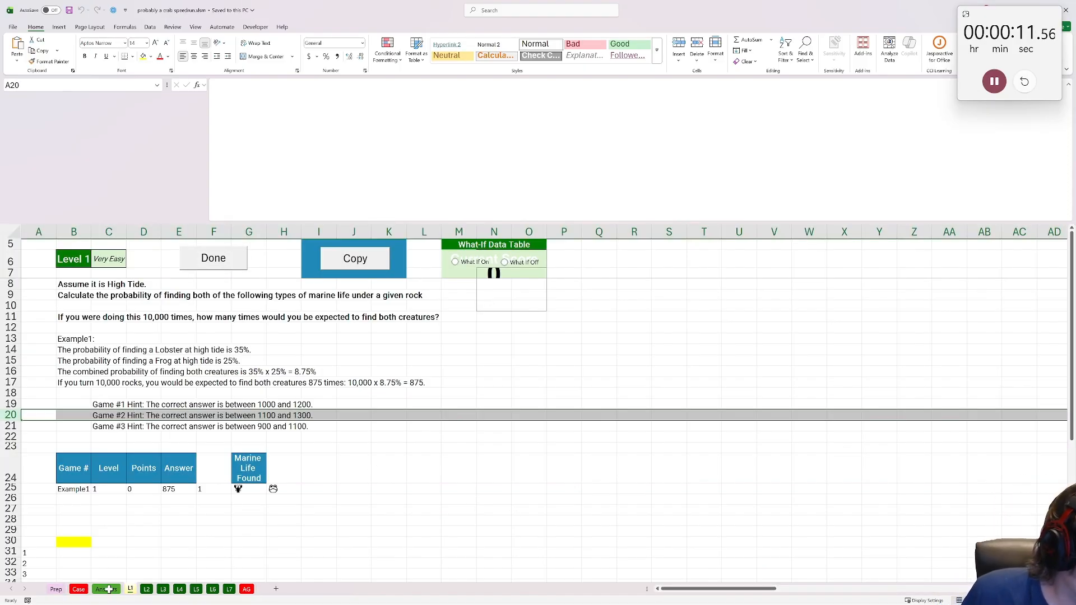
On the Case sheet, copy the five Tide Chart times into P23:P27 beside the chart
left_click(79, 589)
scroll(497, 430, "down", 3)
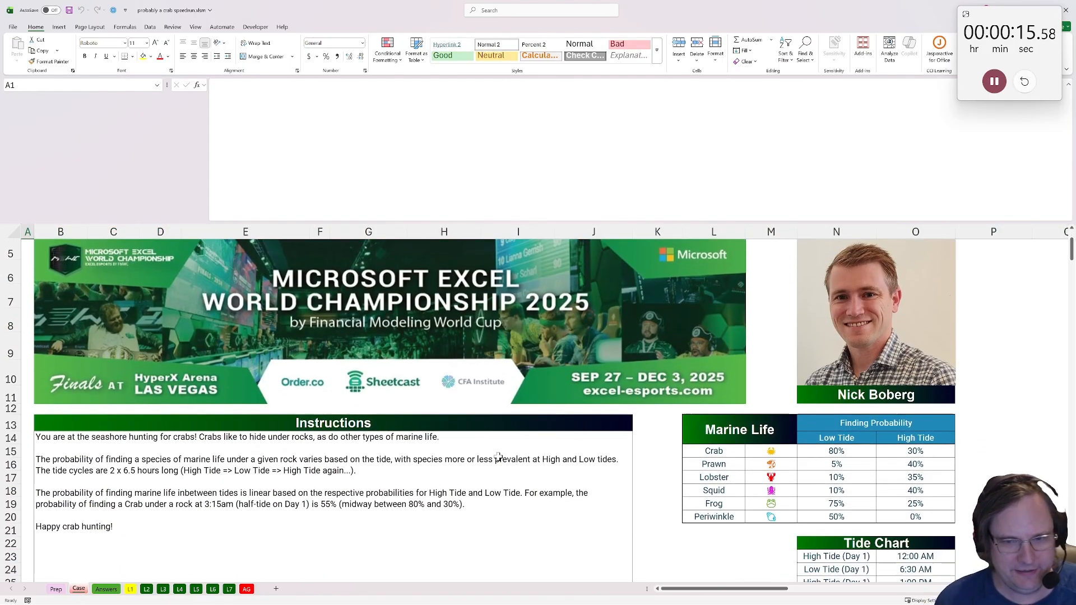
scroll(497, 430, "down", 1)
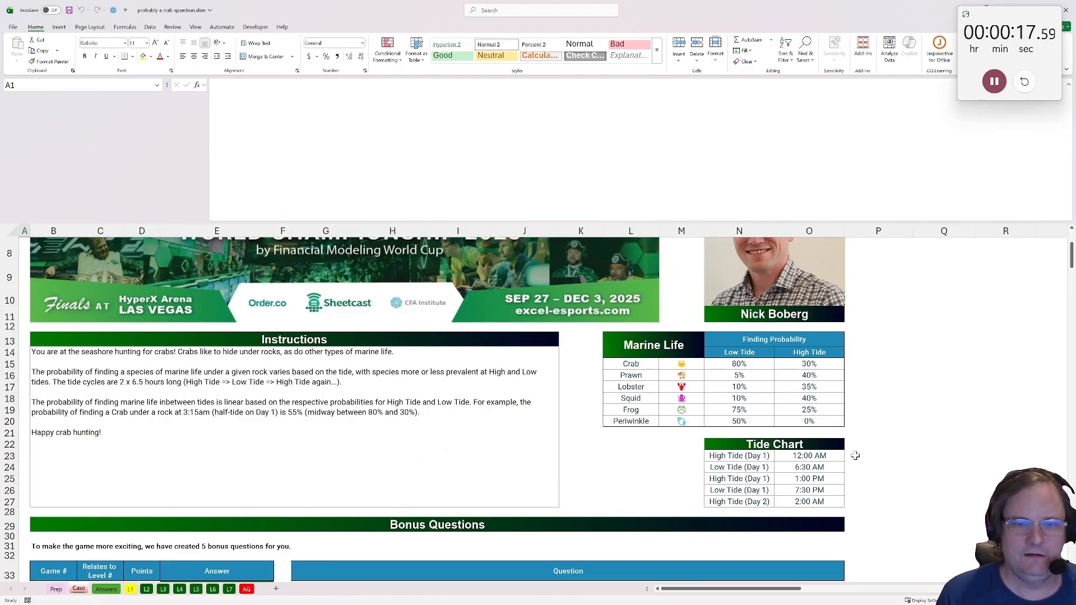
left_click(879, 456)
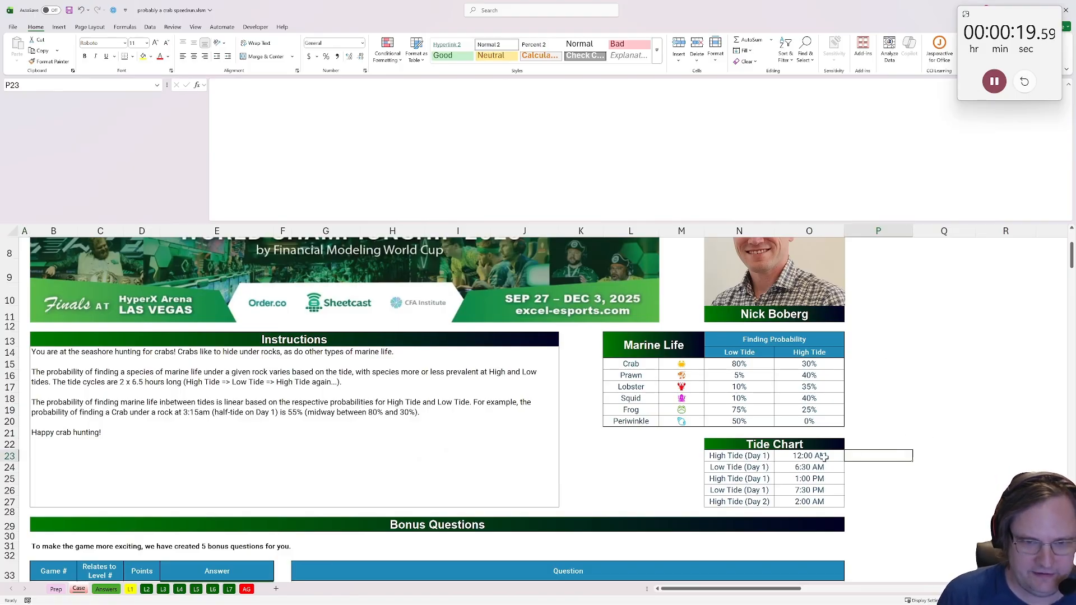
key("Left")
key("ctrl+shift+Down")
key("ctrl+c")
key("Right")
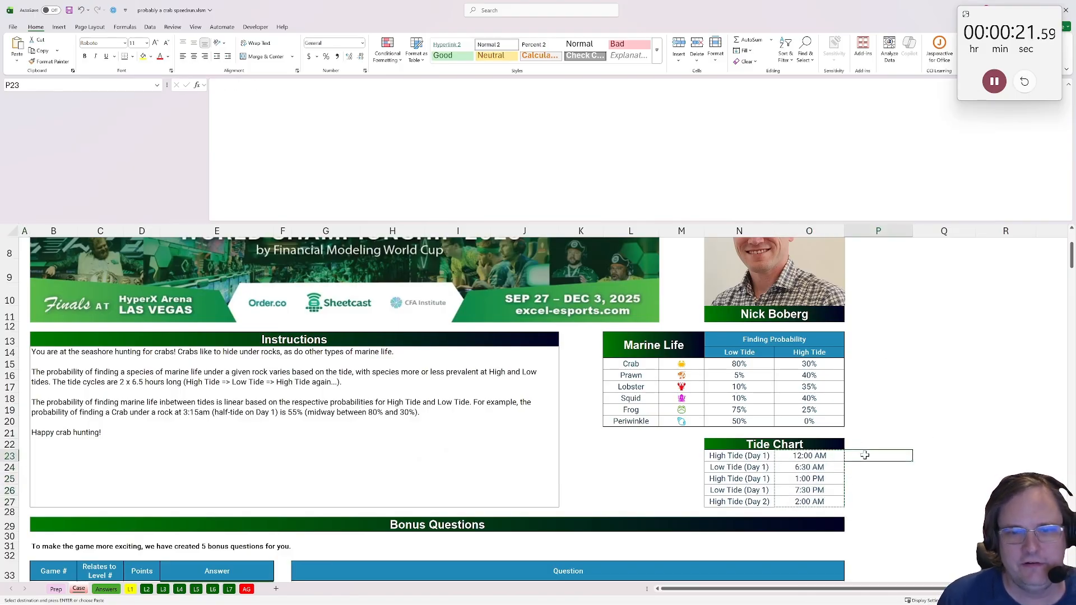
key("ctrl+v")
Format the copied tide times in P23:P27 as numbers with six decimal places
left_click(363, 43)
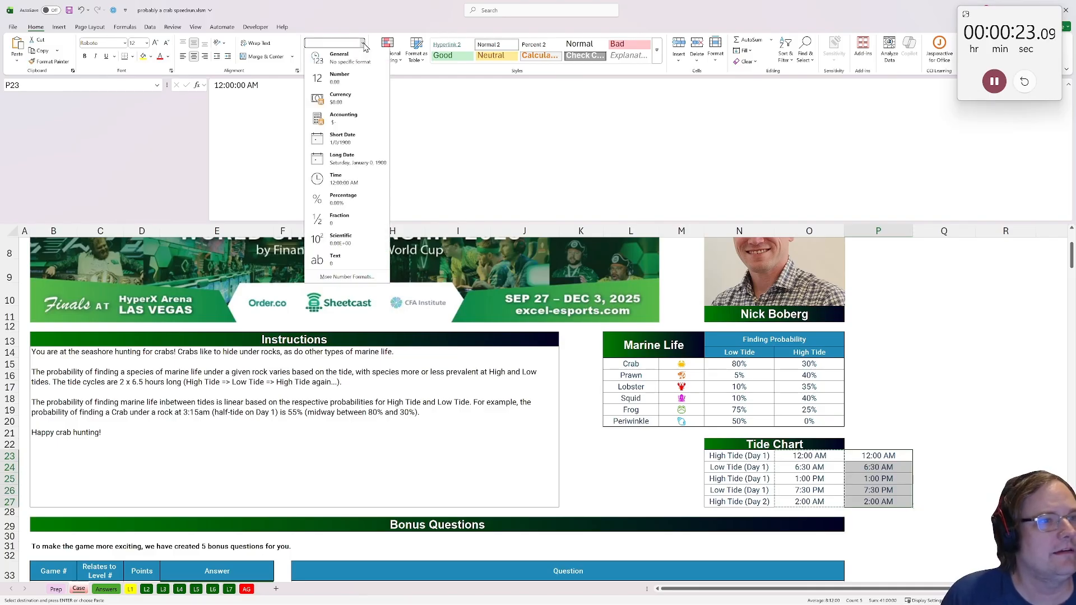
left_click(339, 78)
left_click(350, 58)
left_click(350, 59)
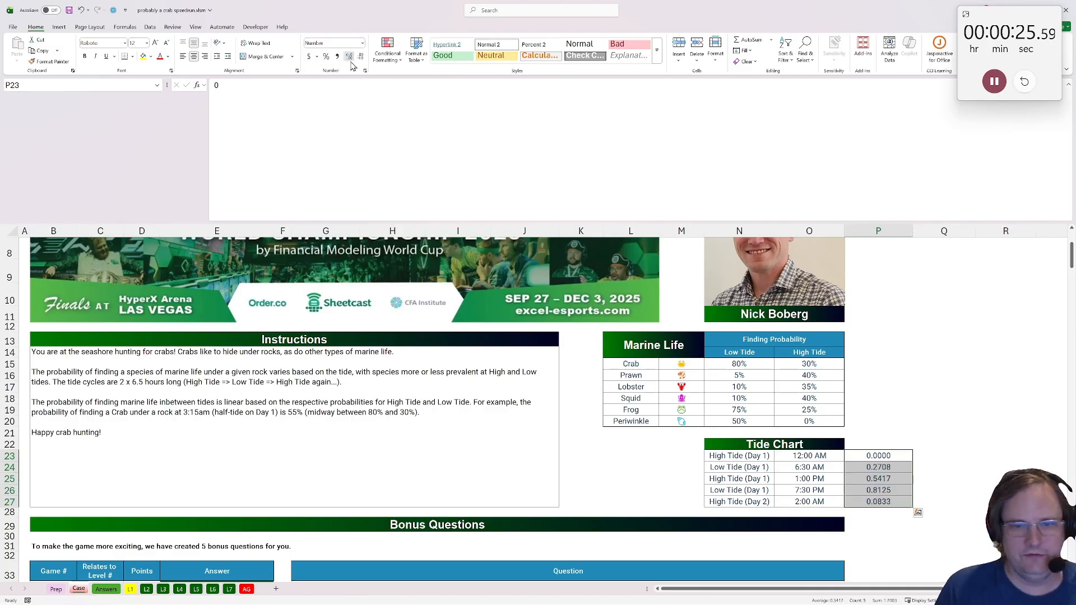
left_click(350, 58)
left_click(350, 58)
key("Right")
Enter the headers Start in P22 and End in Q22 next to the Tide Chart
left_click(886, 443)
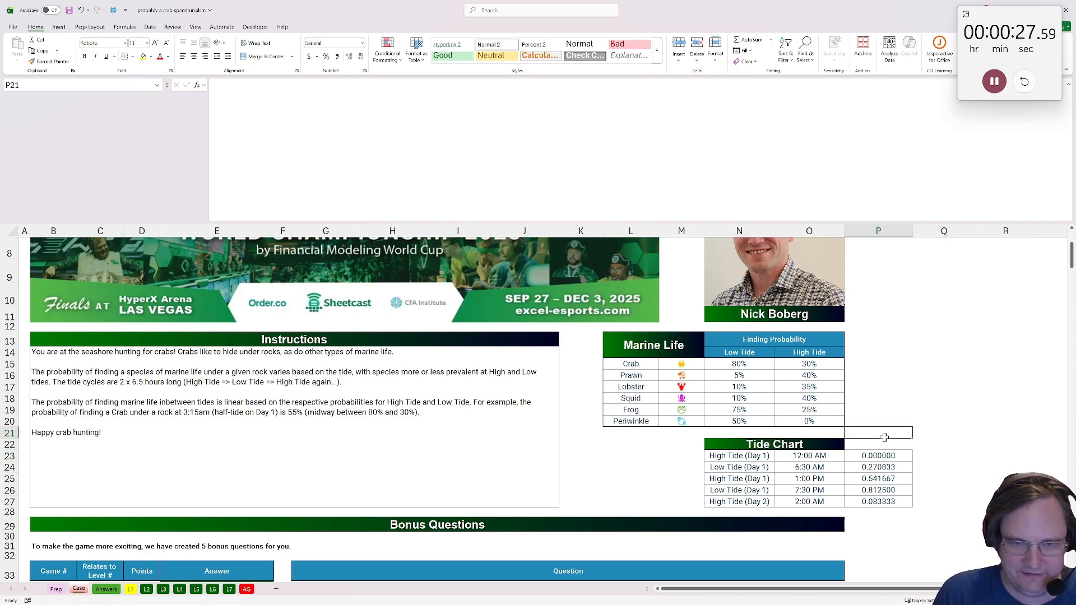
type("Sta")
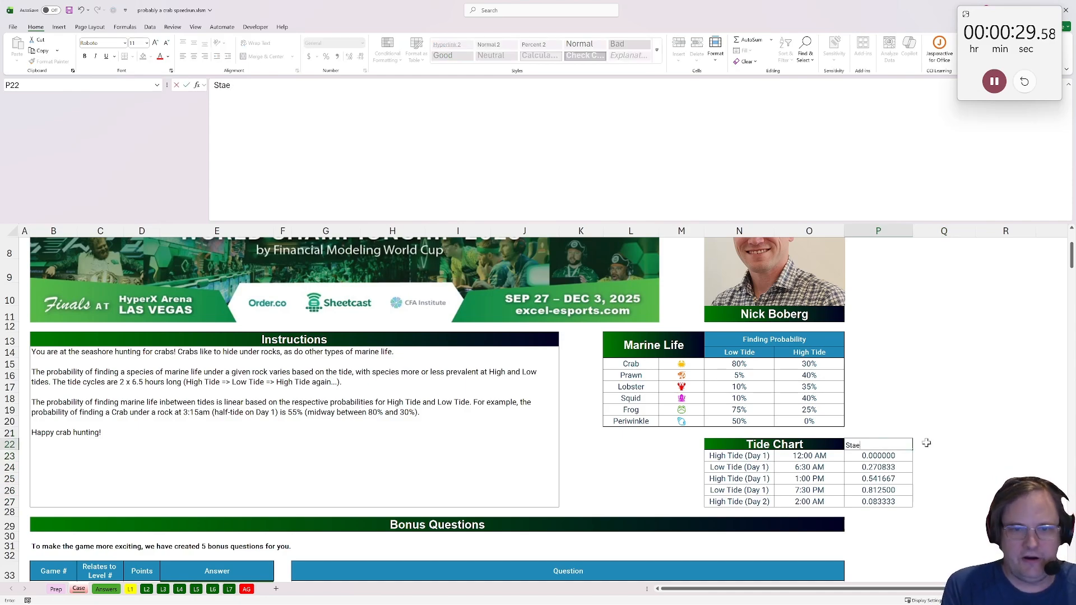
type("rt")
left_click(927, 443)
type("End")
key("Return")
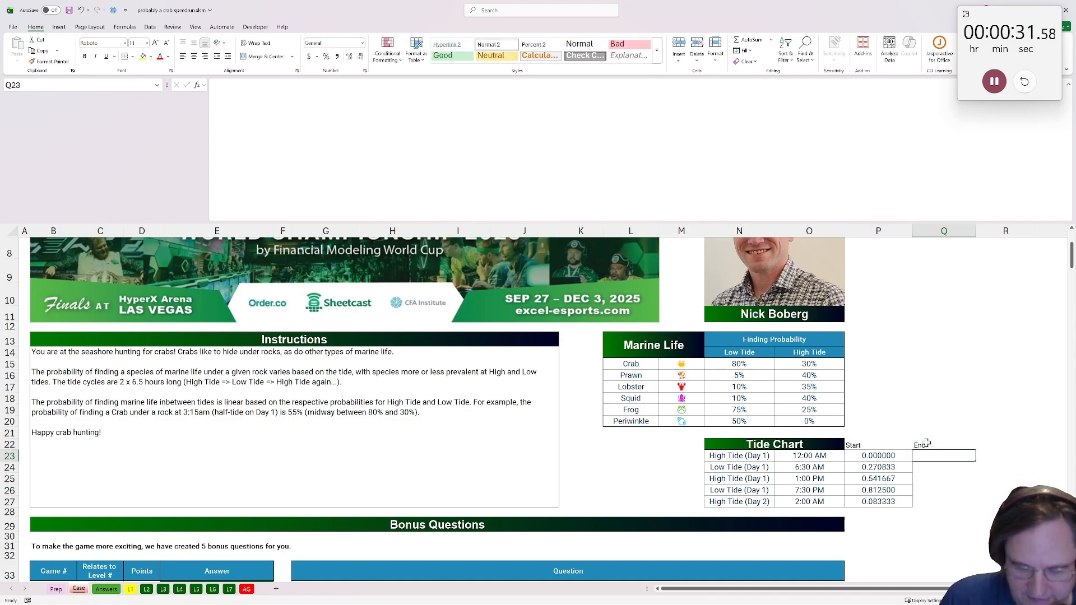
Fill the End column Q23:Q26 with references to the following row's start time, beginning with =P24
type("=")
left_click(878, 467)
key("ctrl+Return")
key("ctrl+c")
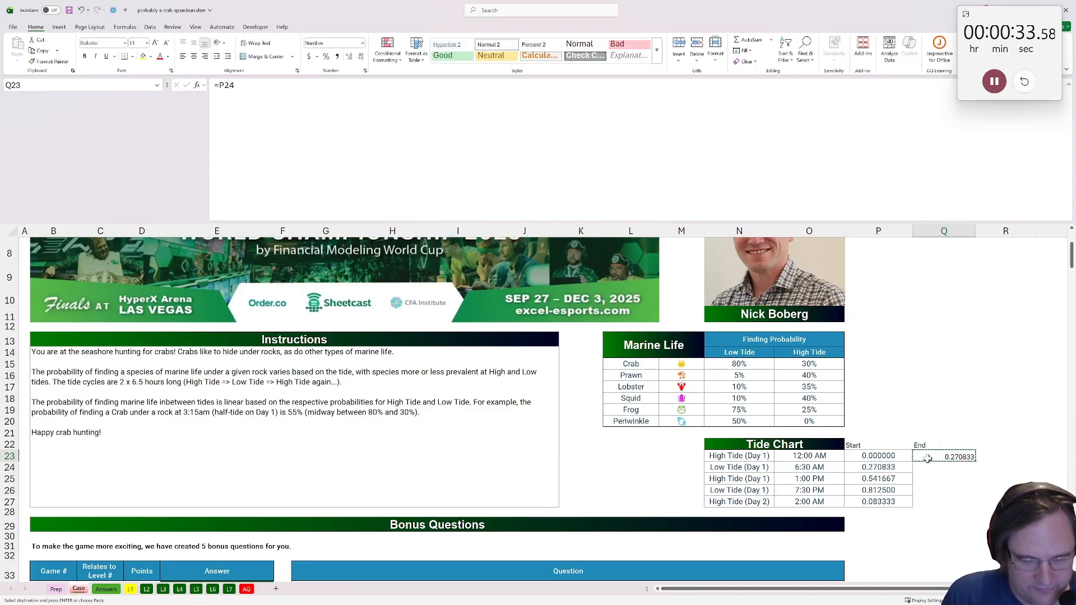
left_click_drag(942, 457, 938, 496)
key("ctrl+v")
left_click(981, 456)
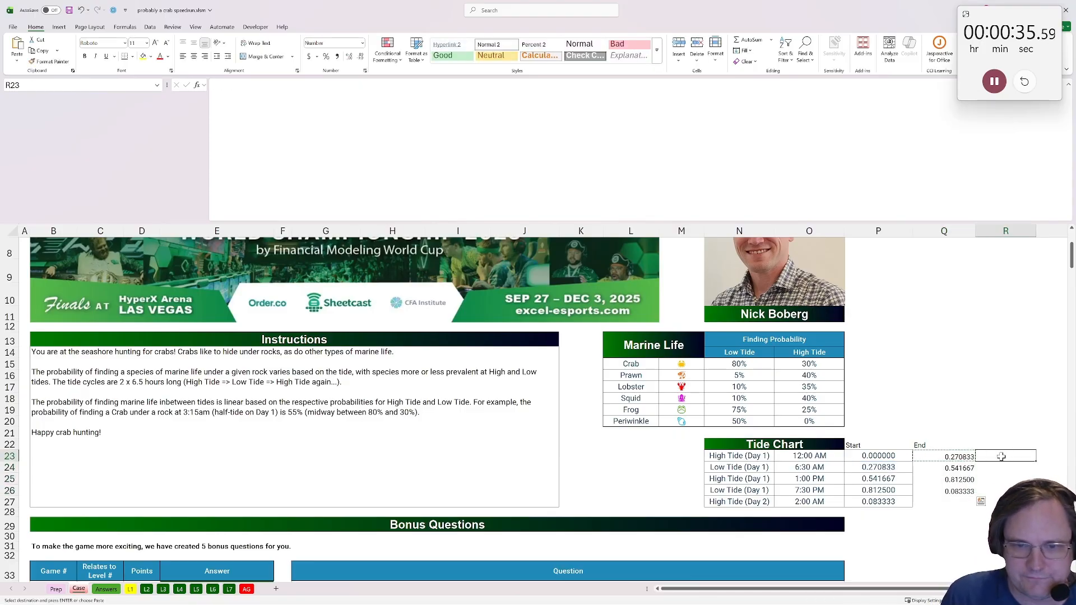
Change the Day 2 high tide start value in P27 to 1.083333
left_click(900, 501)
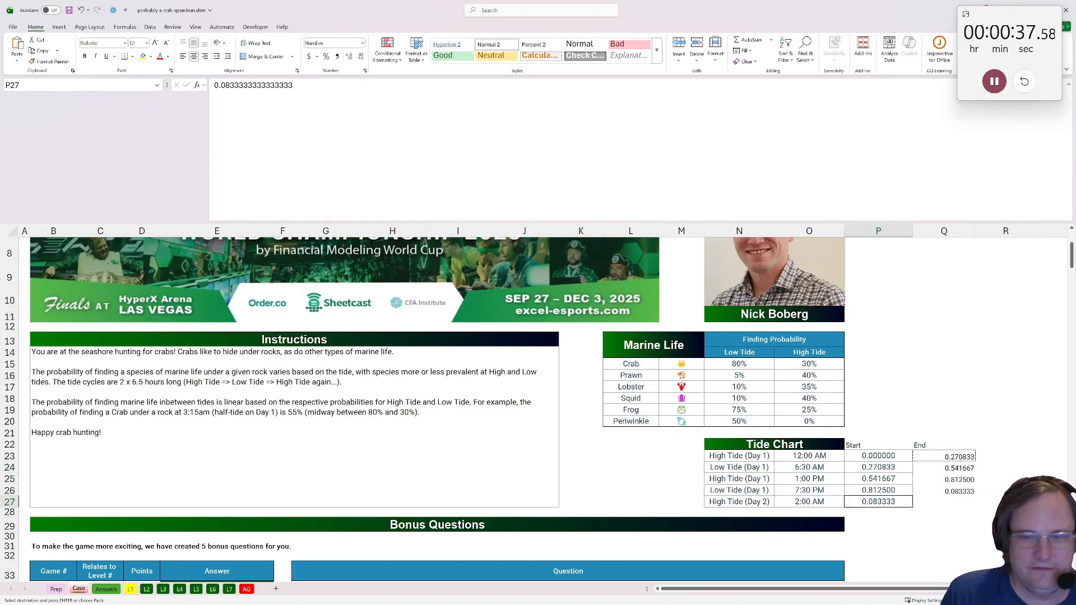
left_click(223, 84)
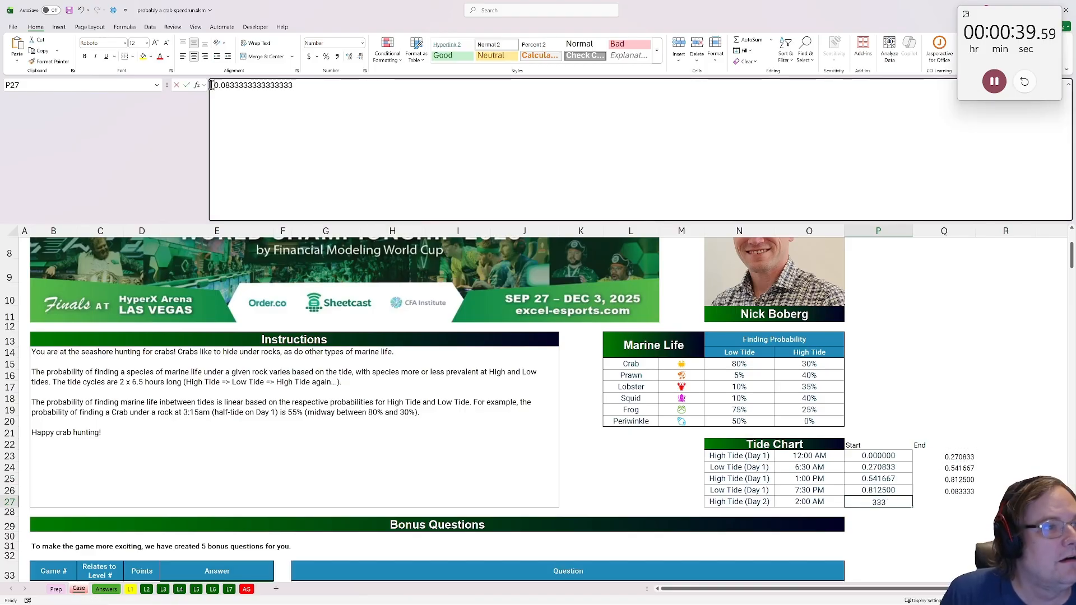
key("BackSpace")
type("1")
key("Return")
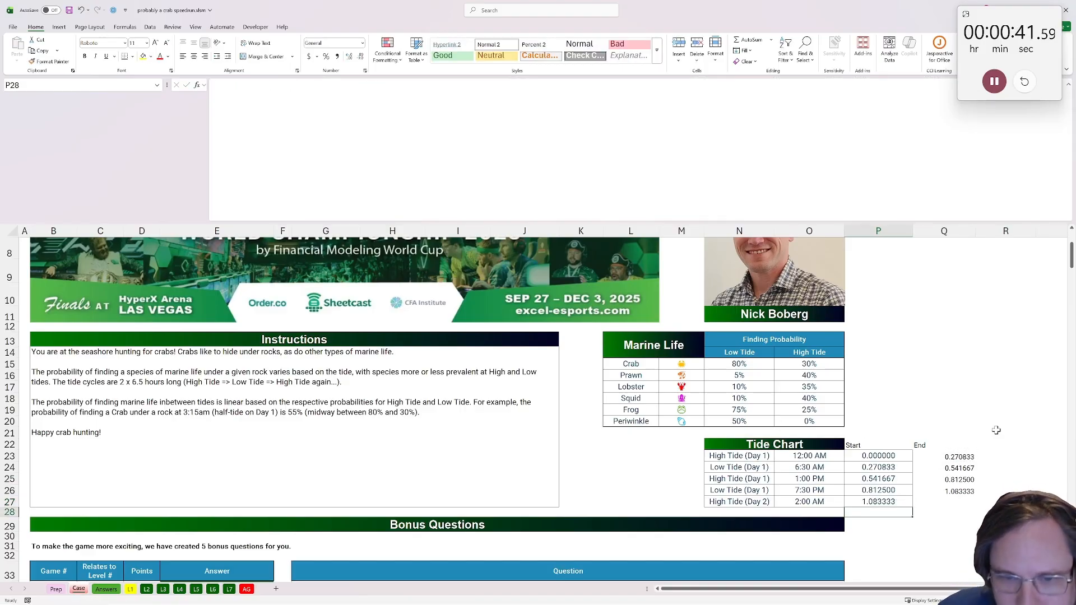
left_click(934, 453)
Add a Tide Start header in R22 and enter 1, 0, 1, 0 in R23:R26
left_click(1032, 440)
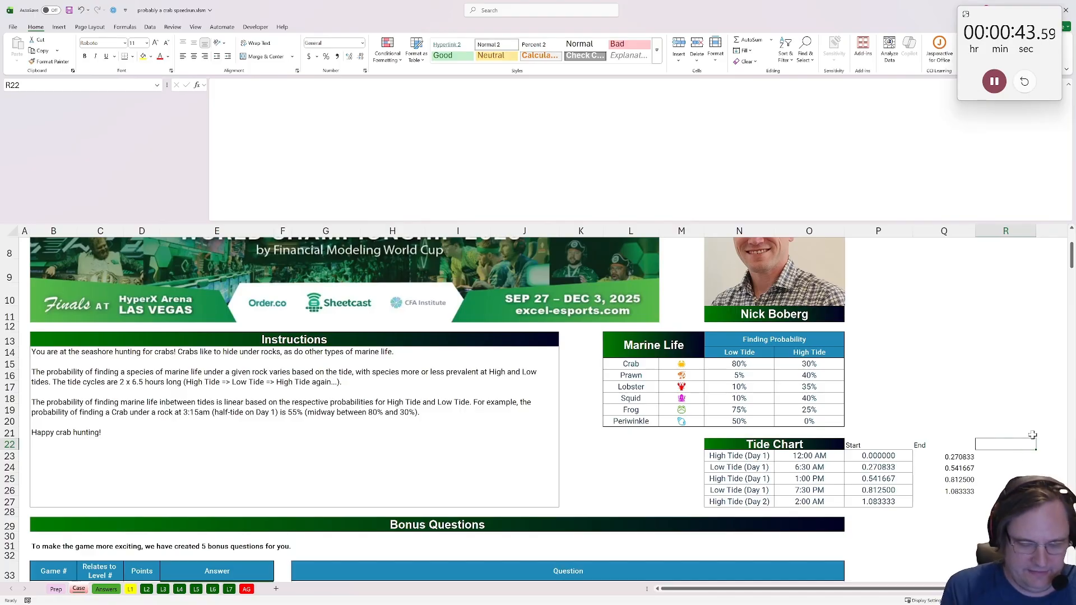
type("Tide Start")
key("Return")
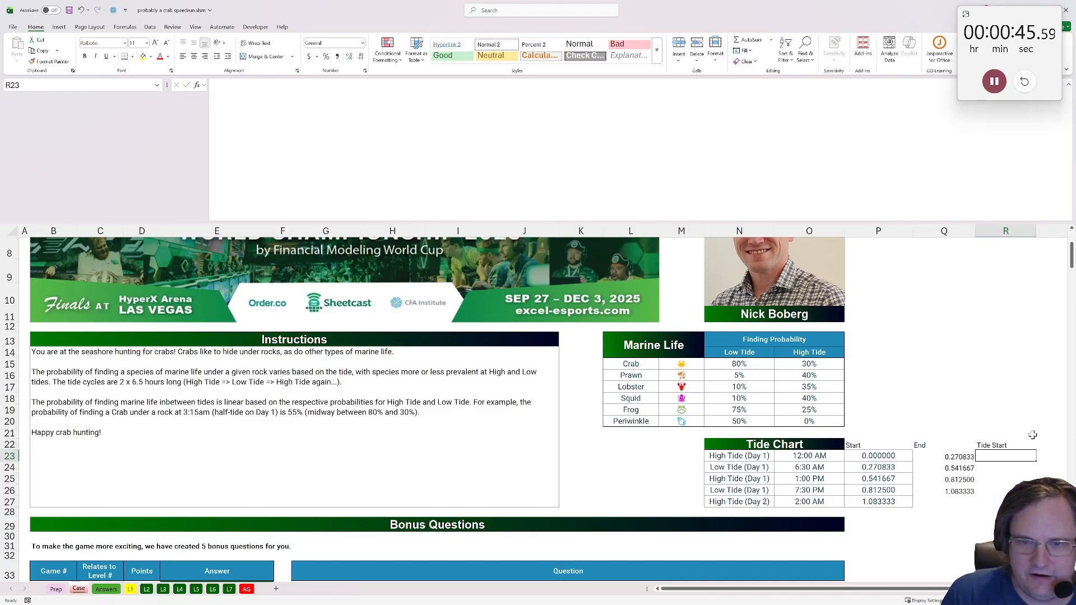
type("1")
key("Return")
type("0")
key("Return")
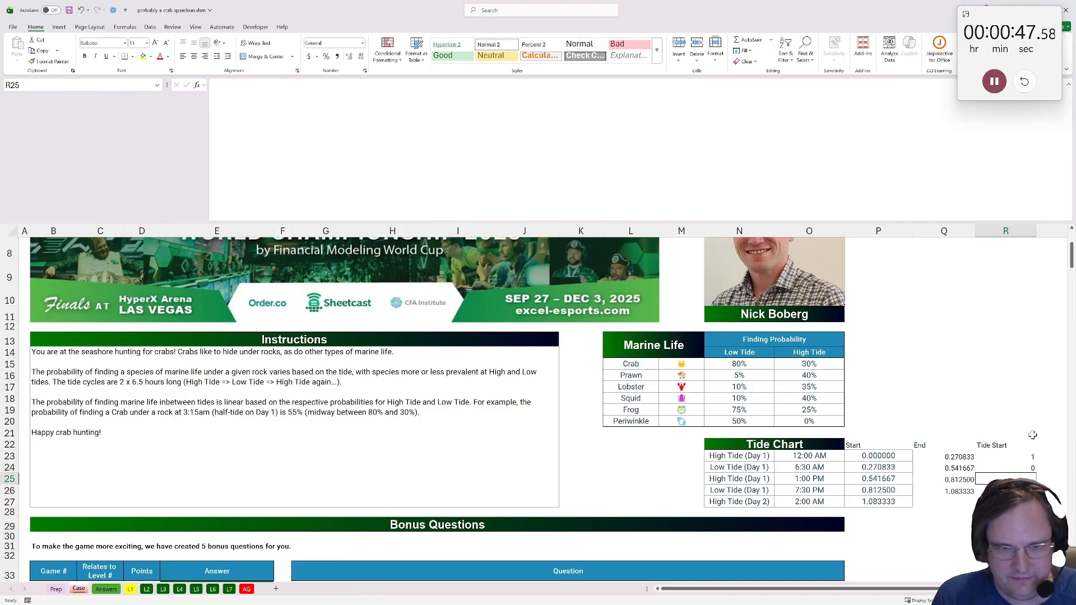
type("1")
key("Return")
type("0")
key("Return")
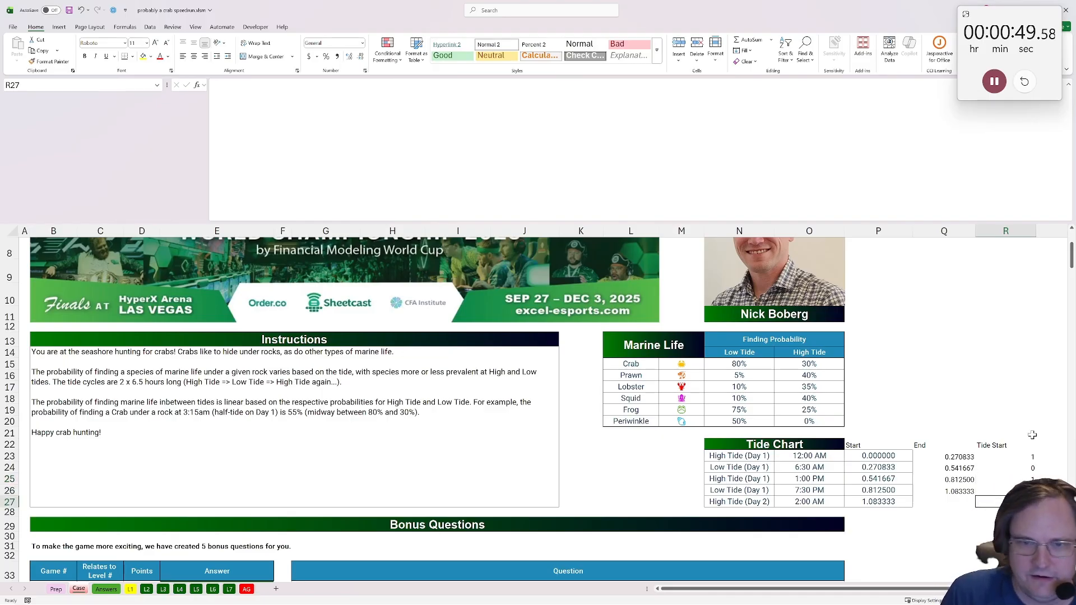
Left-align the whole Tide Chart block, including the Start, End and Tide Start columns
left_click_drag(724, 443, 1009, 509)
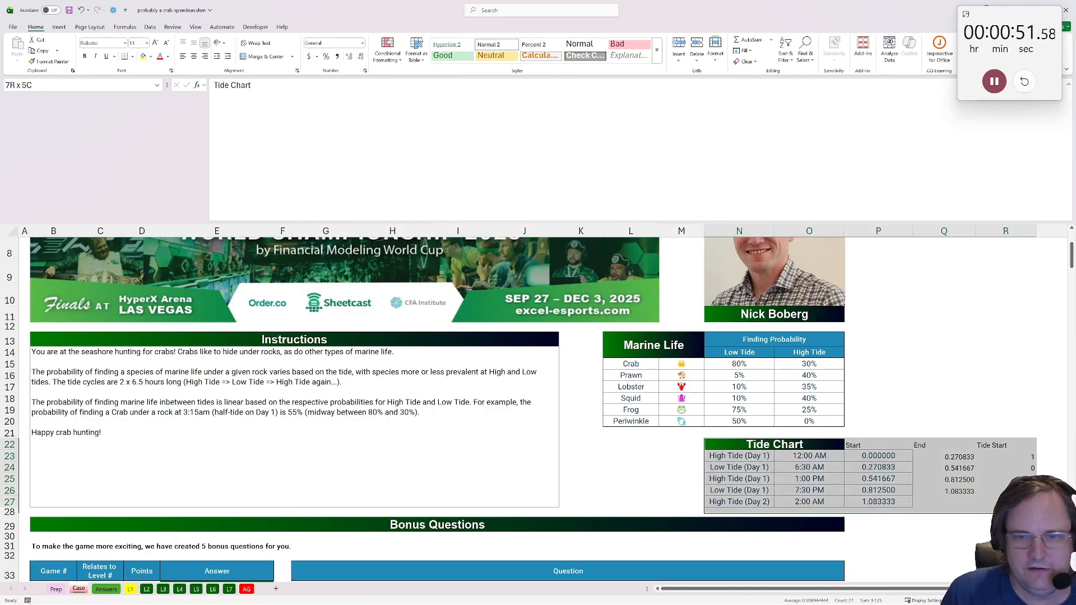
left_click(182, 56)
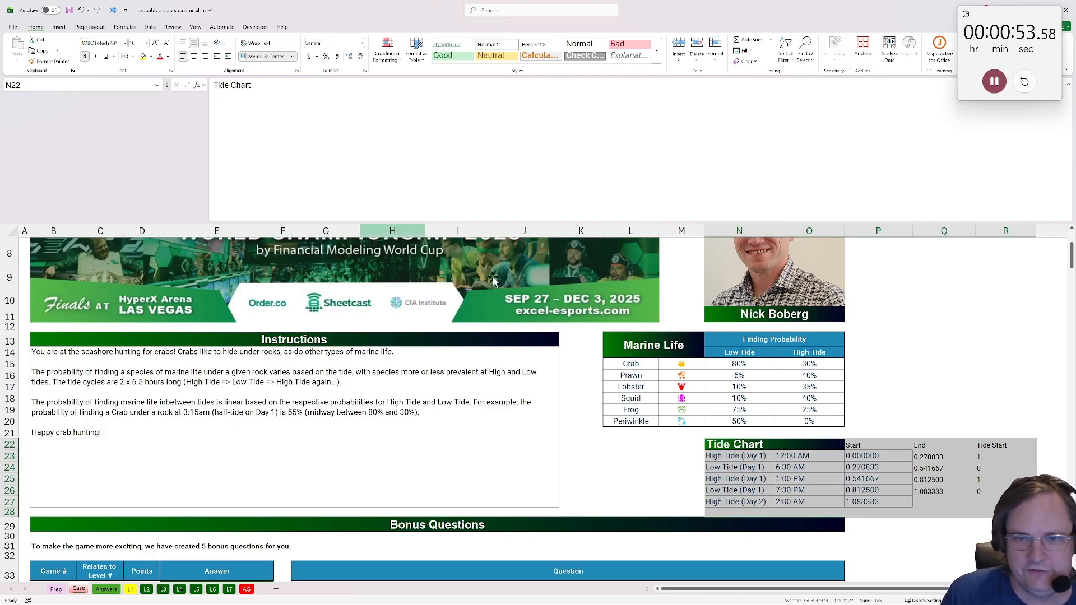
left_click(831, 458)
Begin a LAMBDA formula in Q29 with time as its parameter, followed by a line break
scroll(831, 458, "down", 1)
left_click(970, 506)
left_click(884, 499)
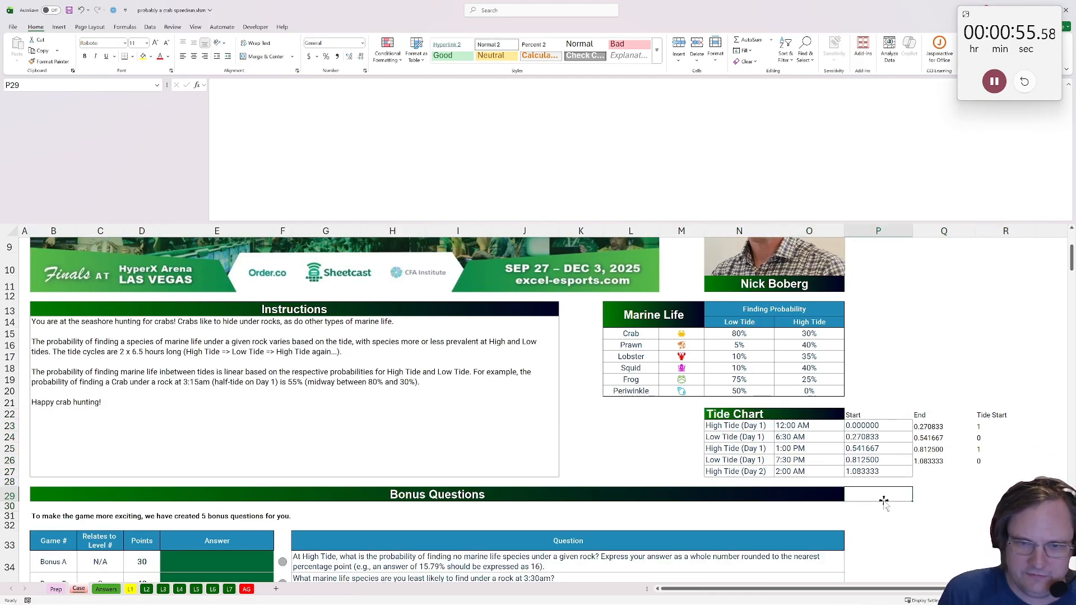
left_click(950, 498)
type("=let")
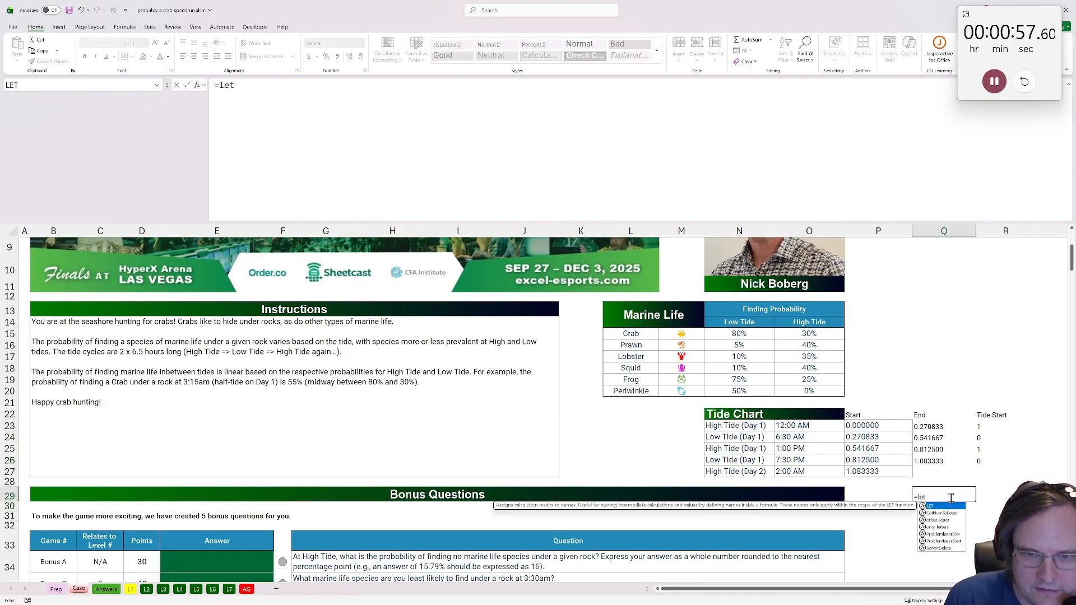
key("BackSpace")
key("BackSpace")
key("BackSpace")
type("kla")
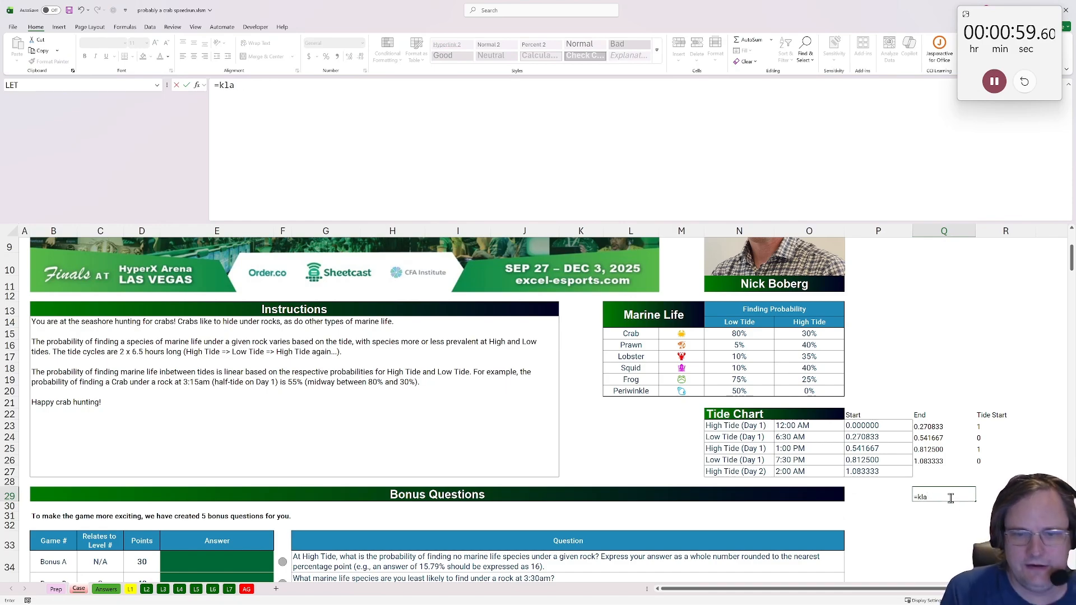
key("BackSpace")
key("BackSpace")
key("BackSpace")
type("lk")
key("BackSpace")
type("ambda(time,")
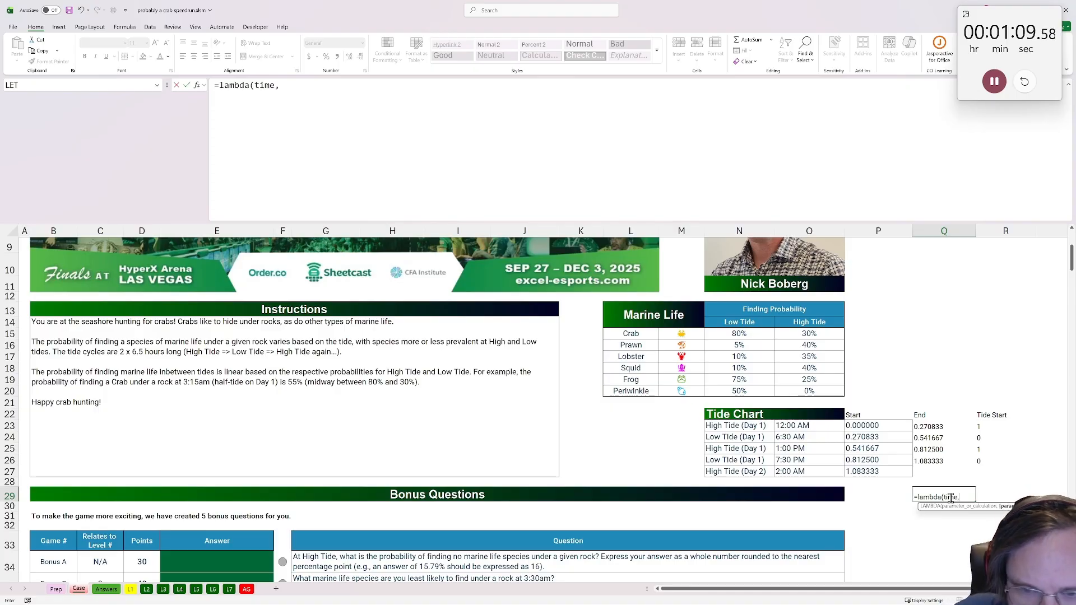
key("alt+Return")
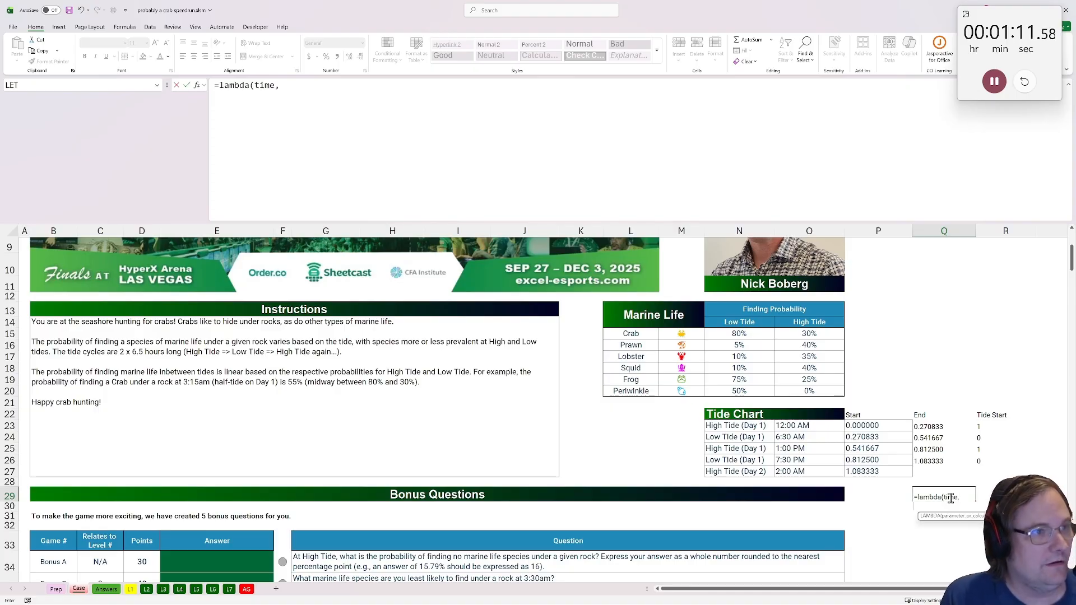
Add a start_time name to the formula with an XLOOKUP of time in the absolute range $P$23:$P$26
type("start")
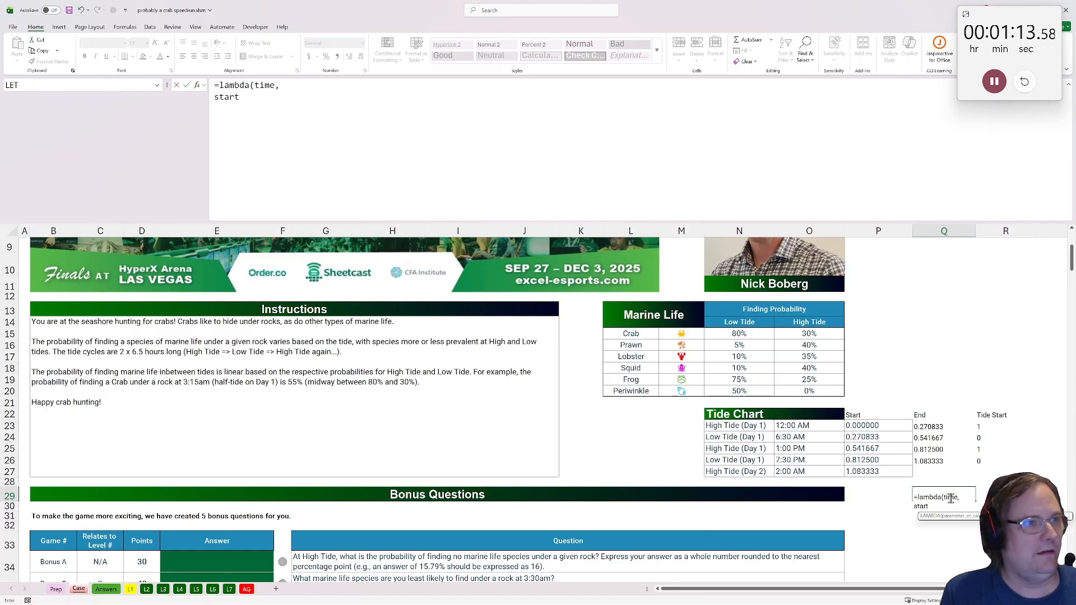
type("_time,xl")
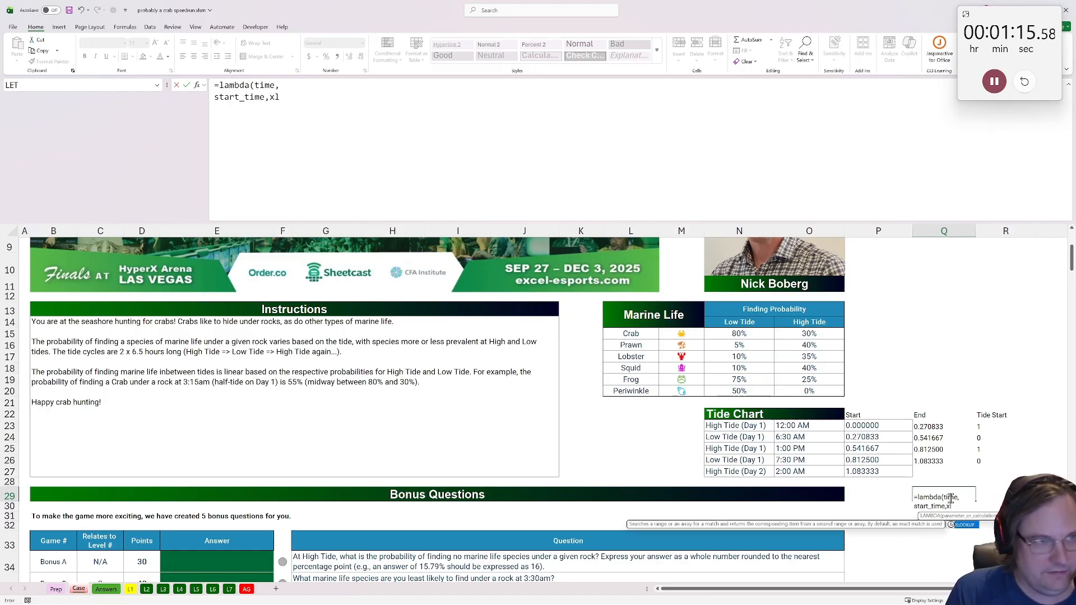
type("ookuP(ti")
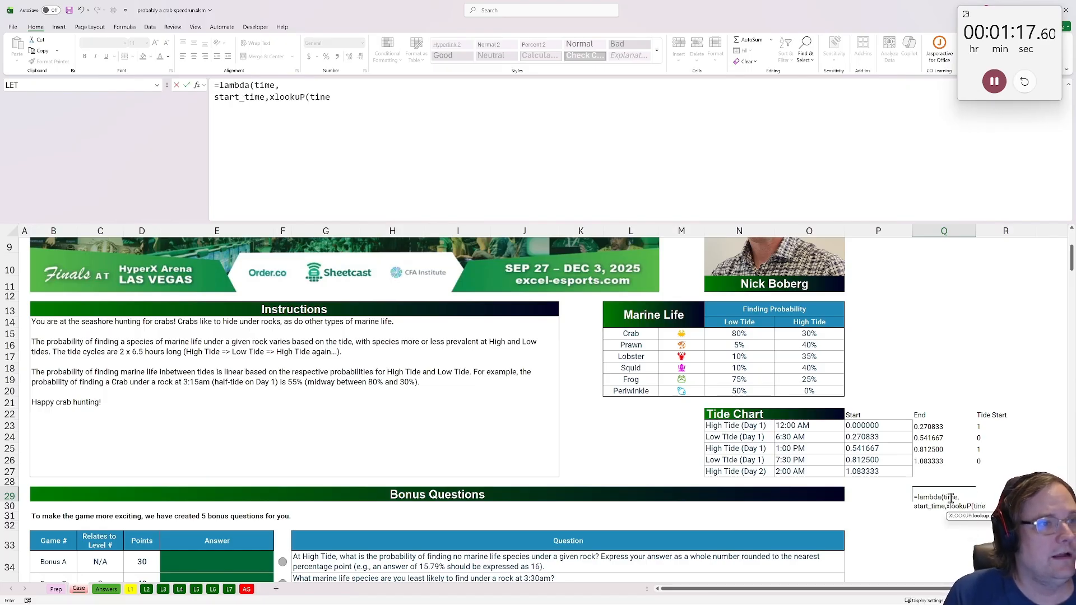
type("ne")
key("BackSpace")
key("BackSpace")
type("me,")
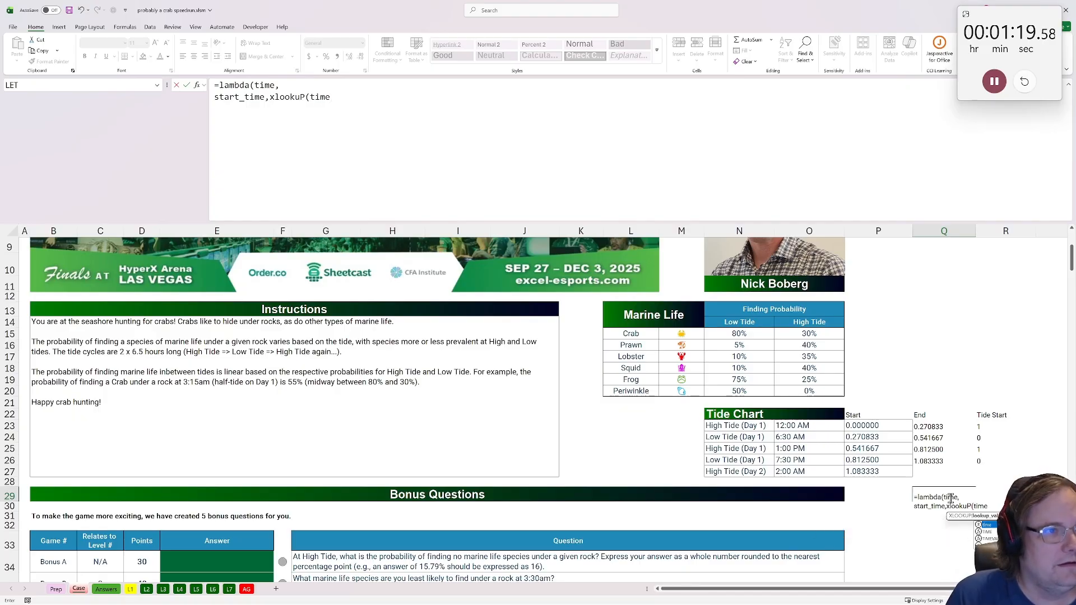
left_click_drag(863, 427, 870, 460)
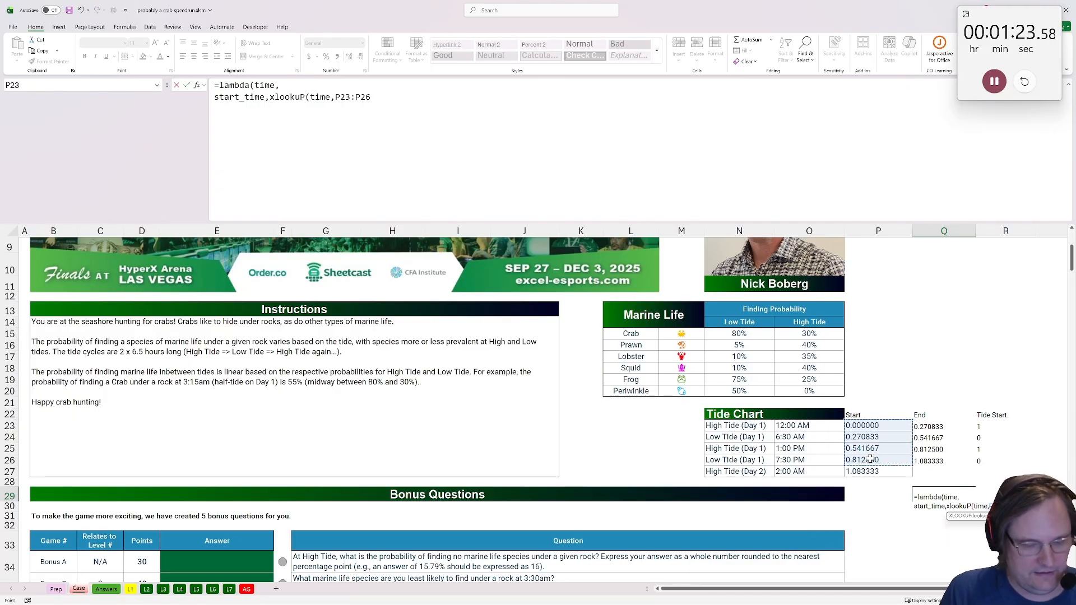
key("F4")
left_click(480, 140)
type(",")
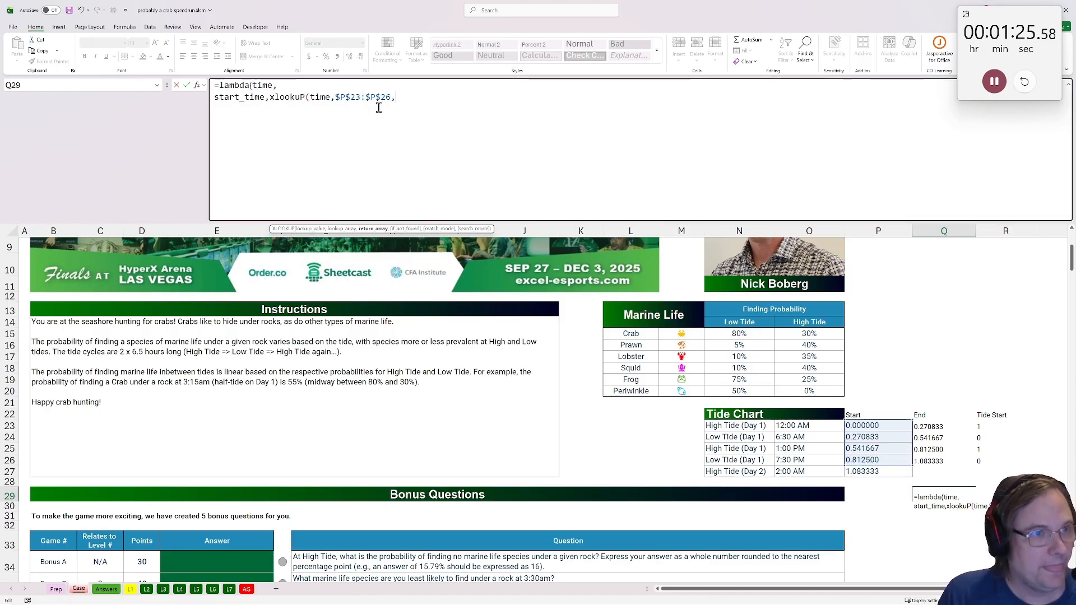
Complete the start_time XLOOKUP with return range $P$23:$P$26 and ,,-1 as its closing arguments, and start a new formula line
left_click_drag(390, 99, 335, 99)
key("ctrl+c")
left_click(447, 109)
key("ctrl+v")
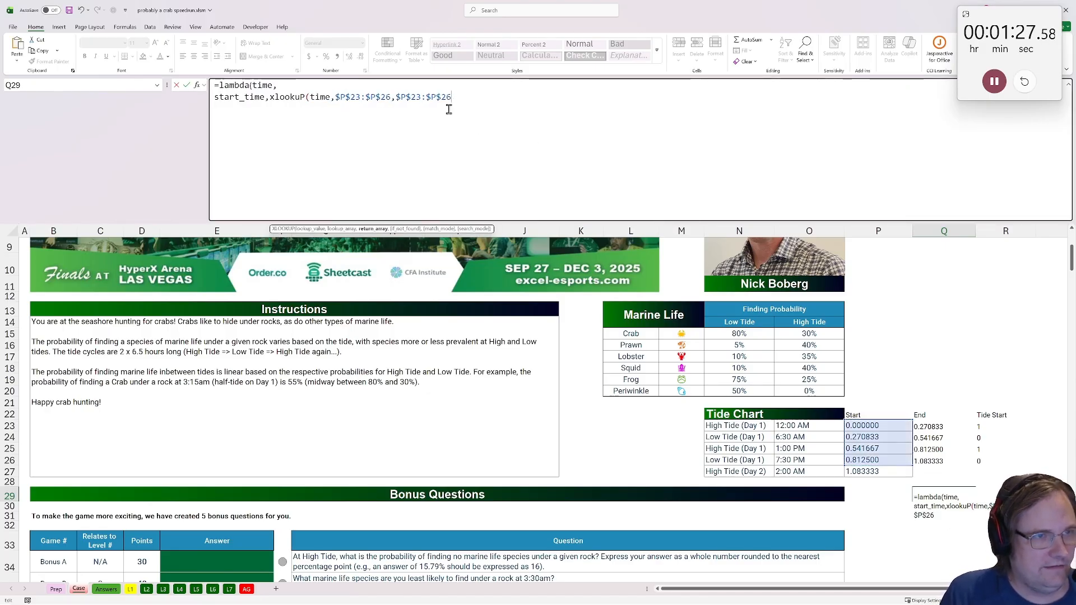
type(",,-1")
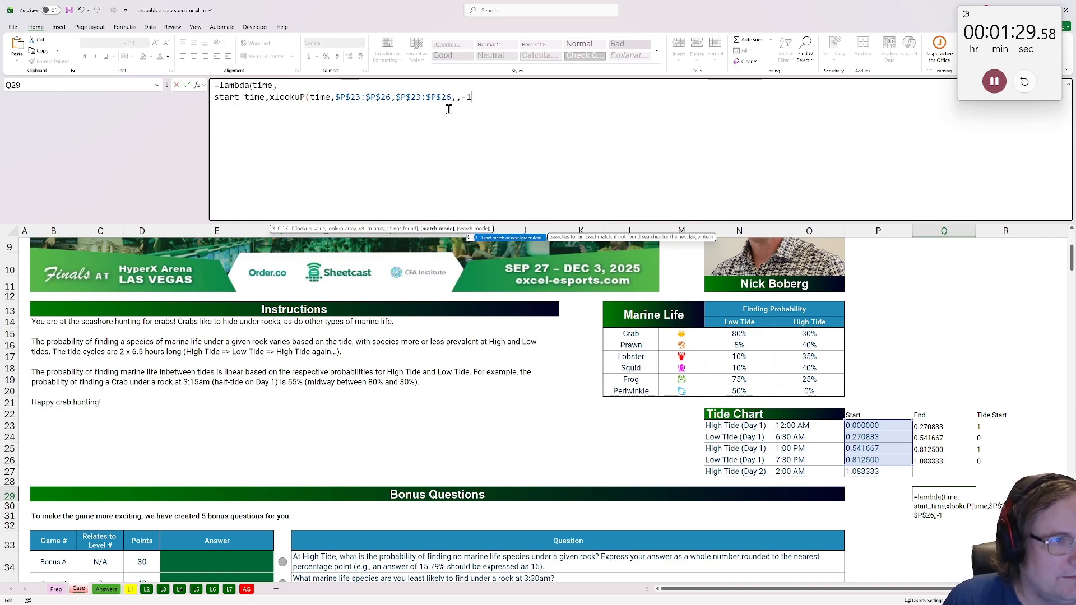
type("),m")
key("BackSpace")
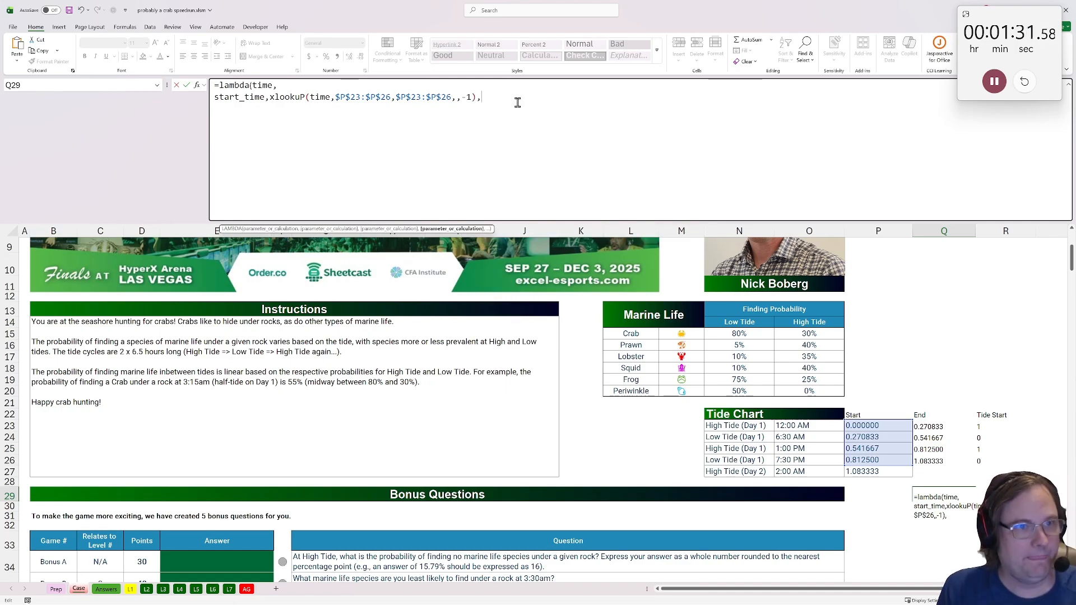
left_click_drag(516, 100, 155, 101)
left_click(509, 99)
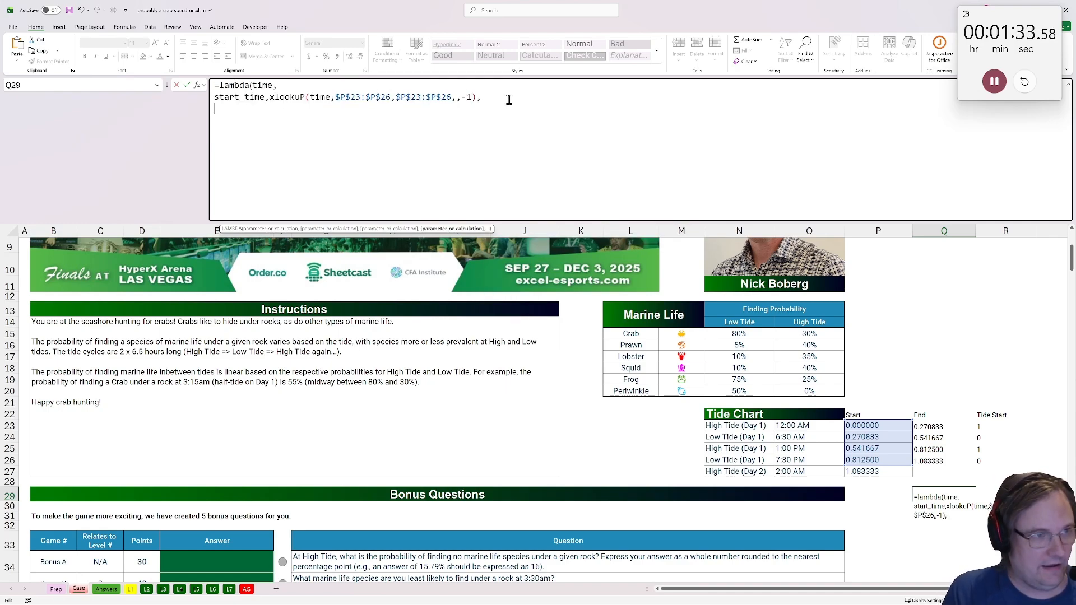
Duplicate the start_time XLOOKUP line twice in the formula and rename the copies end_time and tide
key("ctrl+v")
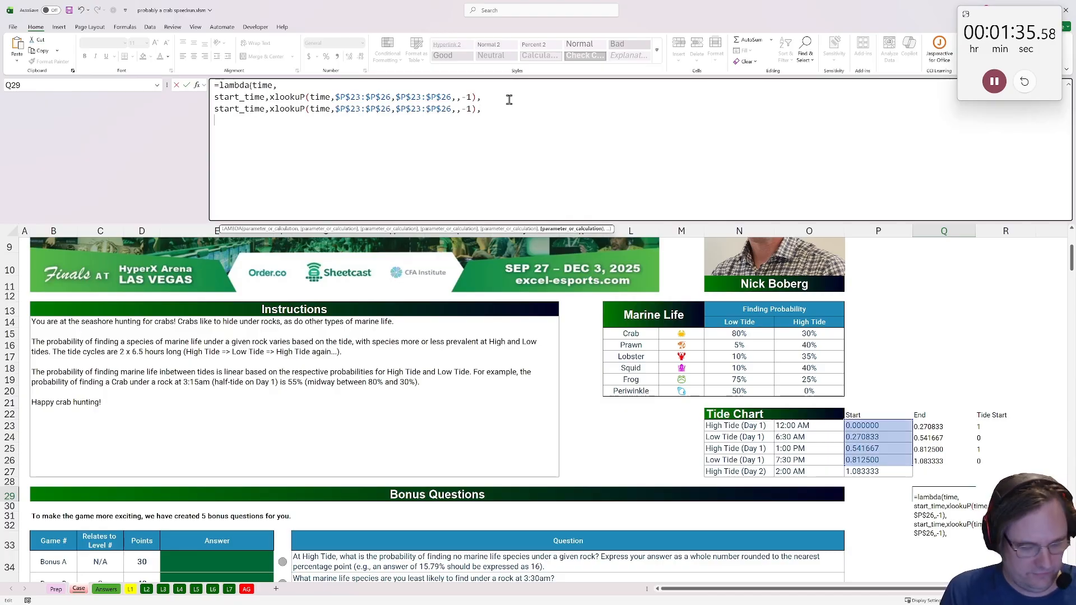
key("ctrl+v")
left_click_drag(239, 110, 209, 112)
type("e")
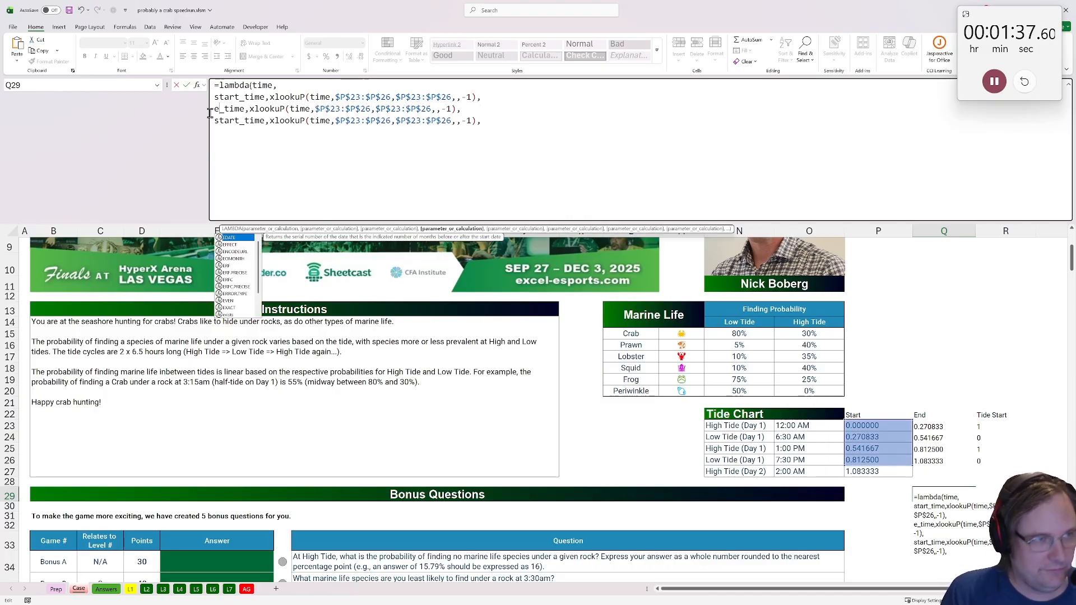
type("nd")
double_click(254, 120)
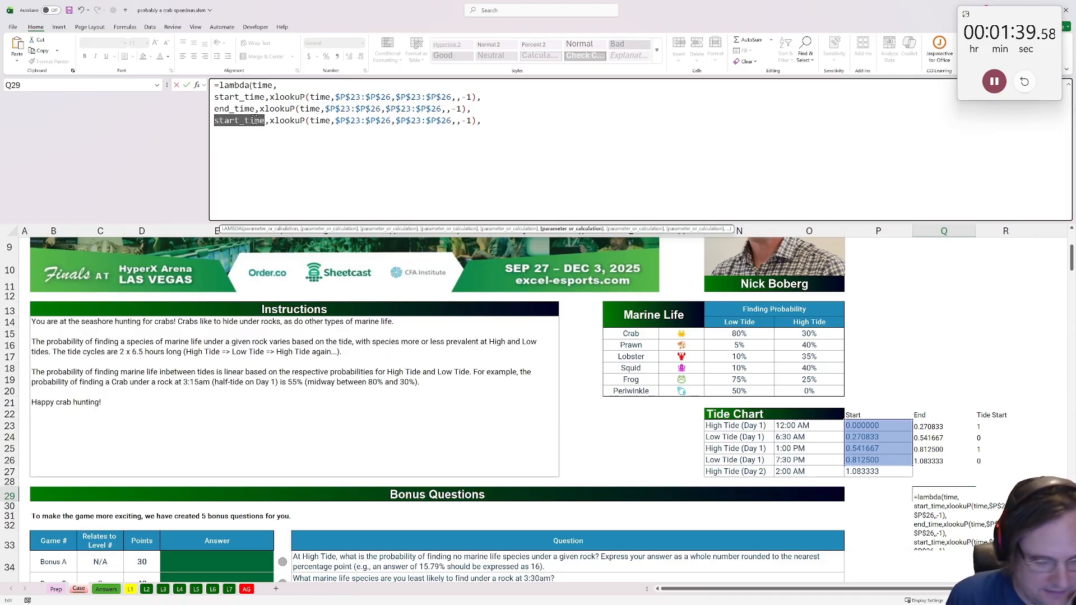
type("tide")
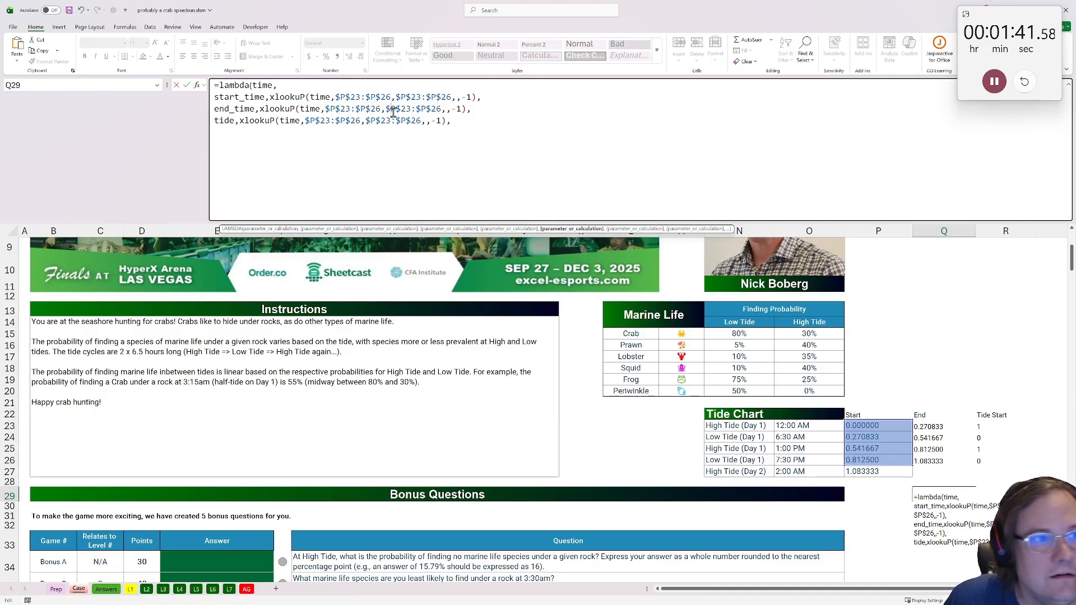
Change the XLOOKUP return ranges to $Q$23:$Q$26 for end_time and $R$23:$R$26 for tide
type("Q")
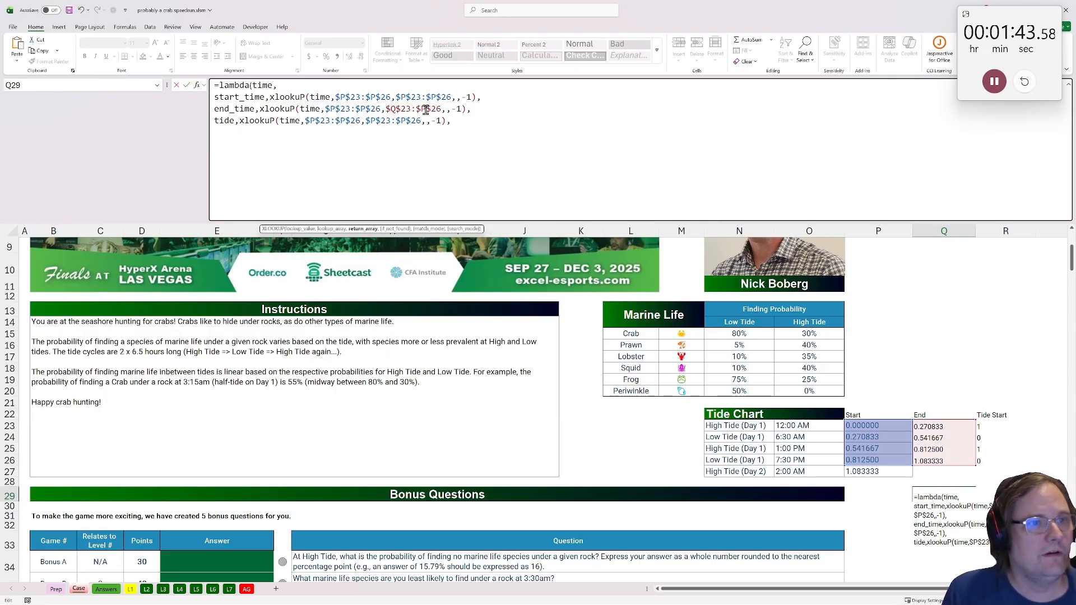
left_click_drag(427, 110, 420, 111)
type("Q")
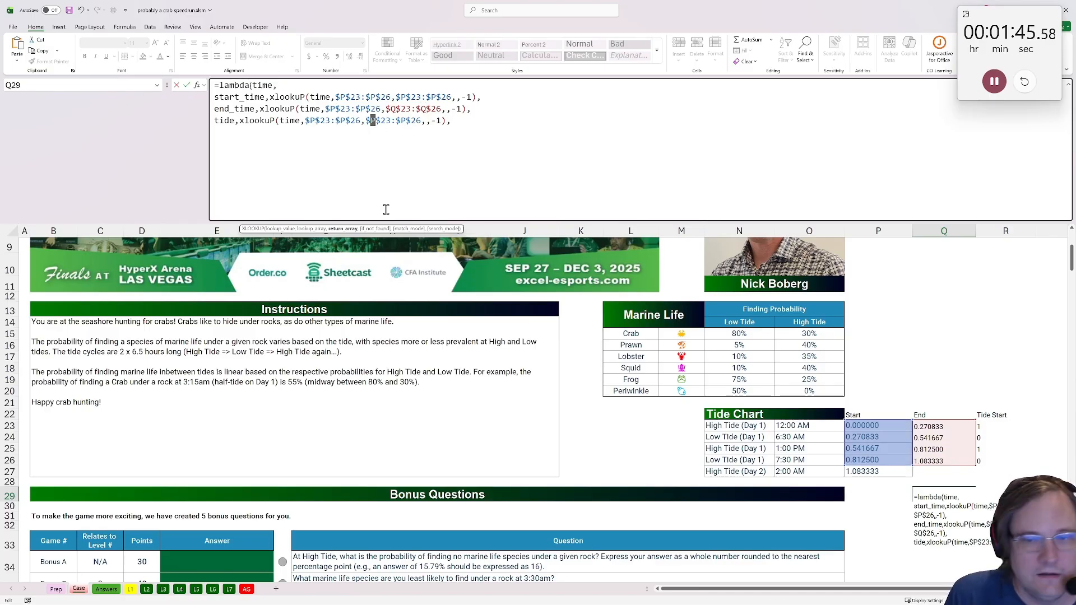
type("R")
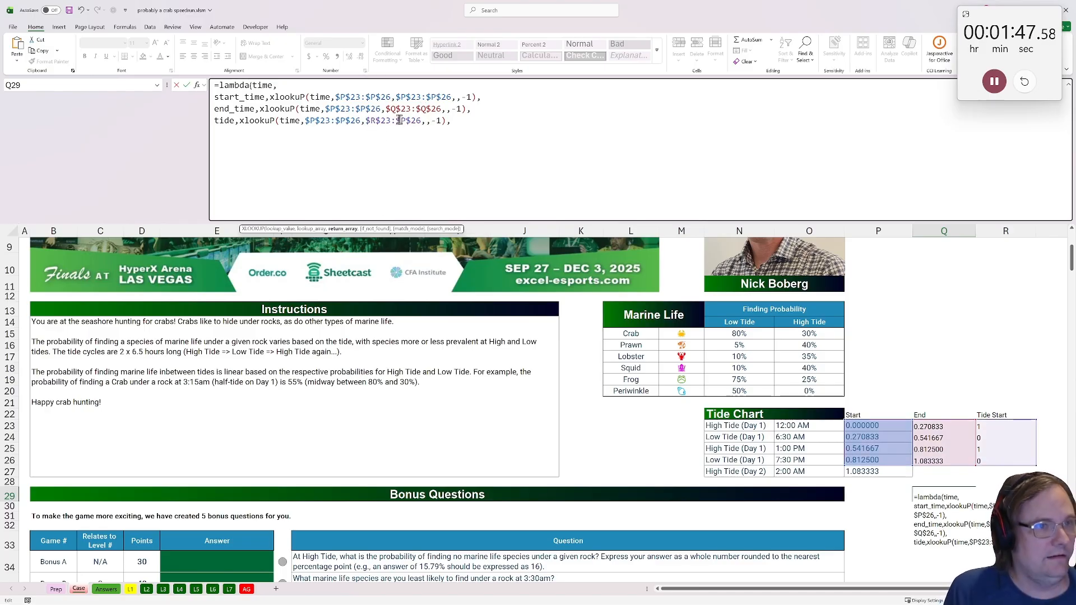
type("R")
Rename the tide variable in the formula's third XLOOKUP line to start_tide
double_click(223, 120)
type("start")
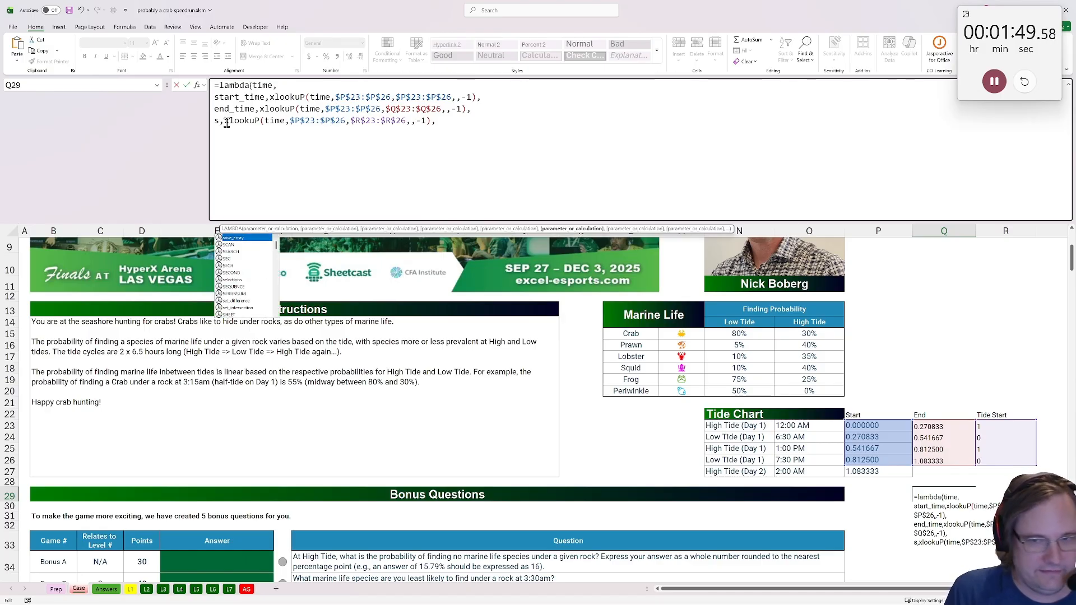
key("BackSpace")
key("BackSpace")
key("BackSpace")
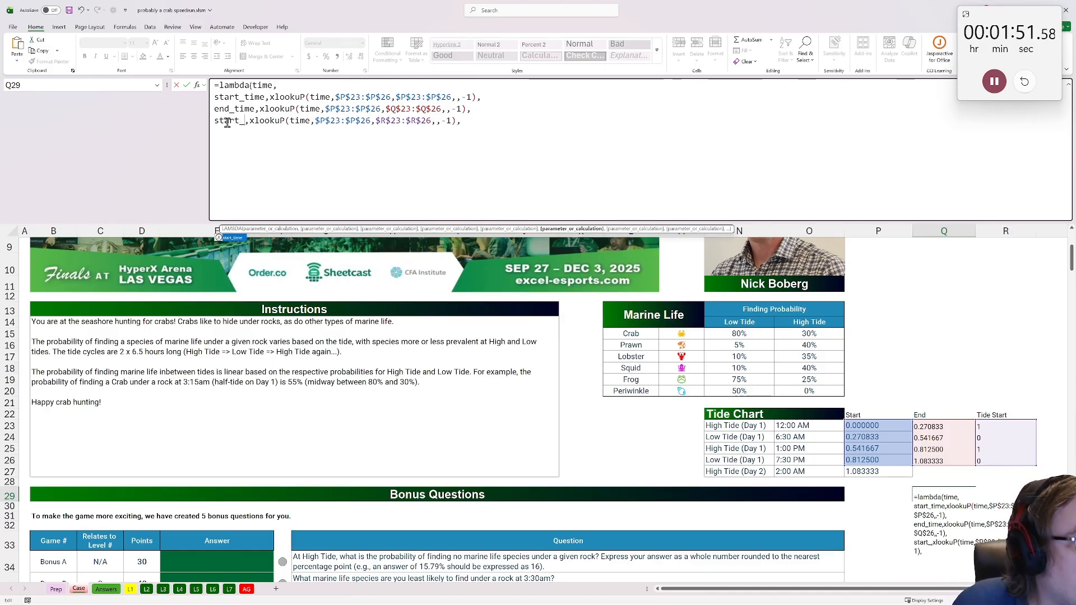
type("art_tide")
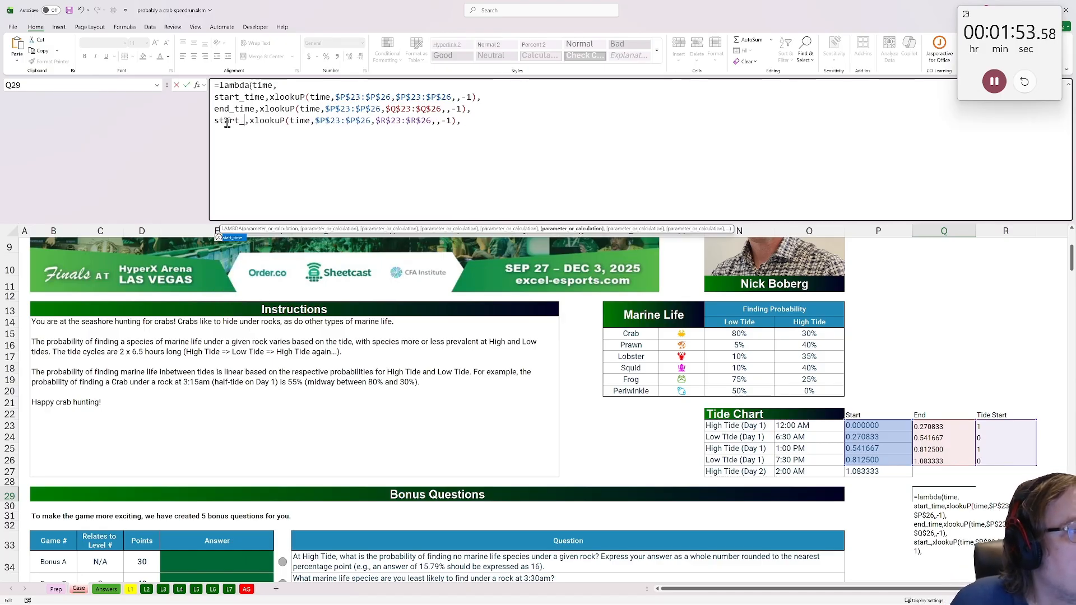
Add an end_tide name calculated as 1-start_tide, ending with a comma, on a new line below start_tide
left_click(503, 124)
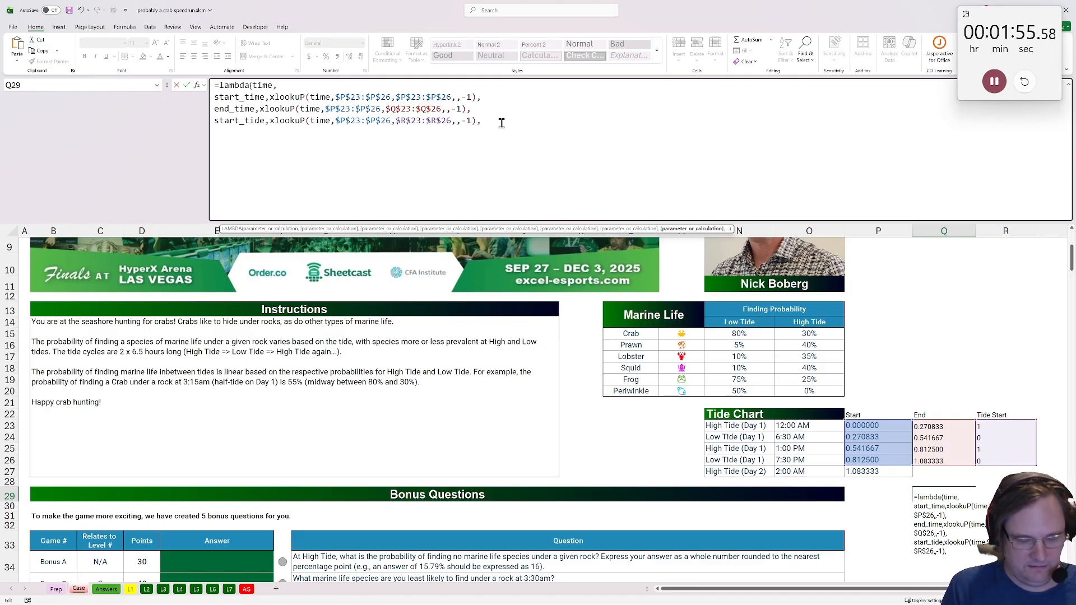
type("end_ti")
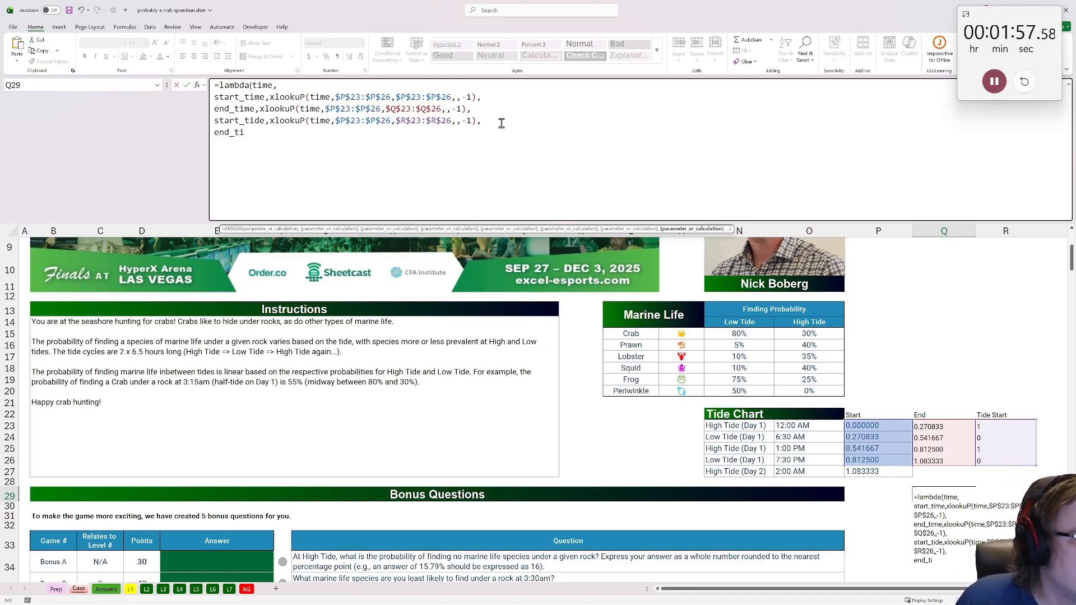
type("de,")
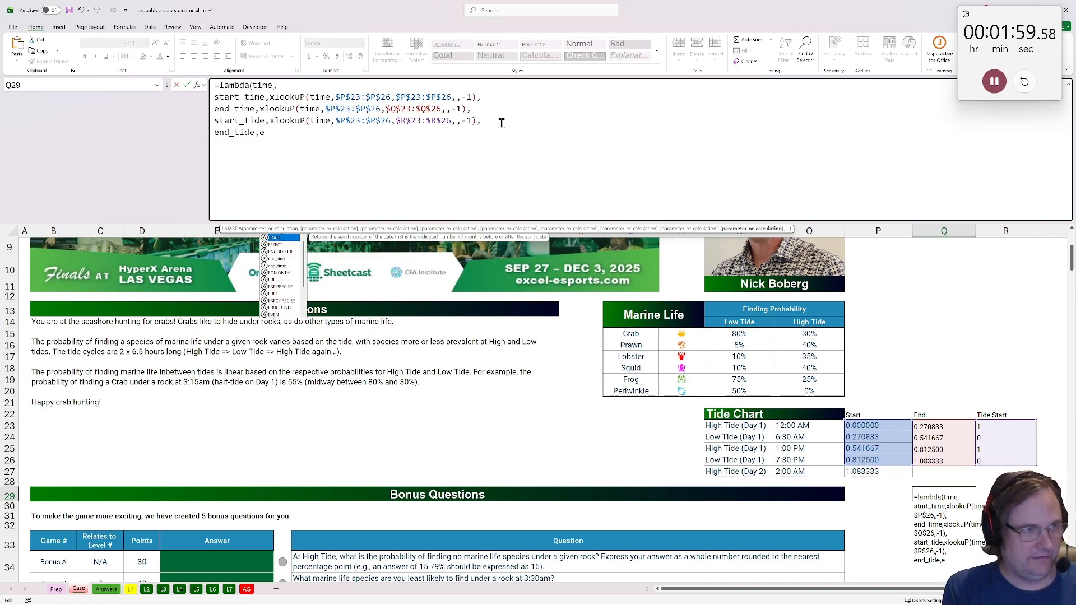
type("1-start")
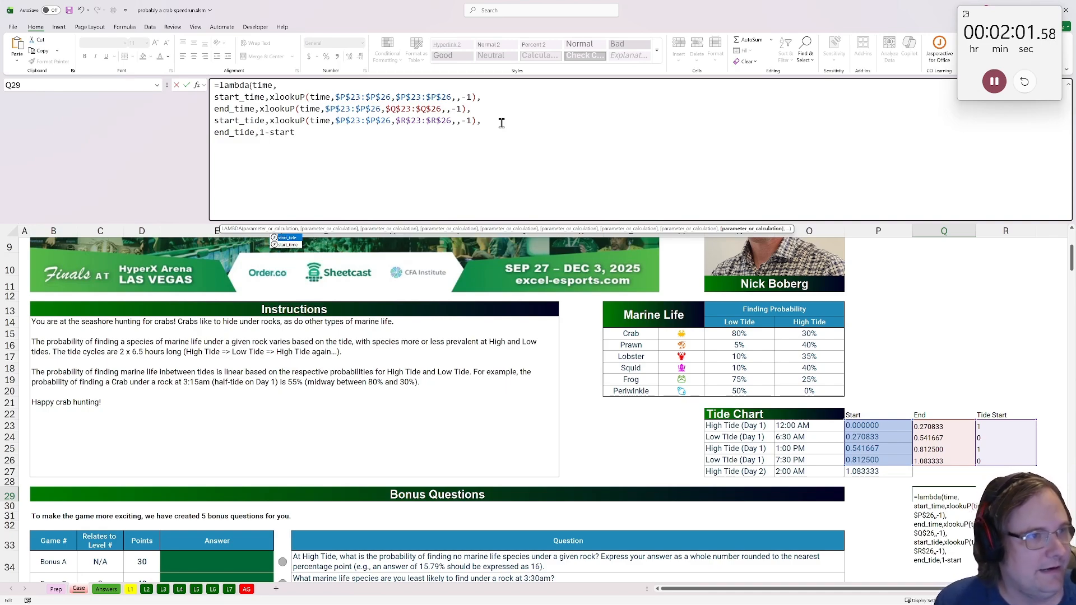
double_click(293, 246)
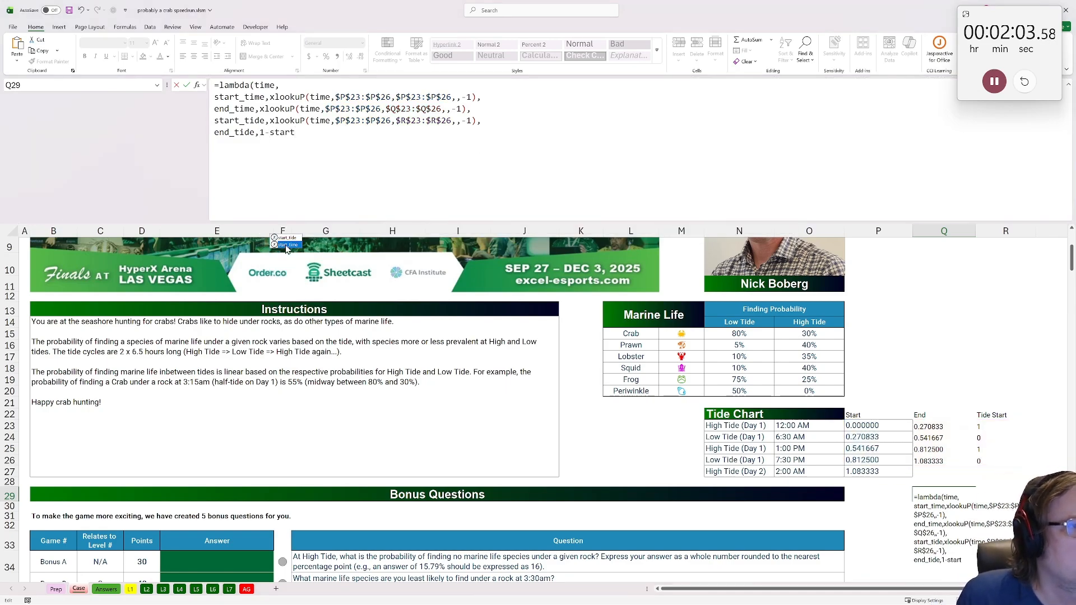
key("BackSpace")
key("BackSpace")
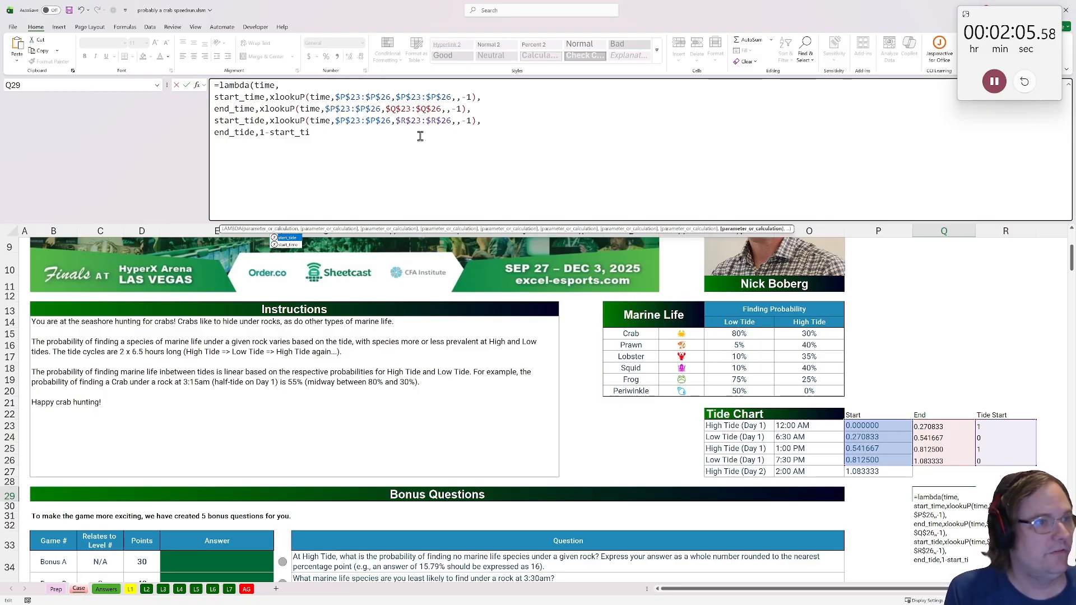
type("ide,")
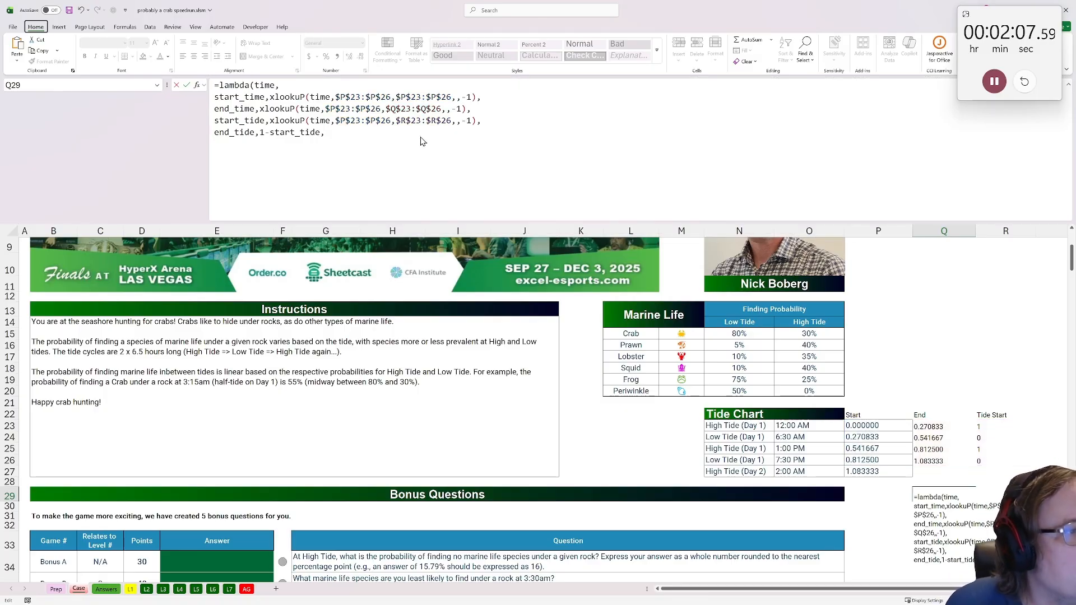
key("Return")
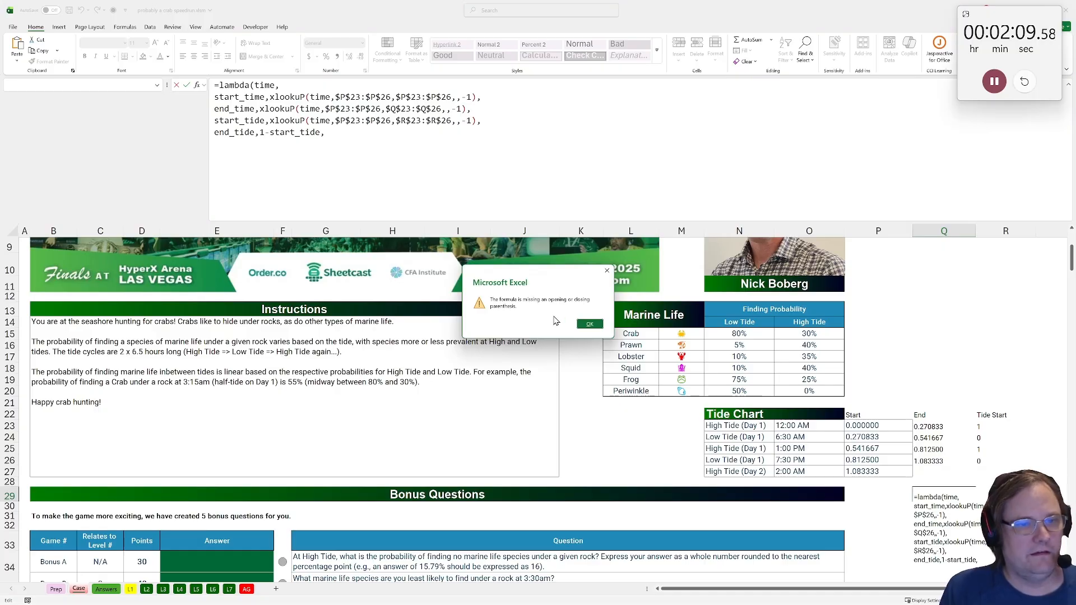
key("Return")
Add a time_pct name on a new formula line with the numerator (time - start_time) followed by a division sign
left_click(349, 127)
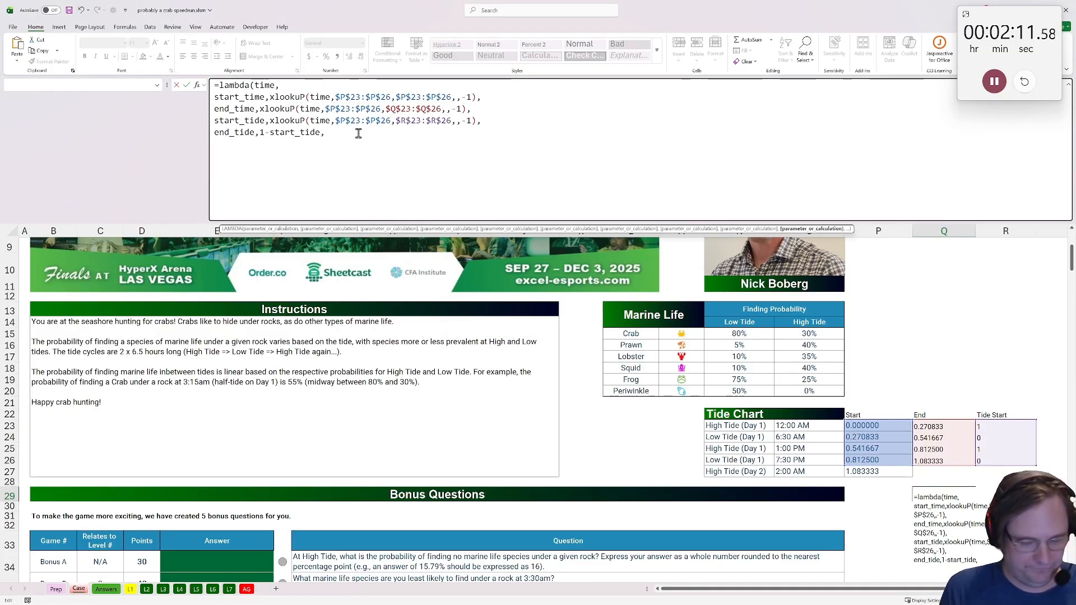
type("time_pct,")
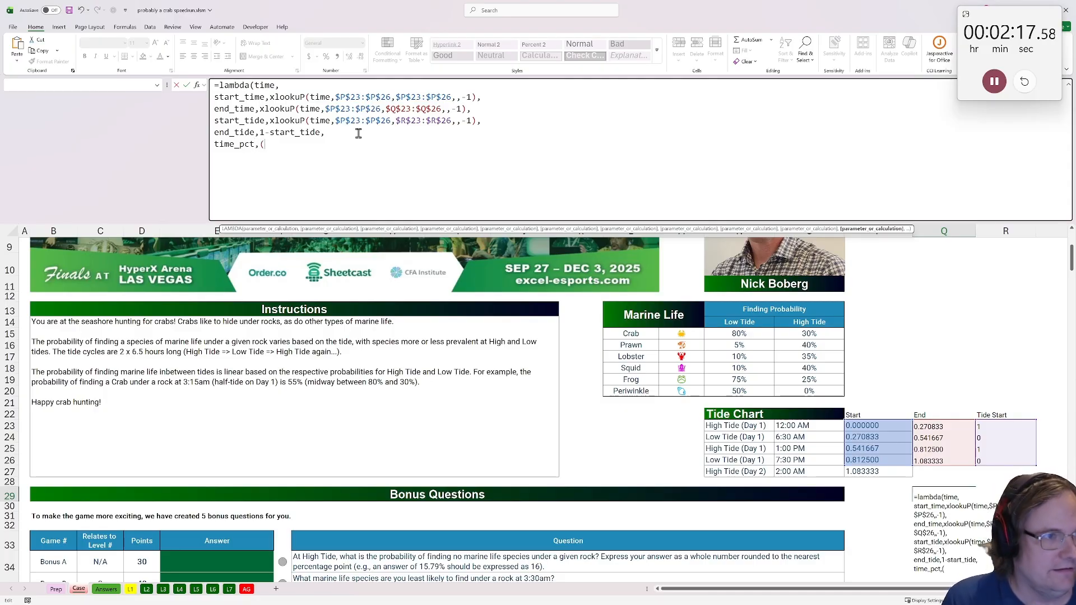
type("(time")
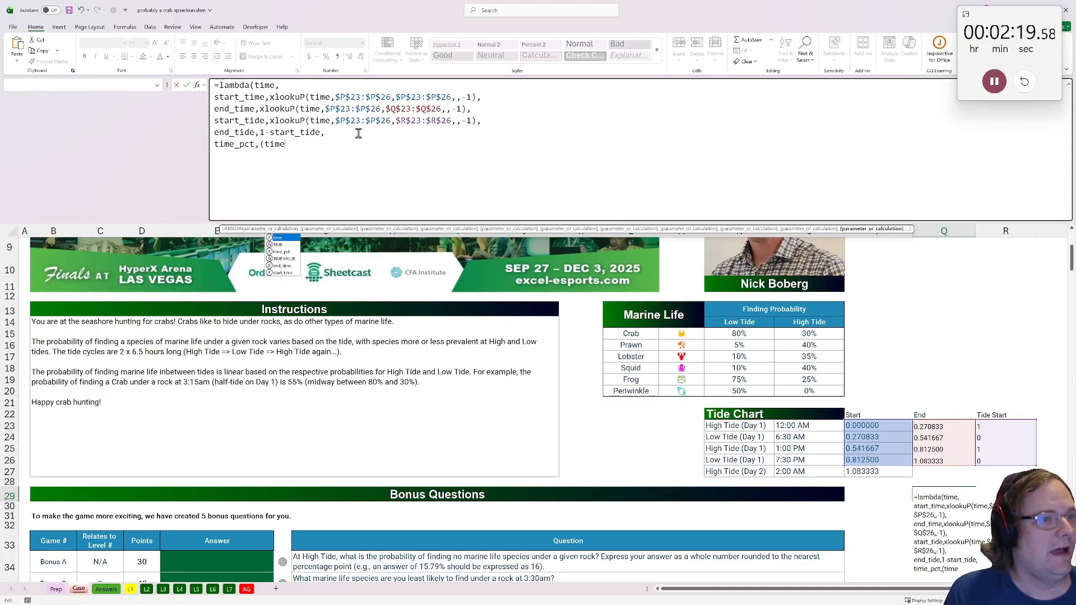
type(" - start_time) /")
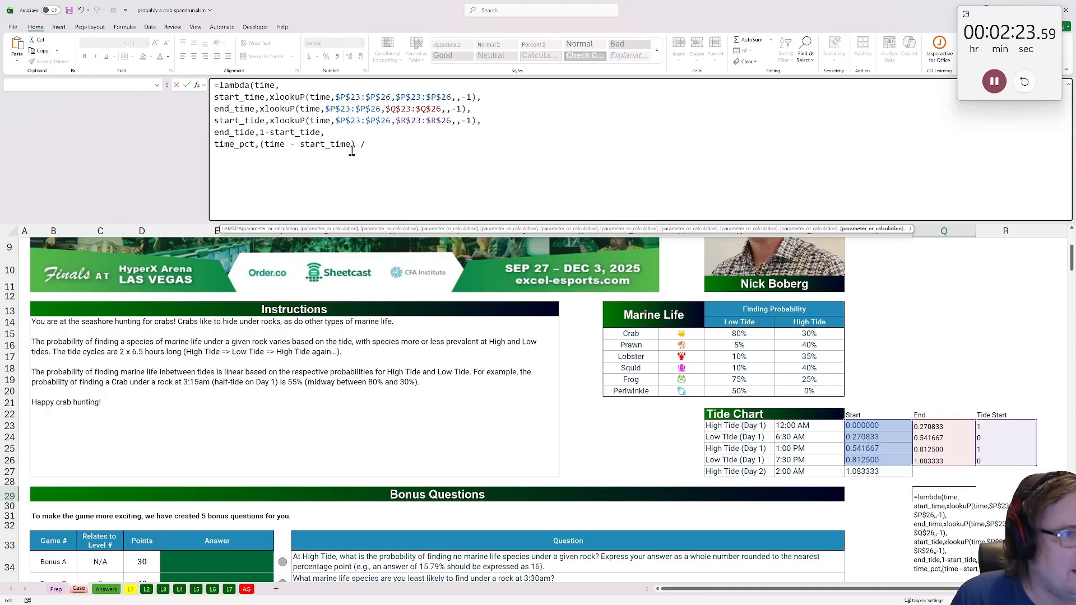
key("BackSpace")
key("BackSpace")
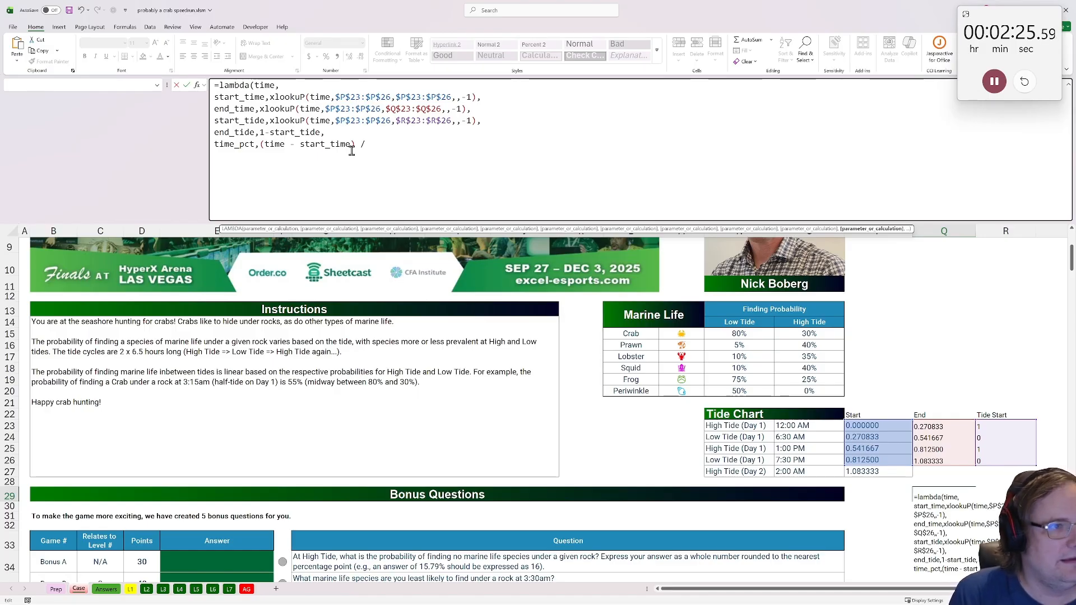
Complete time_pct with the denominator (end_time - start_time) and a comma, and start a new formula line
type("(end_time -")
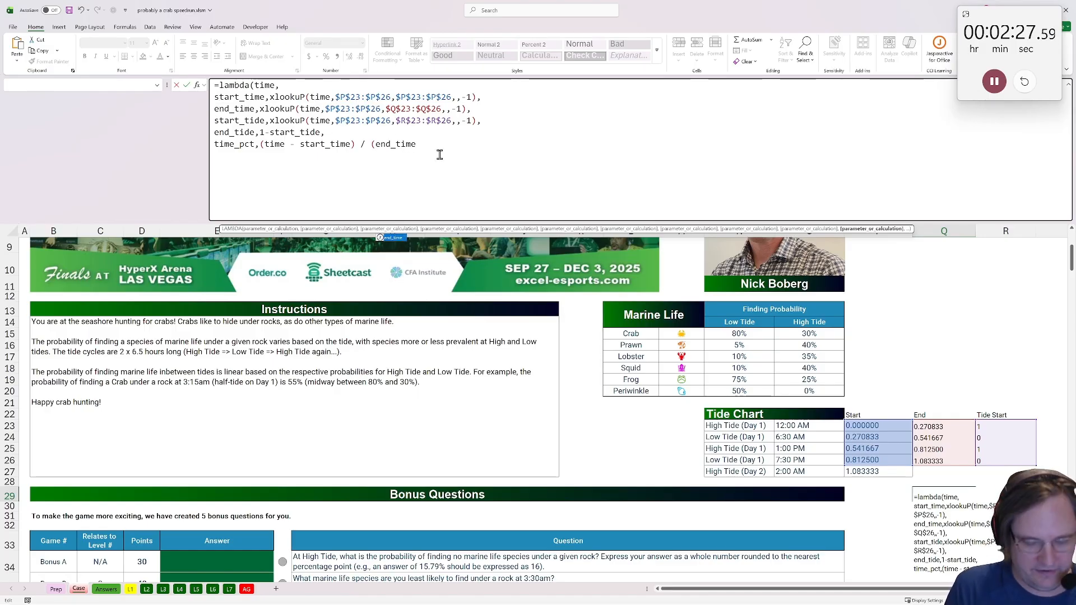
double_click(226, 118)
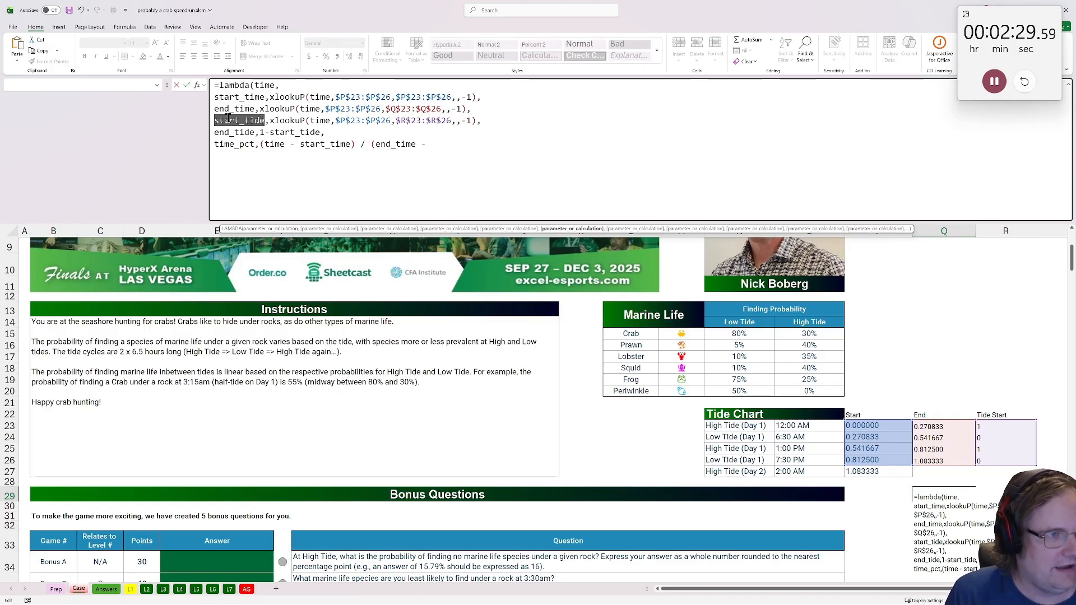
left_click(233, 107)
double_click(246, 98)
key("ctrl+c")
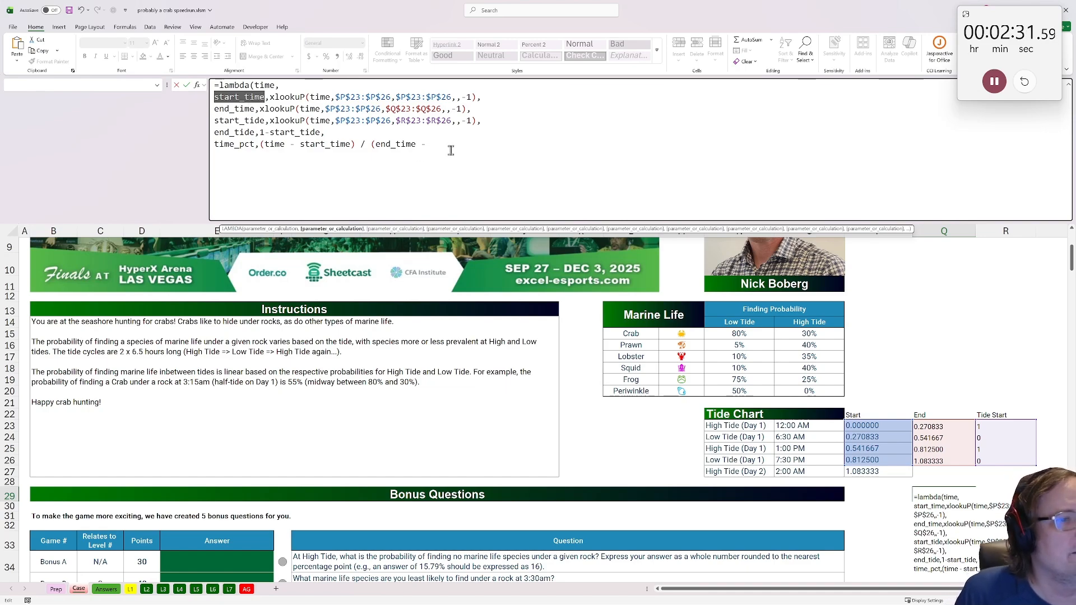
left_click(448, 145)
key("ctrl+v")
type("),")
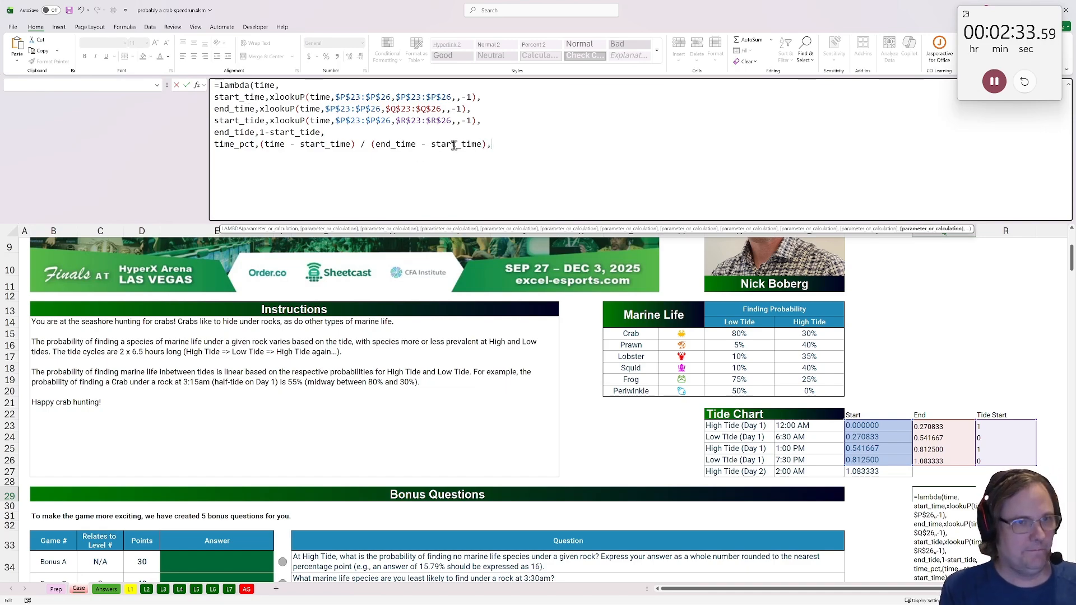
key("alt+Return")
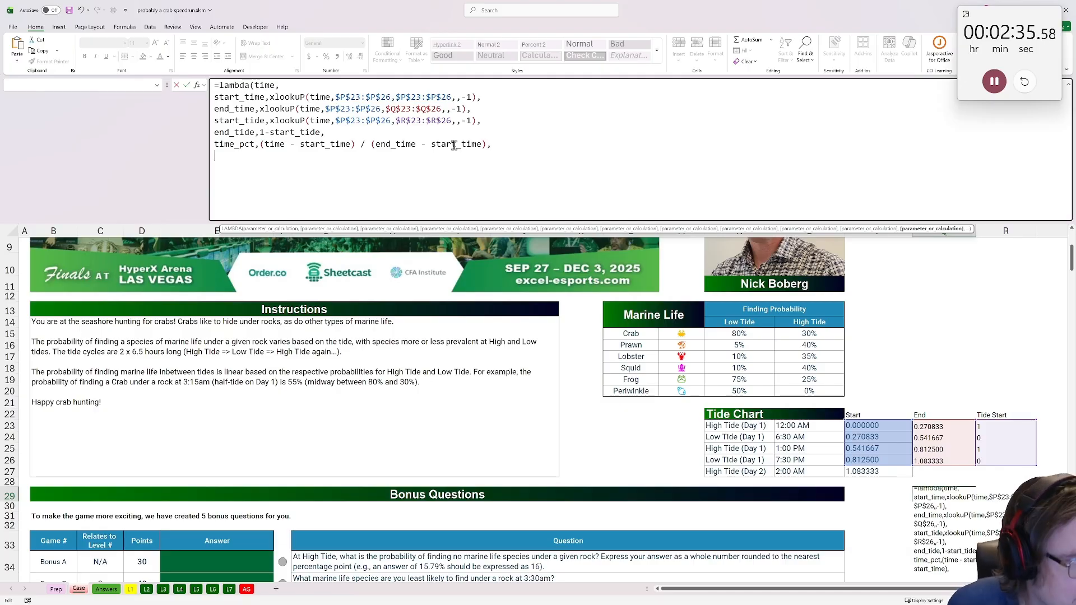
Begin the LAMBDA's final calculation below time_pct with start_tide +
double_click(237, 120)
key("ctrl+c")
left_click(243, 151)
key("ctrl+v")
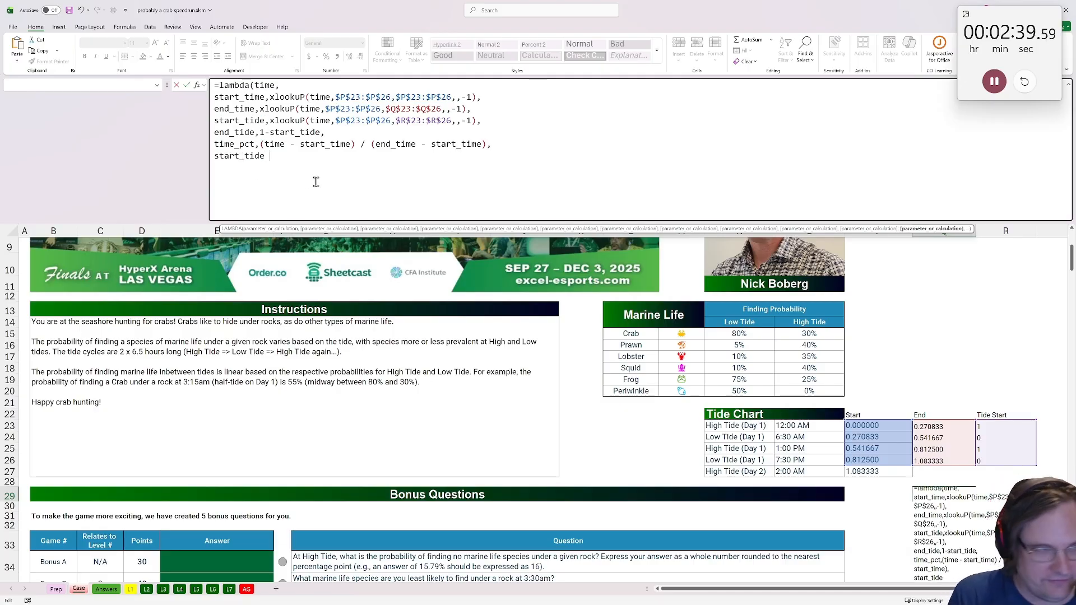
type("+")
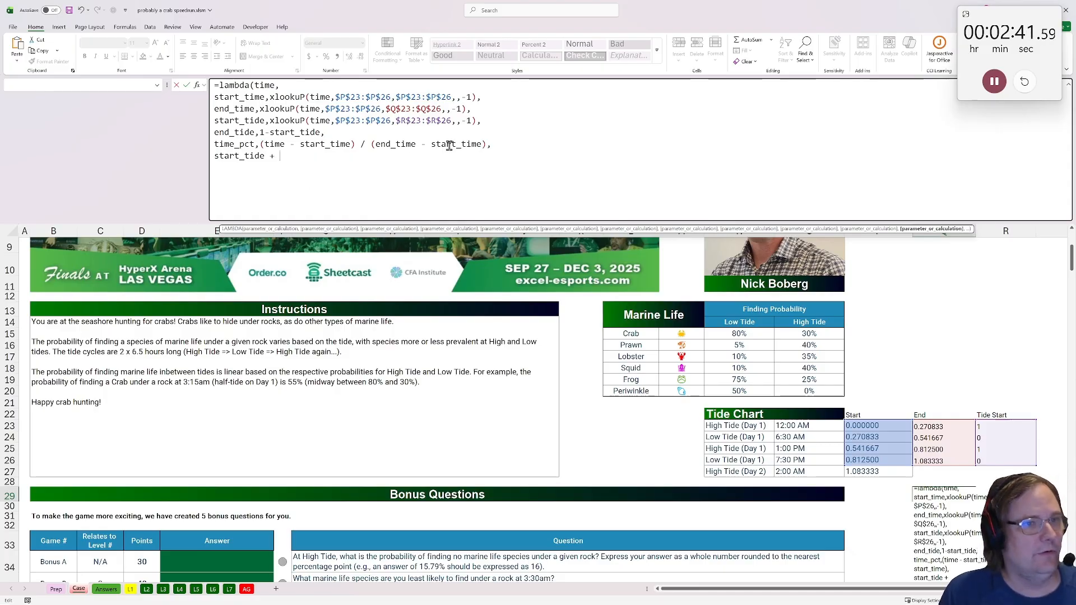
Insert a change_tide line between time_pct and the final calculation, defined as end_tide - start_tide
key("alt+Return")
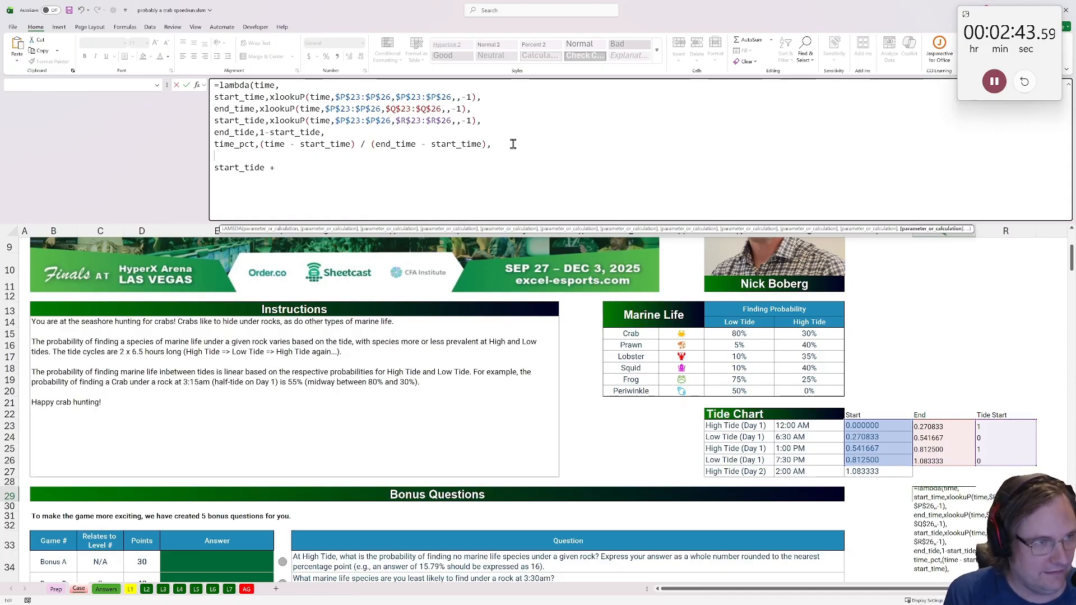
type("change_tide,")
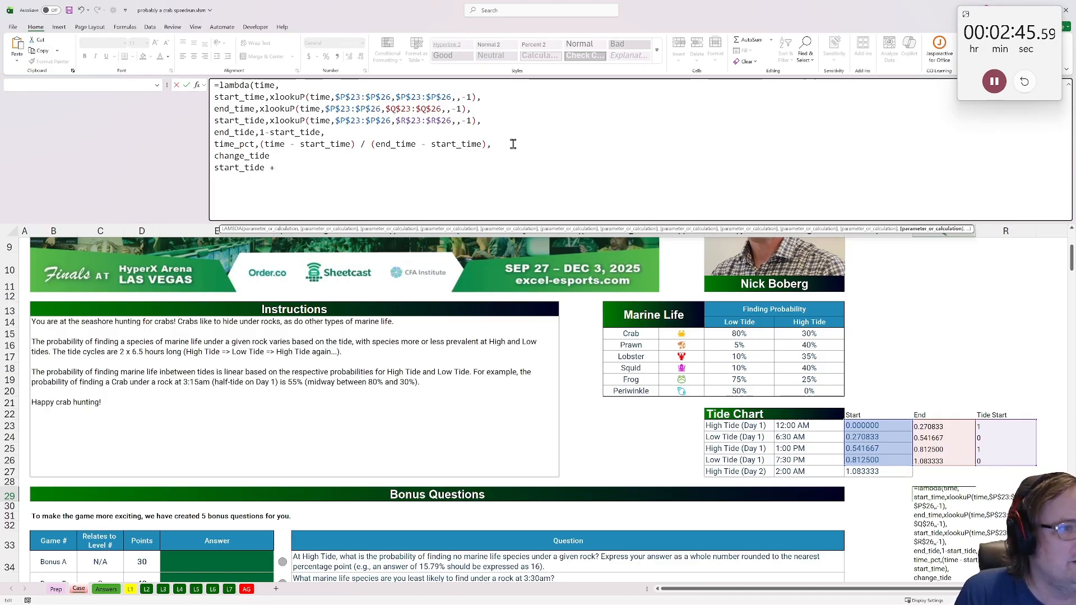
double_click(222, 132)
key("ctrl+c")
left_click(338, 157)
key("ctrl+v")
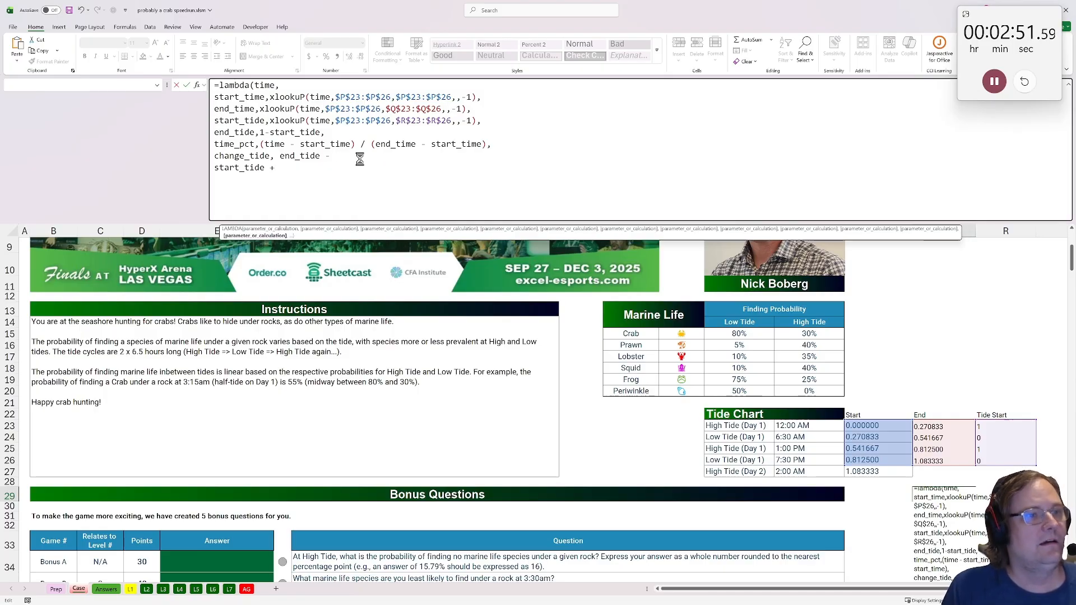
type("start_tide ")
Complete the change_tide line with start_tide and finish the final calculation as start_tide + change_tide * time_pct
type("sta")
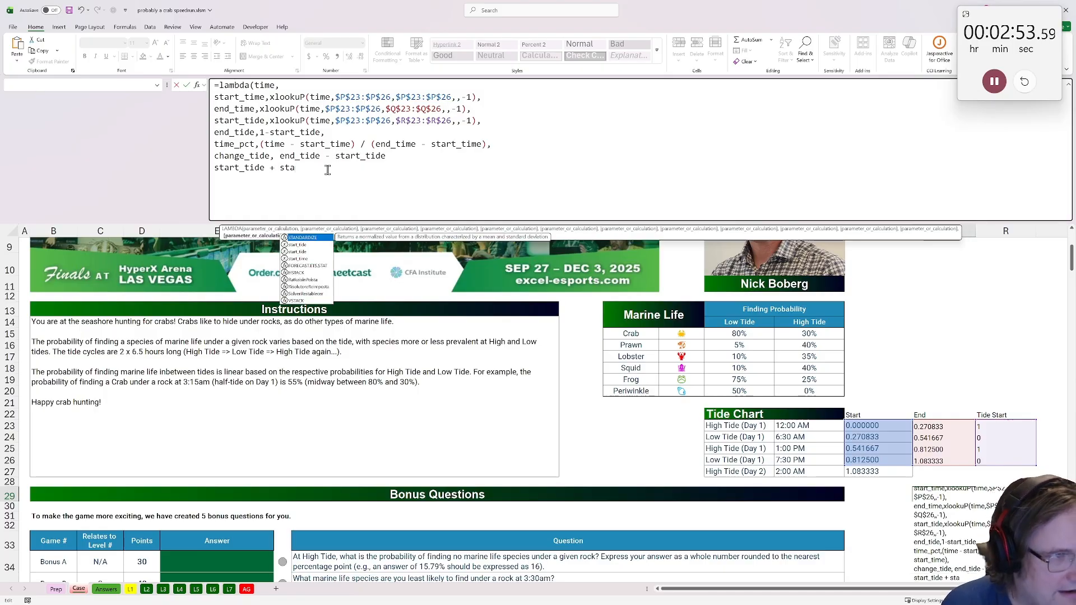
key("BackSpace")
key("BackSpace")
type("change")
key("Tab")
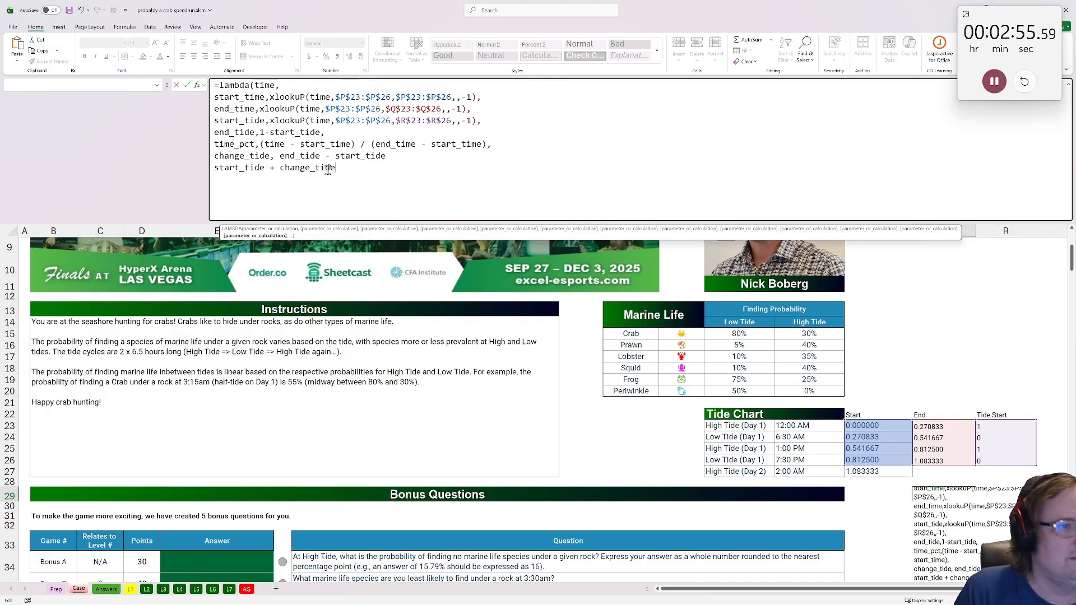
double_click(235, 144)
key("ctrl+c")
left_click(376, 171)
key("ctrl+v")
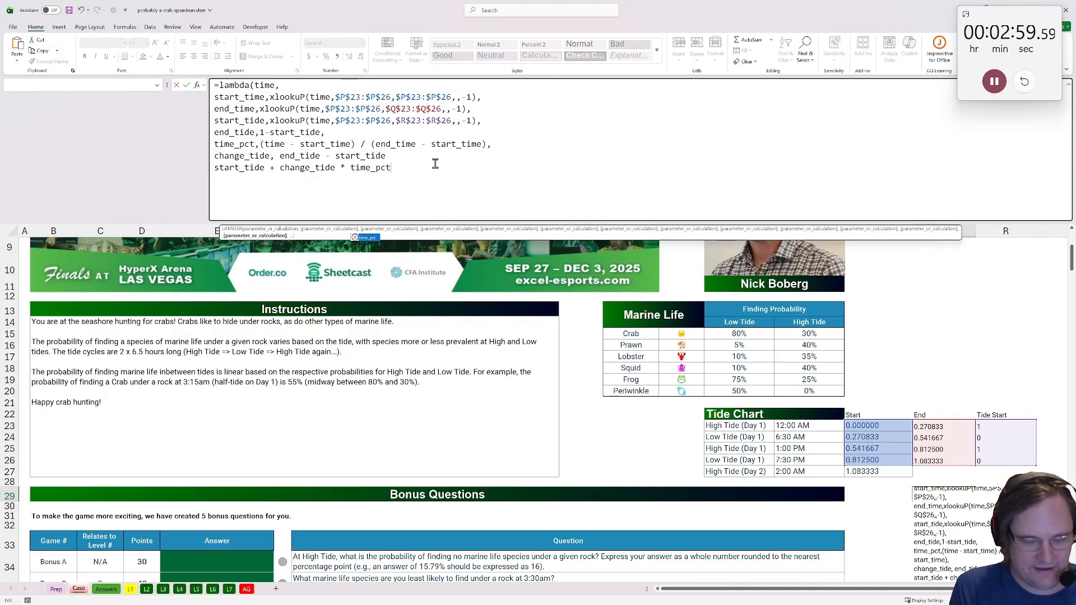
Close the formula with two closing parentheses after time_pct and try to enter it
type(")")
key("Return")
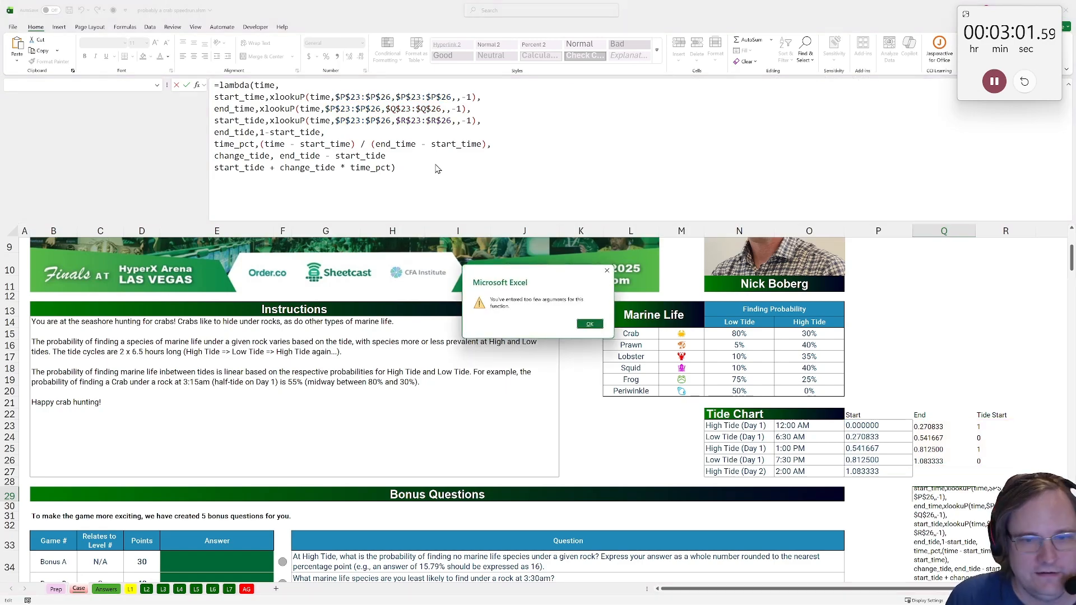
key("Return")
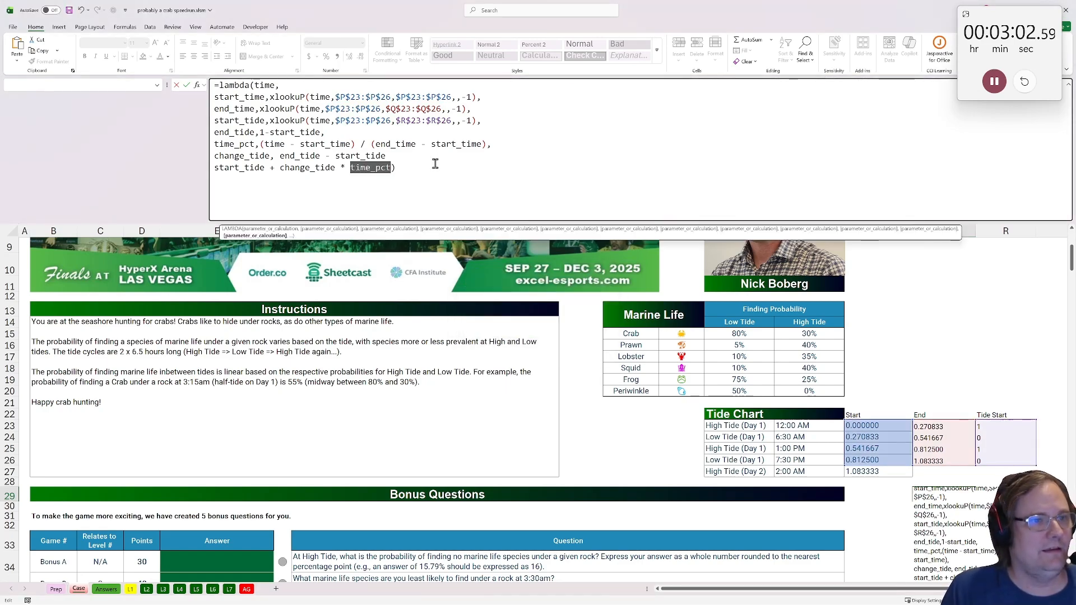
left_click(391, 168)
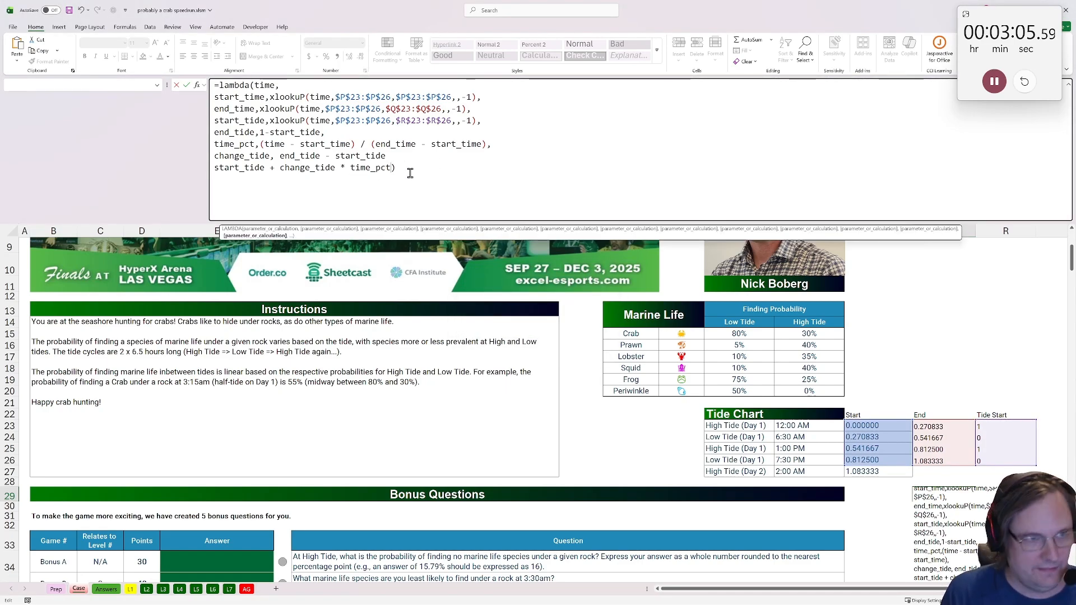
left_click(412, 174)
key("Return")
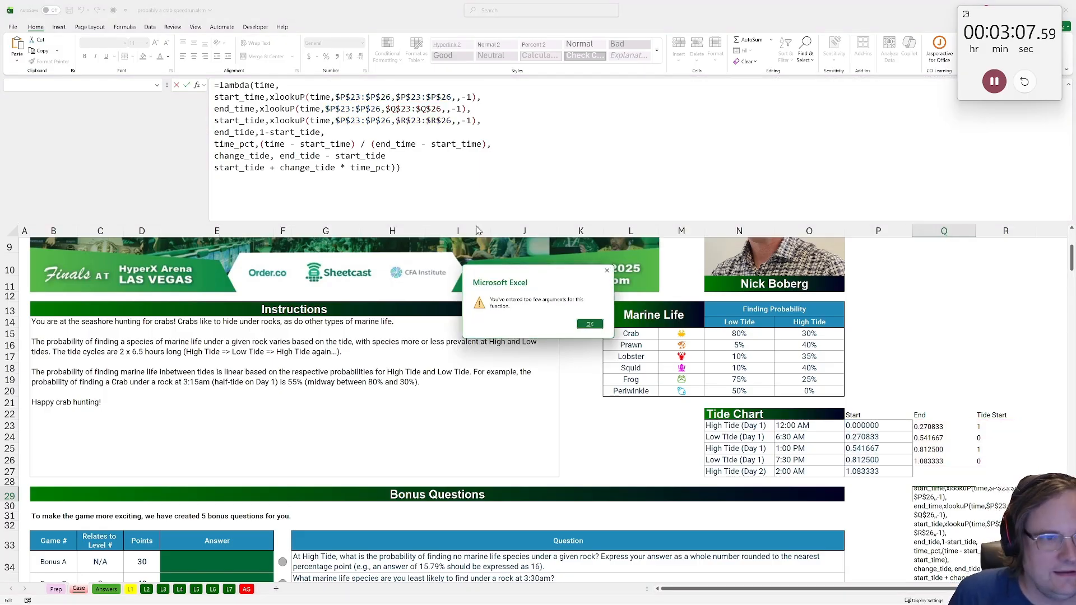
left_click(589, 322)
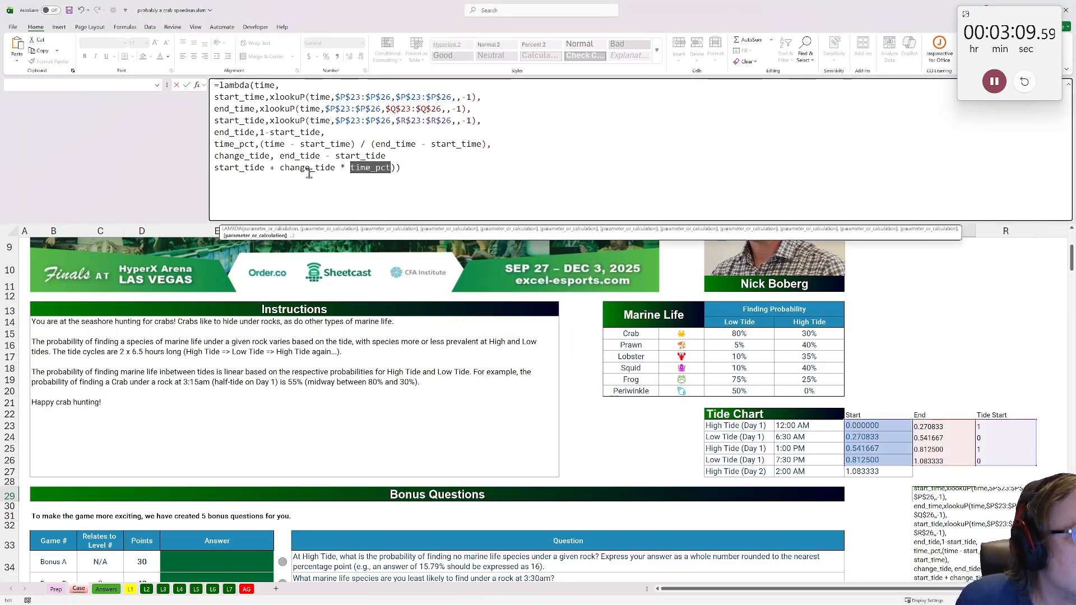
Add the missing comma at the end of the change_tide line and try to enter the formula again
left_click(343, 168)
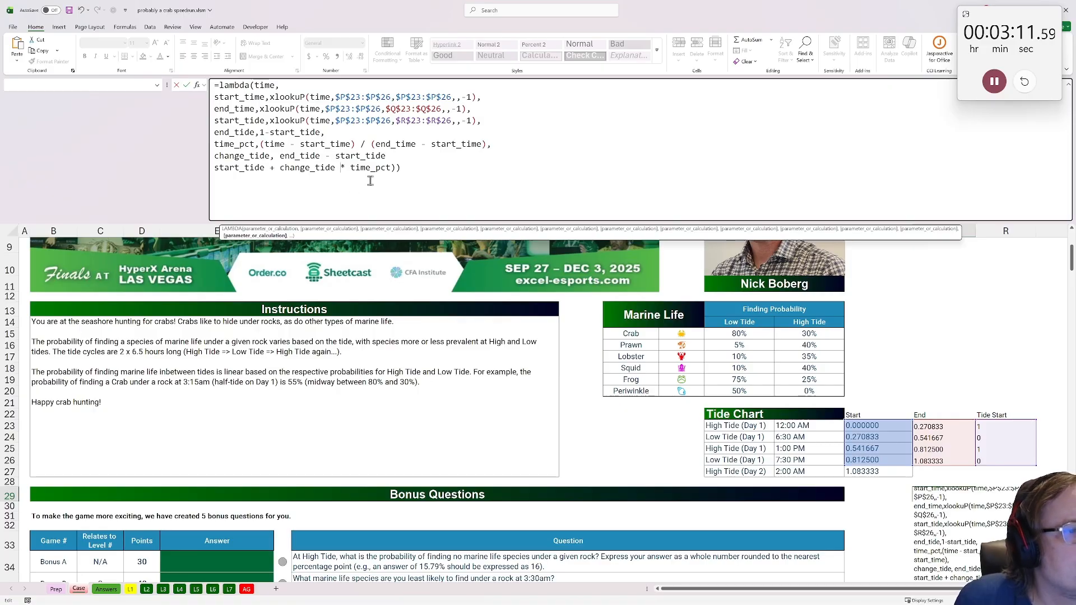
type(",")
key("Return")
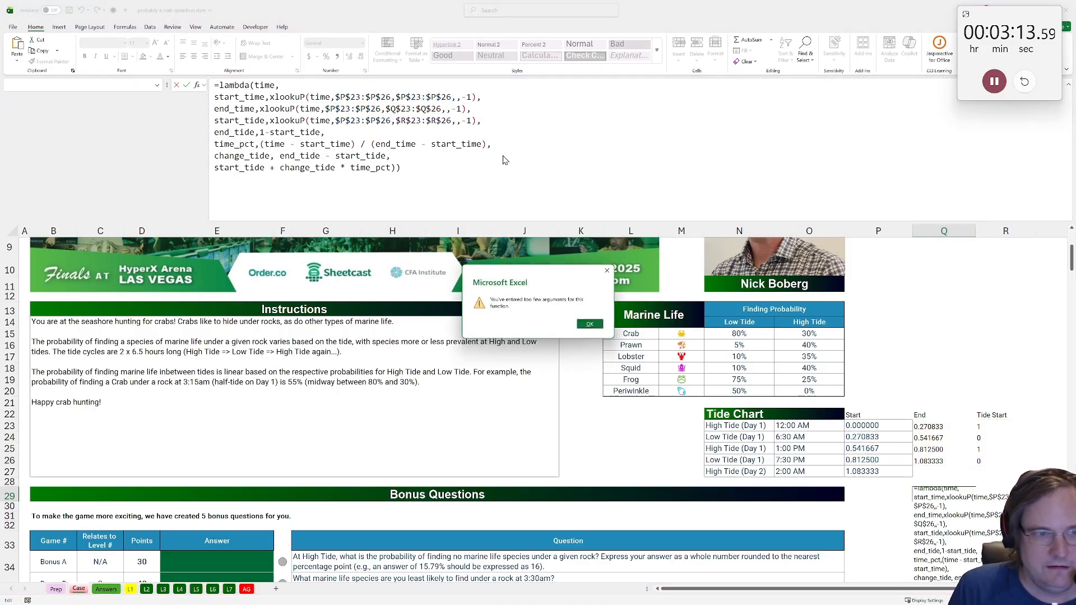
left_click(592, 329)
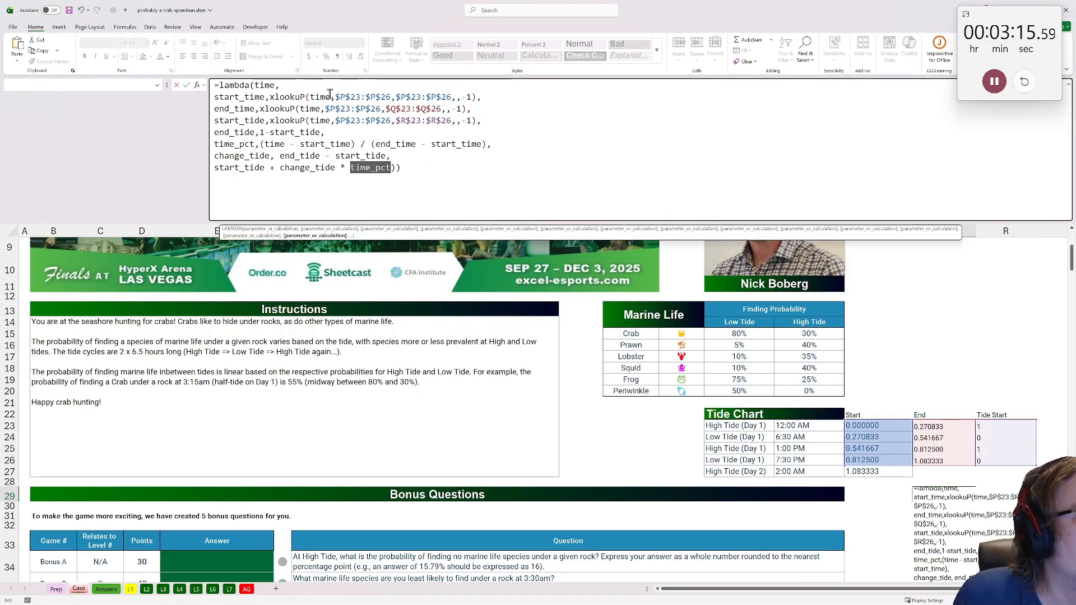
Insert LET( after the time parameter so it wraps all the name definitions, and enter the formula
left_click(296, 85)
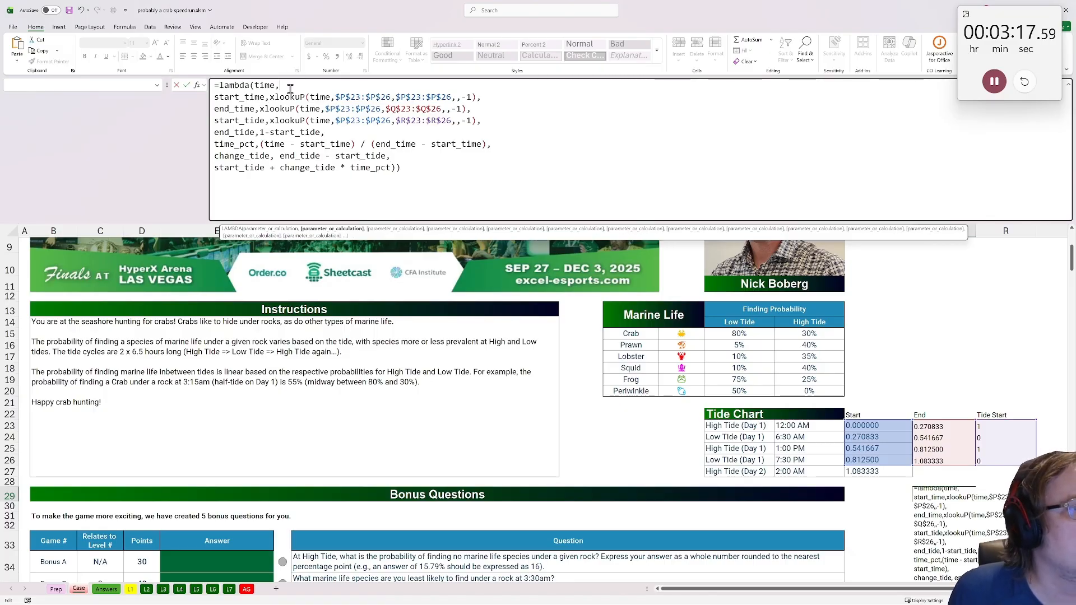
left_click(411, 167)
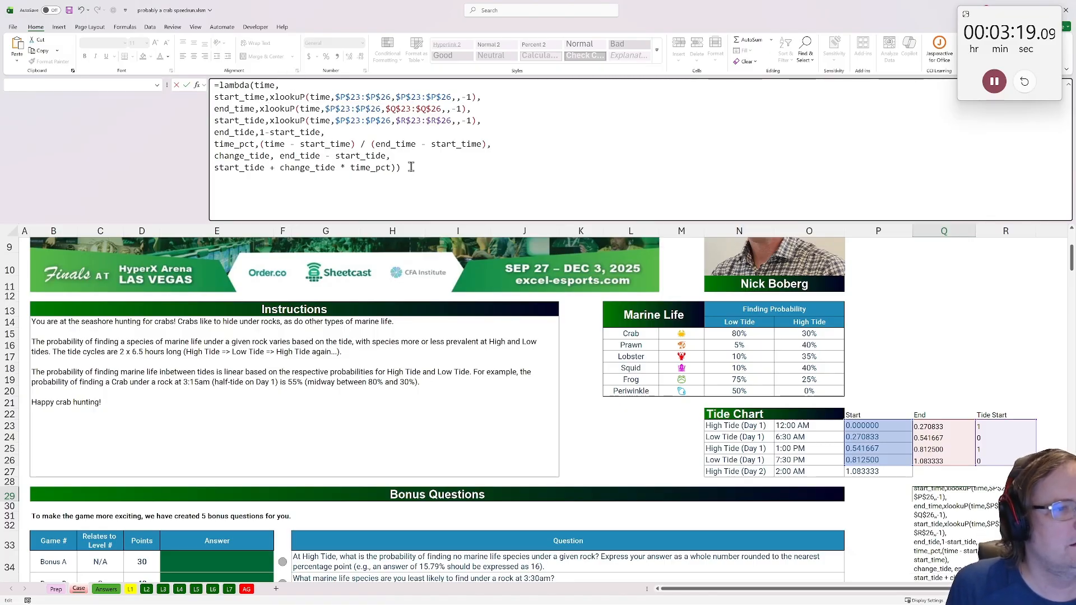
left_click(392, 168)
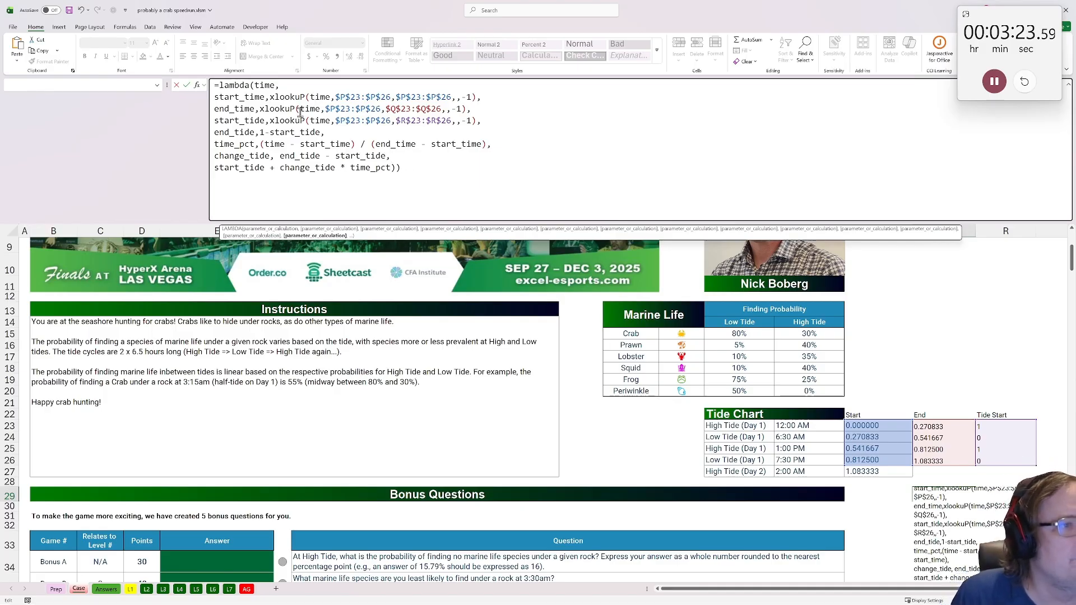
left_click(288, 87)
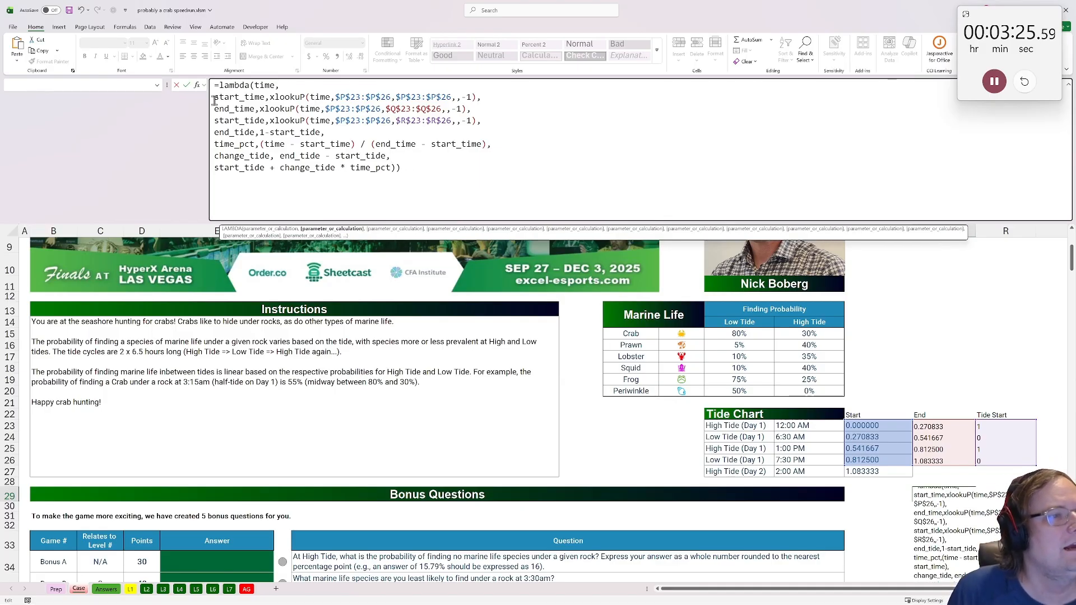
type("LET(")
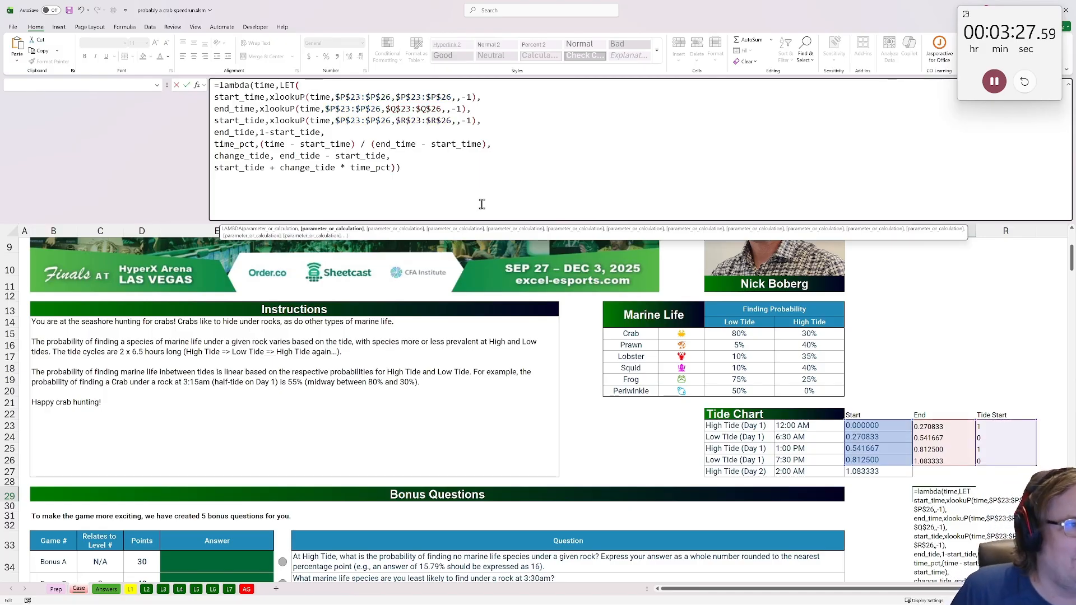
key("Return")
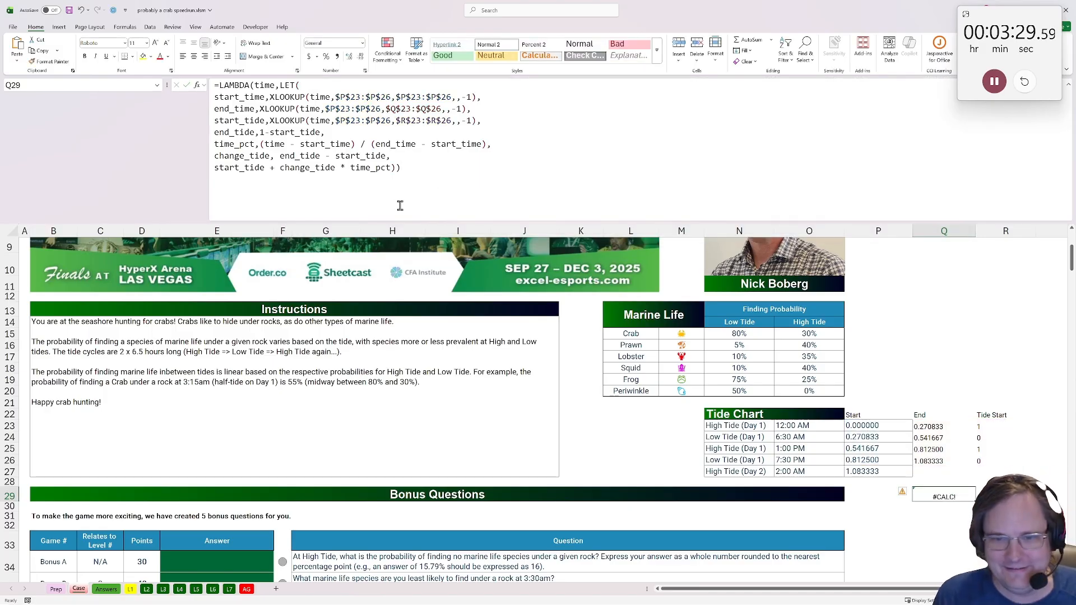
Copy the full text of the LAMBDA formula in Q29 without changing the cell
left_click(421, 185)
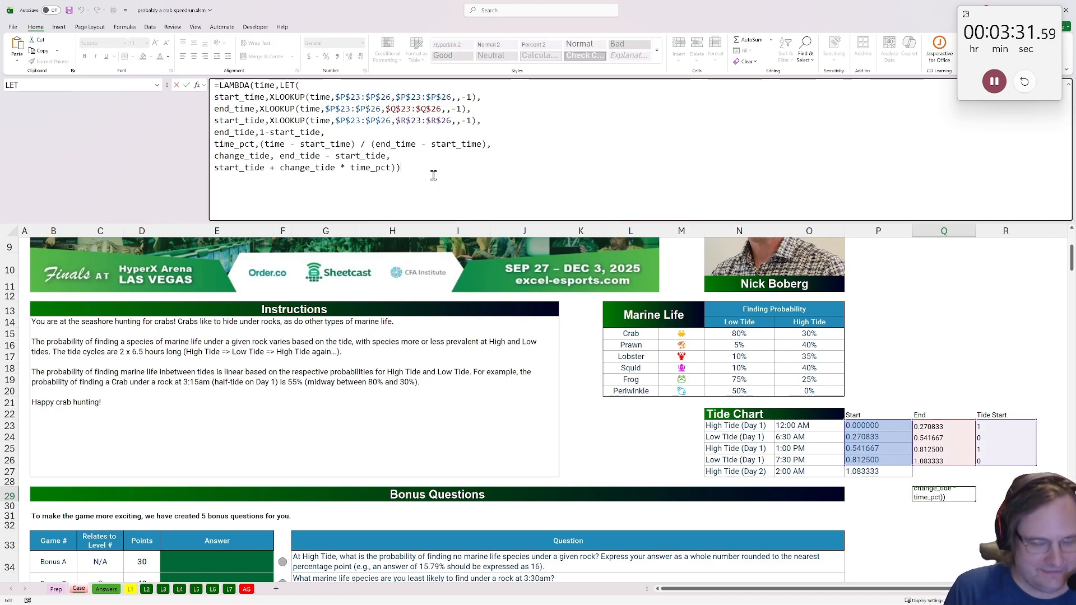
key("Escape")
left_click(453, 211)
key("ctrl+a")
key("ctrl+c")
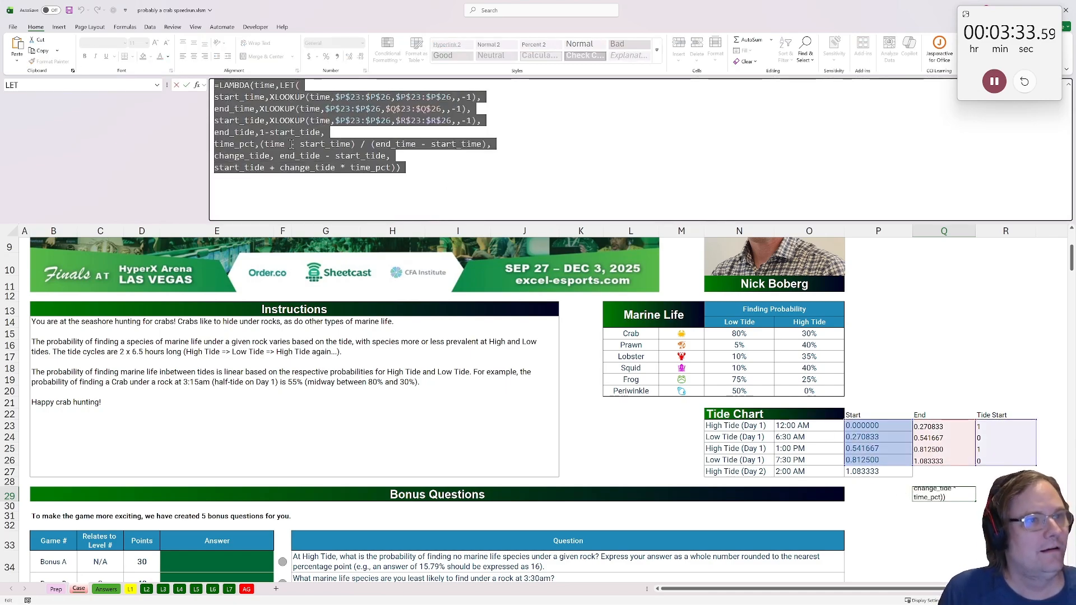
key("Escape")
Define a new workbook-scoped name tide_pct that refers to the copied LAMBDA formula
left_click(148, 27)
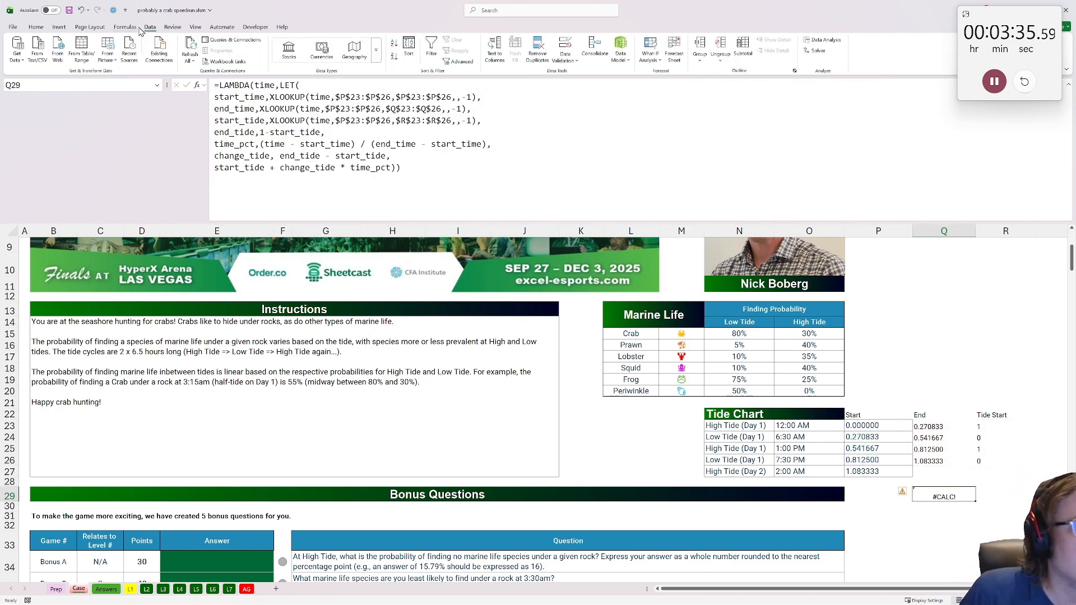
left_click(129, 28)
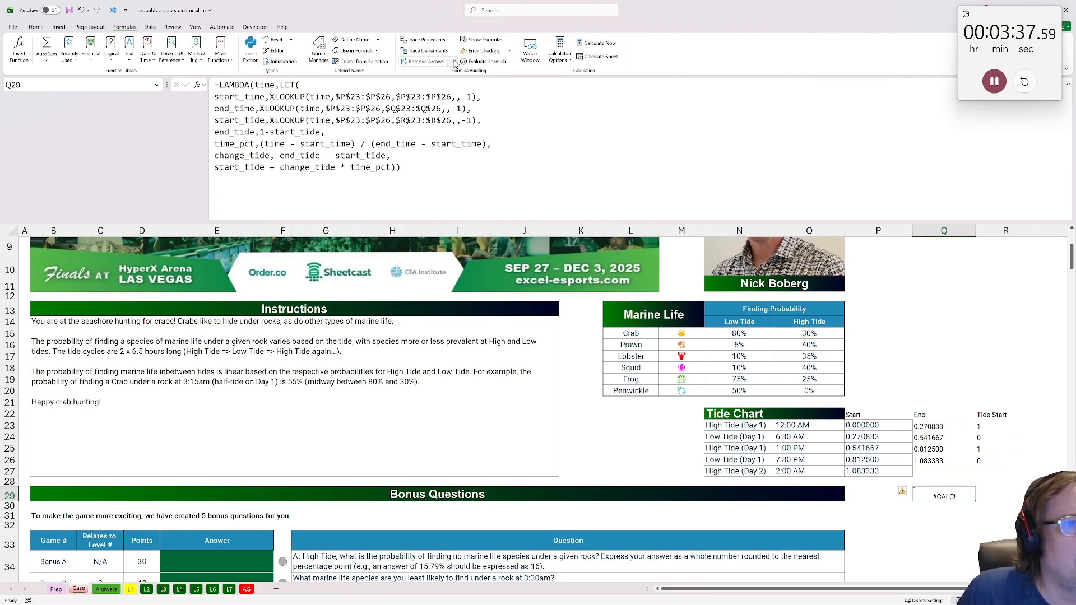
left_click(318, 52)
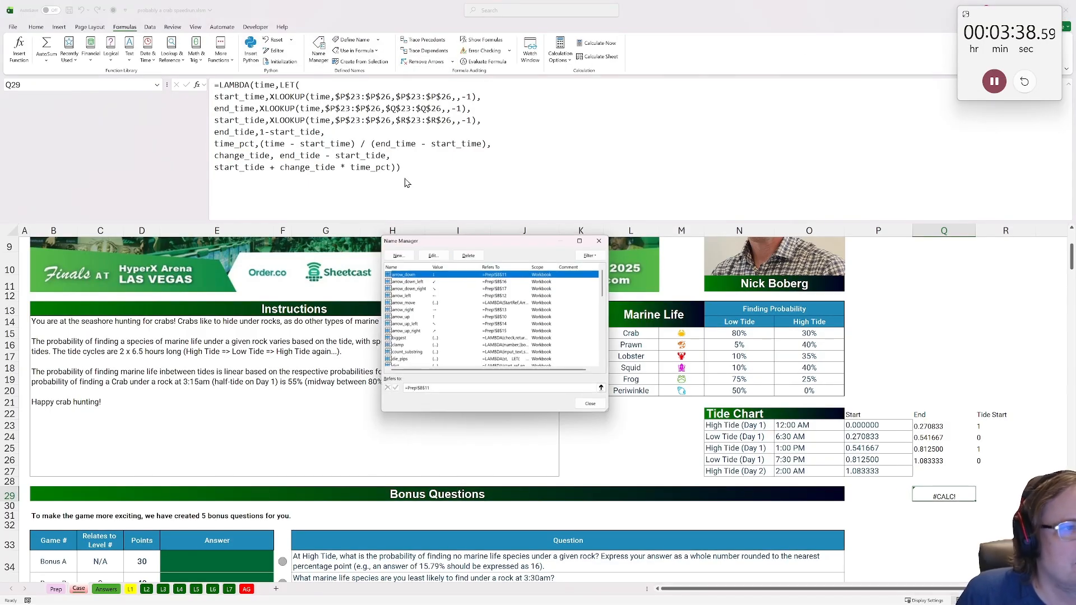
left_click(400, 255)
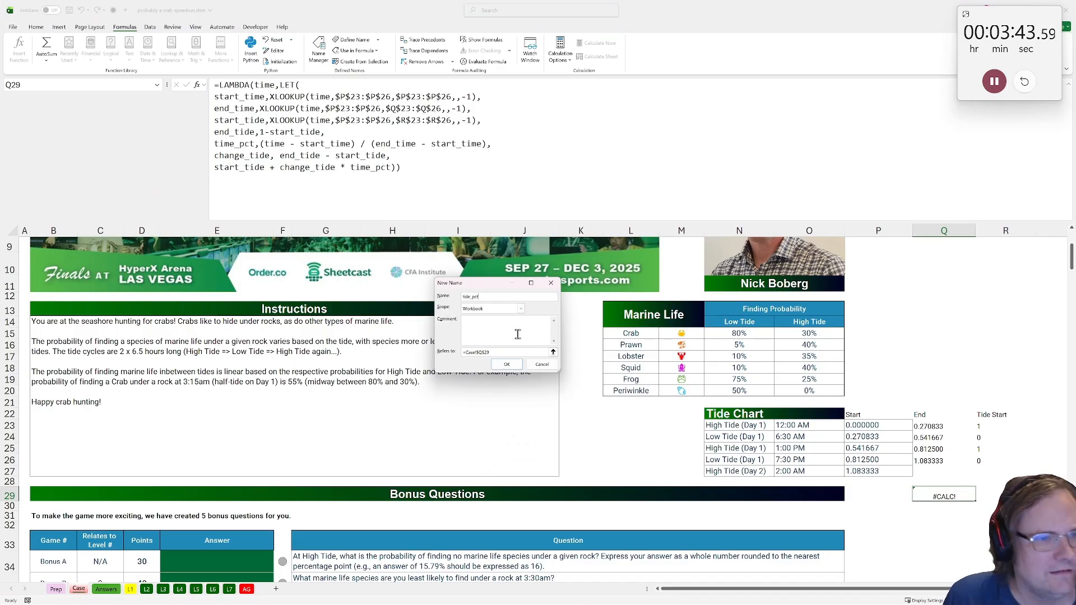
left_click(501, 353)
left_click_drag(497, 352, 319, 344)
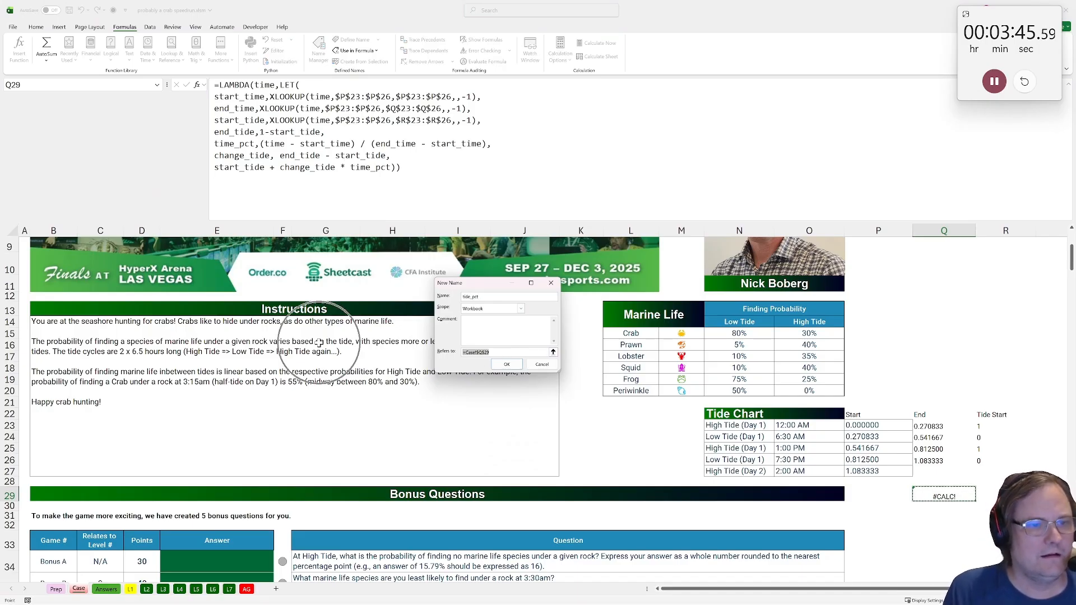
key("ctrl+v")
left_click(507, 364)
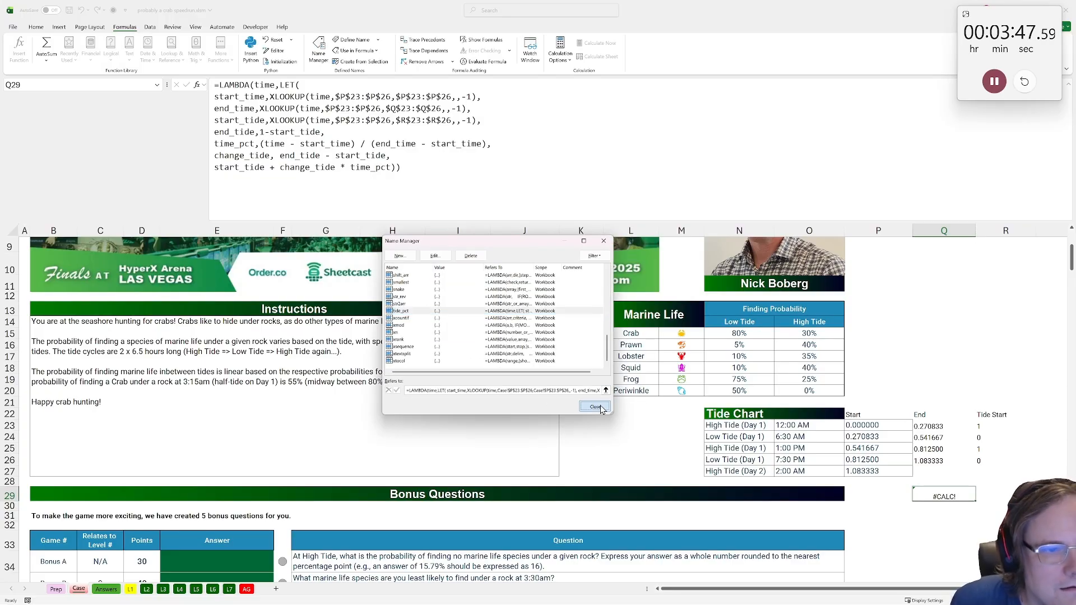
left_click(595, 407)
Start a new formula in P15 as a LAMBDA with the parameters animal and time, followed by an opening LET(
left_click(877, 344)
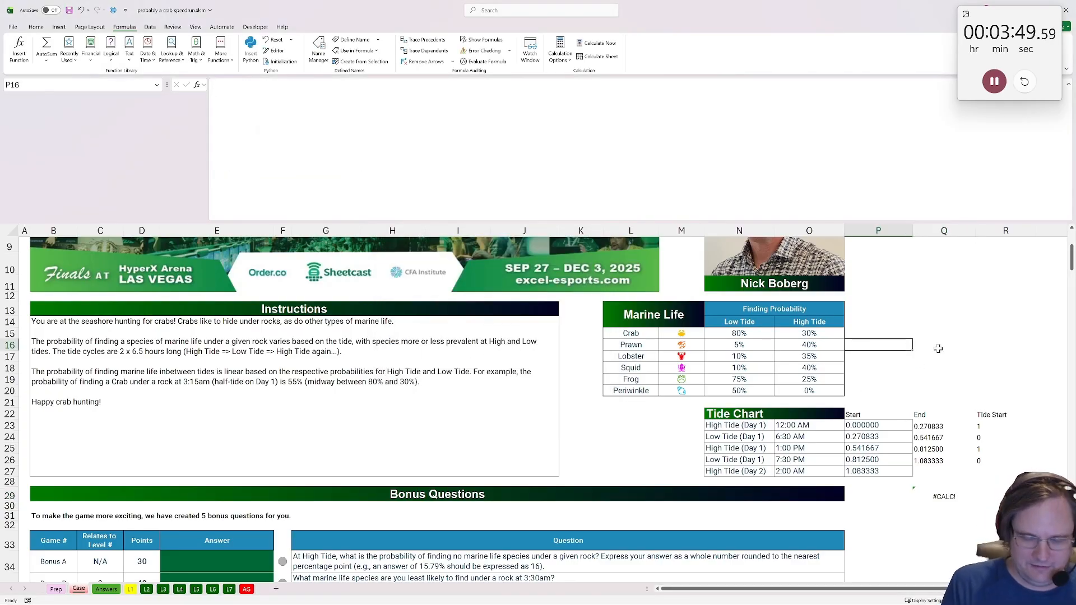
left_click(870, 335)
type("=")
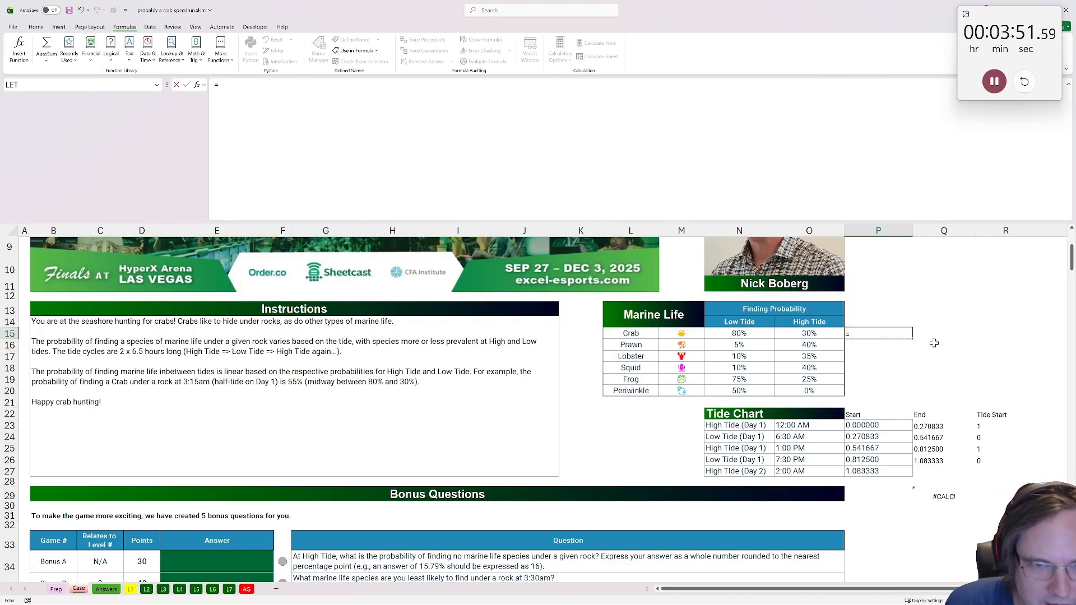
type("lambda(")
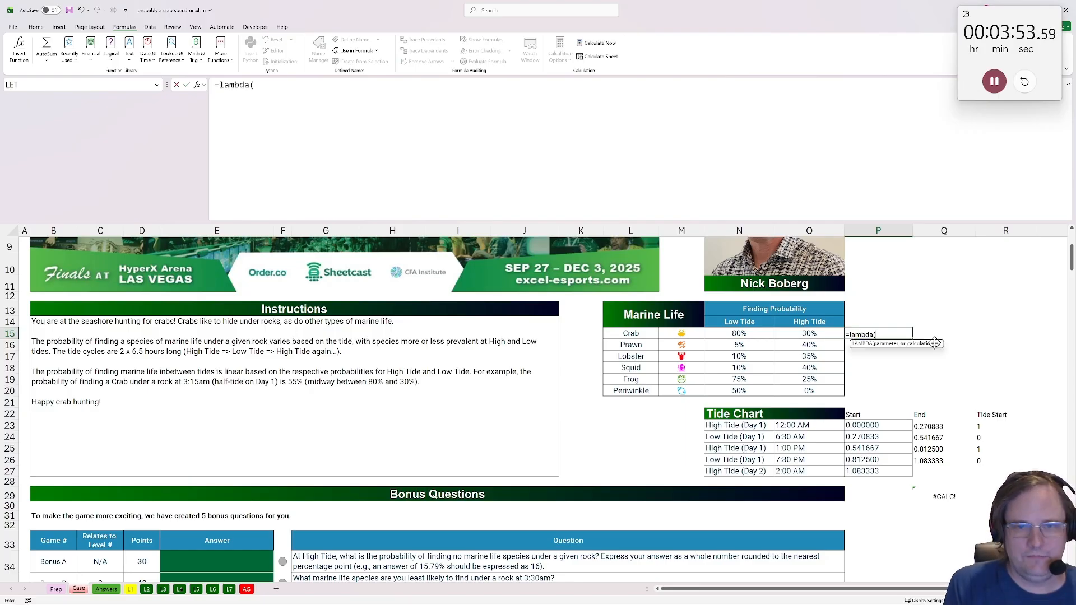
type("ti")
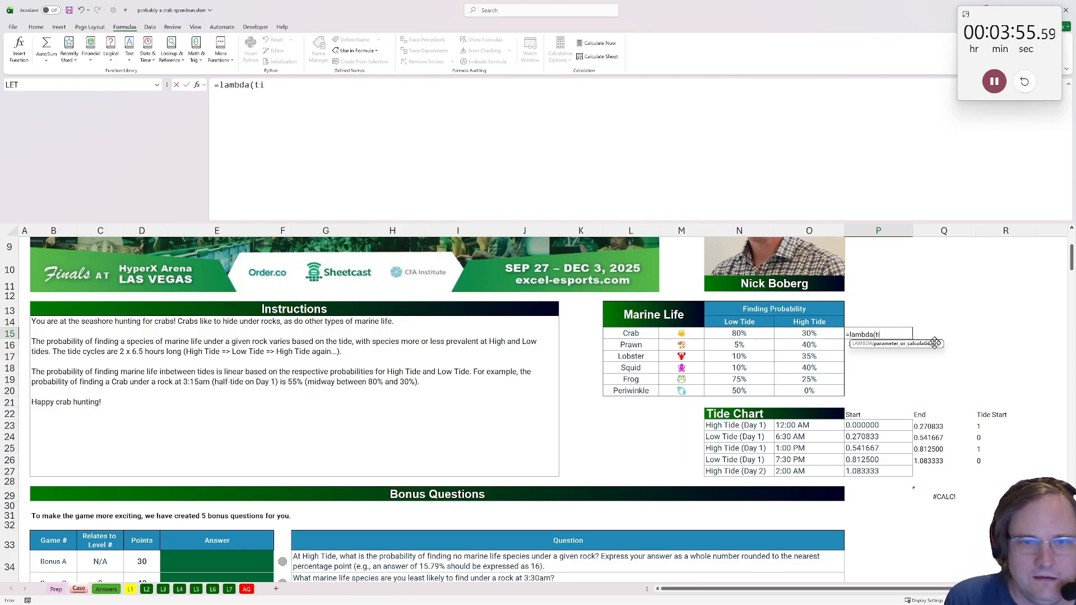
key("BackSpace")
key("BackSpace")
type("animal")
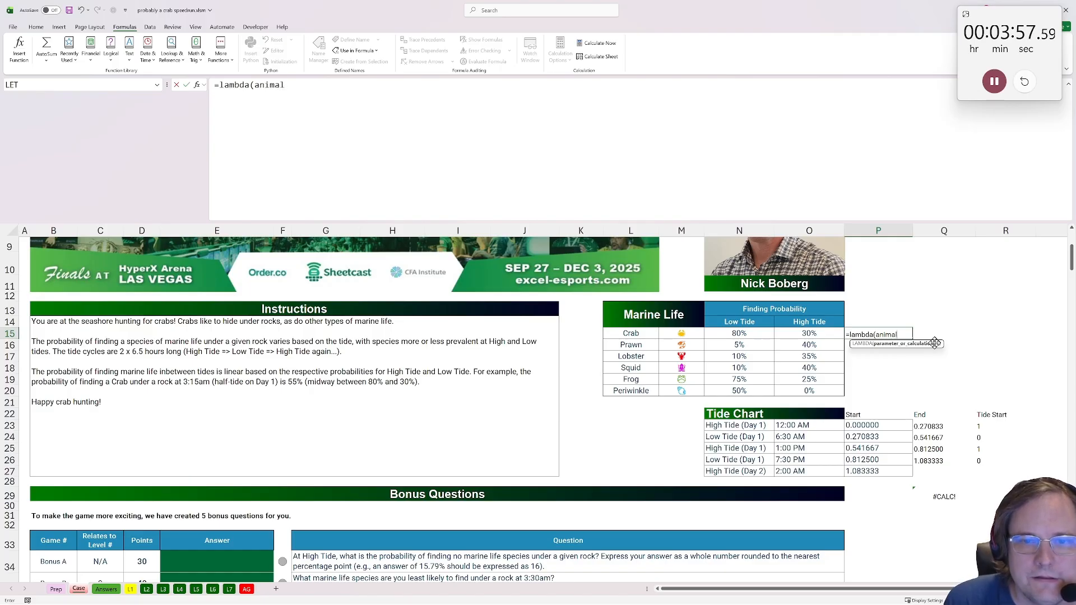
type(", time,")
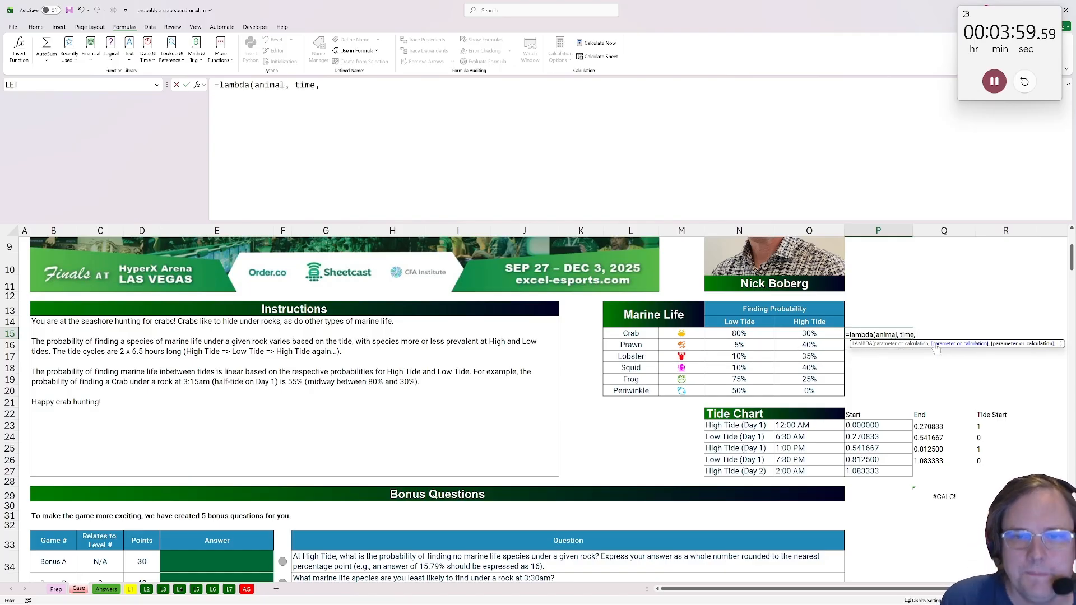
type(" LET(")
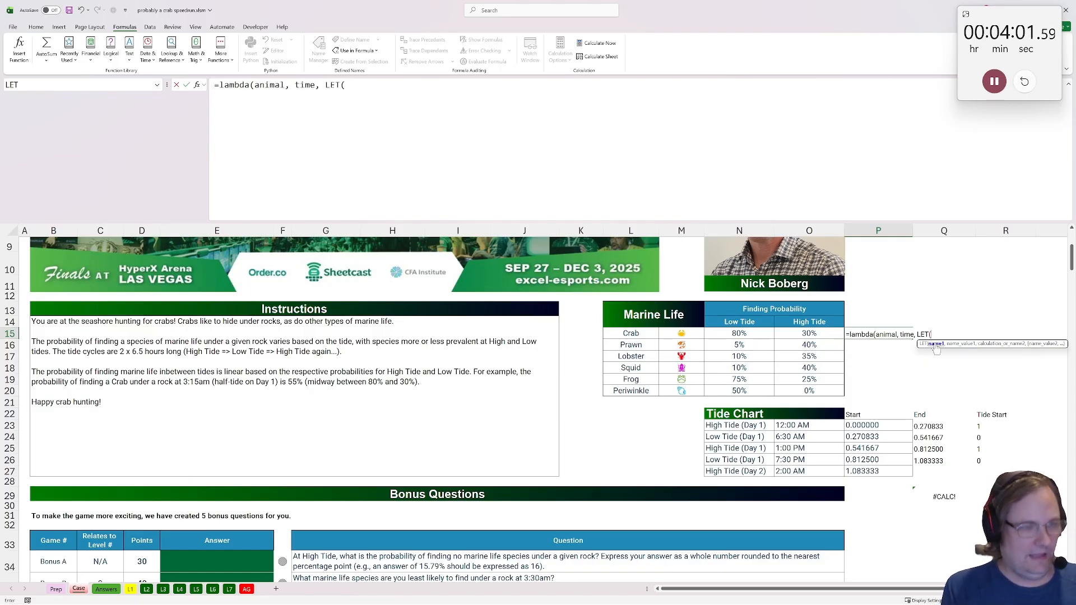
Define tide as tide_pct(time) on a new line inside the LET of the P15 formula
key("alt+Return")
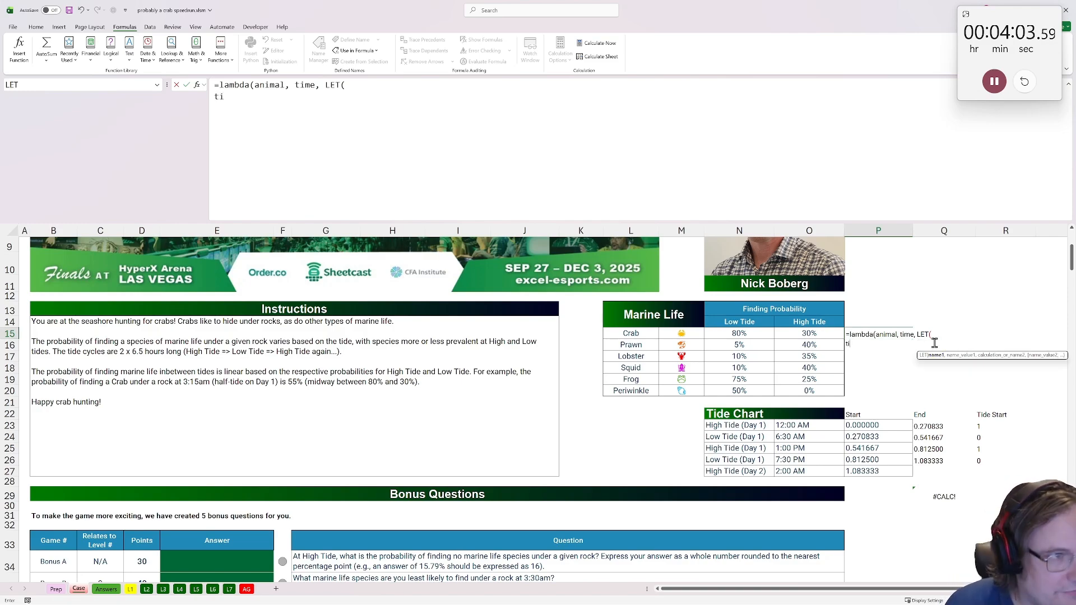
type("tide,t")
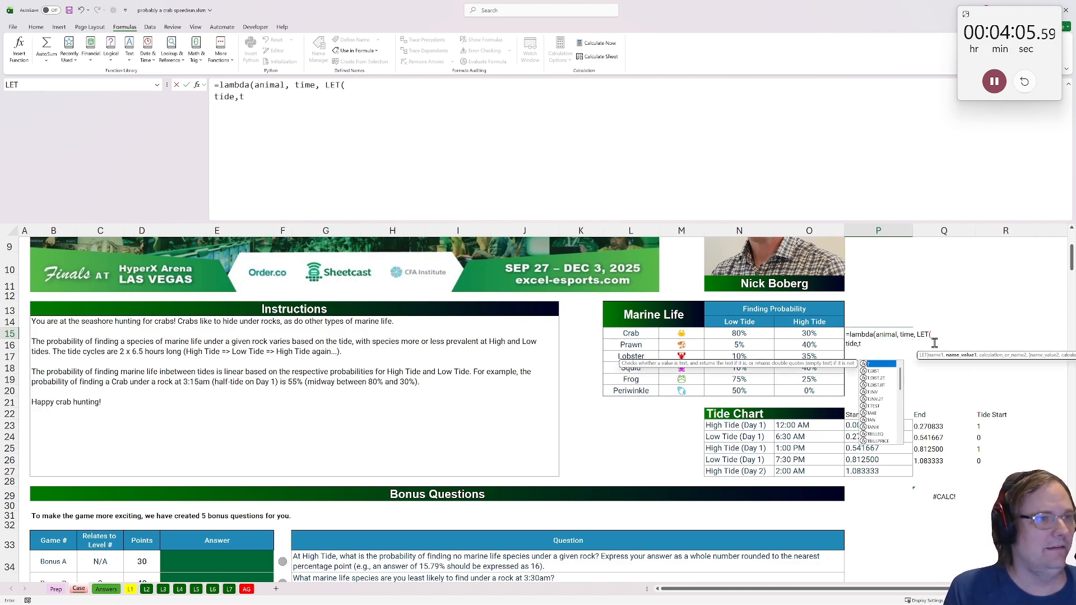
type("ide_pct(")
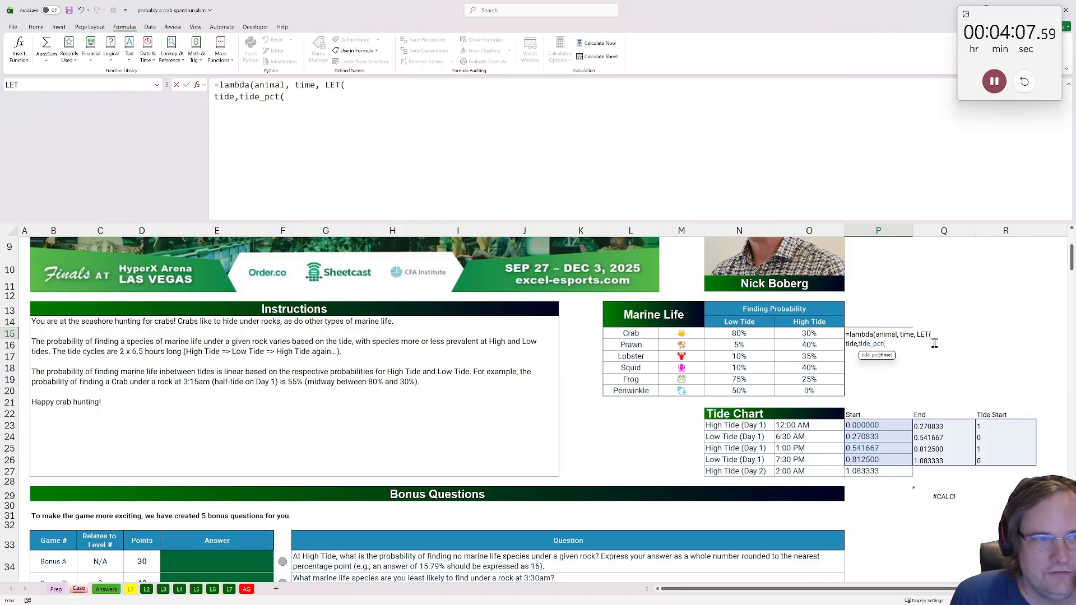
type("time),m")
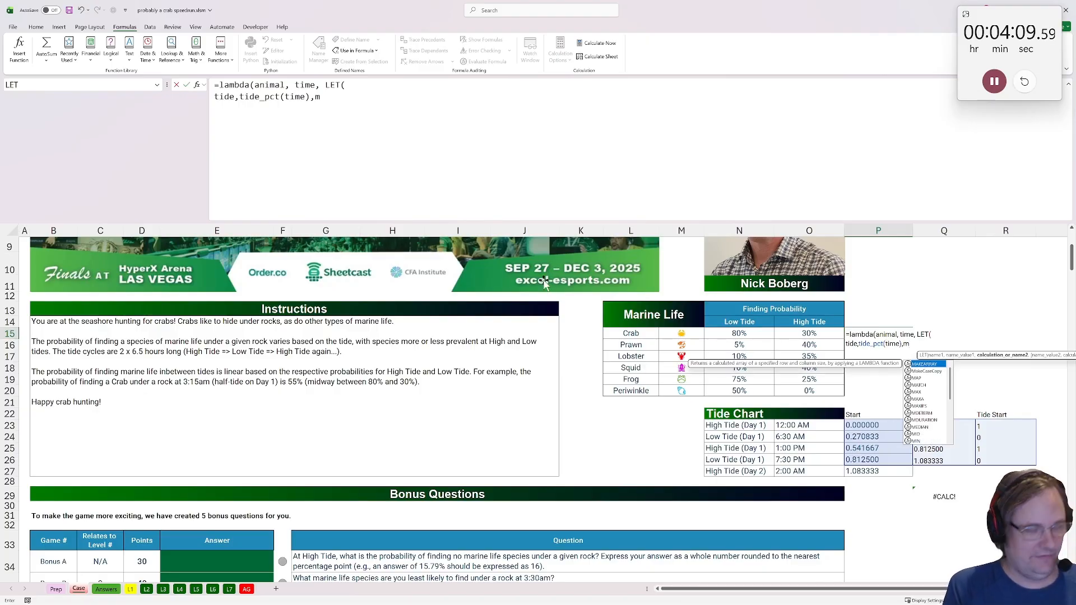
key("BackSpace")
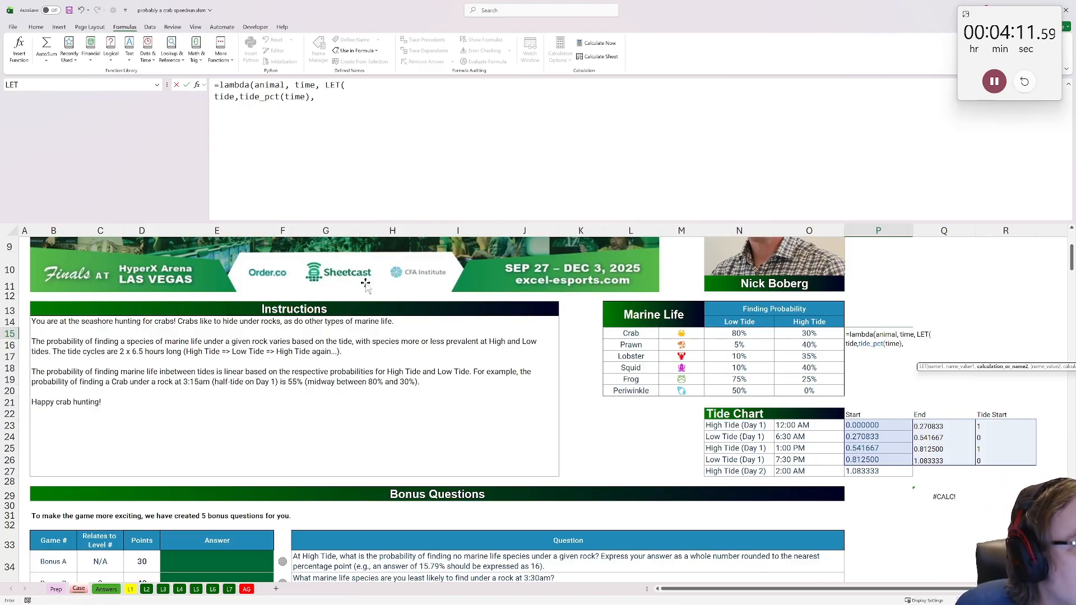
Start a new line in the P15 formula with the LET name low_tide_p
left_click(307, 101)
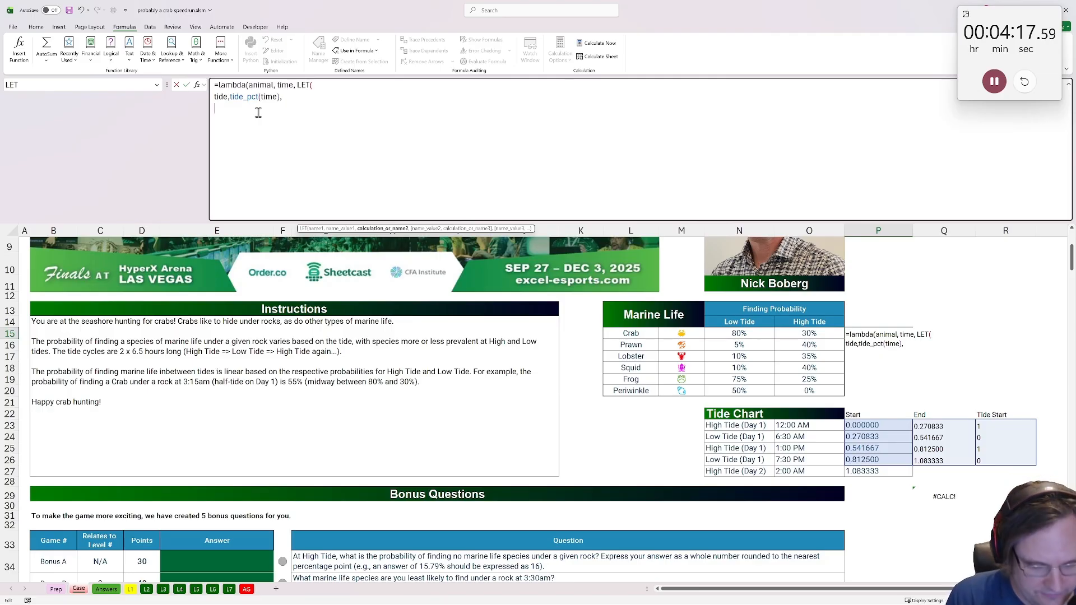
type("start_p")
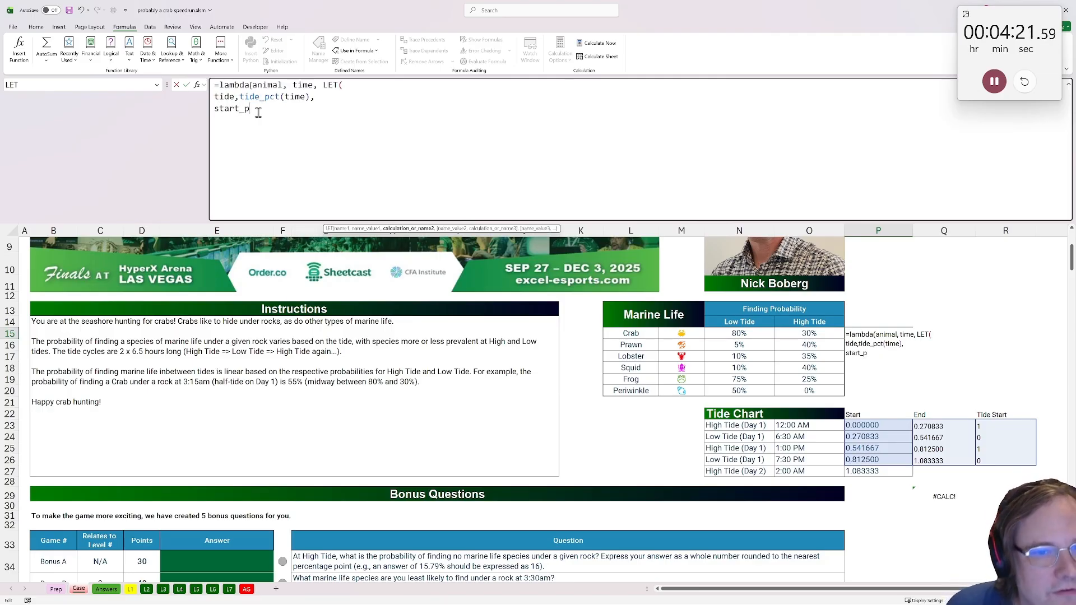
key("BackSpace")
key("BackSpace")
key("BackSpace")
key("BackSpace")
type("lowe")
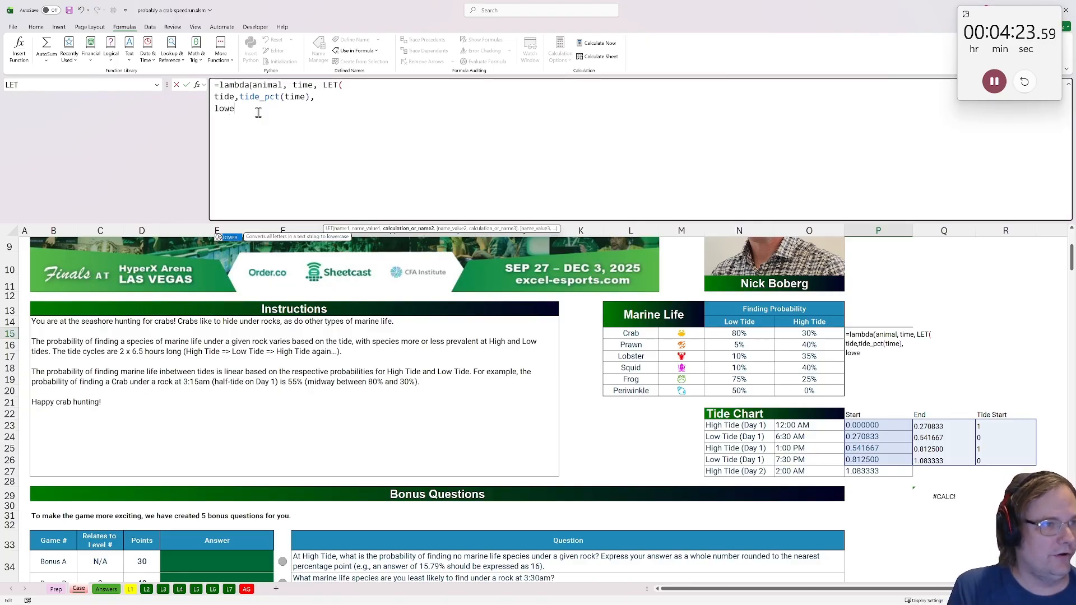
key("BackSpace")
type("_pm")
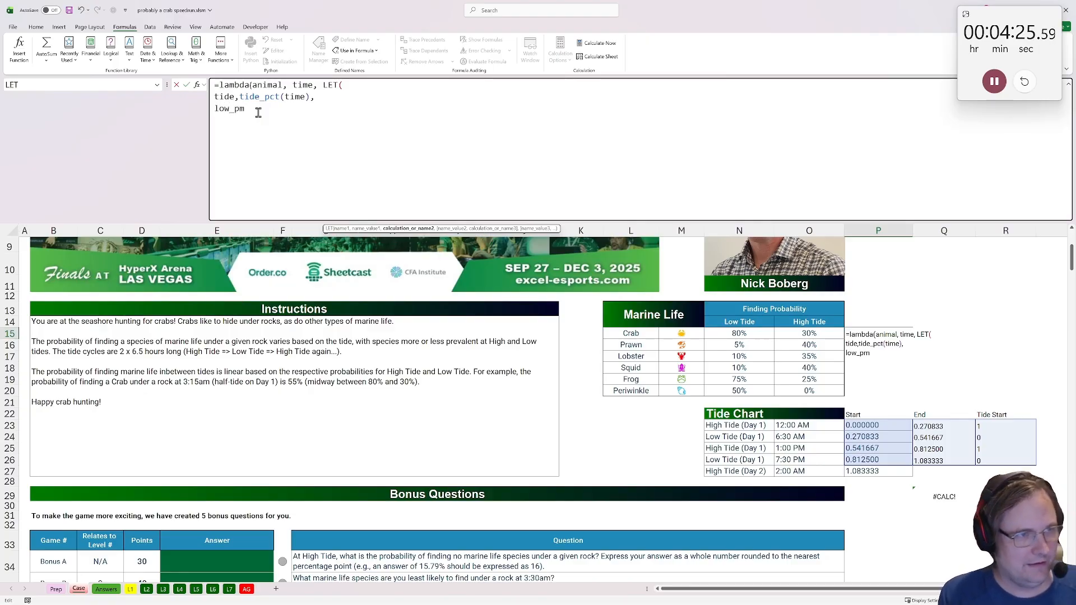
key("BackSpace")
key("BackSpace")
type("tide_p,")
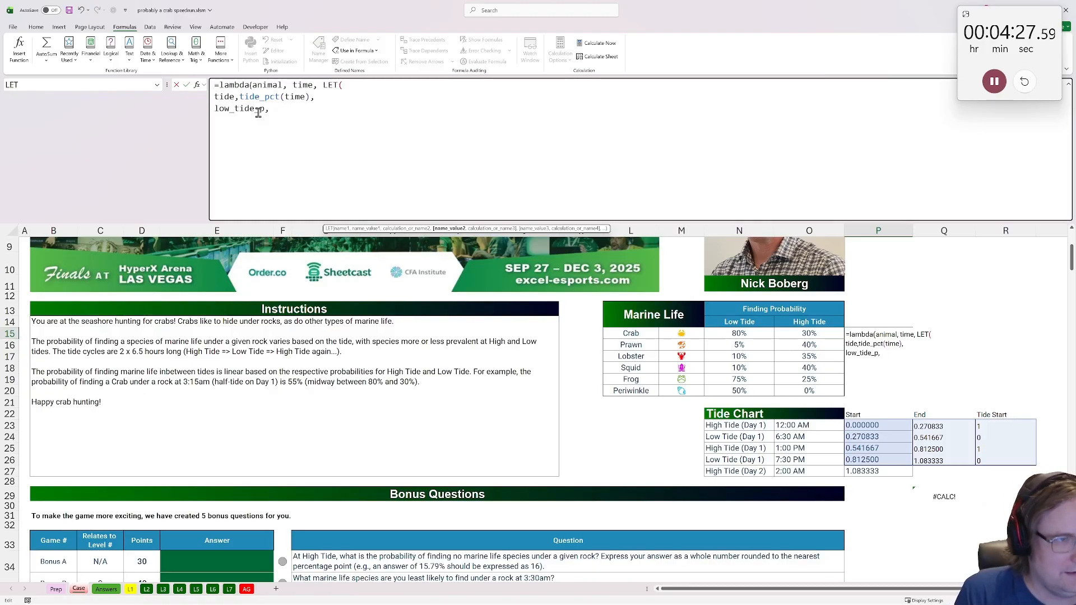
Define low_tide_p as an XLOOKUP of animal in $M$15:$M$20 that returns from $N$15:$N$20
type("xlookuP(")
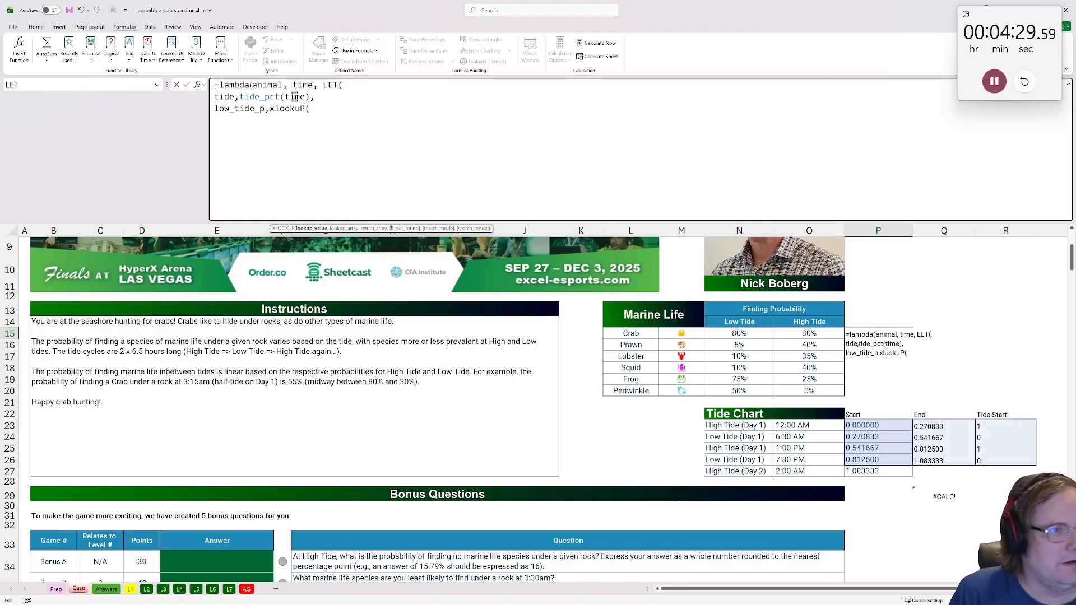
double_click(261, 85)
key("ctrl+c")
left_click(338, 109)
key("ctrl+v")
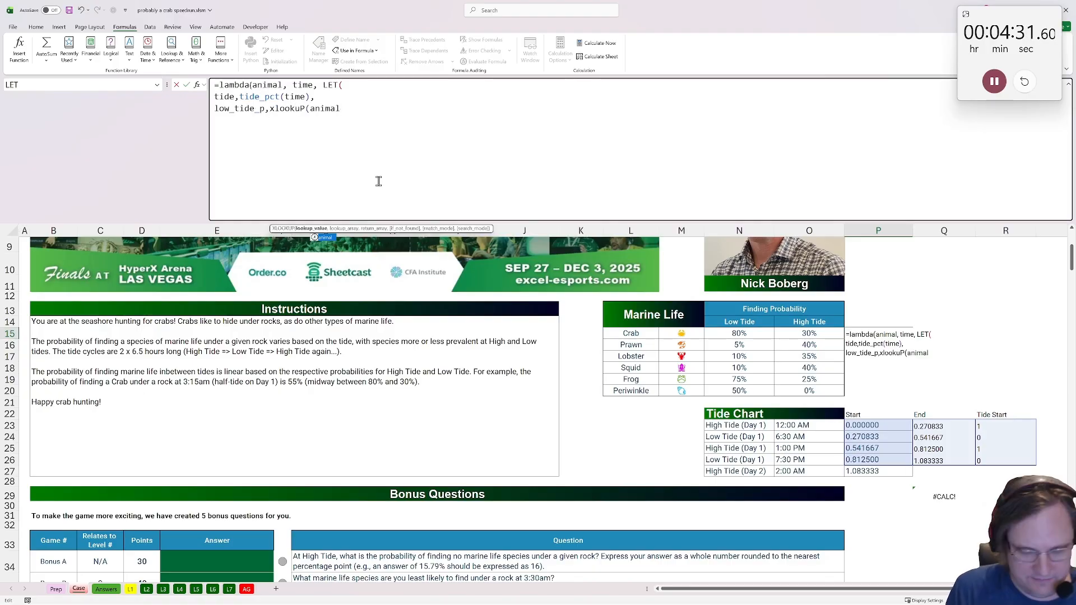
type(",")
left_click_drag(681, 333, 687, 391)
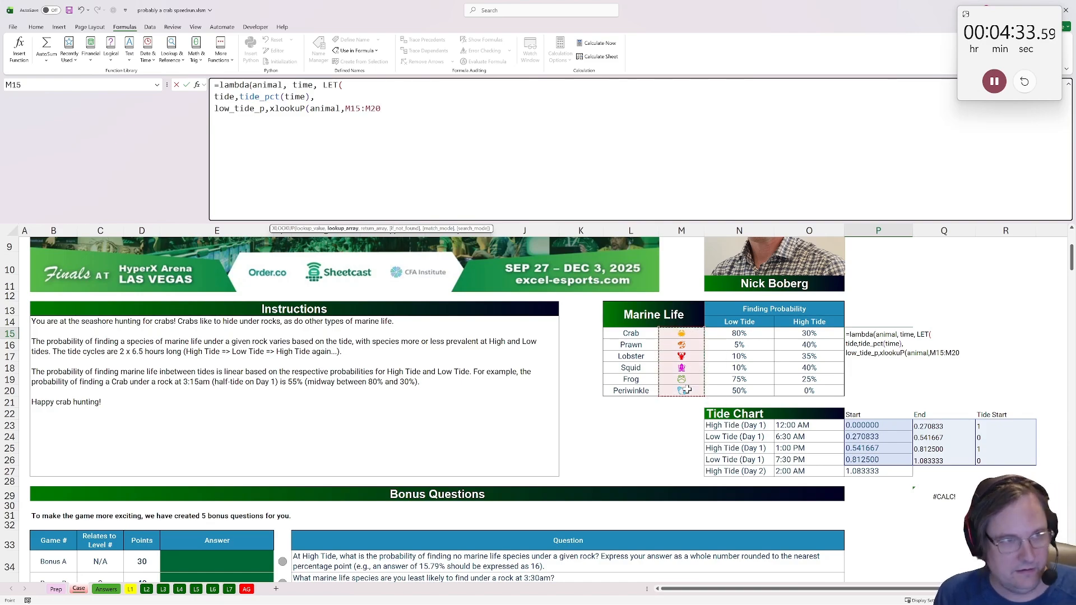
key("F4")
type(",")
left_click_drag(739, 333, 742, 390)
key("F4")
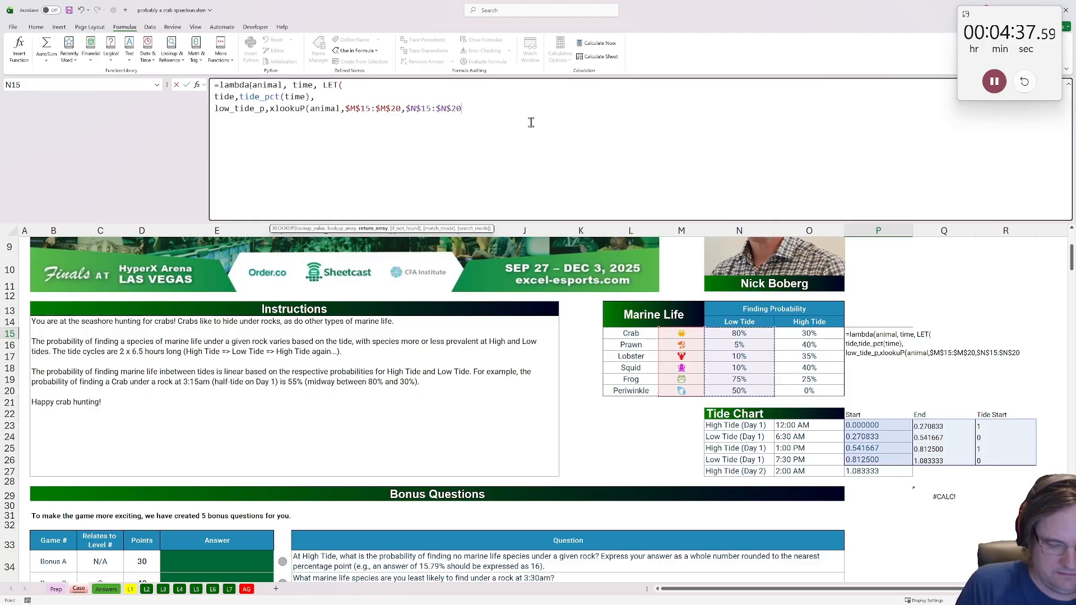
type("),")
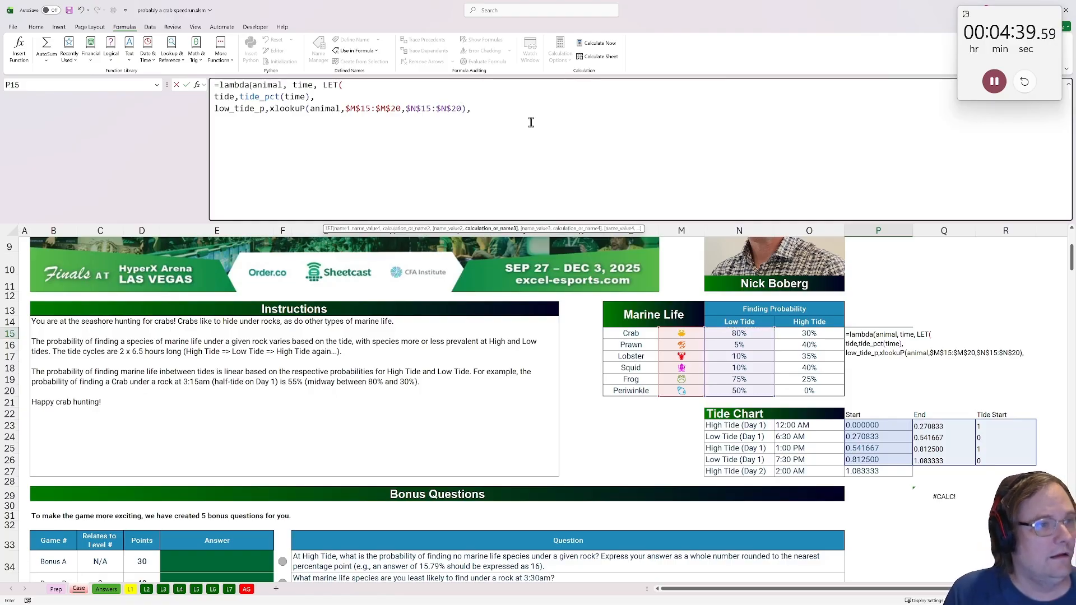
Duplicate the low_tide_p line below it, rename the copy high_tide_p and change its return range to $O$15:$O$20
mouse_move(214, 109)
left_mouse_down()
mouse_move(237, 130)
mouse_move(213, 123)
left_mouse_up()
key("ctrl+c")
left_click(273, 130)
key("ctrl+v")
type("high")
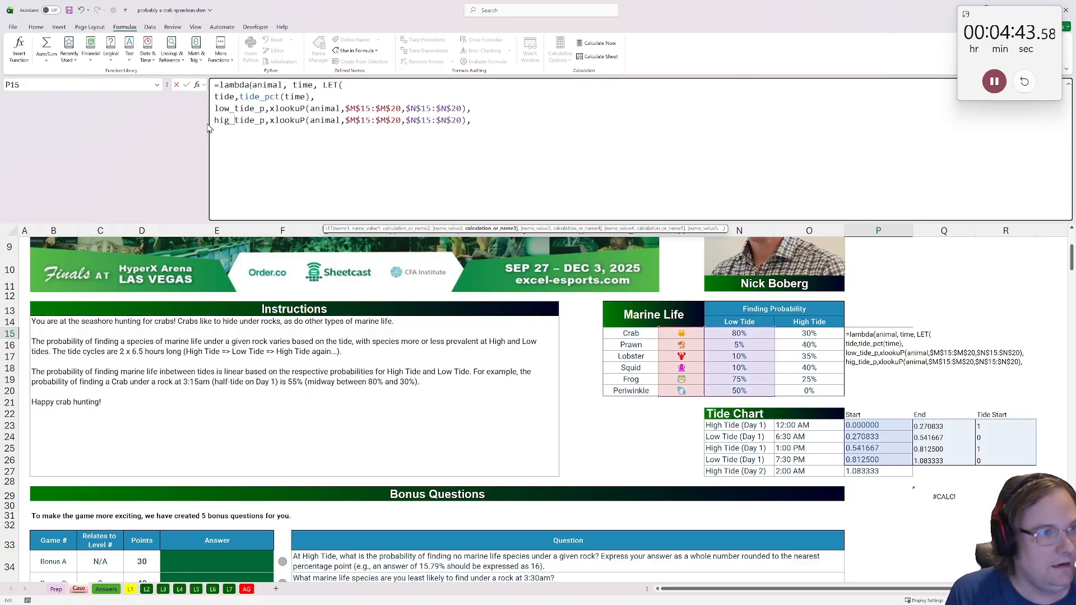
left_click_drag(415, 120, 421, 121)
type("O")
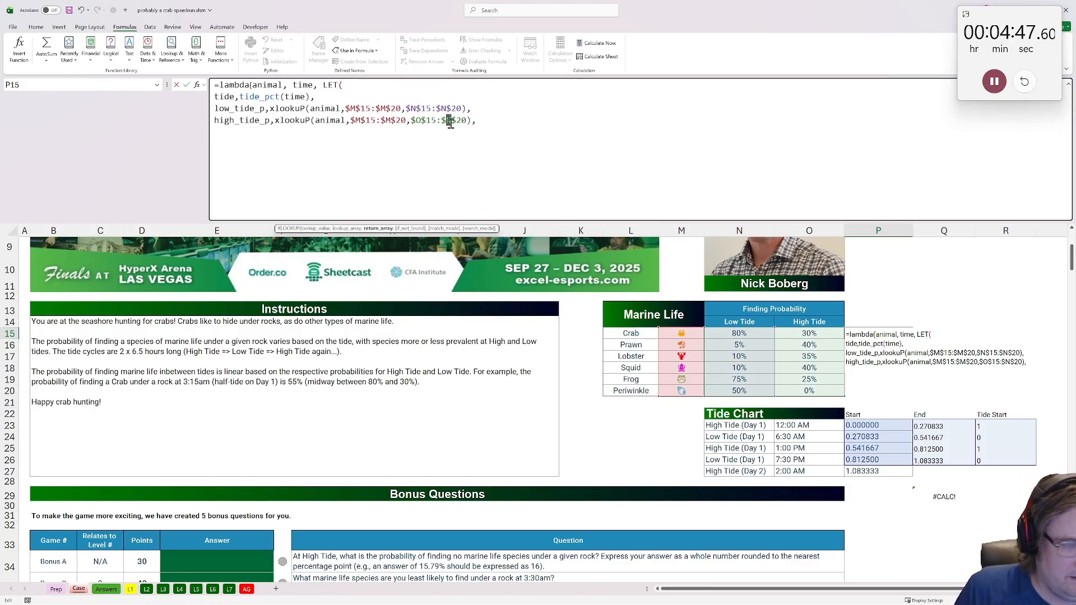
type("O")
left_click(503, 123)
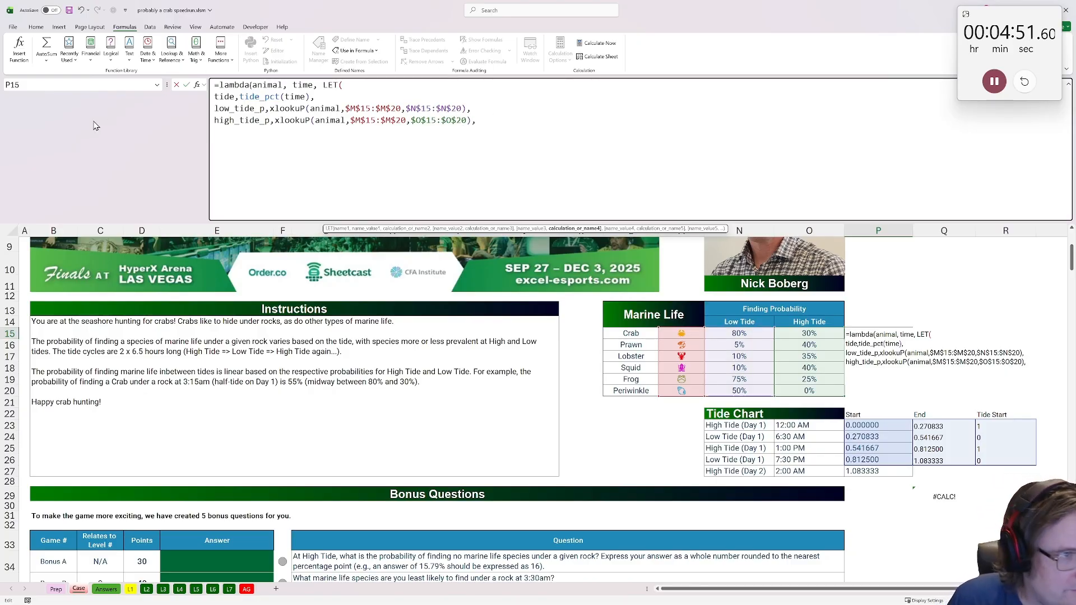
double_click(227, 121)
key("ctrl+c")
left_click(293, 129)
key("ctrl+v")
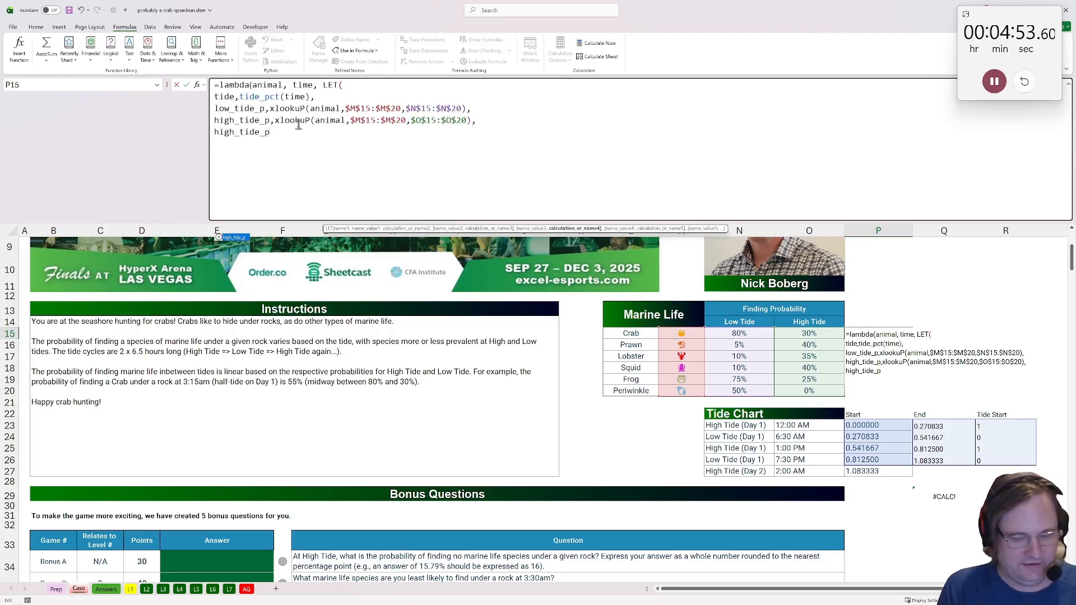
key("BackSpace")
key("BackSpace")
key("BackSpace")
key("BackSpace")
key("BackSpace")
key("BackSpace")
key("BackSpace")
key("BackSpace")
Add the LET name change_p, defined as high_tide_p-low_tide_p, and begin a new line
type("chan")
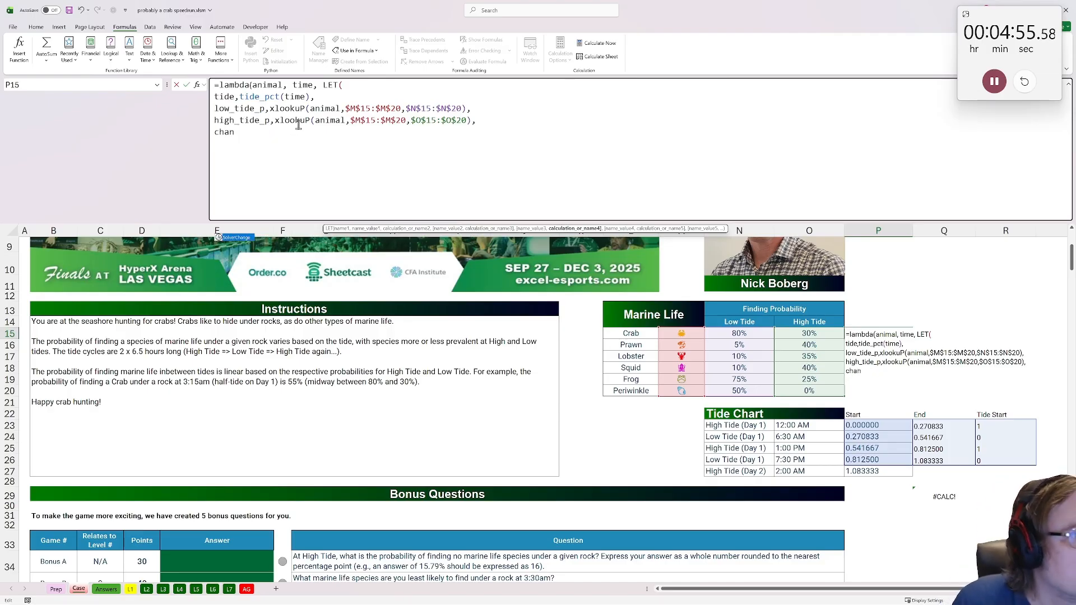
type("ge_p,")
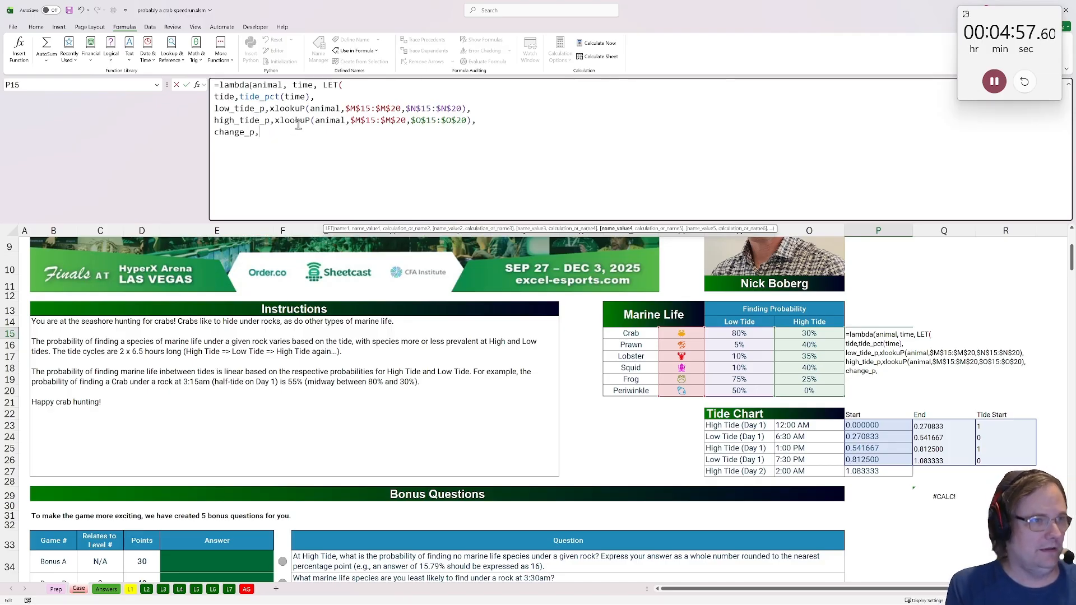
type("high_tide_p-")
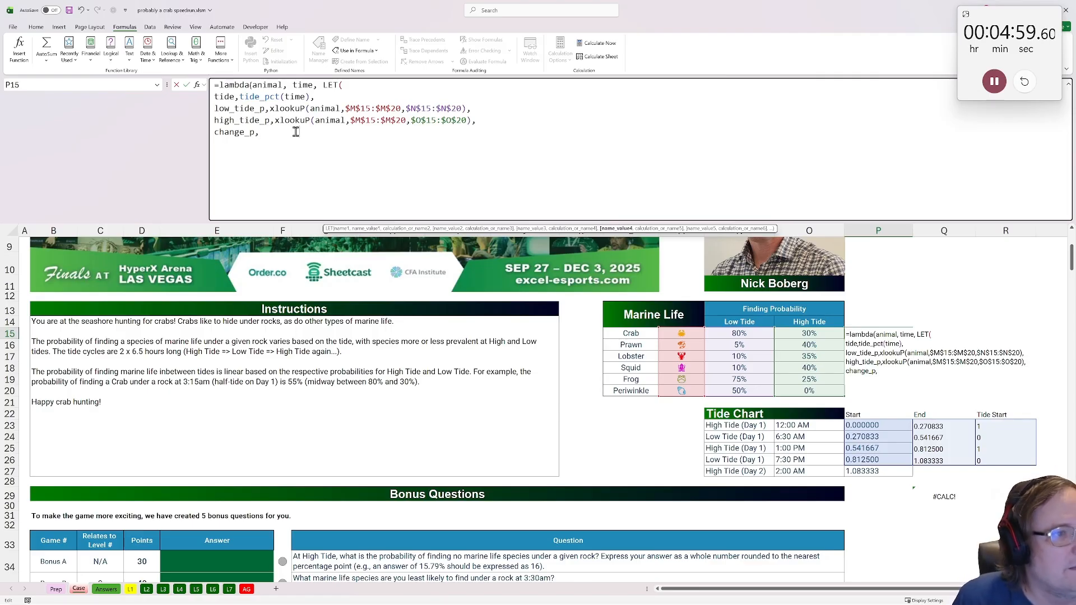
double_click(242, 109)
key("ctrl+c")
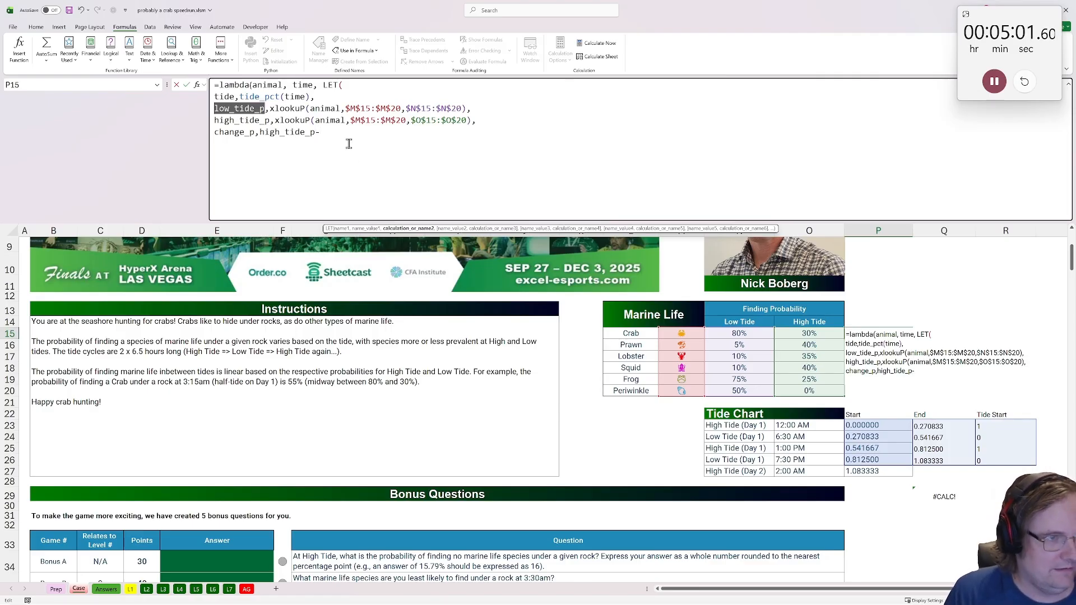
left_click(338, 133)
key("ctrl+v")
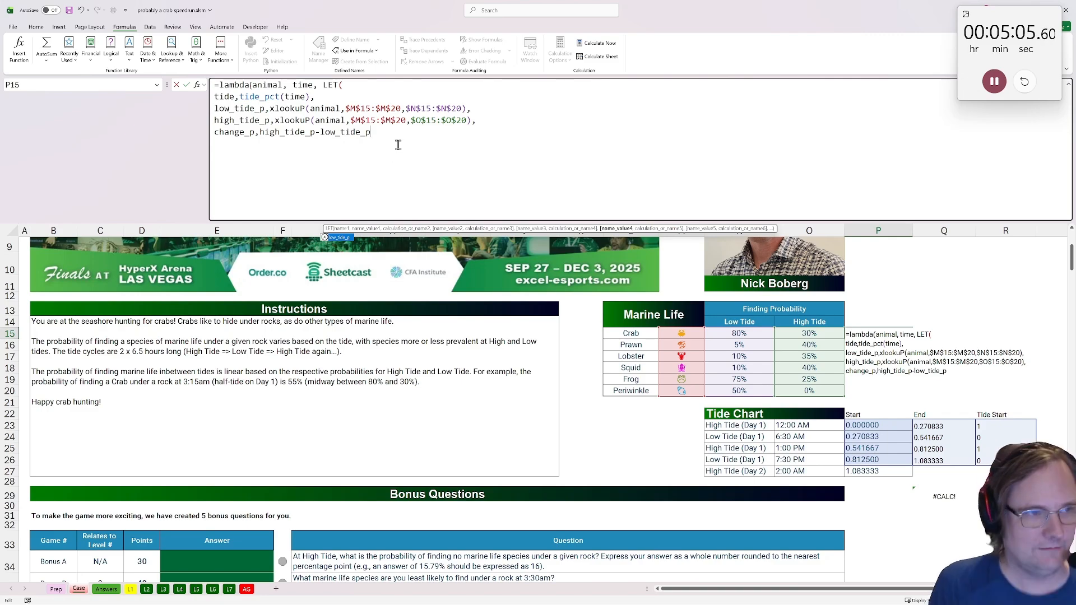
type(",")
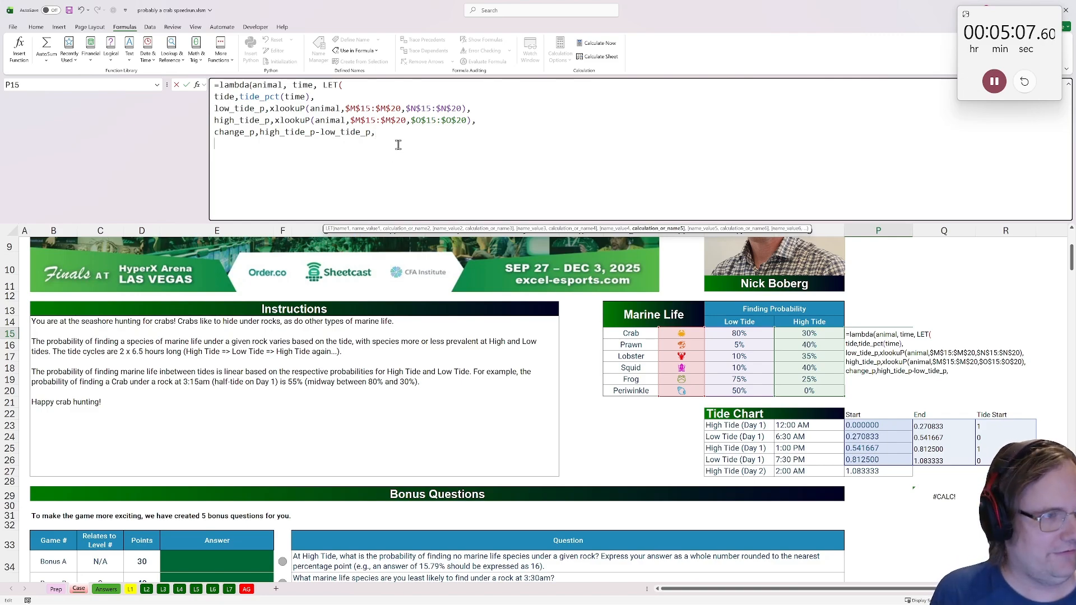
Begin the LET's final calculation with low_tide_p + change_p on the last line
double_click(242, 108)
left_click(236, 141)
key("ctrl+v")
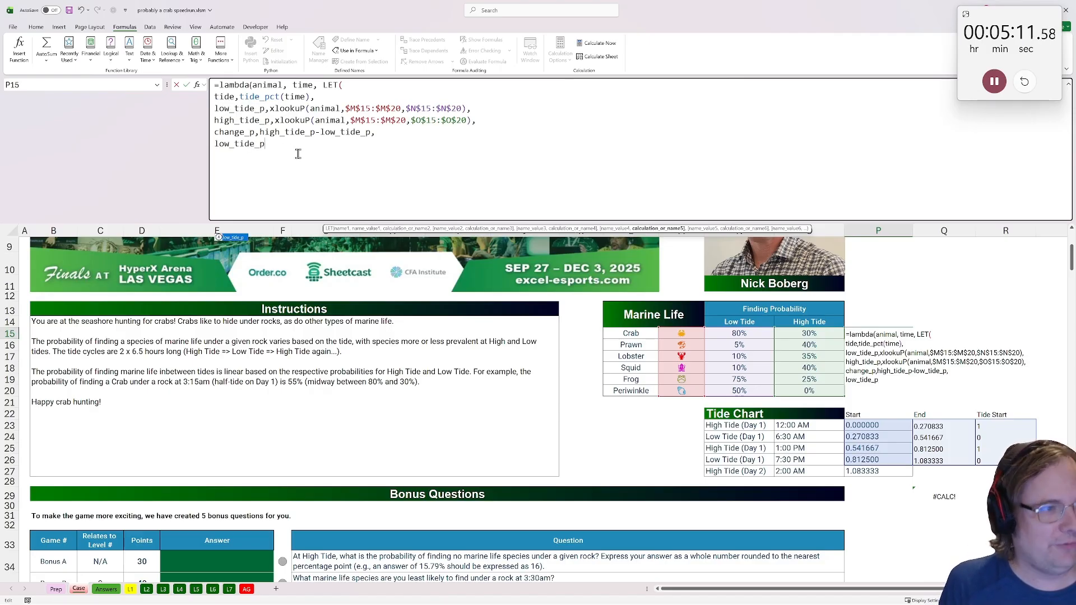
type("+")
double_click(231, 133)
key("ctrl+c")
left_click(349, 156)
key("ctrl+v")
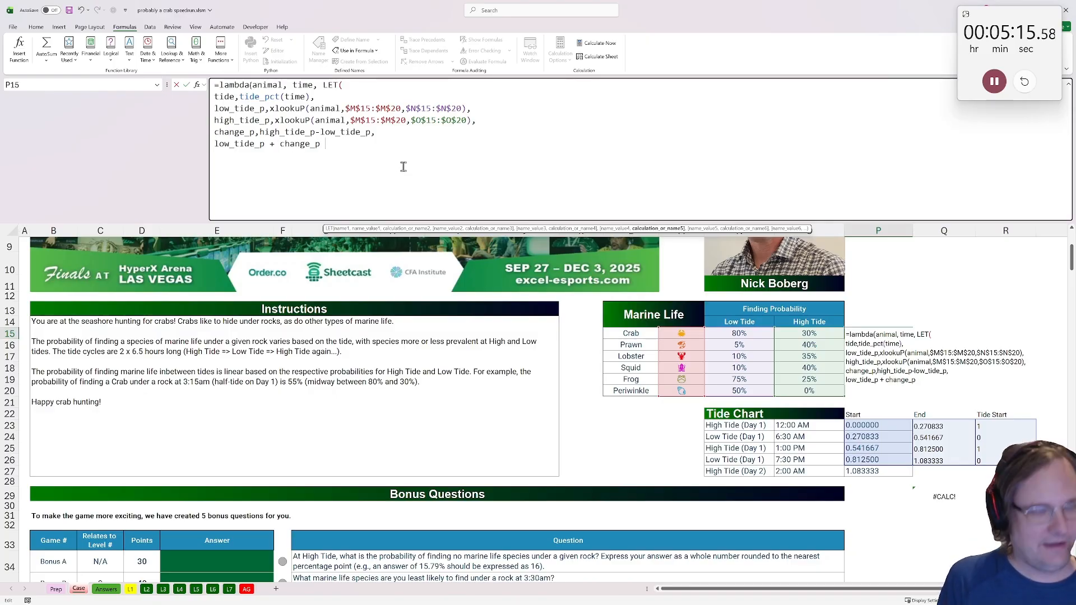
Multiply change_p by tide in the final calculation, close the LET and LAMBDA, and enter the formula in P15
double_click(227, 96)
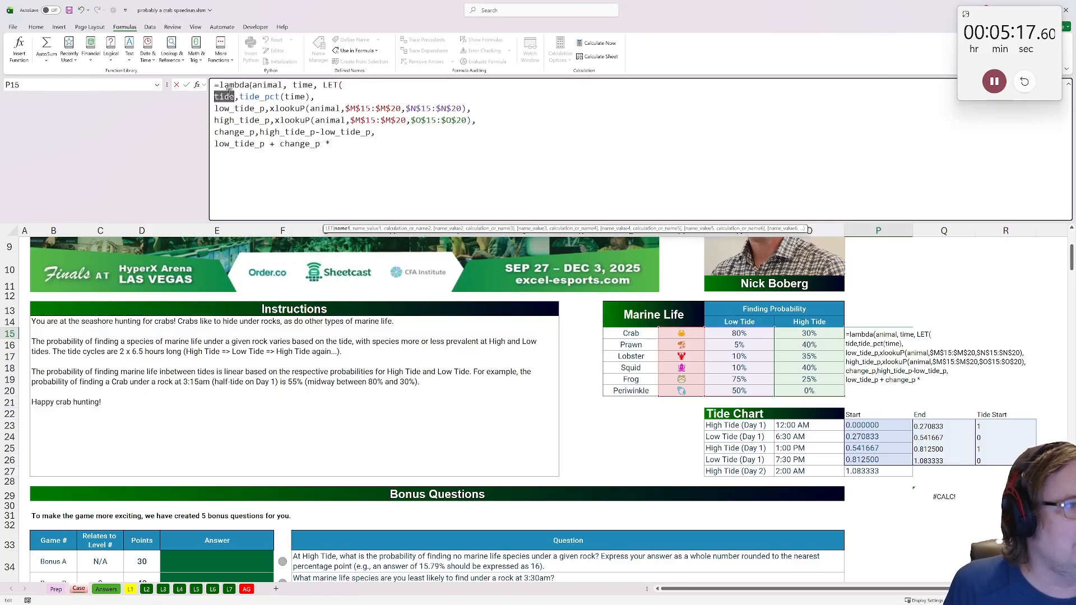
left_click(378, 153)
type("tide")
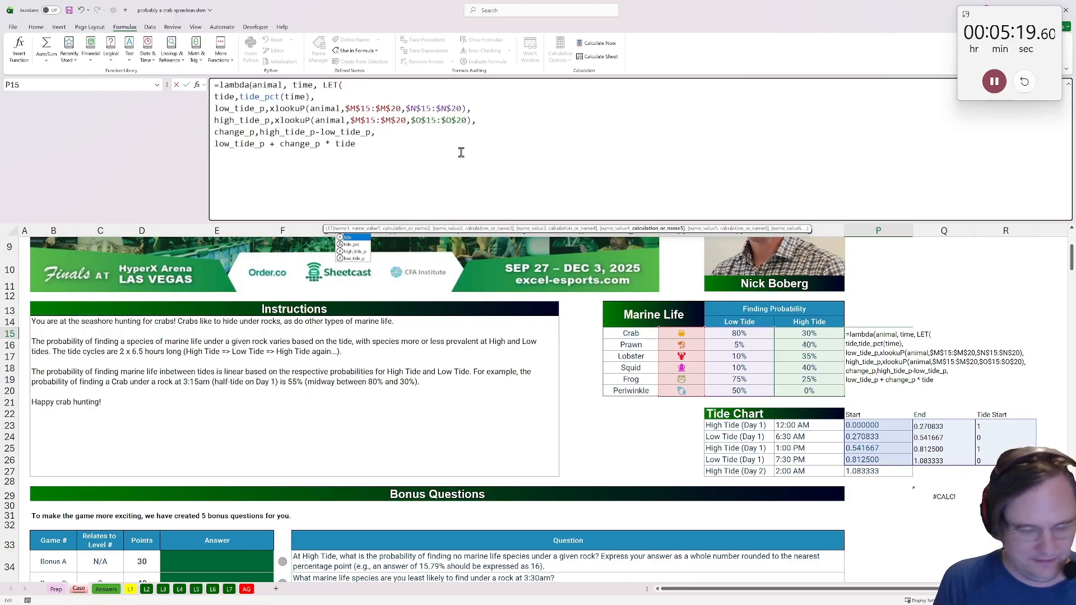
type(")")
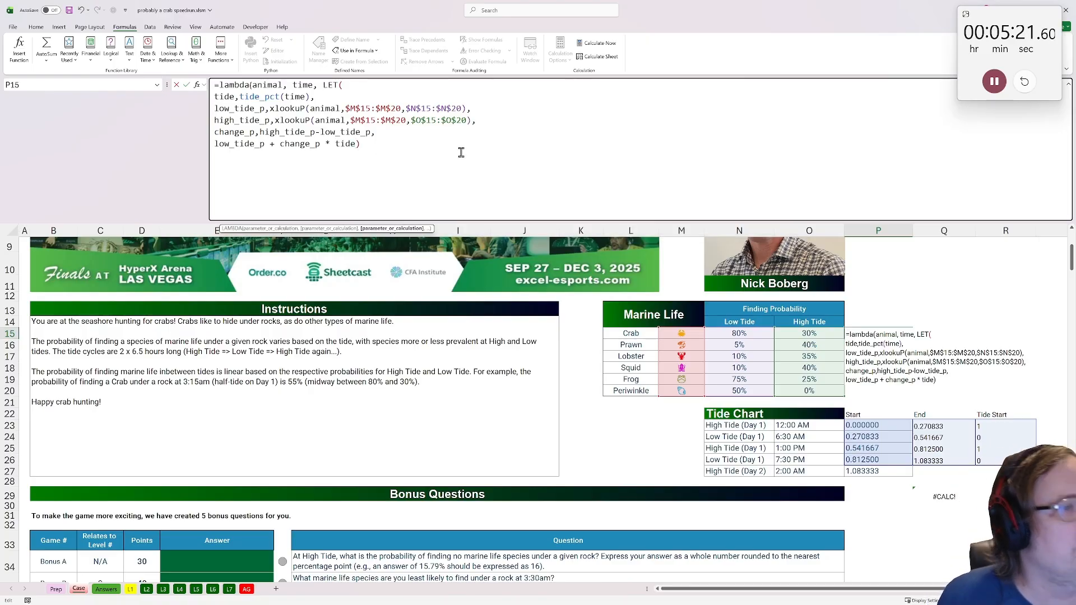
key("ctrl+Return")
Copy the full P15 LAMBDA formula and define a new workbook-scoped name p that refers to it
left_click_drag(421, 147, 34, 49)
key("Escape")
left_click(317, 56)
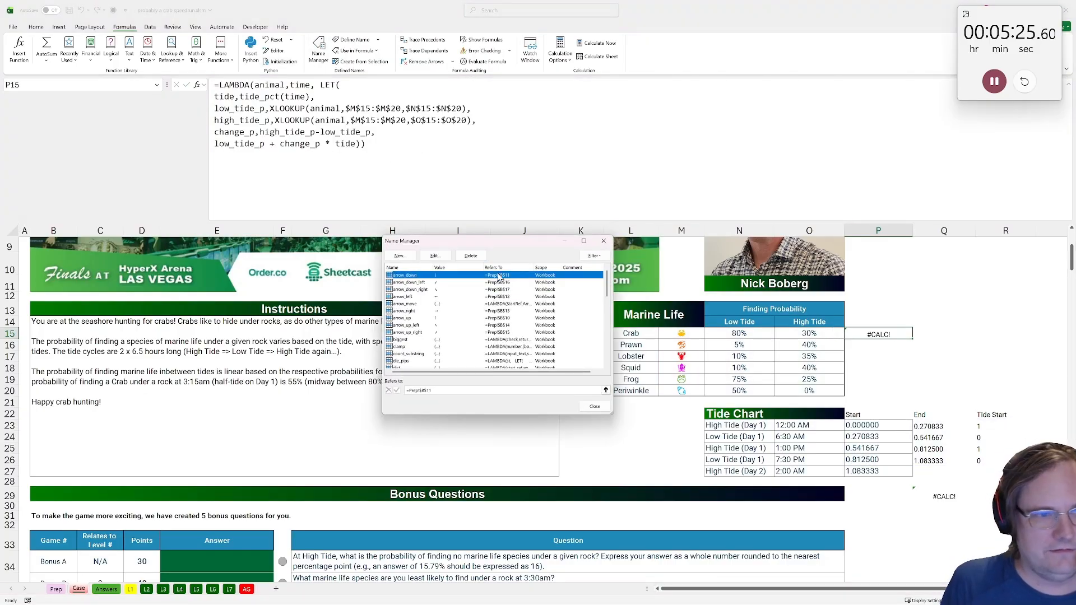
left_click(400, 259)
type("p")
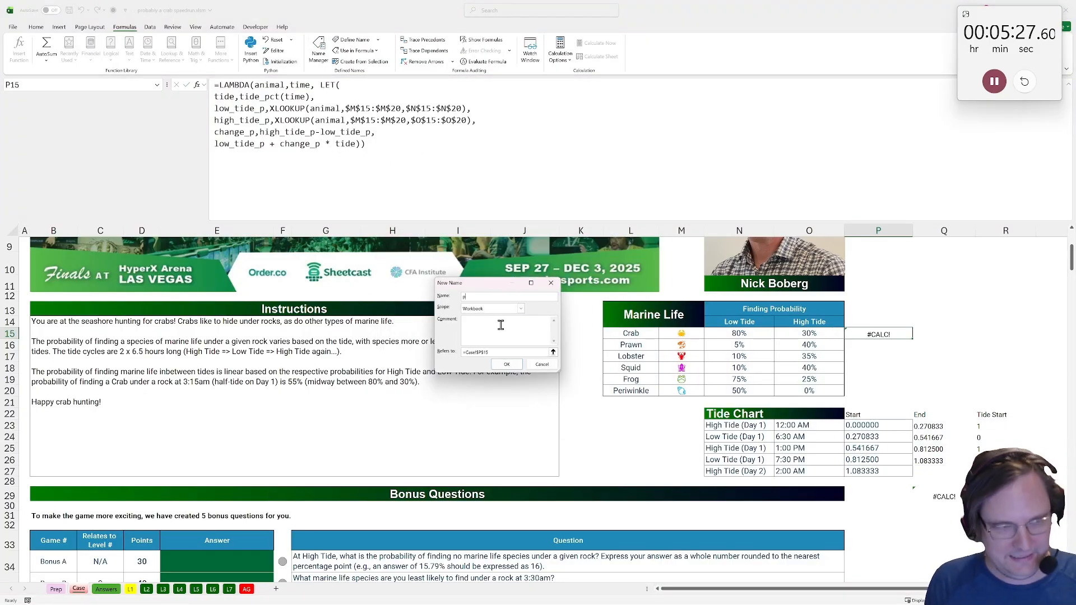
key("ctrl+a")
key("ctrl+v")
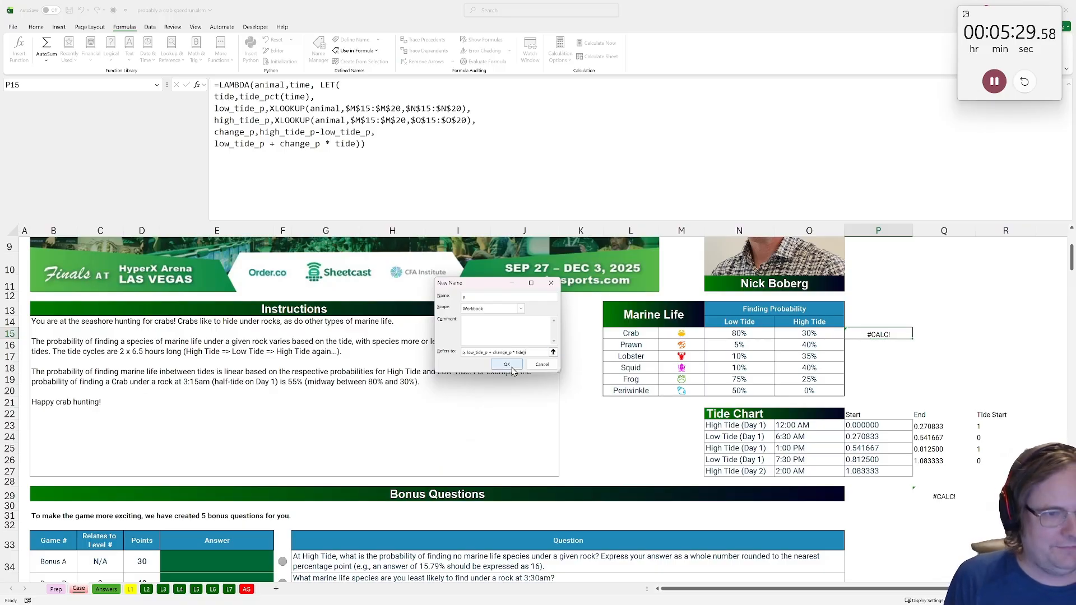
left_click(507, 364)
left_click(595, 406)
On the L1 sheet, enter =p(G25,0) in G26 to get the first example animal's probability
scroll(364, 440, "down", 6)
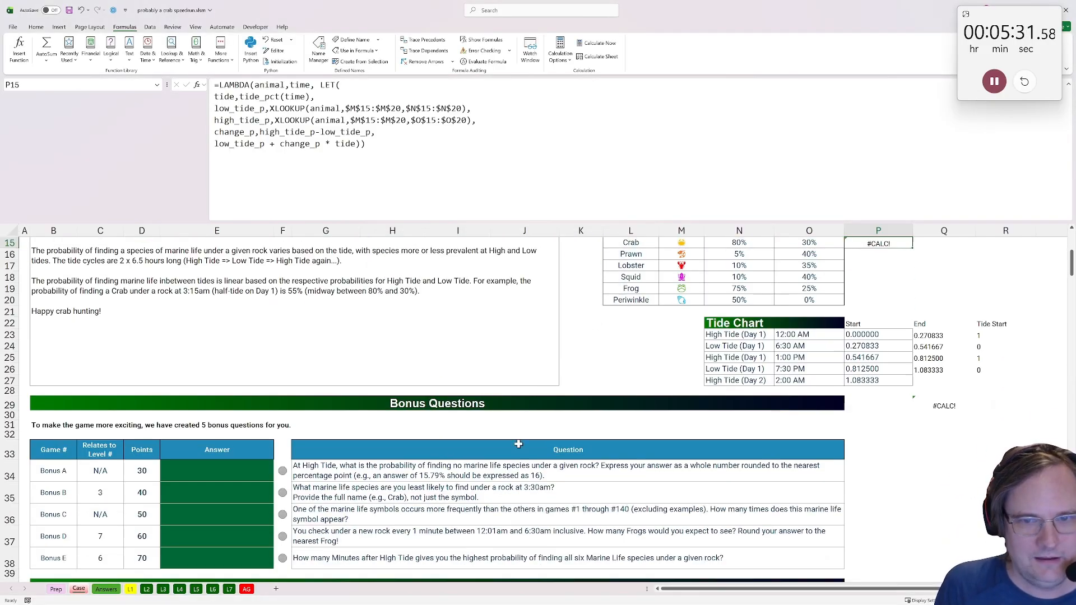
scroll(363, 440, "down", 8)
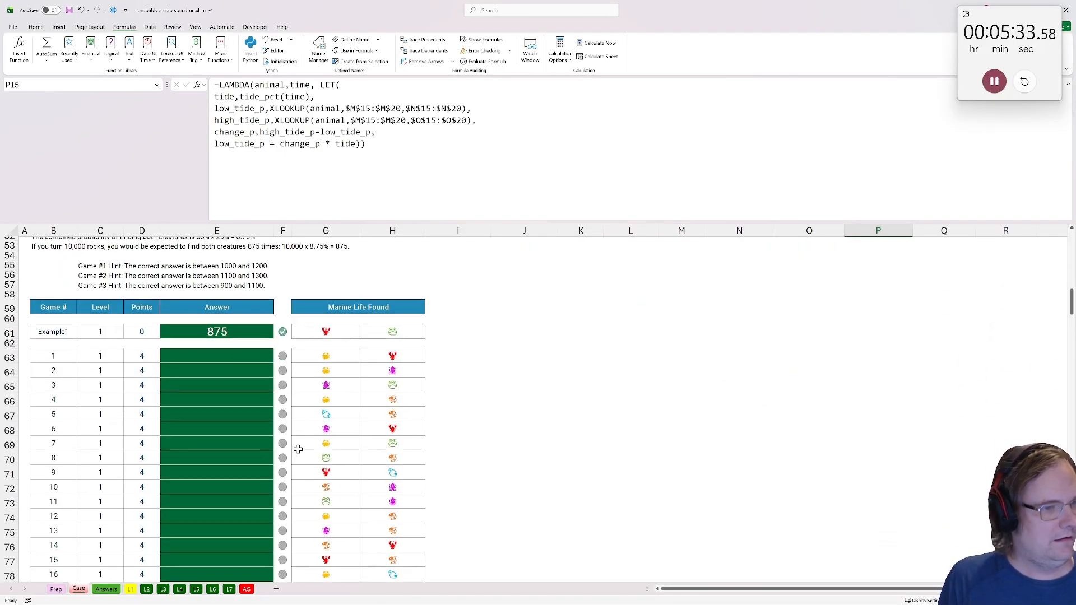
left_click(130, 589)
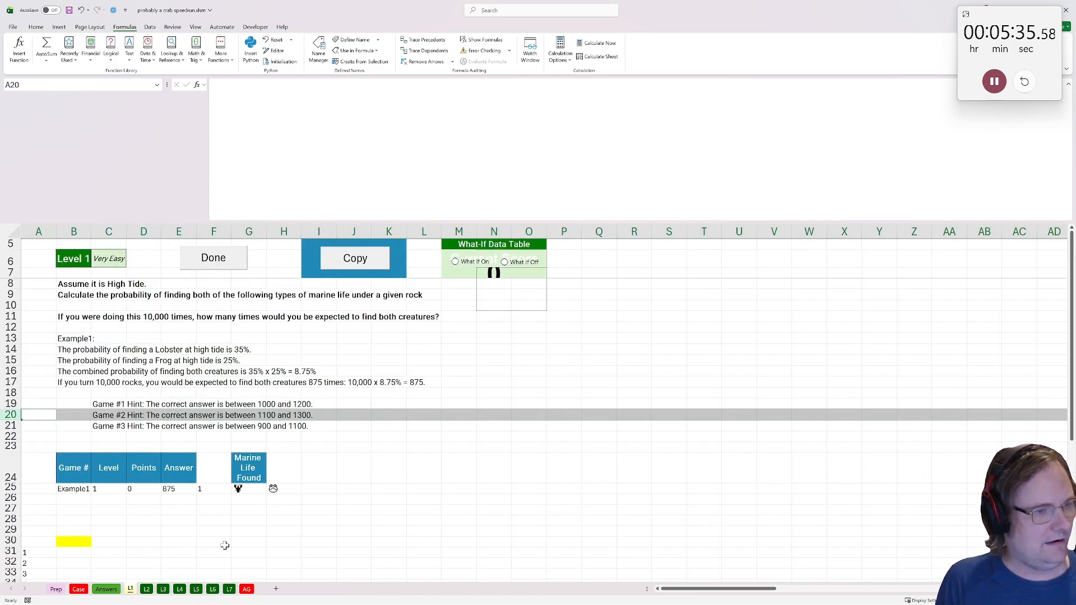
scroll(260, 521, "down", 1)
scroll(260, 523, "up", 1)
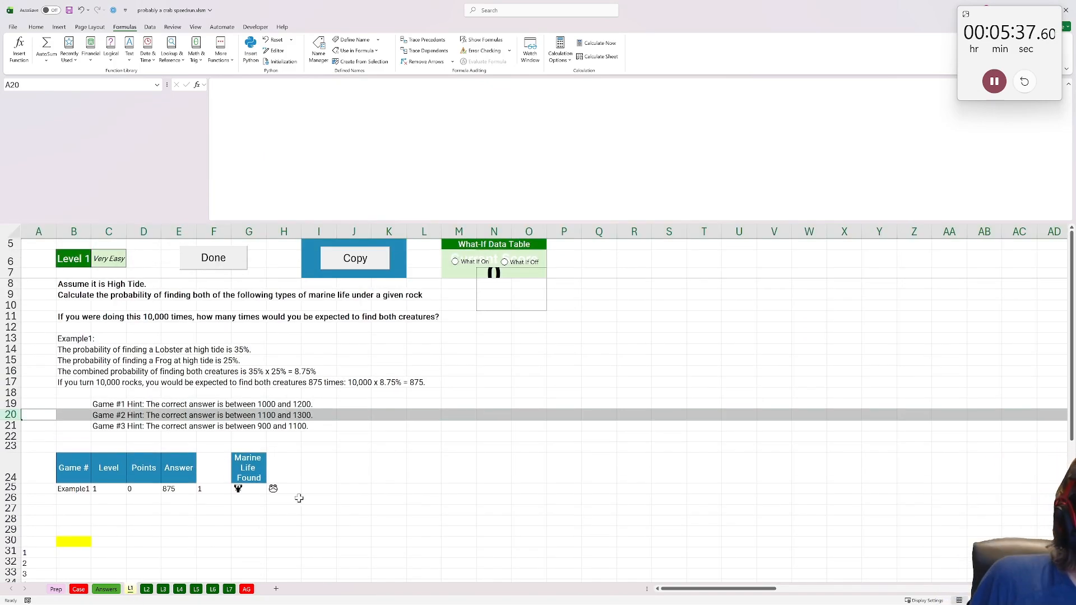
left_click(252, 499)
type("=")
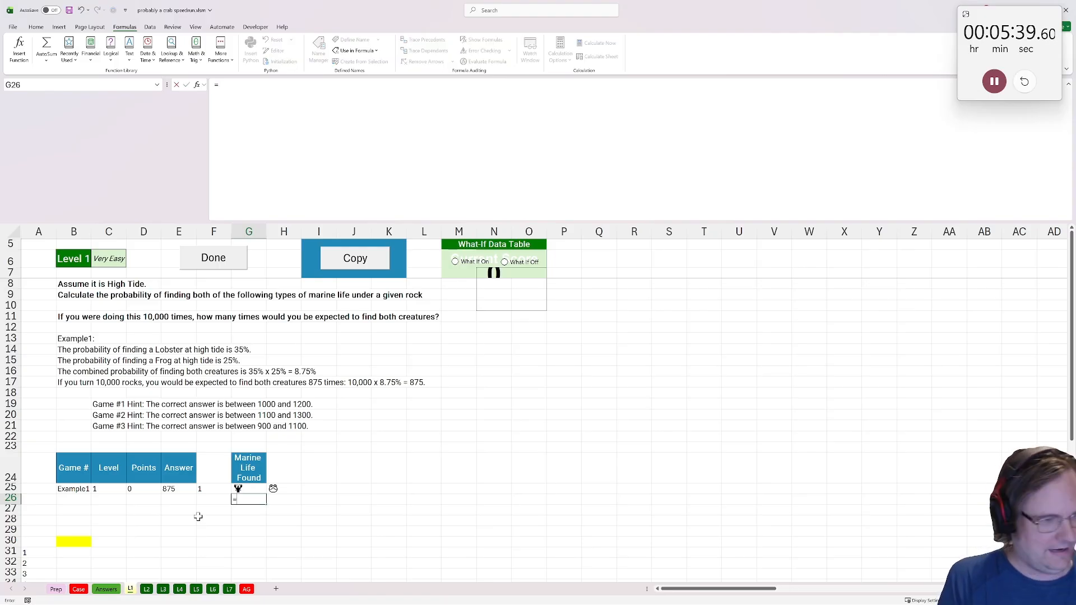
type("p(")
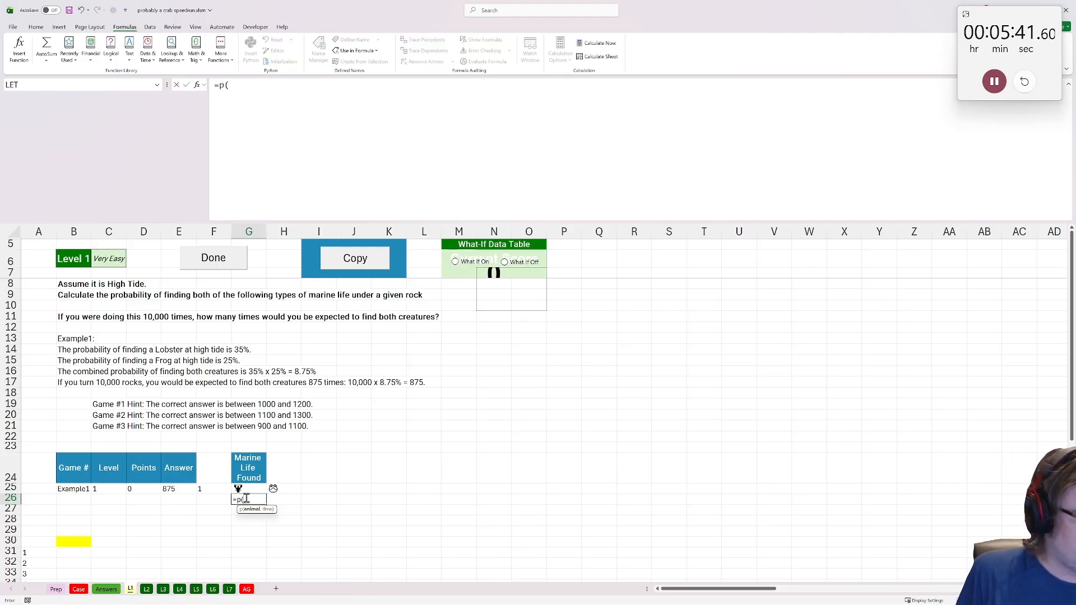
left_click(245, 491)
type(",0)")
key("ctrl+Return")
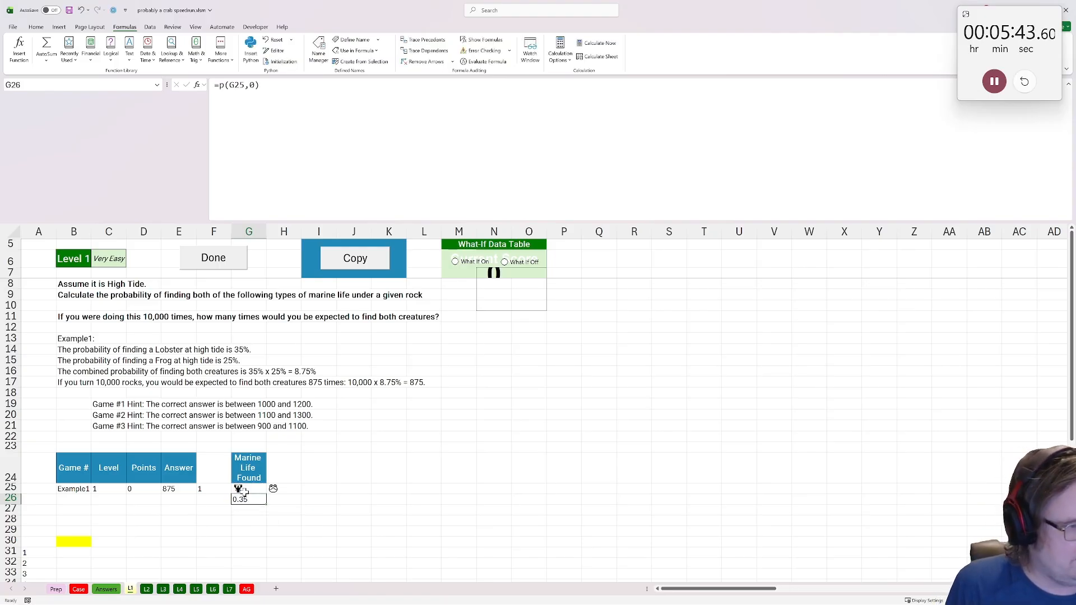
Copy the G26 probability formula into H26 for the second animal
key("ctrl+c")
key("Right")
key("ctrl+v")
Enter =ROUND(10000*G26*H26,0) in the yellow answer cell B30 and mark Level 1 as done
left_click(70, 545)
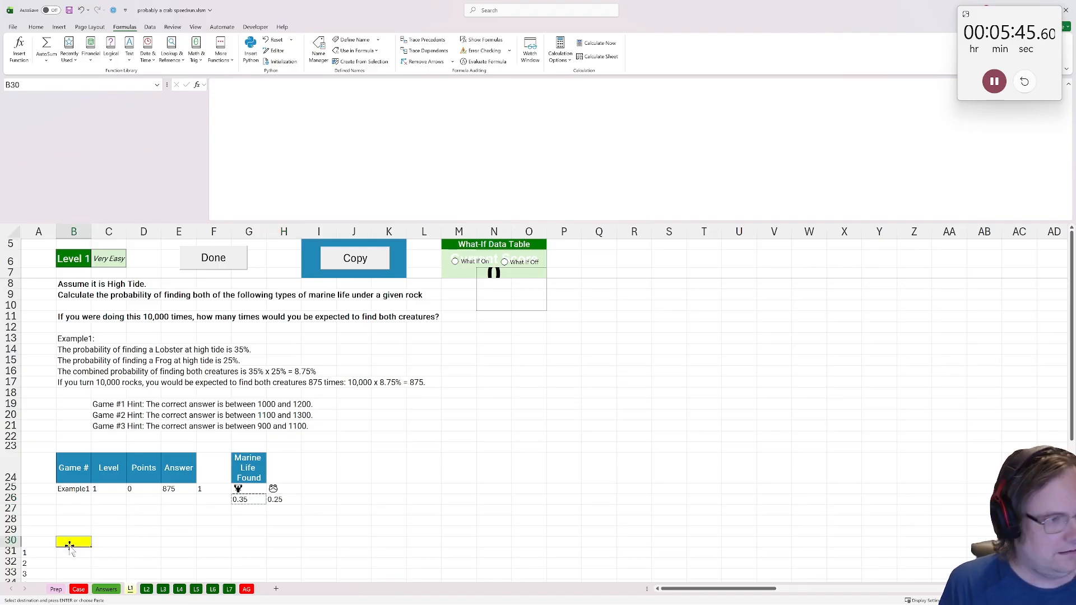
type("=round(1000")
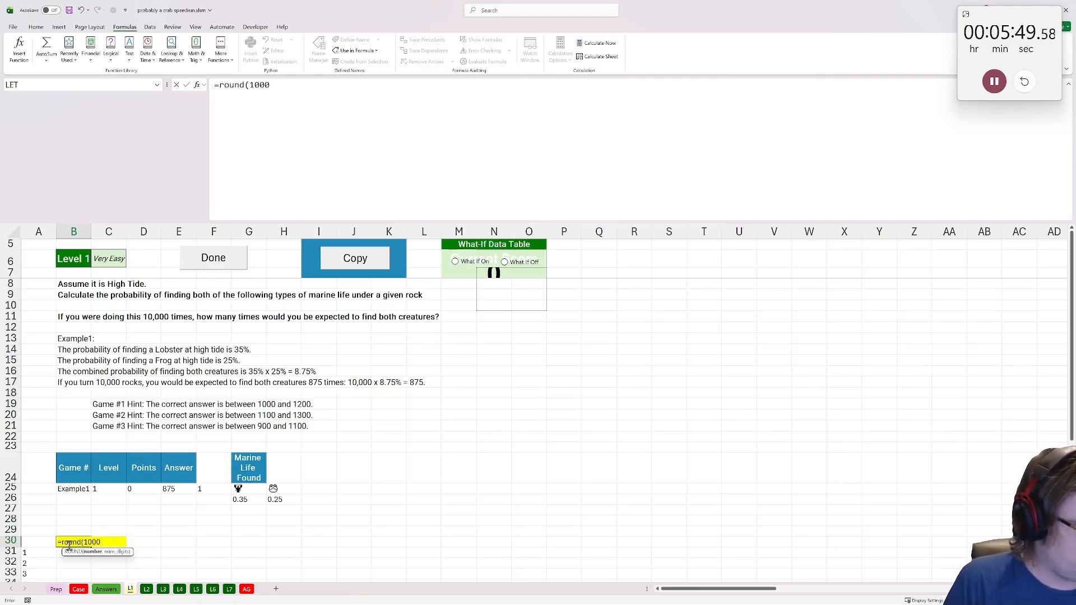
type("0*")
left_click(243, 500)
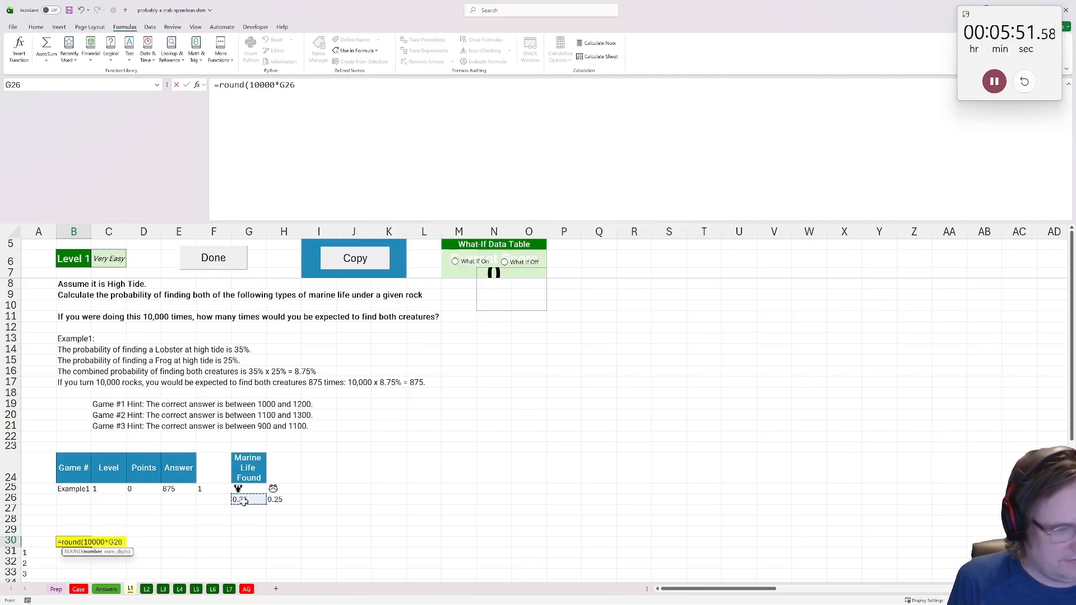
type("*")
left_click(284, 501)
type(",0")
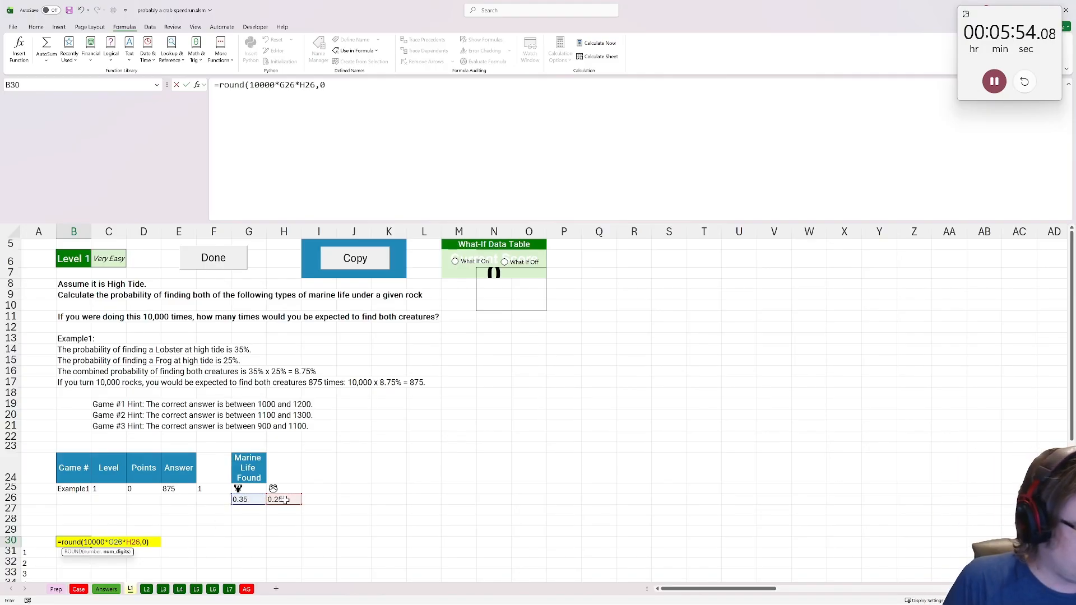
key("ctrl+Return")
left_click(228, 257)
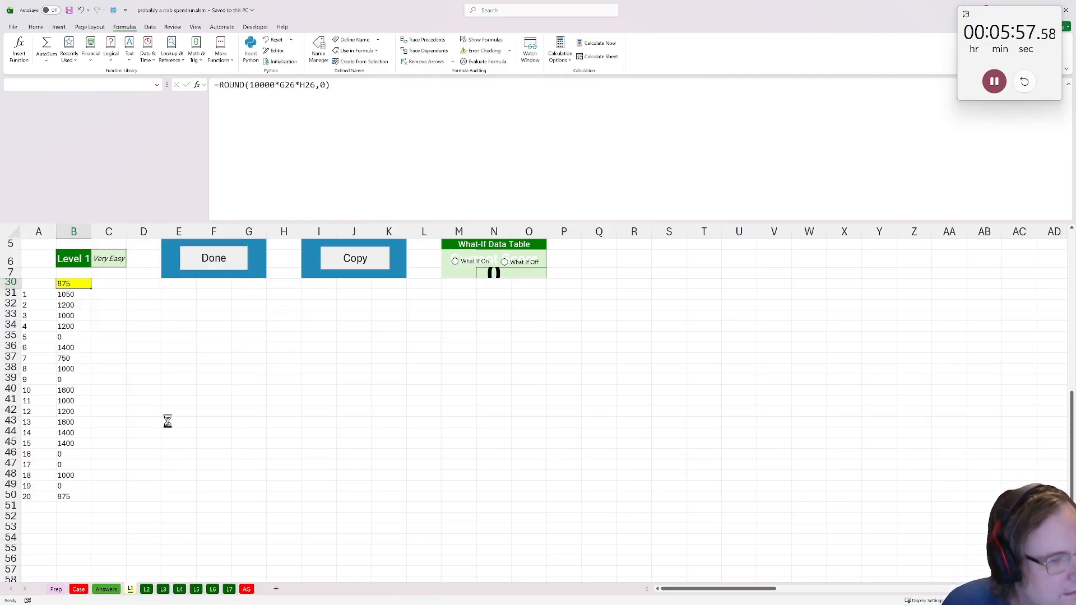
On the L2 sheet, begin an XLOOKUP in I25 with the time in G25 as the lookup value
left_click(259, 467)
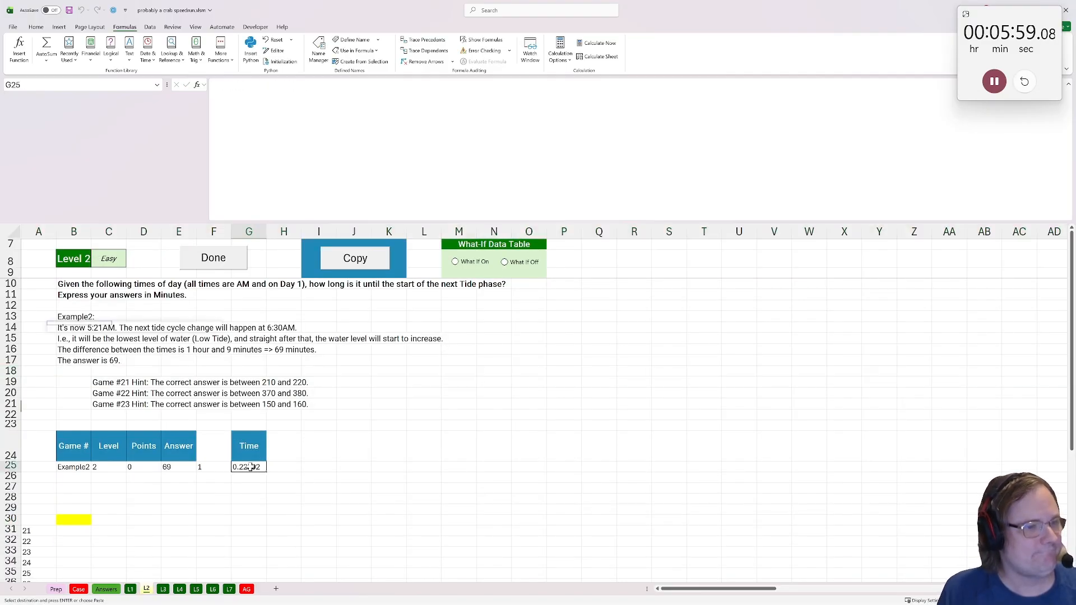
left_click(283, 467)
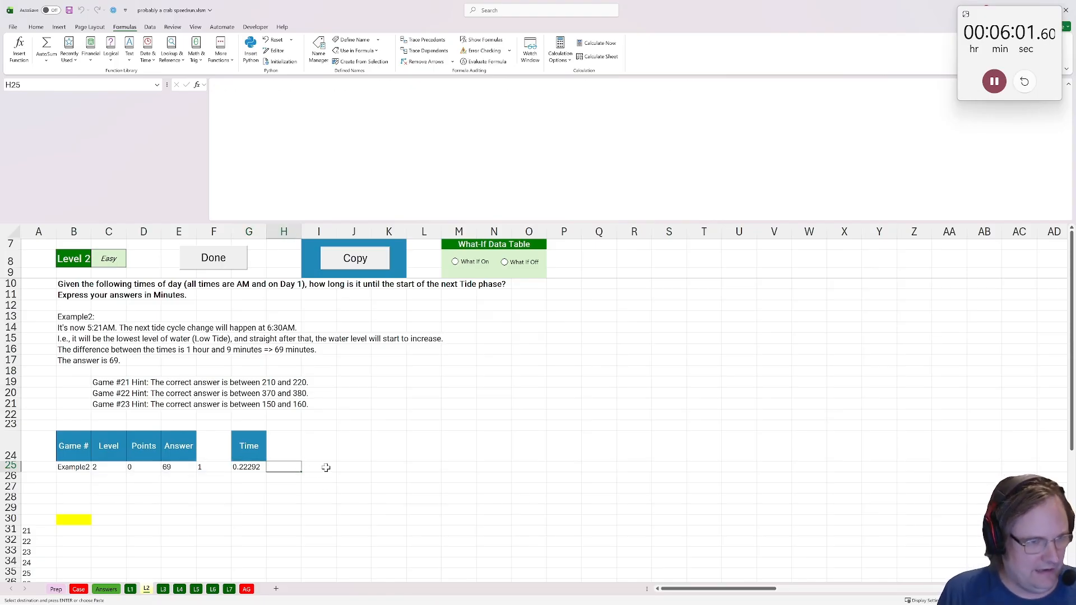
left_click(326, 467)
type("=xlooku")
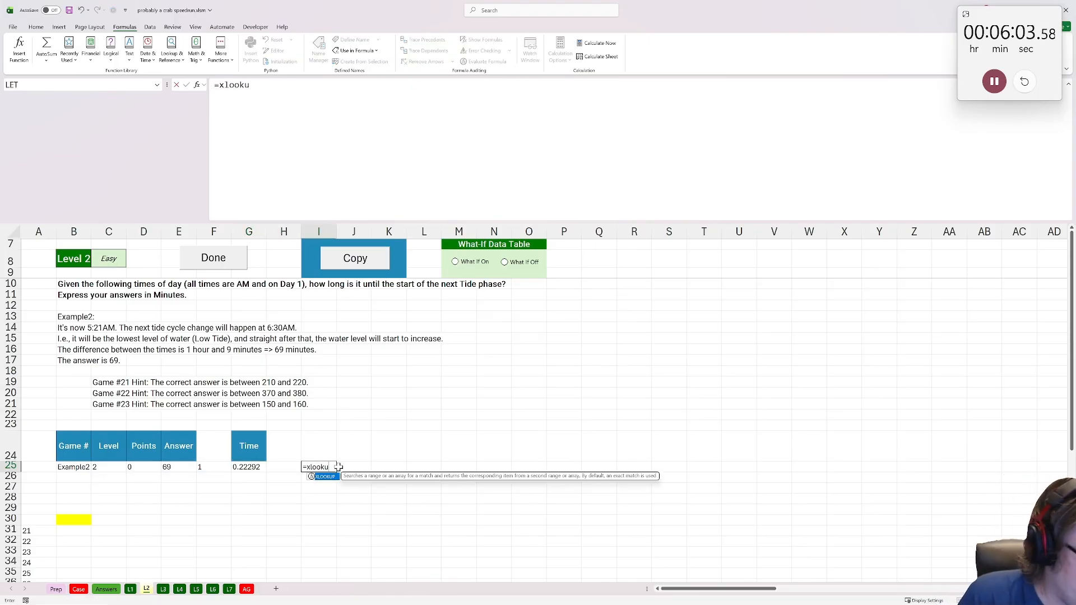
type("P(")
left_click(254, 465)
type(",")
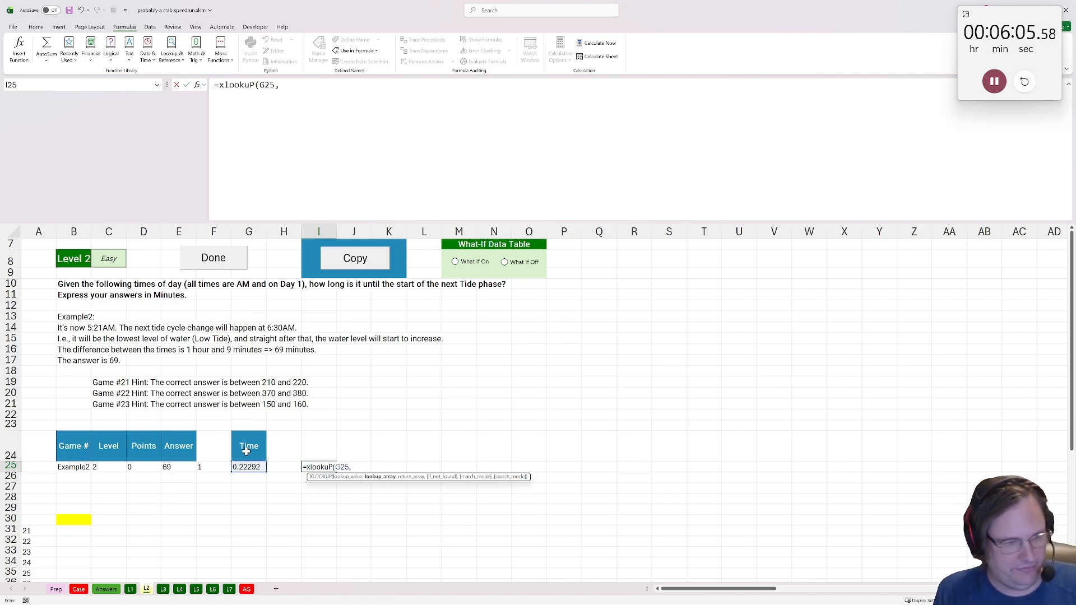
Set the XLOOKUP's lookup array to the tide start times in Case!P23:P26
left_click(79, 589)
scroll(787, 435, "up", 10)
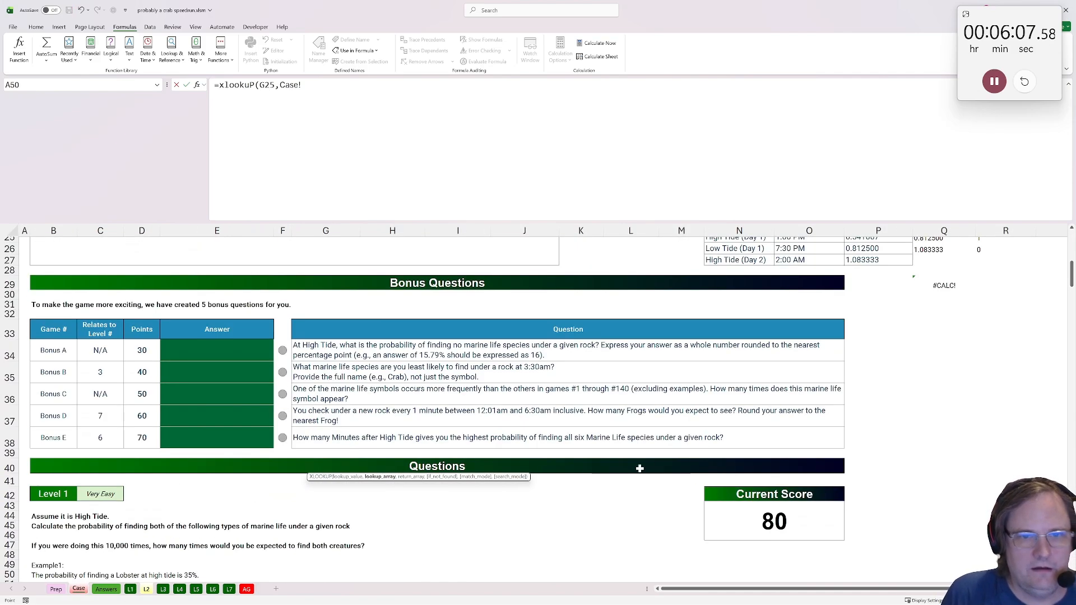
left_click(866, 427)
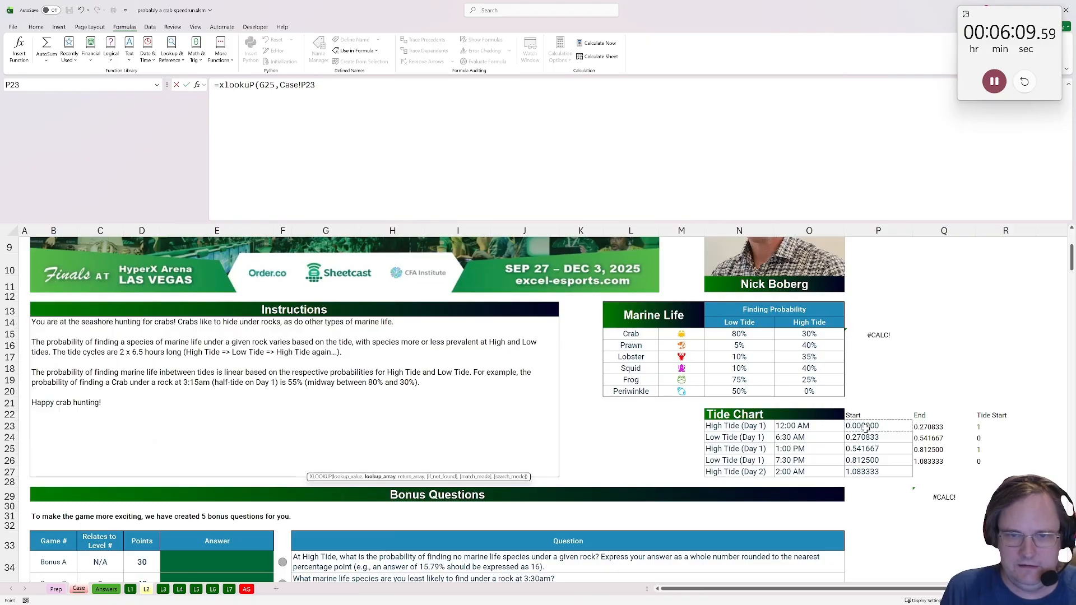
left_click_drag(866, 428, 873, 463)
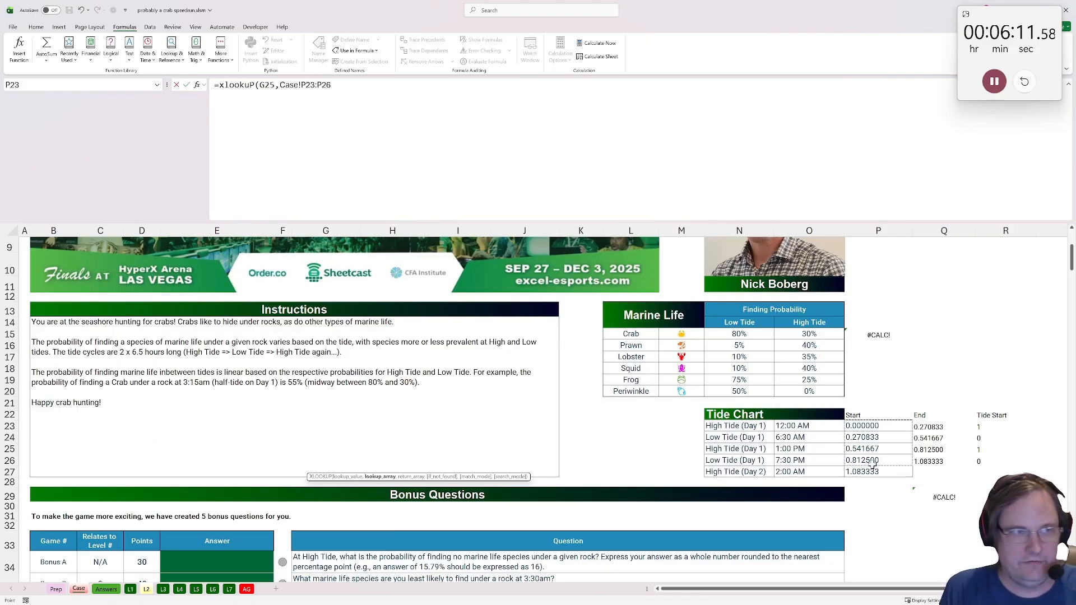
type(",")
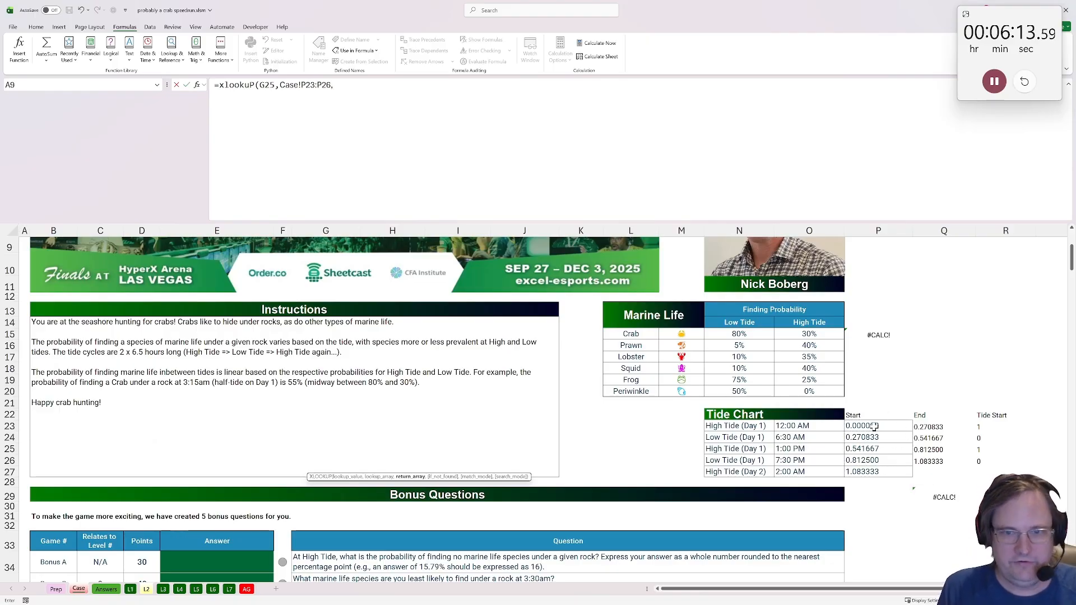
Set the XLOOKUP's return array to Case!P23:Q26 with match mode -1 and enter the formula
left_click_drag(874, 427, 949, 461)
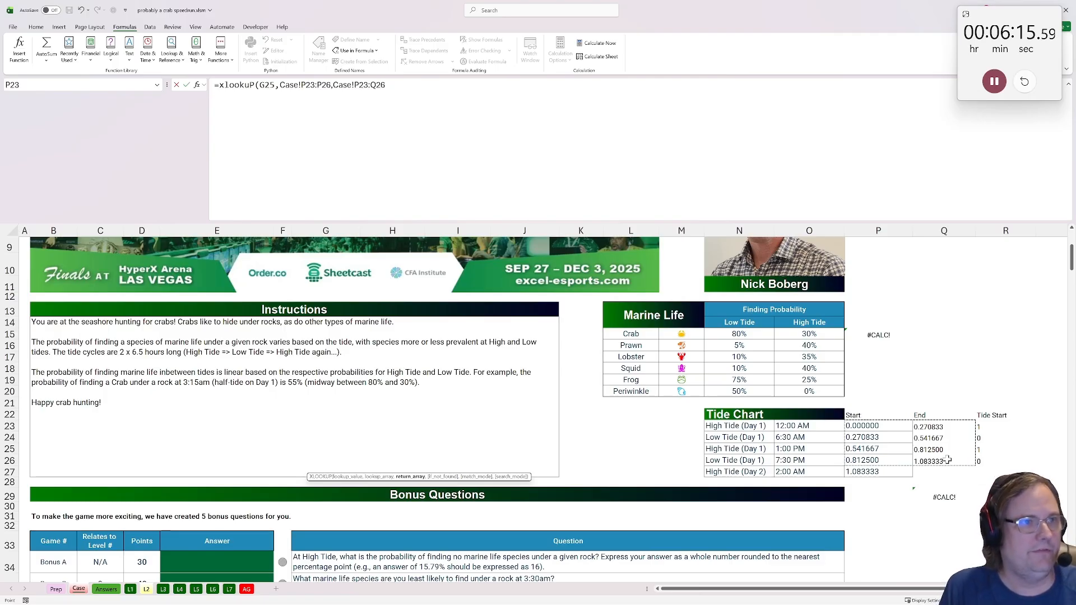
left_click(457, 102)
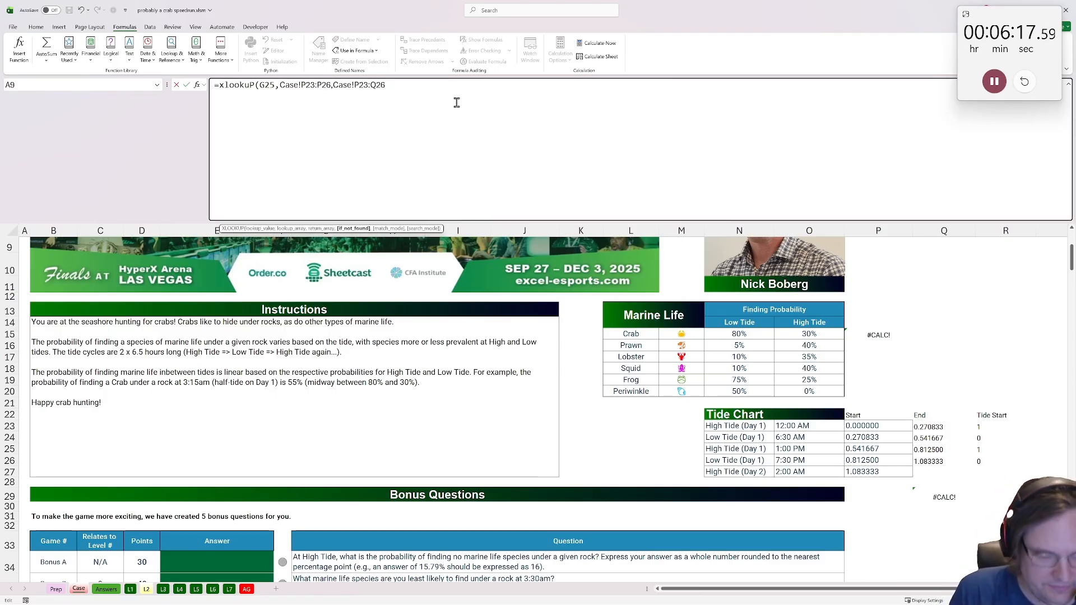
type(",,-1)")
key("Return")
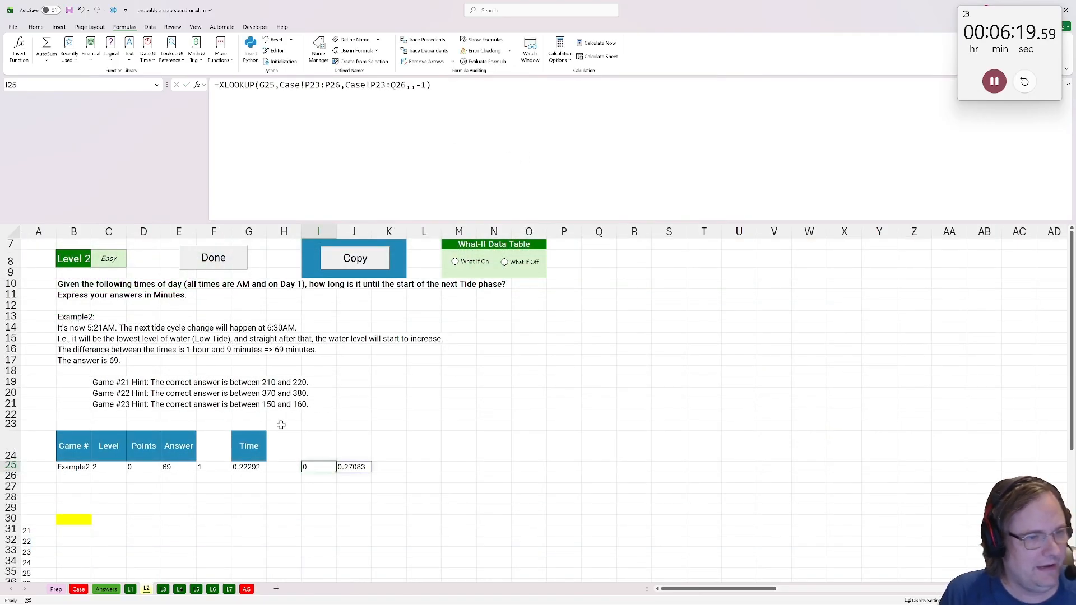
Enter =J25-G25 in the yellow answer cell B30 to get the time until the next tide phase
left_click(79, 521)
type("=")
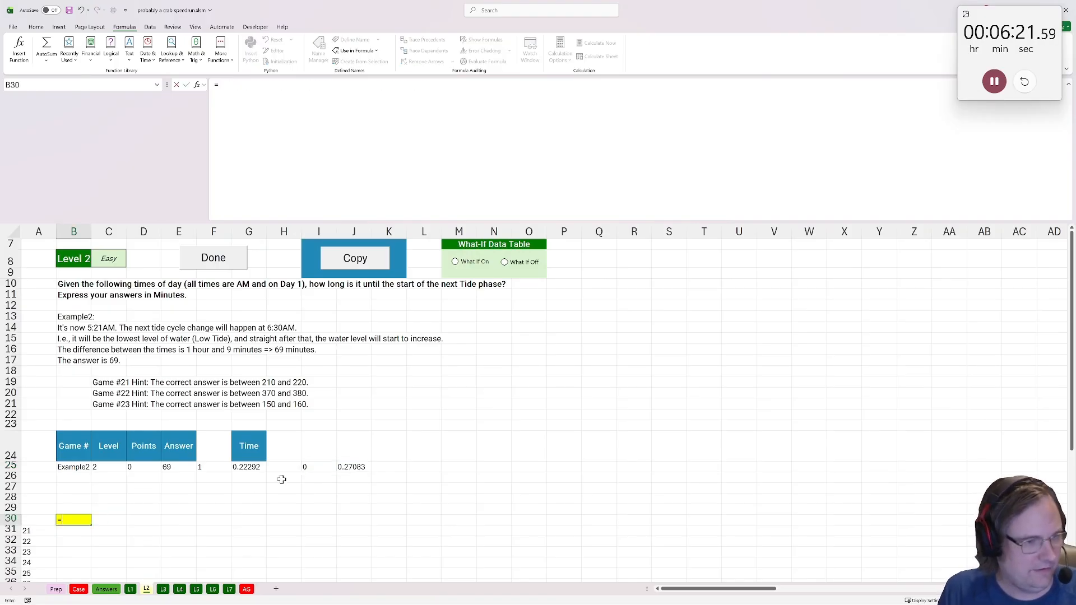
left_click(354, 467)
type("-")
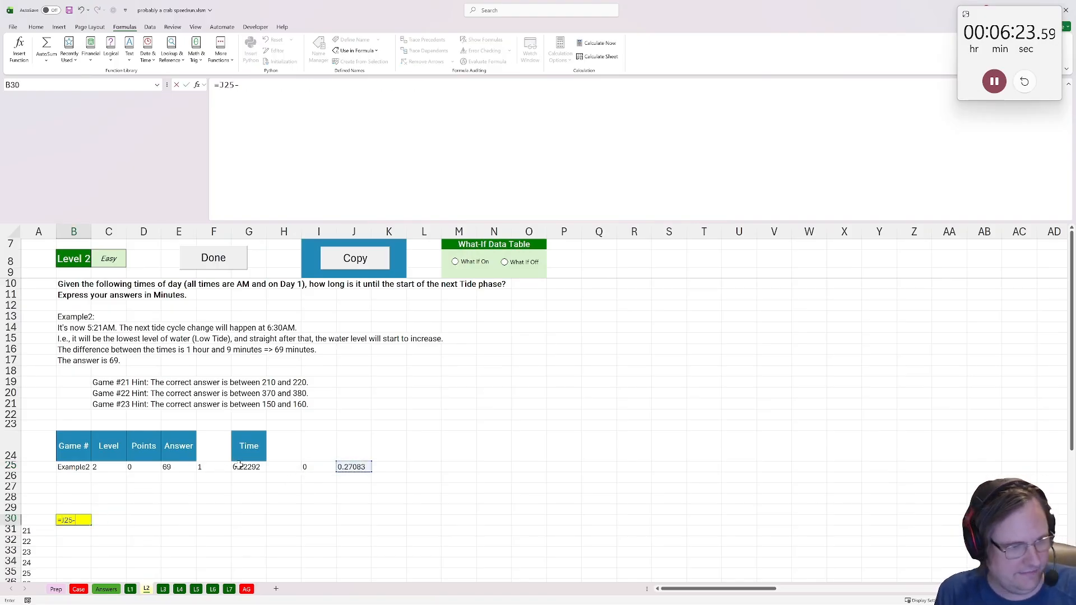
left_click(247, 467)
key("Return")
Convert the B30 result to minutes with =(J25-G25)*24*60 and mark Level 2 as done
left_click(67, 520)
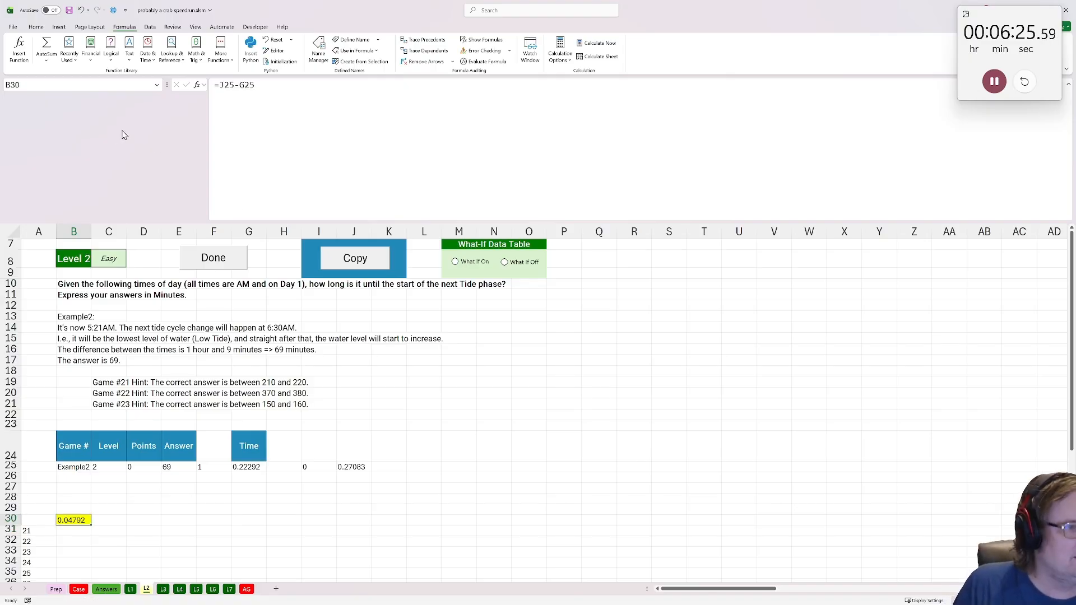
left_click(218, 84)
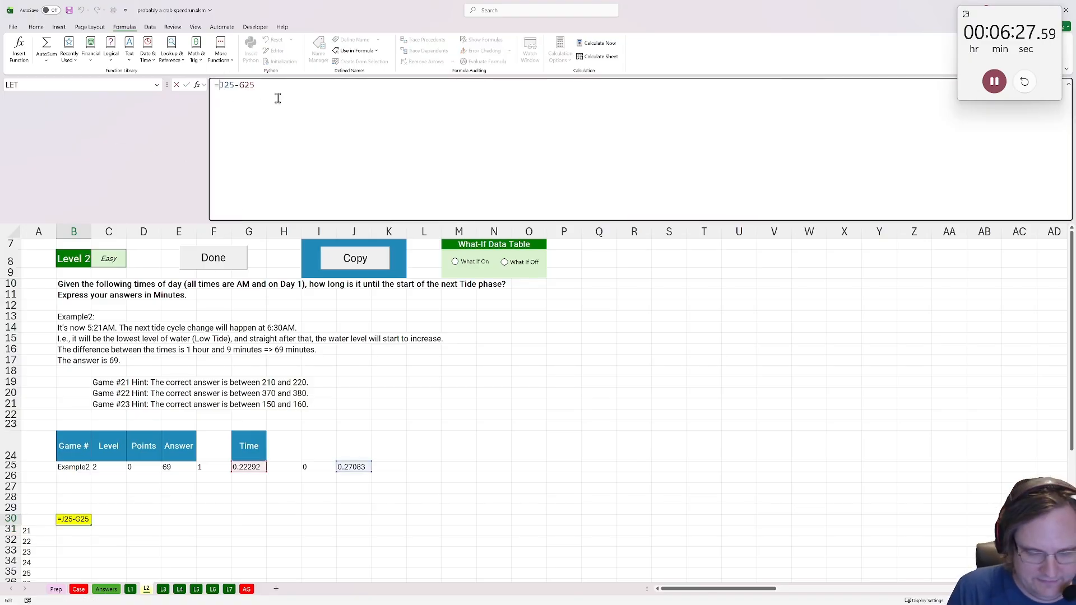
type("(")
left_click(320, 99)
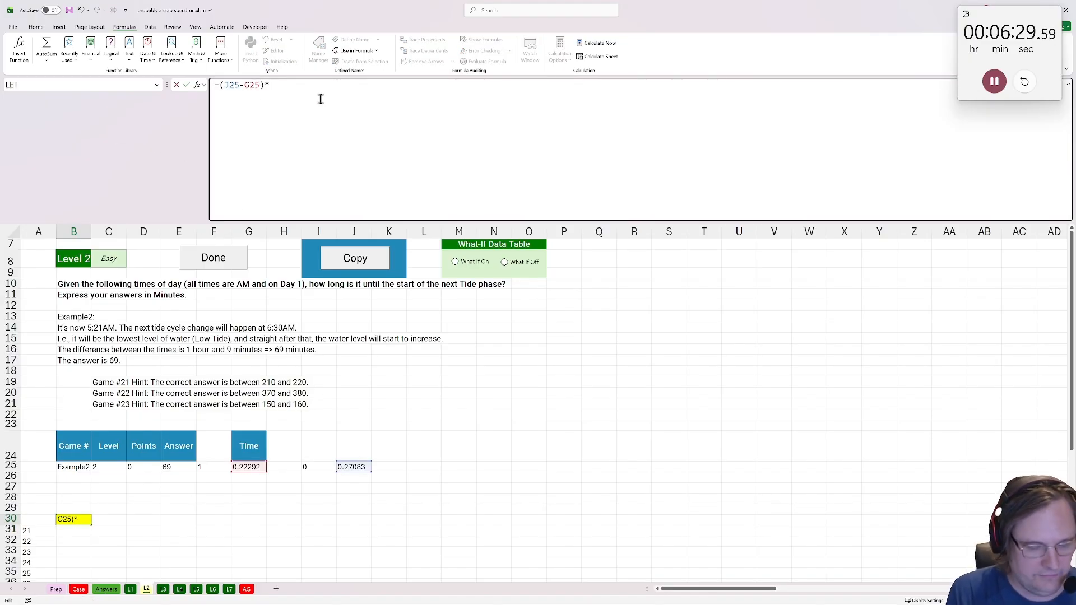
type(")*24*60")
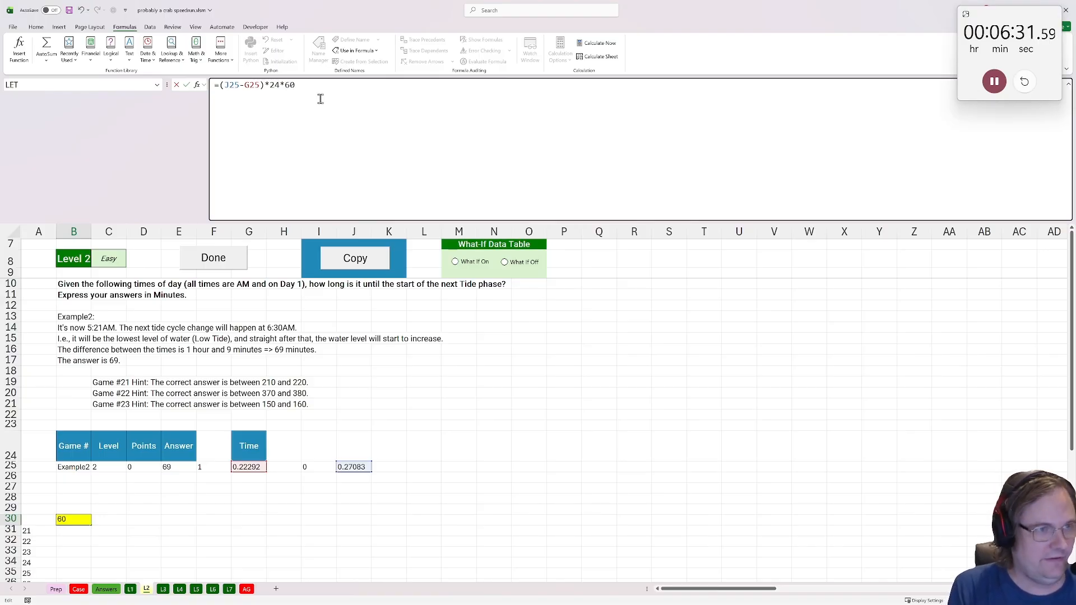
key("Return")
key("Up")
left_click(234, 263)
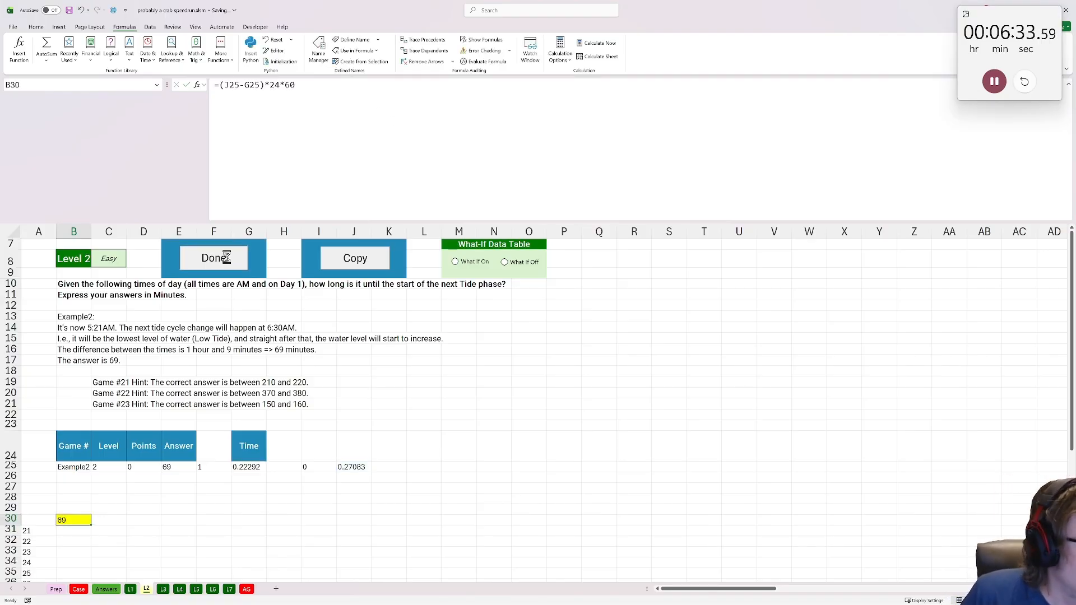
Check the grading marks for the Level 2 answers of games 21 to 40 on the Case sheet
left_click(78, 589)
scroll(125, 508, "down", 20)
scroll(125, 508, "down", 14)
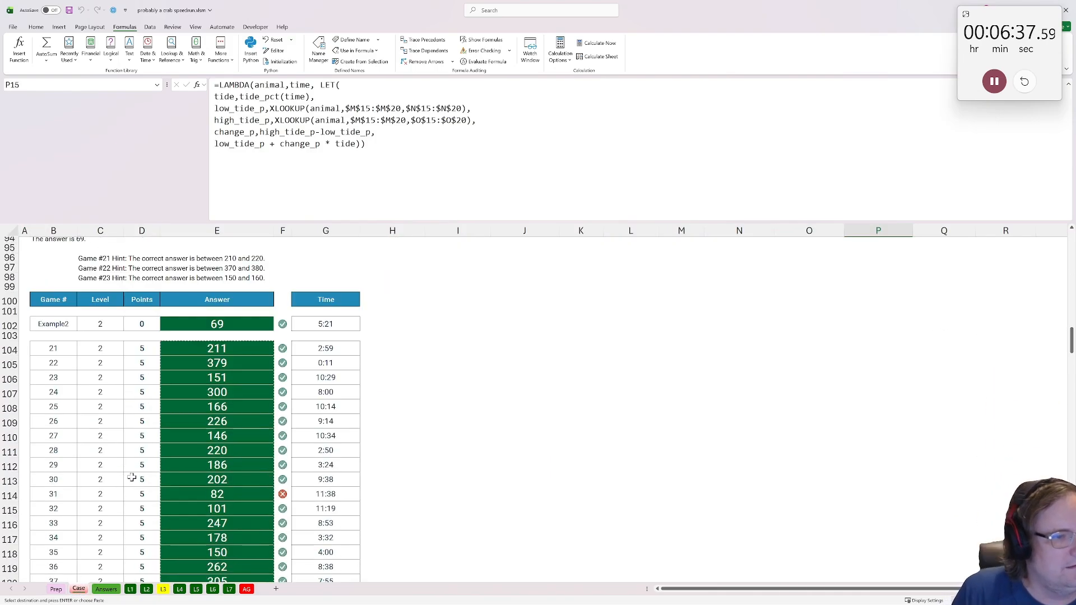
scroll(132, 475, "up", 2)
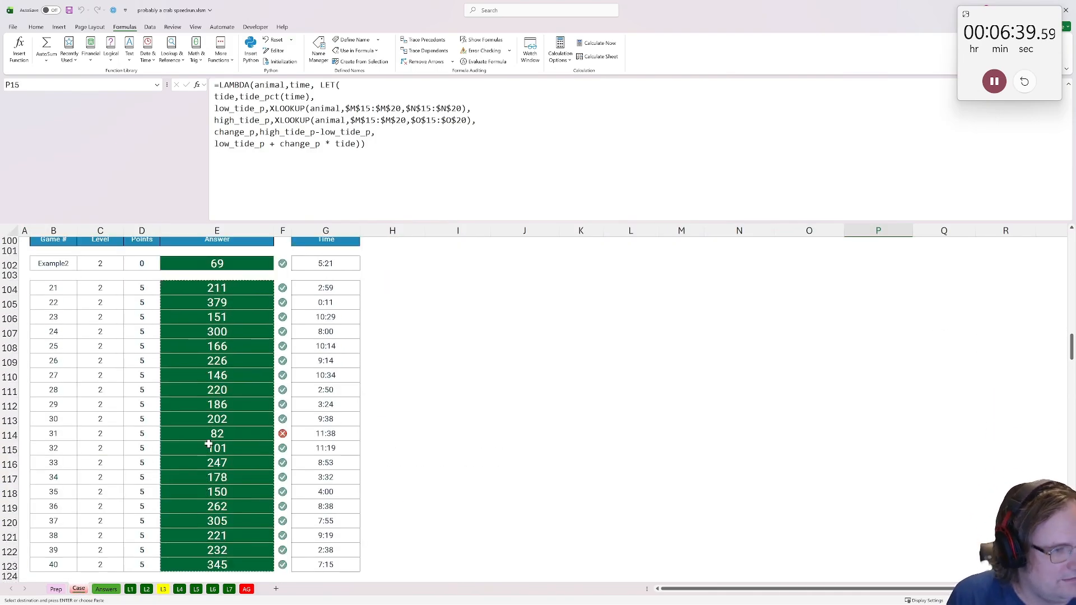
left_click(197, 567)
Wrap the L2 answer formula in B30 as =ROUND((J25-G25)*24*60,5) and mark Level 2 as done again
left_click(147, 590)
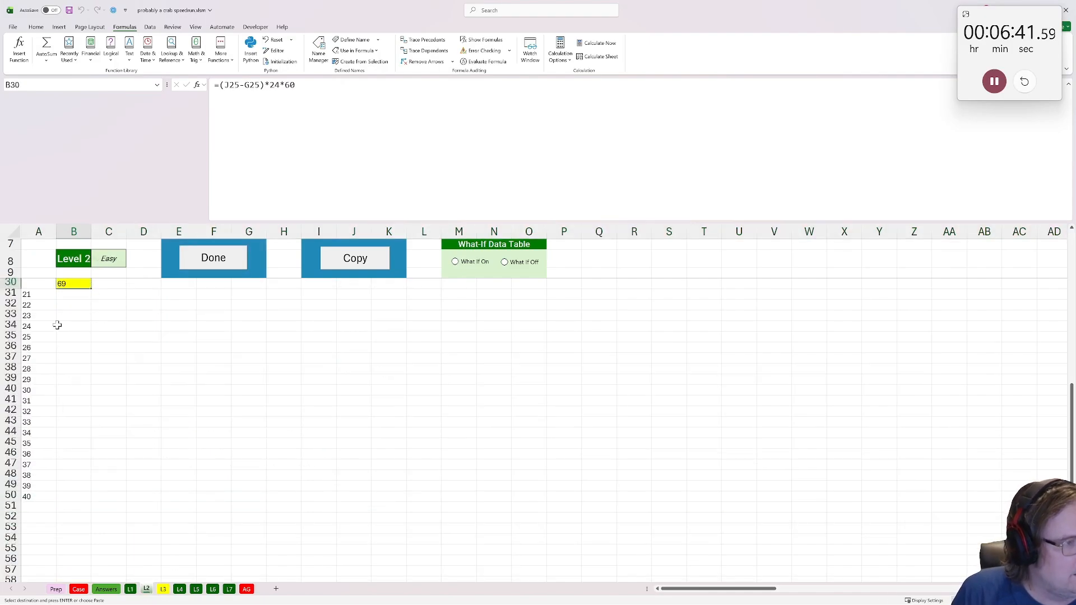
scroll(67, 334, "up", 2)
left_click(81, 336)
left_click(72, 348)
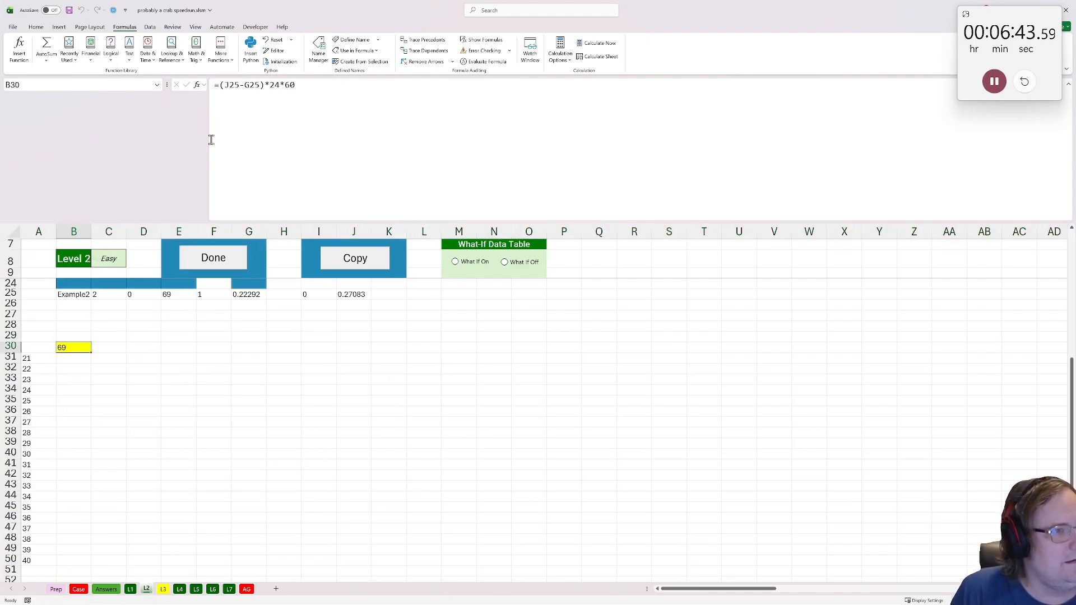
left_click(220, 89)
type("round(")
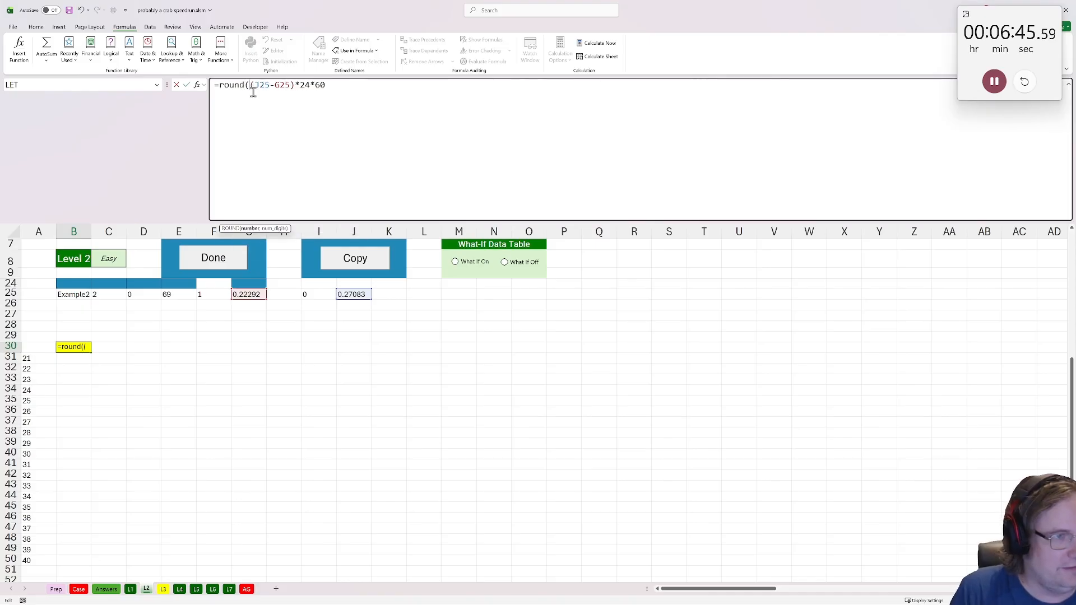
type(",5")
key("ctrl+Return")
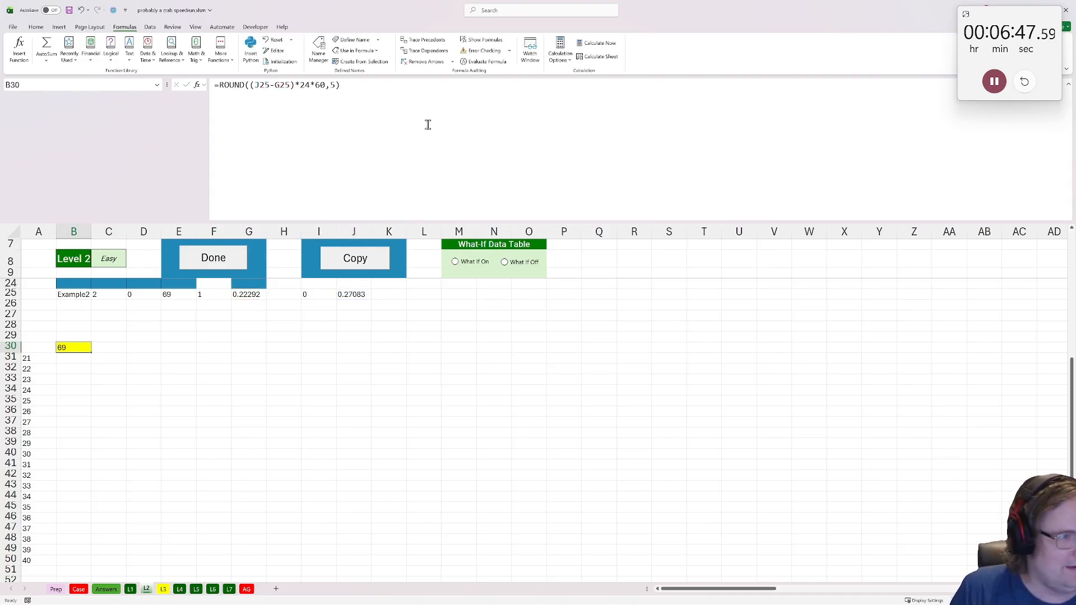
left_click(243, 259)
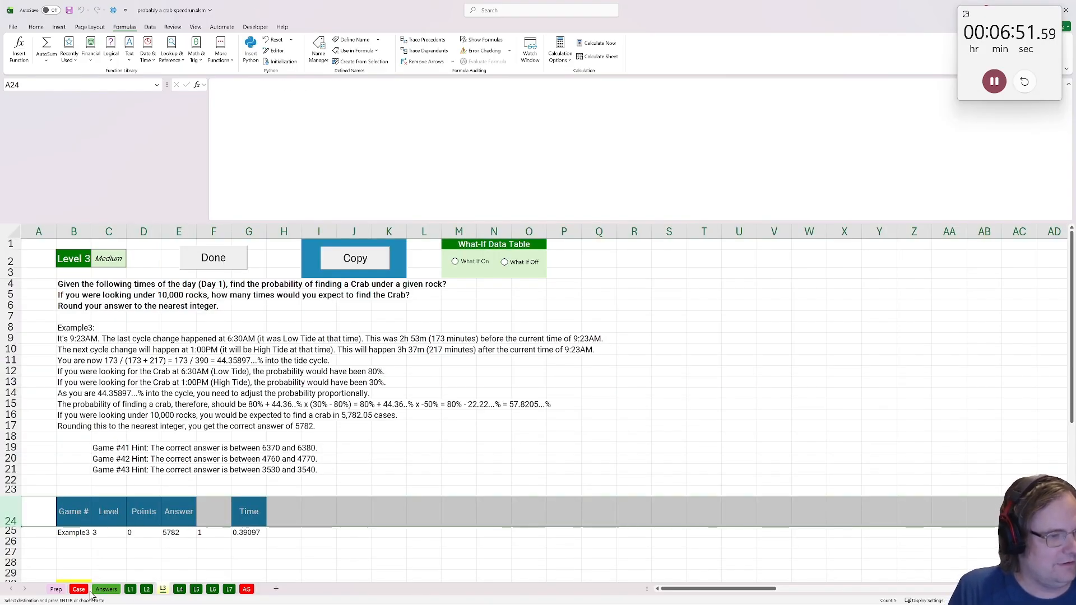
Check the resubmitted Level 2 answers and read the Level 3 task on the Case and L3 sheets
scroll(106, 553, "down", 11)
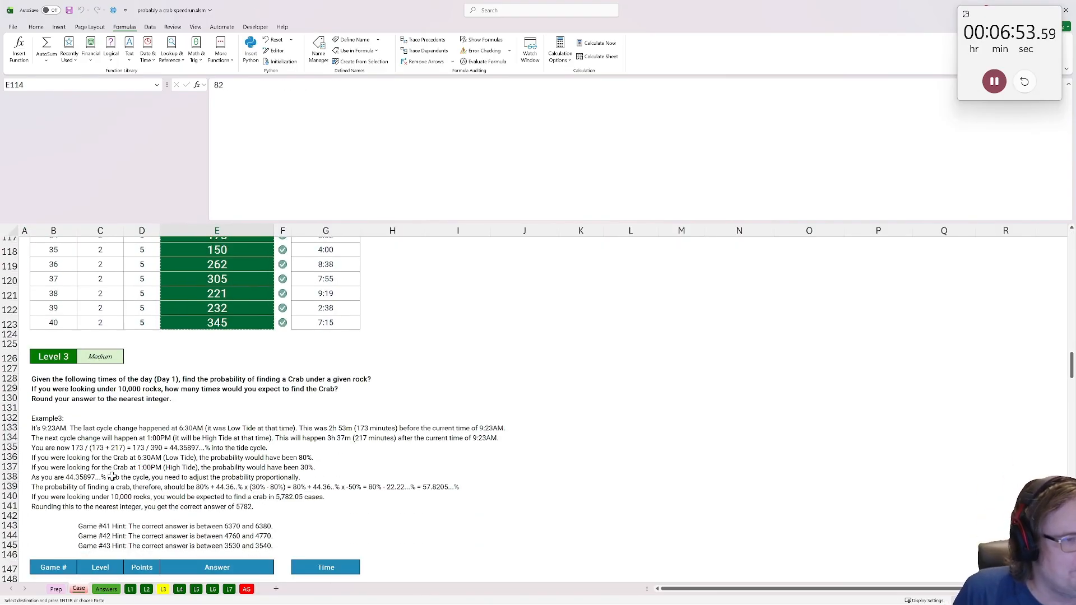
scroll(114, 471, "up", 4)
scroll(112, 472, "down", 7)
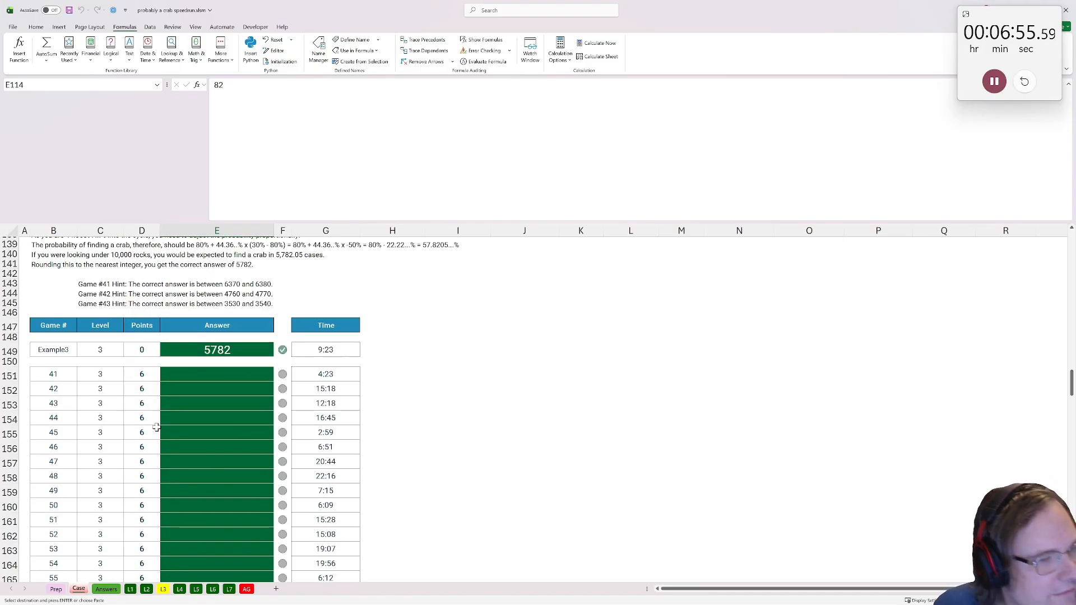
left_click(163, 588)
scroll(198, 493, "down", 2)
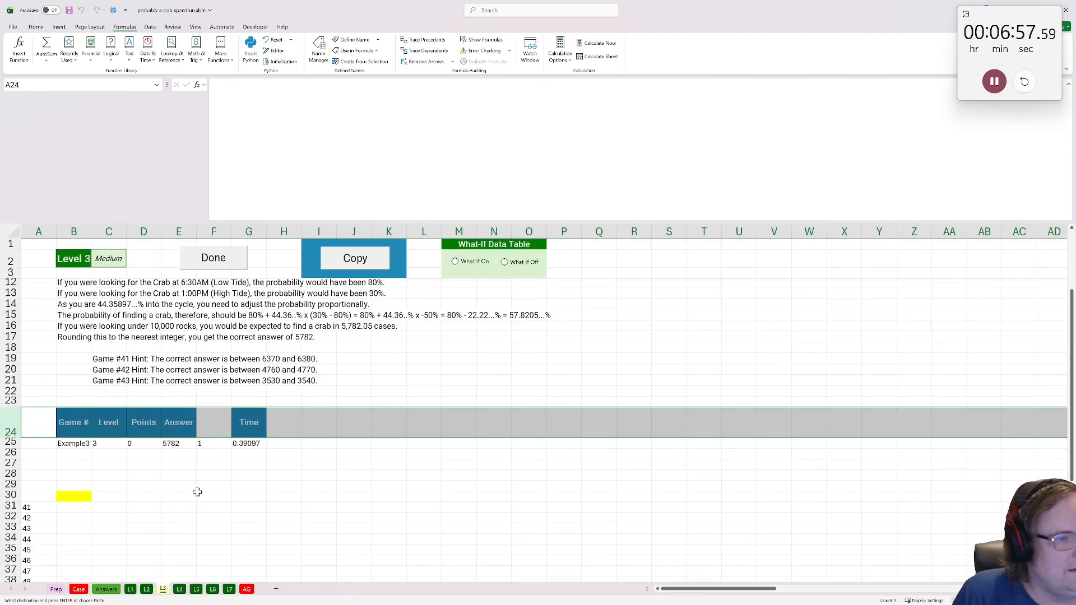
scroll(198, 492, "up", 3)
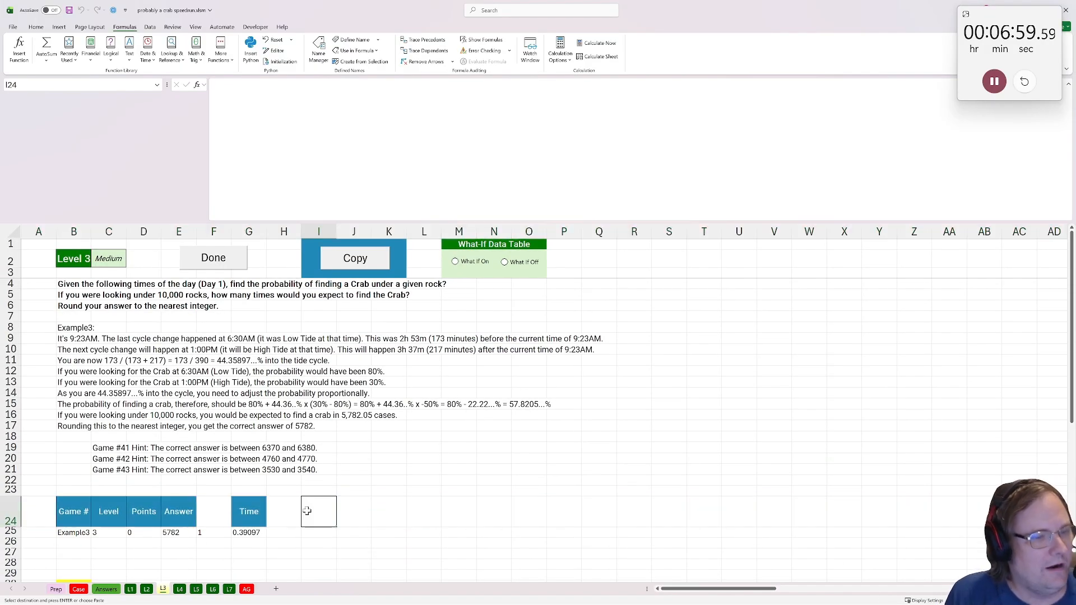
Copy the crab emoji from Case!M15 into cell I24 of the L3 sheet
left_click(78, 589)
scroll(505, 409, "up", 20)
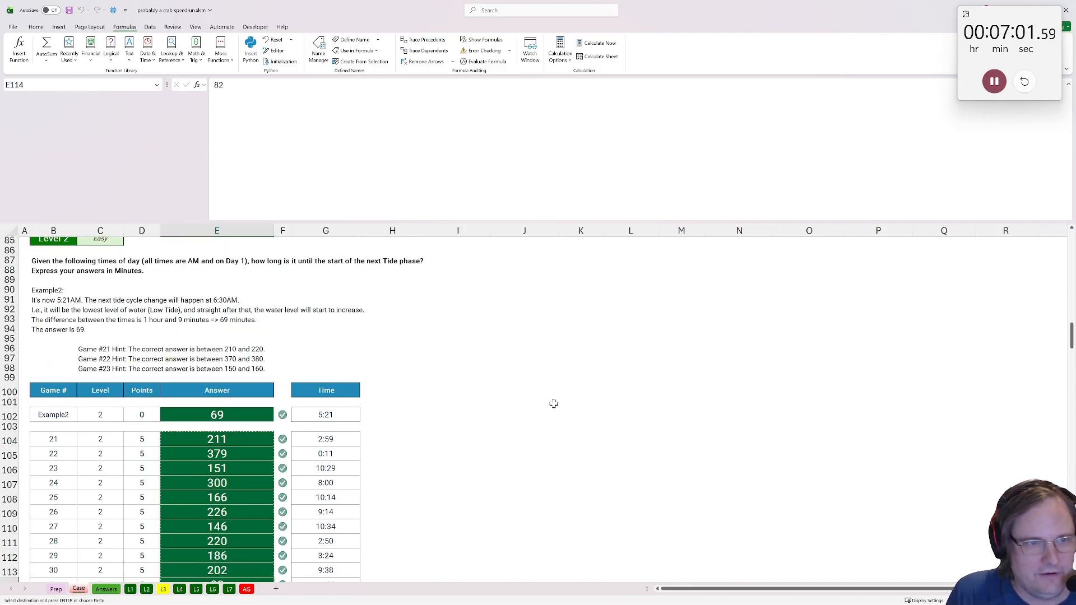
left_click(682, 335)
key("ctrl+c")
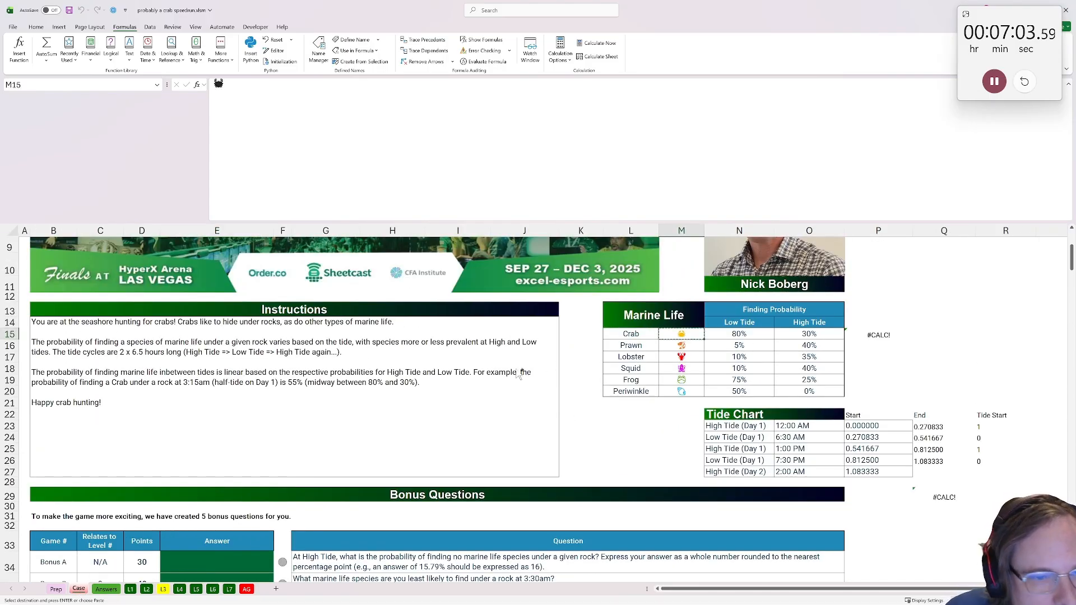
left_click(163, 590)
scroll(324, 476, "down", 4)
key("ctrl+v")
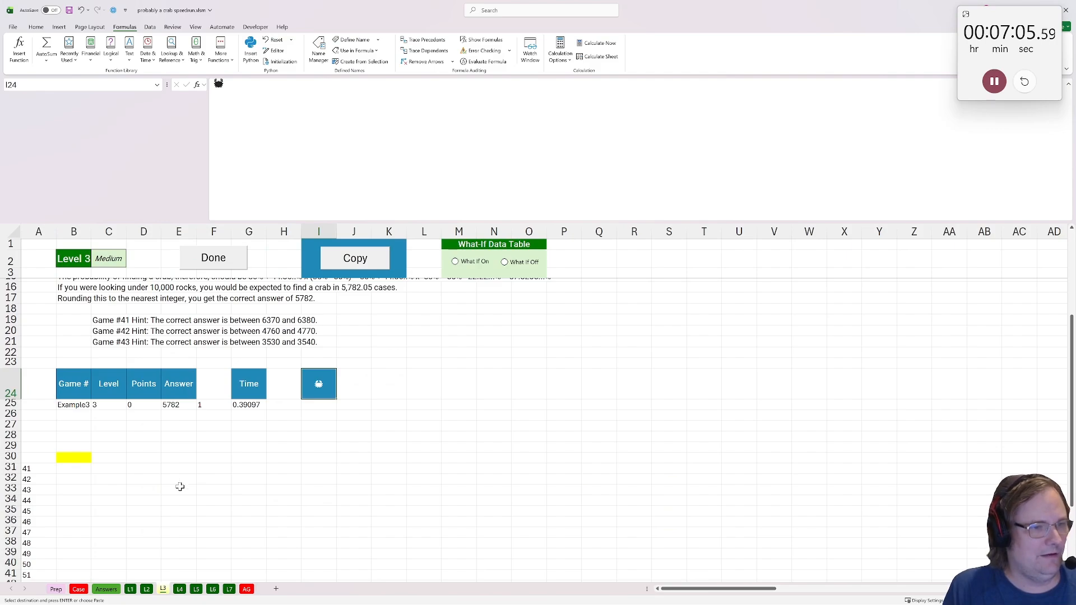
Build =p(I24,G25)*10000 in the yellow answer cell B30 of the L3 sheet
left_click(78, 458)
type("=p(")
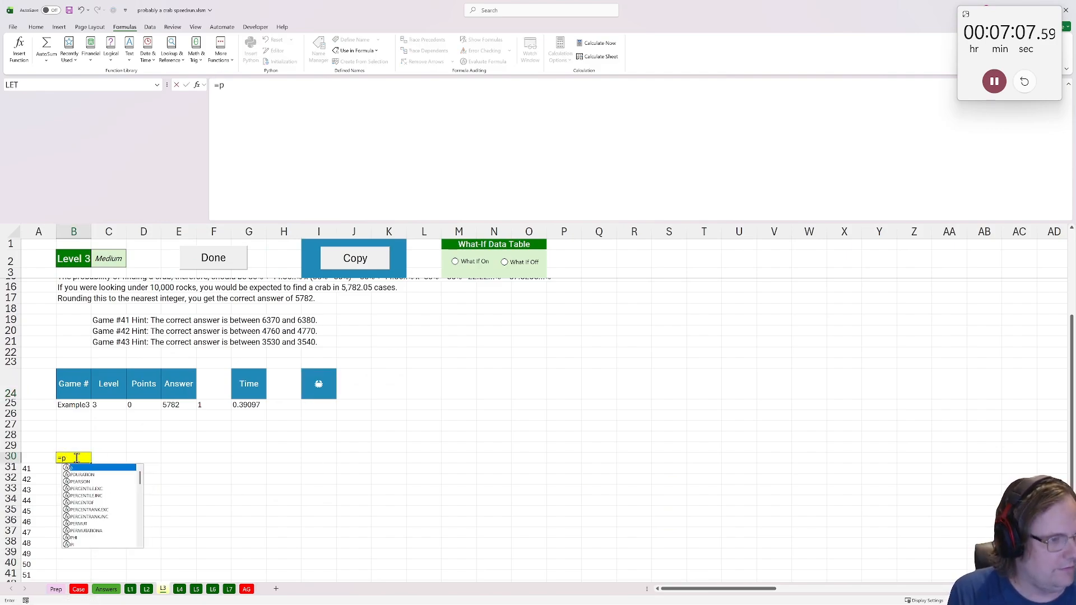
left_click(318, 385)
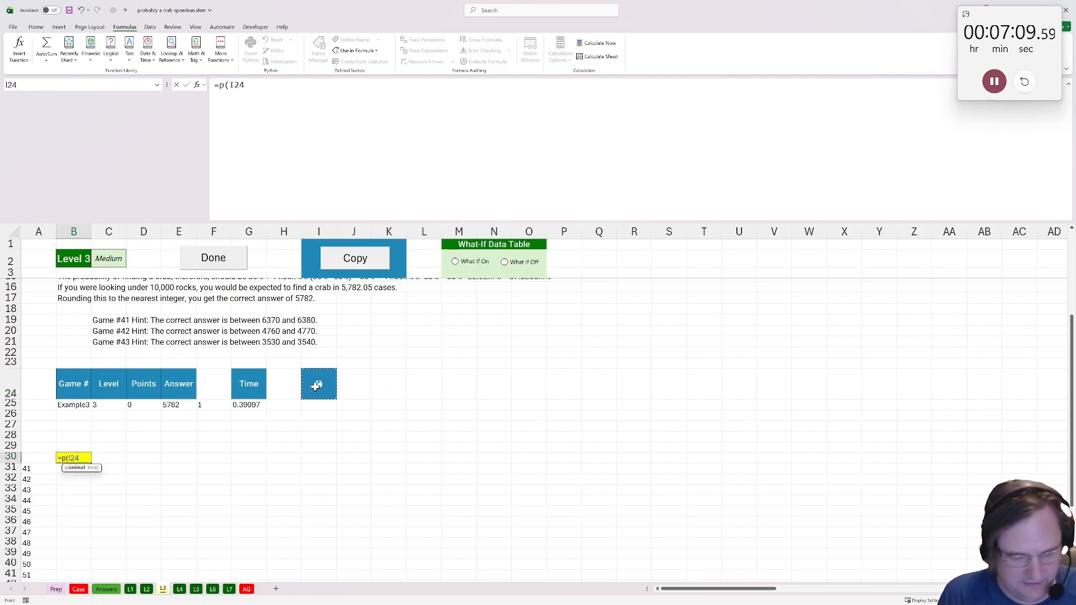
type(",")
left_click(252, 393)
key("Down")
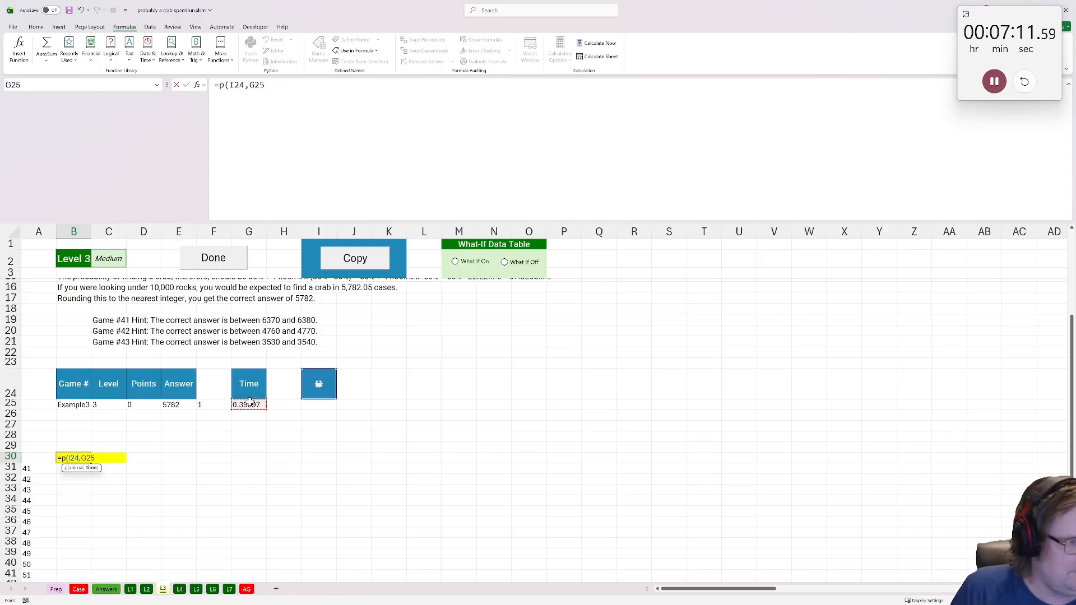
type(")*10000")
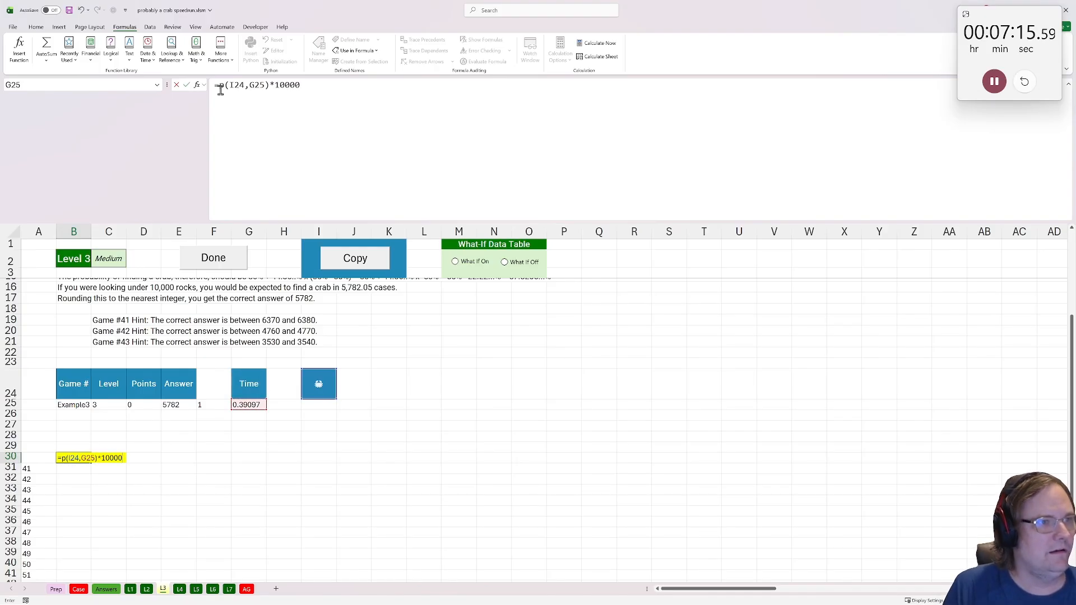
Round the B30 formula to 0 digits as =ROUND(p(I24,G25)*10000,0) and mark Level 3 as done
left_click(221, 90)
type("round(")
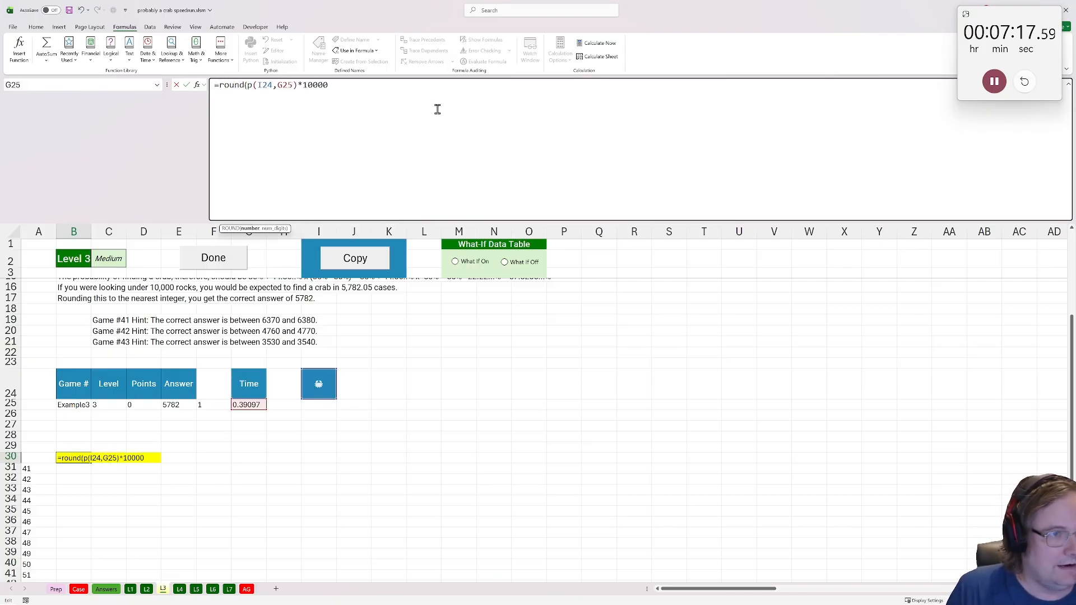
key("Return")
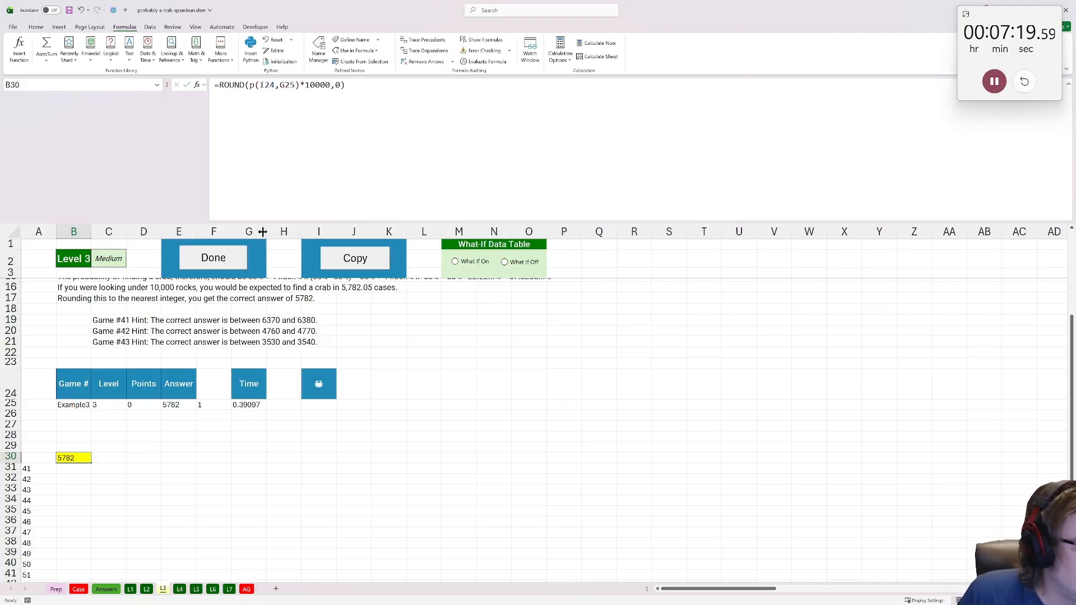
left_click(233, 257)
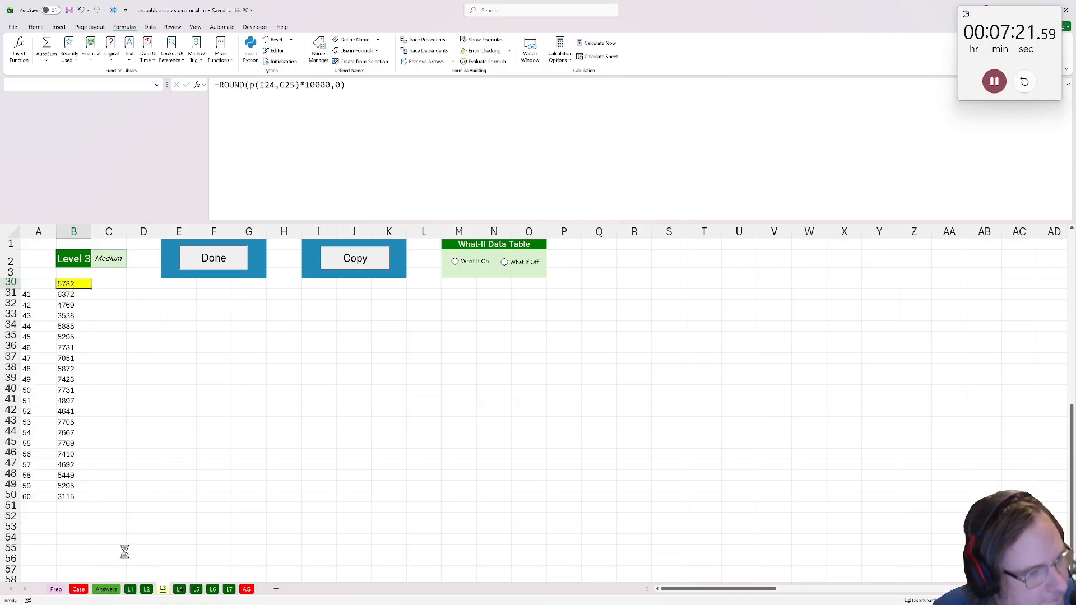
Check the Level 3 answer marks on the Case sheet and read the Level 4 task and its L4 layout
left_click(79, 591)
scroll(146, 483, "down", 20)
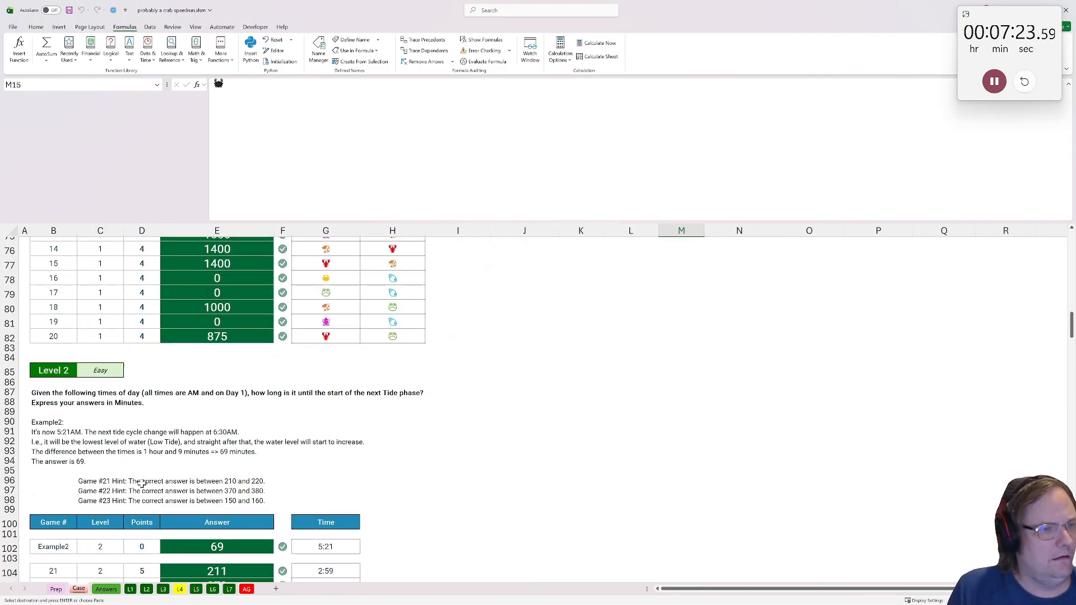
scroll(147, 483, "down", 15)
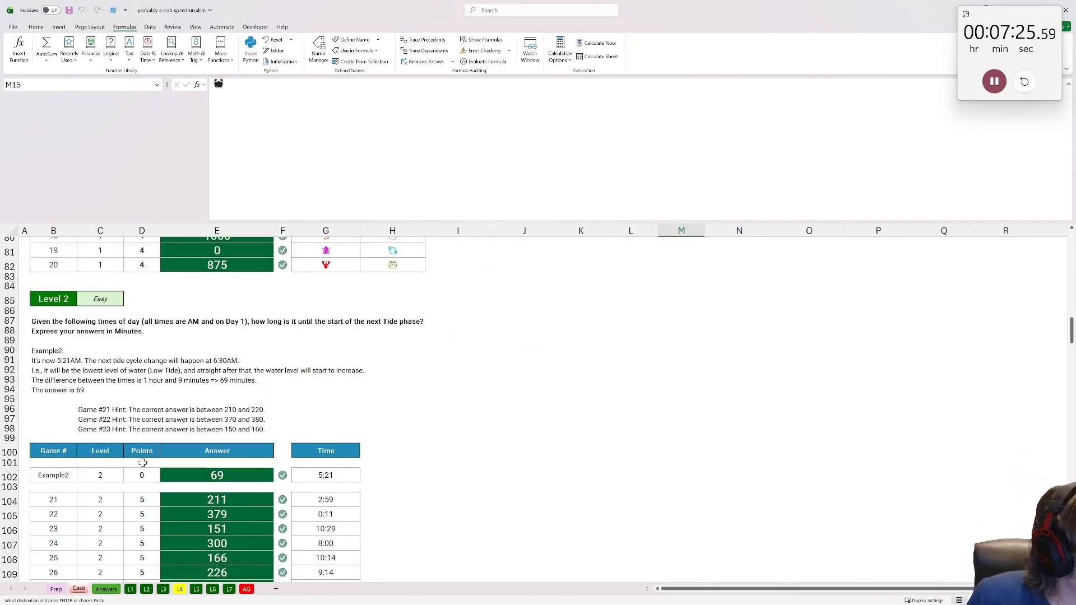
scroll(144, 462, "down", 17)
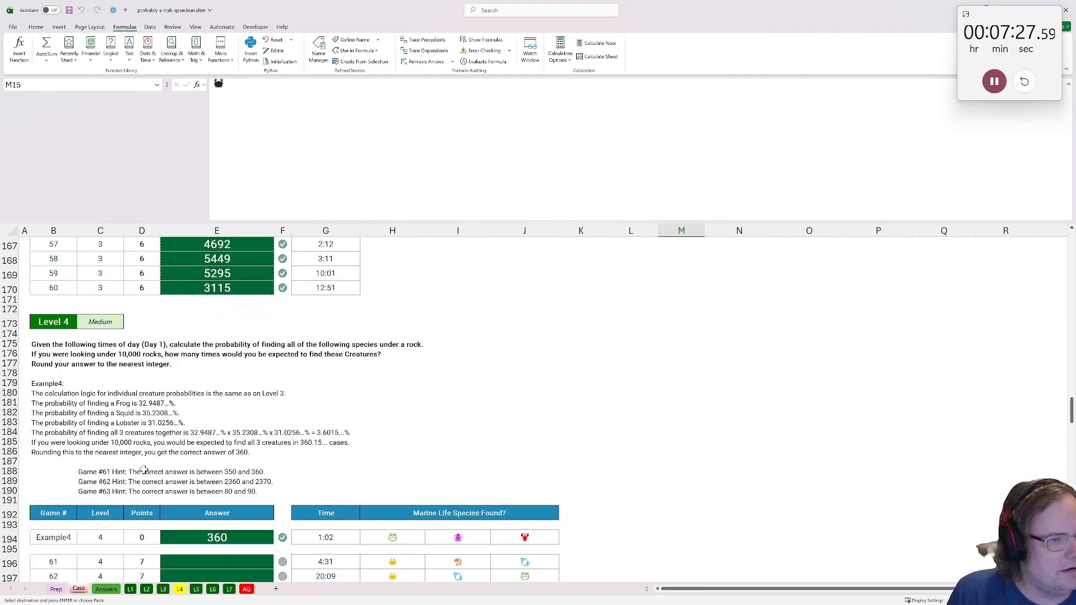
left_click(179, 589)
scroll(180, 497, "down", 5)
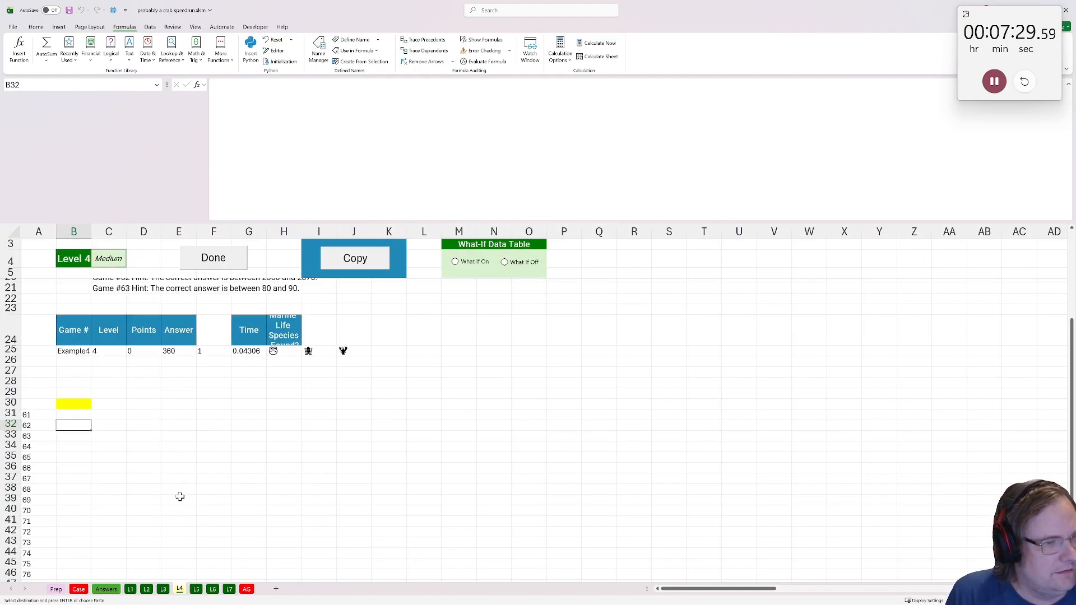
scroll(204, 514, "up", 3)
Copy the L3 answer formula into L4!H26 and strip it down to the p function without ROUND and *10000
left_click(290, 457)
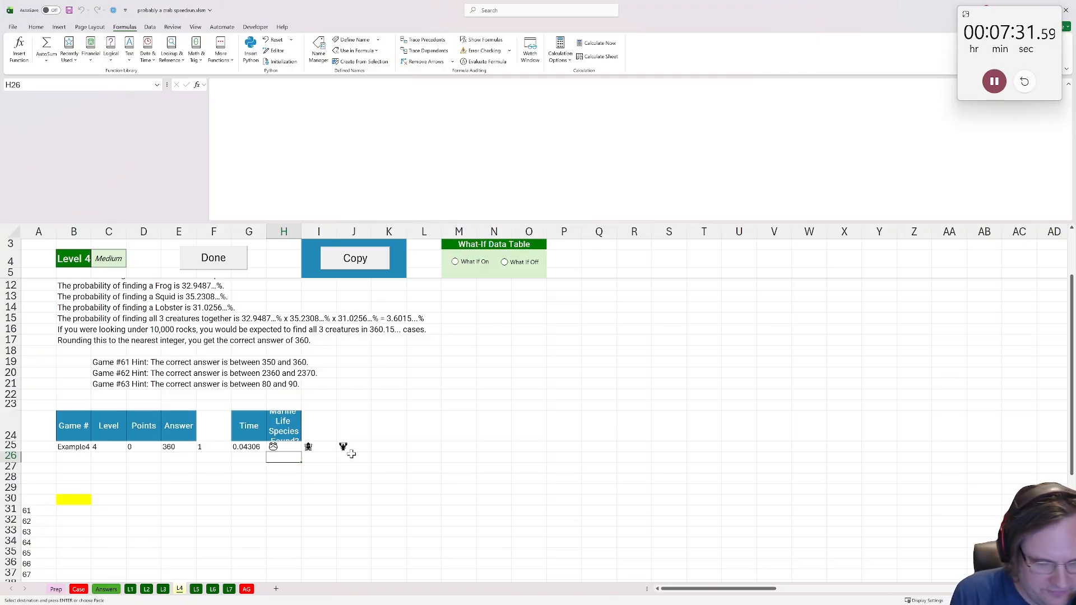
left_click(164, 589)
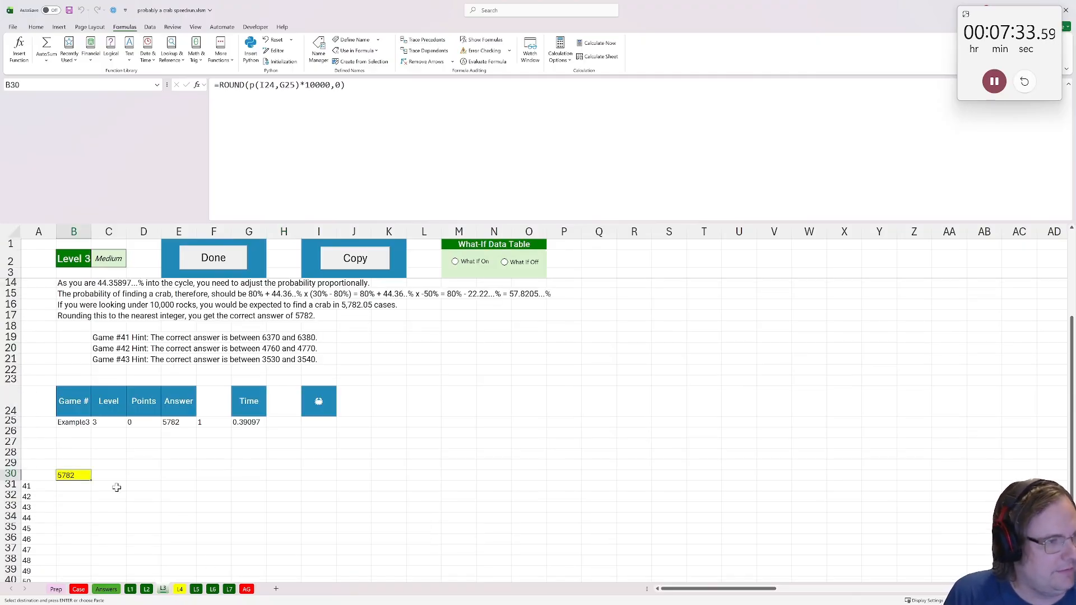
key("ctrl+Page_Down")
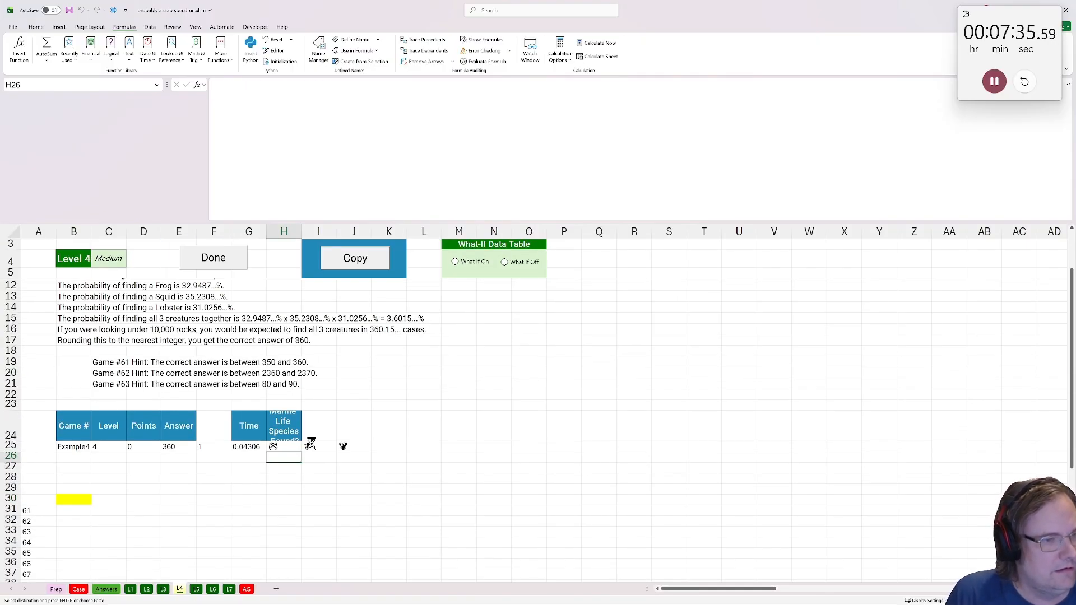
type("=ROUND(p(O20,M21)*10000,0)")
left_click_drag(328, 98, 230, 84)
key("BackSpace")
key("BackSpace")
Point the H26 formula at the first species and the fixed time as =p(H25,$G$25)
left_click(274, 447)
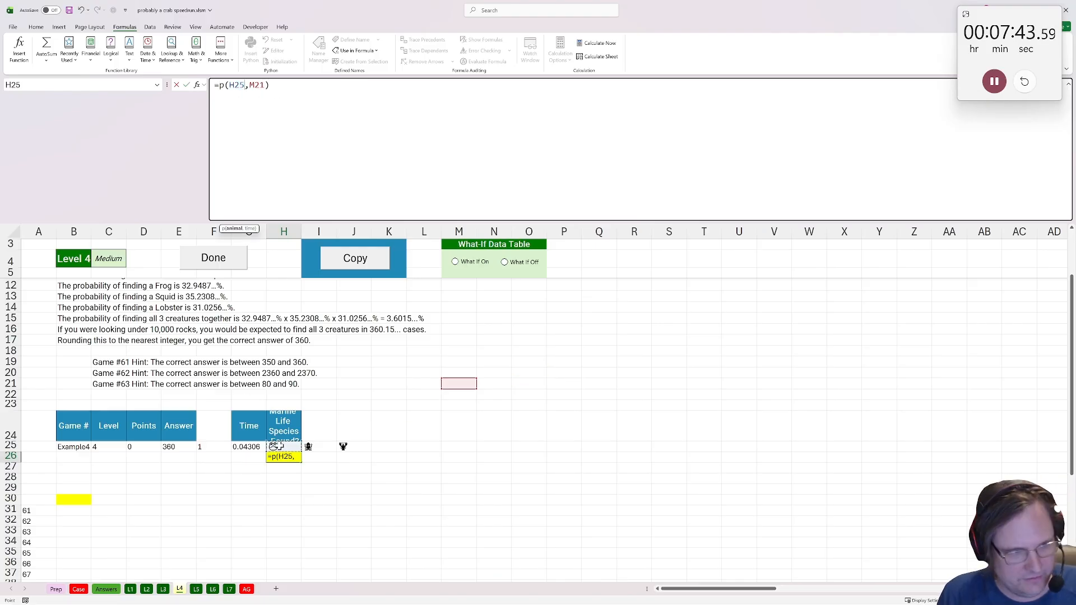
double_click(258, 85)
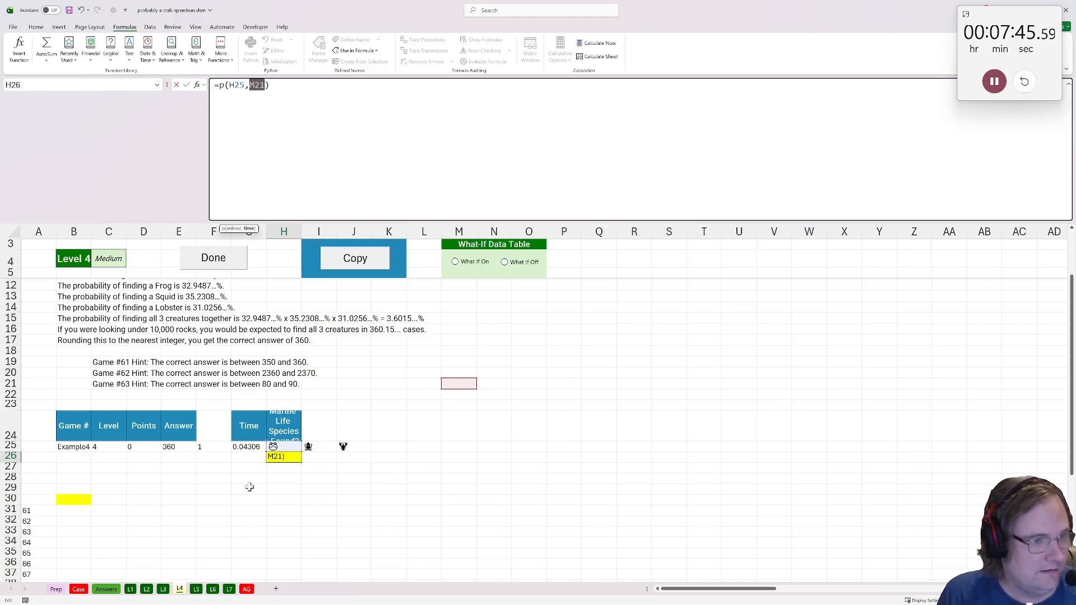
left_click(249, 448)
key("ctrl+Return")
Copy the probability formula from H26 across to I26 and J26 for the other two species
key("ctrl+c")
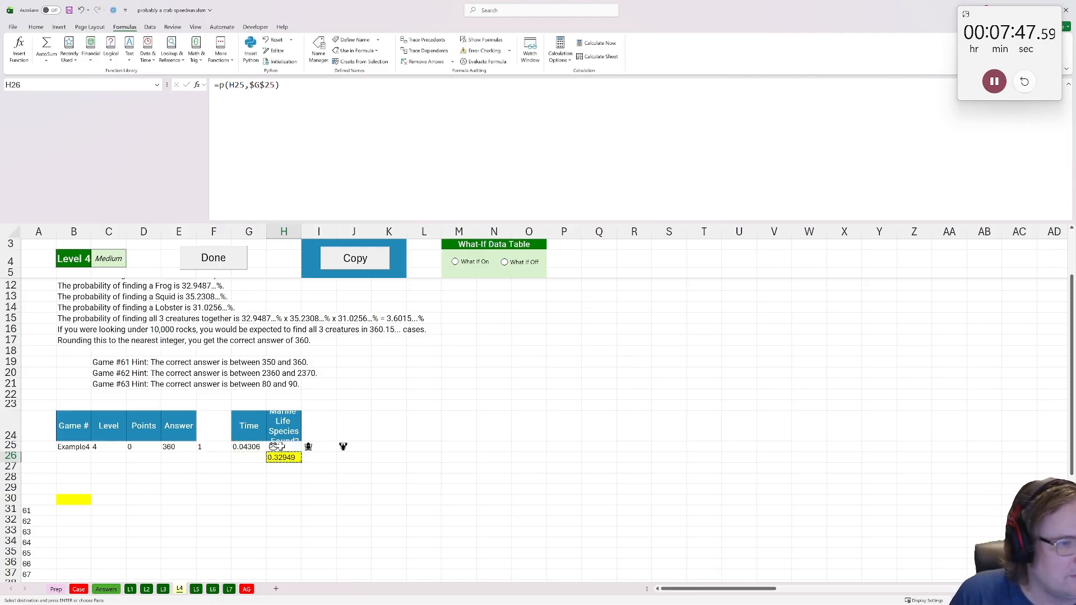
key("shift+Right")
key("shift+Right")
key("ctrl+v")
key("Down")
Enter =ROUND(10000*PRODUCT(H26:J26),0) in cell B30 as the Level 4 answer formula
left_click(84, 498)
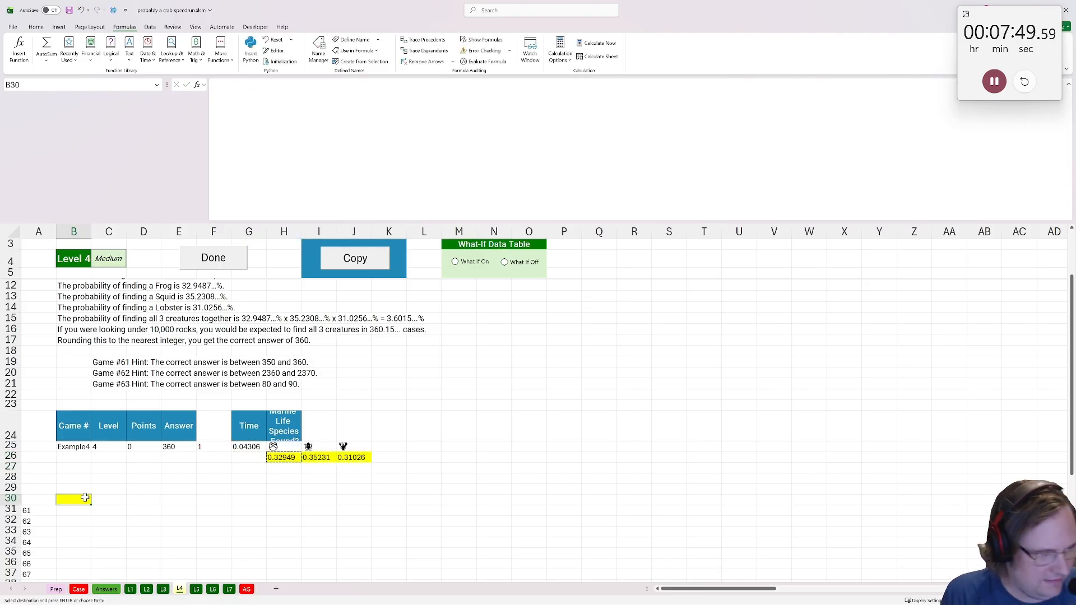
type("=round(10000")
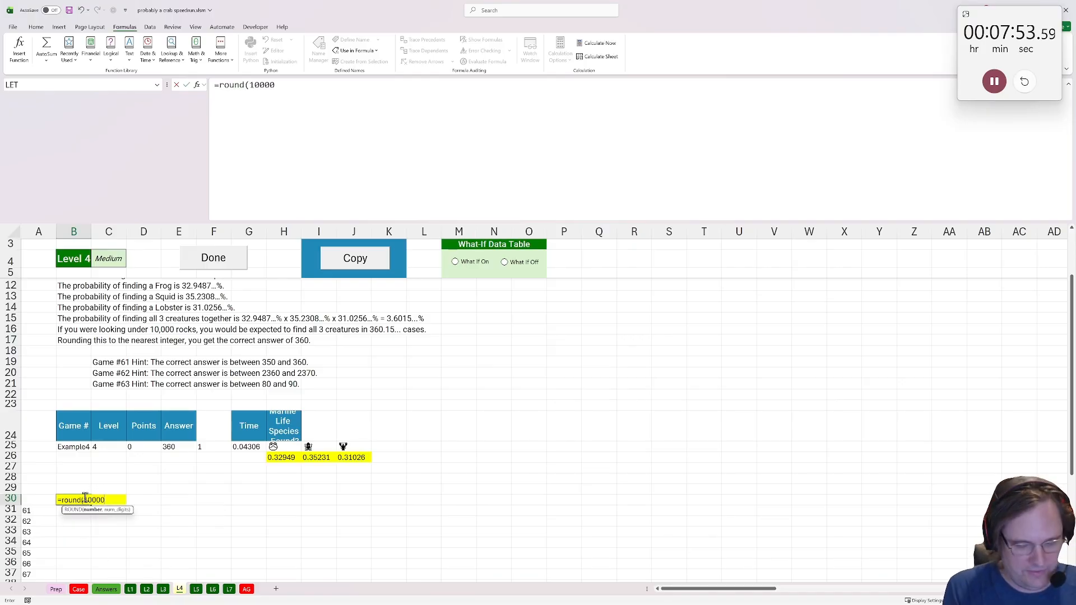
type("*product(")
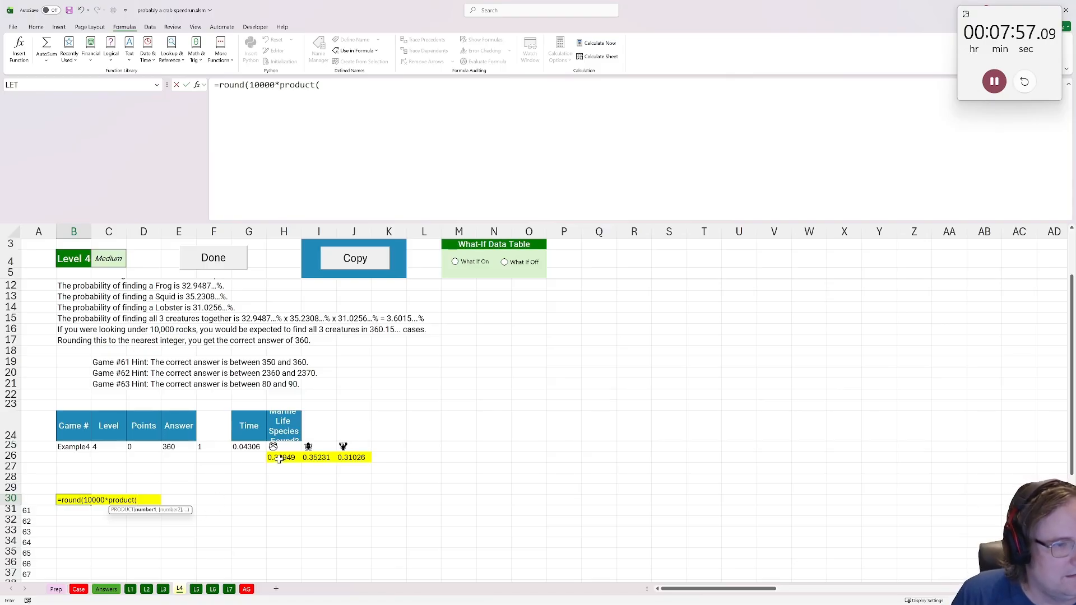
left_click_drag(280, 459, 368, 458)
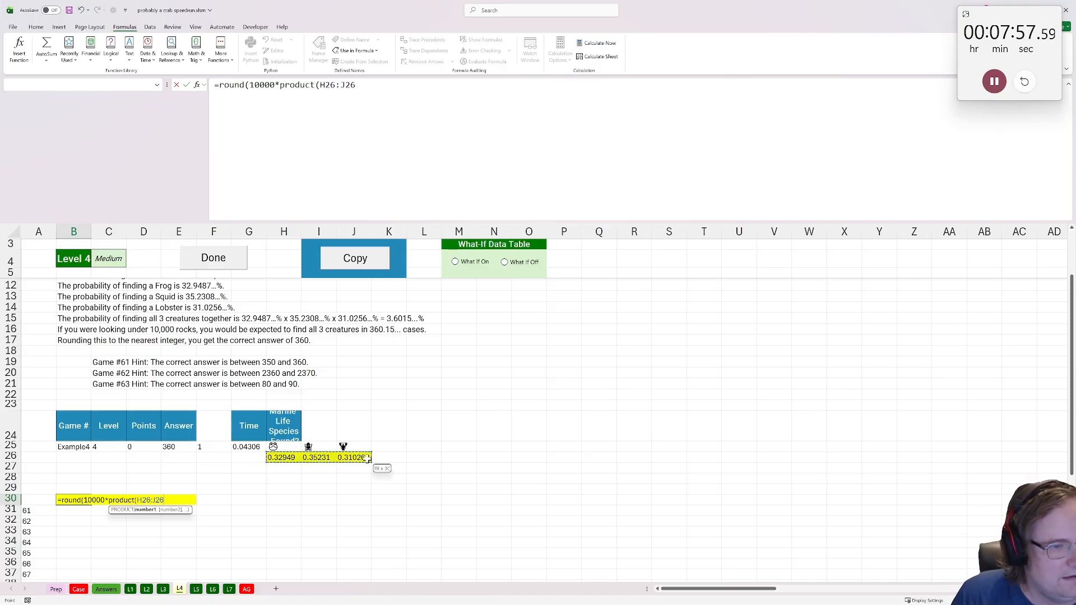
type("),0")
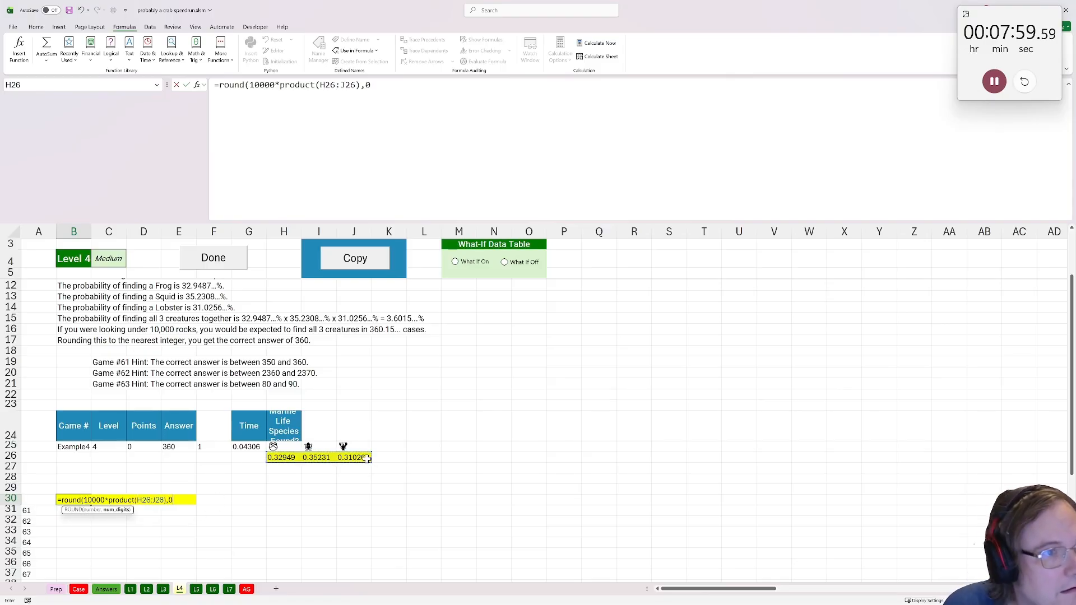
type(")")
key("ctrl+Return")
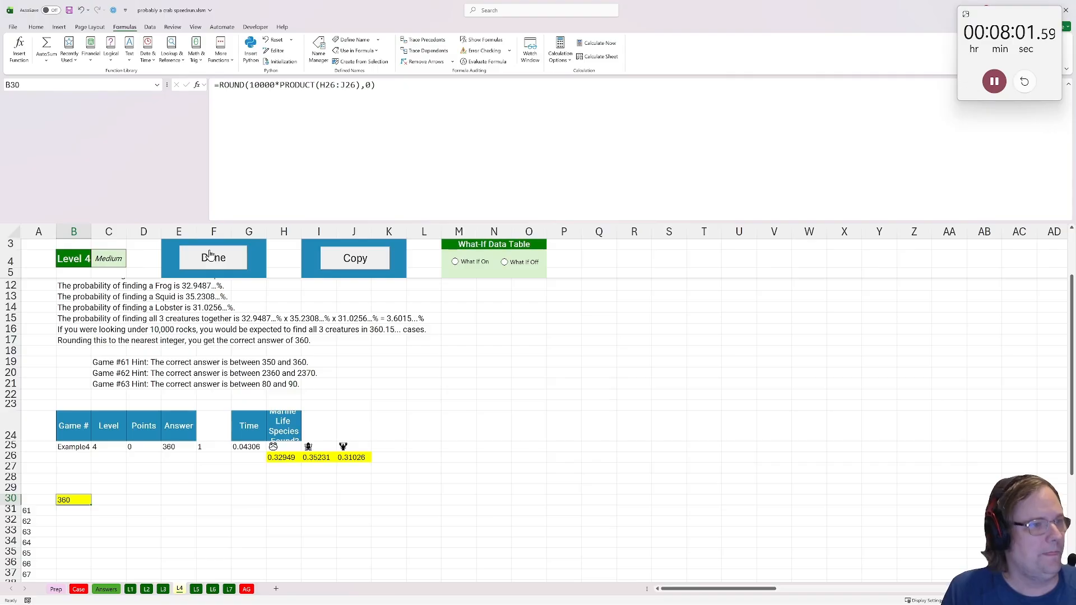
Run the Level 4 calculation to fill in the game answers under B30 and review them
left_click(210, 256)
left_click(560, 336)
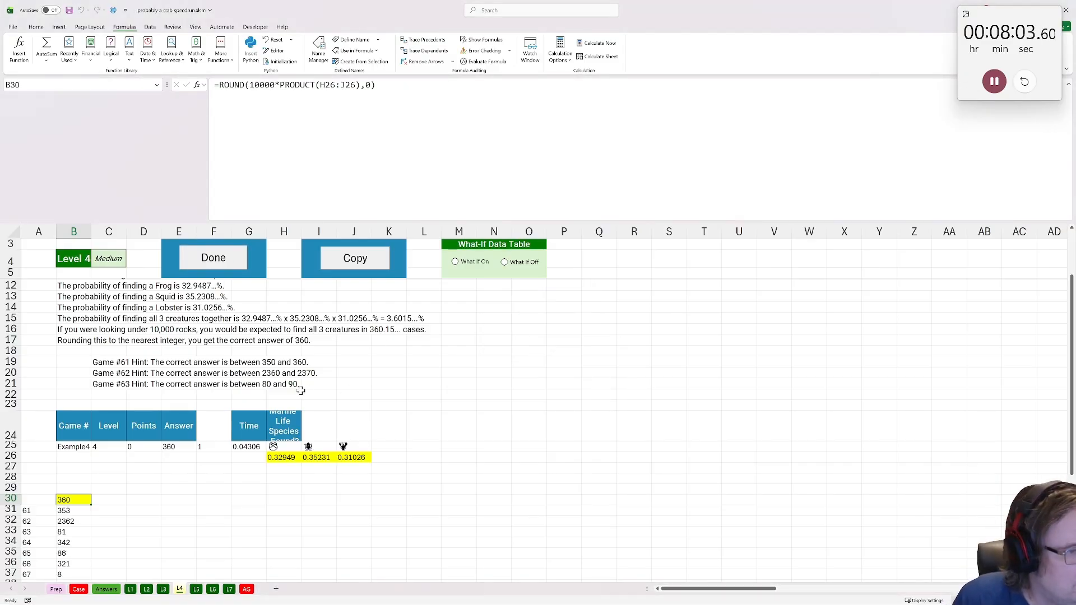
scroll(276, 385, "down", 4)
Wrap the J26 probability in an IF so that a blank third species returns 1: =IF(J25="",1,p(J25,$G$25))
left_click(344, 329)
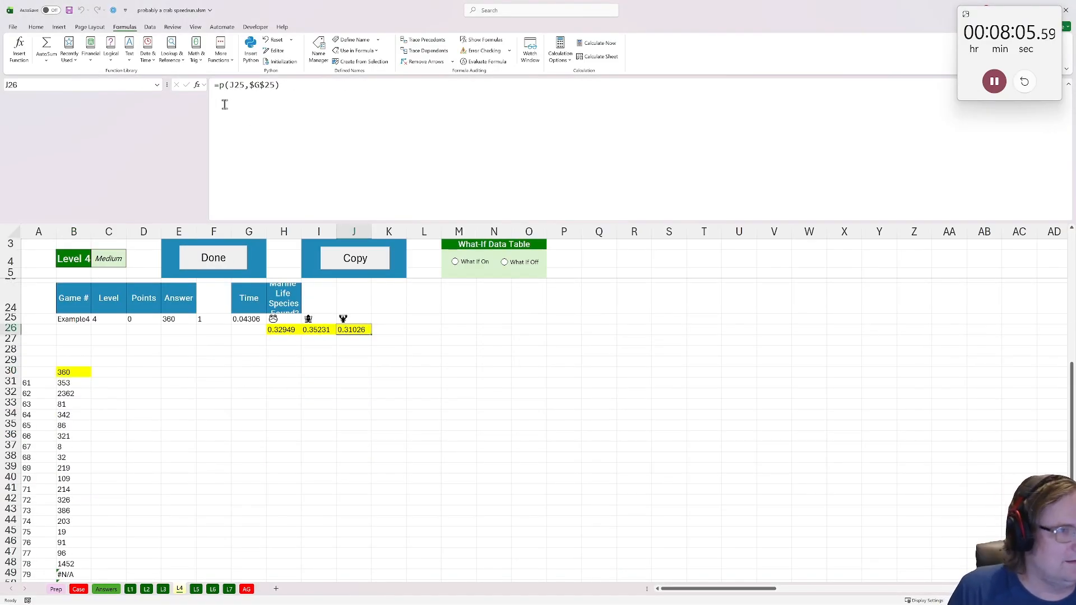
left_click(266, 86)
key("Home")
key("Right")
type("if(")
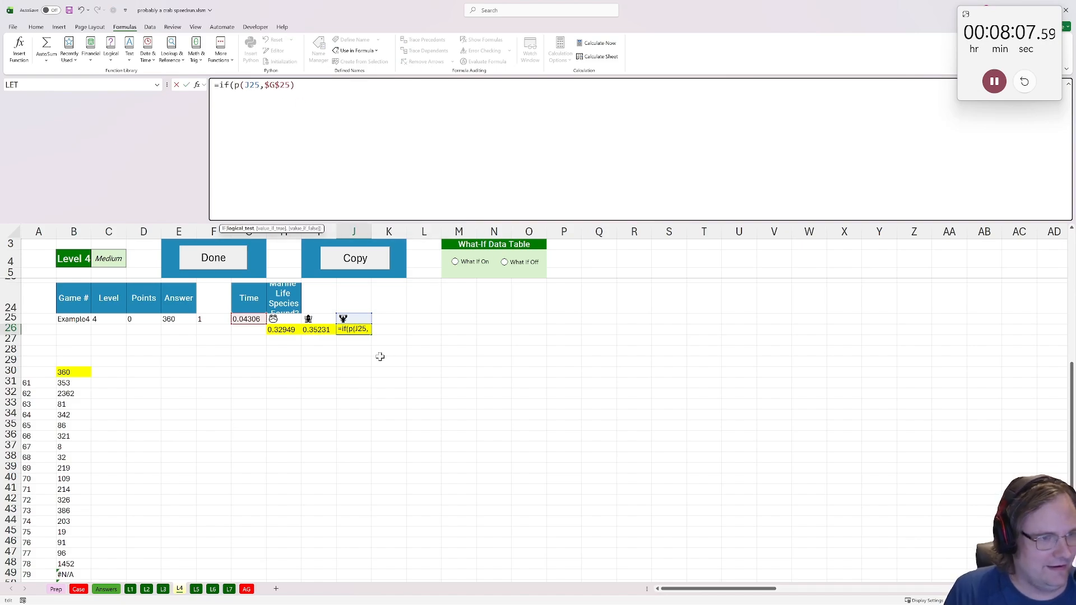
left_click(345, 318)
type("=")
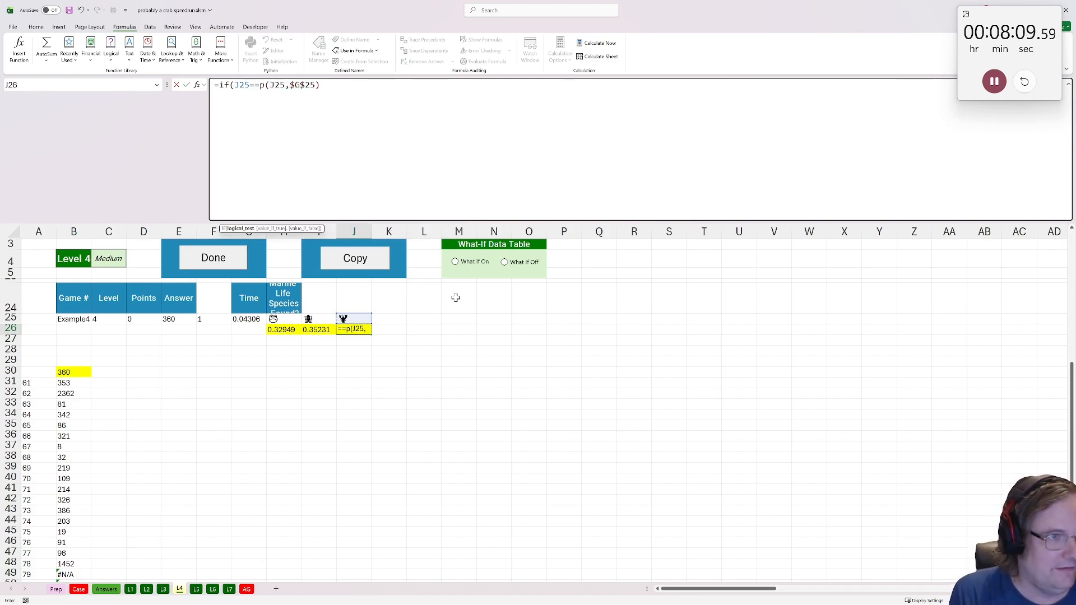
type("\"\",1,")
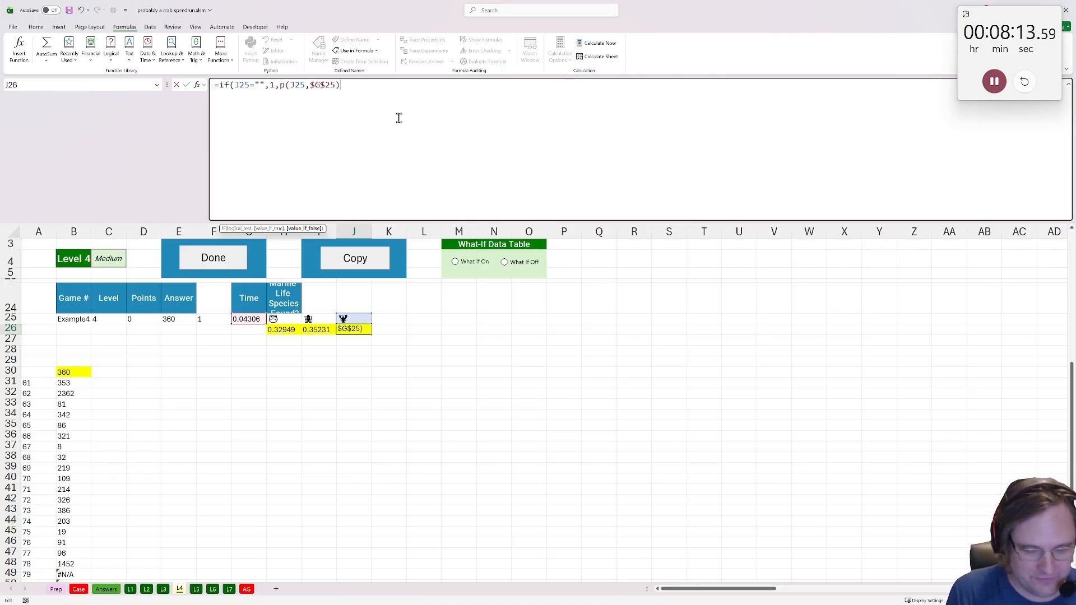
type(")")
key("ctrl+Return")
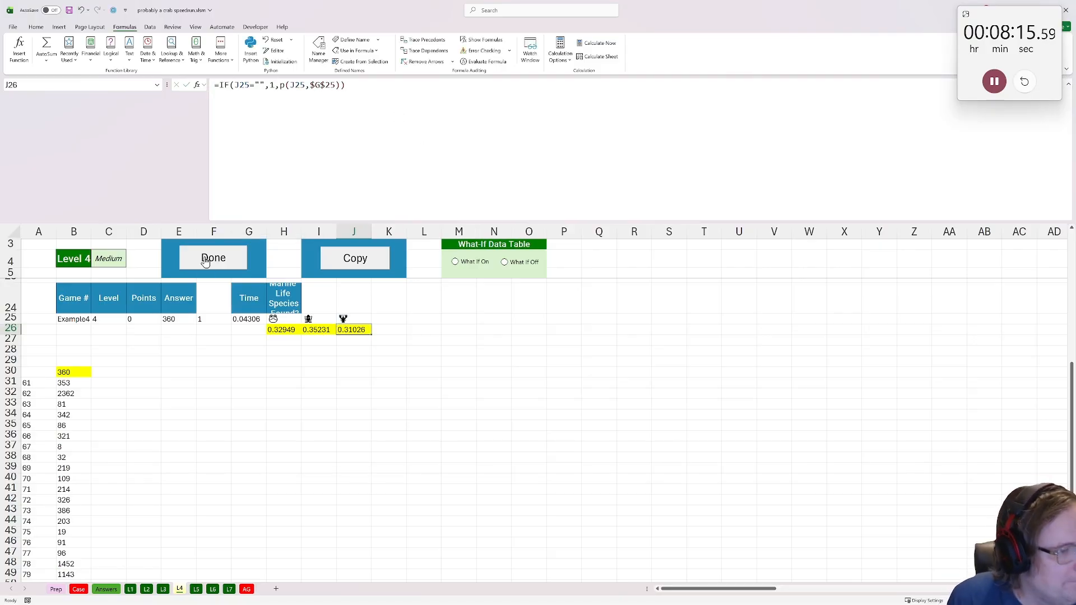
Submit the Level 4 answers and check their marks on the Case sheet
left_click(214, 257)
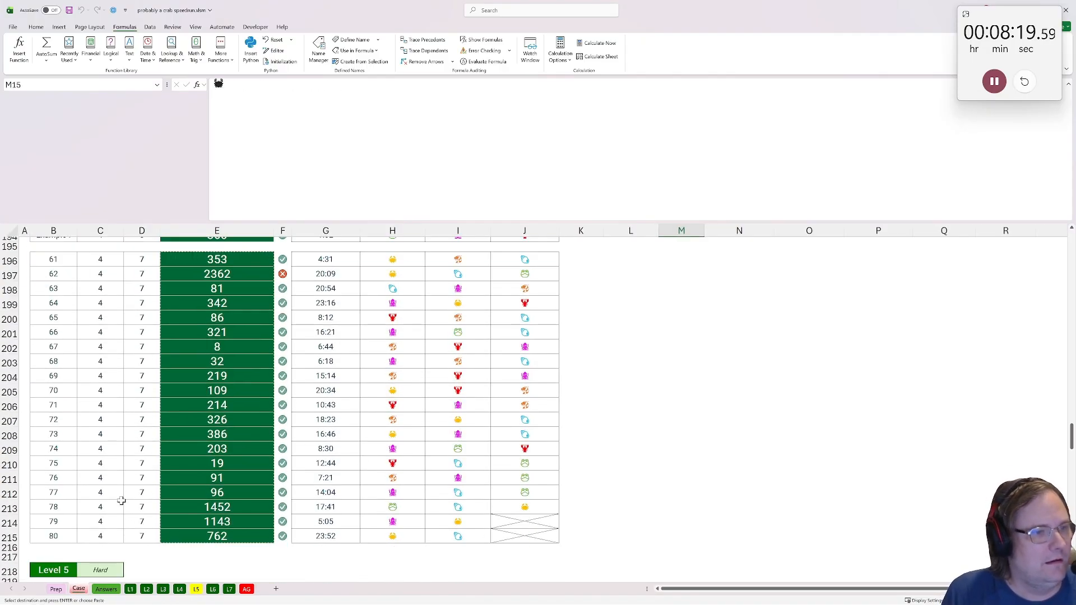
scroll(126, 496, "up", 1)
left_click(196, 589)
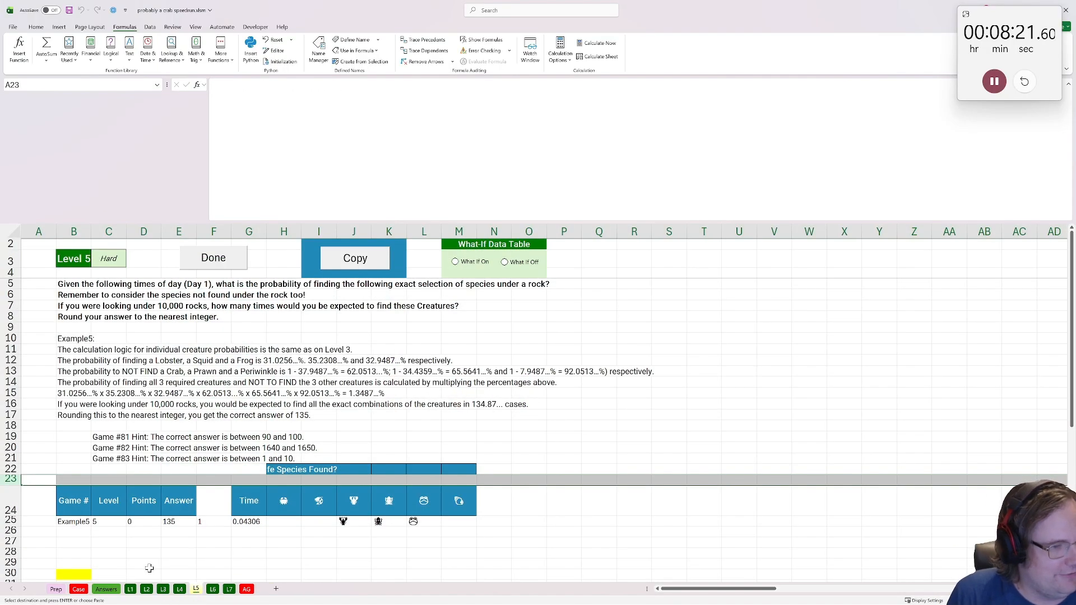
Return to L4 and add an inner rounding to 5 decimals in B30: =ROUND(ROUND(10000*PRODUCT(H26:J26),5),0)
left_click(181, 589)
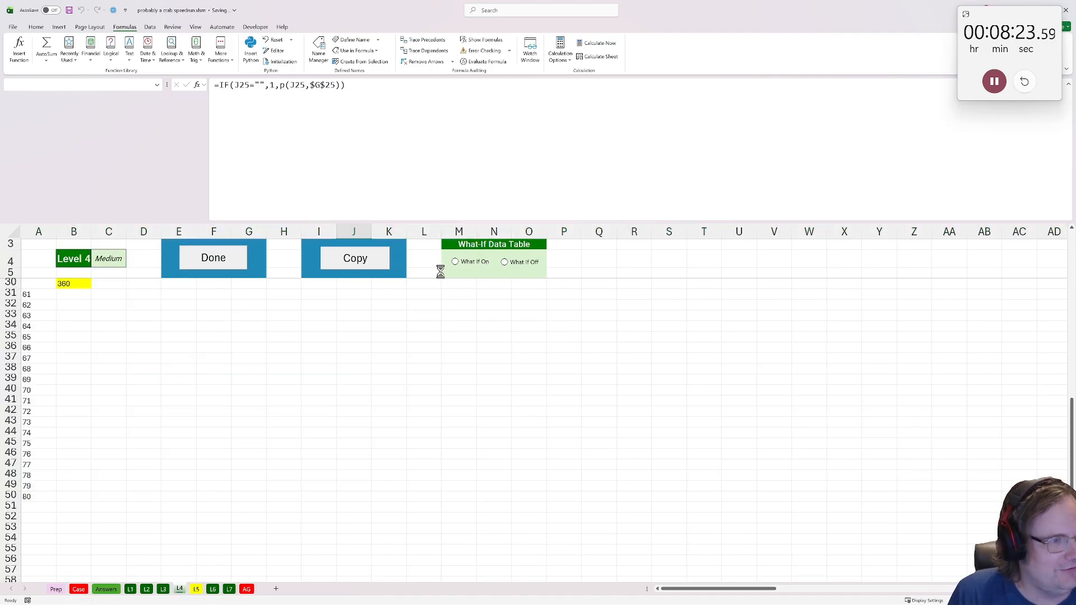
left_click(76, 370)
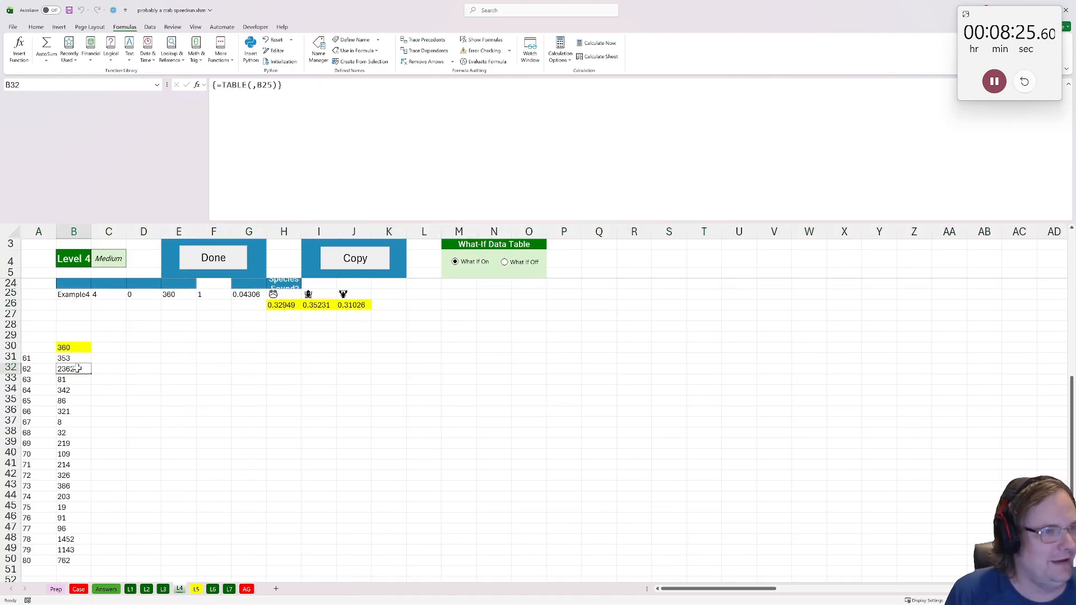
left_click(281, 308)
left_click(238, 304)
left_click(74, 351)
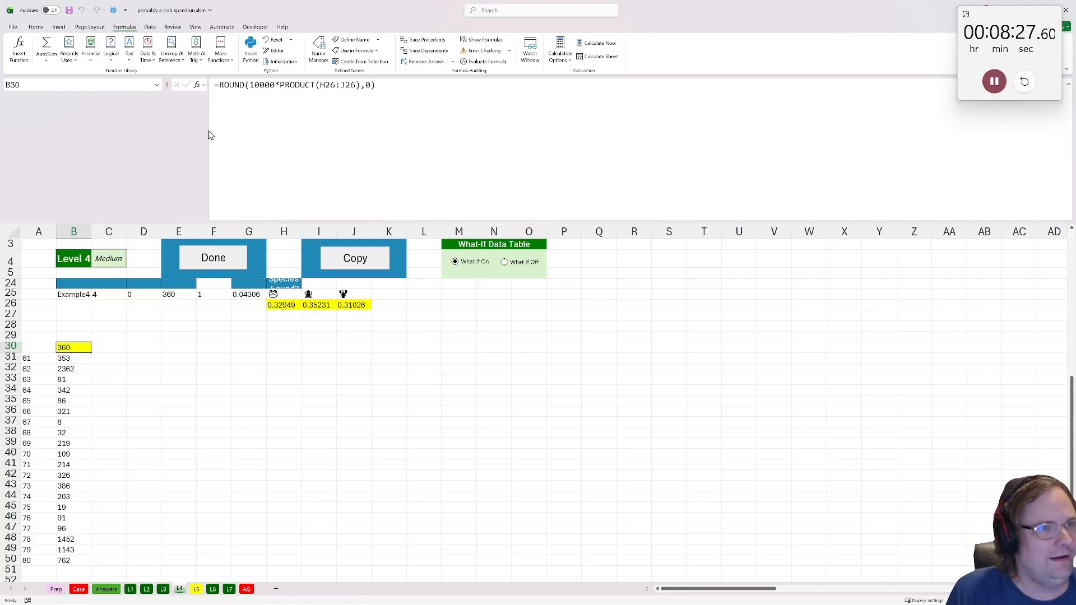
left_click(252, 86)
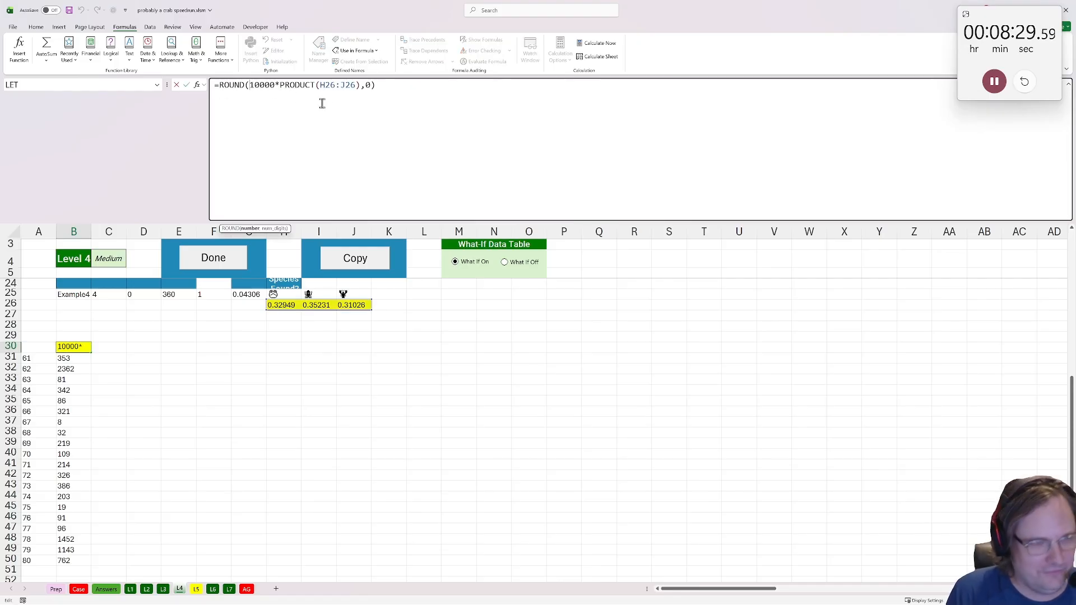
type("round(")
left_click(395, 85)
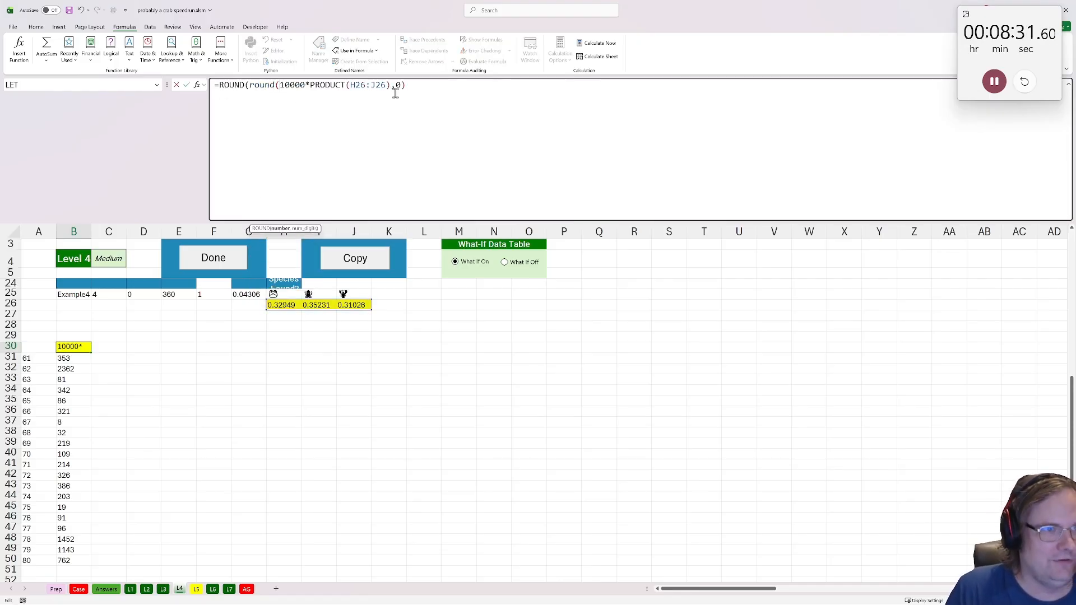
type(",5")
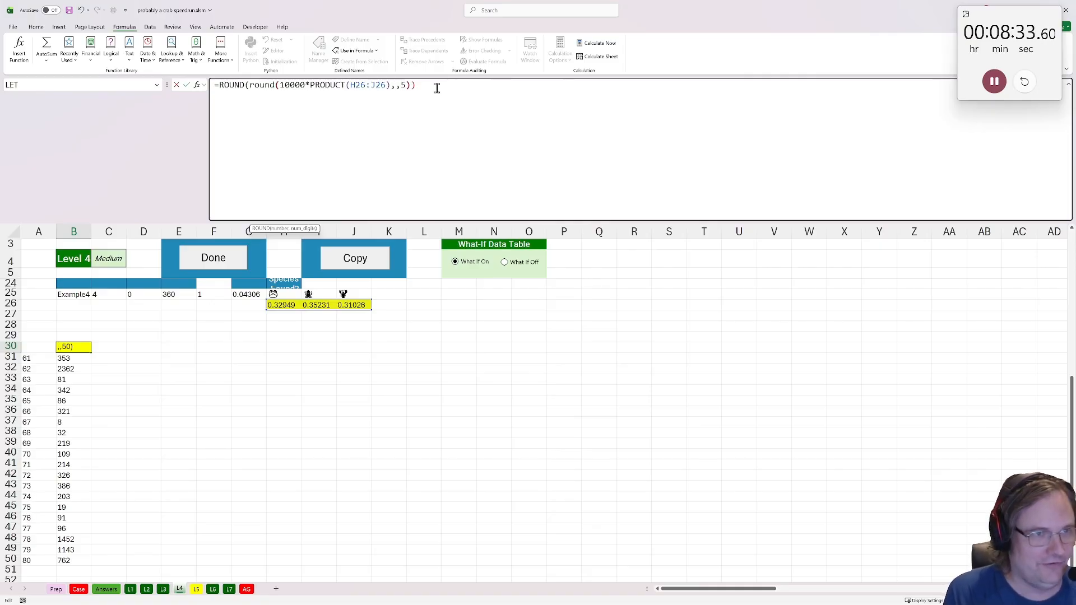
key("BackSpace")
type(", 0")
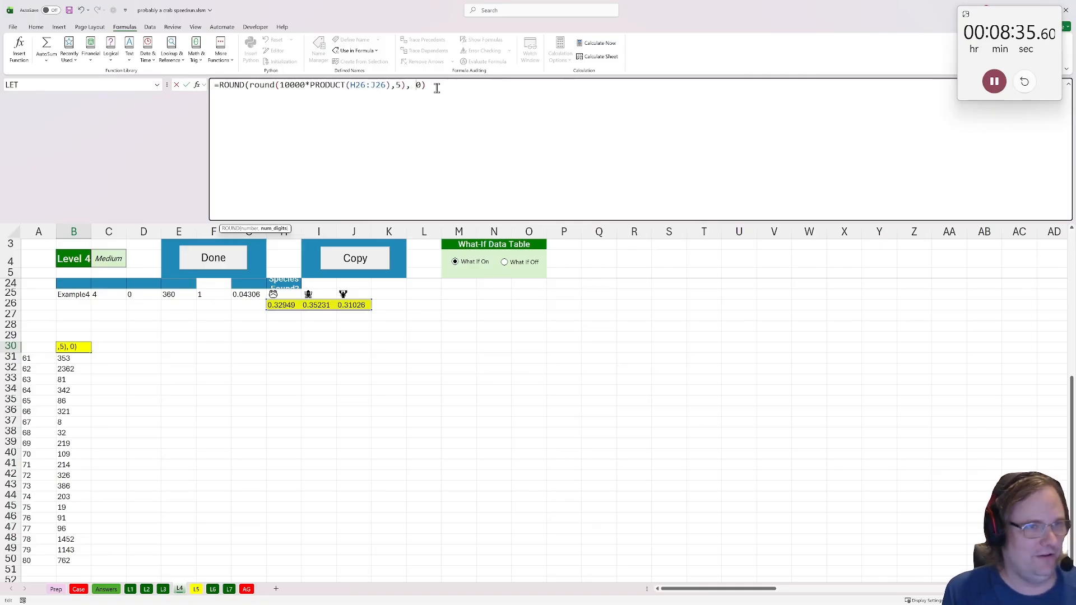
key("Return")
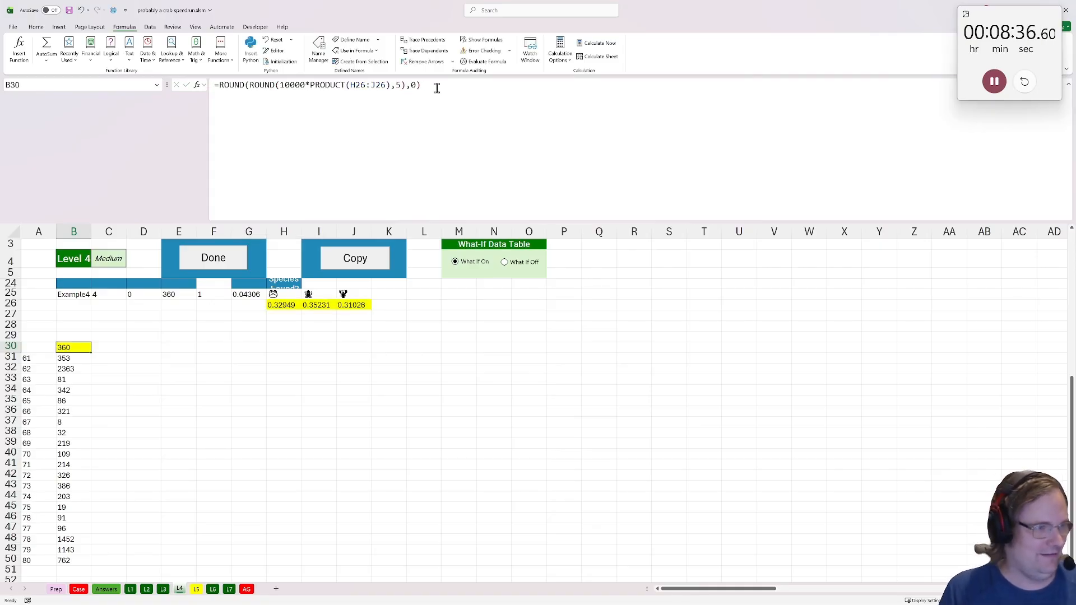
Resubmit the Level 4 answers and recheck the marks of games 61 to 80 on the Case sheet
left_click(220, 263)
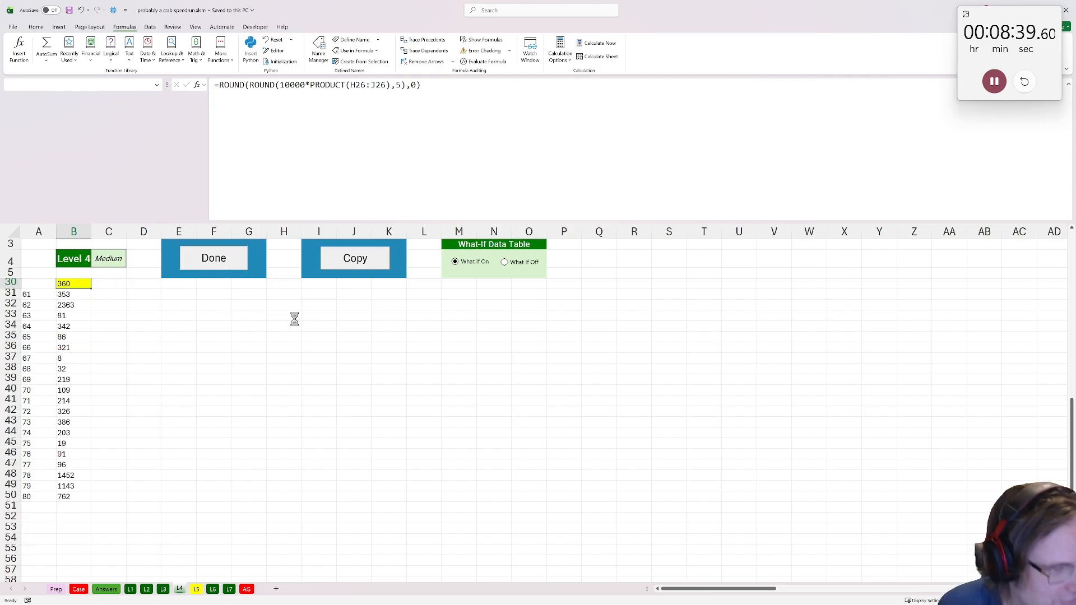
left_click(78, 590)
scroll(157, 457, "up", 1)
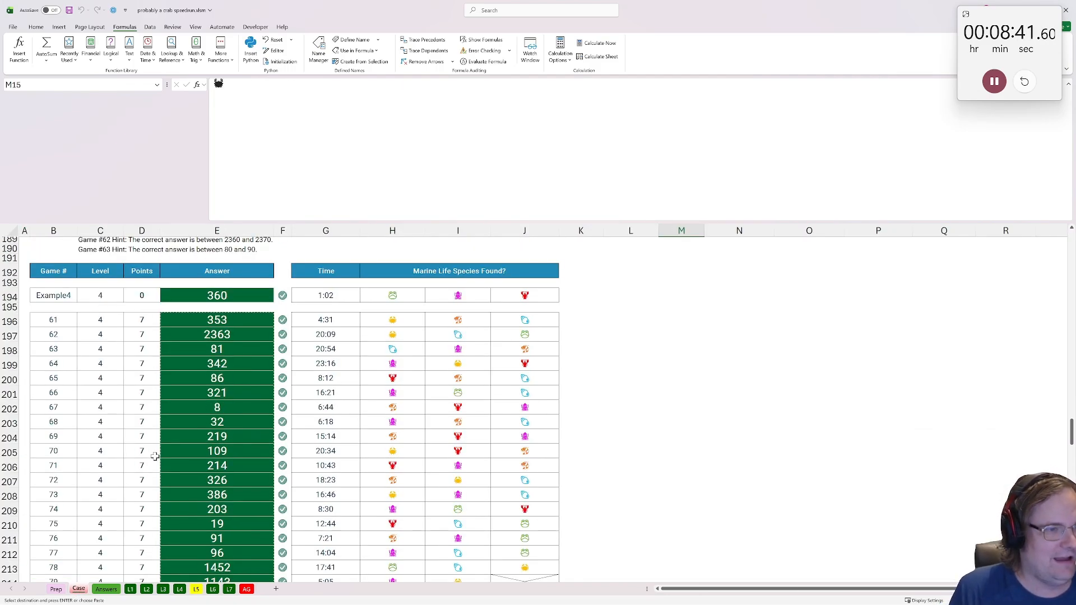
scroll(155, 456, "down", 2)
scroll(151, 458, "up", 3)
Read the Level 5 task and its species grid on the Case sheet, and open the L5 sheet
scroll(150, 457, "down", 8)
scroll(150, 458, "down", 4)
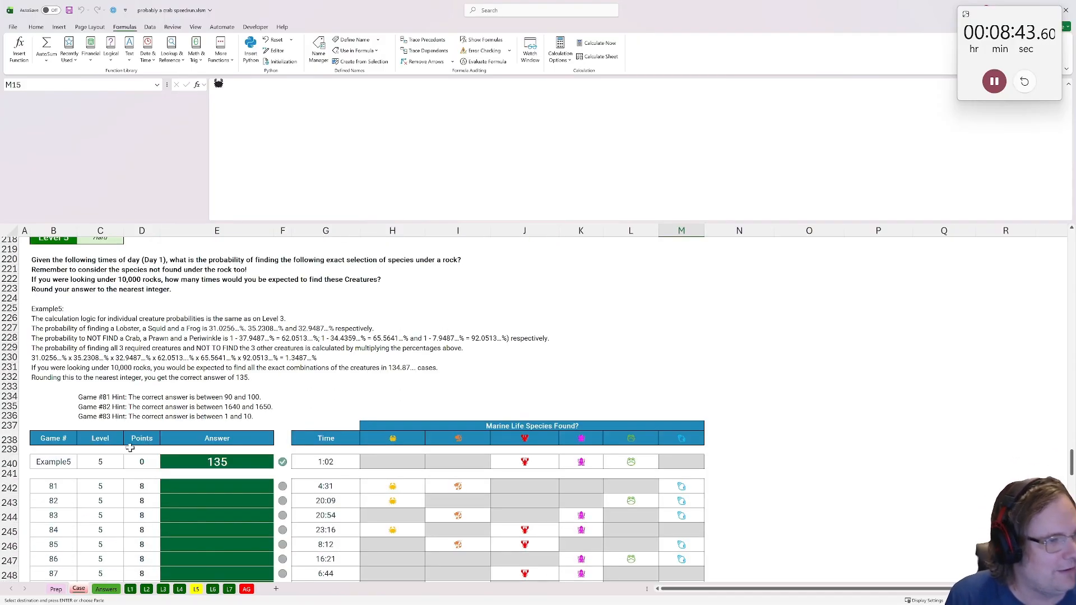
scroll(151, 458, "up", 1)
scroll(151, 457, "down", 8)
left_click(196, 589)
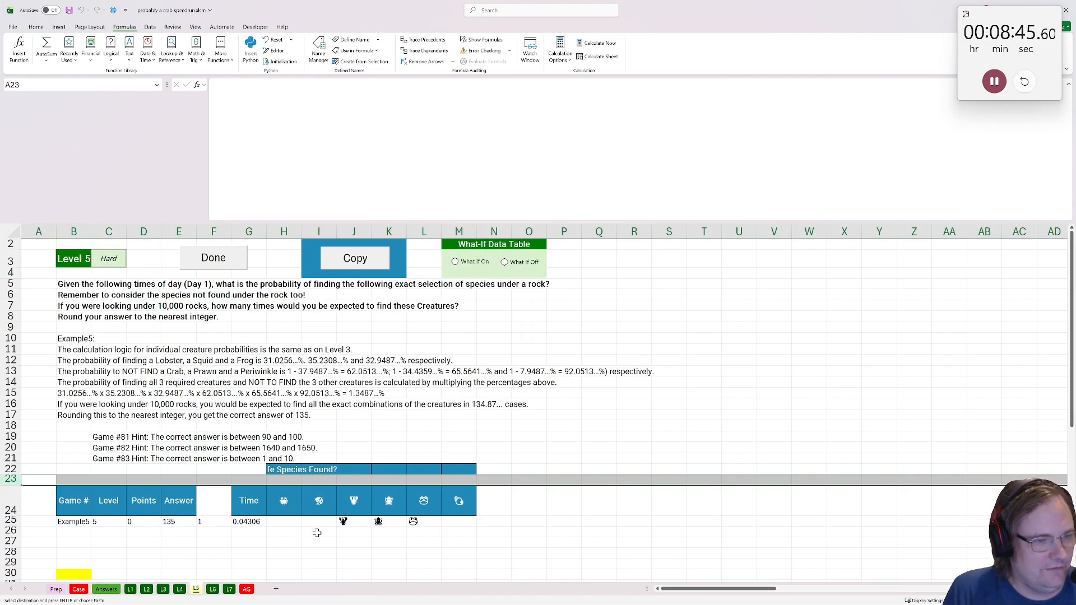
Enter =p(H24,$G$25) in L5!H26 to get the first header species' probability at the fixed time
scroll(317, 533, "down", 1)
left_click(284, 503)
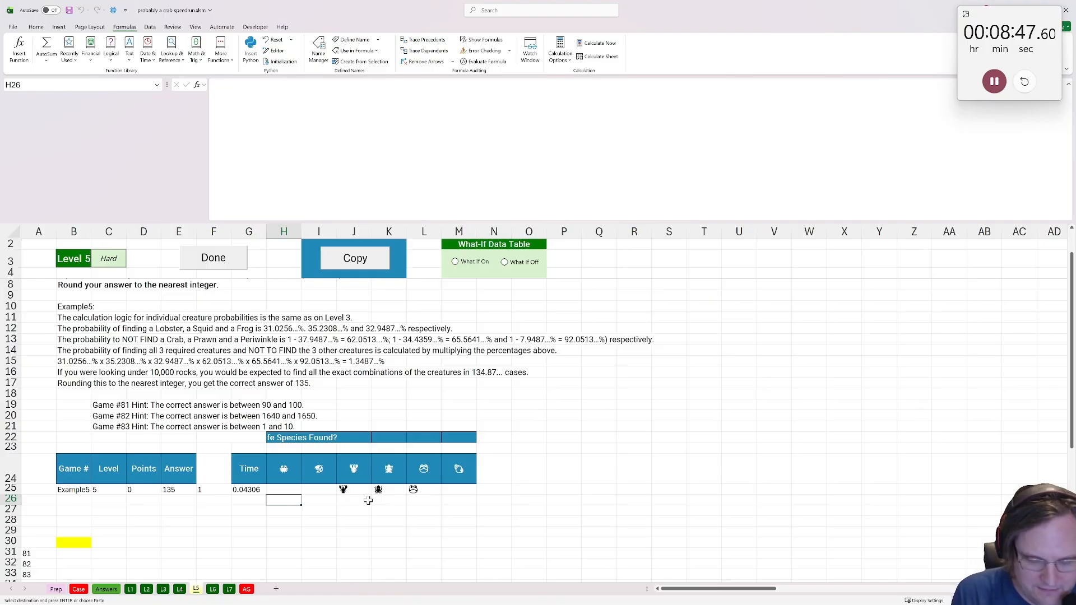
type("=i")
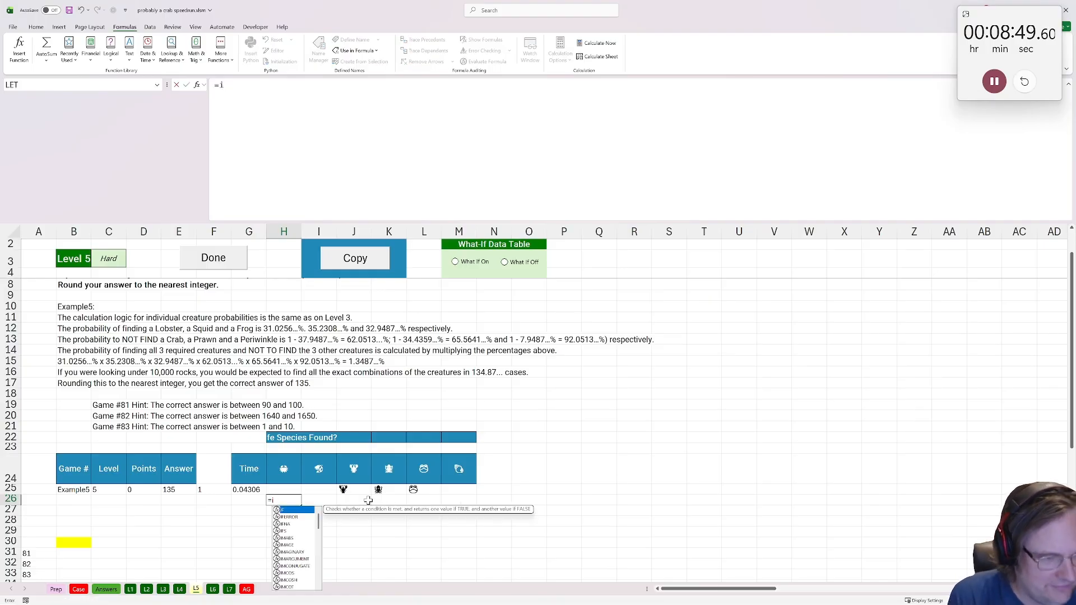
key("BackSpace")
type("p(")
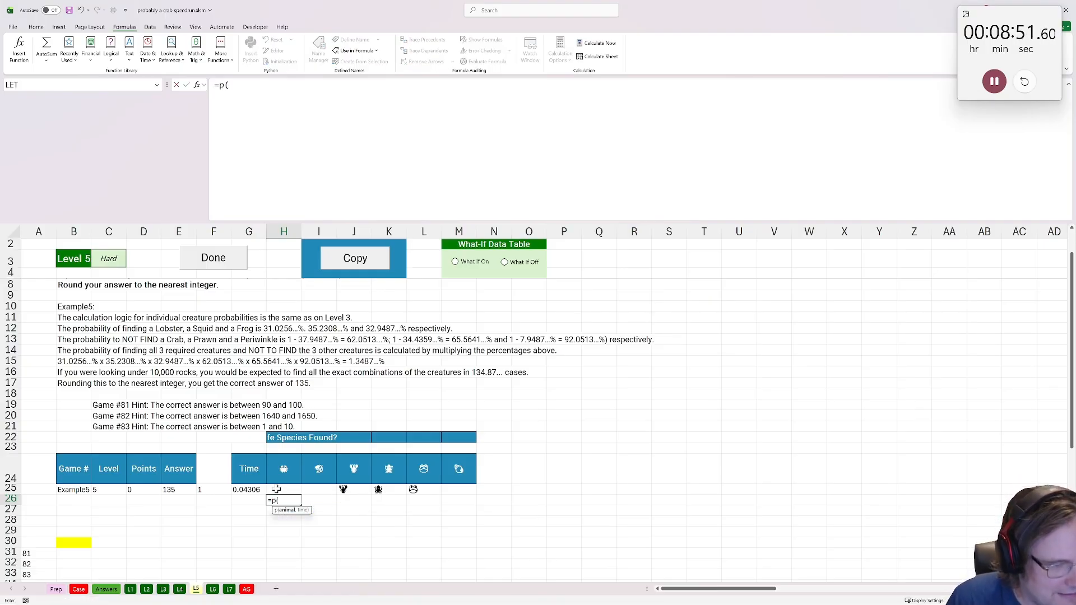
left_click(284, 474)
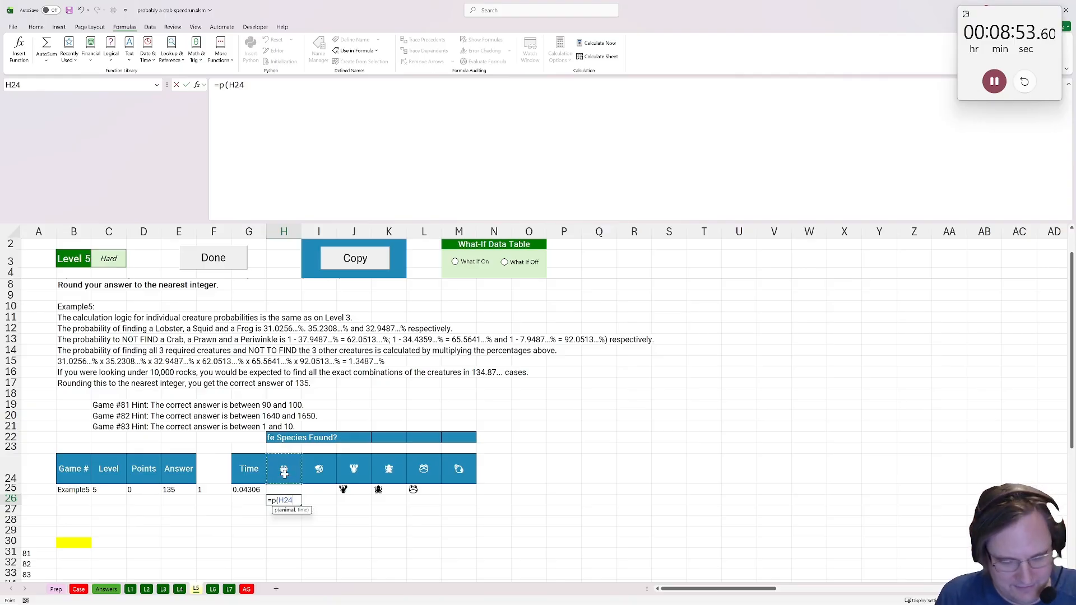
type(",")
left_click(246, 490)
key("F4")
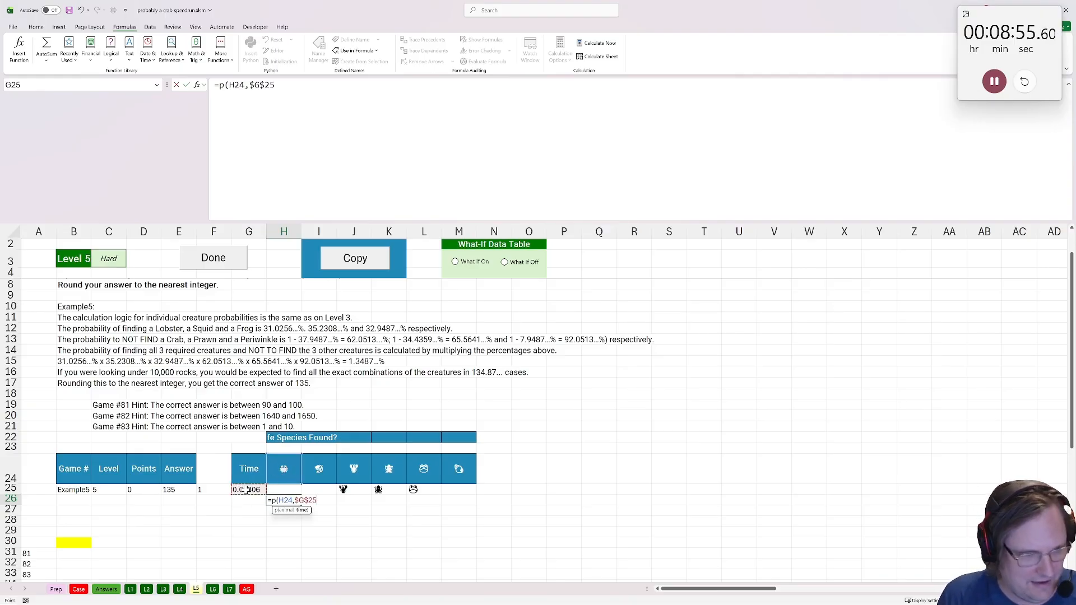
key("ctrl+Return")
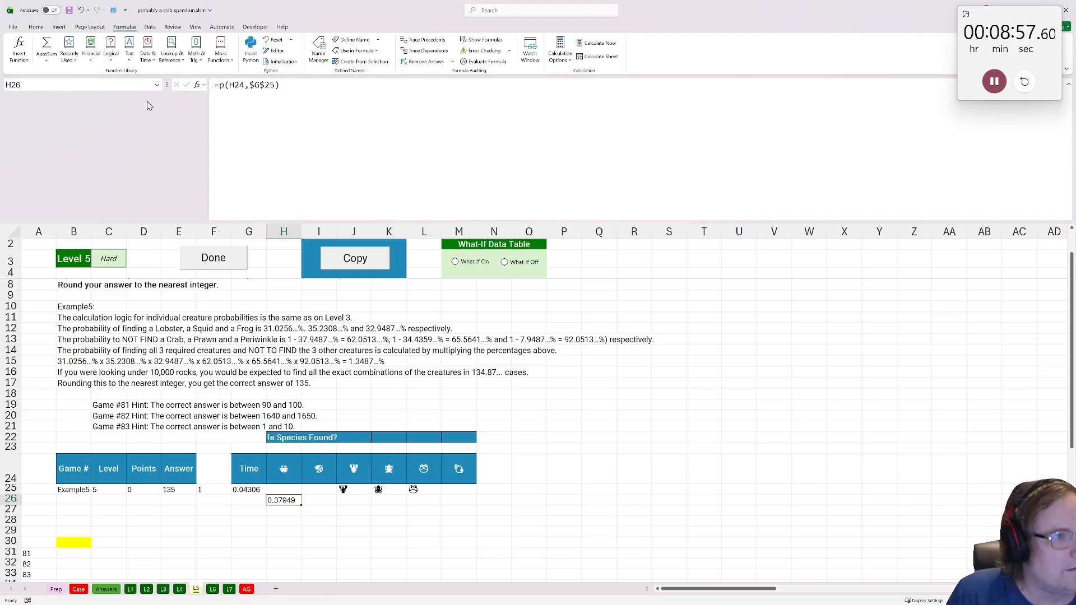
Extend L5!H26 to use the complement when the species cell is blank: =IF(H25="",1-p(H24,$G$25),p(H24,$G$25))
left_click(220, 85)
type("if(")
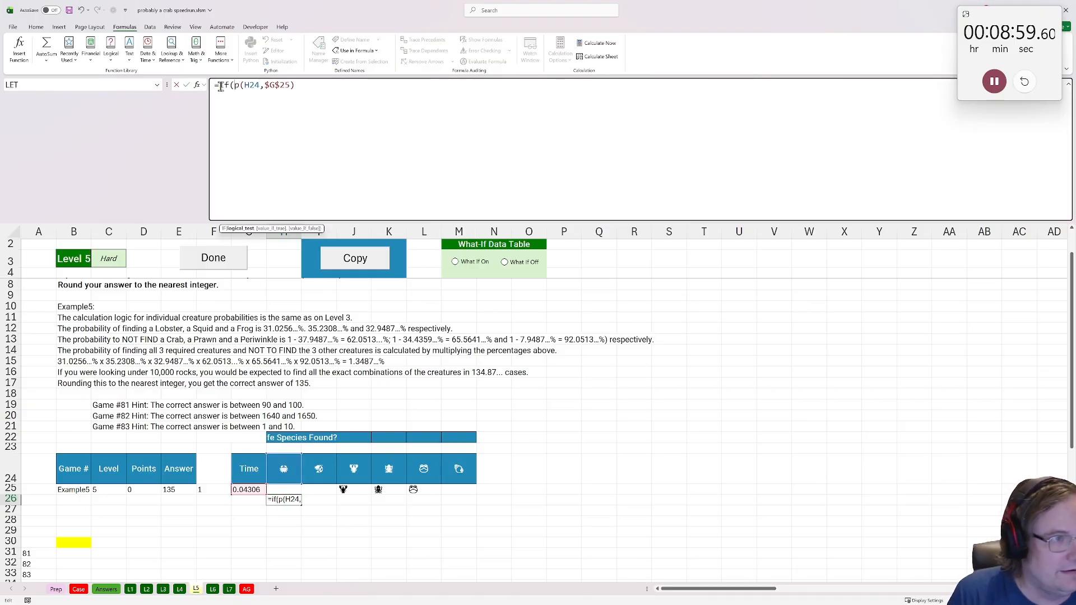
left_click(282, 490)
type("=\"\",1")
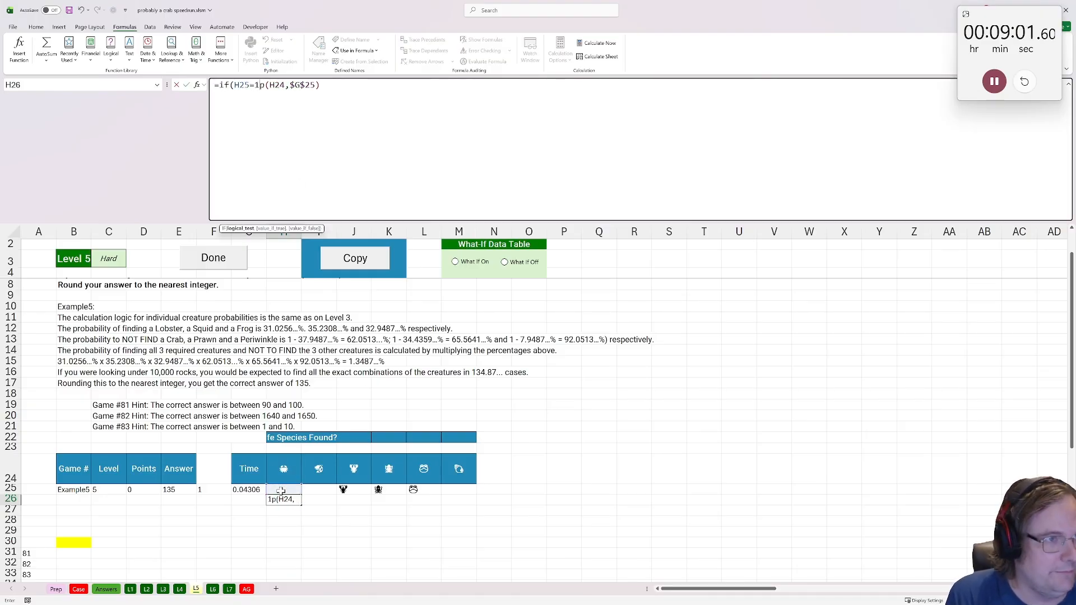
type("-")
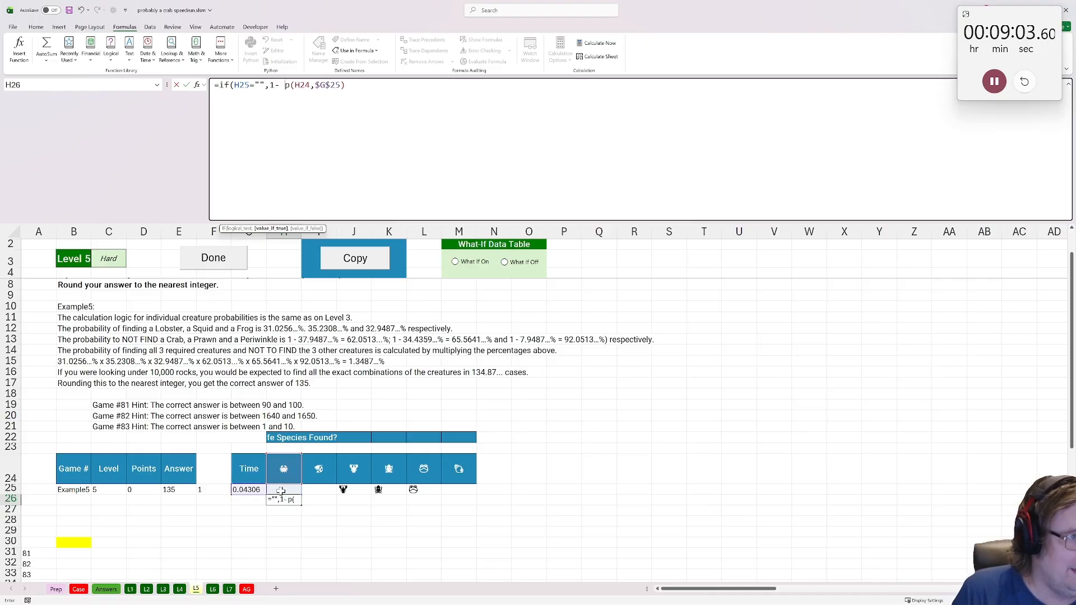
left_click_drag(363, 182, 279, 183)
key("ctrl+c")
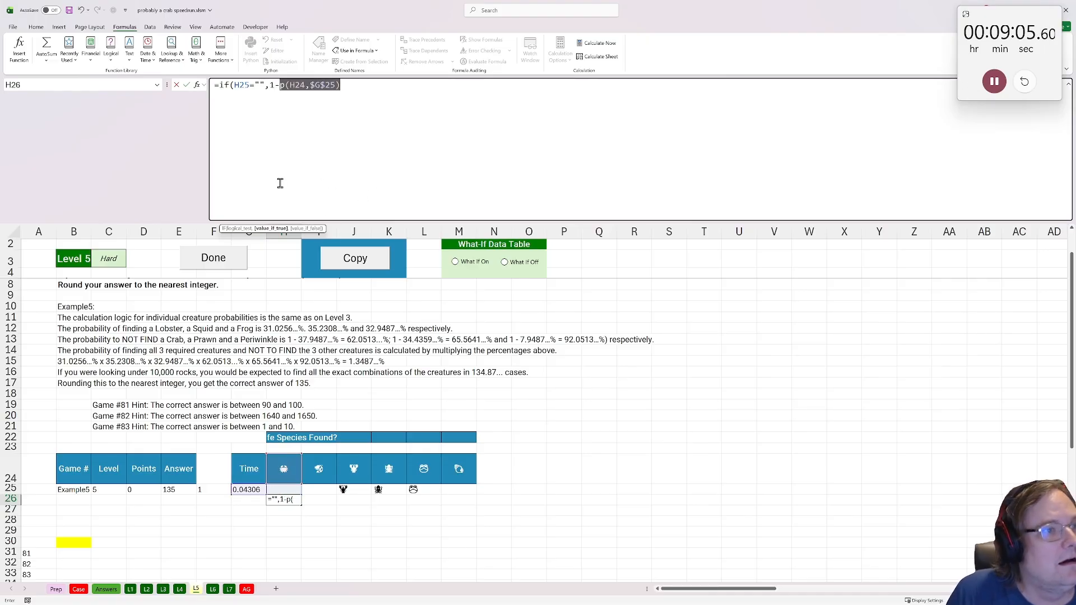
left_click(382, 134)
type(",")
key("ctrl+v")
type(")")
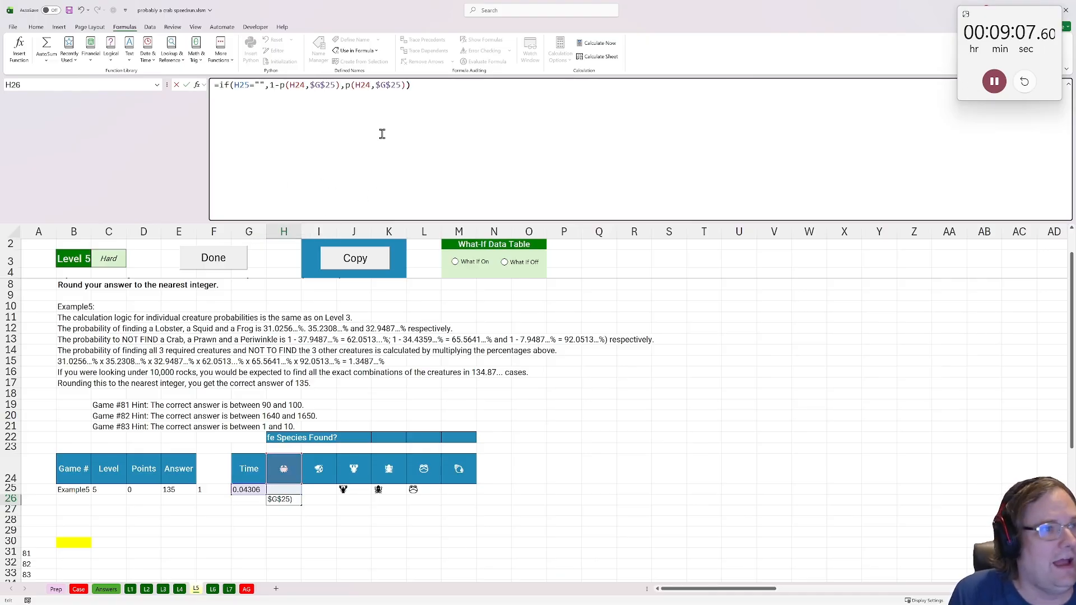
key("ctrl+Return")
Copy the H26 probability formula across to M26 for all six species on L5
key("ctrl+c")
left_click(463, 501, "shift")
key("ctrl+v")
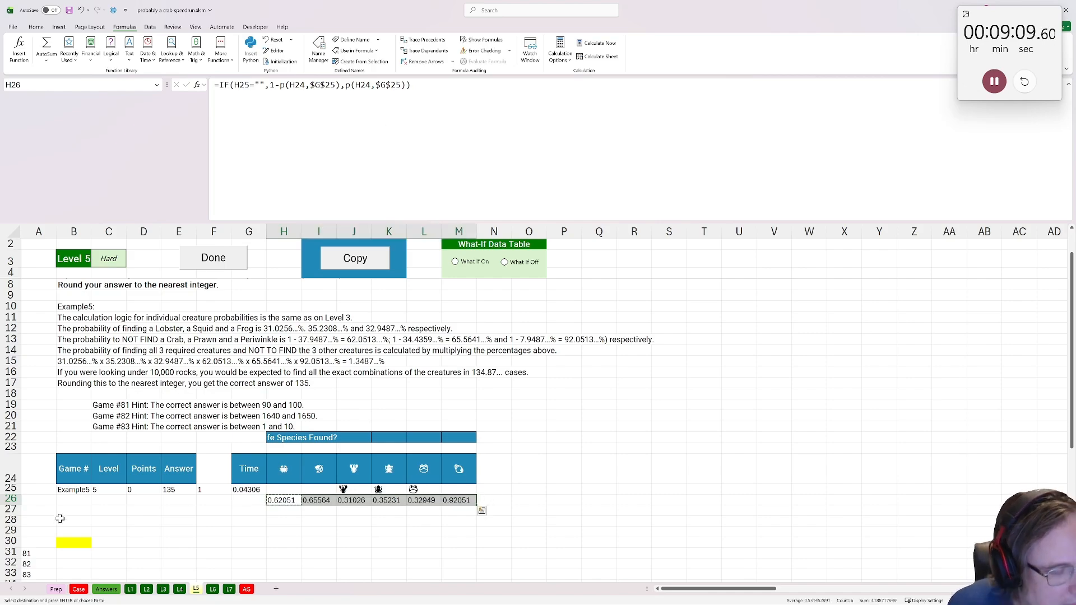
left_click(80, 543)
type("==round(1000")
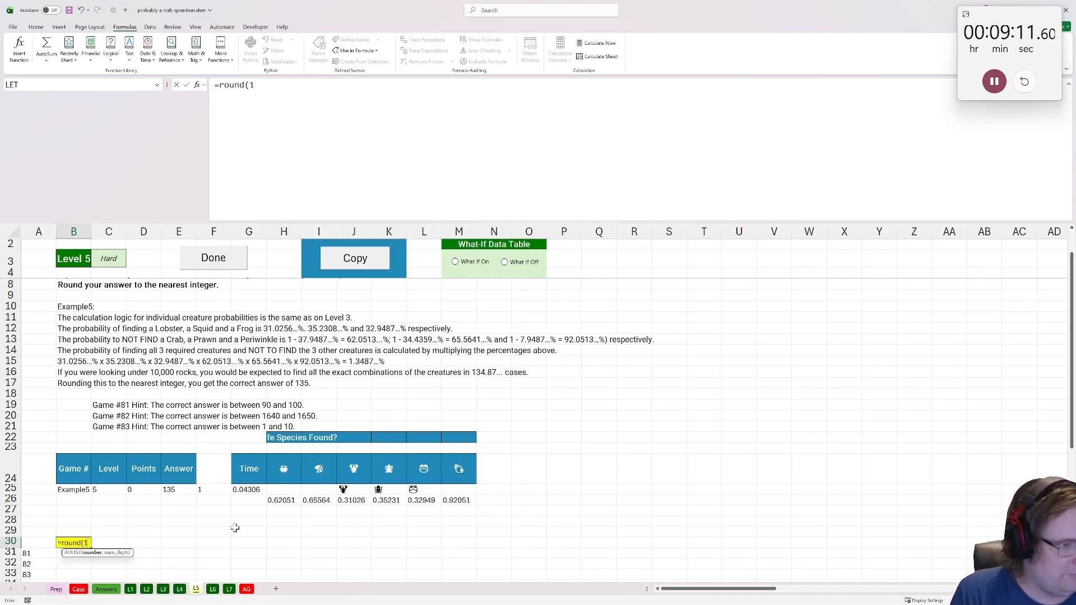
type("0*")
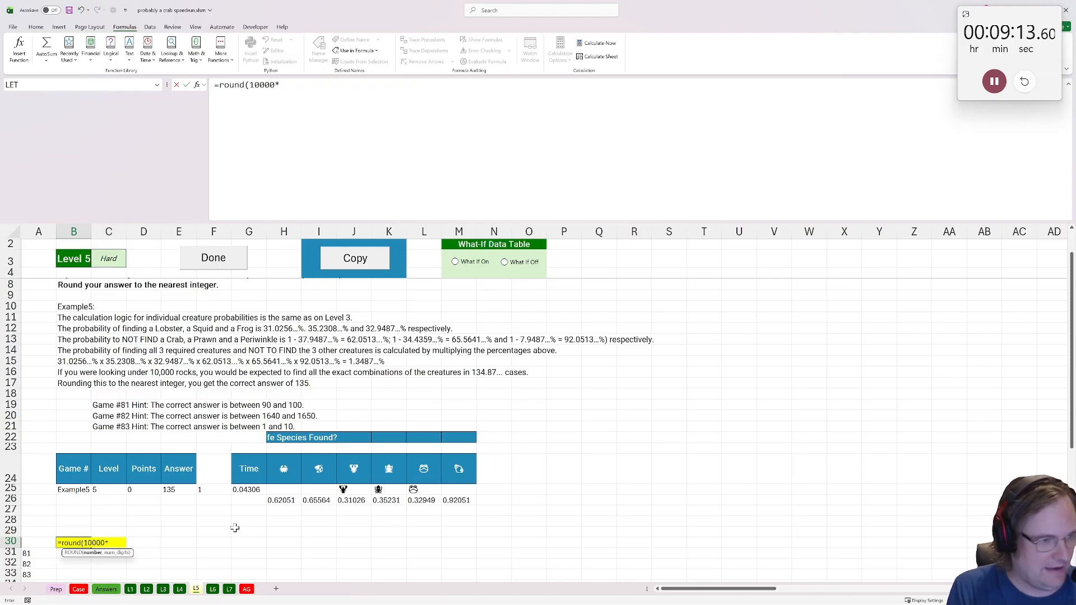
type("prod")
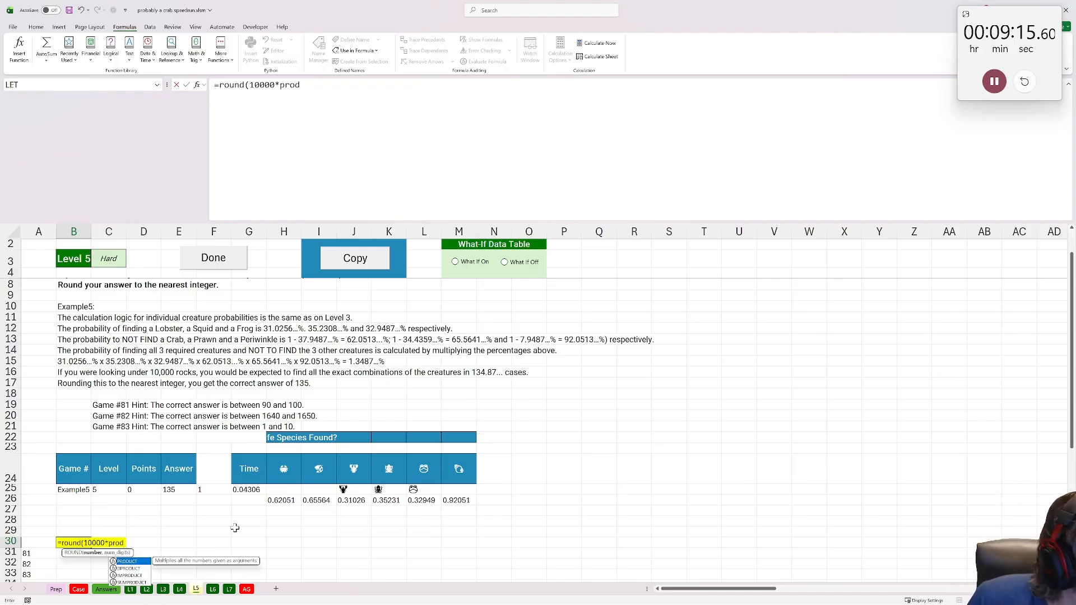
key("Escape")
key("Escape")
Reuse the L4 answer formula in L5!B30 with the product range H26:M26: =ROUND(ROUND(10000*PRODUCT(H26:M26),5),0)
left_click(180, 590)
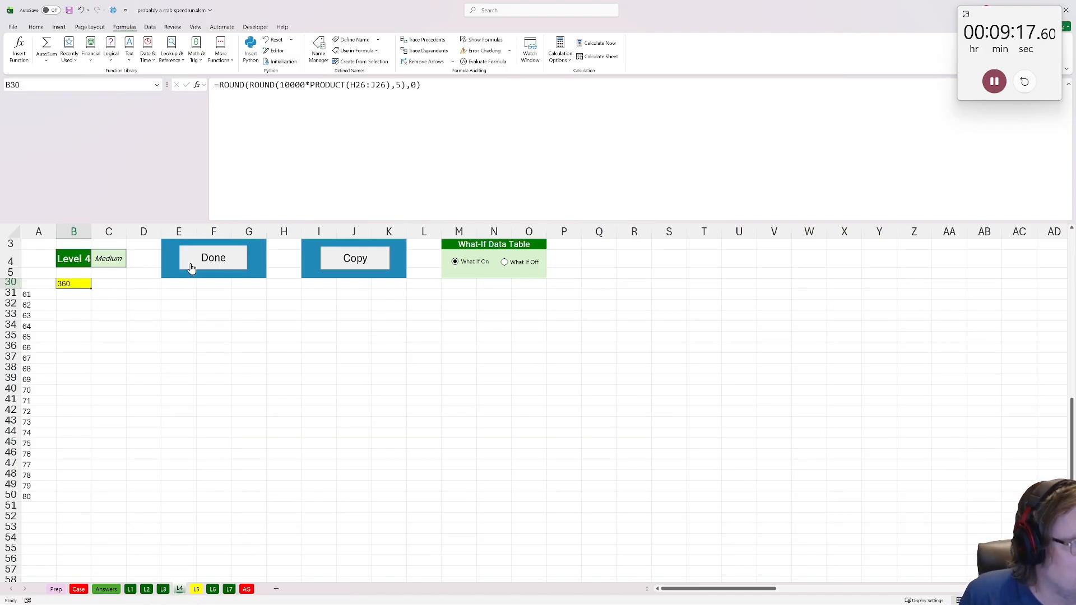
left_click(196, 589)
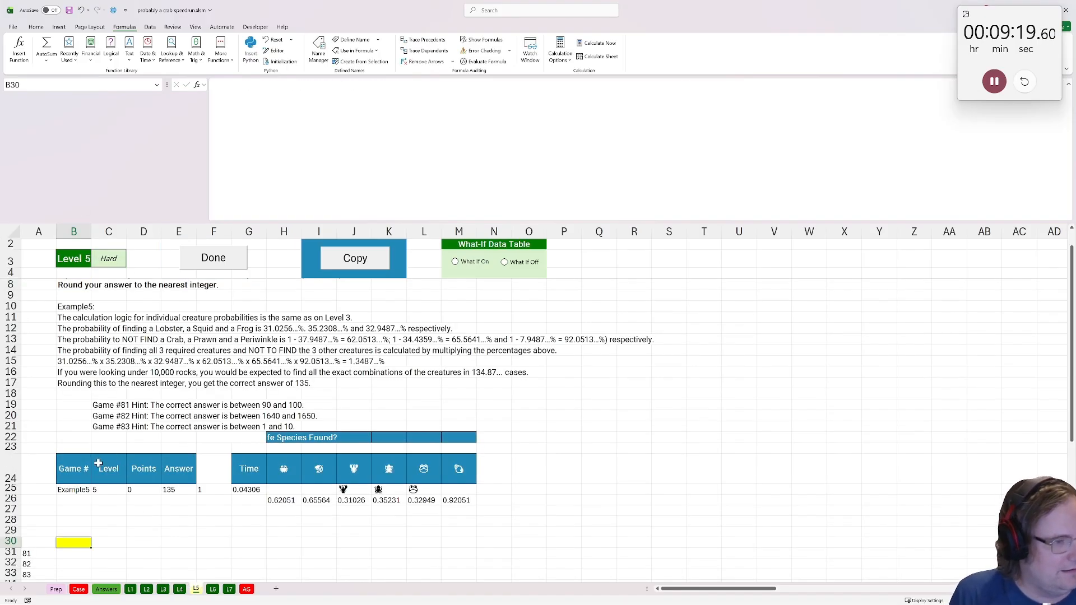
left_click(371, 130)
key("ctrl+v")
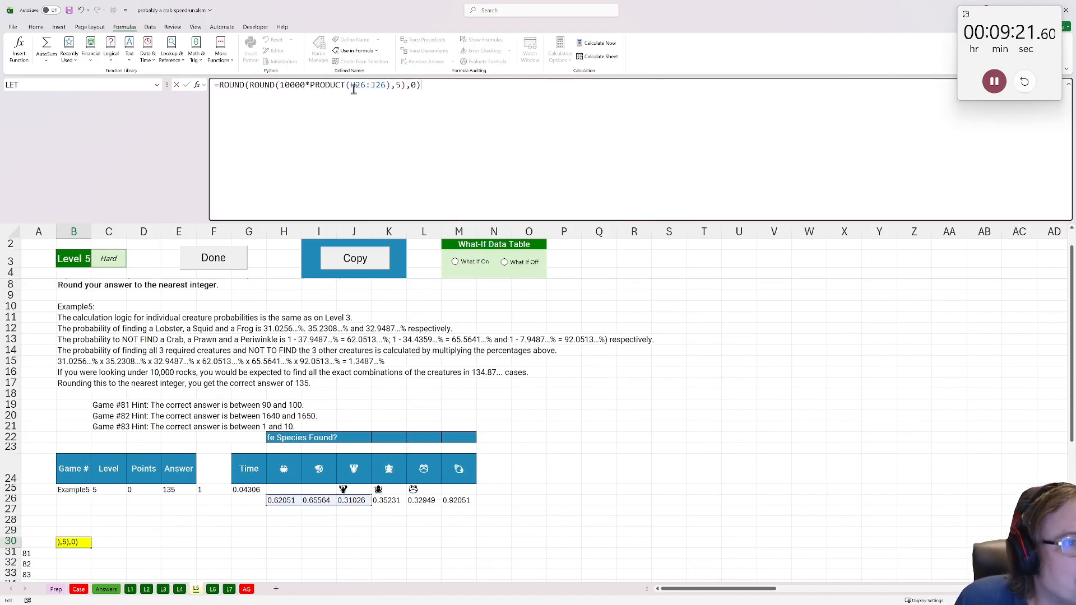
left_click_drag(353, 89, 385, 93)
left_click_drag(459, 500, 283, 500)
key("Return")
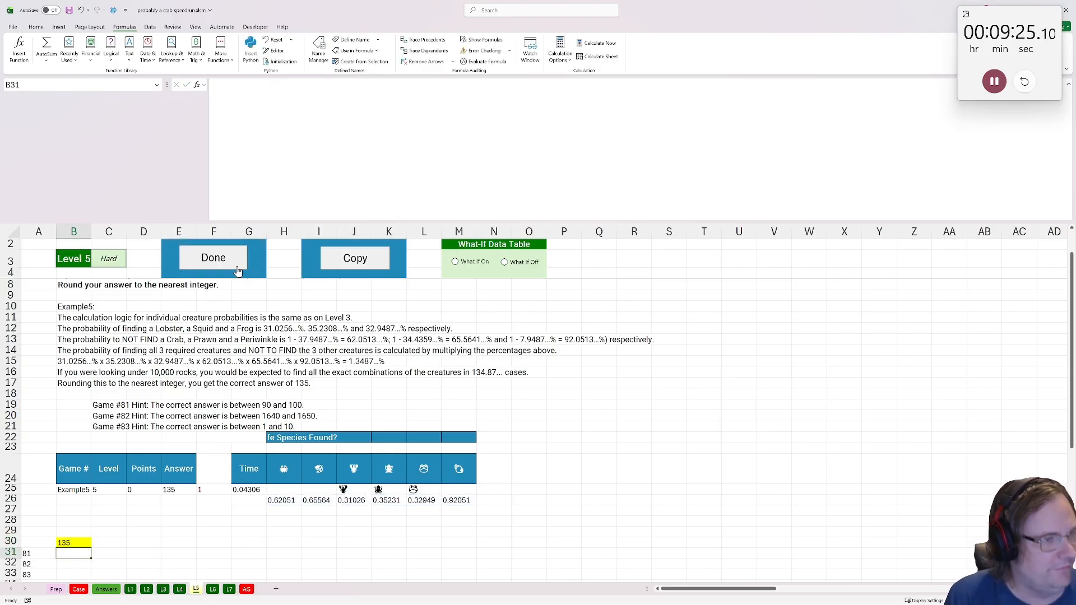
Submit the Level 5 answers, and check their marks and the Level 6 task on the Case sheet
left_click(206, 264)
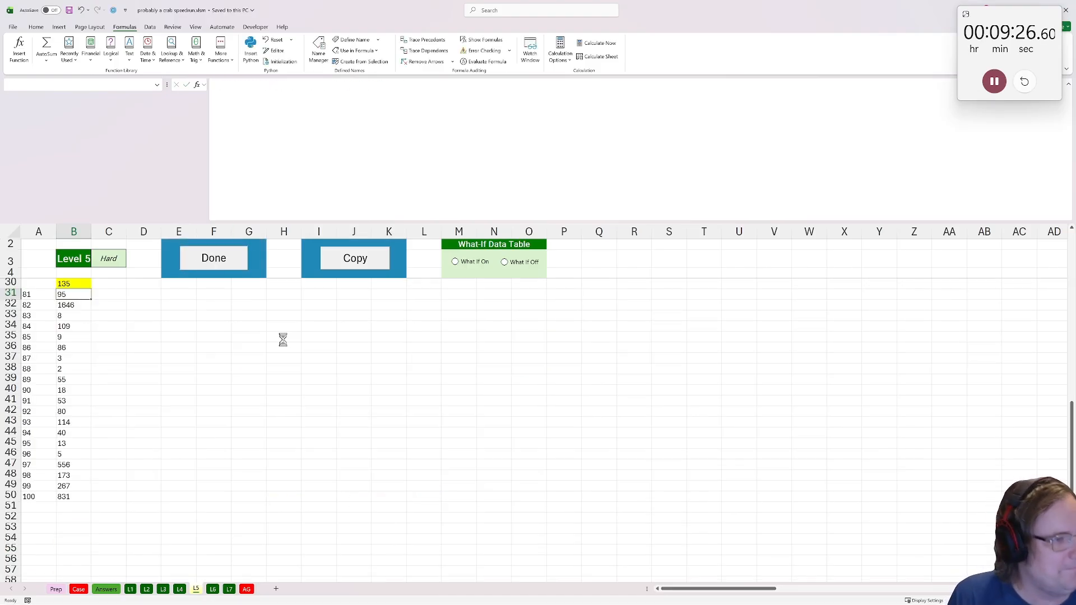
left_click(77, 591)
scroll(115, 497, "up", 1)
scroll(115, 497, "down", 8)
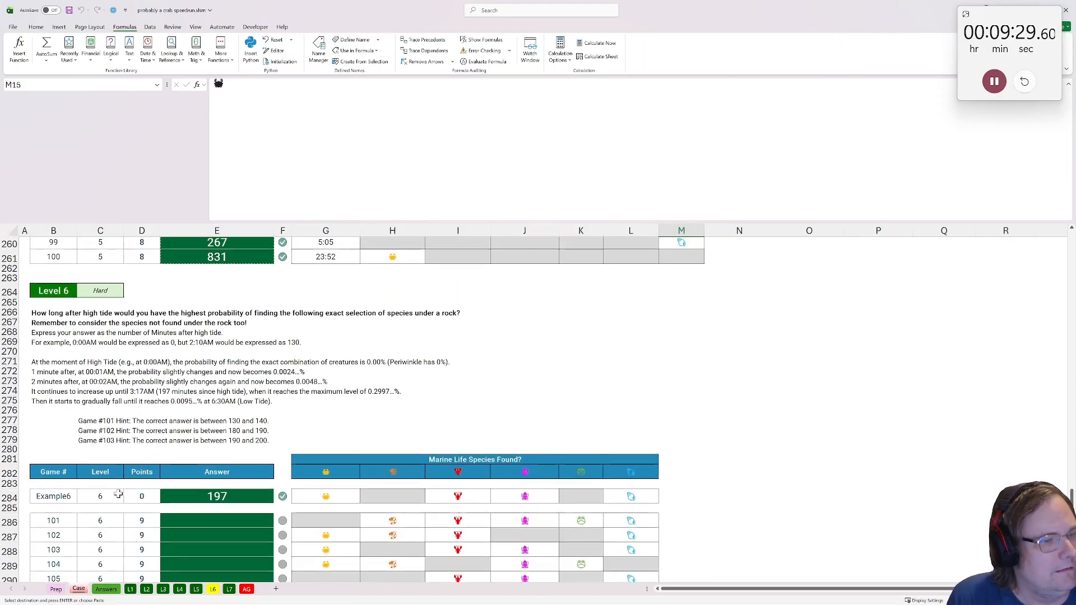
Copy the exact-species probability formulas from L5!H26:M26 into L6, starting at G26
left_click(213, 589)
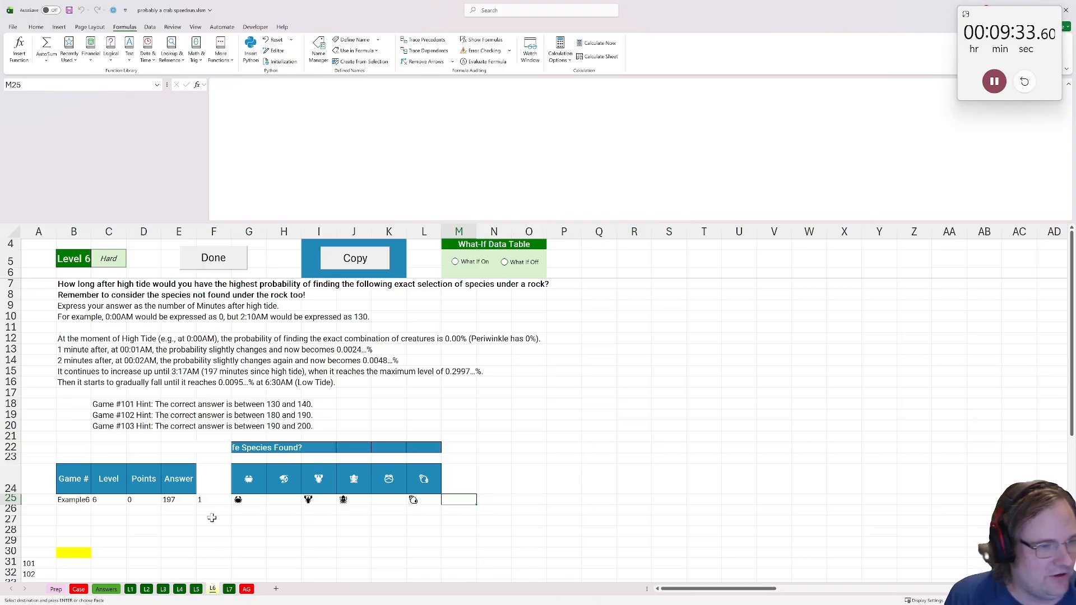
left_click(195, 593)
left_click(180, 591)
scroll(233, 540, "up", 6)
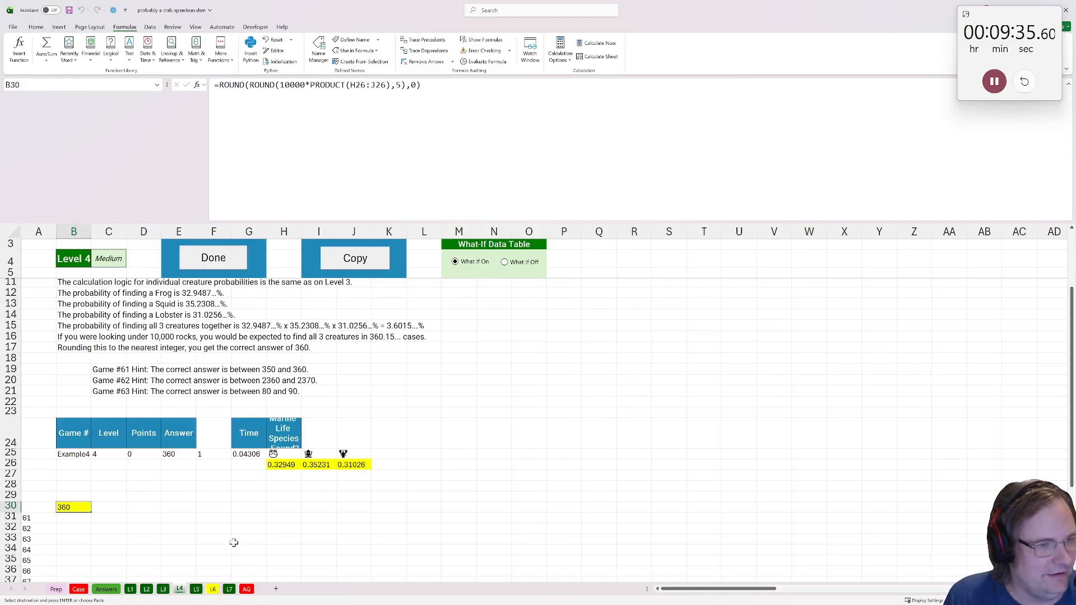
left_click(213, 589)
left_click(195, 589)
scroll(263, 494, "up", 5)
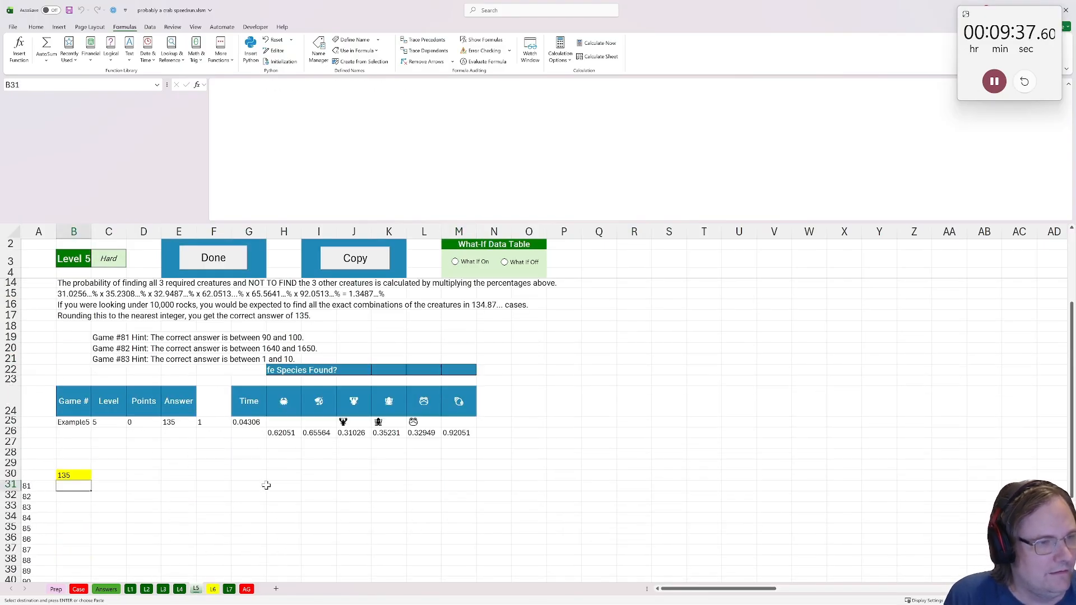
left_click_drag(282, 435, 459, 435)
key("ctrl+c")
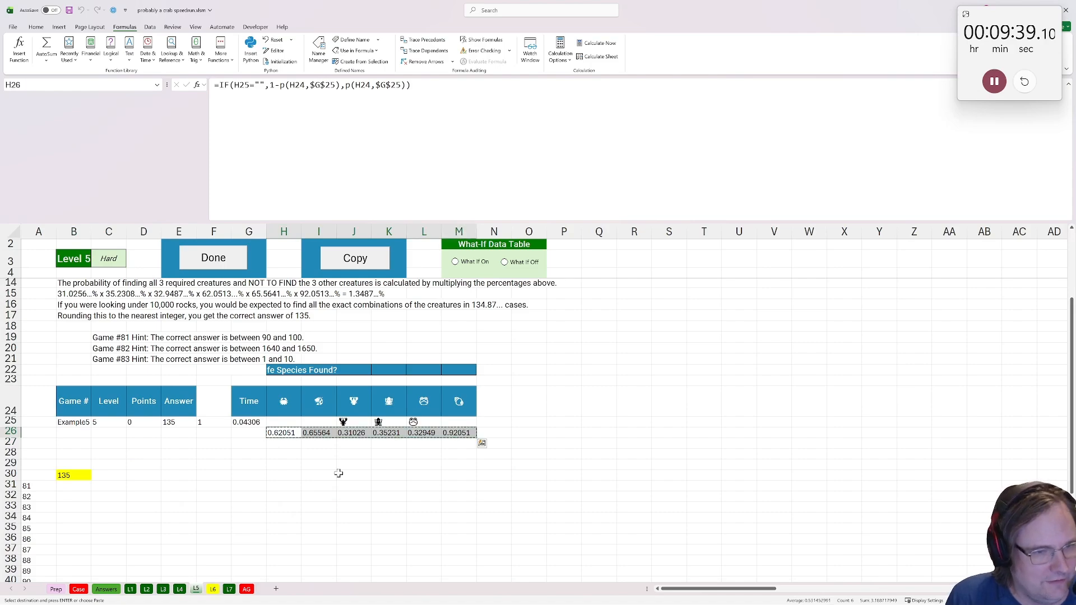
left_click(213, 589)
left_click(259, 511)
key("ctrl+v")
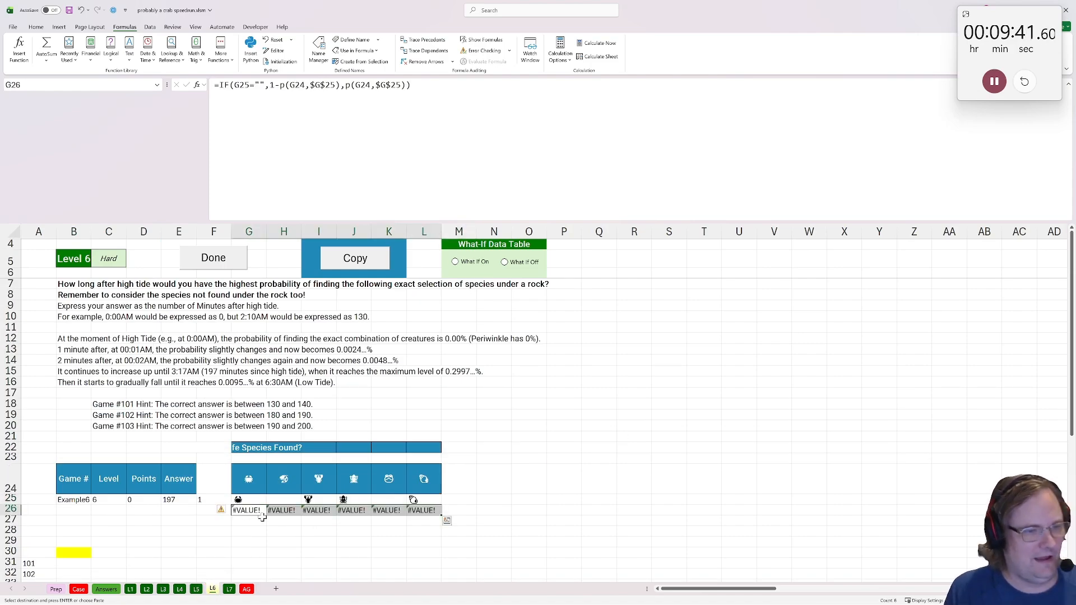
Inspect the cell references of the copied probability formula in L6!G26
double_click(251, 512)
key("Return")
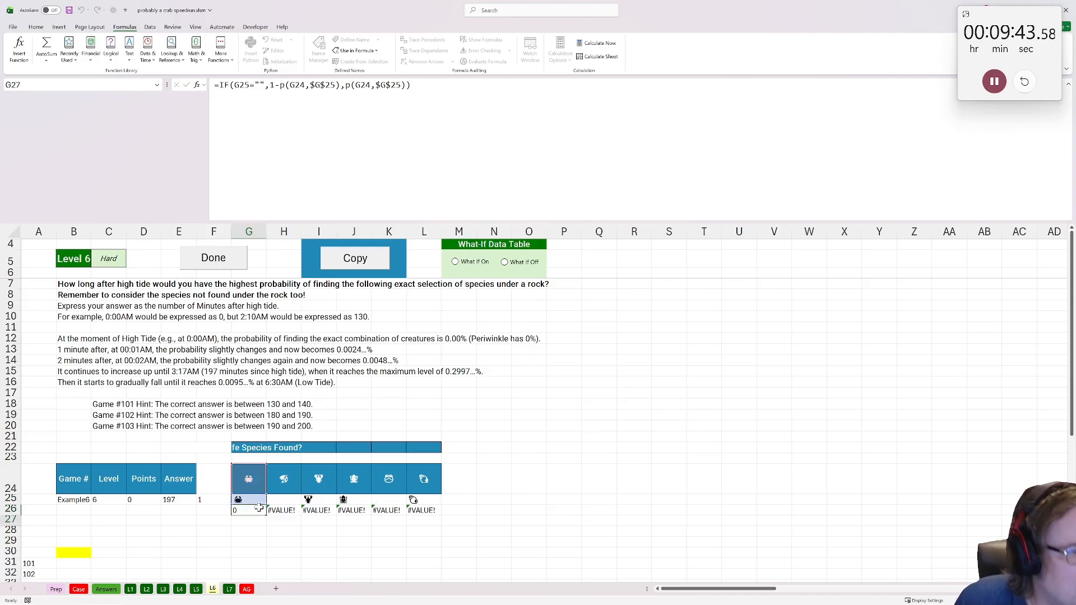
left_click(216, 512)
left_click(452, 512)
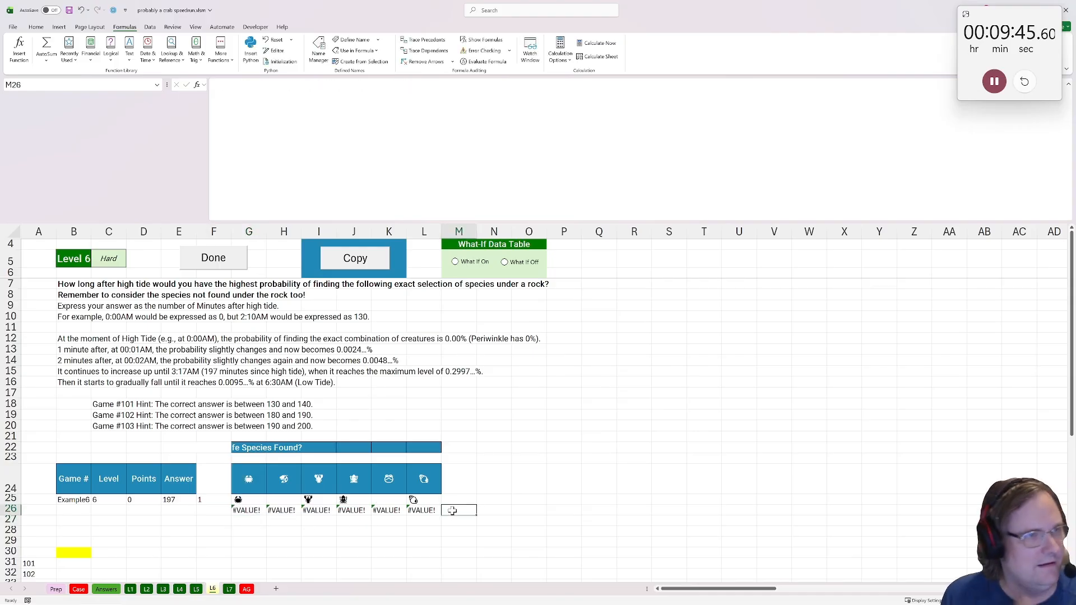
Add the header "Min After High Tide" in L6!M24 and fit column M's width to its contents
left_click(454, 483)
type("Min")
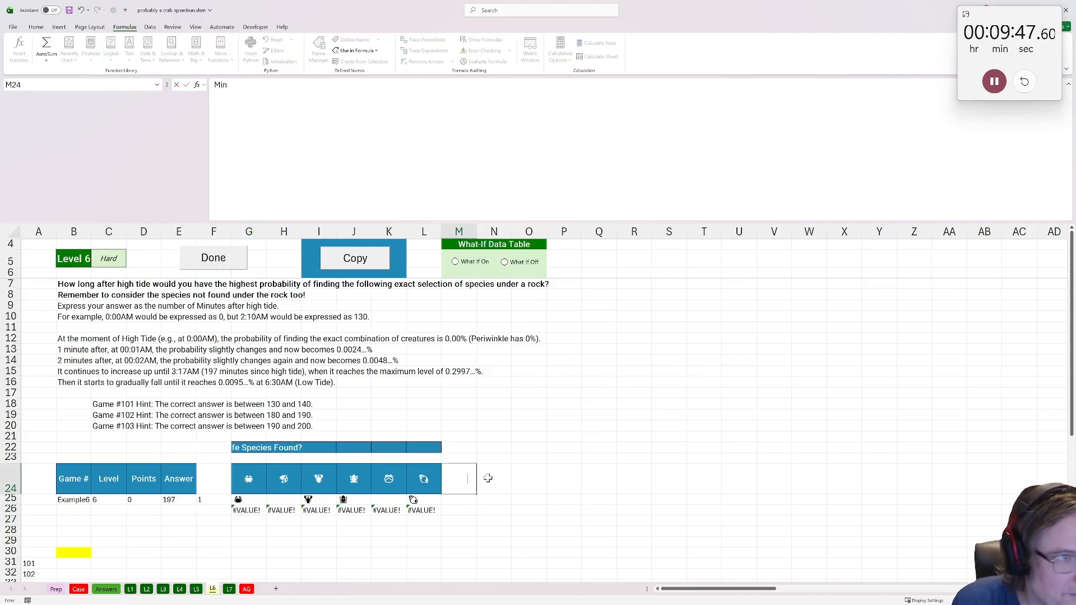
type(" After High T")
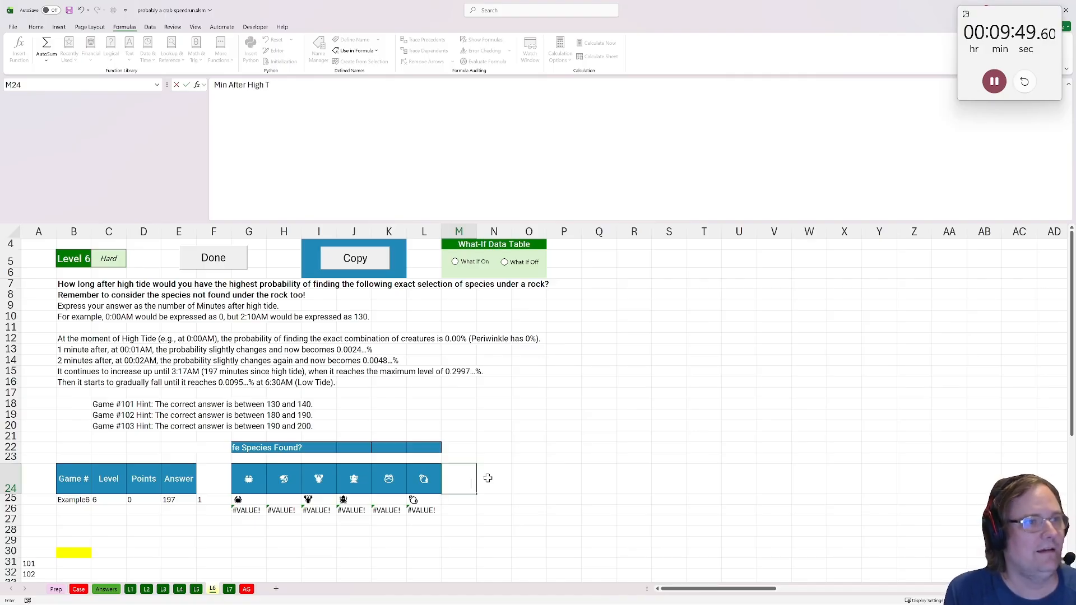
type("ide")
key("Tab")
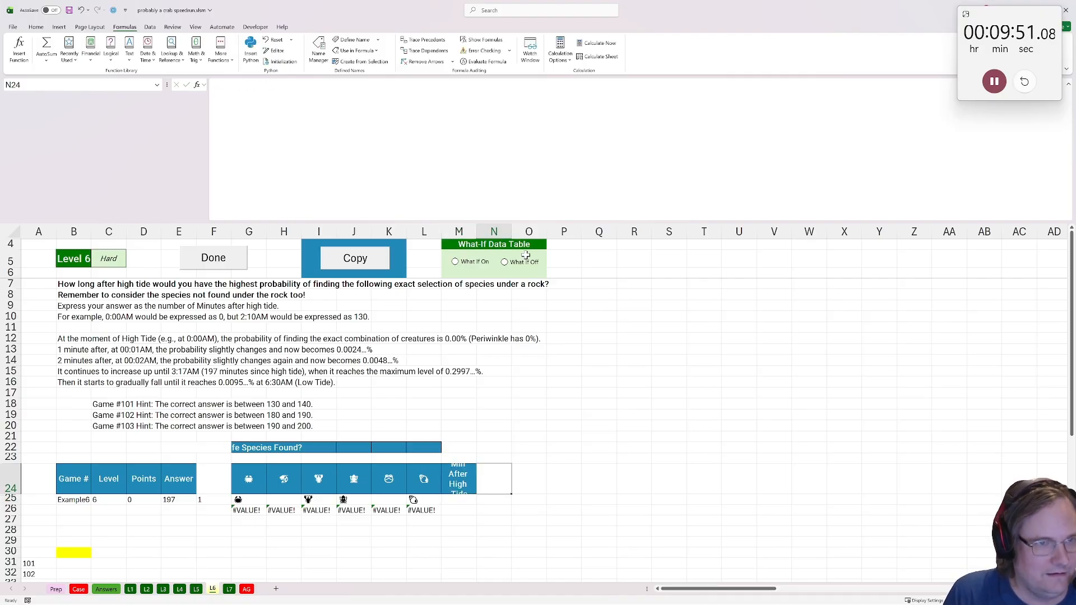
double_click(477, 232)
Add the header "Days After HT" in L6!N24 and fit column N's width to its contents
type("Days After HT")
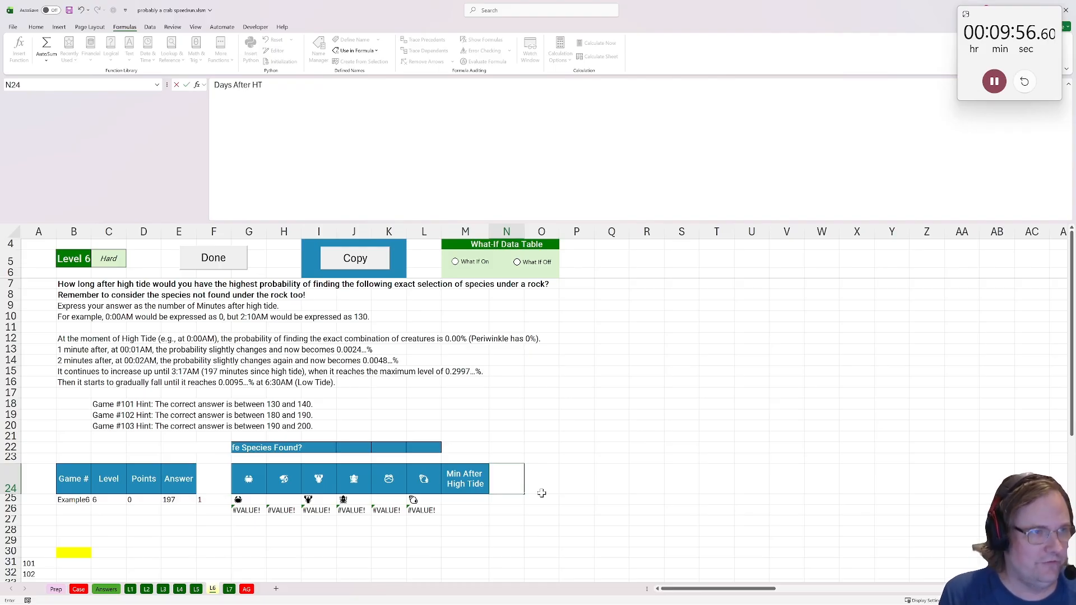
key("Return")
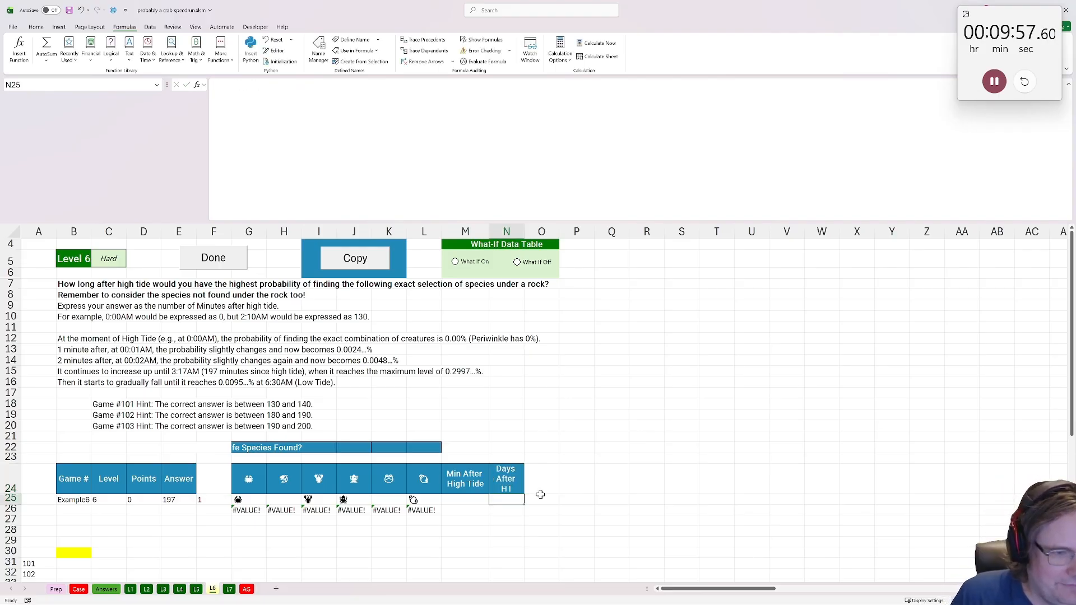
scroll(540, 495, "down", 1)
double_click(524, 232)
Generate the minutes after high tide in L6!M26 with =SEQUENCE(6.5*60+1,1,0)
key("Left")
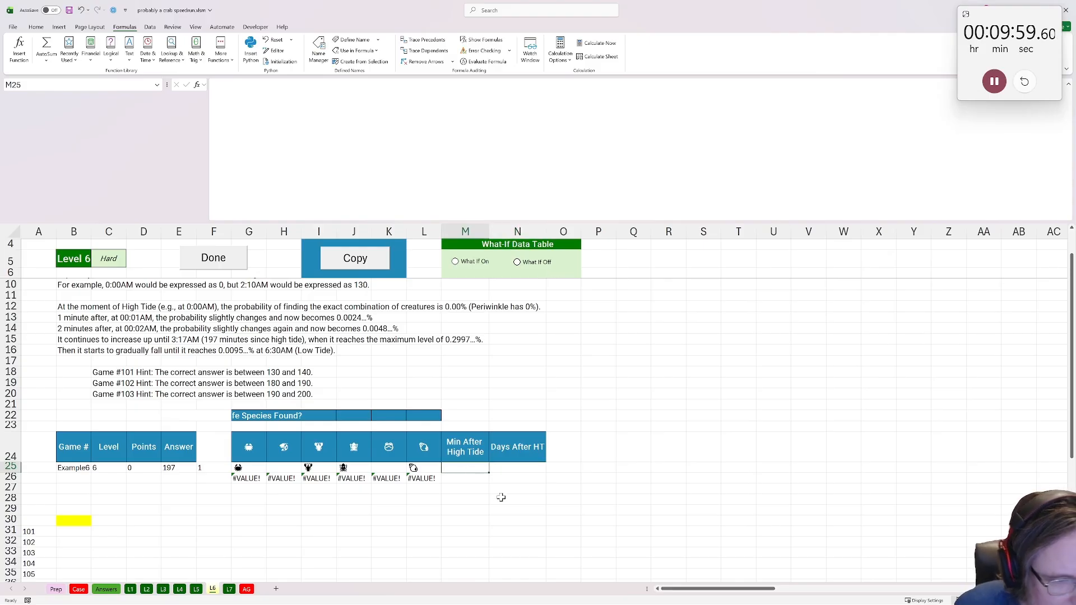
left_click(462, 475)
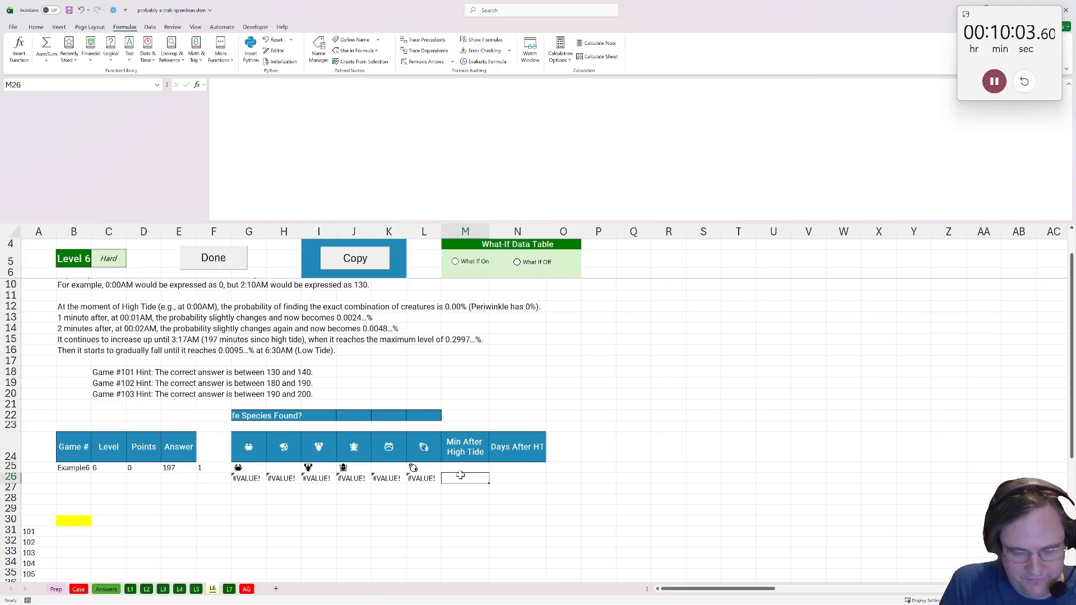
type("=")
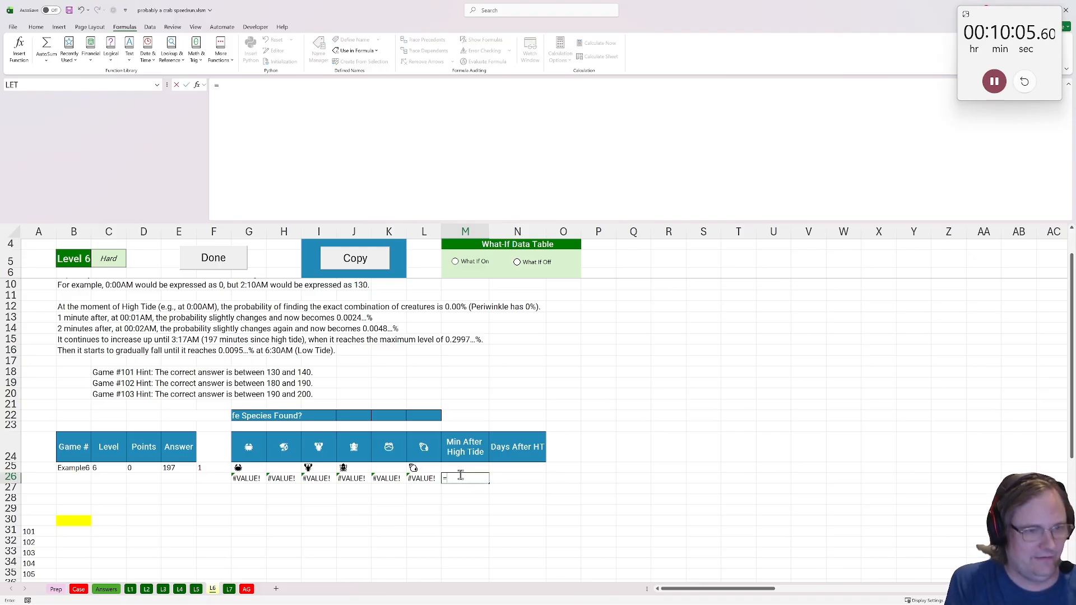
key("Escape")
key("BackSpace")
type("=seq")
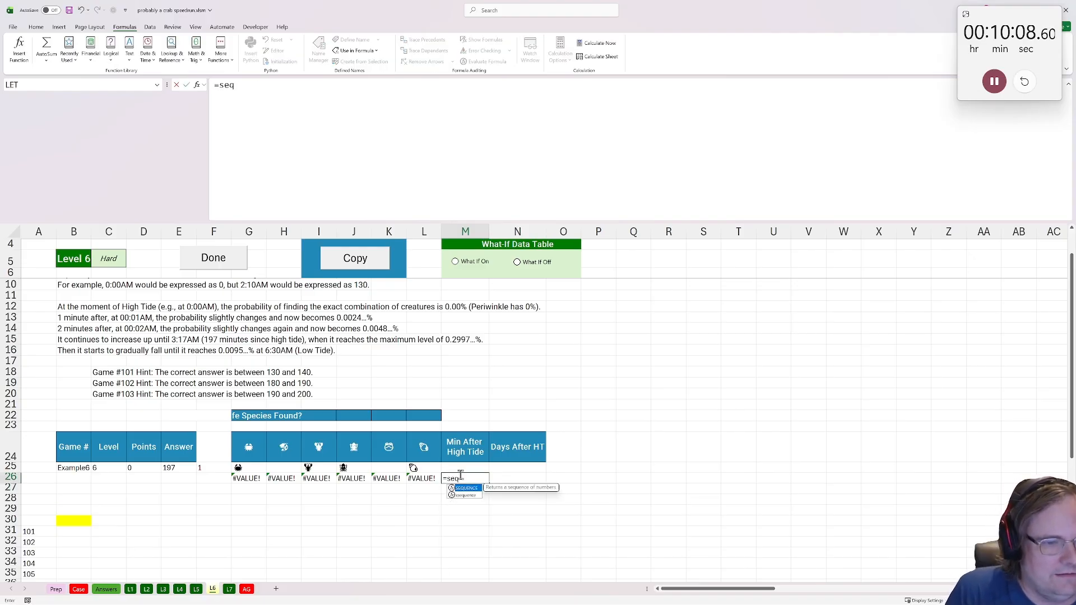
key("Tab")
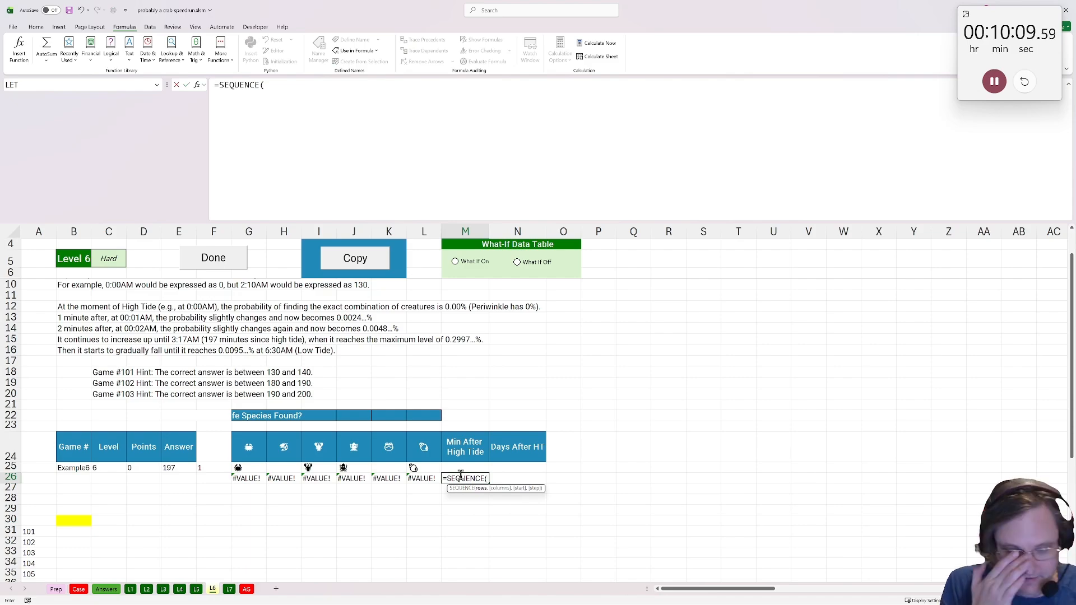
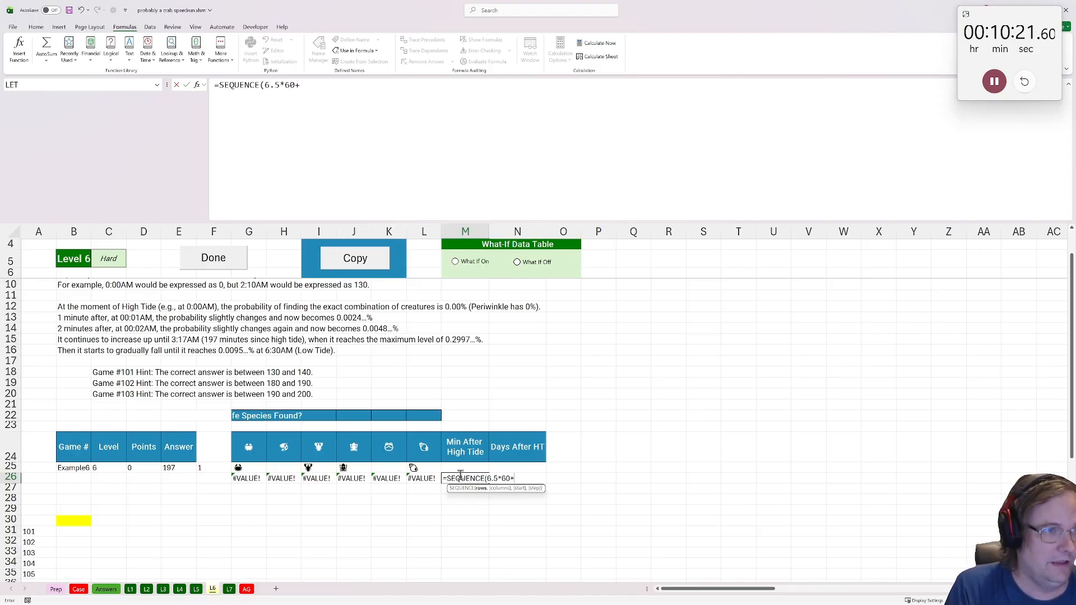
type(",")
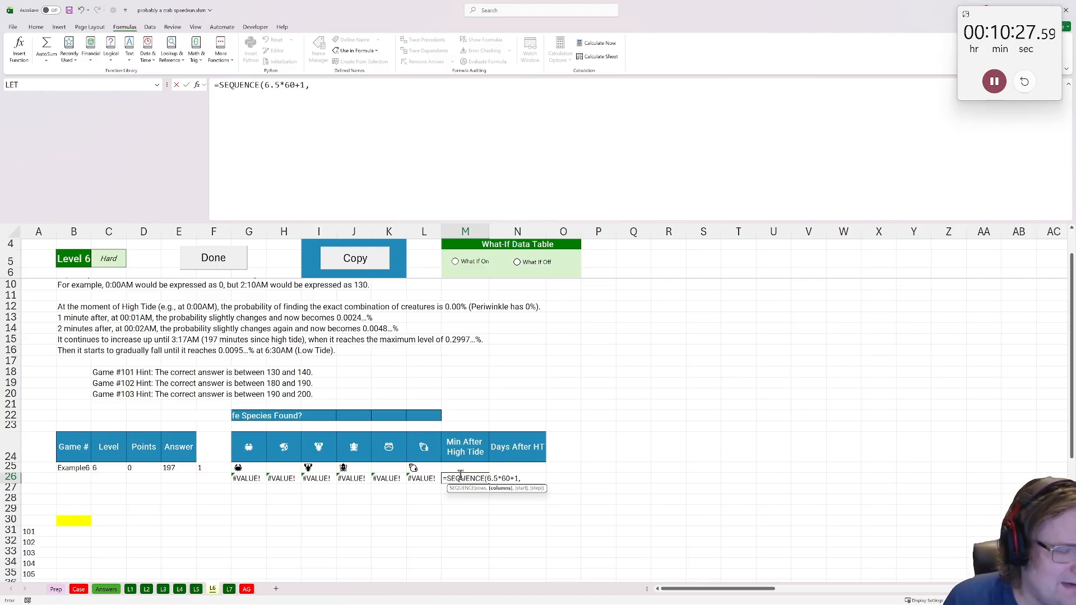
type("1,")
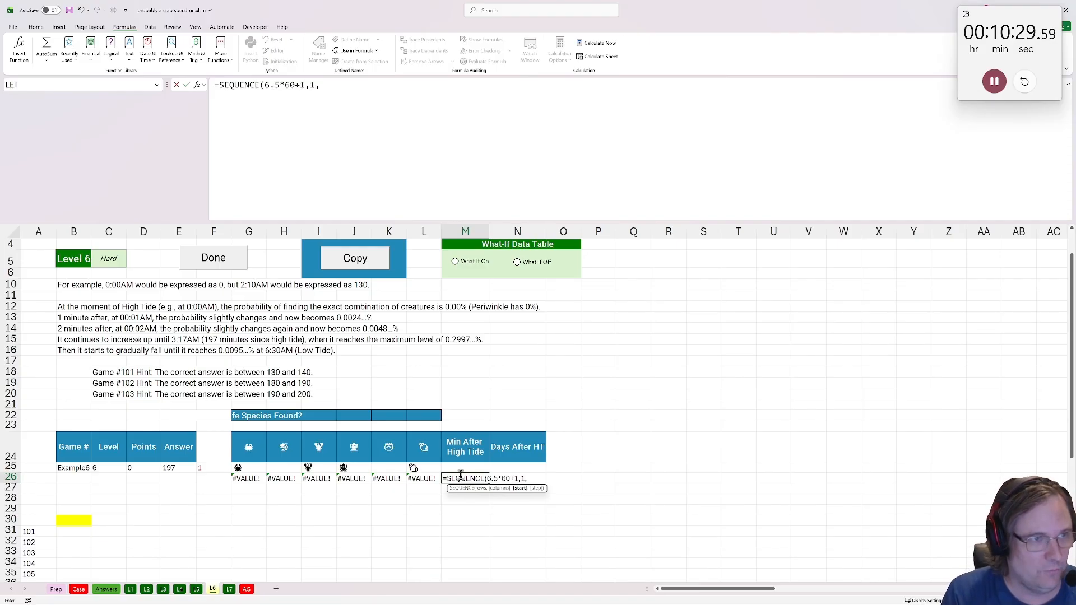
type("0)")
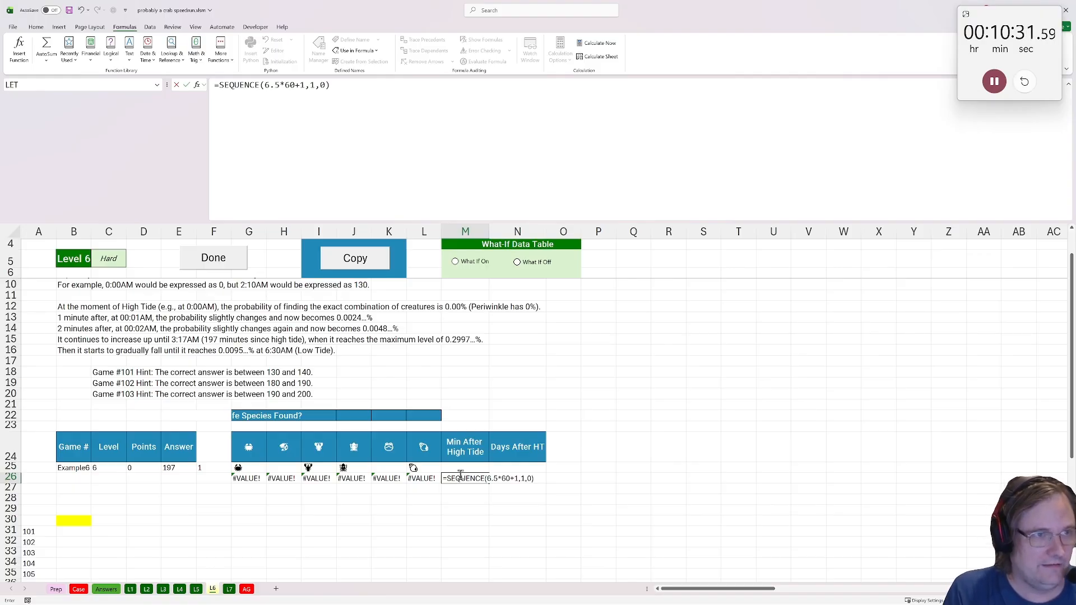
key("ctrl+Return")
Examine where the spilled minute sequence in column M starts and ends
scroll(577, 428, "down", 5)
scroll(508, 513, "up", 5)
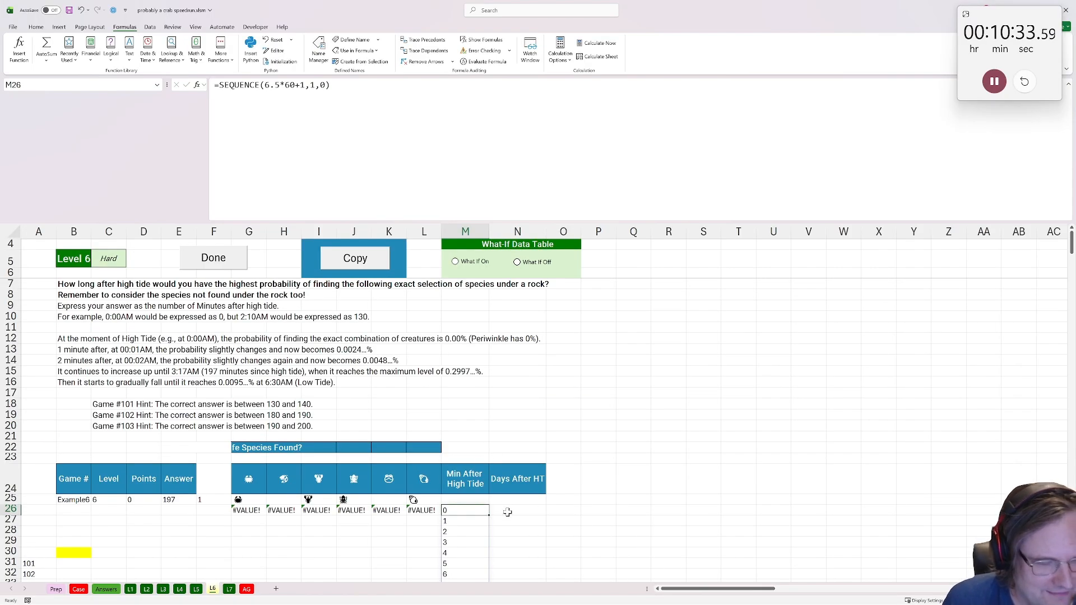
scroll(482, 474, "down", 2)
key("ctrl+Down")
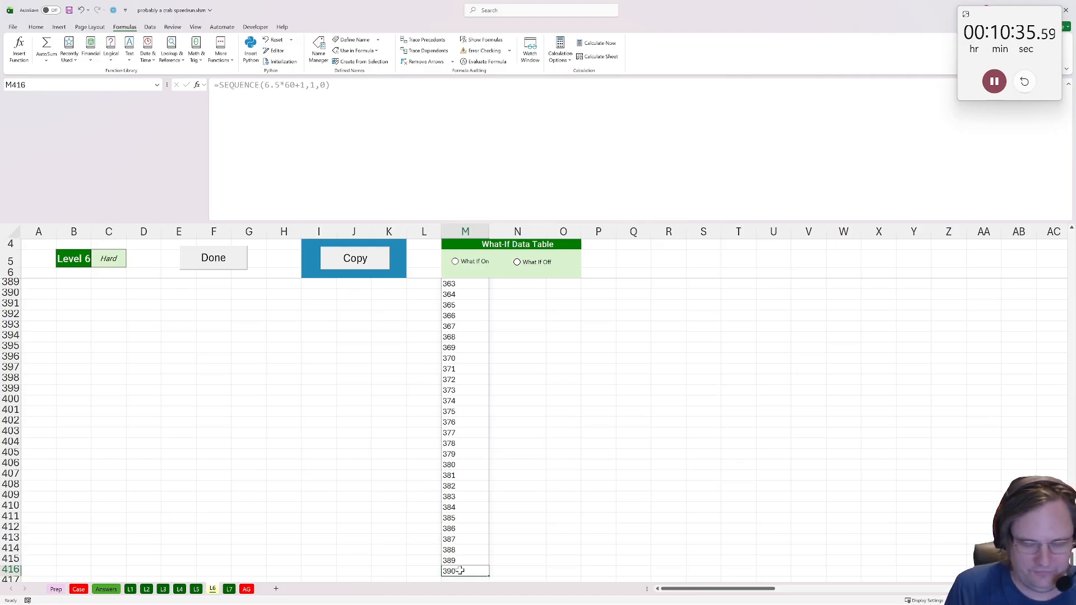
key("ctrl+Up")
scroll(470, 550, "up", 4)
left_click(507, 445)
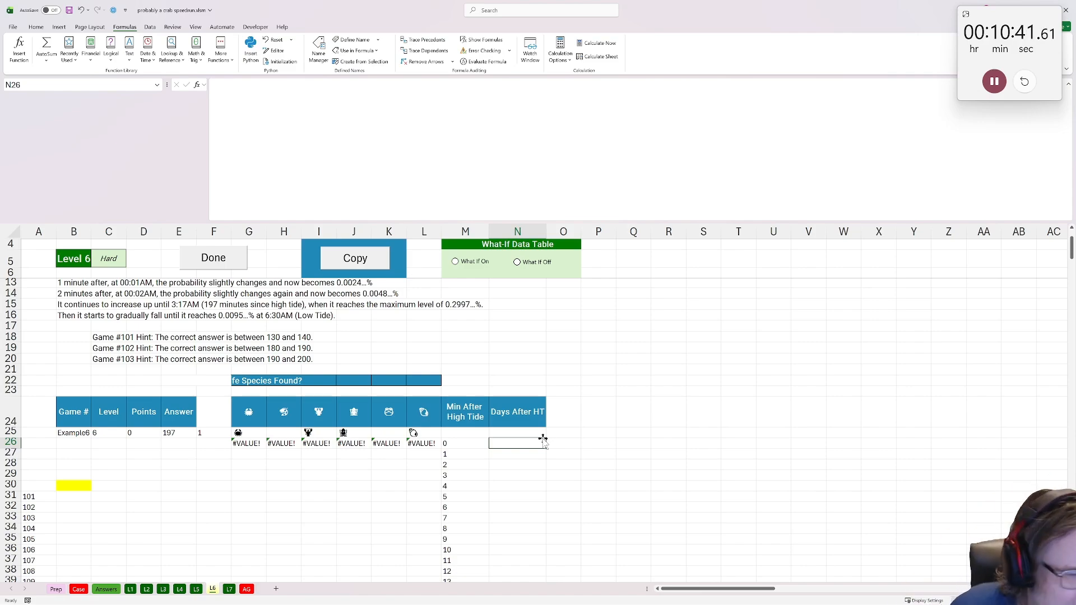
left_click(478, 444)
key("ctrl+Down")
key("ctrl+Up")
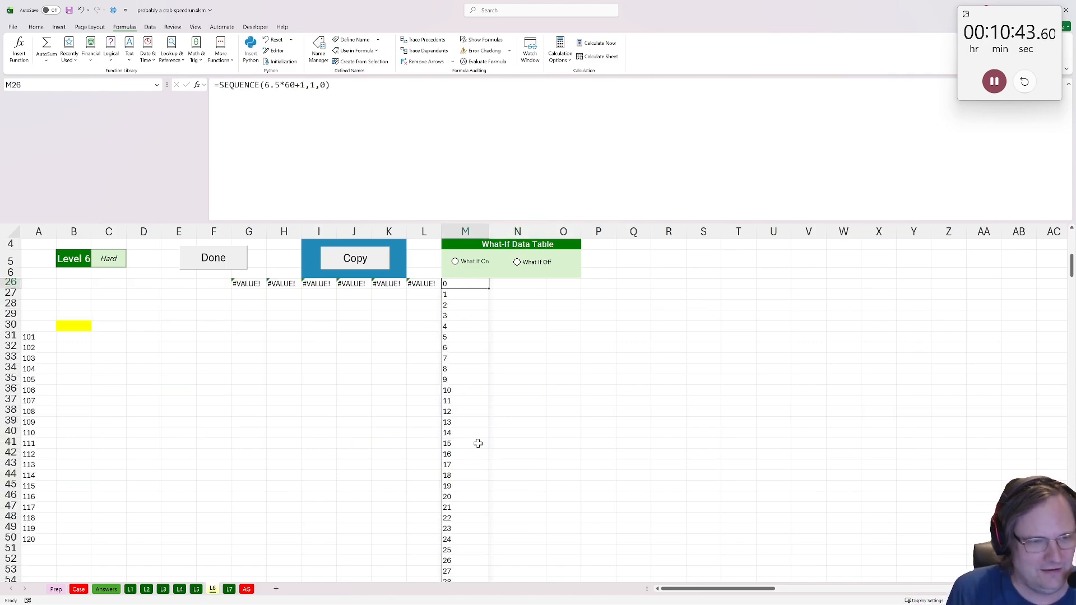
scroll(477, 437, "up", 3)
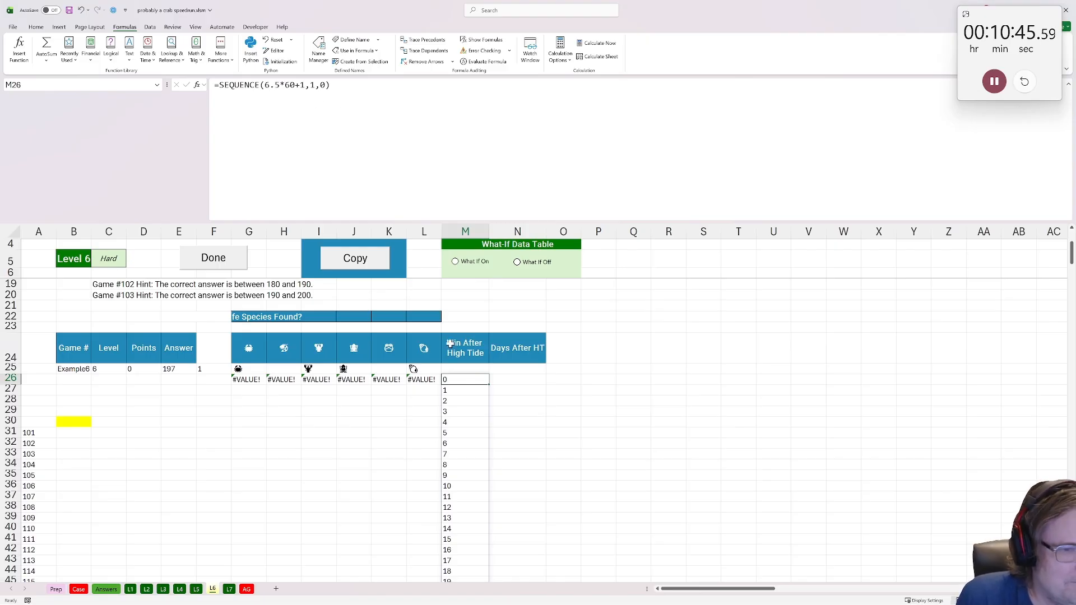
left_click(491, 379)
left_click(449, 383)
left_click(497, 381)
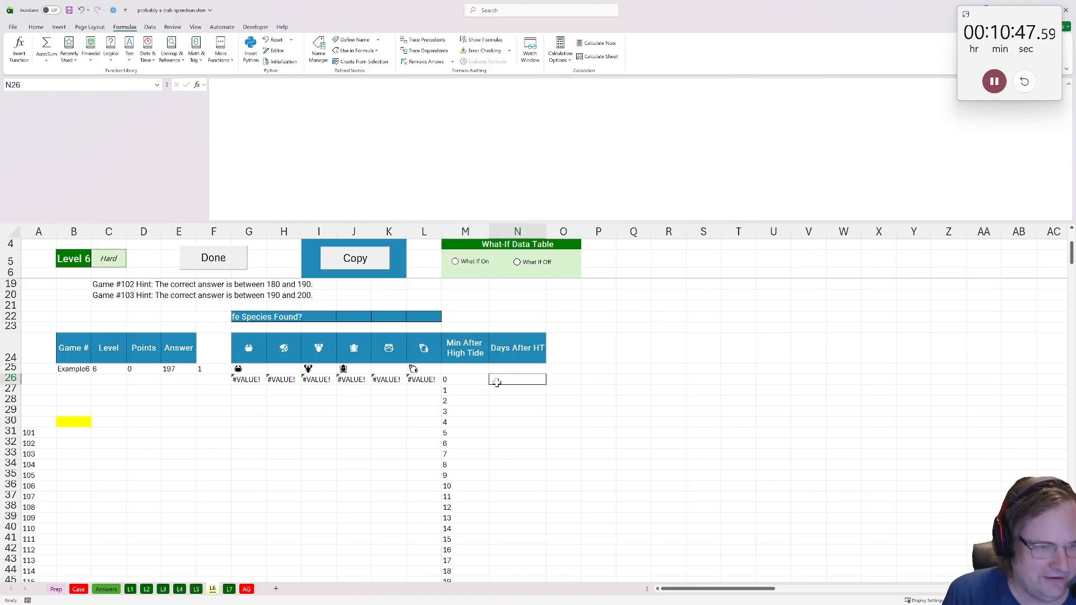
Shorten the minute sequence in M26 by one row, making the formula =SEQUENCE(6.5*60,1,0)
left_click(463, 378)
left_click(306, 88)
key("BackSpace")
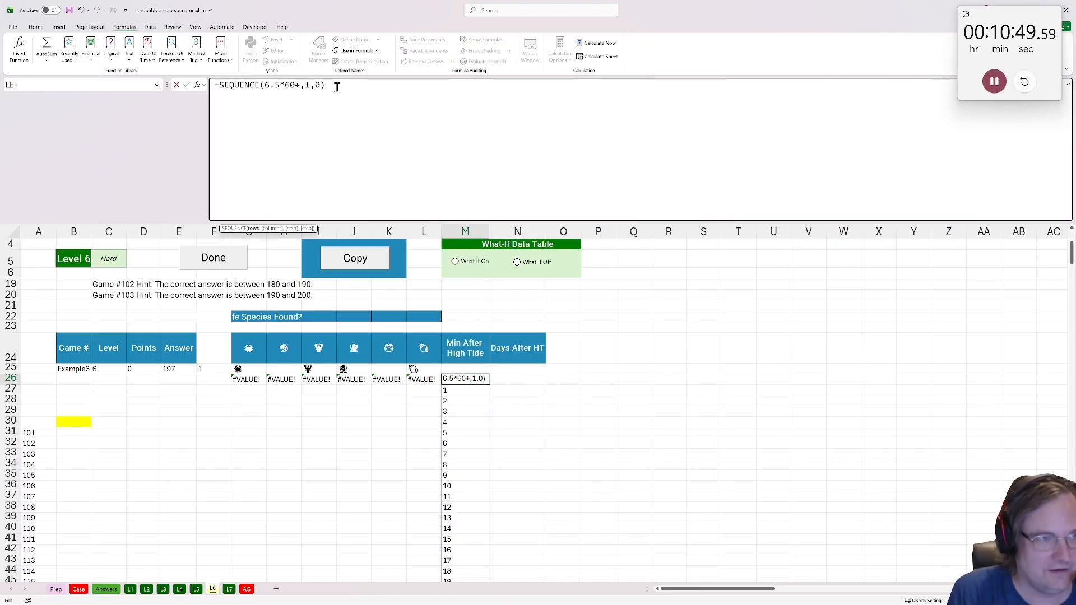
key("BackSpace")
key("Return")
Enter =M26*24*60 in N26 under Days After HT and fill it down alongside the minutes
left_click(516, 382)
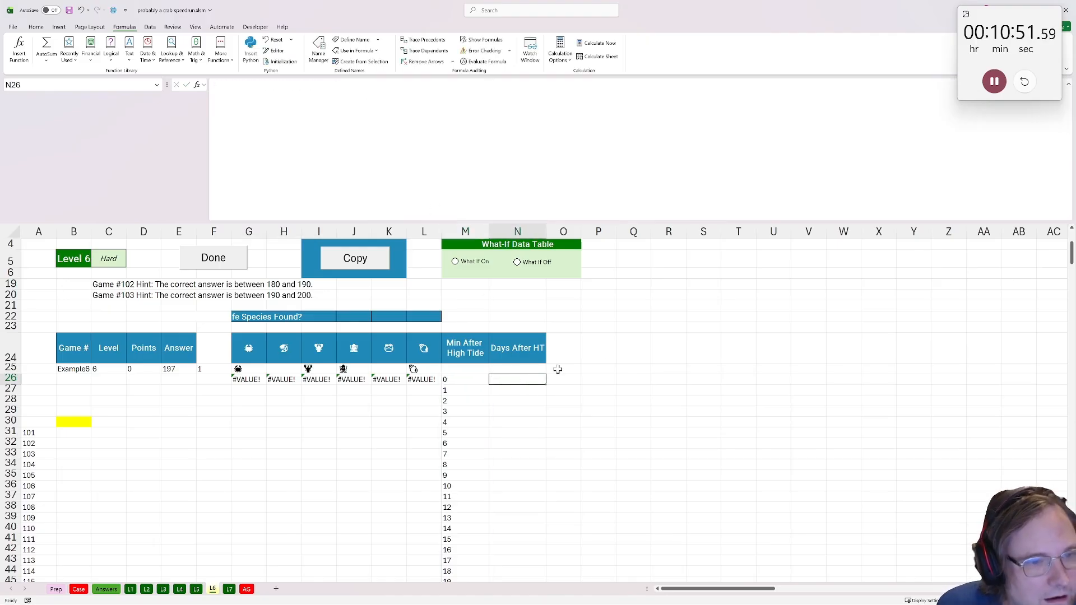
type("=")
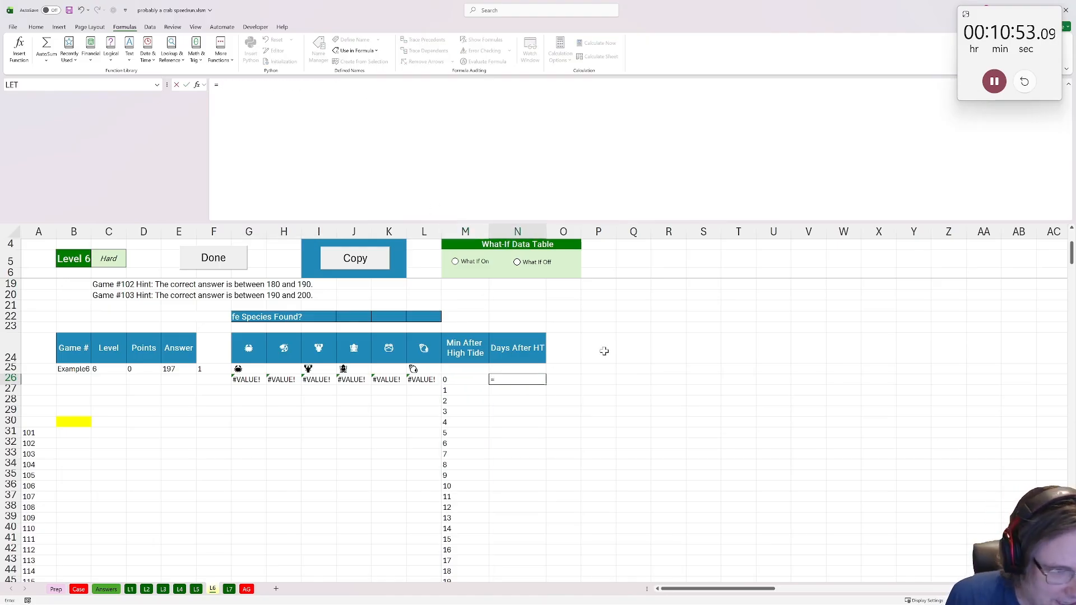
left_click(464, 382)
type("*")
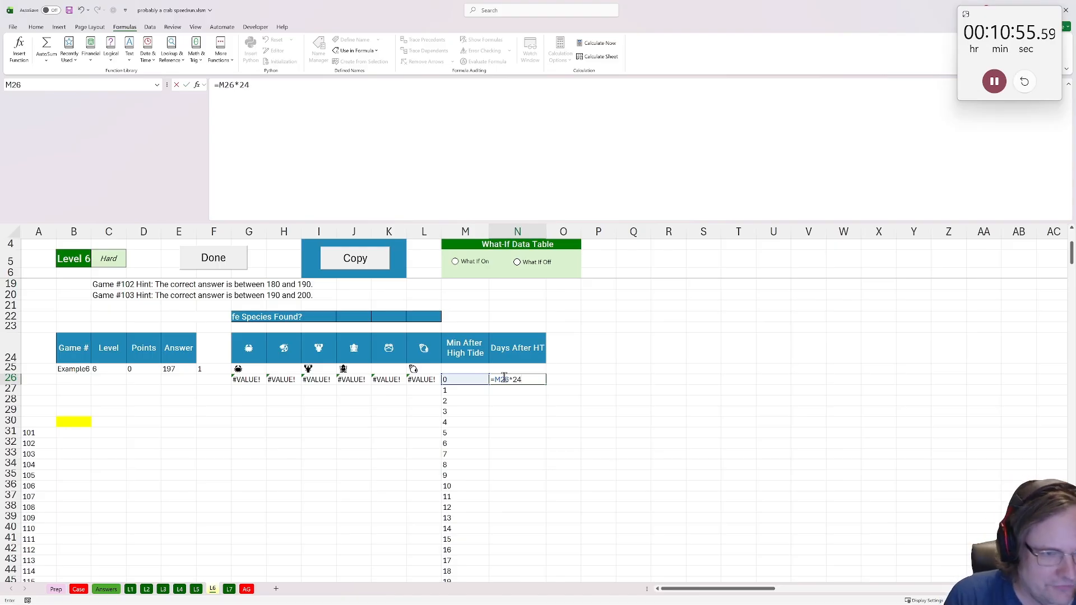
type("24*60")
key("ctrl+Return")
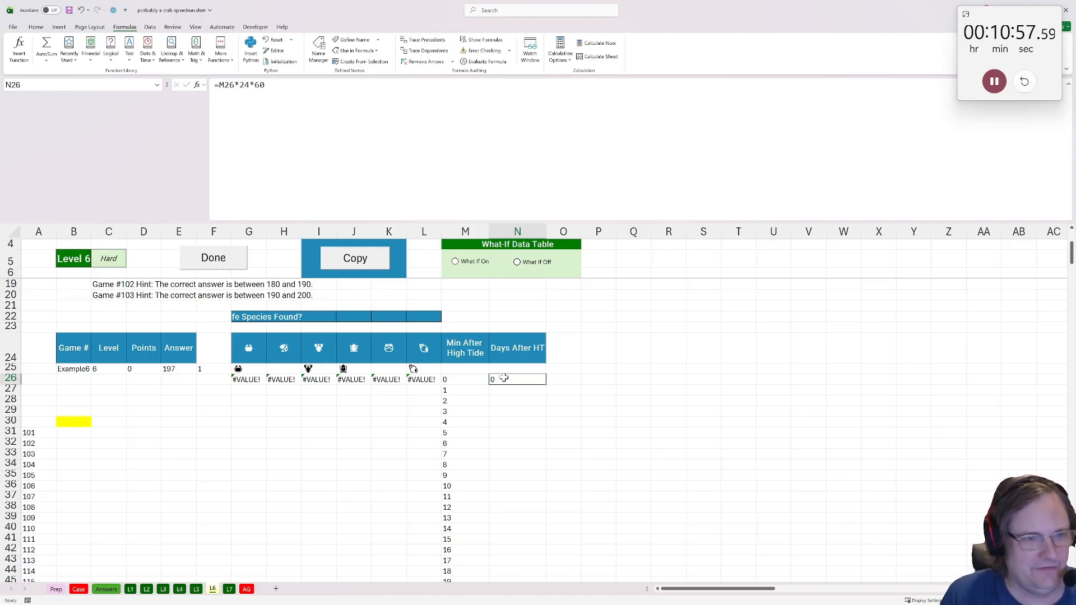
double_click(546, 385)
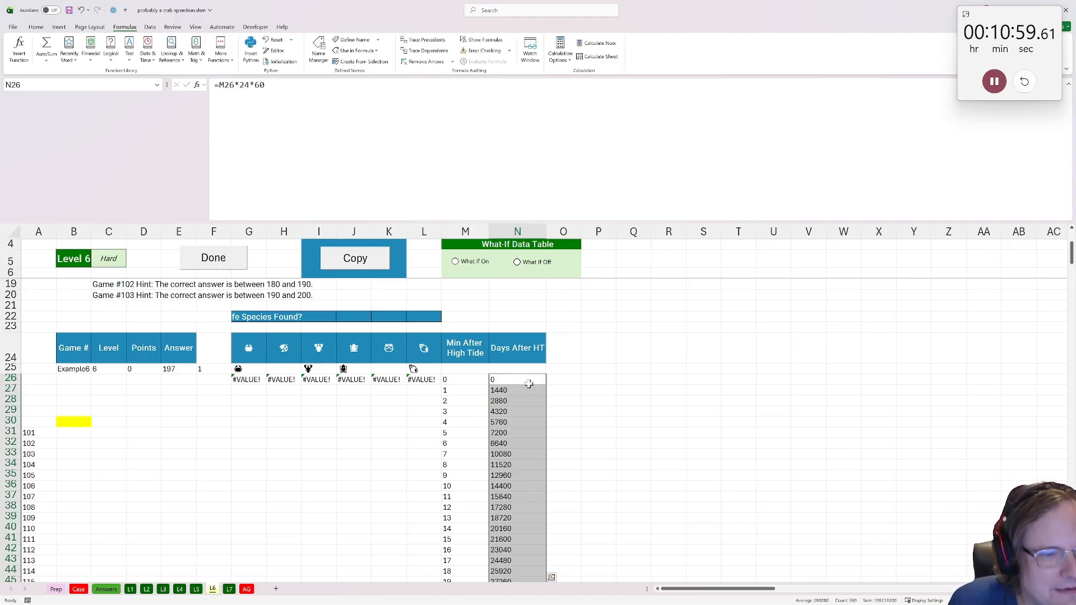
Change the Days After HT formula in N26 to =M26/24/60 and fill it down the column
left_click(530, 383)
left_click(240, 91)
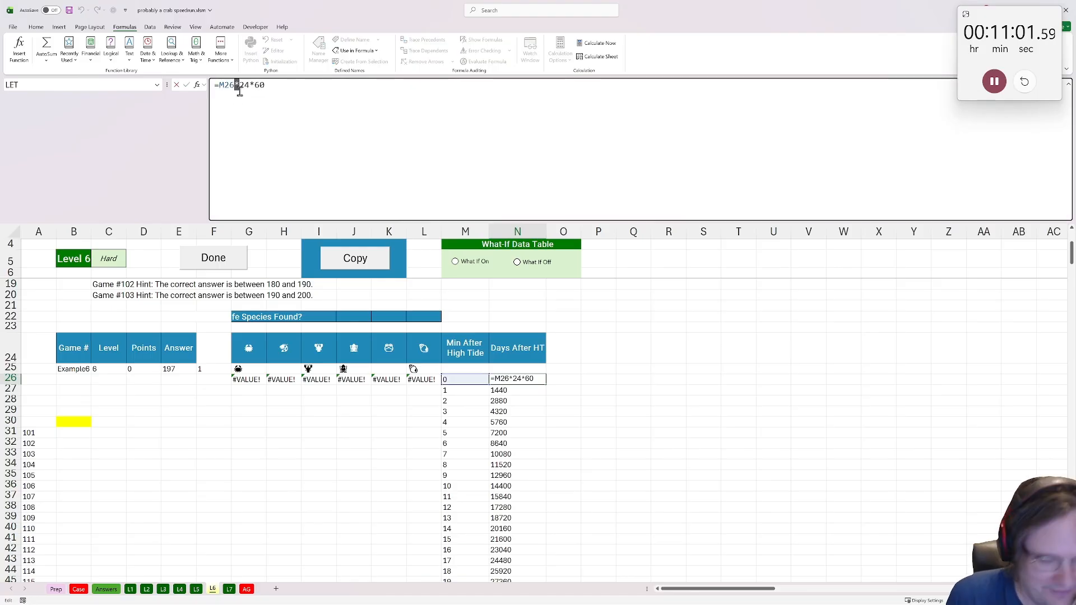
type("/24")
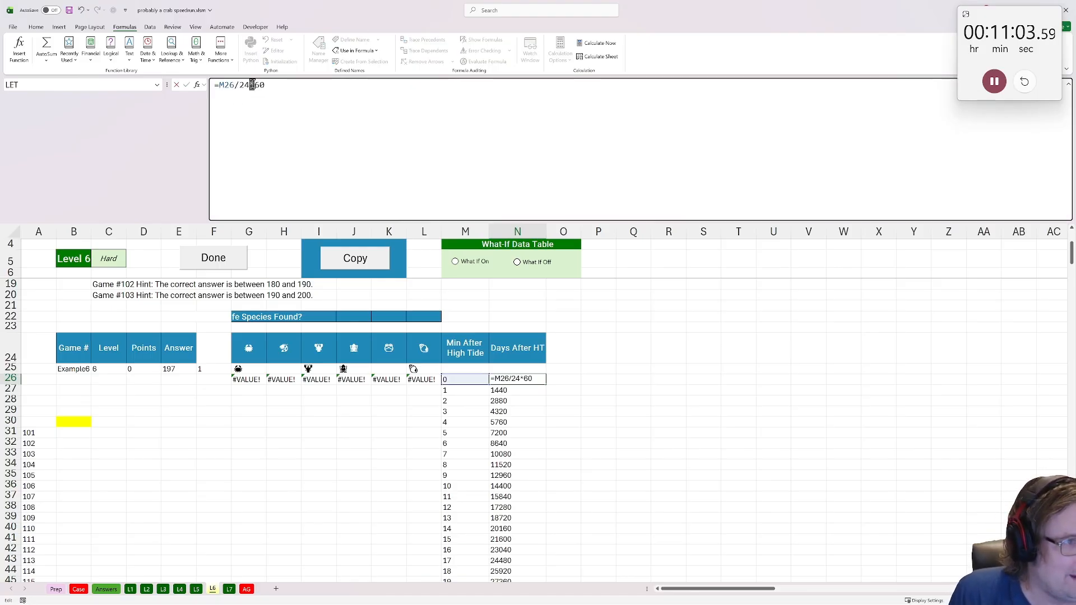
type("/")
key("Return")
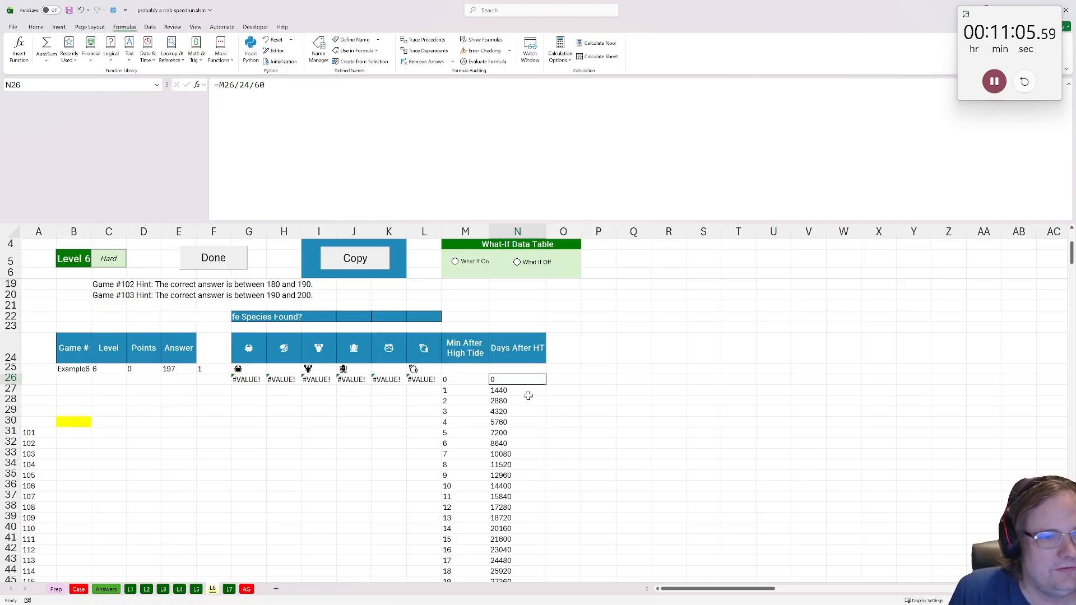
double_click(546, 384)
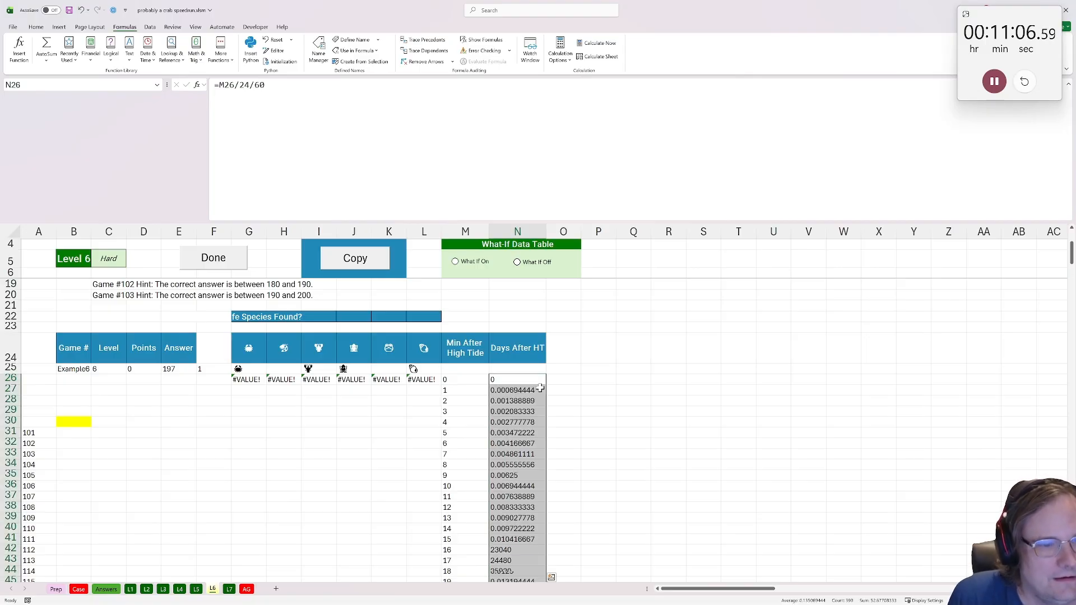
Rewrite the Days After HT formula in N26 as =M26/(24*60) and fill it down alongside the minutes
left_click(355, 397)
left_click(517, 384)
left_click(505, 374)
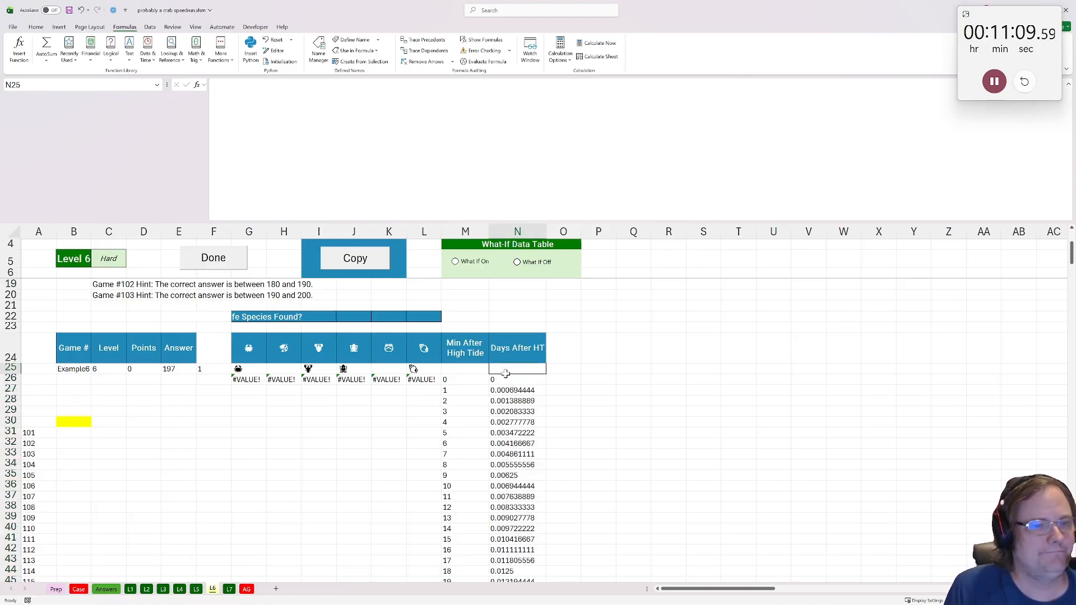
key("Down")
left_click(243, 96)
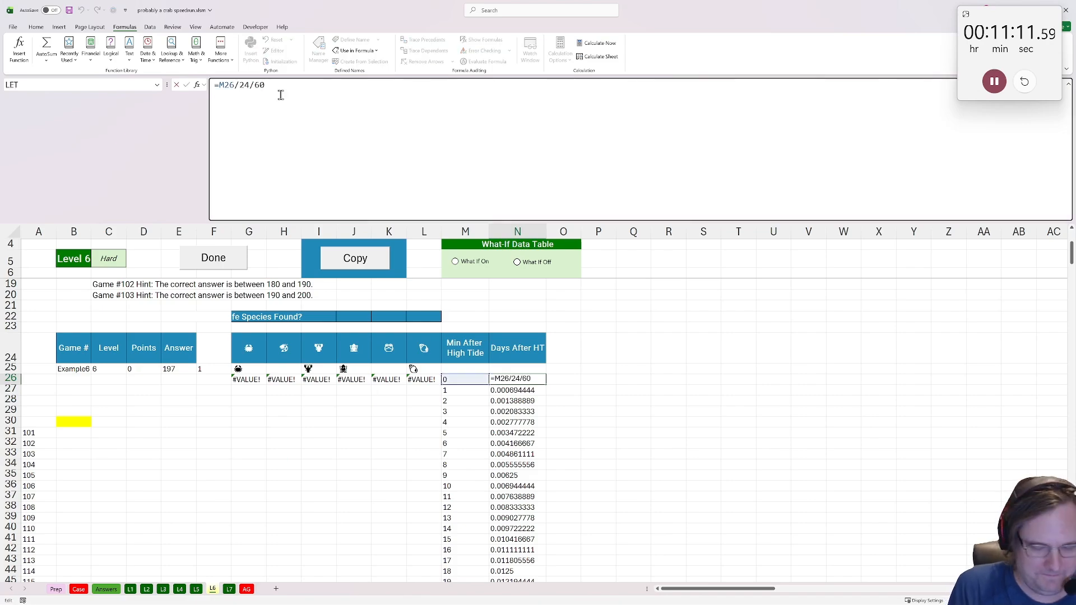
type("(")
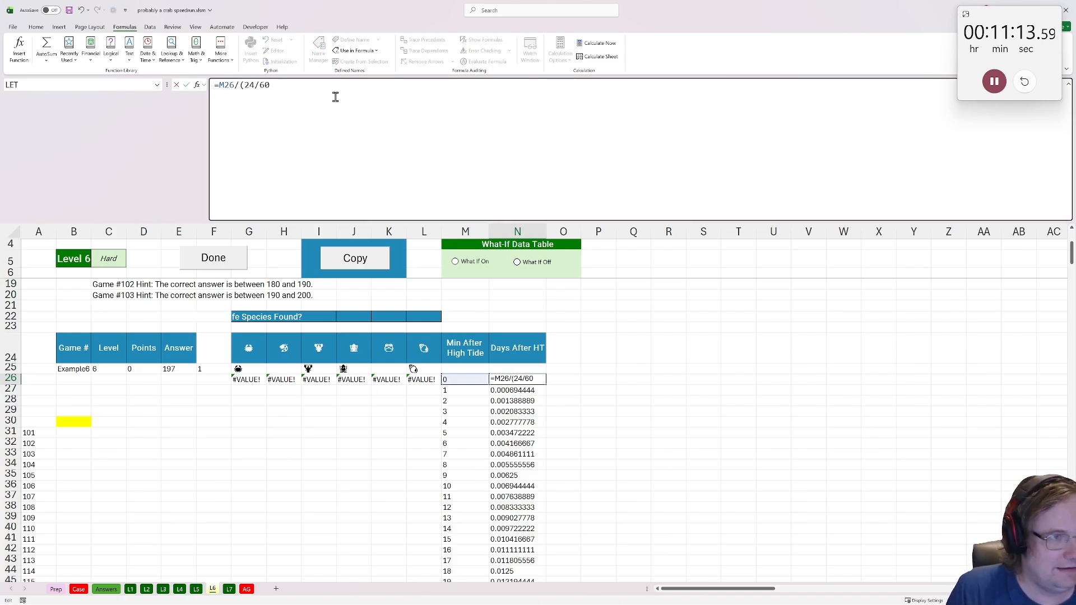
type(")")
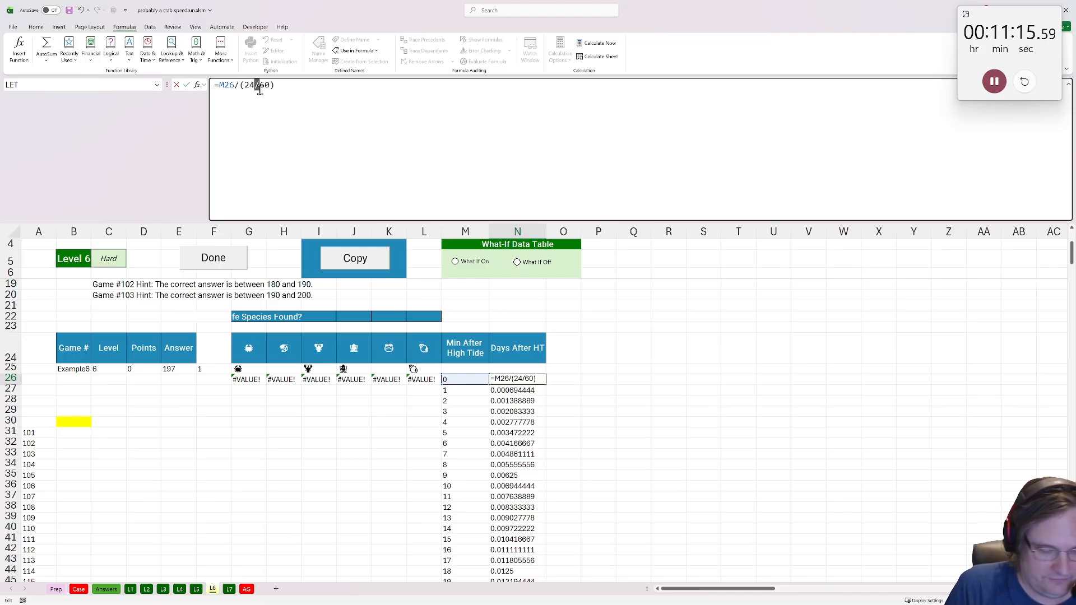
key("Return")
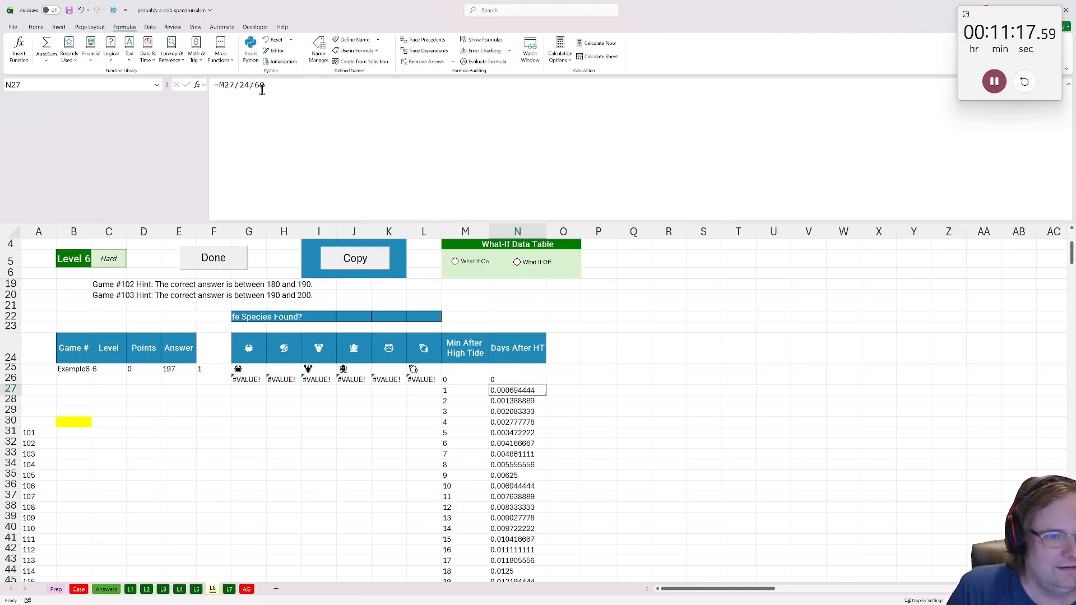
left_click(516, 380)
double_click(546, 385)
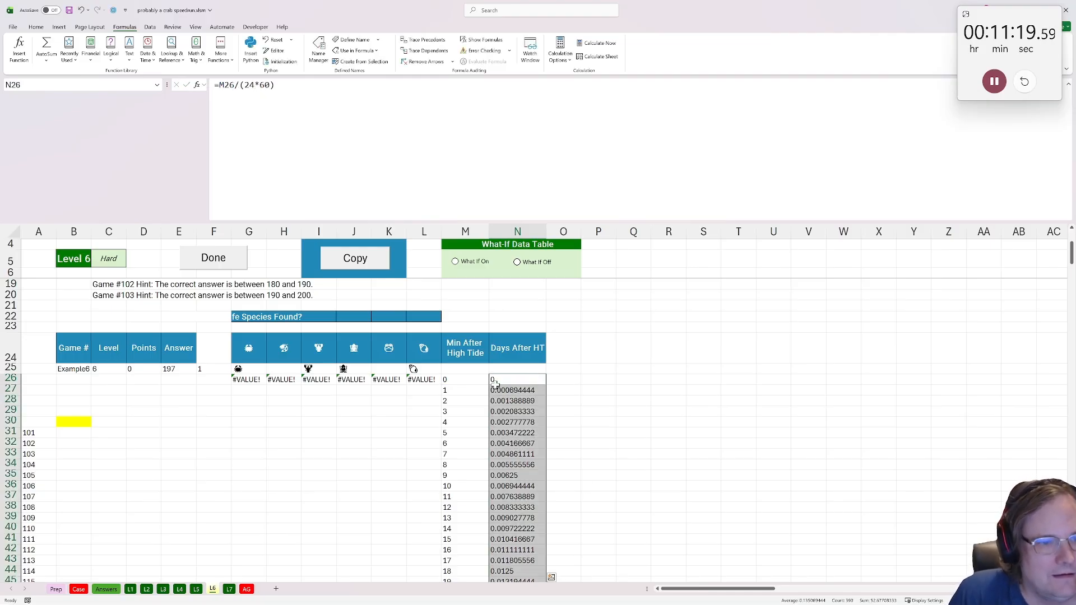
In G26's formula, change the time argument of the first p call to the column-locked Days After HT reference $N26
mouse_move(427, 390)
left_mouse_down()
mouse_move(429, 539)
mouse_move(427, 389)
left_mouse_up()
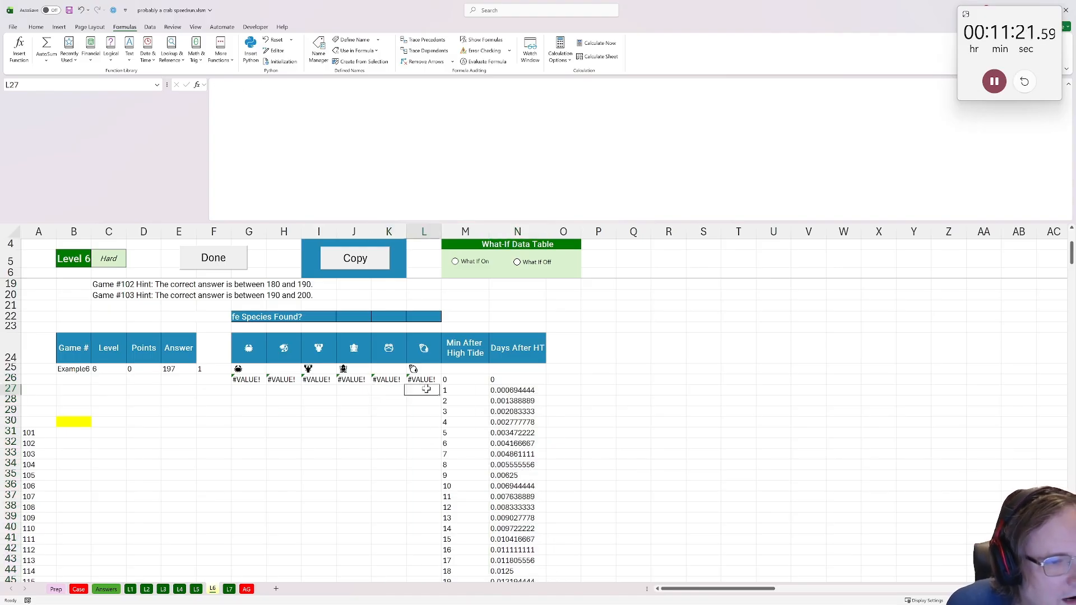
double_click(249, 380)
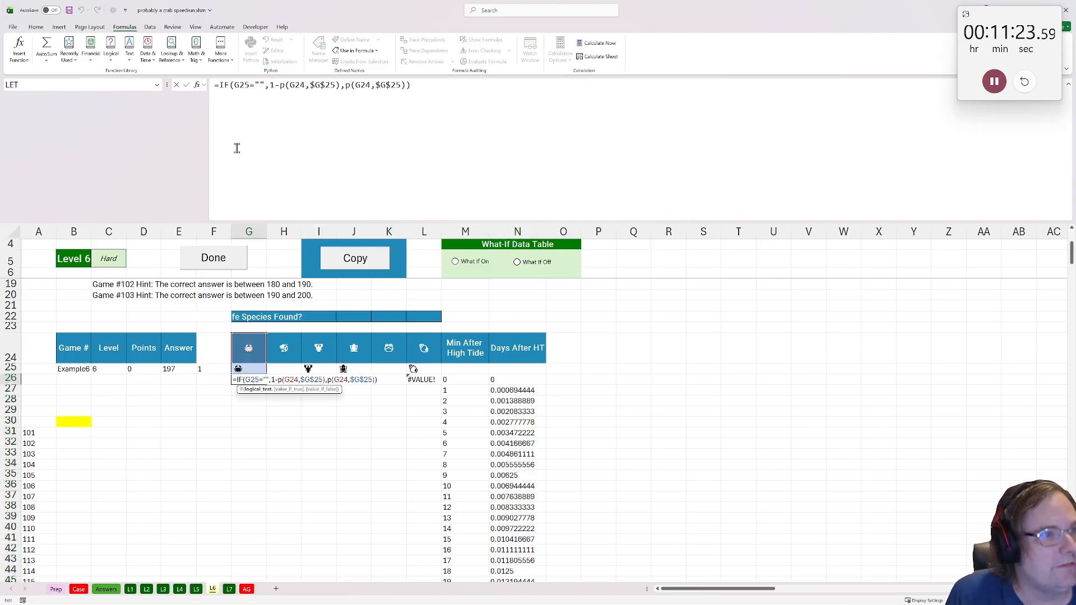
left_click(301, 87)
left_click(270, 87)
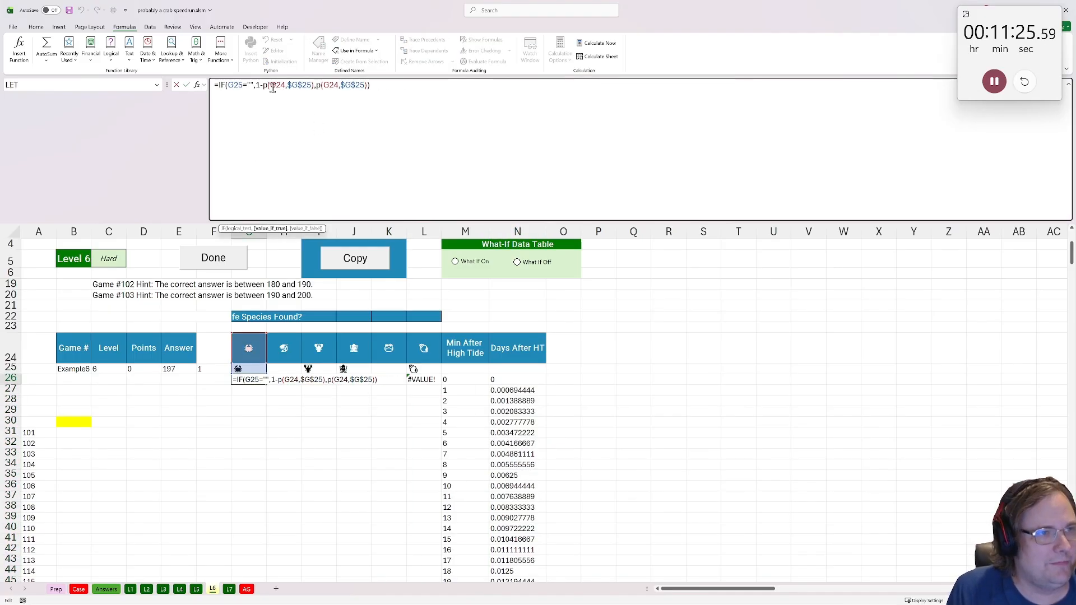
double_click(299, 85)
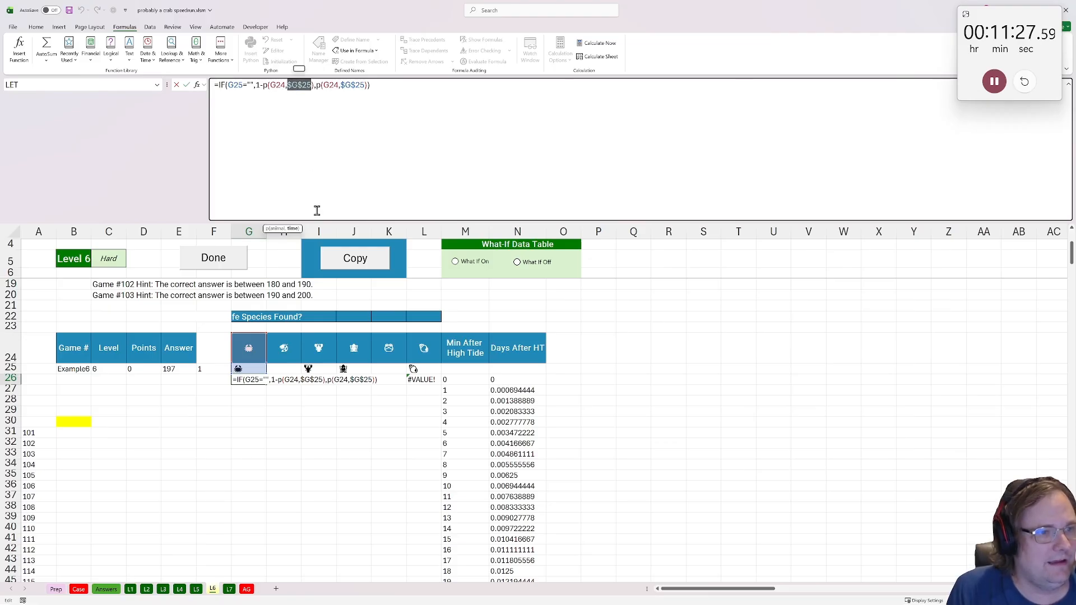
left_click(505, 380)
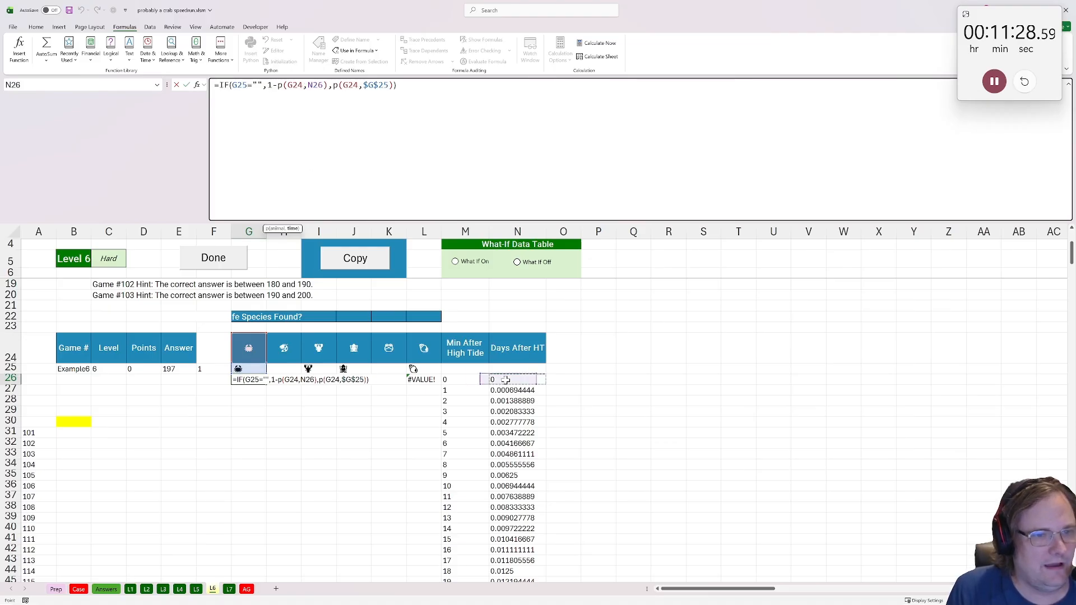
left_click(312, 87)
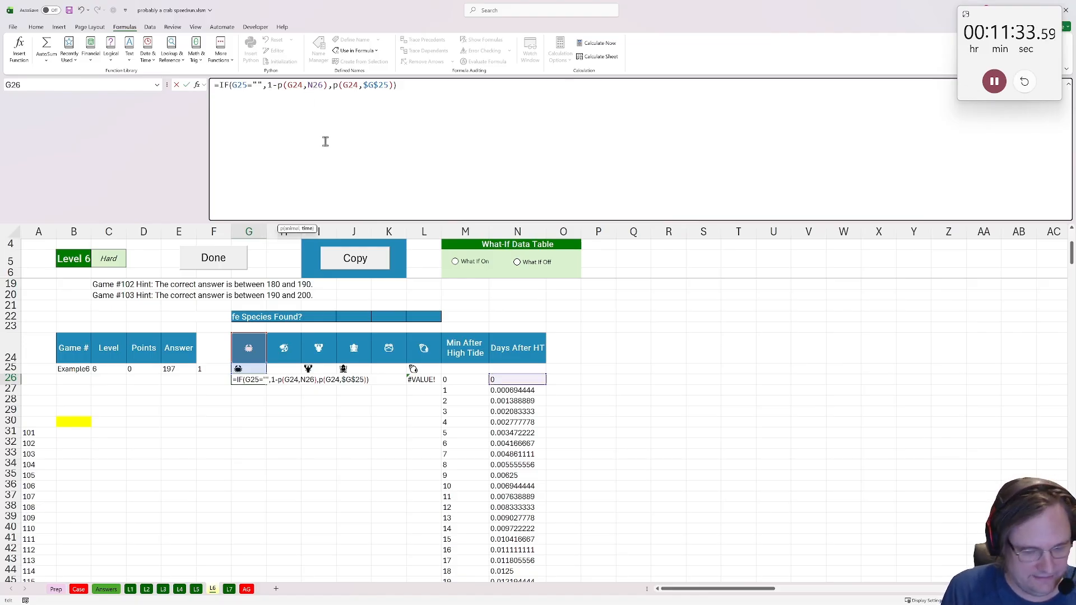
type("$")
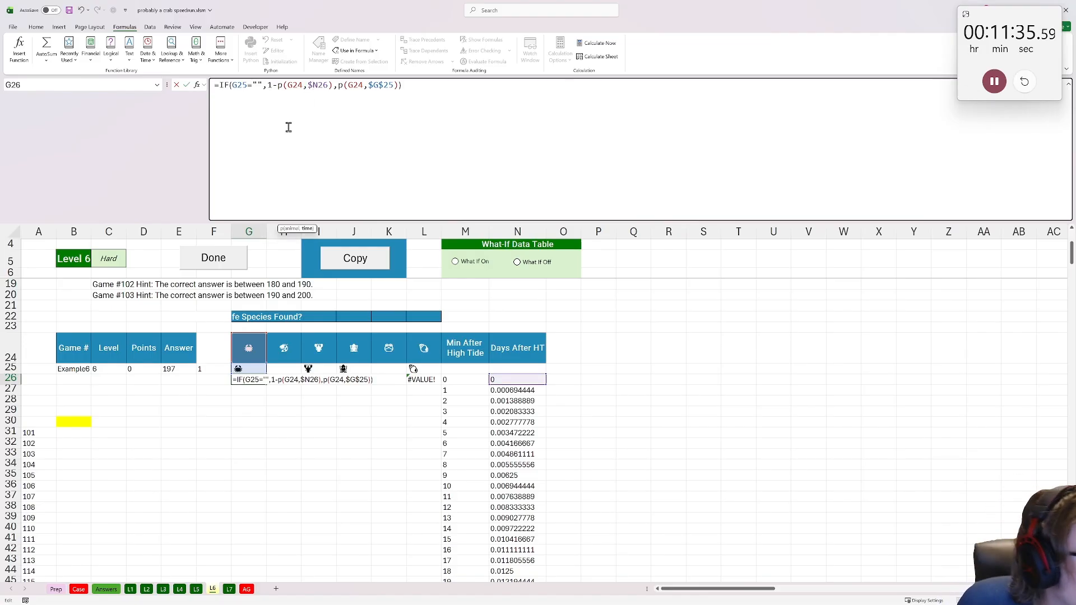
Lock the row of the animal header reference as G$24 in both p calls of G26's formula
left_click(292, 87)
type("$")
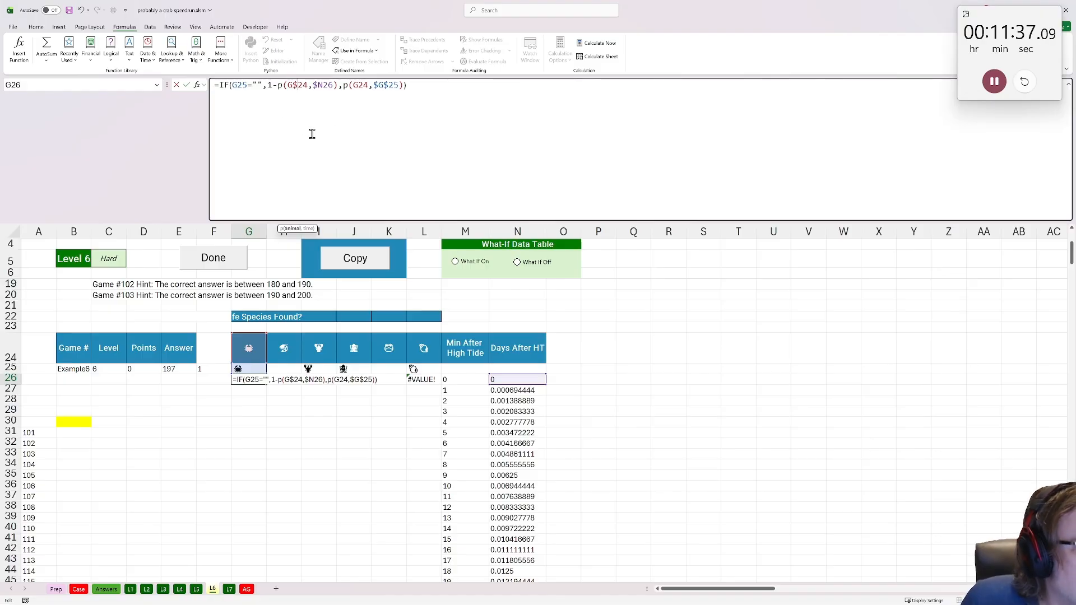
left_click(359, 89)
type("$")
Use $N26 in the second p call and lock the test row, making G26 =IF(G$25="",1-p(G$24,$N26),p(G$24,$N26))
left_click_drag(313, 87, 336, 89)
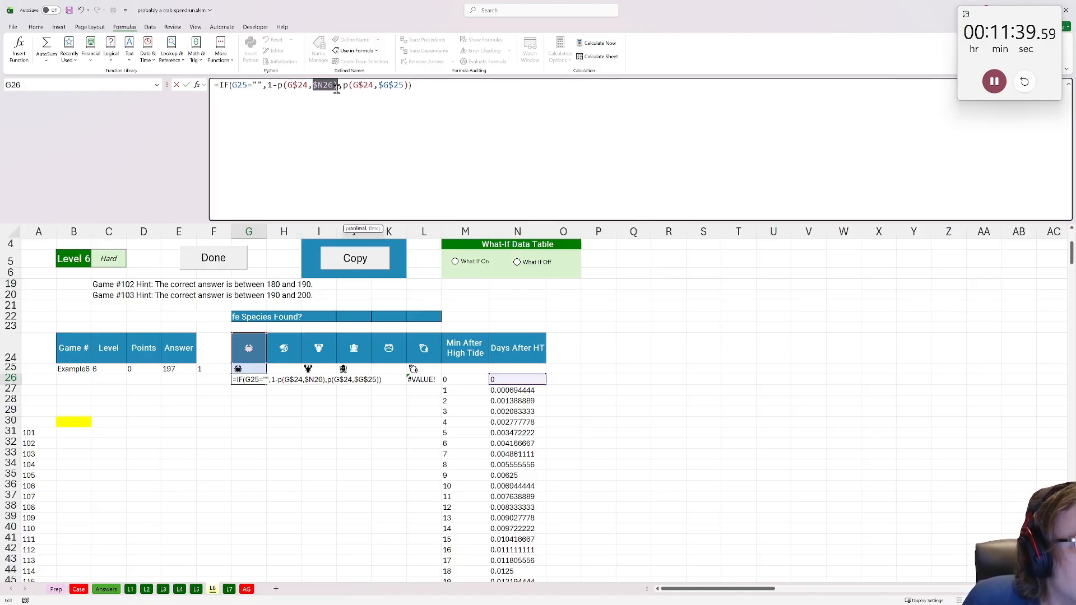
key("ctrl+c")
left_click_drag(408, 87, 378, 87)
key("ctrl+v")
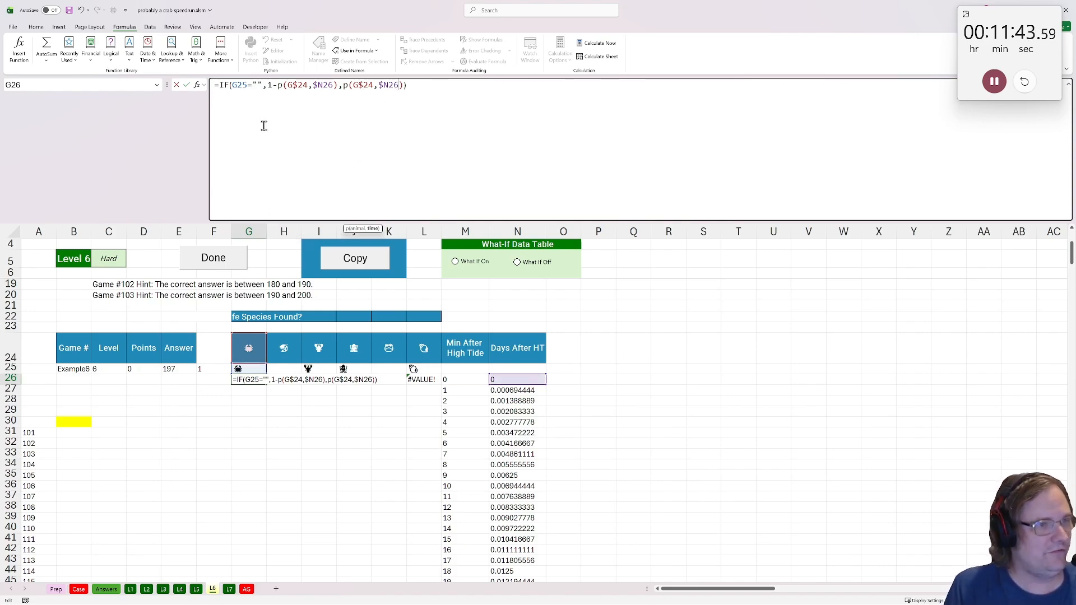
left_click(235, 84)
type("$")
key("ctrl+Return")
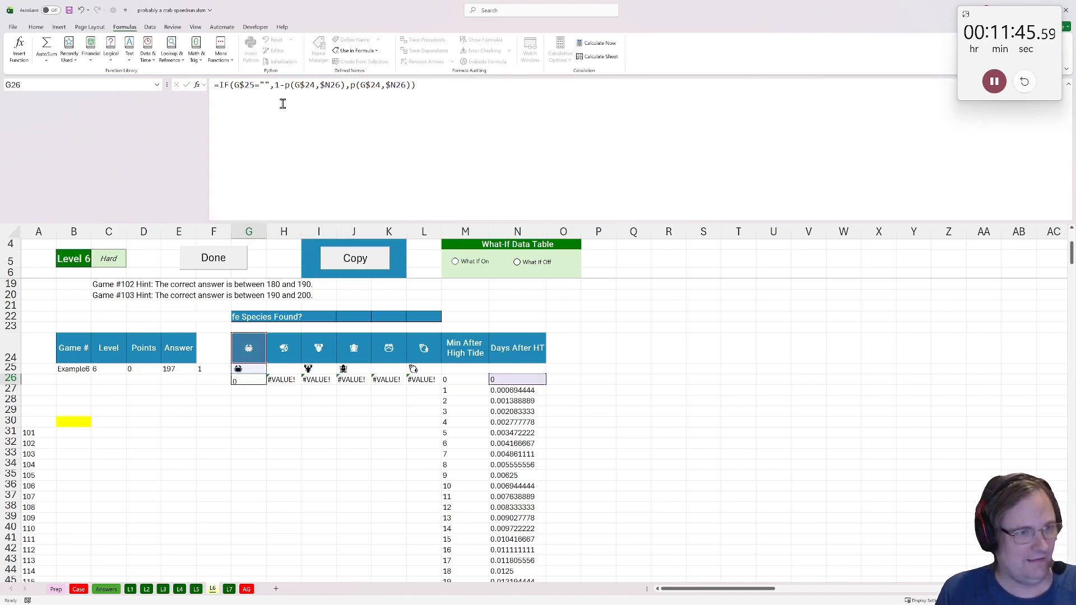
Copy the G26 probability formula across to L26 and fill the whole row down alongside the minutes
key("ctrl+c")
left_click_drag(249, 380, 441, 382)
key("ctrl+v")
double_click(442, 382)
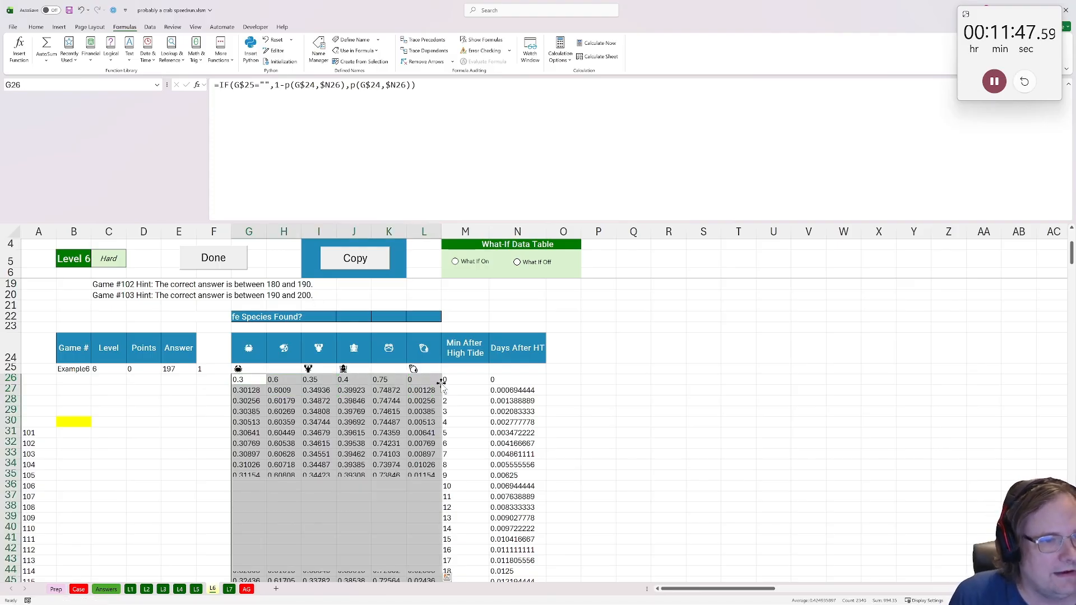
Add the header Prob in O24 beside the Days After HT column
left_click(569, 351)
type("Prob")
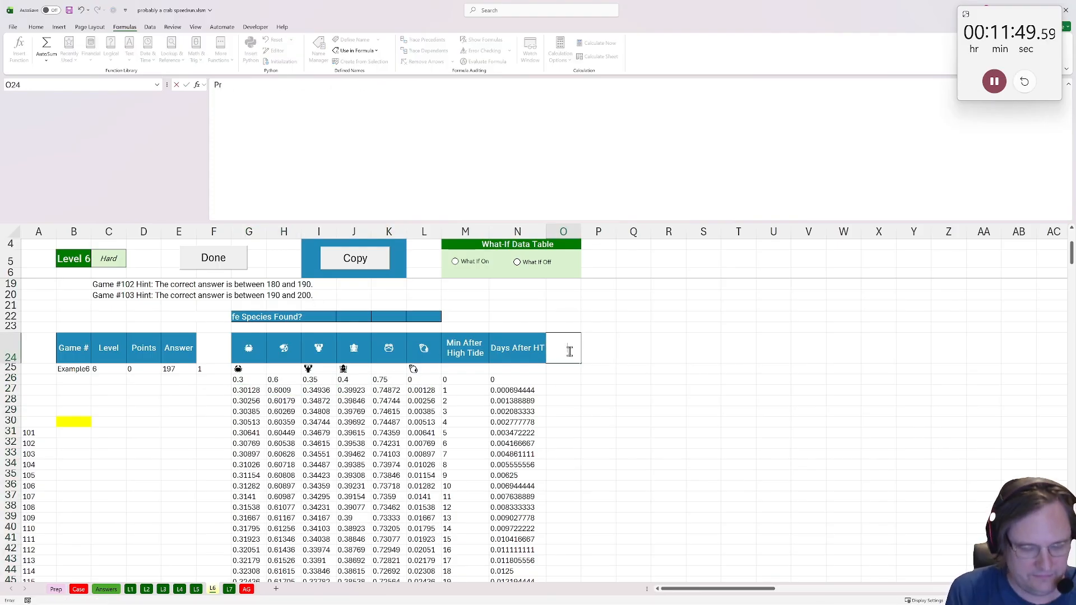
key("Return")
Enter =PRODUCT(G26:L26) in O26 under Prob and fill it down the column
key("Down")
key("Down")
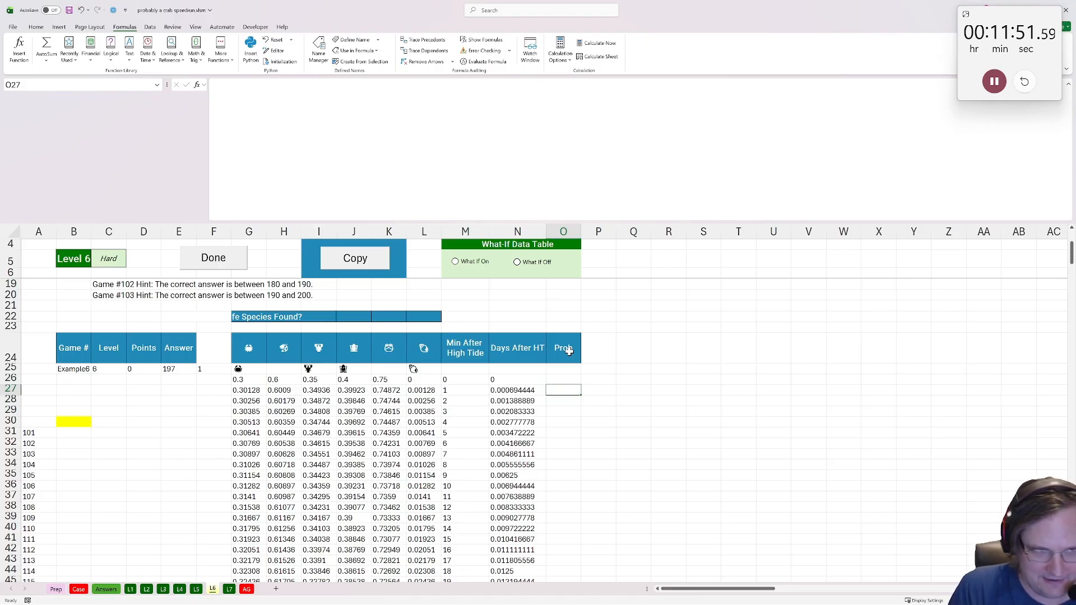
key("Up")
type("=pro")
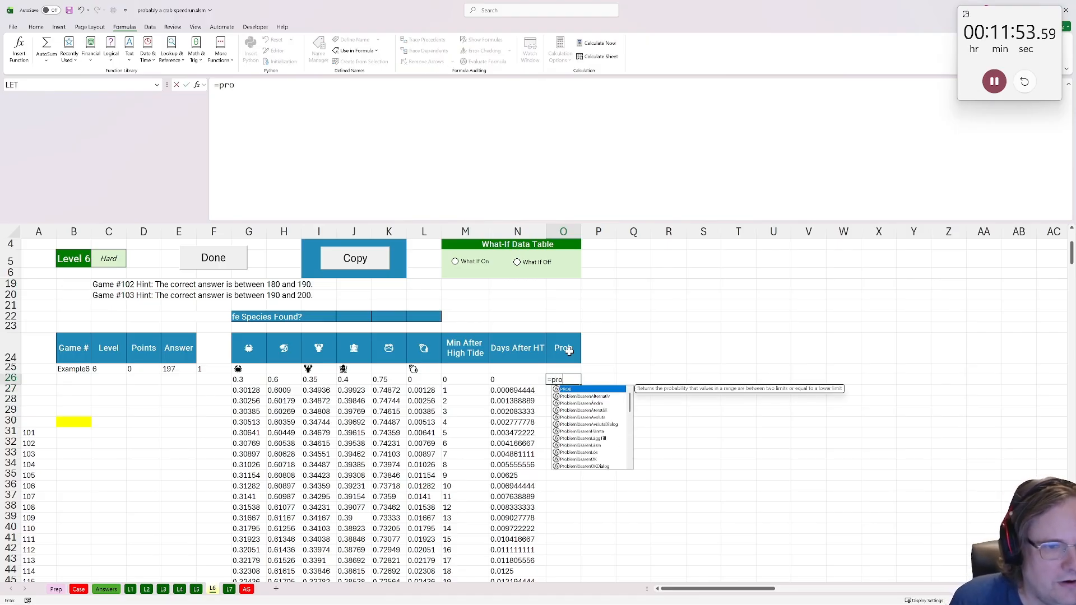
type("d")
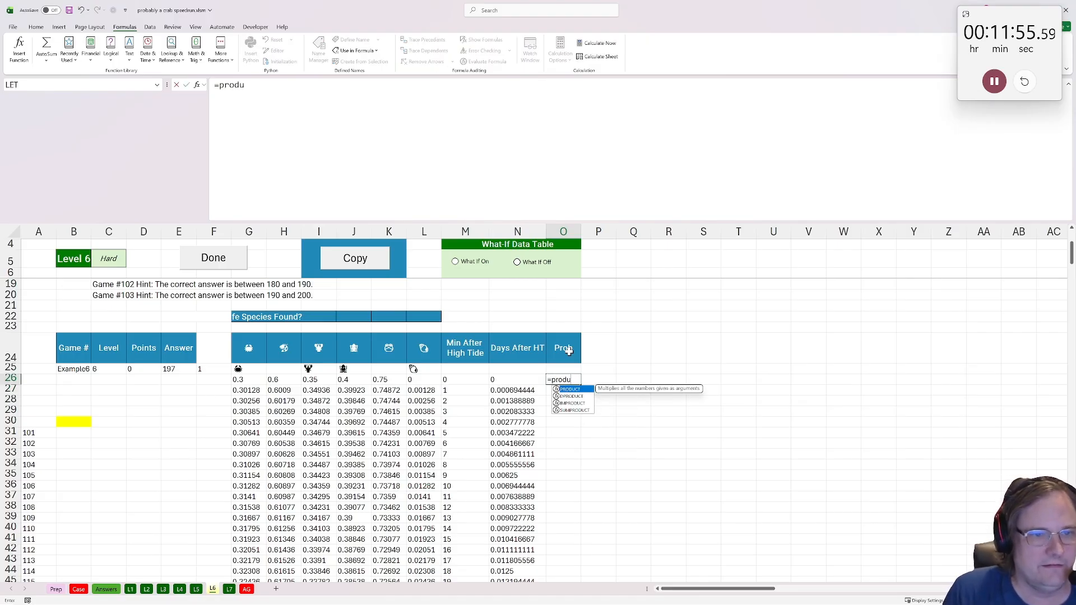
type("u")
key("Tab")
left_click_drag(239, 380, 431, 382)
key("Return")
left_click(553, 381)
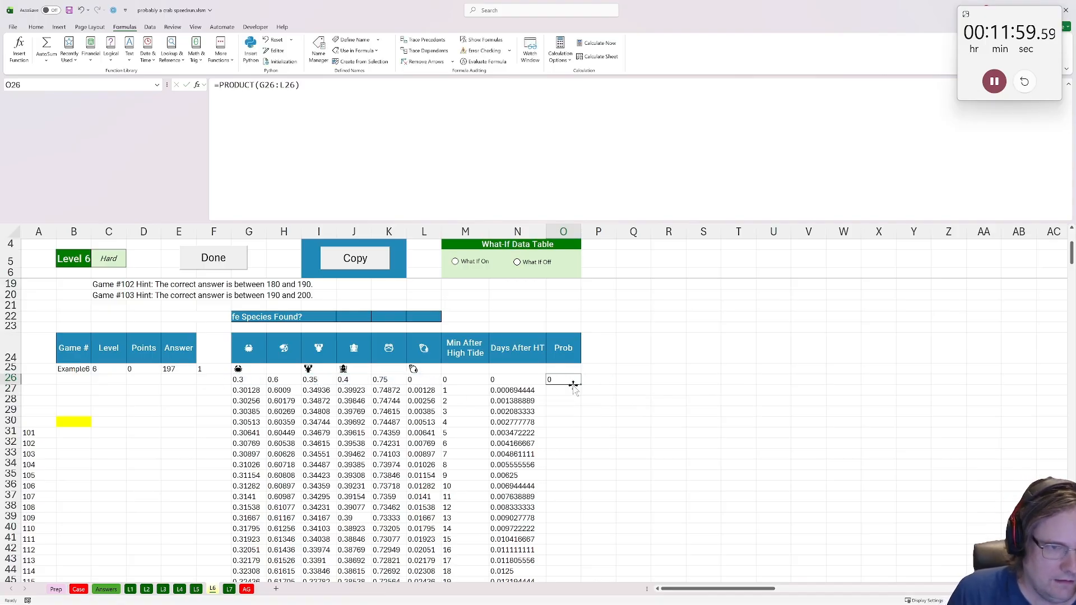
double_click(580, 384)
Enter =biggest(O26:O415,N26:N415) in the yellow cell B30 to return the time with the highest probability
left_click(84, 422)
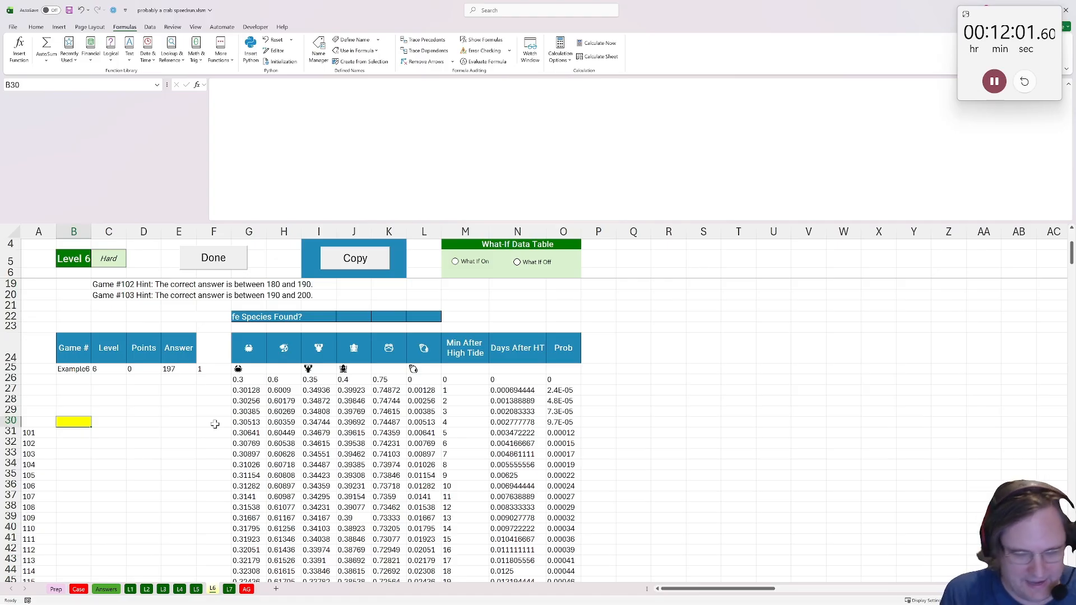
type("=biggest(")
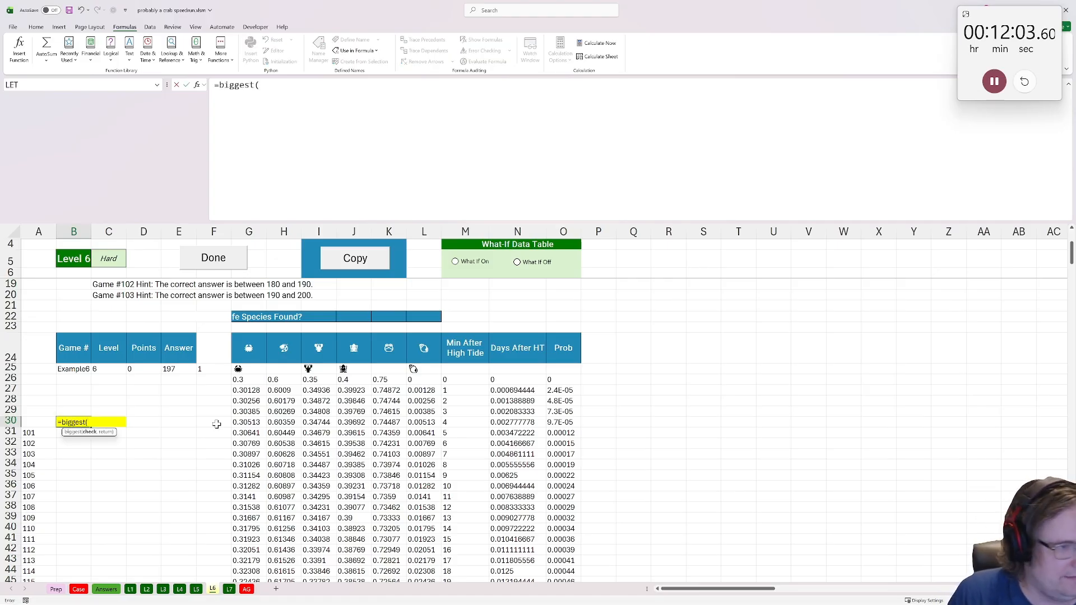
left_click(567, 380)
key("ctrl+shift+Down")
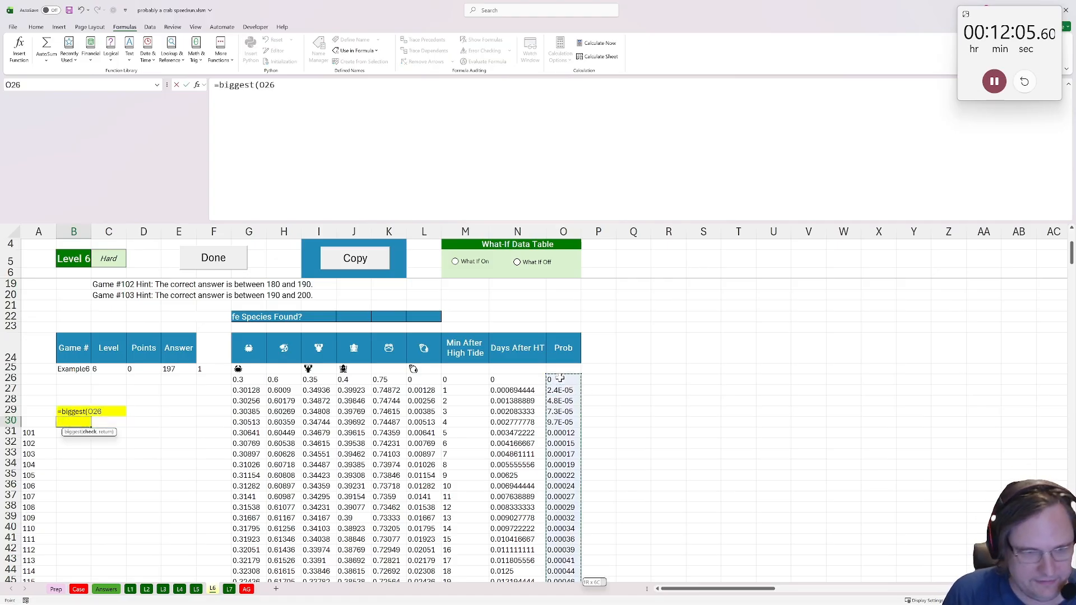
type(",")
left_click(524, 571)
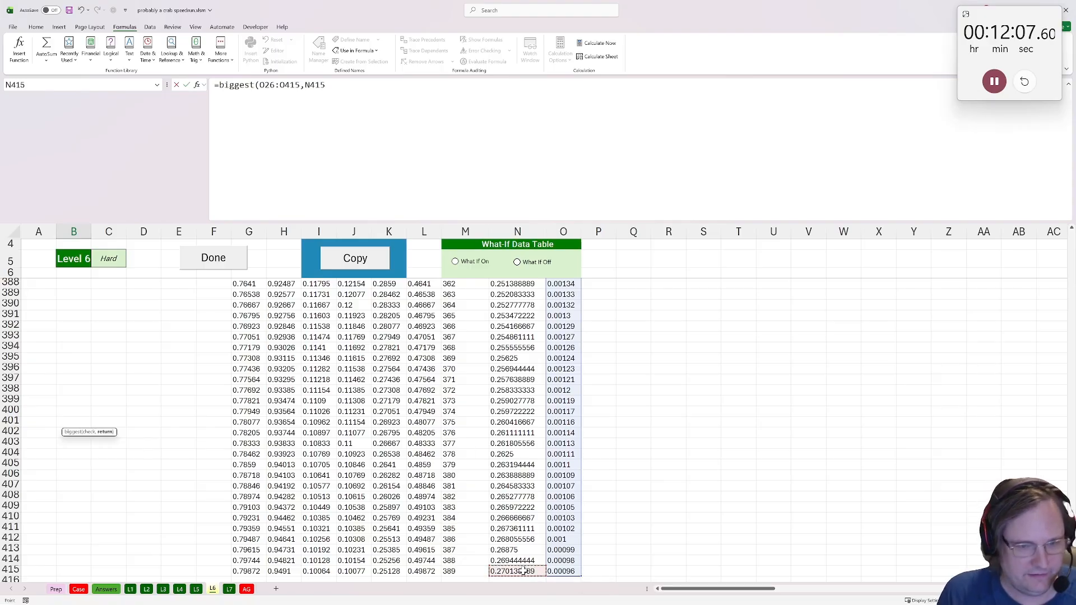
key("ctrl+shift+Up")
key("ctrl+Return")
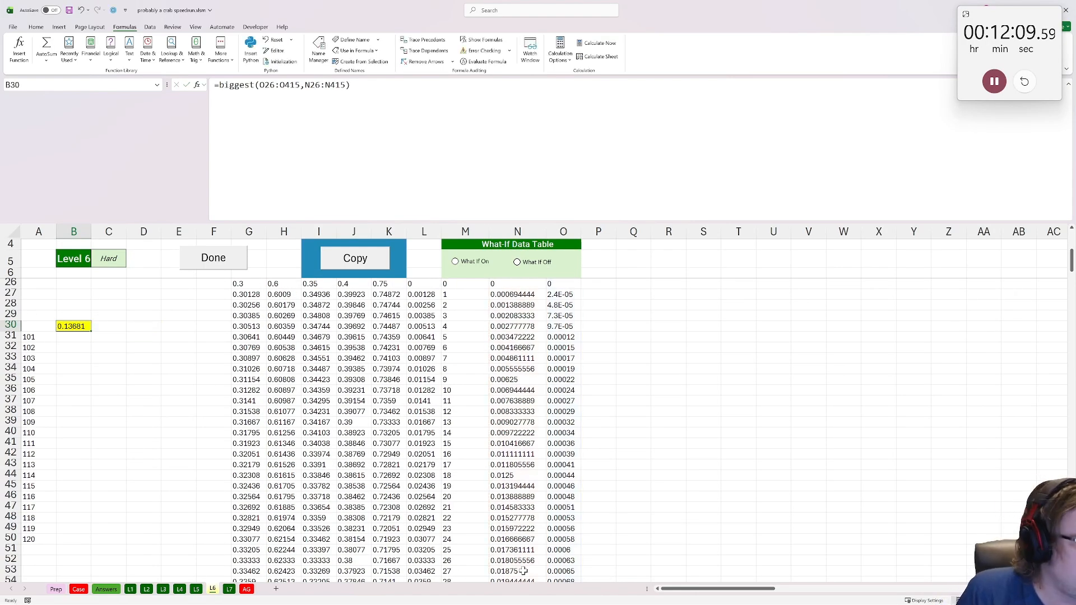
scroll(364, 506, "up", 2)
scroll(363, 506, "down", 1)
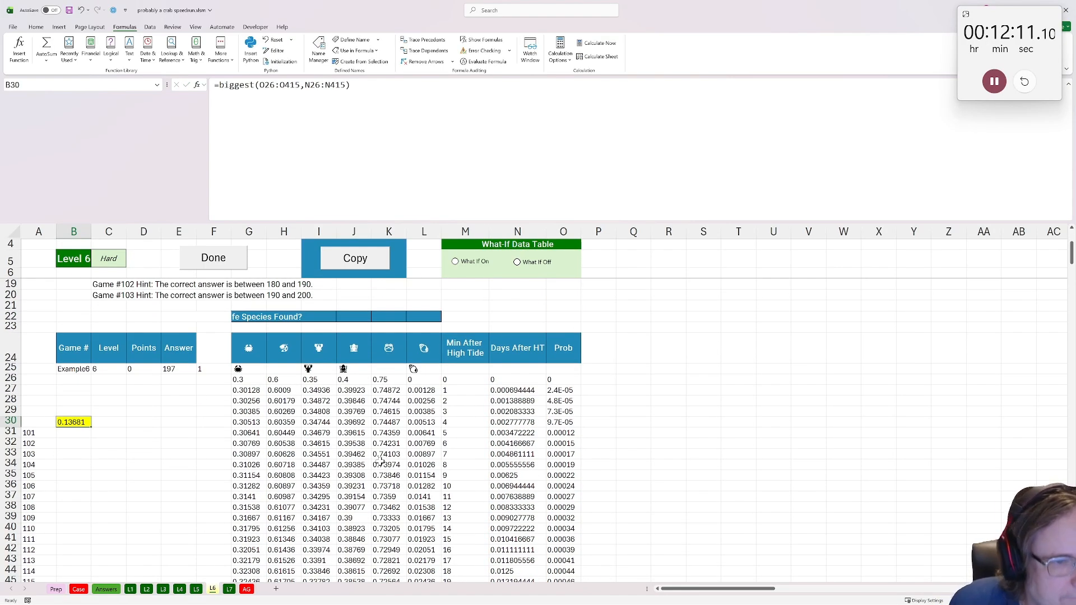
Switch the return range in B30 to the minutes column, making the formula =biggest(O26:O415,M26#)
double_click(84, 421)
left_click_drag(513, 374, 466, 380)
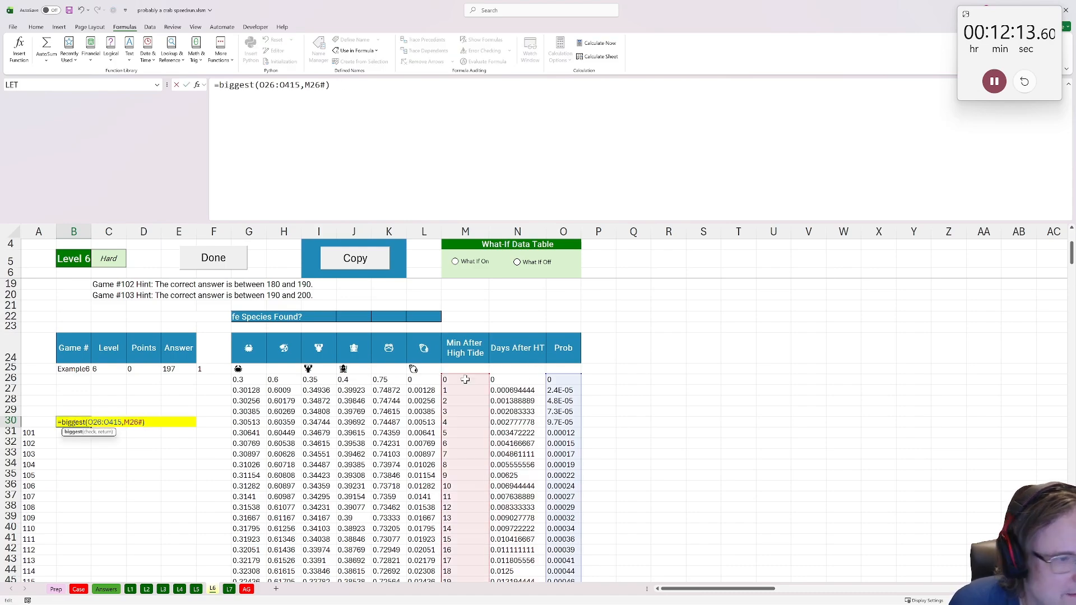
key("Return")
Open the biggest formula in B30 for editing
left_click(78, 421)
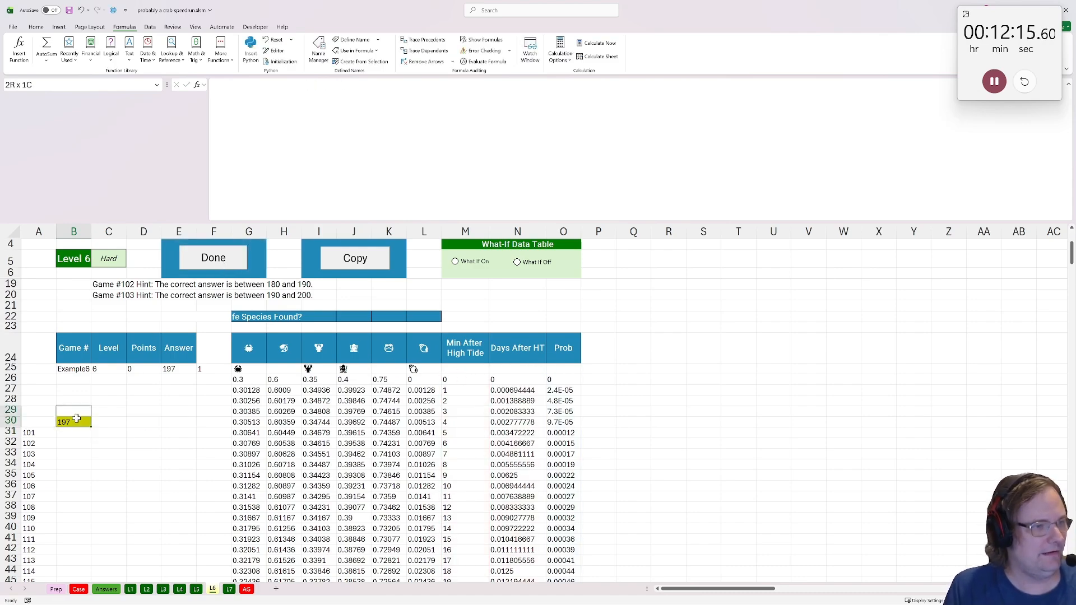
left_click(218, 96)
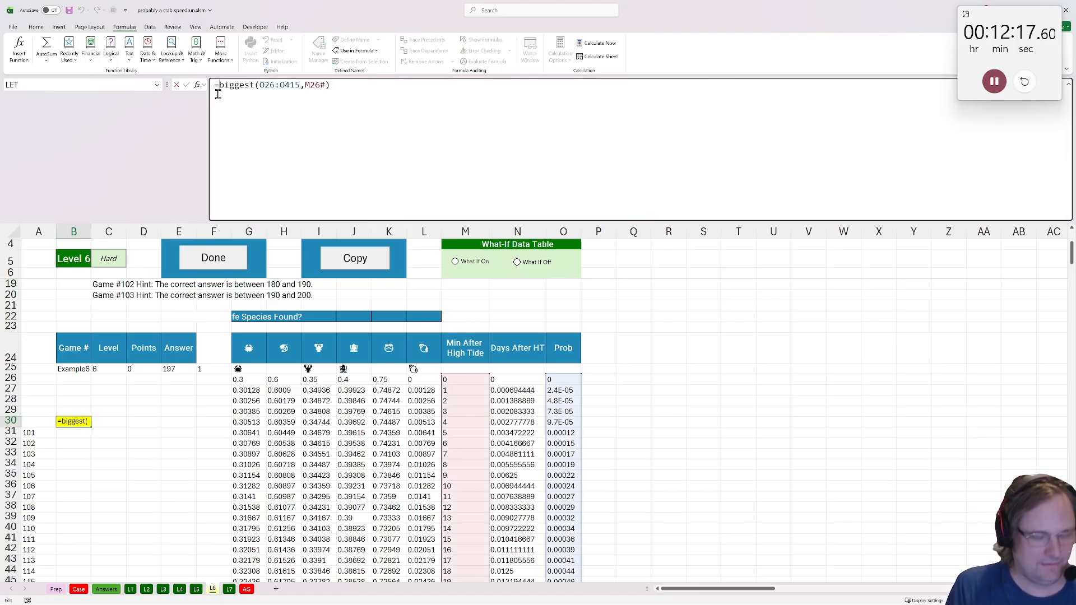
Commit the Level 6 answer formula =biggest(O26:O415,M26#) in B30 and mark Level 6 as done
key("Return")
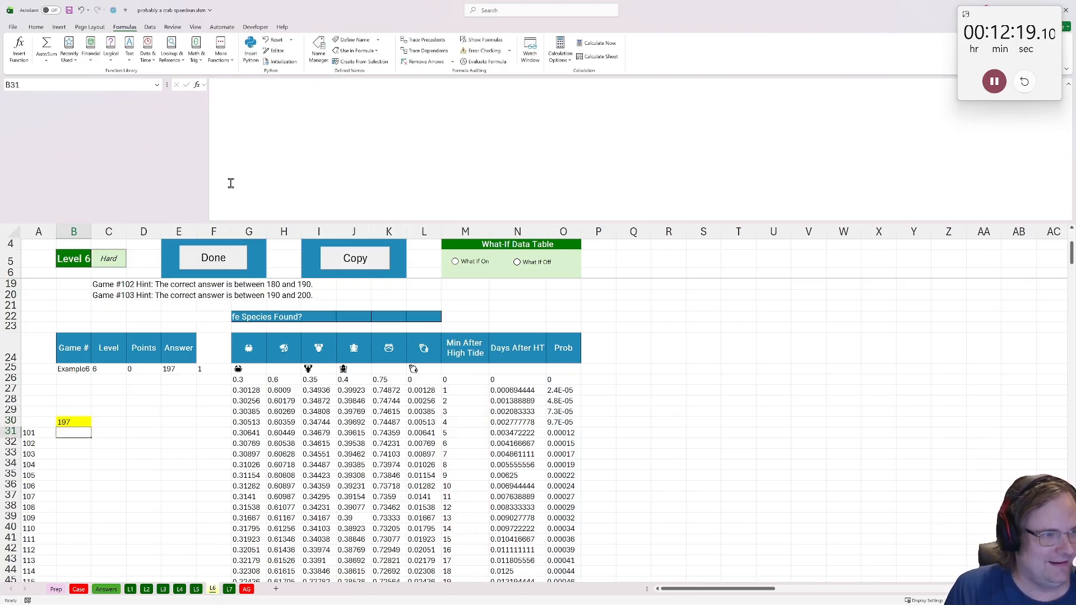
left_click(219, 259)
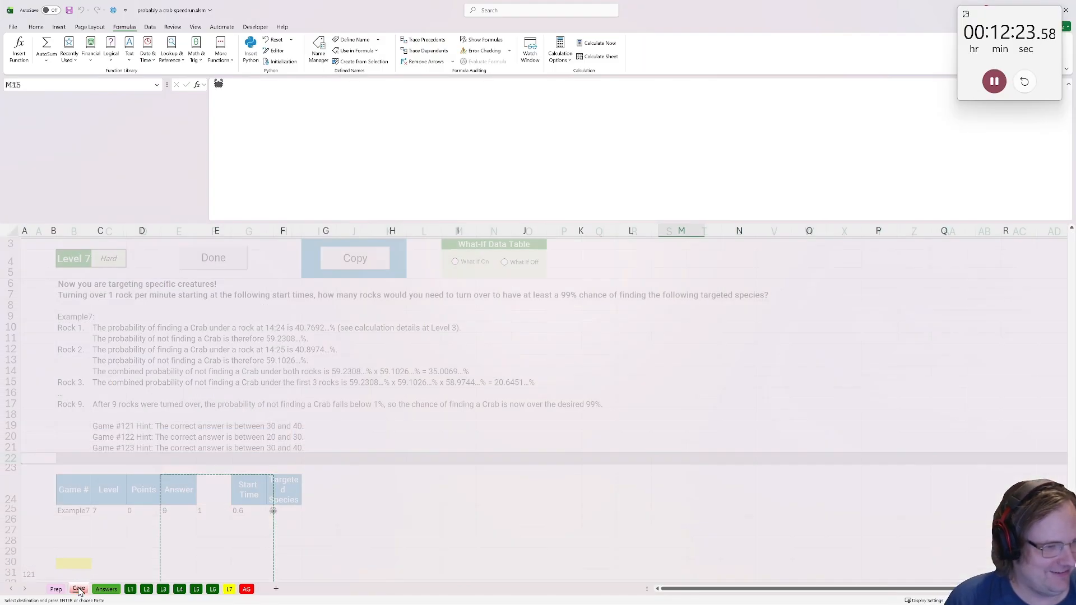
Review the Level 7 section on the Case sheet and return to the L7 sheet
scroll(143, 512, "down", 12)
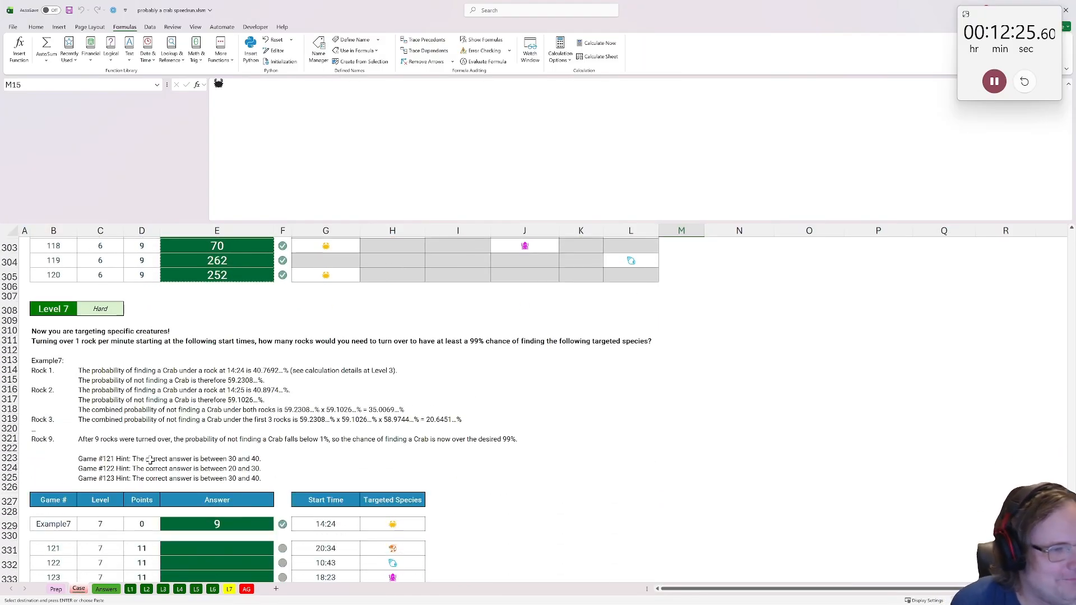
left_click(230, 589)
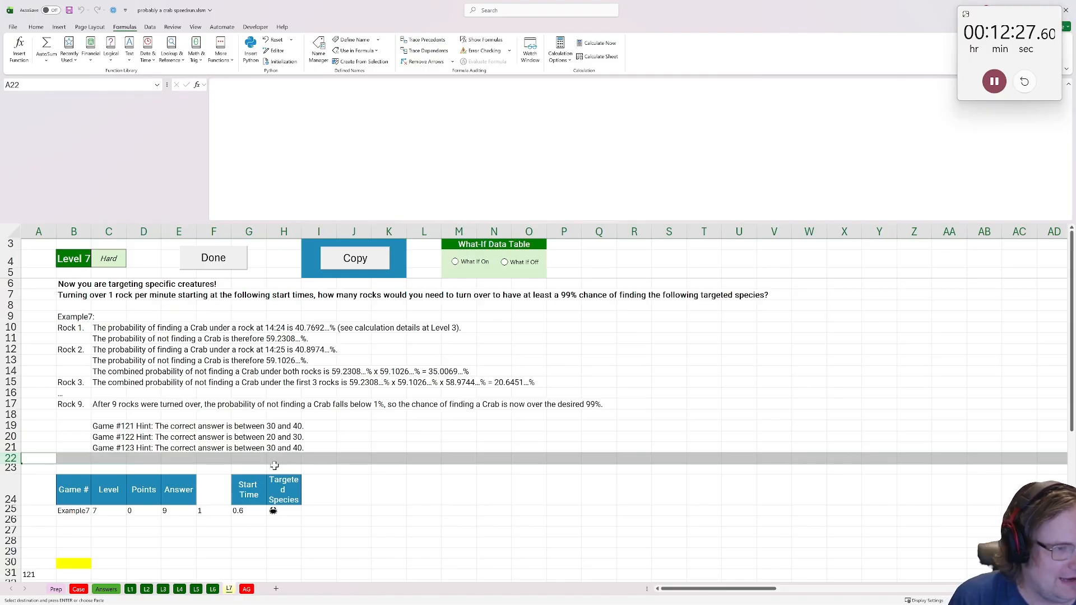
scroll(327, 408, "down", 2)
scroll(327, 408, "up", 2)
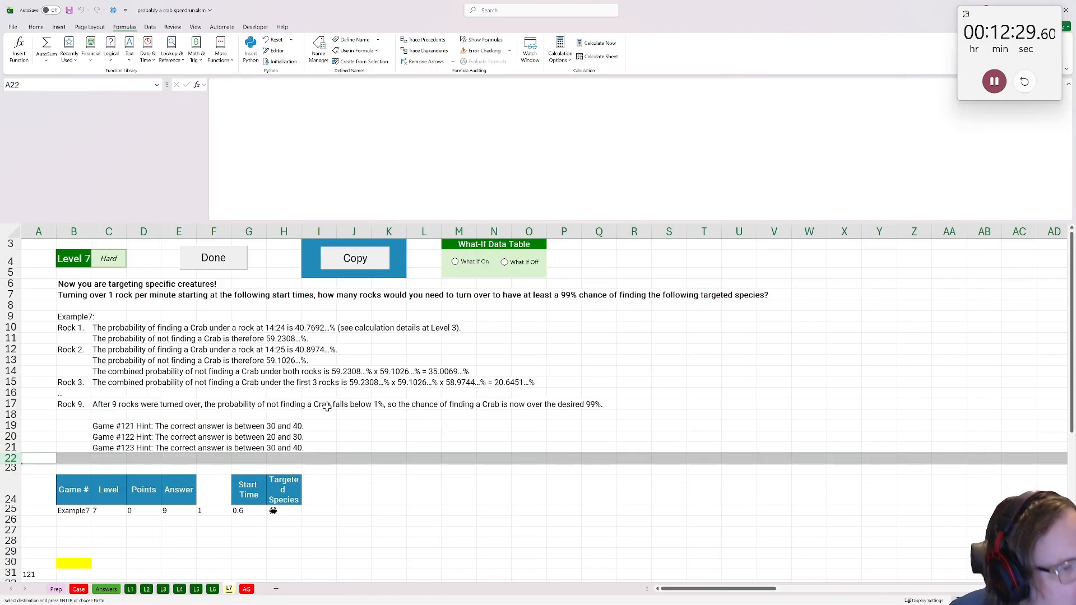
Start a helper table beside the Level 7 example with the headers Time in K24 and P Now in L24
left_click(346, 491)
left_click(318, 496)
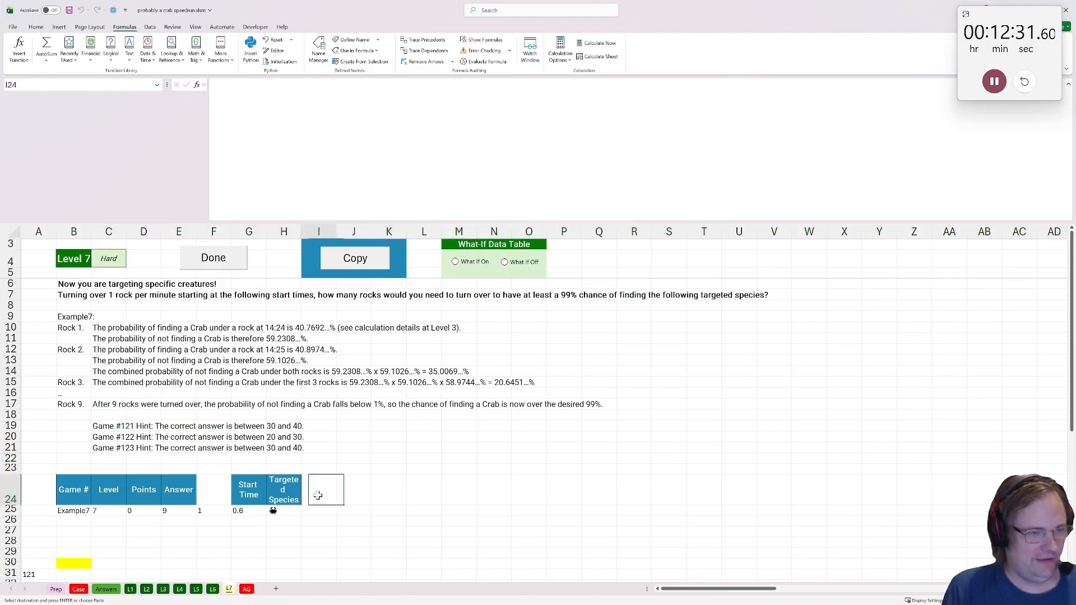
left_click(365, 491)
left_click(400, 492)
type("T")
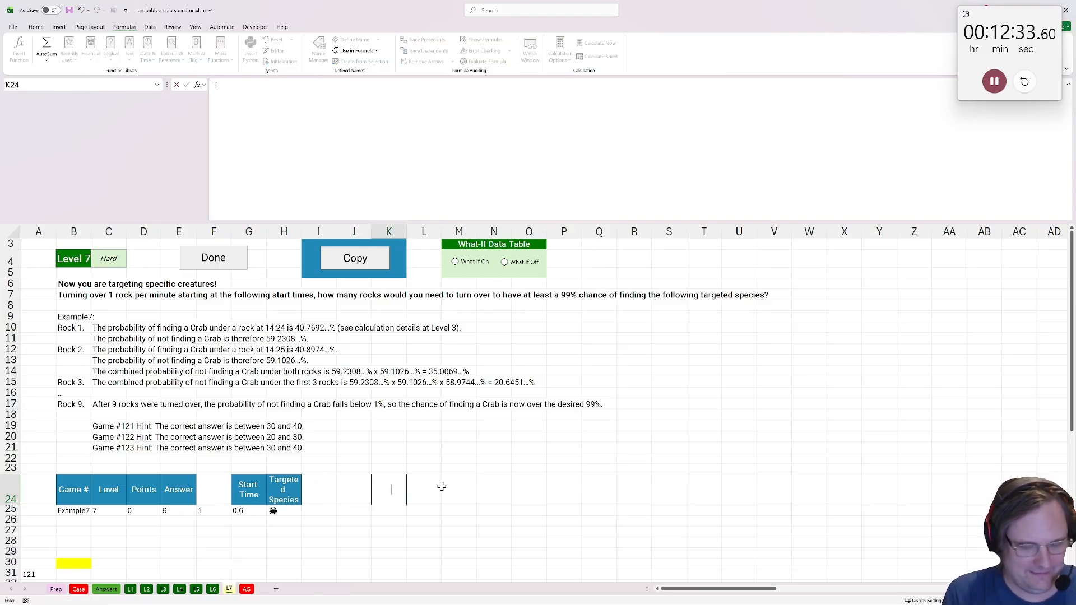
type("ime")
key("Tab")
type("P")
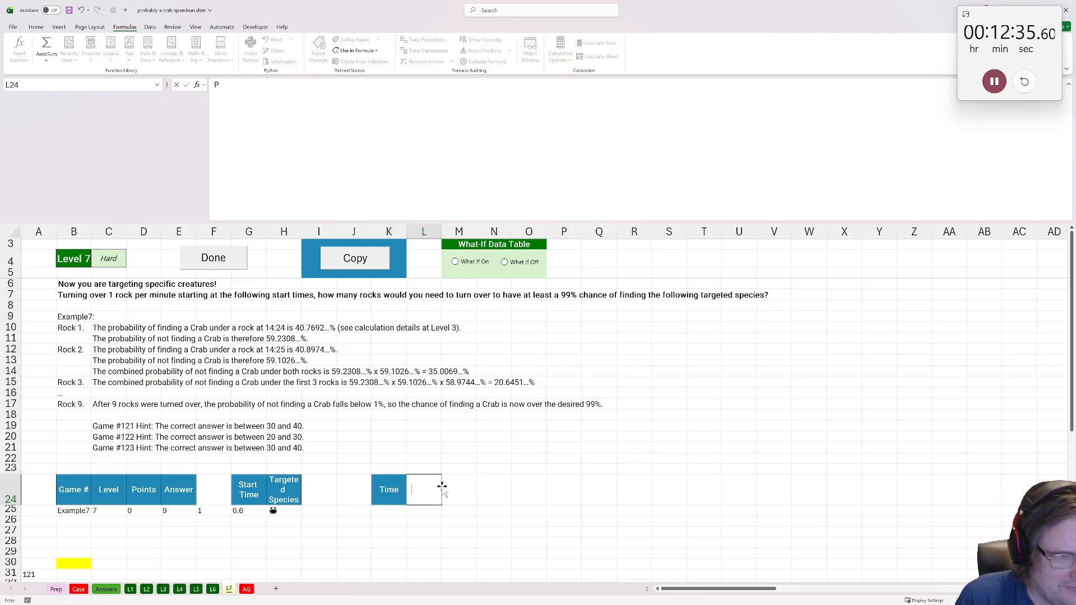
type(" Not")
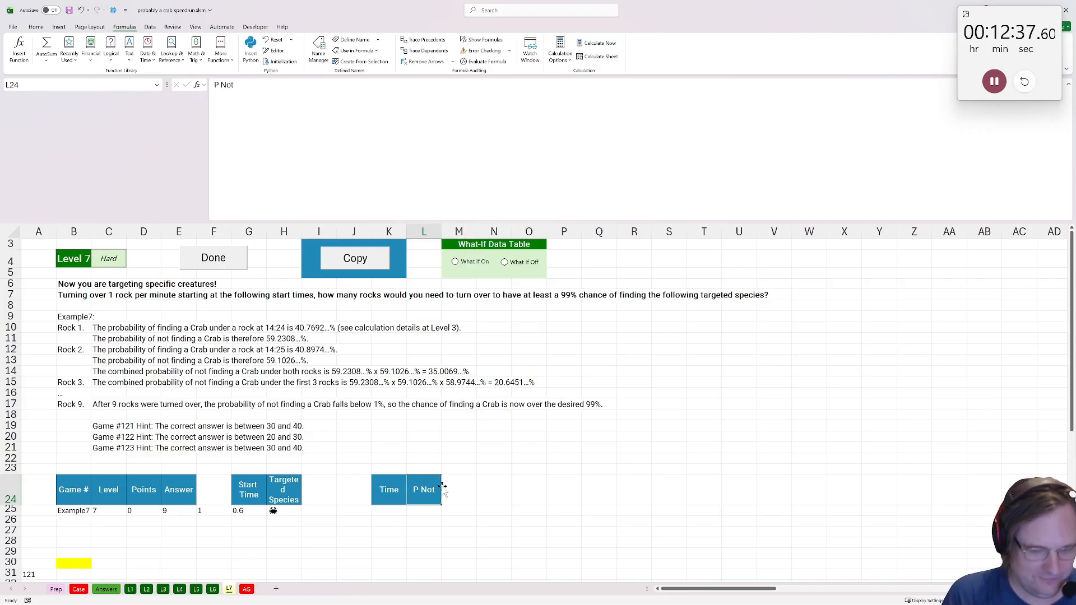
key("BackSpace")
type("w")
key("Tab")
Add the headers P Not in M24 and Total P in N24
type("P")
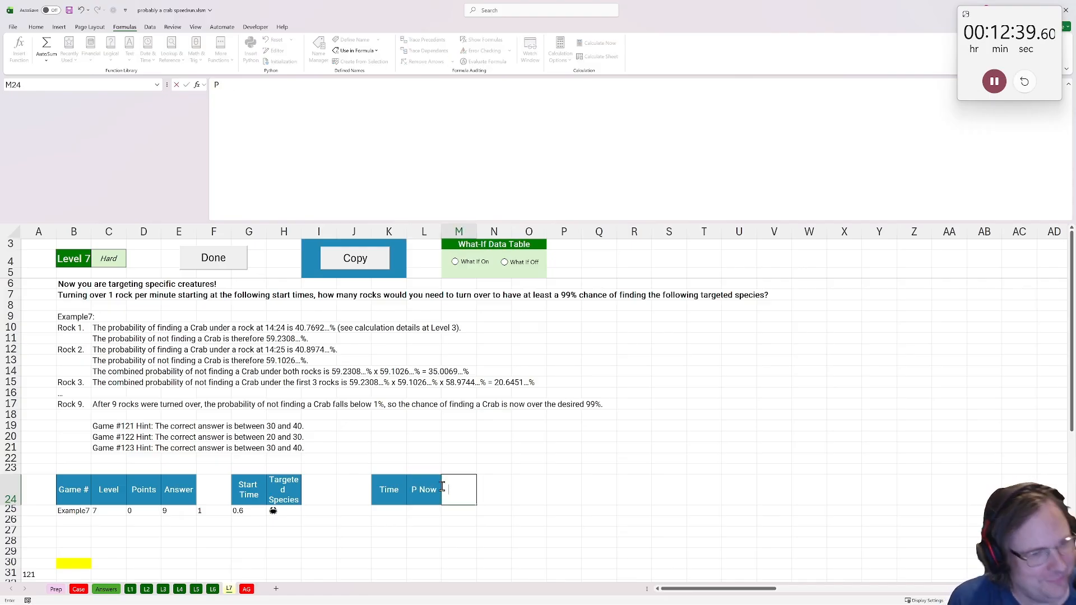
key("Tab")
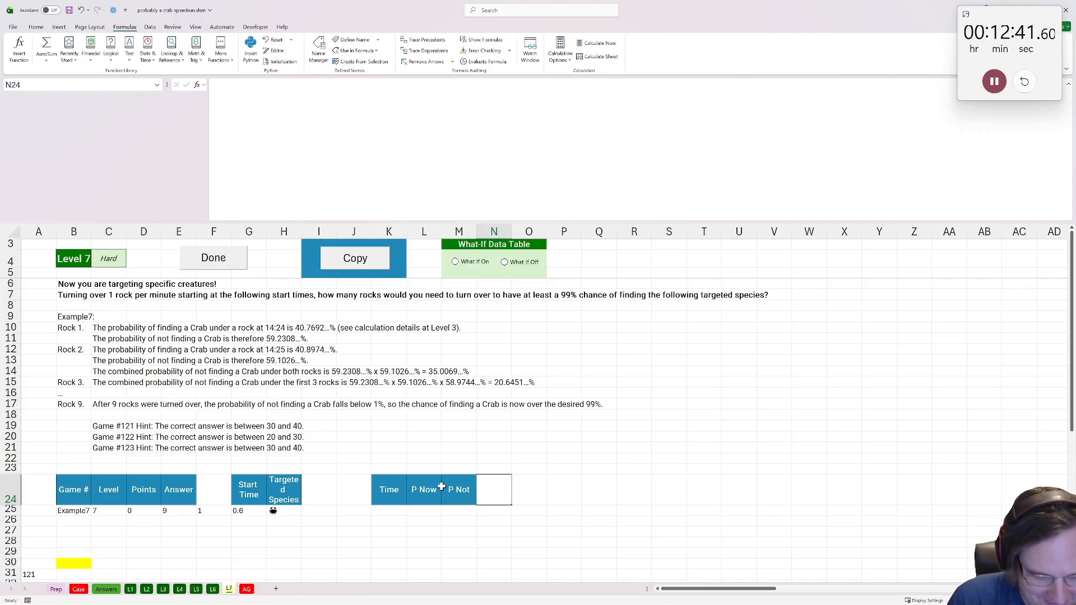
type("P")
key("BackSpace")
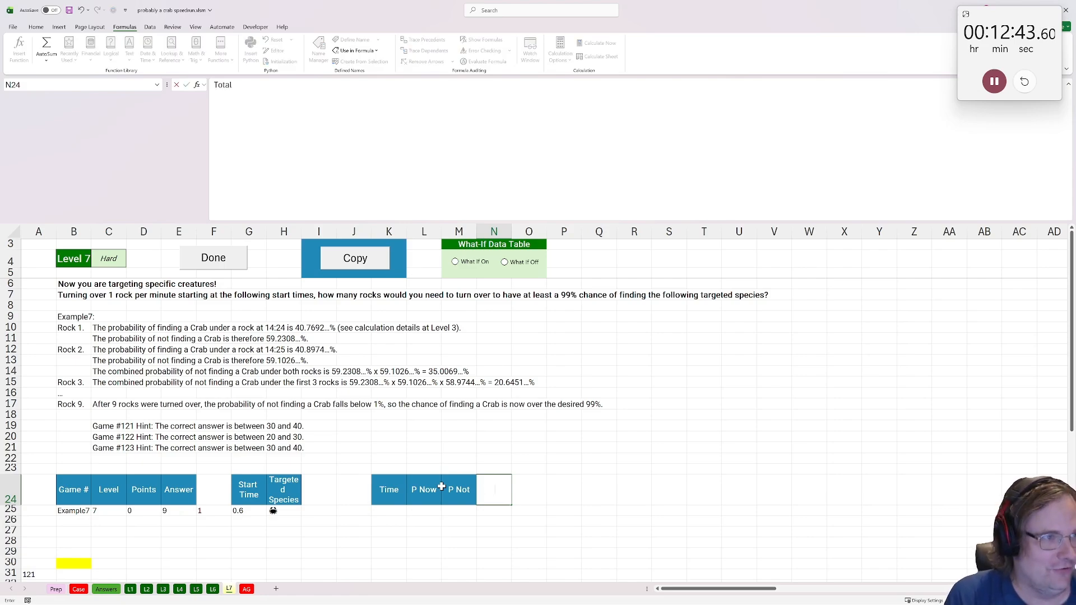
type("Total P")
key("Return")
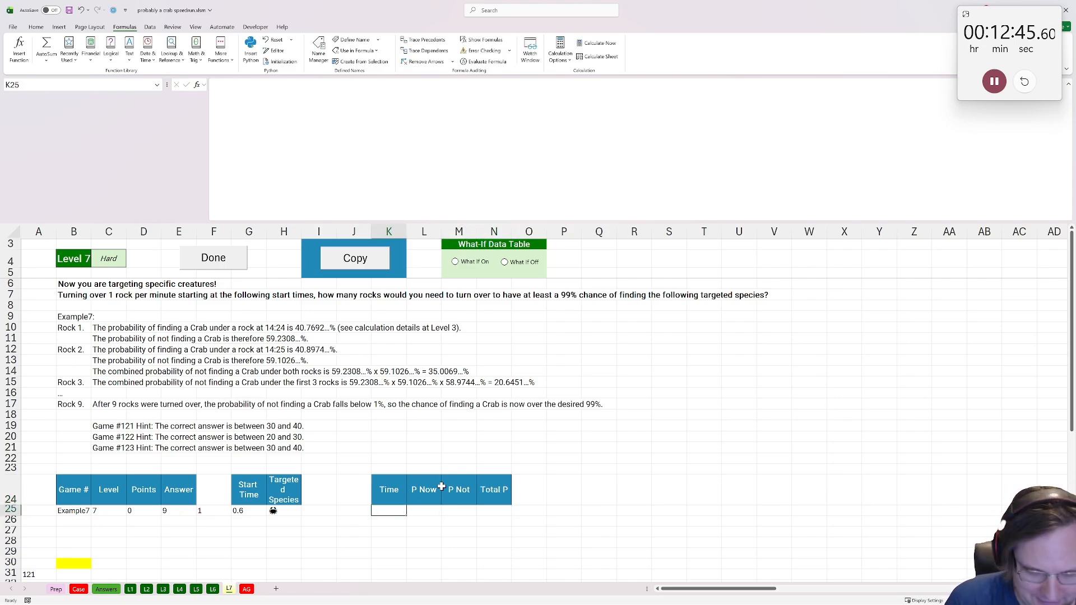
Link the first Time cell, K25, to the example's start time in G25
type("=")
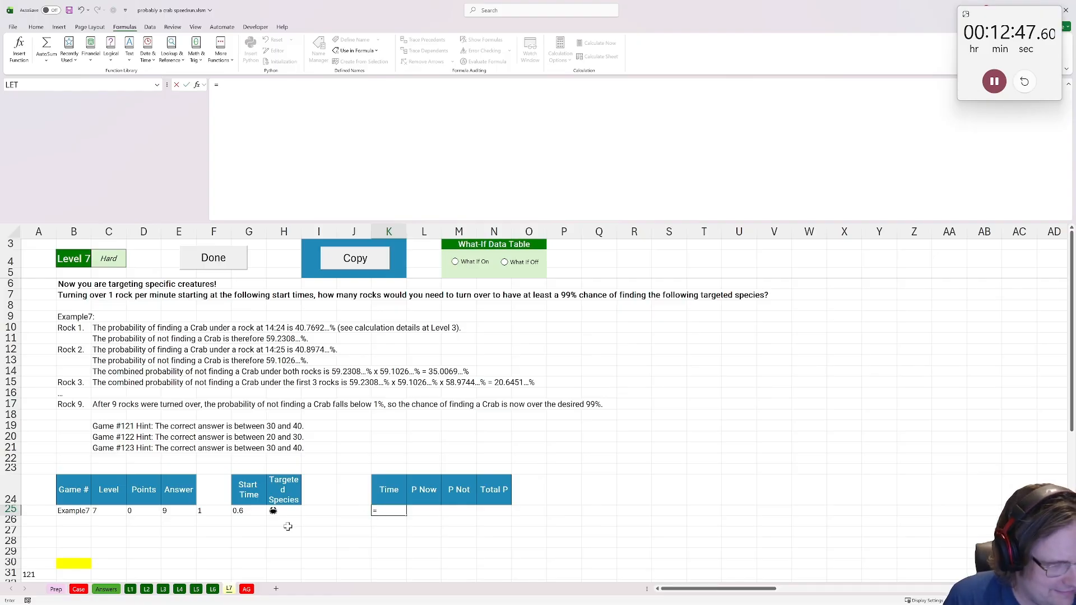
left_click(233, 512)
key("Return")
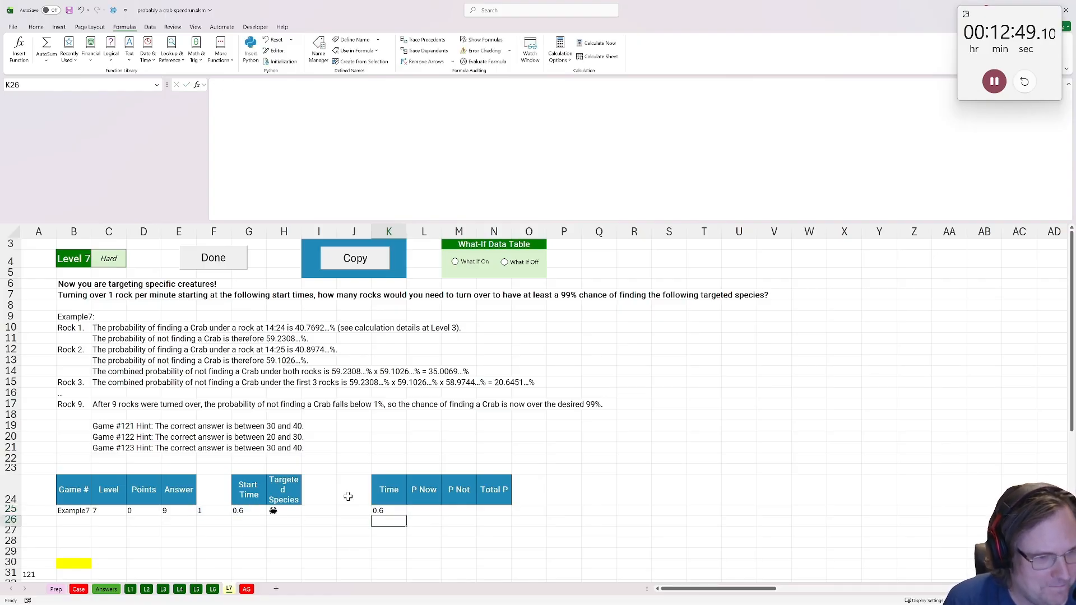
Calculate P Now in L25 with the p function of species H25, locked as an absolute reference, and time K25
left_click(420, 511)
type("=p(")
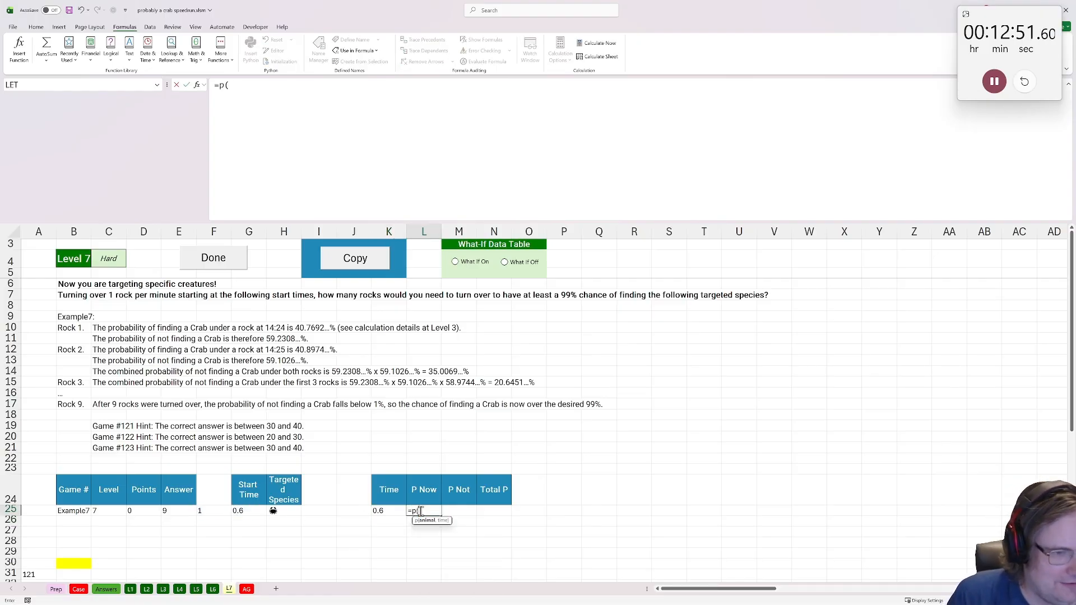
left_click(283, 512)
type(",")
left_click(387, 510)
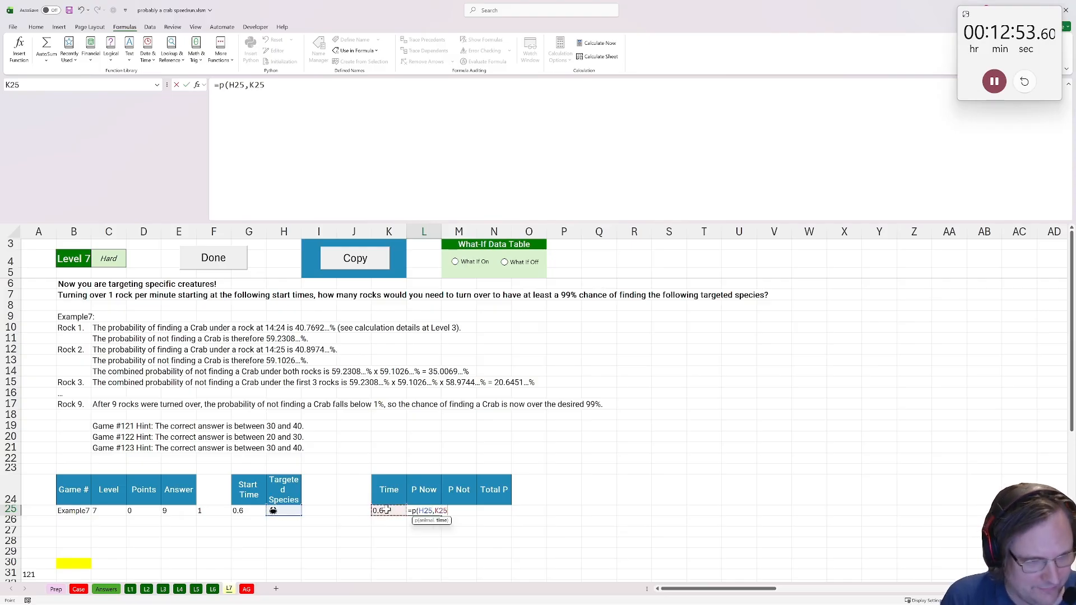
left_click(229, 94)
double_click(231, 91)
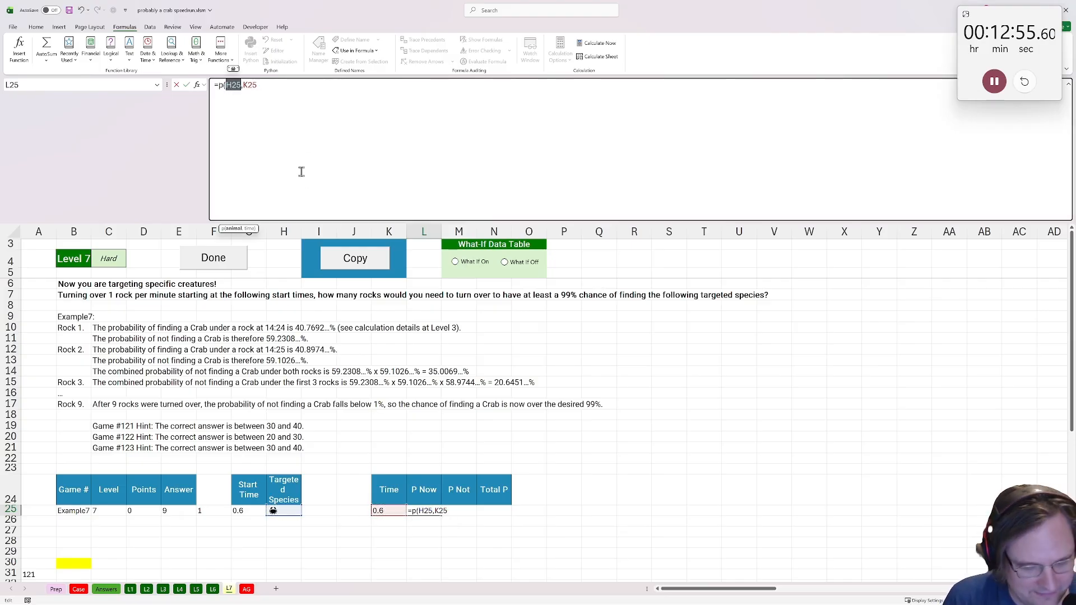
key("F4")
left_click(394, 131)
key("Tab")
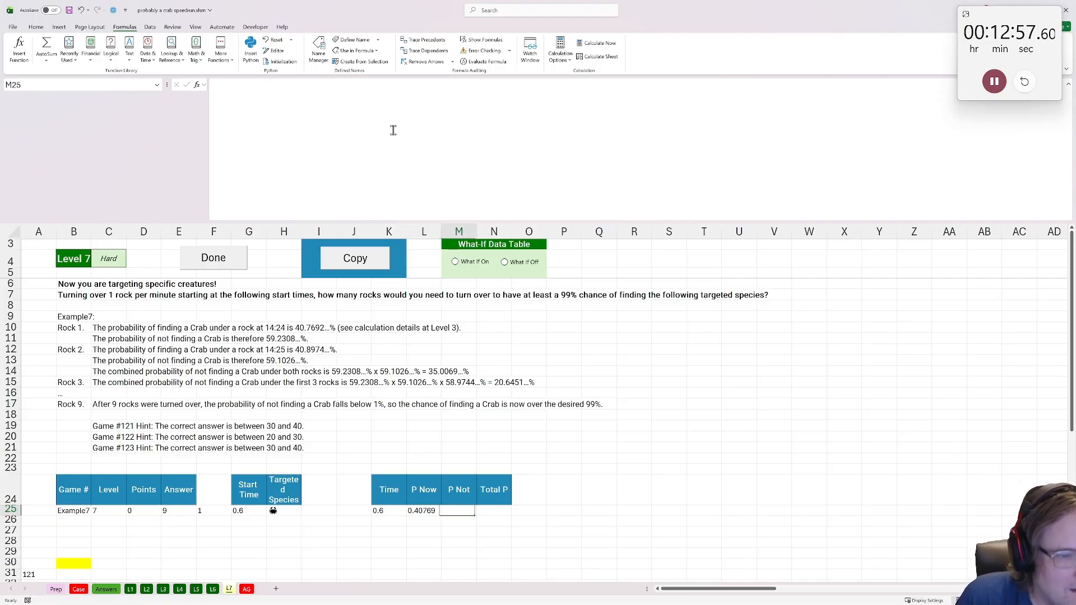
Calculate P Not in M25 as 1 minus P Now in L25
type("=1")
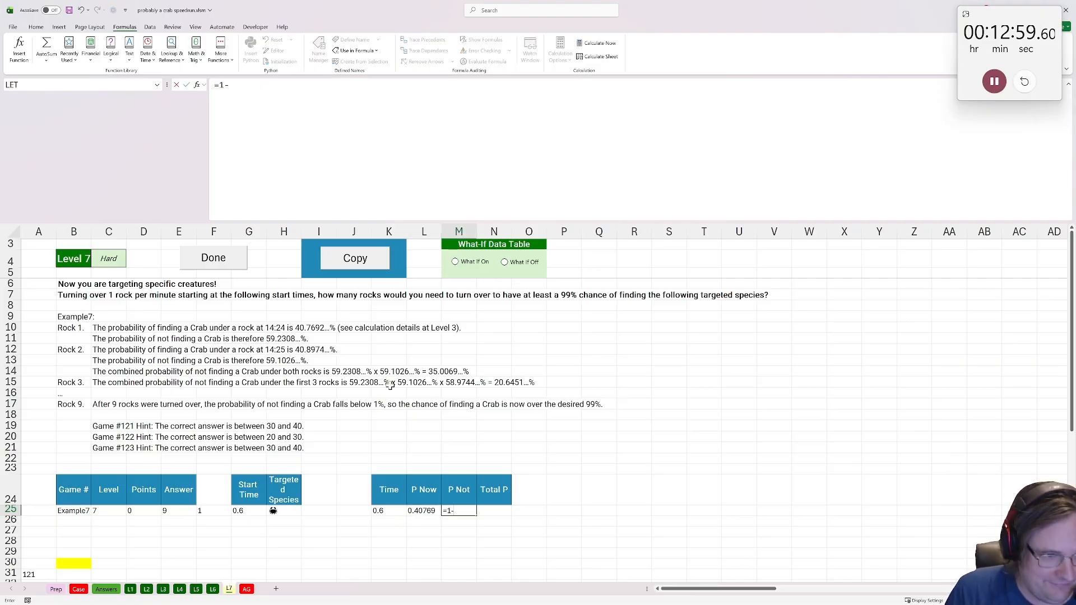
type("-")
left_click(422, 511)
key("Tab")
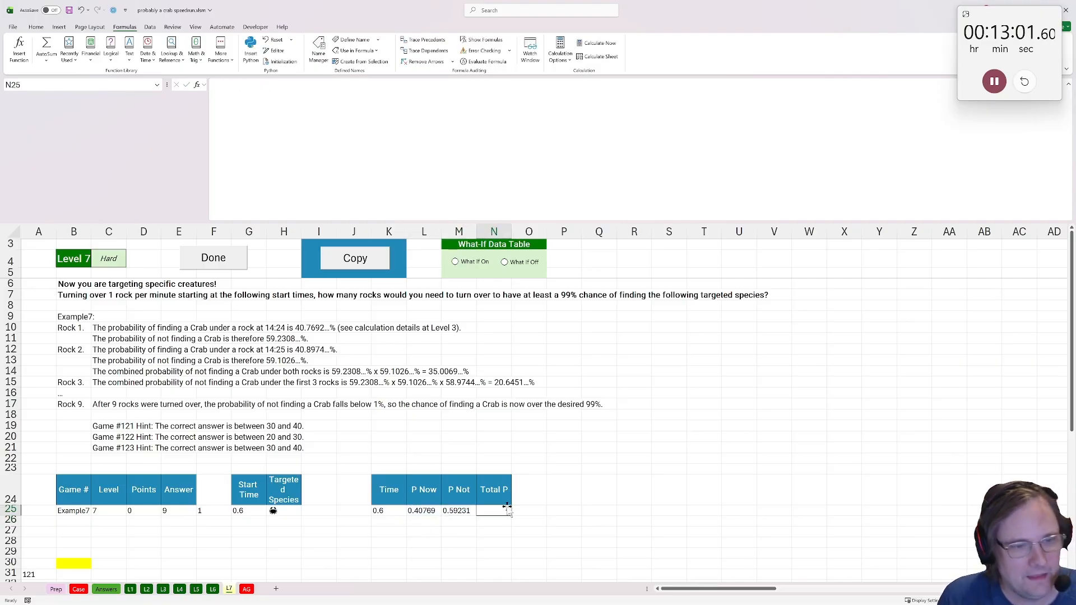
Enter the cumulative probability formula =1-PRODUCT(M25:M$25) in the Total P cell N25
type("=")
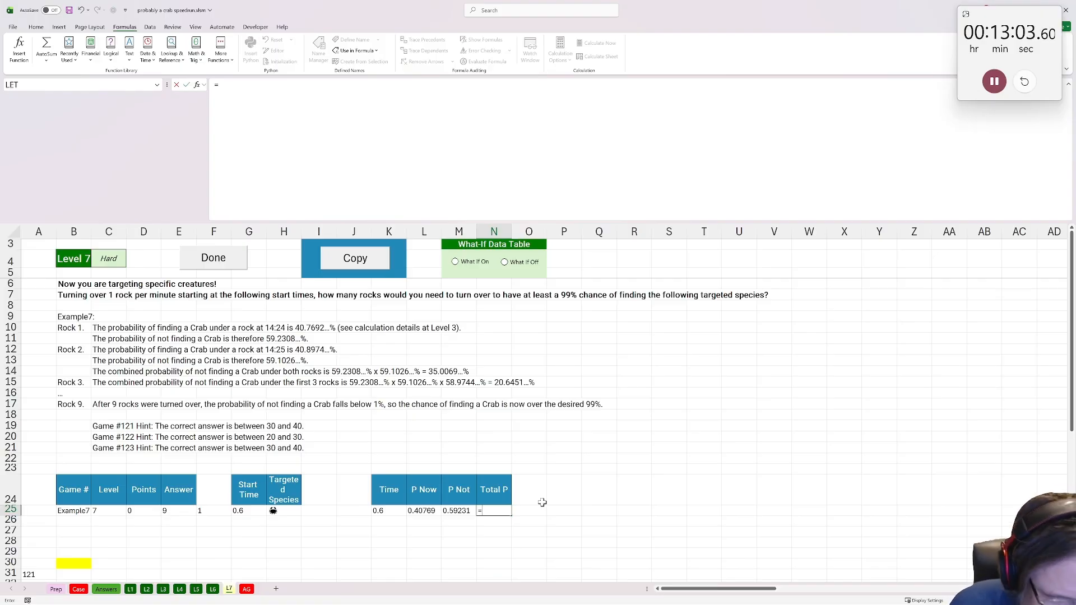
type("1")
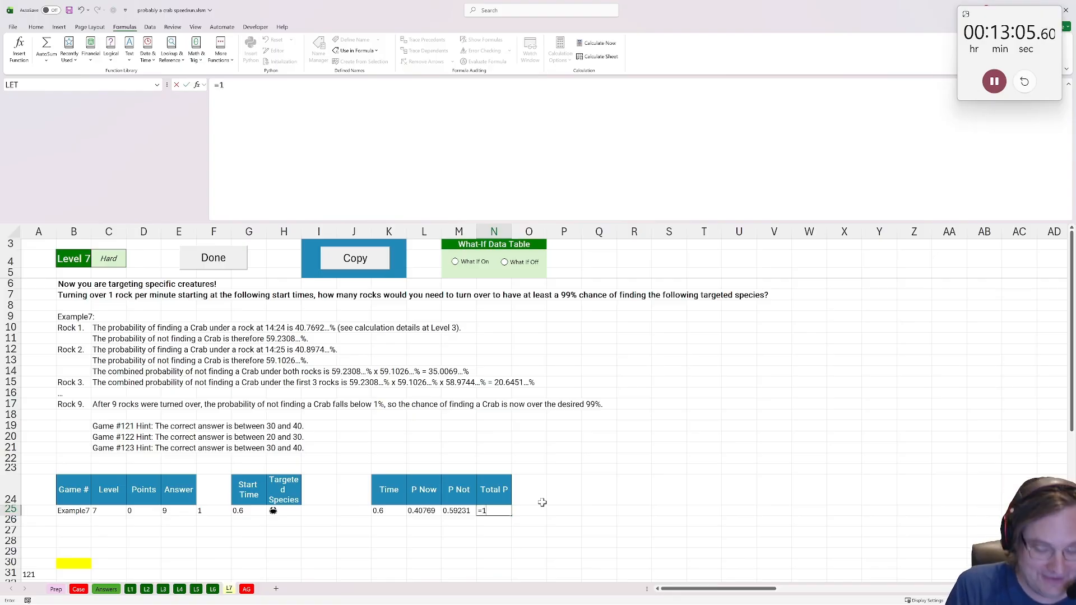
key("BackSpace")
key("BackSpace")
type("=1")
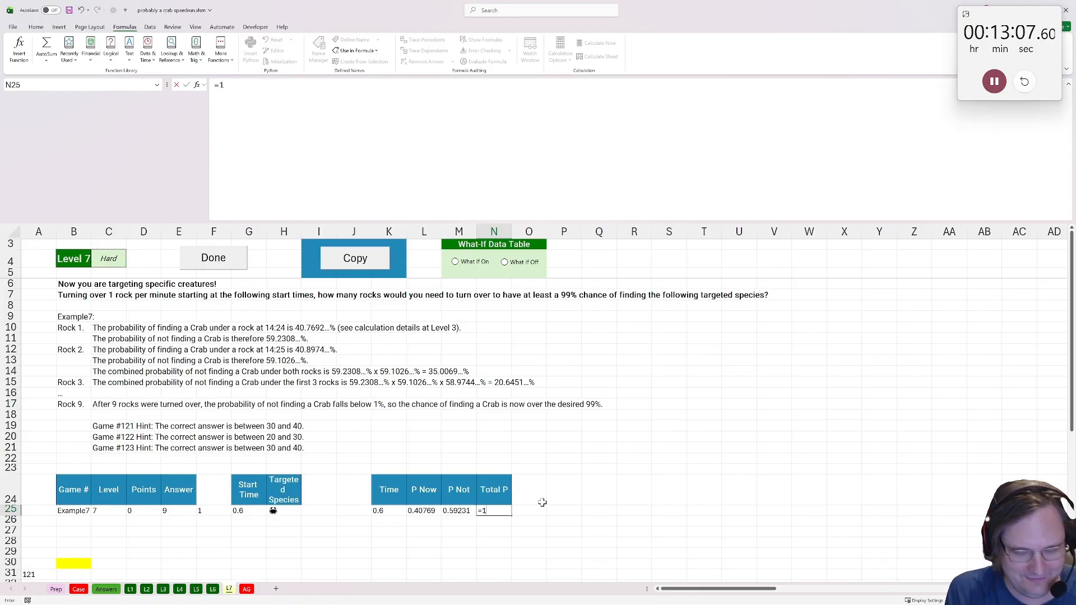
type("-prod")
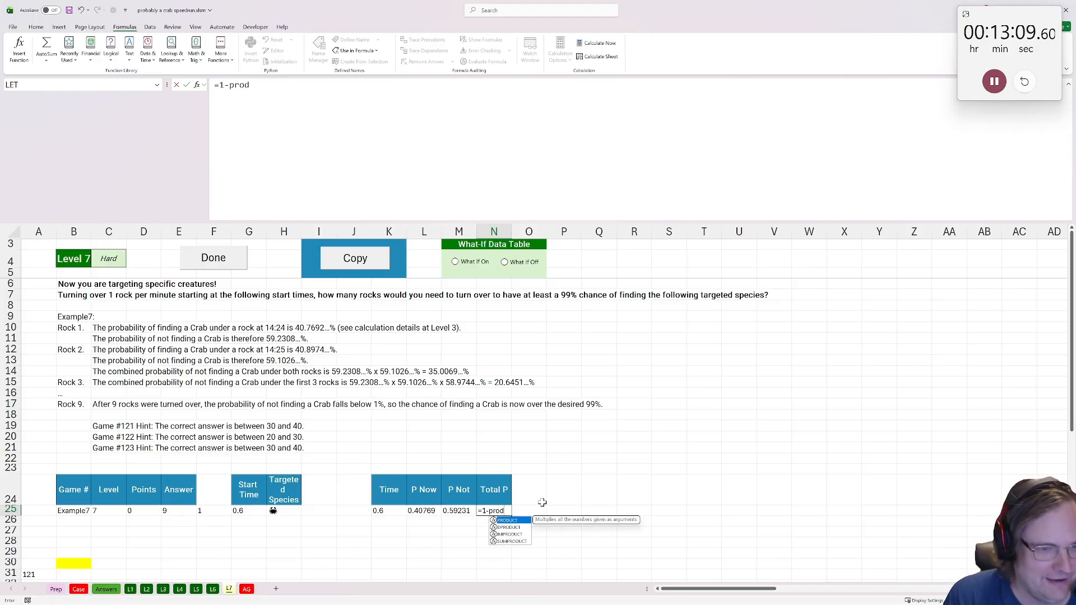
key("Tab")
left_click(461, 510)
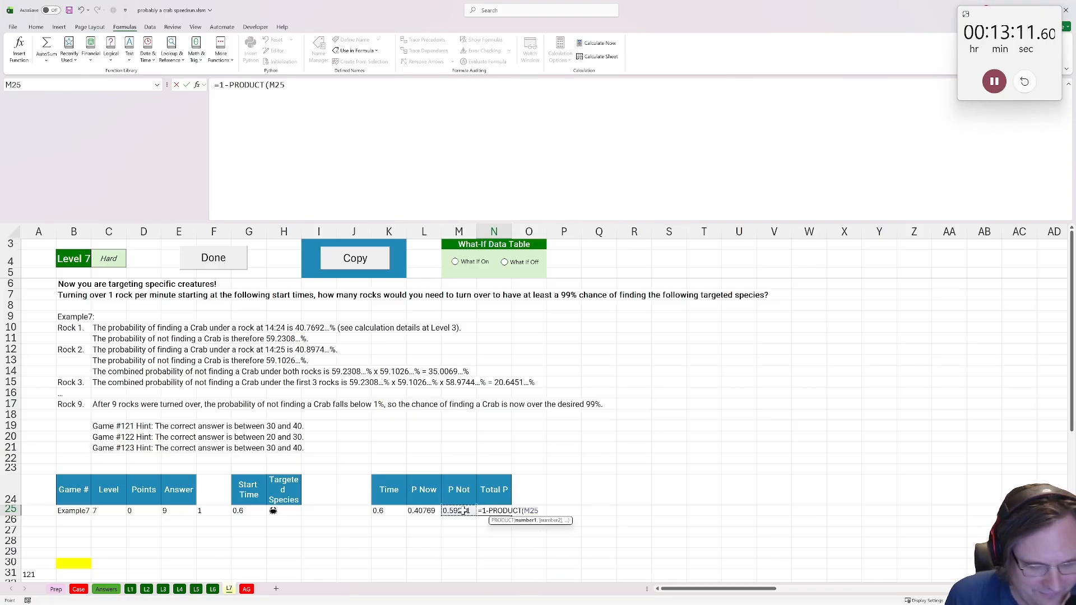
type(":M25M")
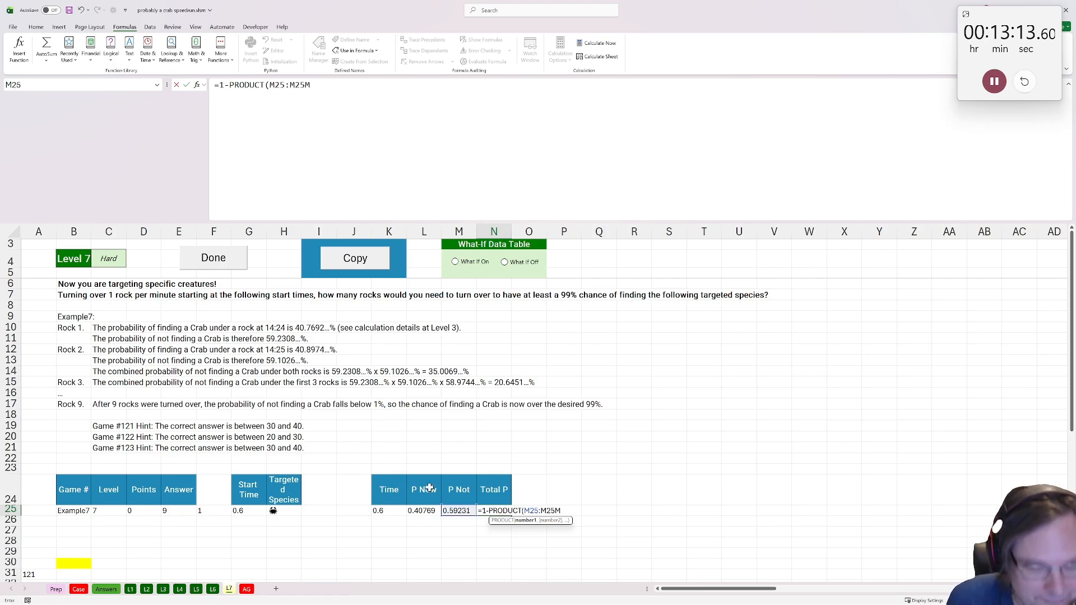
key("BackSpace")
left_click(288, 88)
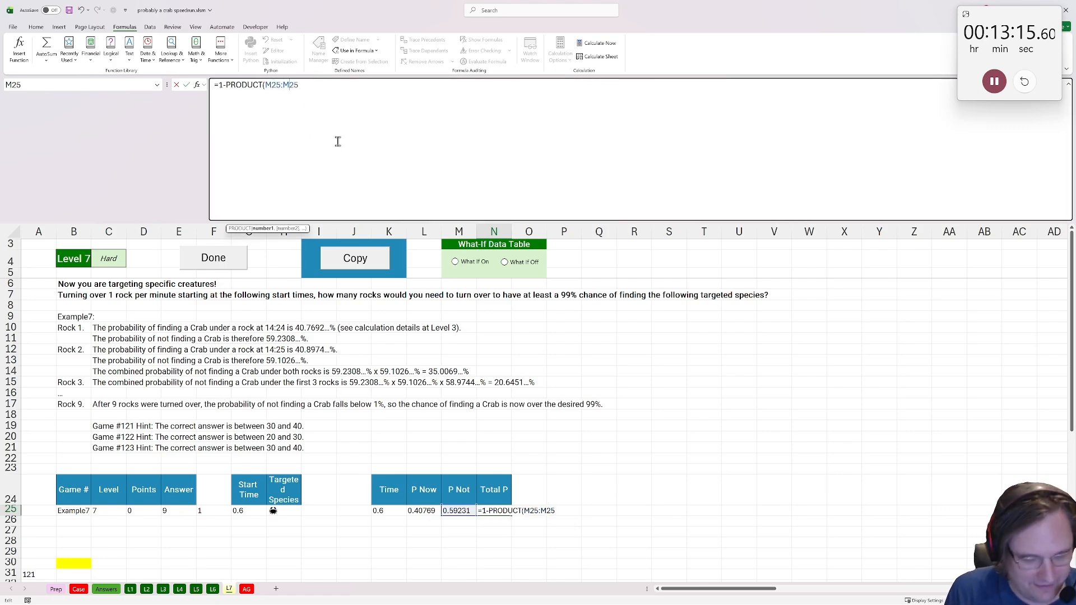
type("$25")
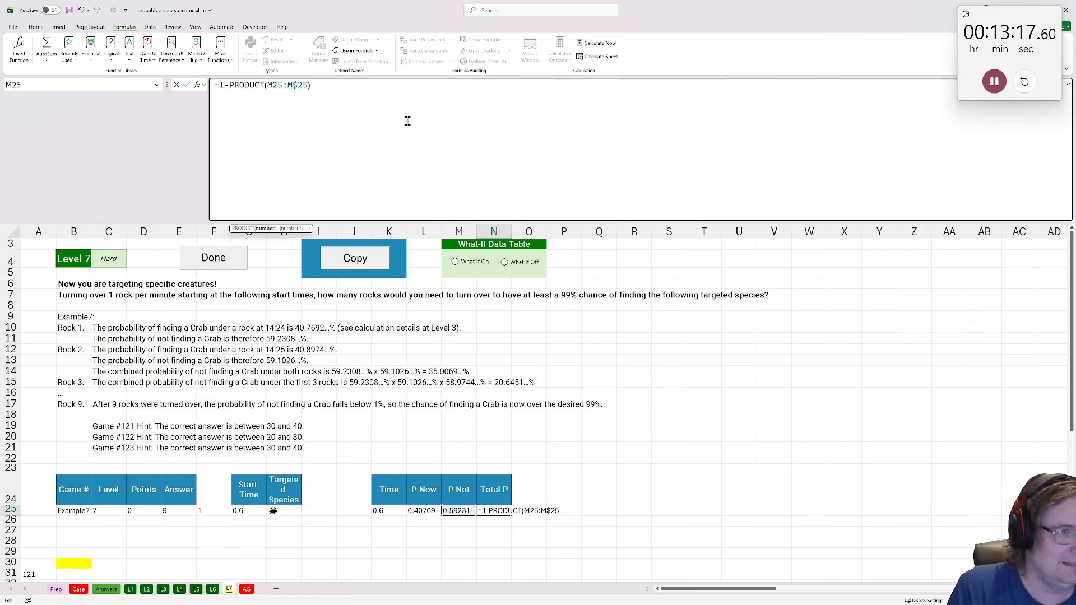
key("ctrl+Return")
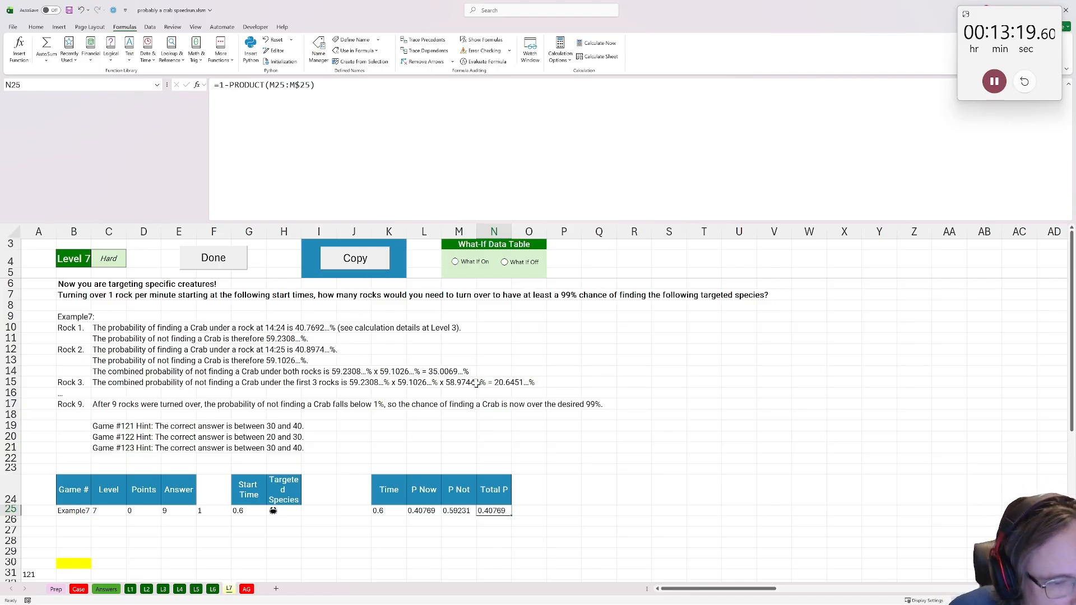
Enter =K25+1/(24*60) in K26 so the second Time row advances by one minute
scroll(493, 397, "down", 1)
left_click_drag(389, 479, 505, 479)
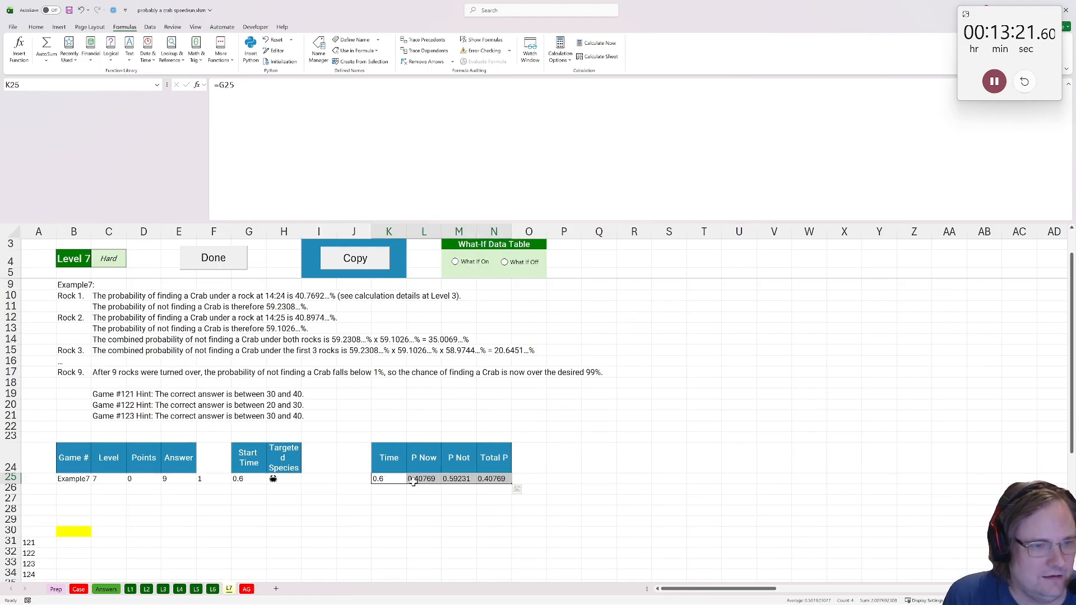
left_click(504, 479)
left_click(388, 488)
type("=")
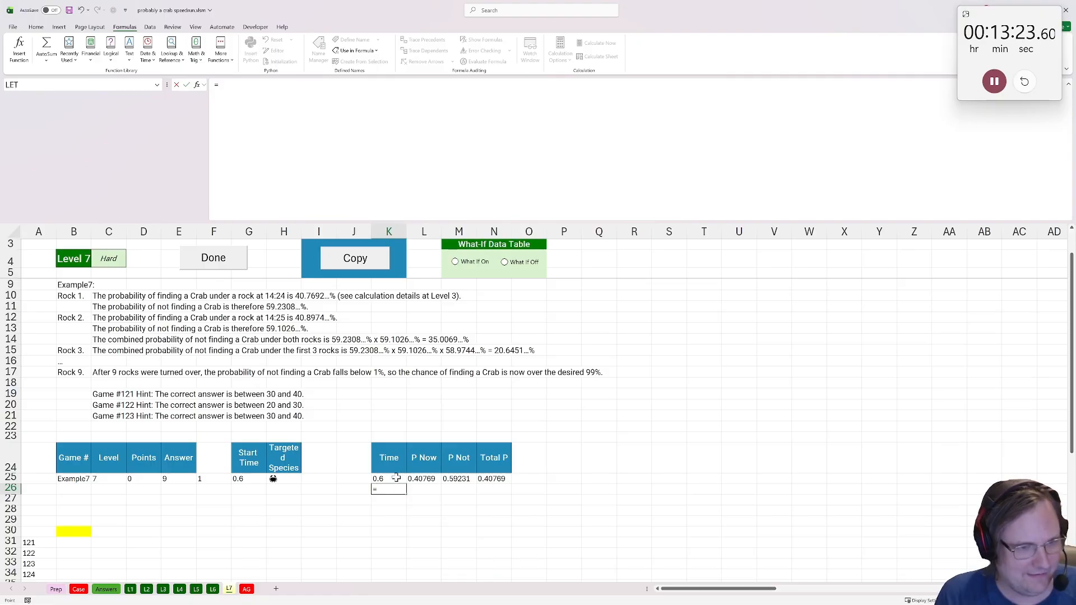
left_click(395, 478)
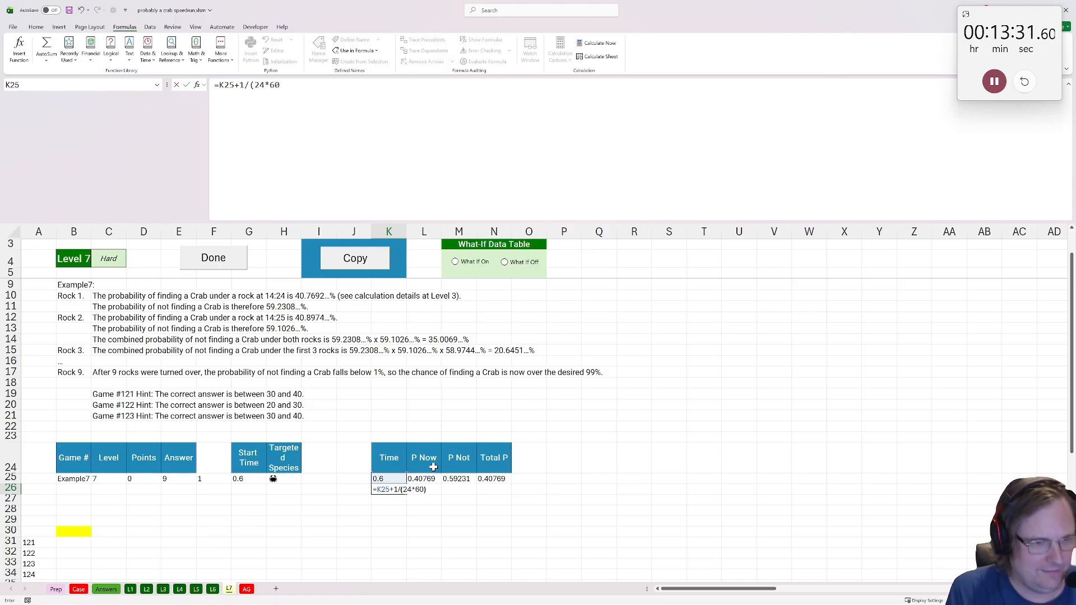
key("ctrl+Return")
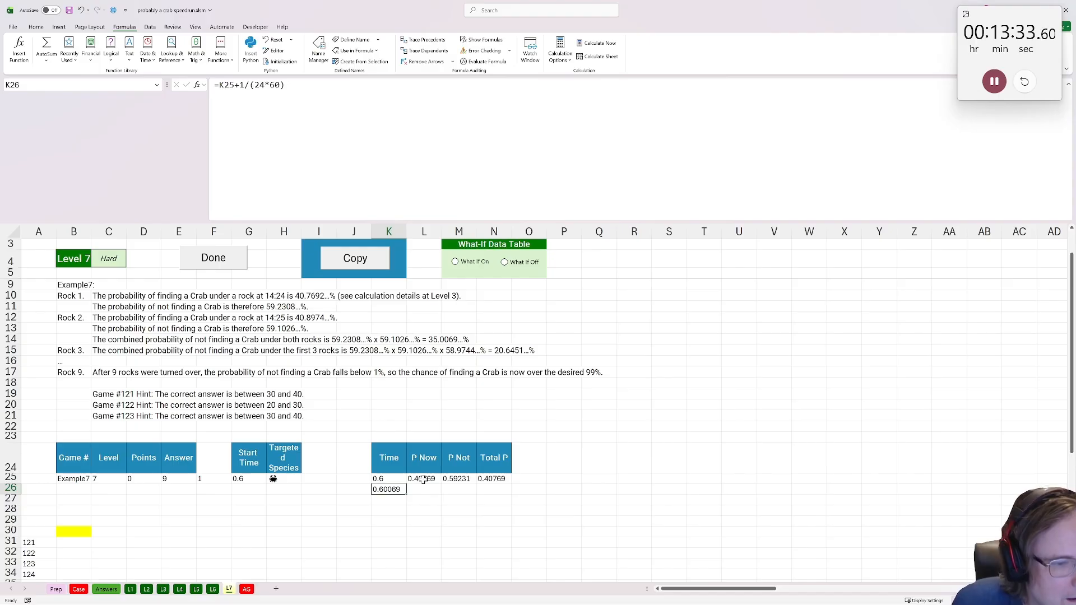
Copy the P Now, P Not and Total P formulas from L25:N25 into row 26
left_click_drag(424, 479, 493, 479)
key("ctrl+c")
left_click(421, 491)
key("ctrl+v")
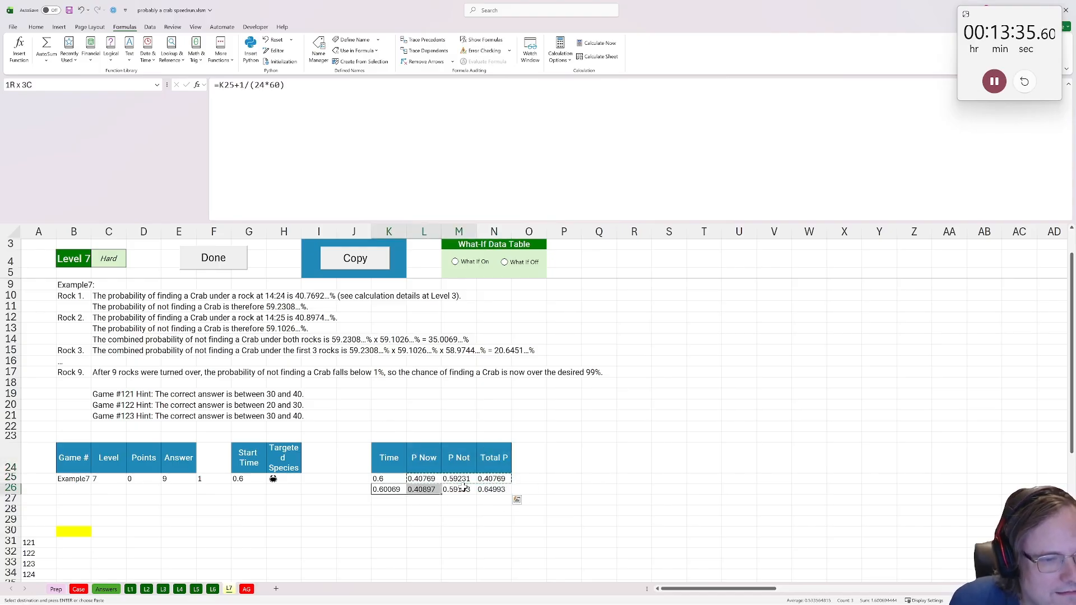
Copy the Time, P Now, P Not and Total P formulas in K26:N26 down through row 150
left_click_drag(387, 490, 512, 493)
key("ctrl+c")
scroll(499, 529, "down", 7)
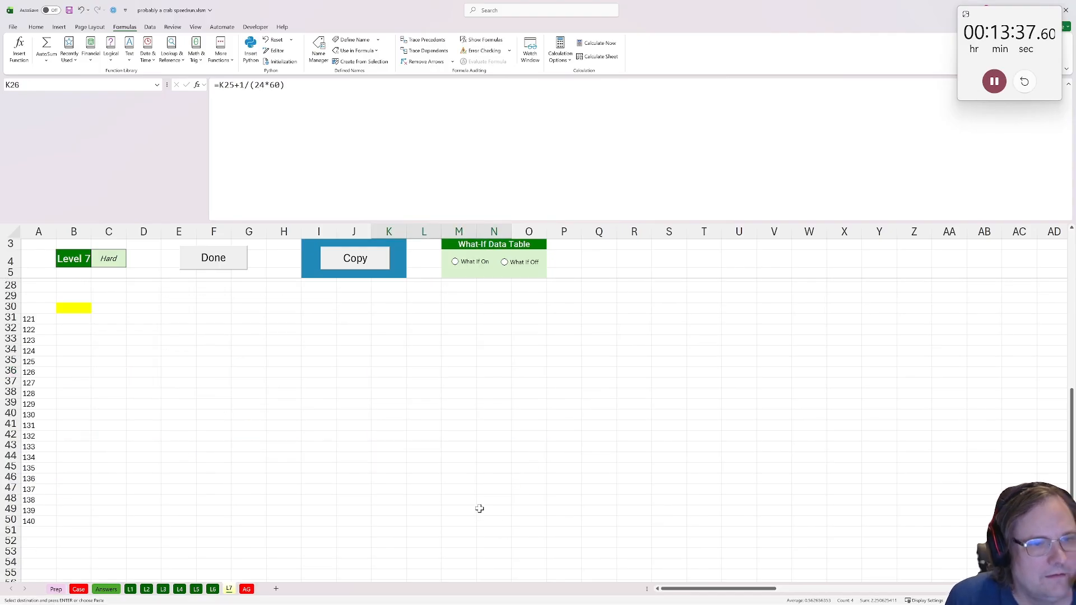
scroll(478, 507, "up", 5)
scroll(419, 456, "down", 20)
left_click(488, 557, "shift")
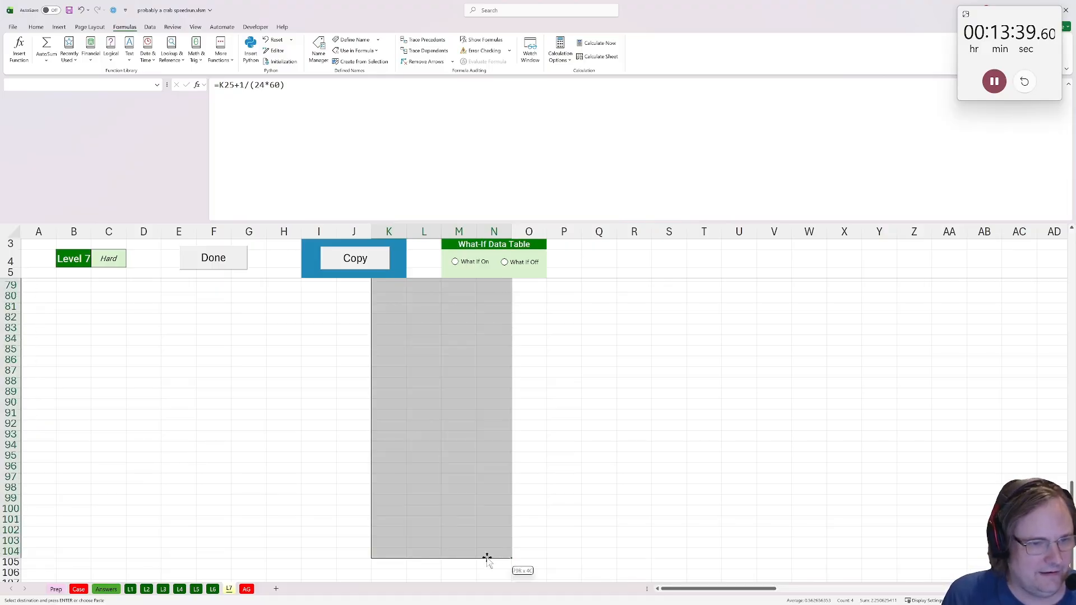
scroll(493, 556, "down", 12)
left_click(494, 553)
scroll(485, 532, "up", 9)
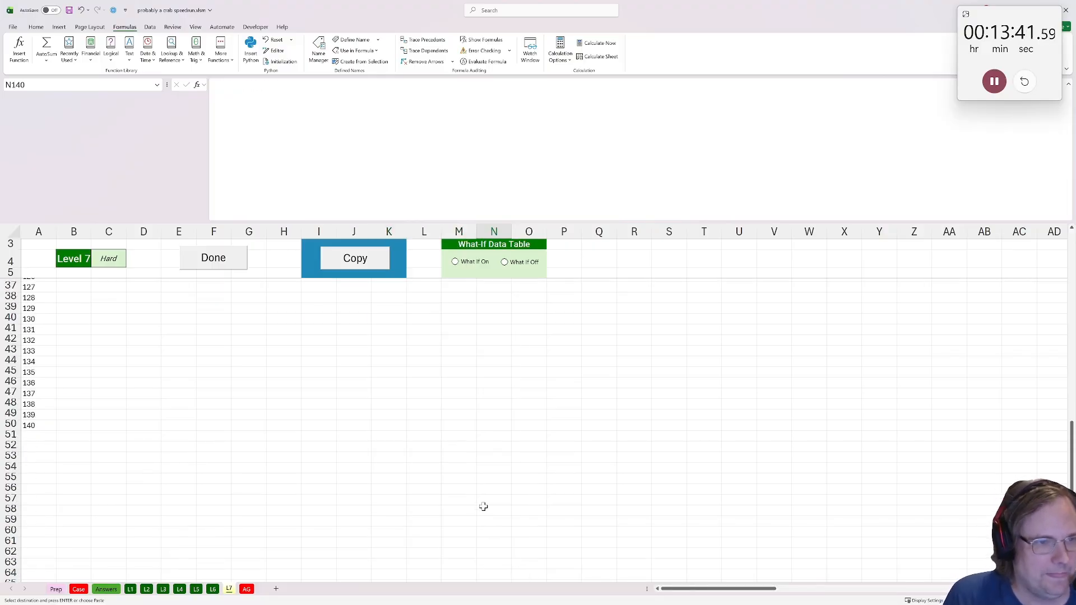
scroll(471, 498, "up", 20)
scroll(437, 466, "down", 1)
left_click(394, 425)
left_click_drag(394, 424, 488, 425)
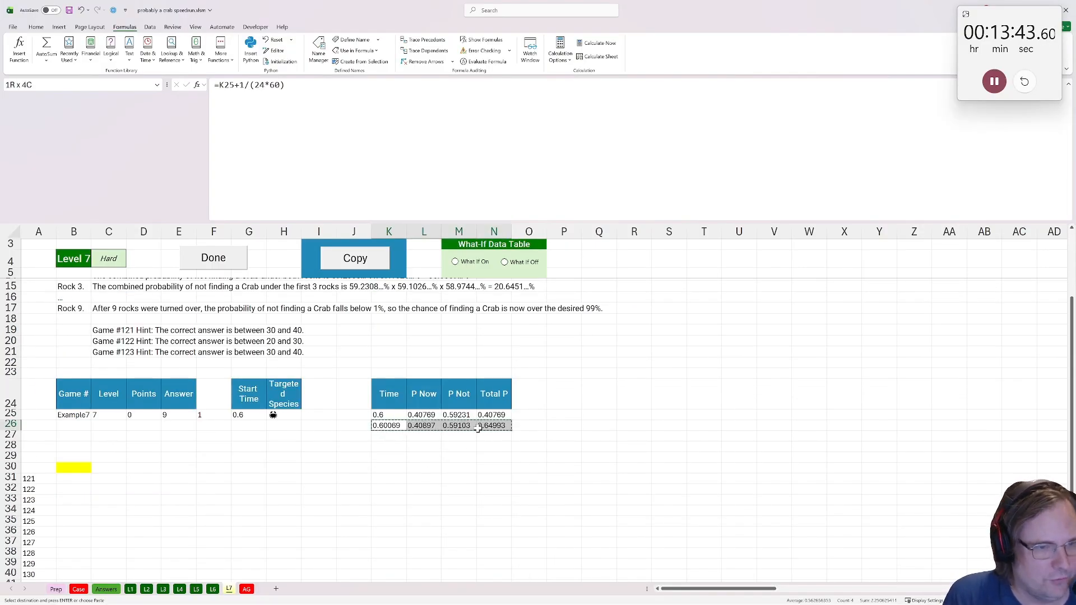
scroll(492, 504, "down", 20)
left_click(488, 564, "shift")
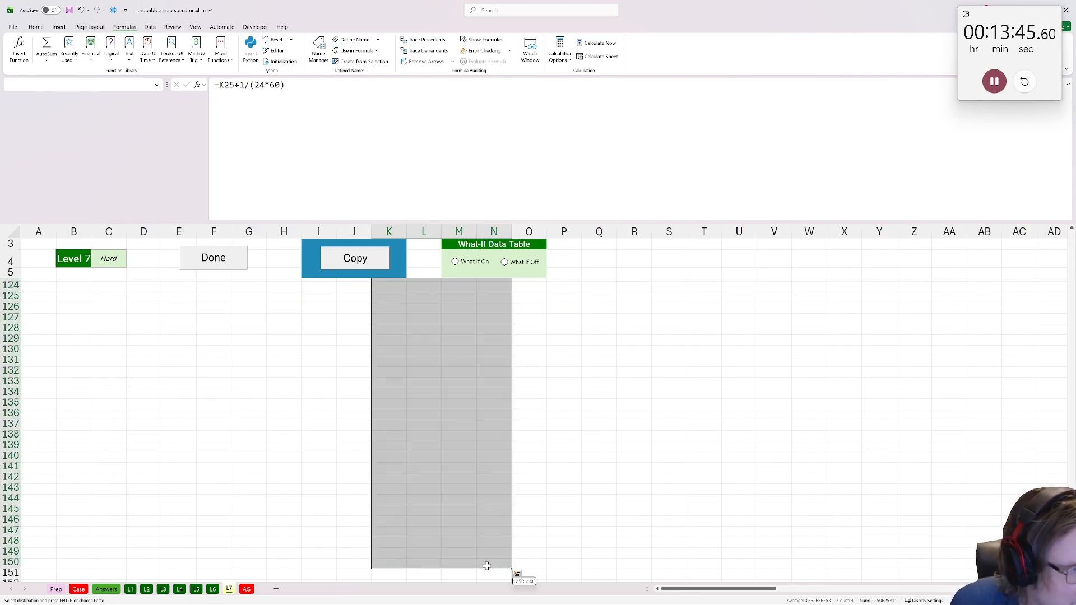
key("ctrl+v")
scroll(471, 505, "up", 20)
scroll(459, 469, "up", 16)
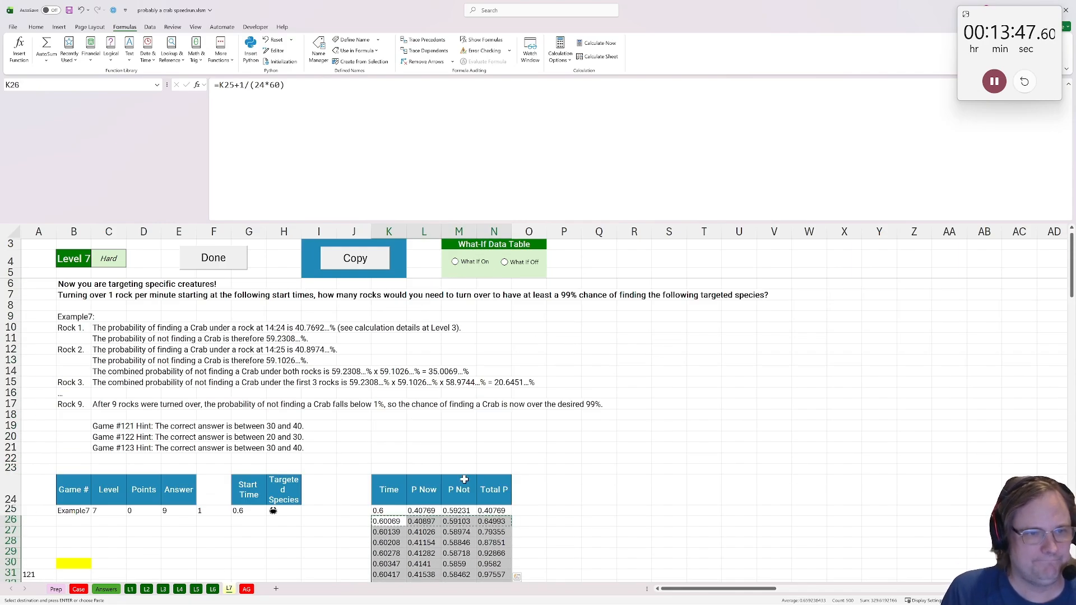
scroll(464, 476, "down", 3)
scroll(493, 420, "up", 1)
Enter =XMATCH(.99,N25:N150,-1) in the yellow cell B30 to locate the 99% row in Total P
left_click(522, 361)
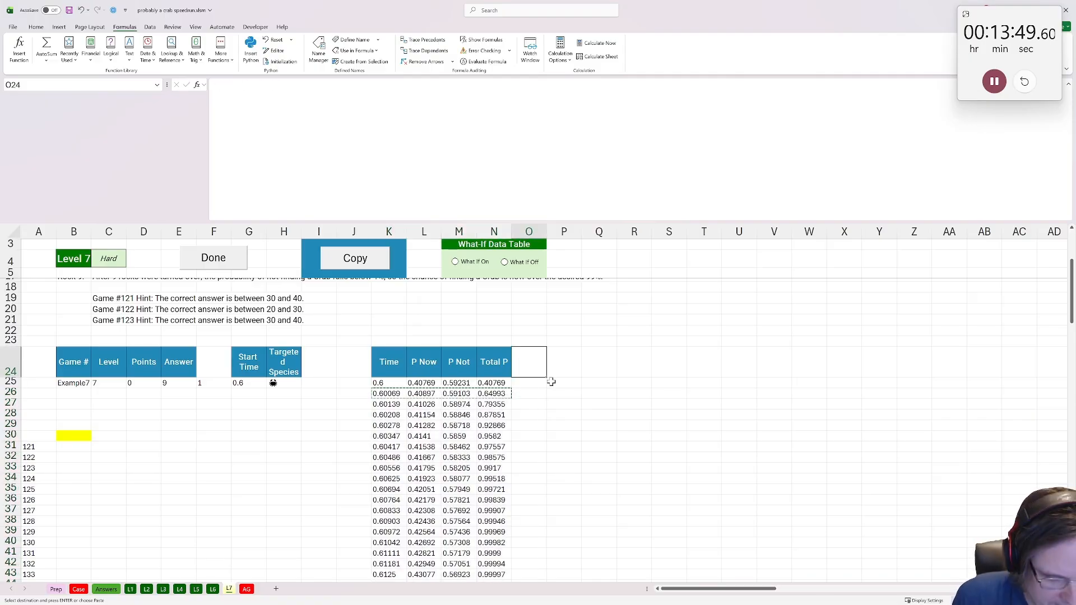
left_click(88, 435)
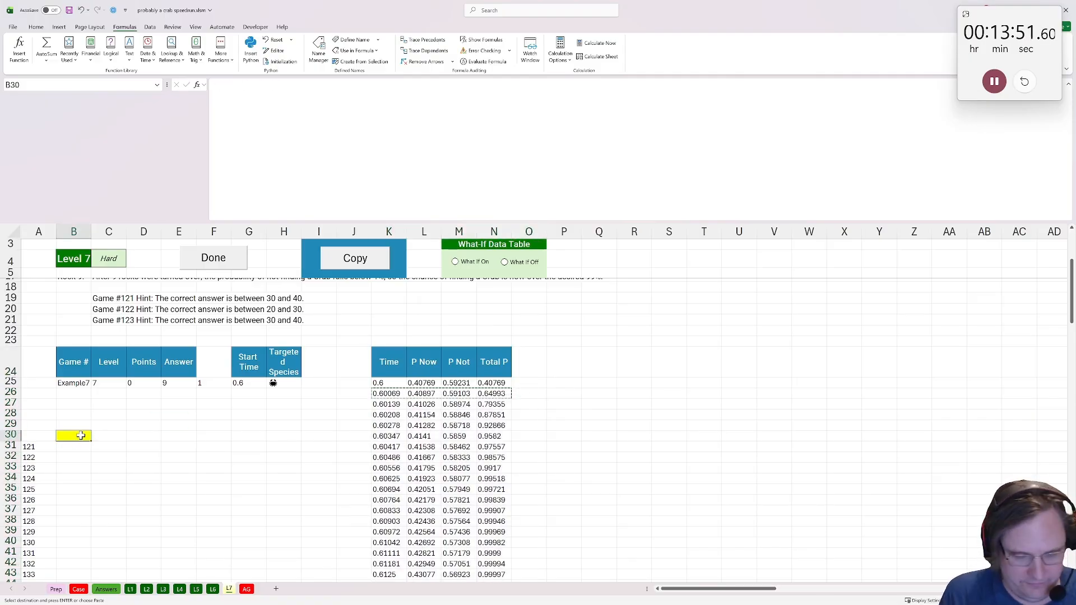
type("=xmatch(.99,")
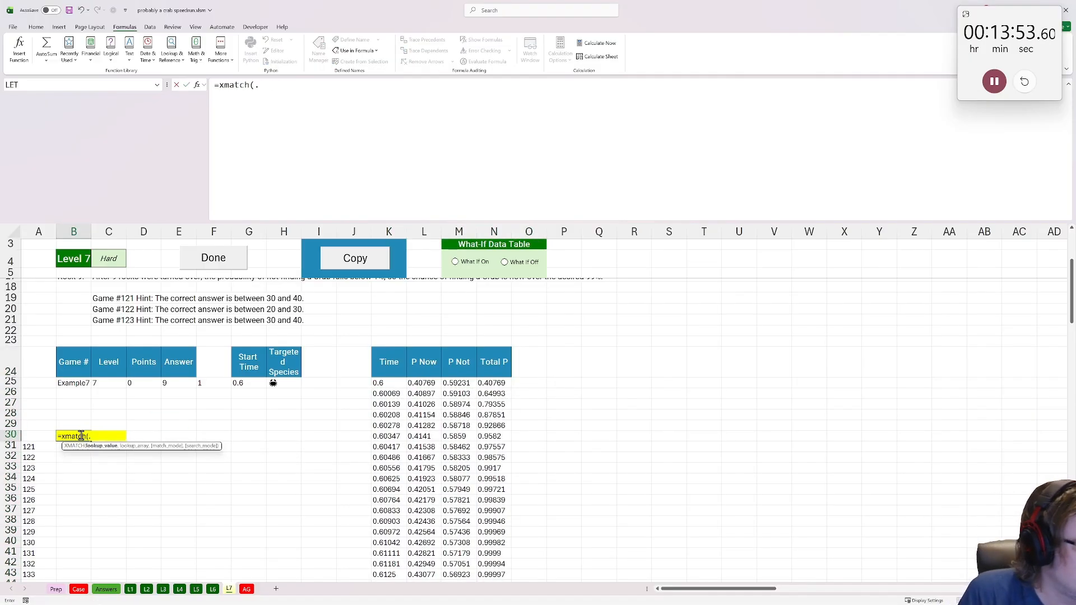
left_click(483, 382)
key("ctrl+shift+Down")
type(",")
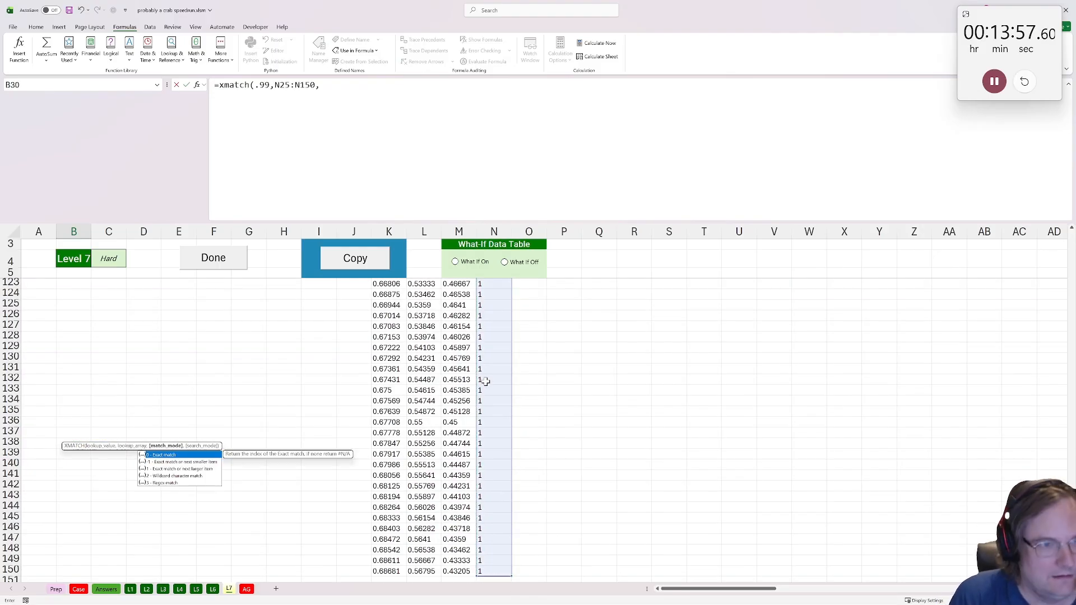
scroll(380, 330, "up", 20)
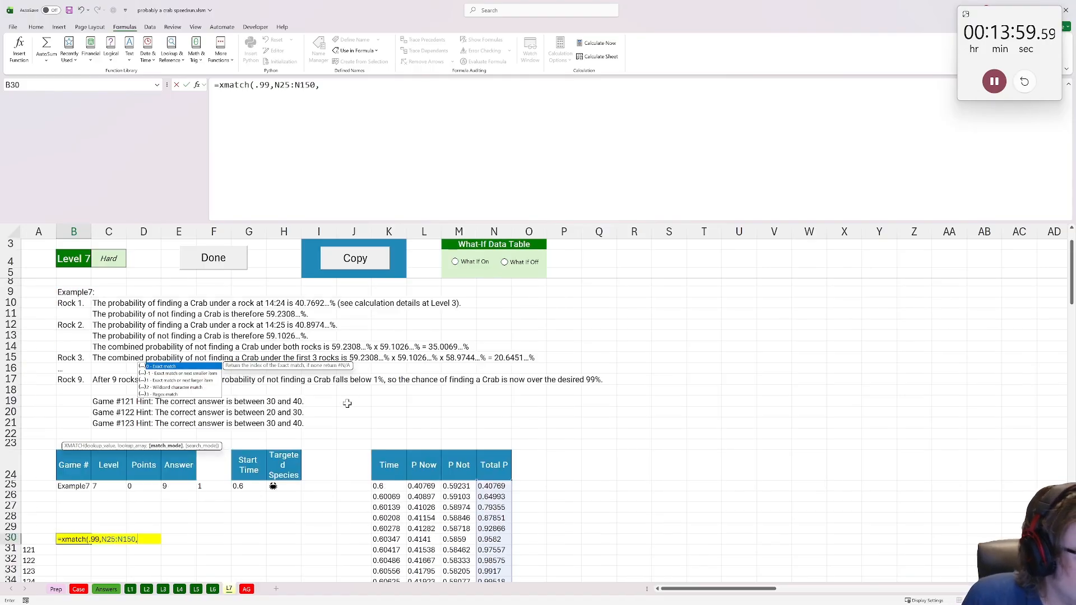
scroll(344, 408, "down", 5)
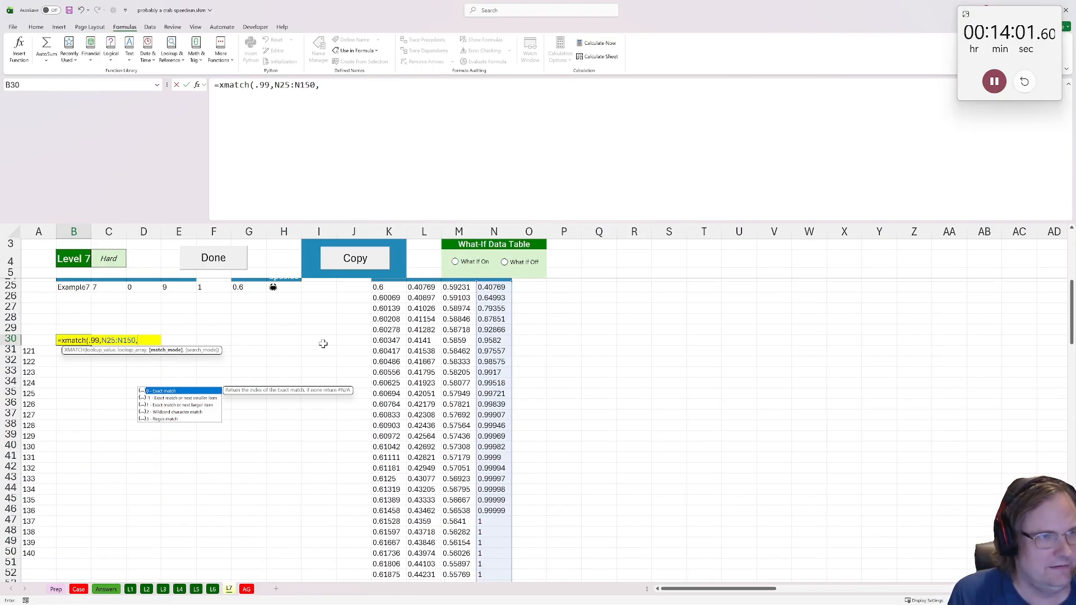
type("-1")
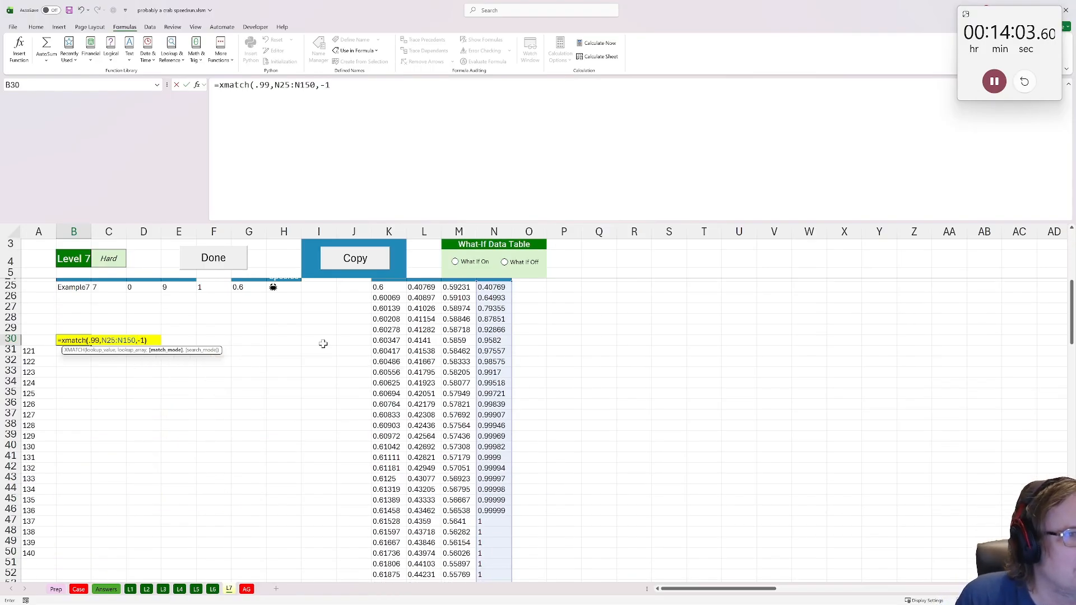
key("ctrl+Return")
Change the XMATCH match mode in B30 to 1 and submit Level 7 as done
left_click(324, 85)
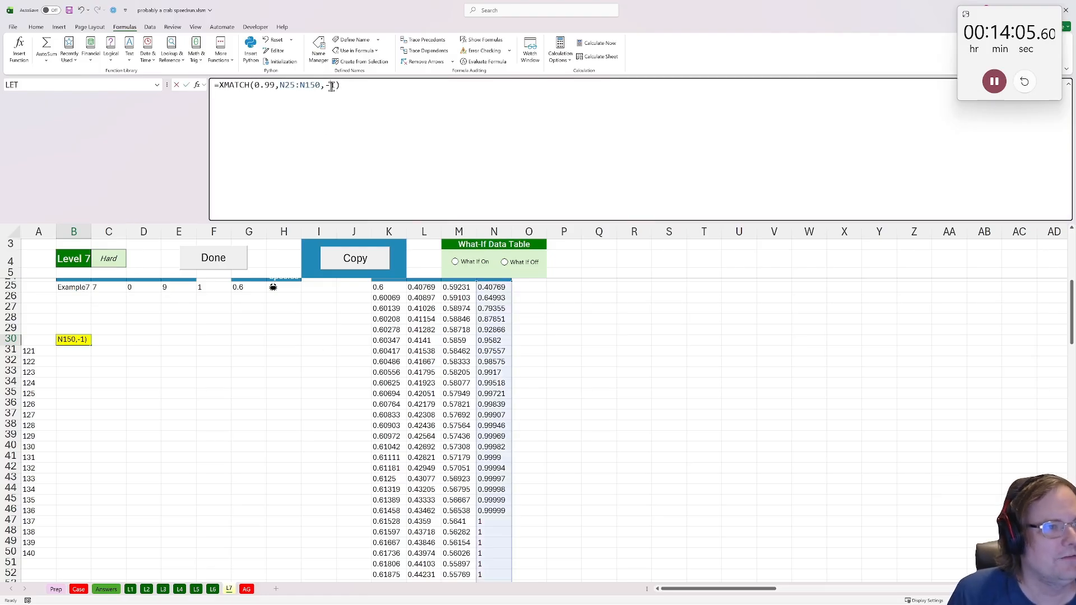
key("Delete")
key("Return")
left_click(234, 259)
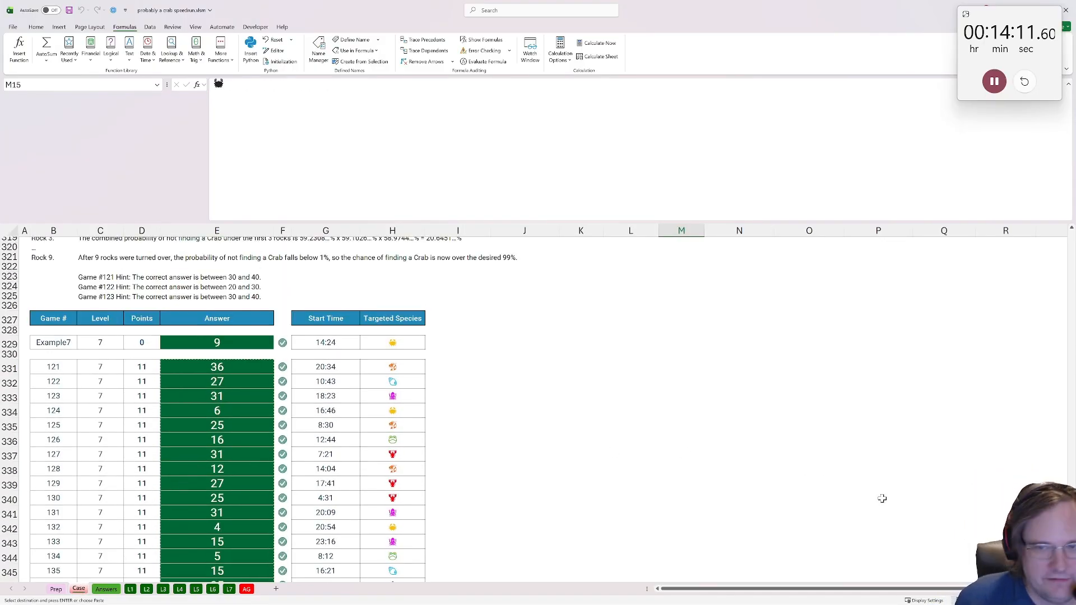
For Bonus A, enter =1-O15 in K15 beside Crab to get its not-found probability at high tide
left_click_drag(1072, 560, 1058, 281)
left_click(221, 355)
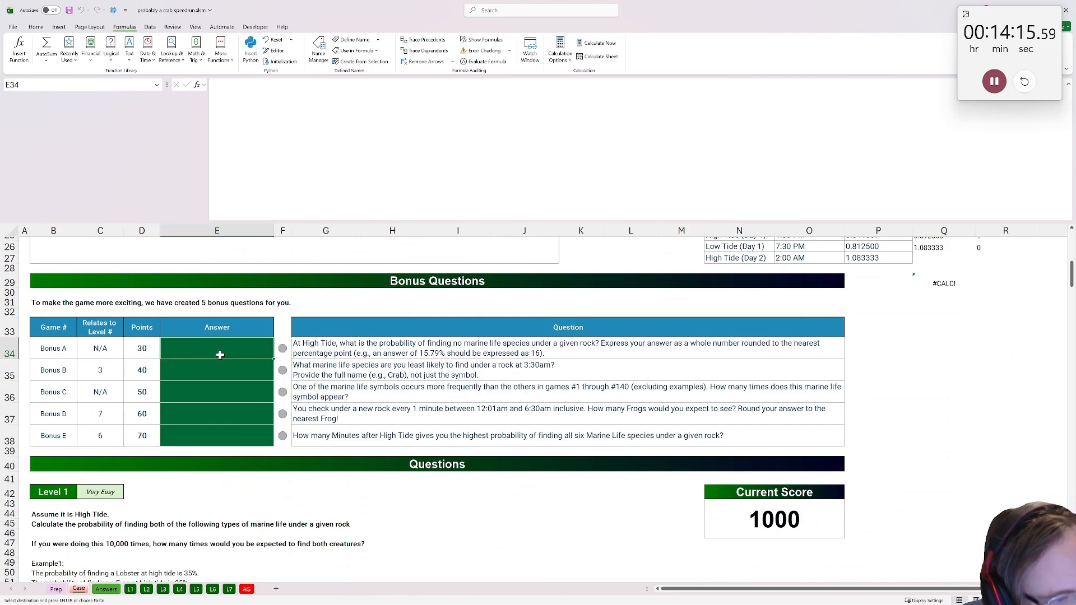
scroll(230, 362, "up", 2)
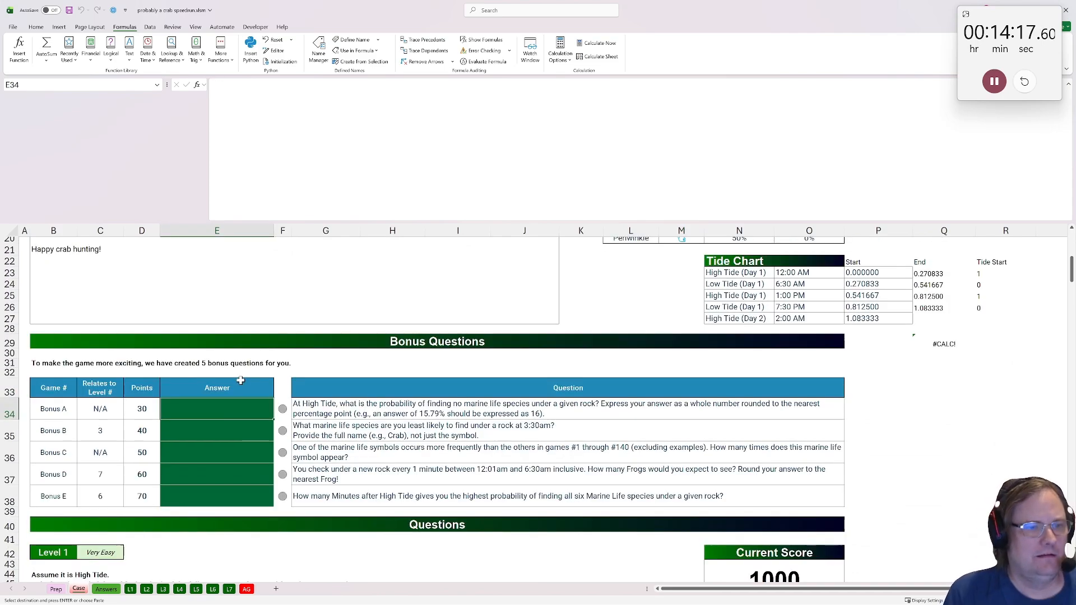
left_click(359, 415)
scroll(350, 426, "up", 2)
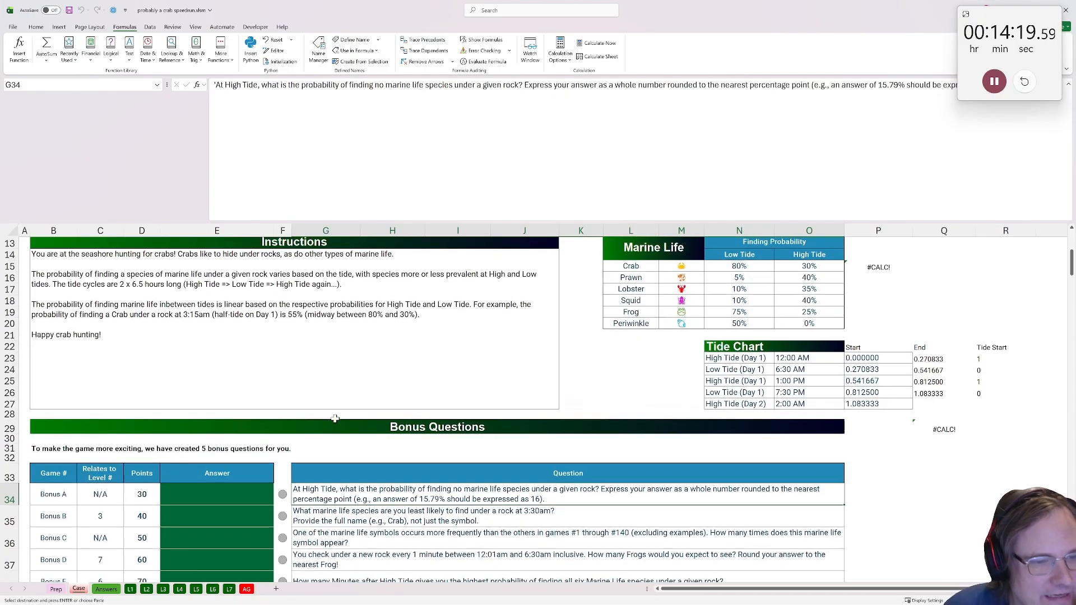
left_click(598, 364)
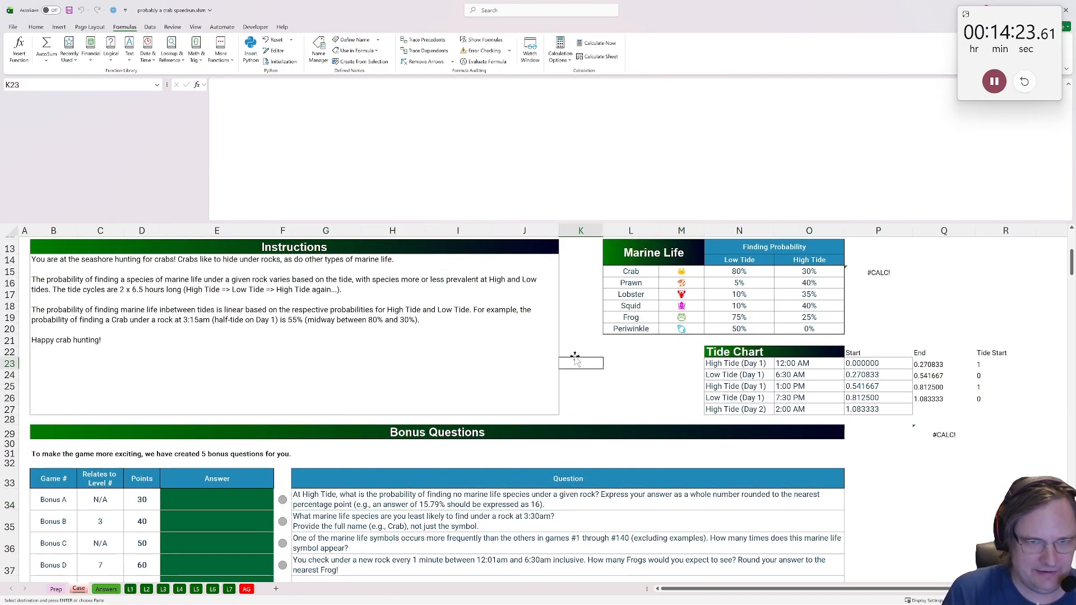
left_click(586, 274)
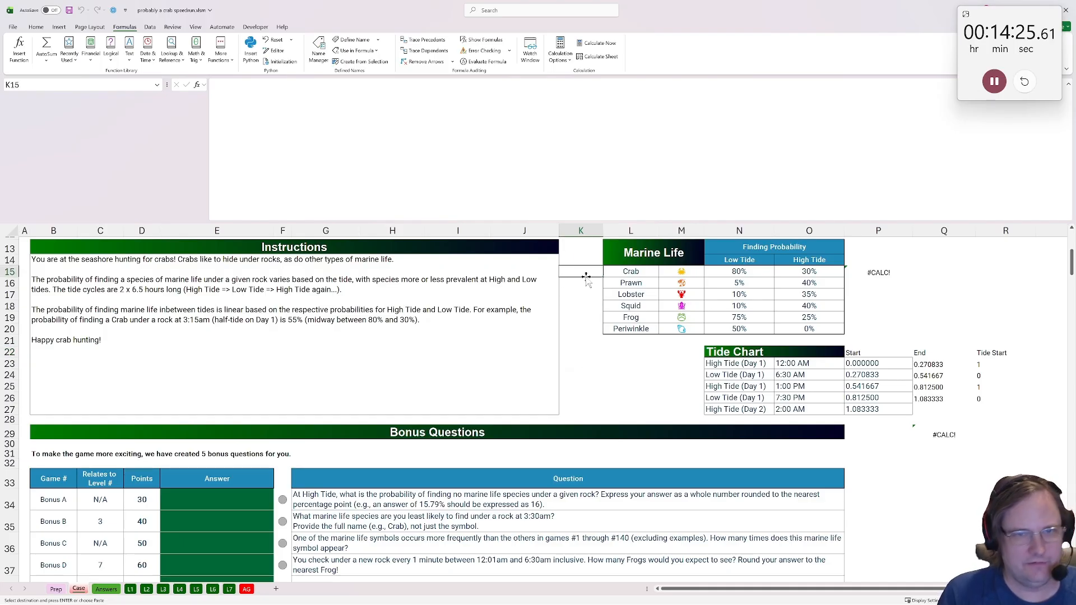
type("=1-")
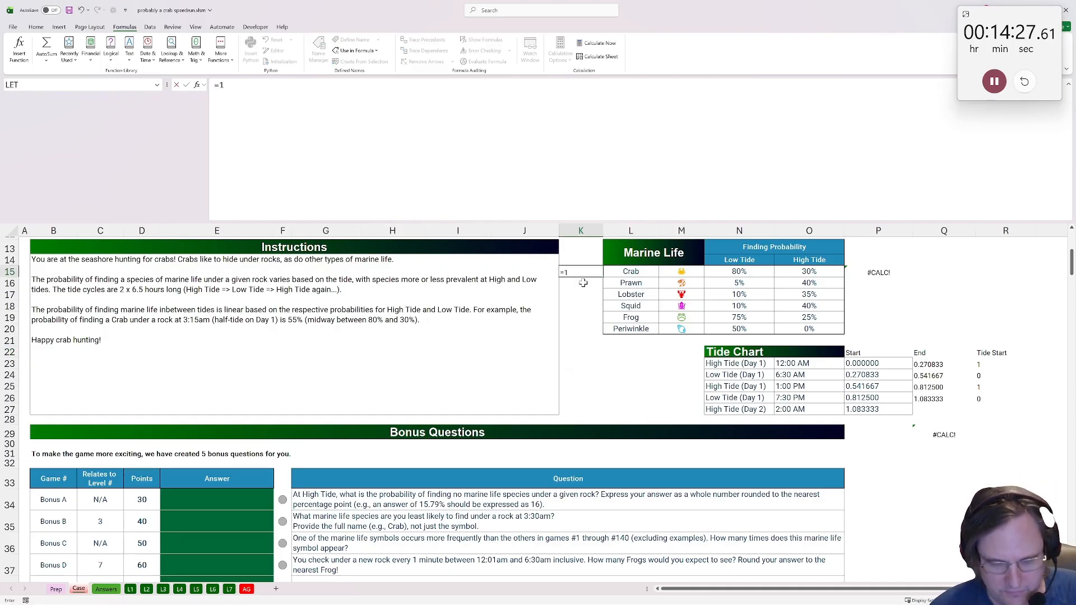
left_click(815, 273)
key("Return")
Fill the K15 formula down to the Periwinkle row and clear the surplus results in K21:K27
left_click(595, 273)
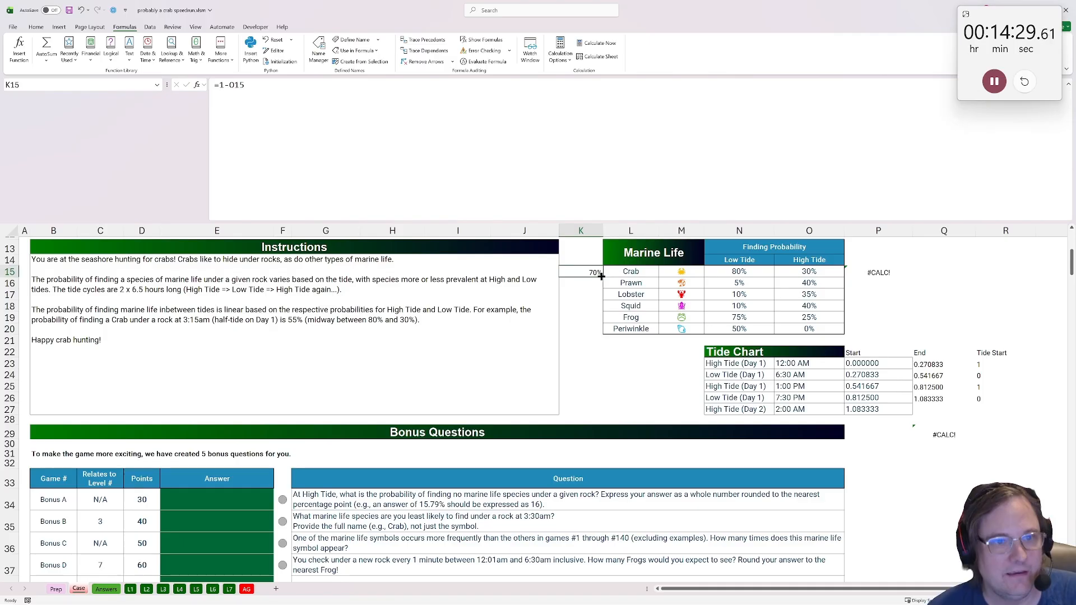
double_click(603, 278)
left_click_drag(582, 340, 584, 410)
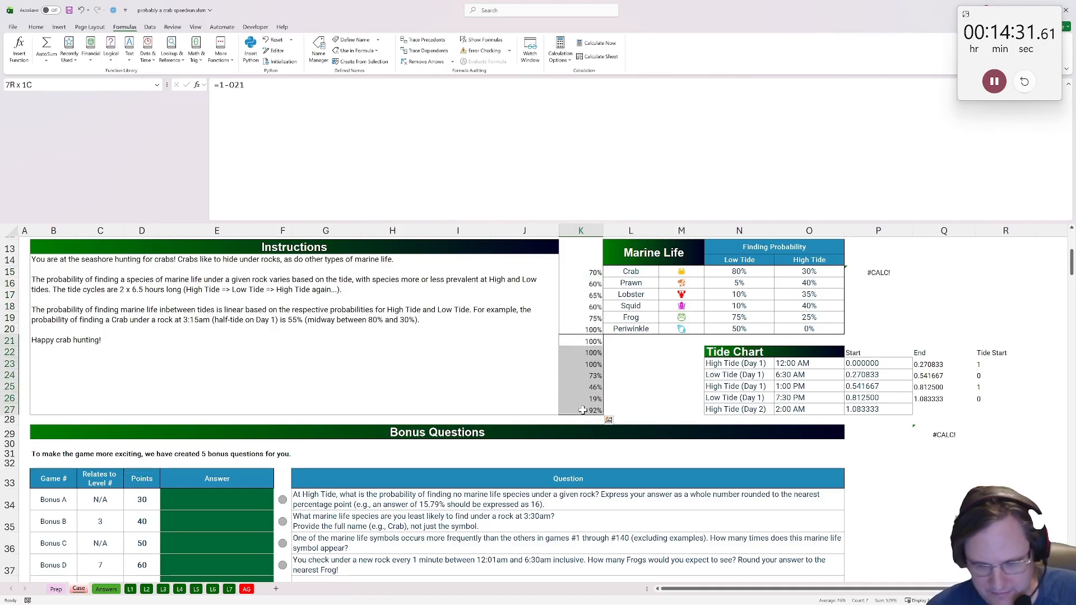
key("Delete")
Enter =PRODUCT(K15:K20) in the Bonus A answer cell E34
left_click(199, 492)
type("product")
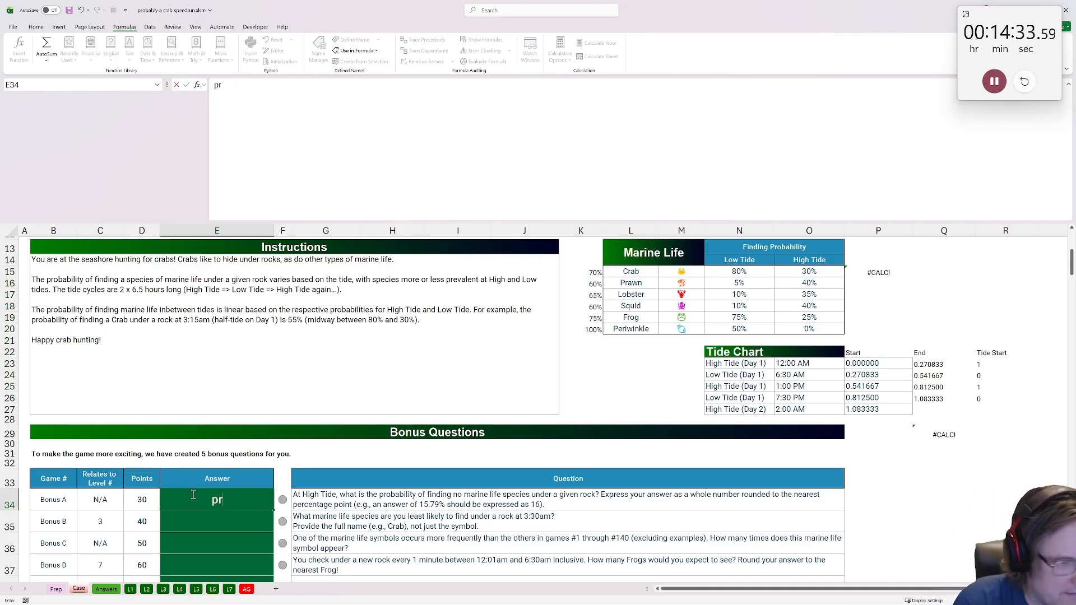
key("BackSpace")
key("BackSpace")
key("BackSpace")
key("BackSpace")
key("BackSpace")
key("BackSpace")
key("BackSpace")
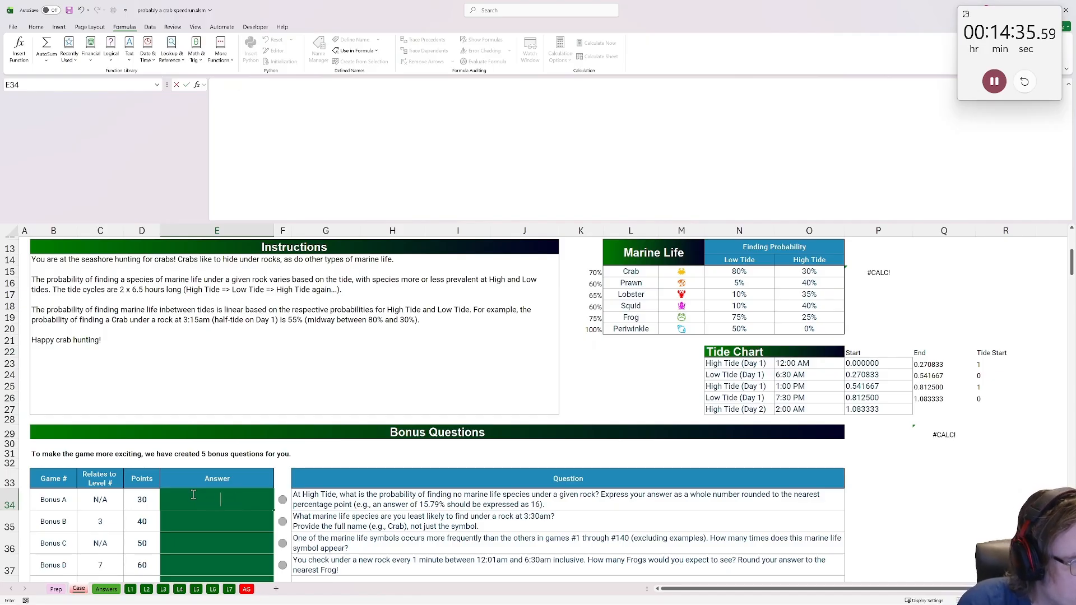
type("=prod")
key("Tab")
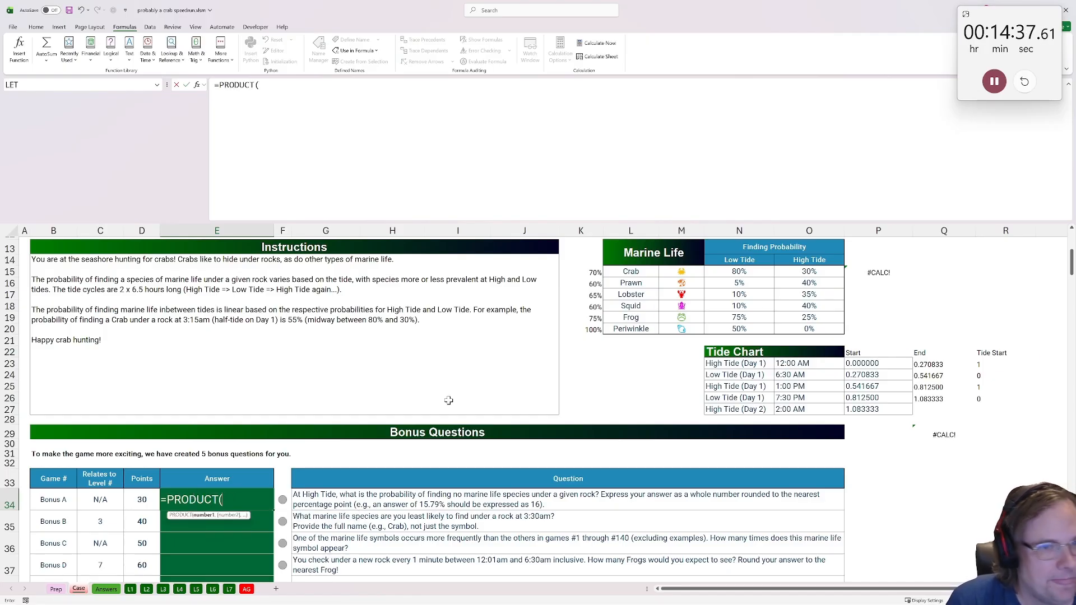
left_click_drag(583, 273, 581, 331)
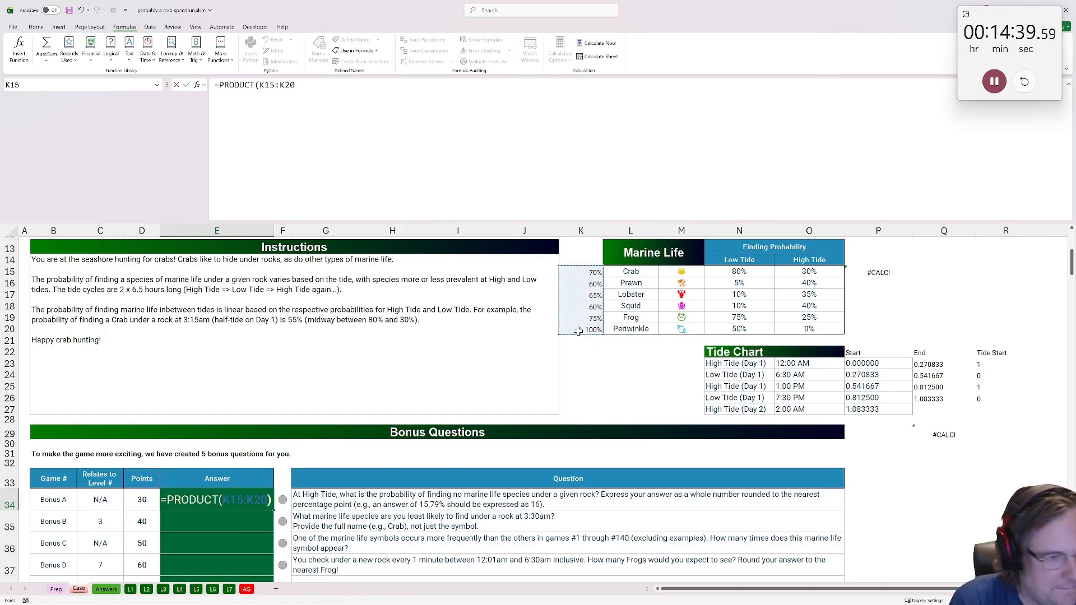
key("Return")
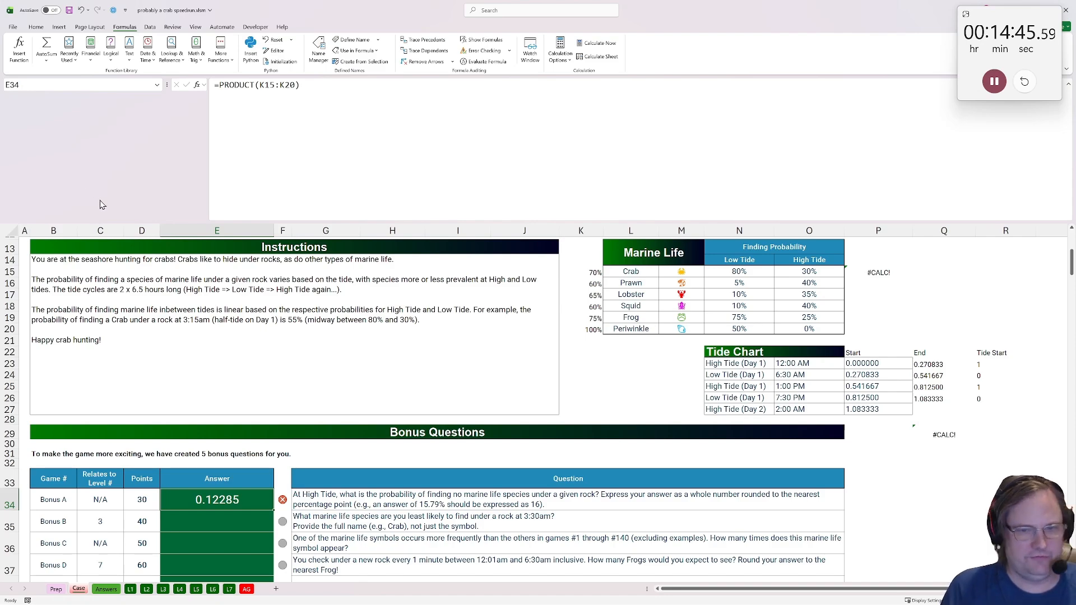
Wrap the Bonus A formula in E34 as =ROUND(PRODUCT(K15:K20),2)
left_click(217, 85)
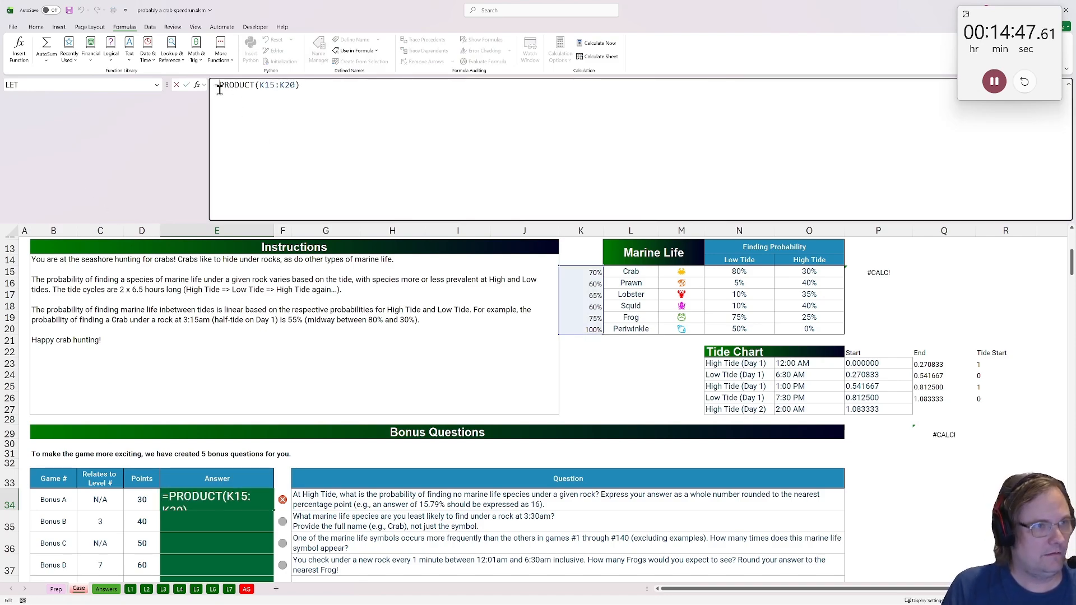
type("round(")
key("End")
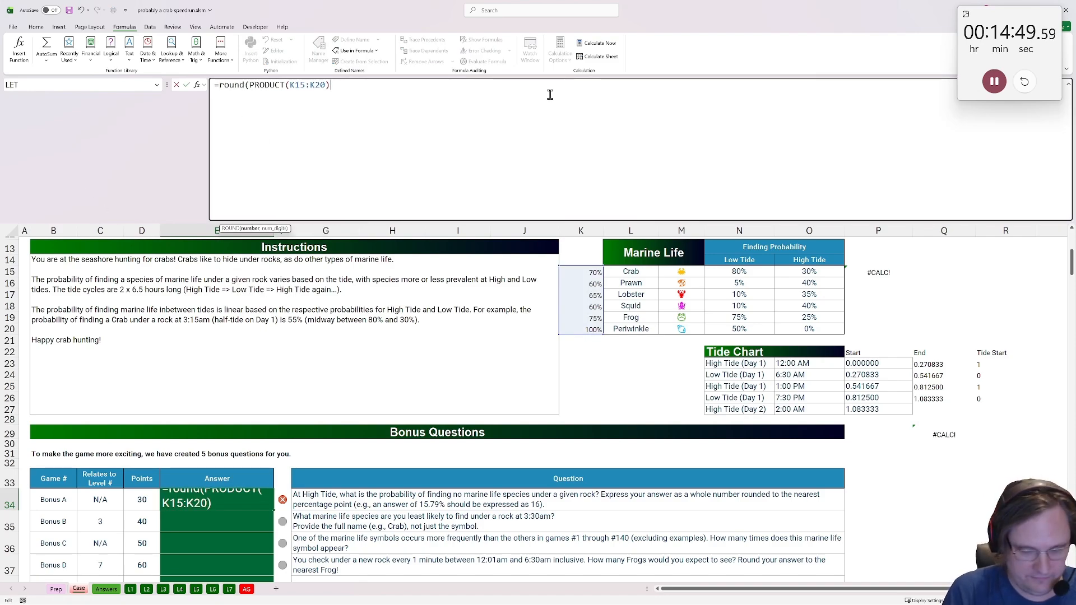
type(",2)")
key("Return")
Replace the Bonus A formula with the whole-number answer 12
scroll(273, 240, "down", 1)
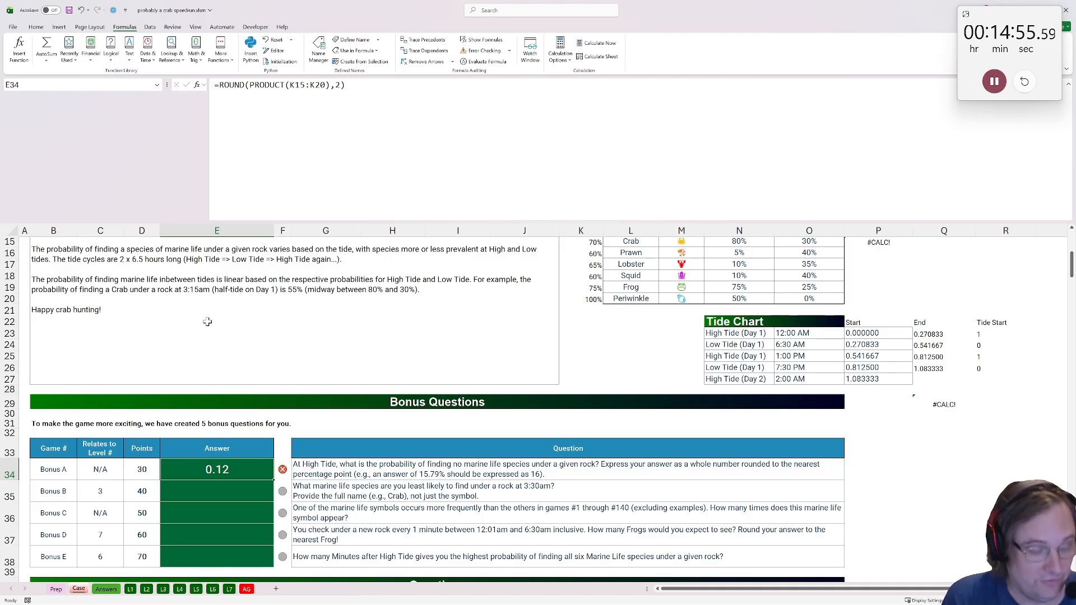
type("12")
key("Return")
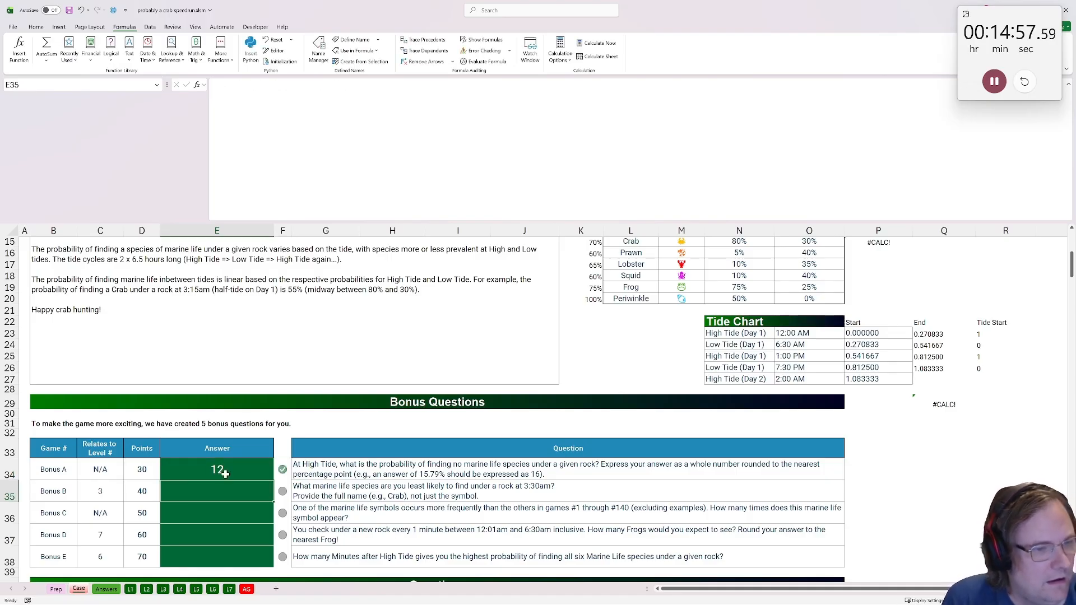
left_click(349, 491)
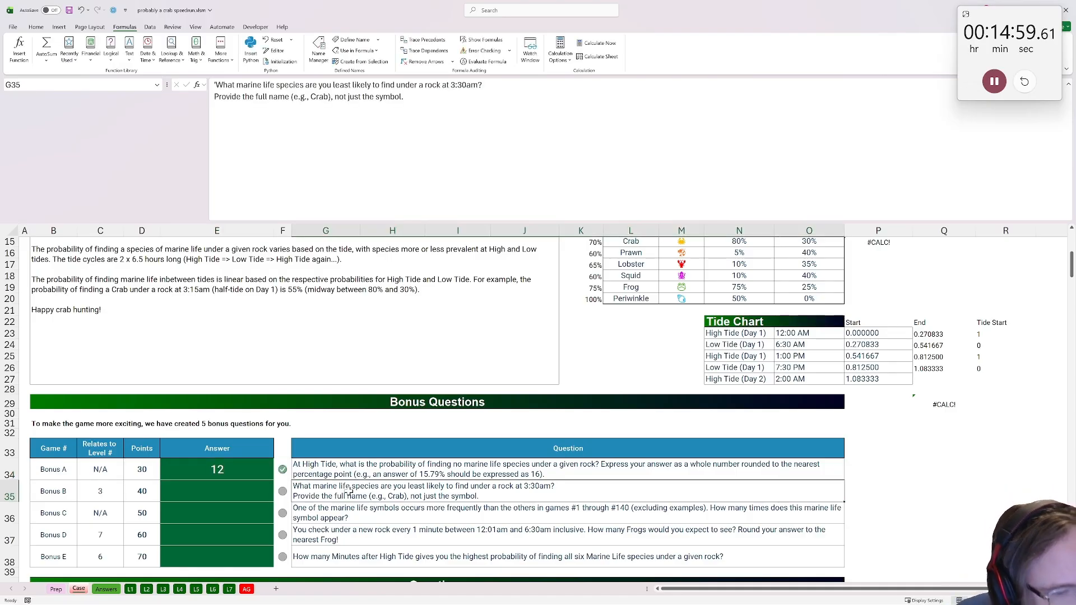
scroll(348, 491, "up", 1)
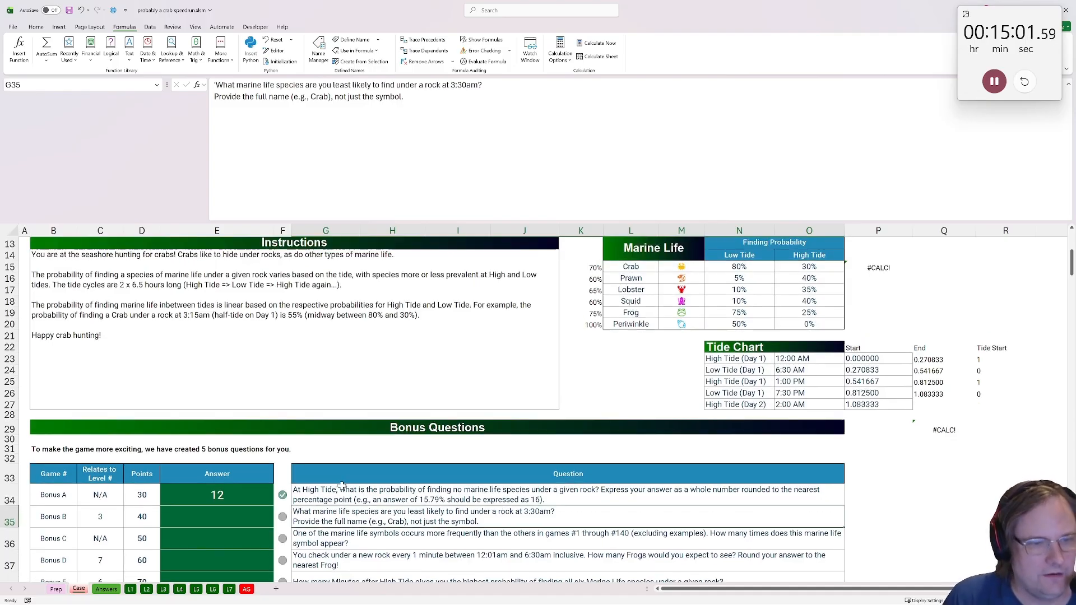
left_click(885, 273)
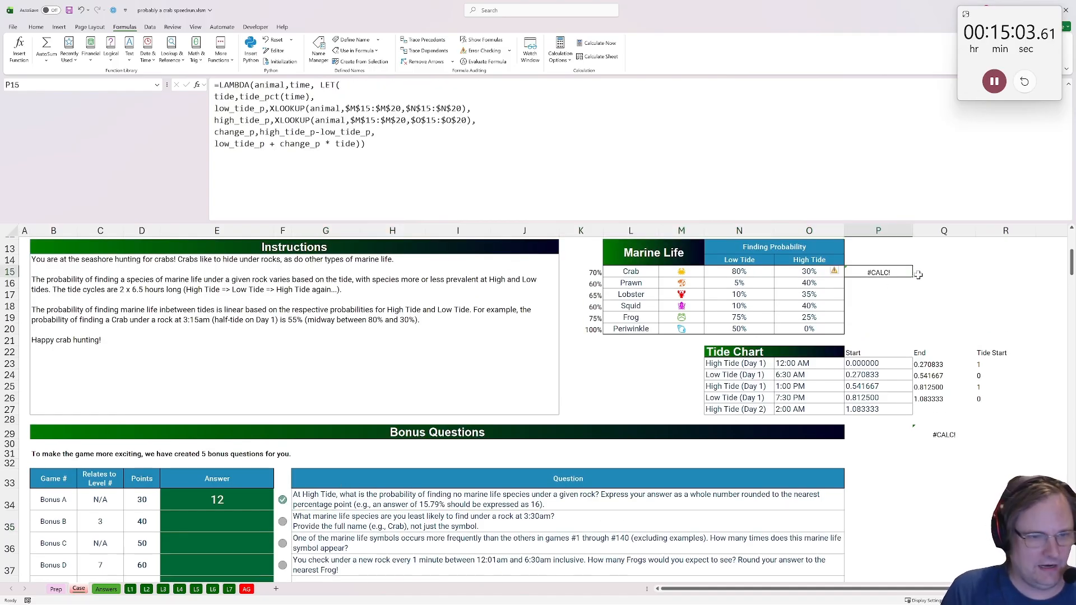
left_click(973, 273)
type("=p")
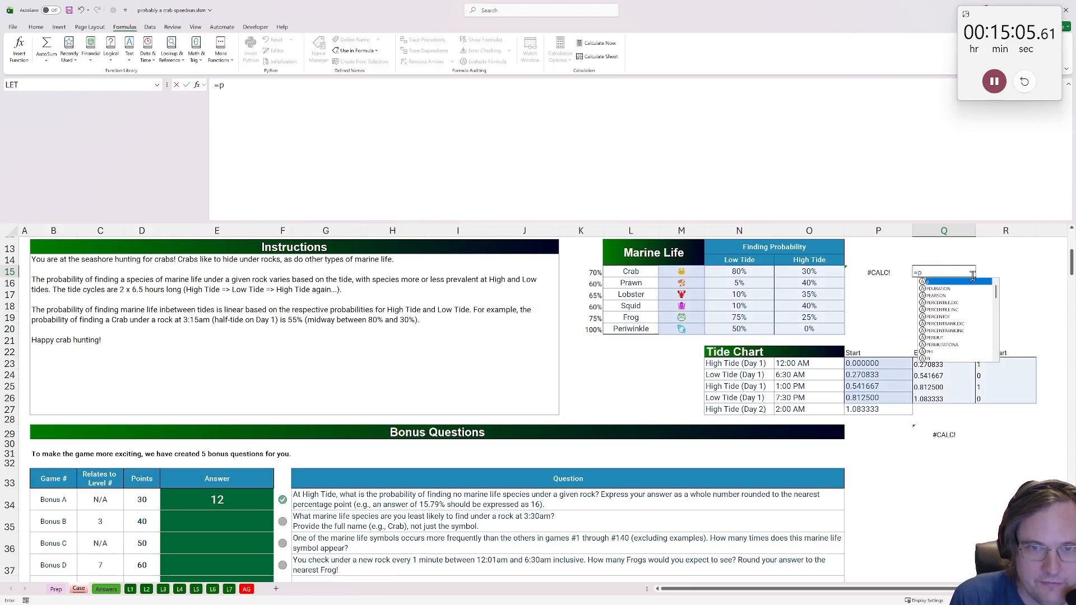
key("BackSpace")
key("Escape")
key("Right")
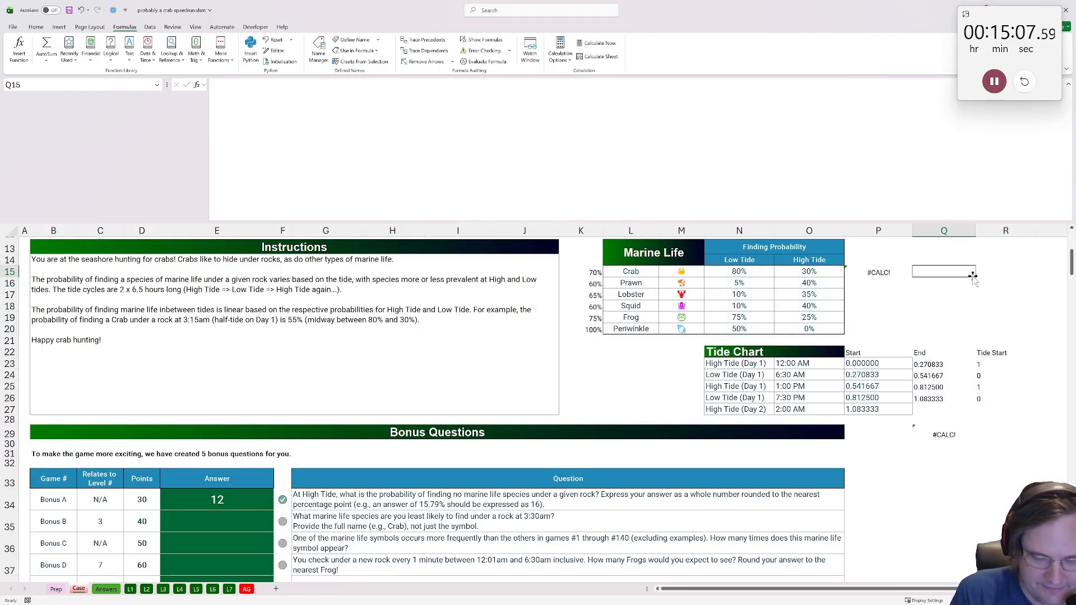
type("=")
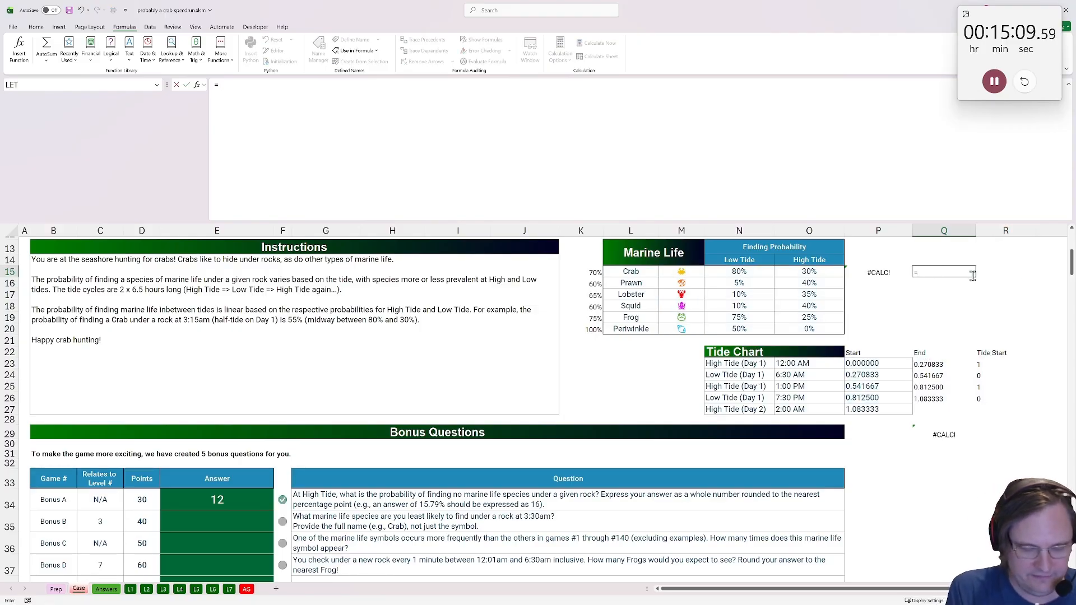
type("3*60+30=")
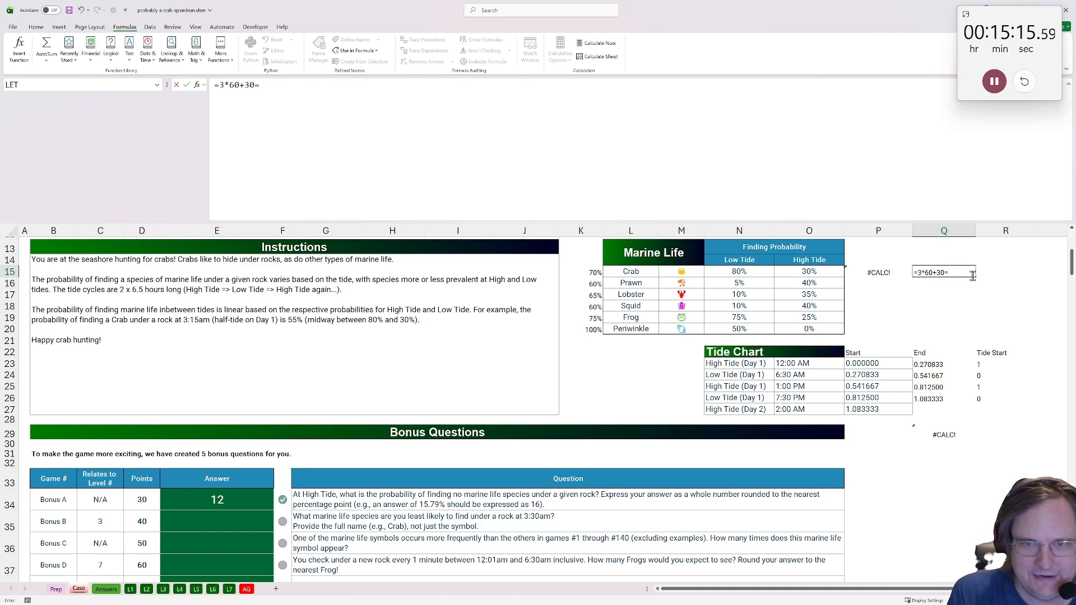
key("BackSpace")
key("BackSpace")
key("BackSpace")
key("BackSpace")
key("BackSpace")
key("BackSpace")
key("BackSpace")
key("BackSpace")
key("BackSpace")
Enter the time 3:00 in Q15 and format the cell as Number
type("03:0")
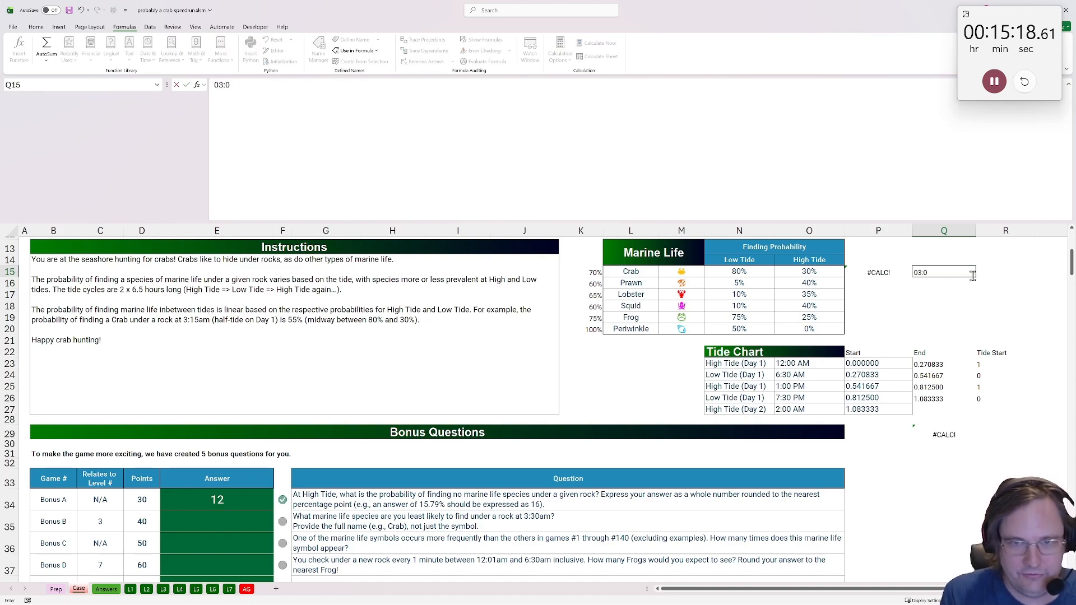
key("ctrl+Return")
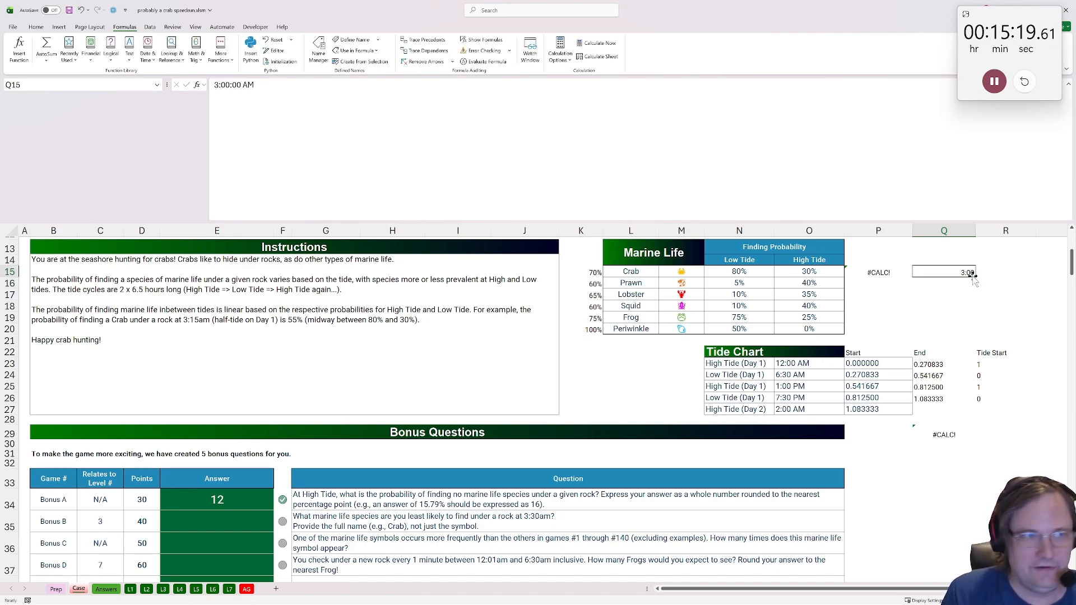
left_click(36, 26)
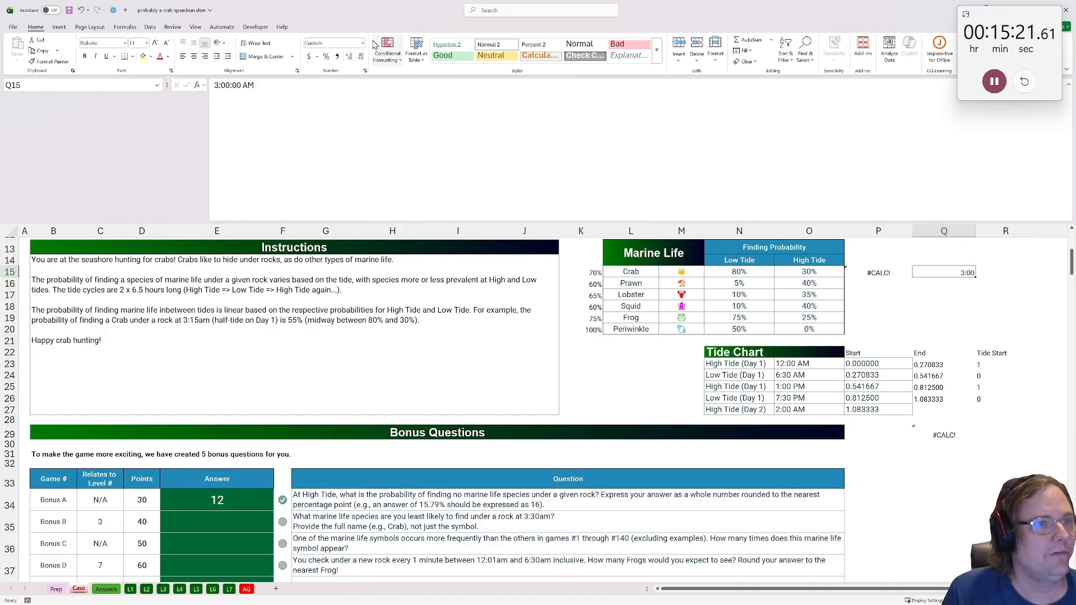
left_click(364, 43)
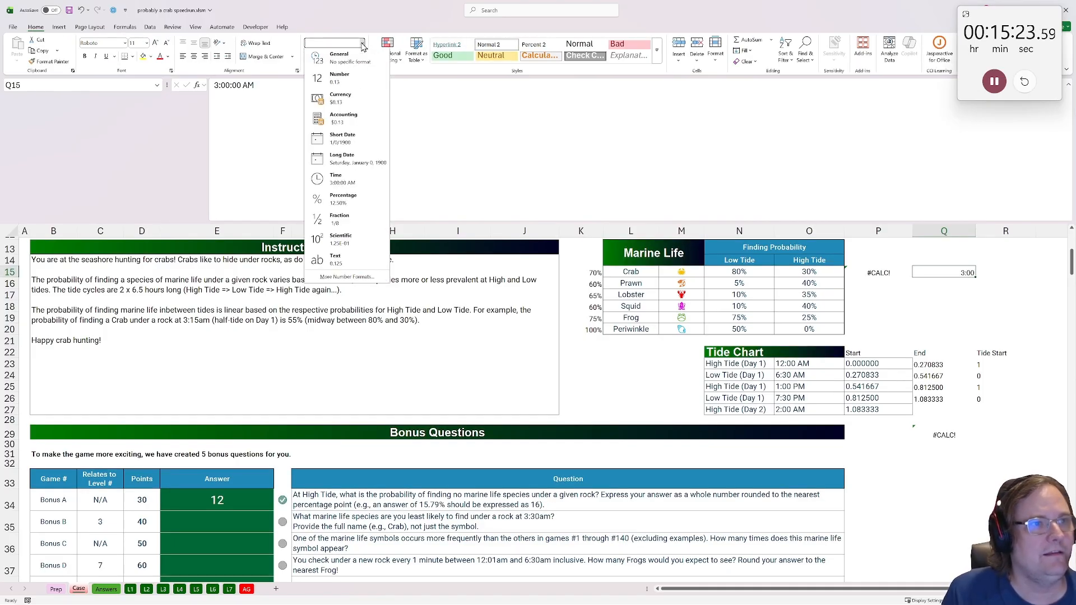
left_click(342, 78)
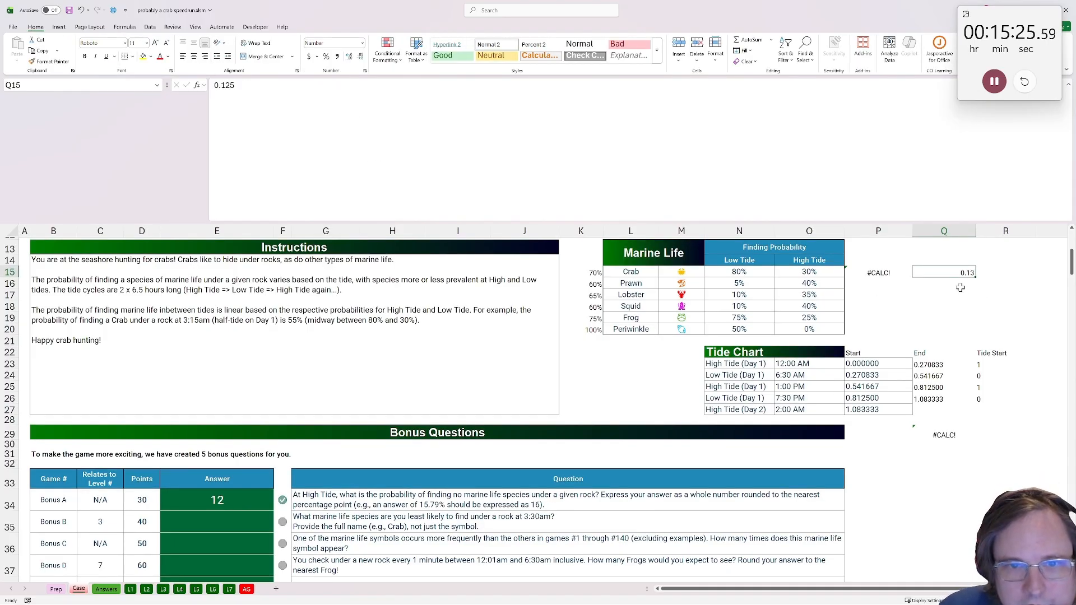
Turn the Q15 value into the formula =p(M15,0.125) and copy it down to Q20 for all six species
left_click(214, 87)
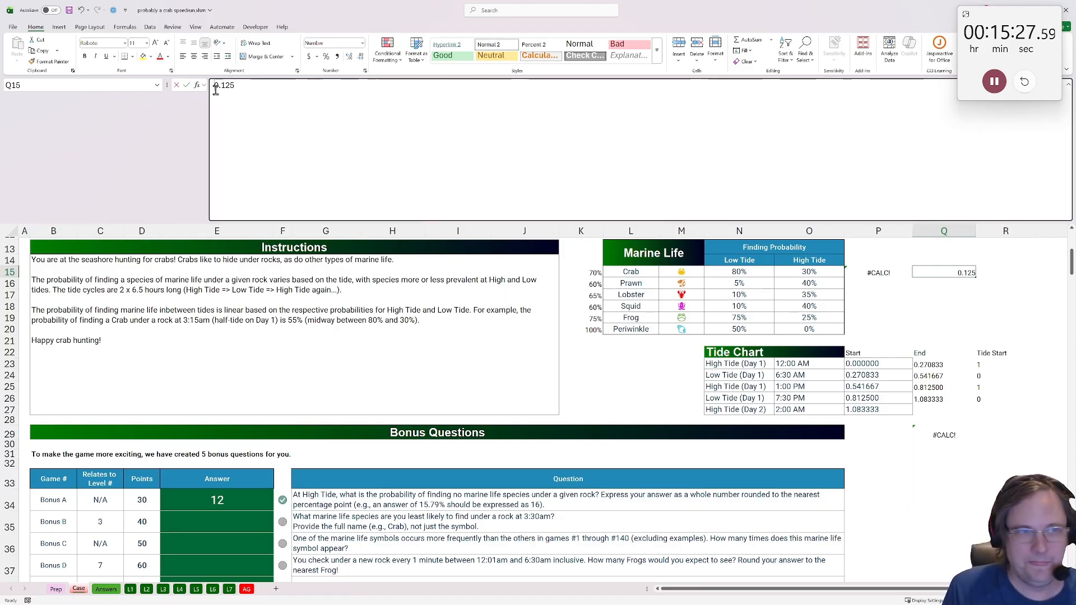
type("p")
key("BackSpace")
type("=P")
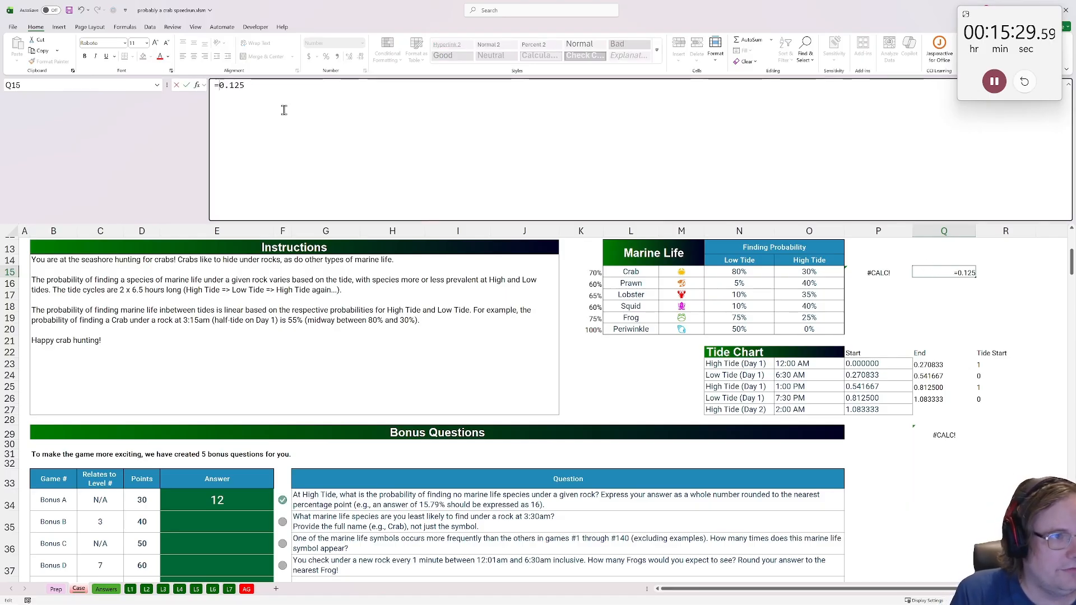
type("(")
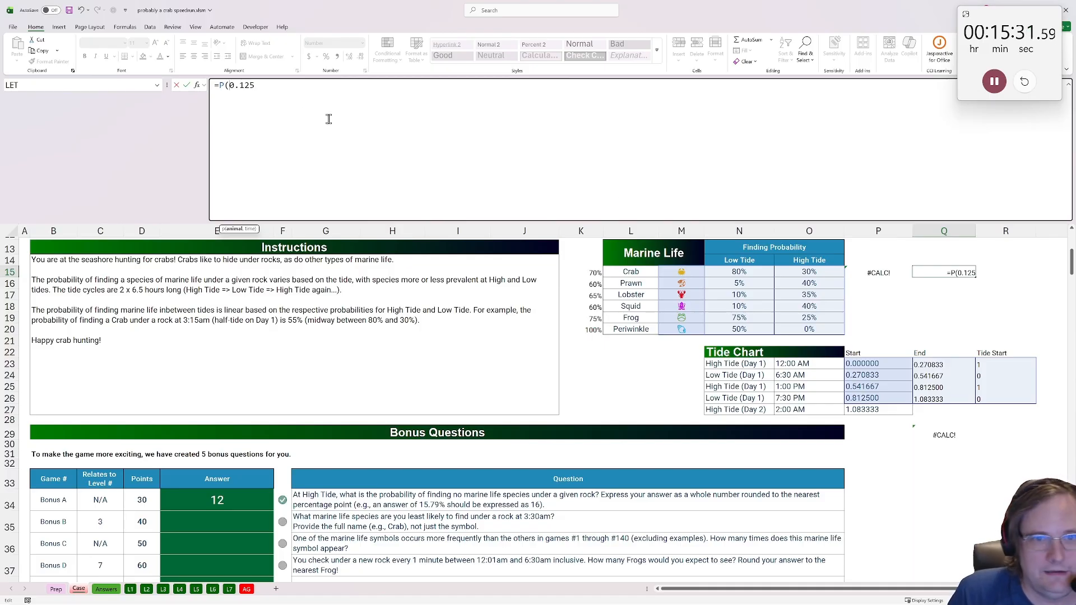
left_click(682, 273)
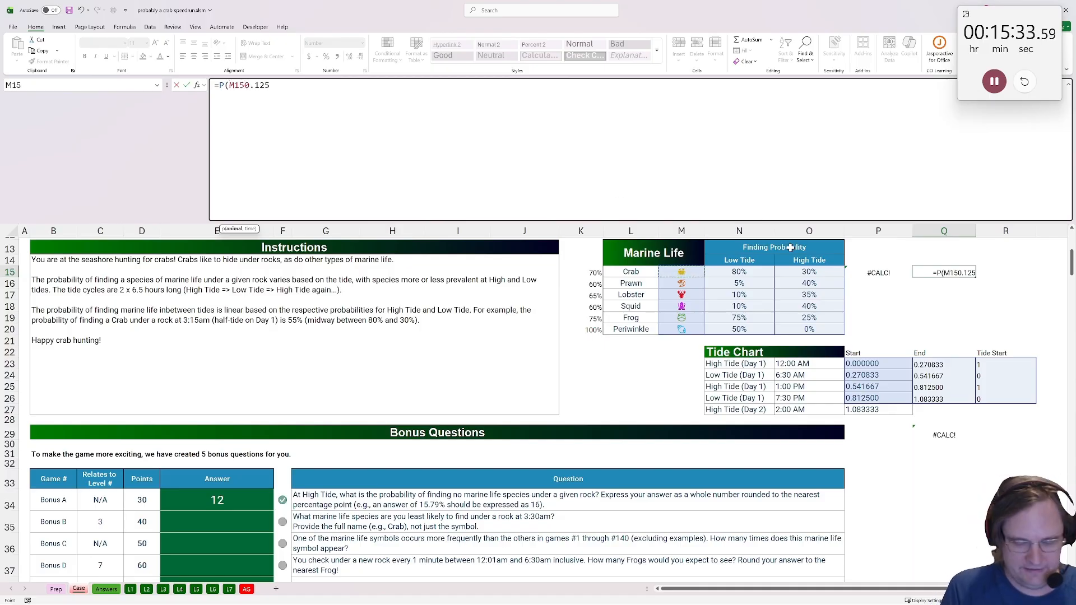
type(",")
left_click(331, 156)
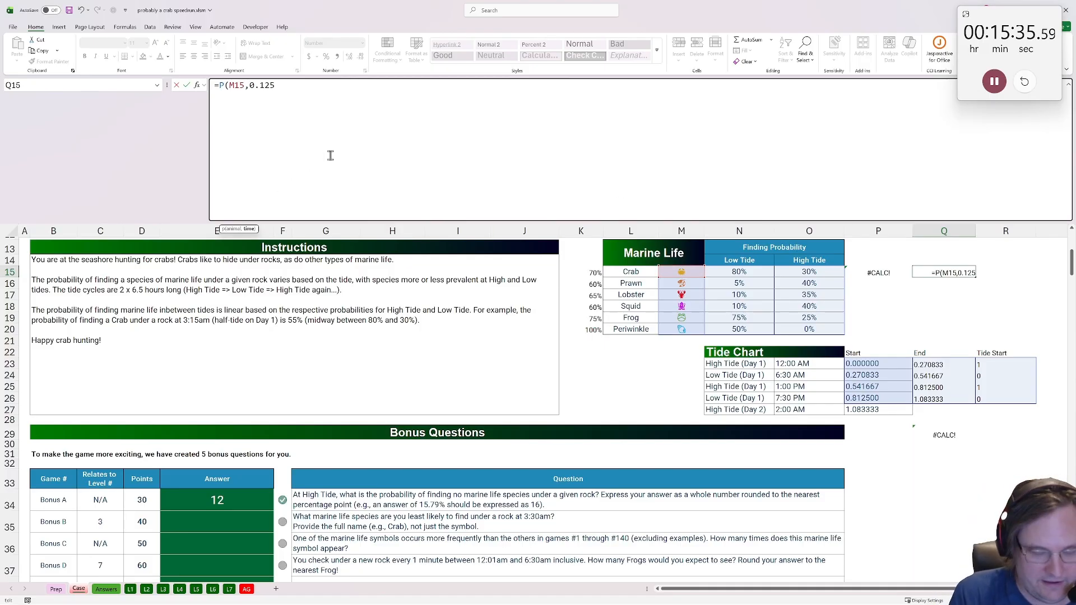
key("ctrl+Return")
key("ctrl+c")
left_click_drag(953, 273, 954, 328)
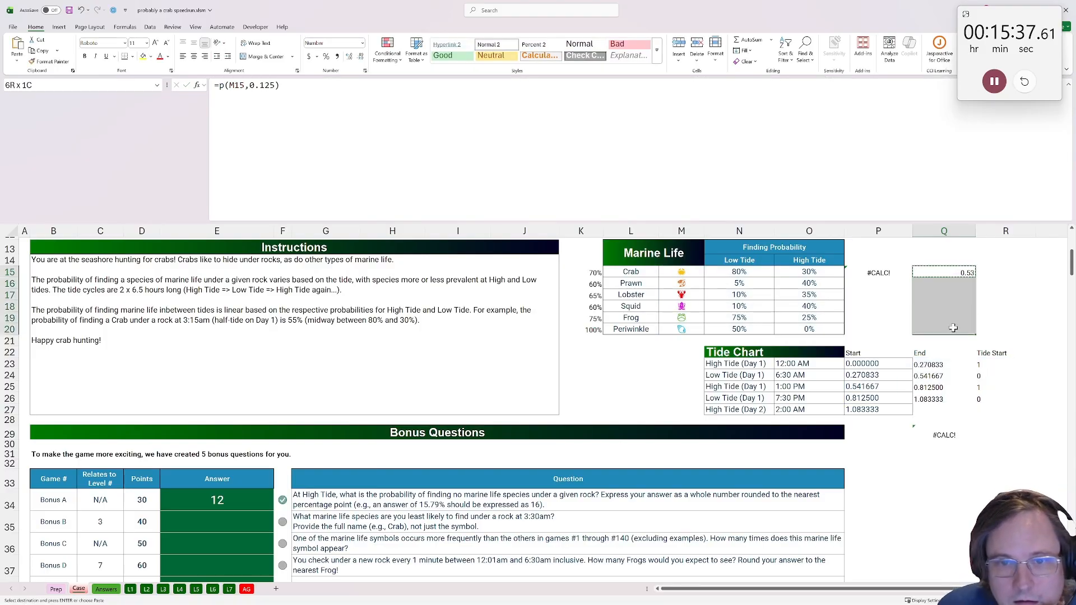
key("ctrl+v")
Enter =biggest(Q15:Q20,L15:L20) in the Bonus B answer cell E35
left_click(251, 522)
type("=b")
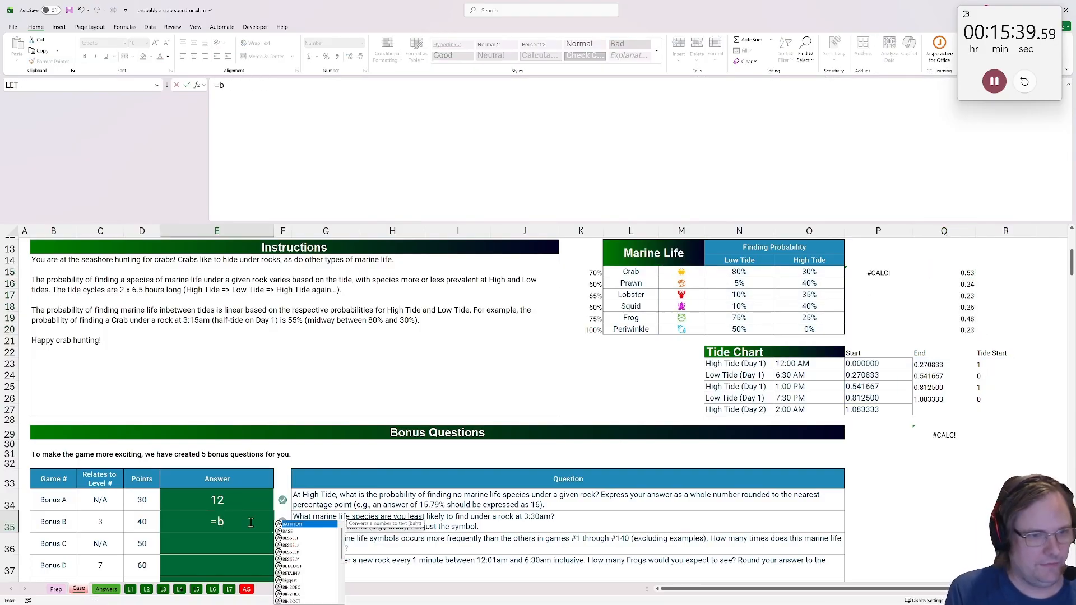
type("iggest(")
left_click_drag(953, 273, 954, 329)
type(",")
left_click_drag(665, 267, 636, 325)
key("ctrl+Return")
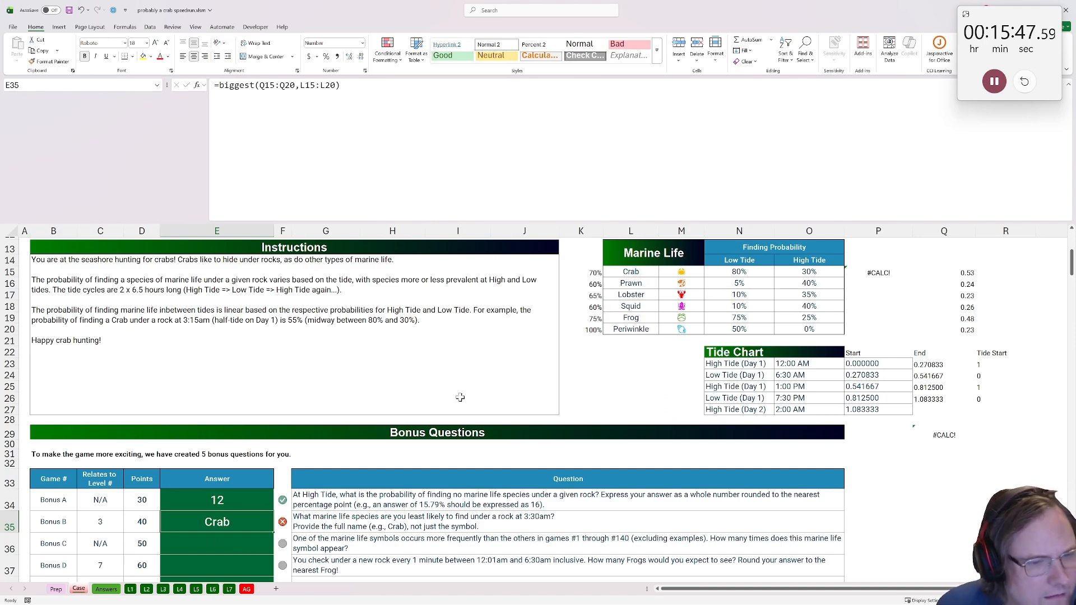
Replace the function in the Bonus B formula so it reads =smallest(Q15:Q20,L15:L20)
double_click(239, 86)
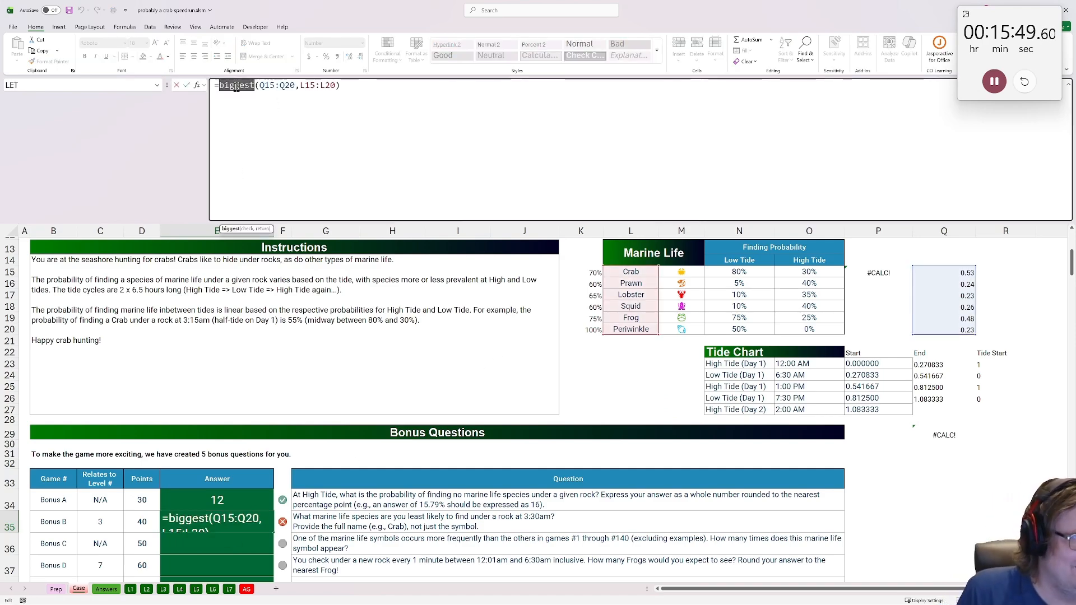
type("smnallest")
key("BackSpace")
key("BackSpace")
key("BackSpace")
key("BackSpace")
key("BackSpace")
key("BackSpace")
key("BackSpace")
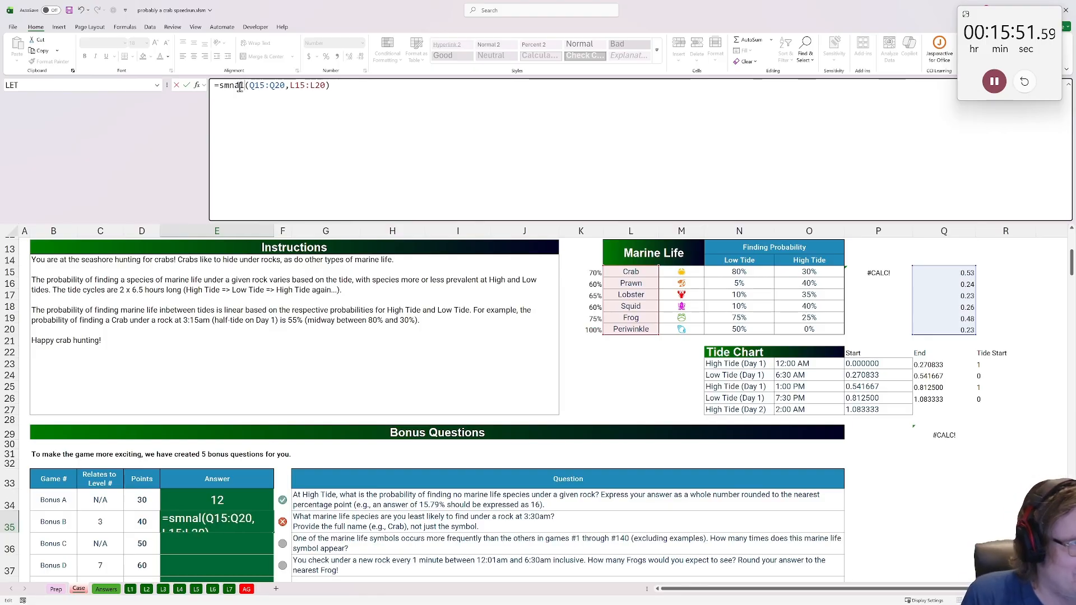
type("allest")
key("Return")
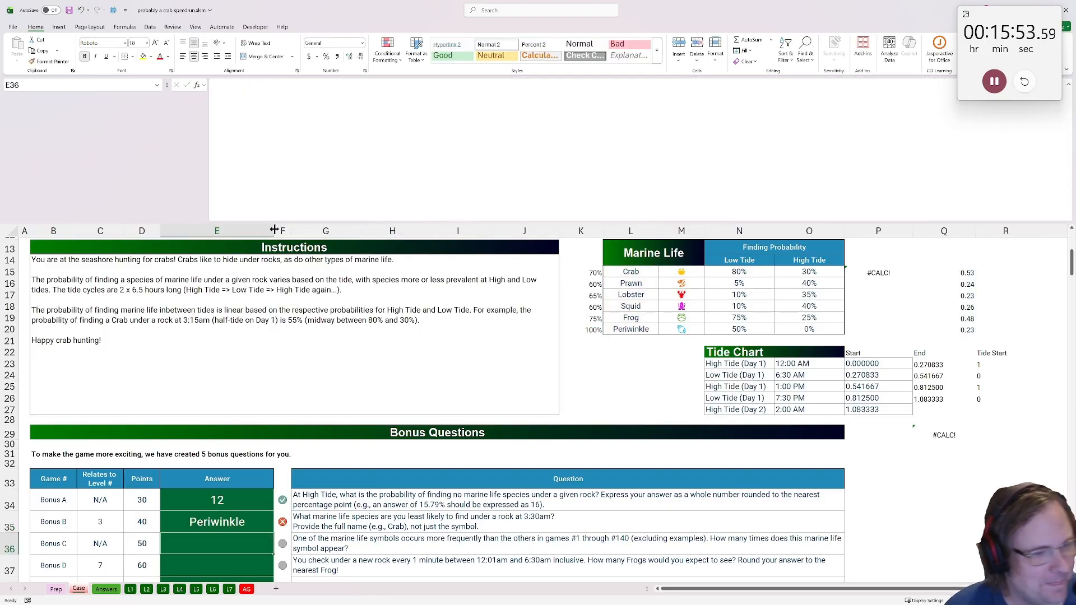
Check the Bonus B answer formula in E35, its question text and the probability formula in Q15
scroll(272, 308, "down", 1)
left_click(226, 488)
scroll(224, 482, "up", 1)
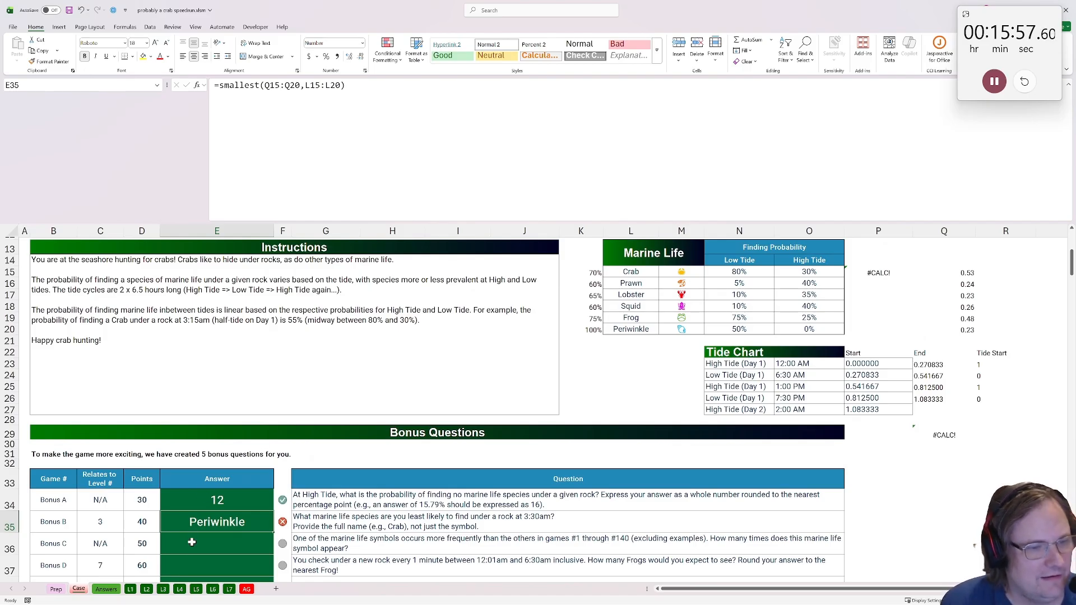
left_click(355, 520)
left_click(236, 526)
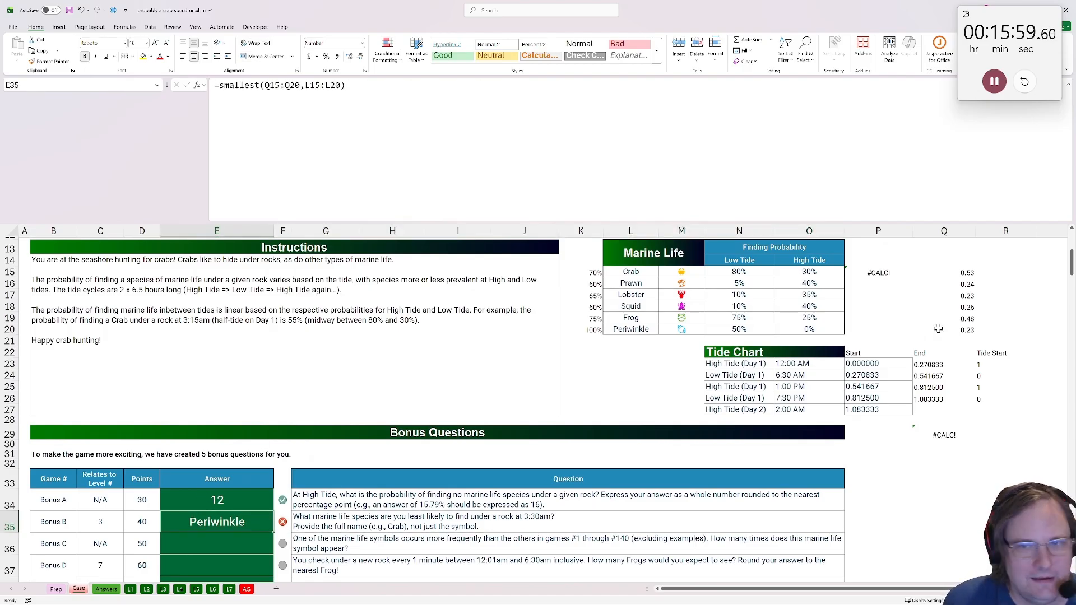
left_click(966, 272)
type("=p(M15,0.125)")
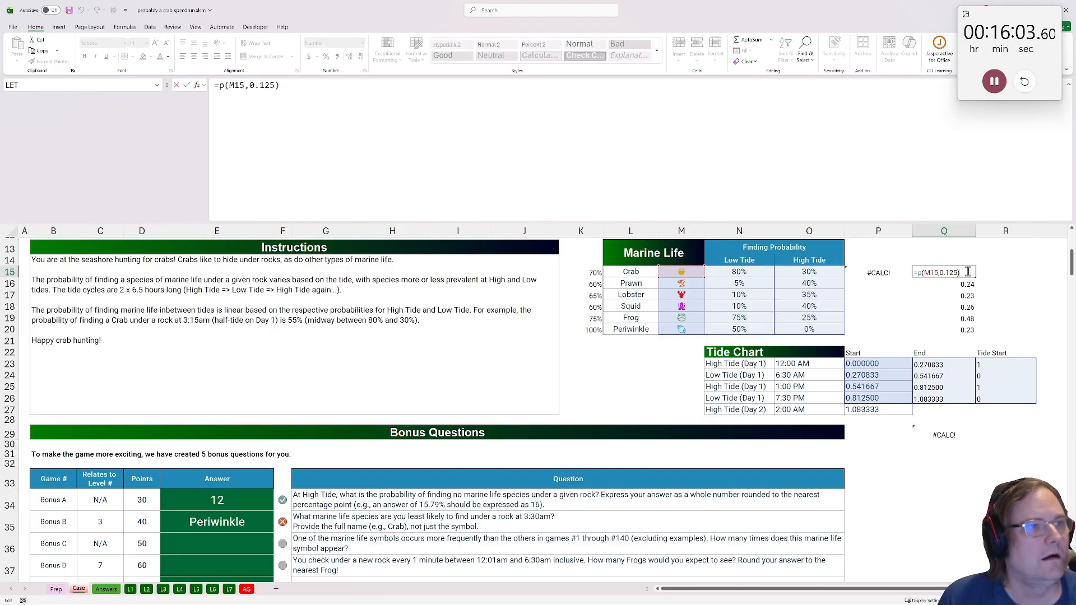
key("Return")
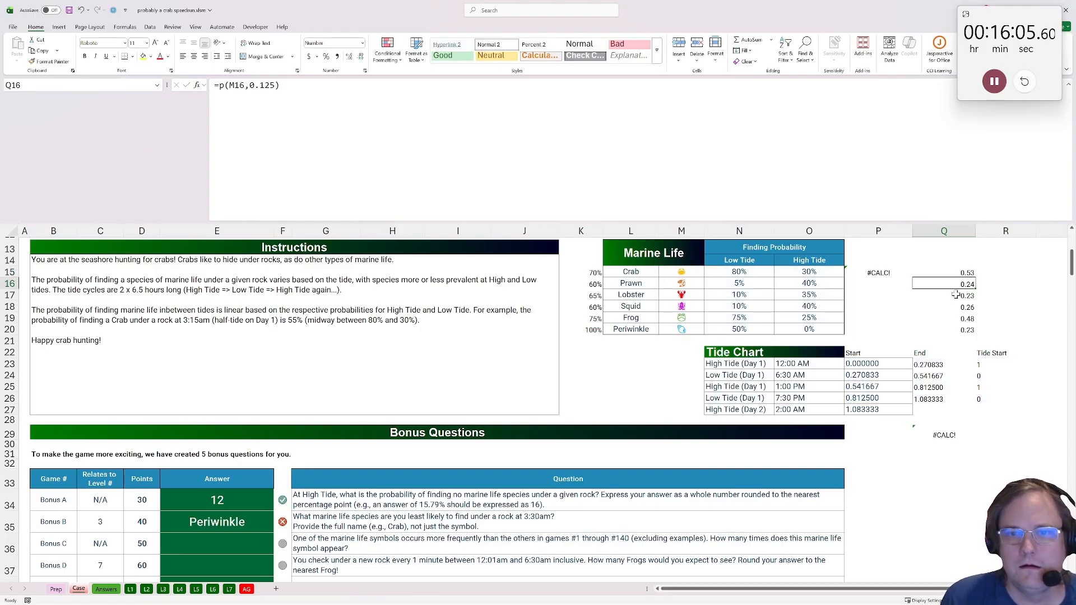
Show the Lobster and Periwinkle probabilities in Q17 and Q20 with six decimal places
left_click(956, 296)
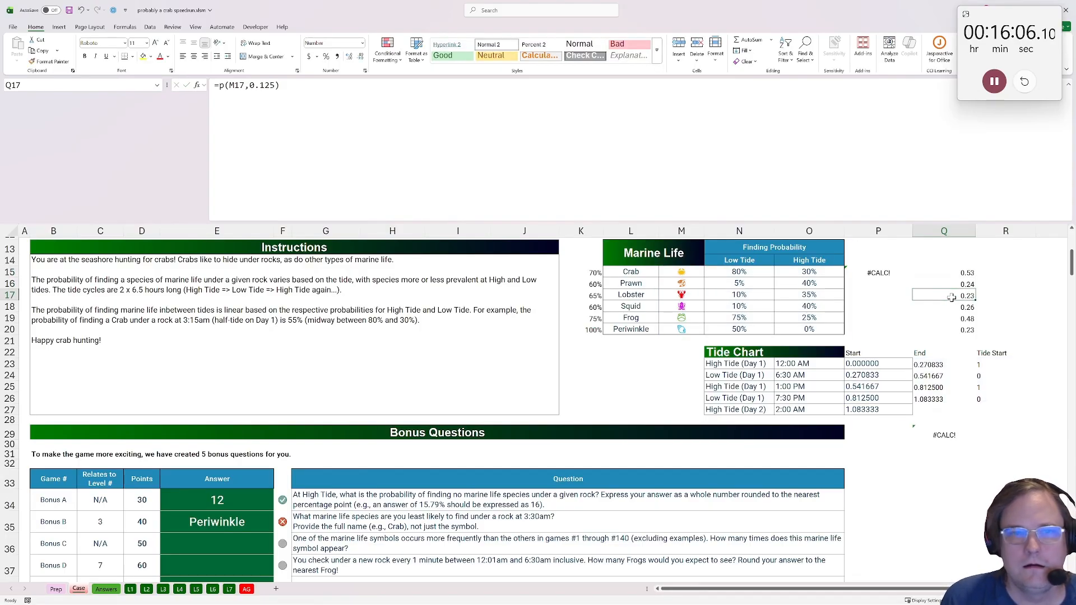
left_click(349, 57)
left_click(348, 57)
left_click(349, 57)
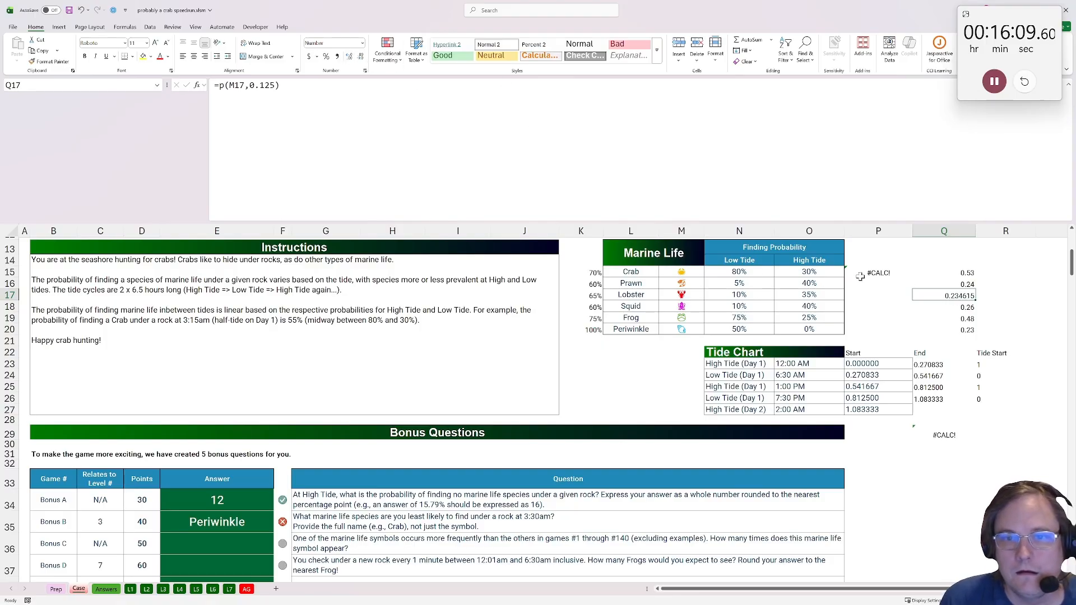
left_click(962, 331)
left_click(349, 57)
left_click(349, 57)
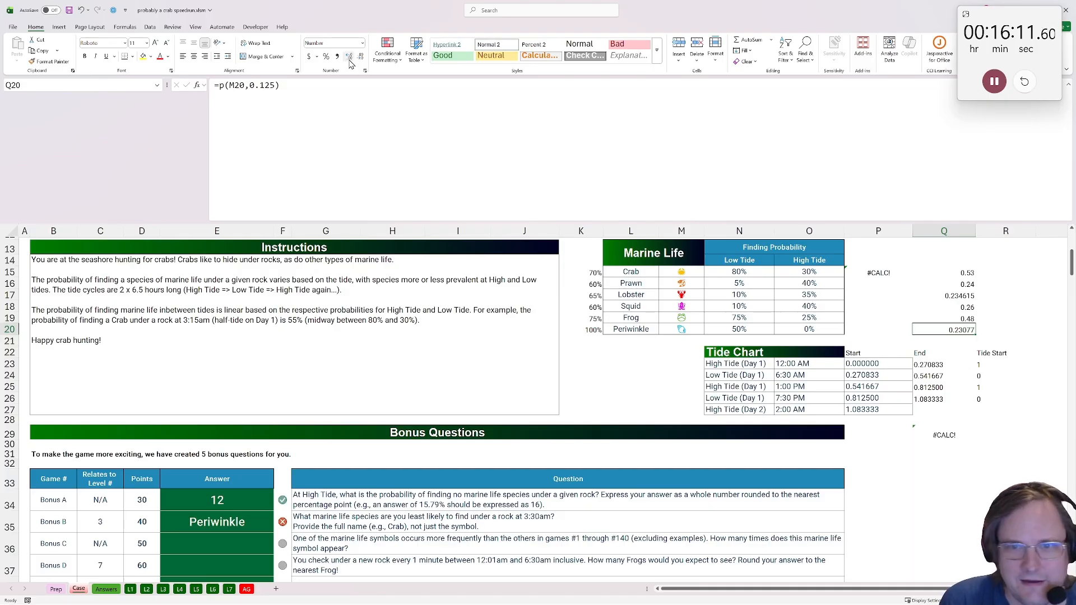
left_click(349, 57)
left_click(349, 57)
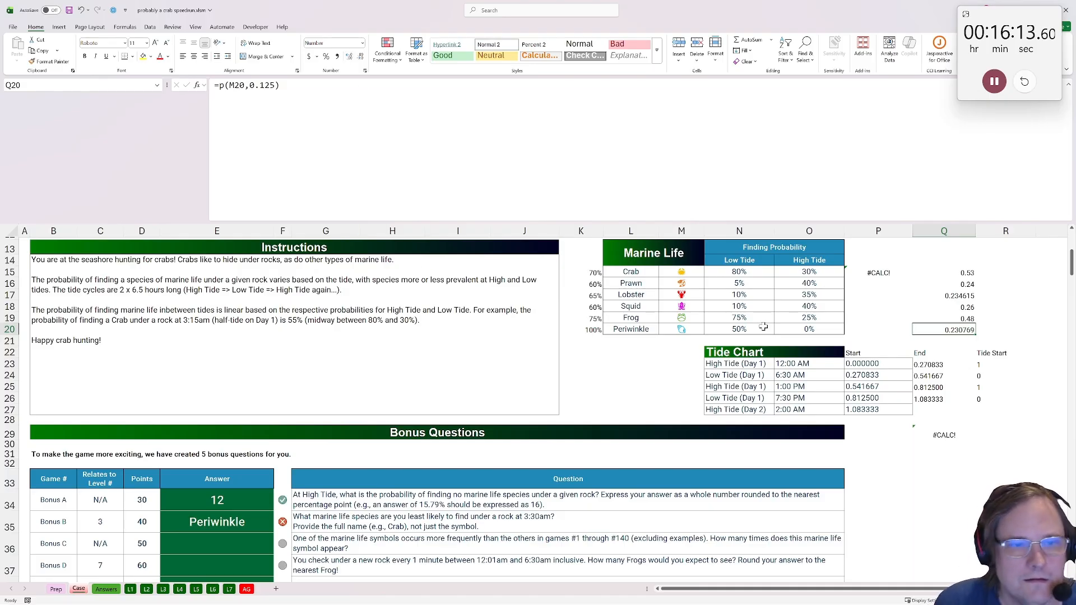
Compare the time used in the Q17 and Q15 formulas with the Bonus B question and the tide chart
left_click(944, 295)
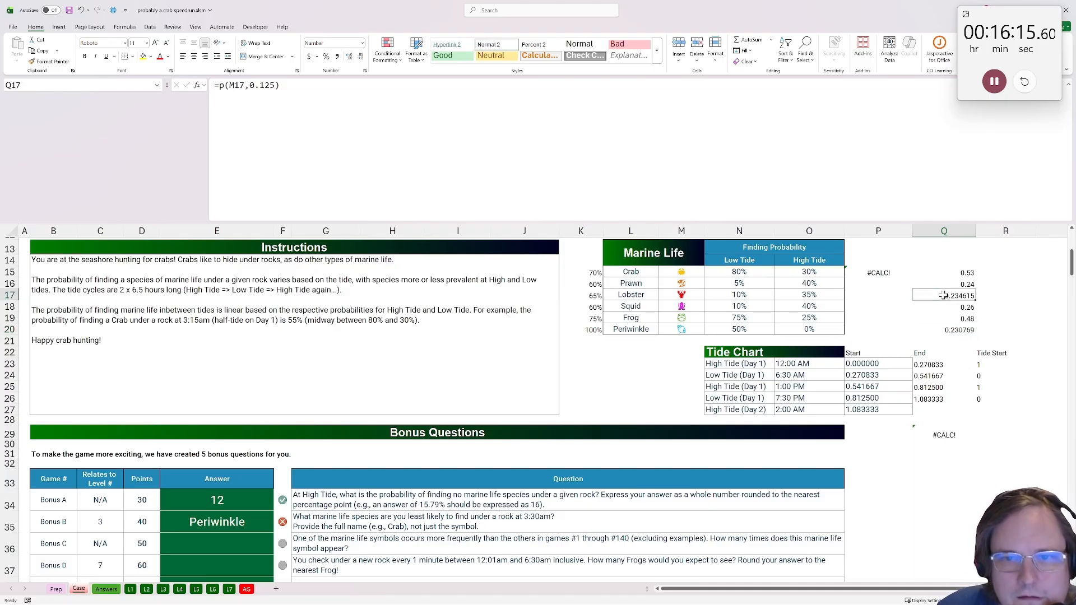
left_click(943, 272)
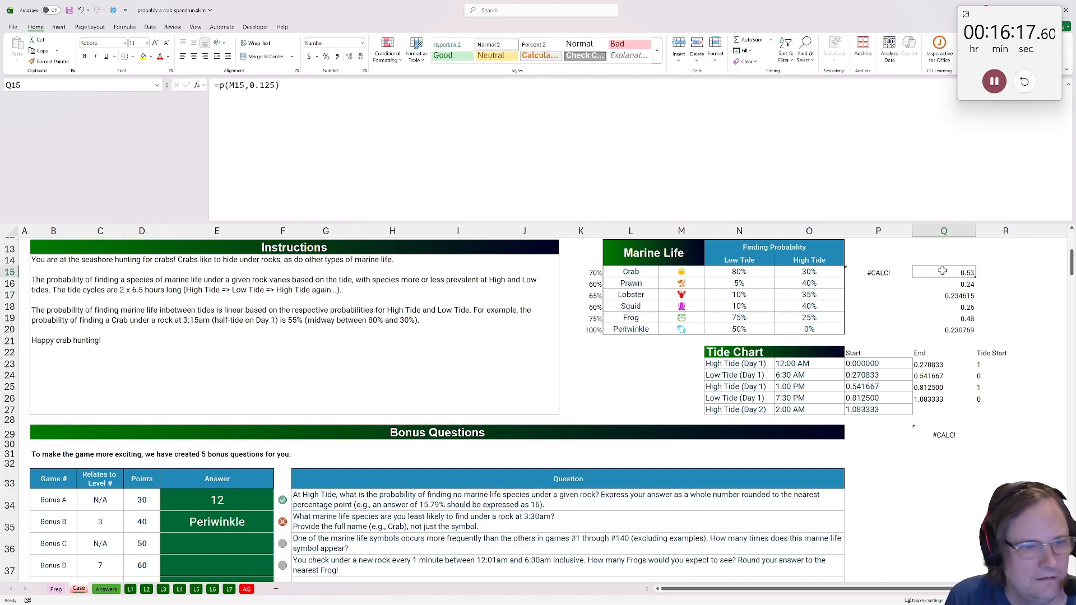
left_click(330, 528)
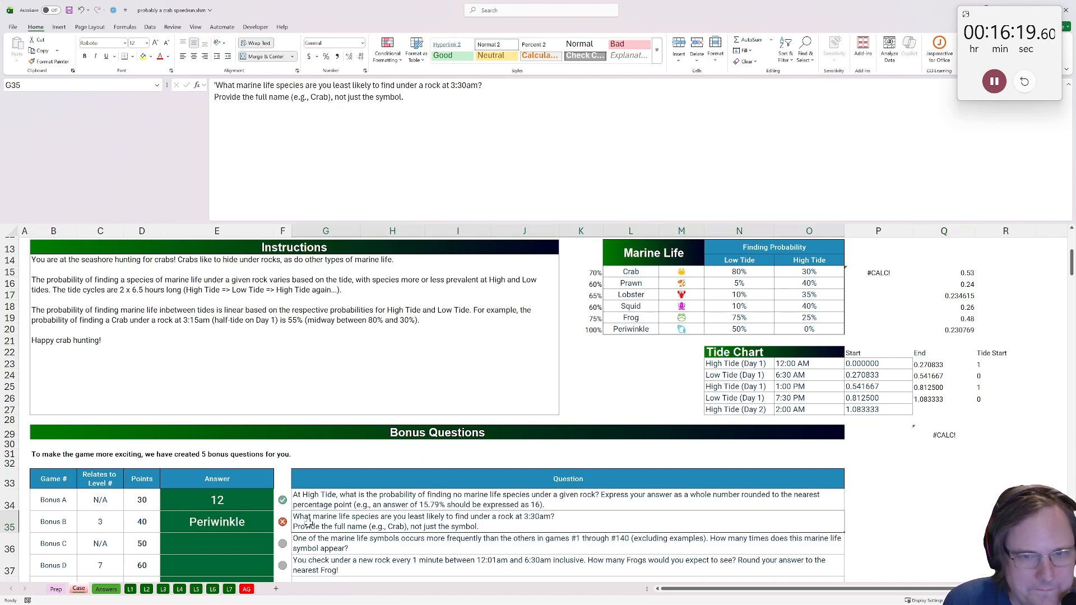
left_click(748, 354)
left_click(1018, 413)
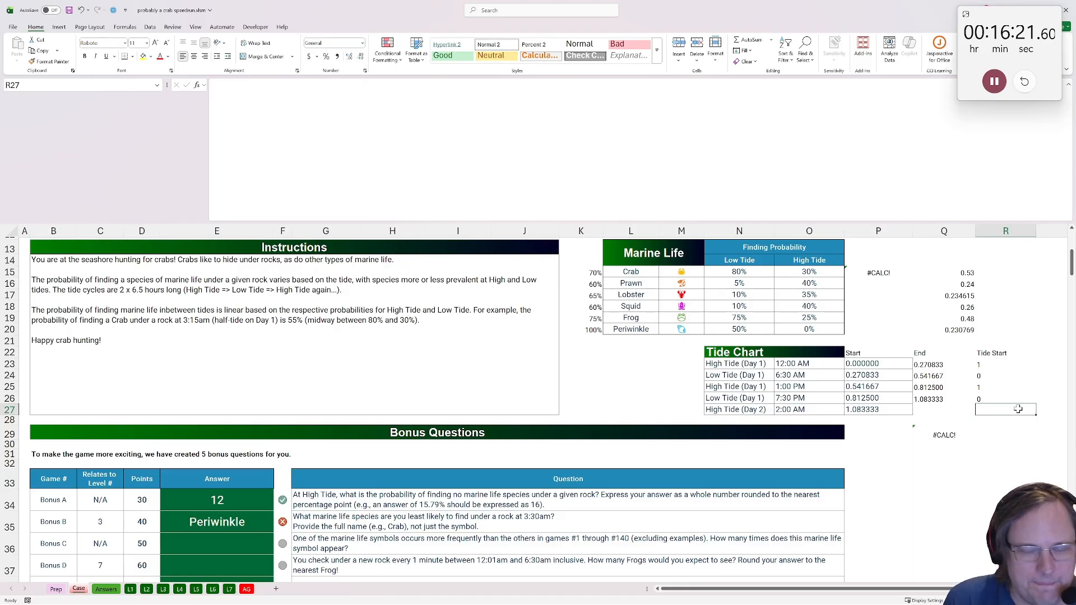
Calculate 3:30am in minutes in R32 with =3*60+30, and as a fraction of a day in R33 with =R32/(24*60)
left_click(1026, 467)
type("=3*60+30")
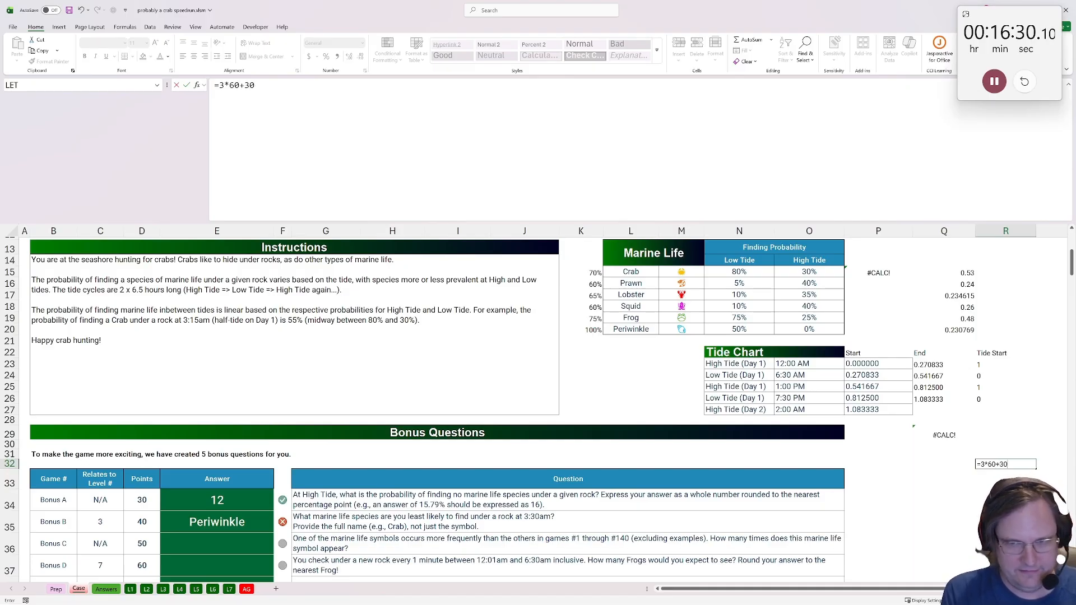
key("Return")
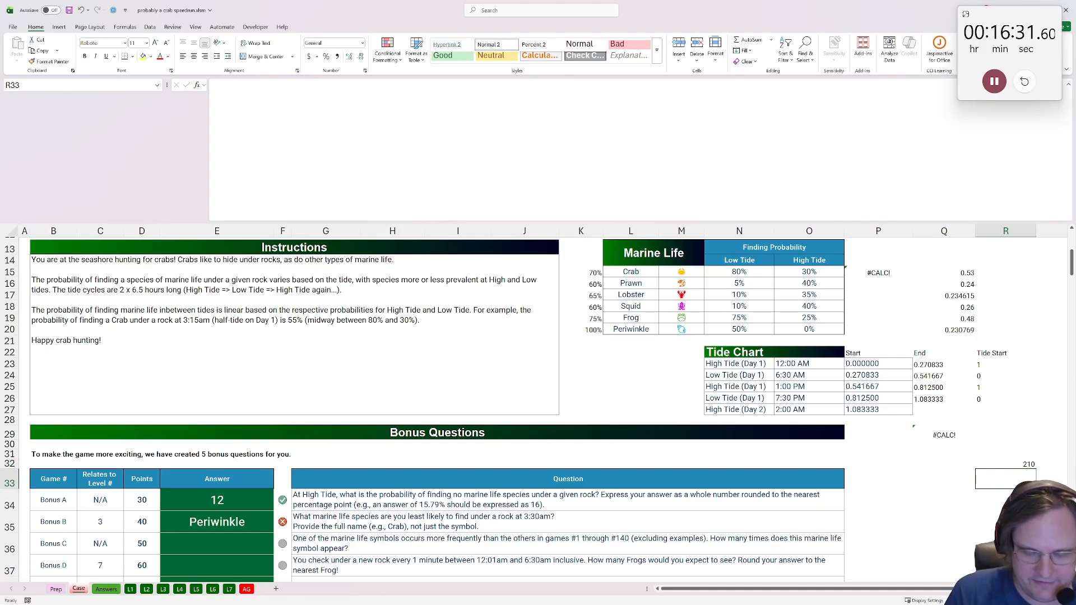
type("=")
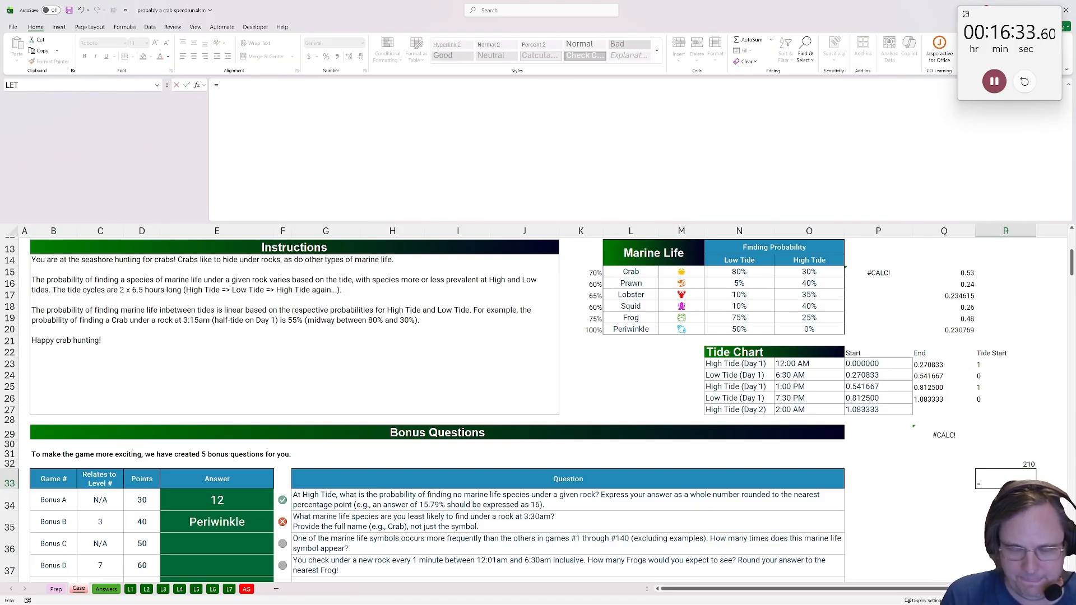
left_click(1016, 465)
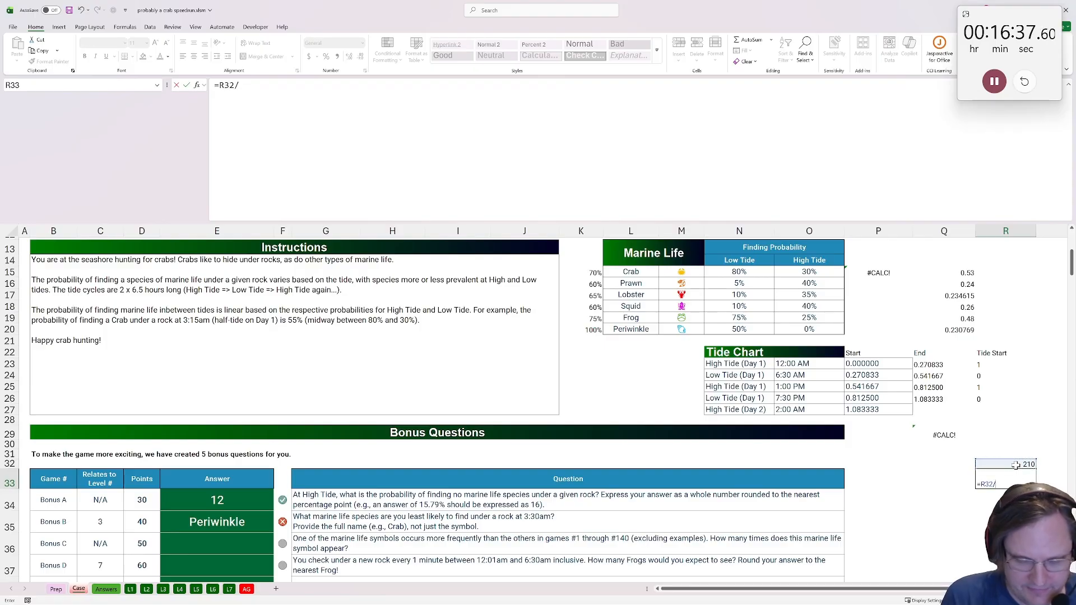
type("/(24*")
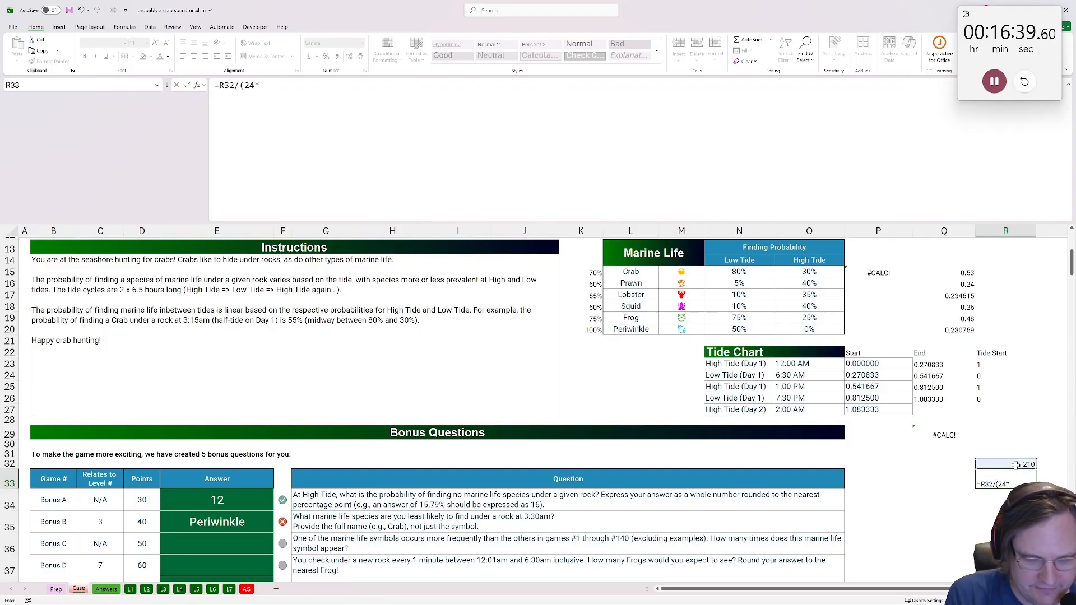
type("60)")
key("ctrl+Return")
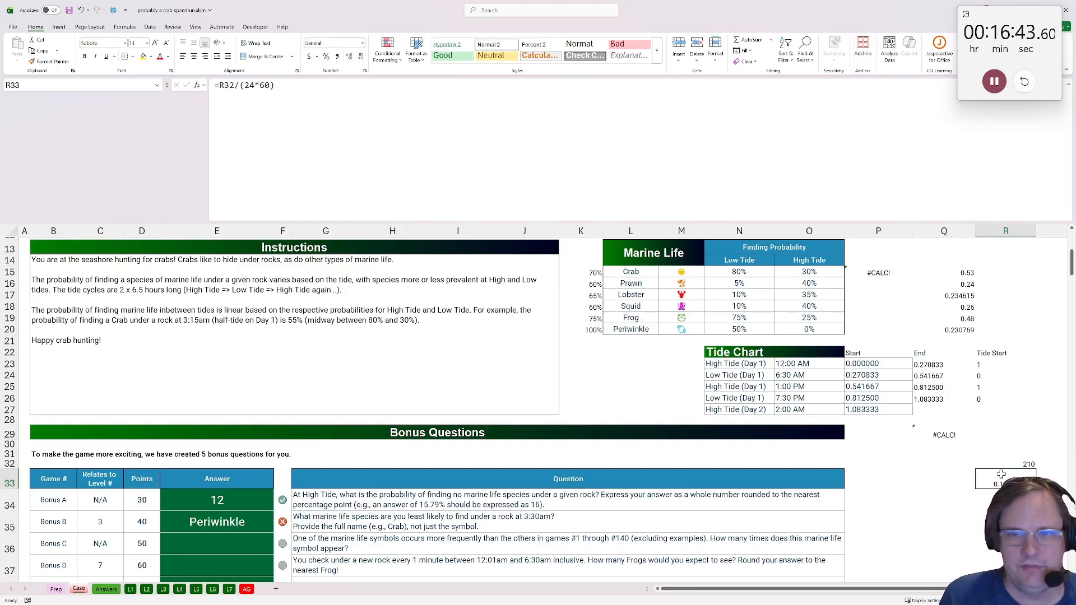
Paste the R33 day fraction as a value in R34 and use 0.145833333333333 as the time in the Q15 formula
key("ctrl+c")
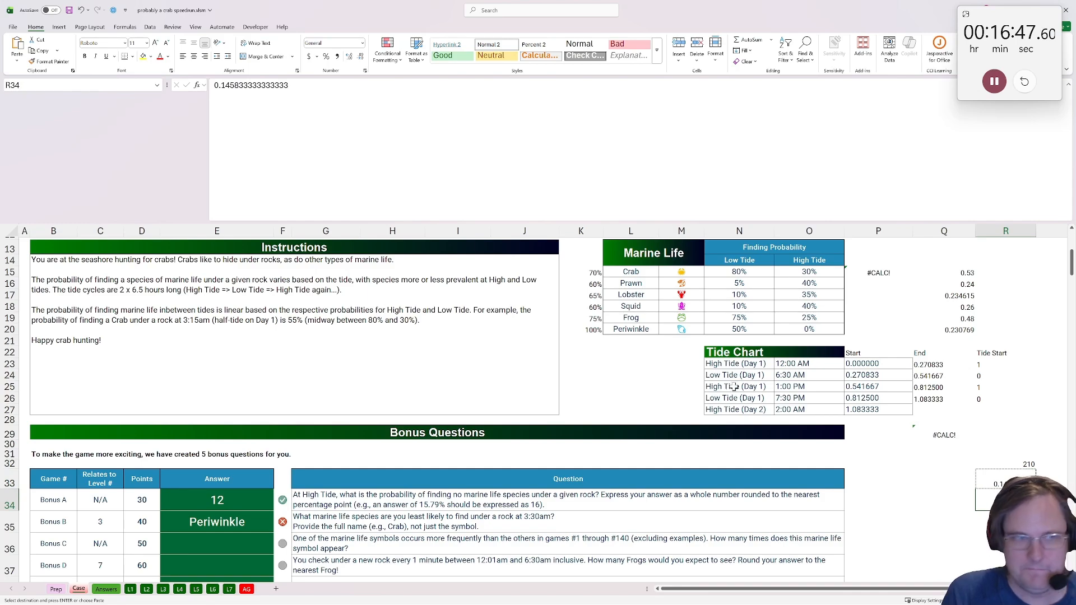
key("Escape")
left_click(953, 276)
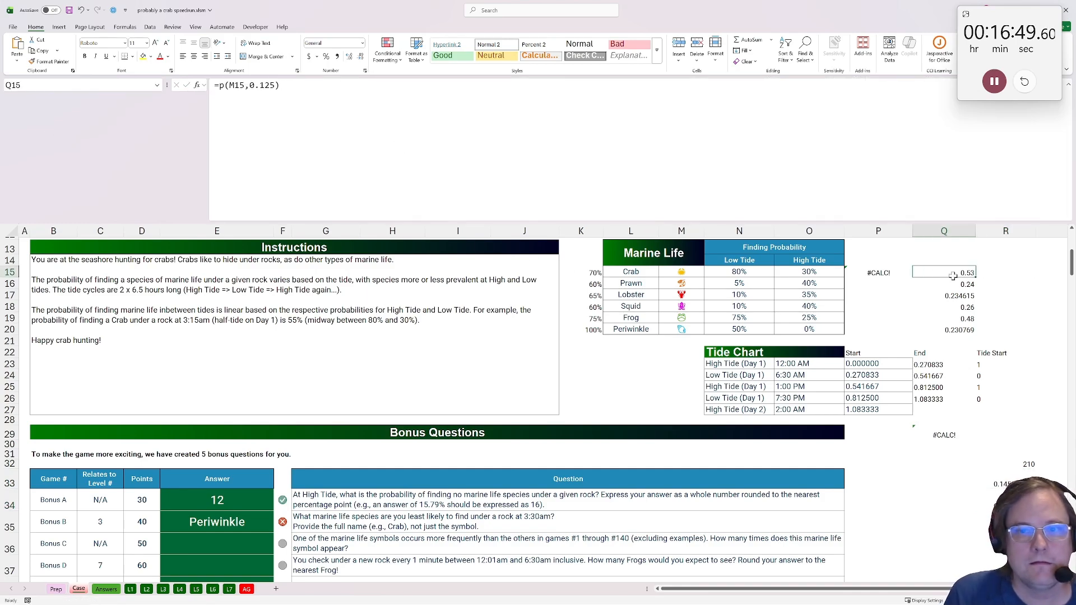
left_click(275, 85)
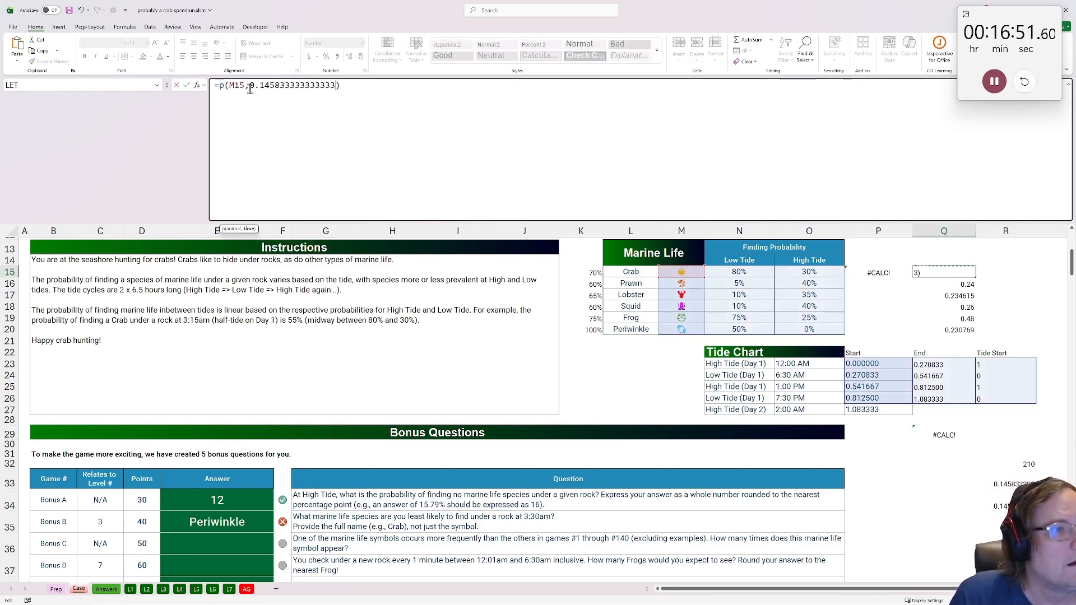
key("Return")
Copy the Q15 probability formula to the other species down through Q20 and check the Bonus B answer
left_click(965, 274)
key("ctrl+c")
left_click_drag(953, 273, 953, 329)
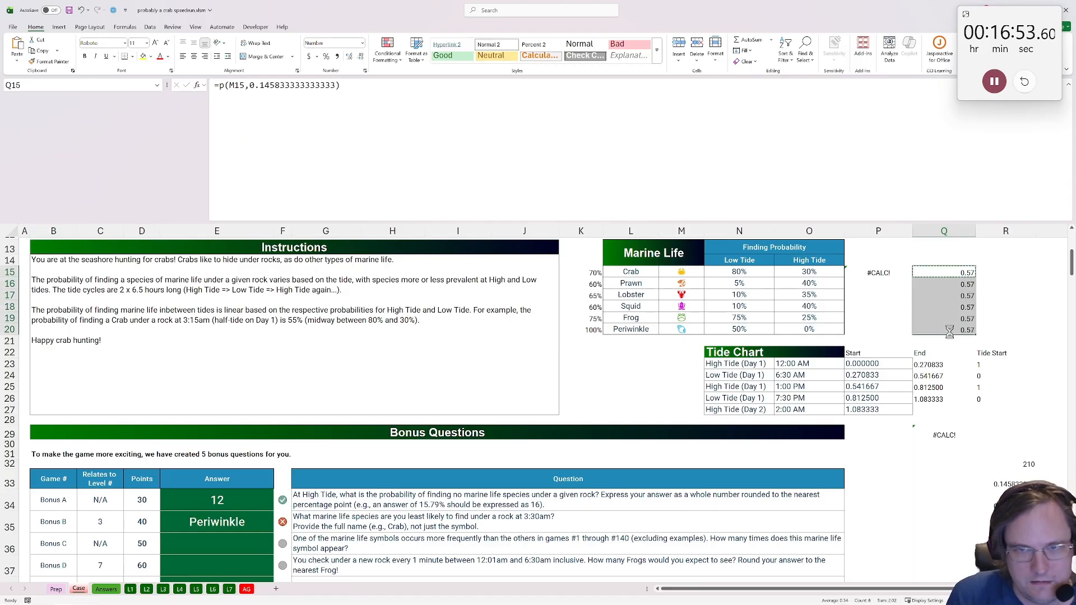
key("ctrl+v")
scroll(182, 525, "down", 2)
left_click(226, 488)
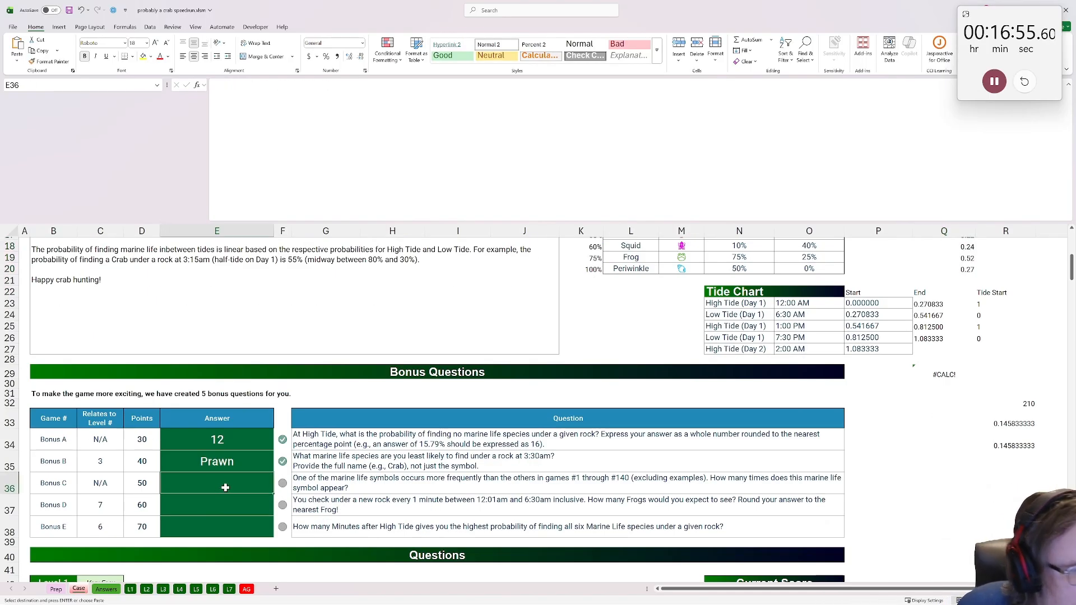
scroll(225, 488, "down", 2)
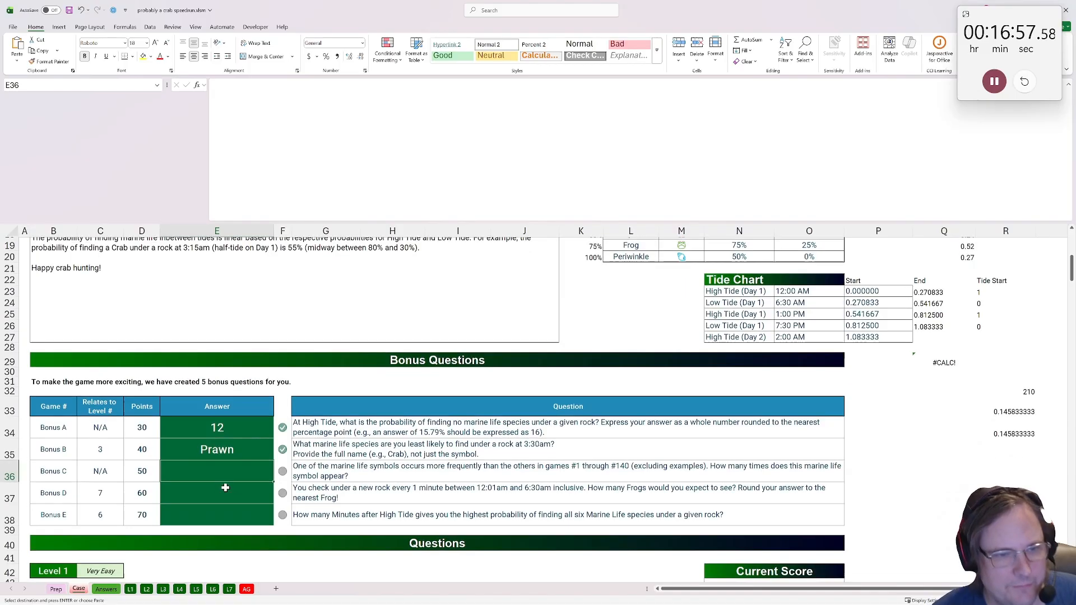
Run the frequency_table macro on range F1:O140 of the AG sheet to count the marine life symbols
left_click(246, 590)
left_click(352, 251)
scroll(352, 251, "down", 20)
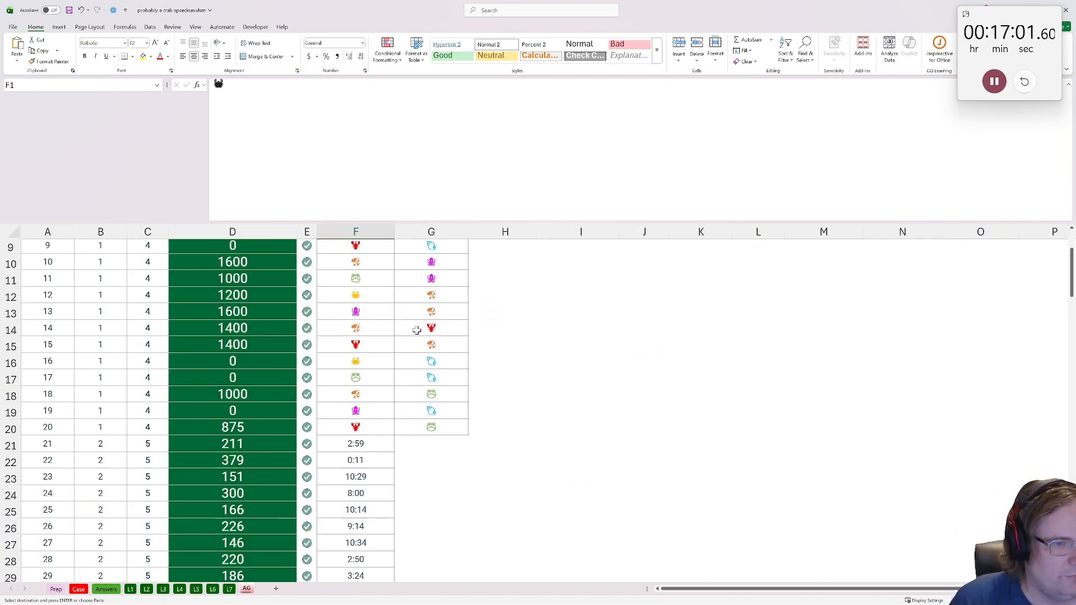
scroll(419, 335, "up", 1)
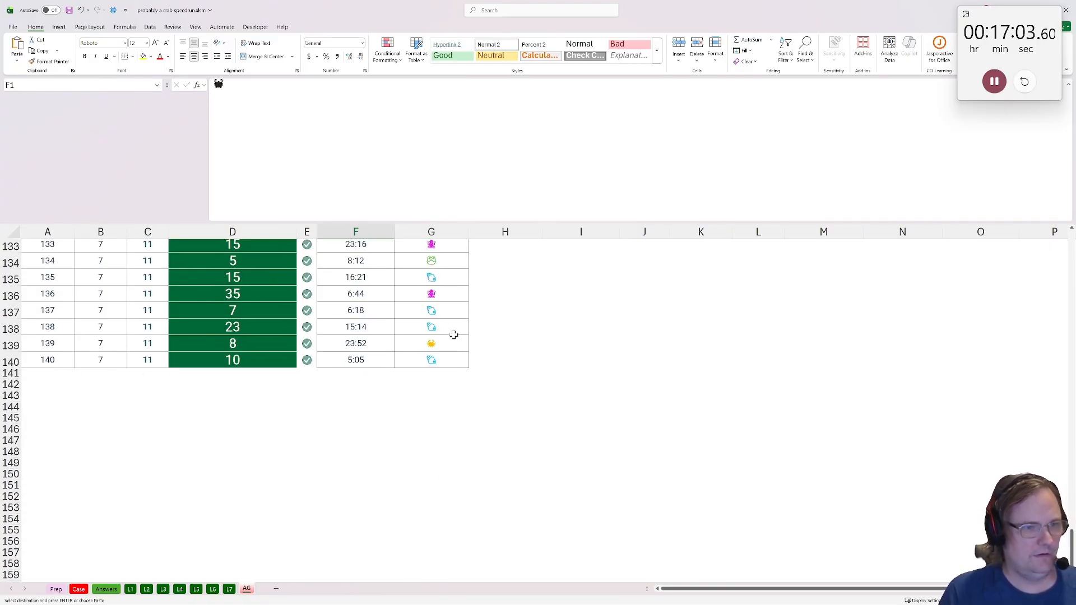
left_click_drag(816, 365, 949, 366)
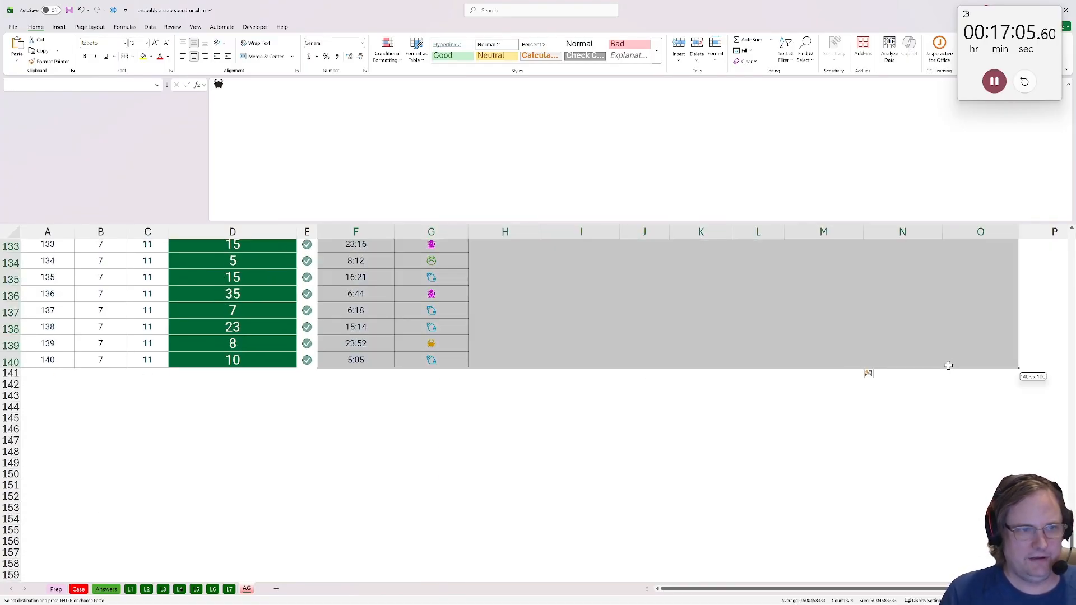
left_click(255, 27)
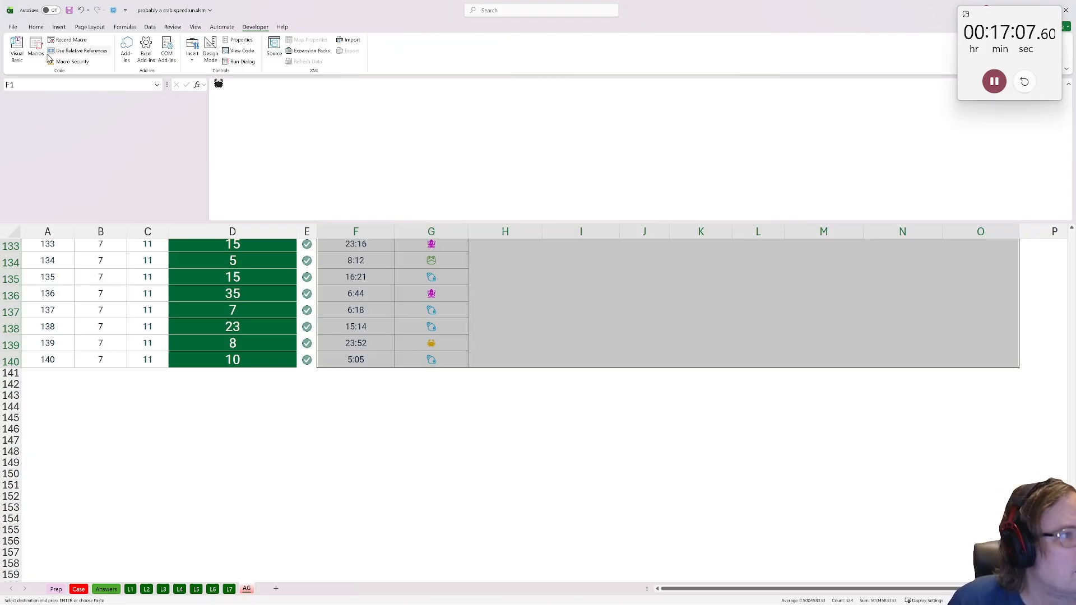
left_click(36, 55)
left_click(448, 304)
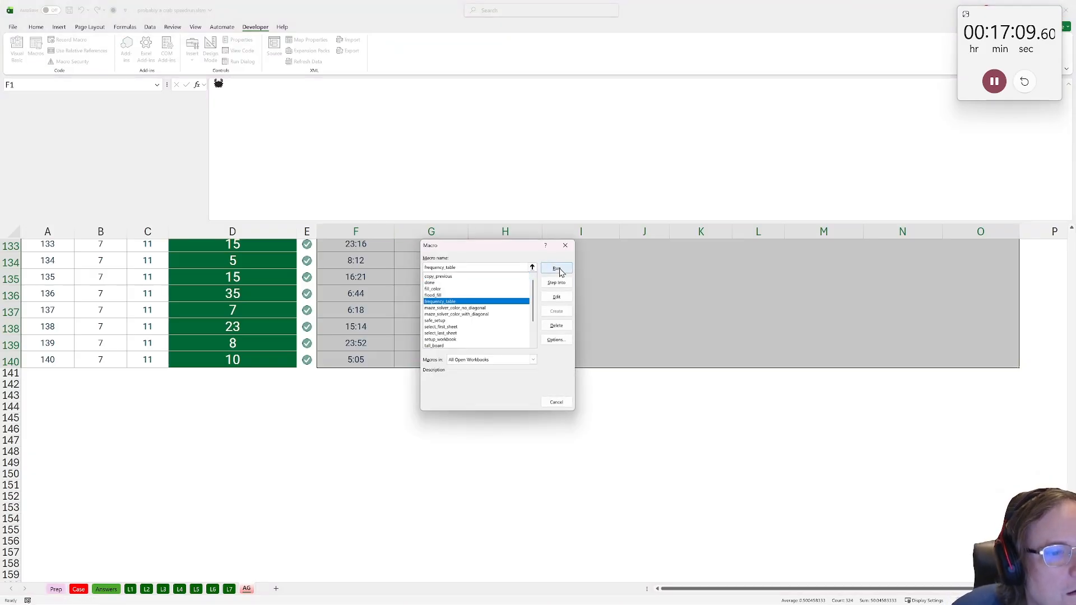
left_click(557, 271)
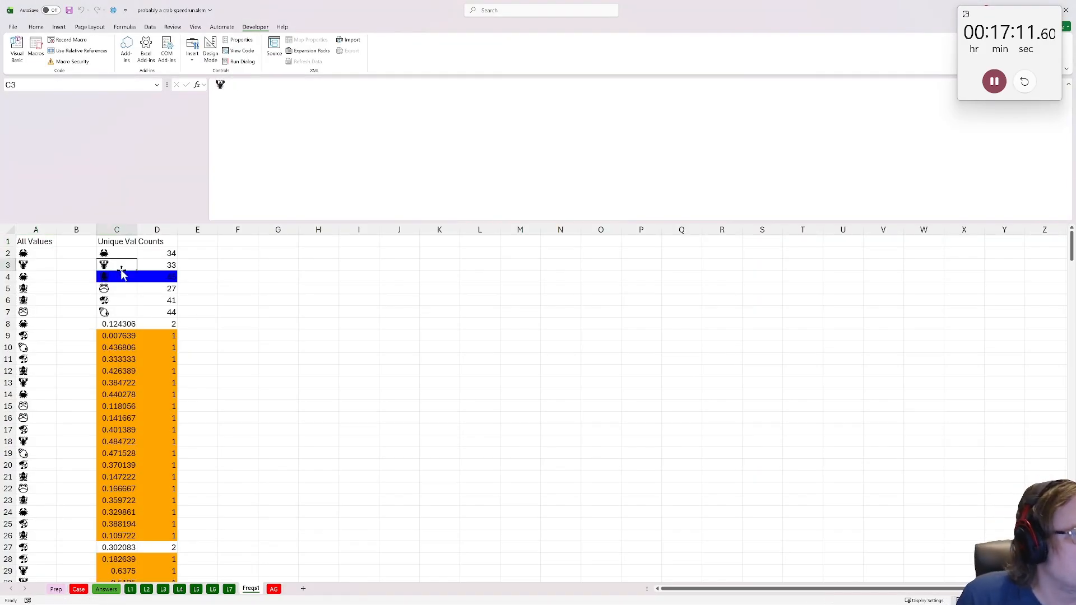
Copy the highlighted symbol and its count in row 4 of the frequency sheet to Q36 on the Case sheet
left_click_drag(120, 276, 184, 277)
key("ctrl+c")
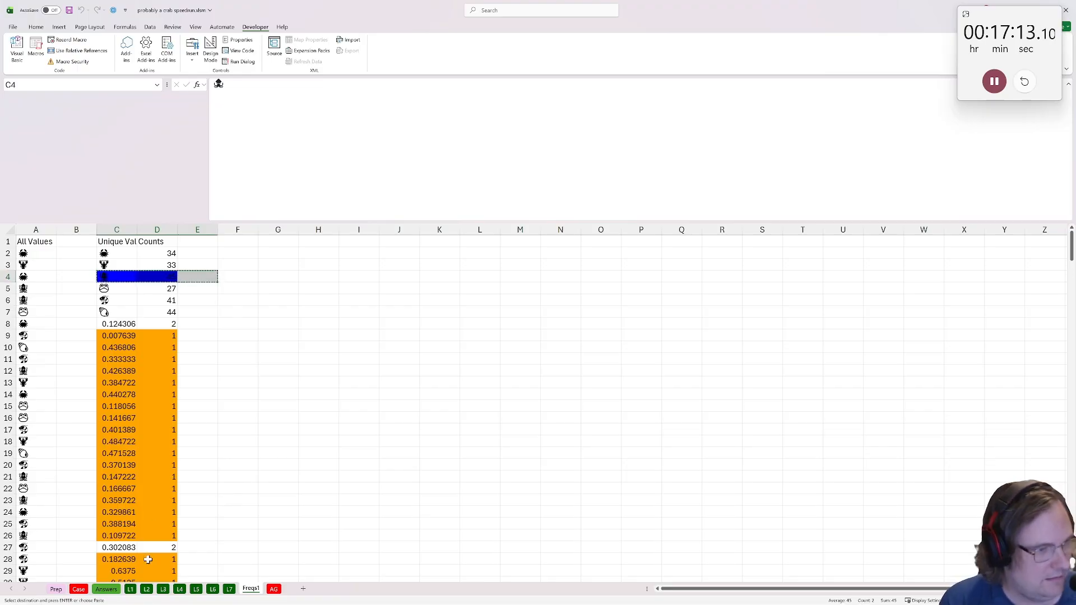
left_click(59, 590)
left_click(78, 589)
left_click(939, 430)
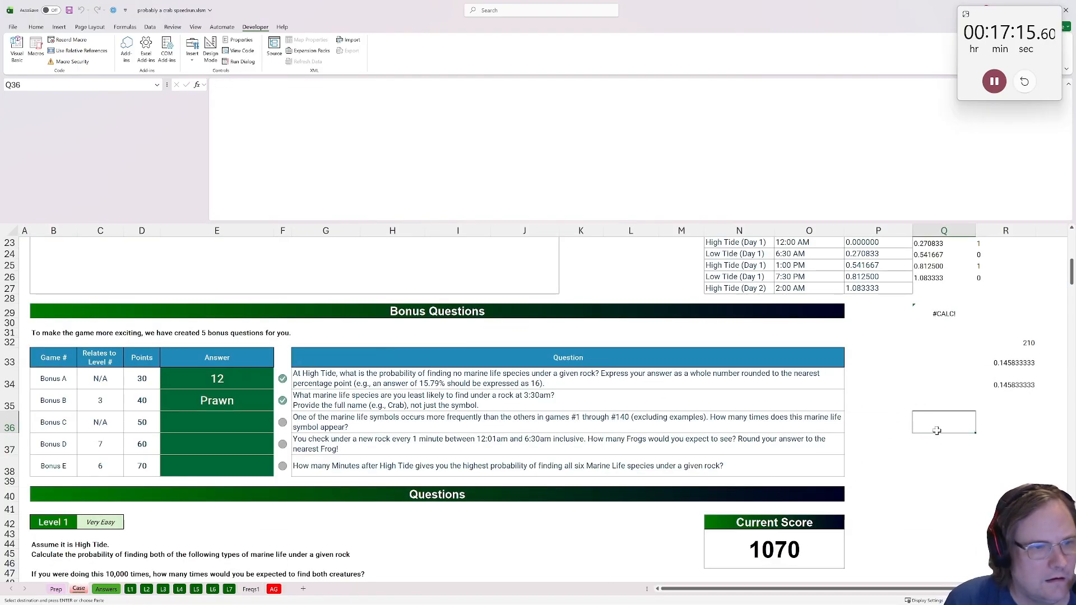
key("ctrl+v")
Enter the copied symbol count of 45 as the Bonus C answer in E36
left_click(1008, 425)
key("ctrl+c")
left_click(223, 422)
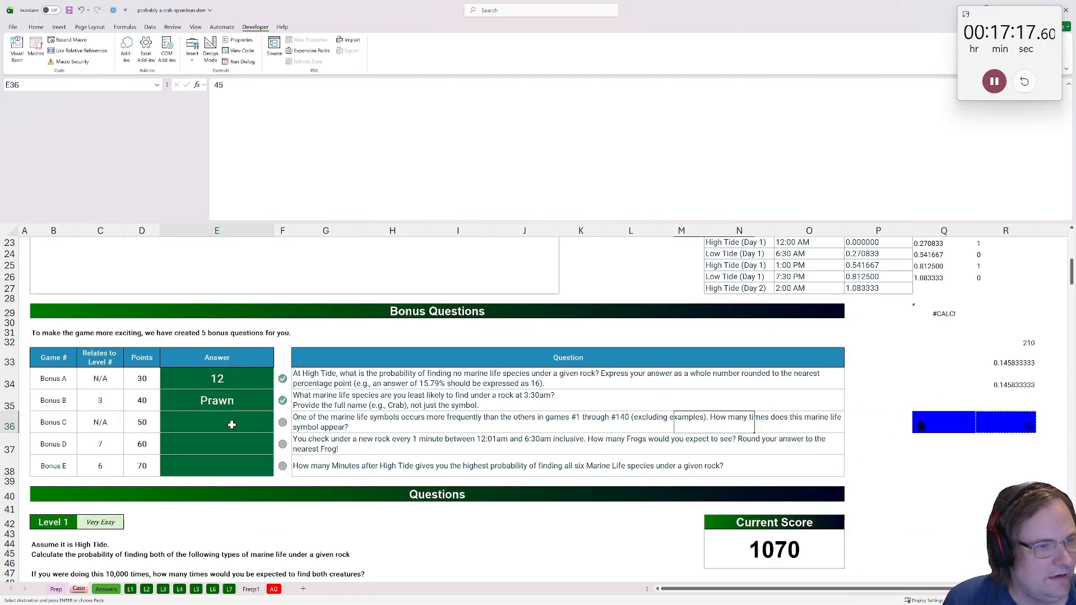
key("ctrl+v")
Read the Bonus D question in G37 about the Frogs expected between 12:01am and 6:30am
left_click(232, 442)
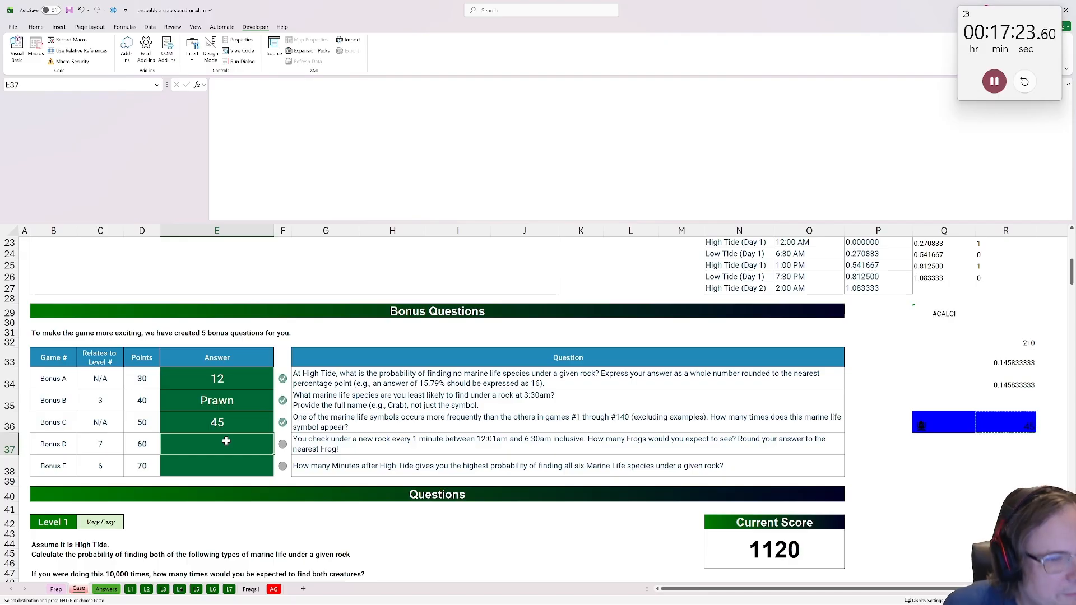
left_click(946, 483)
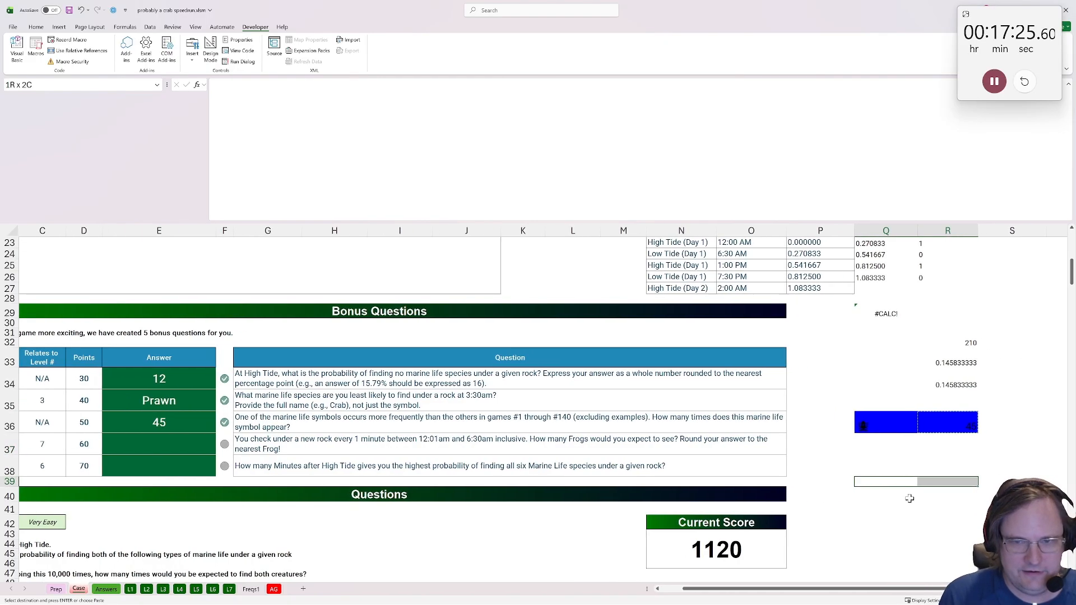
scroll(965, 449, "up", 2)
scroll(964, 449, "right", 1)
left_click(1035, 395)
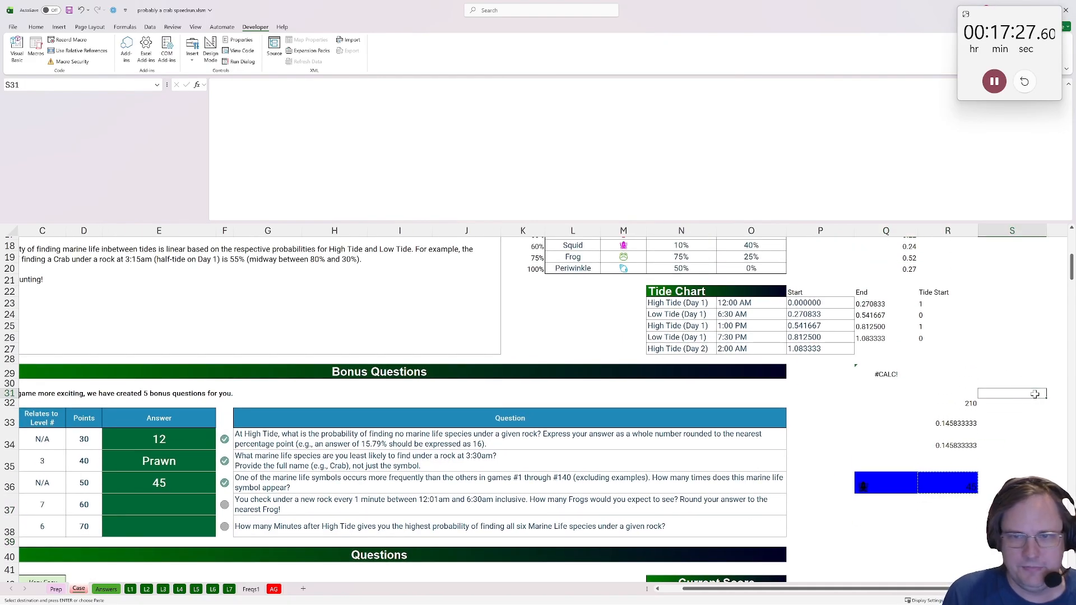
left_click(239, 508)
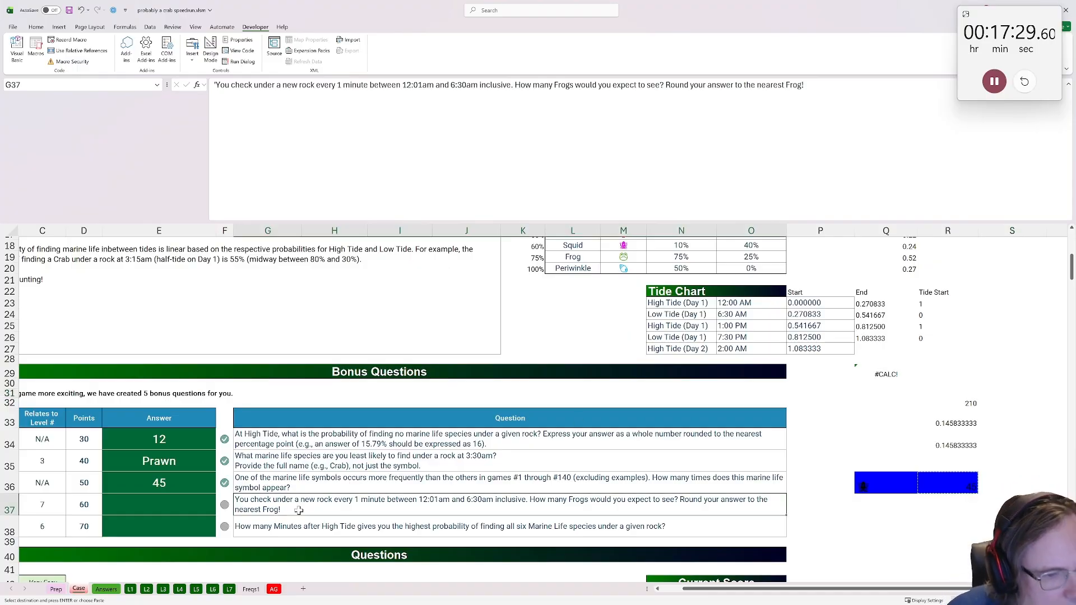
scroll(296, 515, "down", 1)
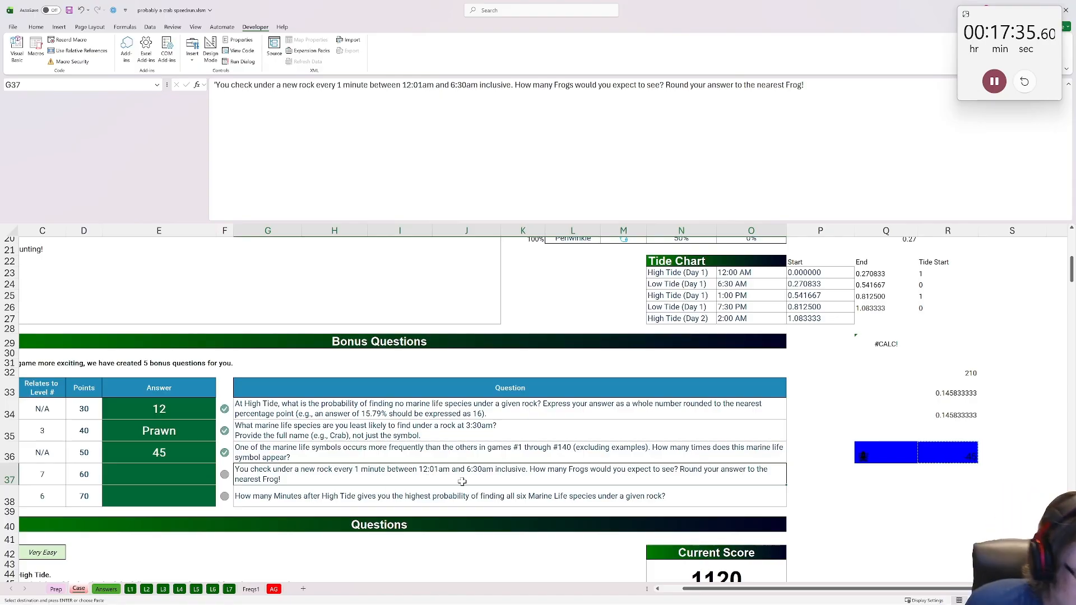
Look through the level sheets, including L3, L5, L7 and L6, for a minute-by-minute species probability table
left_click(196, 593)
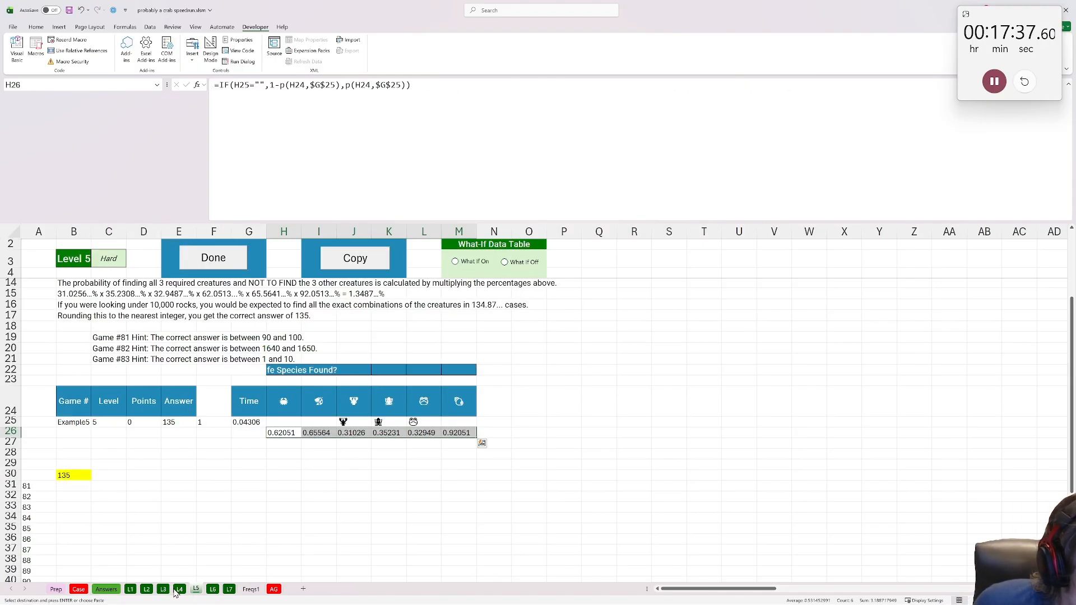
left_click(213, 590)
left_click(228, 591)
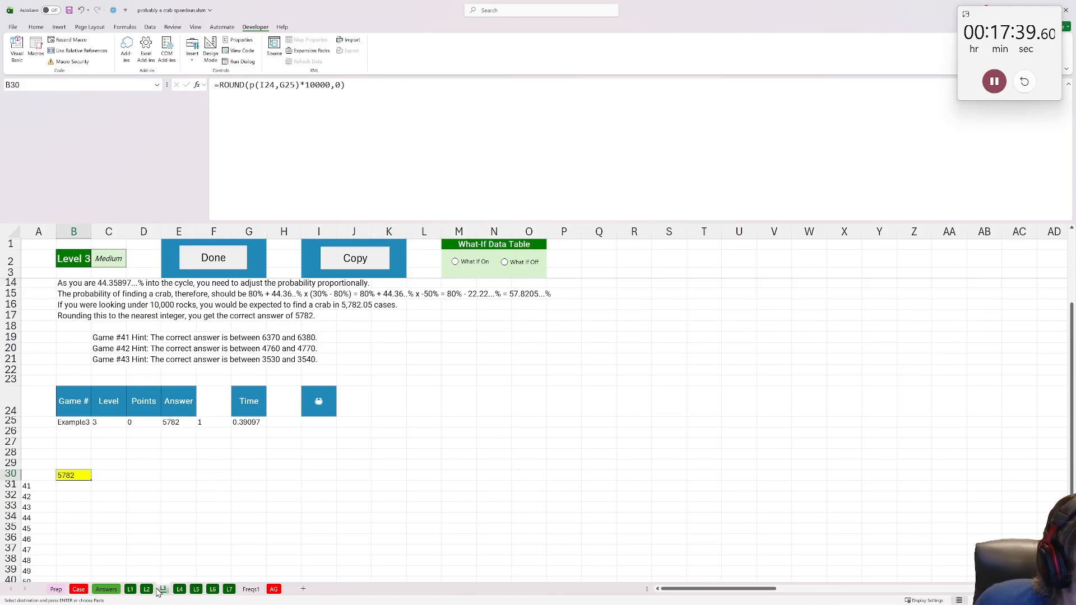
scroll(331, 532, "up", 8)
scroll(309, 539, "down", 3)
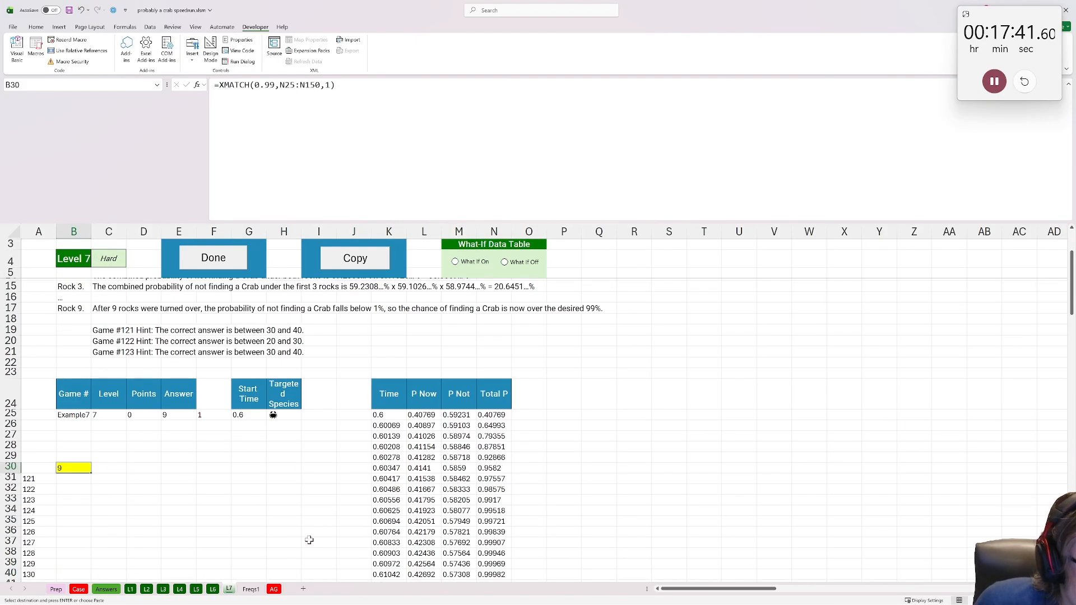
left_click(213, 590)
scroll(431, 491, "up", 5)
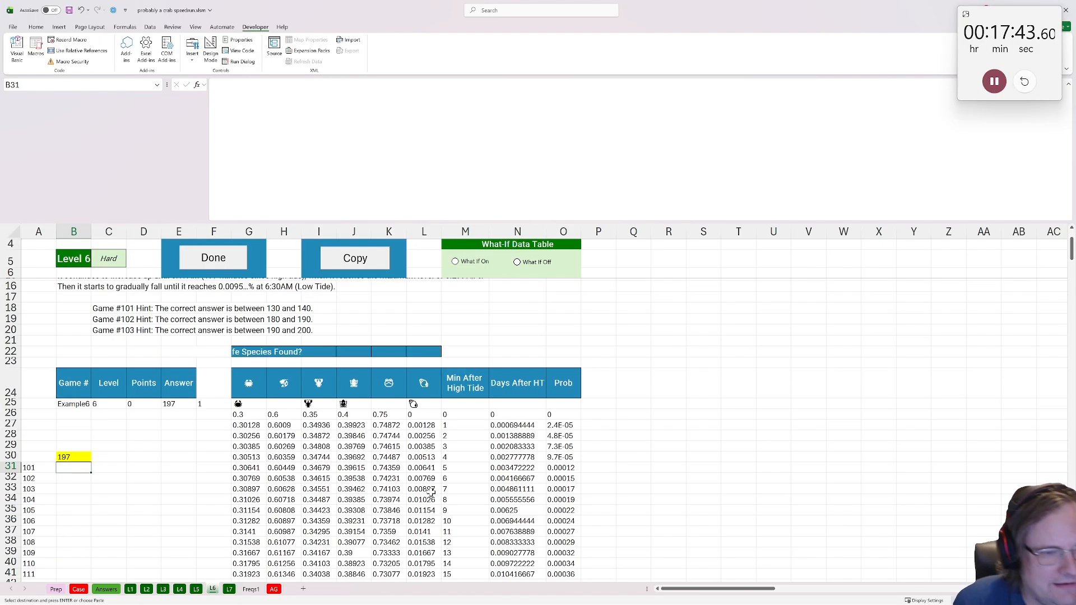
Copy the Frog symbol from the K24 header into K25 on the L6 sheet
left_click(605, 418)
left_click(602, 427)
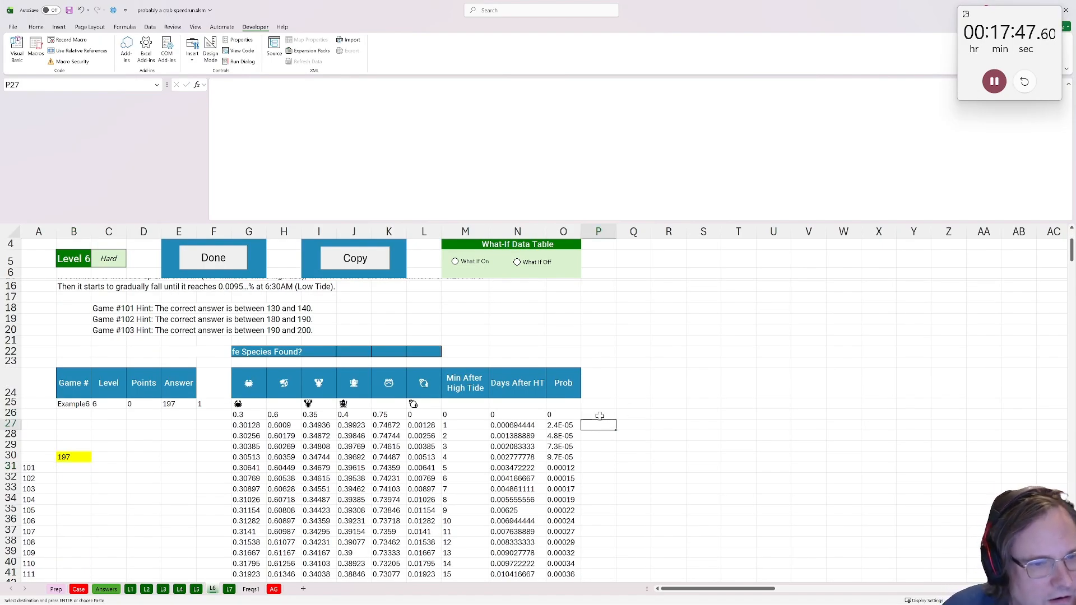
left_click(600, 416)
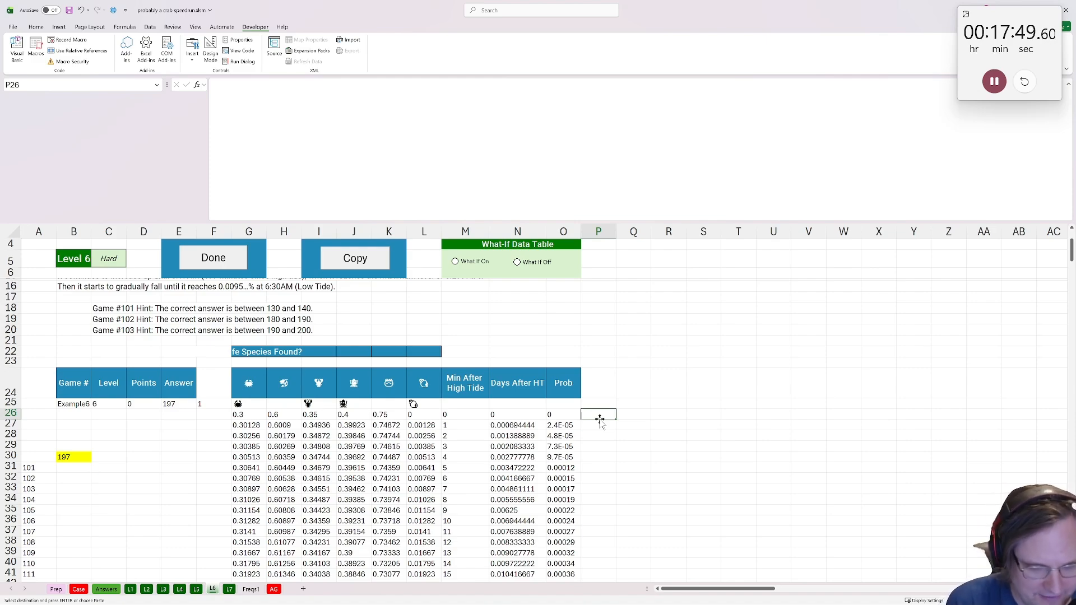
left_click(405, 414)
left_click(387, 404)
left_click(387, 387)
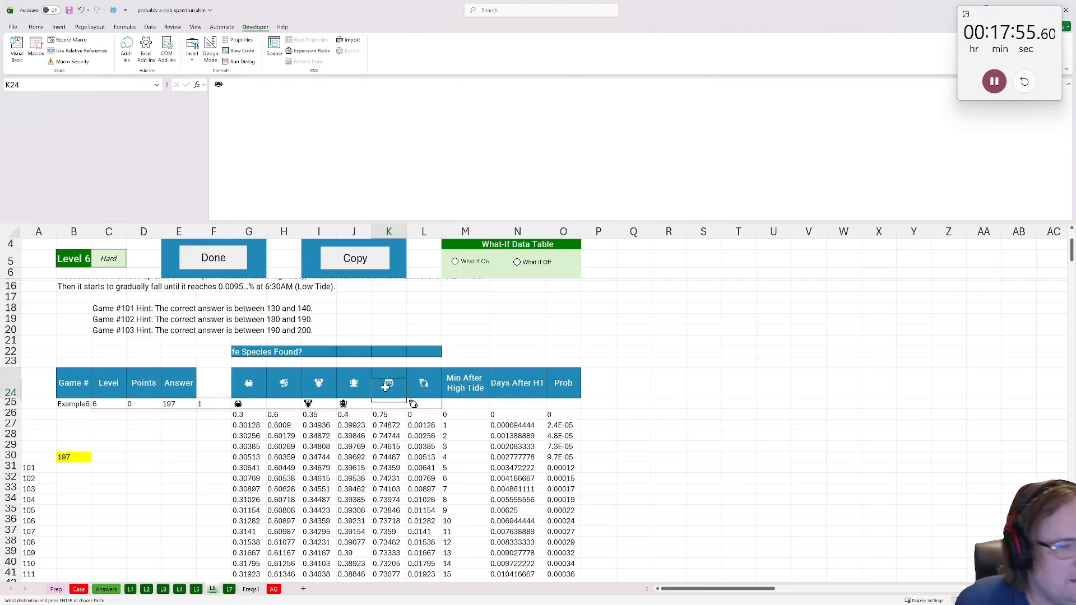
key("ctrl+c")
left_click(391, 404)
key("ctrl+v")
Total the Frog probabilities in K26:K415 on the L6 sheet and enter 195 as the Bonus D answer in E37 on Case
key("Down")
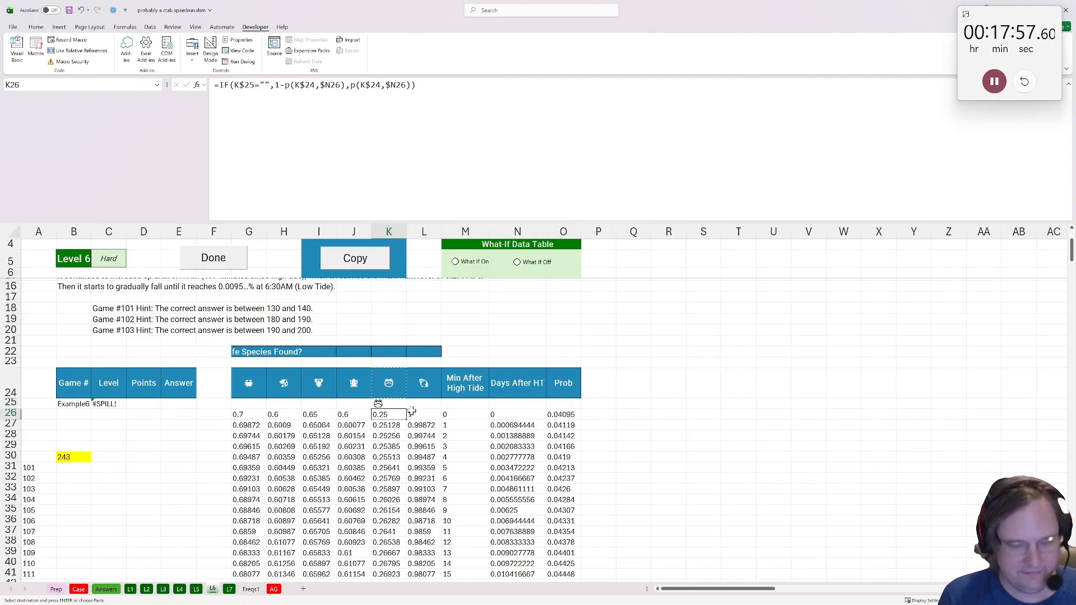
left_click_drag(411, 412, 411, 577)
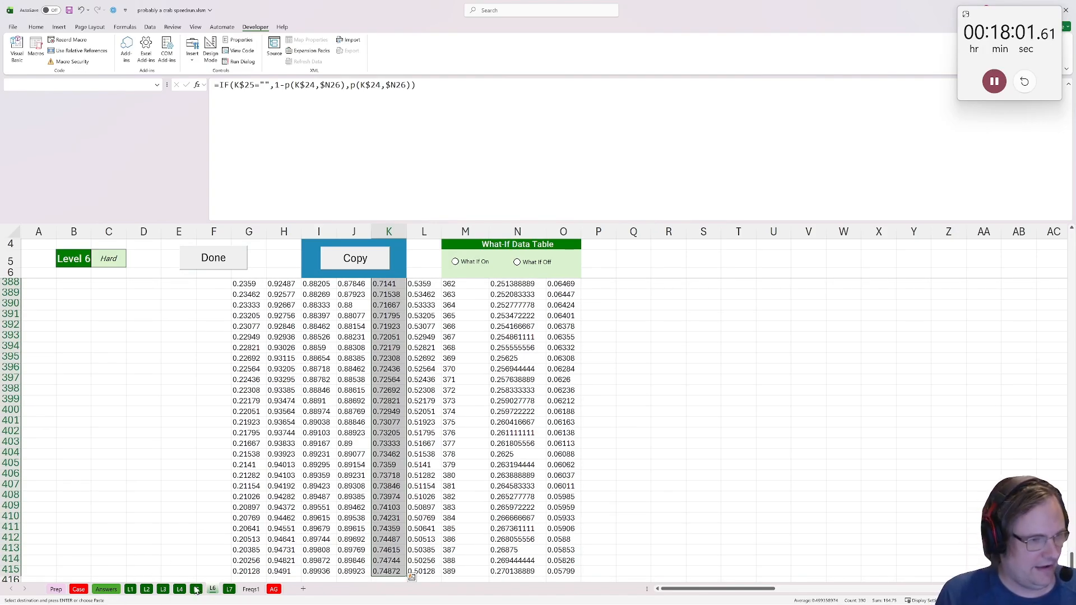
left_click(85, 592)
left_click(213, 467)
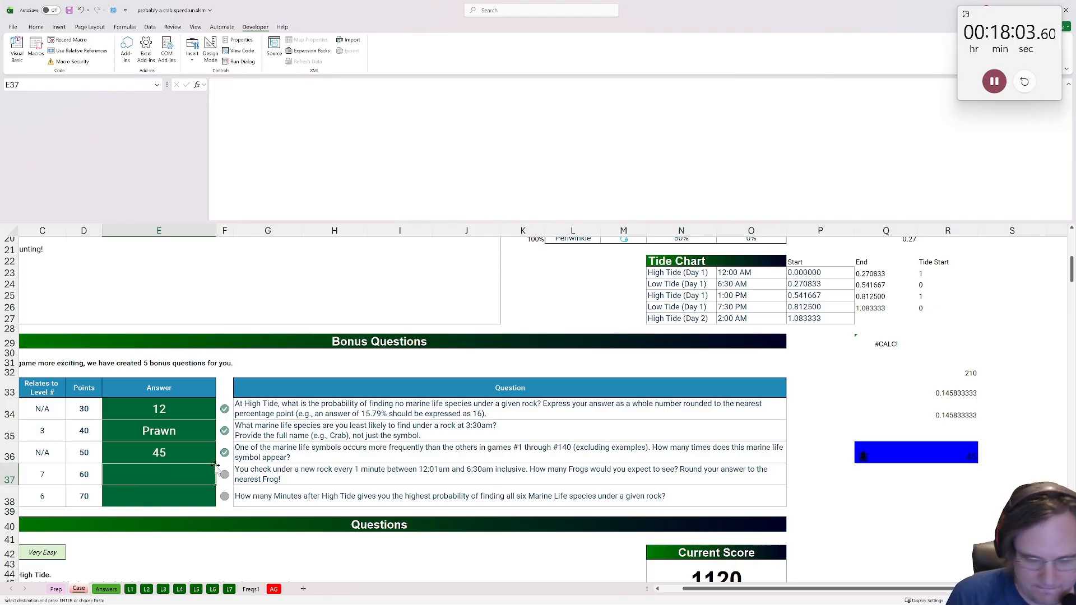
type("195")
key("Return")
scroll(215, 466, "down", 1)
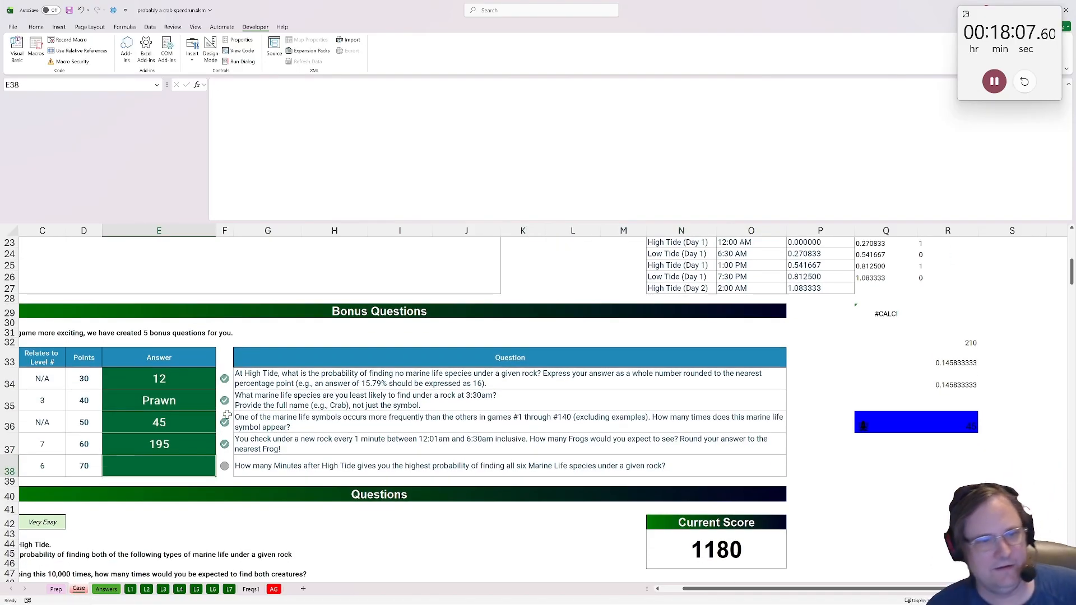
Copy all six species symbols from G24:L24 into G25:L25 as values on the L6 sheet
left_click(229, 590)
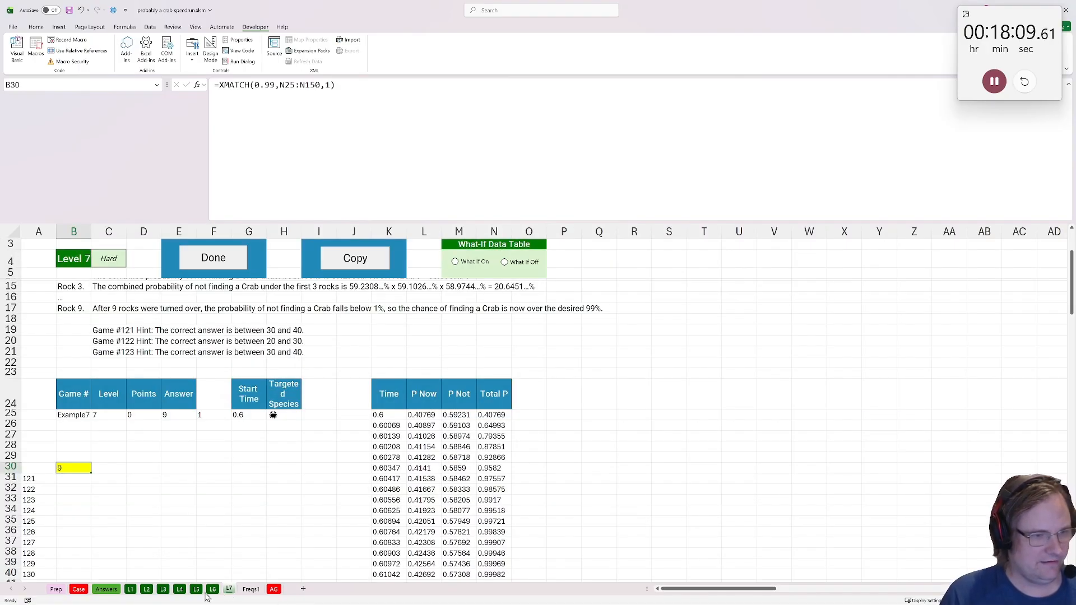
key("ctrl+Page_Up")
key("ctrl+Page_Up")
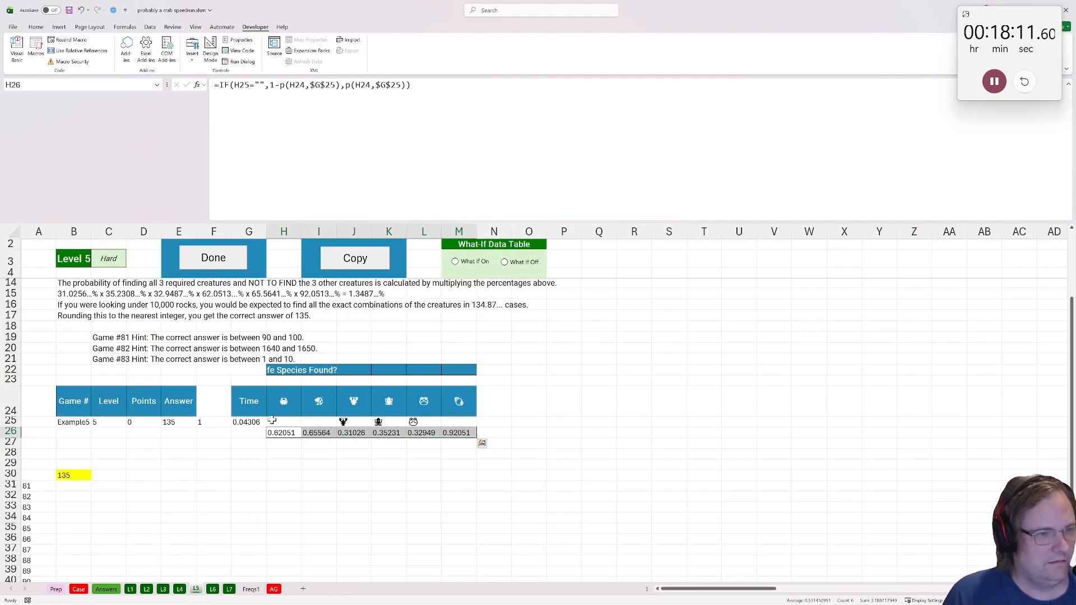
left_click(298, 423)
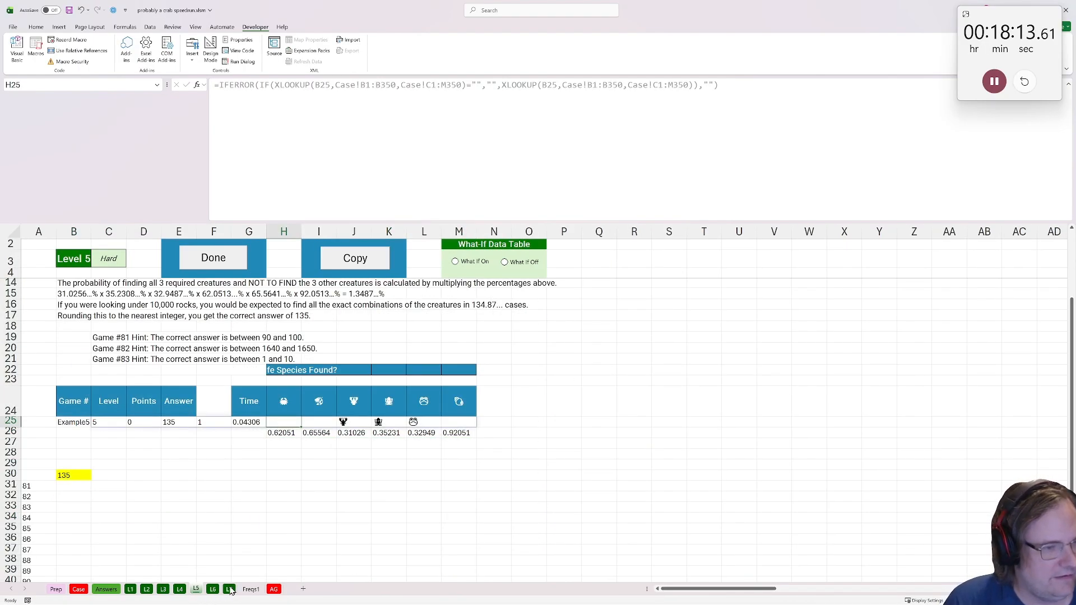
left_click(212, 590)
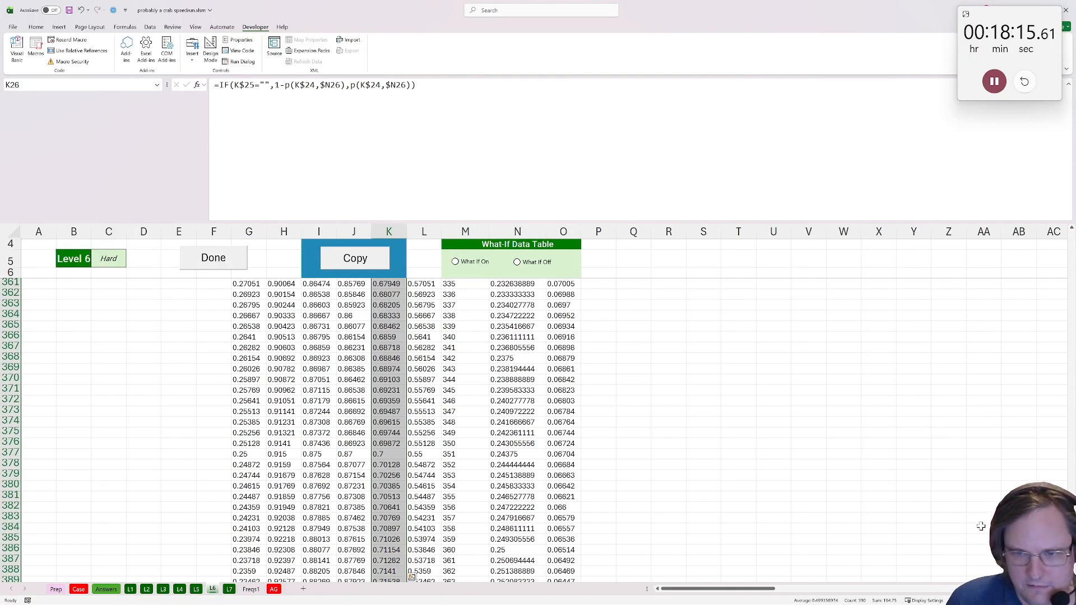
left_click_drag(1074, 510, 1071, 236)
scroll(740, 300, "down", 2)
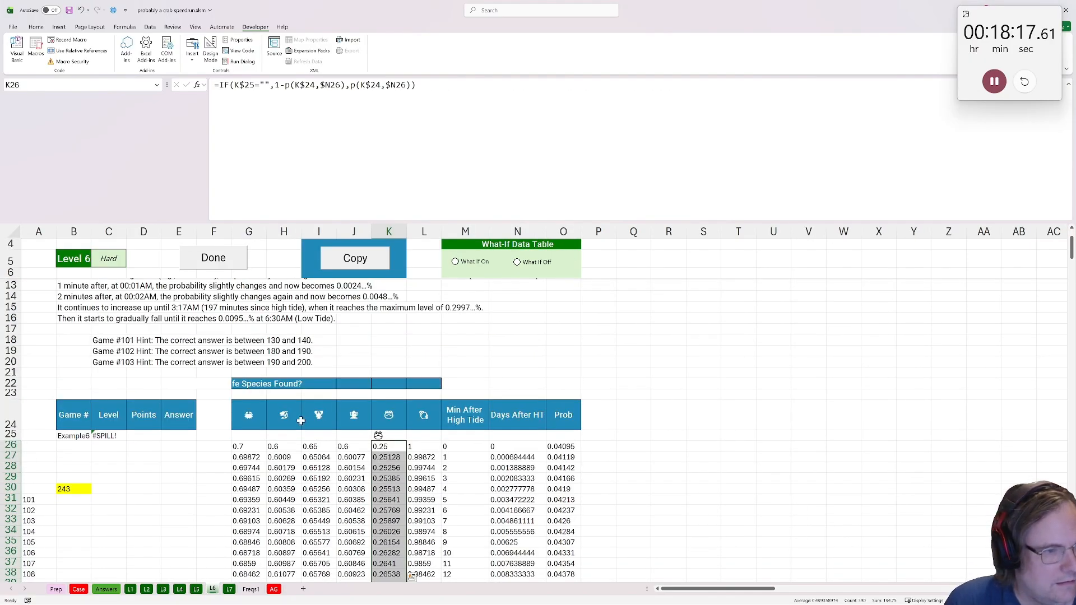
left_click_drag(249, 414, 414, 417)
key("ctrl+c")
left_click(257, 437)
key("ctrl+shift+v")
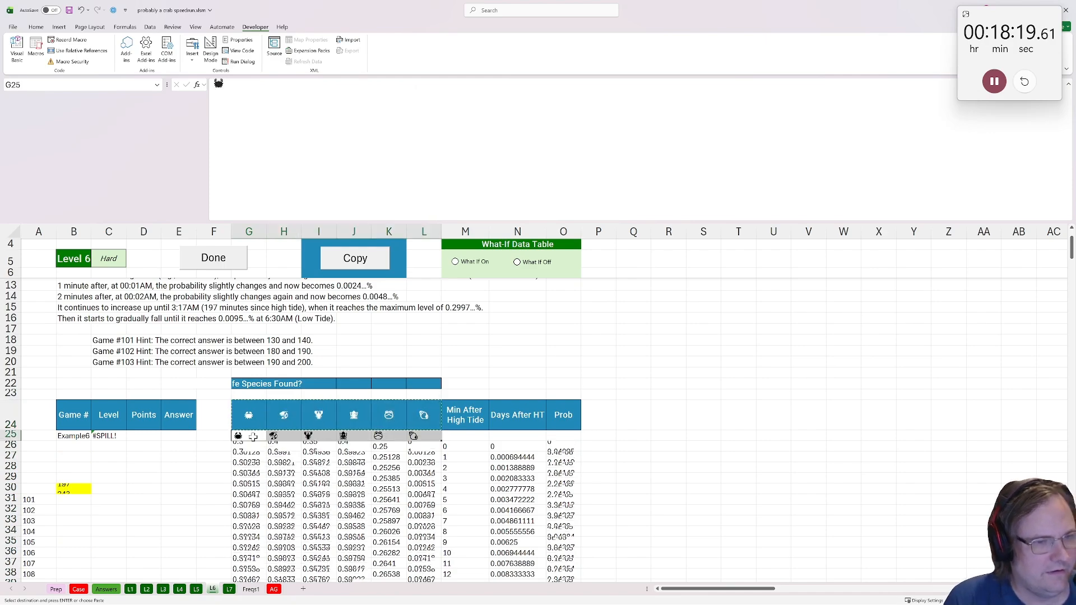
scroll(112, 499, "down", 1)
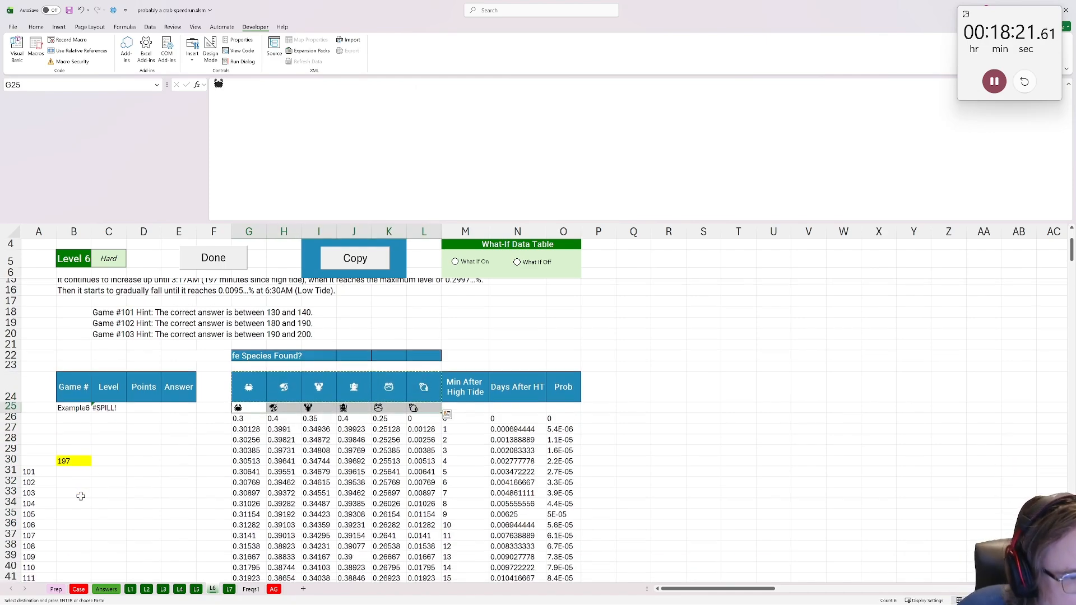
Enter the L6 result 197 as the Bonus E answer in E38 on the Case sheet and pause the stopwatch
left_click(71, 459)
left_click(662, 427)
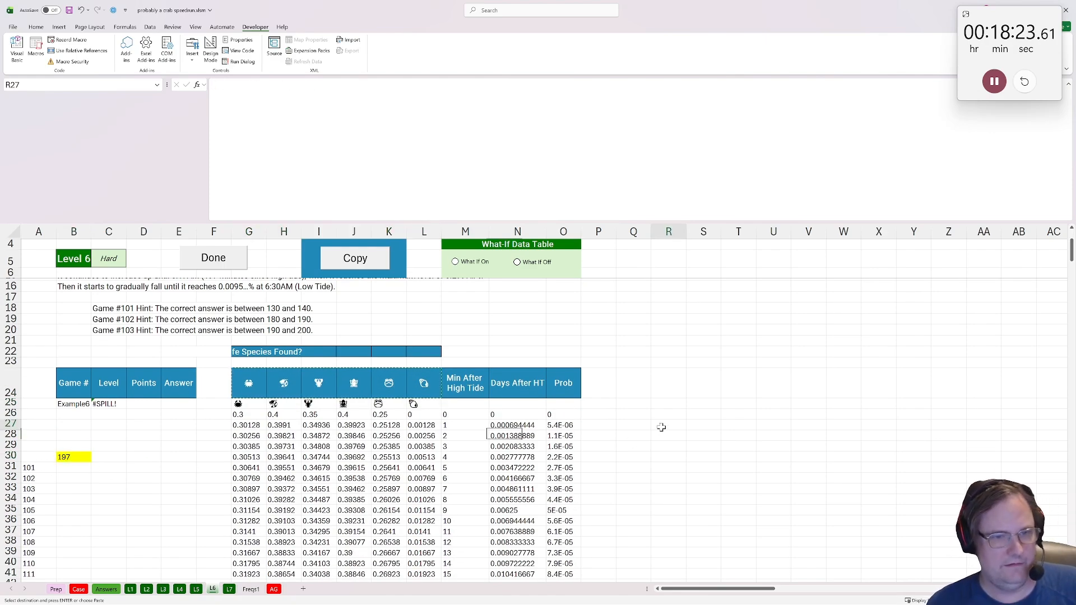
left_click(78, 590)
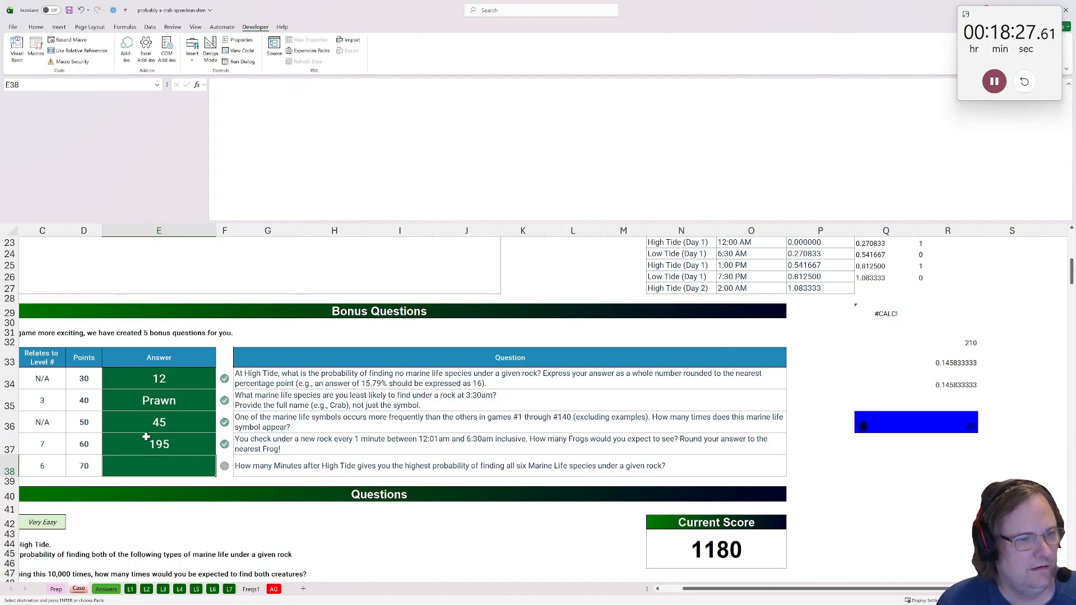
type("197")
key("Return")
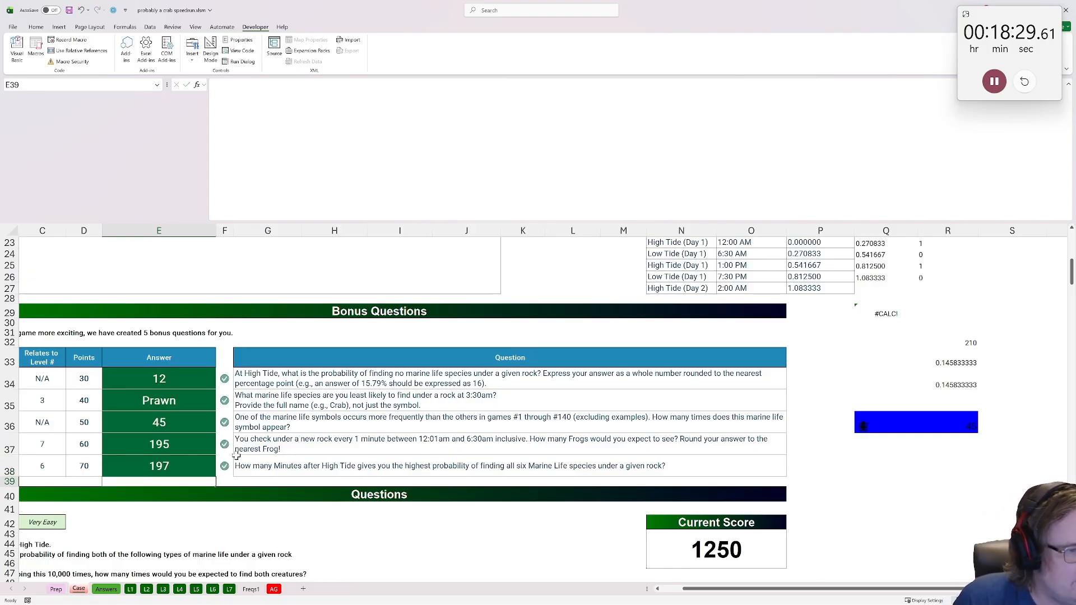
left_click(994, 82)
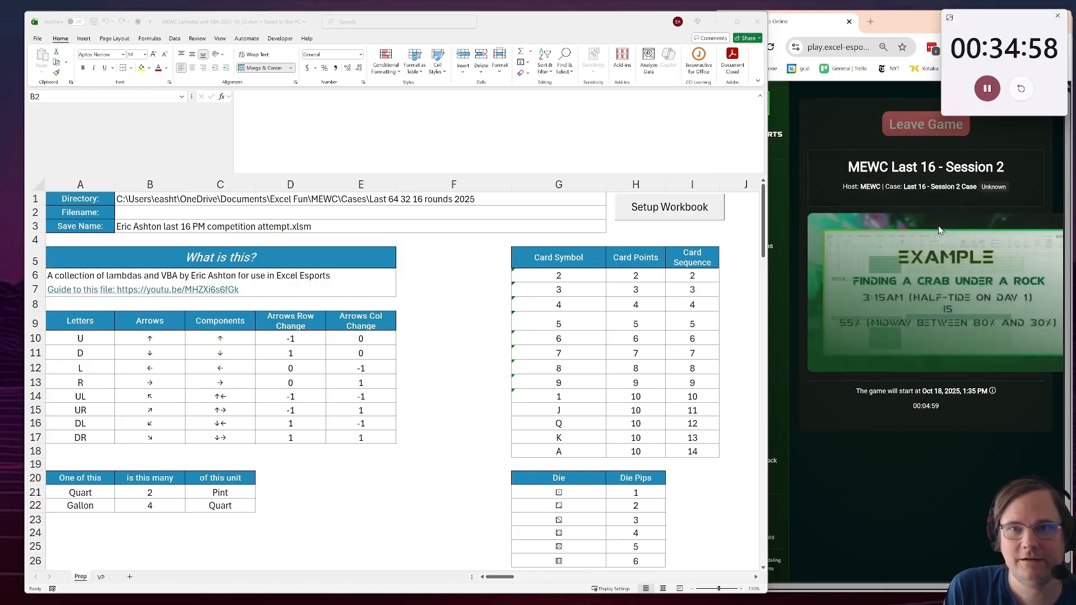
Play the case intro video on the Excel Esports game page and widen the browser window to fit the whole page
left_click(950, 288)
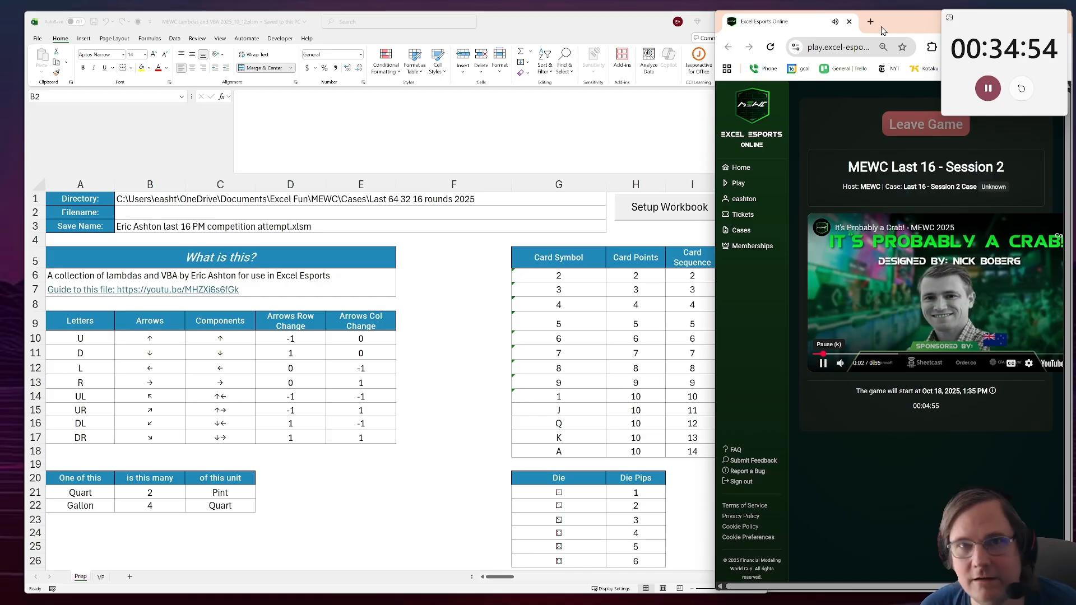
left_click_drag(906, 29, 639, 38)
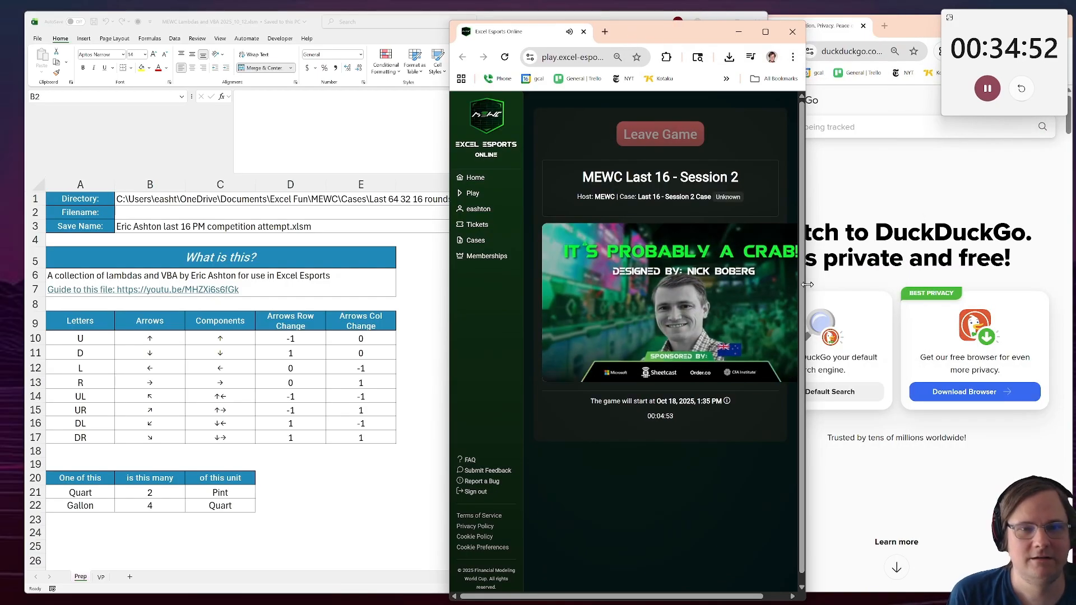
left_click_drag(802, 300, 981, 300)
mouse_move(868, 380)
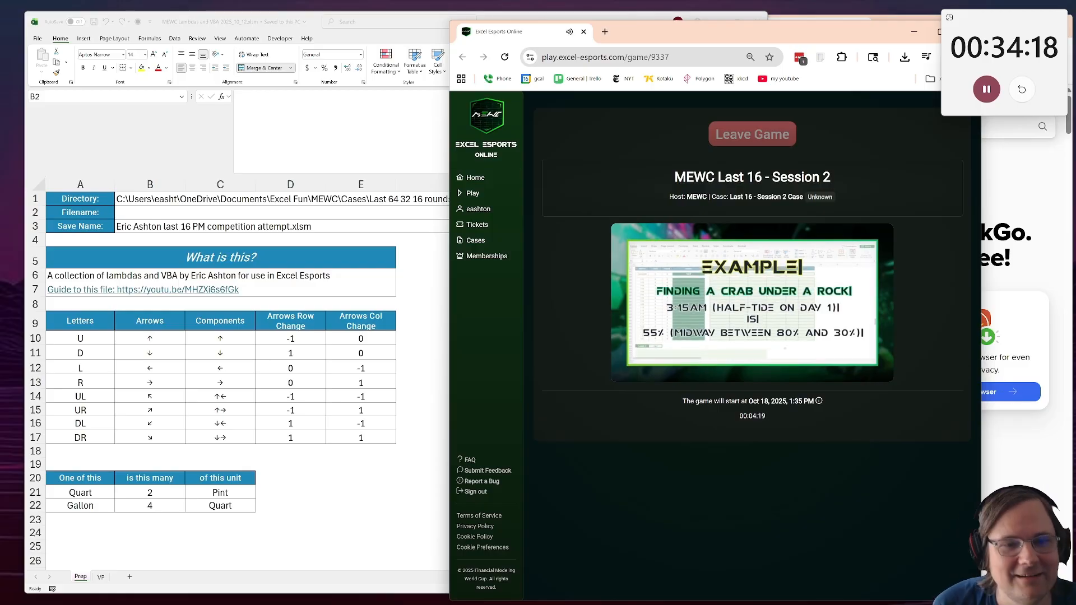
Arrange the Excel workbook beside the browser, narrowing its window so that the intro video is uncovered
left_click_drag(779, 37, 840, 37)
left_click_drag(453, 27, 444, 29)
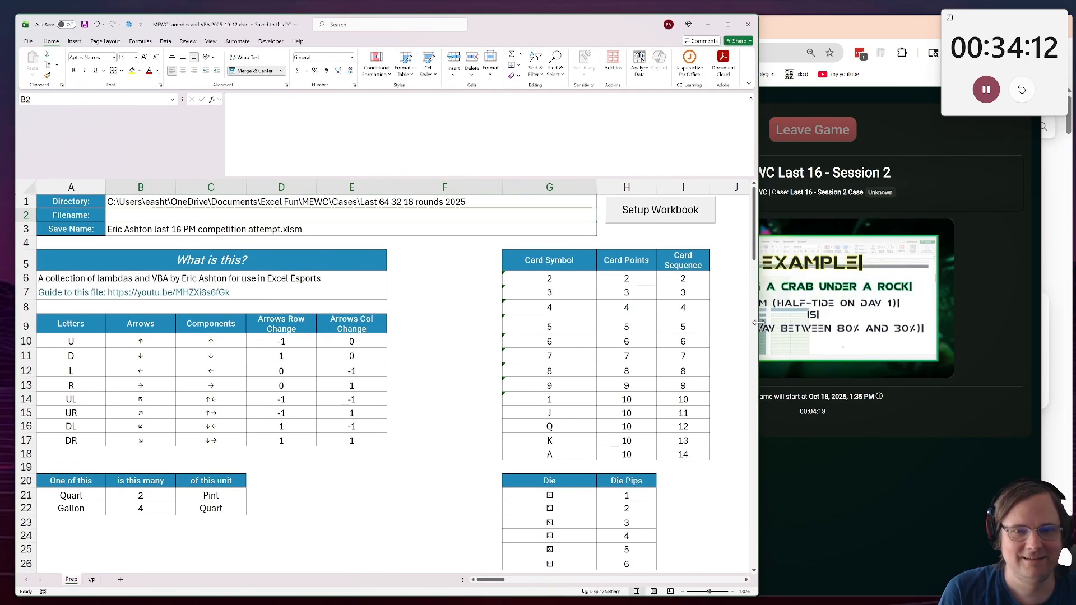
left_click_drag(758, 323, 620, 348)
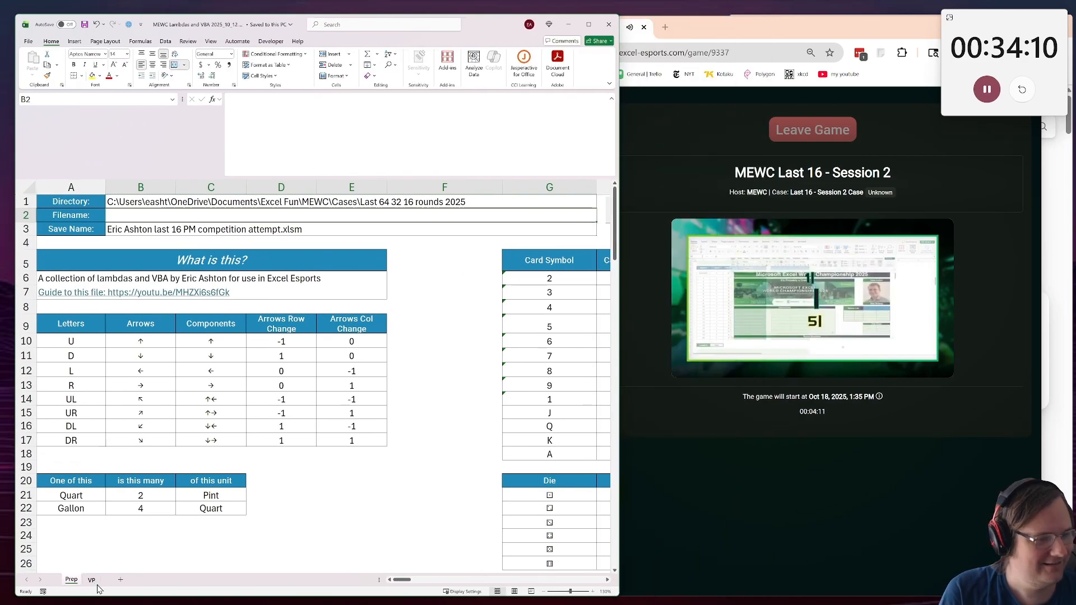
Delete the existing VP sheet and add a blank sheet named VP in its place
right_click(94, 582)
left_click(126, 481)
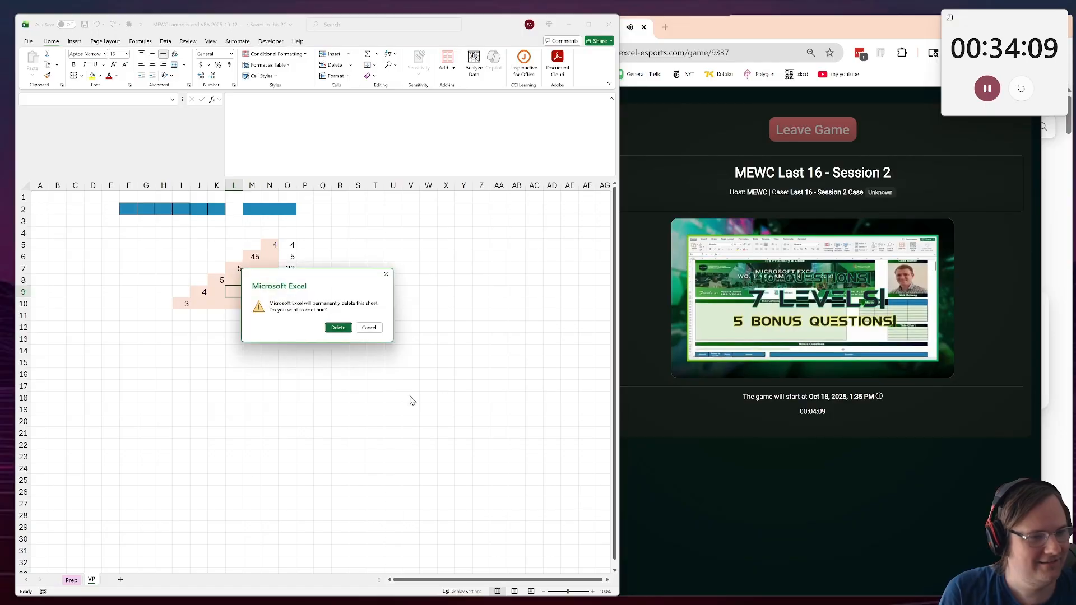
left_click(338, 329)
left_click(101, 581)
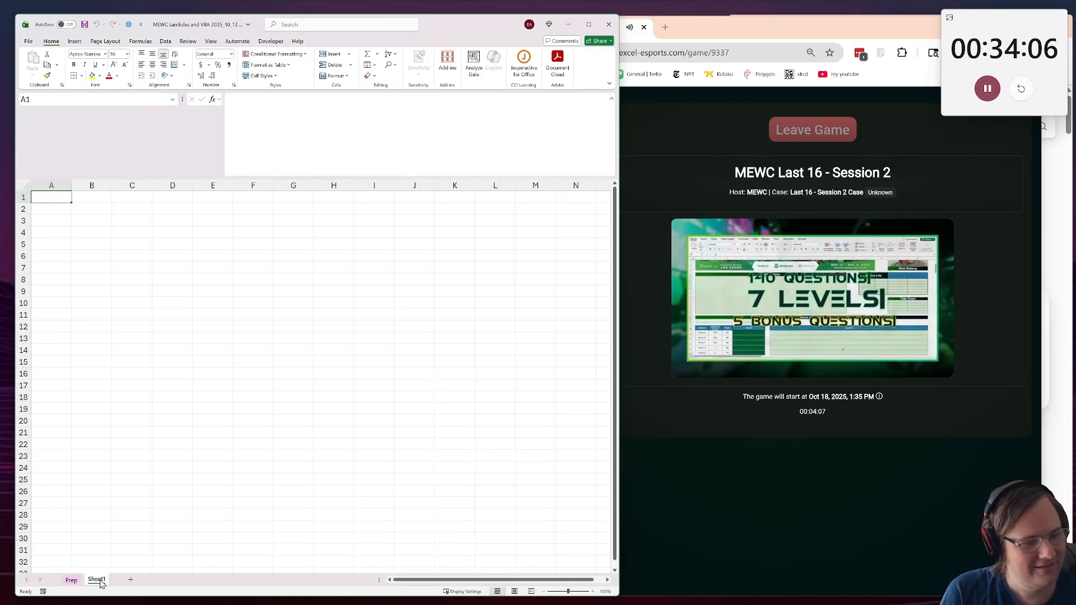
double_click(96, 581)
type("VP")
key("Return")
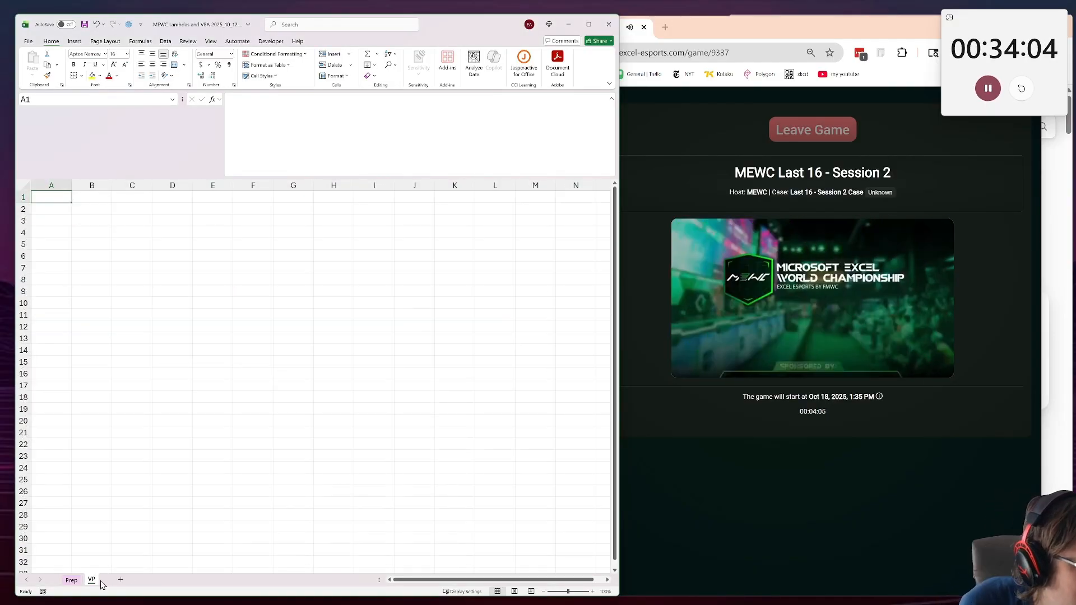
left_click(92, 210)
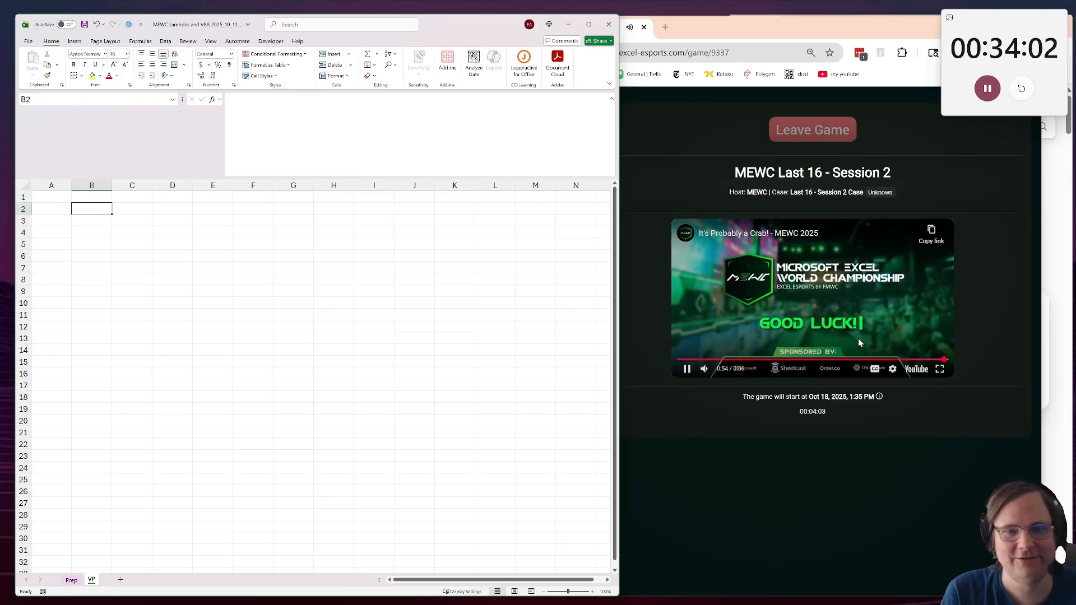
Rewind the intro video and rewatch its tide cycle and probability rules, partly in full screen, keeping the browser clear of the workbook
left_click_drag(767, 361, 767, 362)
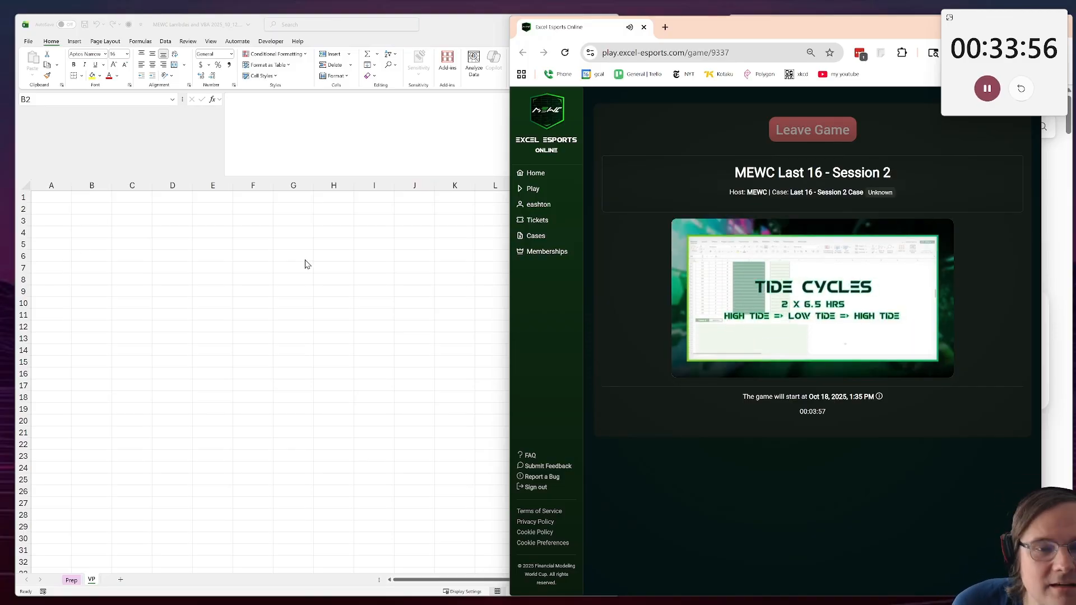
left_click(937, 369)
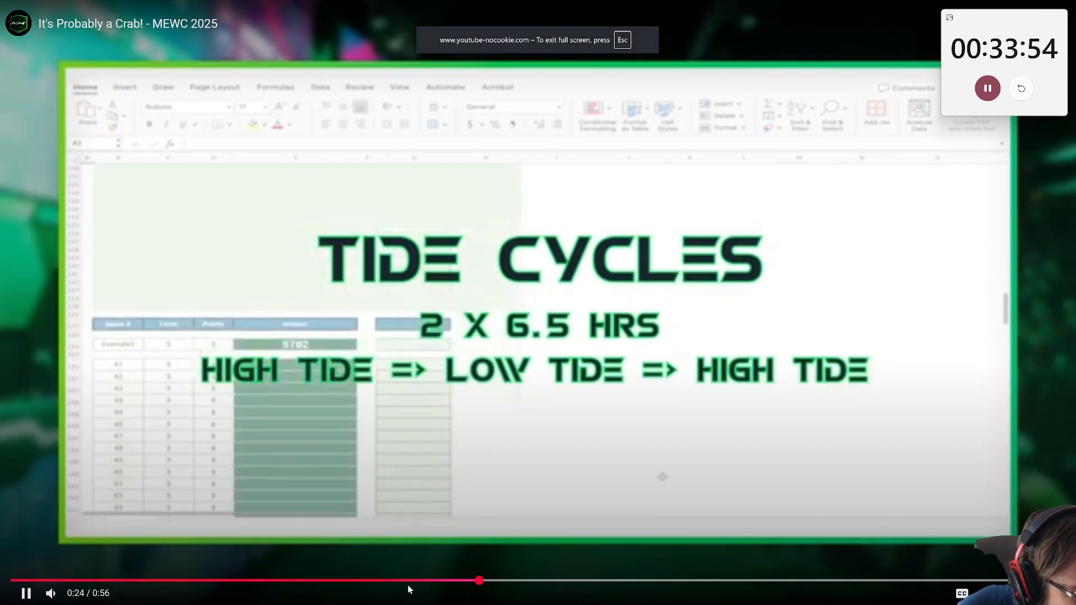
left_click_drag(397, 581, 238, 588)
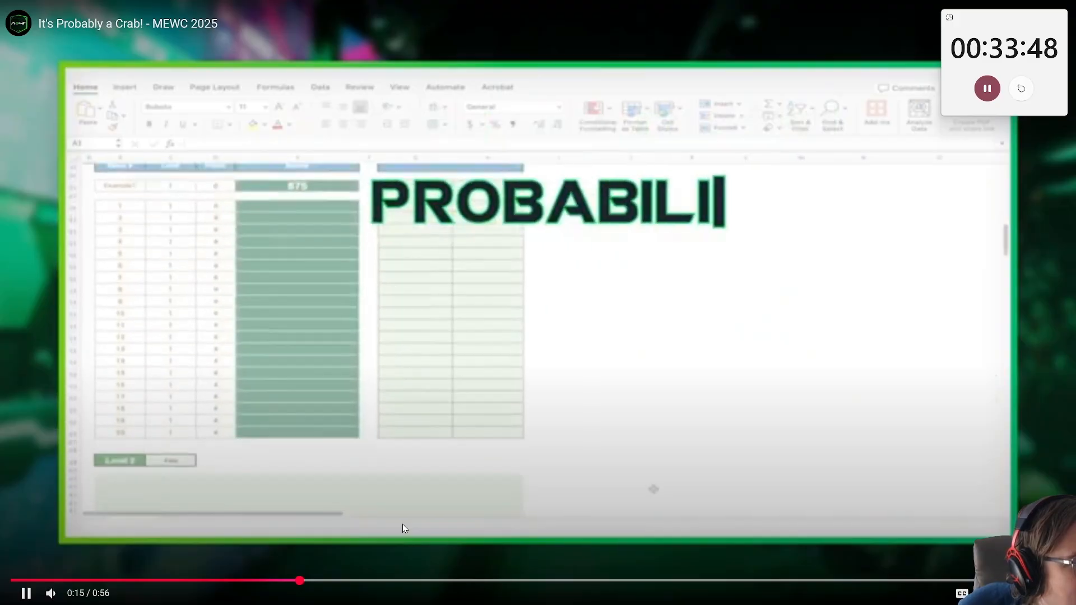
key("Escape")
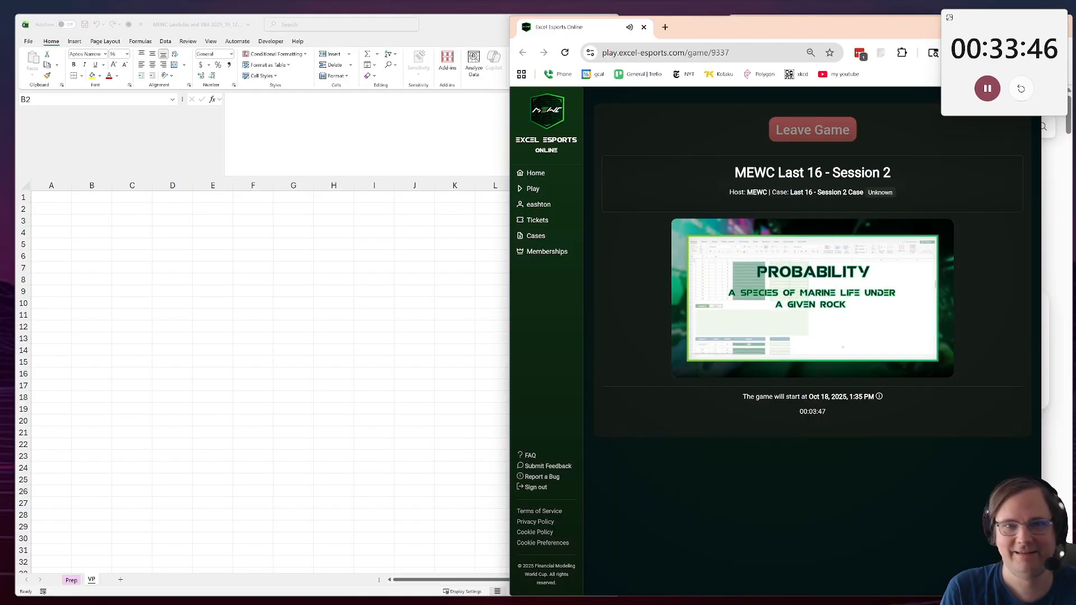
left_click_drag(776, 36, 820, 30)
Switch to the Excel workbook and enter High with 0 and Low with 6.5 in A1:B2 of the VP sheet
key("alt+Tab")
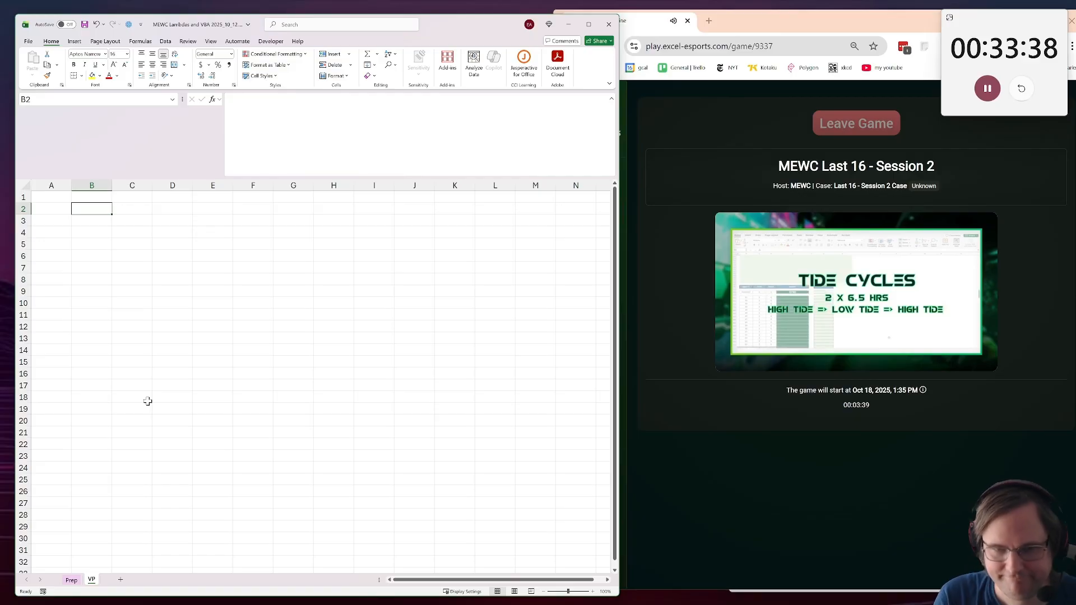
key("ctrl+Home")
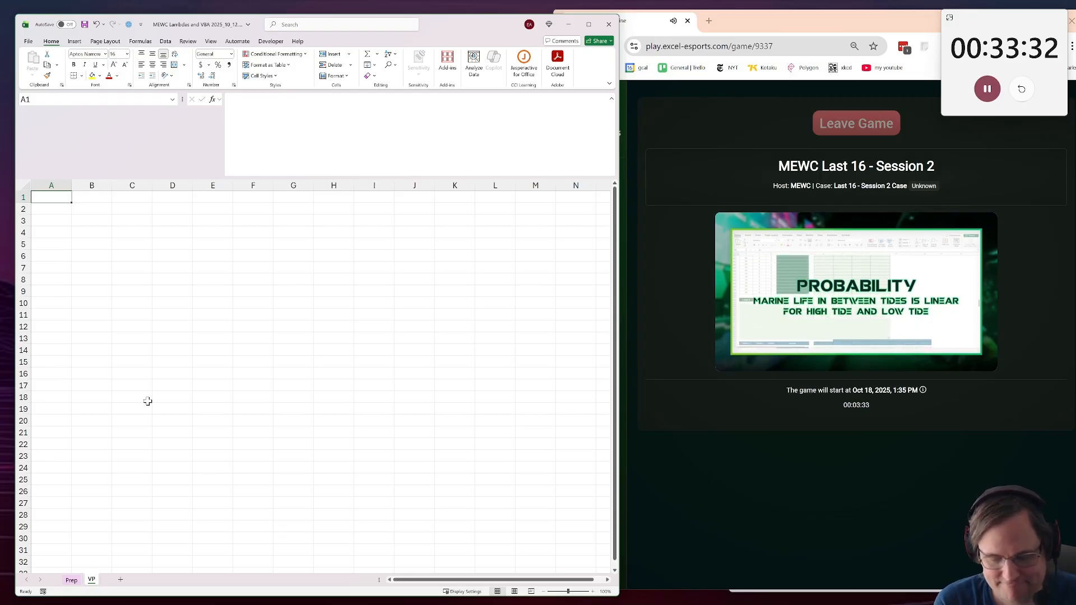
key("Right")
key("Left")
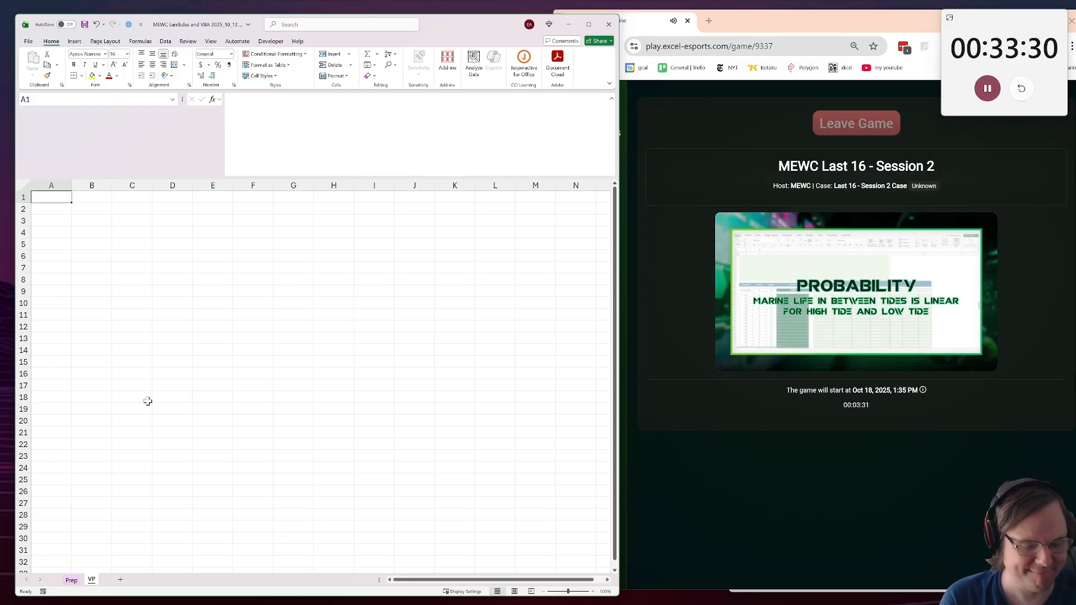
type("High")
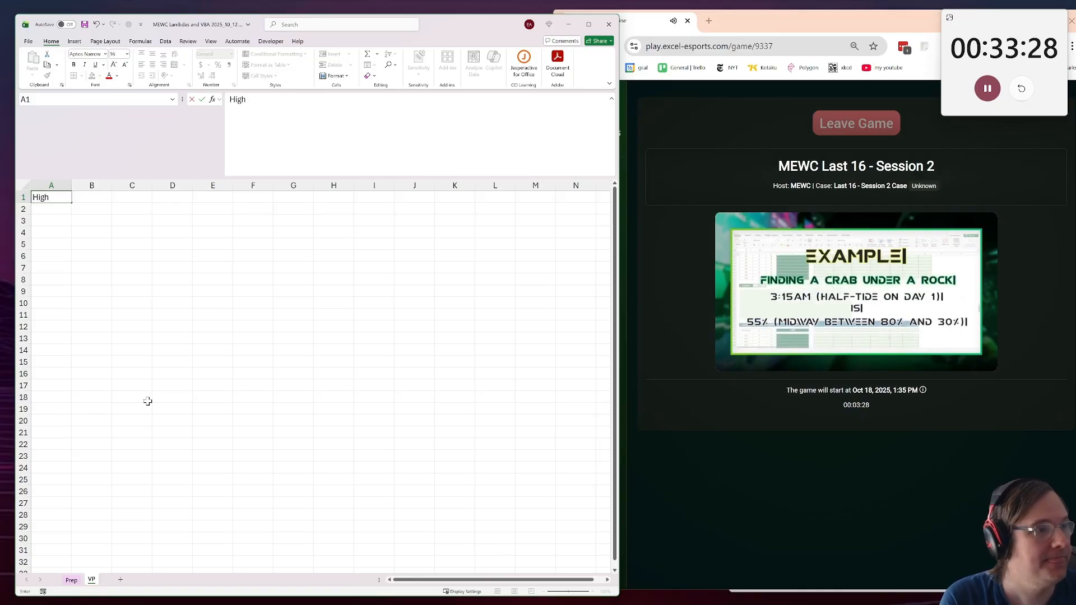
key("Tab")
type("0")
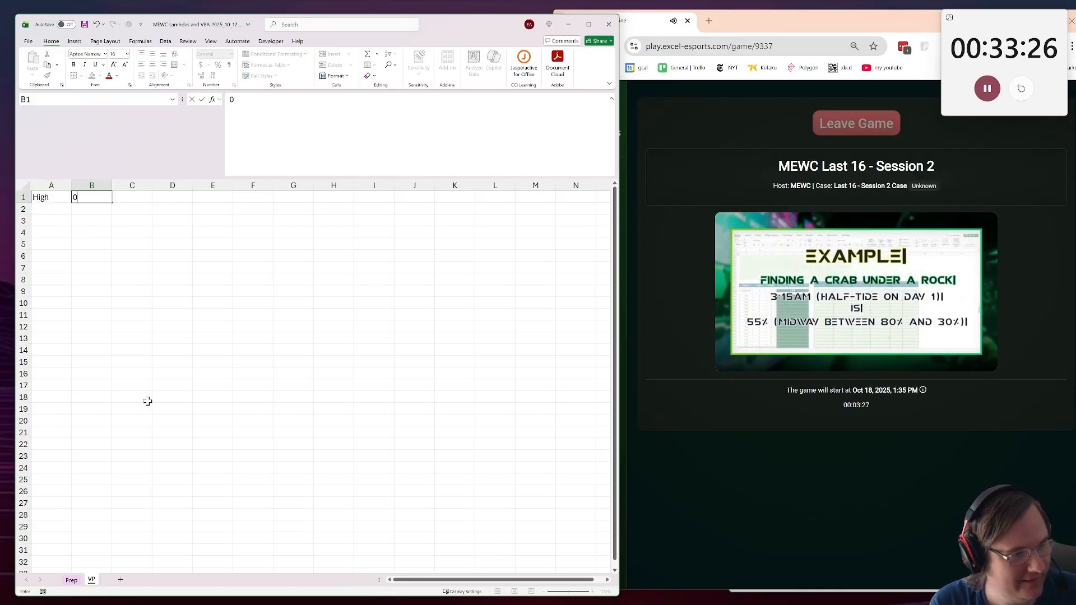
key("Return")
type("Low")
key("Tab")
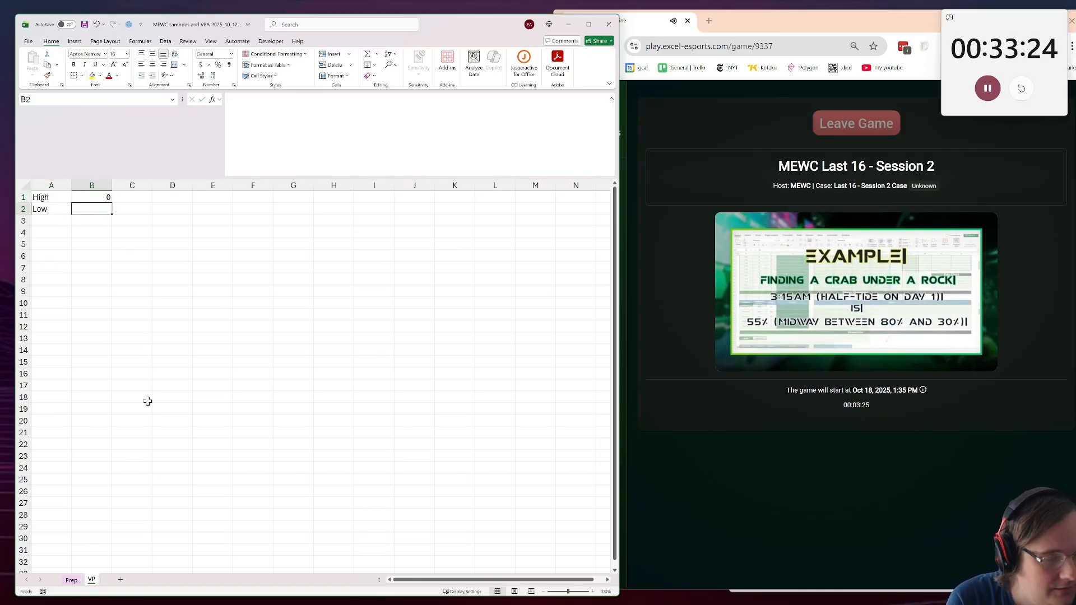
type("6.5")
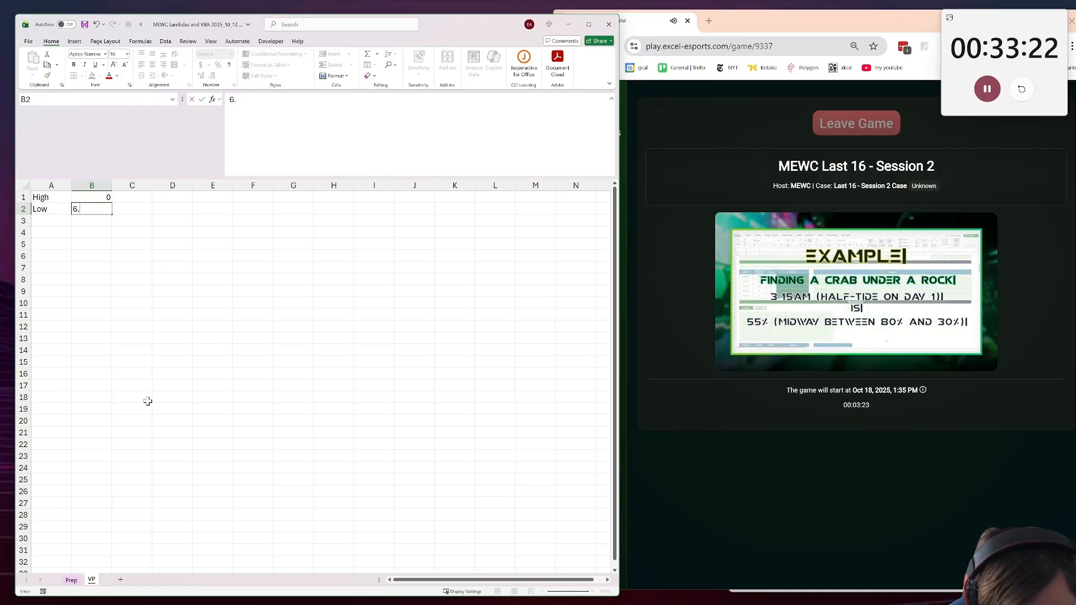
key("Return")
key("Left")
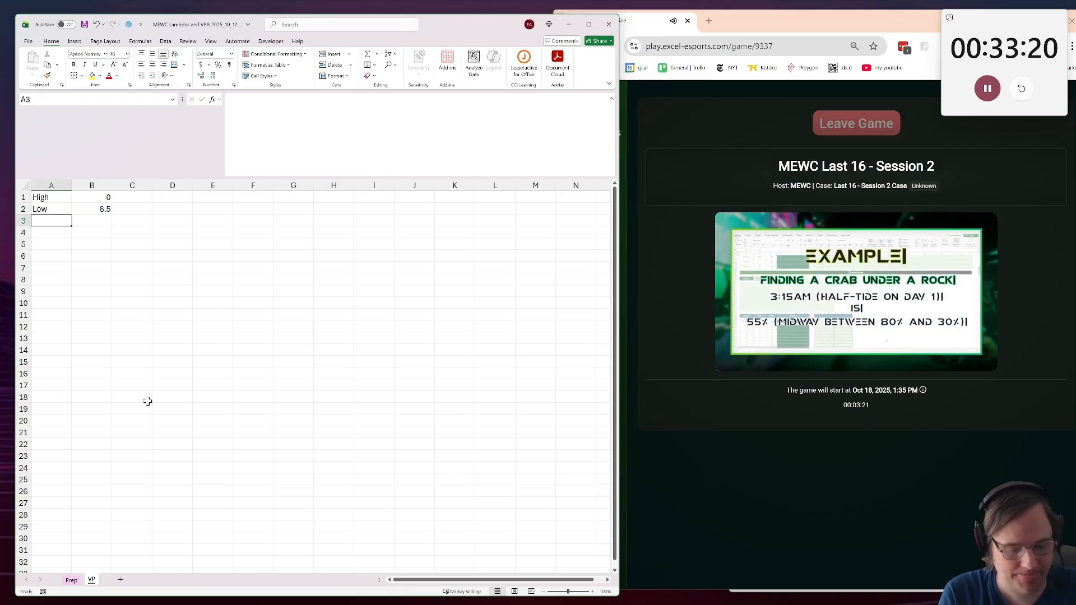
Add a third tide row labelled End with the value 13 in A3:B3
type("Hi")
key("BackSpace")
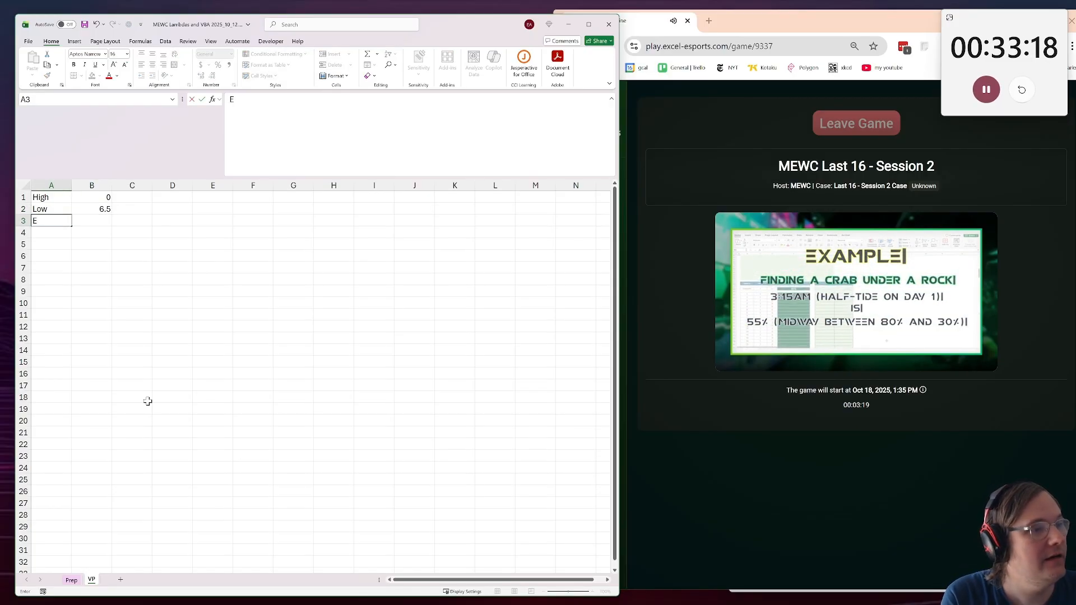
key("Up")
key("Up")
key("Down")
key("Down")
key("Right")
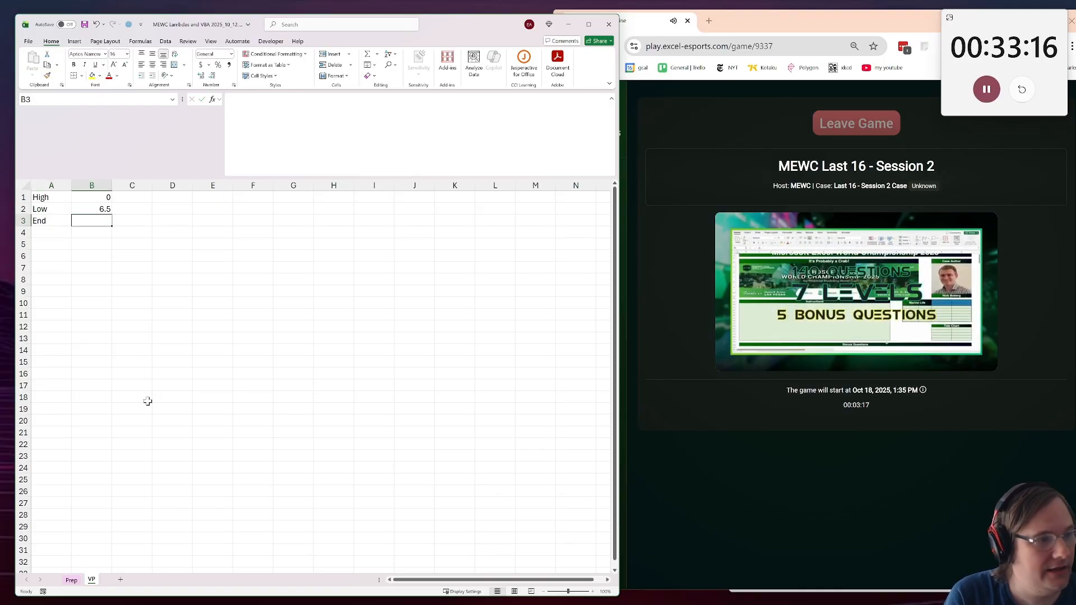
type("=")
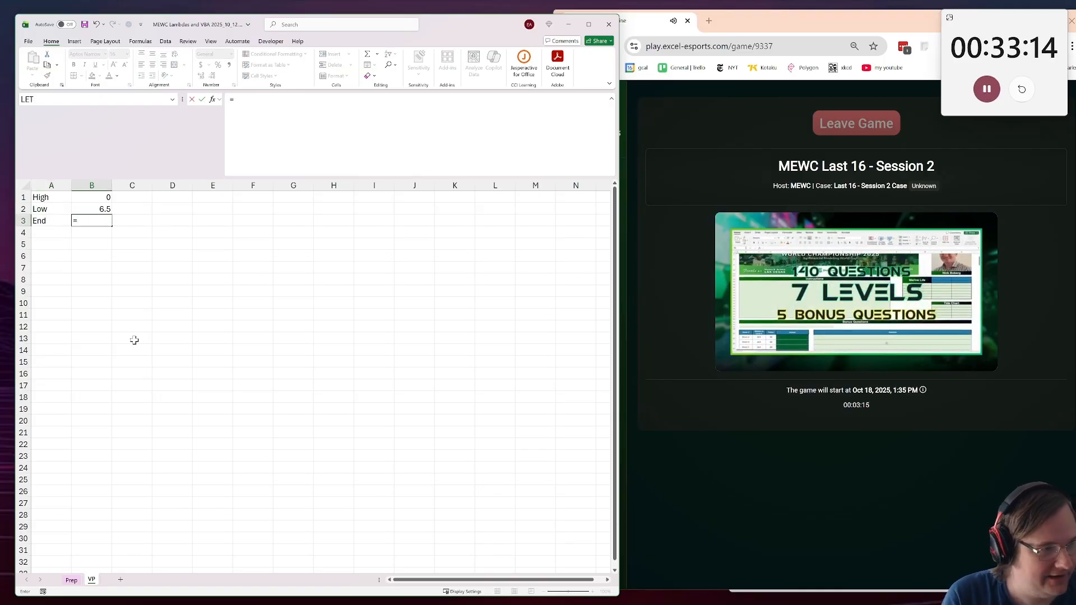
key("BackSpace")
type("13")
key("Return")
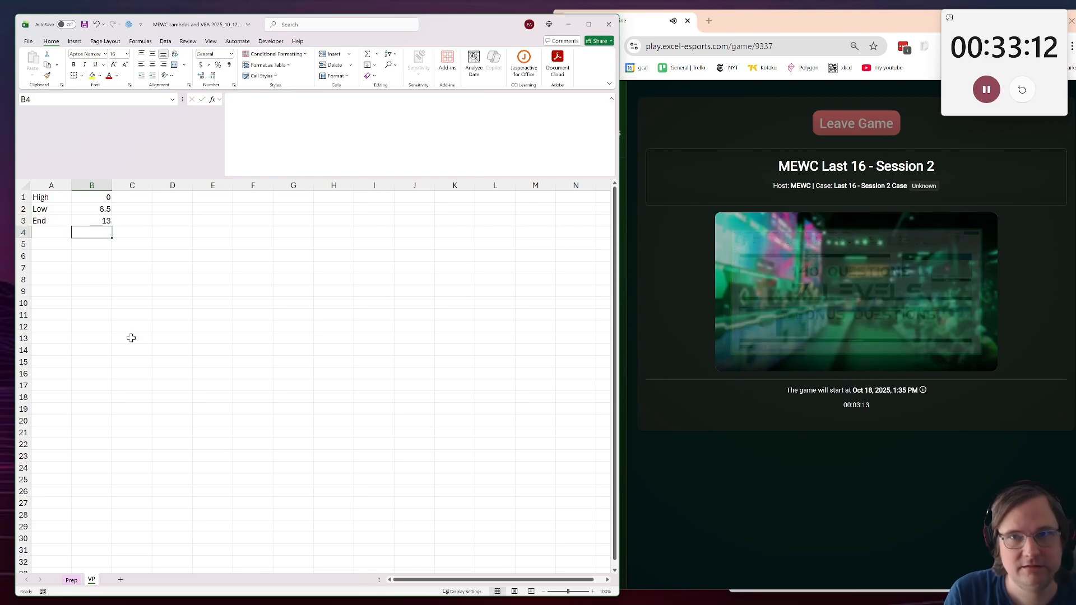
Insert a blank row above the tide table, head column B Hours and centre that column
right_click(23, 197)
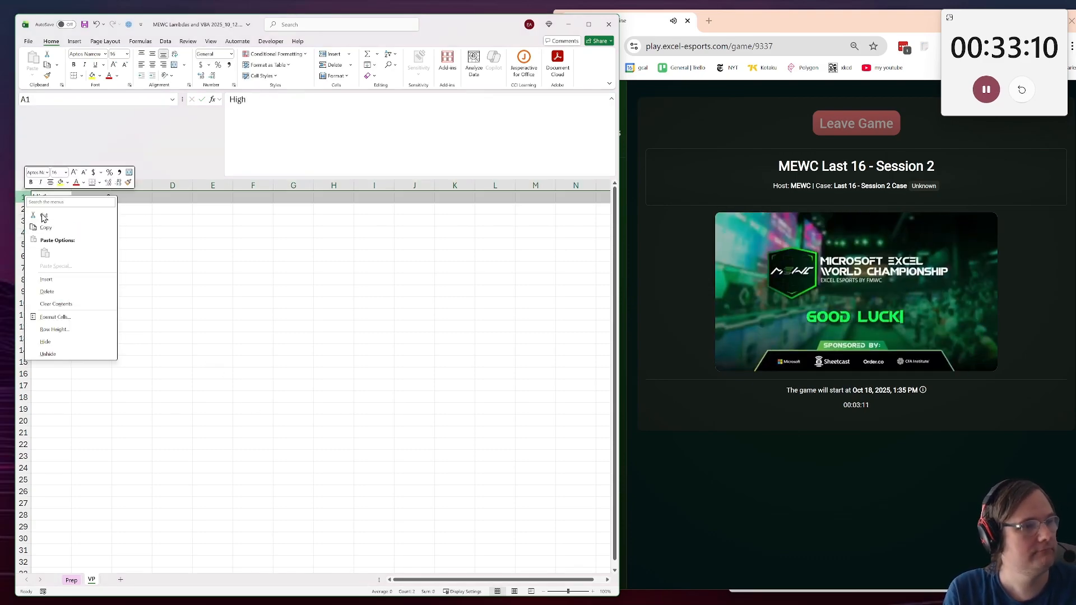
left_click(46, 279)
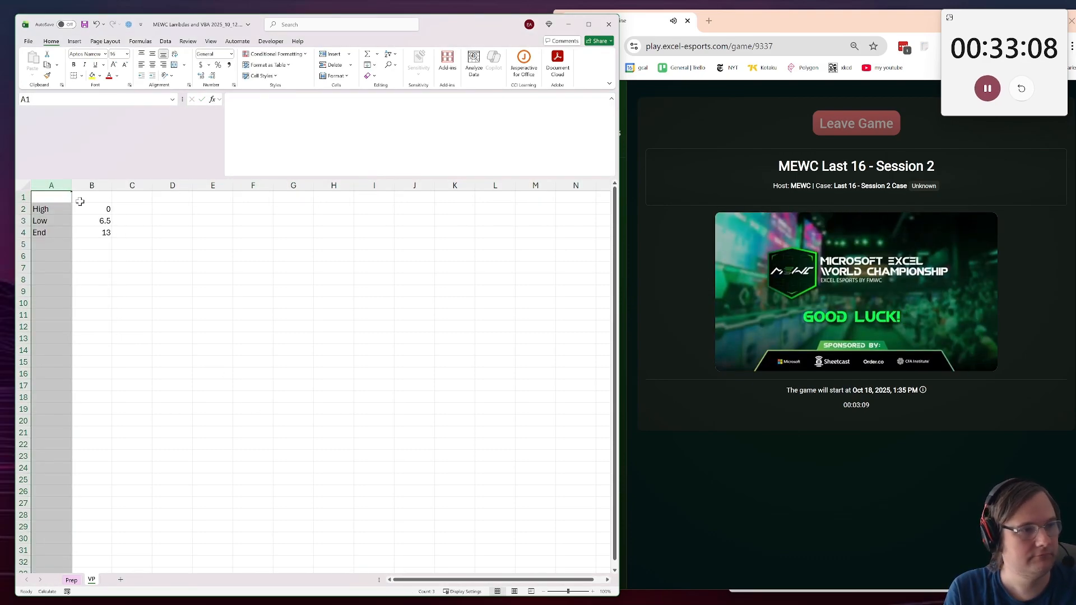
left_click(84, 205)
left_click(93, 193)
type("Hours")
key("Return")
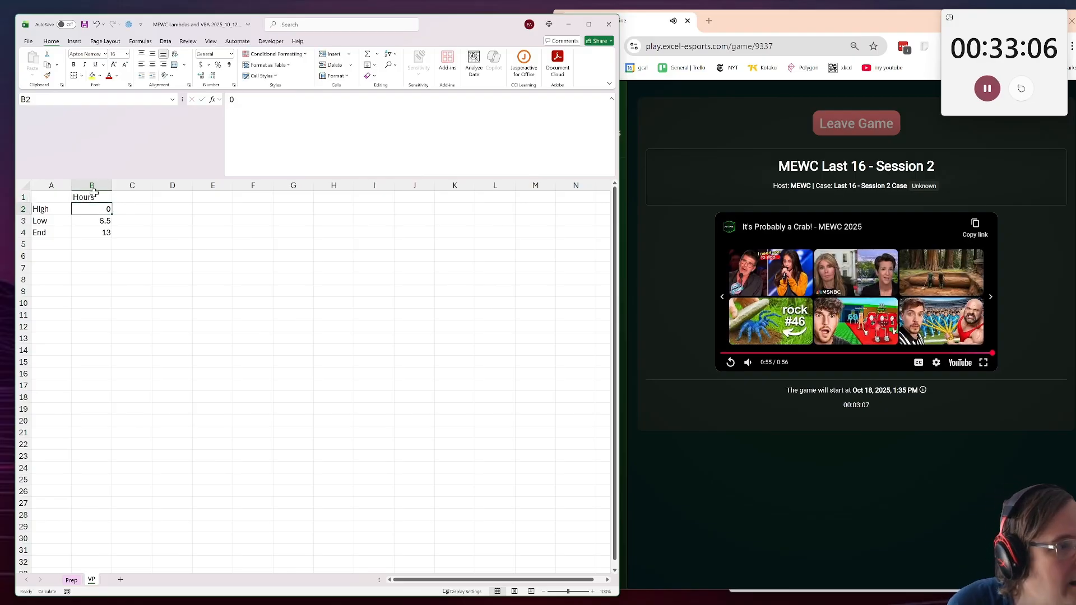
left_click(92, 186)
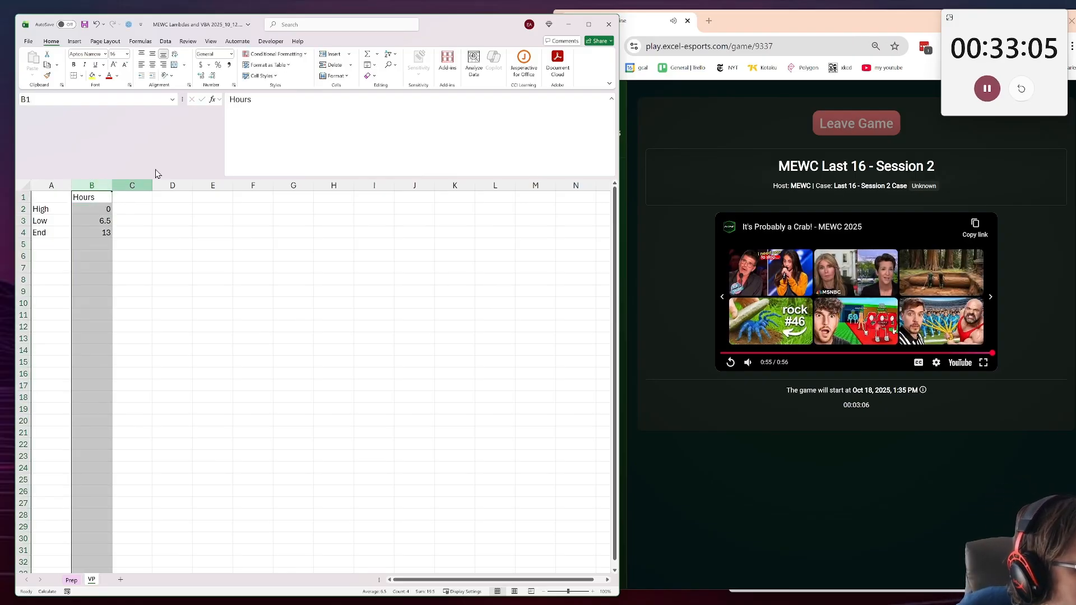
left_click(152, 65)
Add a Prob column in C with 0.5 for High, 0.7 for Low and 0.5 for End
left_click(136, 199)
type("Prob")
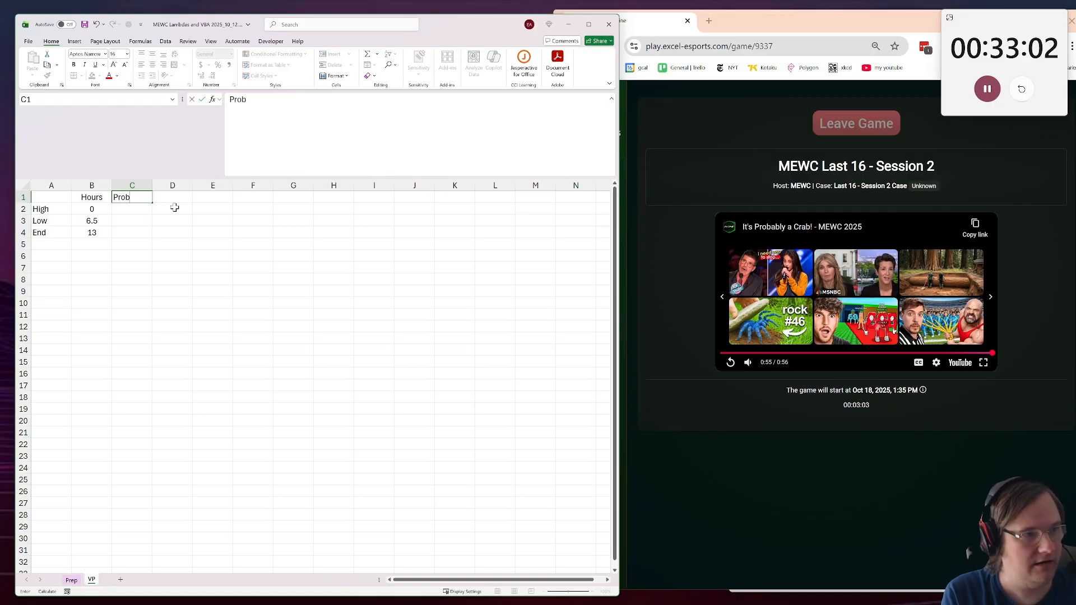
key("Return")
type("0.5")
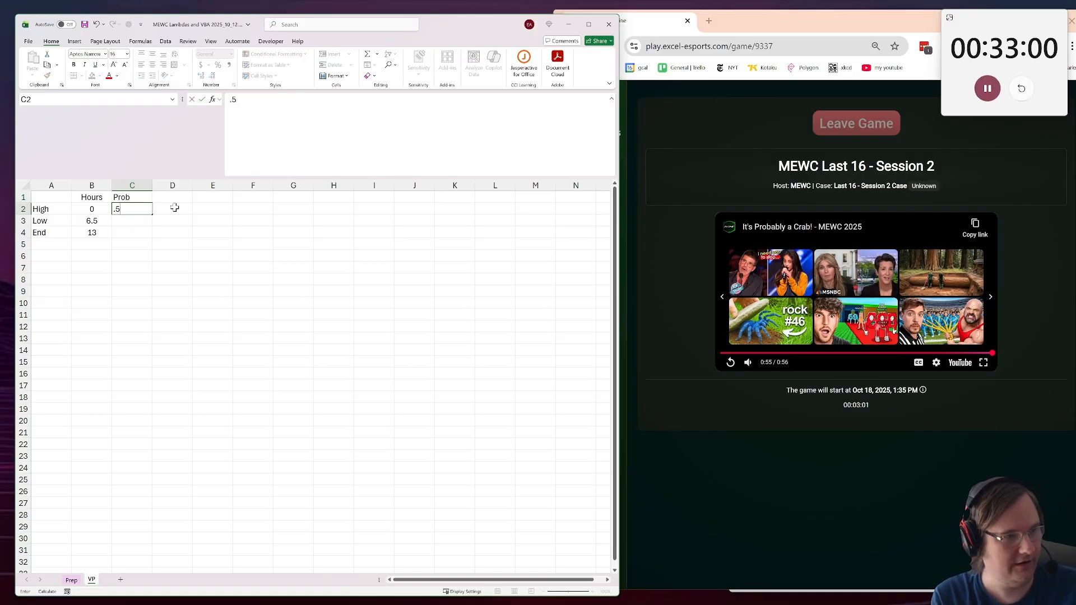
key("Return")
type("0.7")
key("Return")
type(".")
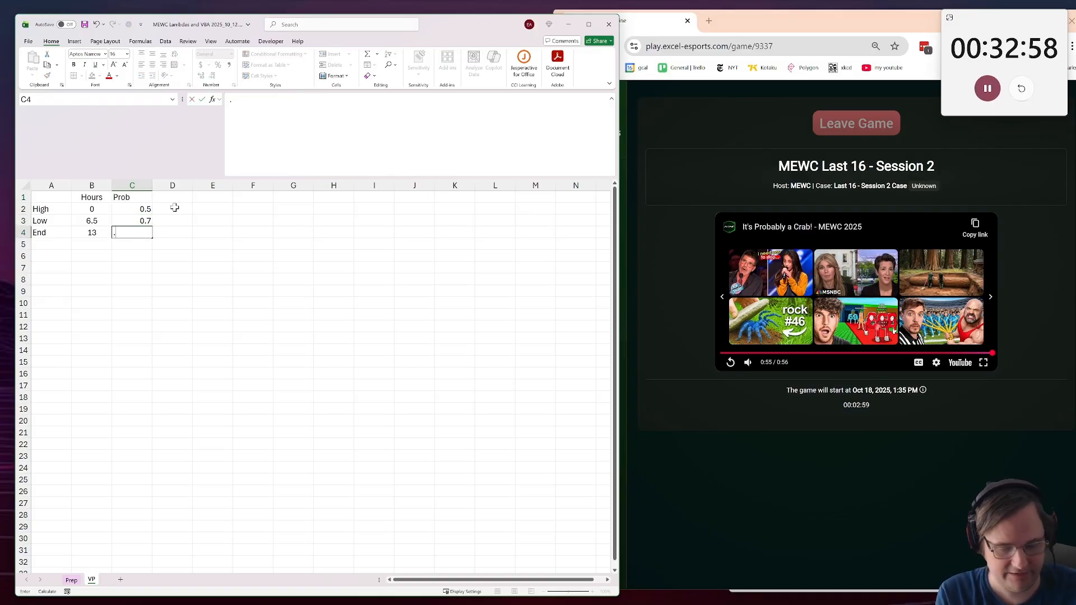
type("5")
key("Return")
key("Up")
key("Up")
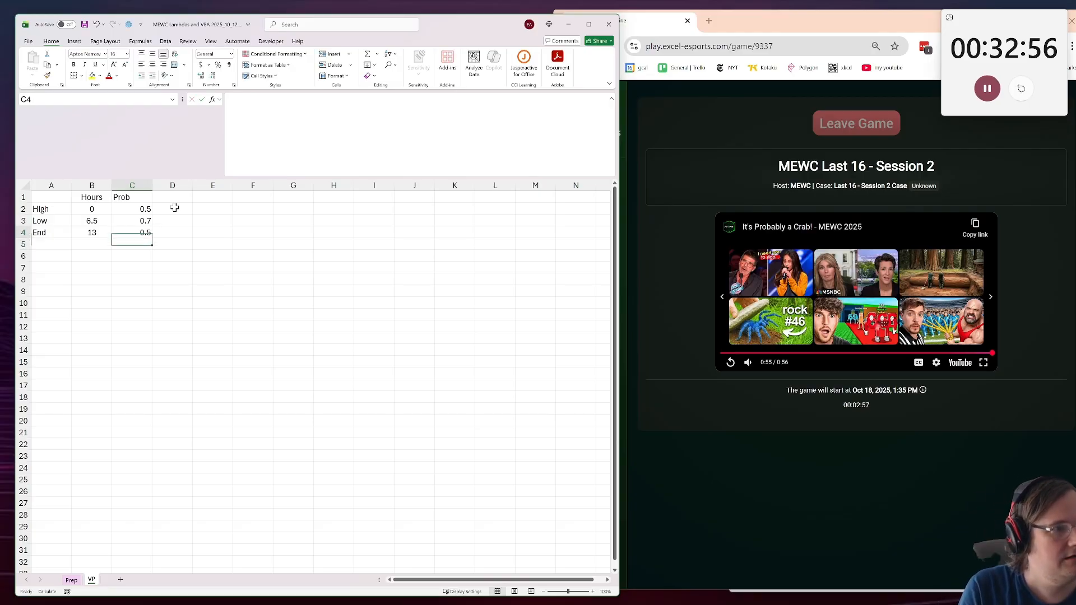
Centre the contents of the Prob column
left_click(172, 302)
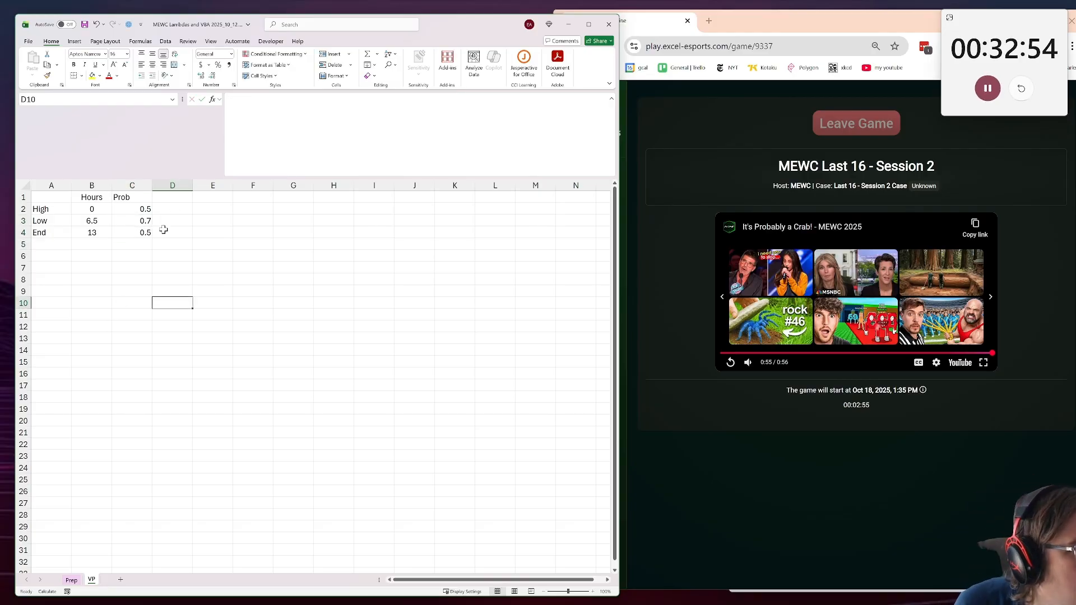
left_click(131, 187)
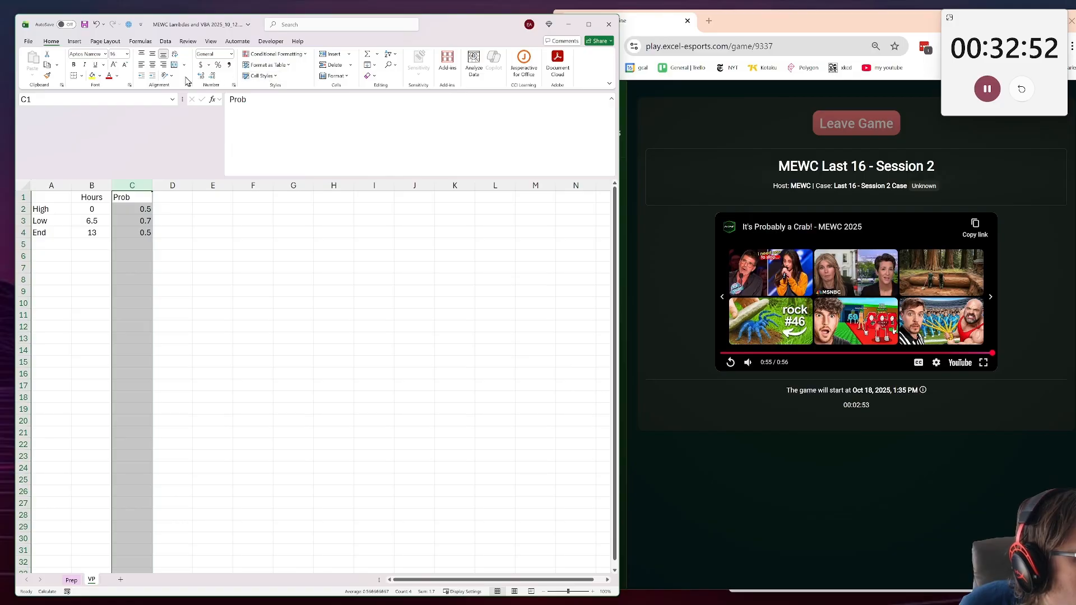
left_click(153, 65)
left_click(170, 211)
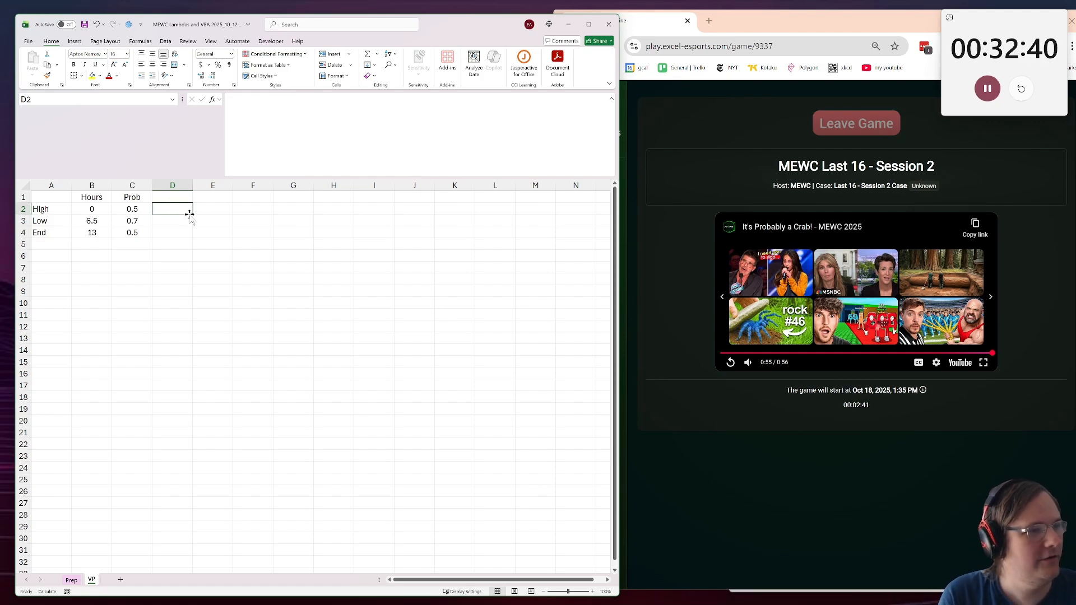
Set up a test input below the table with the label Hours in D9 and 3.2 in E9
left_click(171, 290)
type("Hours")
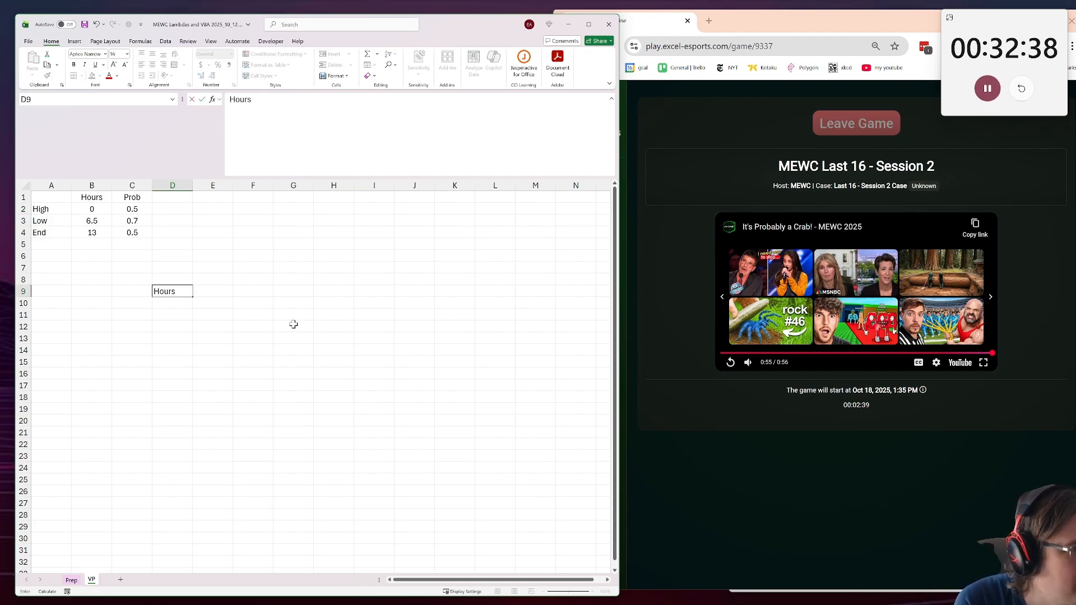
key("Return")
key("Up")
key("Right")
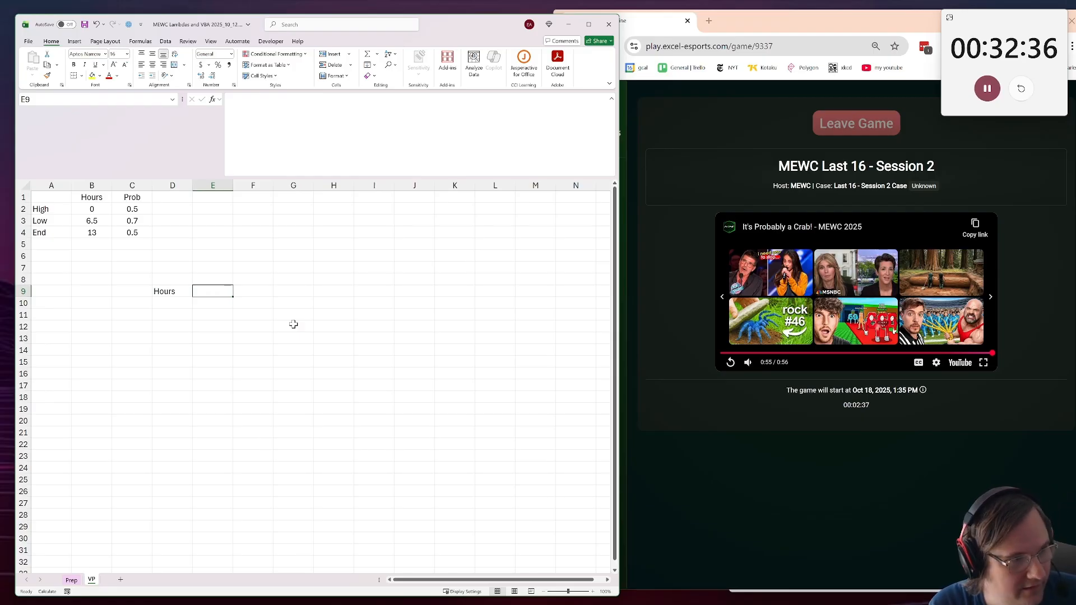
type("3.2")
key("Return")
key("Up")
key("Up")
key("Up")
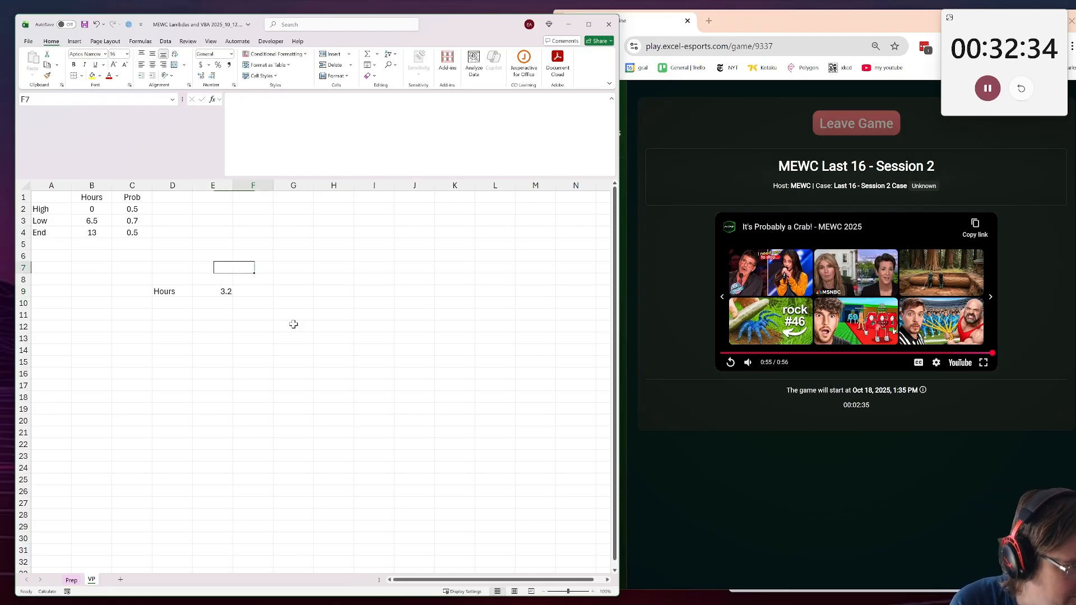
key("Right")
key("Right")
key("Up")
key("Up")
key("Up")
key("Up")
key("Up")
key("Left")
key("Left")
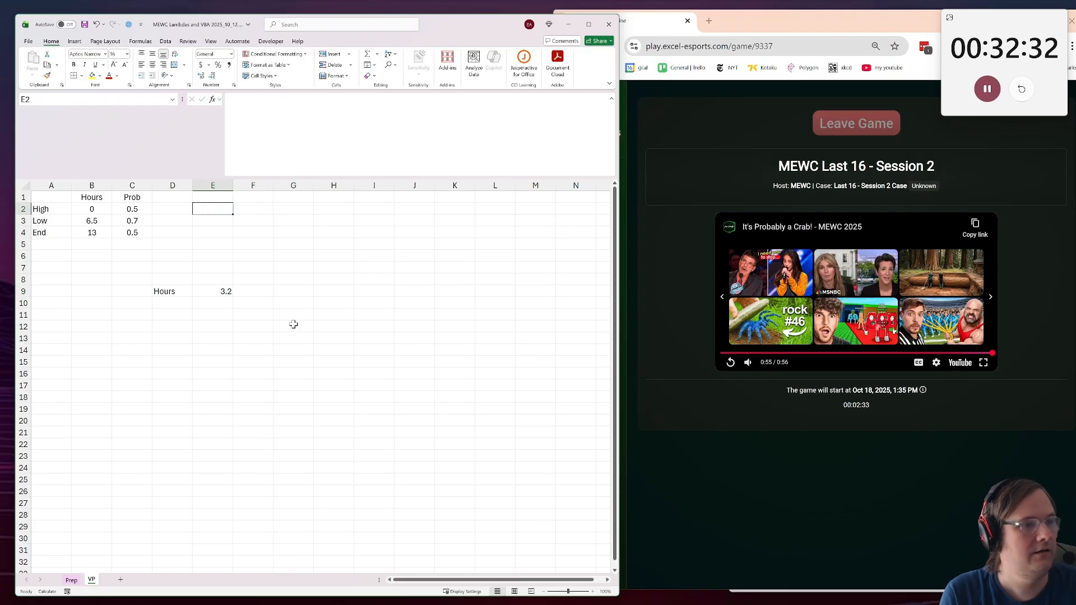
key("Left")
key("Up")
key("Down")
key("Up")
key("Down")
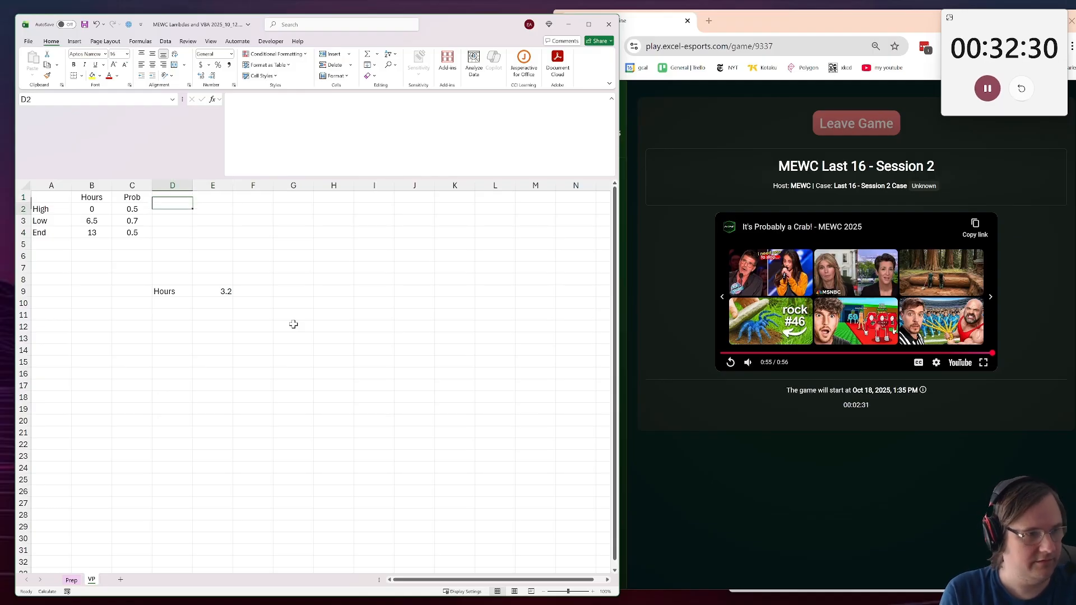
Enter the heading Base in F8 and replace the Prob heading in C1 with Base
key("Down")
key("Down")
key("Down")
key("Down")
key("Down")
key("Down")
key("Down")
key("Right")
key("Right")
key("Up")
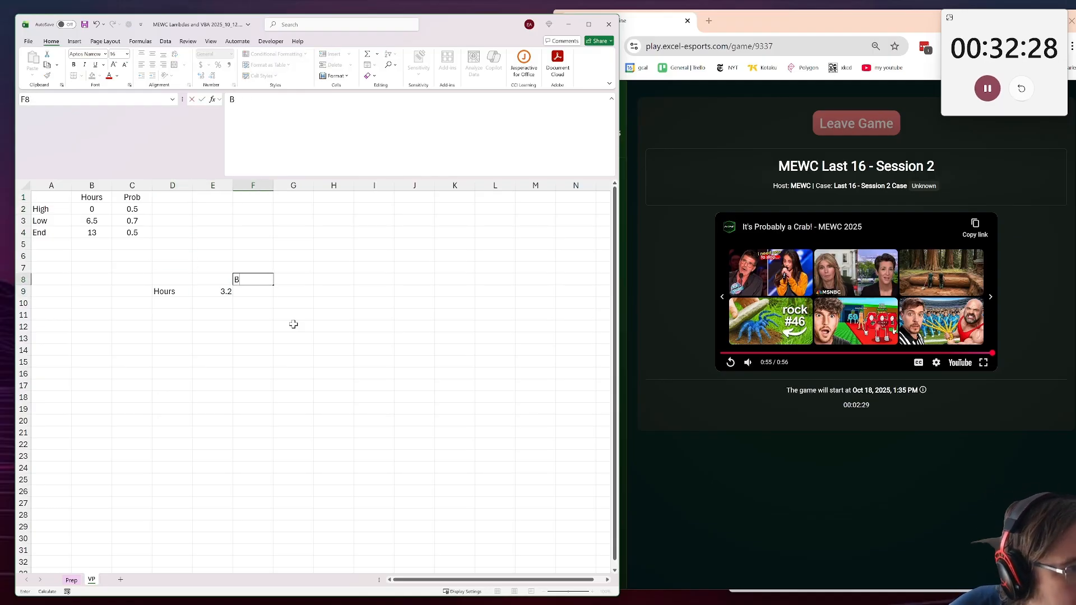
type("Base")
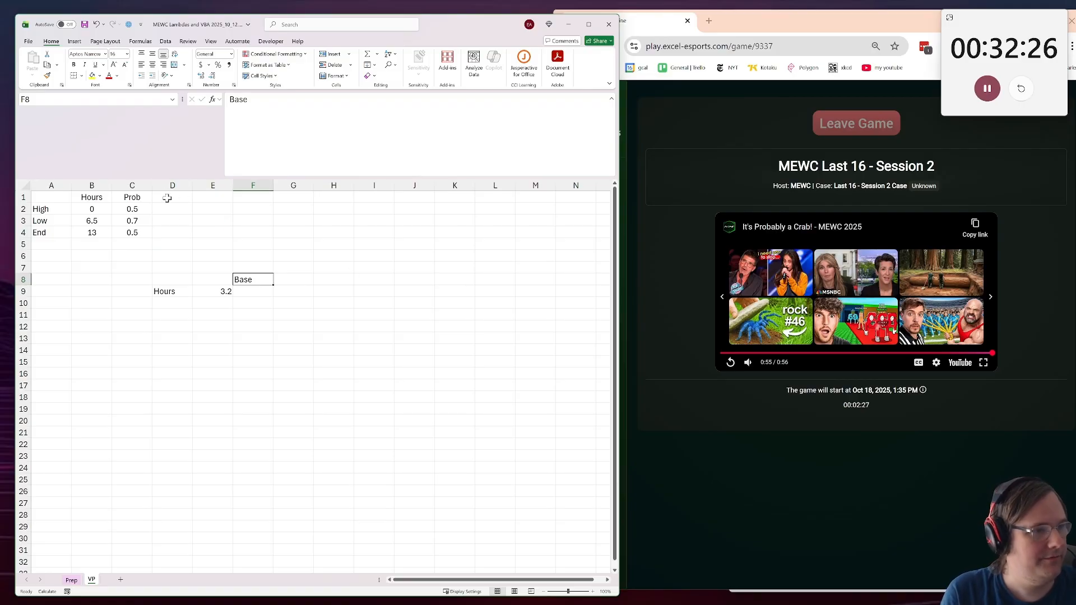
left_click(131, 198)
type("Base")
left_click(172, 210)
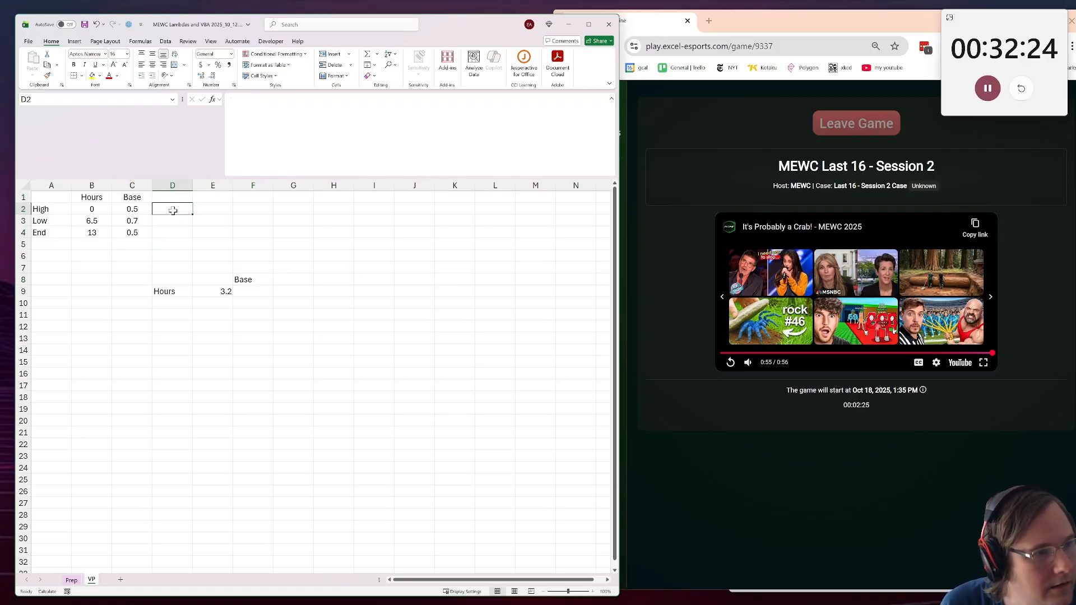
left_click(262, 280)
left_click(266, 288)
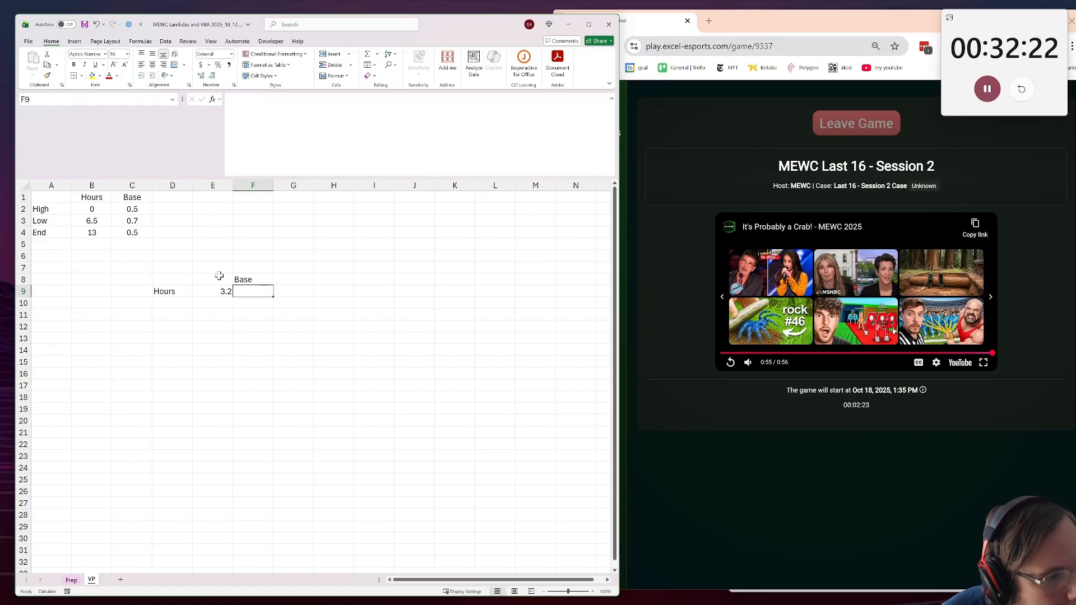
Add a Level column in D1:D4 with the values 1, 2 and 3 beside the tide rows
left_click(163, 201)
left_click(172, 213)
left_click(167, 201)
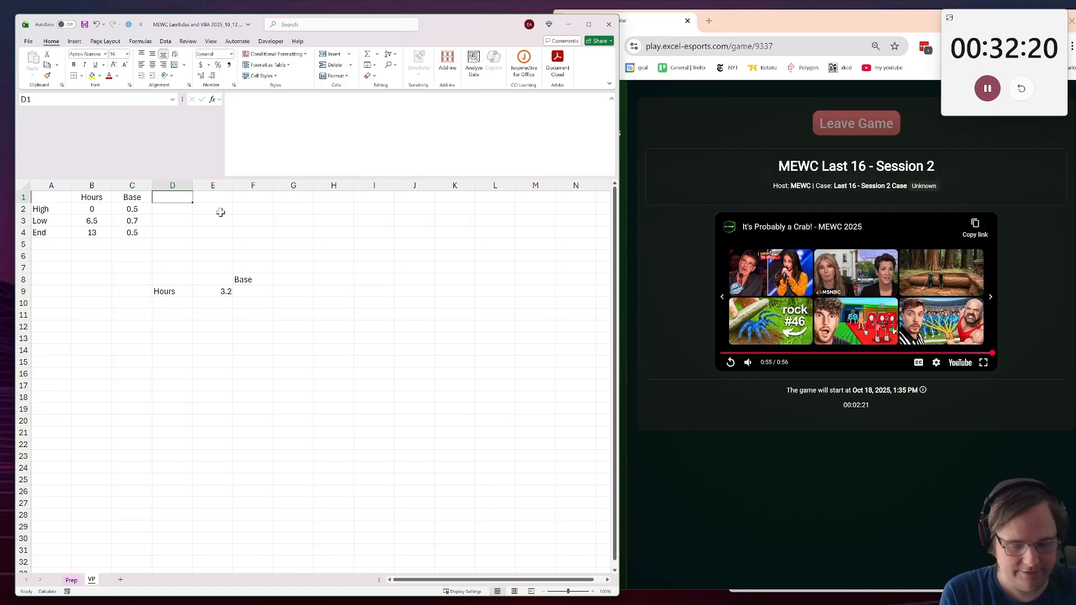
type("Level")
key("Return")
type("1")
key("Return")
type("2")
key("Return")
type("3")
key("Tab")
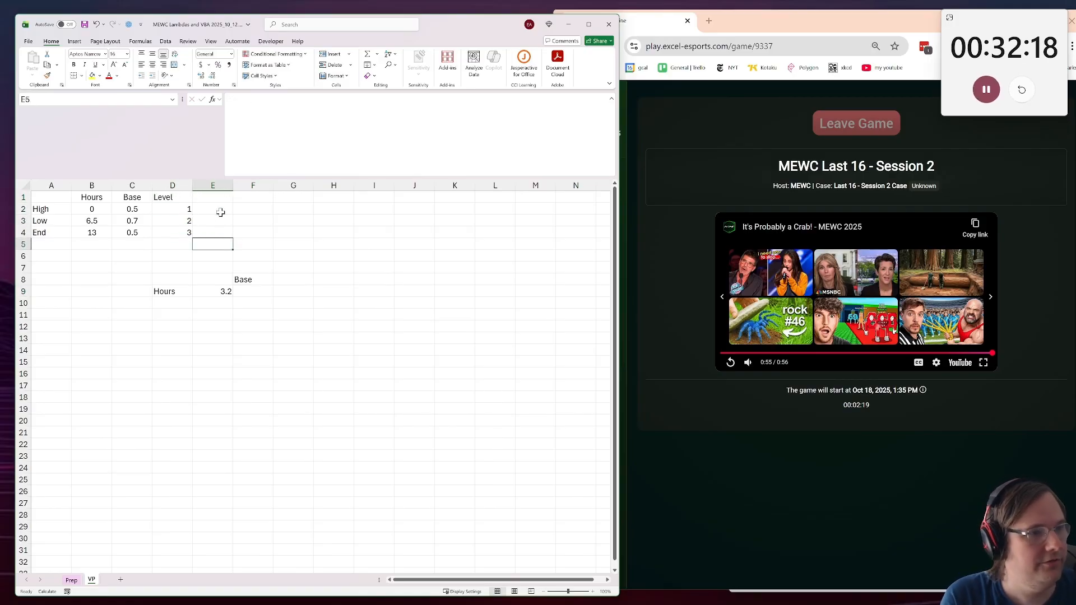
key("Up")
key("Up")
key("Up")
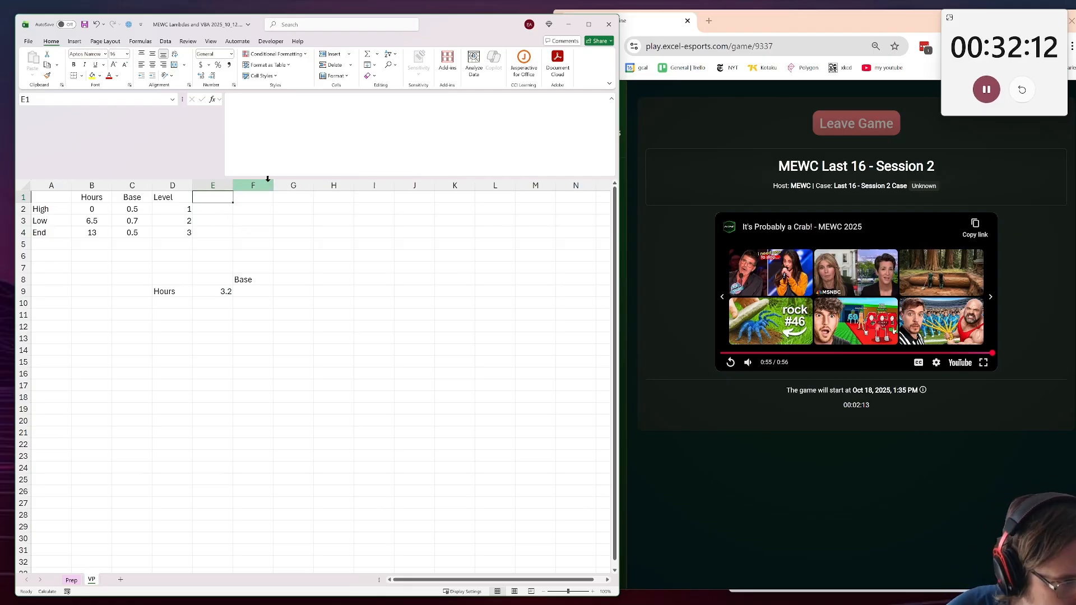
key("Left")
key("Down")
key("Down")
key("Down")
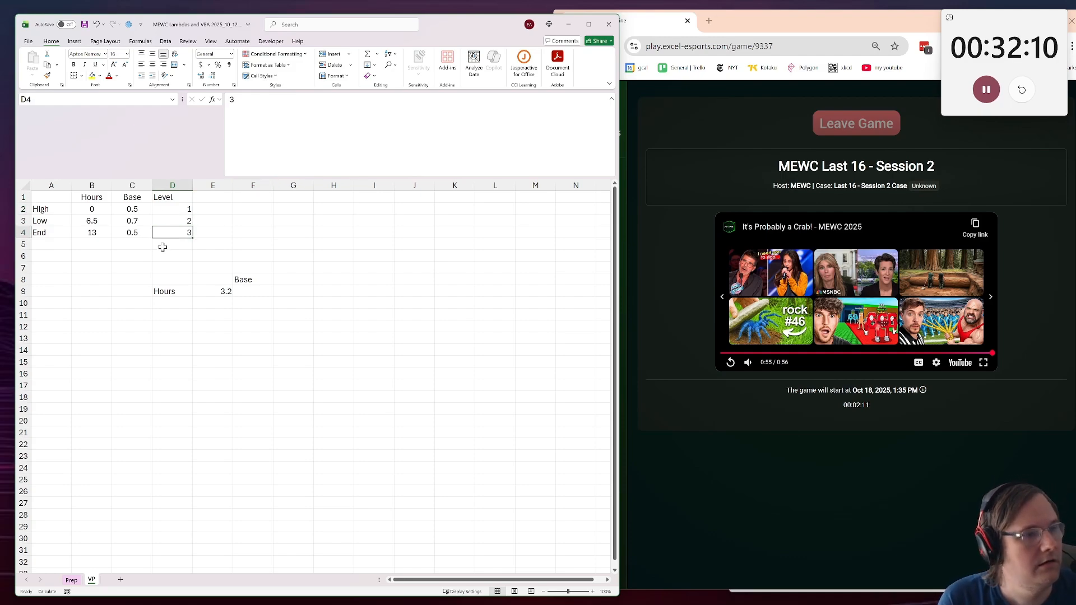
left_click_drag(170, 235, 55, 231)
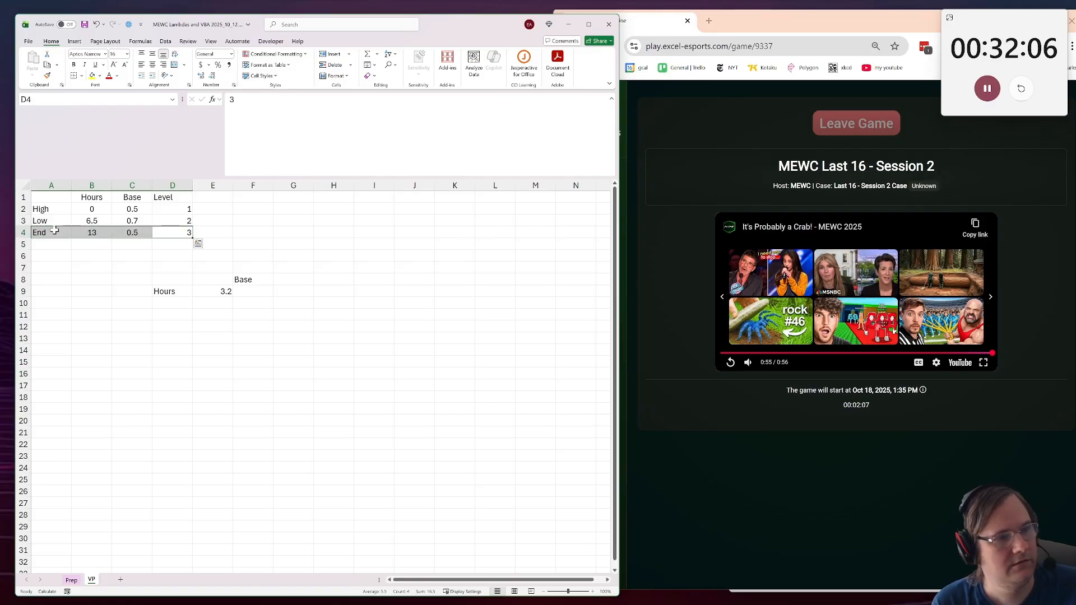
left_click_drag(164, 236, 28, 230)
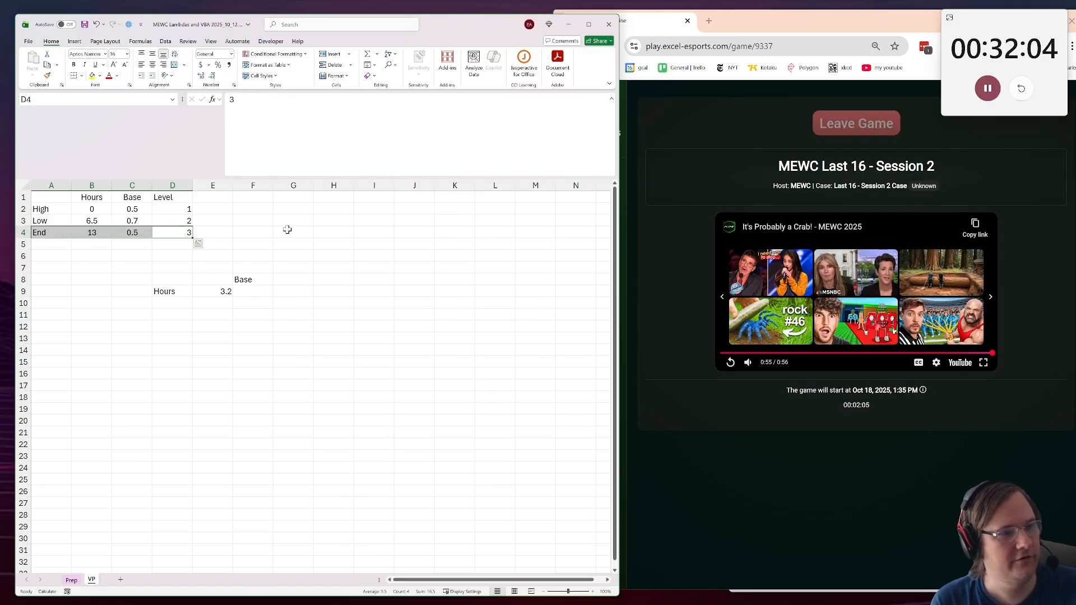
Replace the High row's level with Asc and begin a Desc label for the Low row
left_click(168, 212)
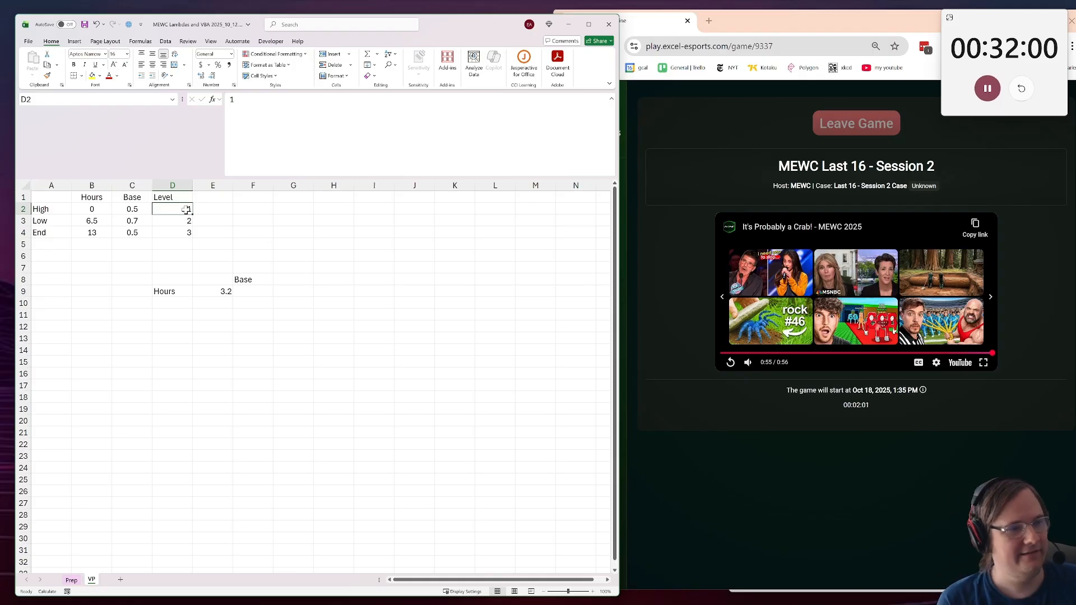
type("Assc=")
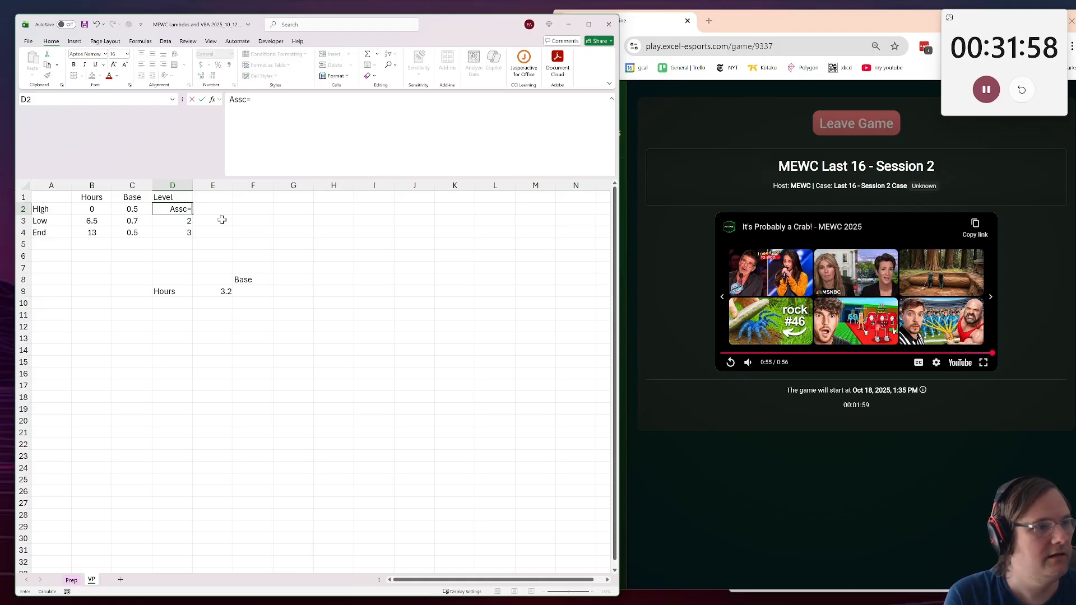
type("c")
key("Return")
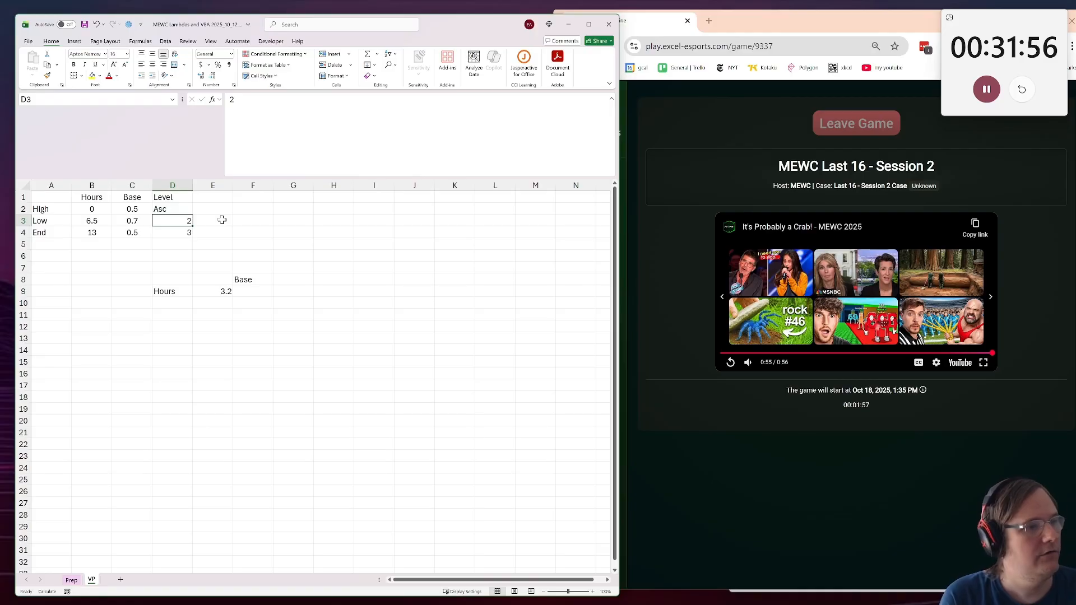
type("Desc")
key("BackSpace")
key("BackSpace")
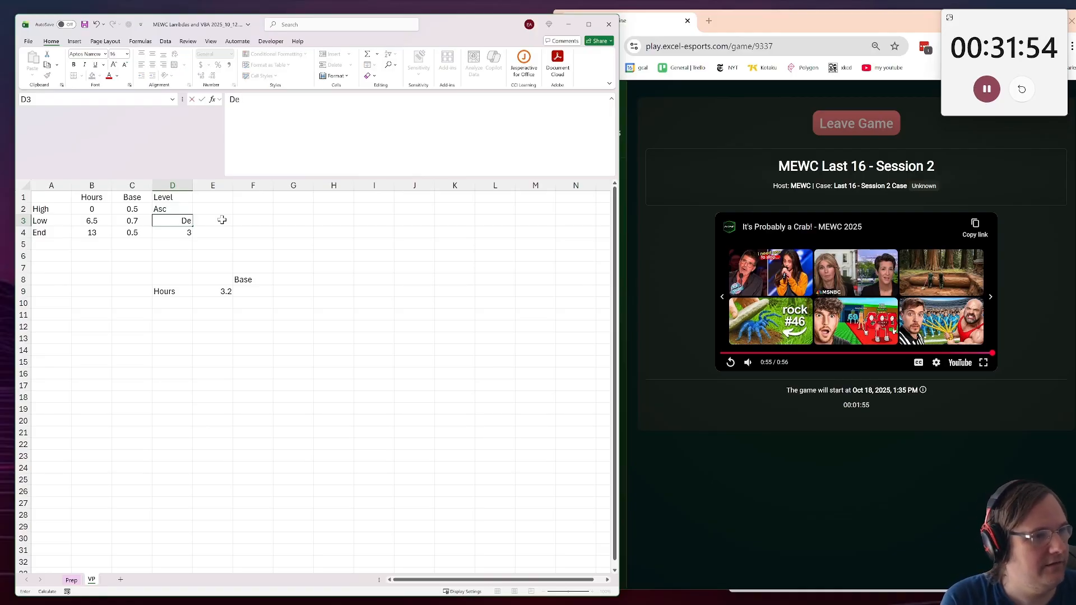
Set the Level entries to Wax in D2 and Wane in D3, and clear the End row's level in D4
key("Up")
type("Wan")
type("x")
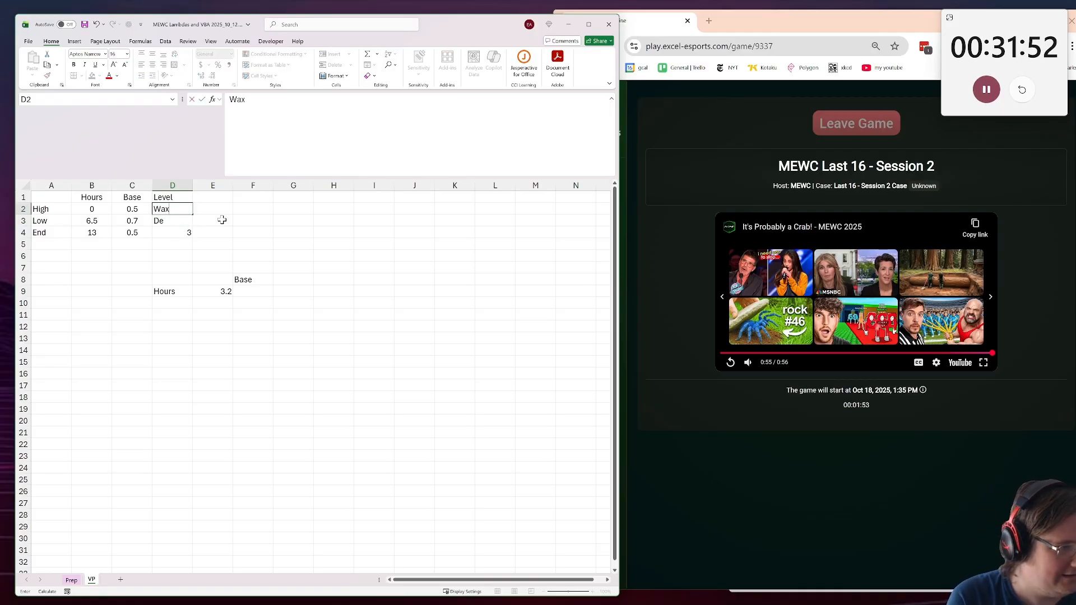
key("Return")
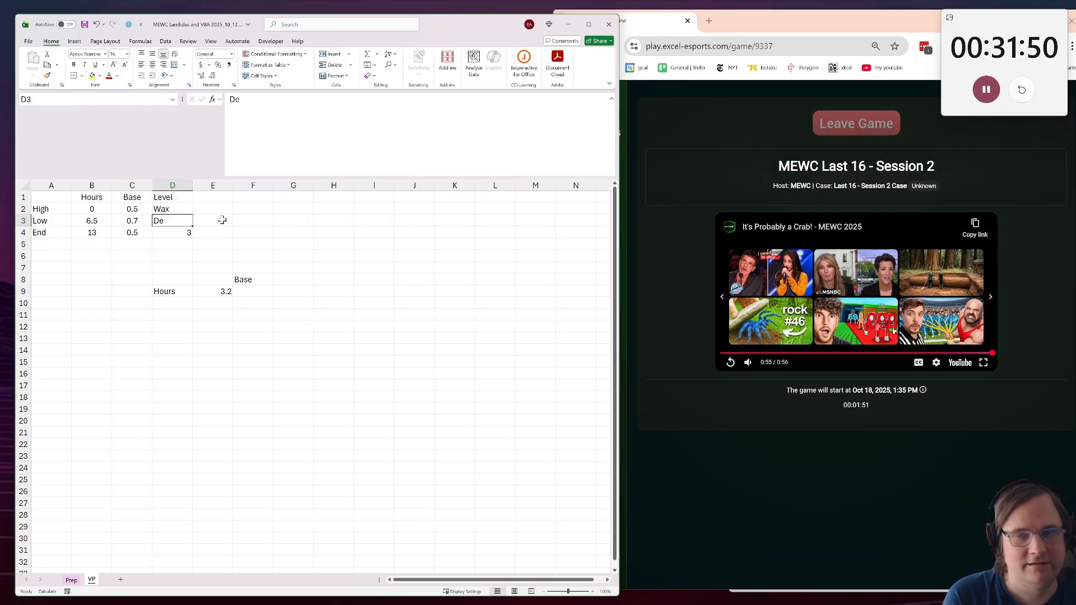
key("Up")
key("Down")
type("Wane")
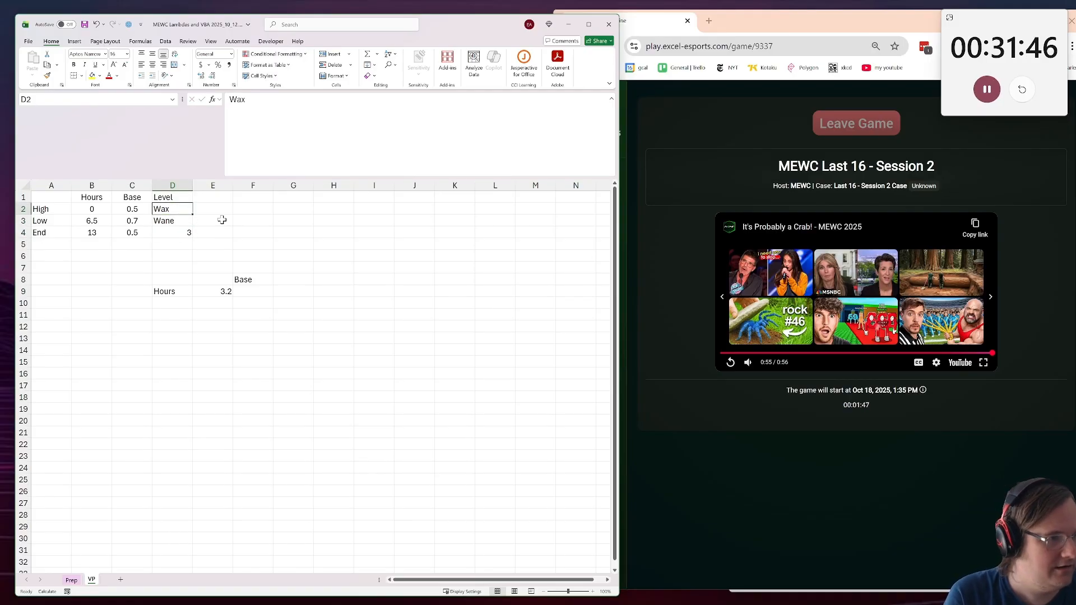
key("Return")
key("Delete")
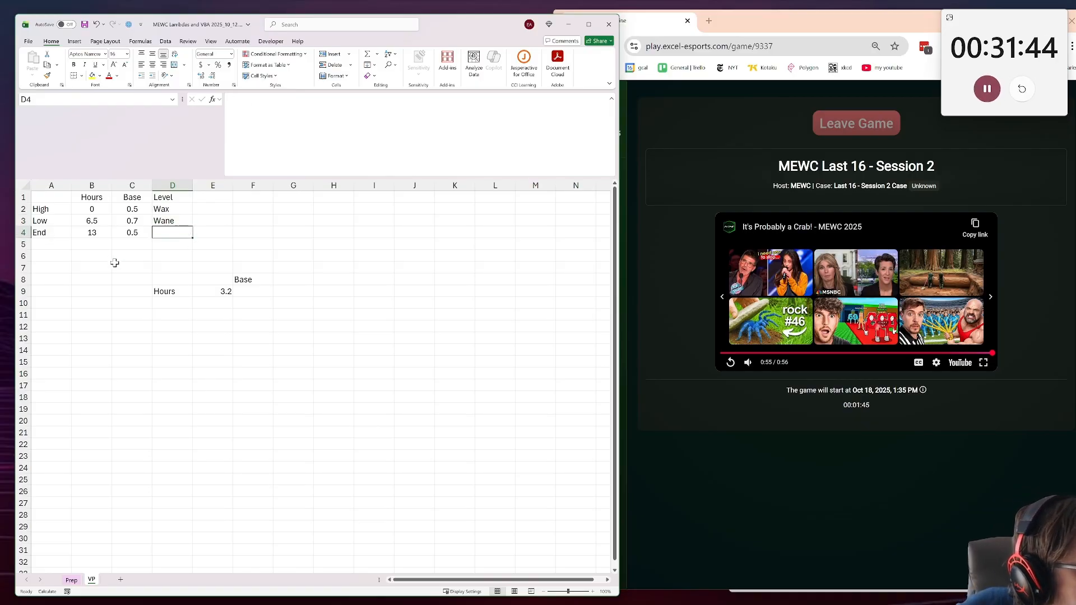
left_click(286, 289)
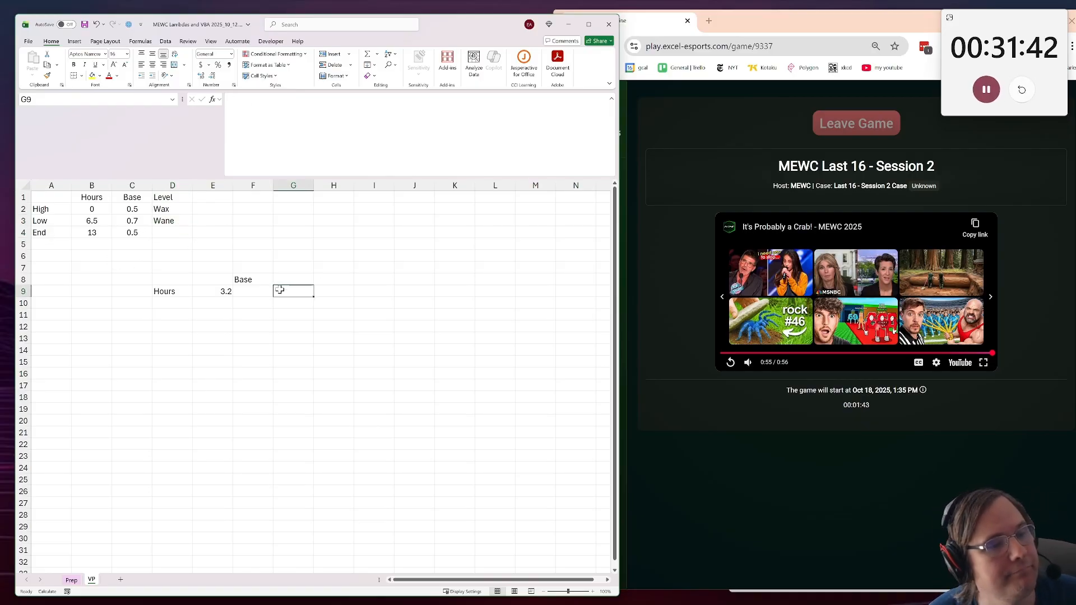
left_click(248, 287)
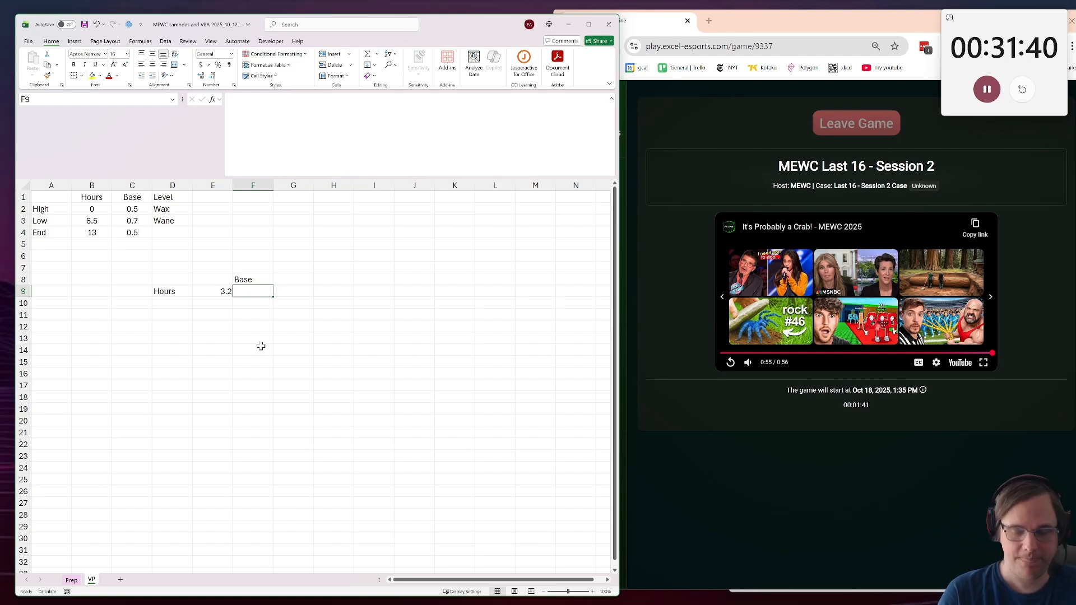
type("=xl")
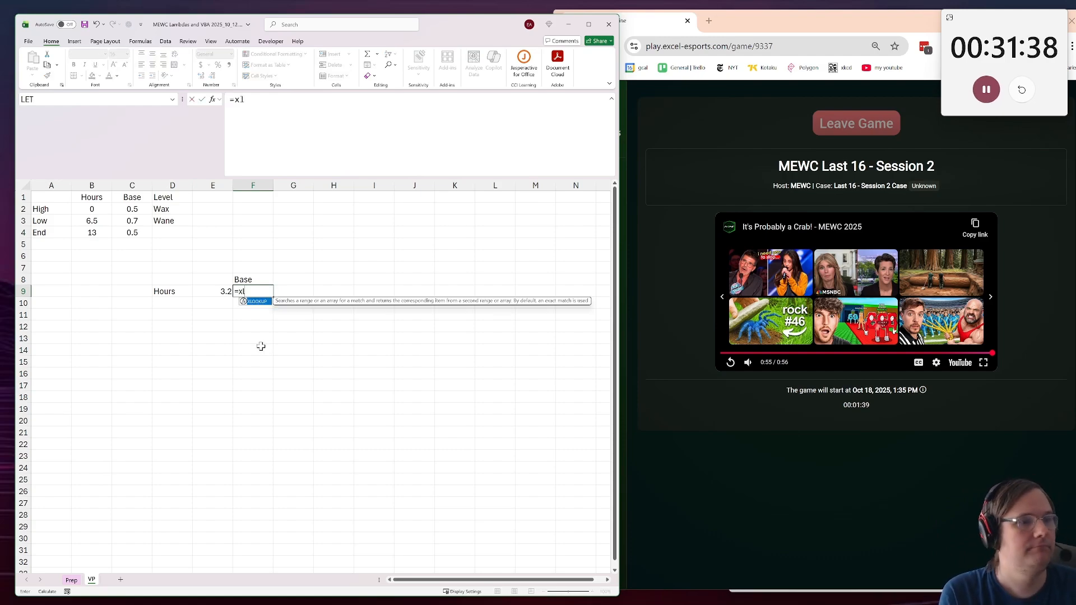
key("BackSpace")
key("BackSpace")
key("BackSpace")
key("BackSpace")
key("BackSpace")
key("Escape")
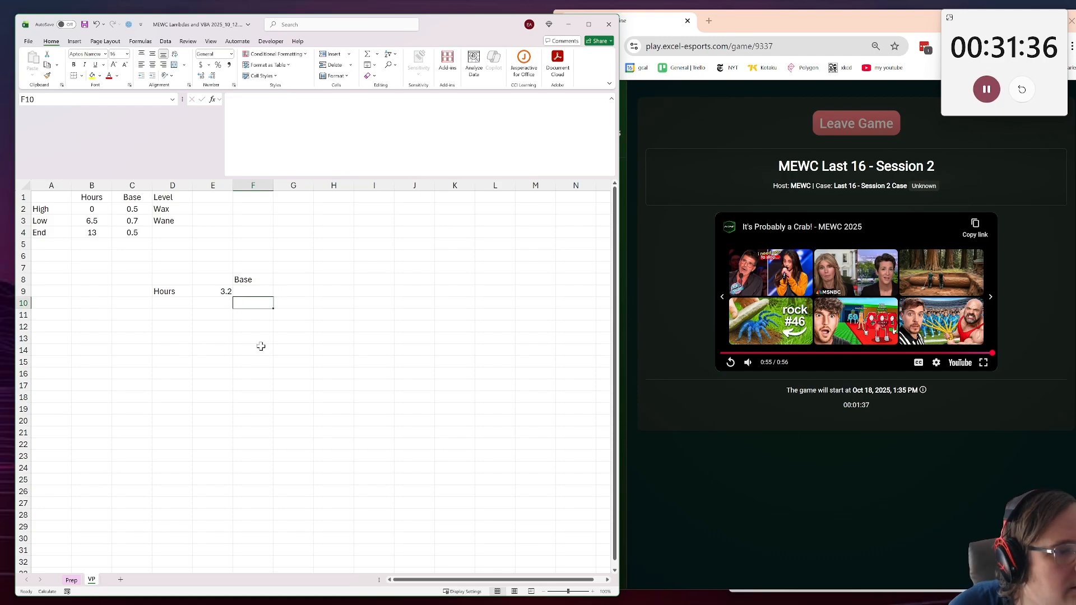
Write the method note "Mod 13 the hours" in E11, below the test input
key("Left")
key("Right")
key("Up")
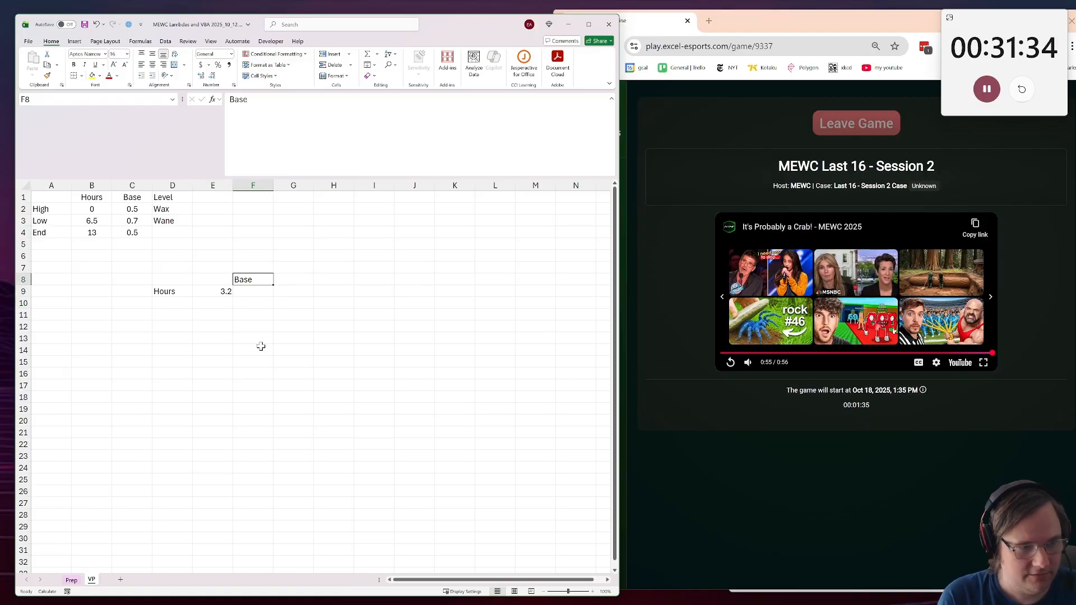
key("Down")
key("Down")
key("Left")
key("Down")
type("Mod 134")
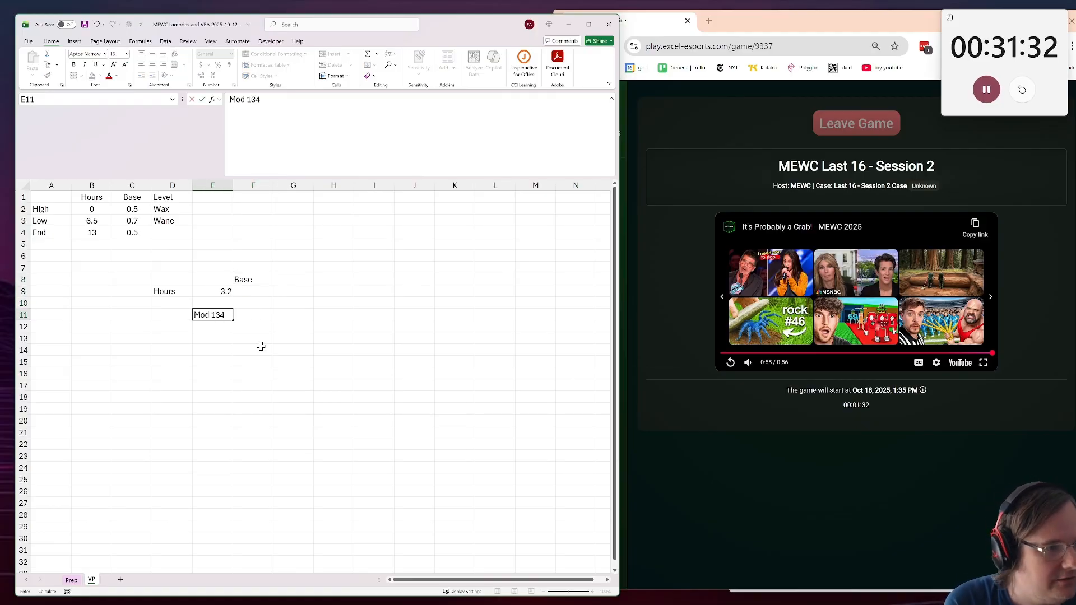
key("BackSpace")
type("the hours")
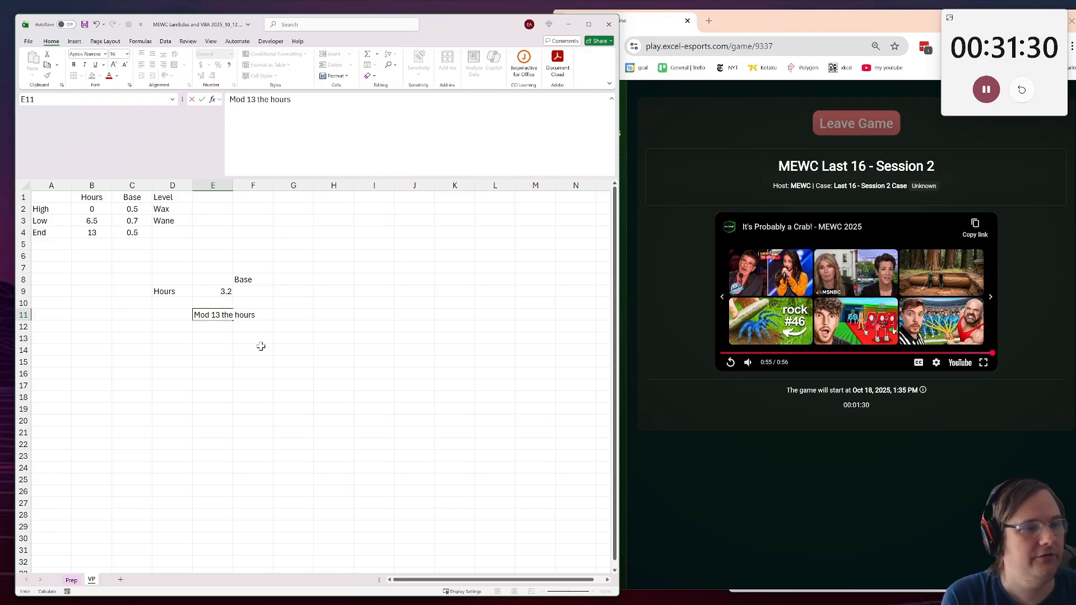
key("Return")
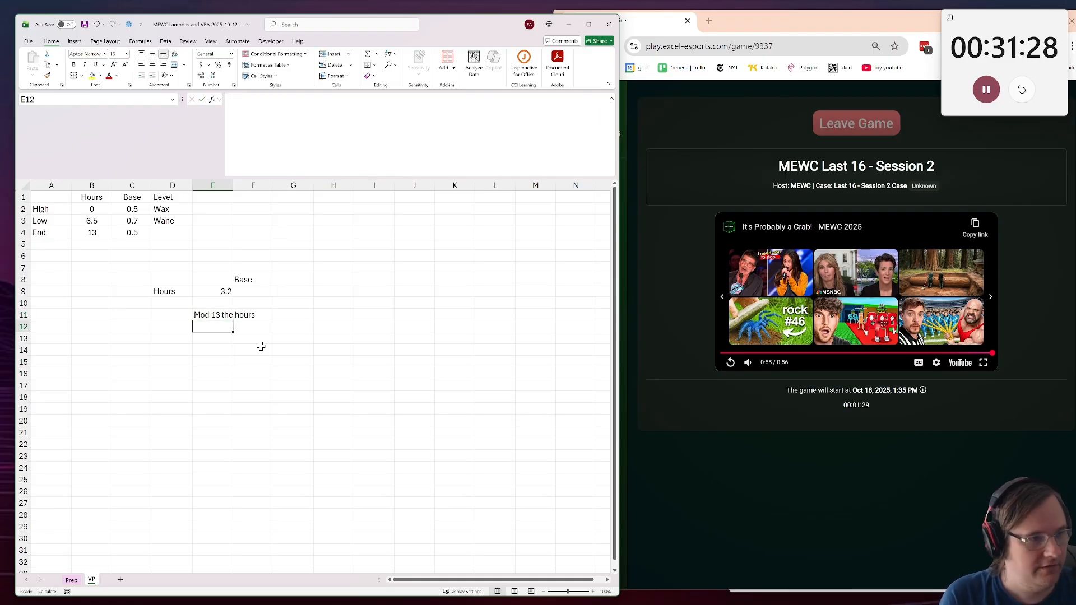
Add the second method note "Lookup wax vs wane" in E12
type("Lookup wa")
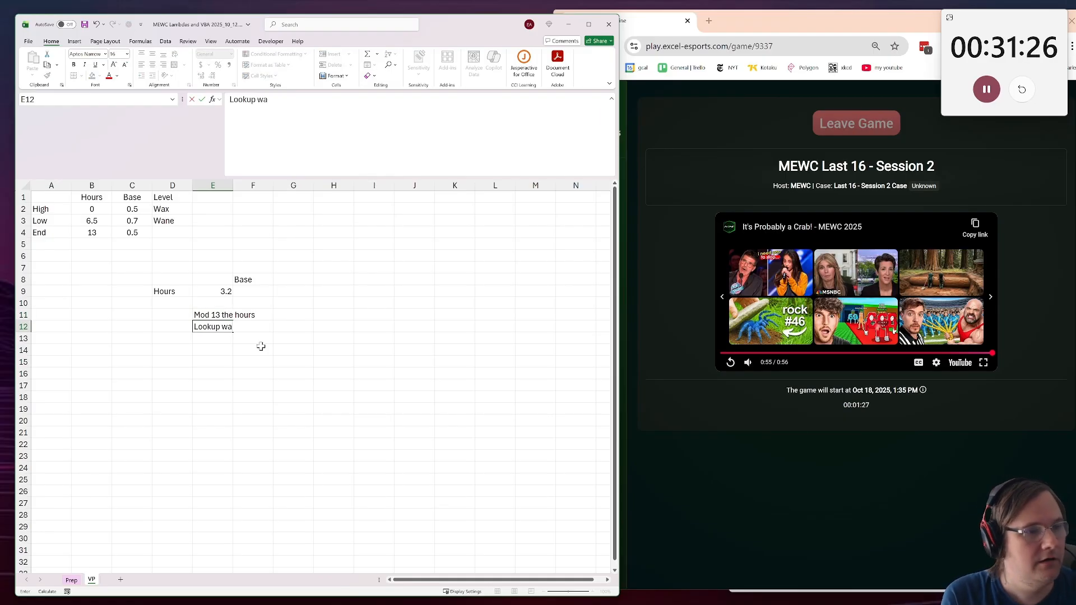
type("x vs wane")
key("Return")
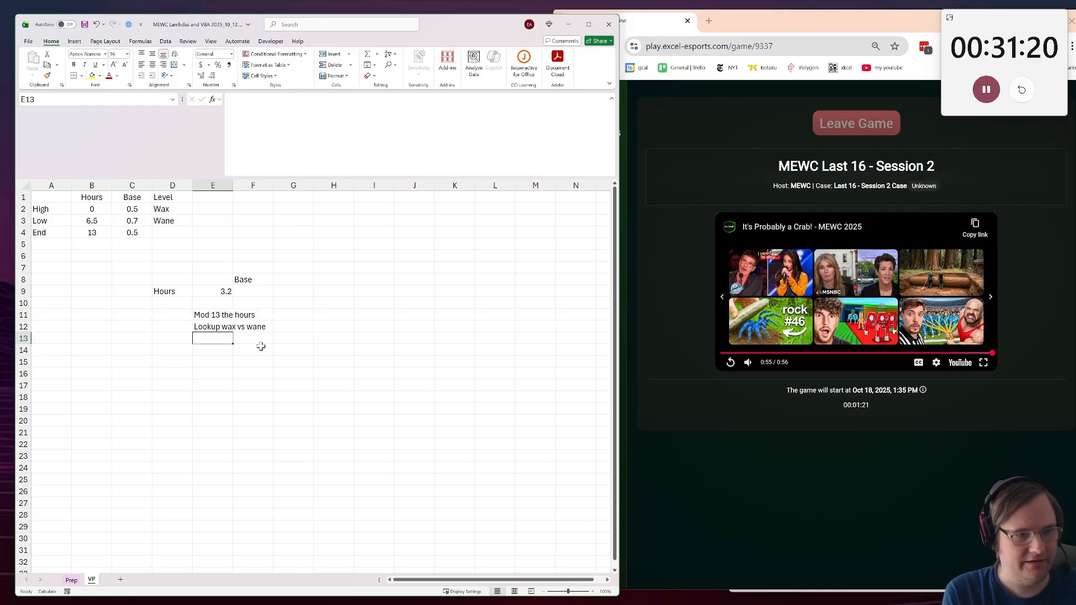
Write the interpolation note "wax: hours - min / max - min" in E13
type("wax:")
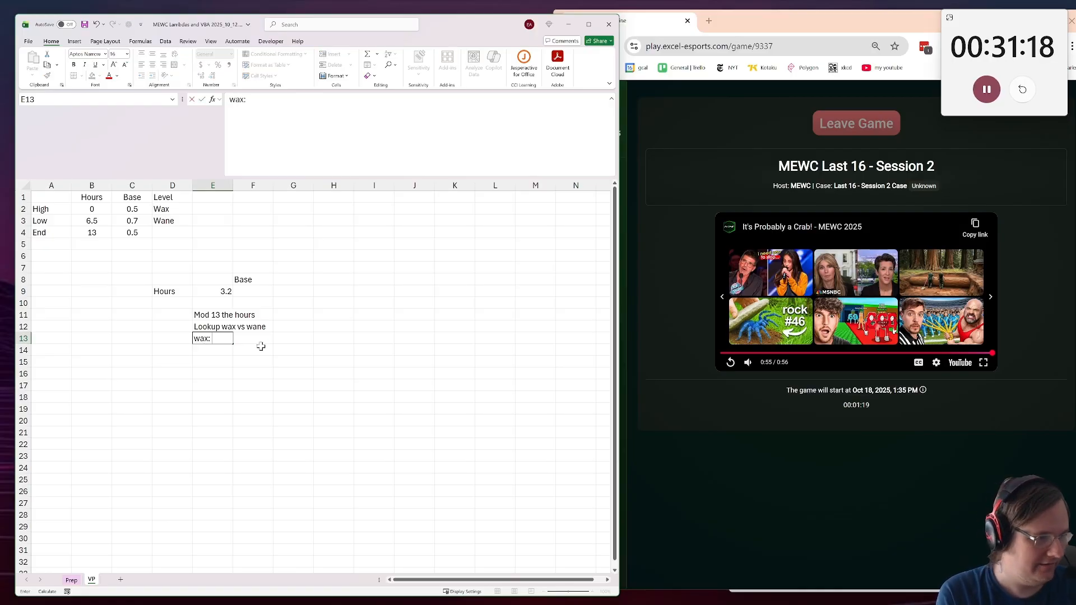
type(" min")
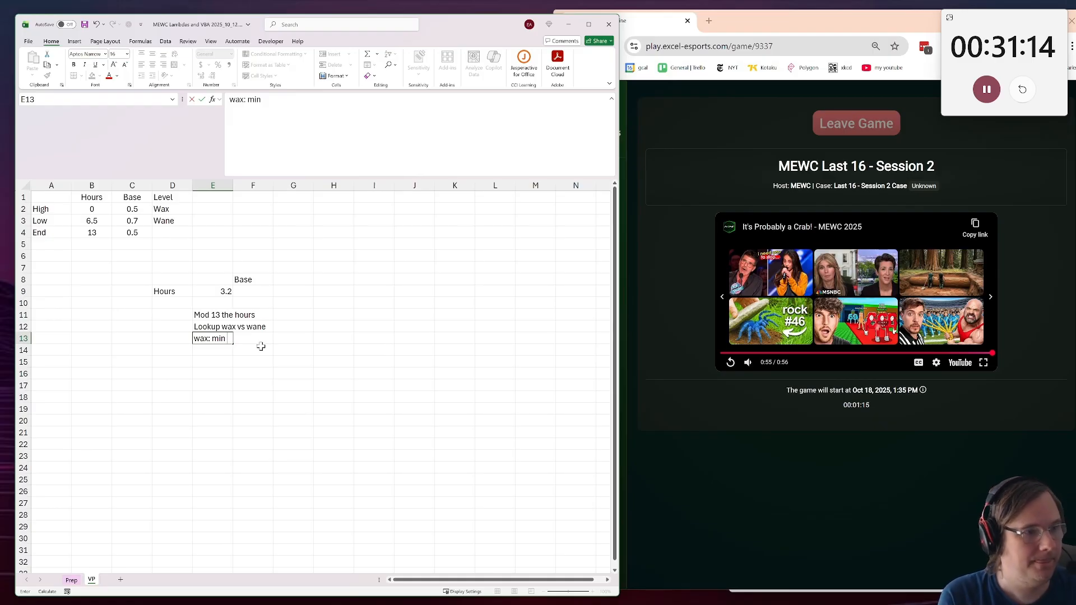
key("BackSpace")
key("BackSpace")
key("BackSpace")
type("hours -")
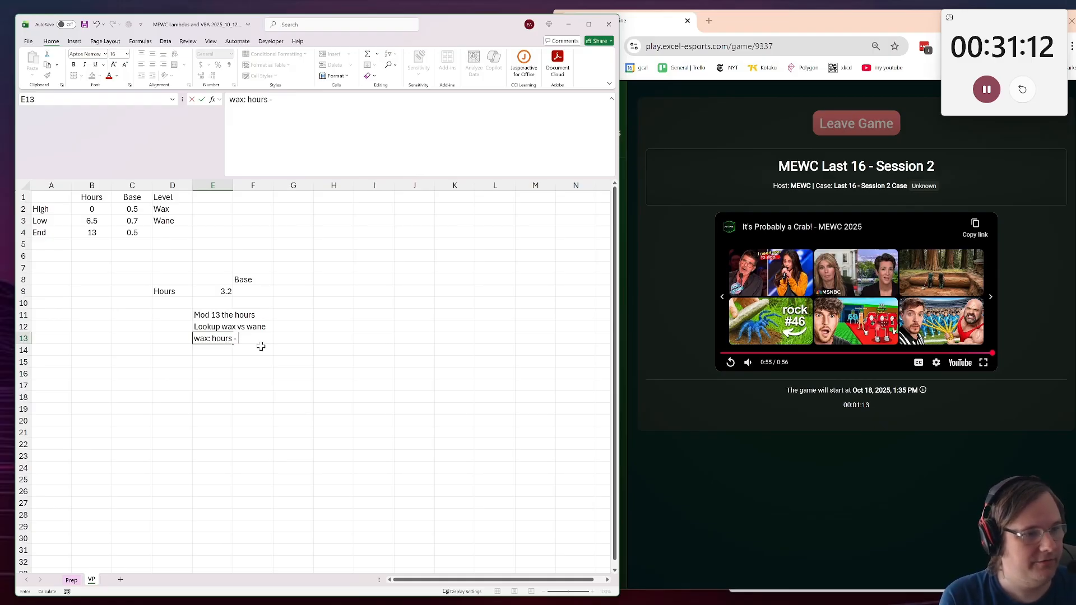
type(" min /")
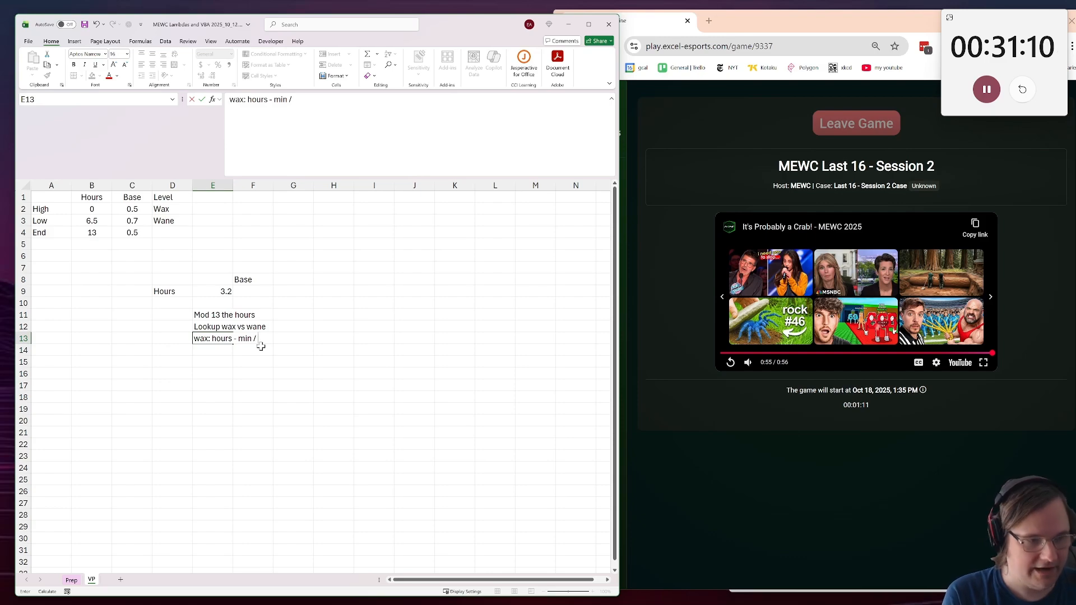
type(" max - m")
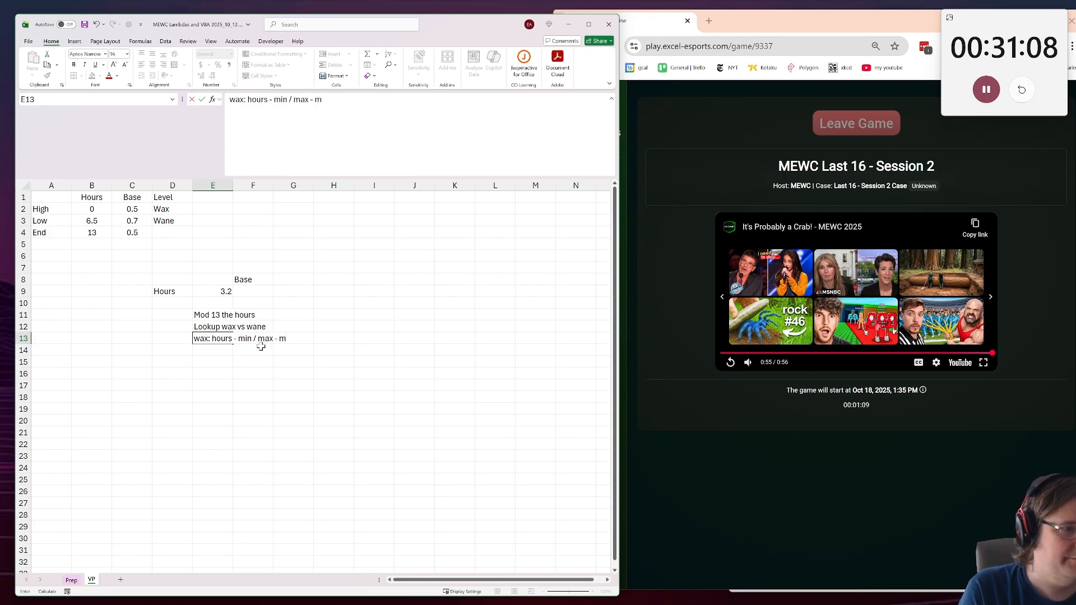
type("in_")
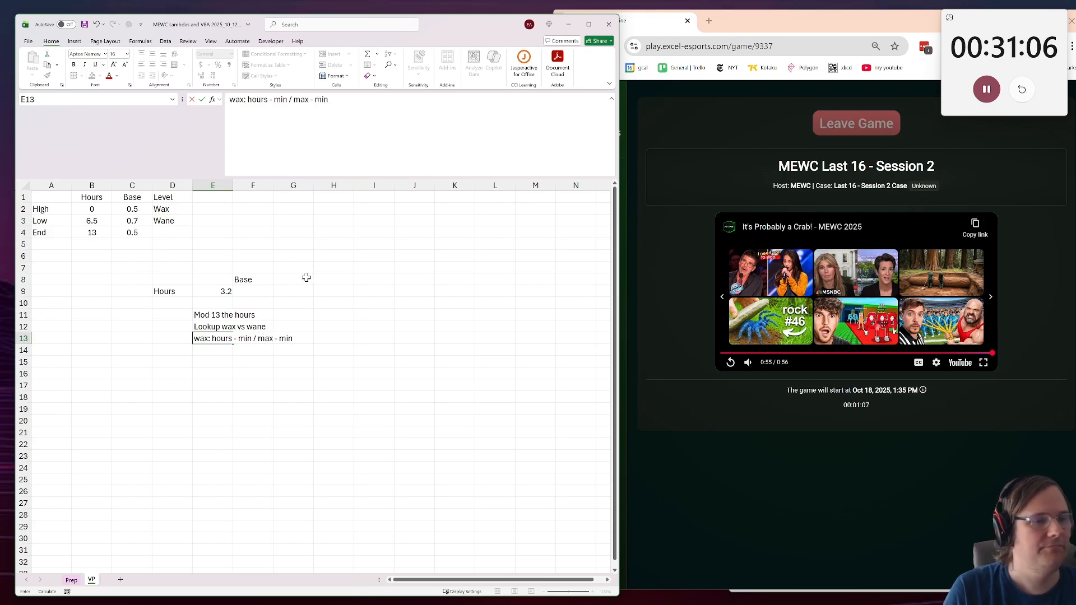
Parenthesise both differences in the E13 note so it reads "wax: (hours - min) / (max - min)"
left_click(297, 100)
type("(")
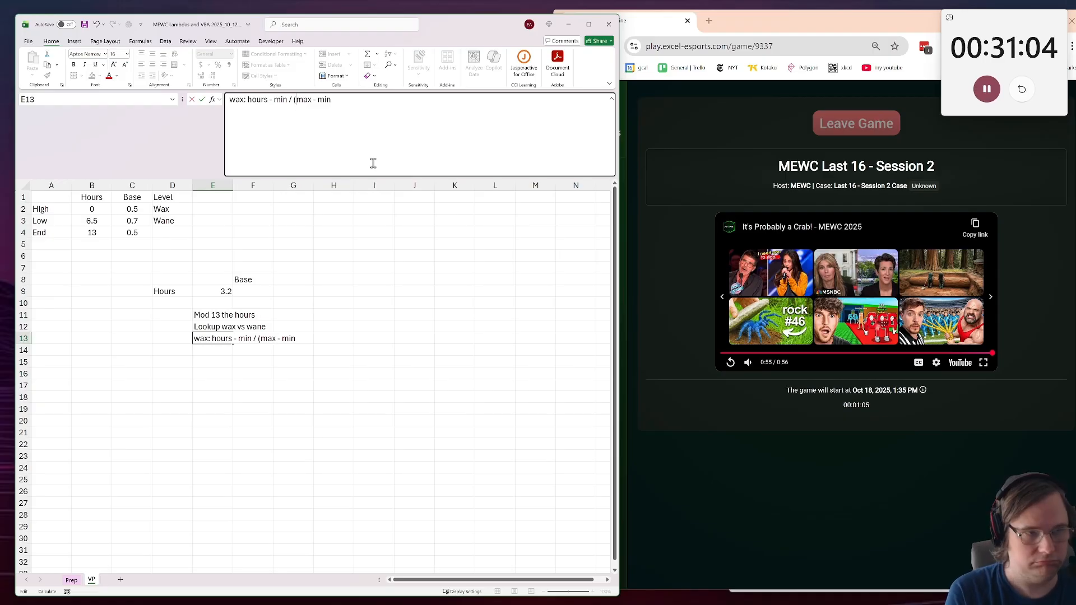
left_click(375, 163)
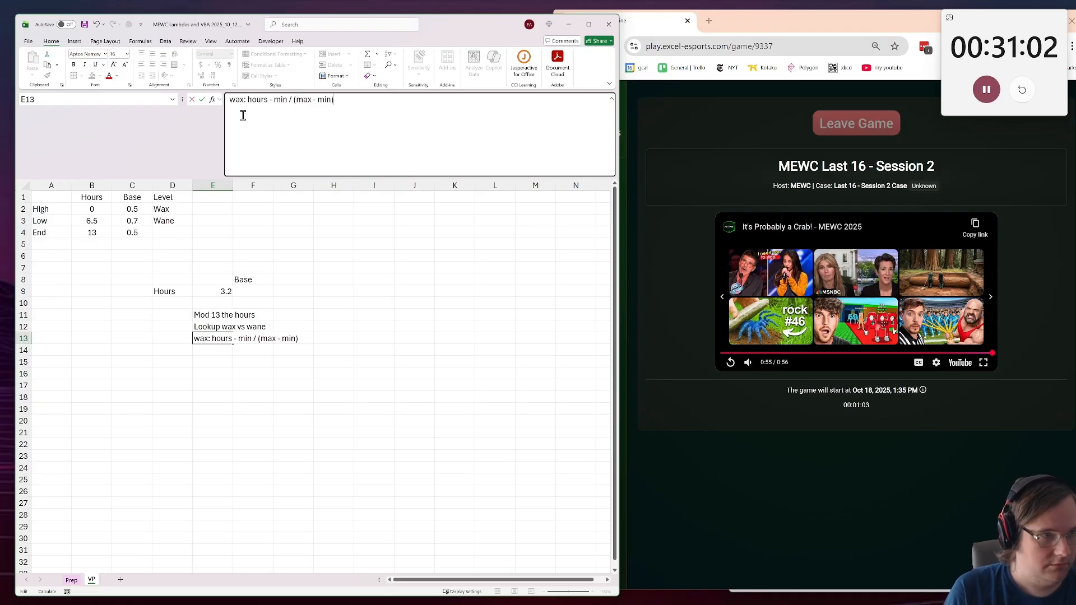
type("(")
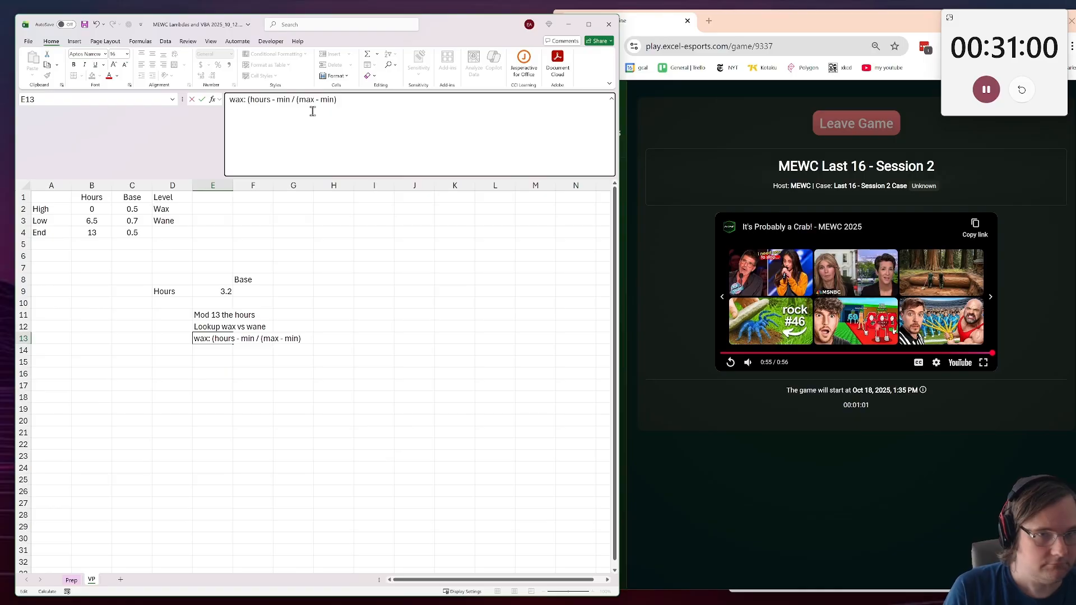
left_click(289, 100)
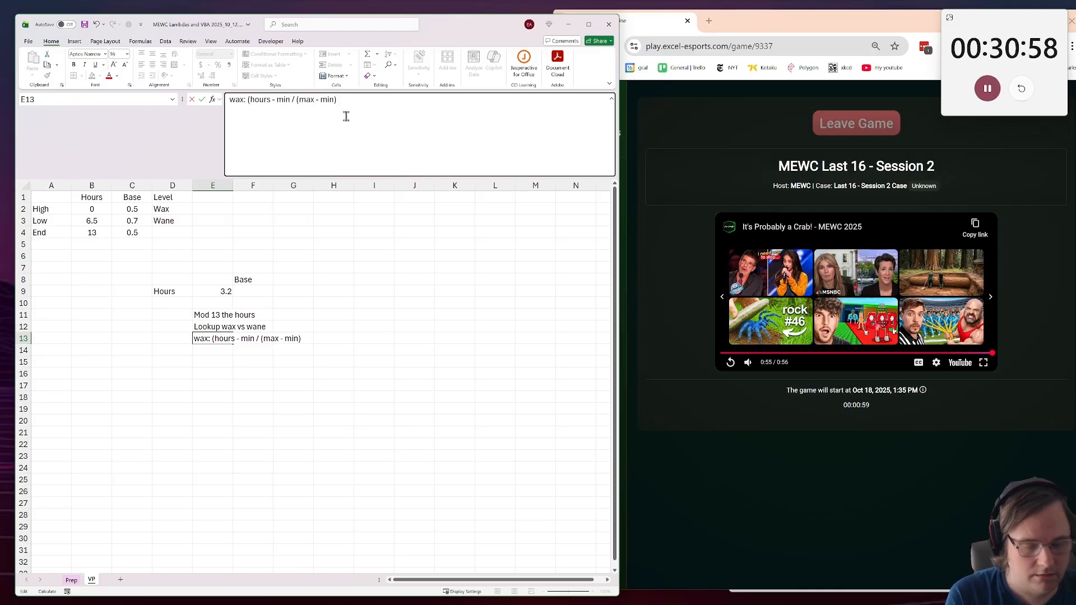
type(")")
key("Return")
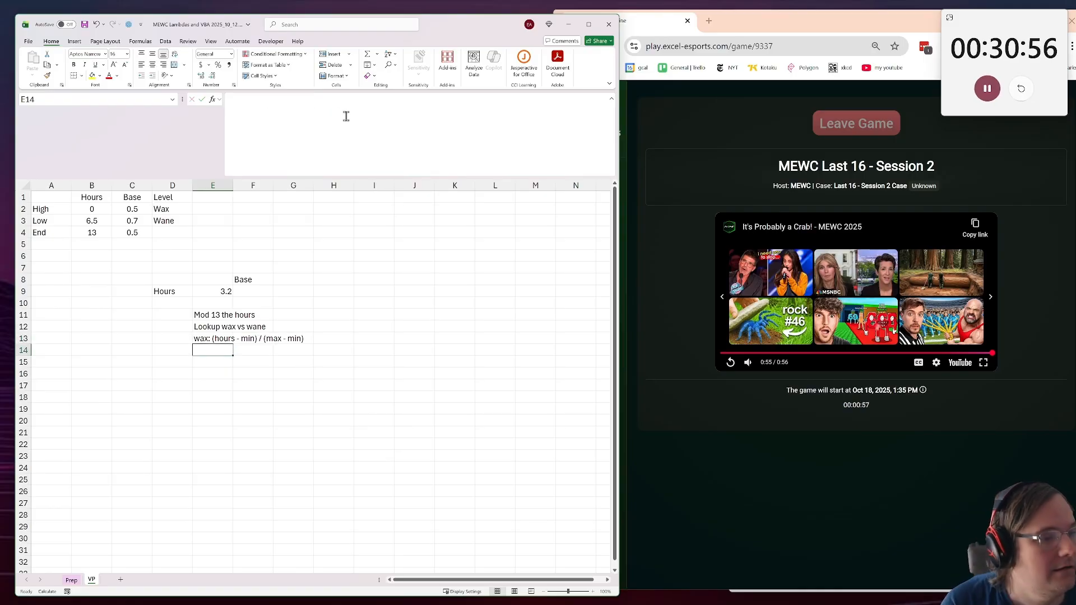
Start the waning-tide method note in E14 with the label "wane:"
type("wane")
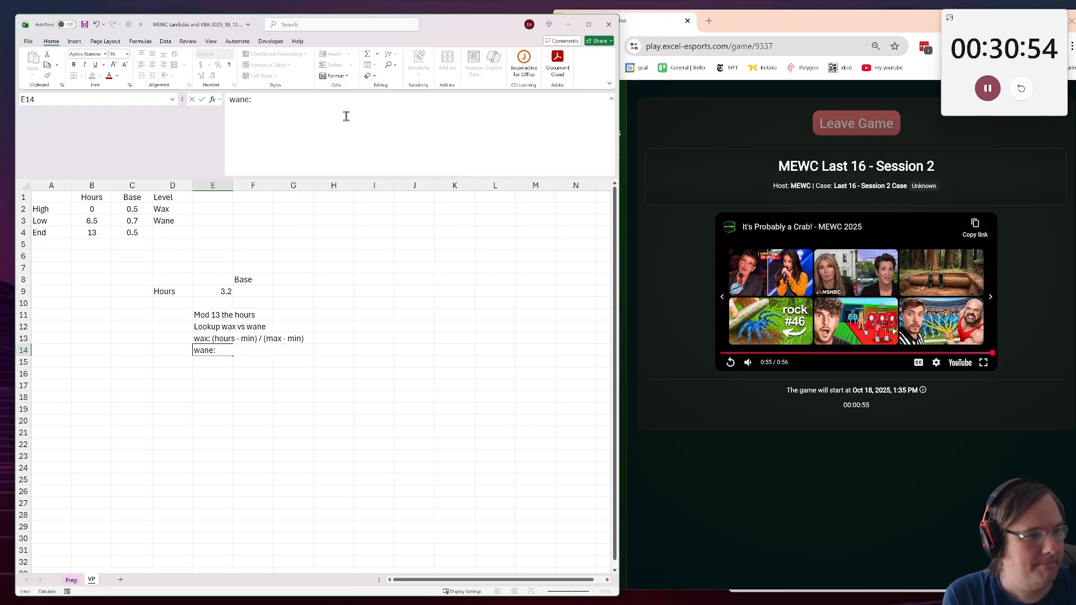
type(":")
key("Return")
key("Up")
left_click(345, 116)
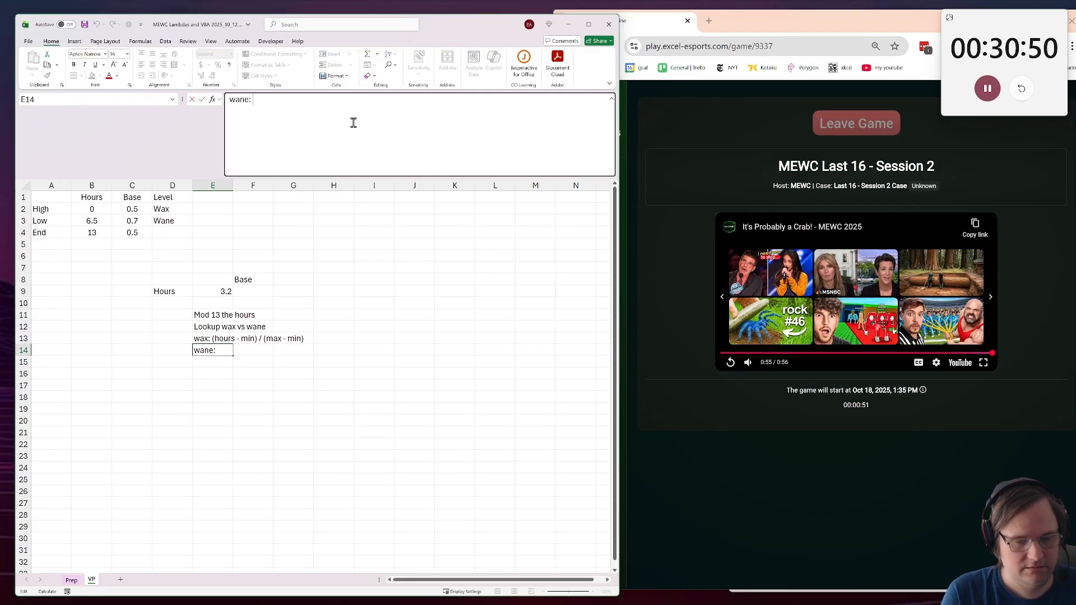
left_click(160, 222)
left_click(129, 222)
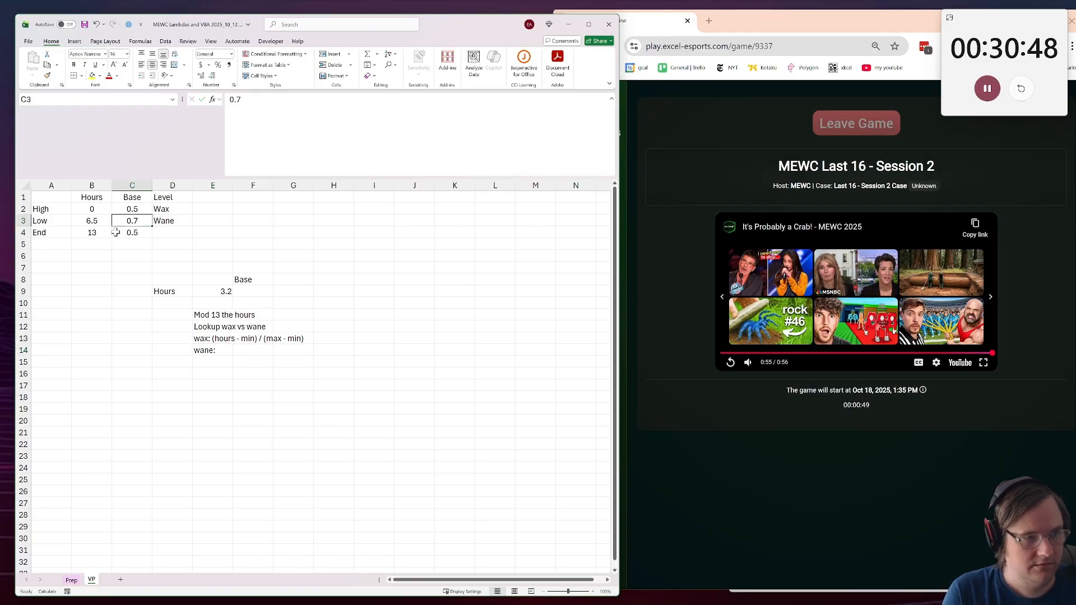
left_click(87, 241)
left_click(93, 222)
left_click(145, 221)
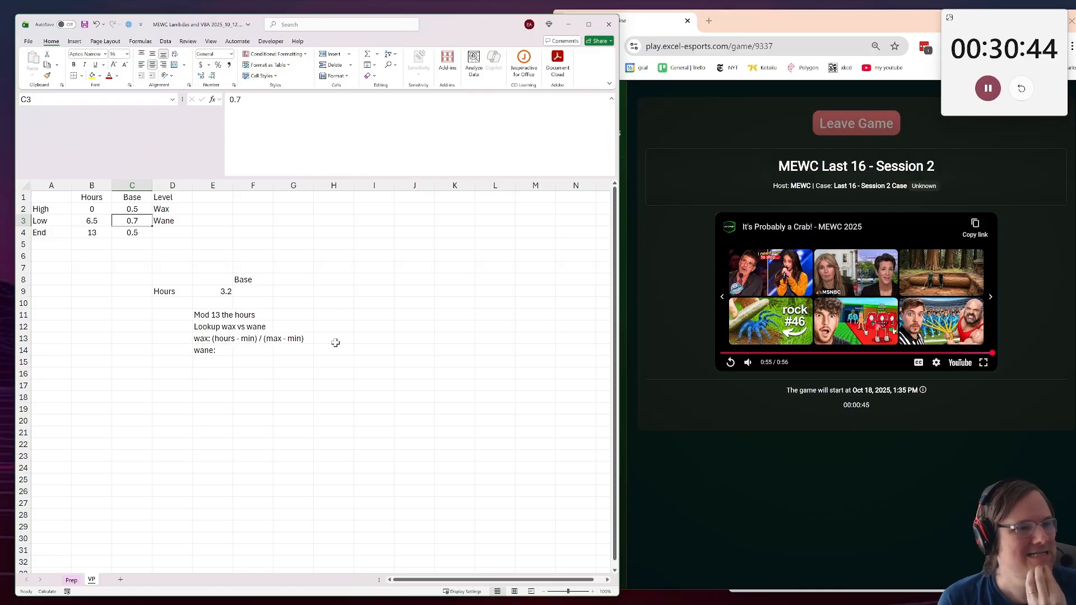
Extend the wax note in E13 with "* tide diff" so it reads "wax: (hours - min) / (max - min) * tide diff"
left_click(219, 341)
left_click(353, 120)
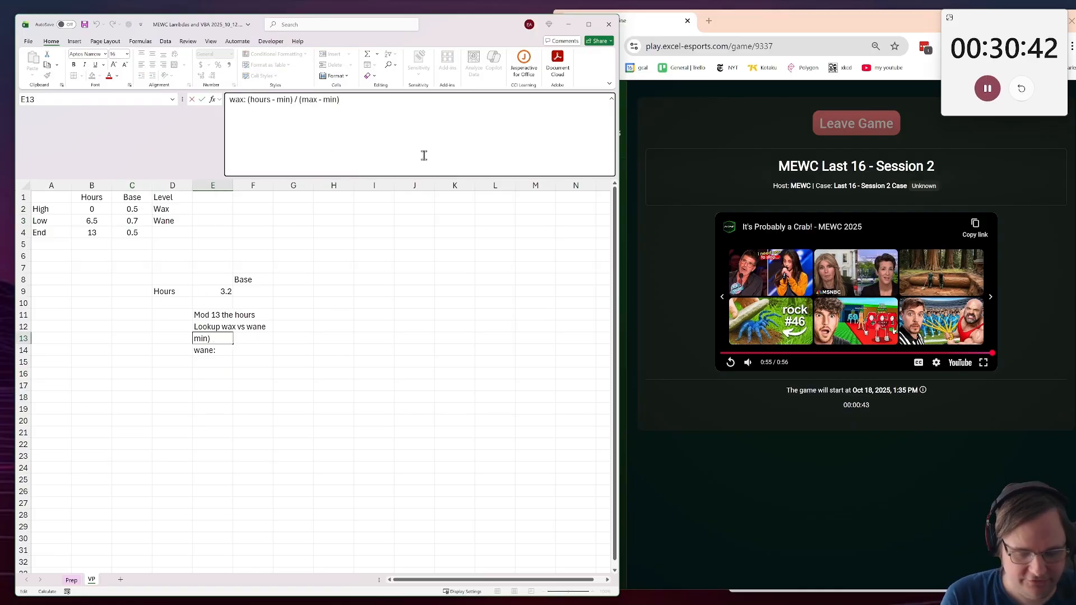
type("* wax")
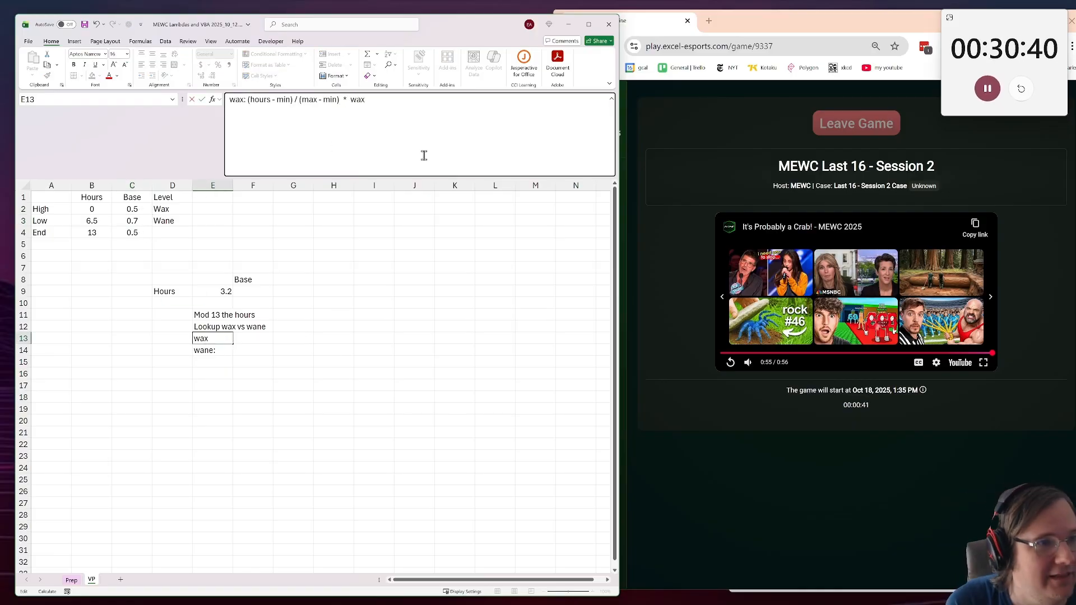
key("BackSpace")
key("BackSpace")
key("BackSpace")
type("d")
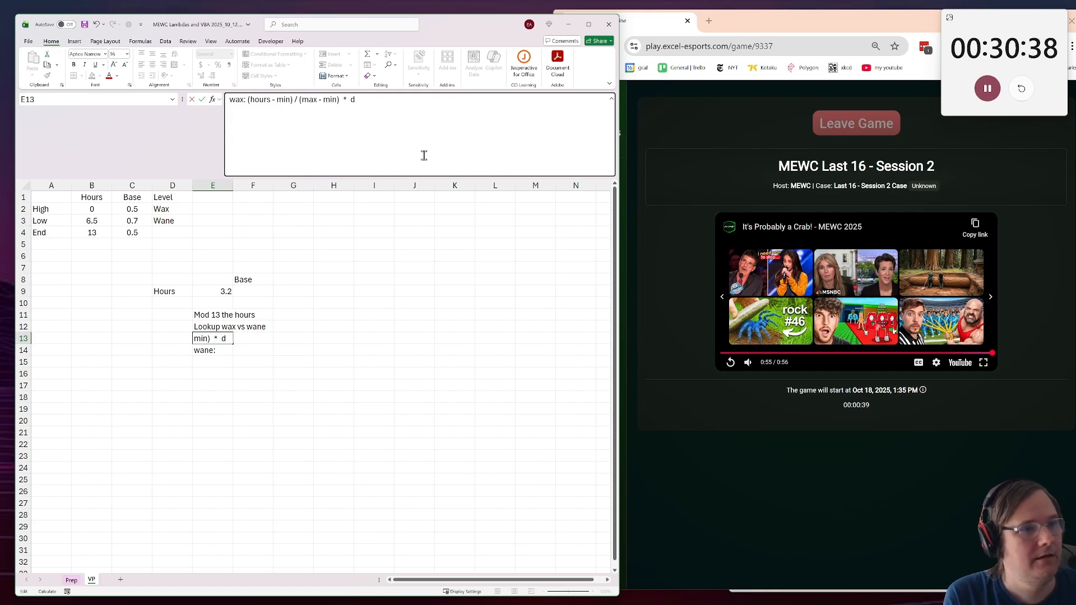
key("BackSpace")
key("BackSpace")
key("BackSpace")
type("e diff")
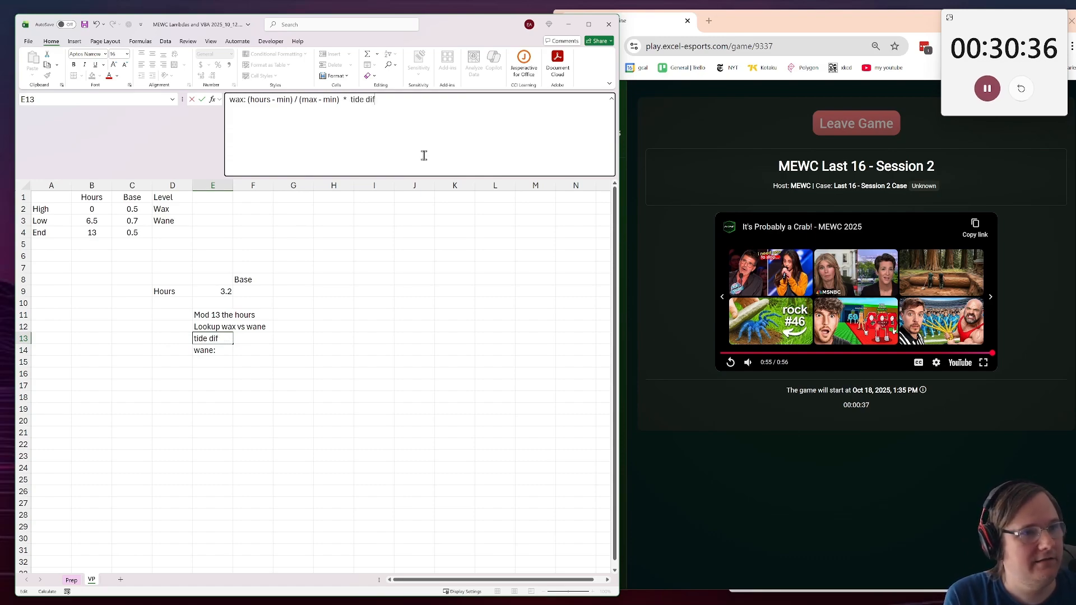
key("ctrl+Return")
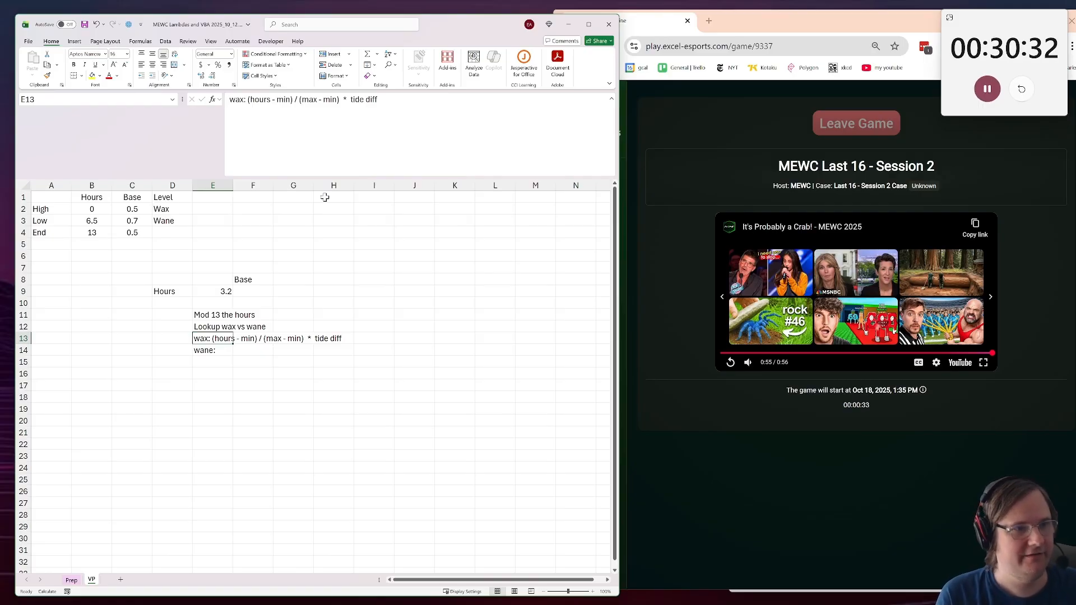
Show the Prep sheet, then switch to the browser and download the Last 16 - Session 2 case file
left_click(71, 580)
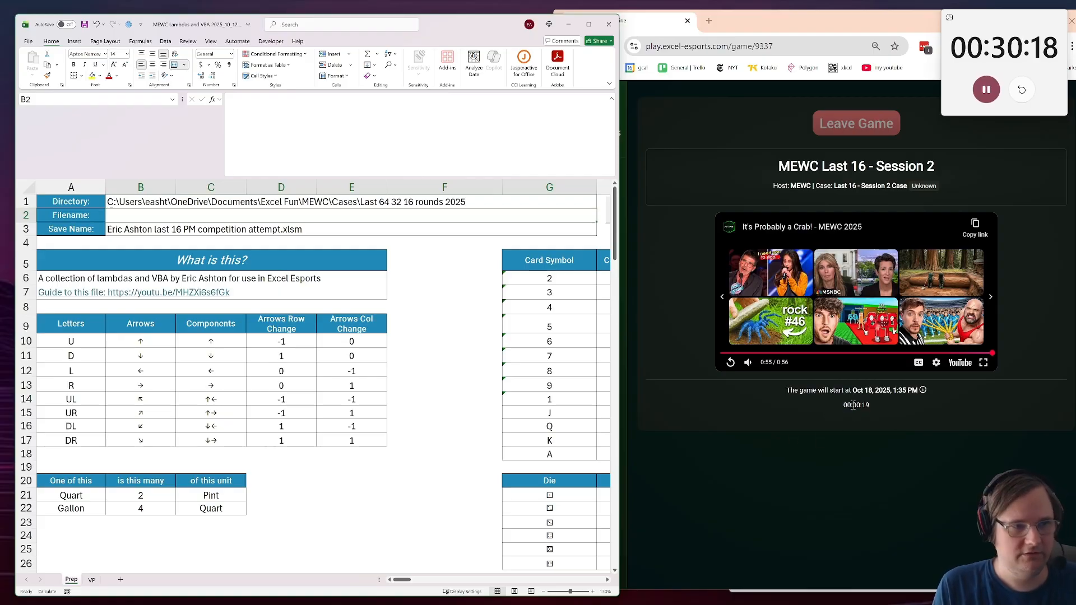
key("alt+Tab")
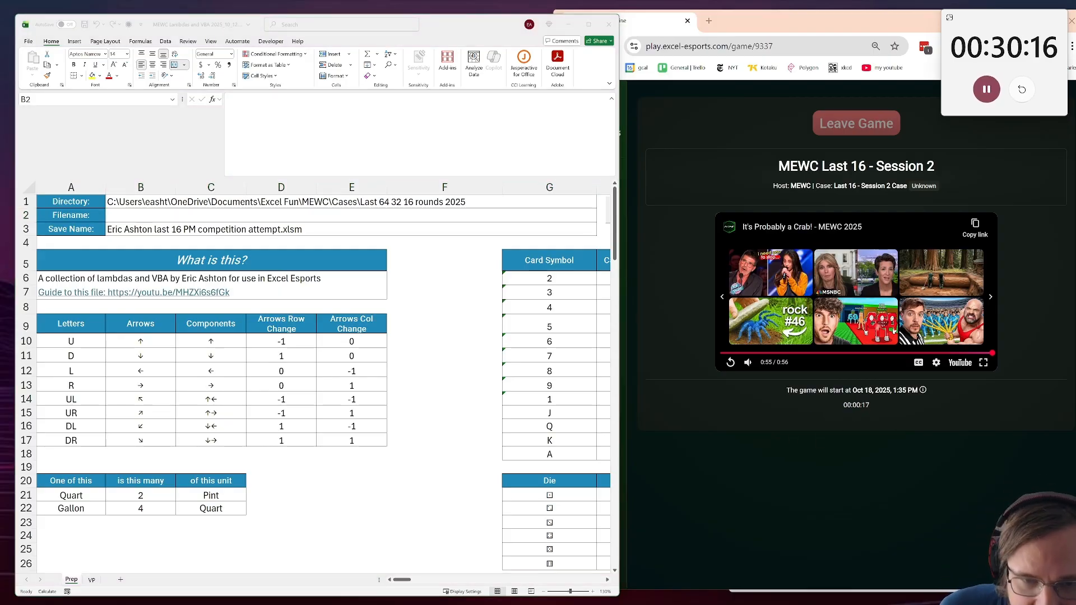
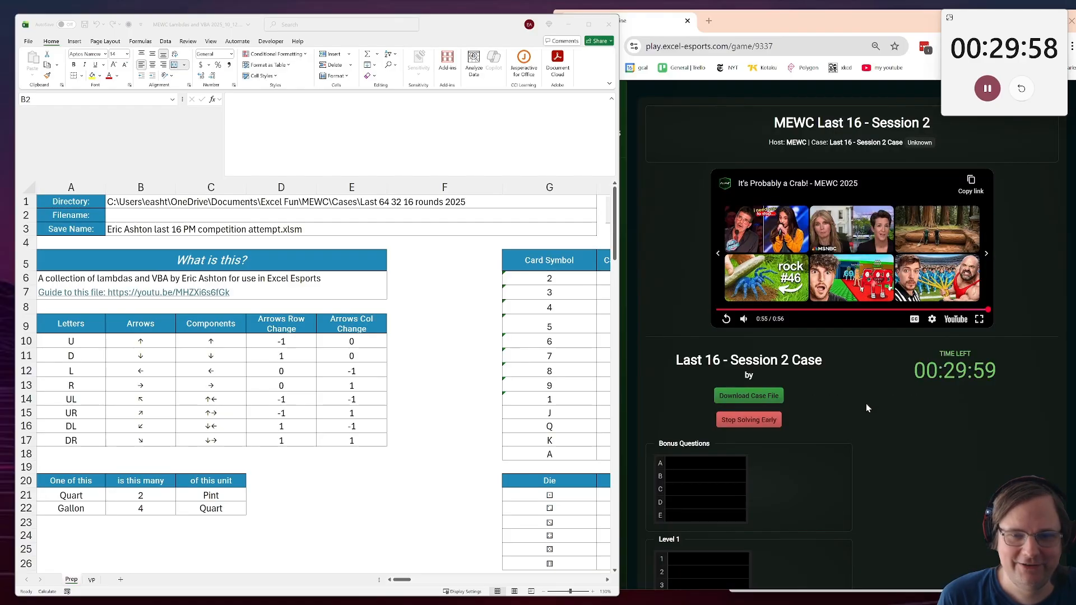
left_click(767, 396)
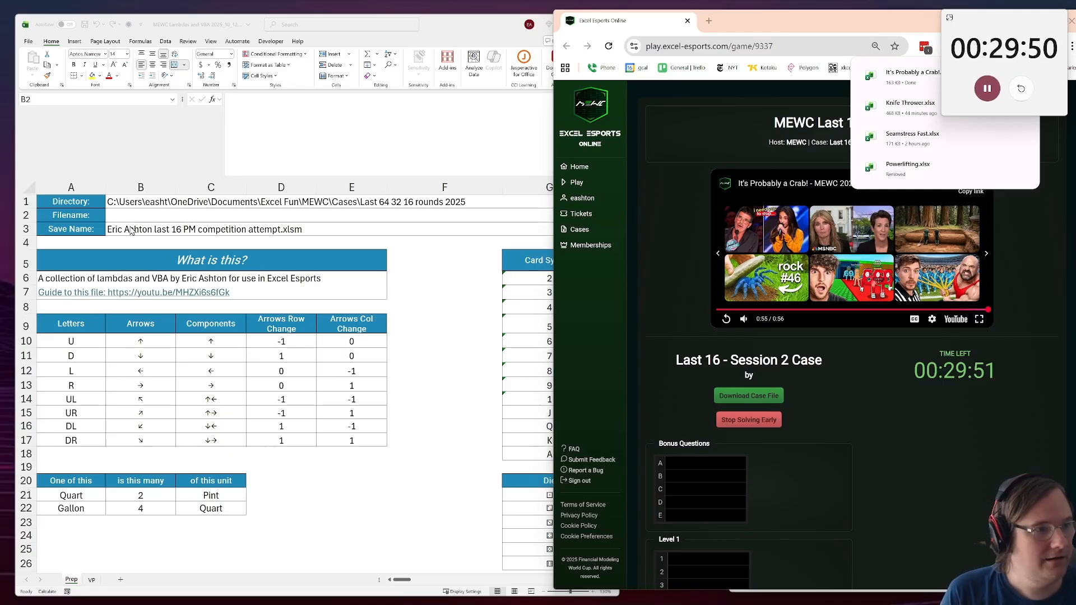
Enter "It's Probably a Crab!.xlsx" as the filename on the Prep sheet and import the case file into the workbook
double_click(382, 216)
type("It's Probably a Crab!.xlsx")
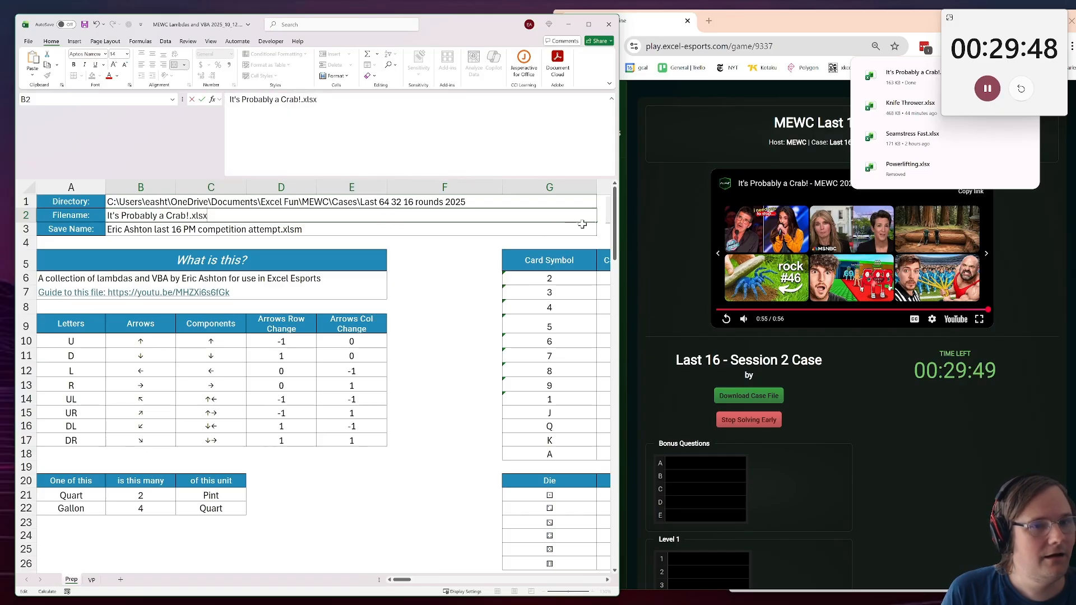
left_click(607, 216)
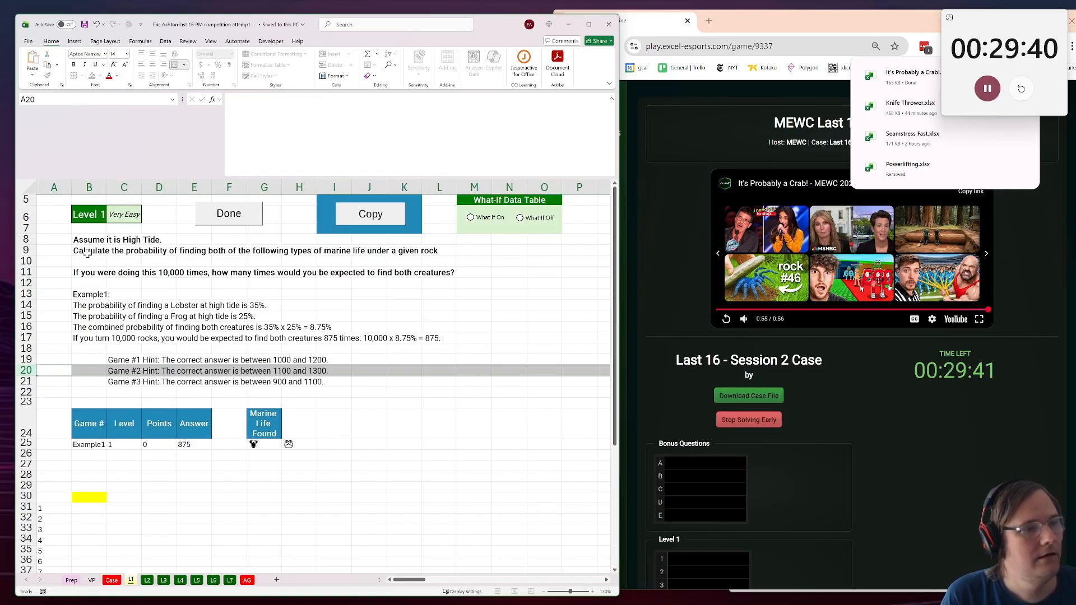
Maximize the workbook window and read the Case sheet's instructions, marine life probabilities and tide chart
left_click(247, 475)
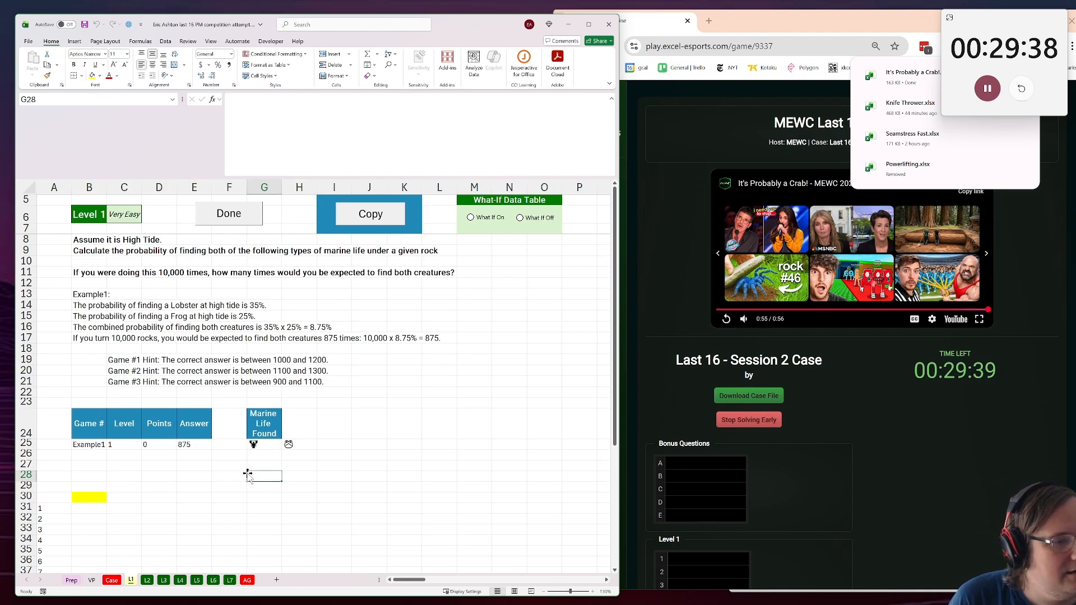
left_click(92, 580)
left_click(107, 581)
scroll(289, 437, "down", 2)
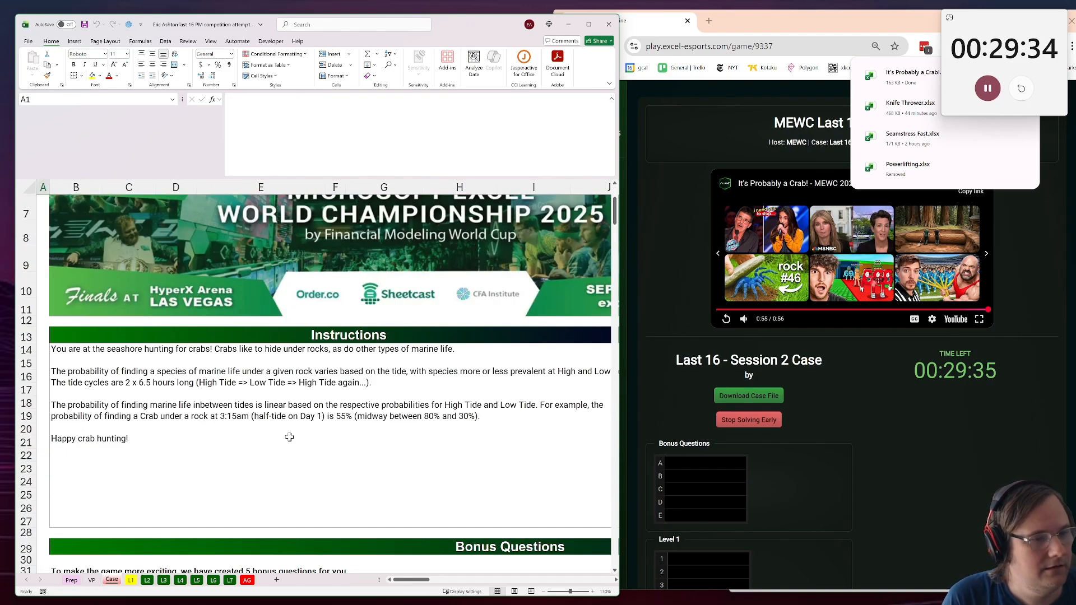
left_click(589, 25)
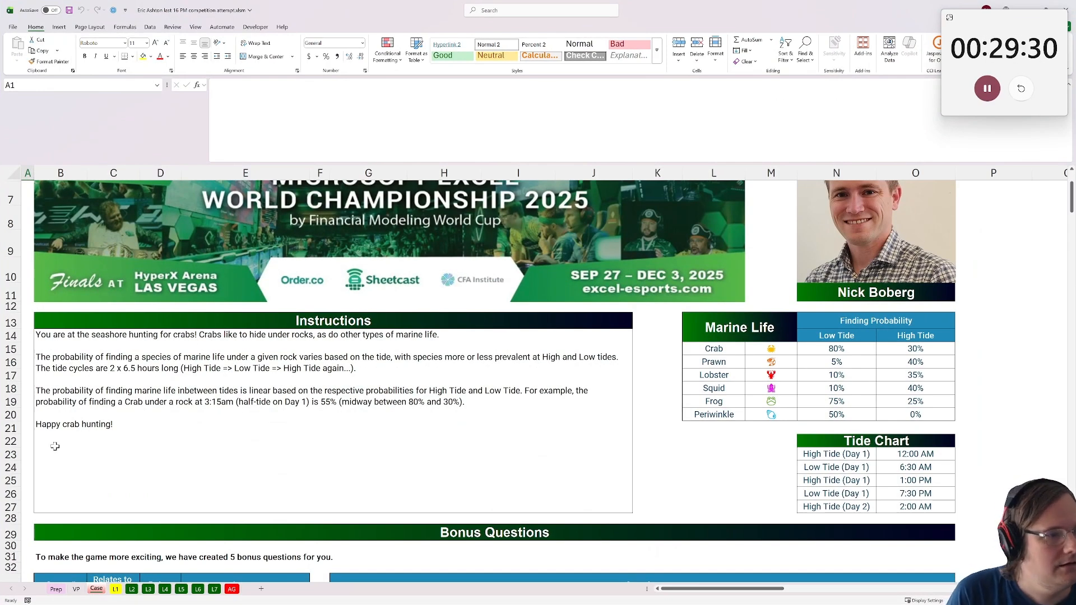
scroll(54, 443, "down", 1)
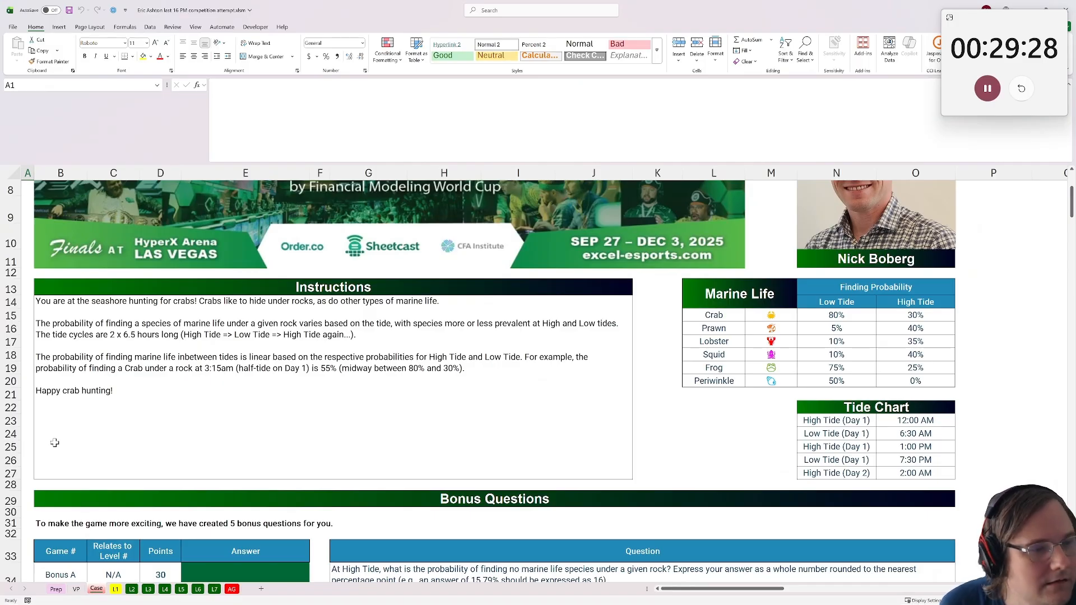
scroll(54, 443, "down", 1)
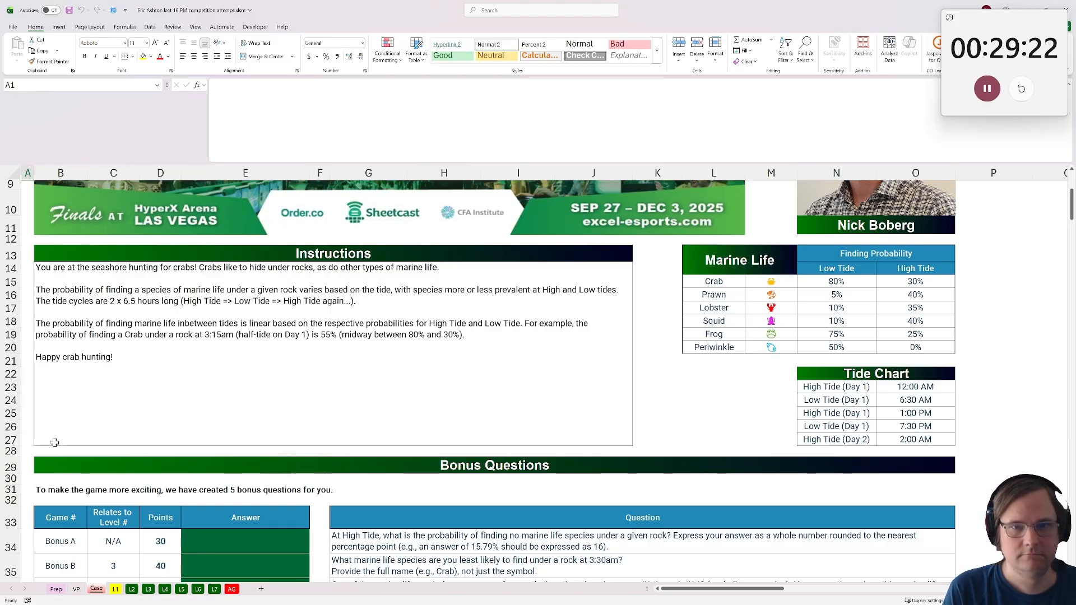
mouse_move(837, 282)
left_mouse_down()
mouse_move(898, 348)
mouse_move(868, 319)
mouse_move(848, 271)
mouse_move(854, 279)
left_mouse_up()
left_click(853, 279)
scroll(356, 371, "down", 4)
scroll(357, 371, "up", 4)
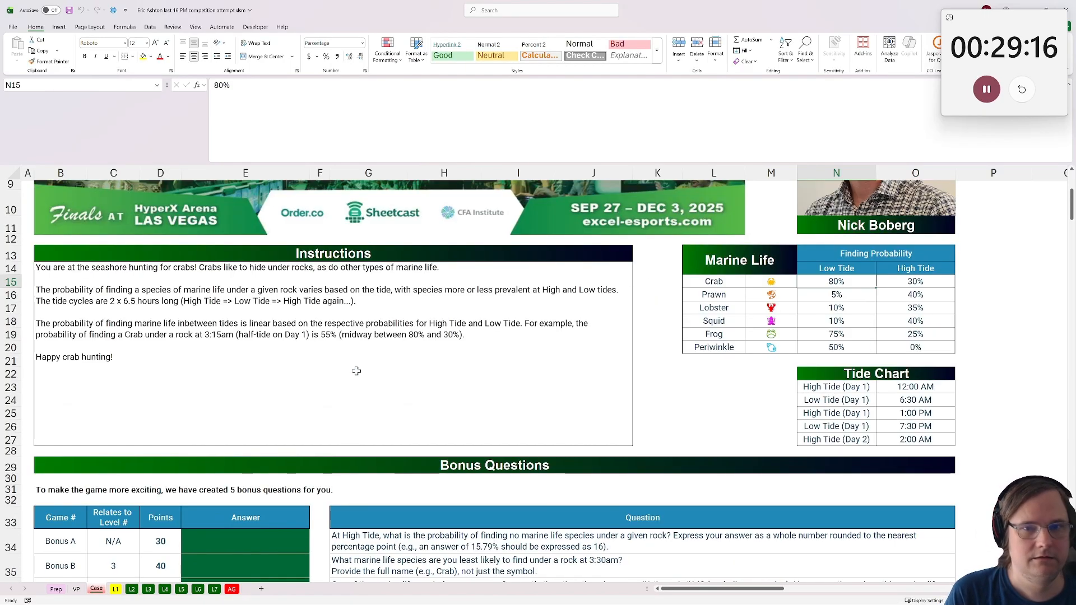
Read the Level 1 question, its worked example and its list of games on the Case sheet
scroll(356, 370, "down", 6)
scroll(357, 371, "down", 4)
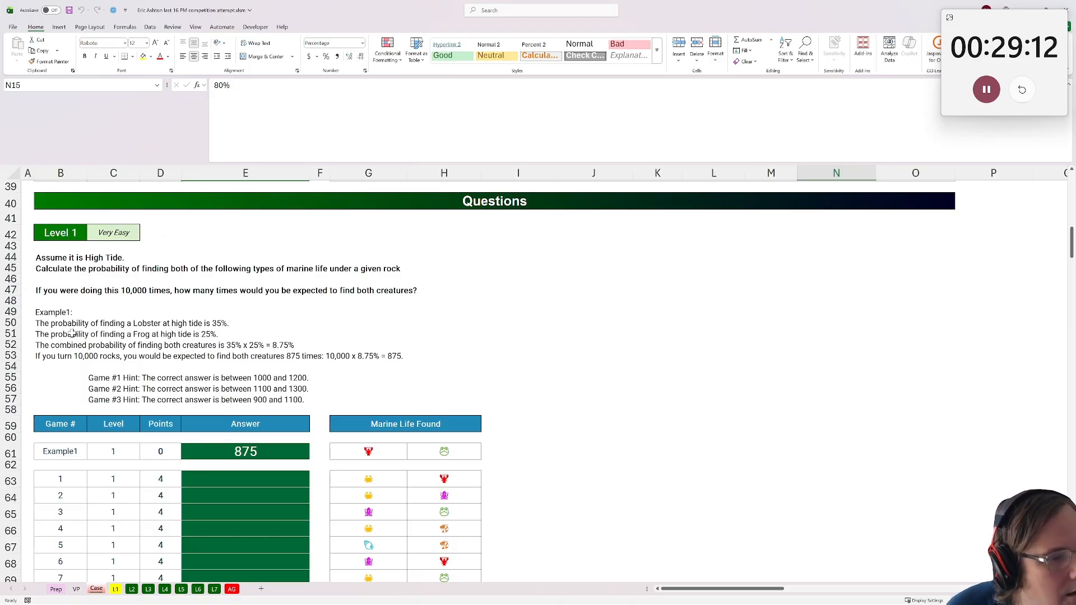
left_click(58, 344)
left_click(60, 355)
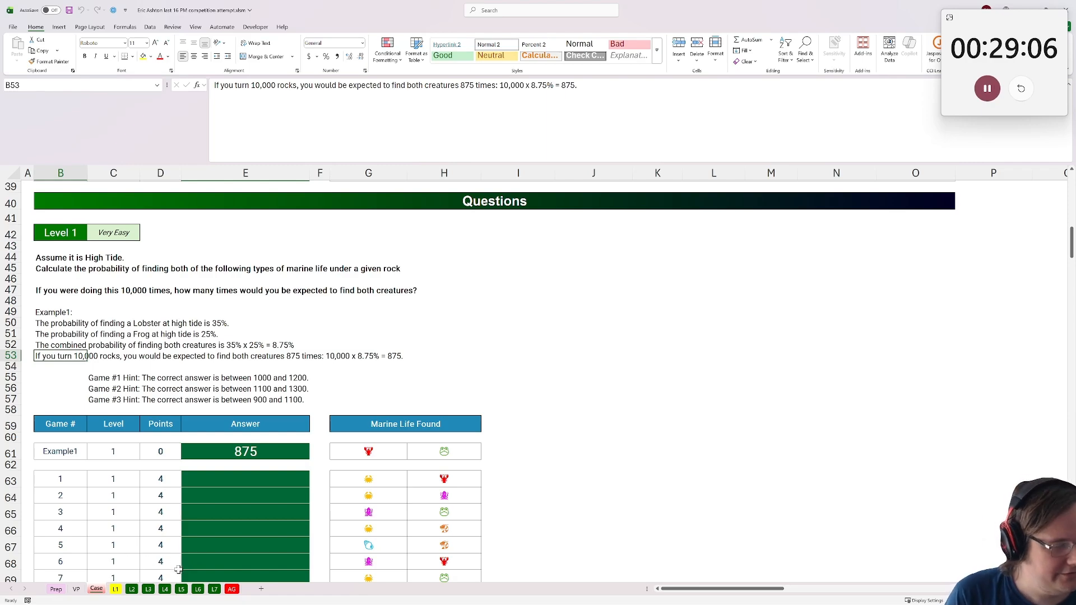
left_click(115, 589)
left_click(353, 409)
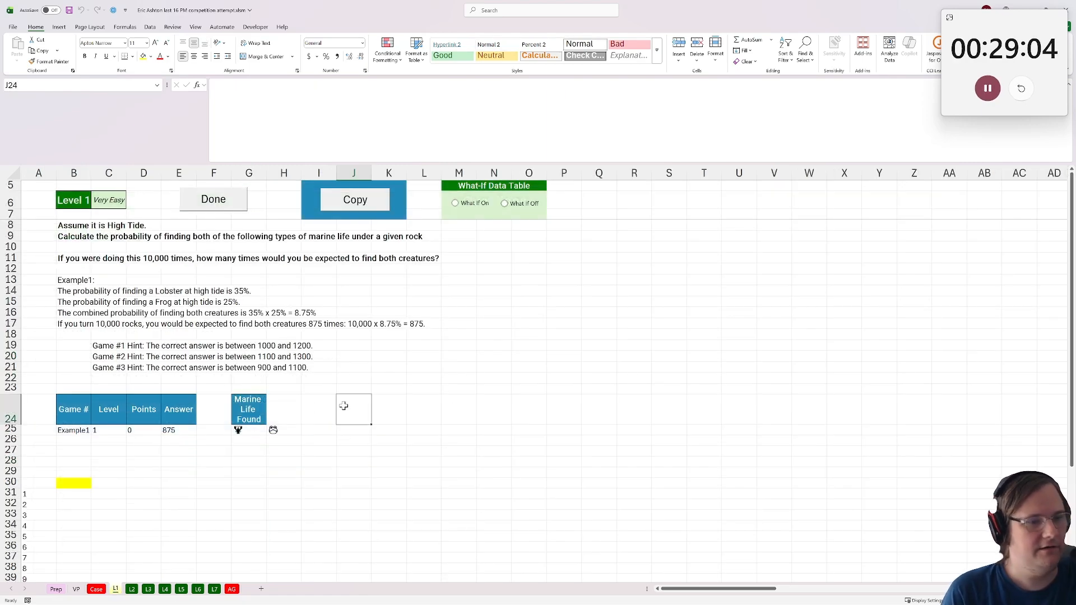
key("ctrl+Page_Up")
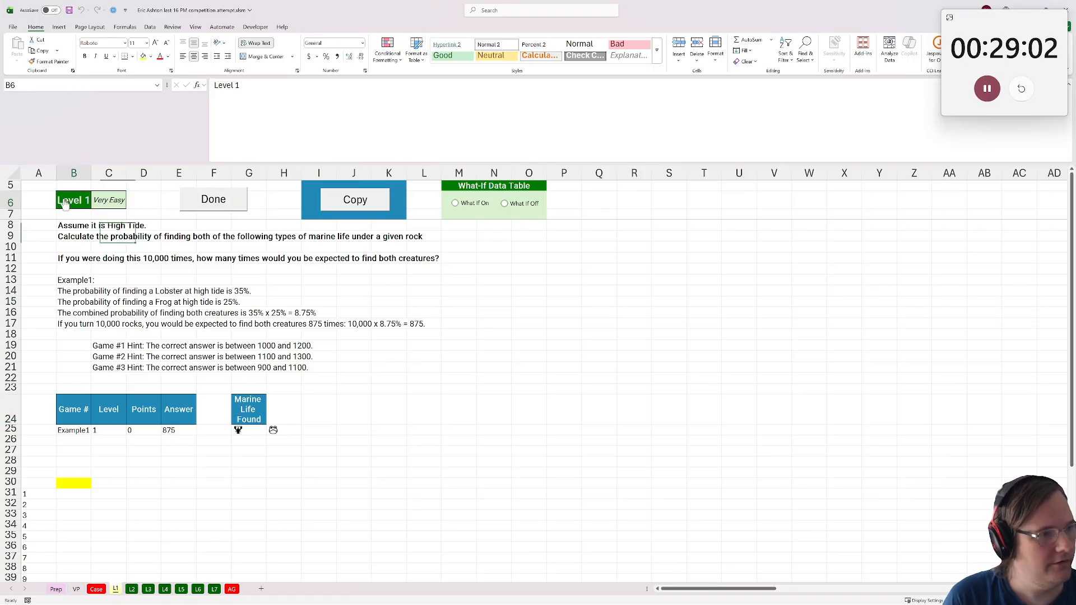
scroll(277, 476, "down", 5)
scroll(276, 476, "down", 4)
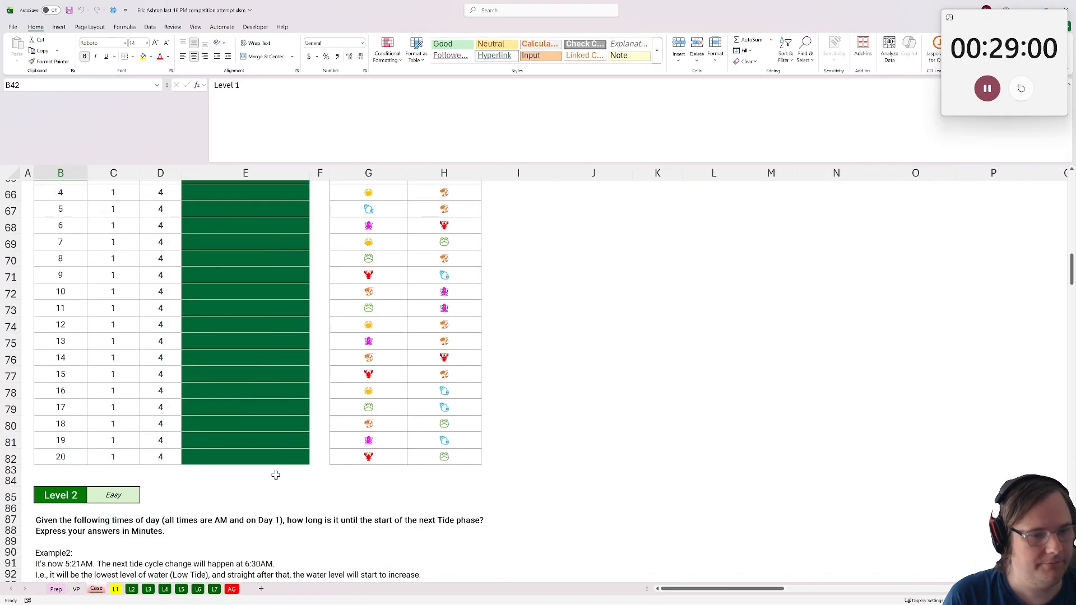
scroll(277, 476, "up", 8)
Add the column header "Prob" in J24 of the L1 sheet
left_click(115, 590)
left_click(354, 408)
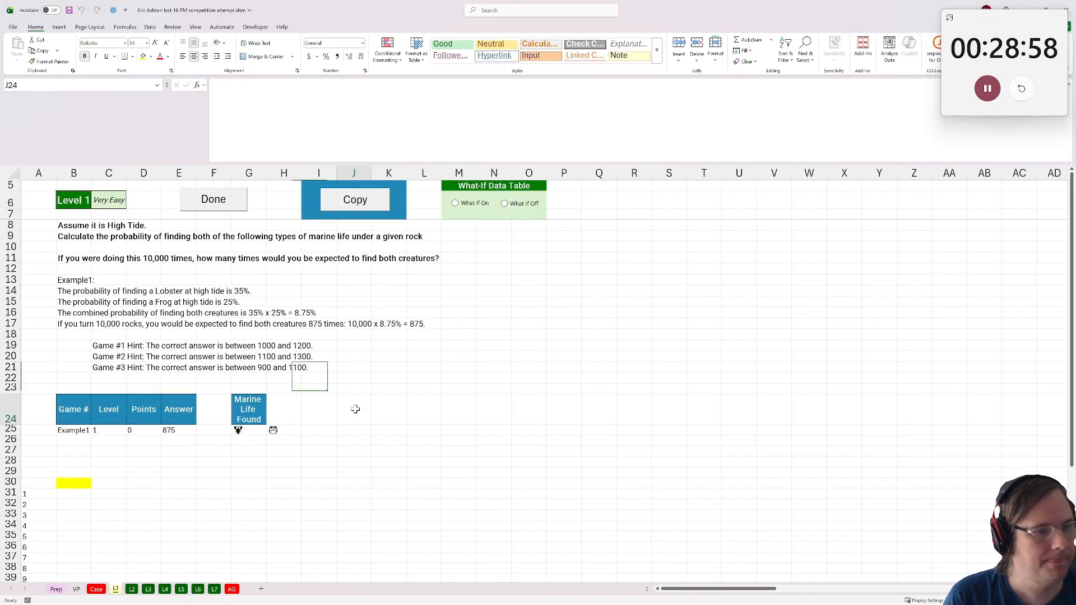
type("C1")
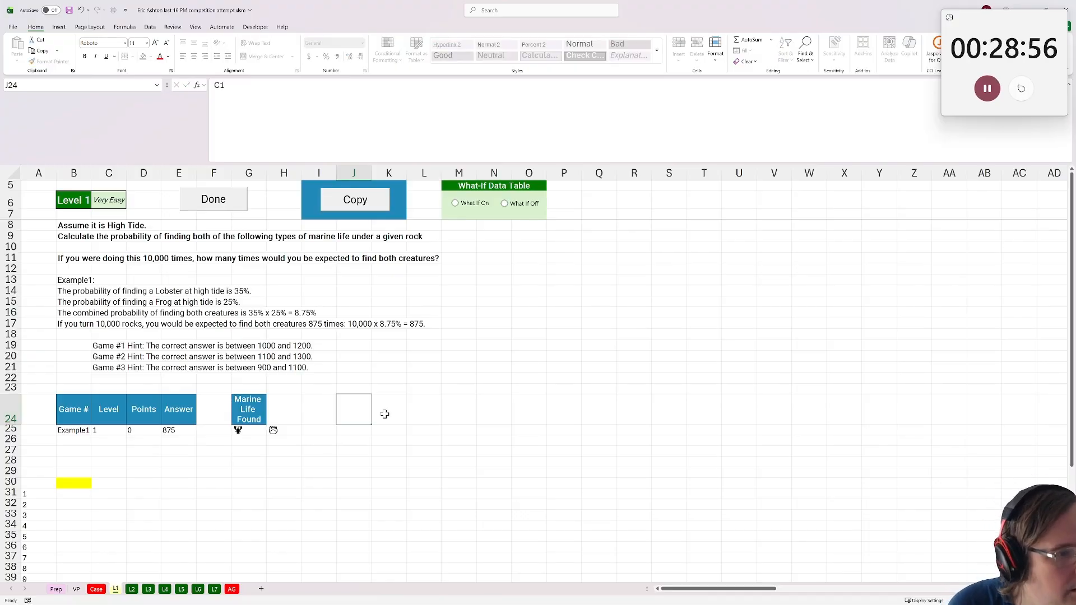
key("ctrl+Return")
key("Delete")
type("Pr")
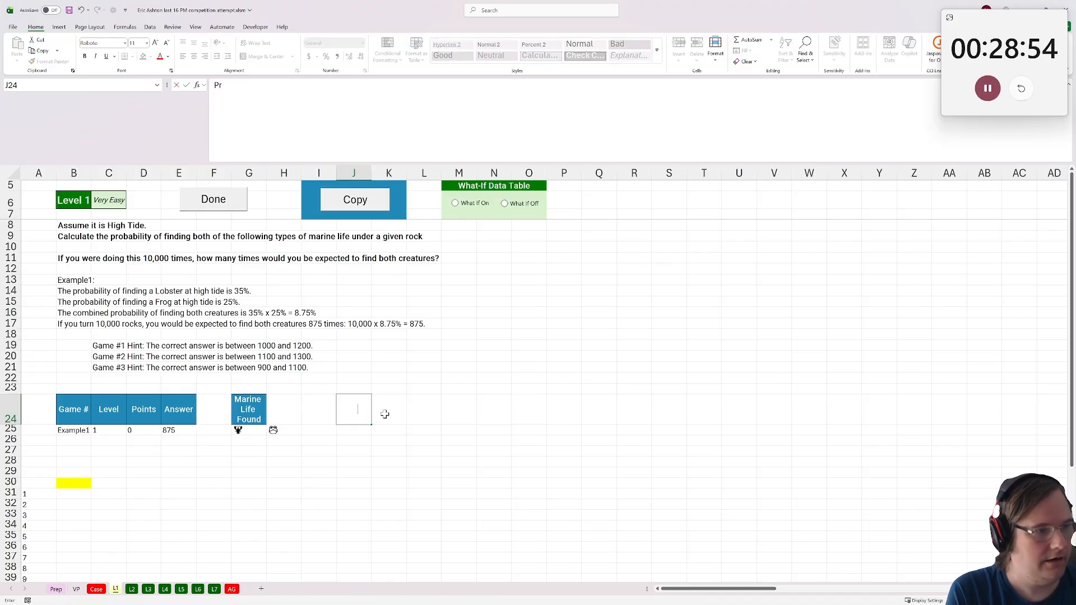
type("ob")
key("Return")
Enter an XLOOKUP in J25 that looks up G25:H25 in Case!$M$15:$M$20 and returns the high-tide probabilities from Case!$O$15:$O$20
type("=x")
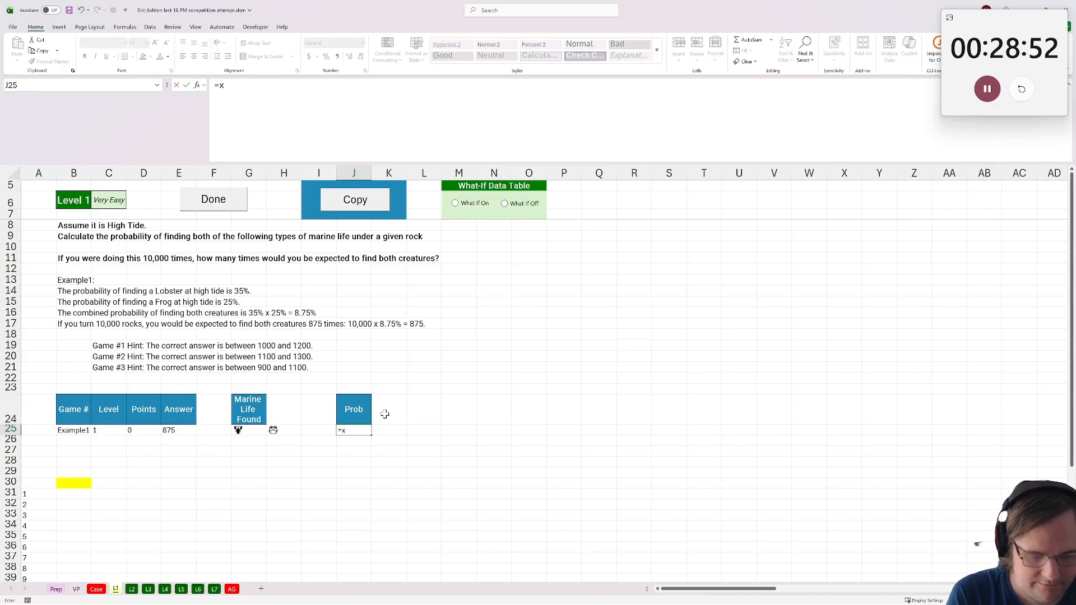
type("lookuP(")
left_click(250, 418)
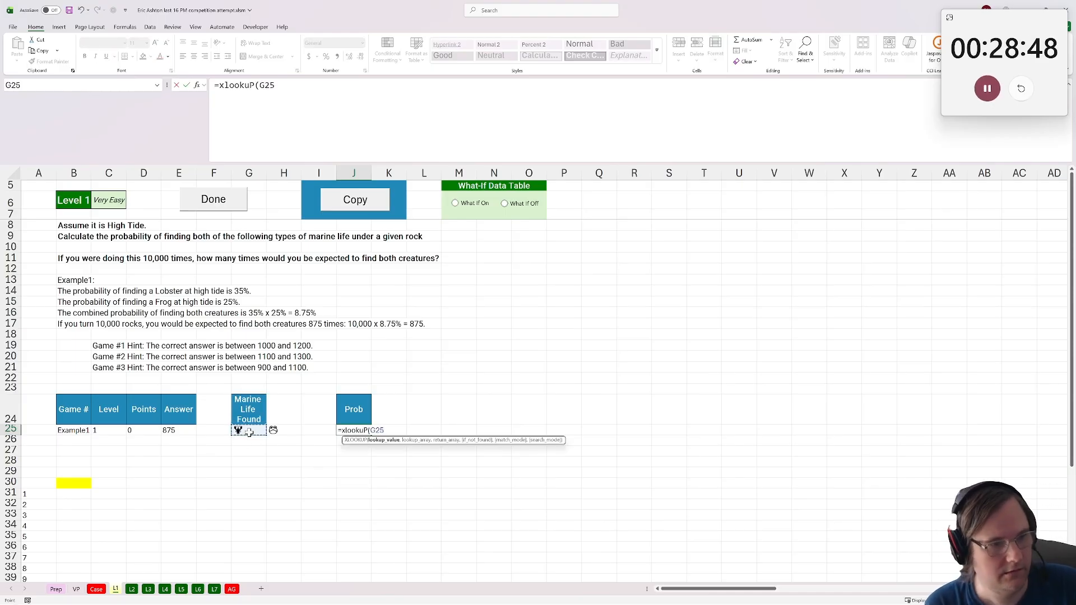
left_click_drag(244, 430, 286, 430)
type(",")
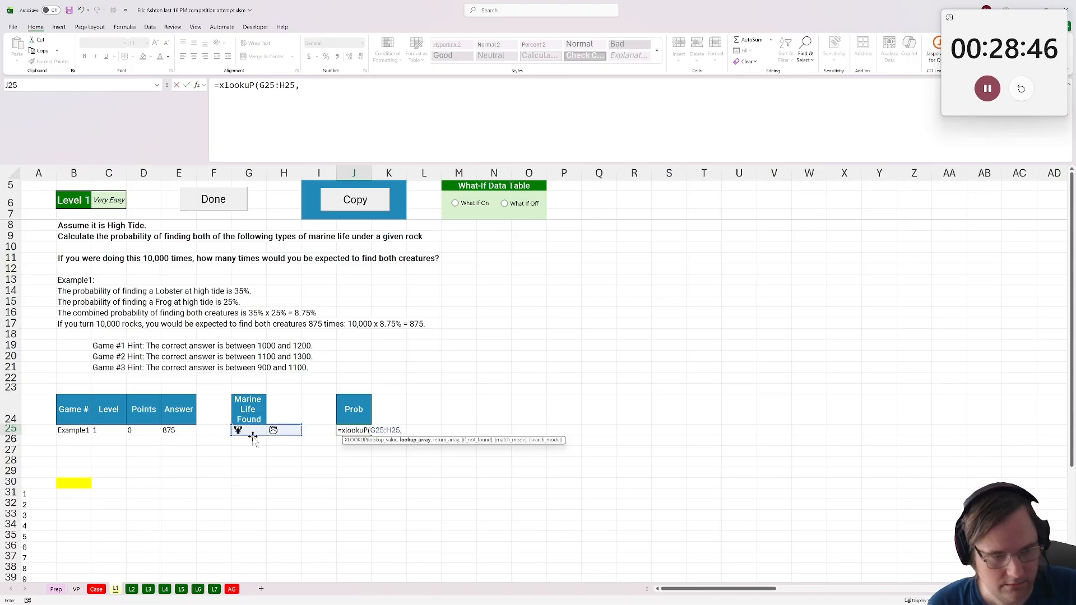
left_click(96, 589)
scroll(678, 387, "up", 10)
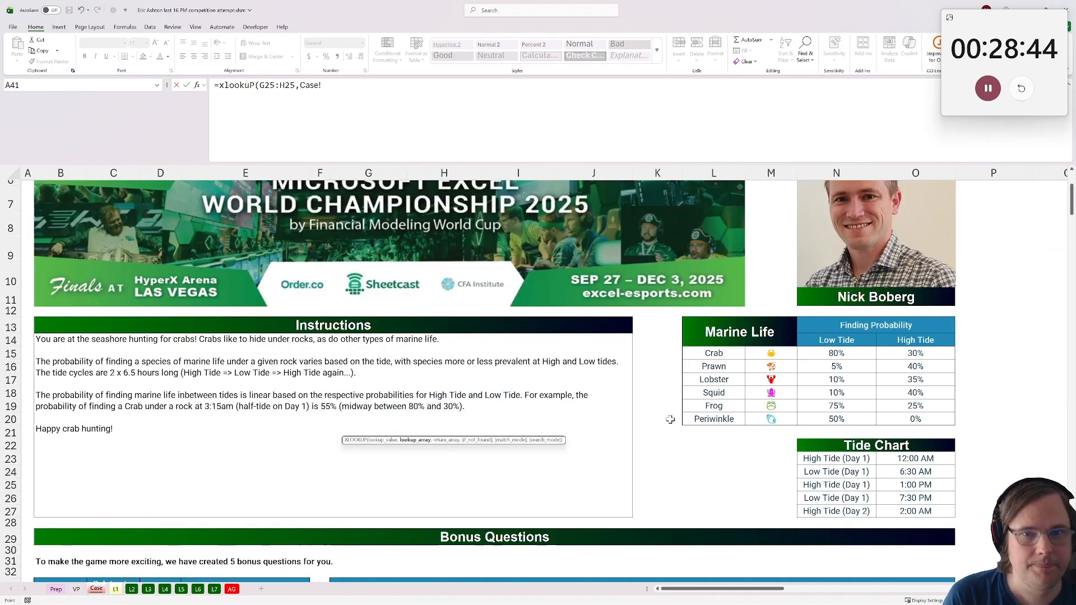
left_click_drag(771, 319, 765, 385)
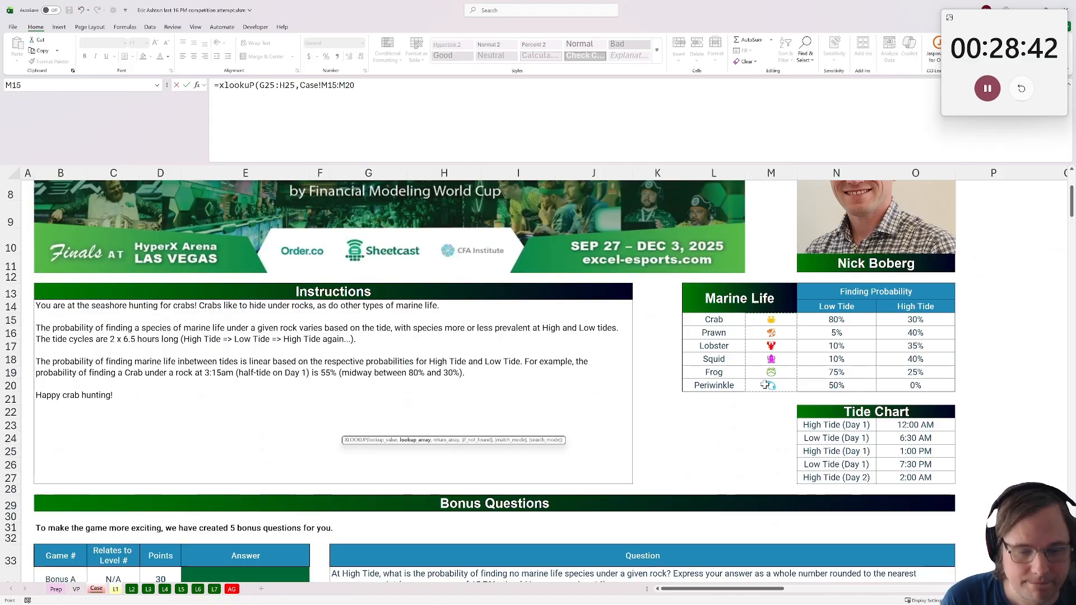
key("F4")
type(",")
left_click_drag(915, 320, 914, 386)
key("F4")
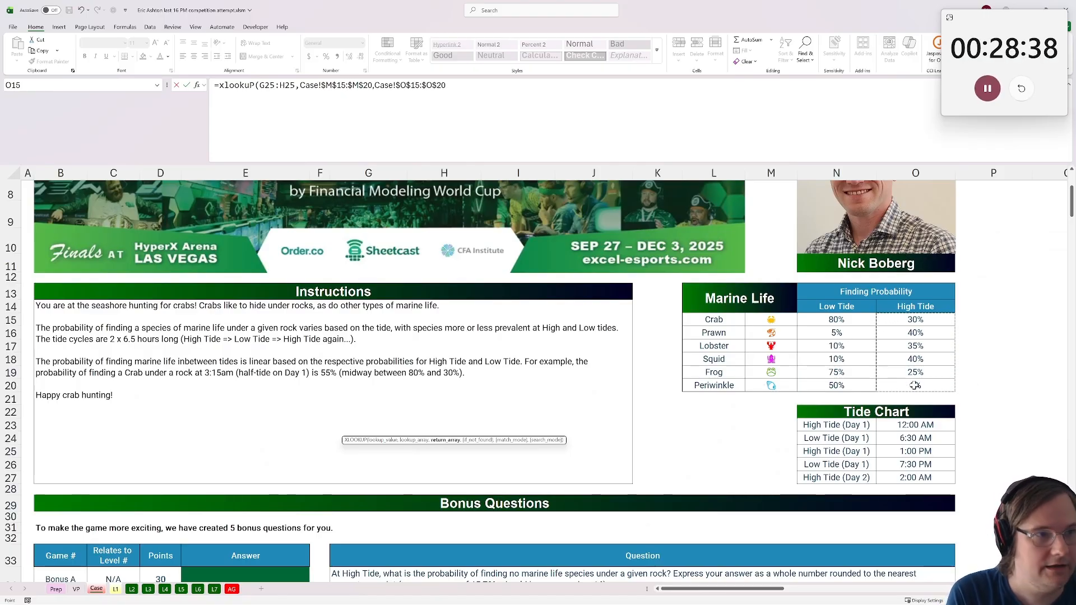
key("Return")
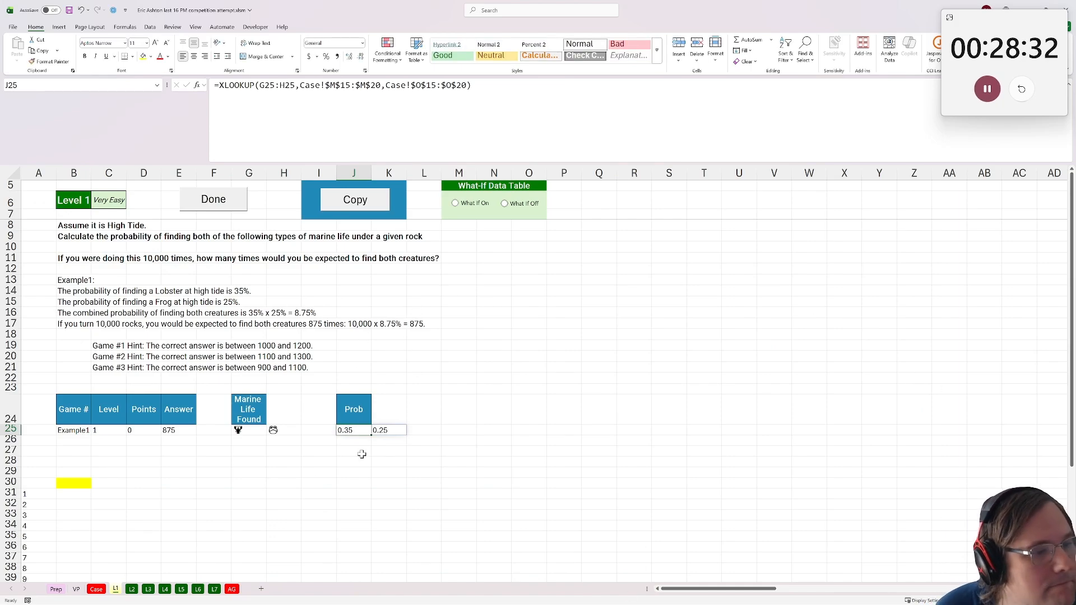
Enter the Level 1 answer formula =10000*J25*K25 in the yellow cell B30
left_click(84, 482)
type("=")
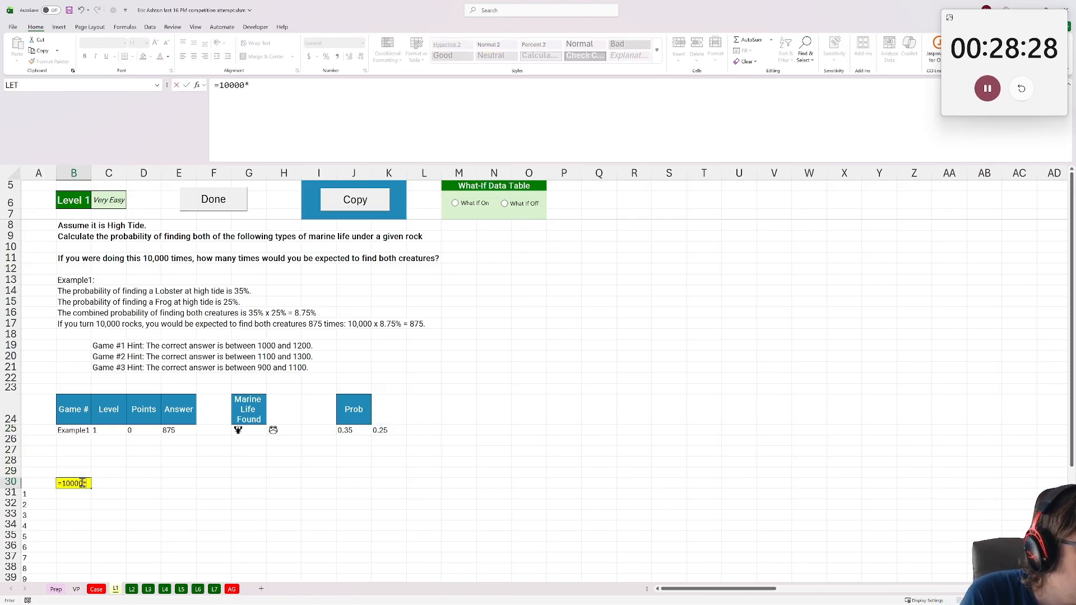
type("10000*")
left_click(351, 429)
type("*")
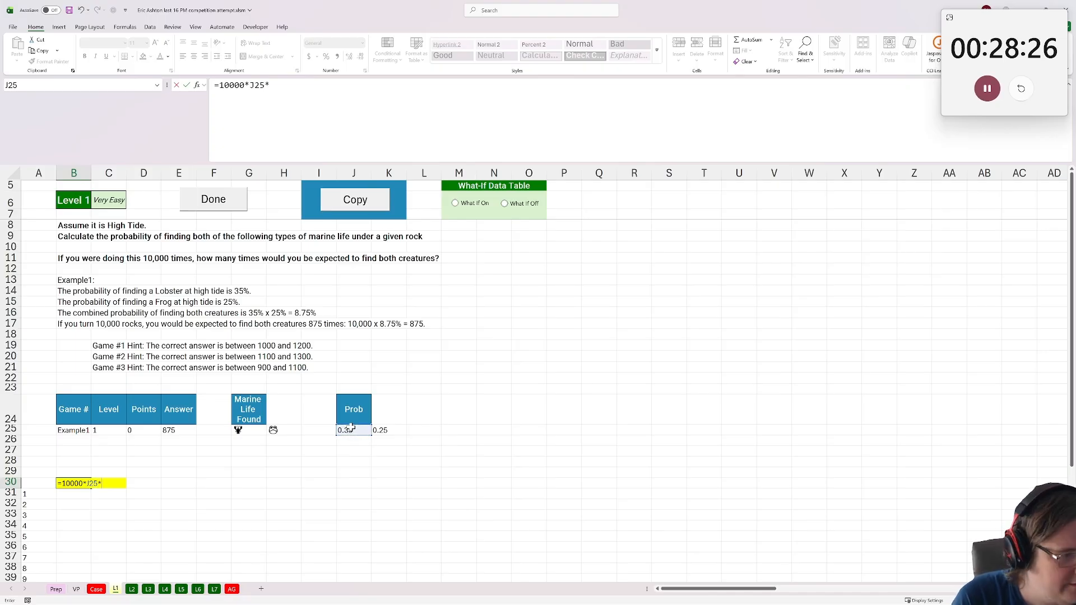
left_click(381, 429)
key("Return")
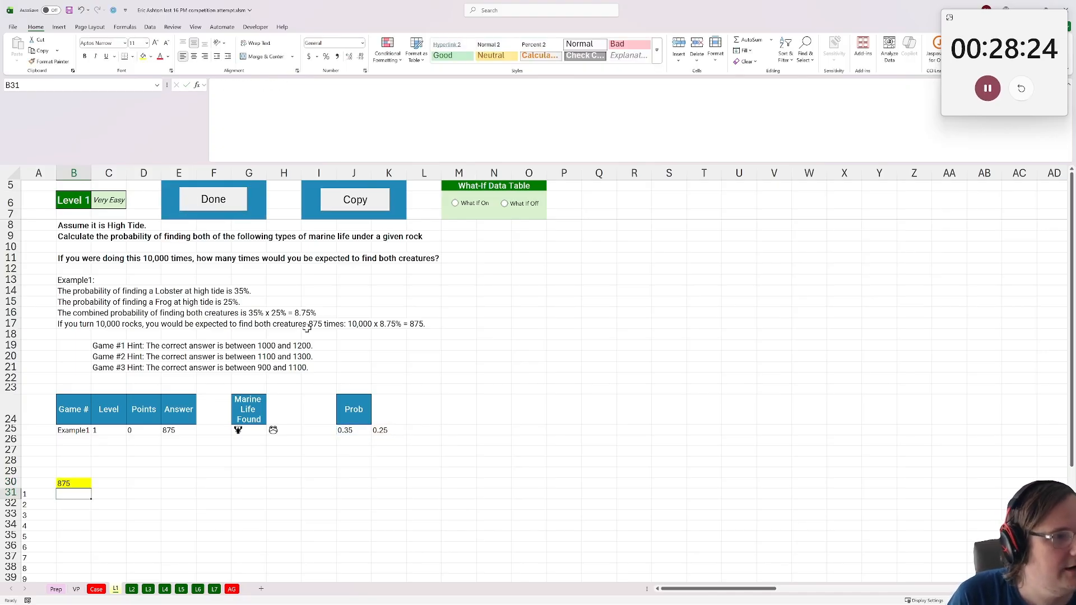
Mark Level 1 as done, paste its answers into the Level 1 fields of the Excel Esports page in the browser, and return to Excel
left_click(207, 203)
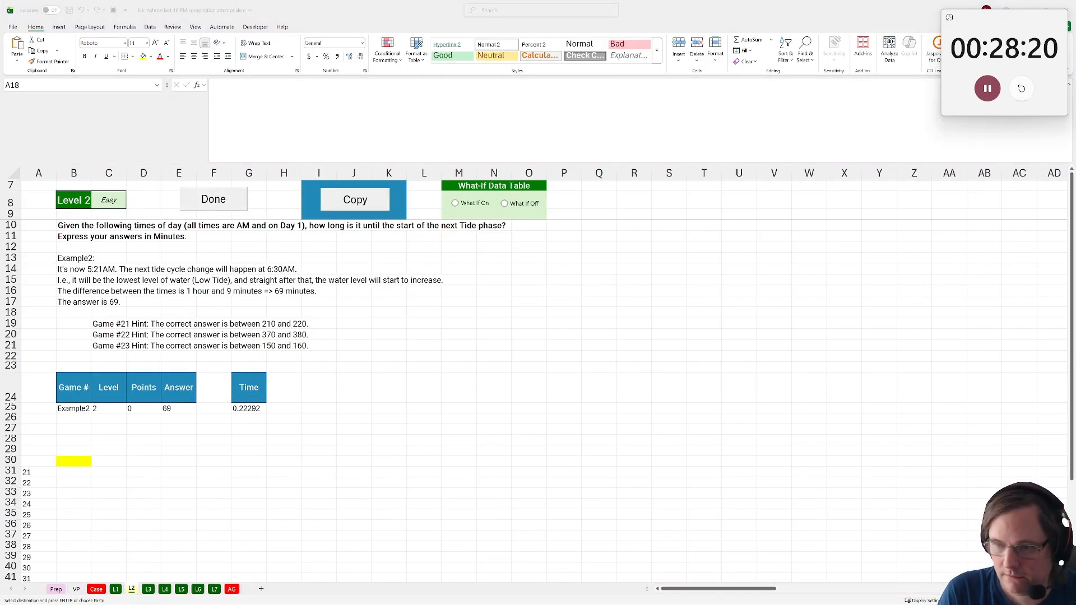
key("alt+Tab")
scroll(670, 490, "down", 3)
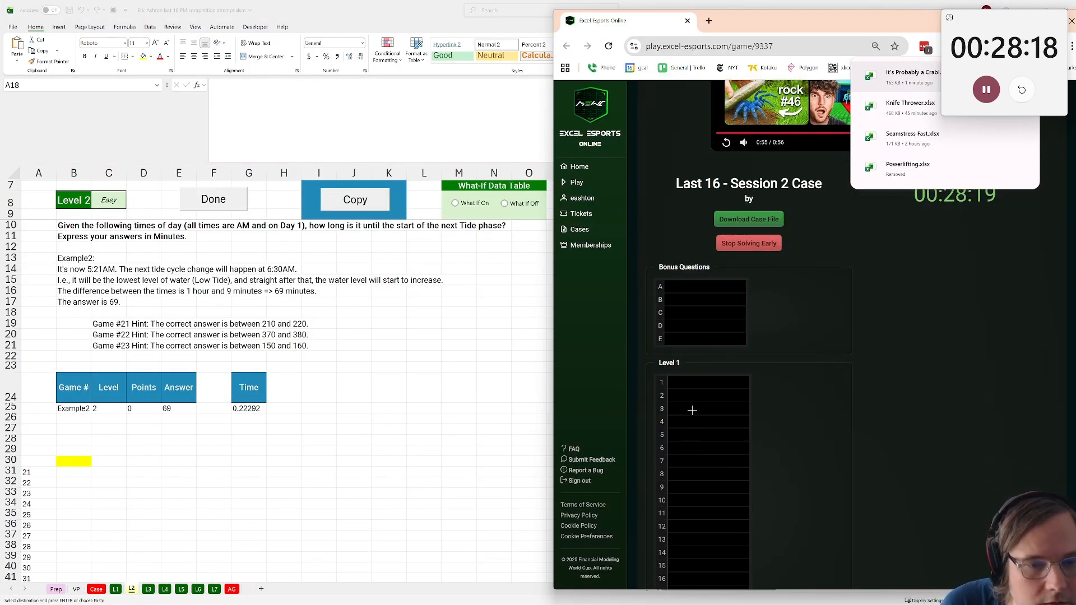
left_click(689, 381)
key("ctrl+v")
key("alt+Tab")
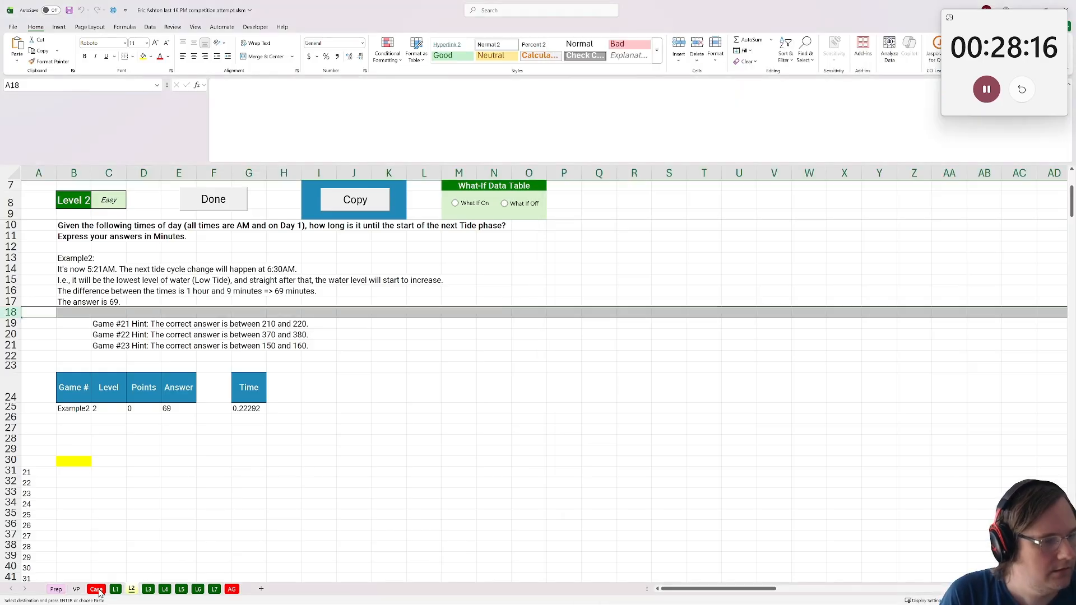
Check the Level 1 answers against their hints and read the Level 2 question, example and tide chart on the Case sheet
left_click(95, 592)
scroll(234, 360, "down", 12)
scroll(235, 362, "up", 1)
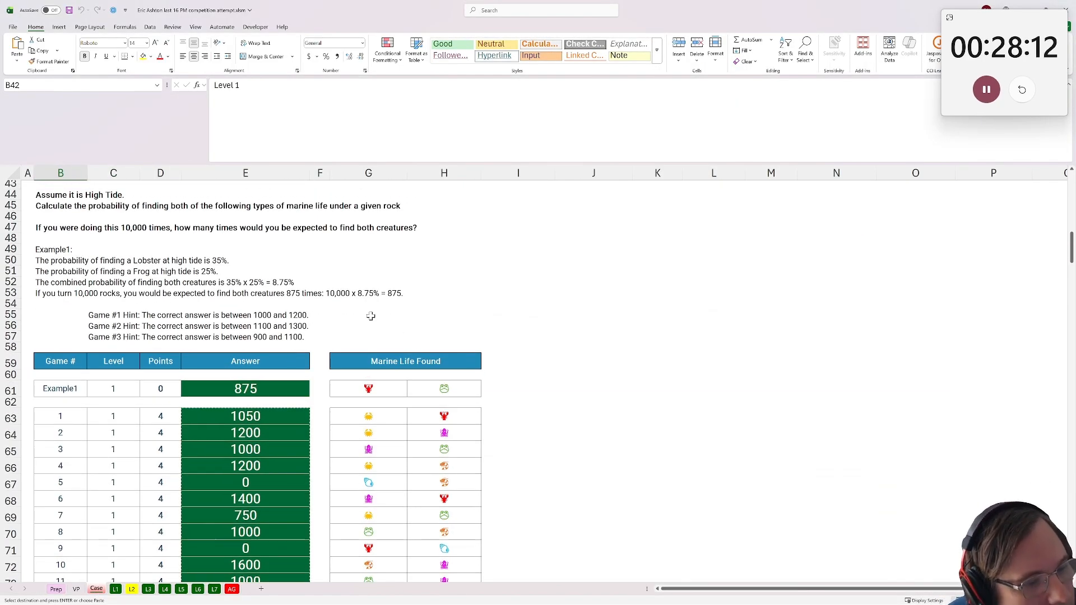
scroll(385, 374, "down", 1)
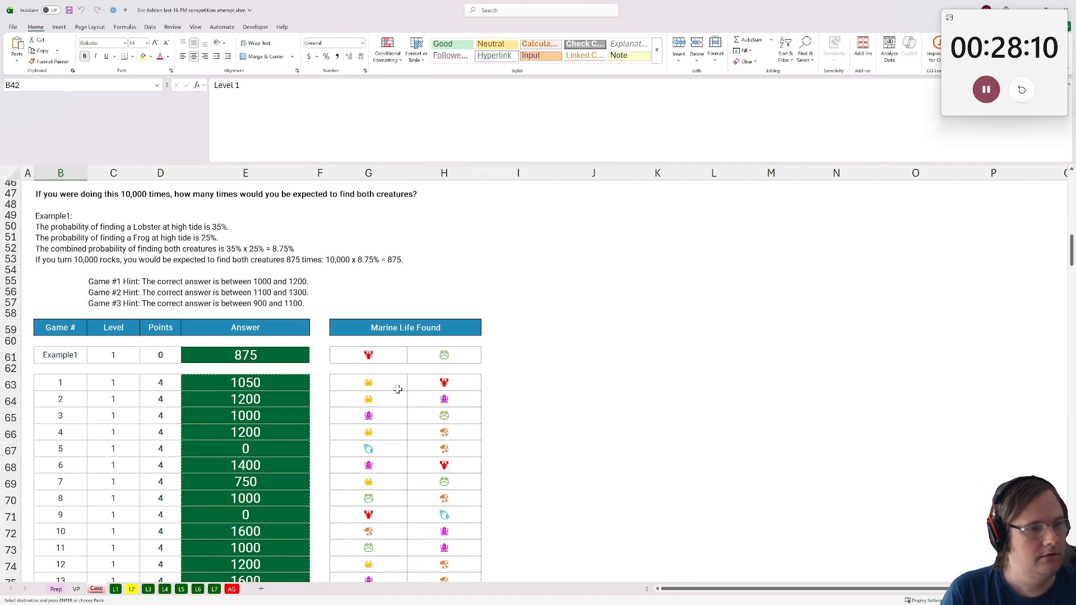
scroll(411, 411, "down", 12)
scroll(406, 412, "down", 1)
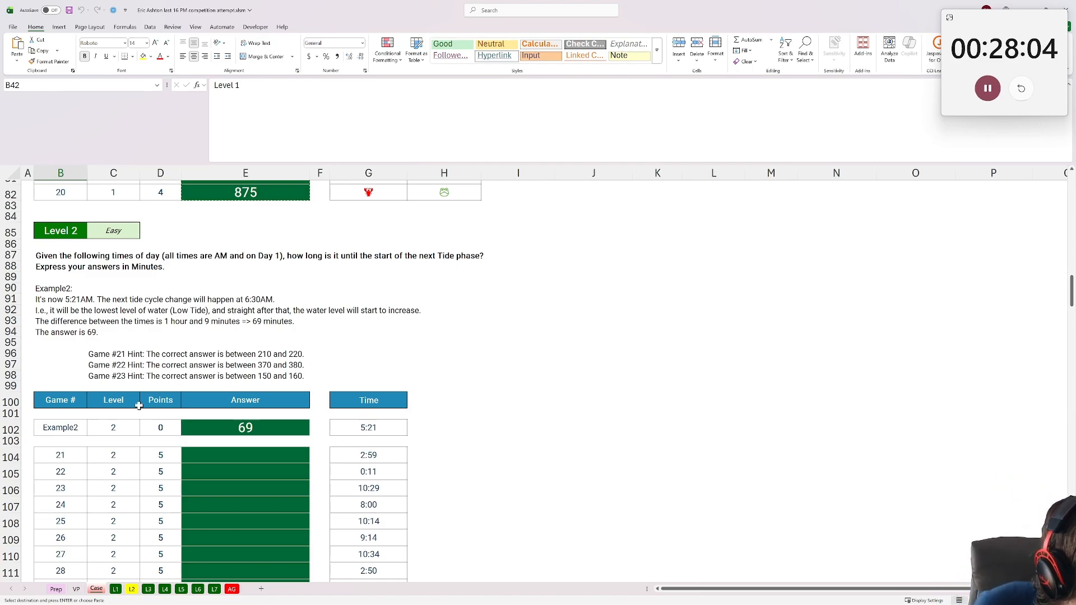
left_click(77, 589)
left_click(97, 589)
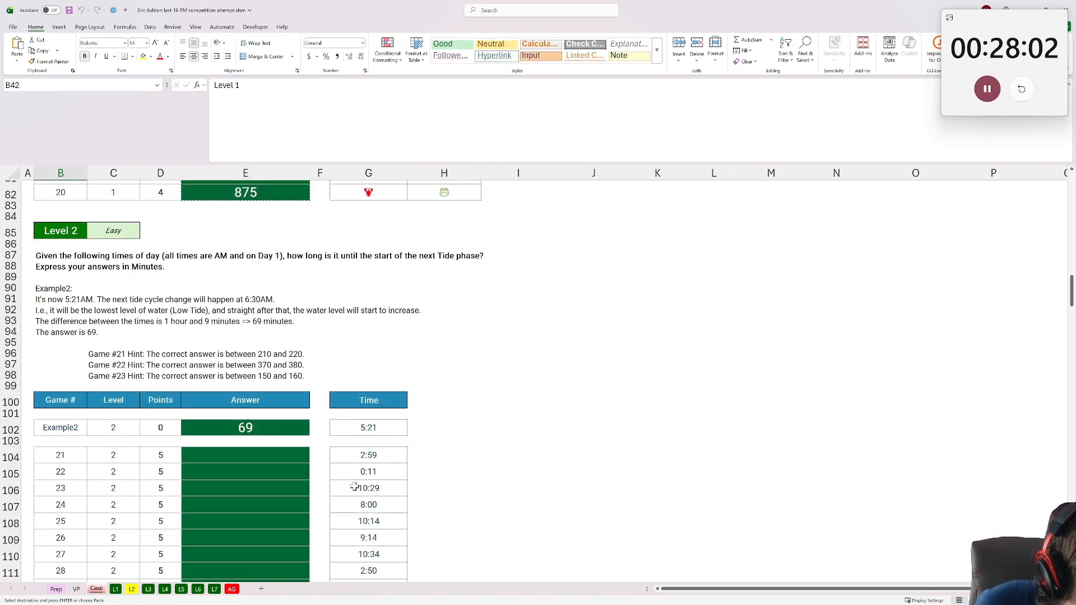
scroll(520, 312, "up", 20)
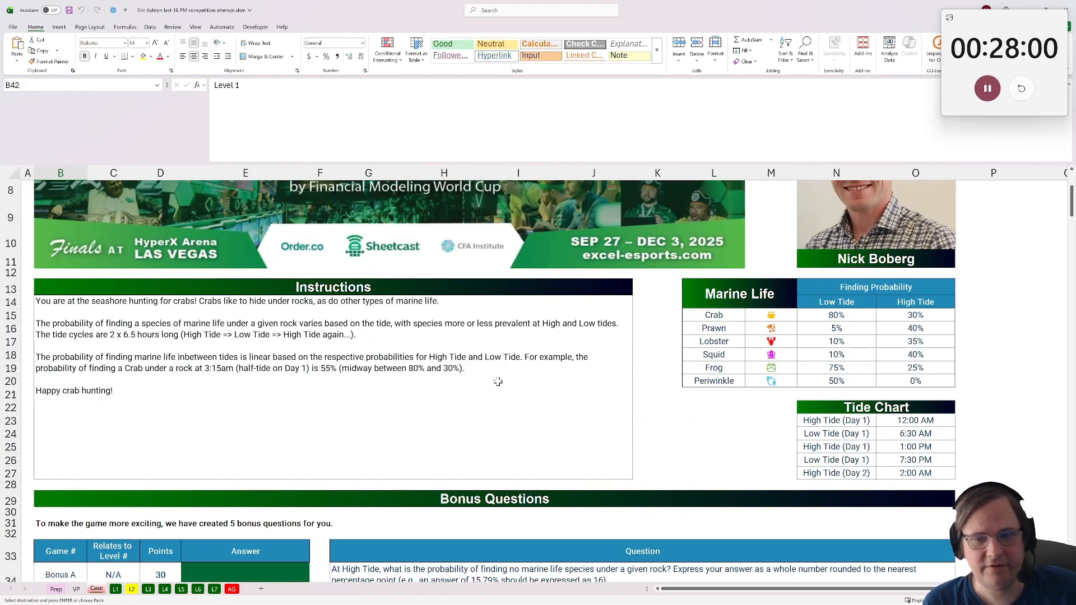
left_click_drag(915, 420, 916, 473)
scroll(583, 476, "down", 20)
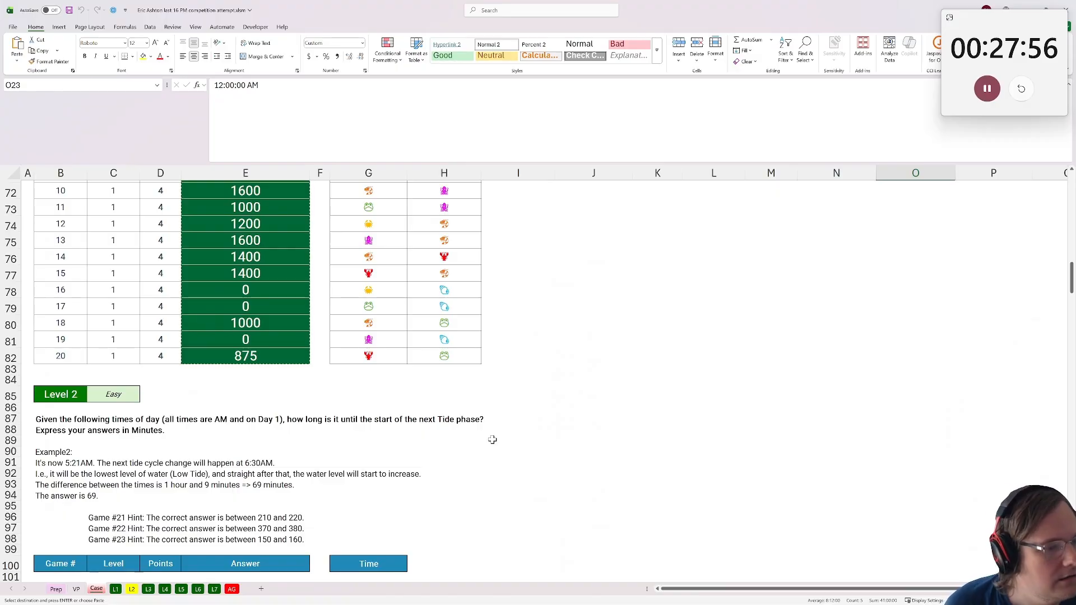
scroll(478, 418, "down", 3)
scroll(483, 428, "up", 3)
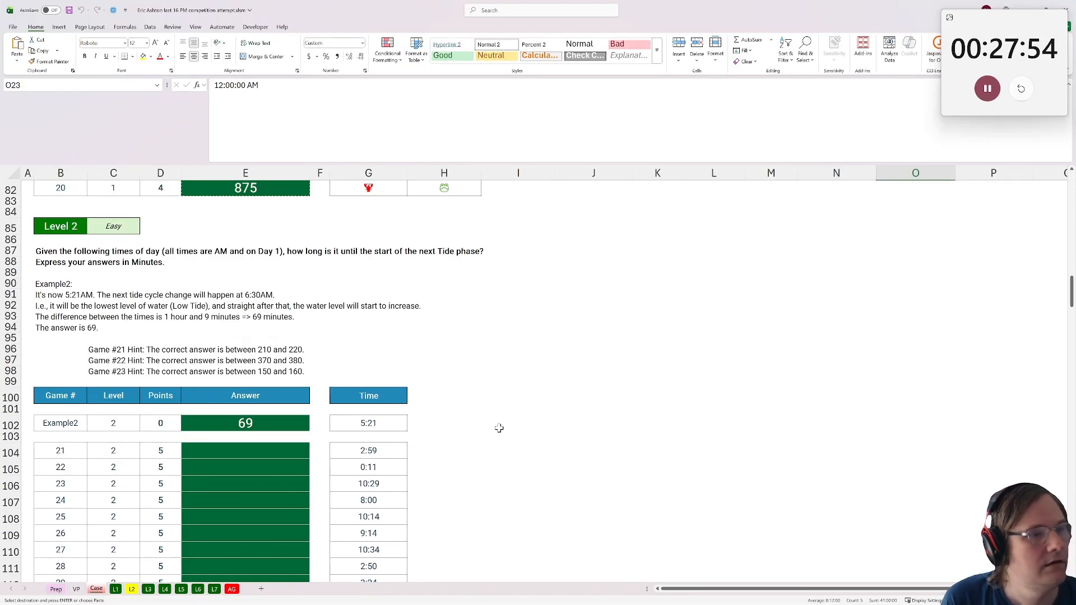
Copy the Tide Chart's phase names and times from N23:O27 of the Case sheet to I30 on the L2 sheet
scroll(710, 392, "up", 6)
scroll(711, 392, "up", 15)
scroll(711, 415, "up", 1)
scroll(711, 414, "down", 1)
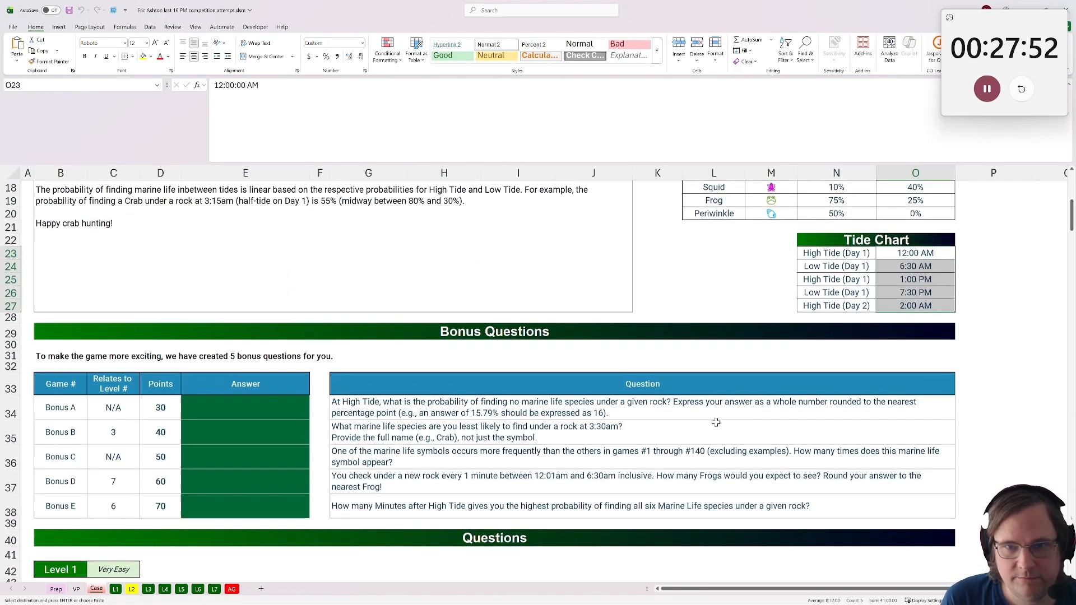
left_click_drag(928, 253, 934, 302)
left_click_drag(844, 253, 897, 305)
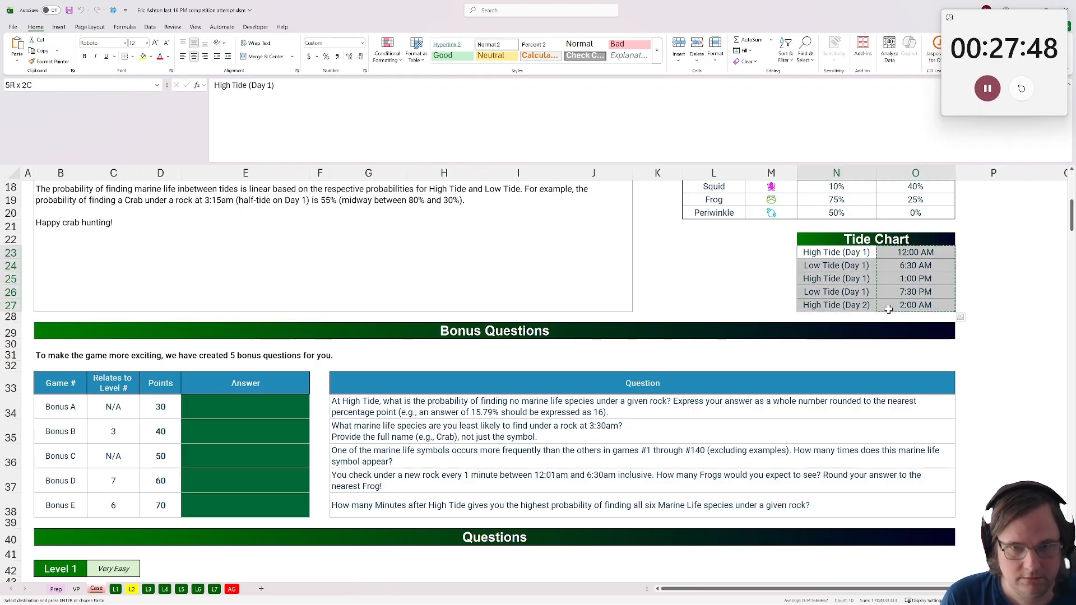
key("ctrl+c")
left_click(132, 589)
scroll(322, 415, "down", 2)
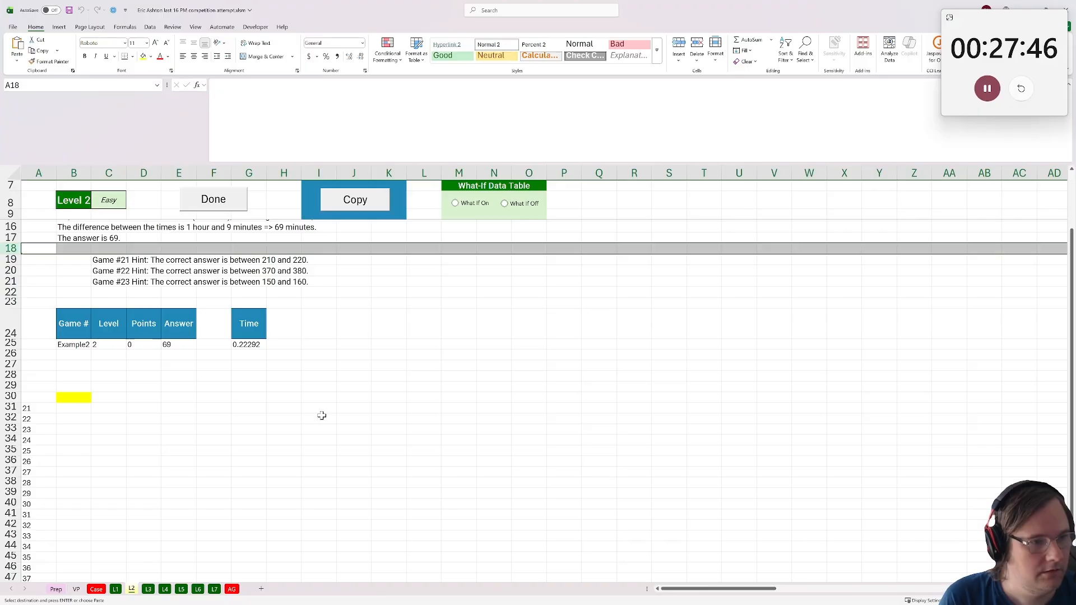
left_click(323, 398)
key("ctrl+v")
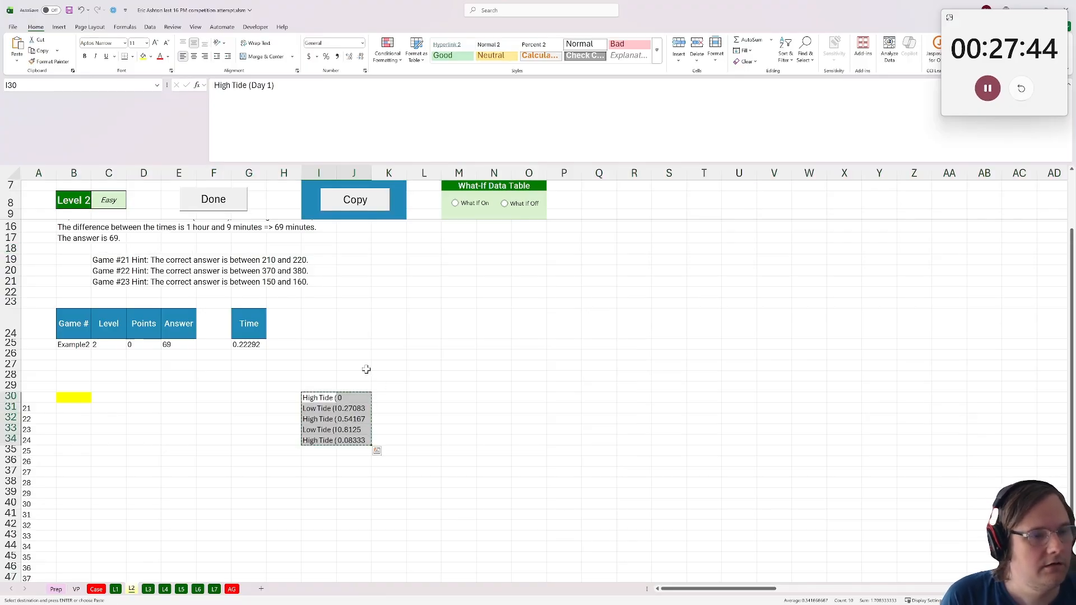
Move the pasted tide chart so it starts in J25 and widen column J to fit the phase names
left_click(357, 343)
key("ctrl+v")
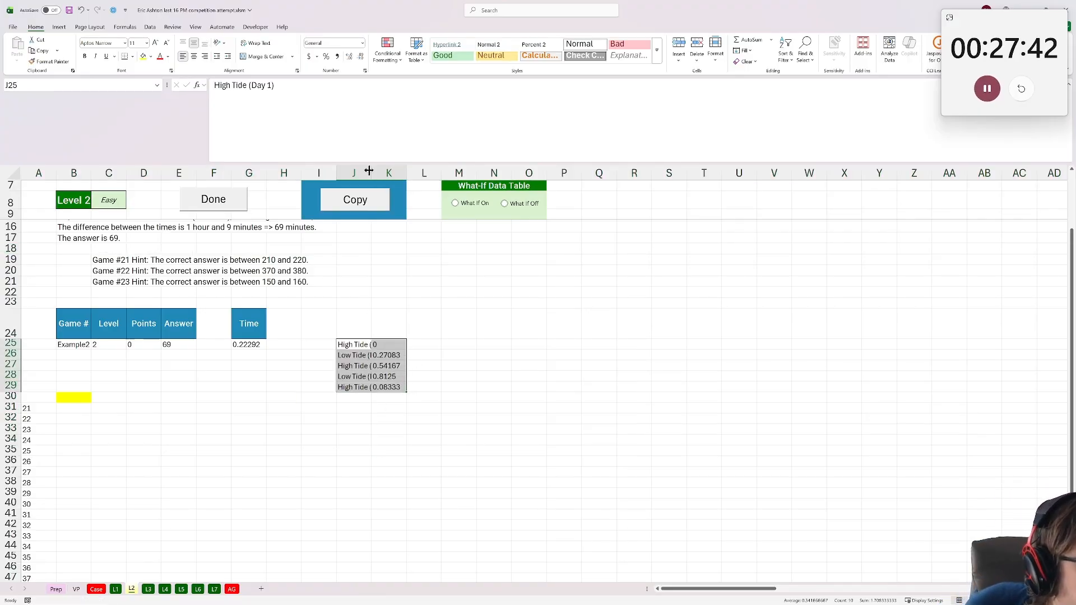
left_click(375, 174)
left_click(366, 173)
left_click_drag(374, 176, 400, 183)
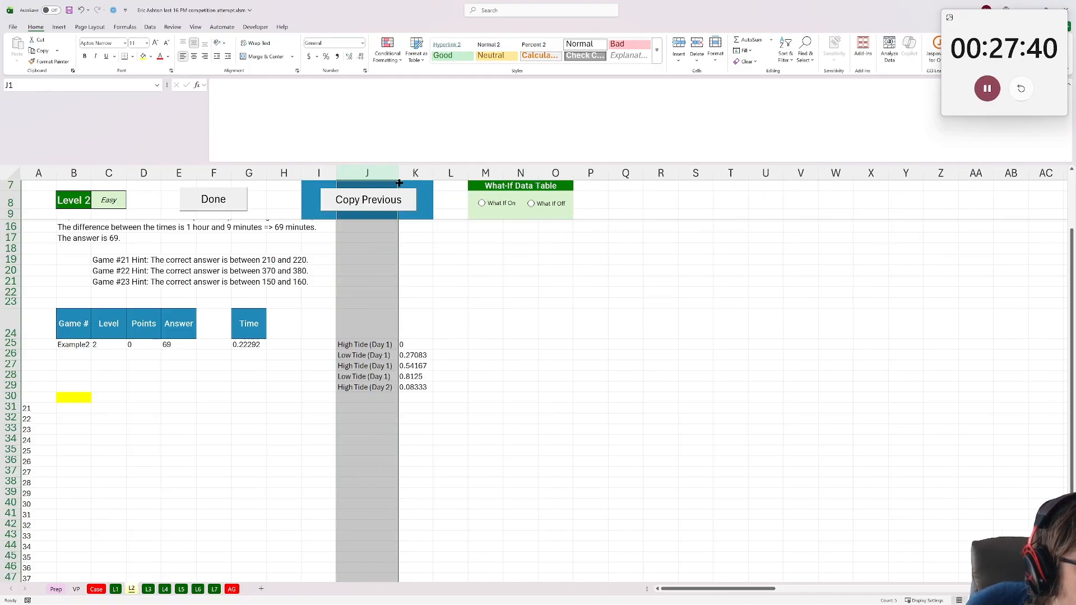
Enter =K26 in L25 and copy it down to L28 to give each tide phase its end time
left_click(249, 397)
scroll(250, 413, "up", 2)
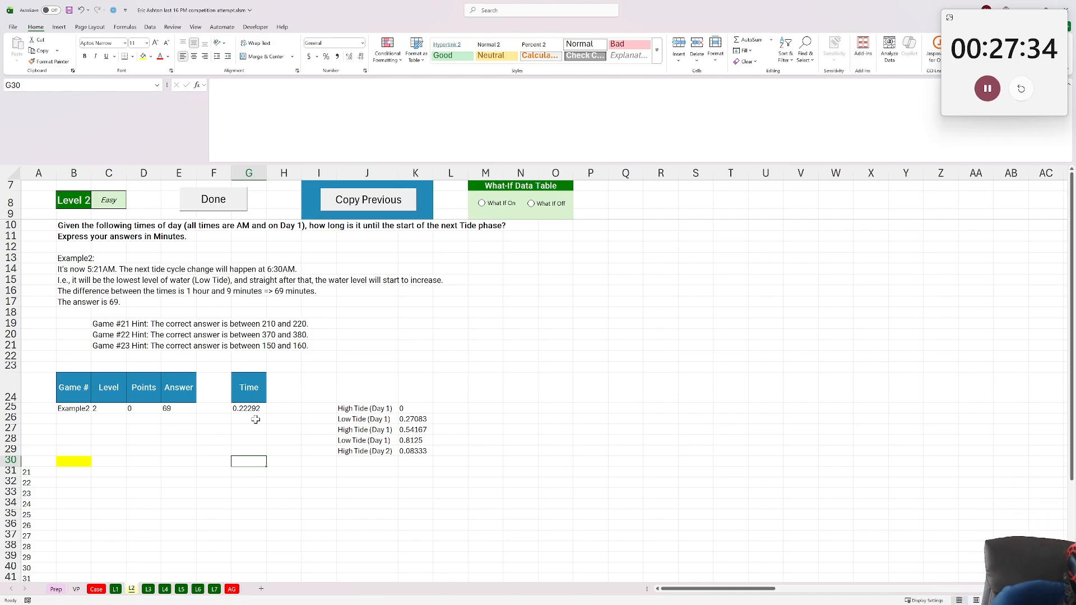
left_click(461, 407)
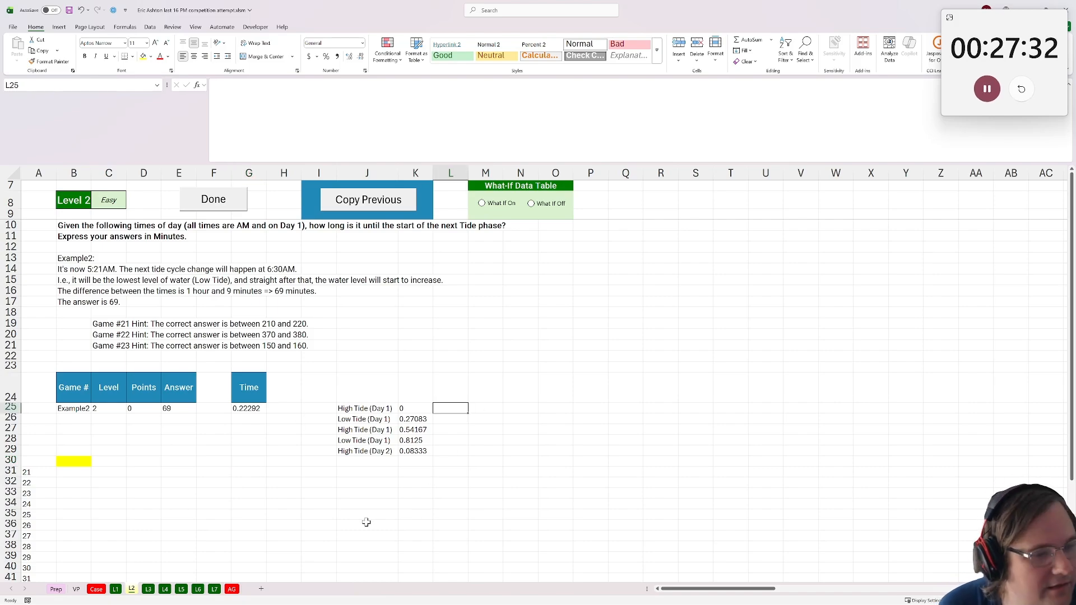
type("=")
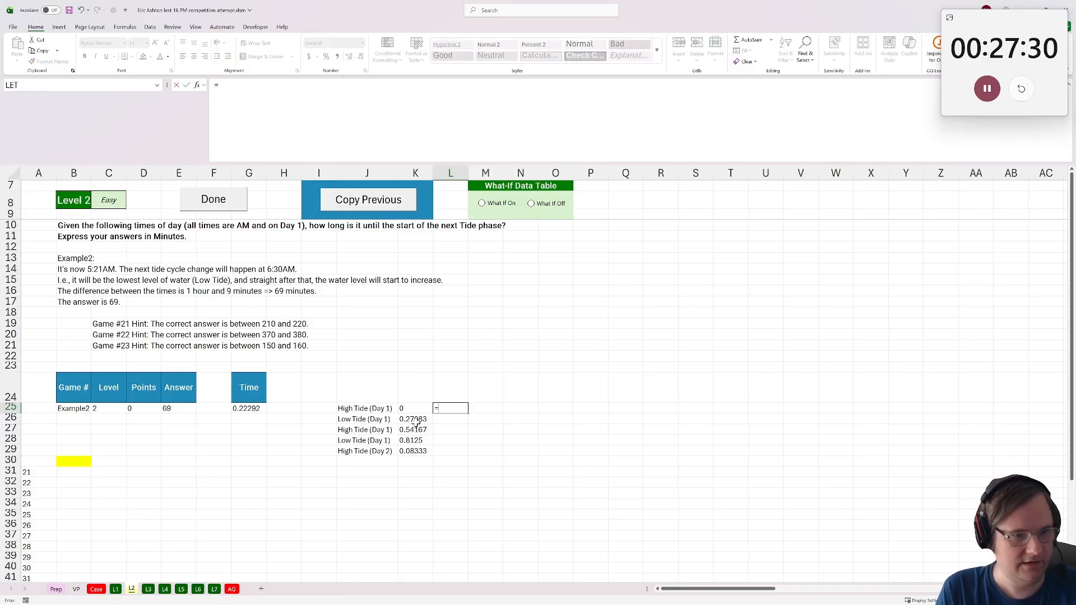
key("Down")
key("Left")
key("ctrl+Return")
key("ctrl+c")
left_click(445, 442, "shift")
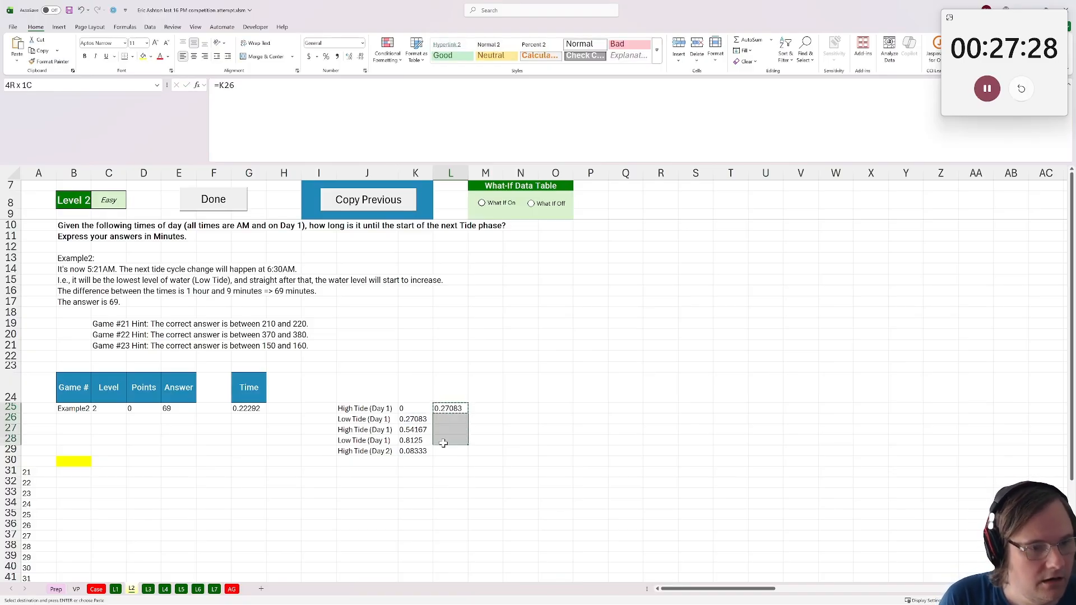
key("ctrl+v")
left_click(446, 449)
left_click(446, 443)
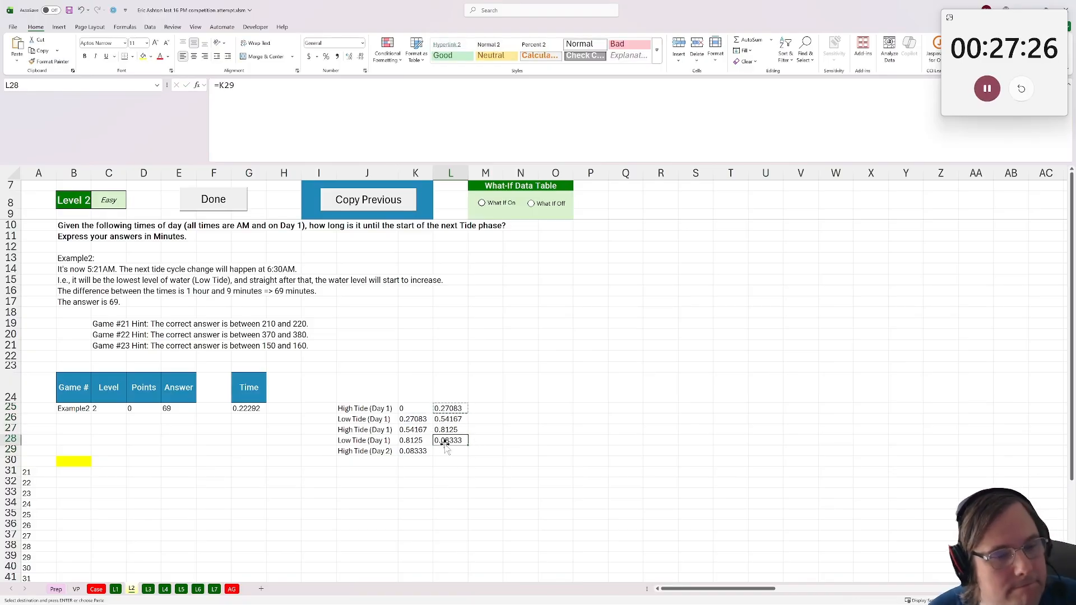
Try to add one day to the High Tide (Day 2) time in K29 by appending +1 to its value
left_click(422, 452)
left_click(369, 128)
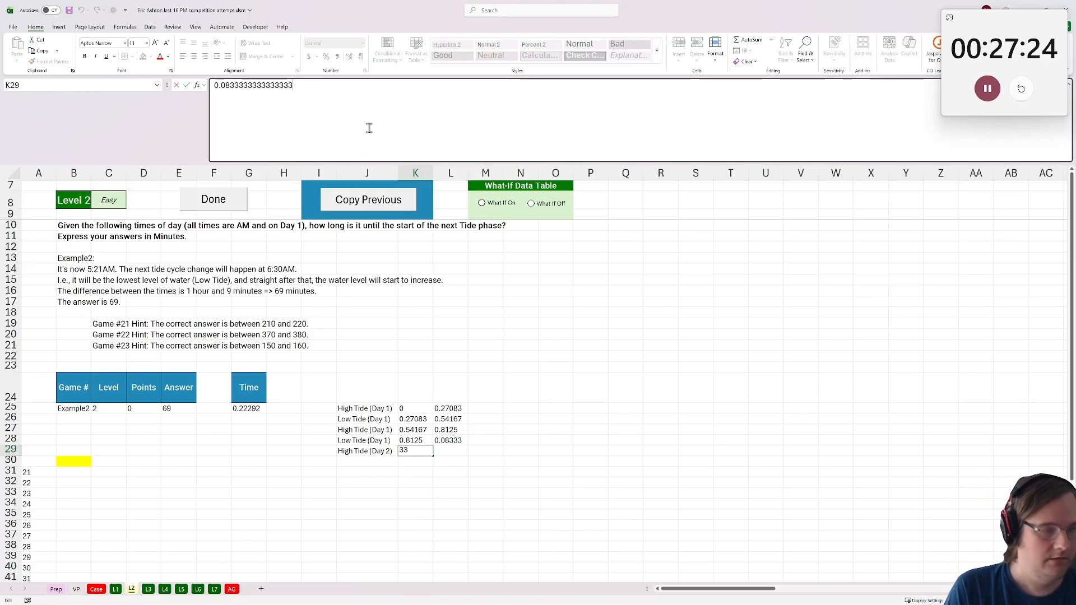
type("+1")
key("Return")
key("Up")
key("Up")
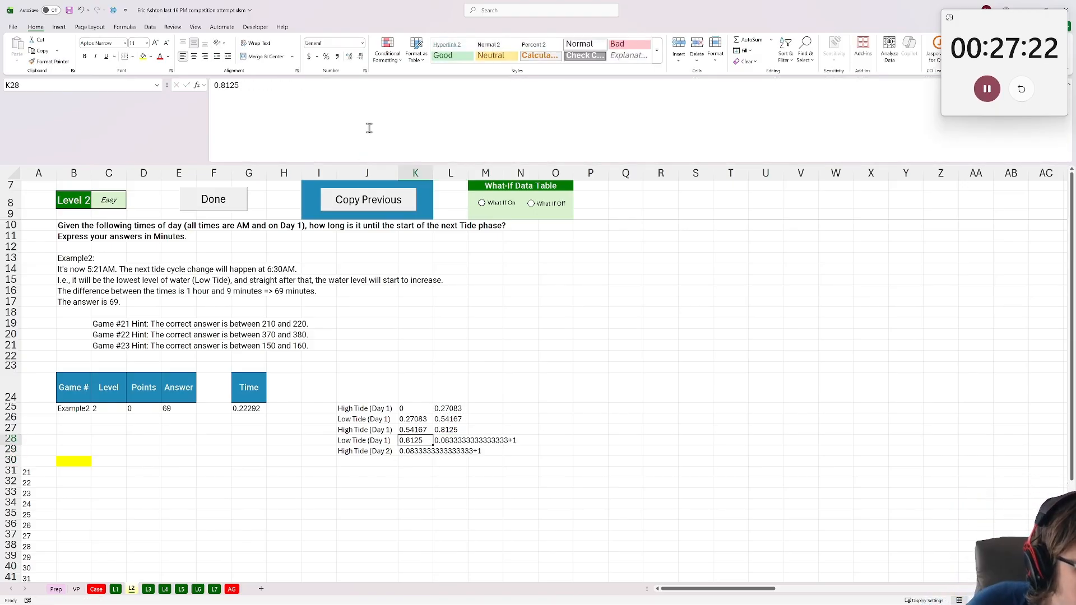
Turn the High Tide (Day 2) time in K29 into a formula that adds 1 to its value
key("Down")
left_click(370, 128)
key("BackSpace")
key("BackSpace")
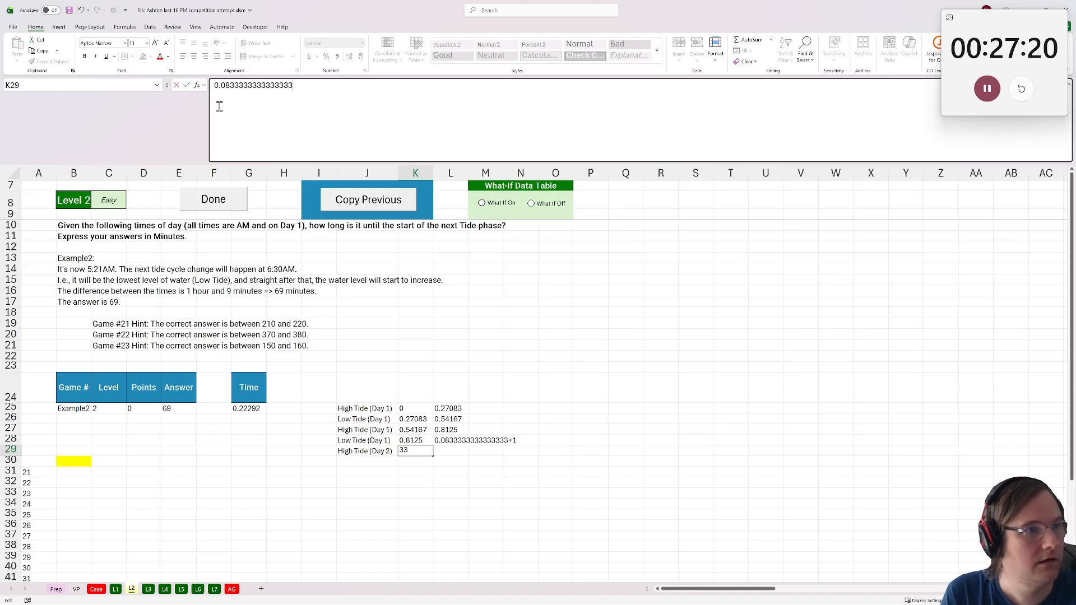
left_click(402, 106)
key("Home")
type("=")
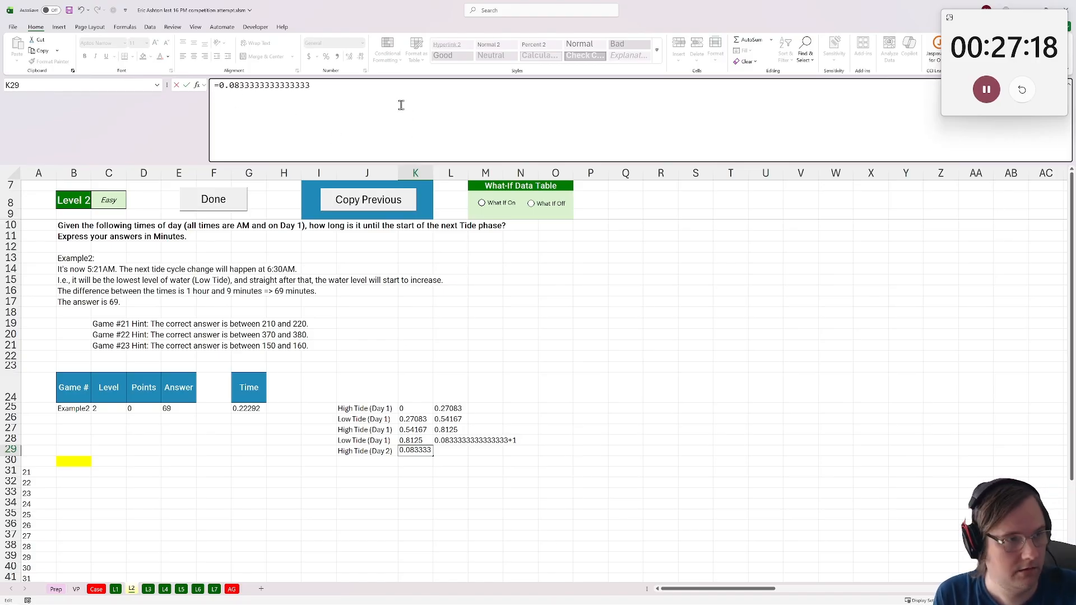
type("+1")
key("Return")
key("Up")
key("Right")
key("Up")
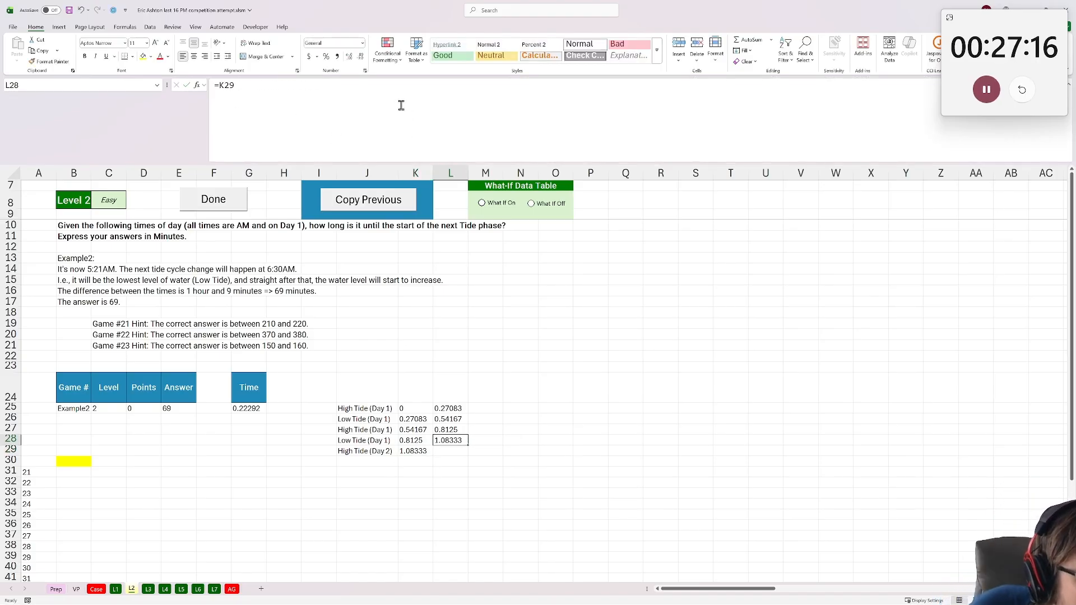
key("Down")
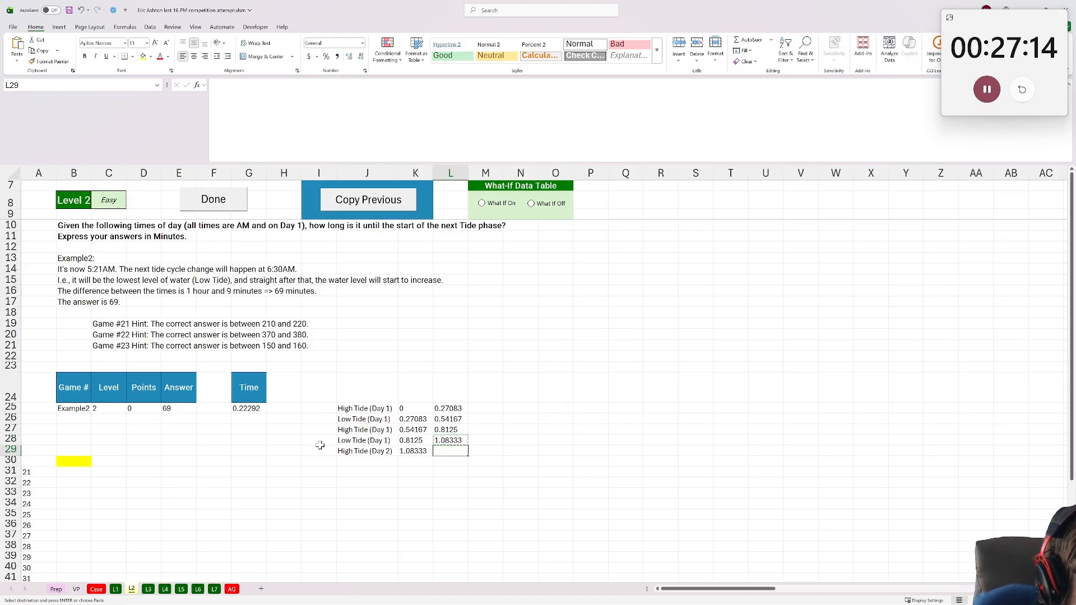
Move the tide table from J25:L29 down to J34:L38 to clear the area beside the game data
left_click(285, 417)
left_click_drag(348, 411, 458, 452)
key("ctrl+x")
left_click(394, 505)
key("ctrl+v")
Enter =XLOOKUP(G25,K34:K37,L34:L37,,-1) in I25 to find the next tide time
left_click(323, 408)
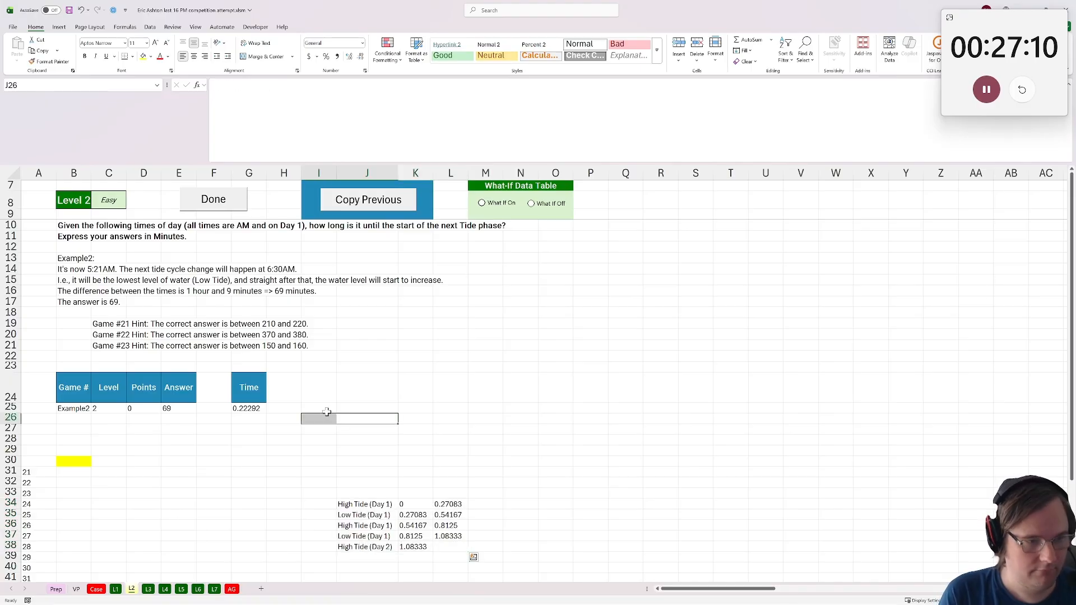
type("=xlookuP(")
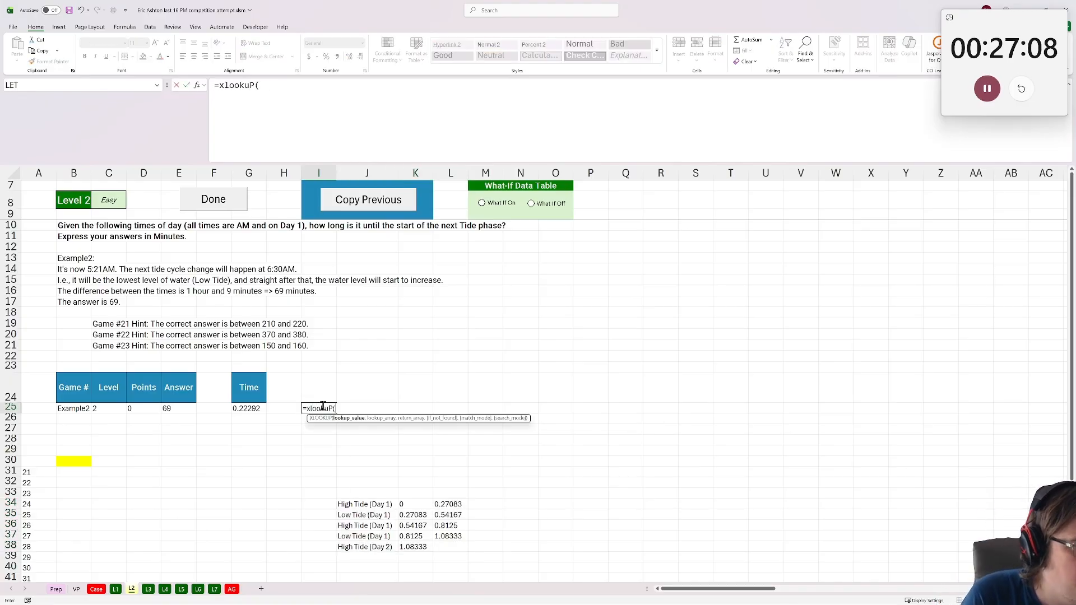
left_click(241, 409)
type(",")
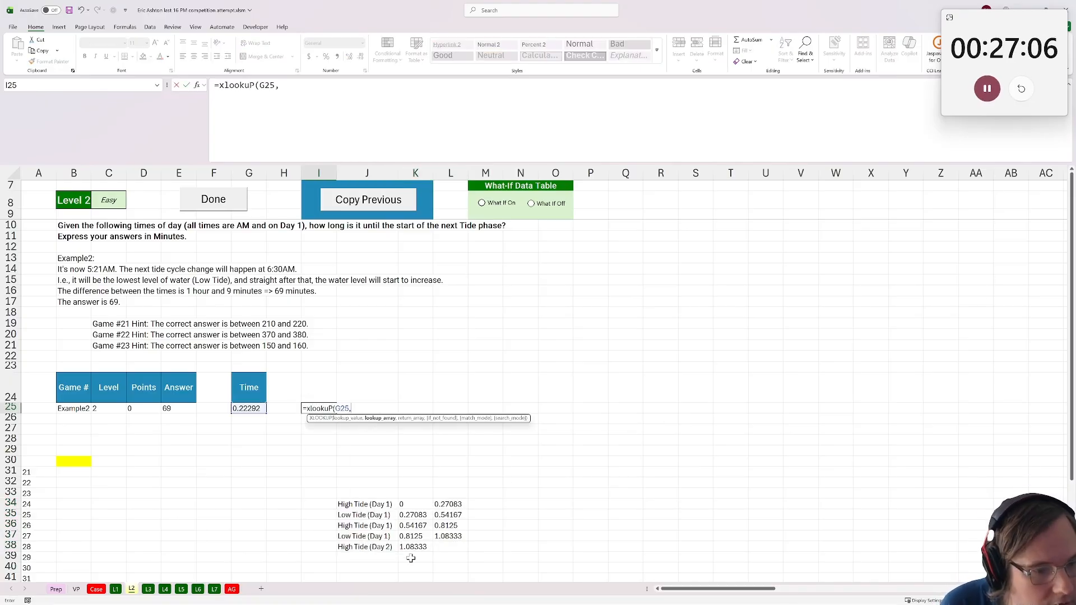
left_click_drag(454, 503, 420, 538)
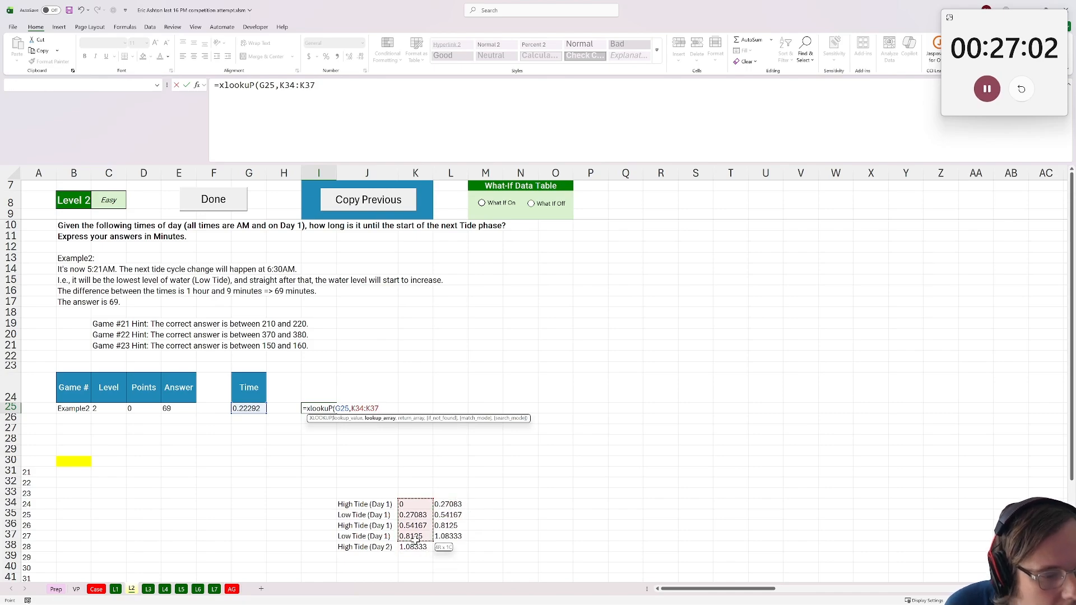
type(",")
left_click_drag(454, 504, 457, 536)
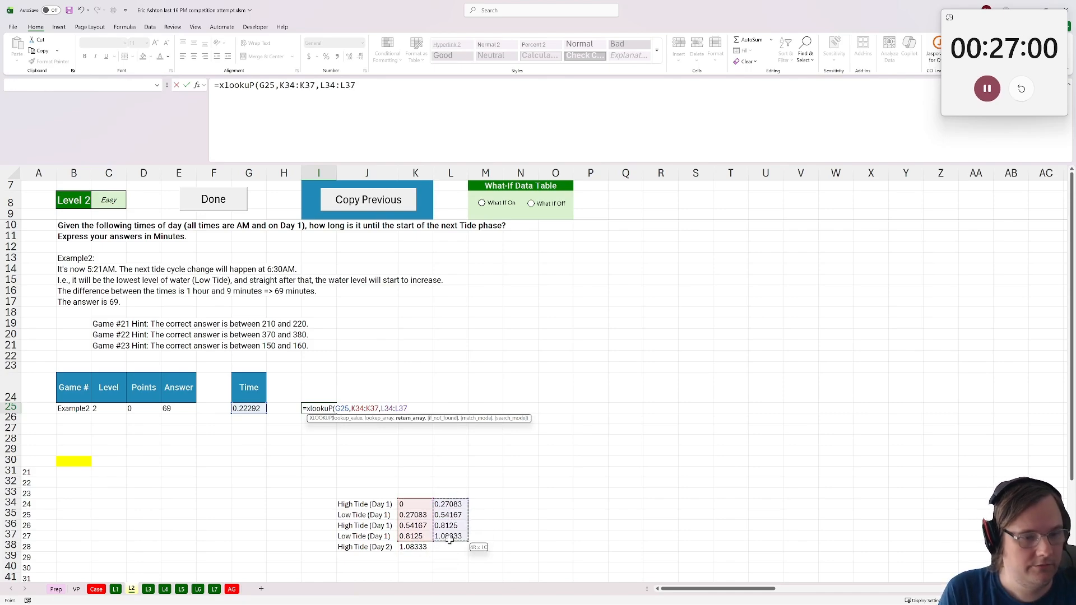
type(",,-1)")
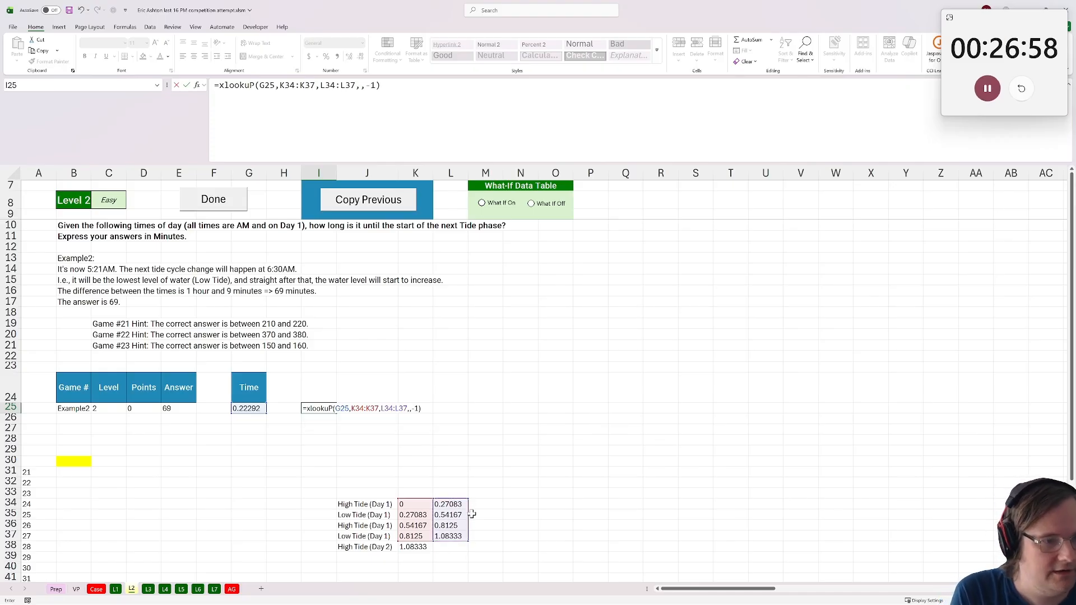
key("Return")
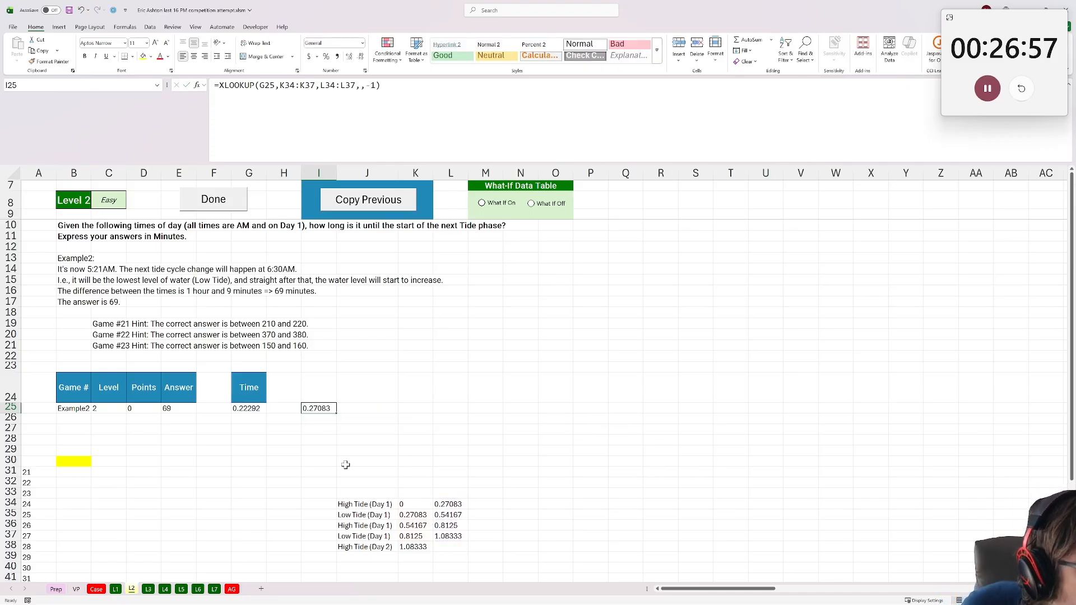
Add the column headers Next in I24 and Diff in J24
left_click(409, 415)
left_click(384, 411)
left_click(324, 394)
type("Next")
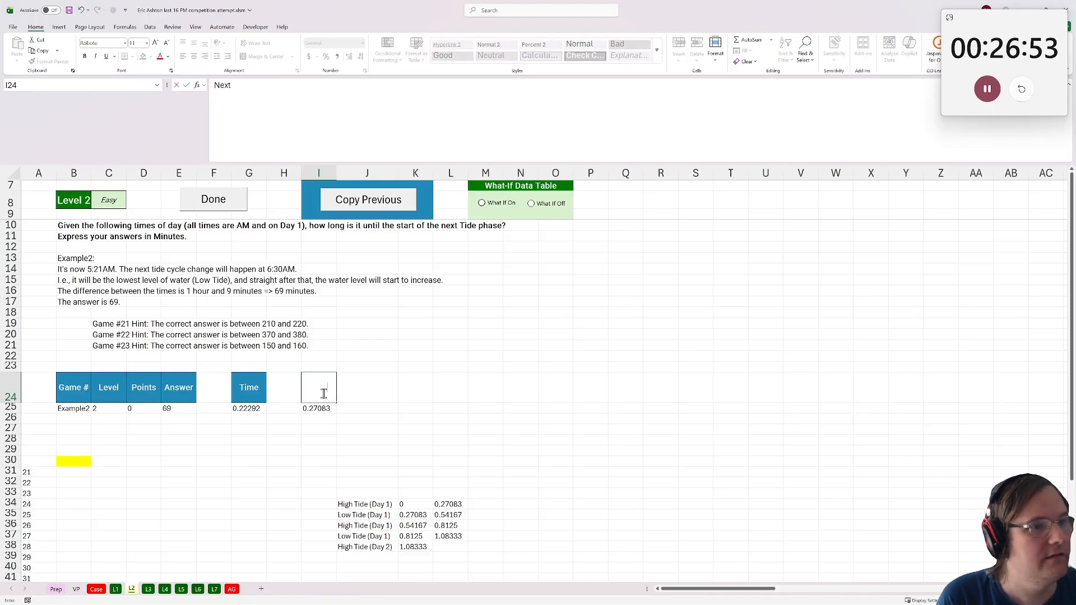
key("Tab")
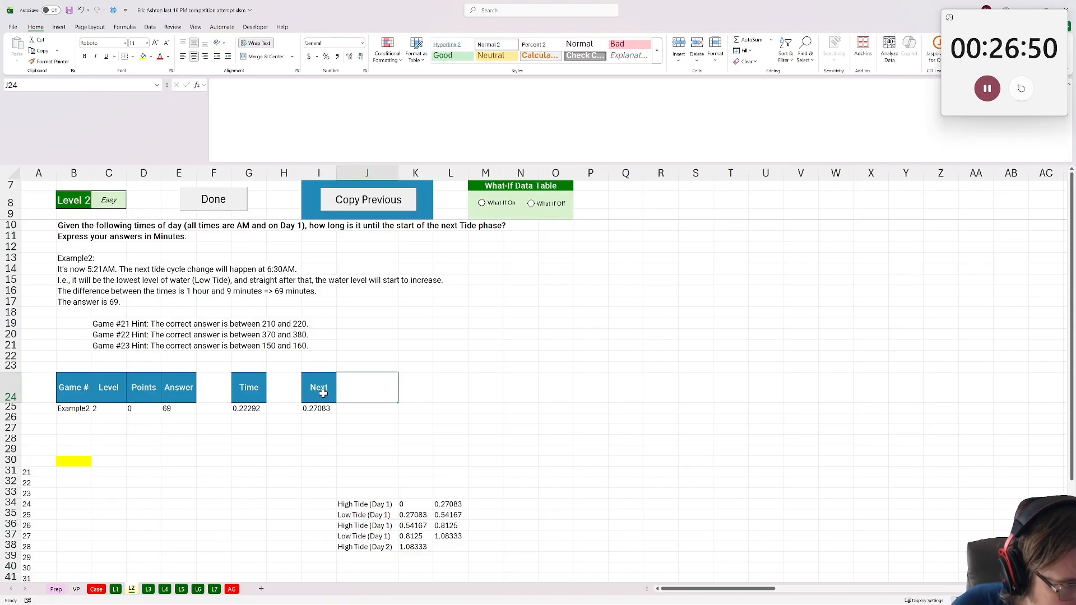
type("Diff")
key("Return")
Enter a formula in J25 that subtracts the given time in G25 from the next tide time in I25
type("=")
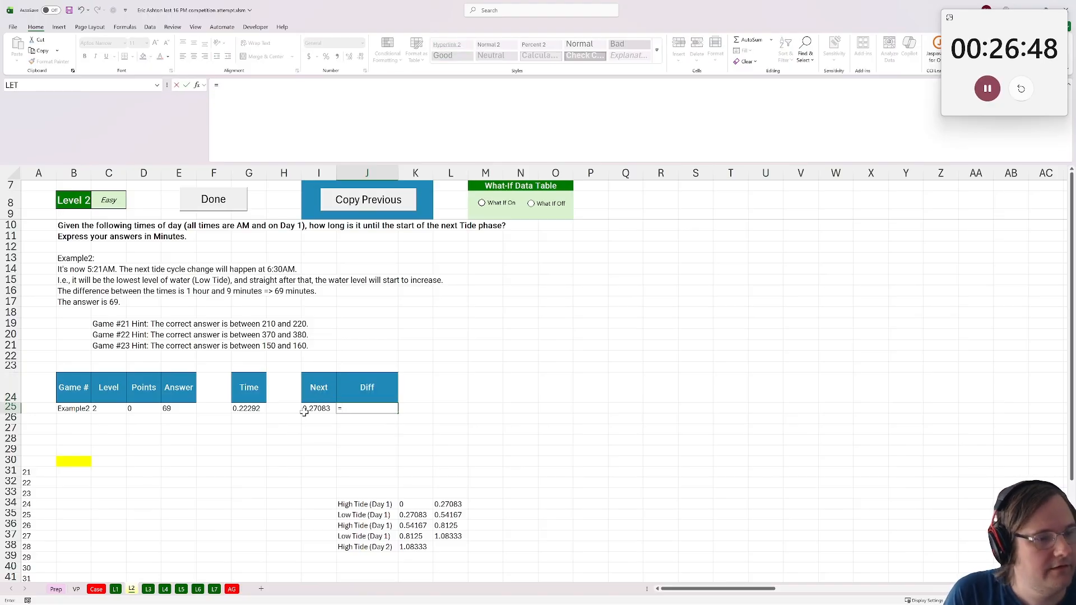
left_click(306, 410)
key("ctrl+Return")
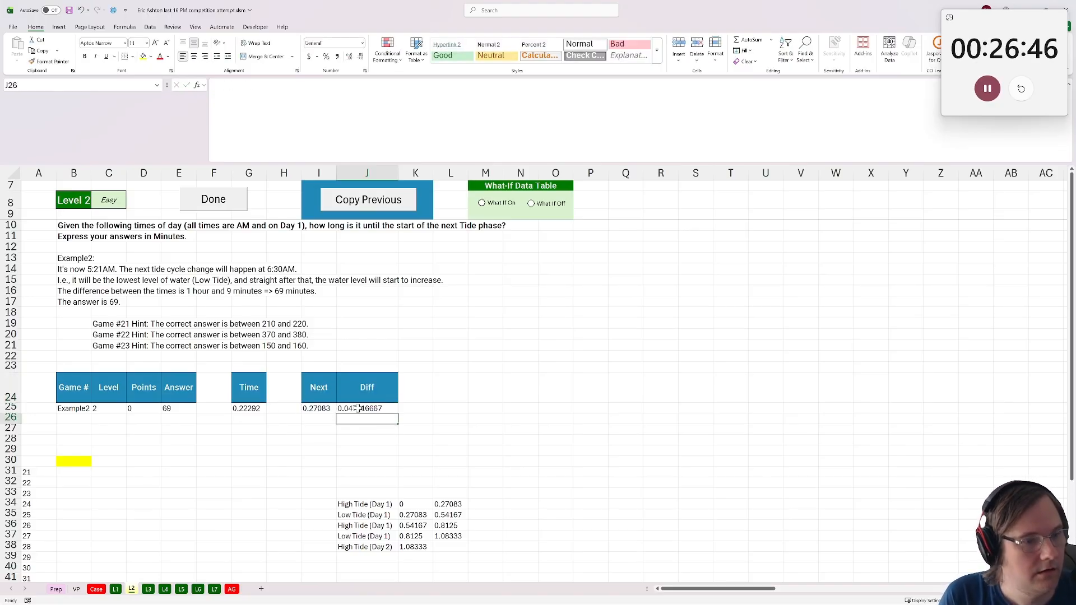
Enter =J25*60 in the yellow cell B30 and extend it to =J25*60*60 to convert the time difference
left_click(71, 458)
type("=")
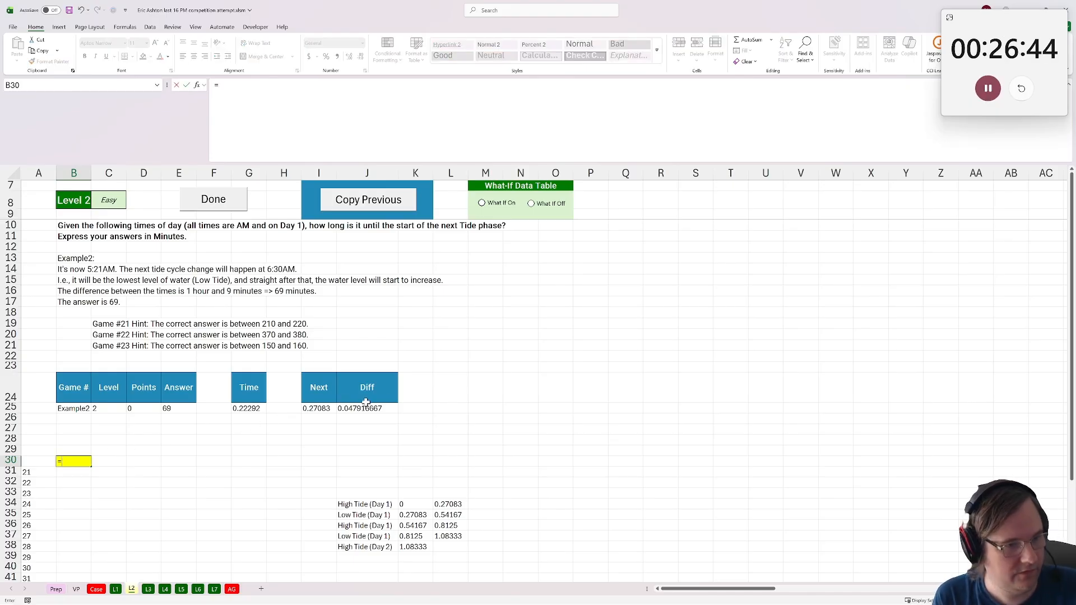
left_click(365, 408)
type("*60")
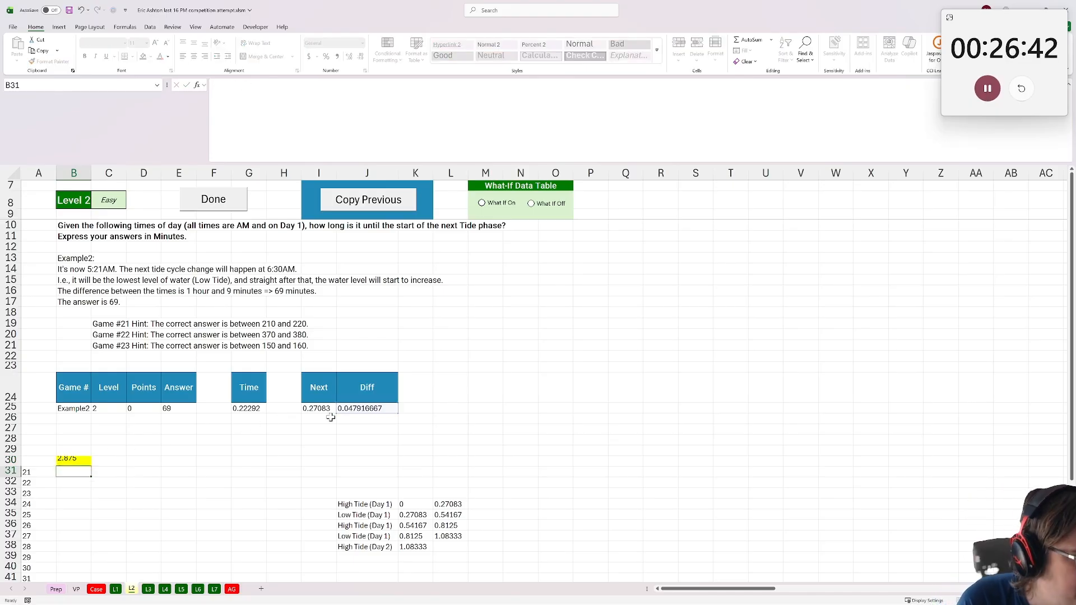
key("ctrl+Return")
key("F2")
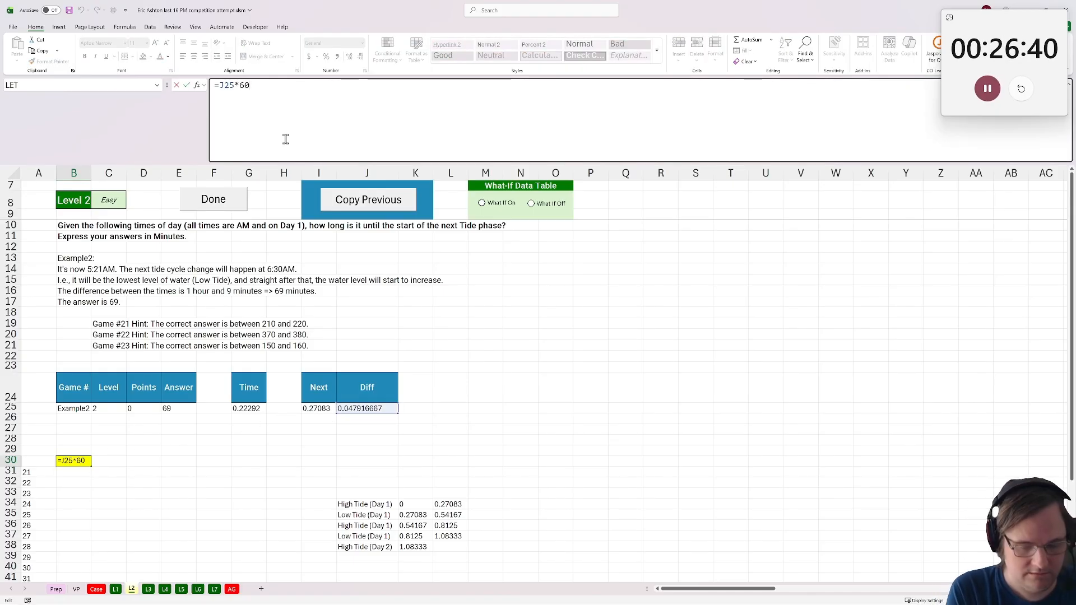
type("*60")
key("Return")
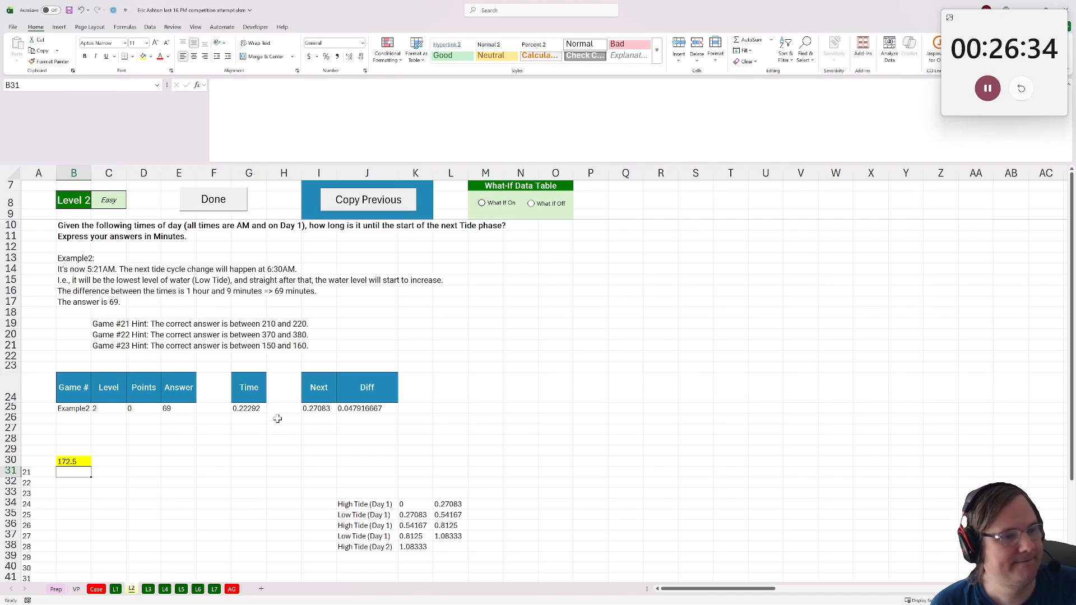
Format the Next value in I25 as a time
left_click(248, 409)
left_click(318, 410)
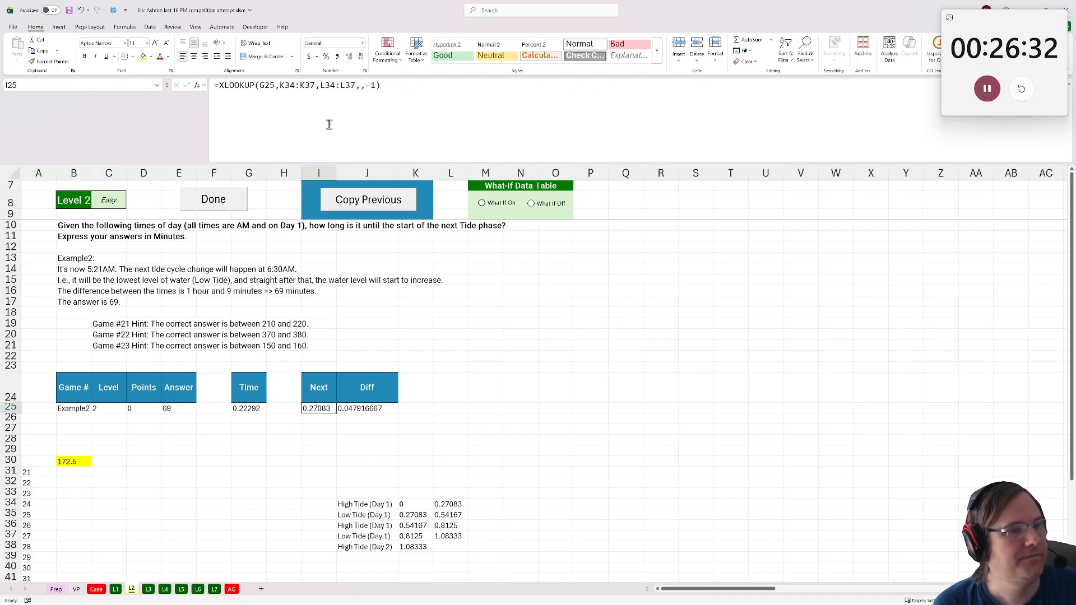
left_click(363, 43)
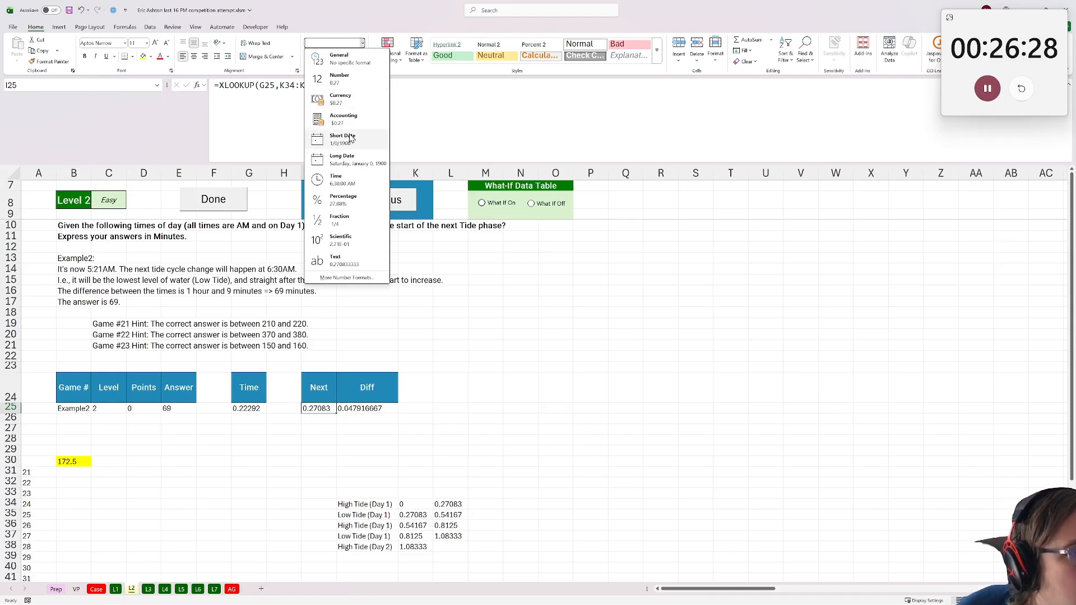
left_click(341, 177)
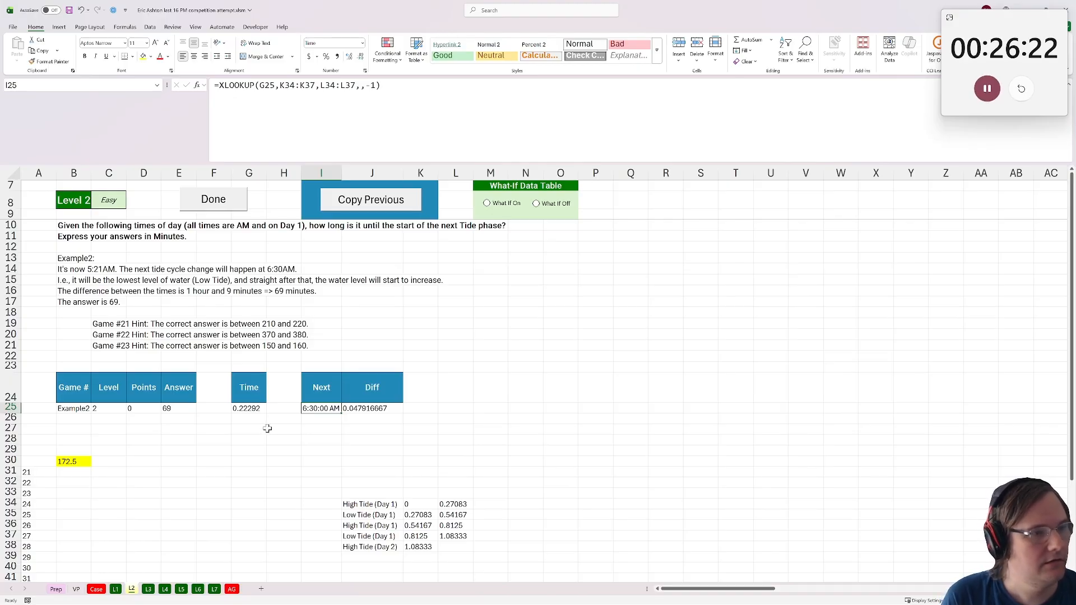
Change the answer formula in B30 to =J25*24*60 so the difference converts to minutes
left_click(365, 408)
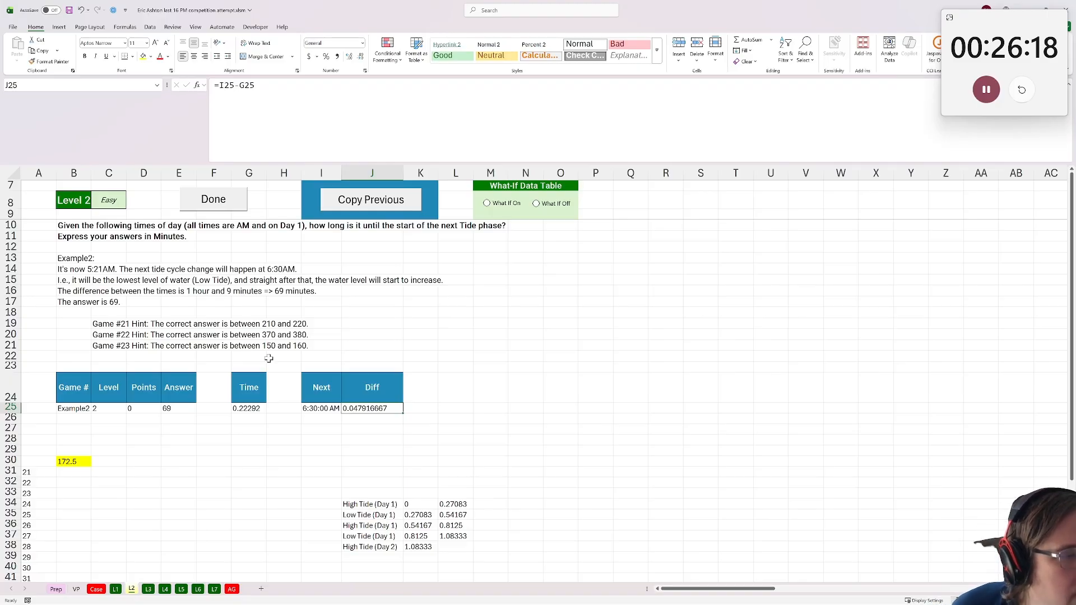
left_click(77, 459)
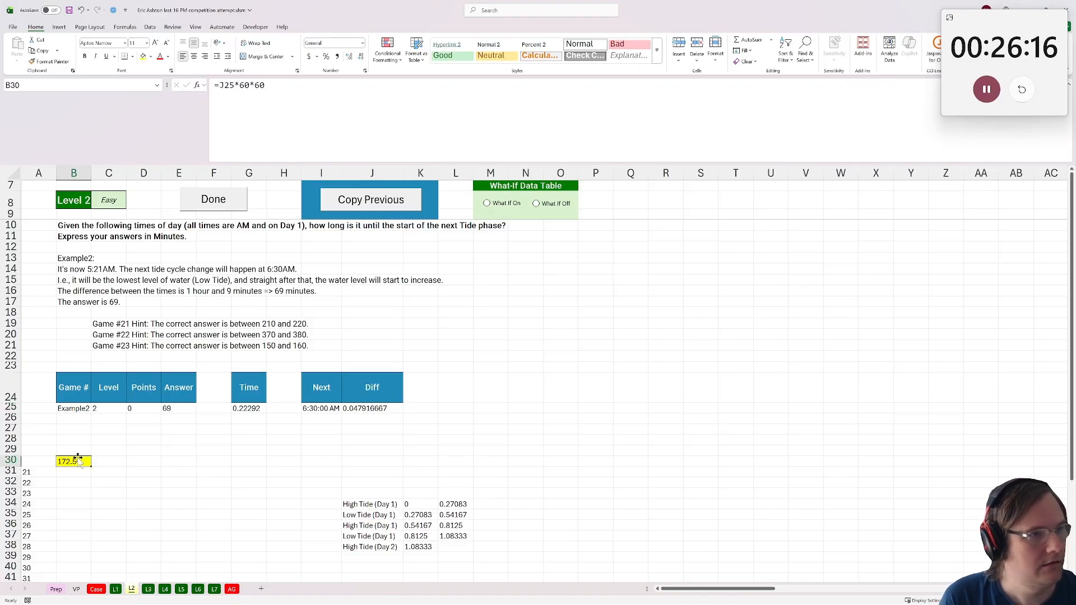
left_click(349, 130)
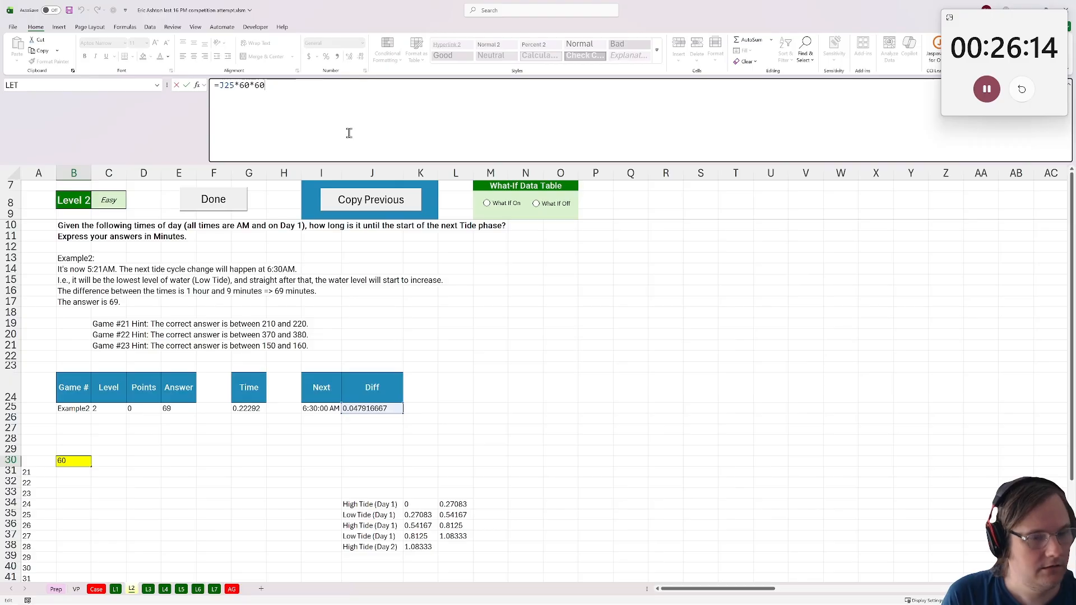
key("BackSpace")
key("BackSpace")
key("BackSpace")
key("BackSpace")
type("24")
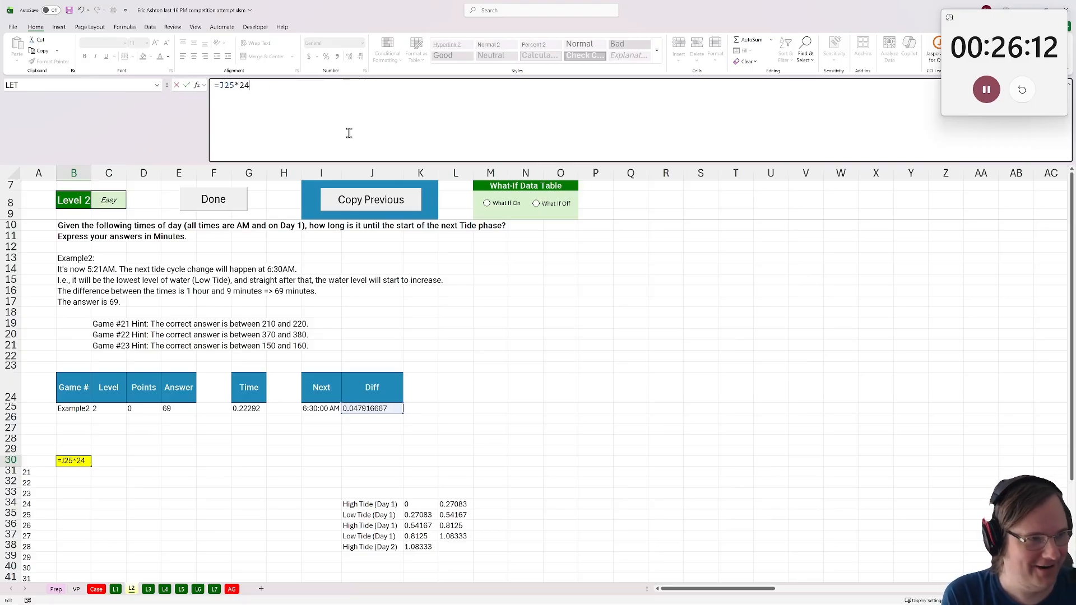
type("*50")
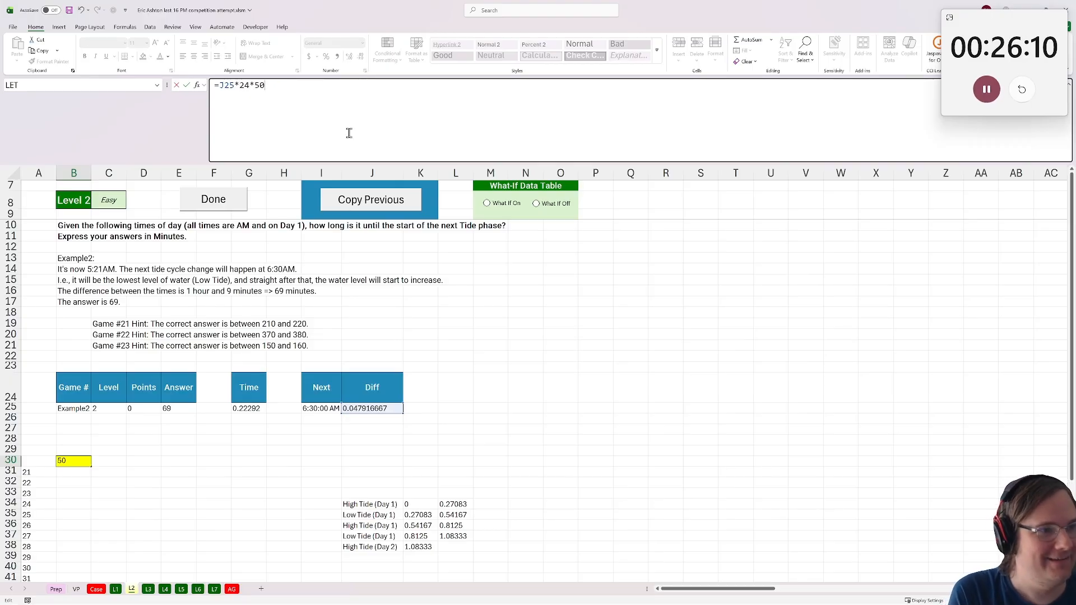
key("BackSpace")
key("BackSpace")
type("60")
key("Return")
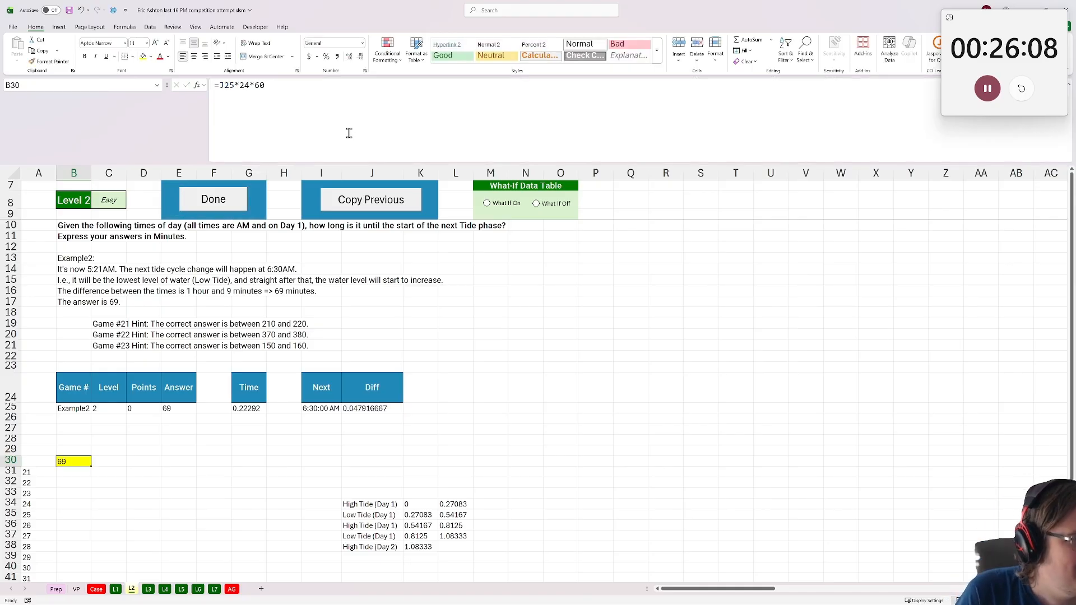
Wrap the B30 formula in ROUND with 5 decimal places, giving =ROUND(J25*24*60,5)
left_click(218, 87)
type("round(")
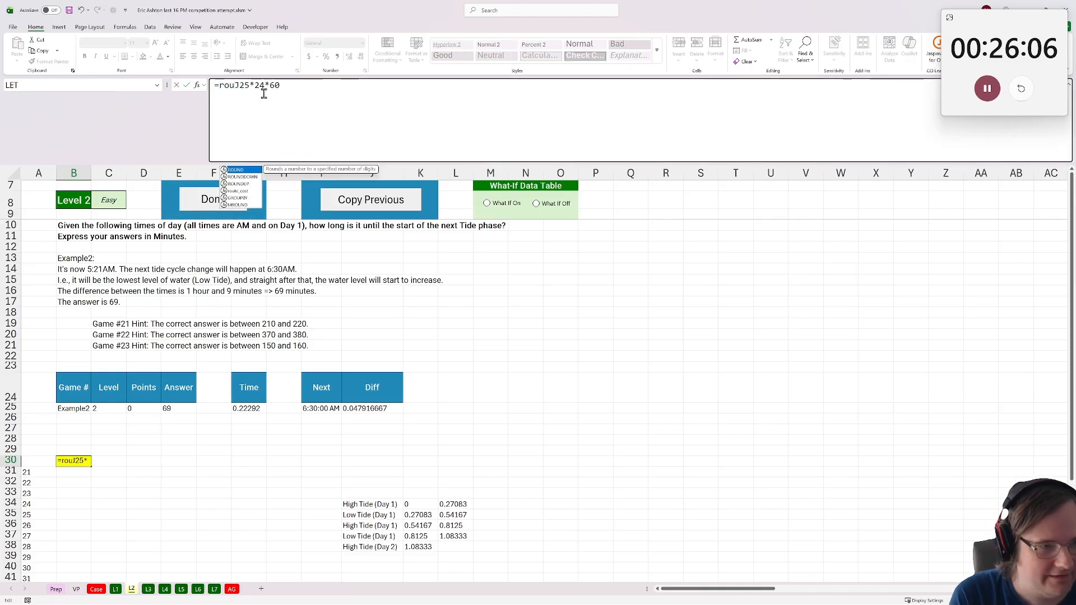
type(",5)")
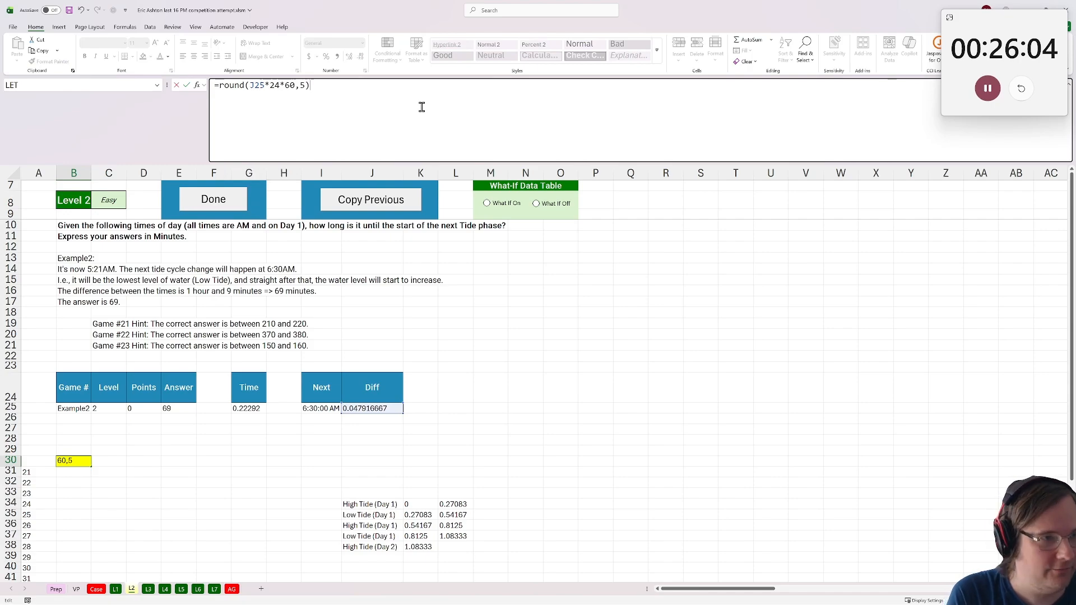
key("Return")
Run the Level 2 sheet's Done macro and paste the copied answers into Level 2 on the Excel Esports page, starting at game 21
left_click(214, 200)
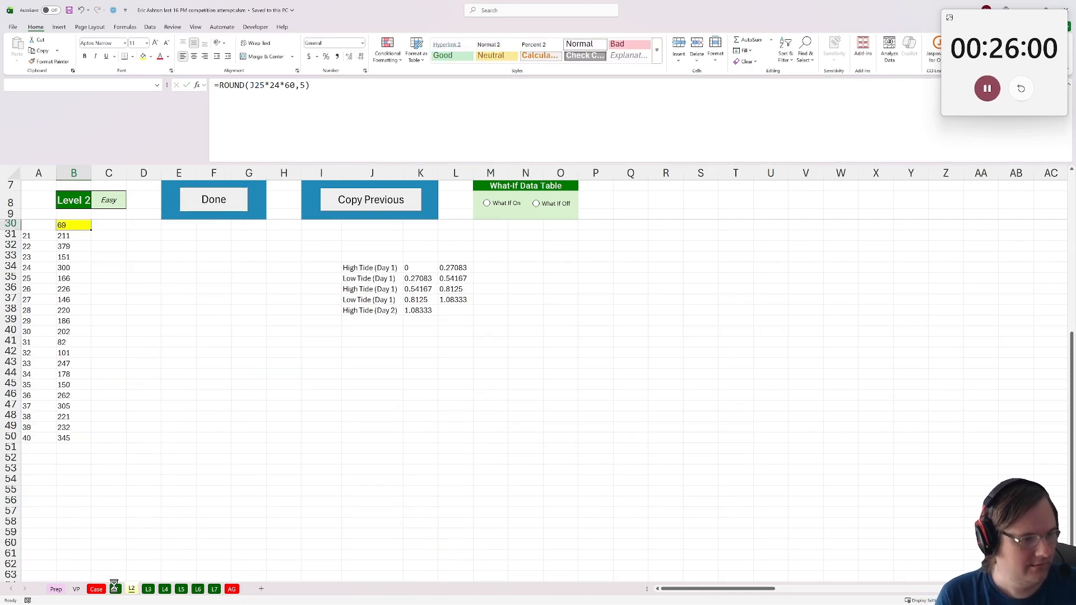
scroll(152, 488, "down", 4)
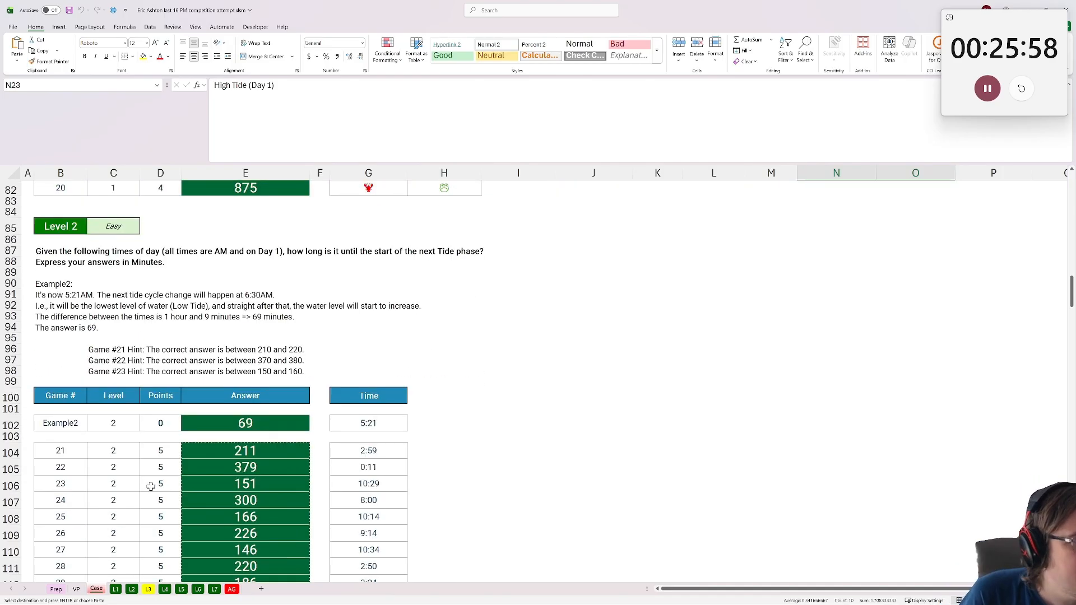
scroll(147, 484, "down", 1)
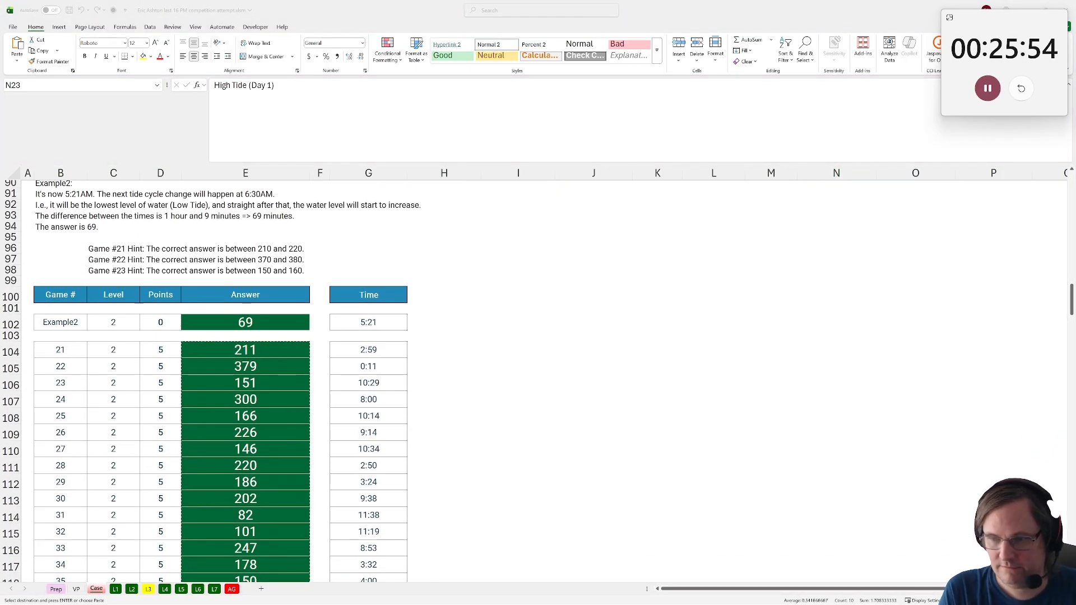
key("alt+Tab")
scroll(689, 423, "down", 7)
left_click(689, 272)
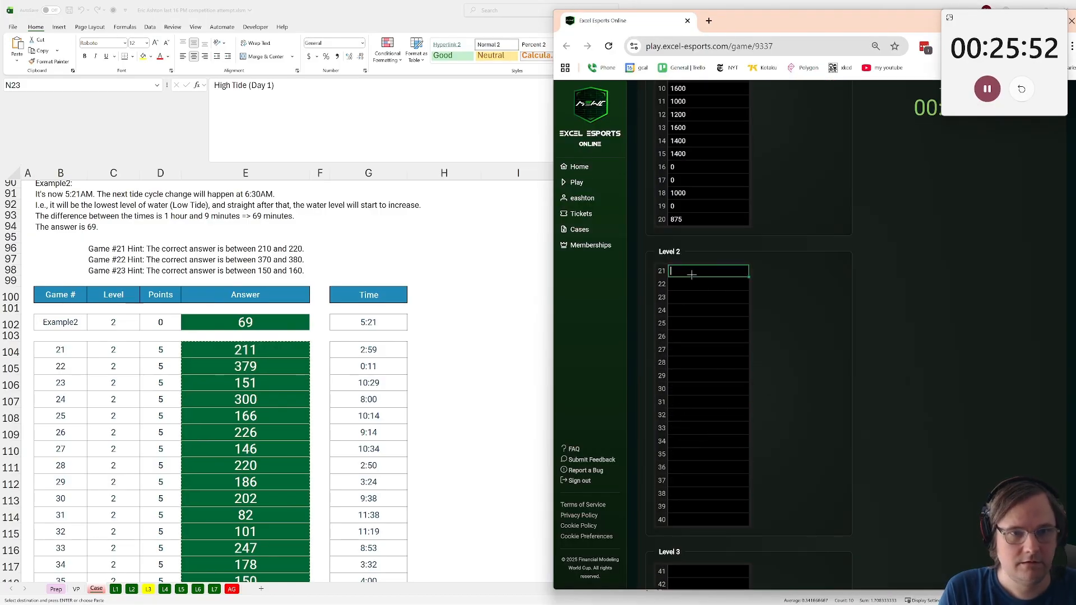
key("ctrl+v")
Return to the Excel workbook and read the Level 3 instructions, worked example, hints and game times on the Case sheet
key("alt+Tab")
scroll(391, 389, "down", 10)
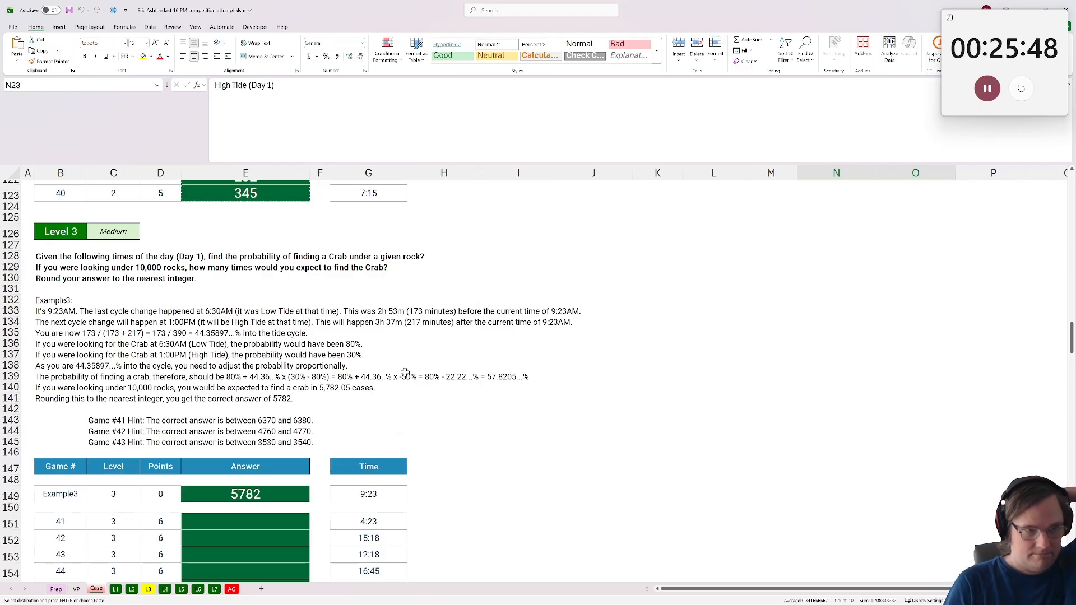
scroll(404, 372, "down", 1)
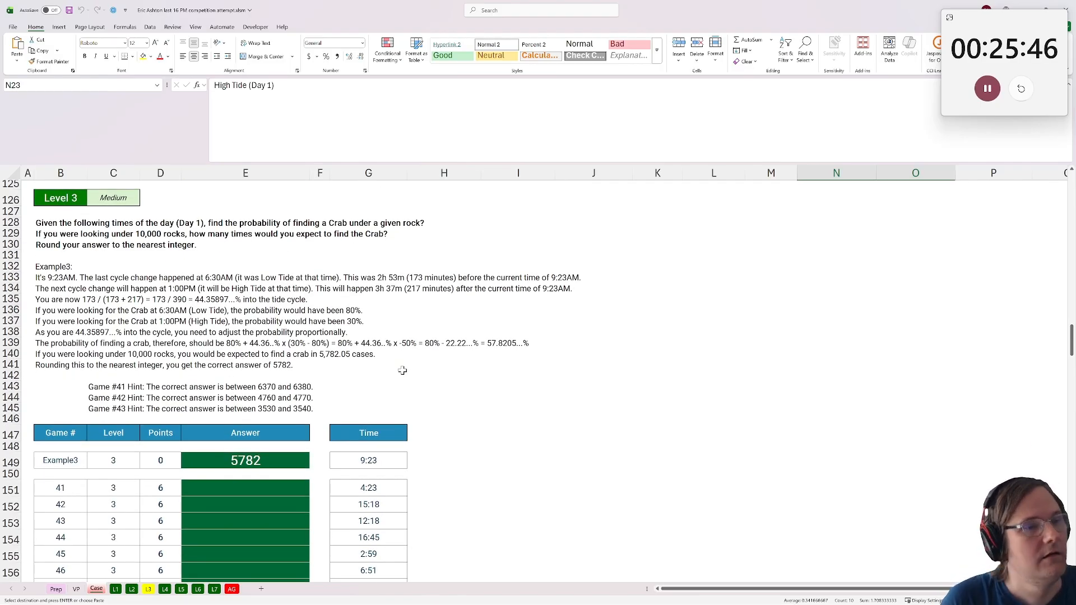
scroll(402, 371, "down", 1)
scroll(392, 339, "up", 1)
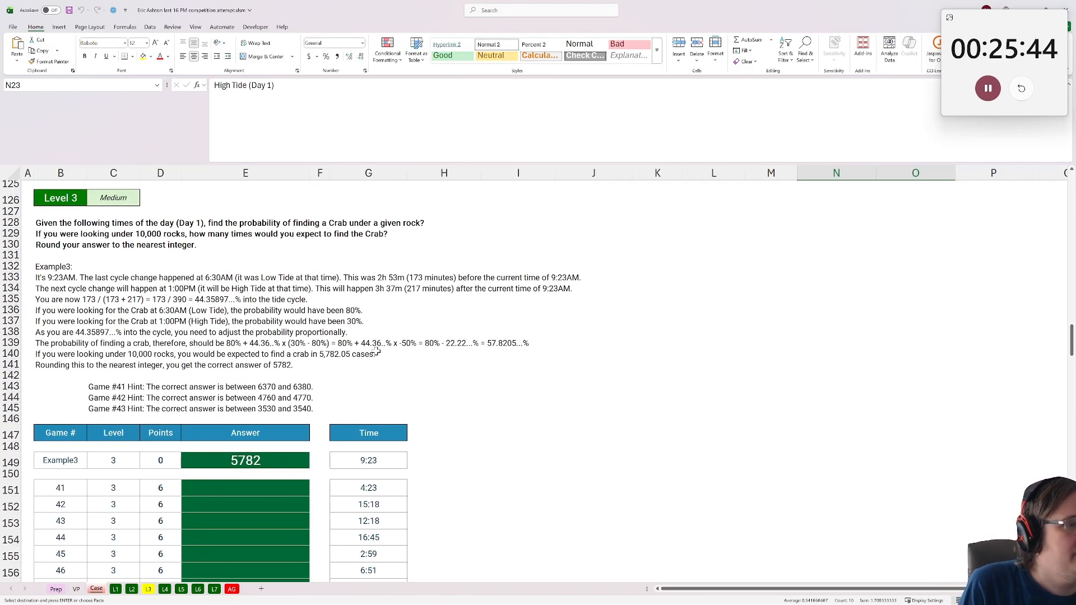
scroll(370, 350, "down", 1)
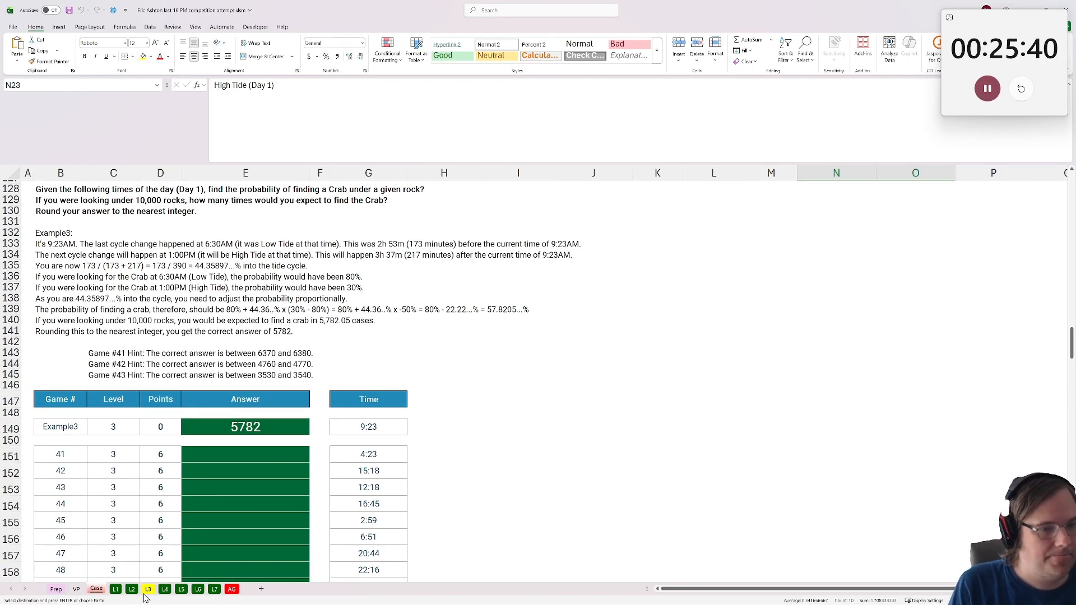
scroll(129, 548, "down", 6)
scroll(128, 548, "up", 3)
Copy the tide table in J34:L38 of sheet L2 and paste it at E30 on sheet L3
left_click(165, 589)
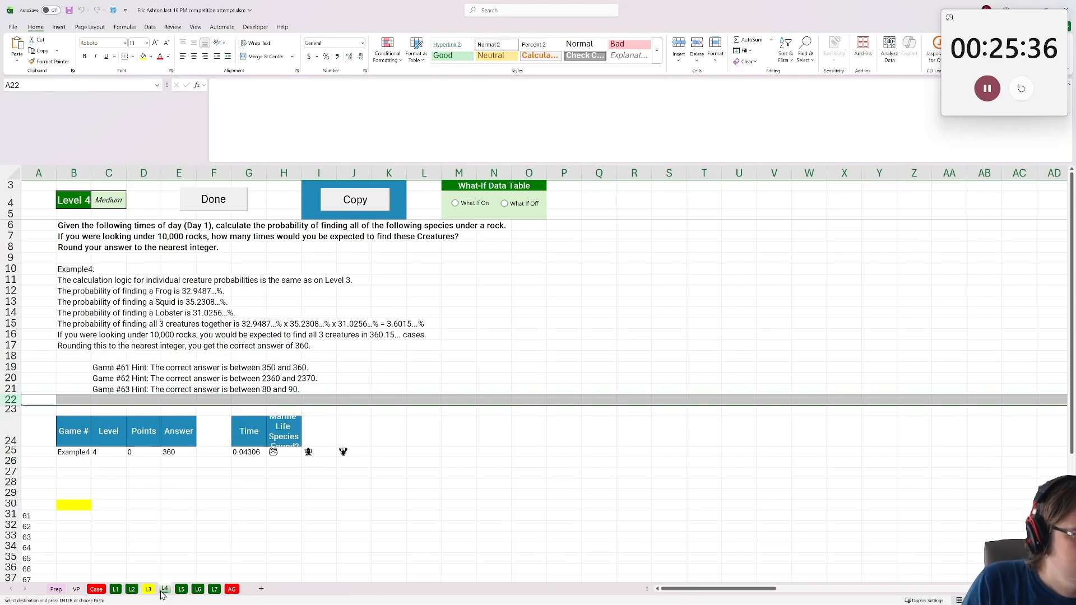
left_click(148, 589)
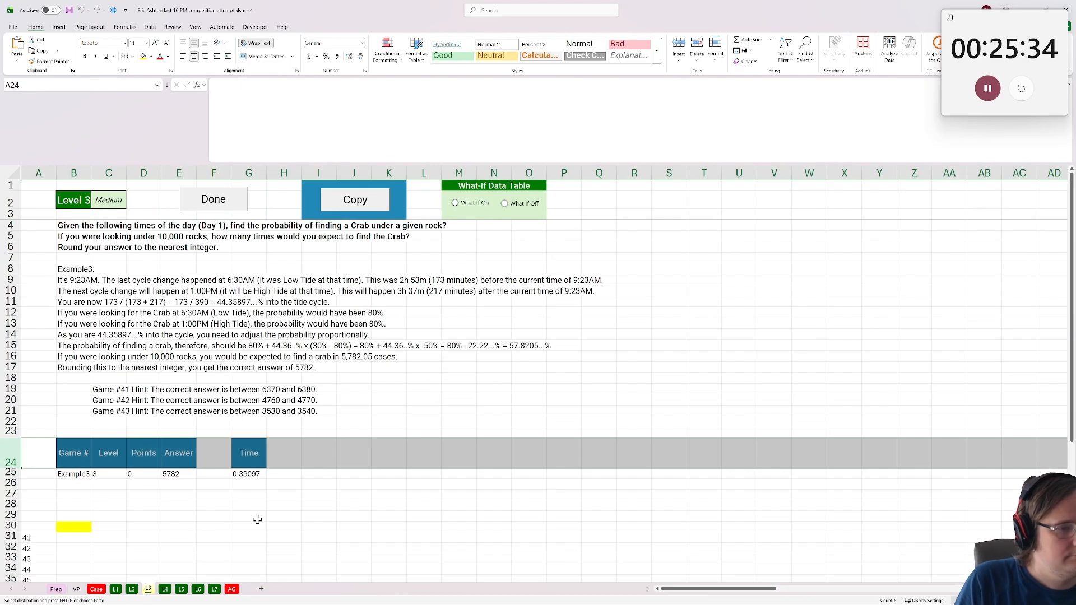
scroll(244, 526, "down", 2)
left_click(141, 590)
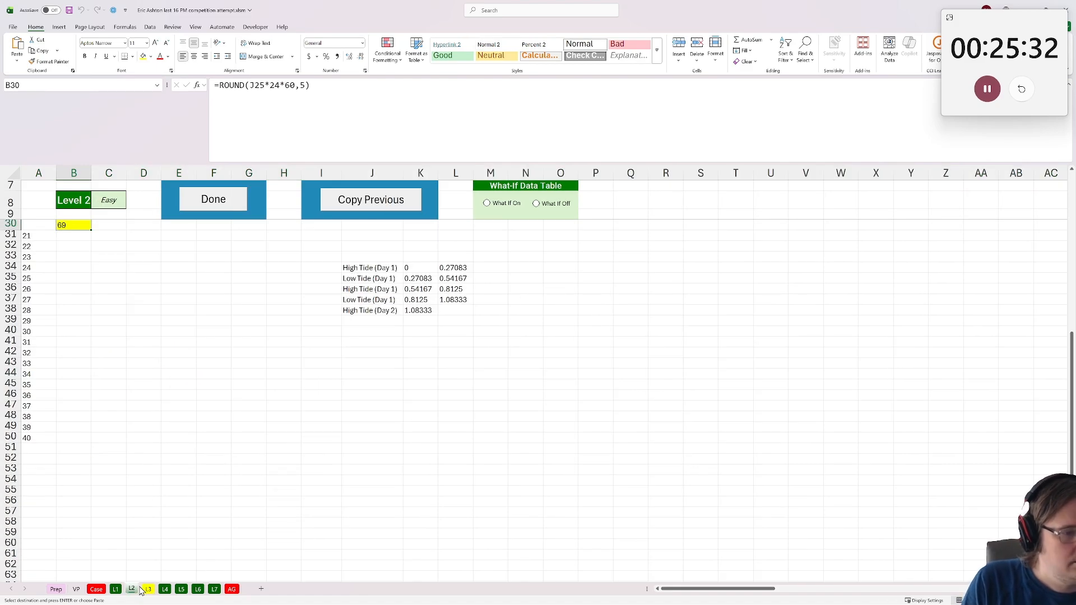
left_click_drag(373, 270, 451, 306)
key("ctrl+Page_Down")
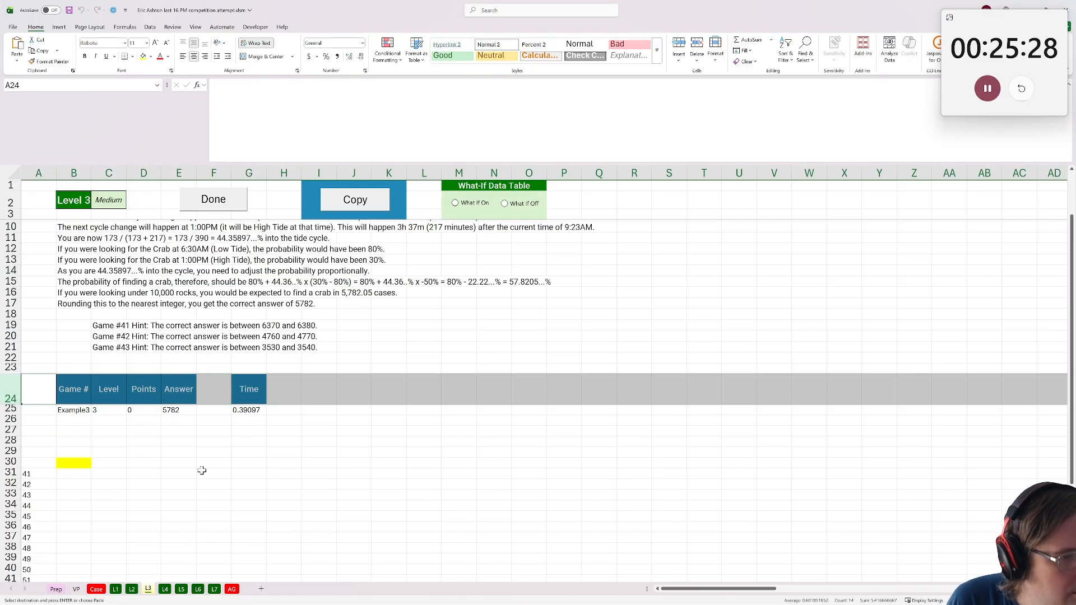
left_click(166, 462)
key("ctrl+v")
left_click(178, 464)
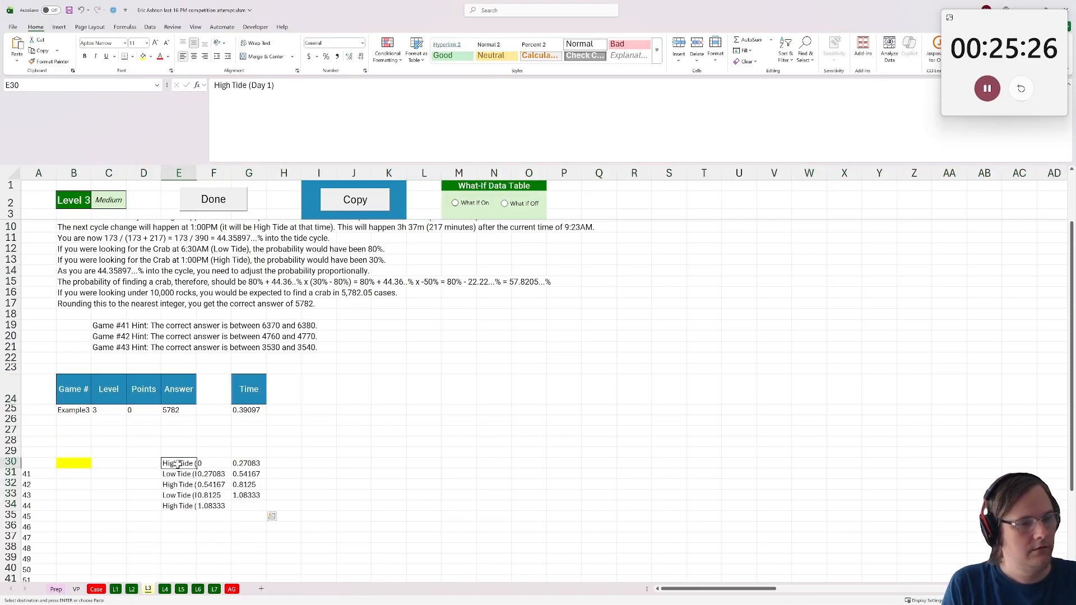
Label the tide table's time columns Start in F29 and End in G29, and widen column E to fit the tide names
left_click(213, 452)
type("s")
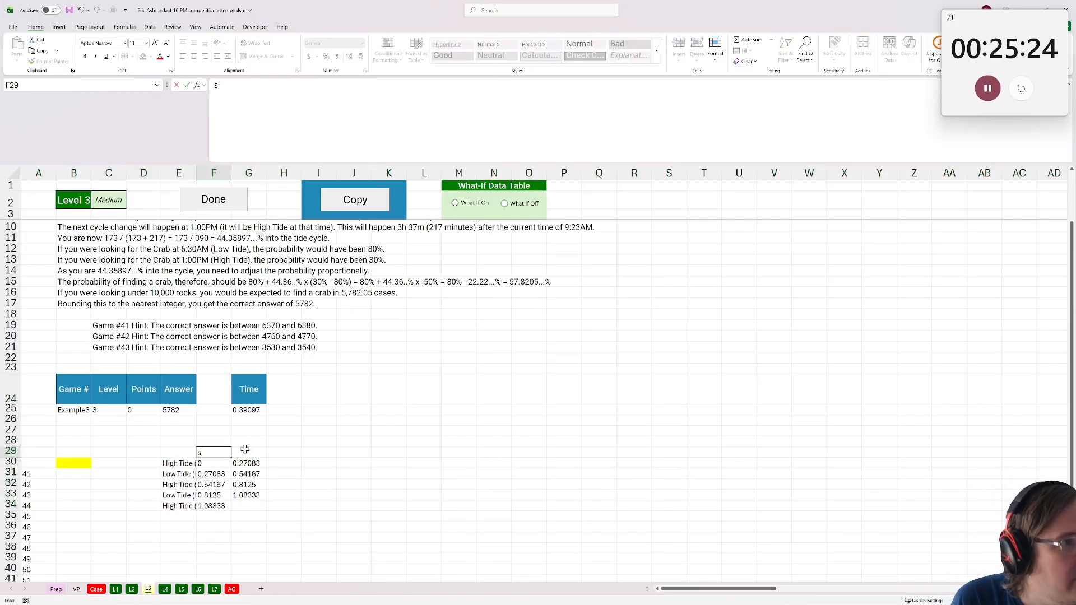
type("tart")
key("Tab")
type("End")
key("Down")
key("Down")
key("Down")
key("Down")
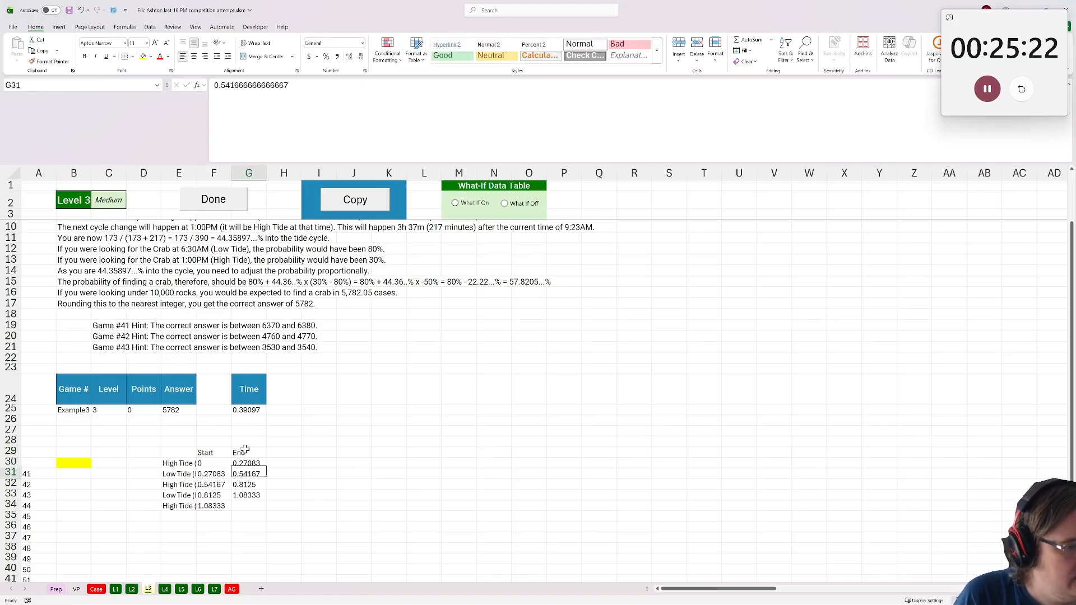
left_click_drag(196, 165, 238, 177)
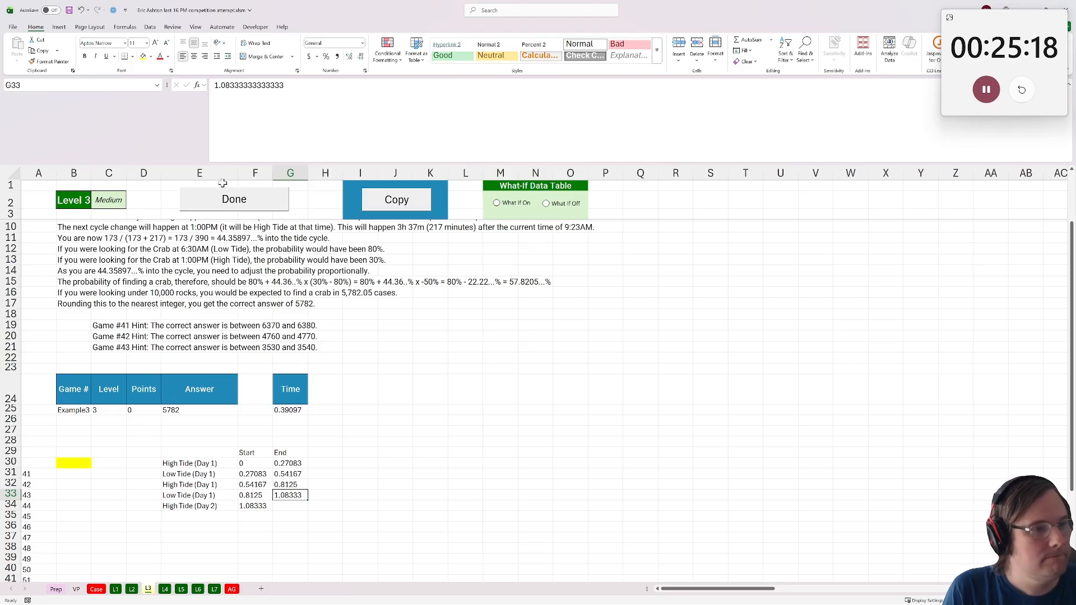
Add the headers Start in I24 and End in J24 beside the Time column
scroll(409, 452, "up", 2)
scroll(392, 457, "down", 2)
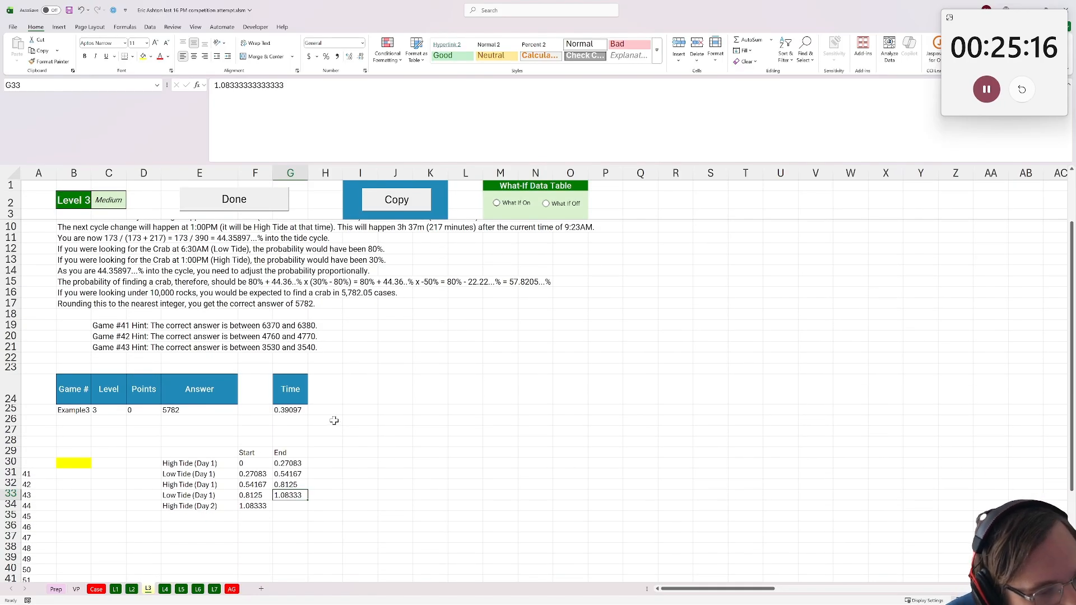
left_click(353, 403)
type("Start")
key("Tab")
type("End")
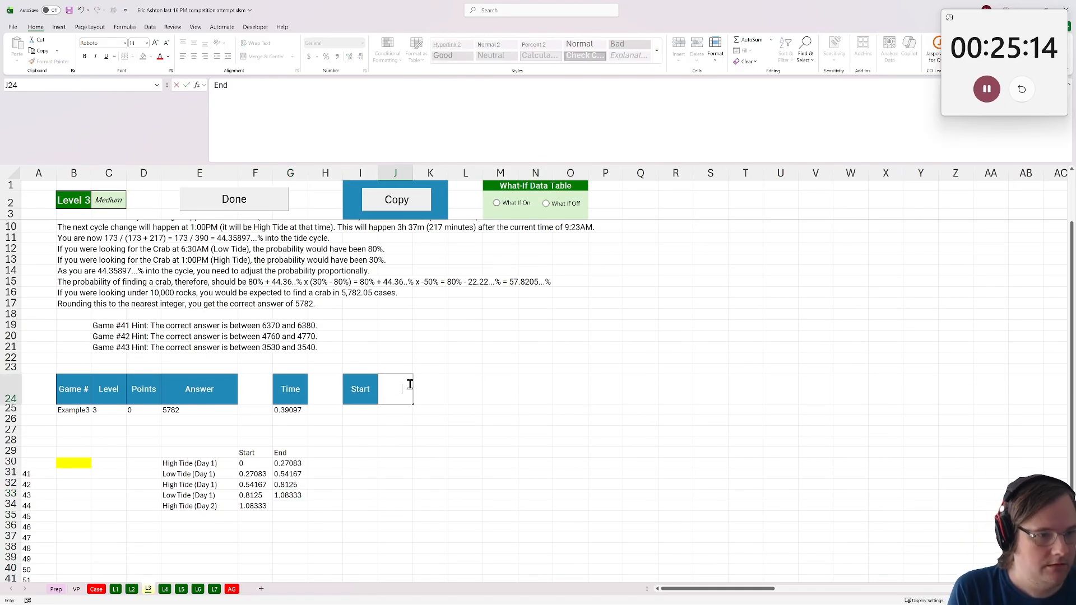
key("Return")
Enter the lookup =XLOOKUP(G25,F30:F34,,-1) in I25 to match the example time against the tide start times
type("=xlo")
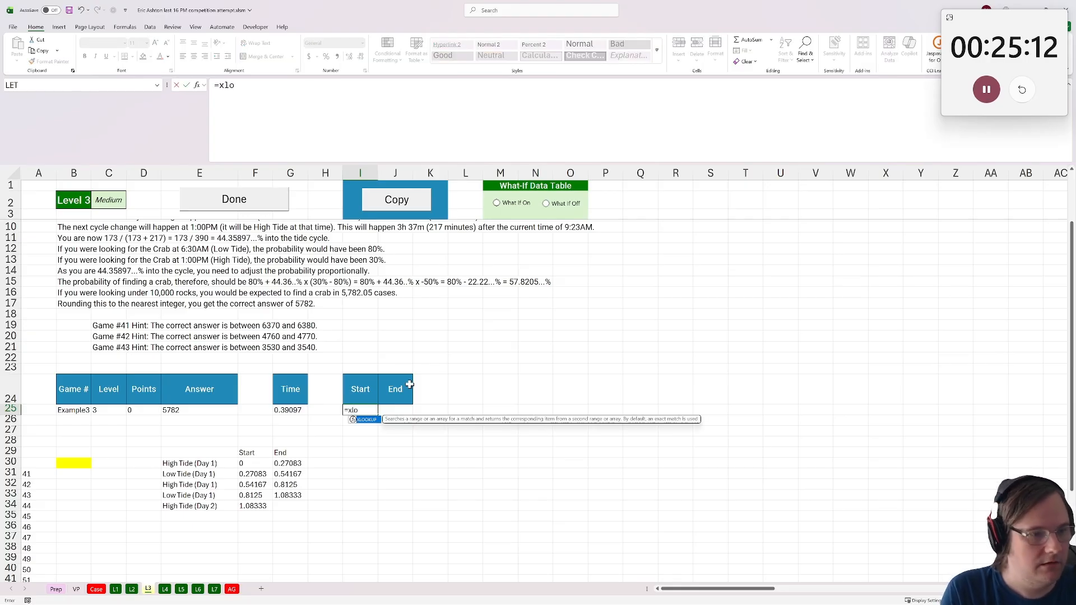
type("okuP(")
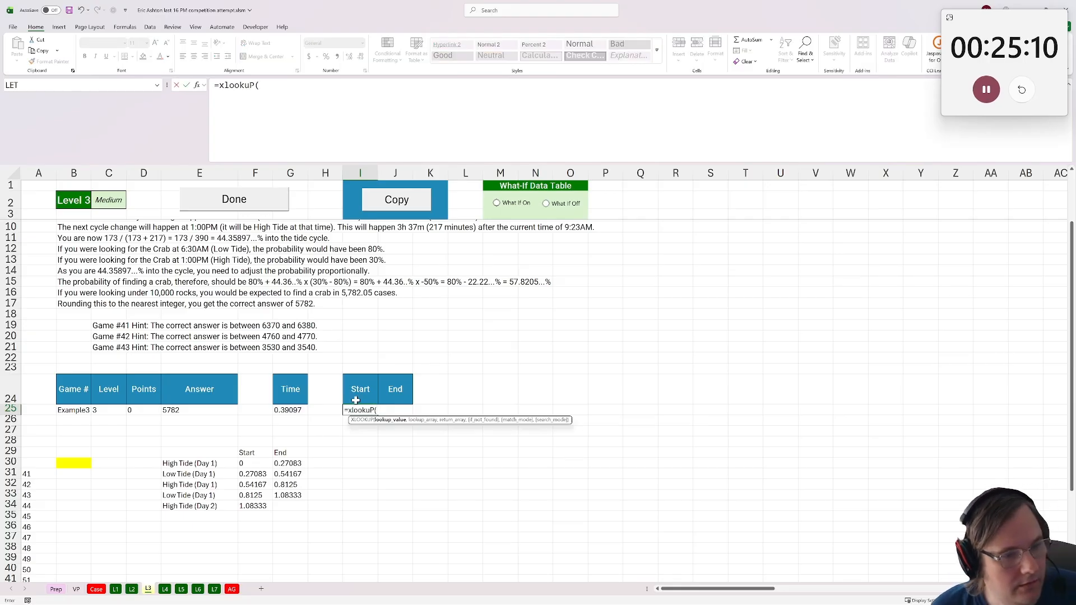
left_click(297, 410)
type(",")
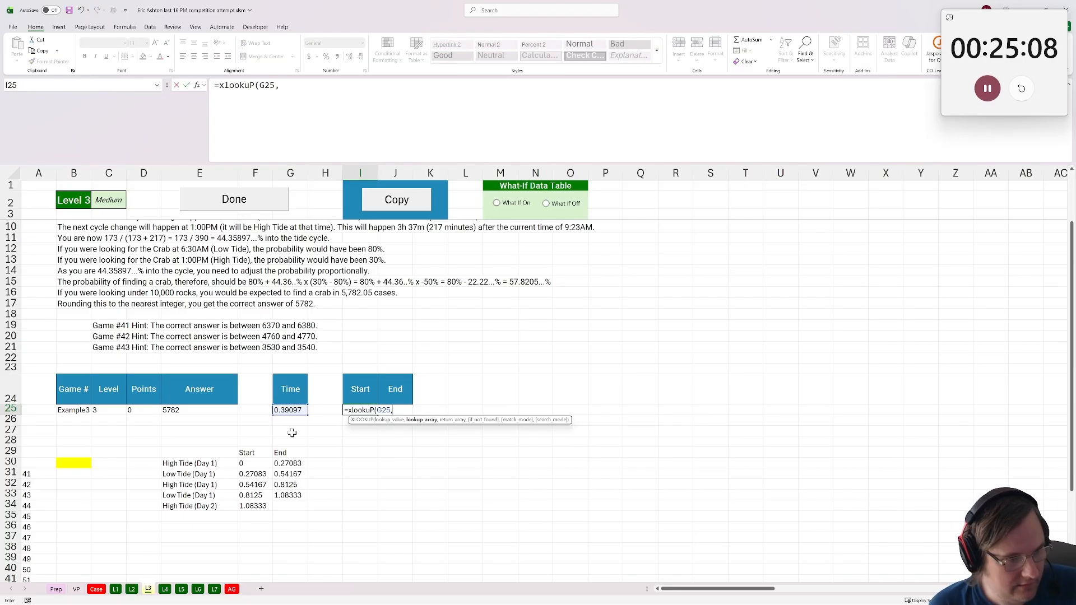
left_click_drag(250, 463, 255, 505)
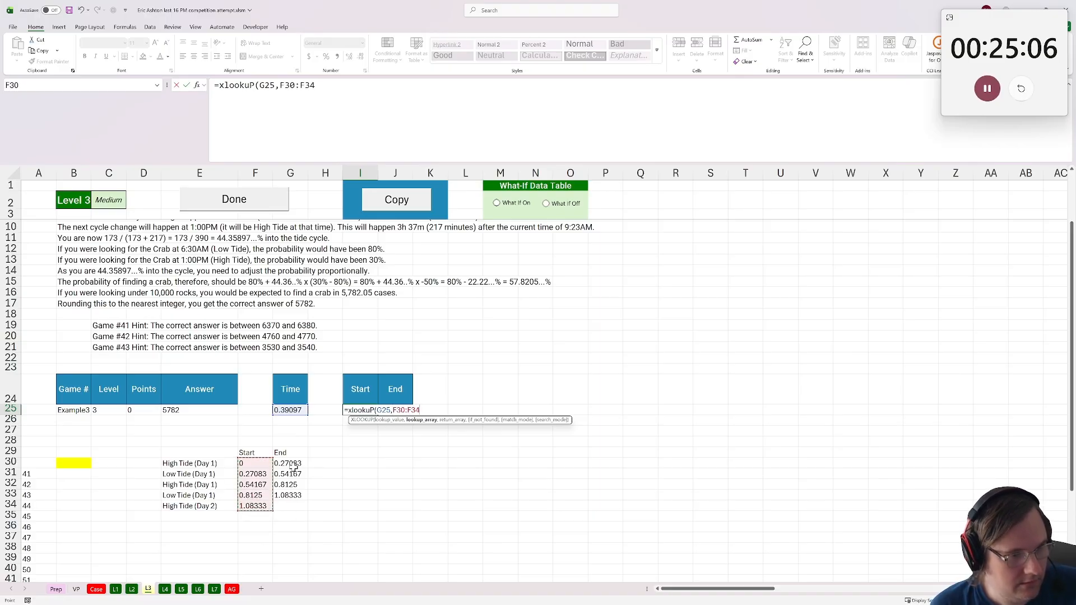
type(",,-1)")
key("Return")
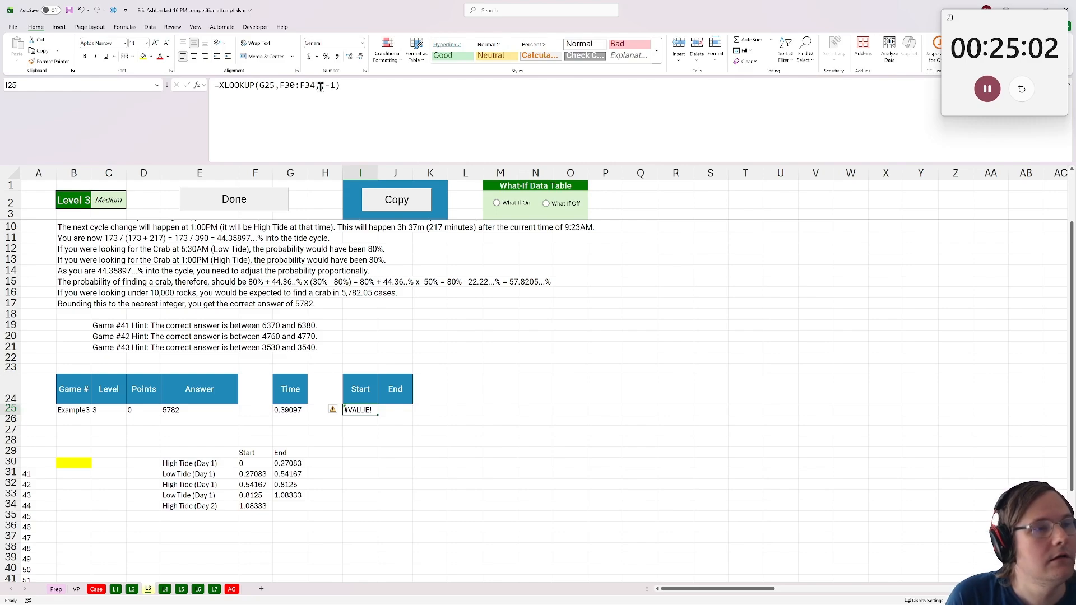
Correct the I25 lookup to return F30:G34 with match mode -1, giving both the start and end times
left_click(280, 85)
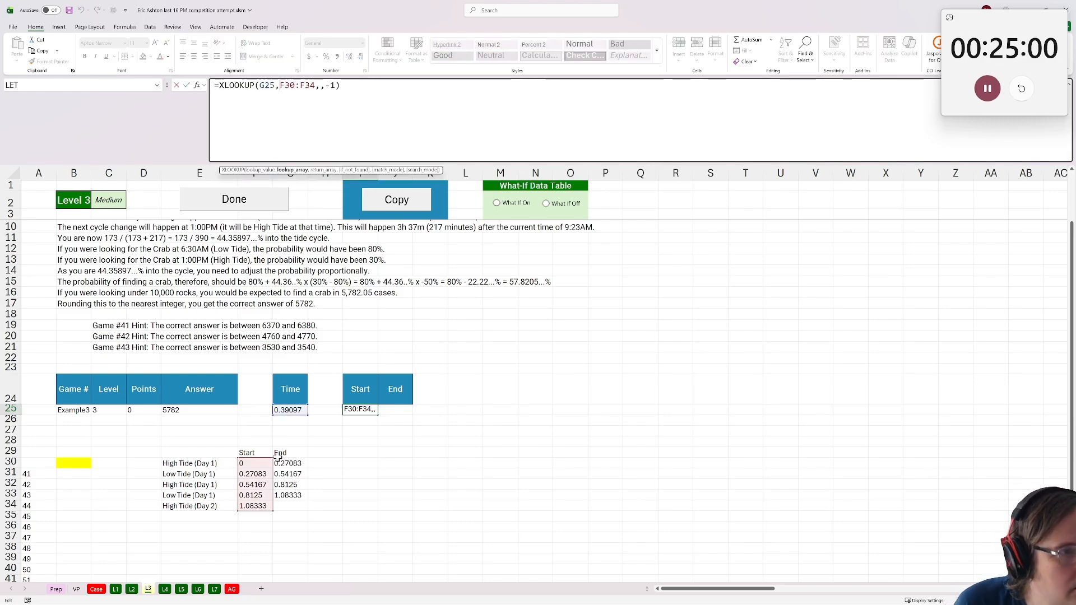
left_click(321, 86)
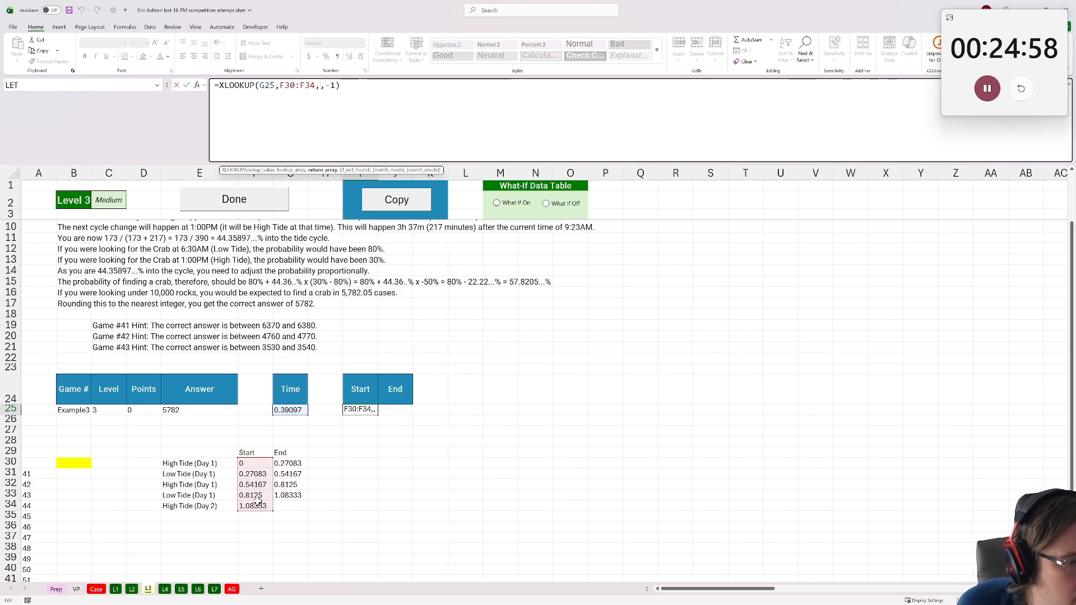
left_click_drag(255, 464, 291, 505)
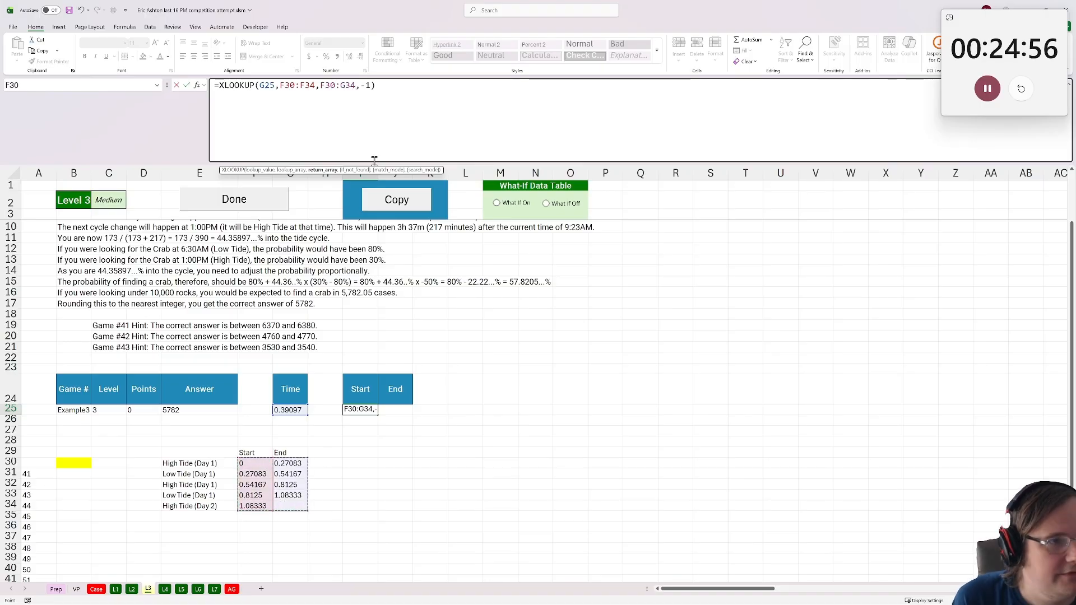
type(",")
key("Return")
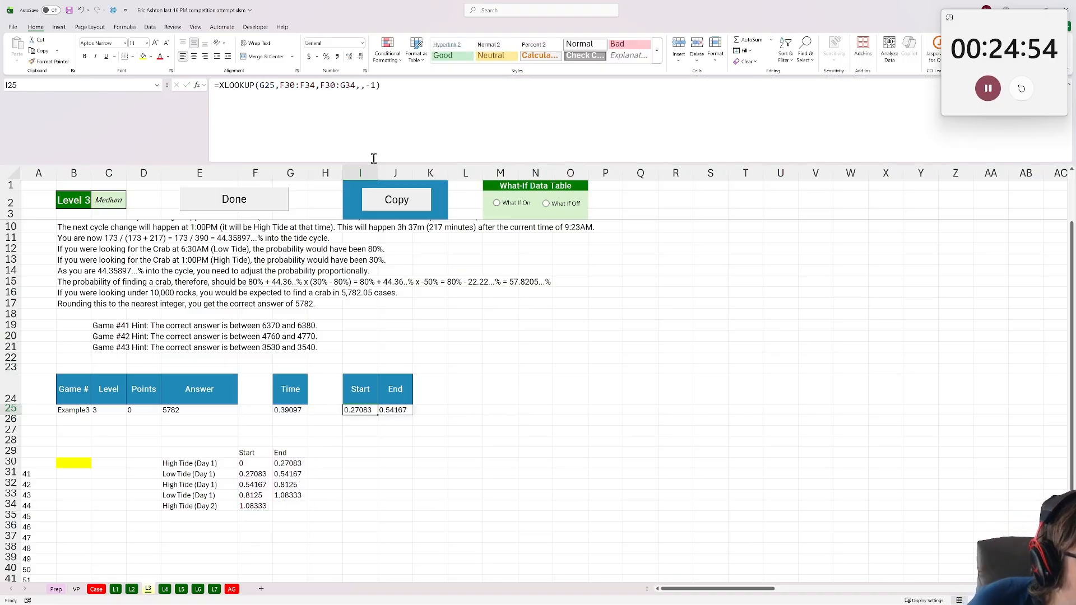
Add the header Pct In cycle in K24 beside the End column
scroll(352, 281, "up", 2)
scroll(342, 339, "down", 2)
left_click(440, 388)
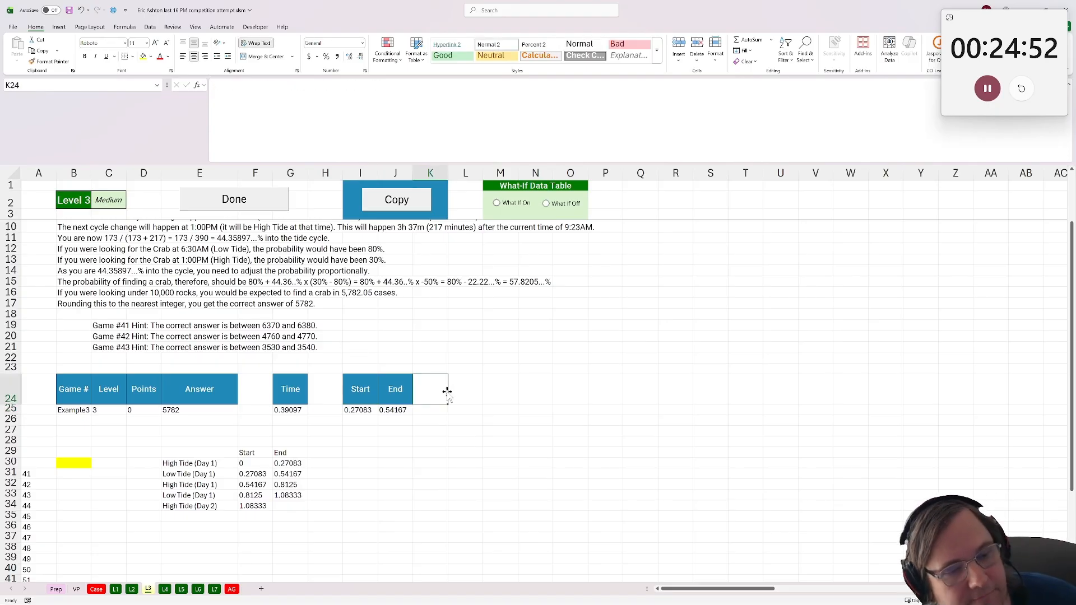
type("Pct In cy")
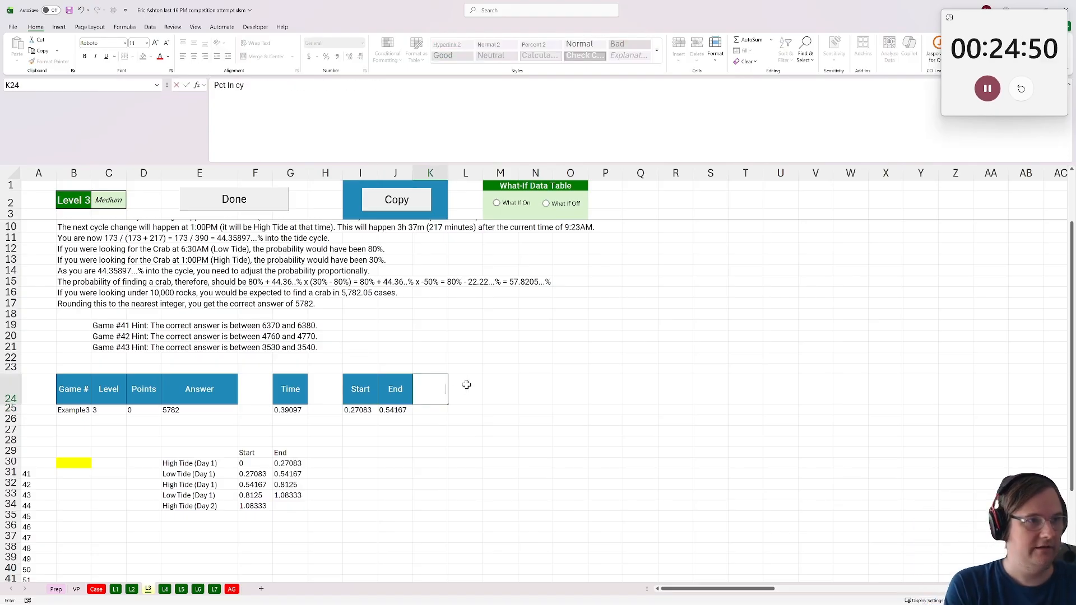
type("cle")
key("Return")
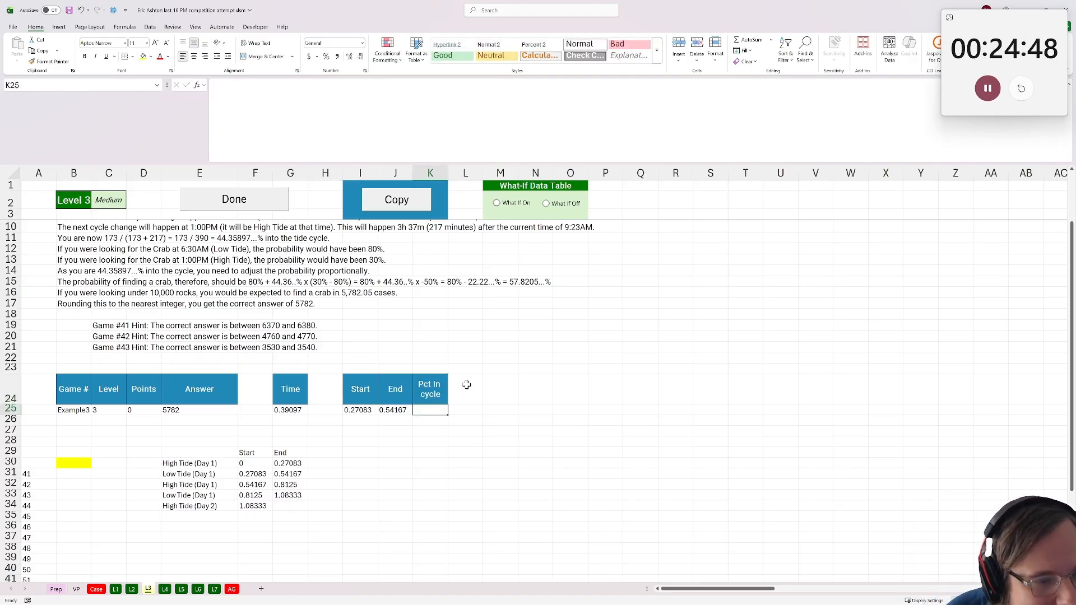
Calculate the elapsed share of the tide cycle in K25 with =(G25-I25)/(J25-I25)
type("=")
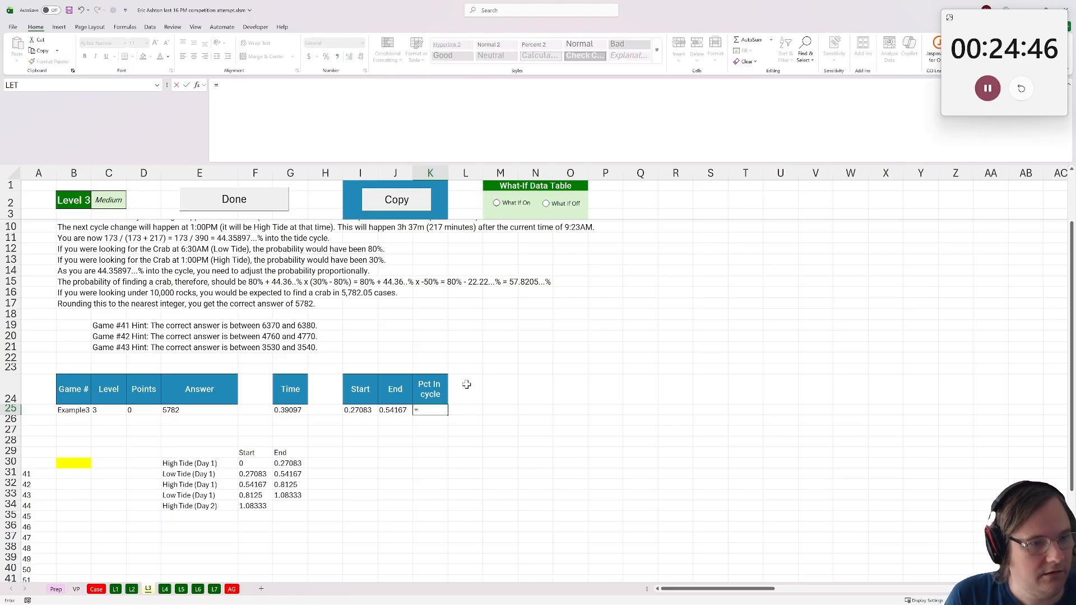
left_click(274, 412)
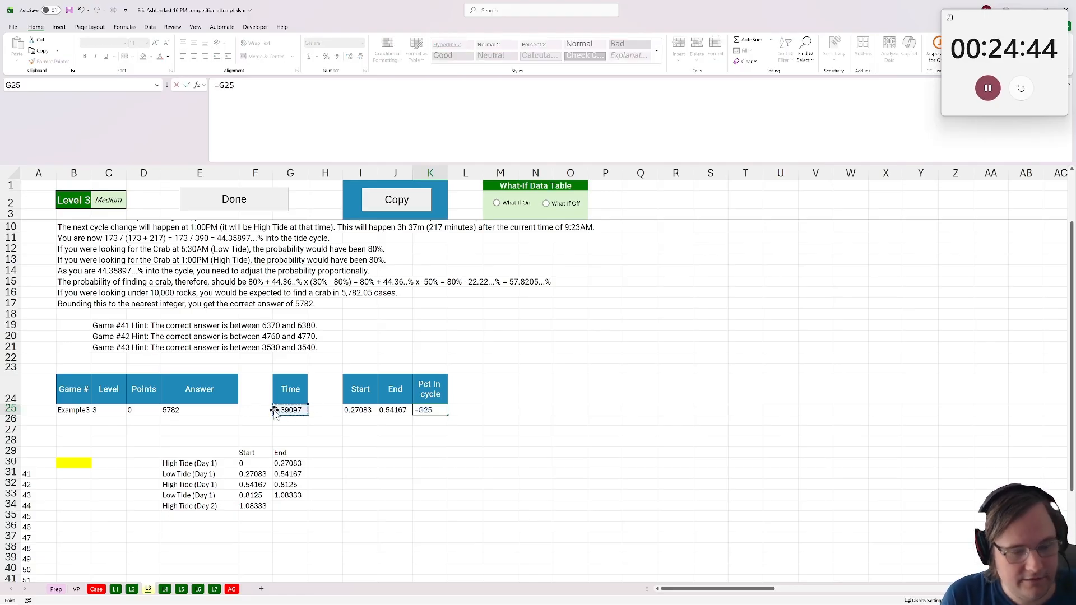
type("-")
left_click(362, 411)
left_click(219, 88)
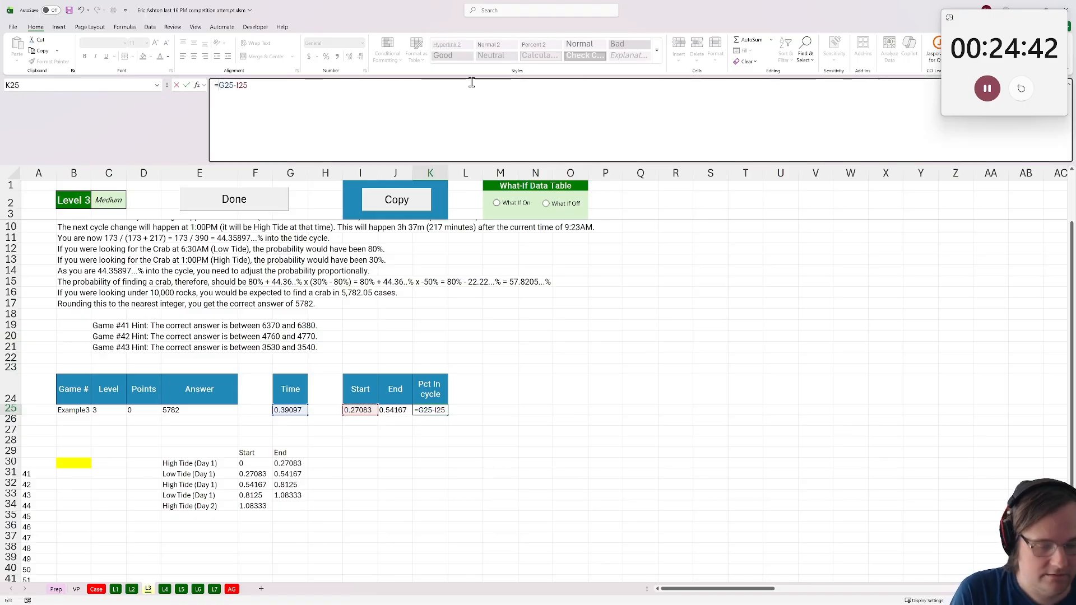
type("(")
type(")/")
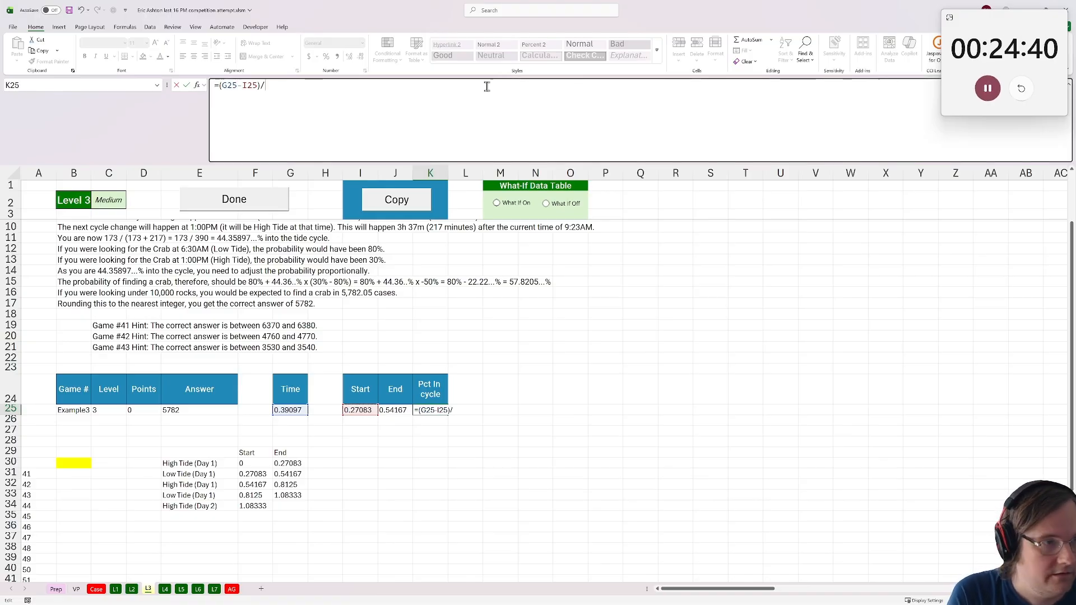
type("*")
key("BackSpace")
type("(")
left_click(397, 410)
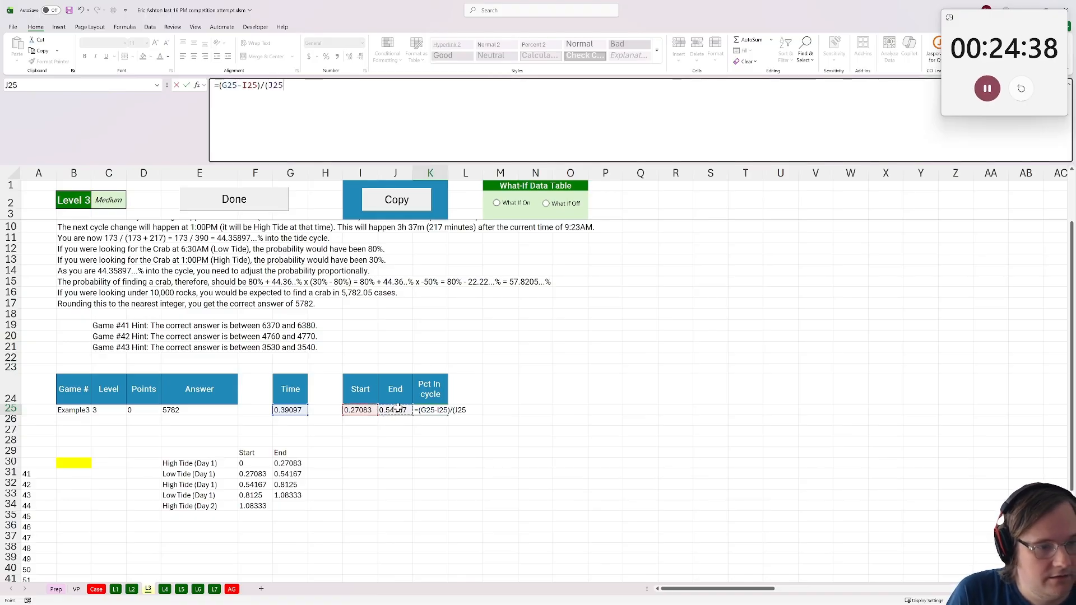
type("-")
left_click(360, 411)
type(")")
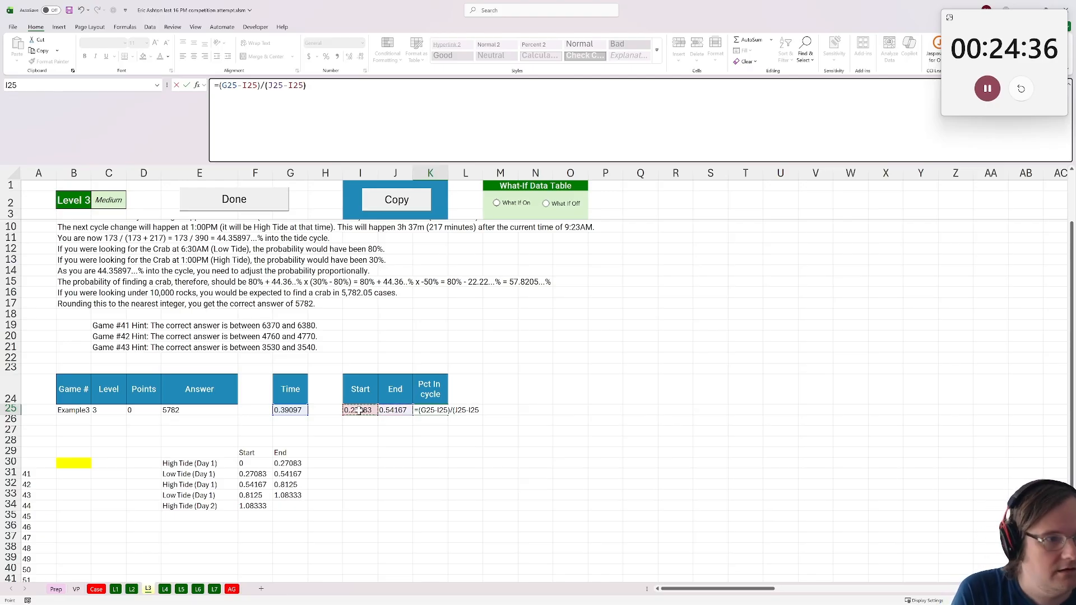
key("ctrl+Return")
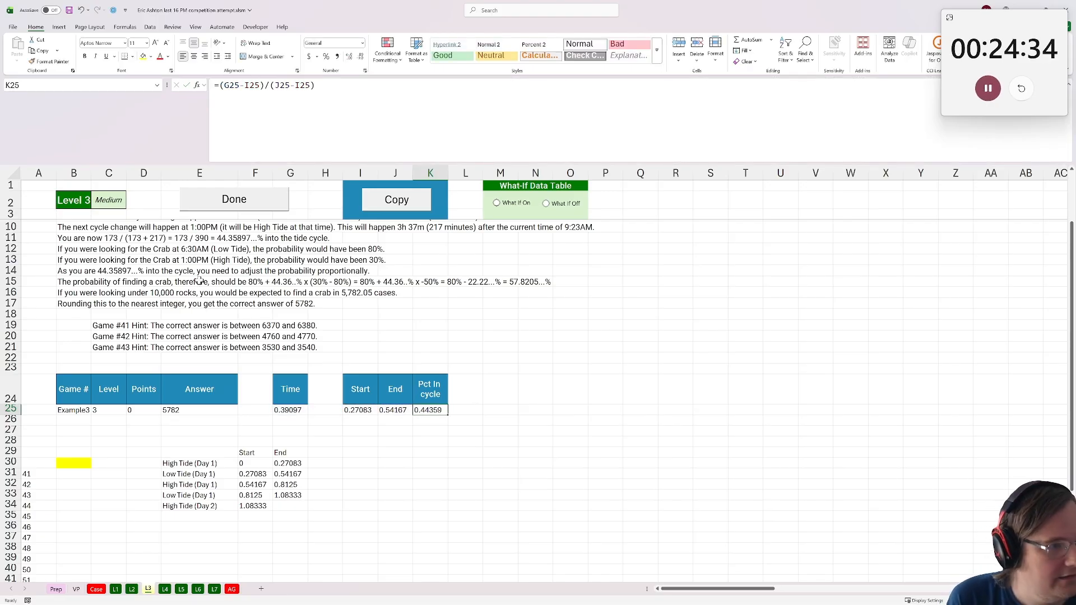
Label two probability columns beside the tide table Start in H29 and End in I29
scroll(287, 325, "up", 1)
scroll(287, 325, "down", 1)
left_click(474, 398)
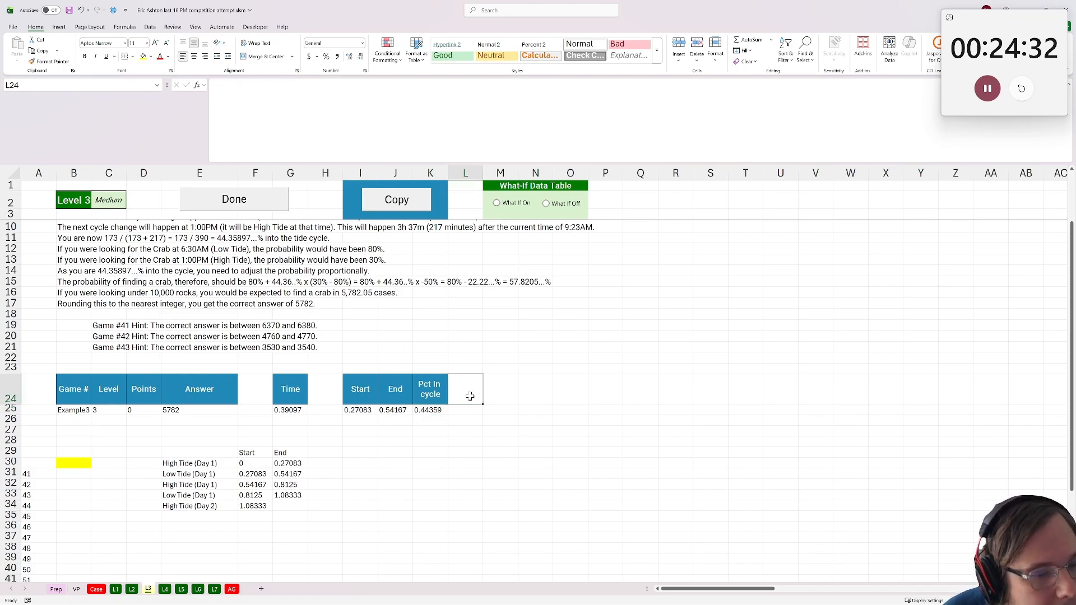
left_click(318, 453)
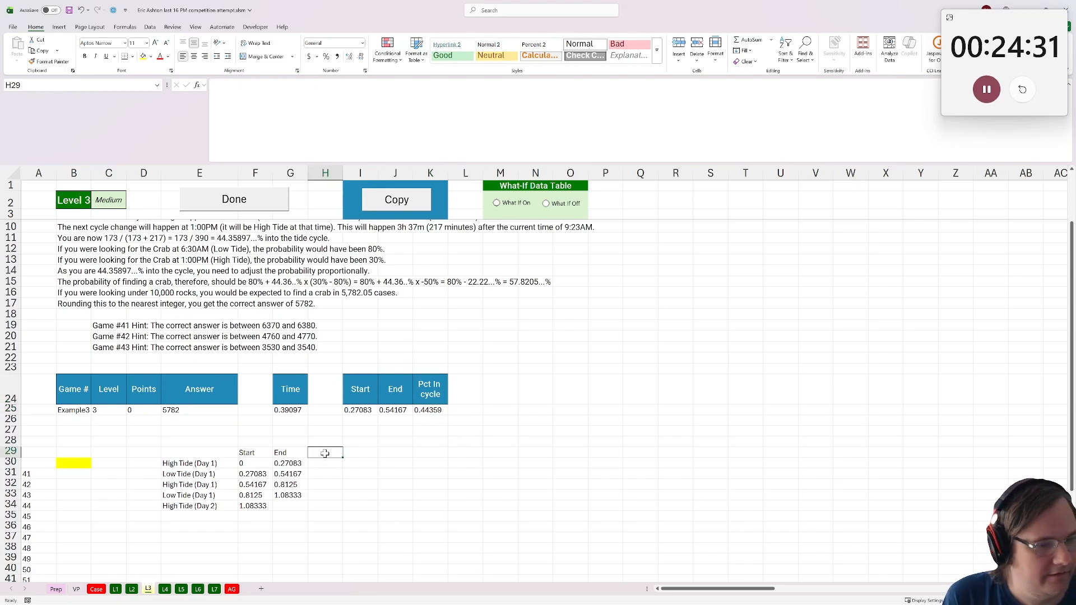
type("Start")
key("Tab")
type("End")
left_click(371, 461)
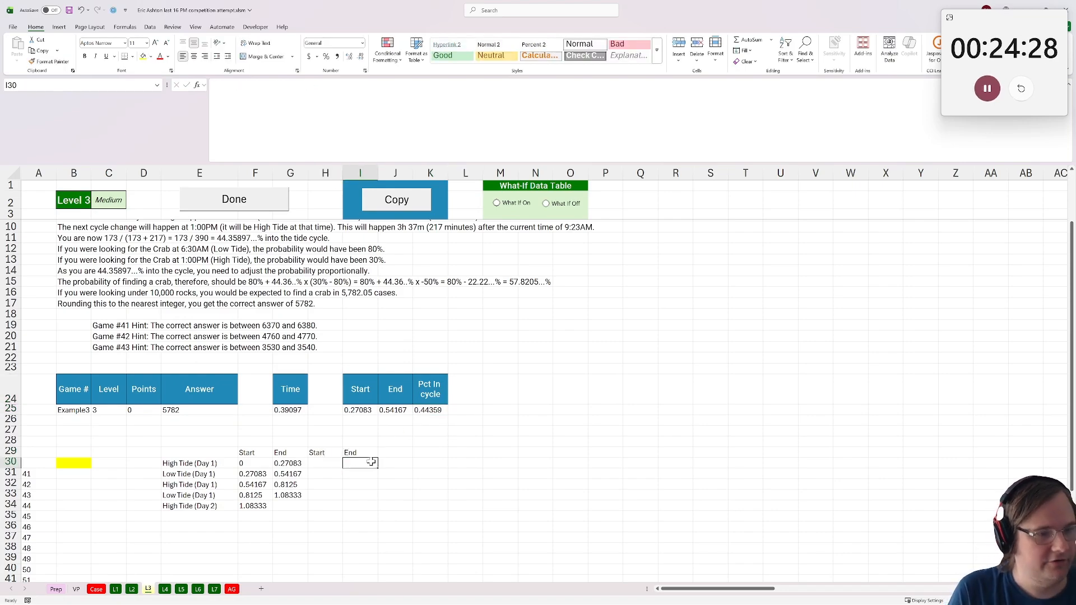
Copy the Marine Life headers and Crab row in L13:O15 of the Case sheet and paste them at N30 on sheet L3
left_click(96, 589)
scroll(101, 570, "up", 20)
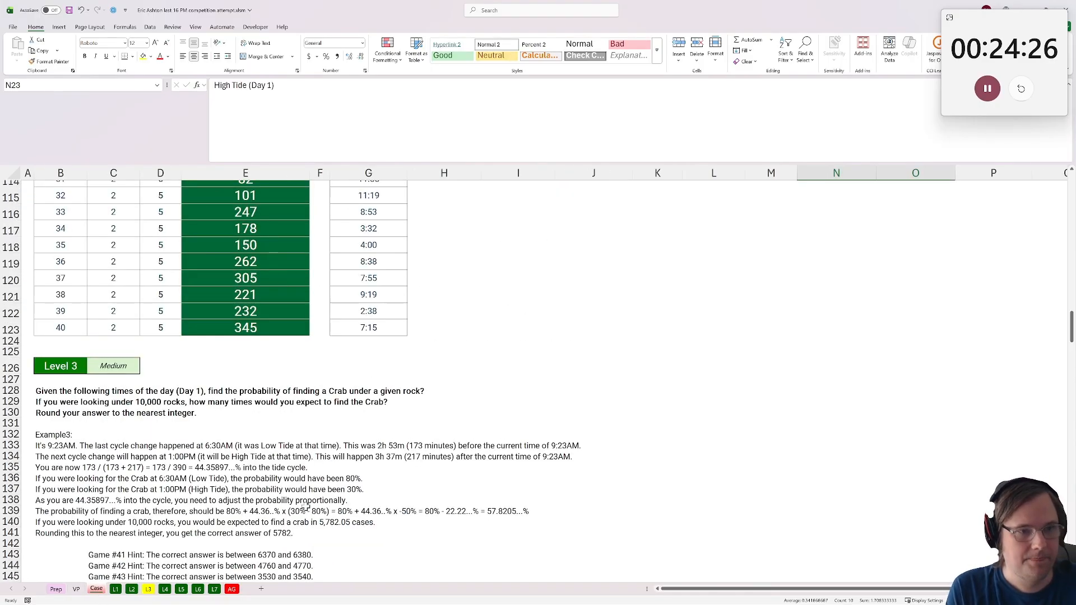
scroll(101, 570, "up", 15)
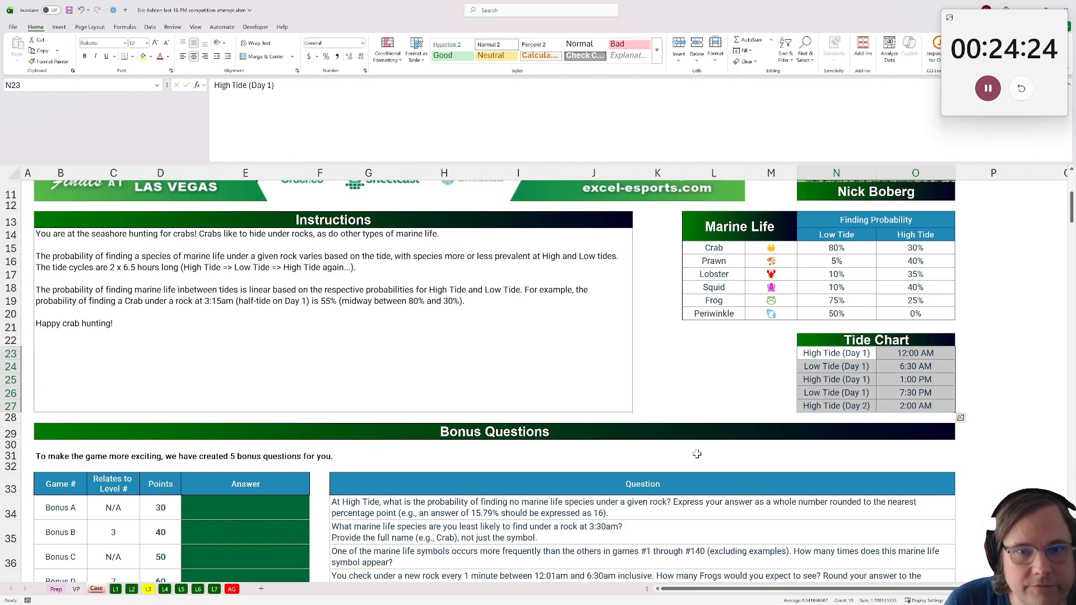
left_click_drag(746, 251, 918, 241)
key("ctrl+c")
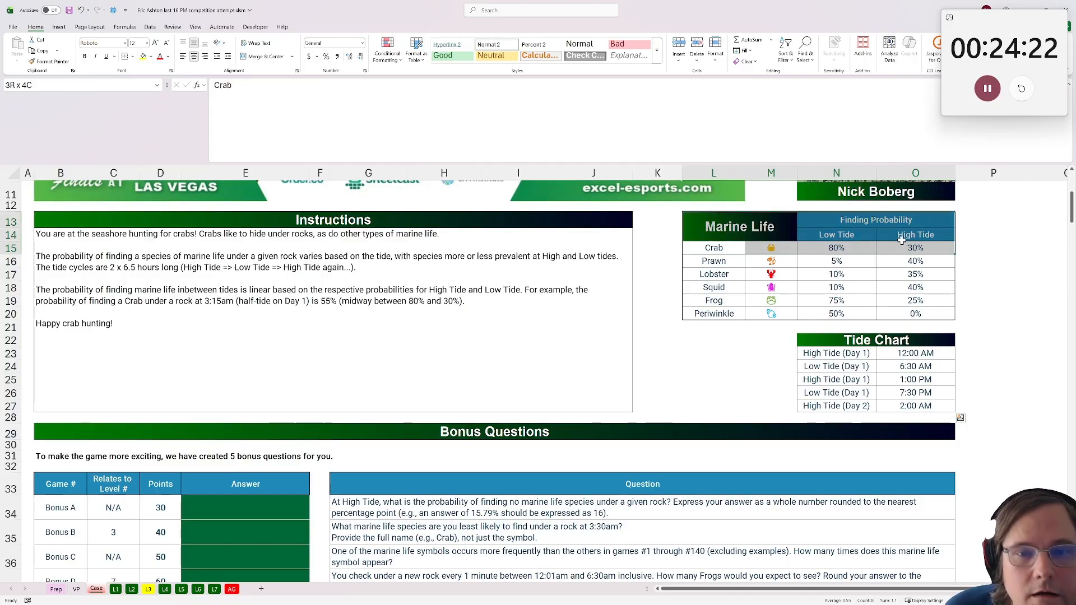
left_click(148, 590)
left_click(527, 464)
key("ctrl+v")
Copy the crab's High Tide probability 0.3 into H30 and its Low Tide probability 0.8 into H31
left_click(596, 485)
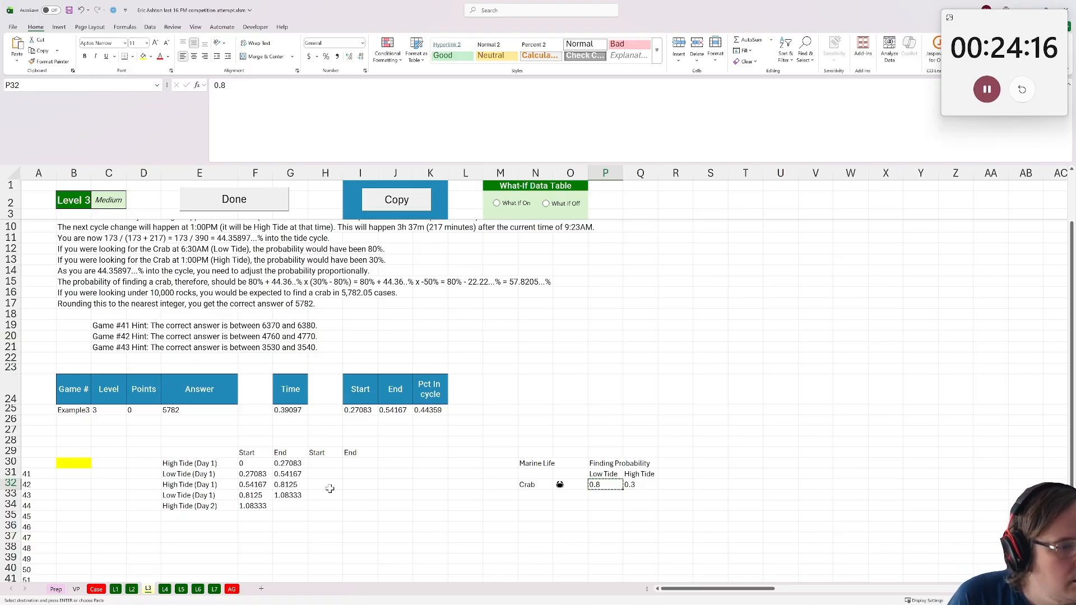
left_click(644, 486)
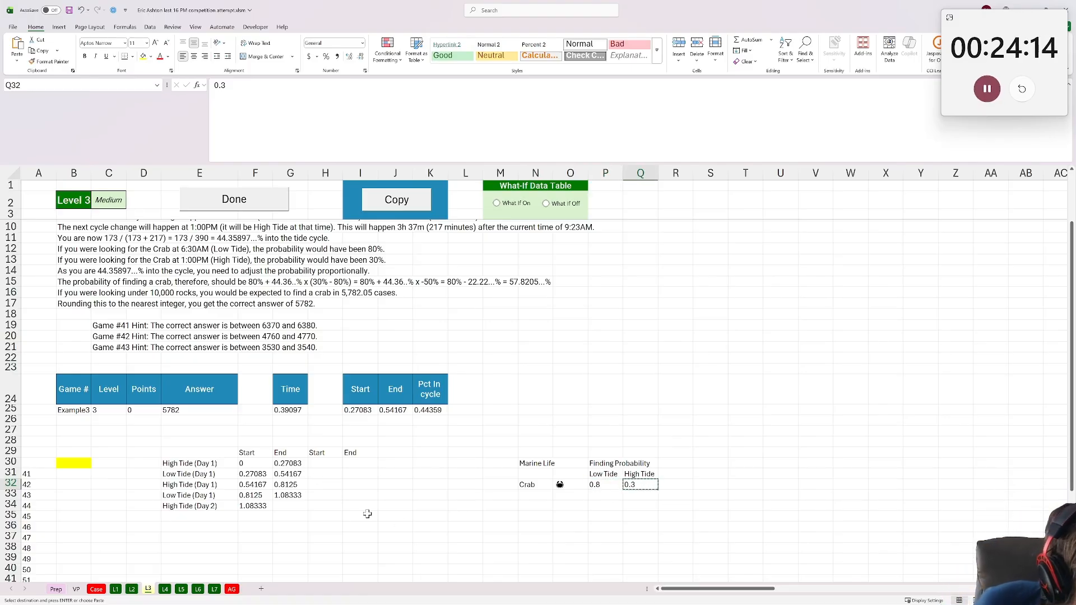
left_click(331, 463)
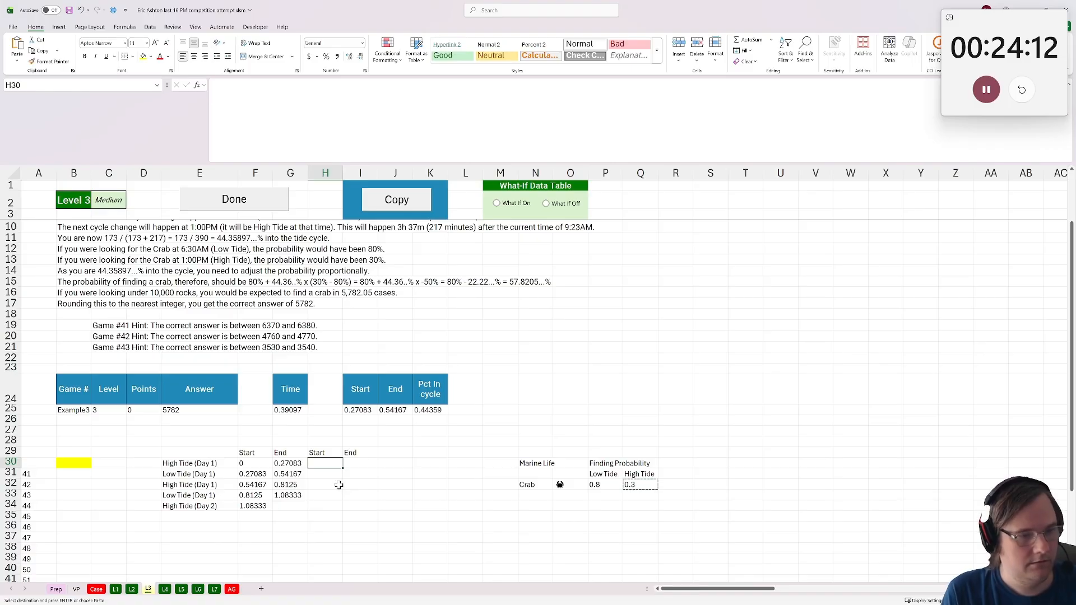
key("ctrl+v")
left_click(604, 485)
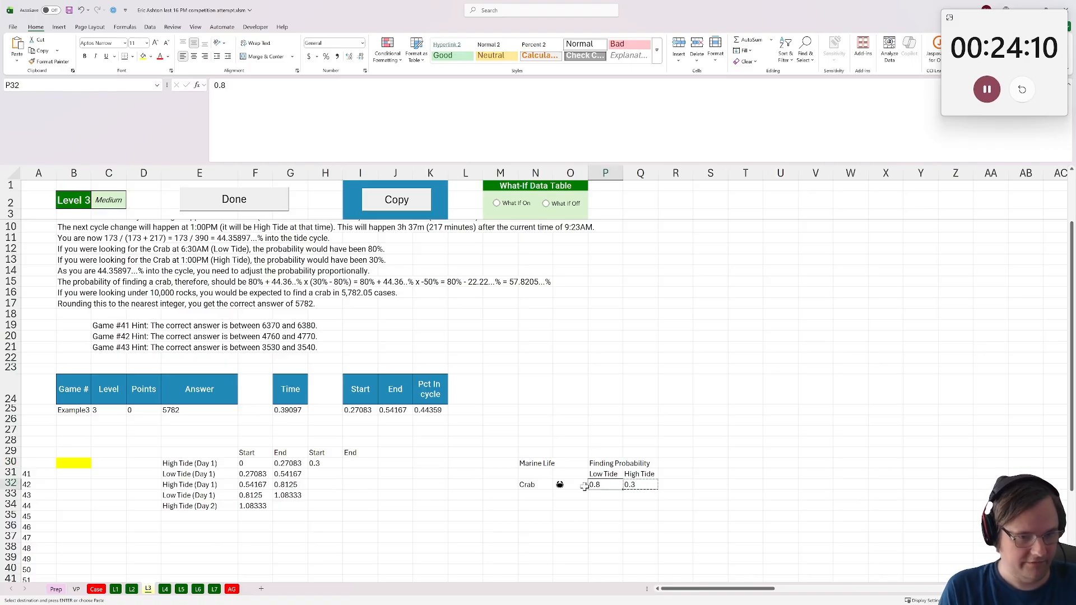
key("ctrl+c")
left_click(323, 474)
key("ctrl+v")
Fill the remaining start probabilities in H32:H34 with copies of the crab values 0.3, 0.8 and 0.3
left_click(647, 487)
key("ctrl+c")
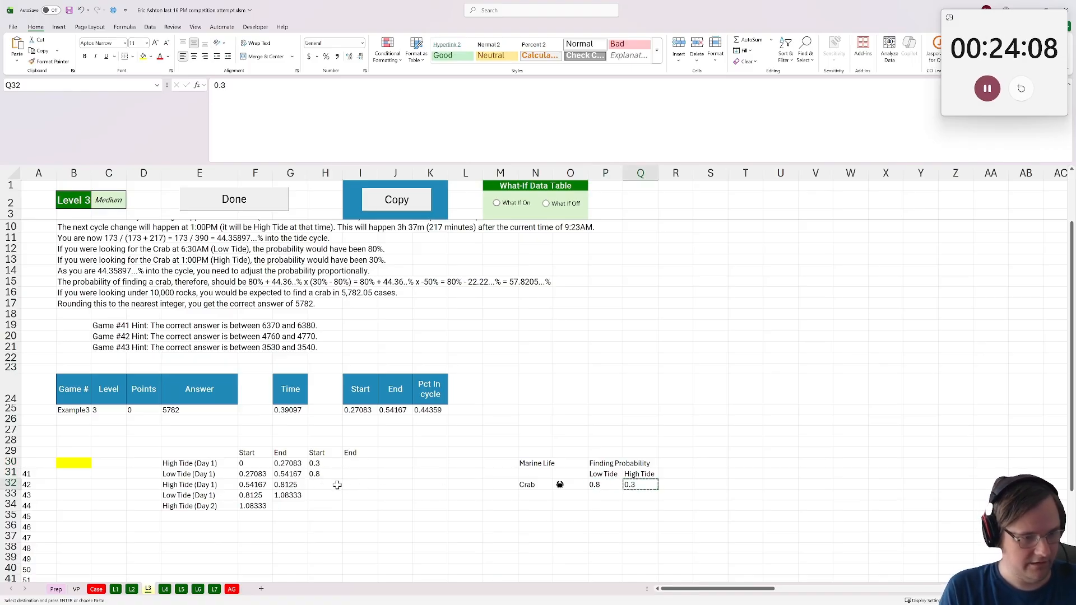
left_click(328, 486)
key("ctrl+v")
left_click(602, 485)
key("ctrl+c")
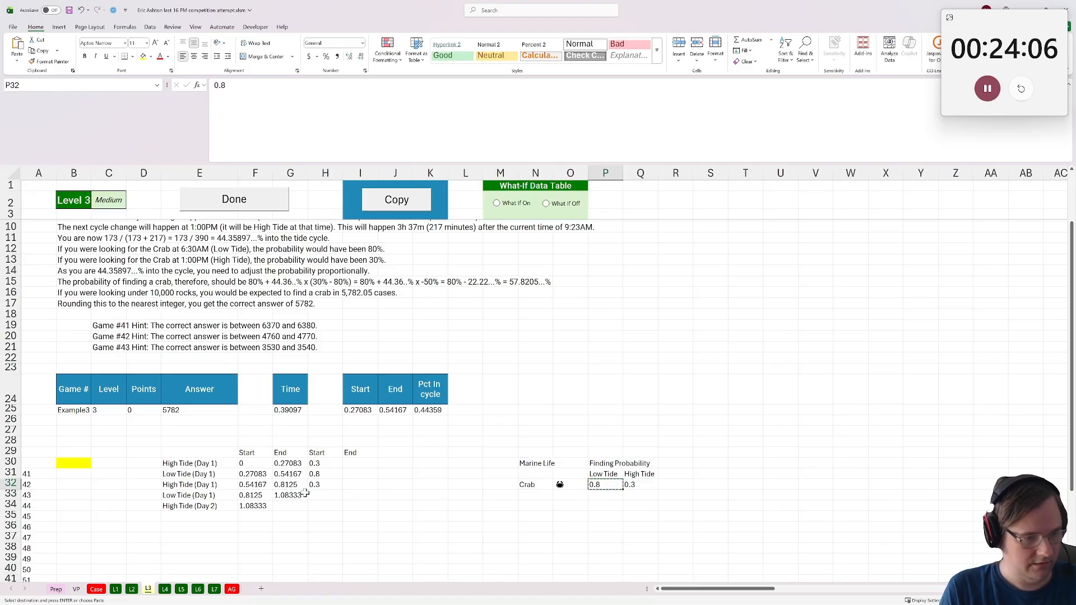
left_click(315, 495)
key("ctrl+v")
left_click(645, 486)
key("ctrl+c")
left_click(321, 507)
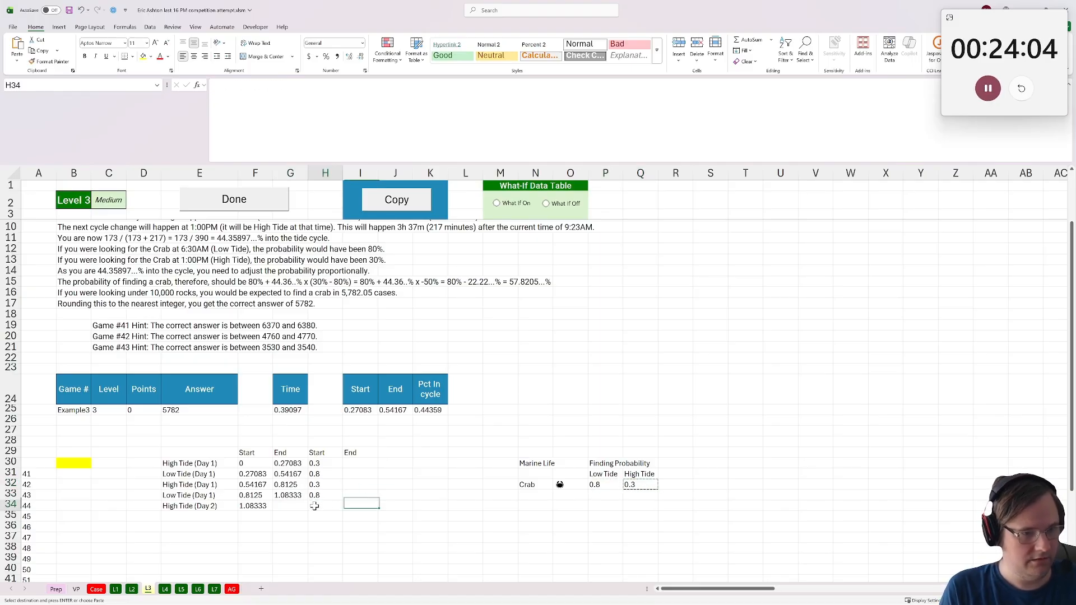
key("ctrl+v")
Enter =H31 in I30 as the end probability and copy the formula down through I34
left_click(361, 464)
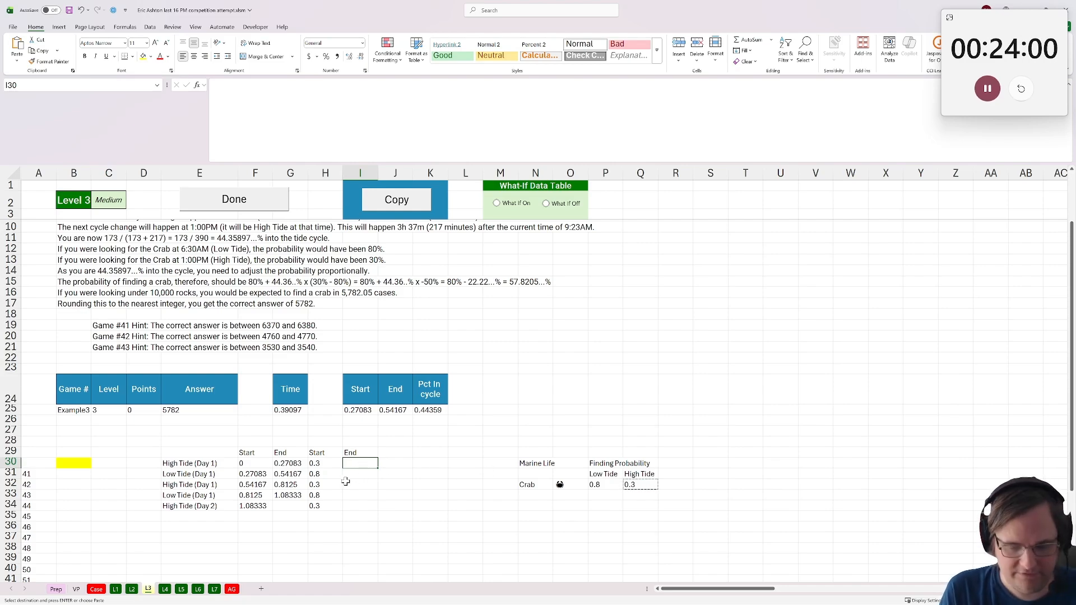
type("=")
left_click(315, 475)
key("Return")
left_click(361, 464)
key("ctrl+c")
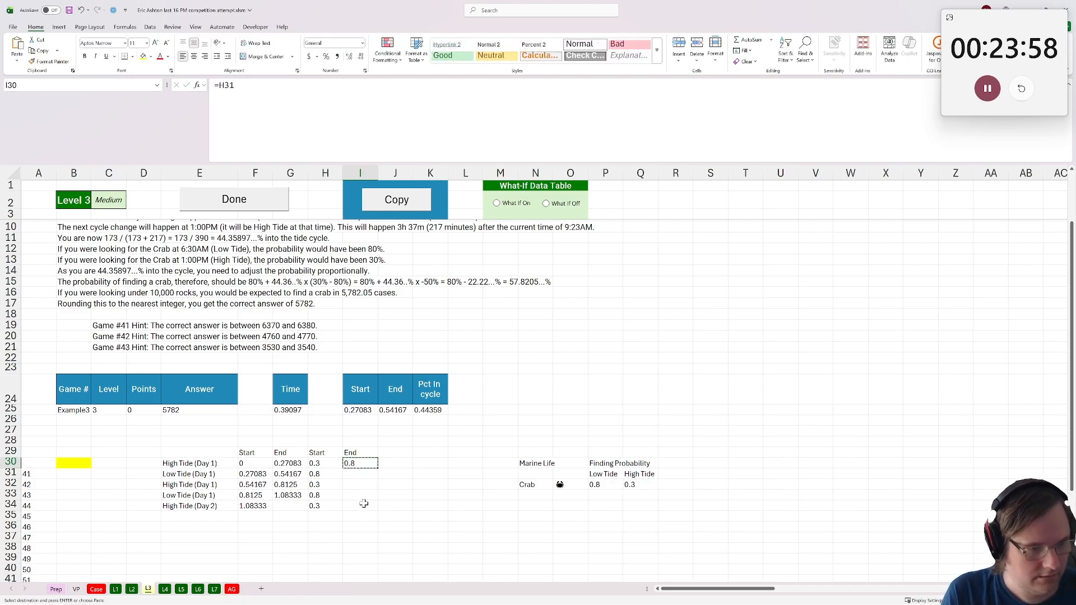
left_click_drag(361, 474, 364, 507)
key("ctrl+v")
left_click(362, 506)
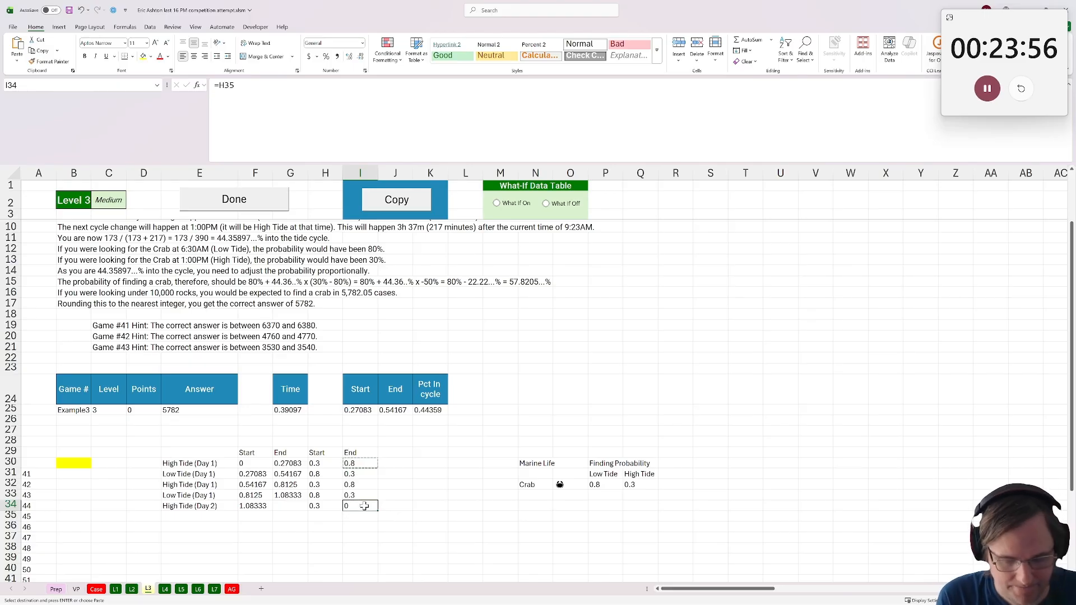
Set the last end probability in I34 to 0.8 and add Start and End headers in M24 and N24
type("0.8")
key("Return")
left_click(515, 384)
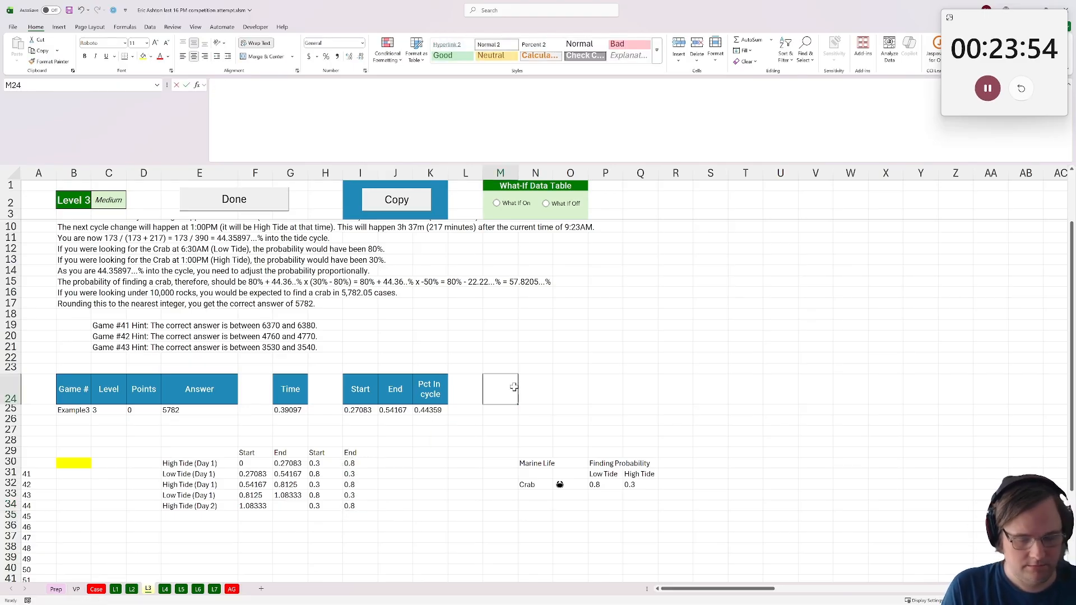
type("Start")
key("Tab")
type("End")
key("Return")
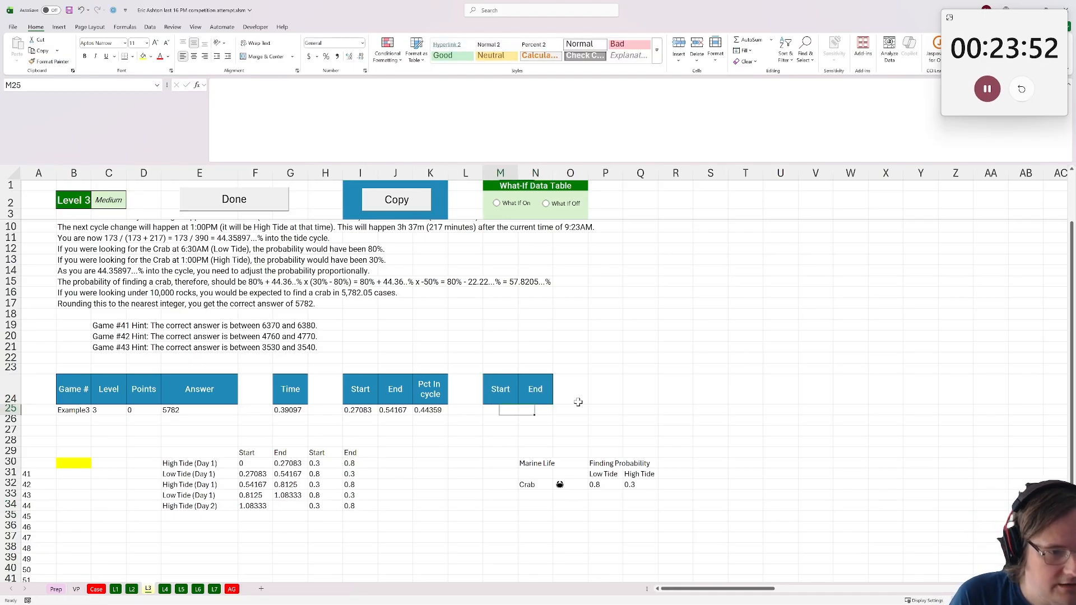
type("=xlook;")
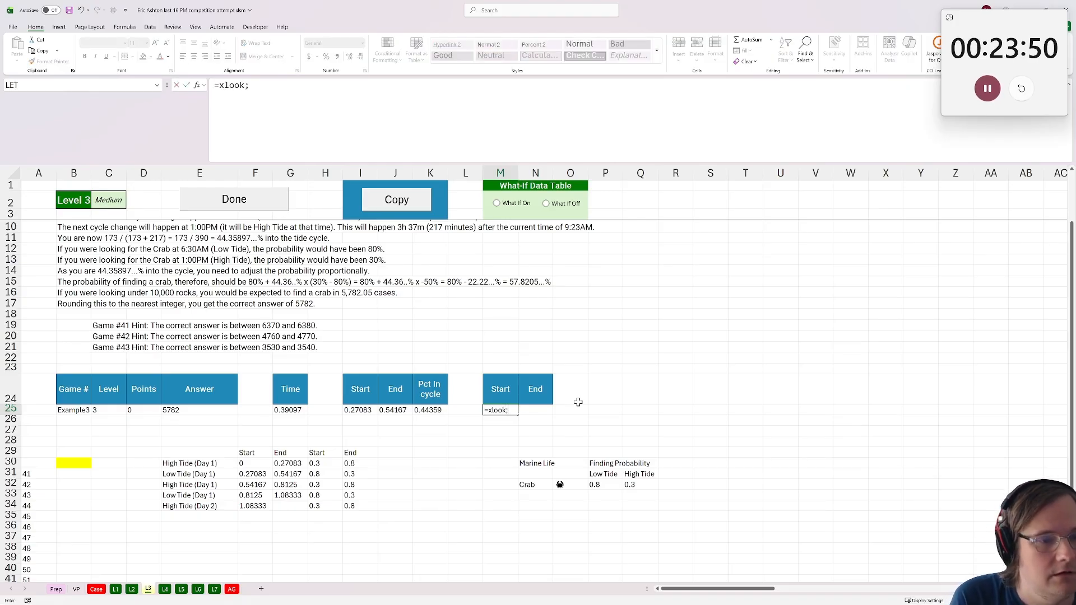
key("BackSpace")
key("Escape")
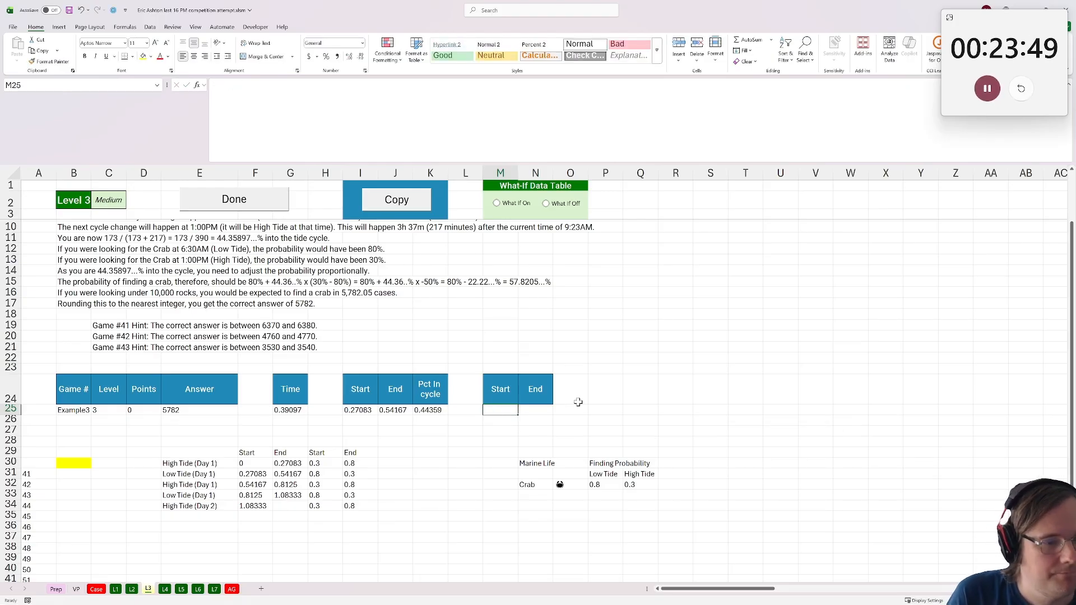
Reuse I25's lookup formula in M25 with the probabilities as return range: =XLOOKUP(G25,F30:F34,H30:I34,,-1)
left_click(357, 411)
left_click_drag(391, 95, 211, 84)
key("ctrl+c")
key("Escape")
left_click(497, 408)
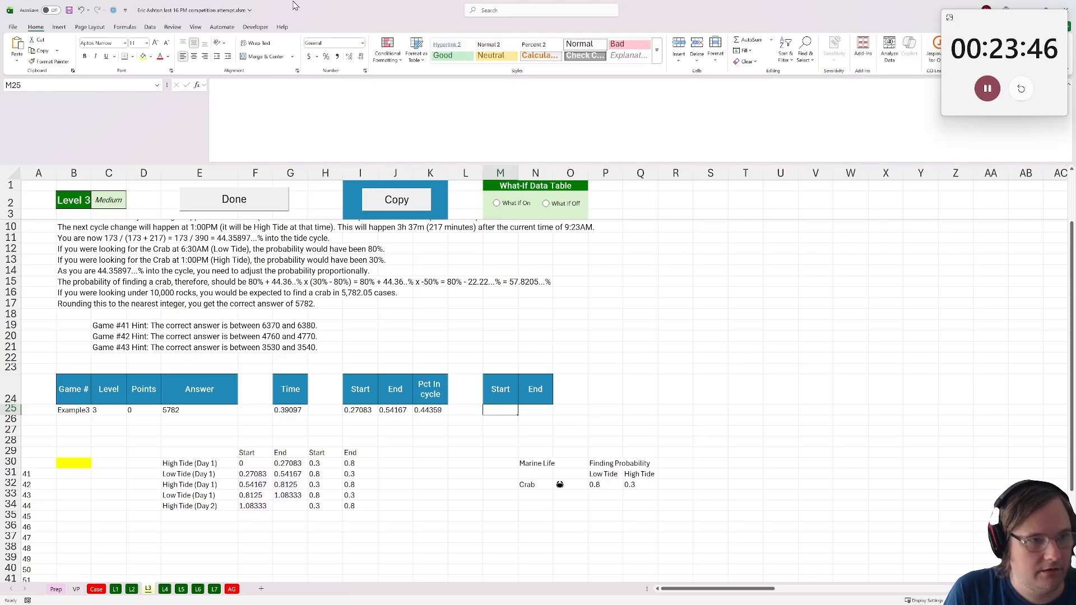
left_click(311, 105)
key("ctrl+v")
left_click_drag(307, 486, 362, 490)
mouse_move(274, 487)
left_mouse_down()
mouse_move(338, 488)
mouse_move(273, 487)
left_mouse_up()
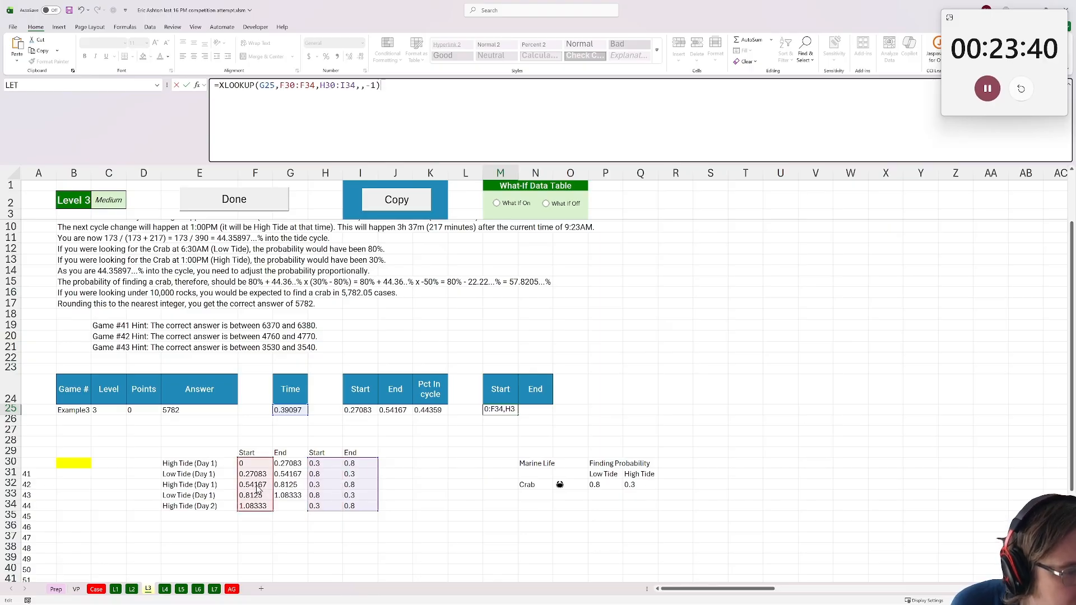
key("Return")
scroll(326, 462, "up", 1)
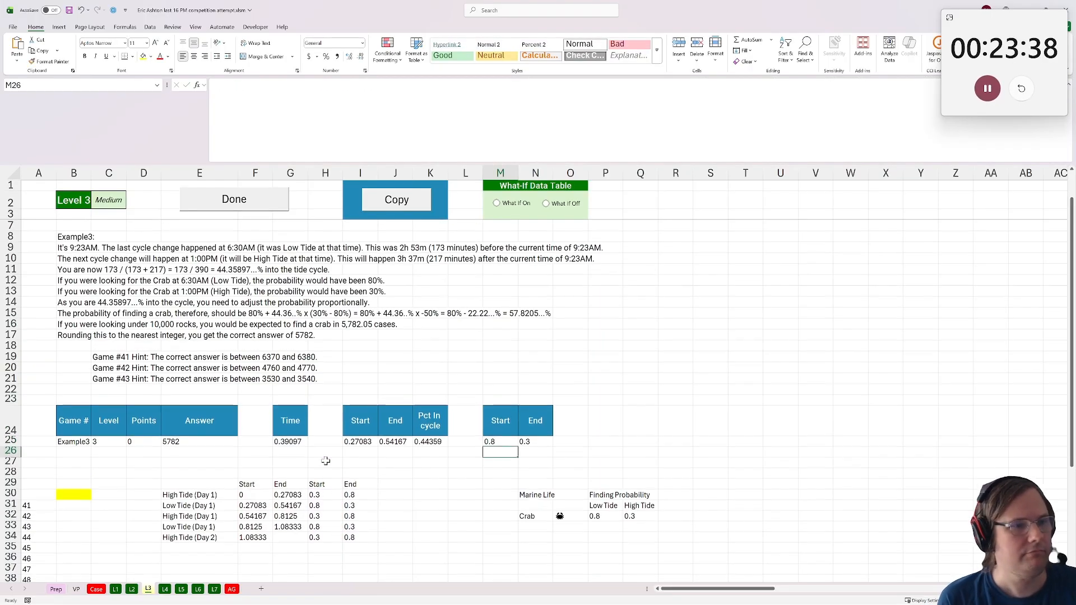
scroll(455, 467, "down", 1)
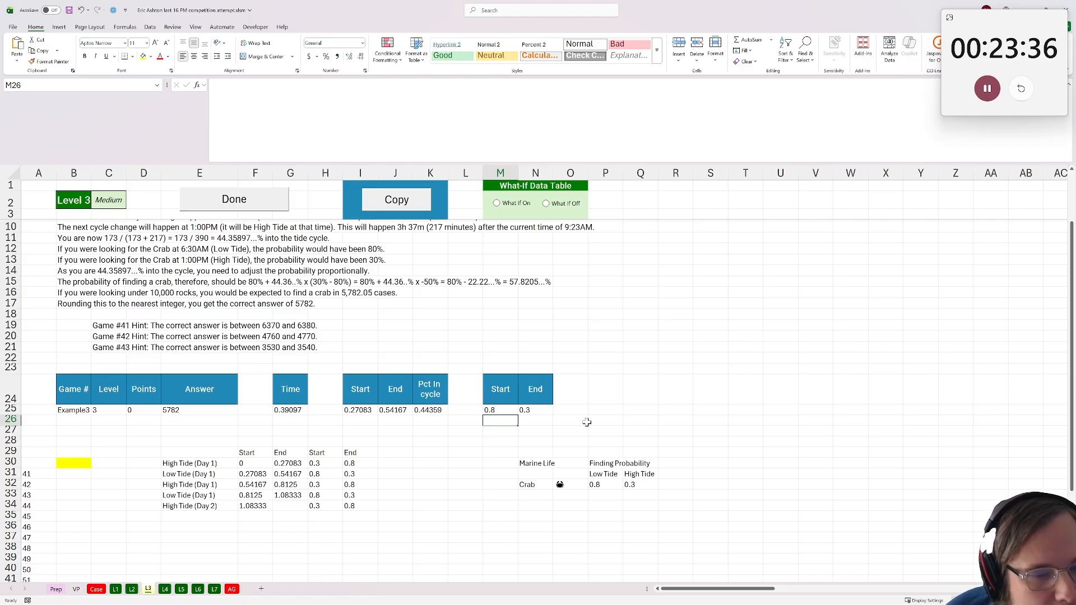
left_click(609, 409)
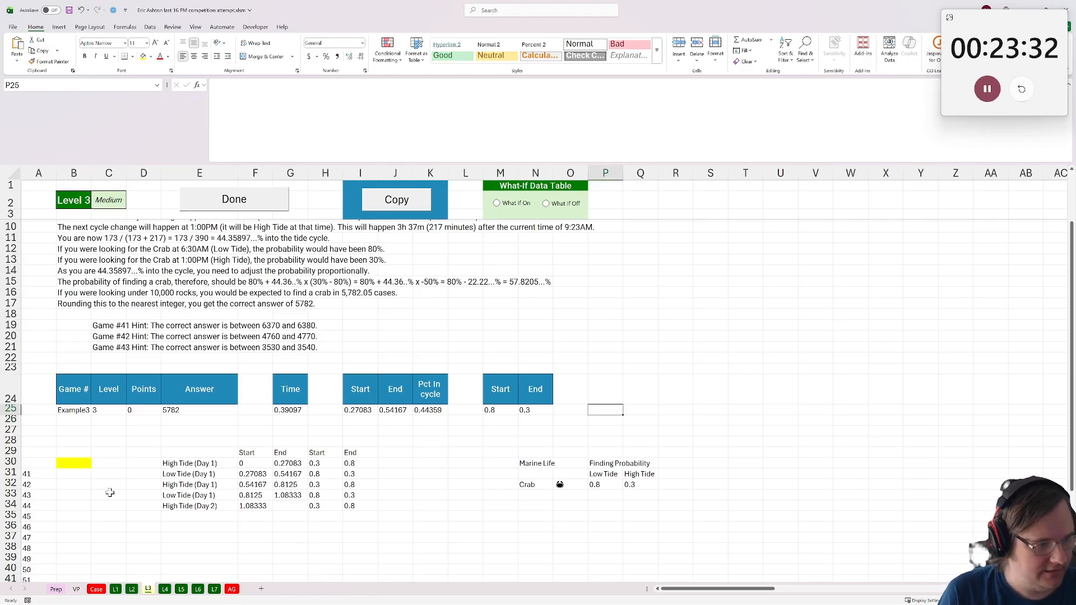
left_click(73, 464)
type("=(")
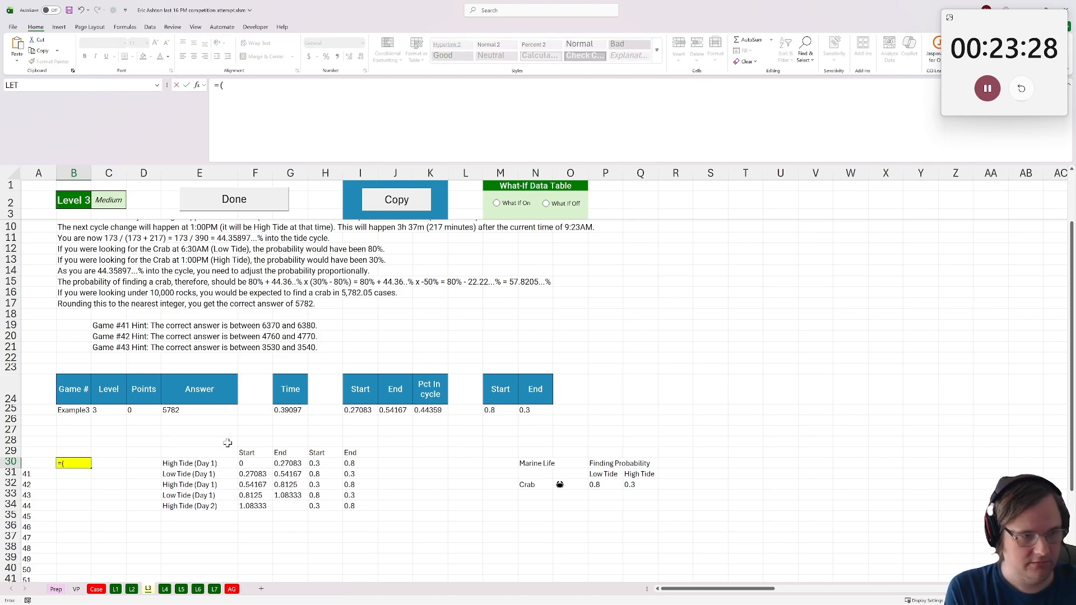
key("Escape")
left_click(599, 388)
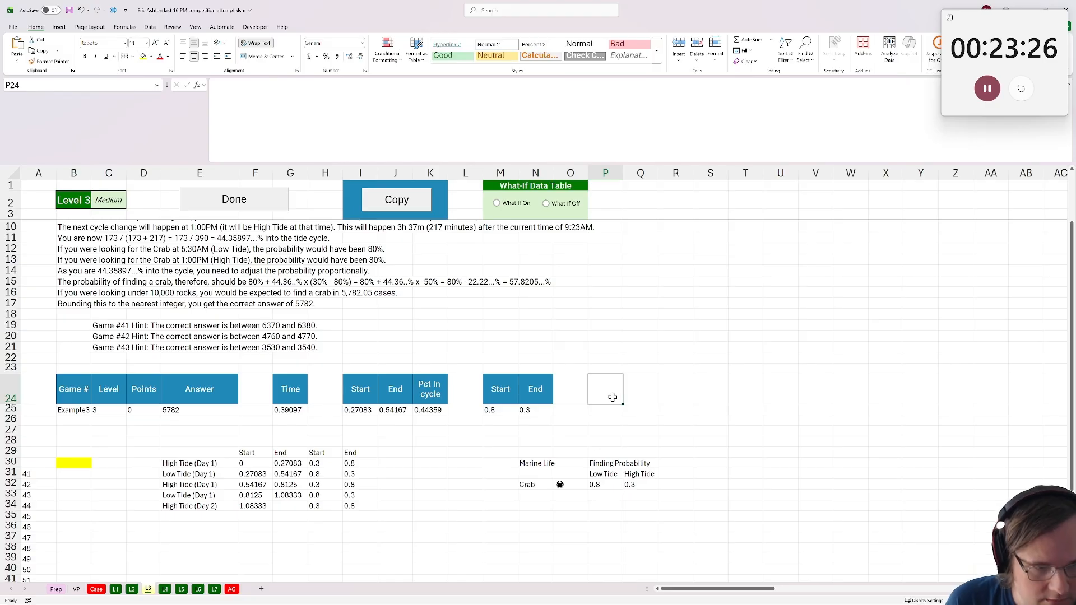
left_click(79, 463)
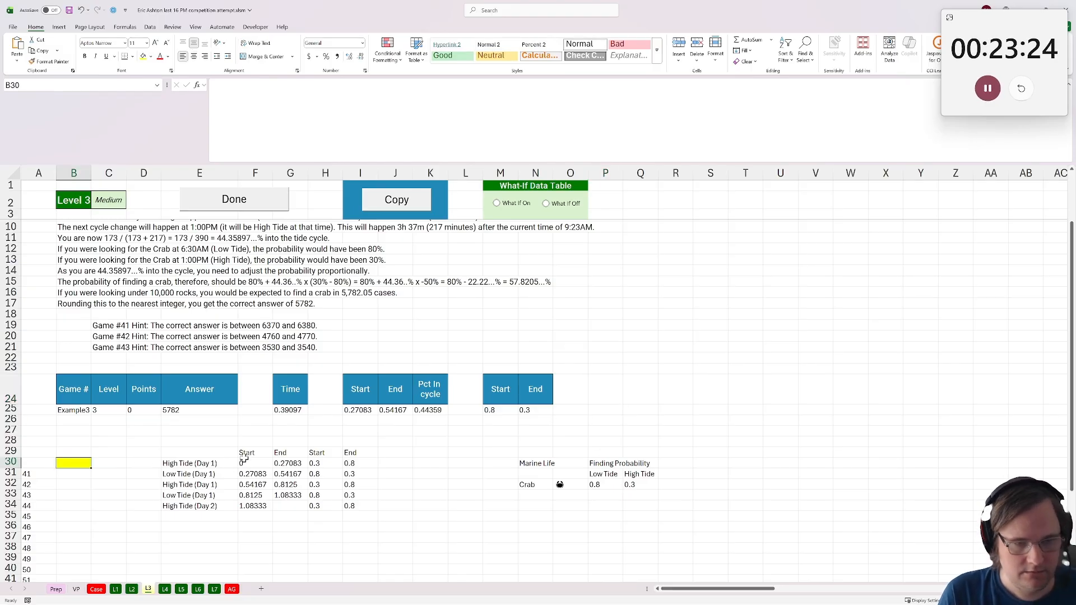
type("=")
key("BackSpace")
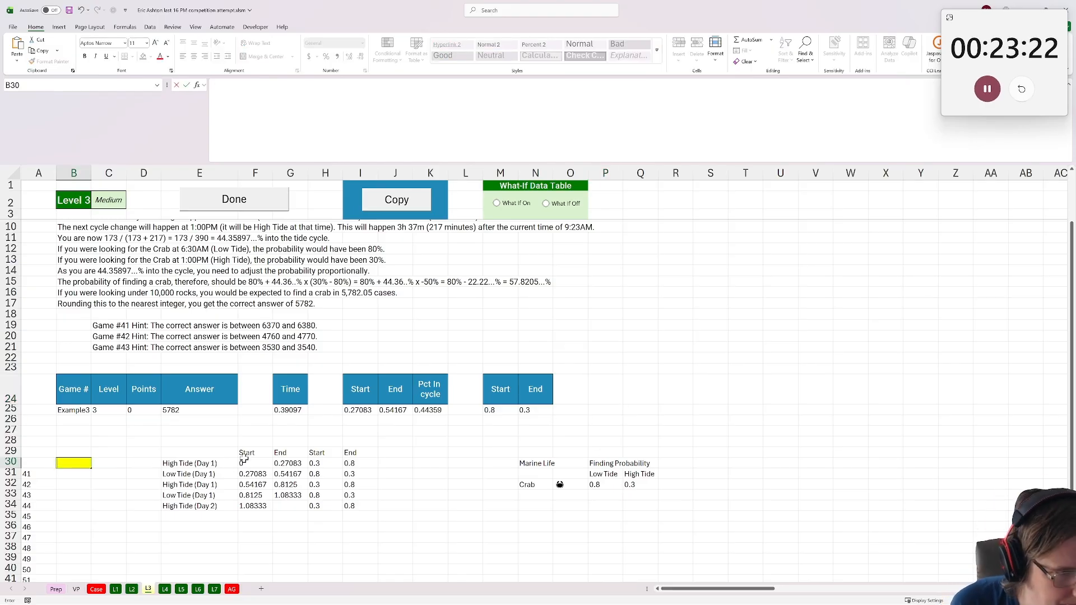
Enter the formula =N25+(K25)*M25-N25 in P25 for the proportional crab probability
left_click(609, 411)
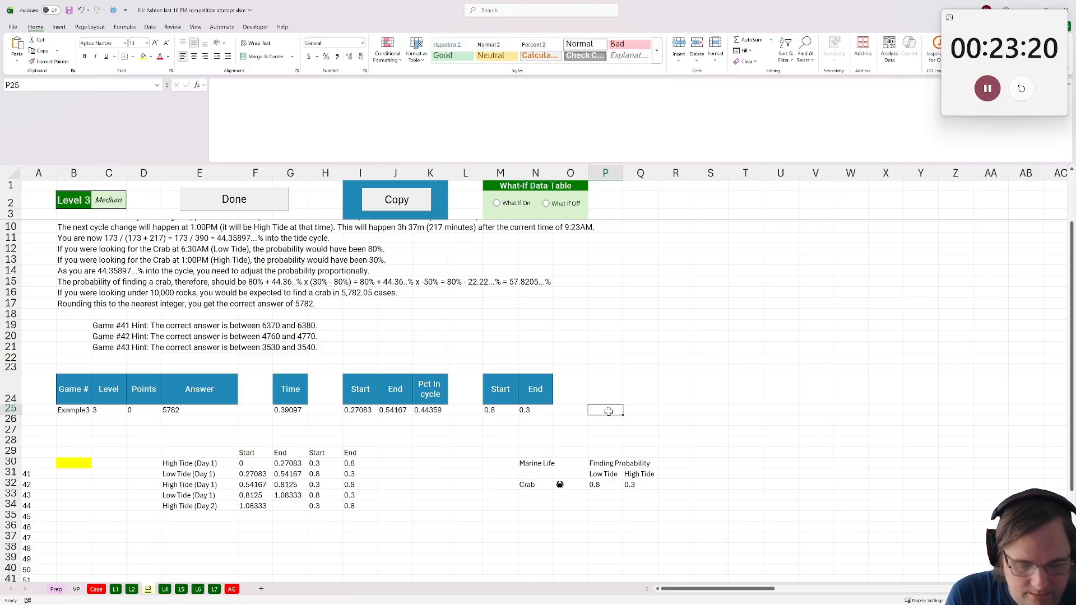
type("=")
left_click(545, 409)
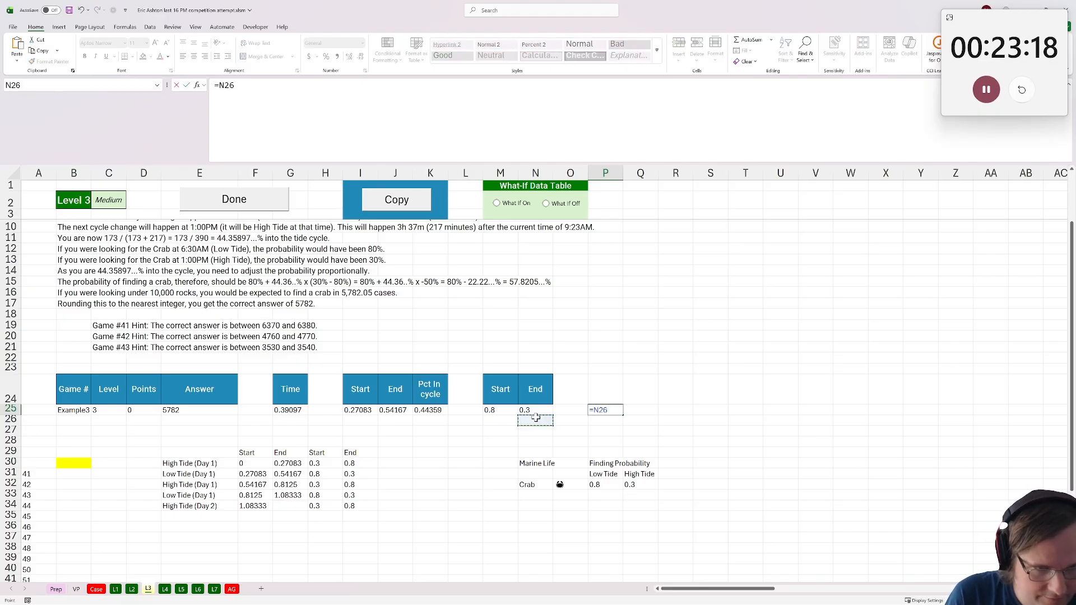
type("+")
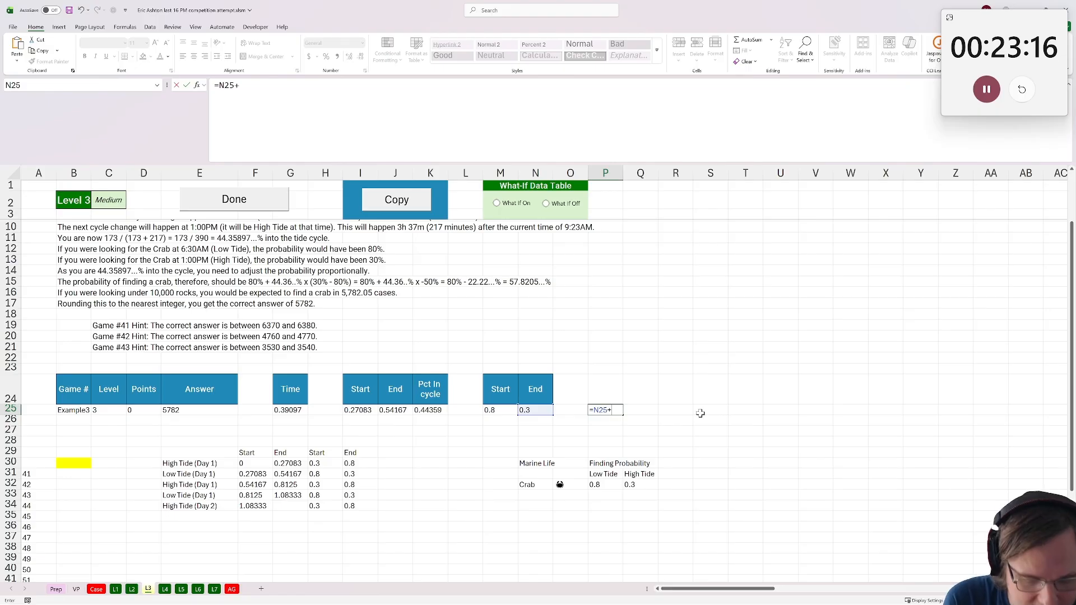
type("(")
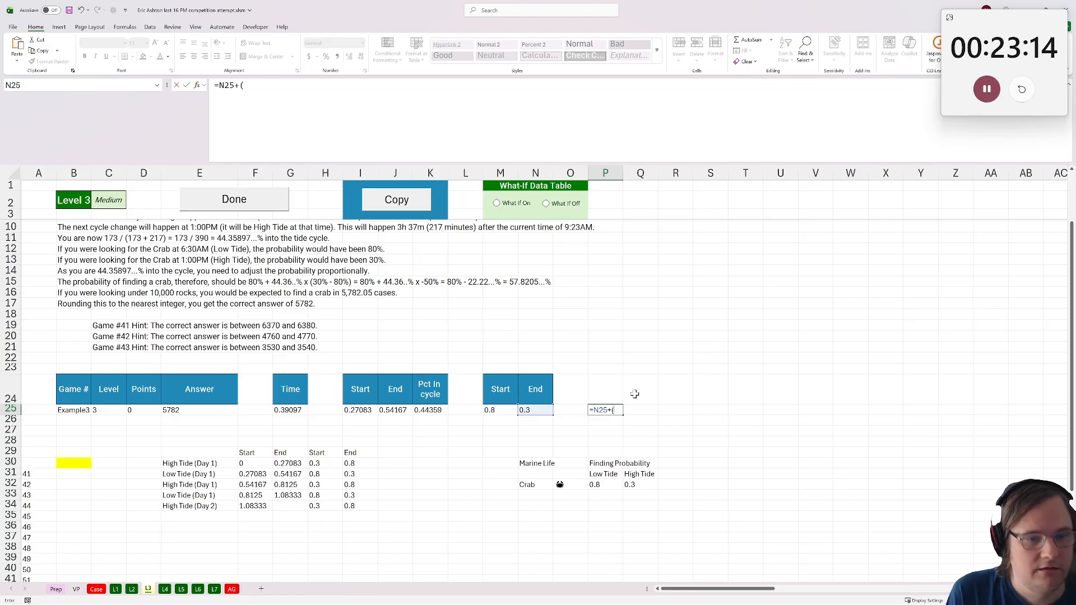
left_click(427, 411)
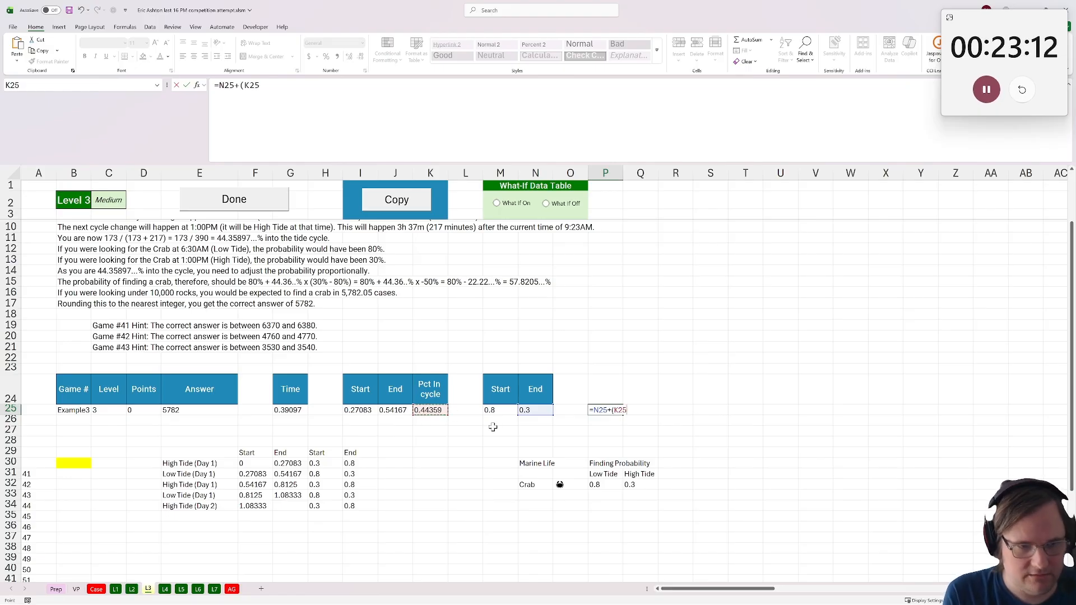
type(")*")
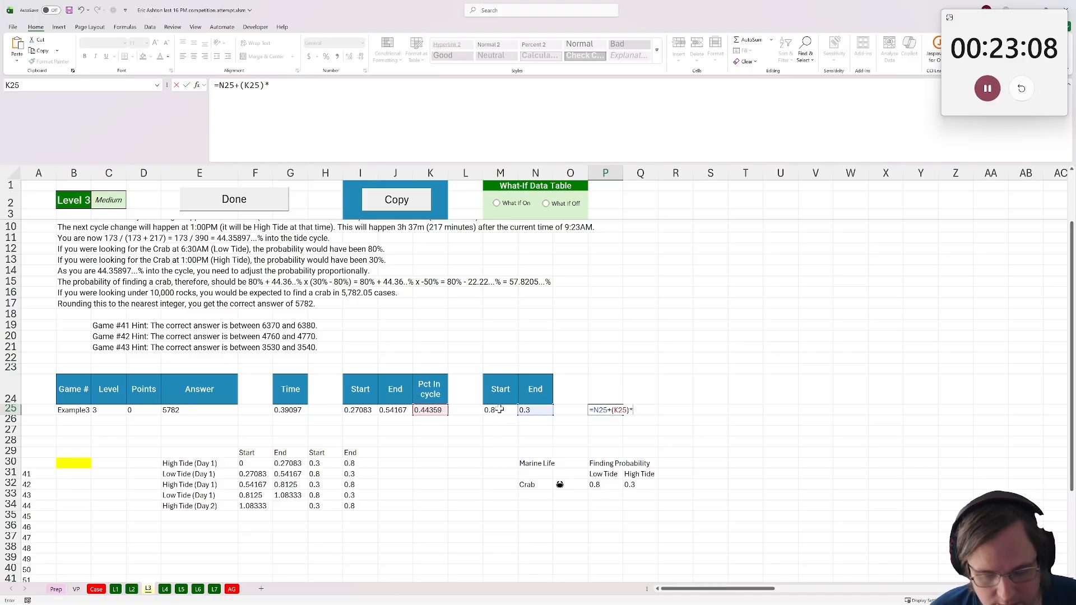
left_click(501, 410)
type("-")
left_click(546, 411)
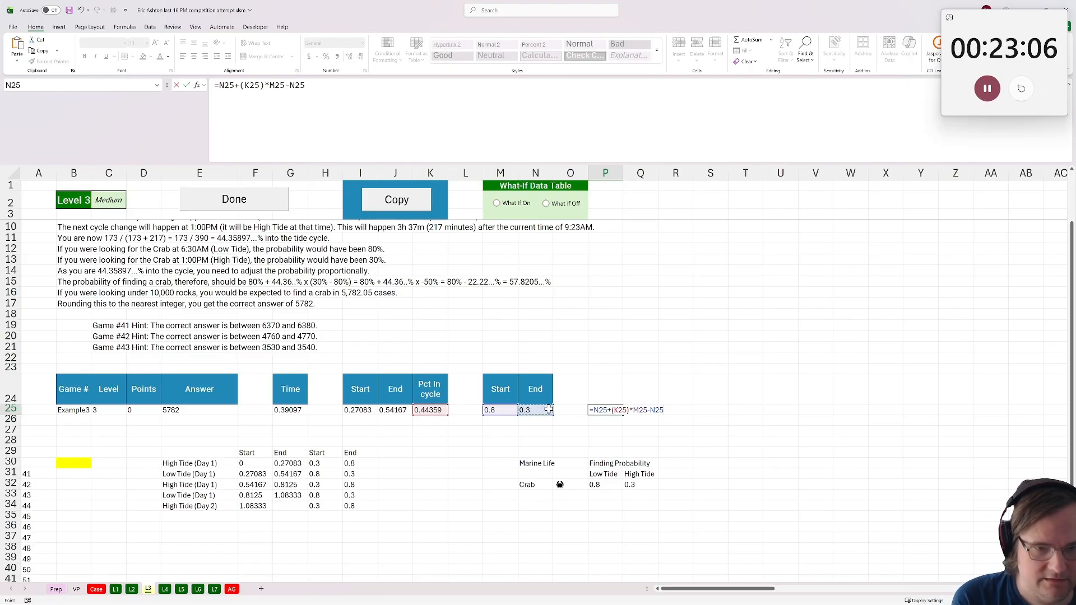
key("Return")
key("Return")
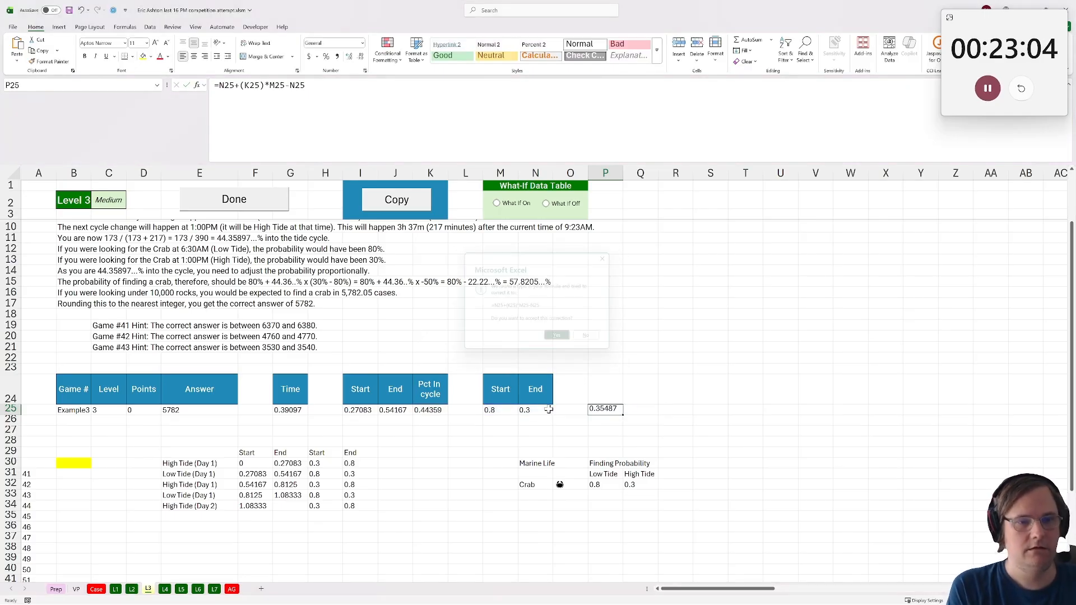
key("Up")
key("Down")
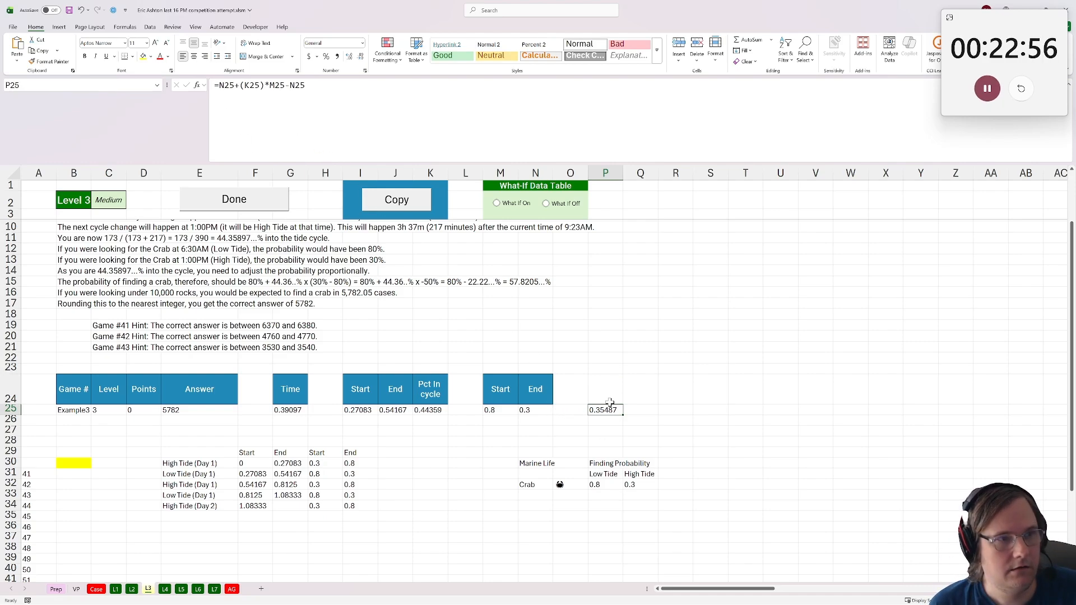
Enclose the M25-N25 difference in parentheses so the P25 formula reads =N25+(K25)*(M25-N25)
left_click(271, 87)
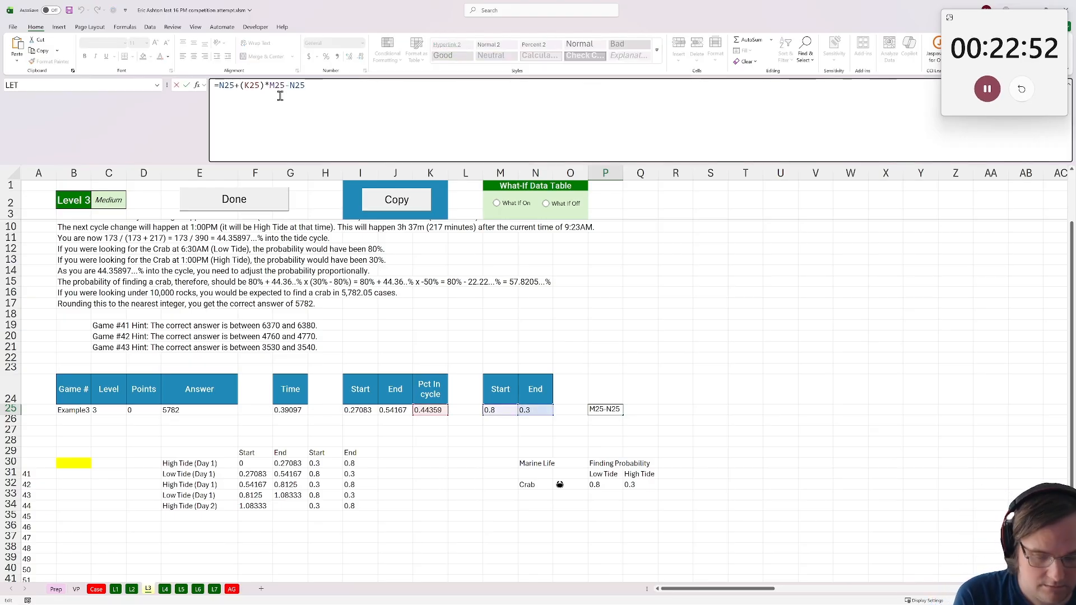
type("(")
left_click(381, 120)
type(")")
key("Return")
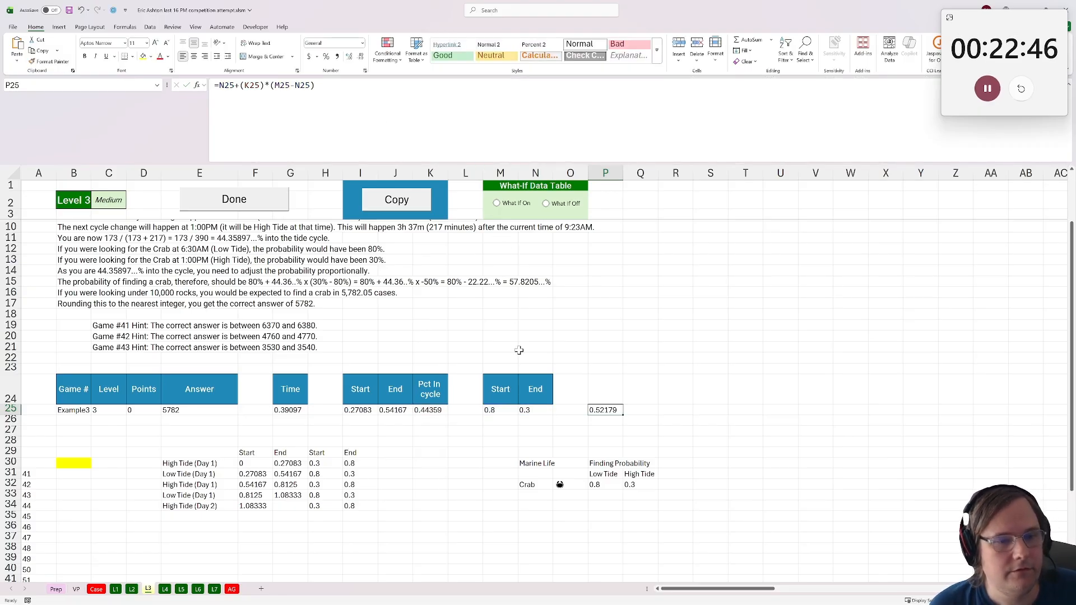
Review the K25 and P25 formulas and swap the difference in P25, giving =N25+(K25)*(N25-M25)
scroll(520, 351, "up", 1)
scroll(520, 351, "down", 1)
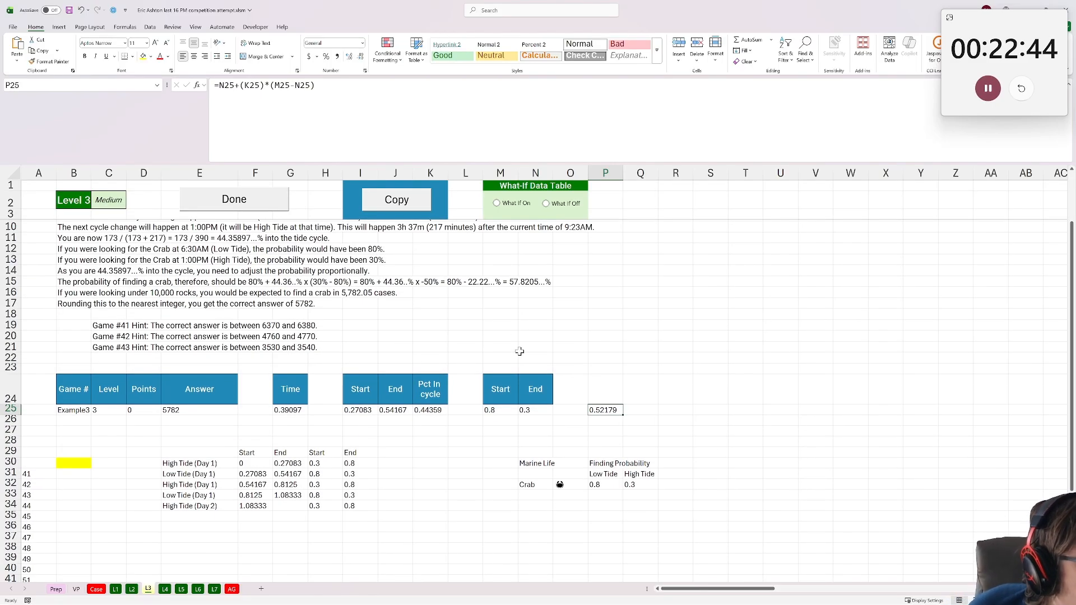
scroll(520, 352, "up", 1)
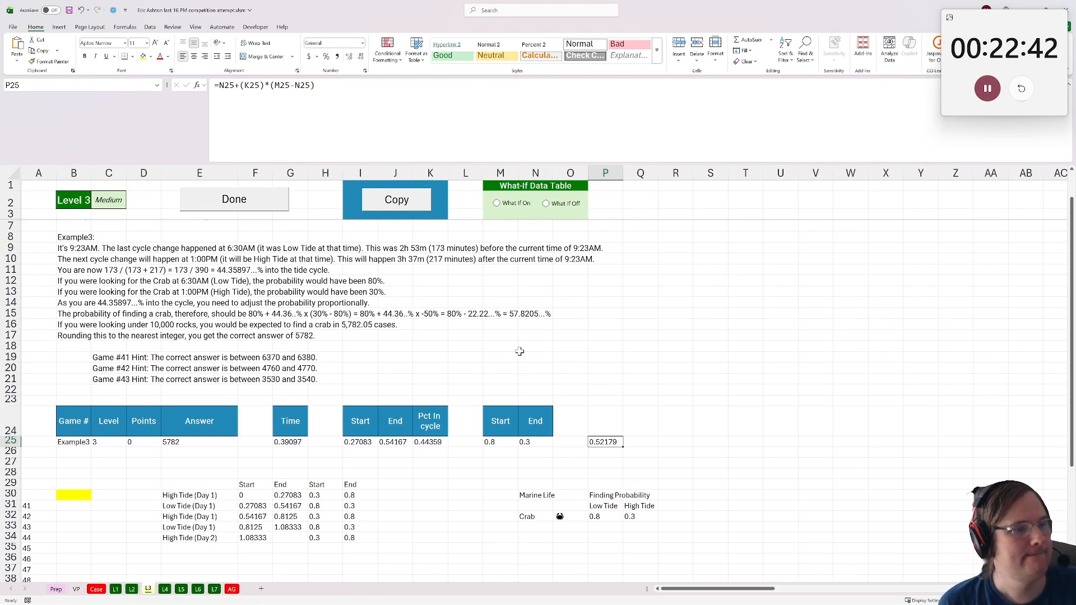
left_click(426, 443)
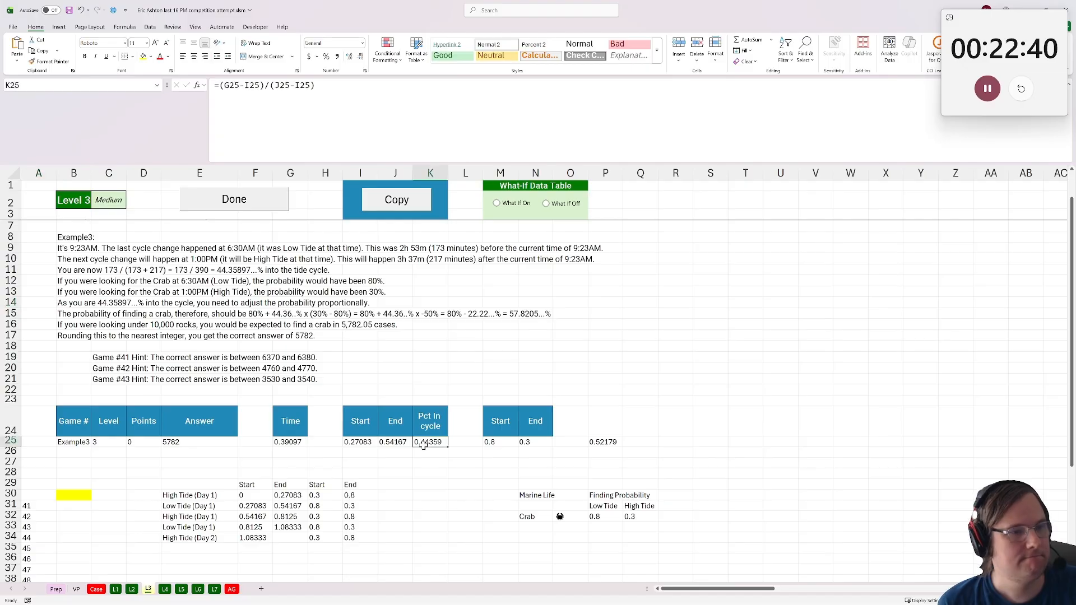
left_click(601, 441)
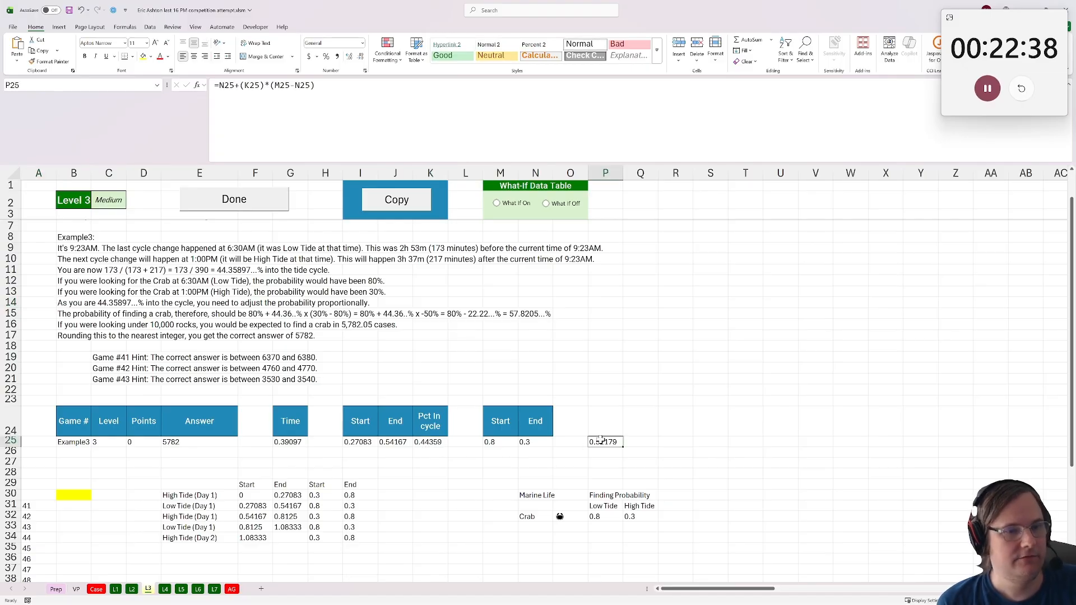
double_click(226, 85)
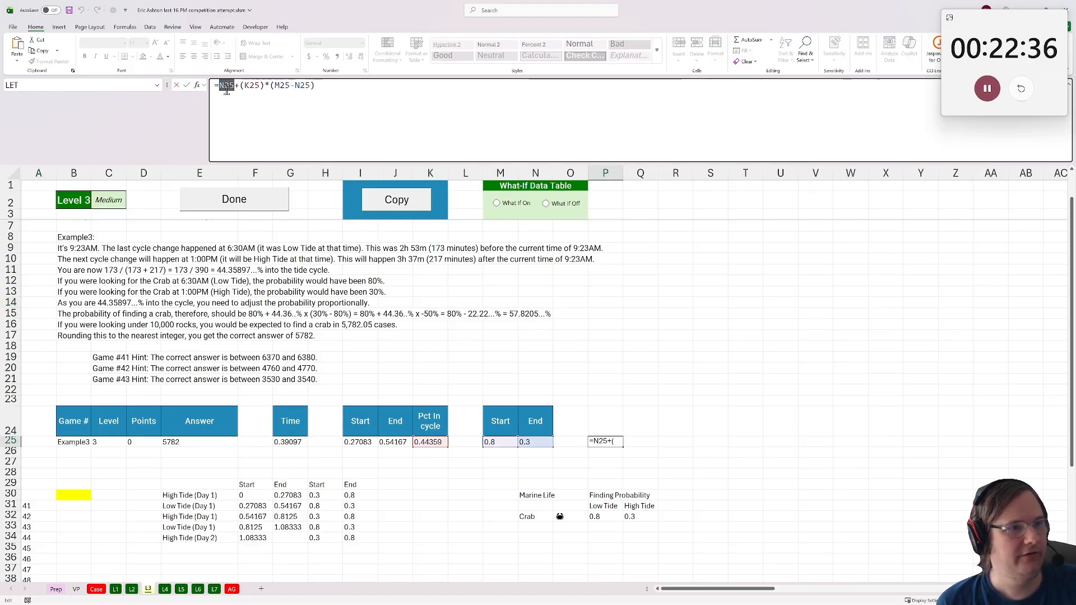
left_click(260, 92)
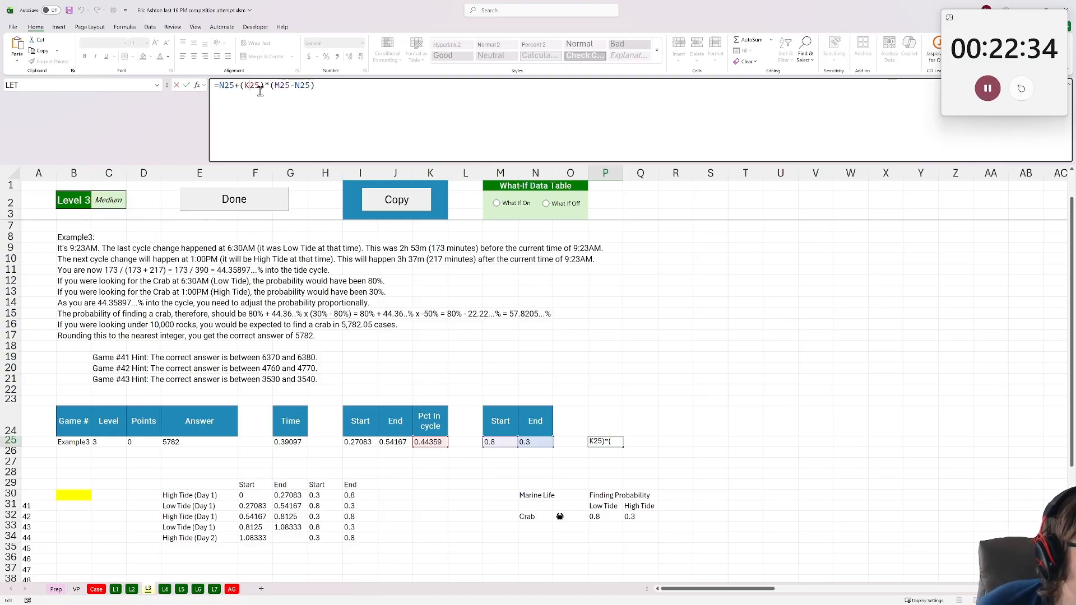
double_click(253, 85)
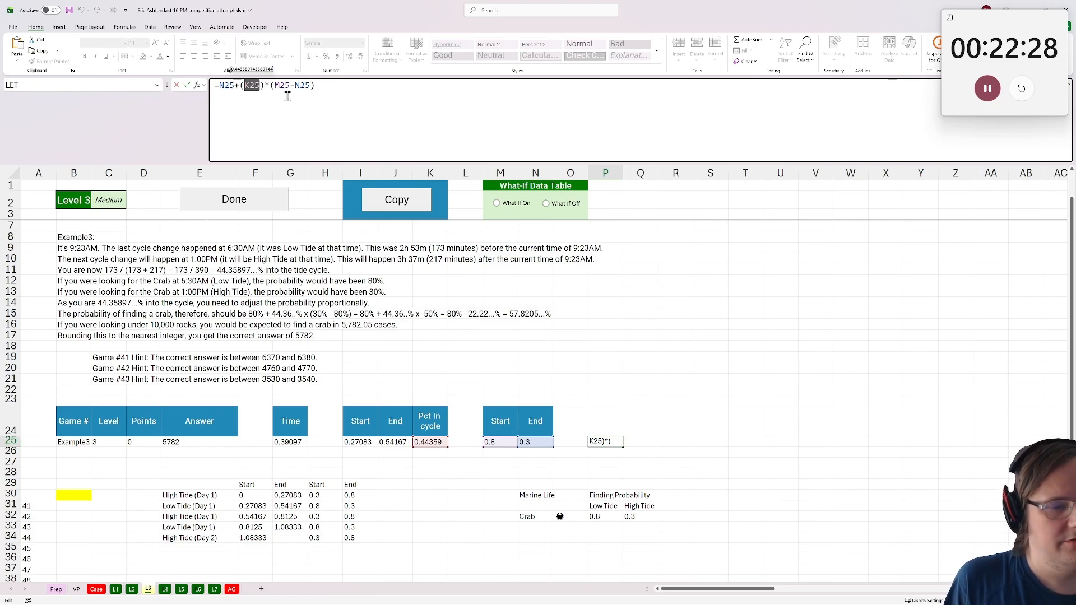
left_click_drag(279, 89, 272, 90)
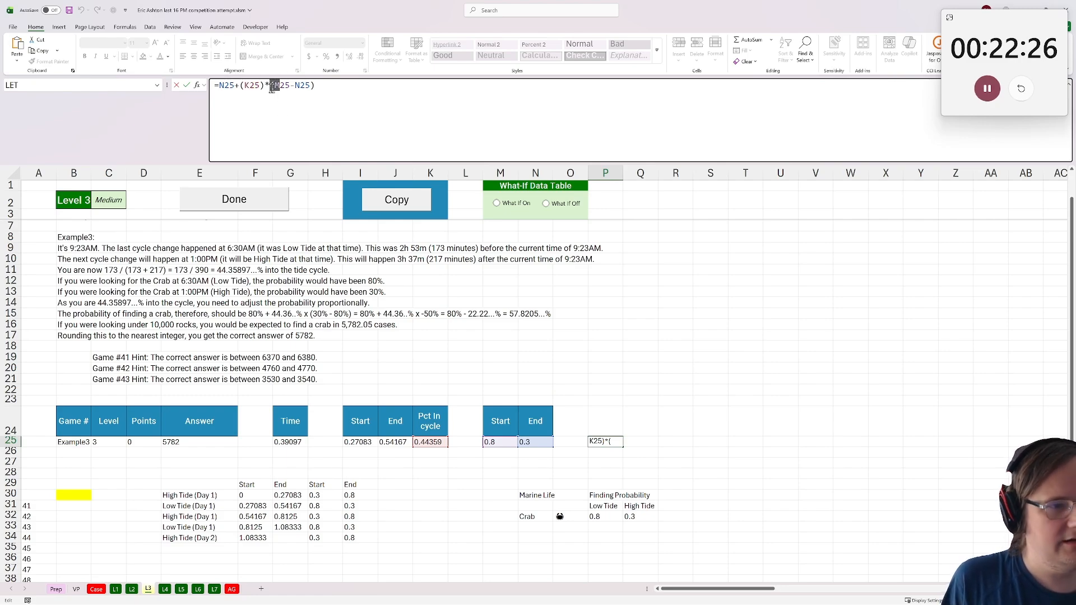
type("N")
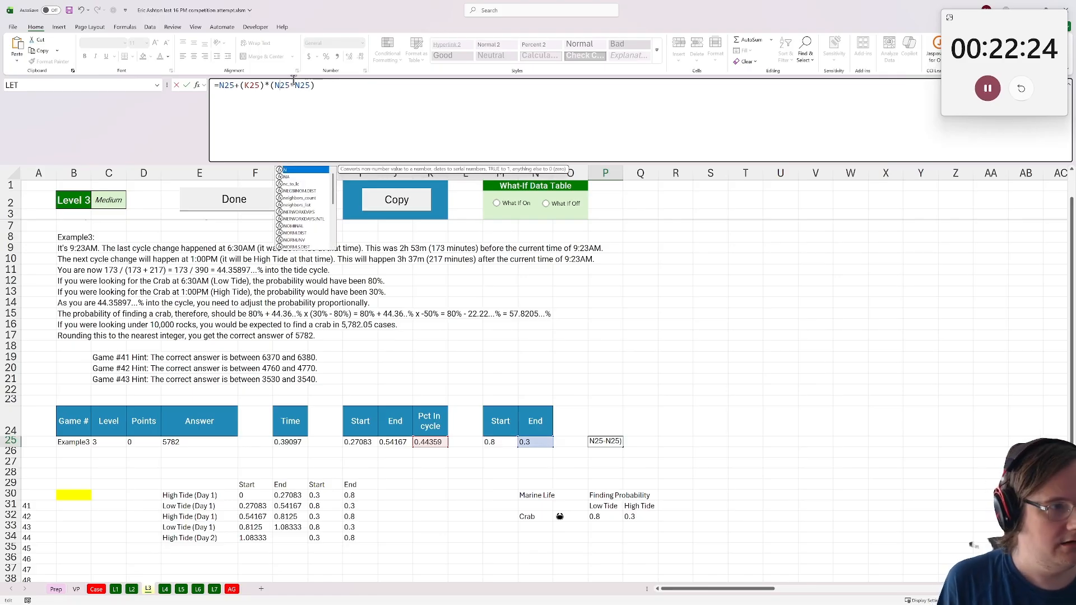
left_click(304, 87)
left_click_drag(295, 88, 299, 88)
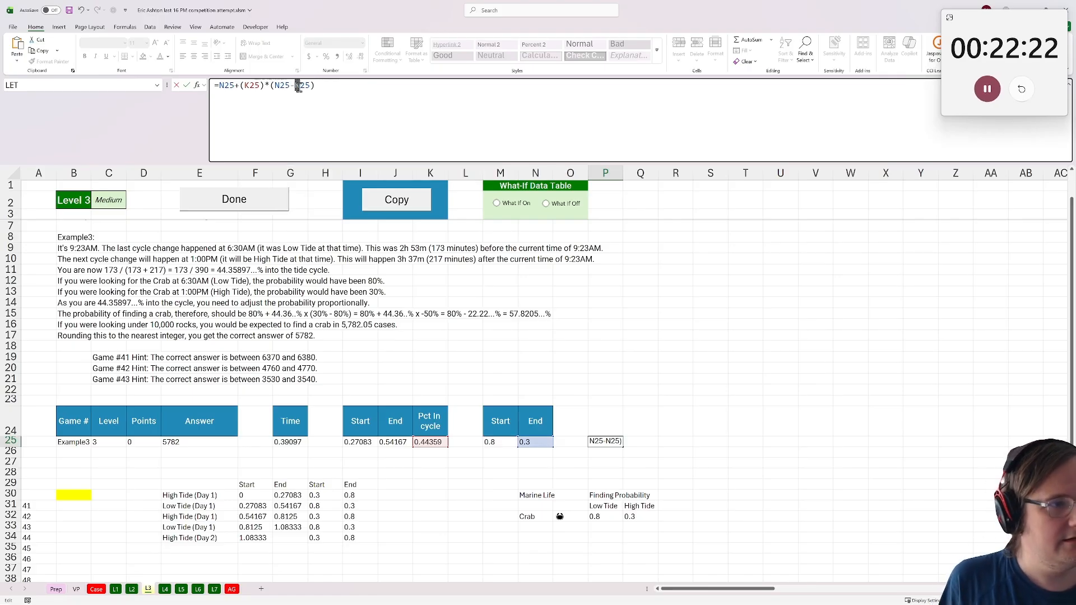
type("M")
key("Return")
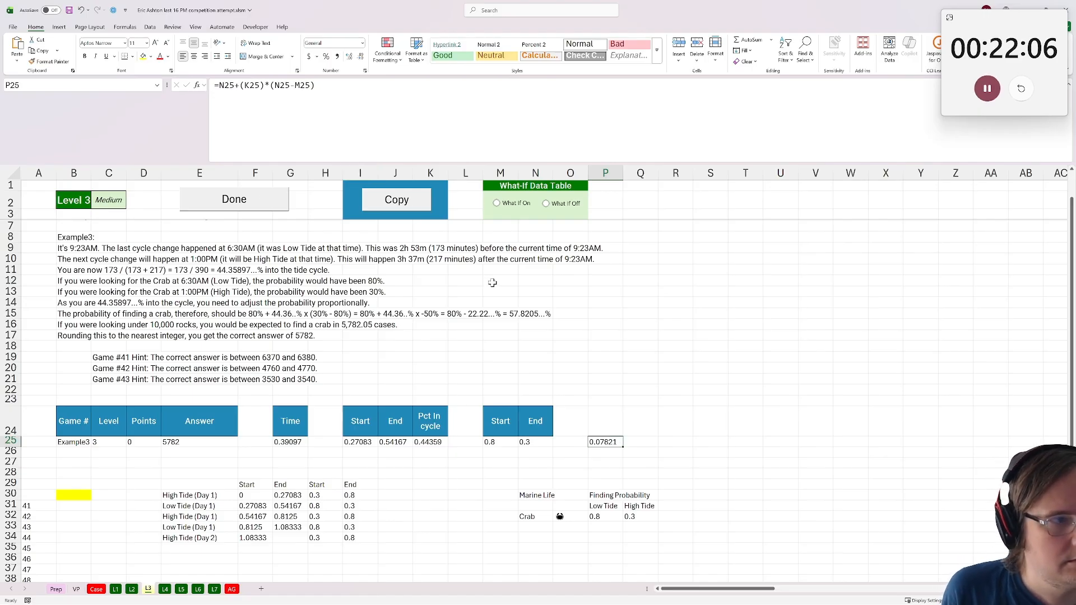
Remove the leading N25+ from the P25 formula so it reads =(K25)*(N25-M25)
left_click(239, 91)
key("BackSpace")
key("BackSpace")
key("BackSpace")
key("BackSpace")
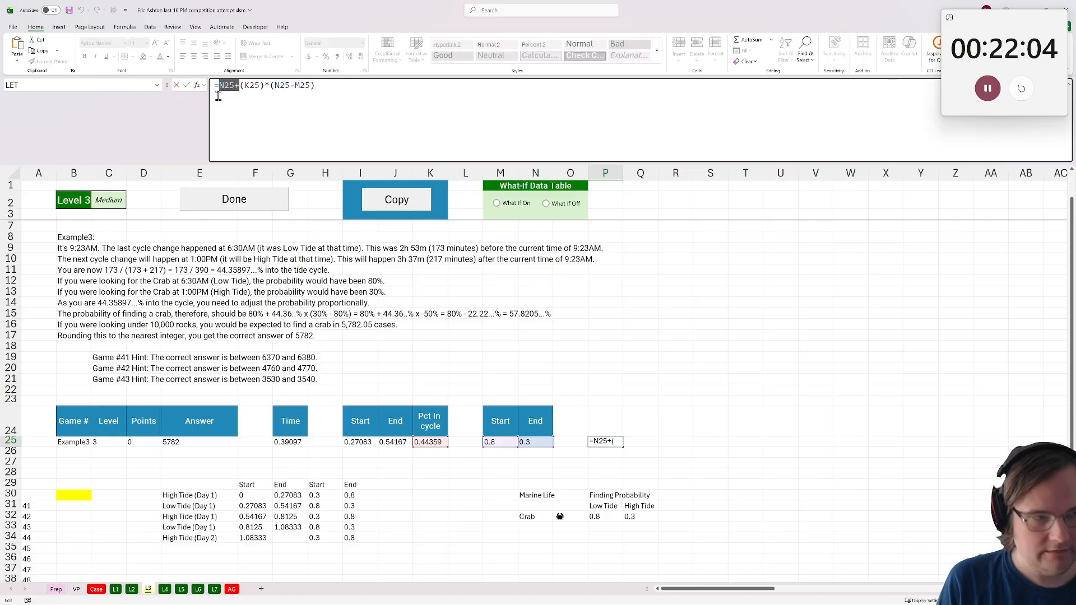
key("Return")
key("Up")
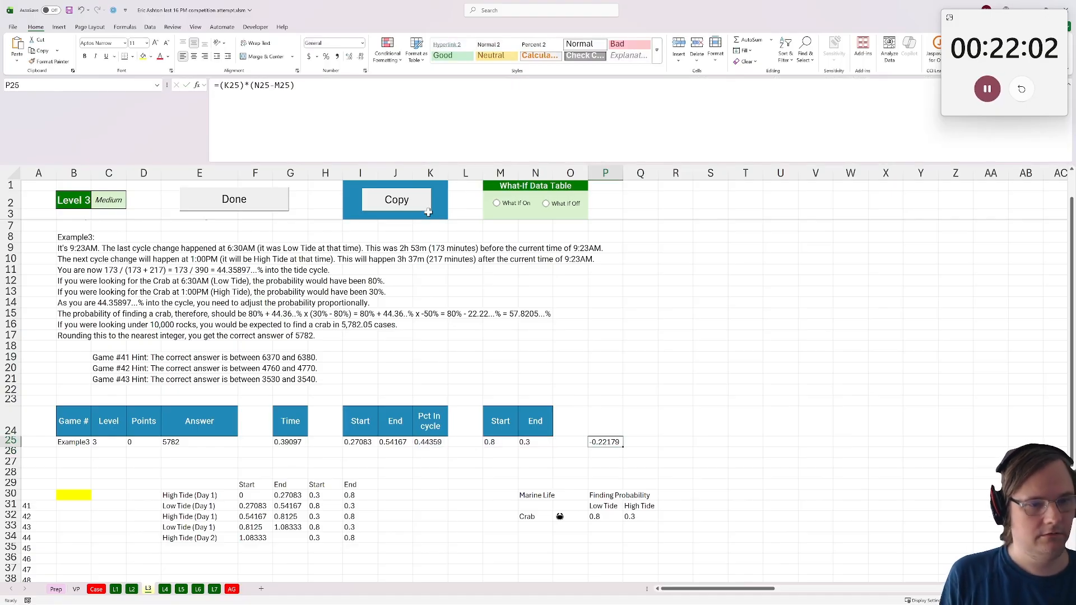
Enter the formula =M25+P25 in R25 to add the adjustment to the starting probability
left_click(670, 444)
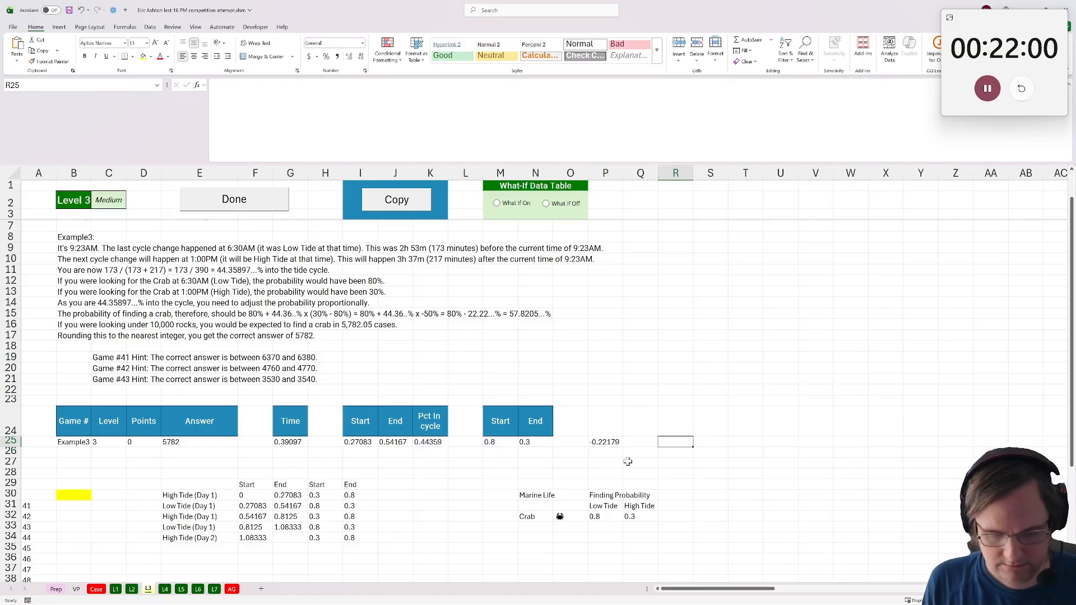
type("=")
left_click(502, 441)
type("+")
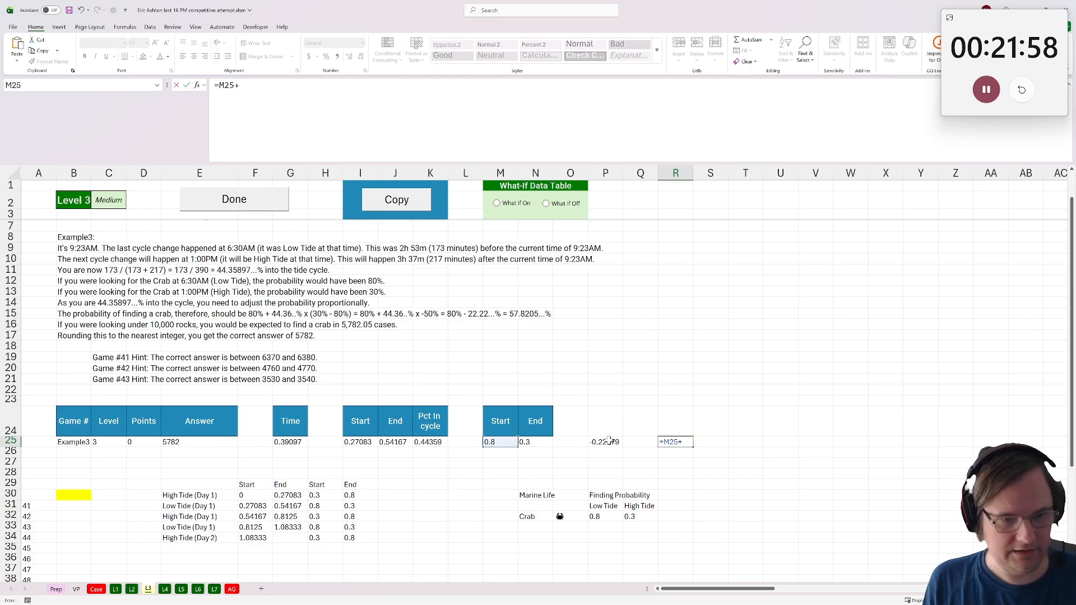
left_click(605, 441)
key("Return")
left_click(685, 440)
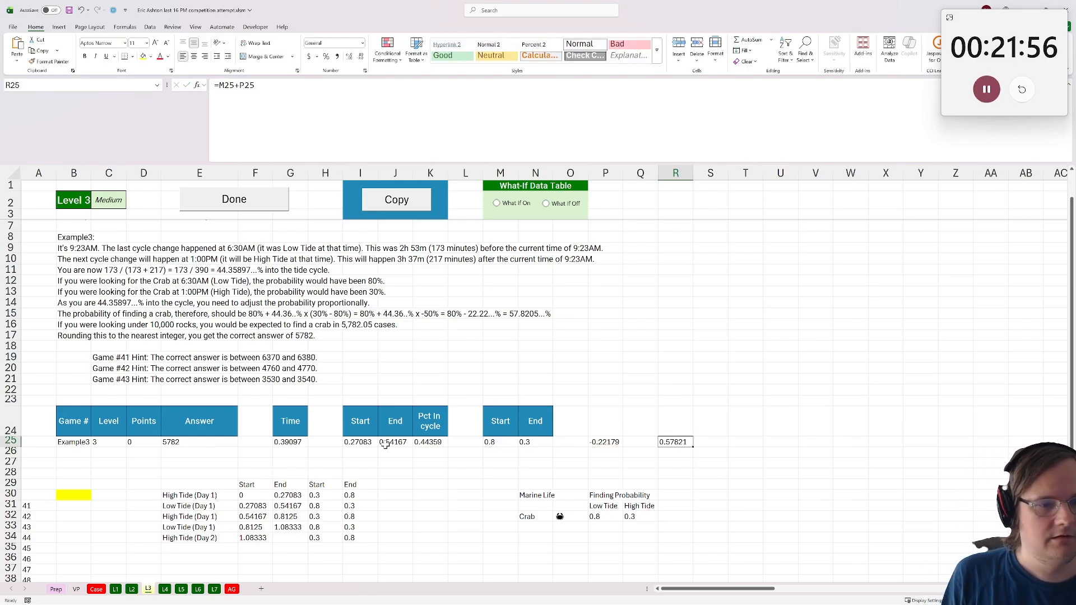
Enter the formula =10000*R25 in the yellow answer cell B30
scroll(752, 396, "down", 1)
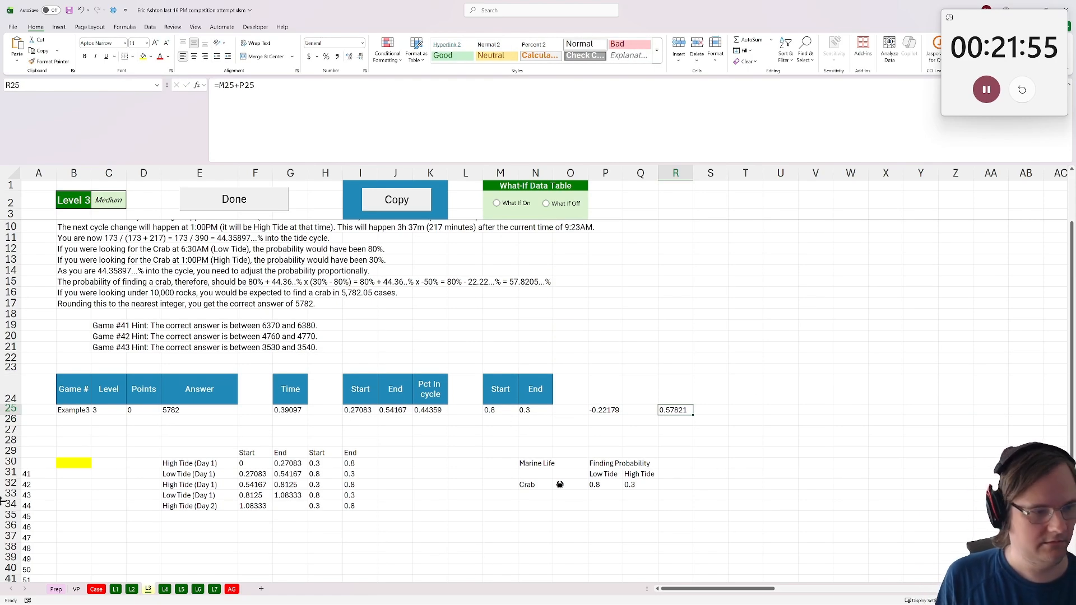
left_click(76, 465)
type("=1000")
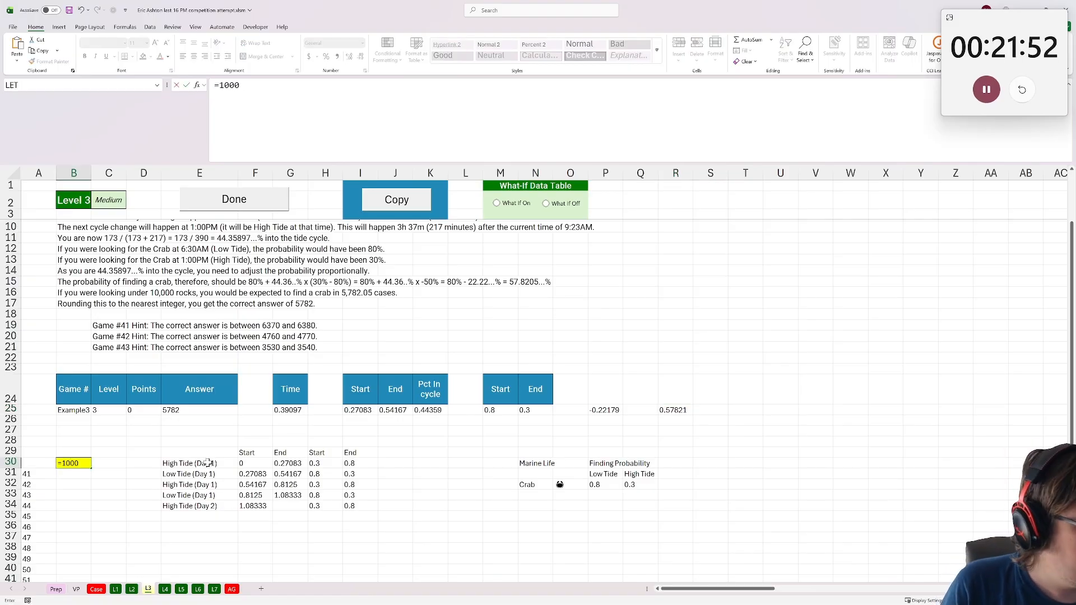
type("0*")
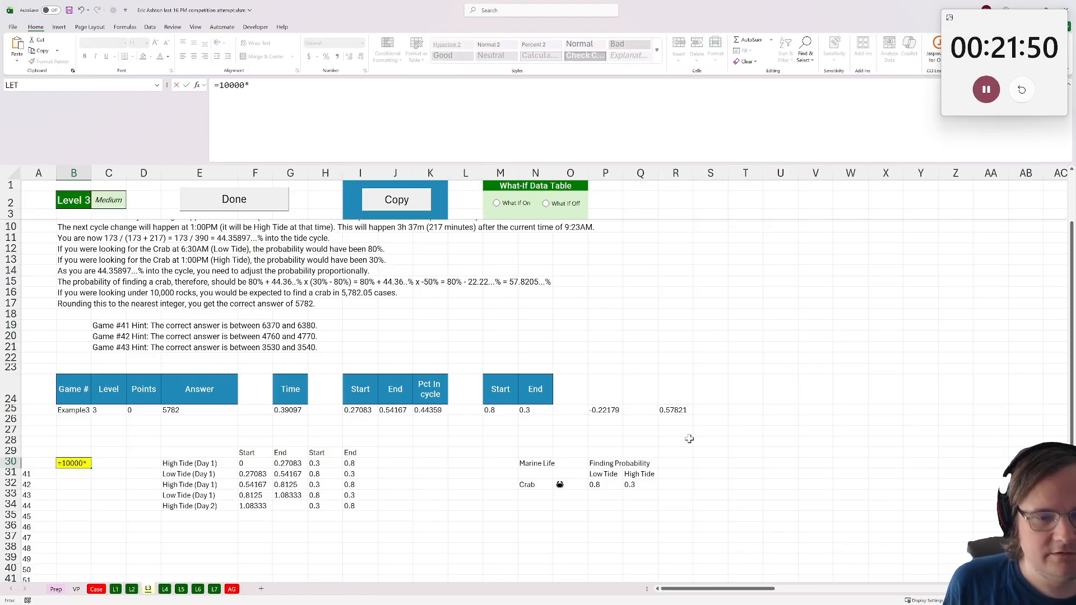
left_click(672, 409)
key("Return")
key("Up")
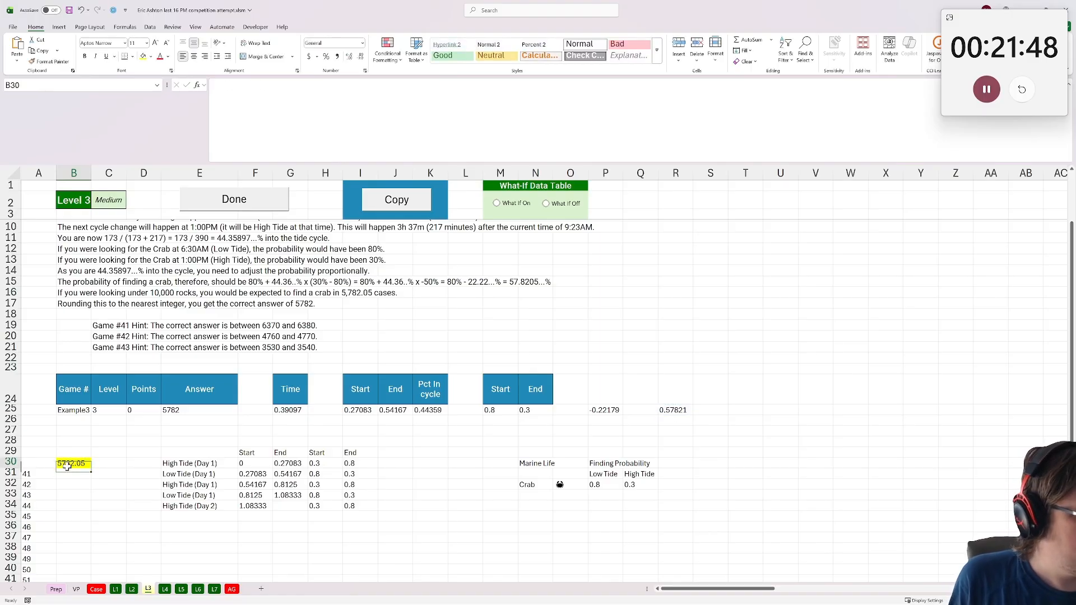
Wrap the B30 formula in ROUND with zero decimals, giving =ROUND(10000*R25,0)
left_click(254, 87)
type("round(10000*R25")
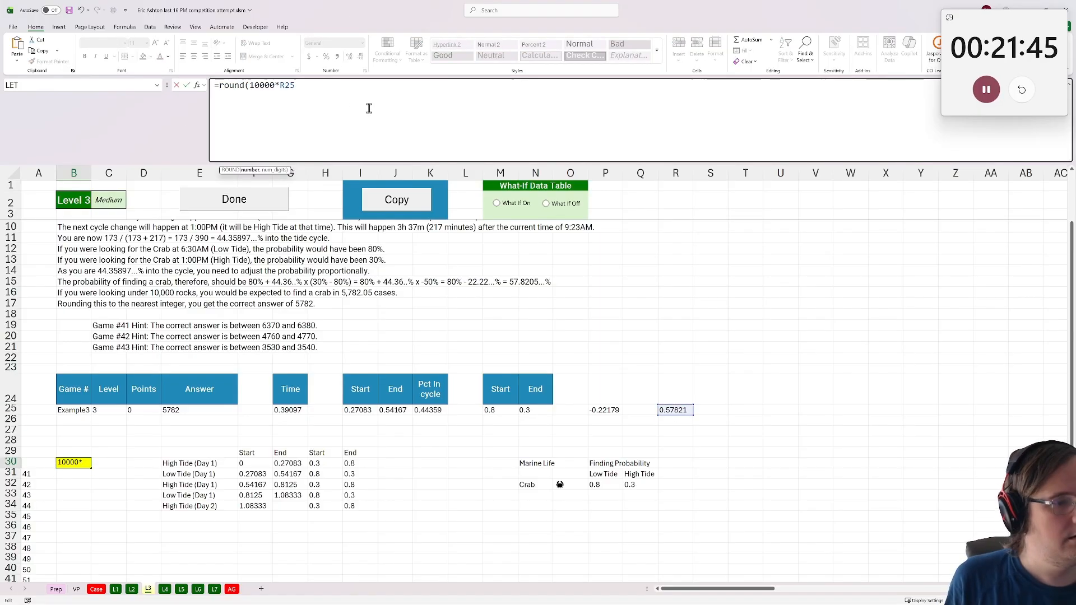
left_click(390, 113)
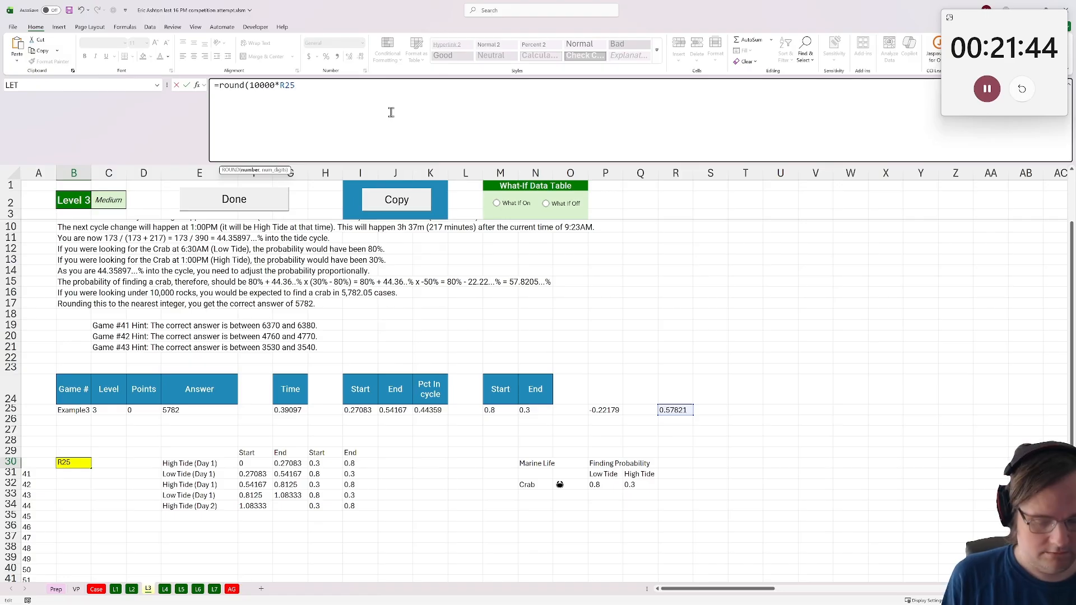
type(",0)")
key("Return")
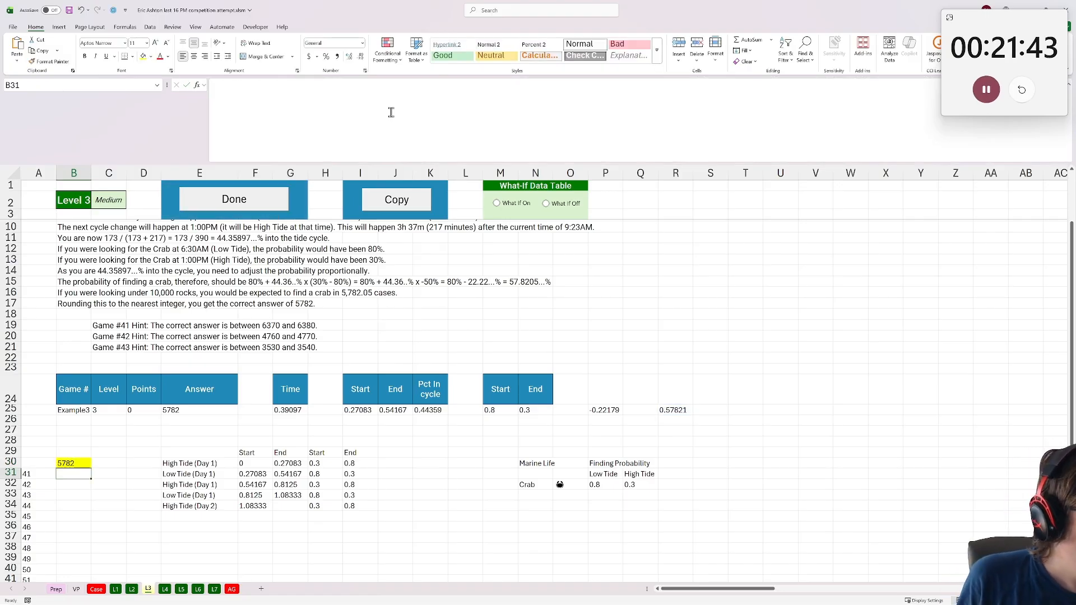
Mark Level 3 as done and paste its answers into games 41 to 60 on the Excel Esports page, then return to the workbook
left_click(232, 206)
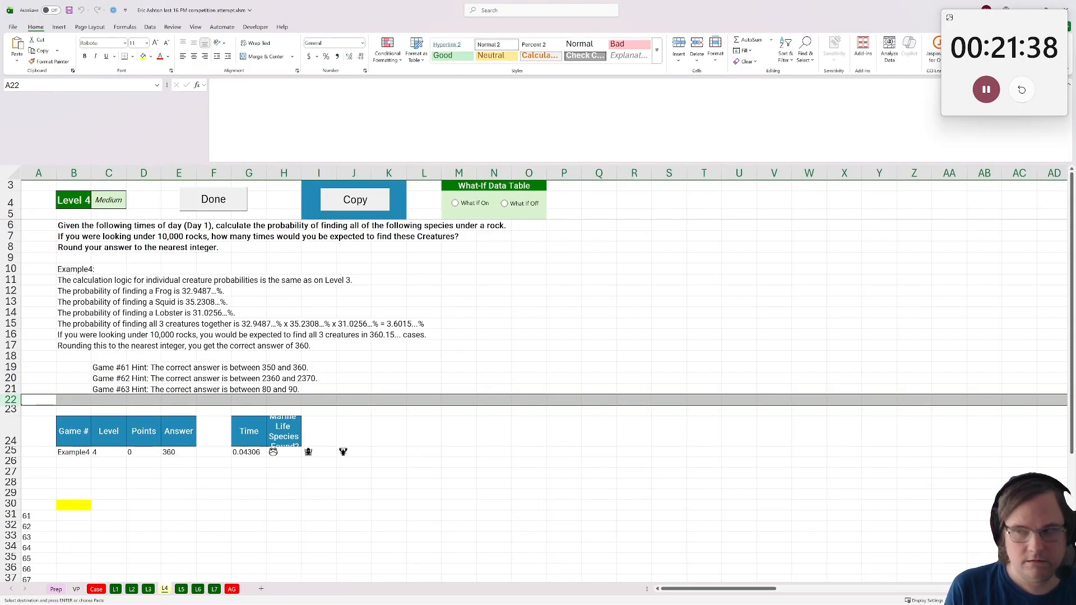
key("alt+Tab")
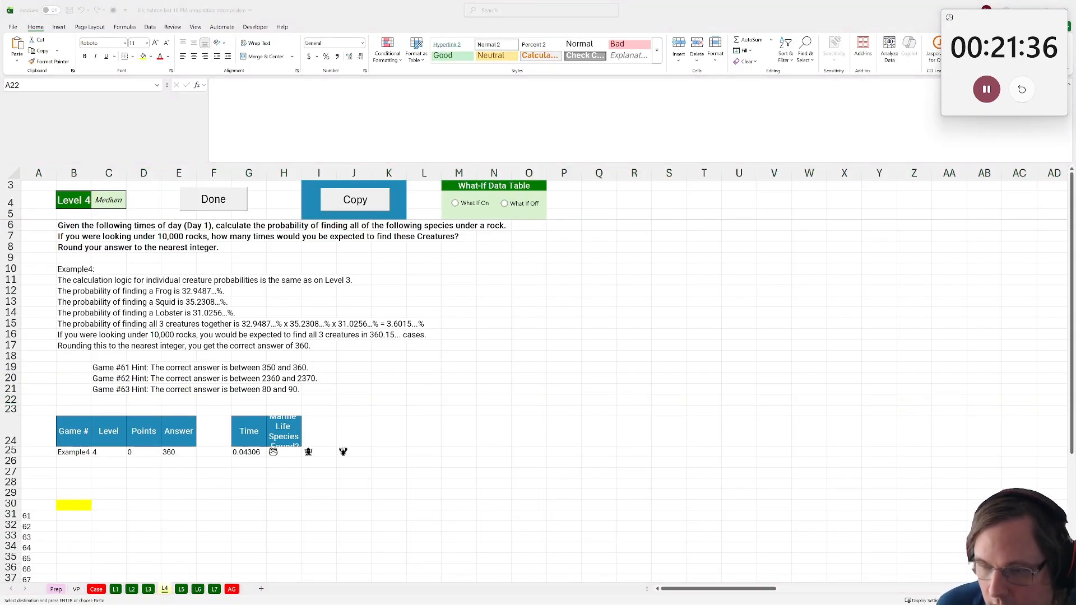
key("alt+Tab")
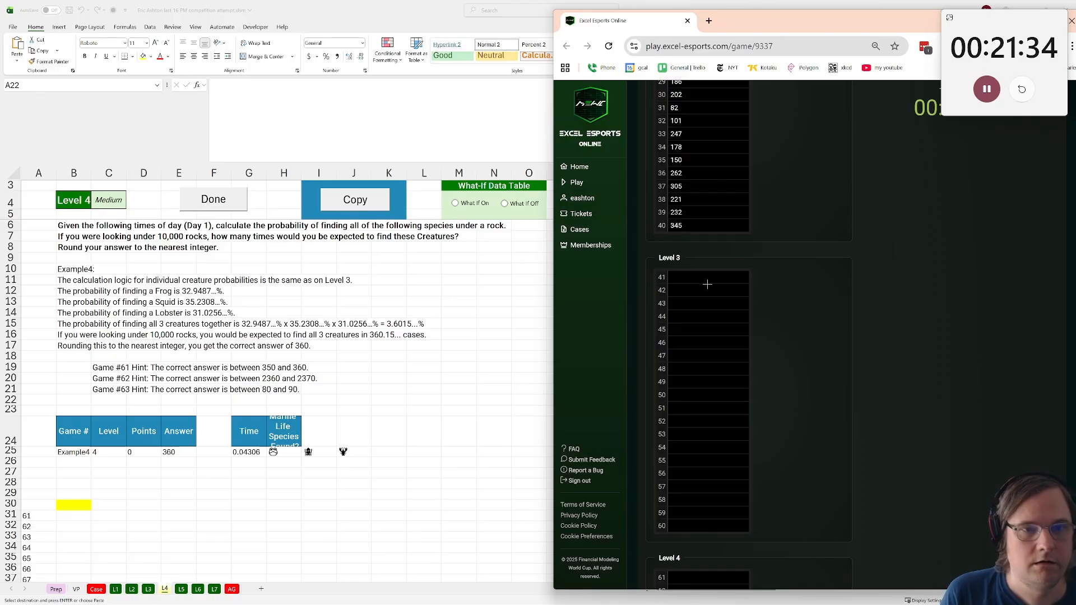
left_click(697, 272)
key("ctrl+v")
key("alt+Tab")
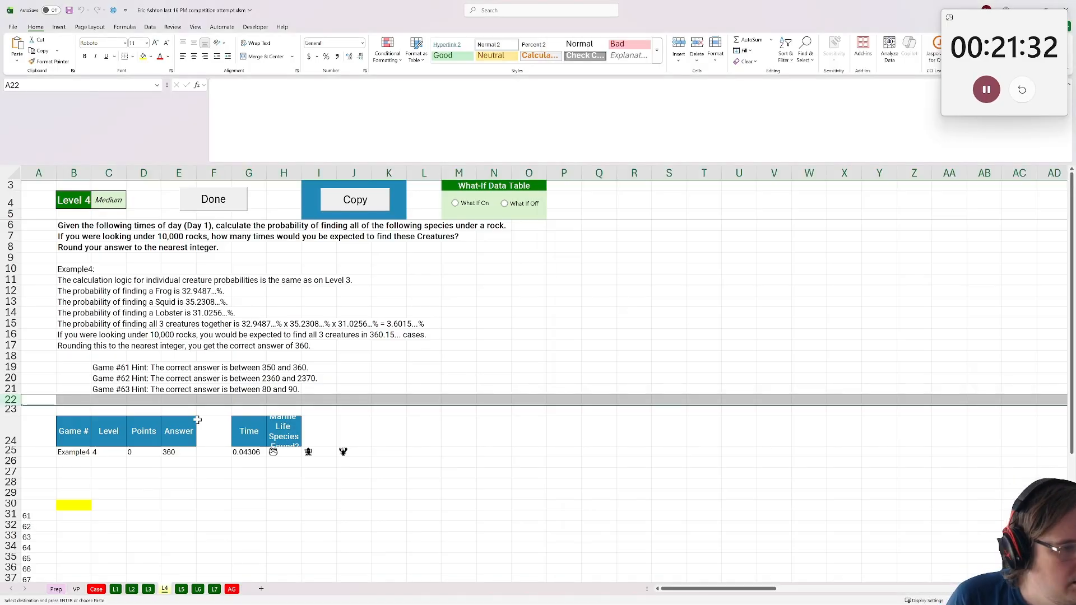
Review the Level 3 answers and Level 4 task on the Case sheet, and compare the L3 and L4 sheet layouts
left_click(96, 589)
scroll(107, 448, "down", 20)
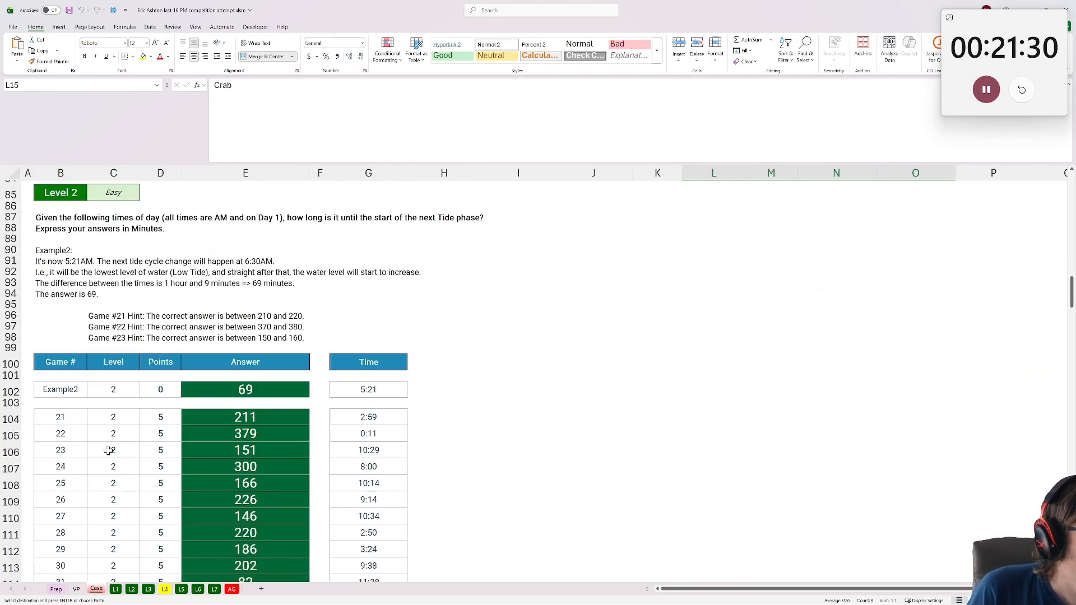
scroll(107, 449, "down", 9)
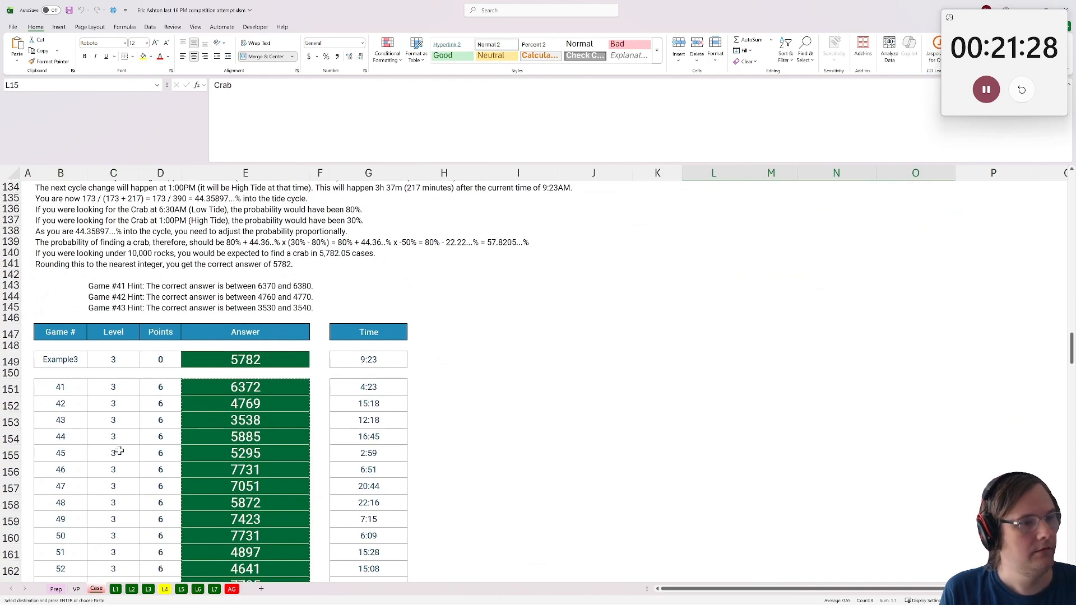
scroll(179, 443, "down", 10)
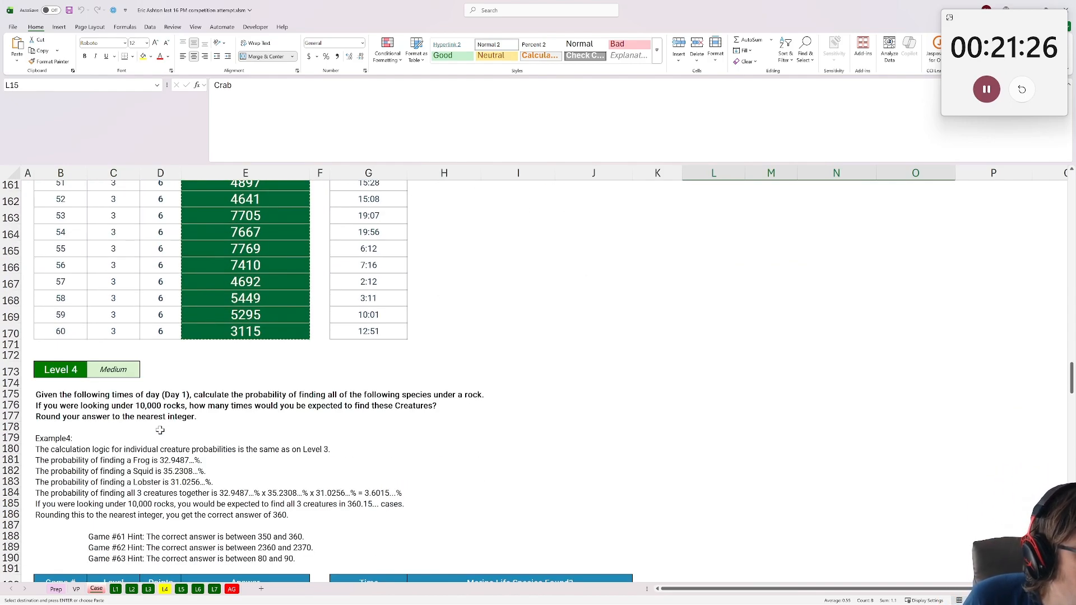
left_click(165, 589)
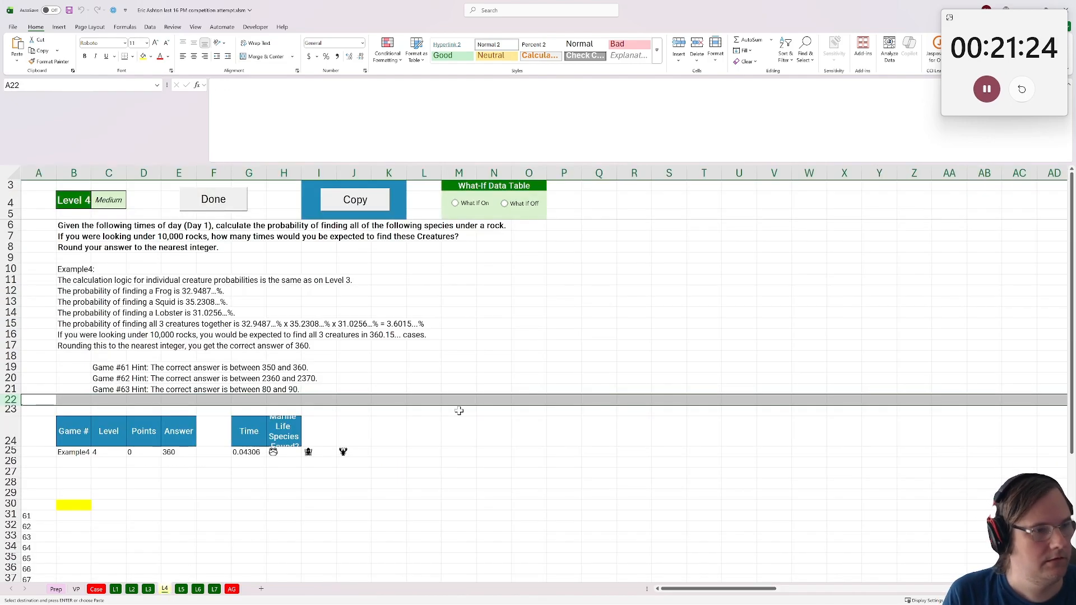
left_click(148, 589)
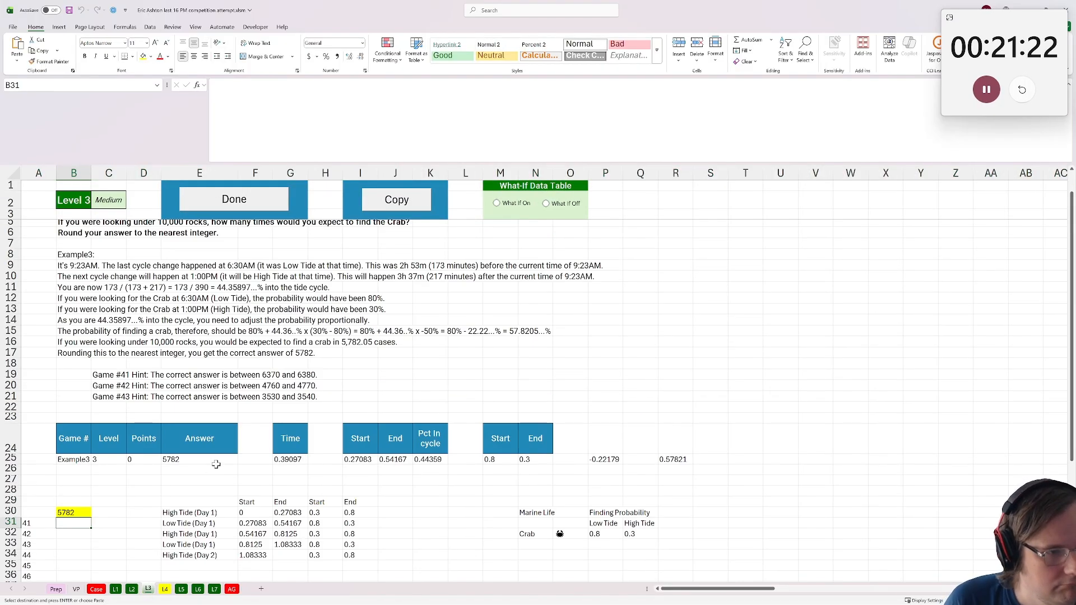
scroll(217, 473, "down", 2)
scroll(219, 474, "up", 2)
scroll(202, 504, "down", 2)
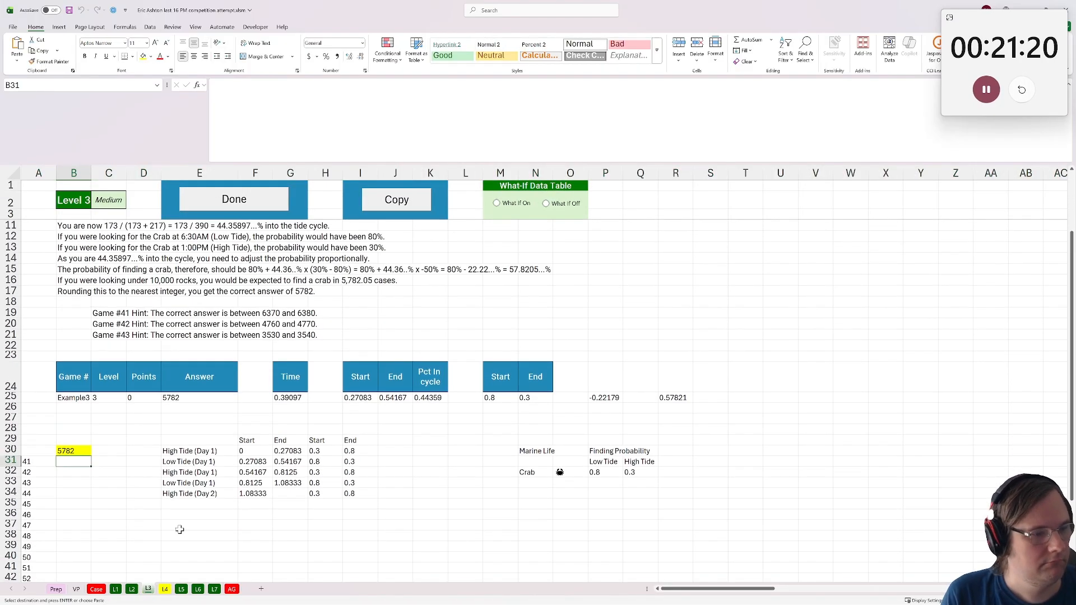
left_click(166, 590)
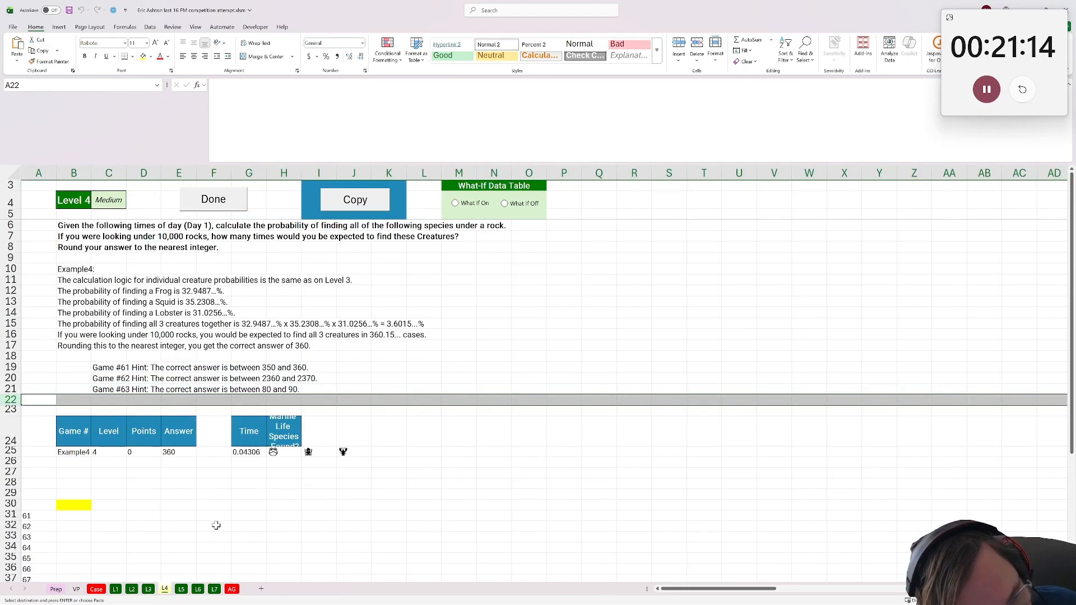
scroll(216, 525, "down", 4)
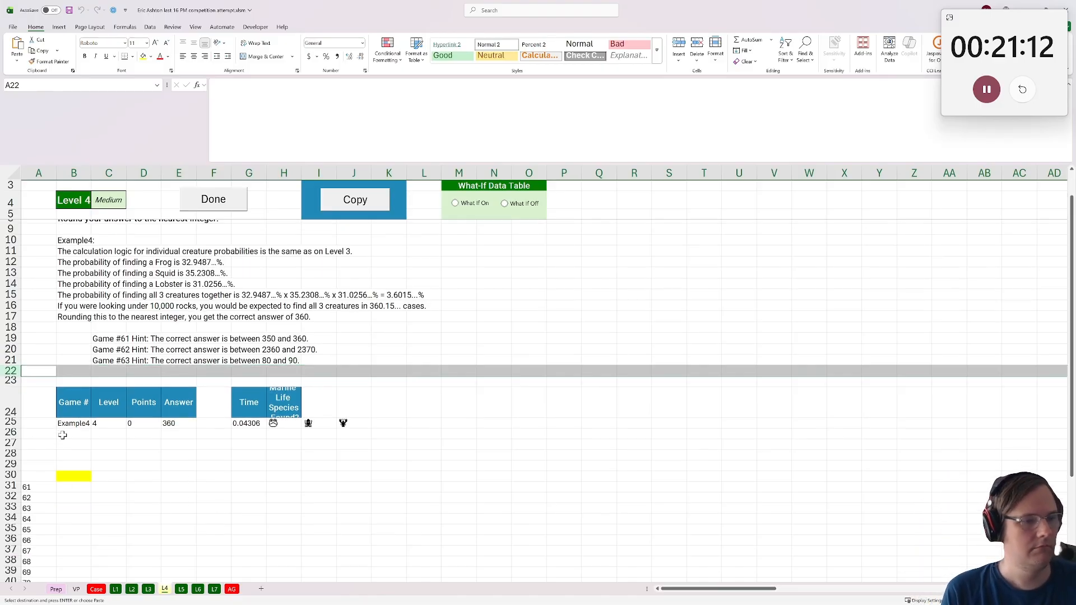
scroll(133, 432, "up", 3)
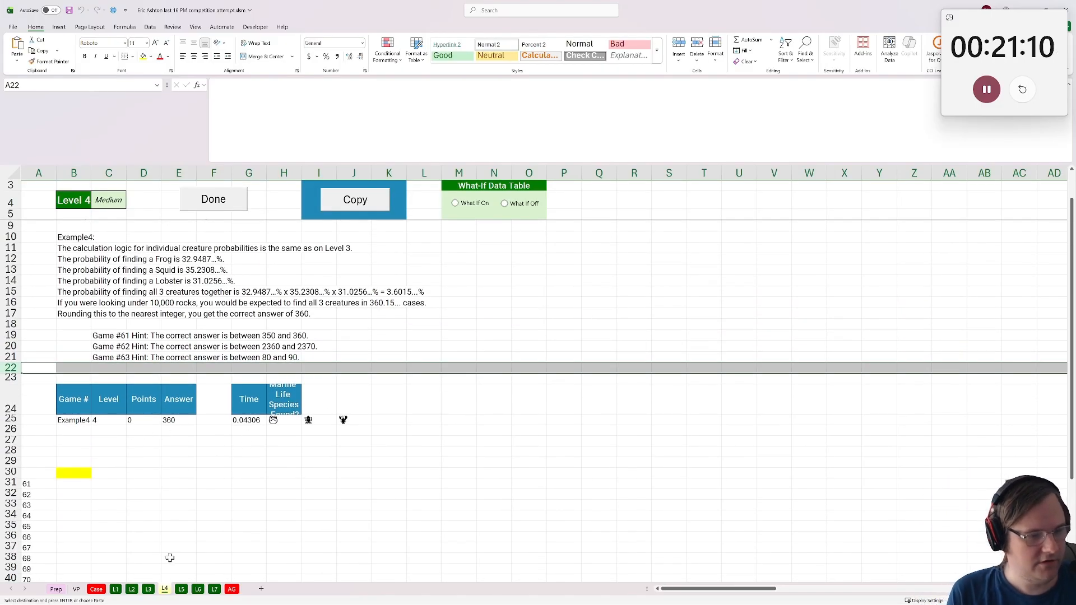
Copy the helper headers and formulas in I24:T25 of sheet L3 to M24 on sheet L4
left_click(148, 589)
left_click_drag(294, 375, 485, 391)
left_click_drag(361, 375, 703, 401)
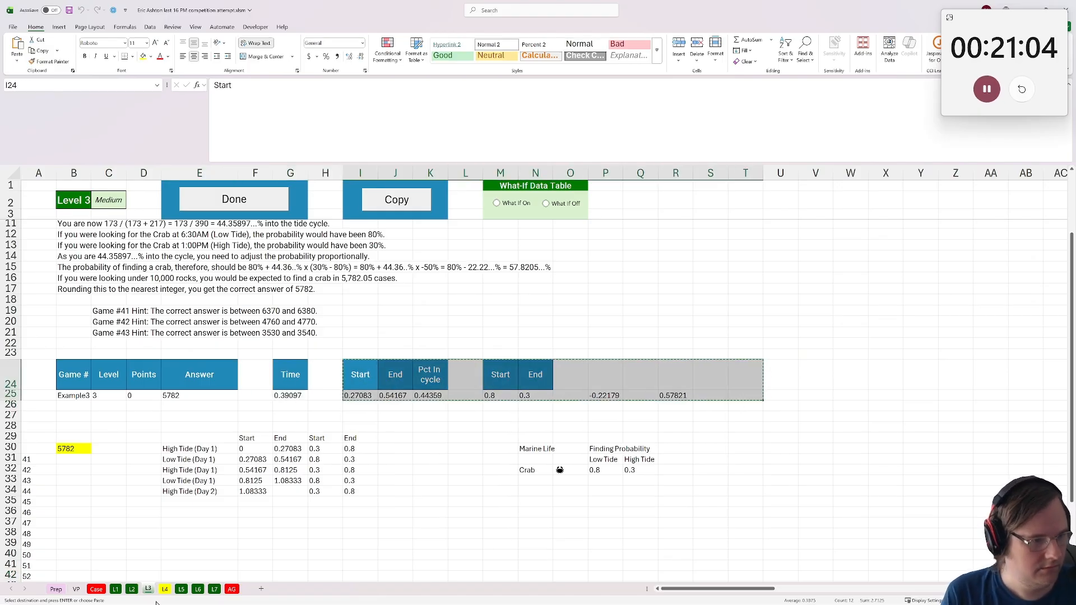
left_click(164, 589)
left_click(278, 413)
left_click(458, 412)
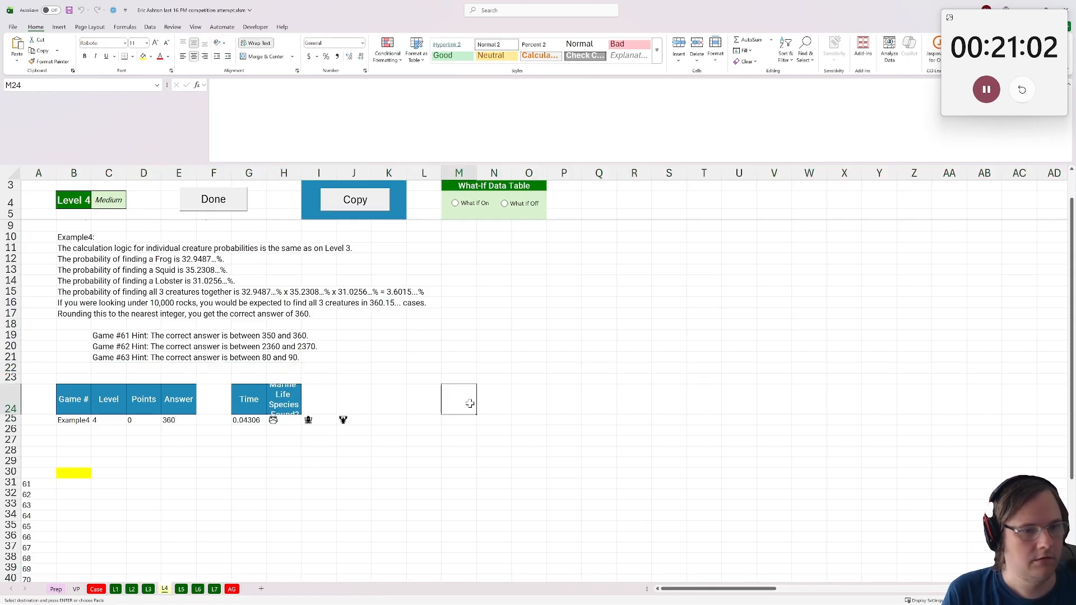
key("ctrl+v")
double_click(458, 419)
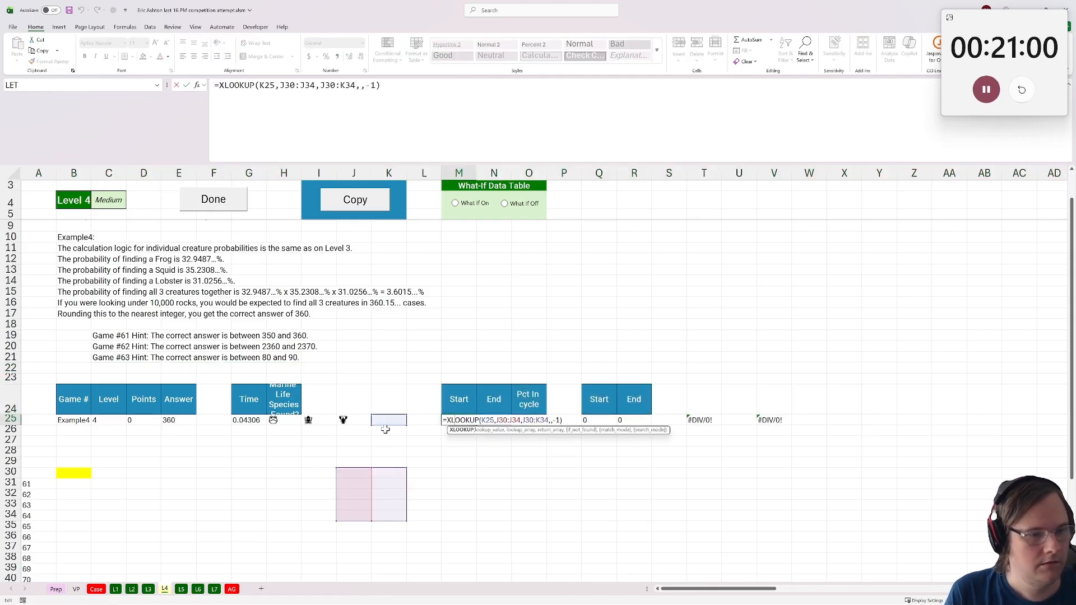
left_click_drag(384, 424, 243, 424)
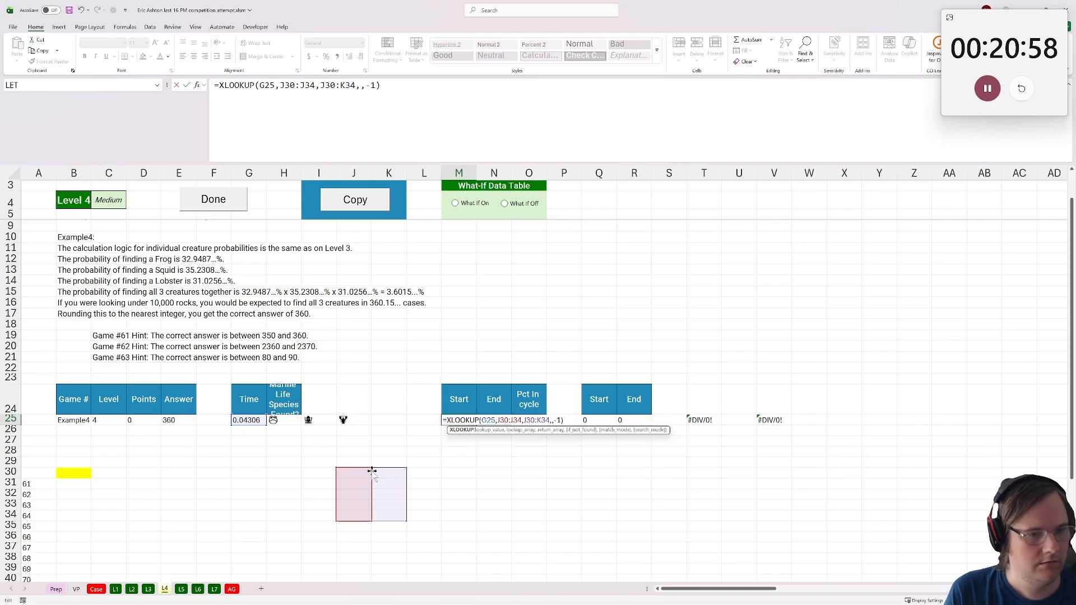
key("ctrl+Return")
Copy the tide times and probability table in E29:I34 of sheet L3 to F29 on sheet L4
left_click(148, 589)
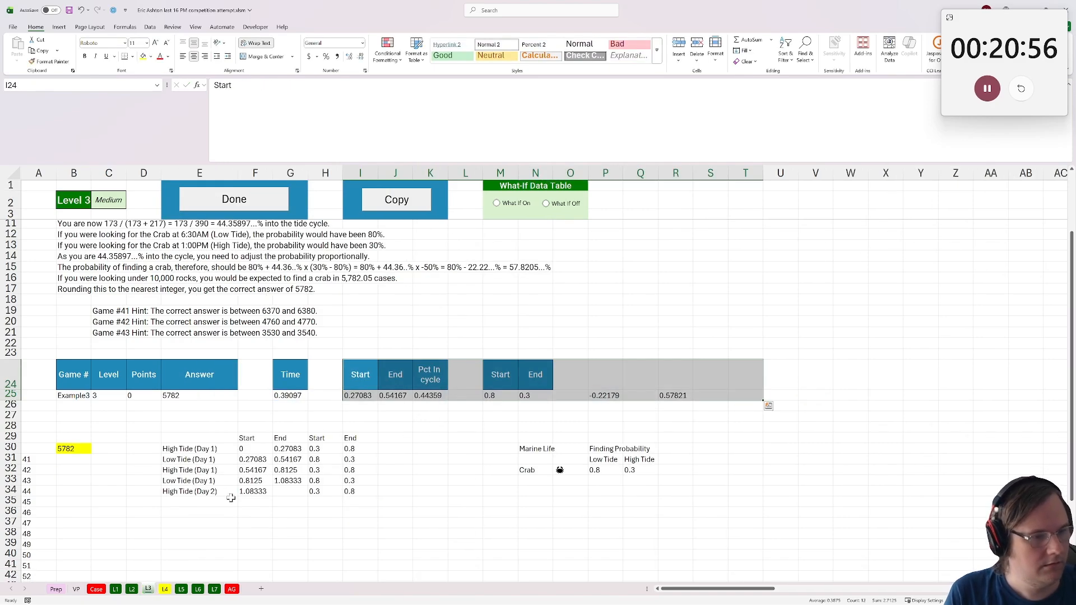
left_click_drag(182, 437, 359, 491)
key("ctrl+c")
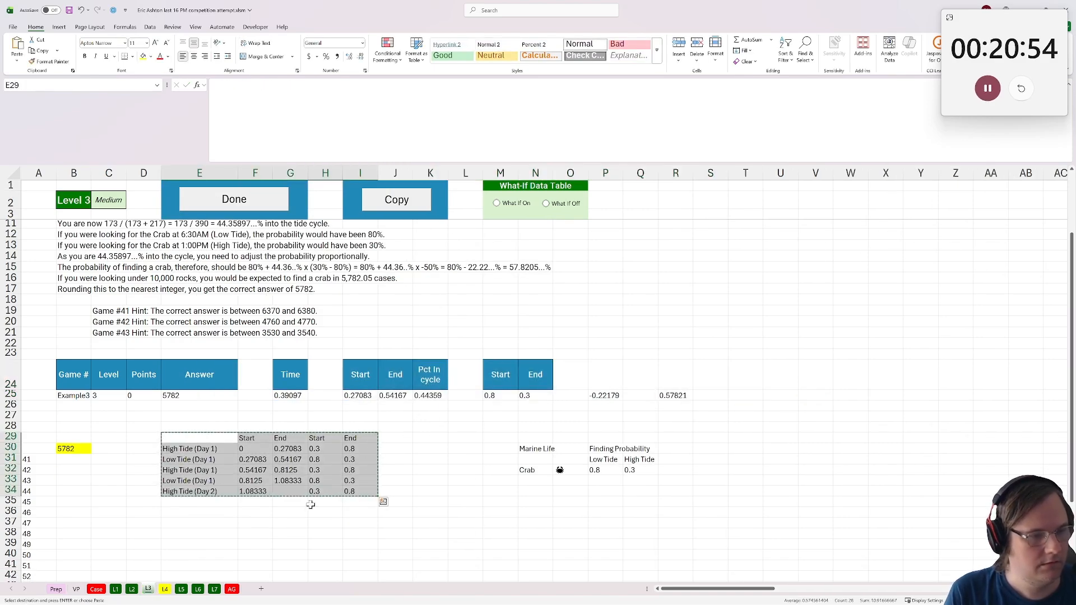
left_click(165, 590)
left_click(213, 463)
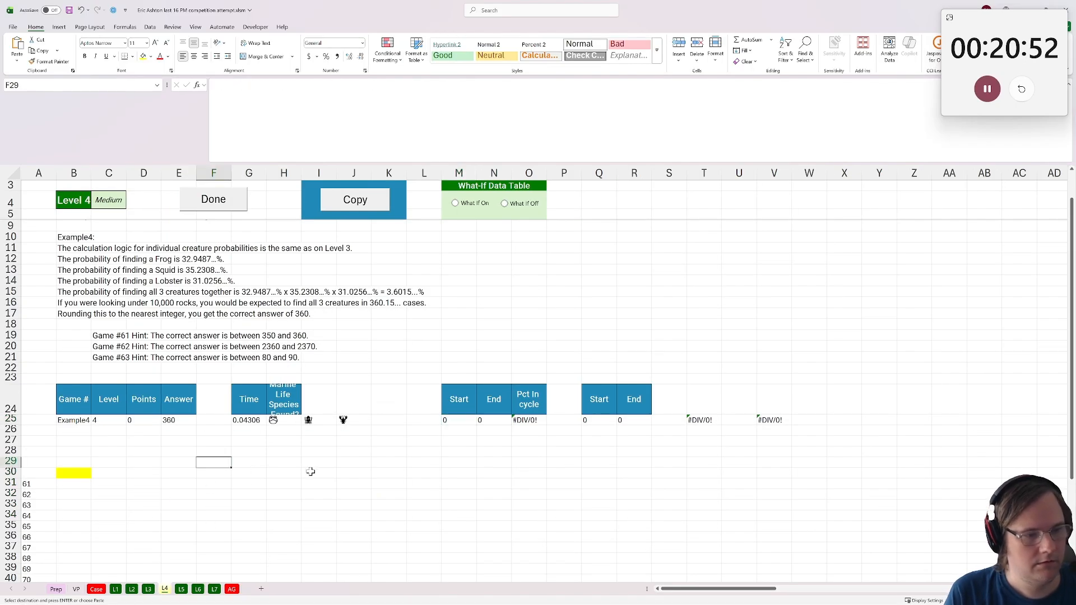
key("ctrl+v")
Repoint the XLOOKUP in M25 to look up time G25 in G30:G34 and return G30:H34
left_click(203, 472)
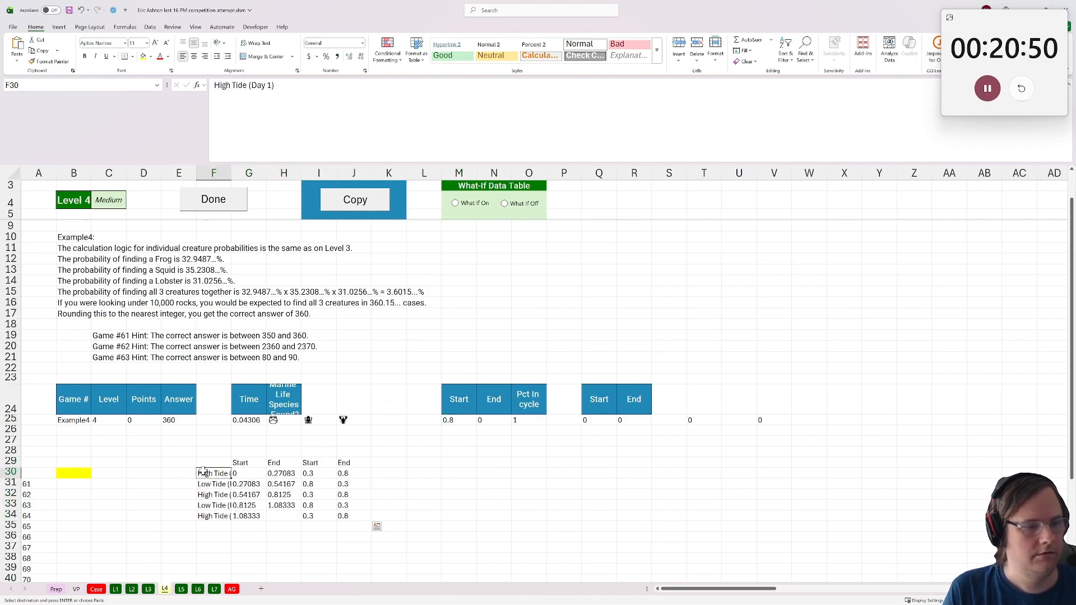
left_click(252, 474)
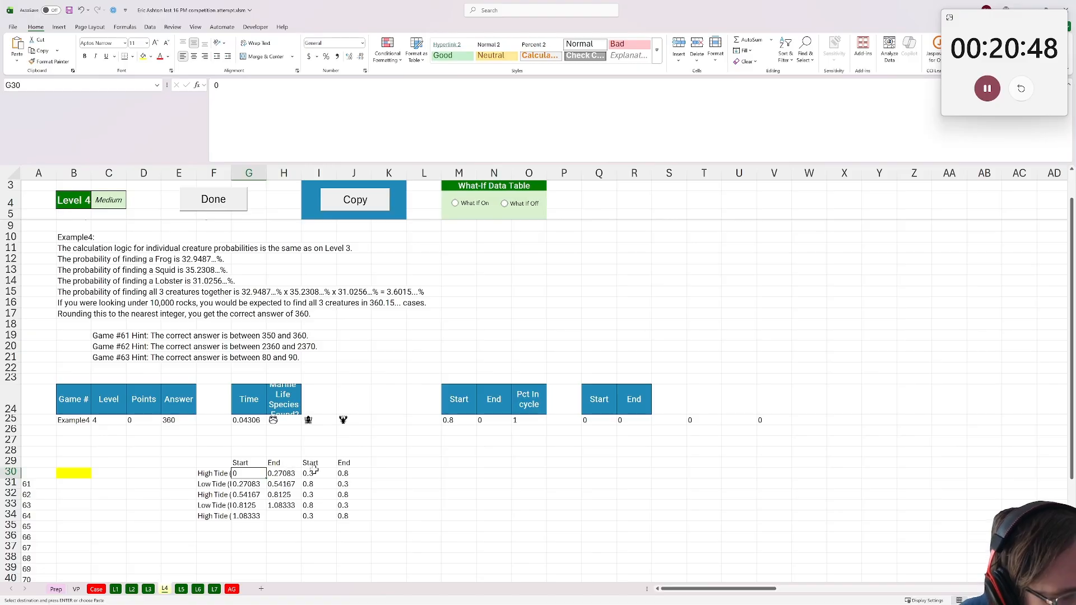
double_click(447, 421)
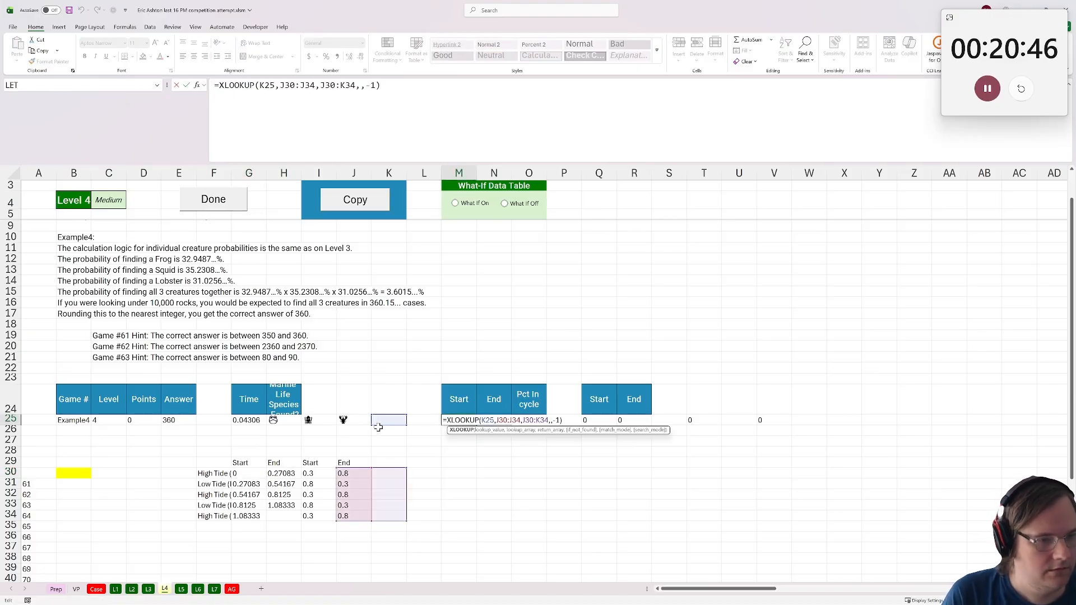
left_click_drag(381, 424, 241, 424)
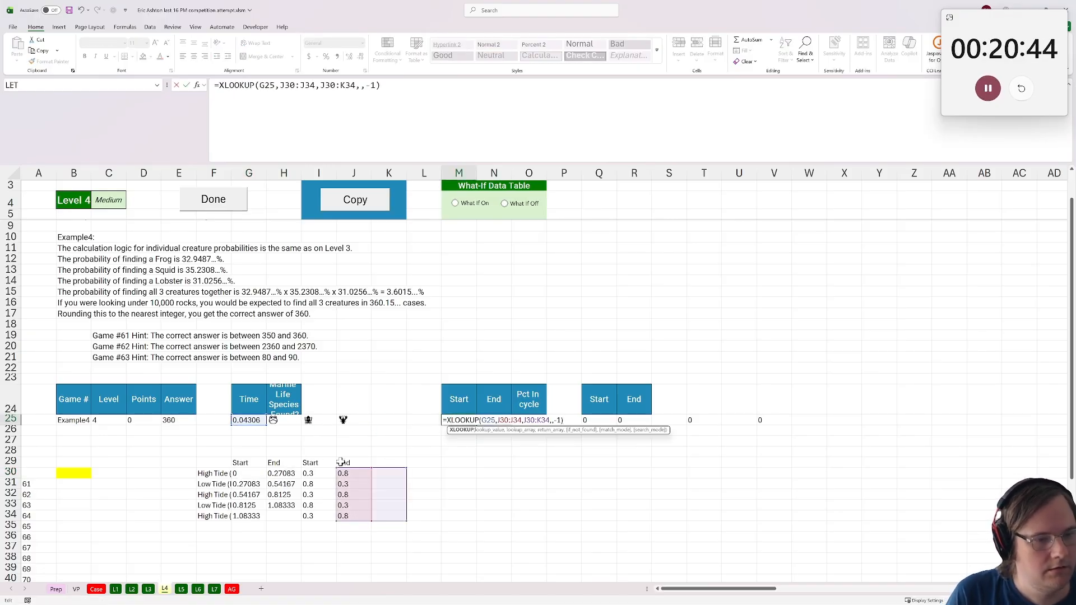
left_click_drag(349, 465, 255, 475)
left_click_drag(353, 467, 302, 472)
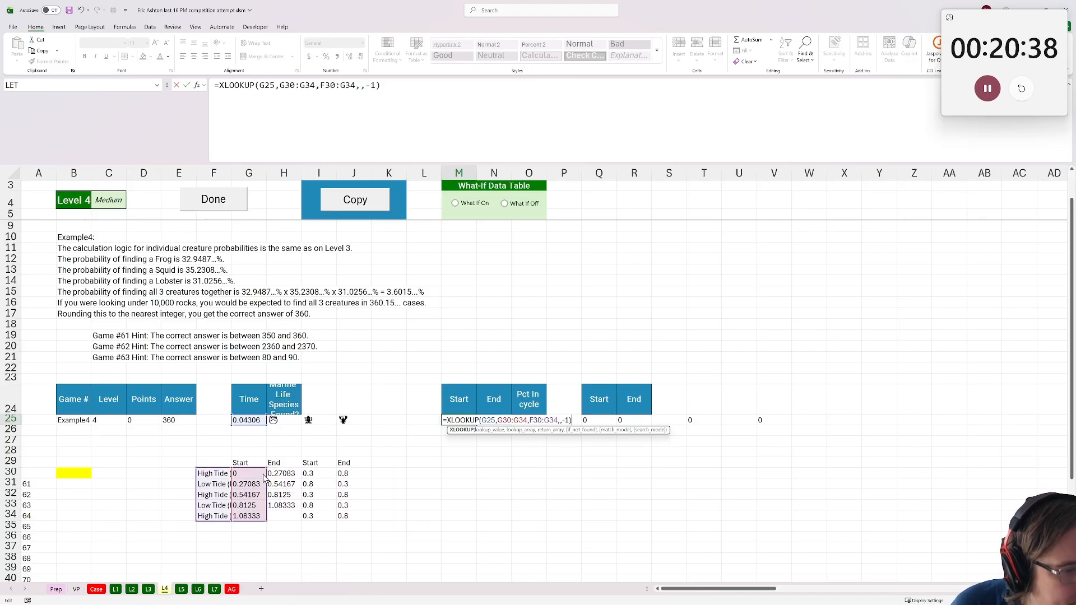
key("Return")
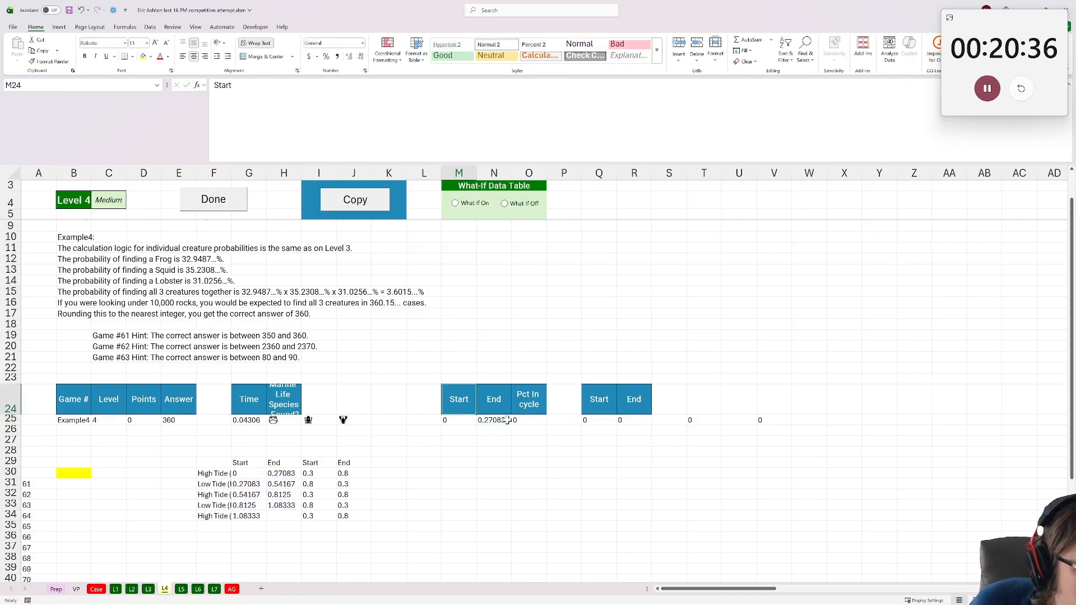
Repoint the Pct In cycle formula in O25 to the time in G25, giving =(G25-M25)/(N25-M25)
double_click(530, 420)
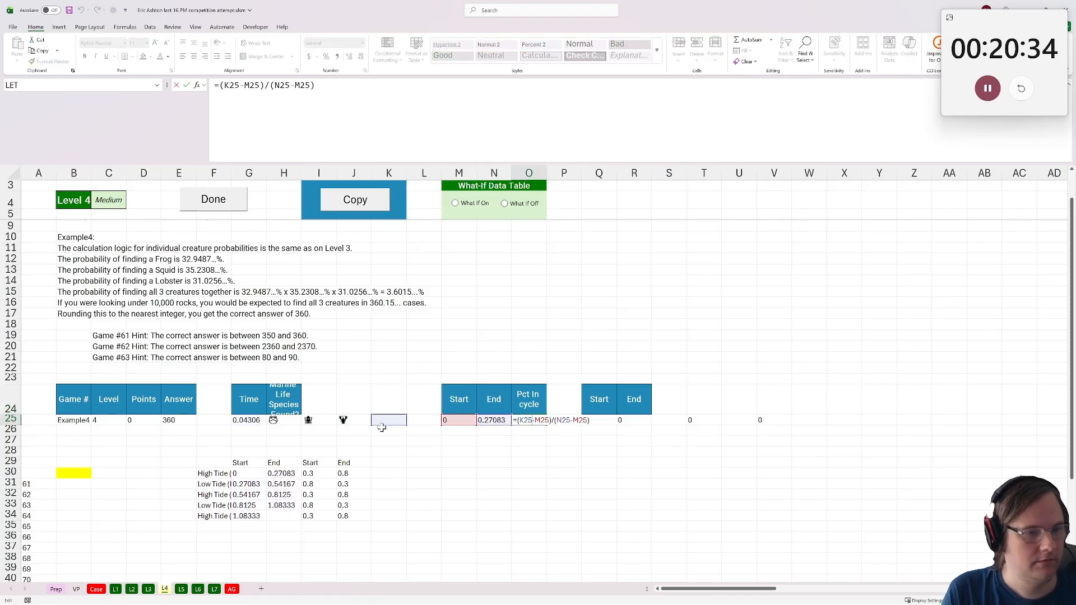
left_click_drag(389, 420, 254, 423)
key("Return")
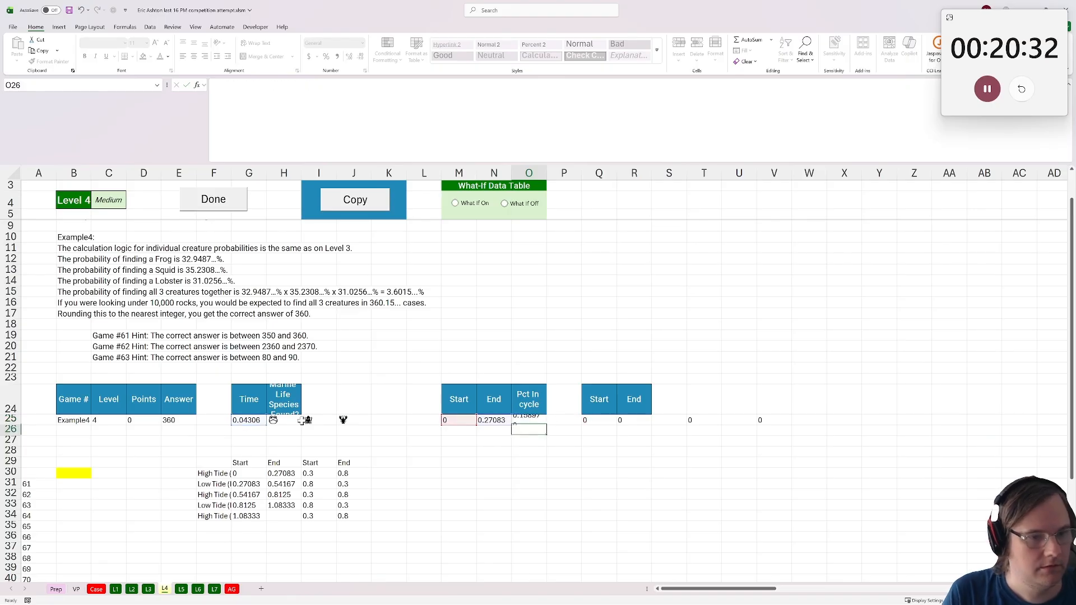
scroll(518, 415, "up", 1)
scroll(513, 415, "up", 1)
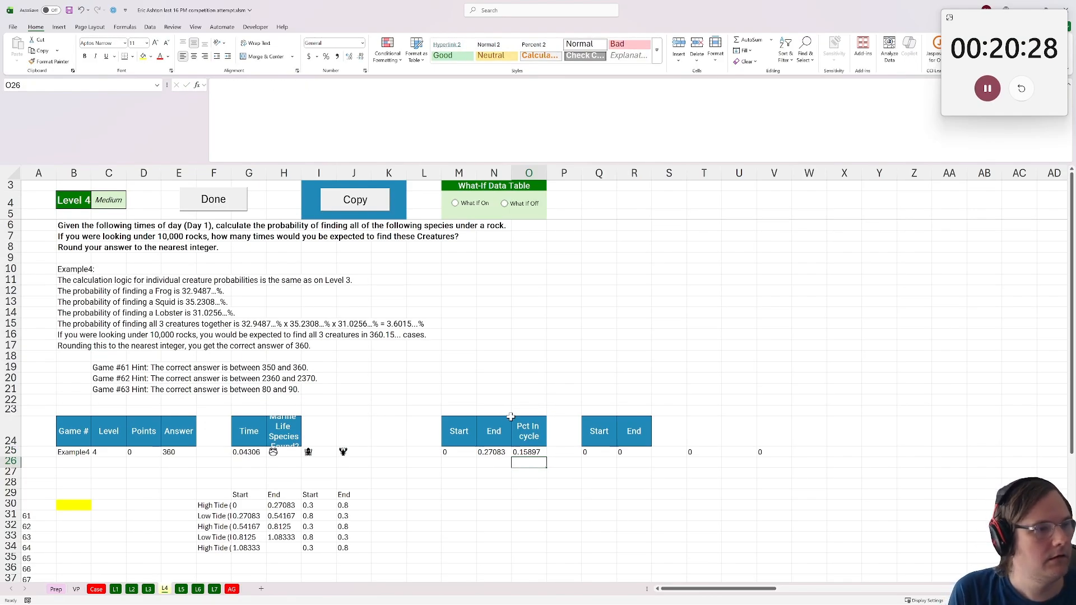
scroll(511, 417, "down", 2)
Examine which ranges the XLOOKUP in Q25 refers to, leaving the formula as it is
mouse_move(597, 401)
left_mouse_down()
mouse_move(777, 421)
mouse_move(572, 416)
mouse_move(606, 420)
left_mouse_up()
left_click(606, 420)
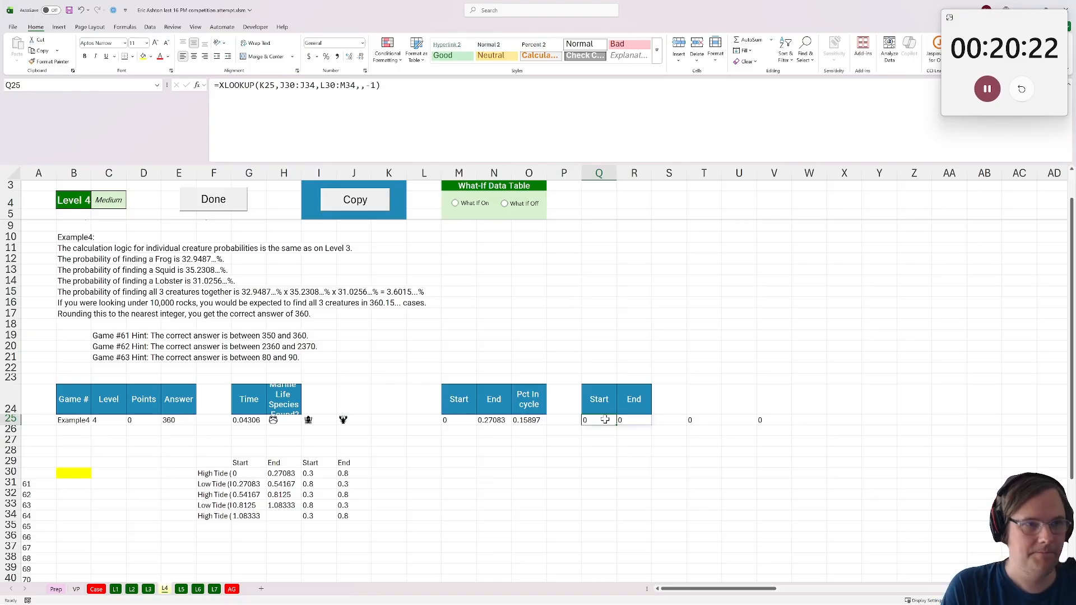
double_click(605, 420)
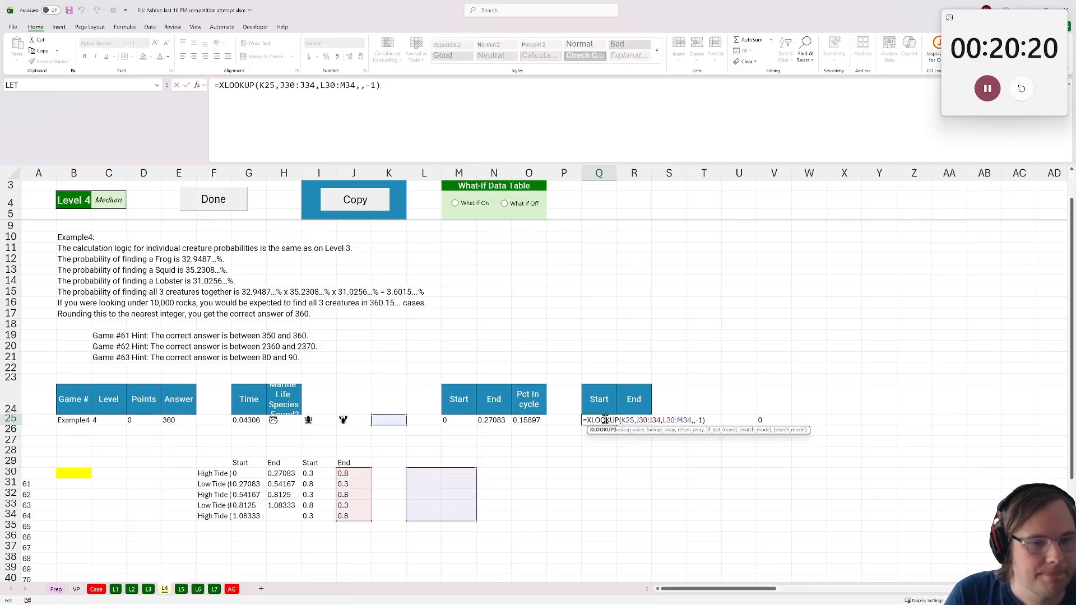
key("Return")
left_click(606, 420)
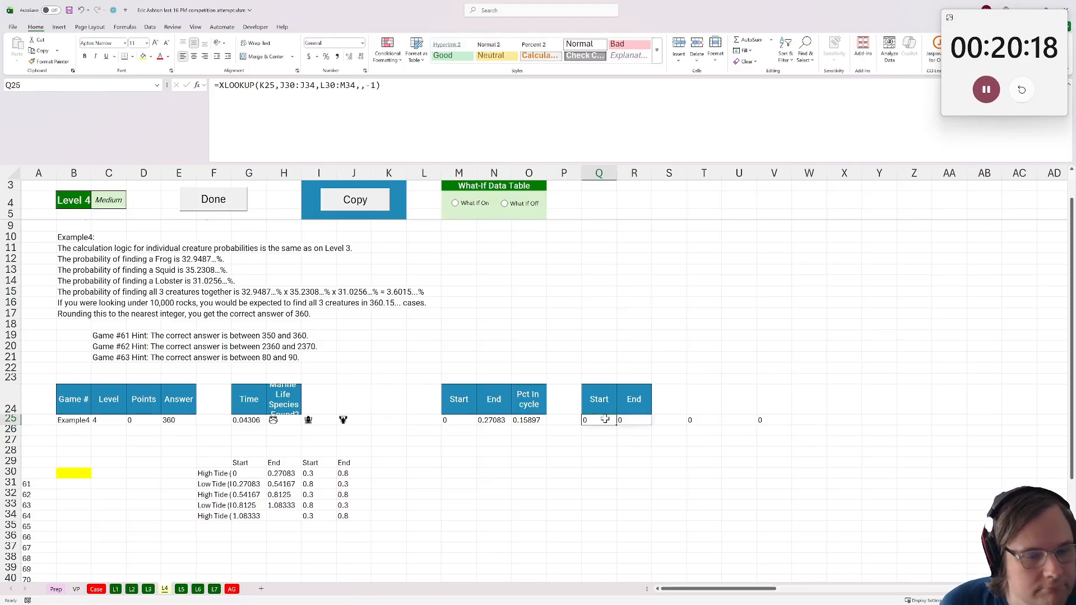
double_click(599, 422)
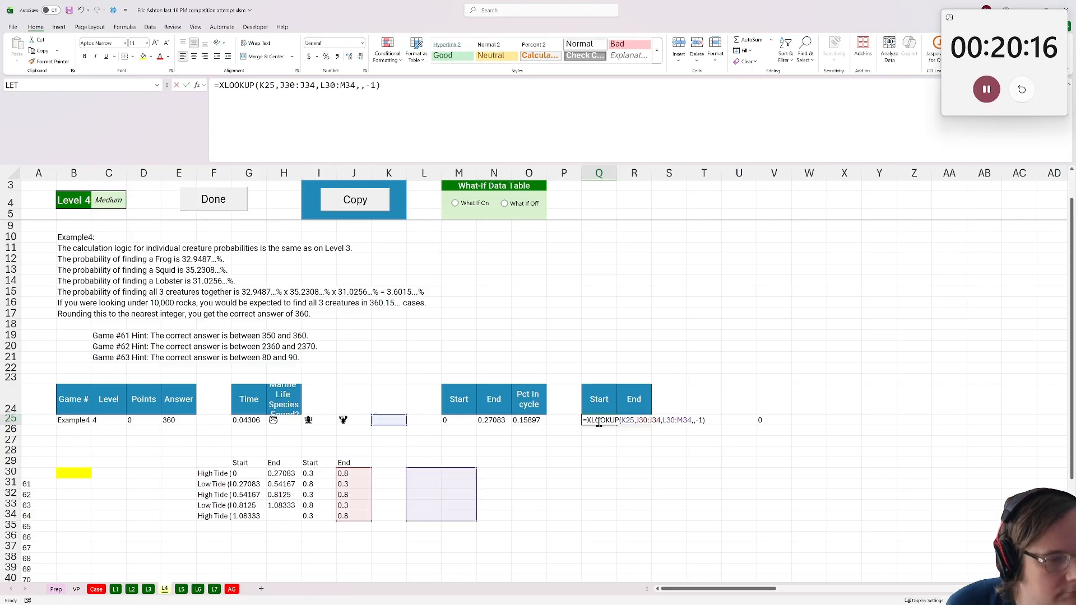
key("Escape")
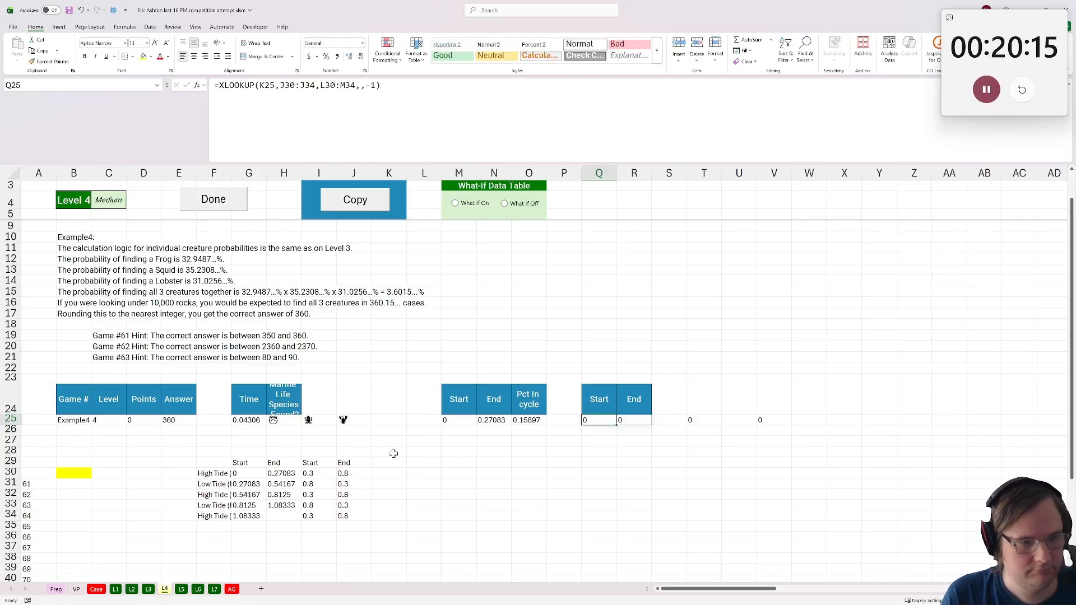
Clear the Start and End probabilities with their headers in I29:J34 beside the tide times
left_click(314, 475)
left_click(343, 474)
left_click(309, 474)
left_click_drag(309, 474, 357, 515)
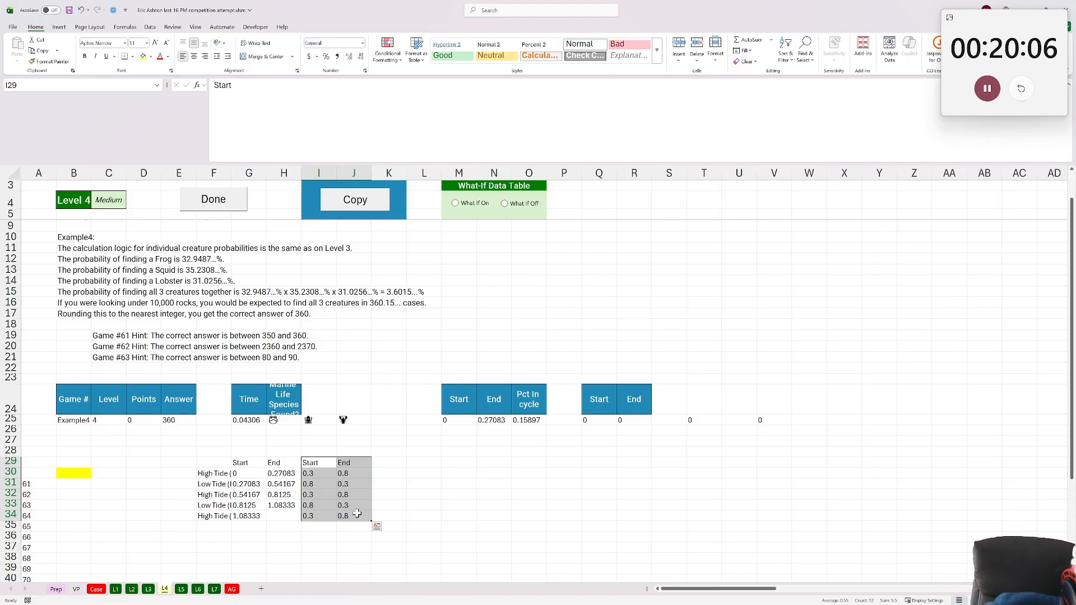
left_click(556, 404)
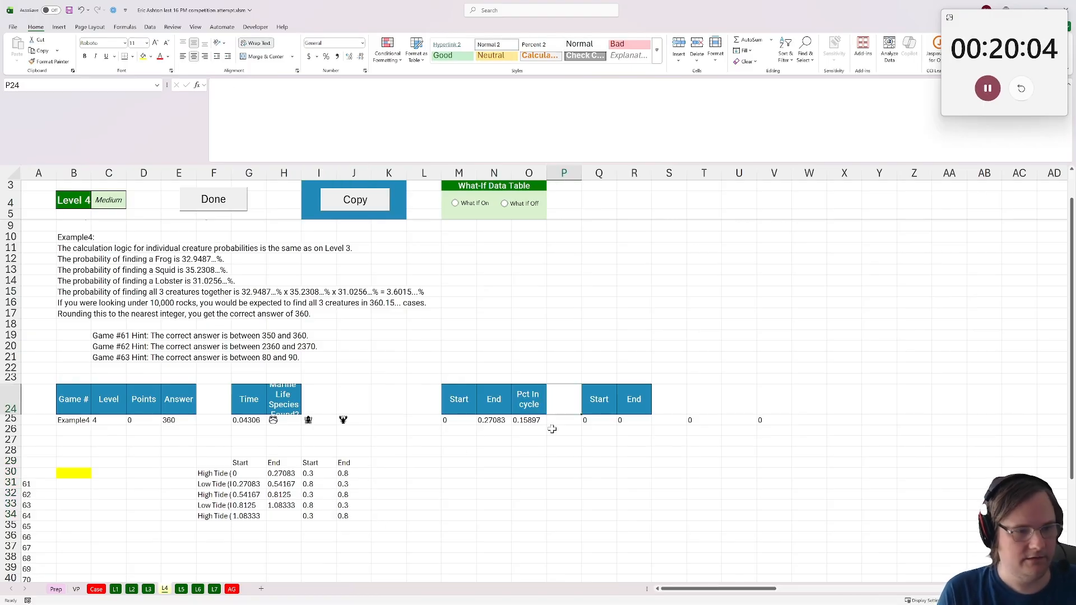
left_click(552, 422)
left_click(562, 403)
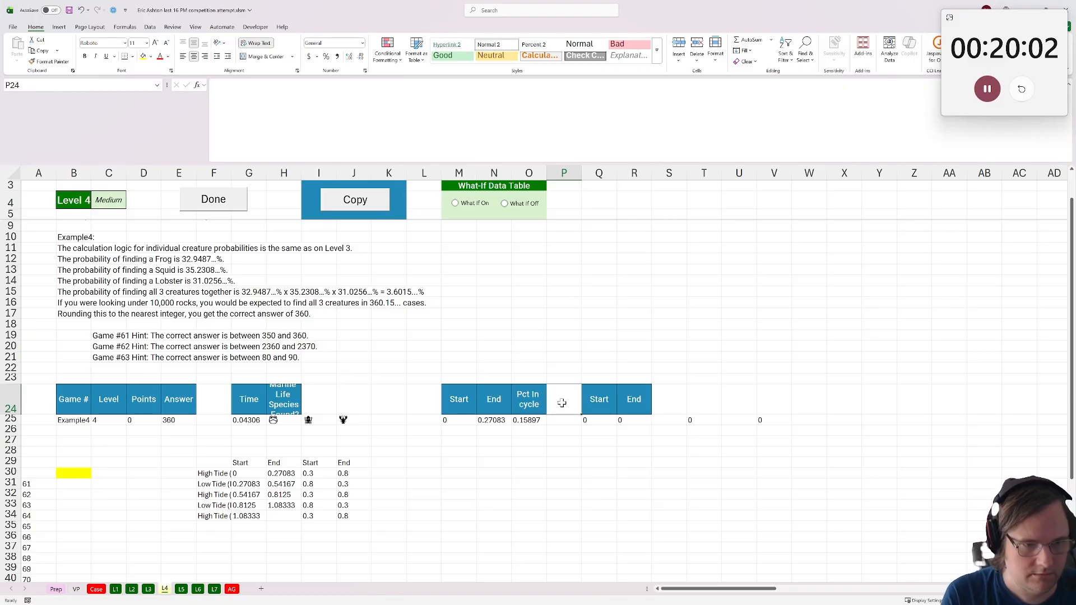
left_click_drag(316, 464, 353, 514)
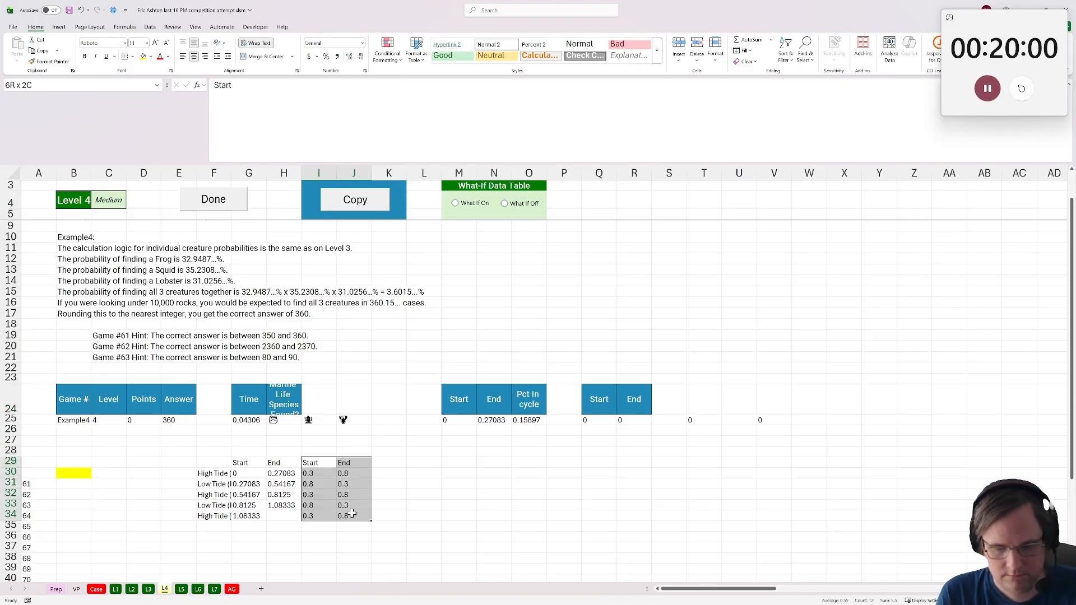
key("Delete")
Enter the tide type codes H, L, H, L, H in I30:I34 beside the tide times
key("Down")
type("H")
key("Return")
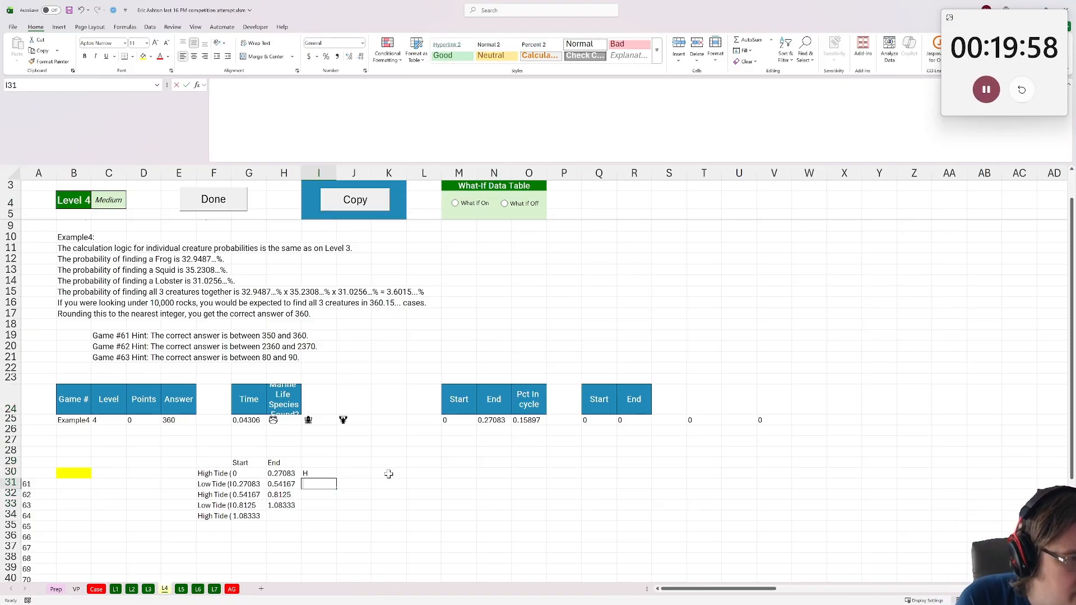
type("L")
key("Return")
type("H")
key("Return")
type("L")
key("Return")
type("H")
key("Return")
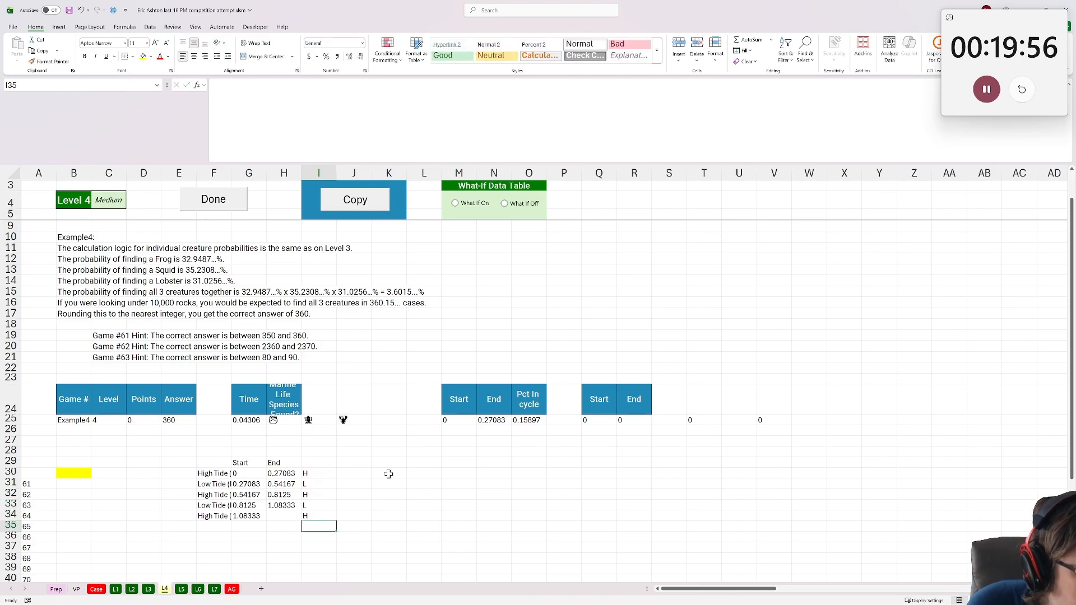
Move the second Start and End headers with their formulas from Q24:V25 to S24
left_click_drag(603, 401, 726, 416)
key("ctrl+c")
left_click(675, 398)
key("ctrl+v")
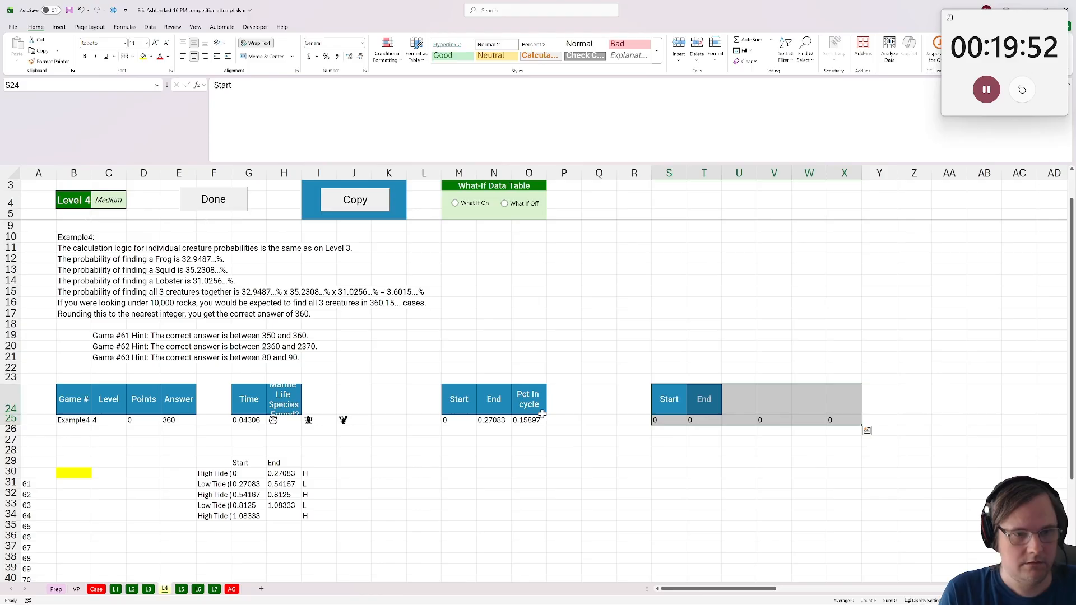
Move the Pct In cycle header and formula from O24:O25 to P24
left_click(487, 418)
left_click(514, 422)
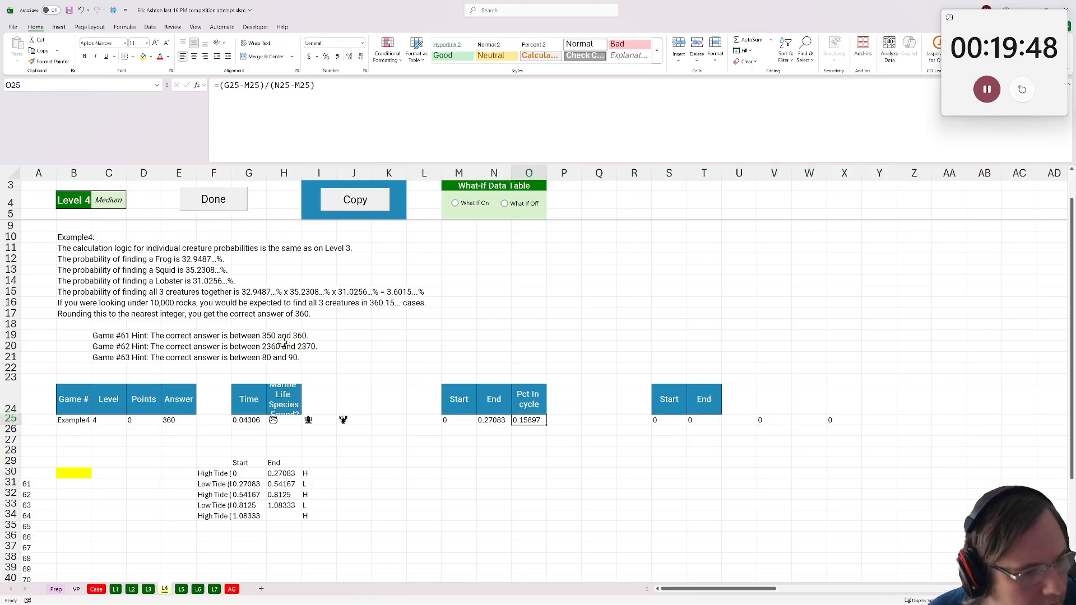
left_click(457, 422)
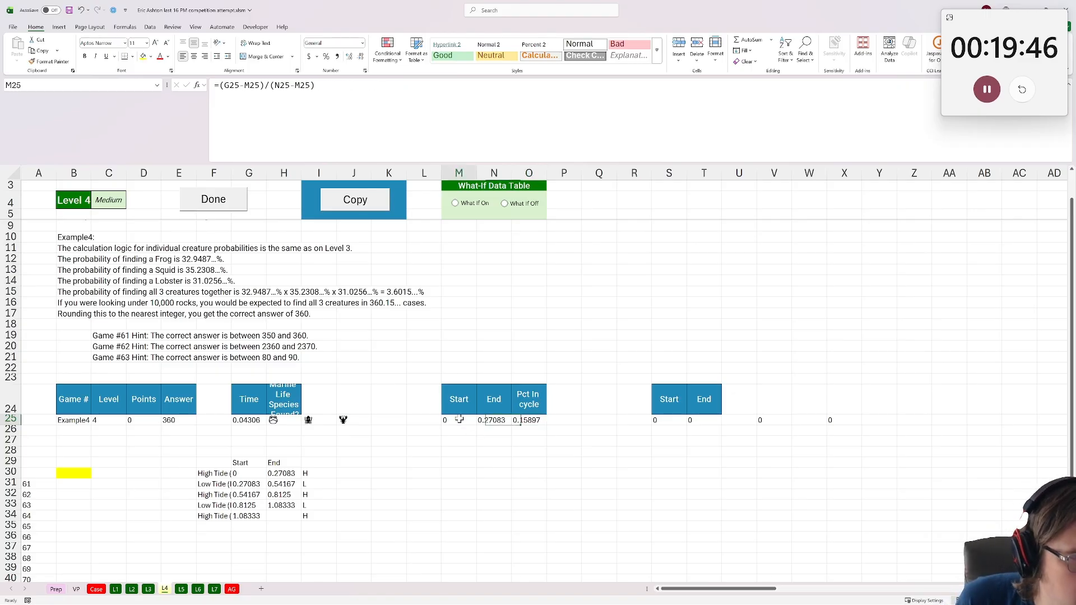
left_click(500, 422)
left_click_drag(535, 405, 539, 420)
key("ctrl+c")
left_click(565, 405)
key("ctrl+v")
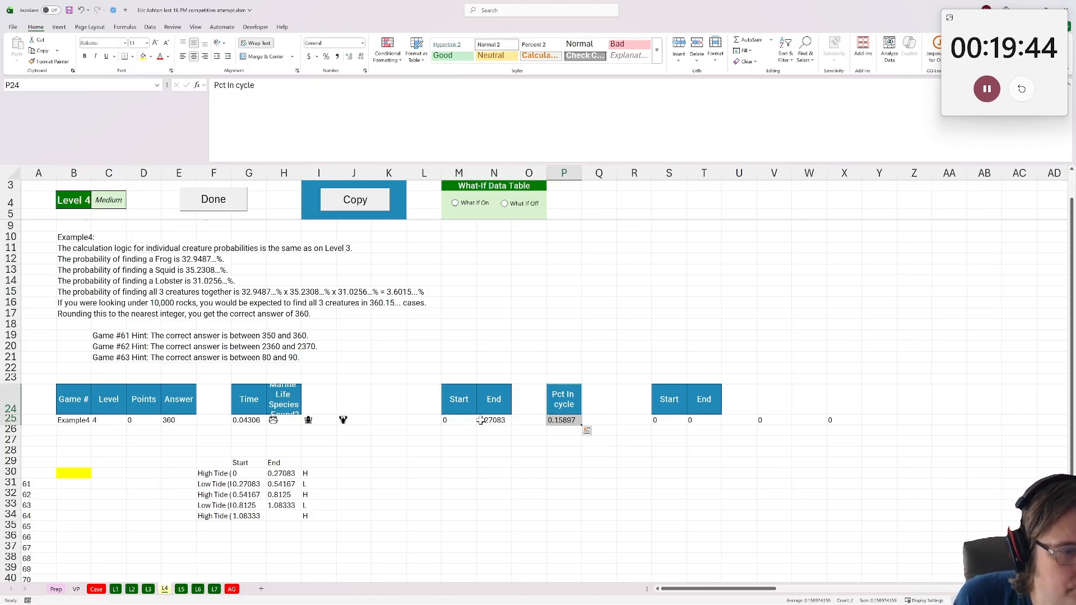
Extend the return range of the XLOOKUP in M25 to G30:I34 to include the tide type
left_click(458, 421)
left_click(342, 87)
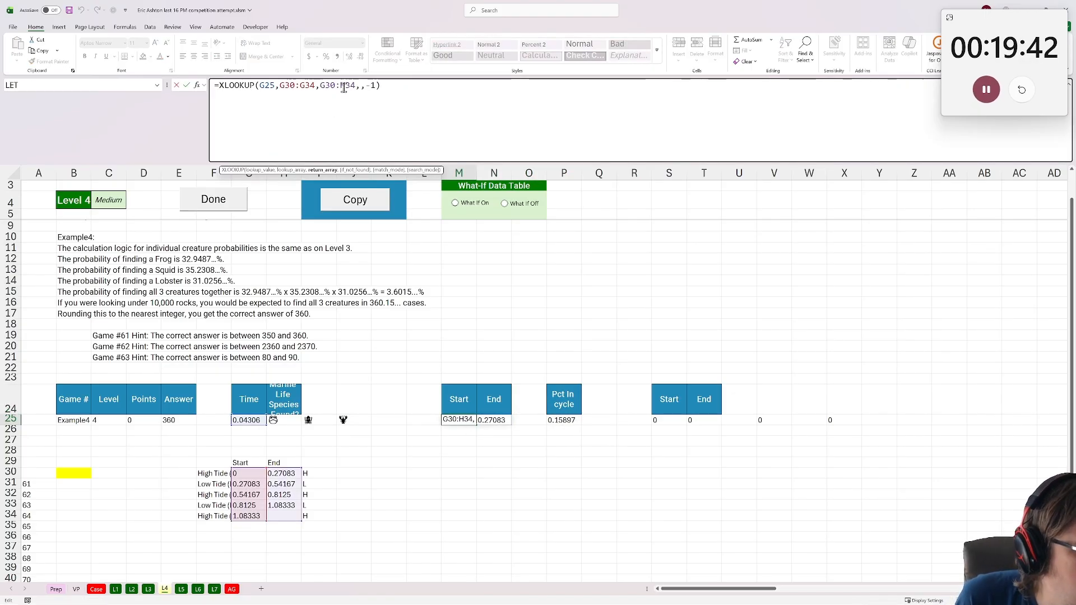
left_click_drag(346, 88, 343, 86)
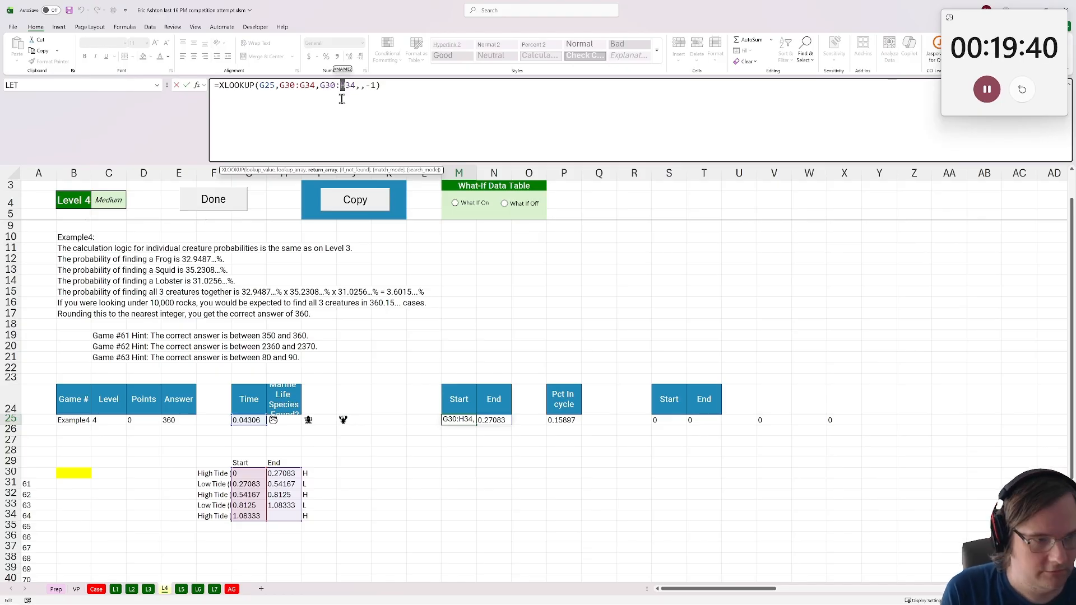
left_click_drag(440, 169, 393, 193)
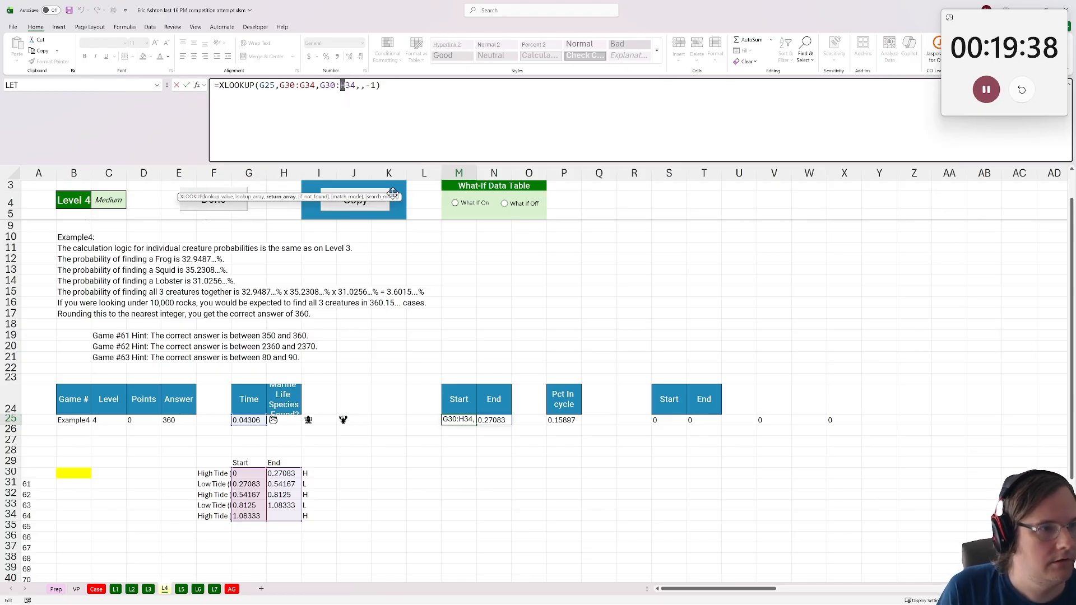
type("I")
key("ctrl+Return")
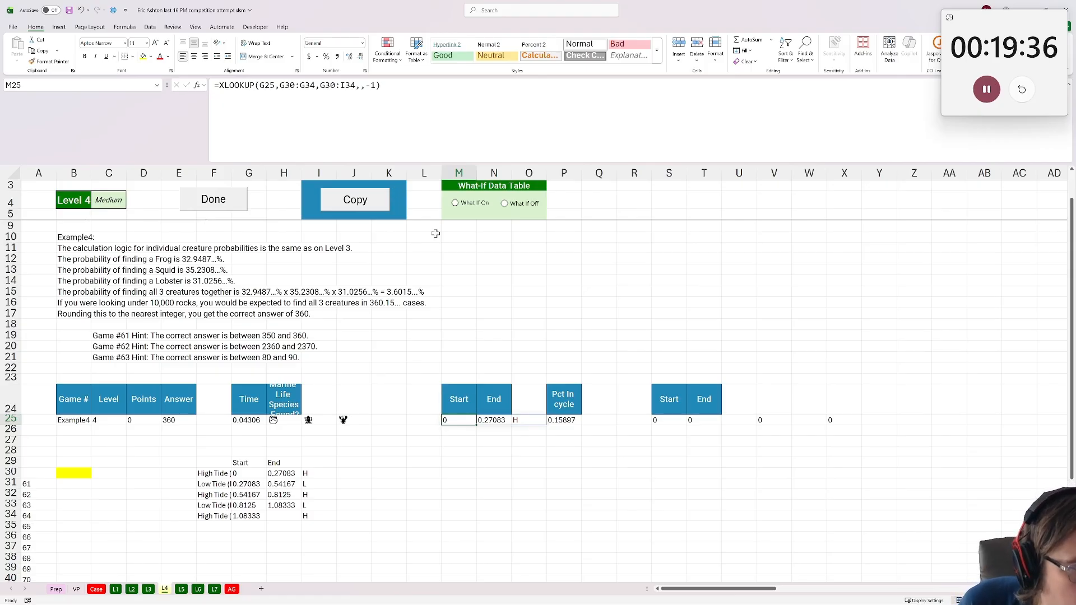
Enter the header Type in O24 and copy the formatting of the Pct In cycle header onto it
left_click(523, 396)
type("Type")
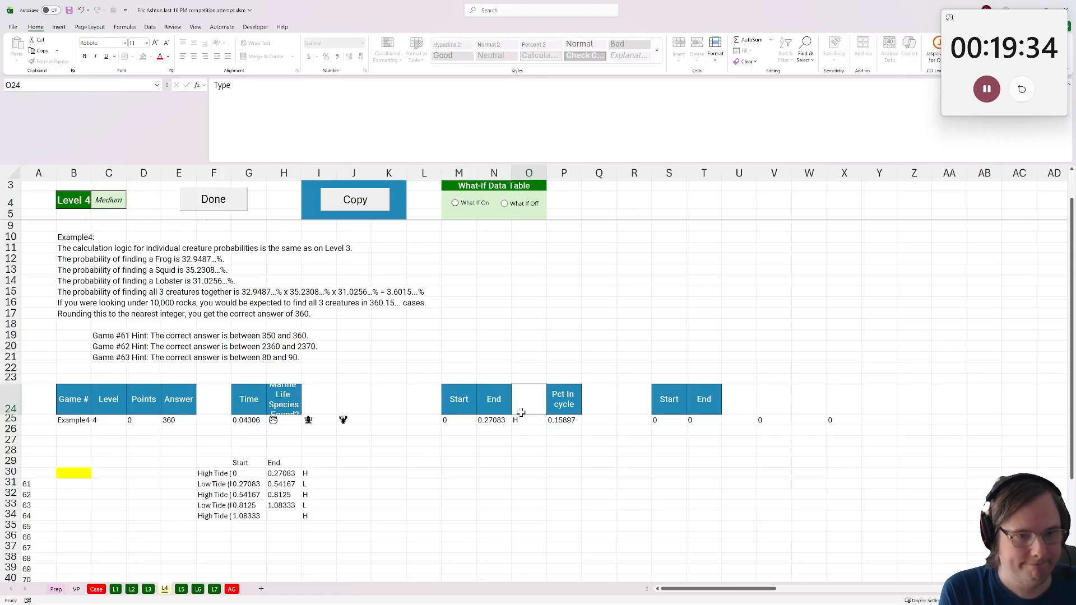
key("Return")
left_click(557, 403)
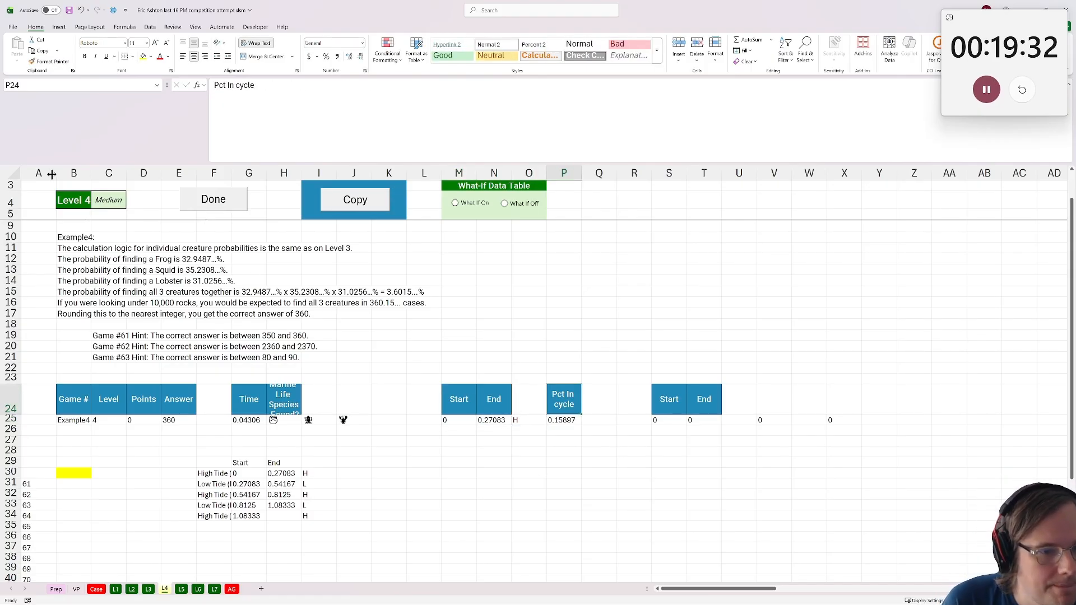
left_click(45, 62)
left_click(536, 396)
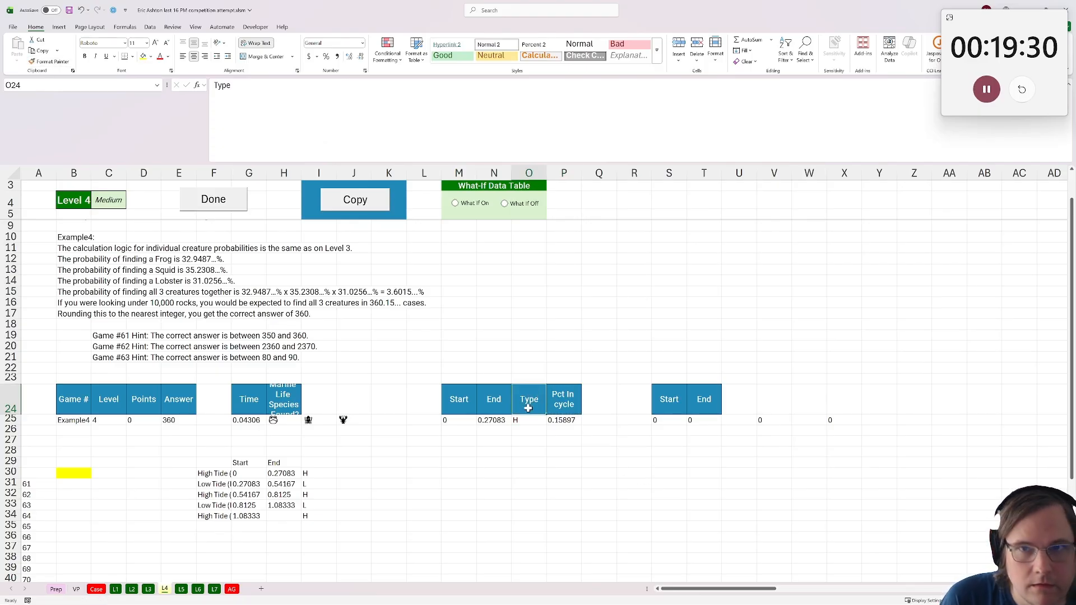
Copy the creature icons with their low and high tide probabilities from M15:O20 of the Case sheet to F38 on sheet L4
left_click(627, 411)
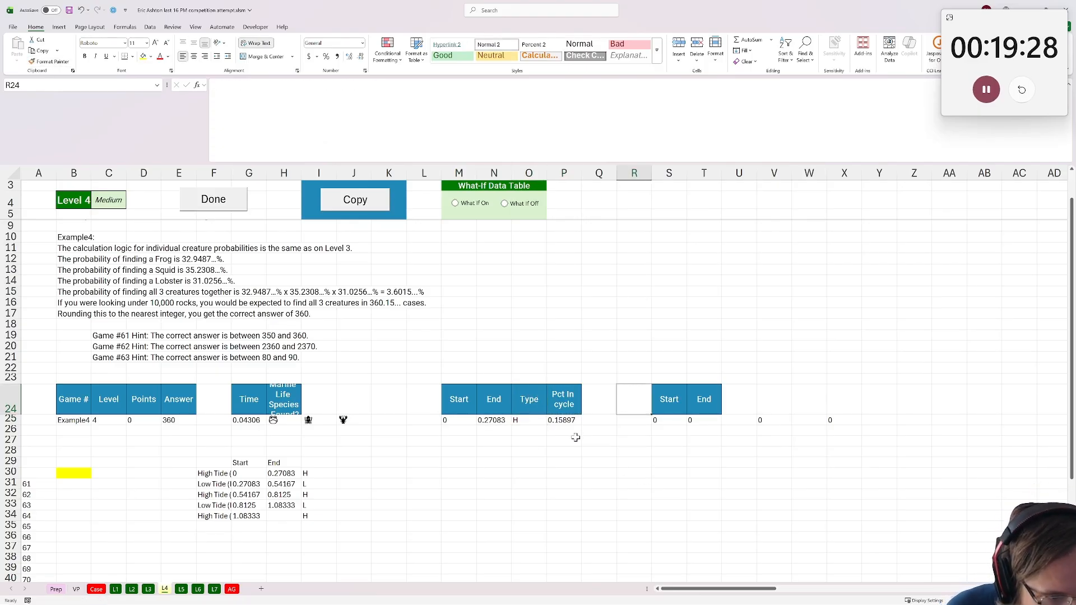
left_click(576, 438)
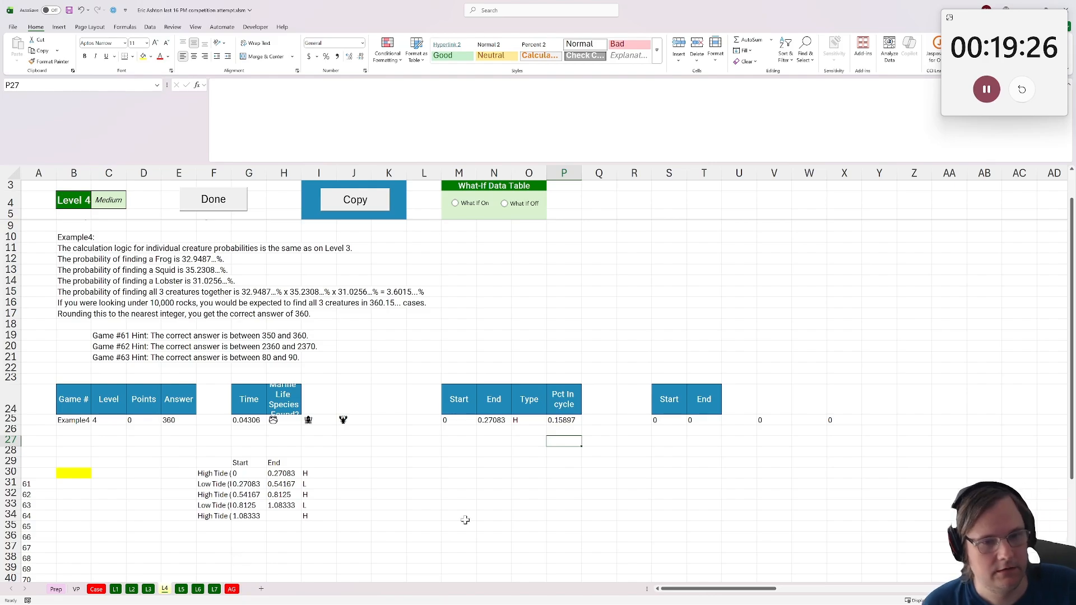
left_click(76, 589)
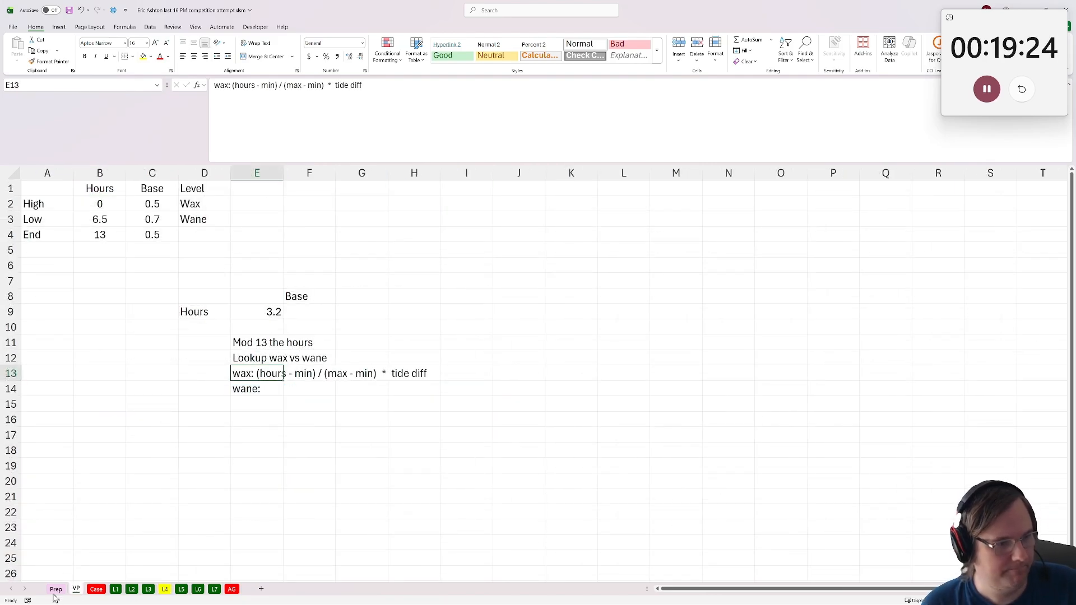
left_click(96, 590)
scroll(971, 281, "up", 20)
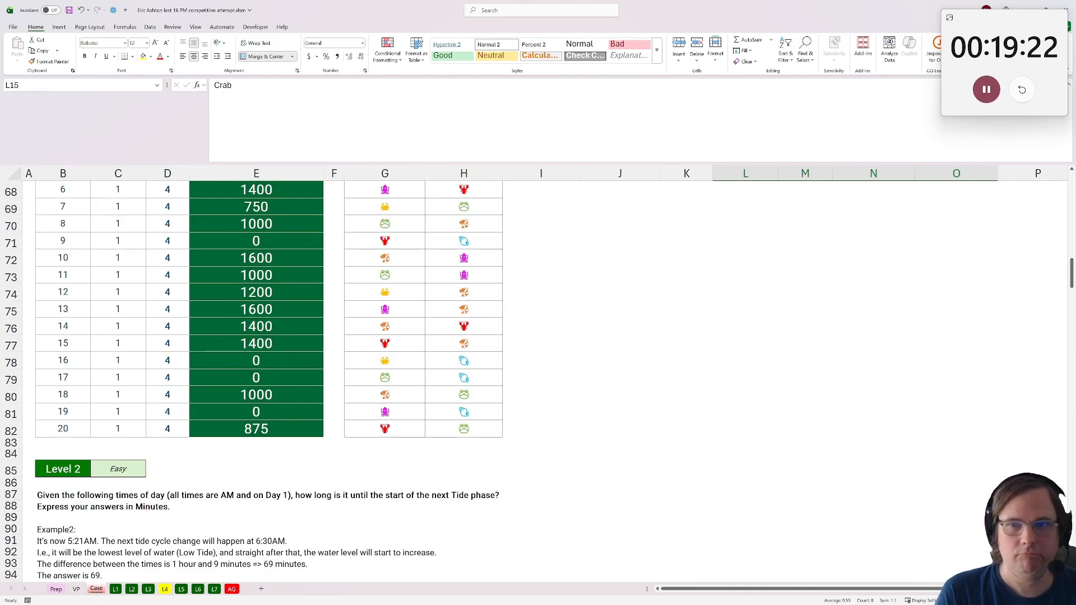
scroll(805, 360, "up", 5)
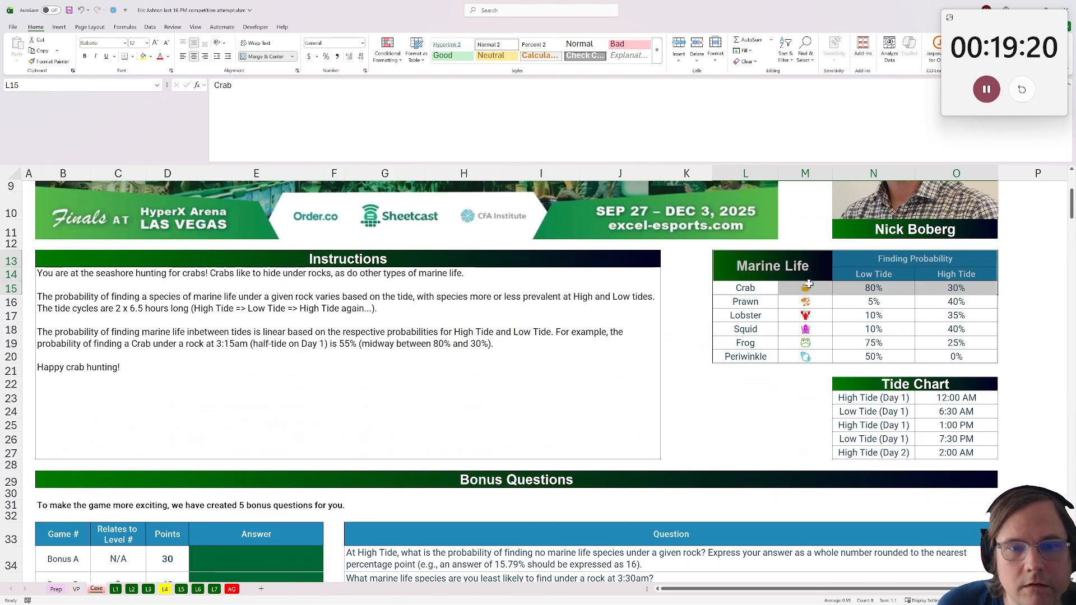
left_click(805, 288)
left_click_drag(805, 288, 956, 356)
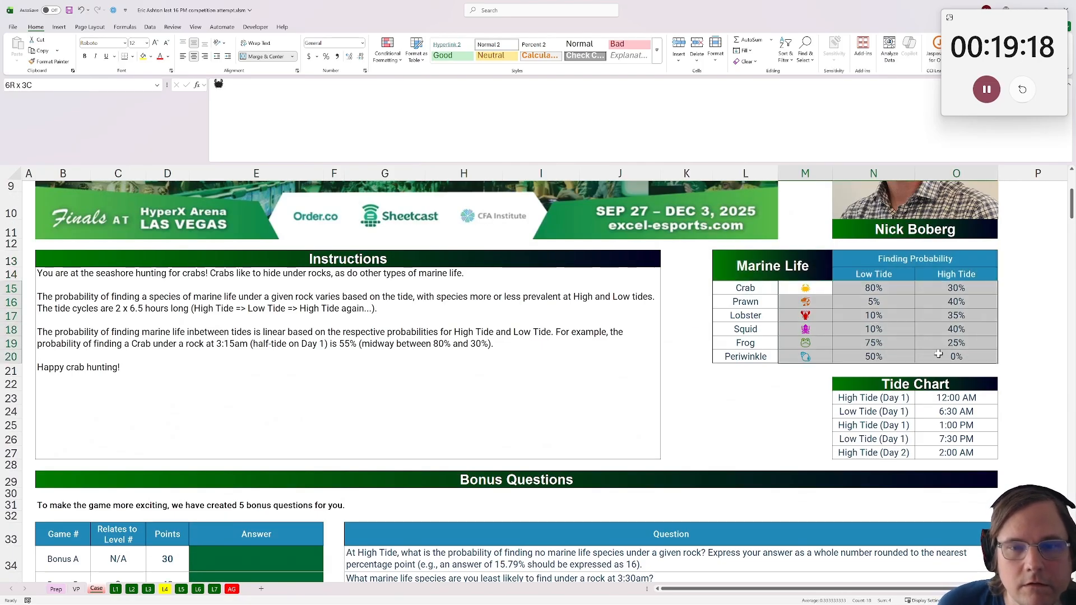
key("ctrl+c")
scroll(234, 544, "down", 20)
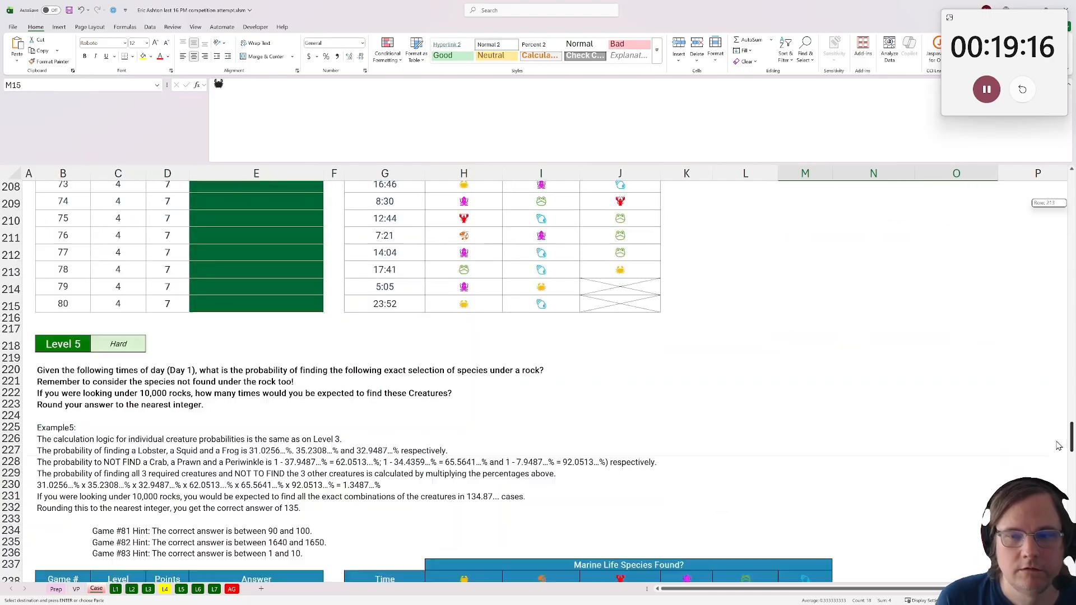
left_click(165, 590)
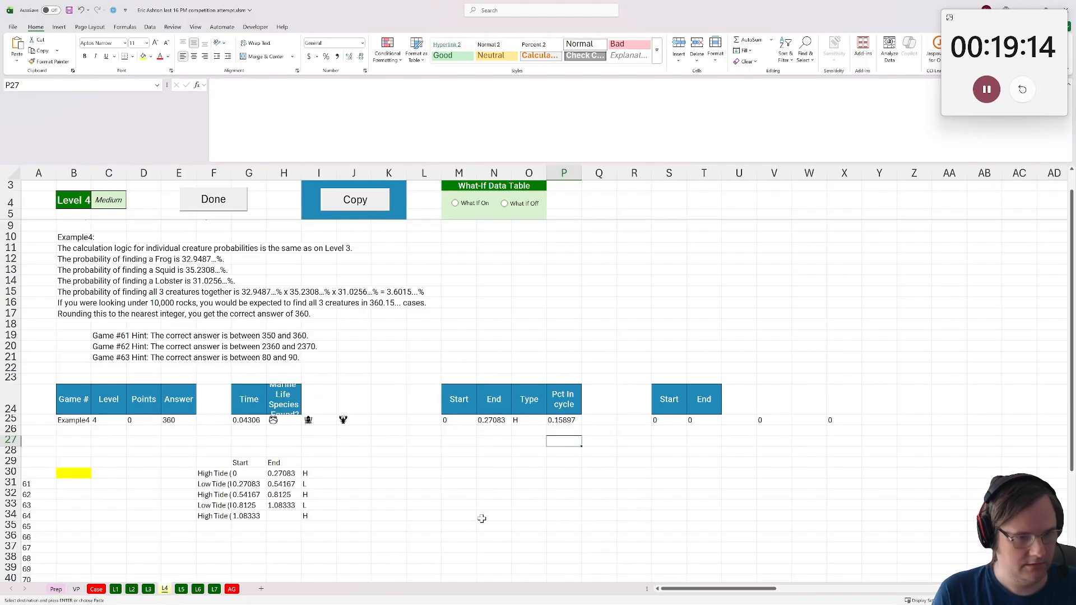
left_click(483, 483)
left_click(213, 559)
scroll(202, 537, "down", 1)
key("ctrl+v")
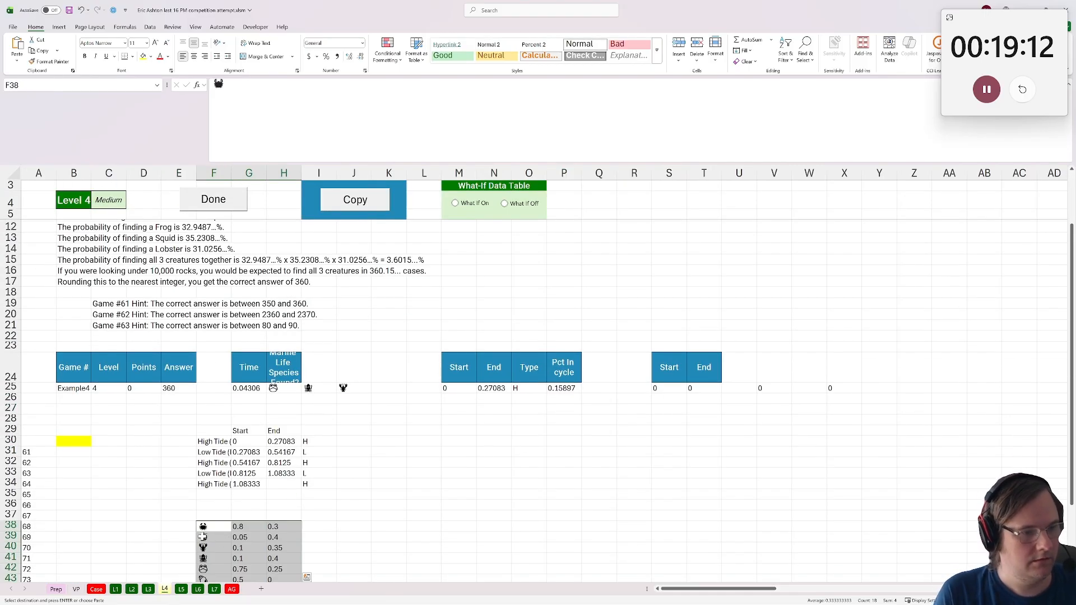
Label the six pasted creature rows with tide type H in E38:E43
left_click(191, 527)
type("H")
key("ctrl+Return")
key("ctrl+c")
right_click(205, 527)
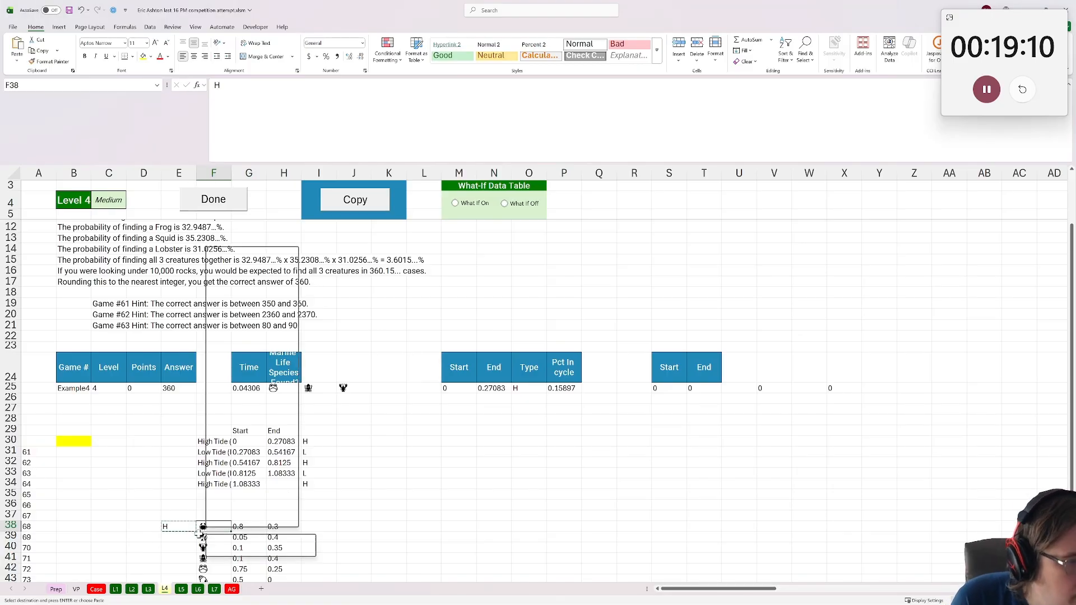
scroll(180, 526, "down", 2)
left_click(176, 517, "shift")
left_click_drag(164, 465, 176, 517)
Enter the headers Start and End in G37:H37 above the creature probabilities
left_click(255, 447)
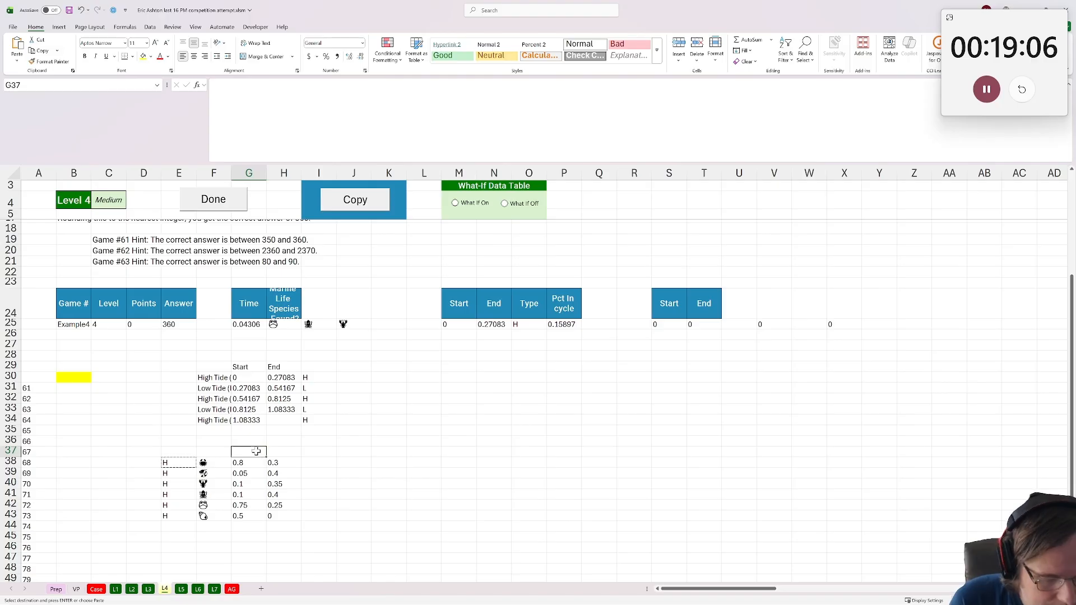
type("Start")
key("Tab")
type("End")
key("Return")
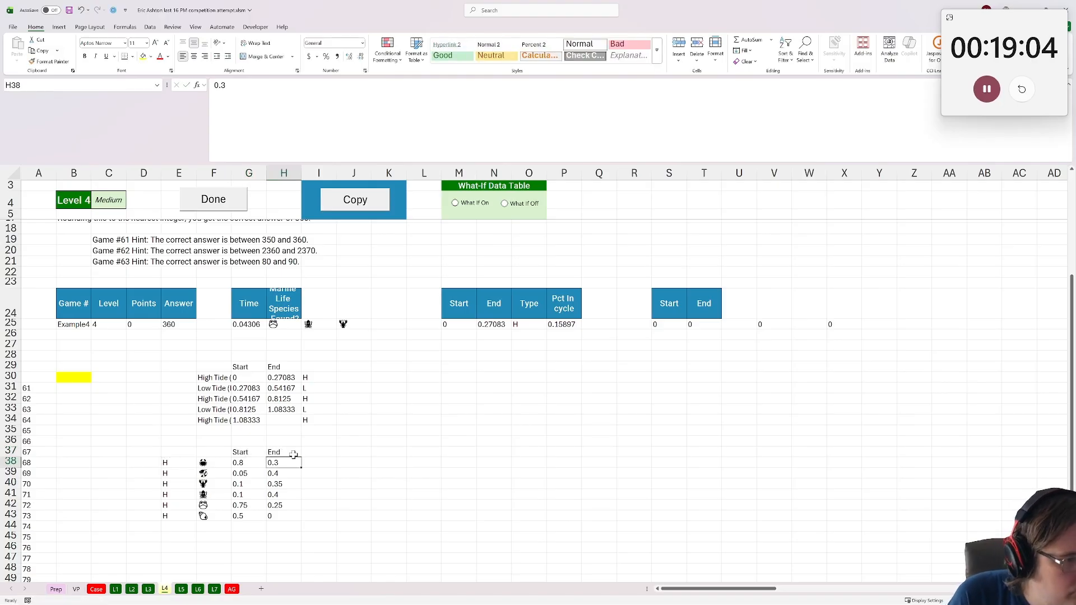
Repeat the six creature icons in F44:F49 and label these rows with tide type L in E44:E49
left_click(180, 530)
type("L")
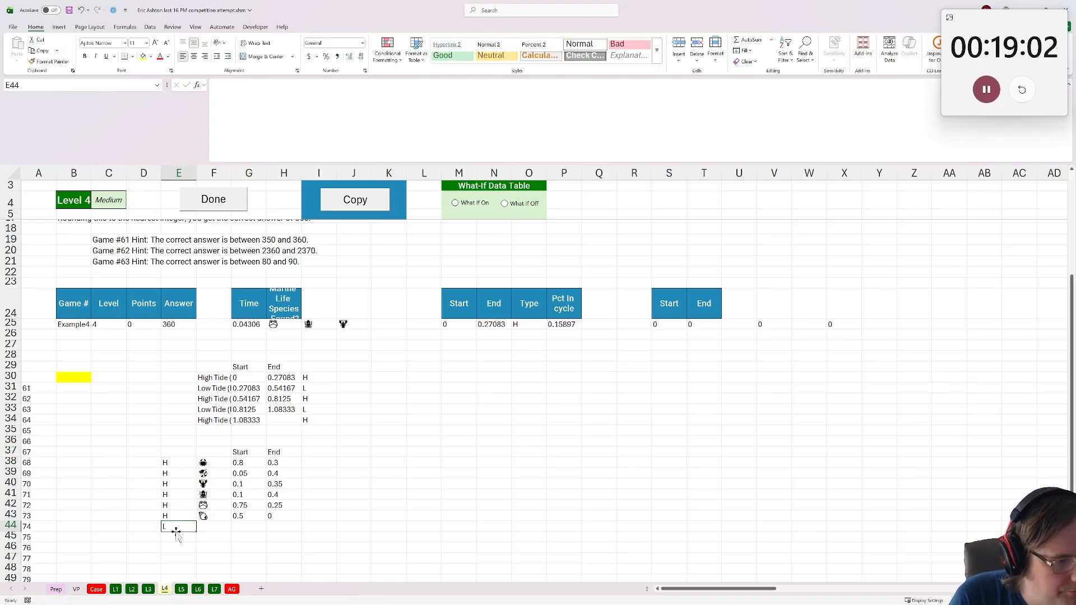
scroll(146, 529, "down", 3)
left_click_drag(208, 368, 179, 477)
key("ctrl+c")
left_click(210, 432)
key("ctrl+v")
left_click(178, 431)
key("ctrl+c")
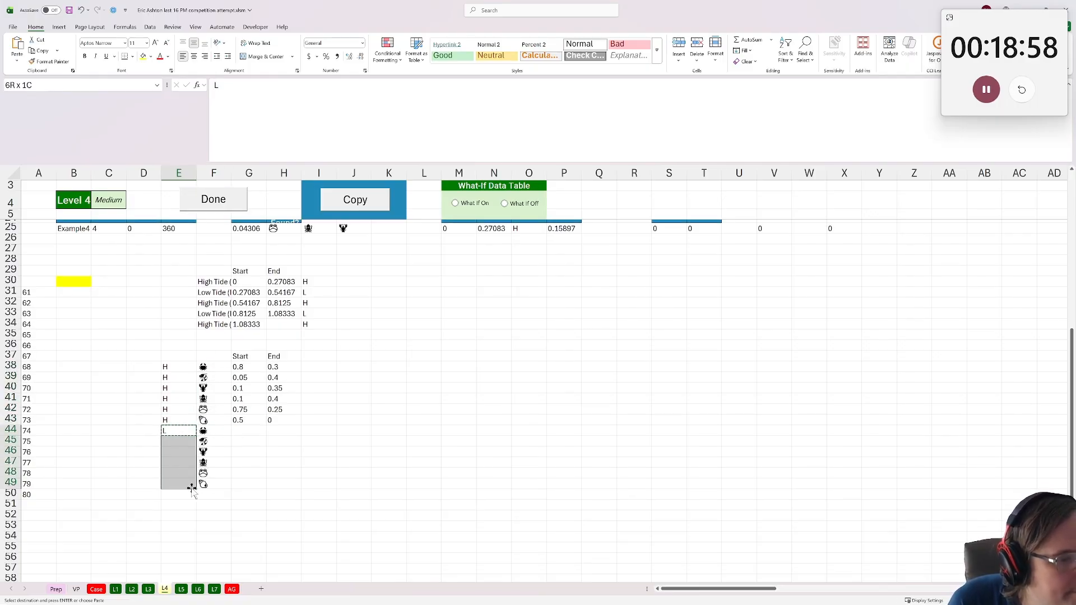
Build the lookup key =E38&F38 in D38 and fill it down to D49
left_click(135, 362)
type("=")
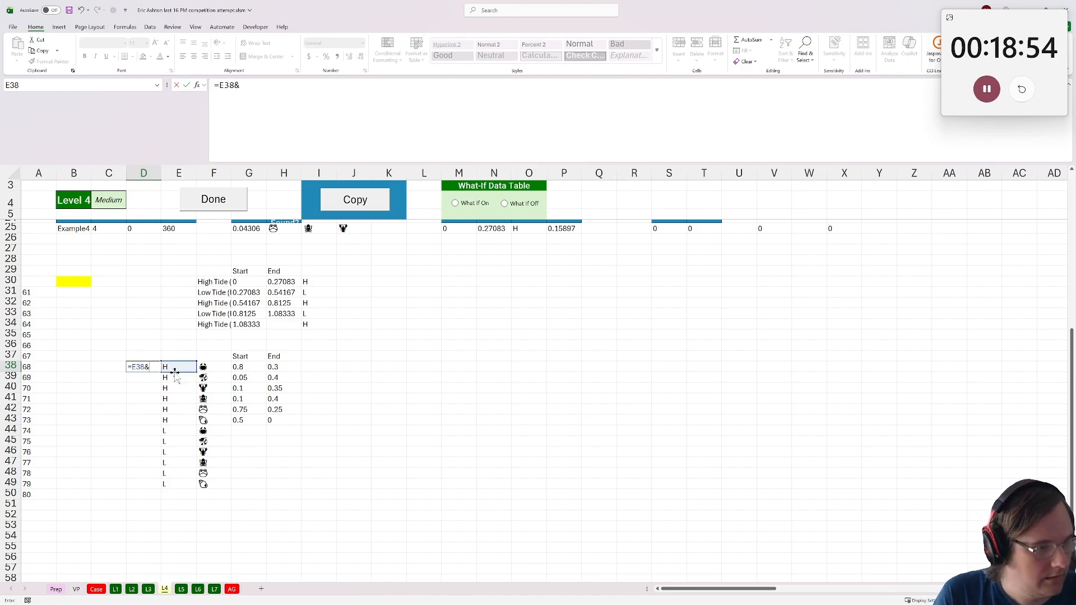
key("Return")
left_click(152, 359)
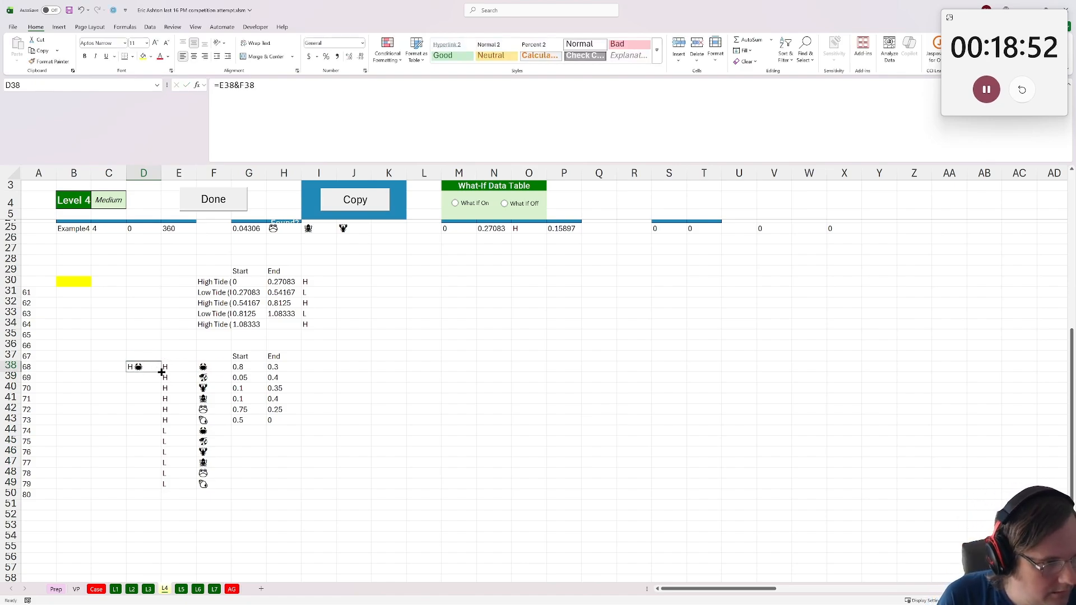
double_click(161, 372)
Fill the L rows with swapped probabilities by copying H38:H43 to G44:G49 and G38:G43 to H44:H49
left_click(253, 431)
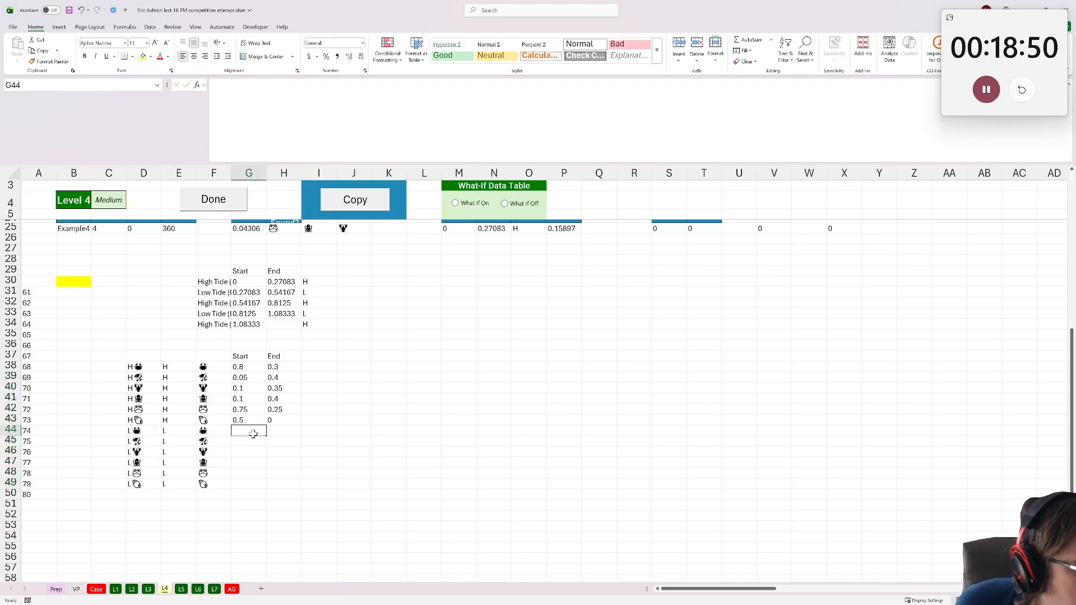
left_click_drag(286, 367, 291, 416)
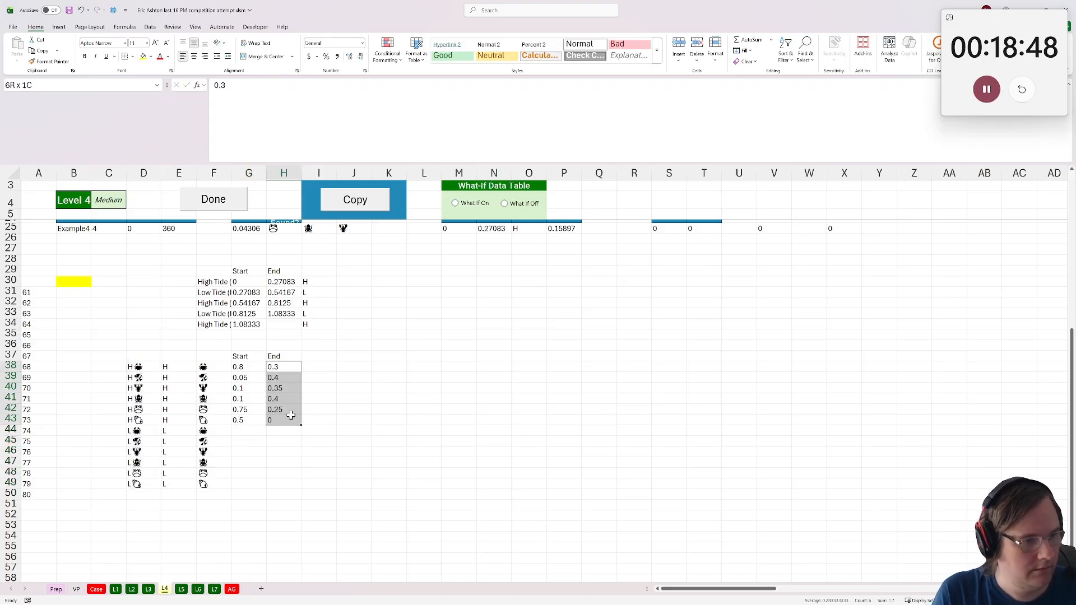
left_click(252, 431)
key("ctrl+v")
left_click_drag(245, 367, 255, 422)
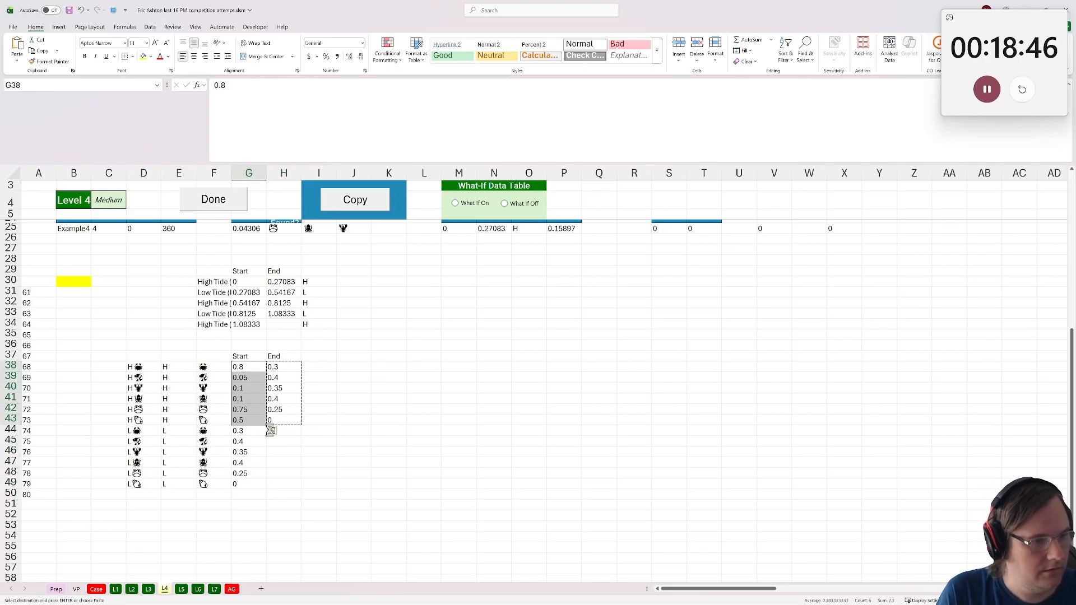
key("ctrl+c")
left_click(288, 429)
key("ctrl+v")
List the example's creatures vertically from R25 with =TOCOL(H25:J25)
left_click(459, 356)
scroll(443, 374, "up", 2)
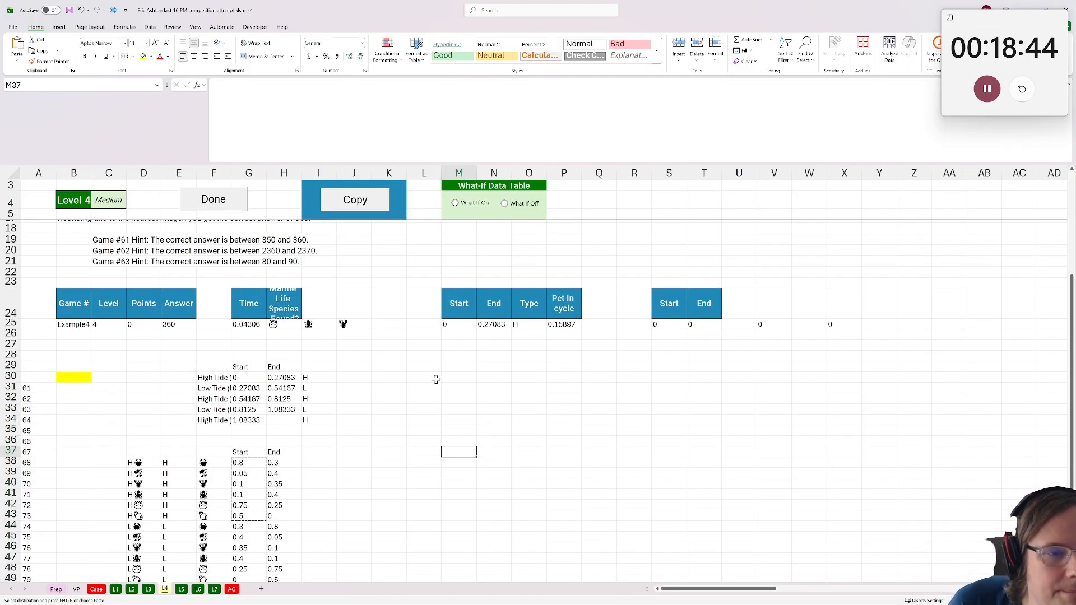
left_click(665, 317)
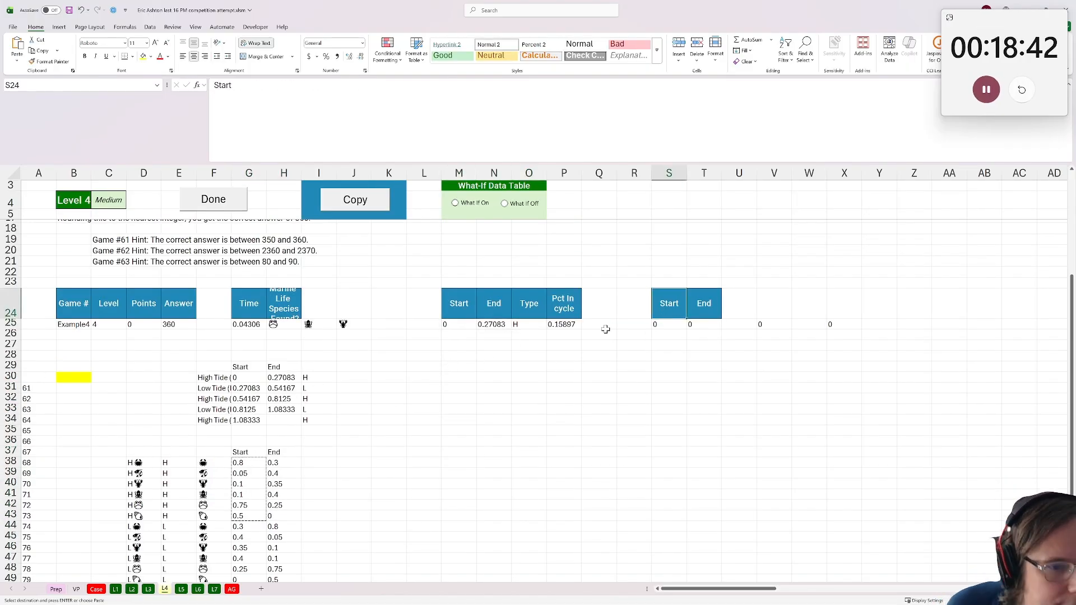
left_click(634, 325)
type("=tocol(")
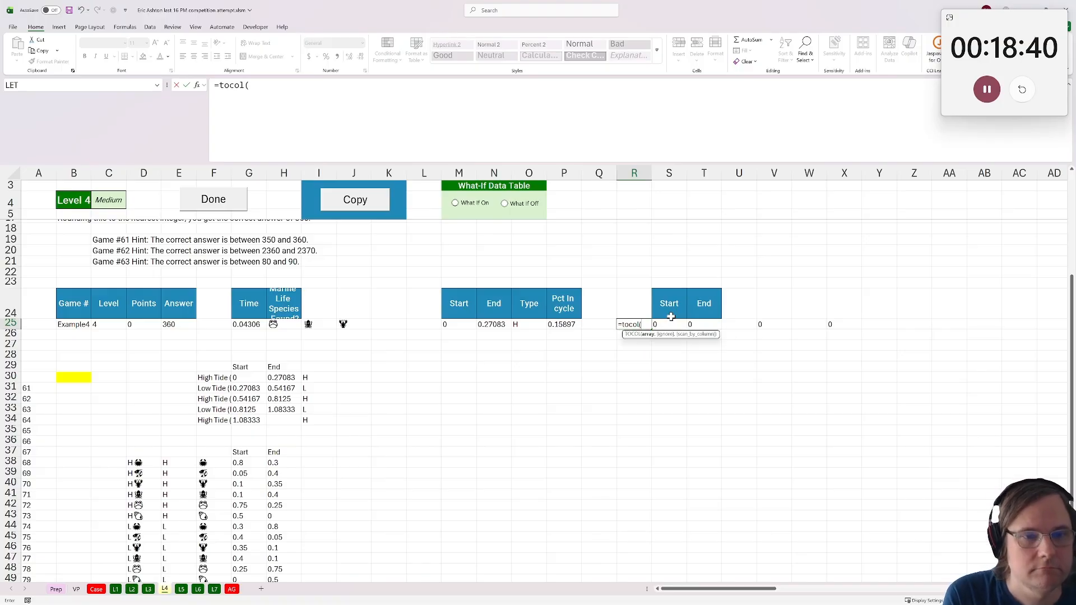
left_click_drag(284, 330, 354, 328)
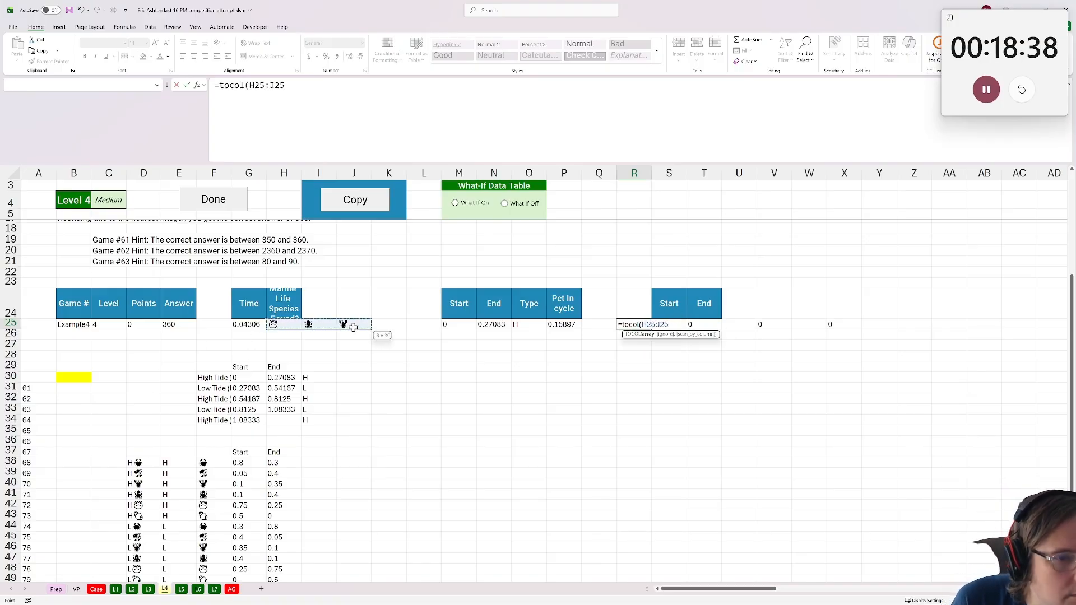
key("Return")
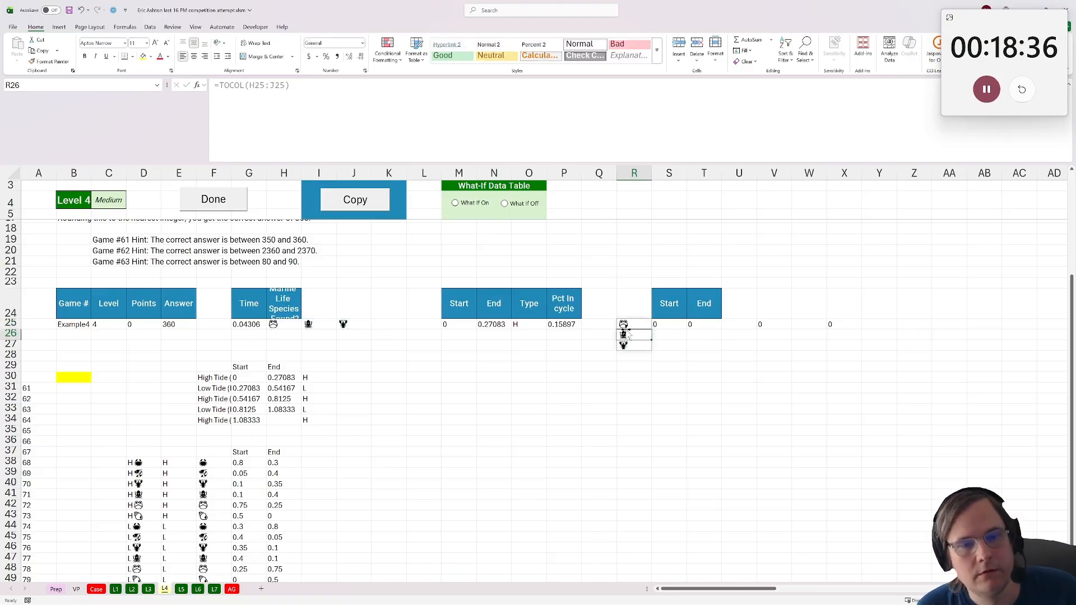
Clear the outdated XLOOKUP formula from S25 under the second Start header
left_click(677, 322)
double_click(658, 326)
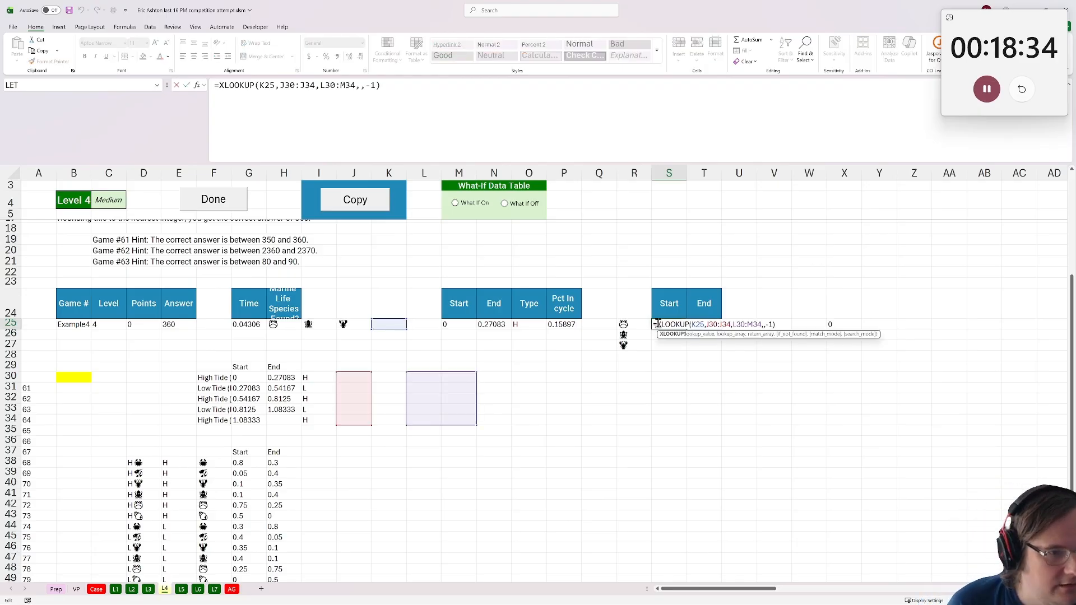
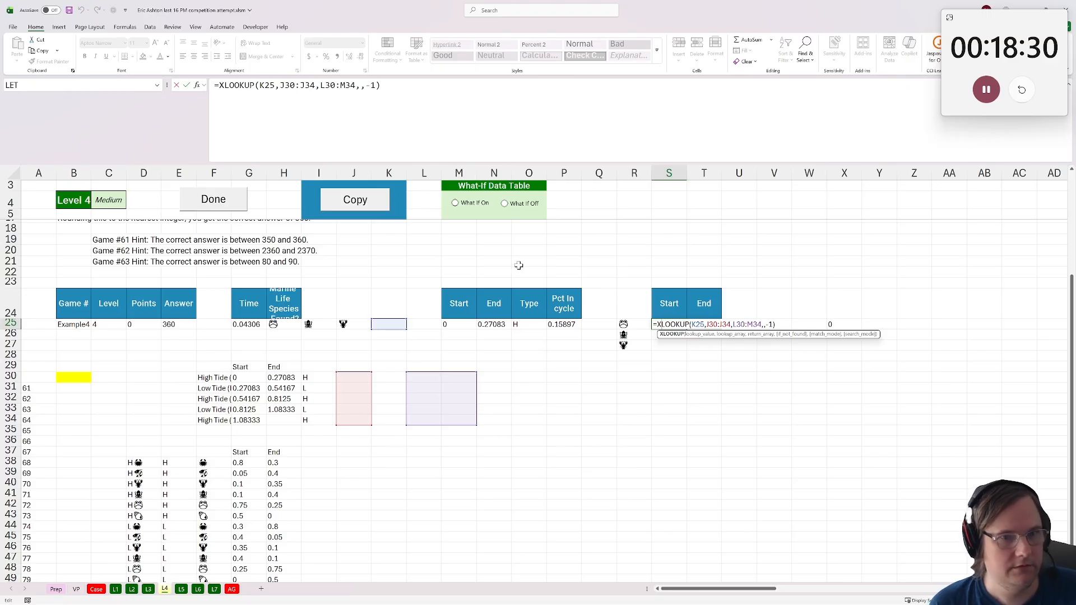
key("Escape")
key("Delete")
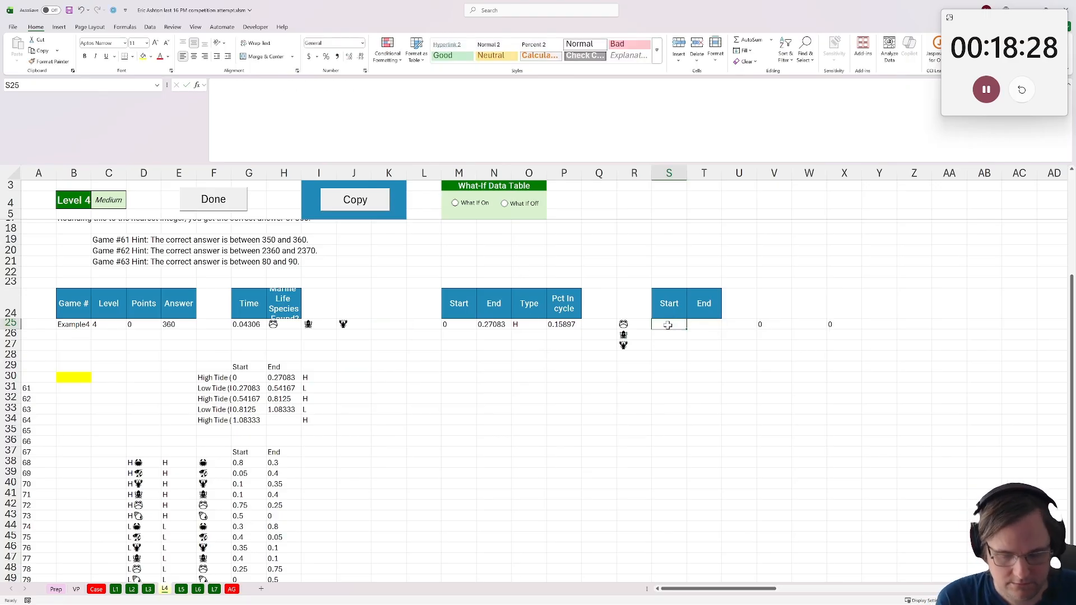
Enter =XLOOKUP(O25&R25,D38:D49,G38:H49) in S25 to return the creature's start and end probabilities
type("=xlookuP(")
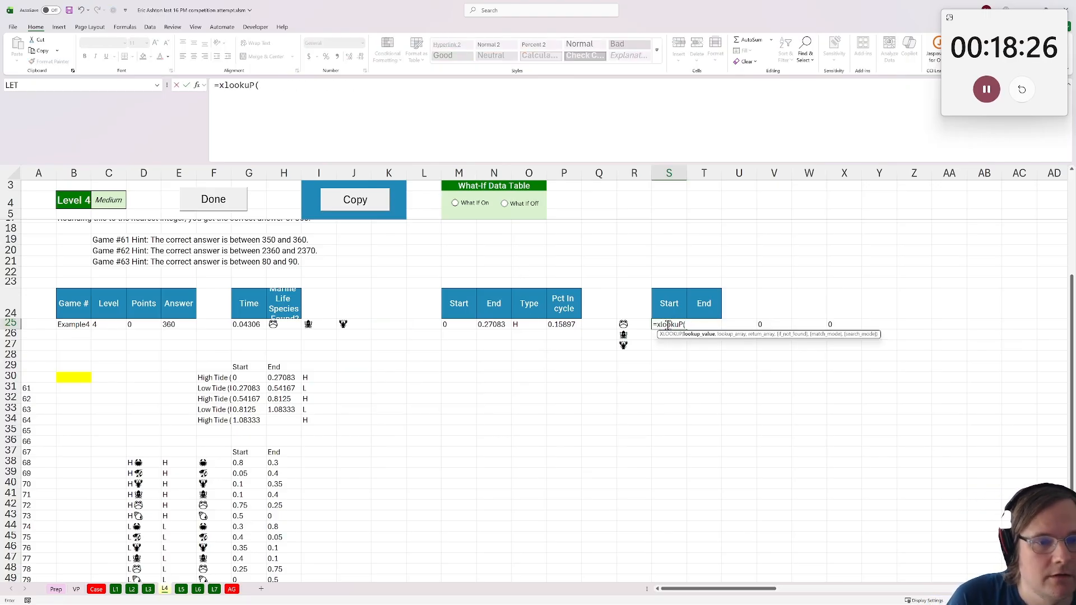
left_click(624, 324)
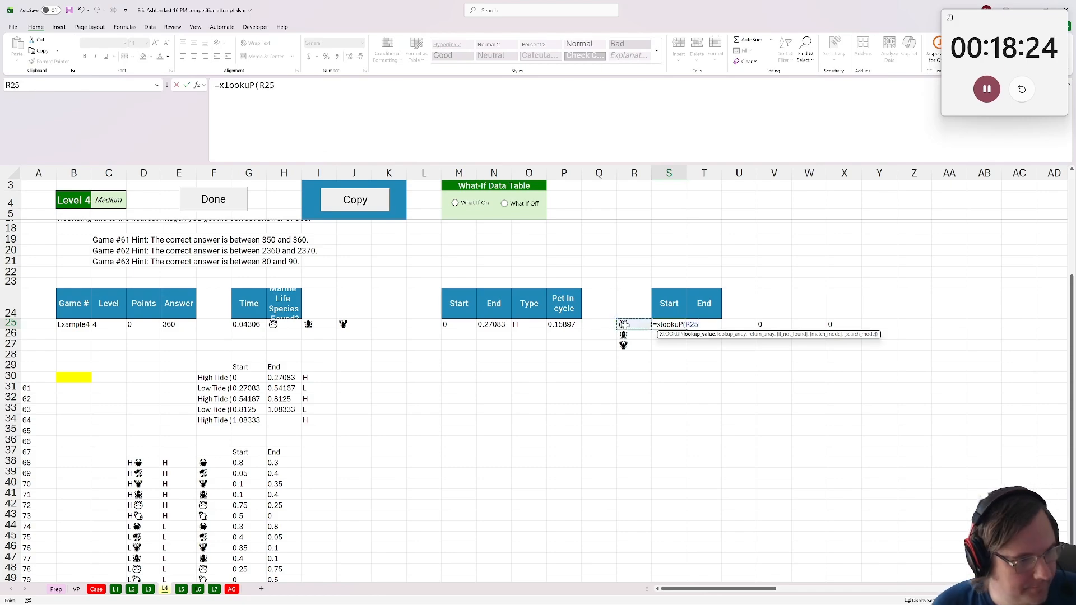
left_click(528, 325)
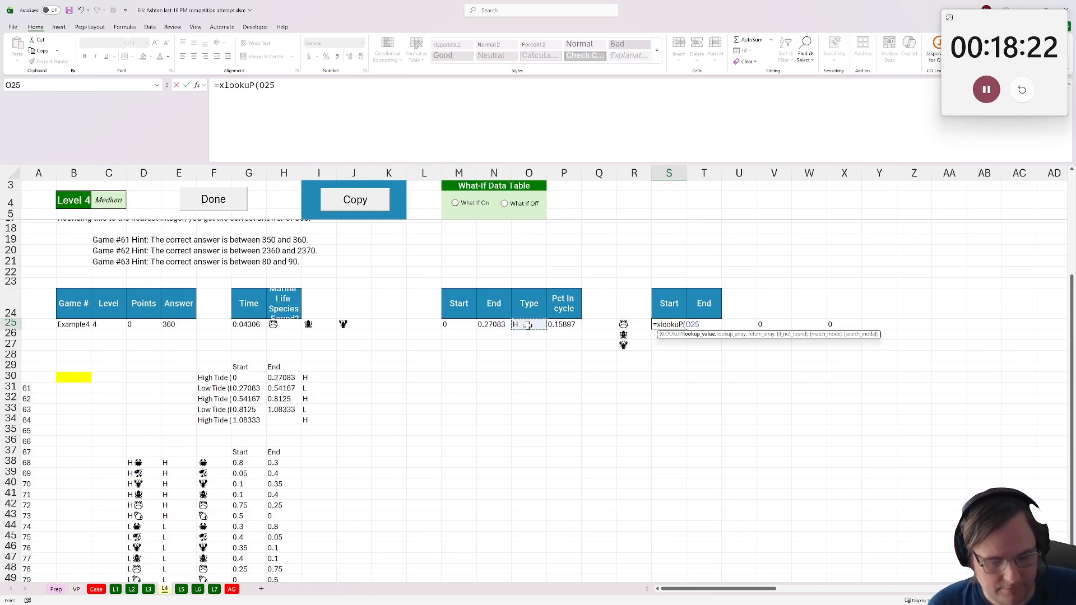
type("&")
left_click(624, 324)
type(",")
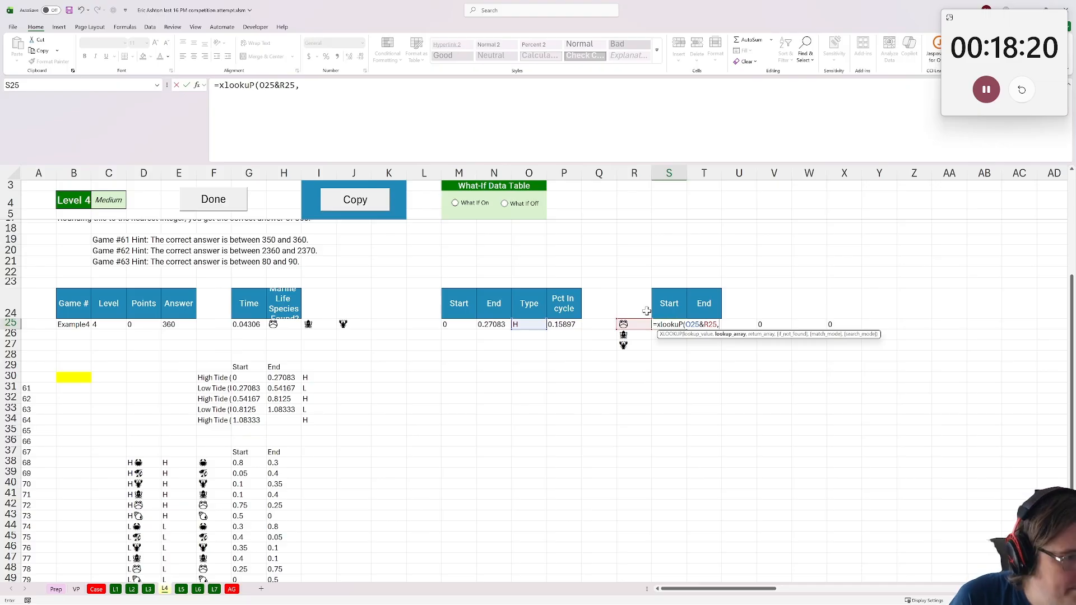
scroll(336, 393, "down", 2)
left_click_drag(135, 399, 134, 518)
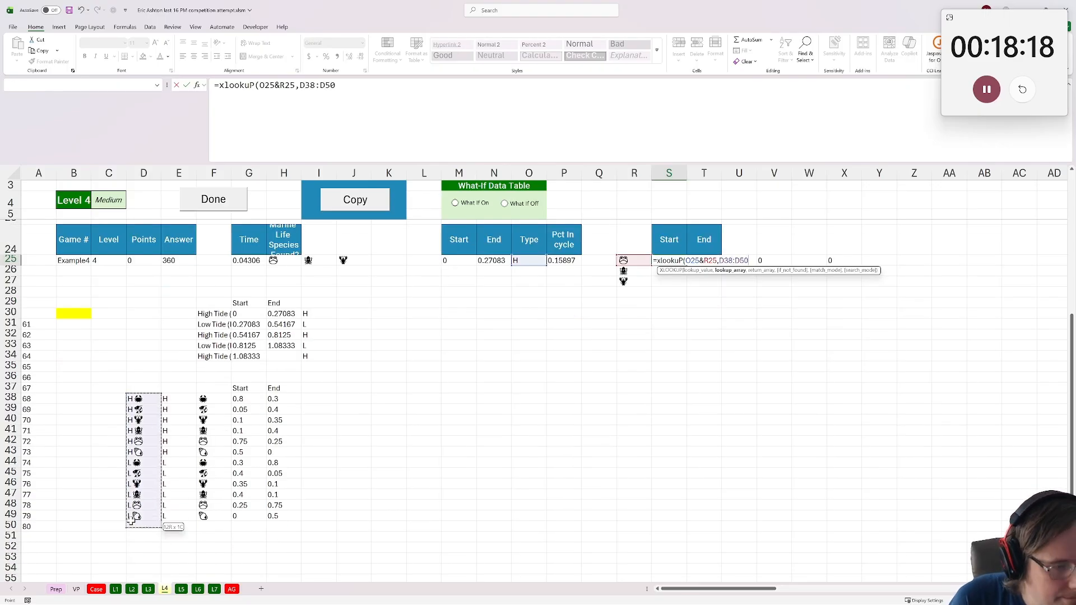
type(",")
left_click(245, 400)
left_click_drag(246, 400, 280, 516)
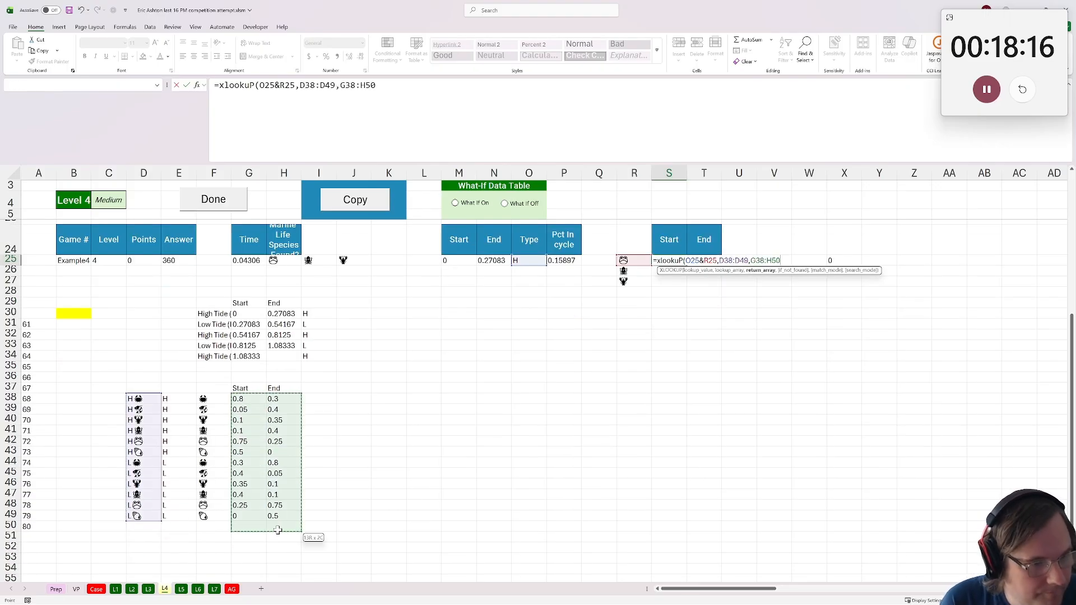
key("Return")
scroll(505, 457, "up", 1)
scroll(505, 458, "up", 1)
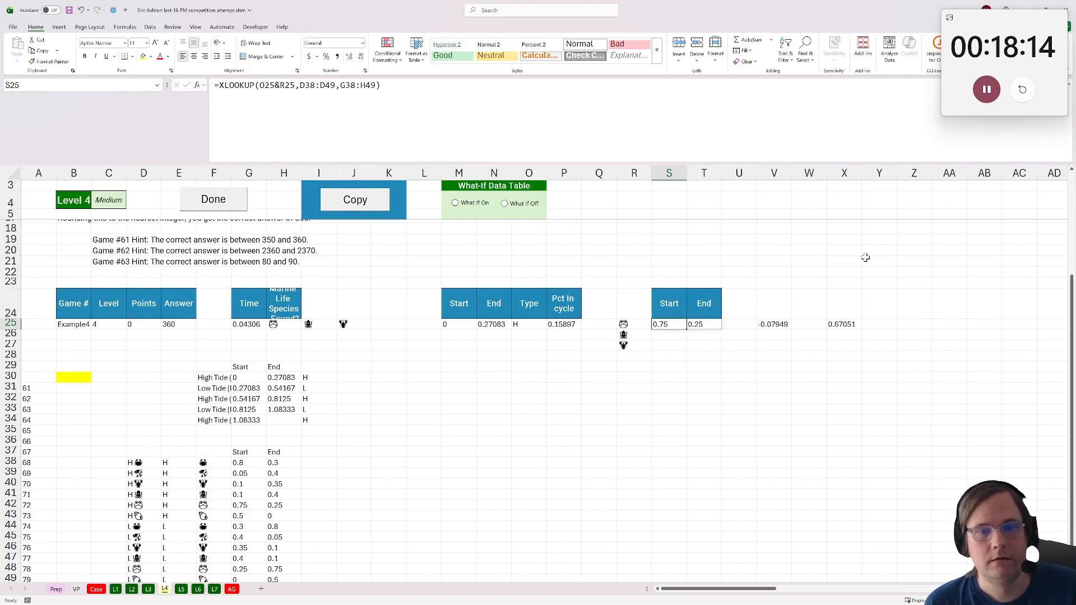
Repeat the example's cycle percentage for the second and third creatures by entering =P25 in P26 and P27
left_click(774, 333)
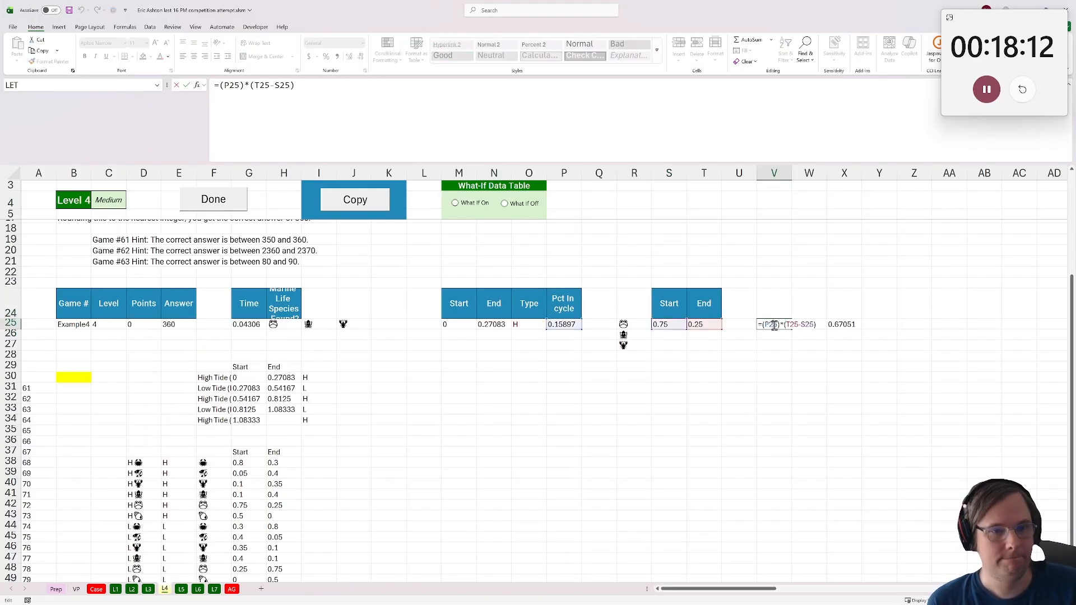
left_click(774, 324)
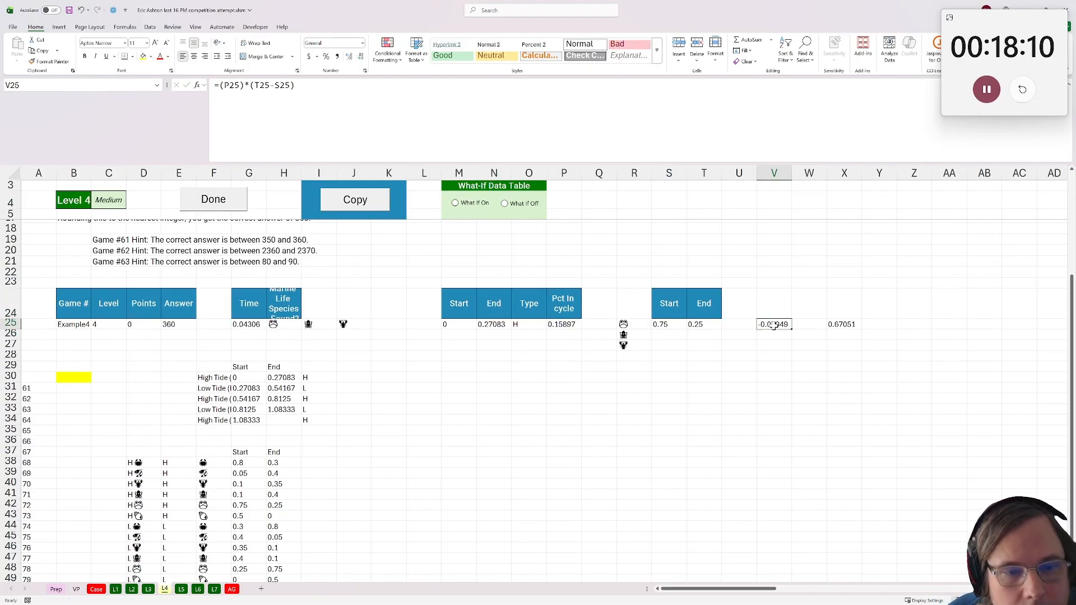
left_click(565, 335)
type("=")
key("Up")
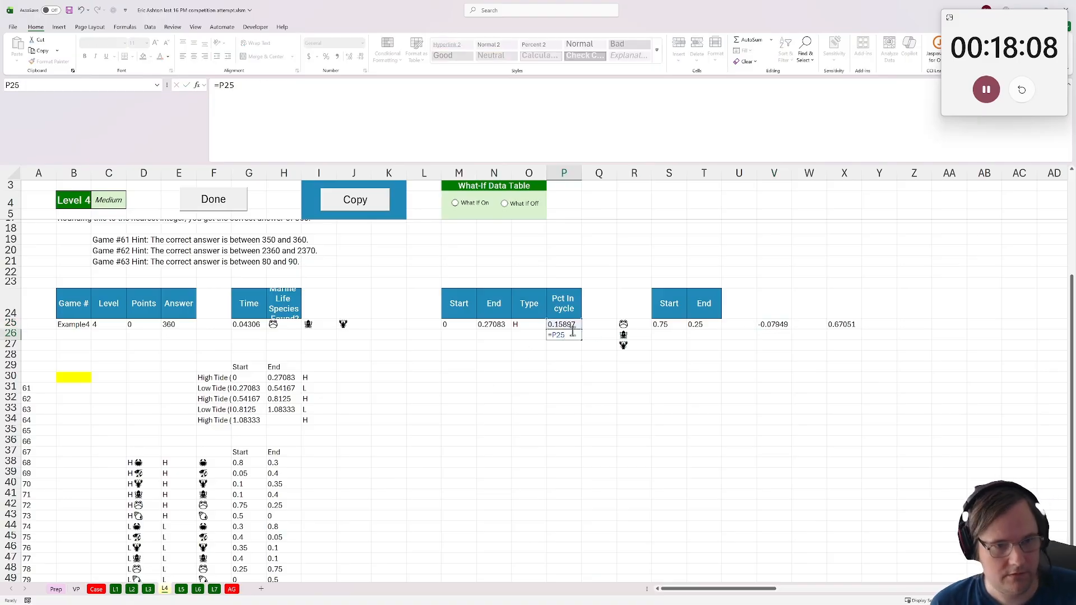
key("Return")
type("=")
key("Return")
key("ctrl+Up")
key("ctrl+Up")
key("ctrl+Down")
key("Up")
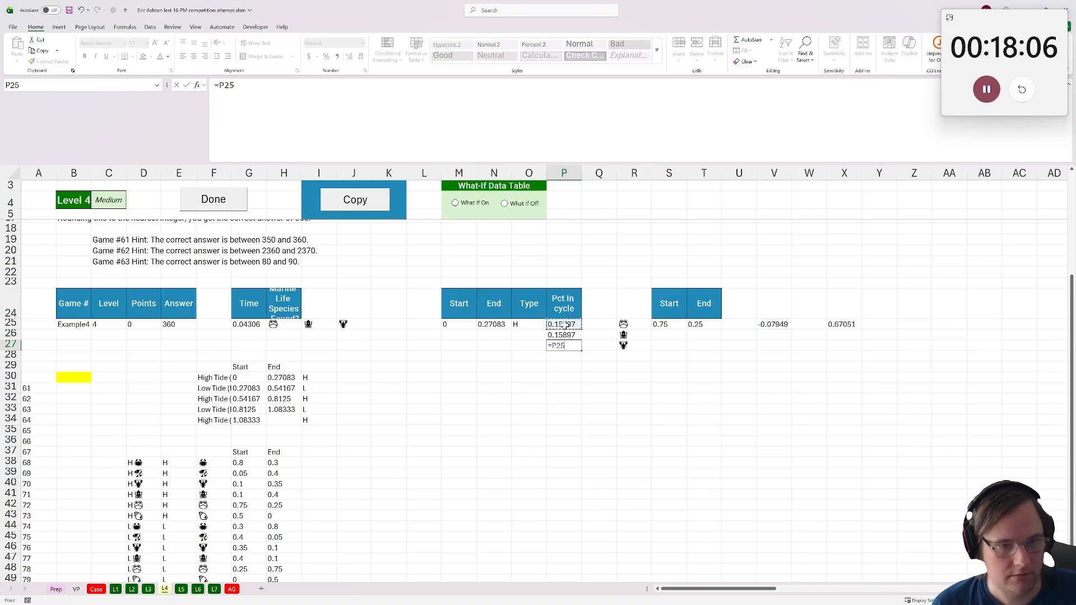
key("Return")
Copy the V25 formula =(P25)*(T25-S25) down to V26 and V27 for the other two creatures
left_click(777, 327)
key("ctrl+c")
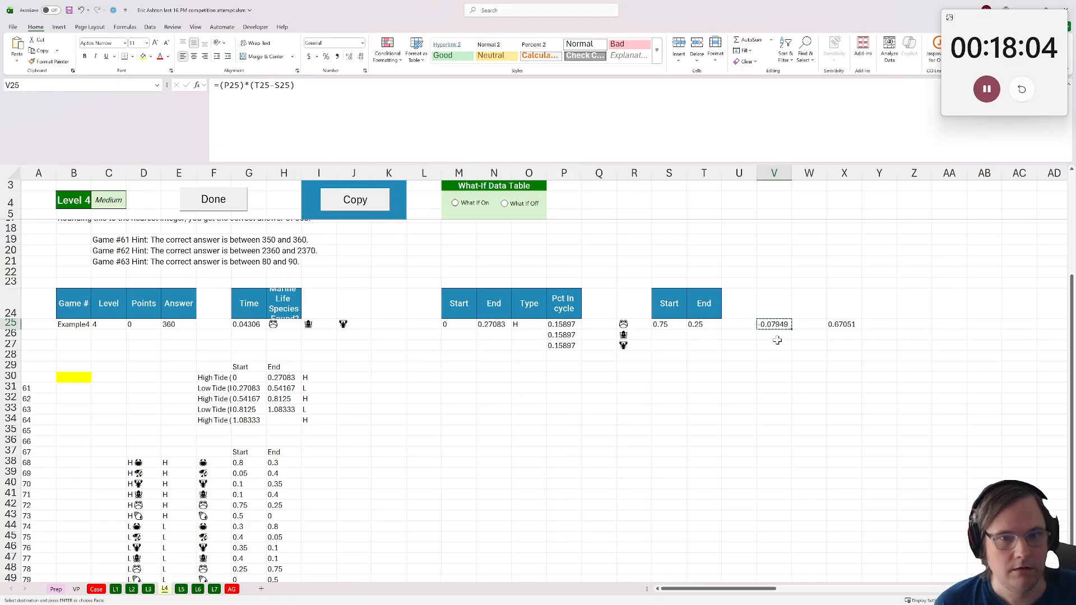
left_click(775, 336)
key("ctrl+v")
left_click(775, 345)
key("ctrl+v")
double_click(772, 336)
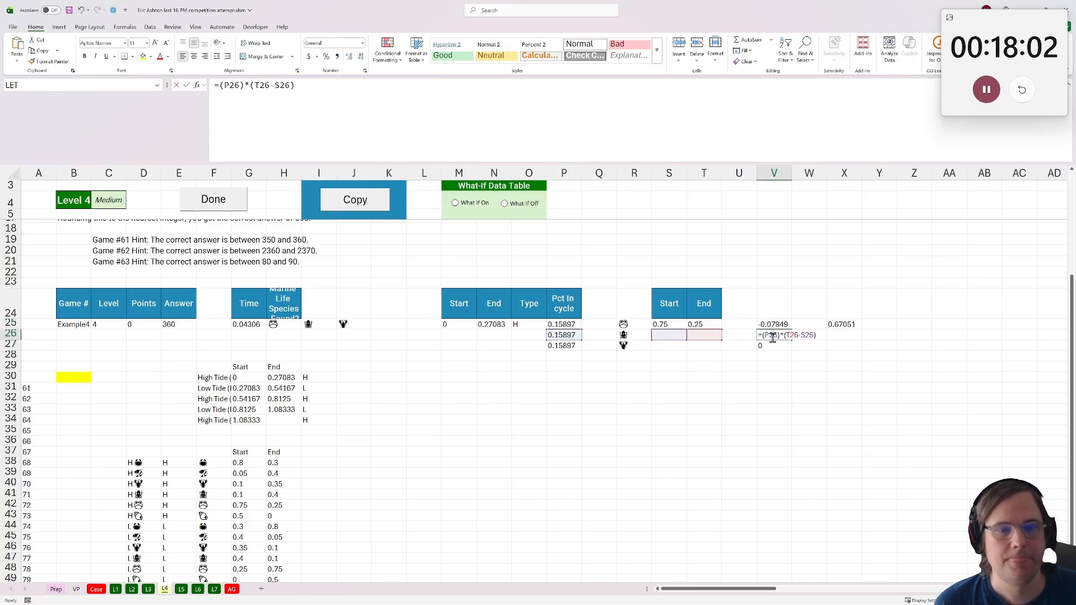
key("Return")
Copy the XLOOKUP formula from S25 to S26 and check its references
left_click(664, 325)
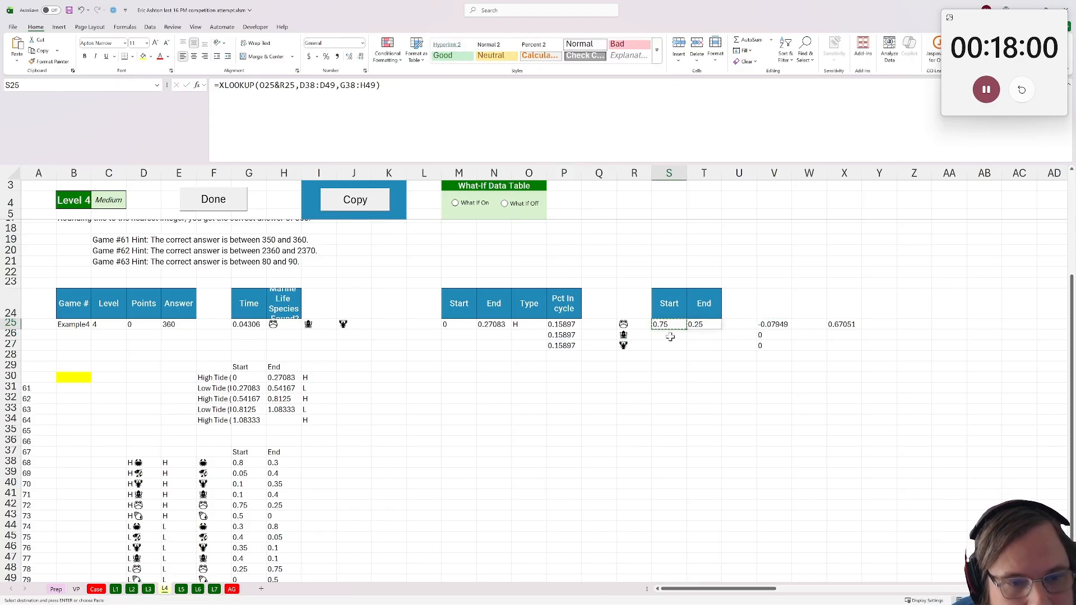
key("ctrl+c")
left_click(670, 335)
key("ctrl+v")
left_click_drag(675, 340, 675, 346)
left_click(671, 334)
key("ctrl+z")
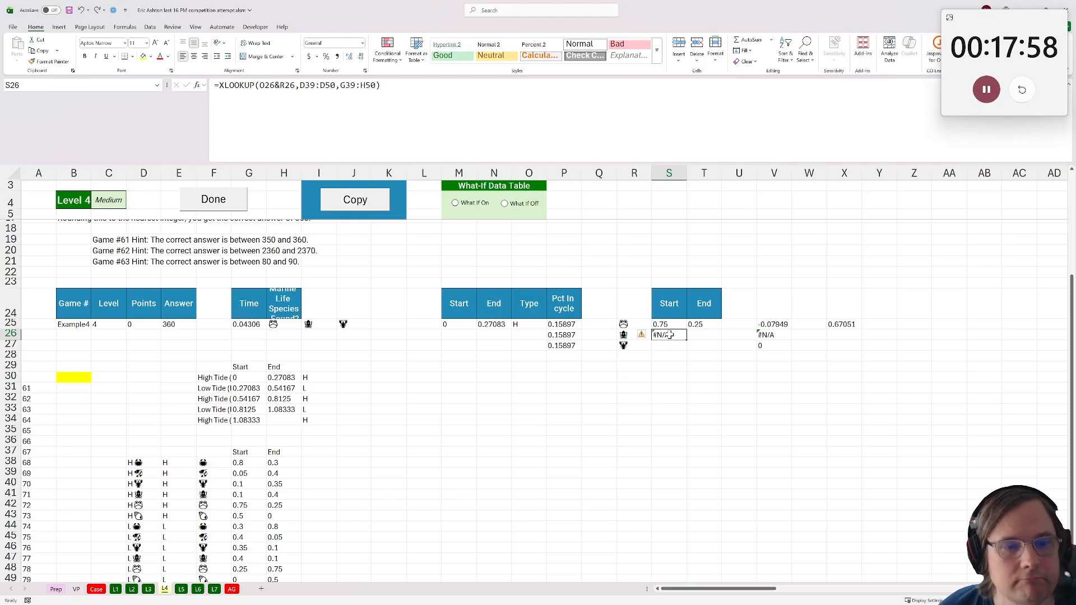
key("F2")
key("Return")
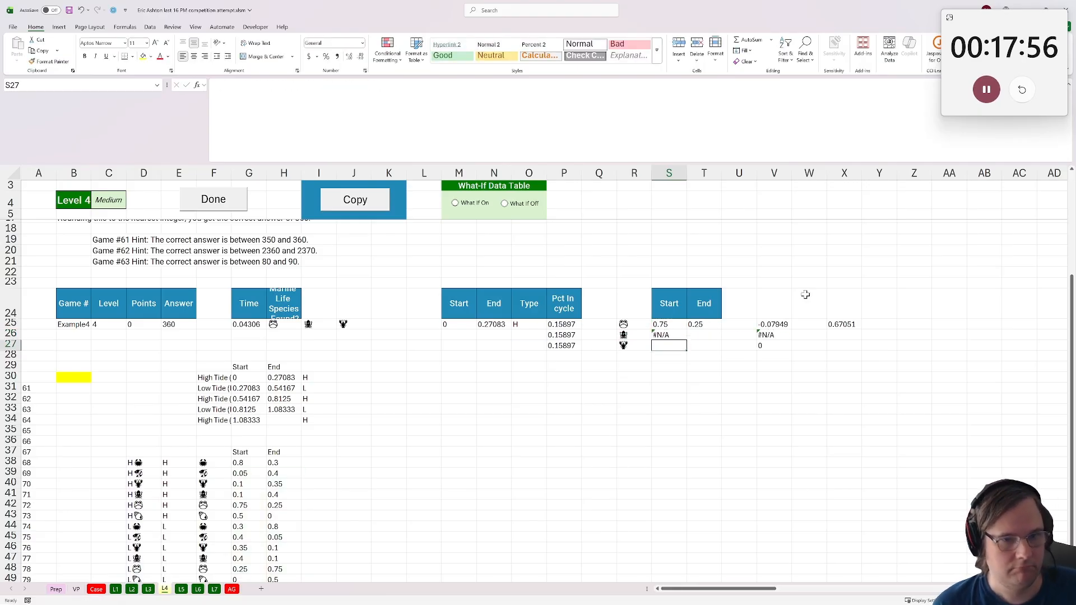
Repeat the tide type for the second and third creatures by entering =O25 in O26 and O27
left_click(527, 338)
type("=")
left_click(522, 324)
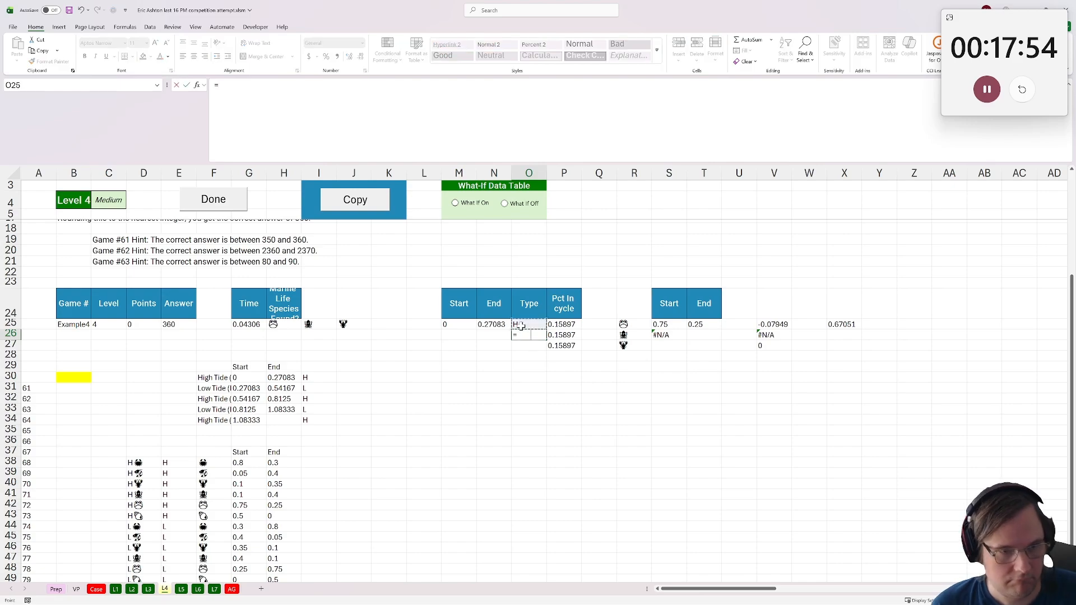
key("Return")
type("=")
left_click(523, 324)
key("Return")
left_click(573, 336)
left_click(565, 345)
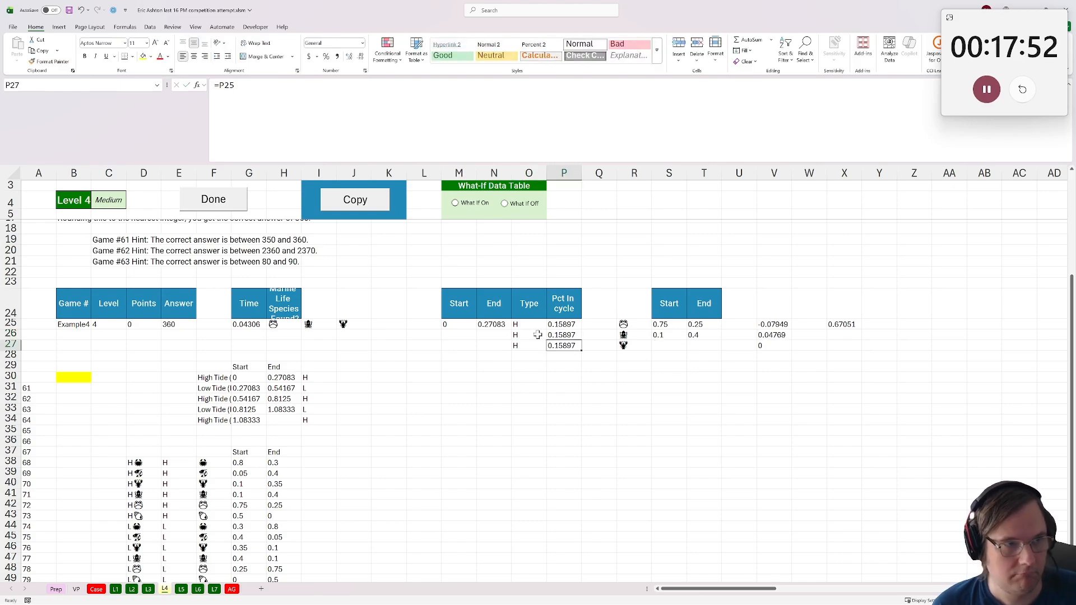
Copy the XLOOKUP formula from S26 to S27 to fetch the third creature's start and end probabilities
left_click(530, 325)
mouse_move(670, 336)
left_mouse_down()
mouse_move(695, 340)
mouse_move(666, 335)
left_mouse_up()
key("ctrl+c")
left_click(670, 346)
key("ctrl+v")
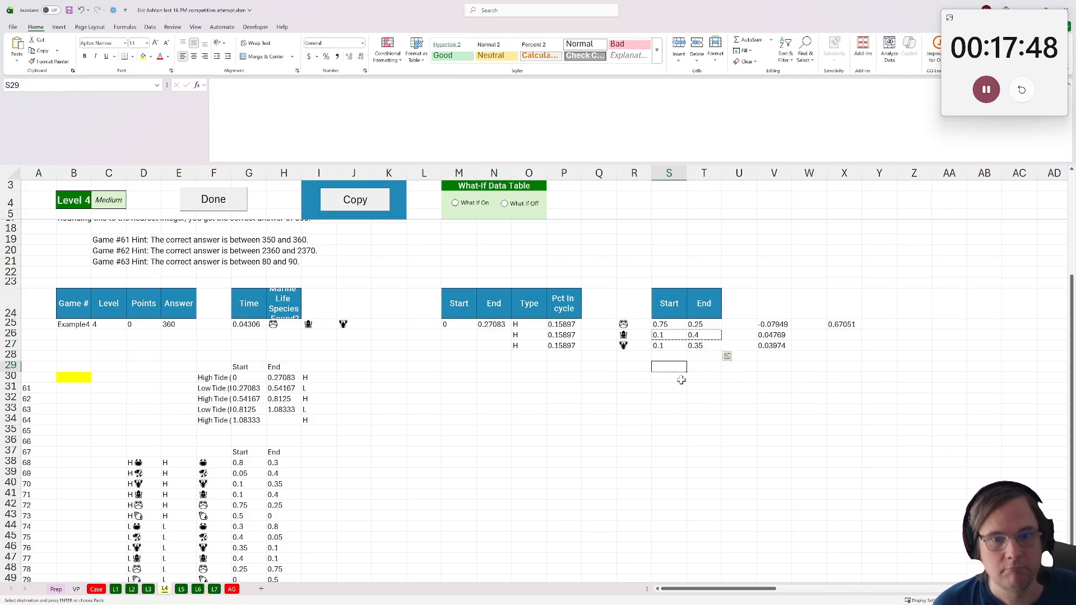
Check the V25 formula, move the X25 sum to W25 as =S25+V25 and copy it to W26 and W27
scroll(688, 366, "up", 1)
left_click(774, 357)
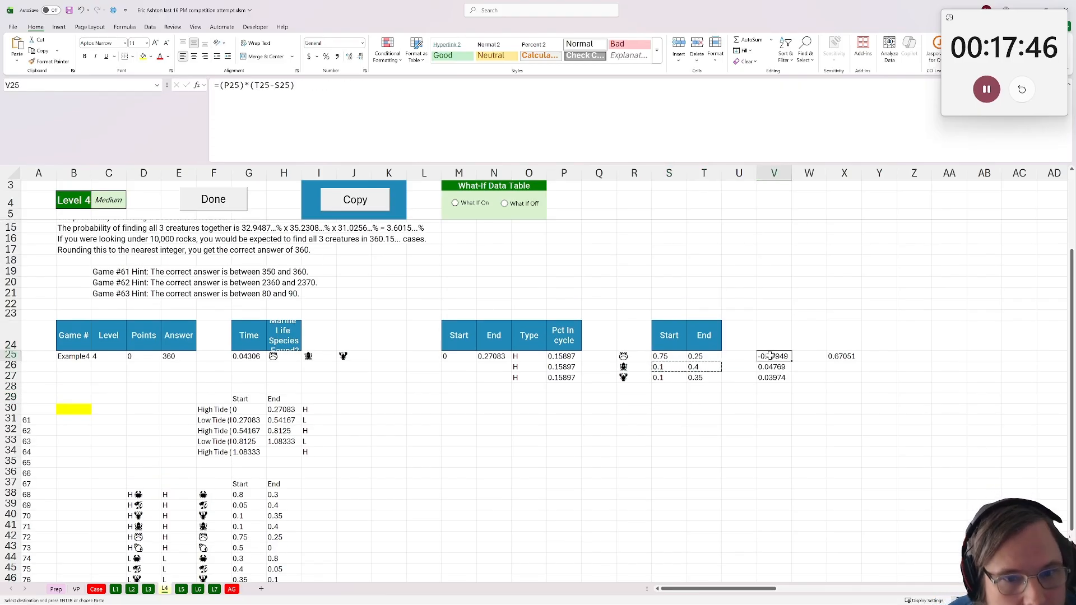
double_click(773, 356)
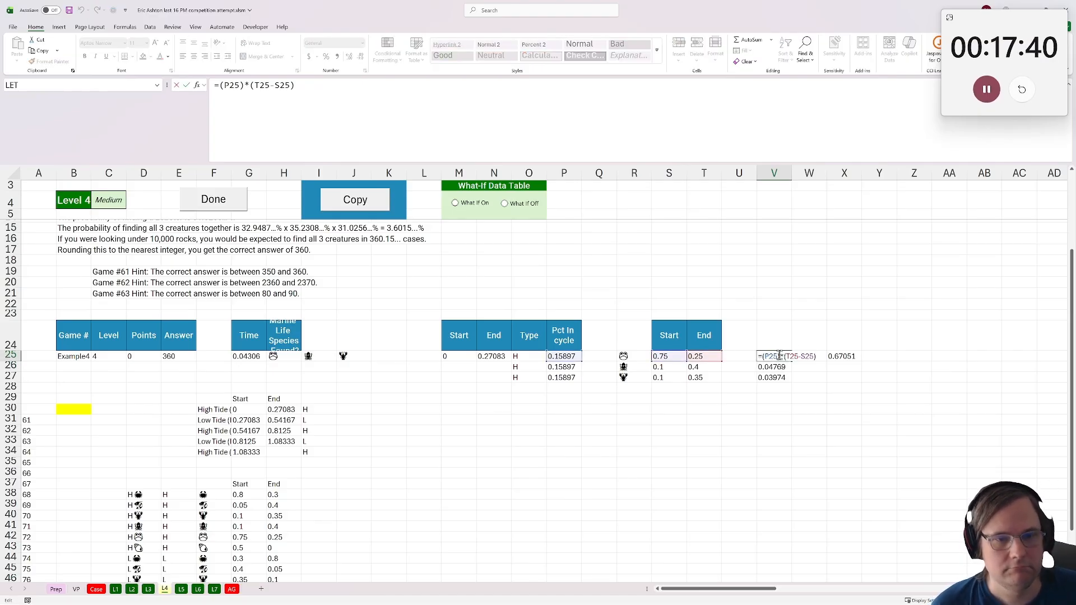
key("Return")
left_click(865, 365)
left_click(857, 359)
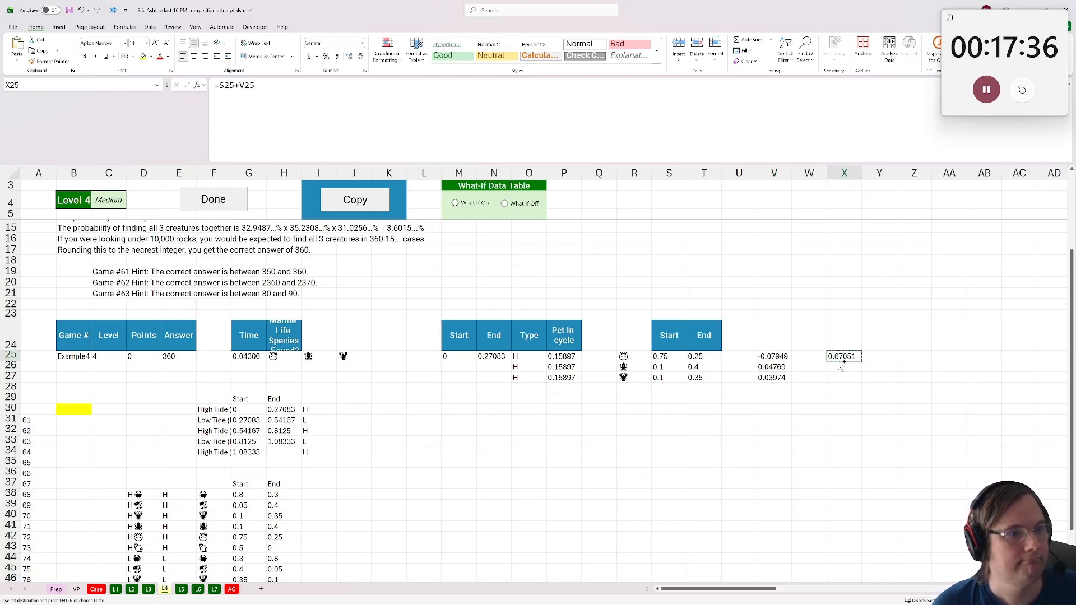
left_click(814, 361)
key("ctrl+v")
left_click(817, 370)
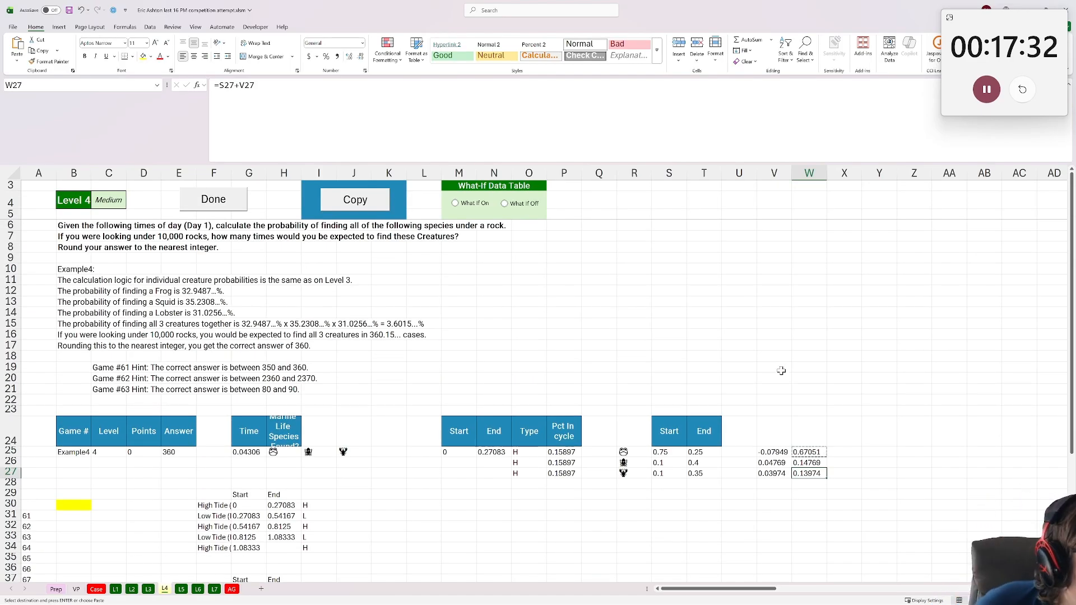
Check the formulas in V25, W26 and S25 against the example's stated probability of finding a Frog
scroll(781, 370, "down", 1)
double_click(774, 420)
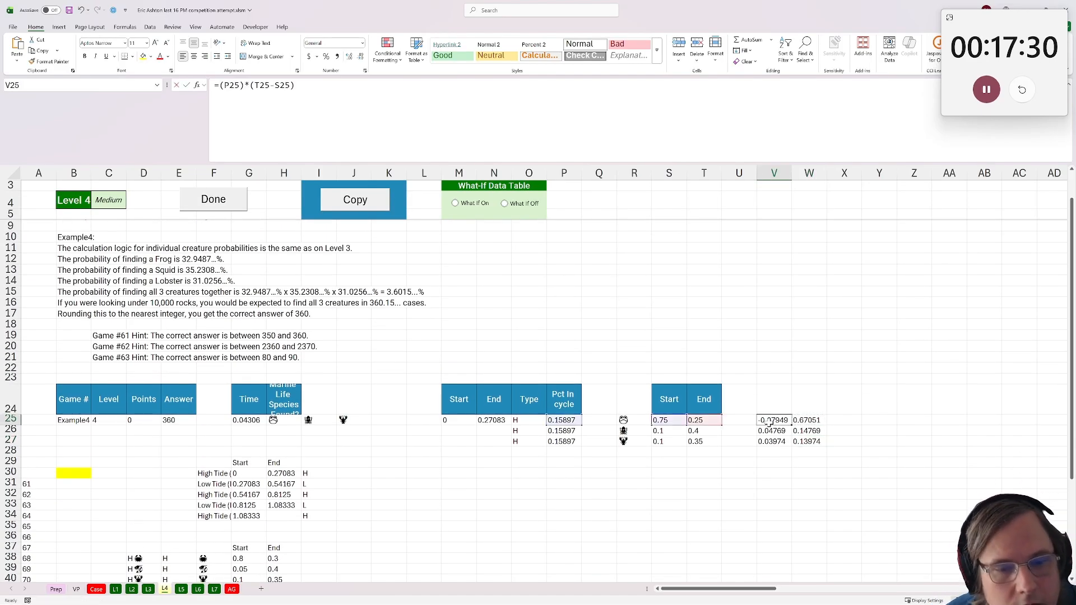
key("Return")
left_click(819, 429)
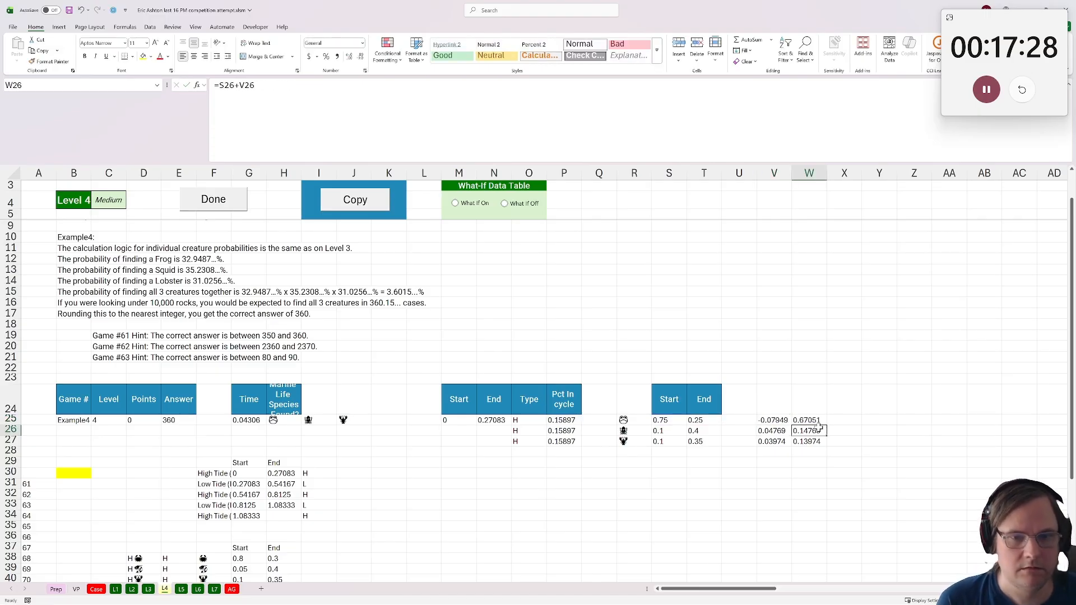
left_click(786, 419)
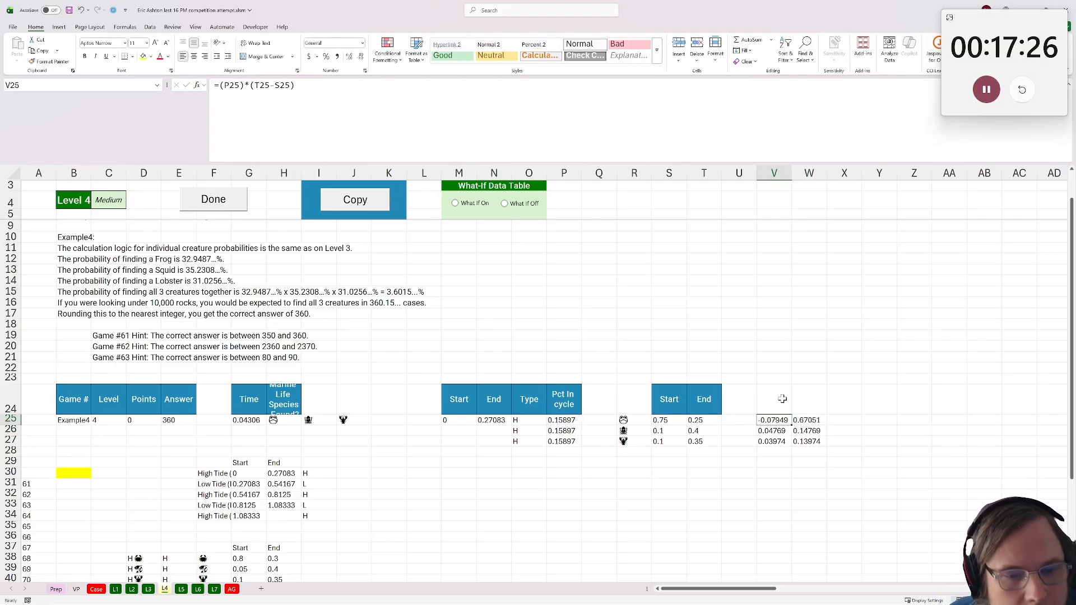
left_click(675, 420)
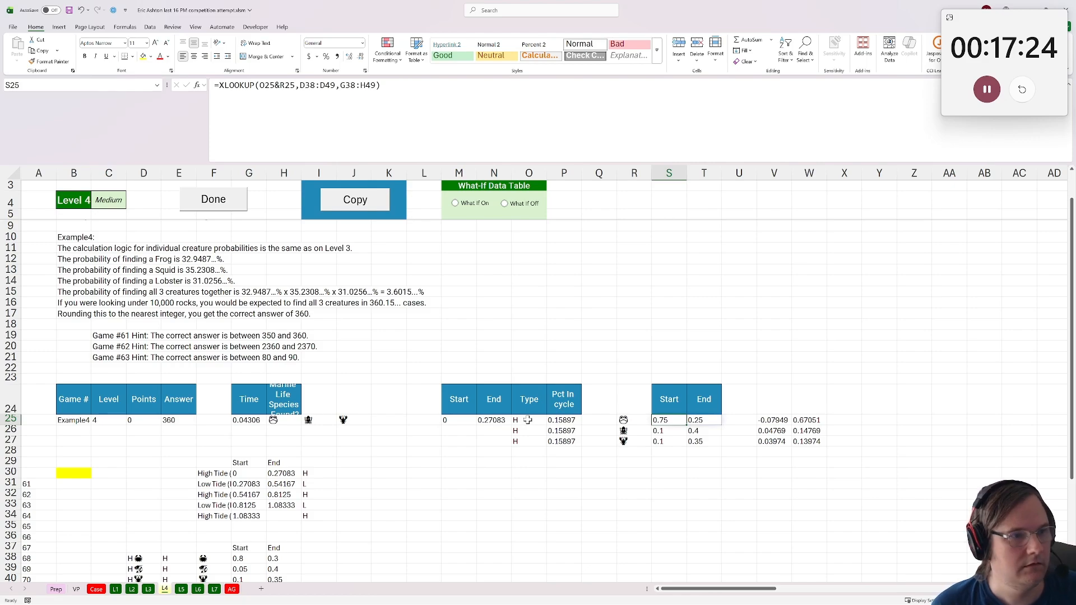
scroll(527, 426, "up", 1)
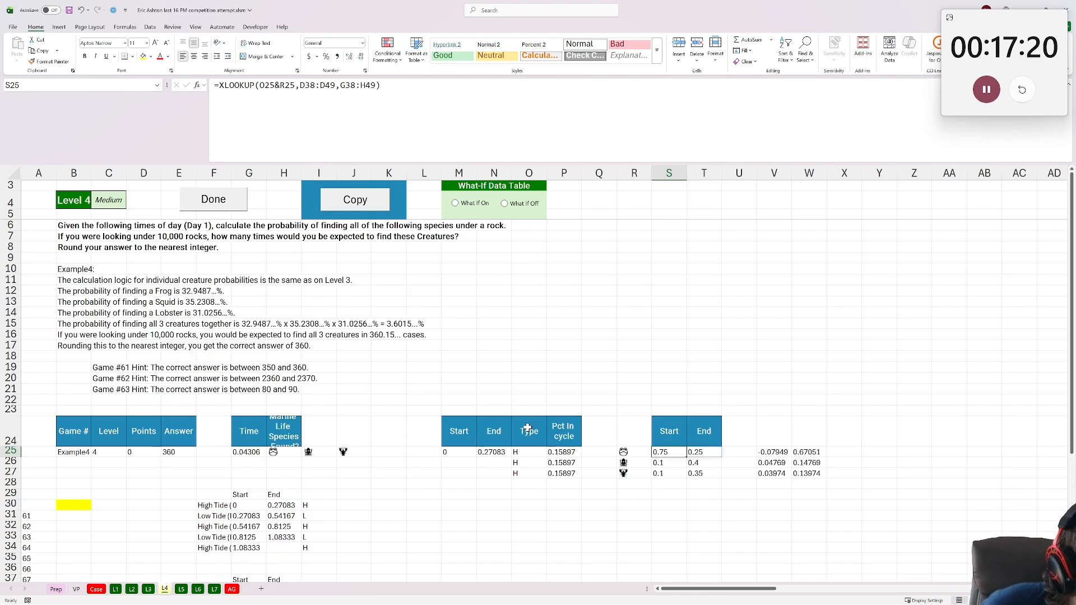
left_click(80, 280)
left_click(75, 292)
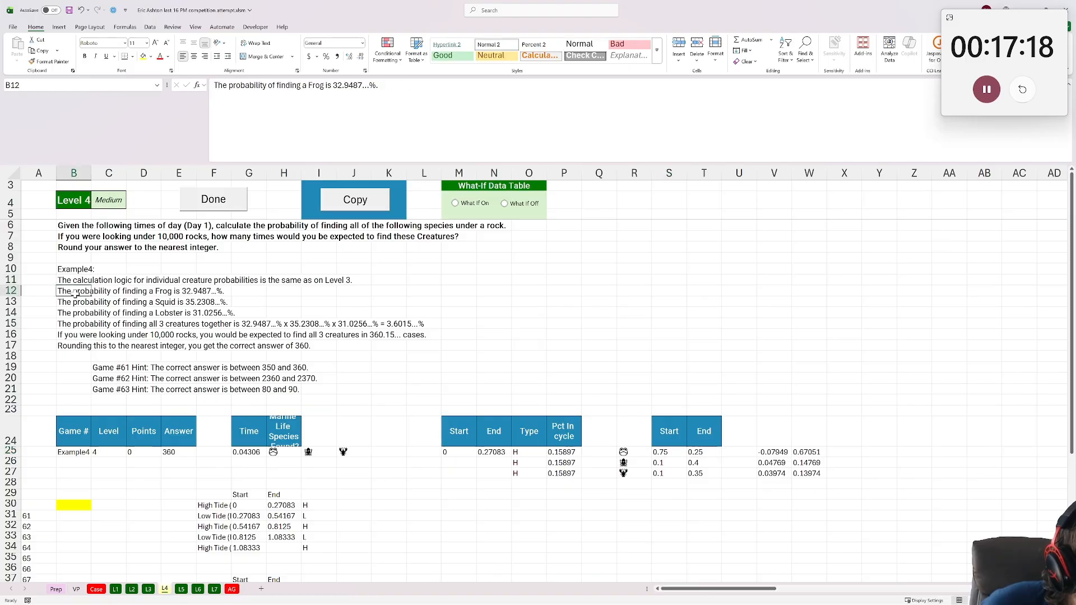
Review the Level 2 and Level 3 sheets for the earlier calculation logic and return to Level 4
left_click(132, 590)
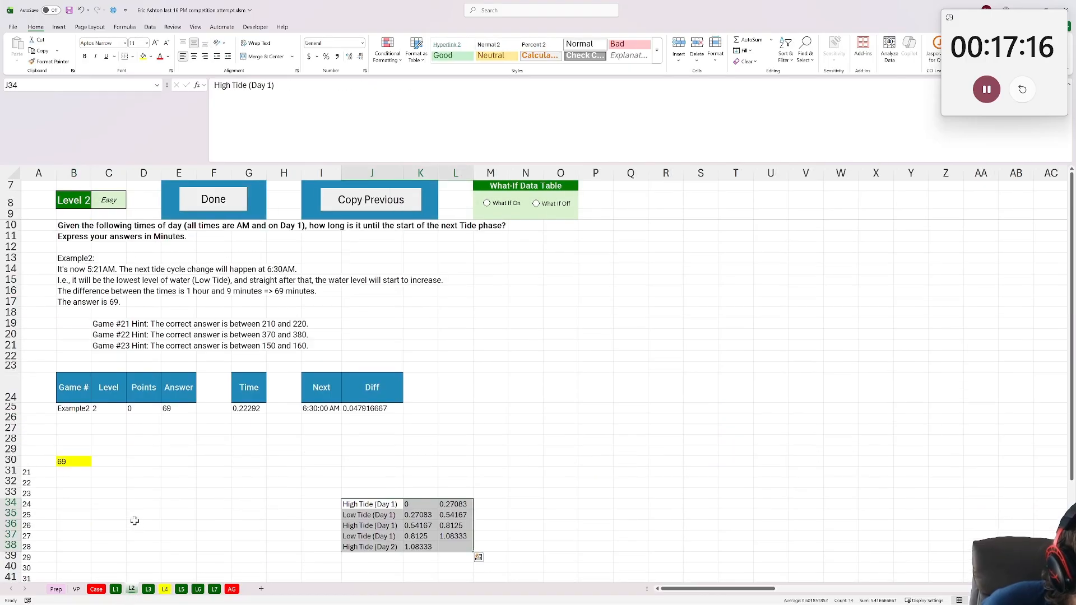
left_click(76, 463)
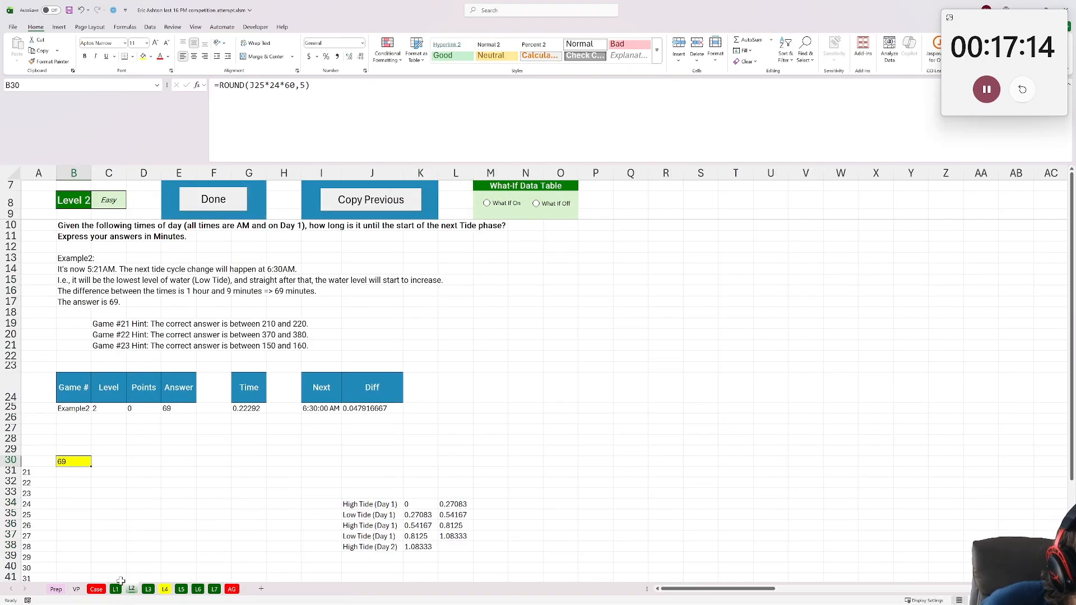
left_click(148, 590)
left_click(165, 590)
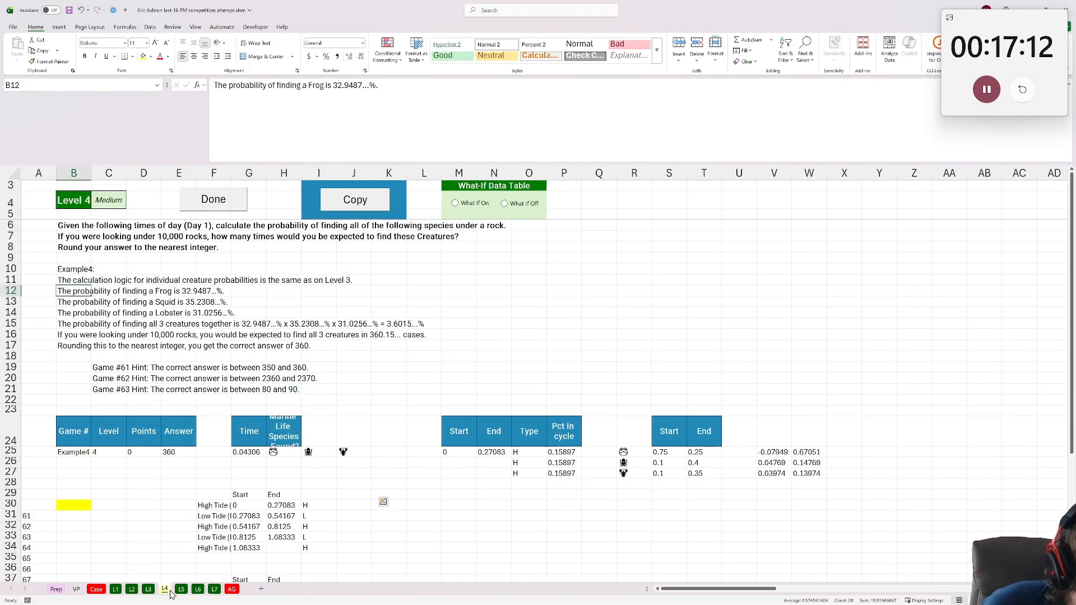
scroll(370, 532, "down", 2)
scroll(364, 537, "up", 1)
scroll(364, 536, "up", 2)
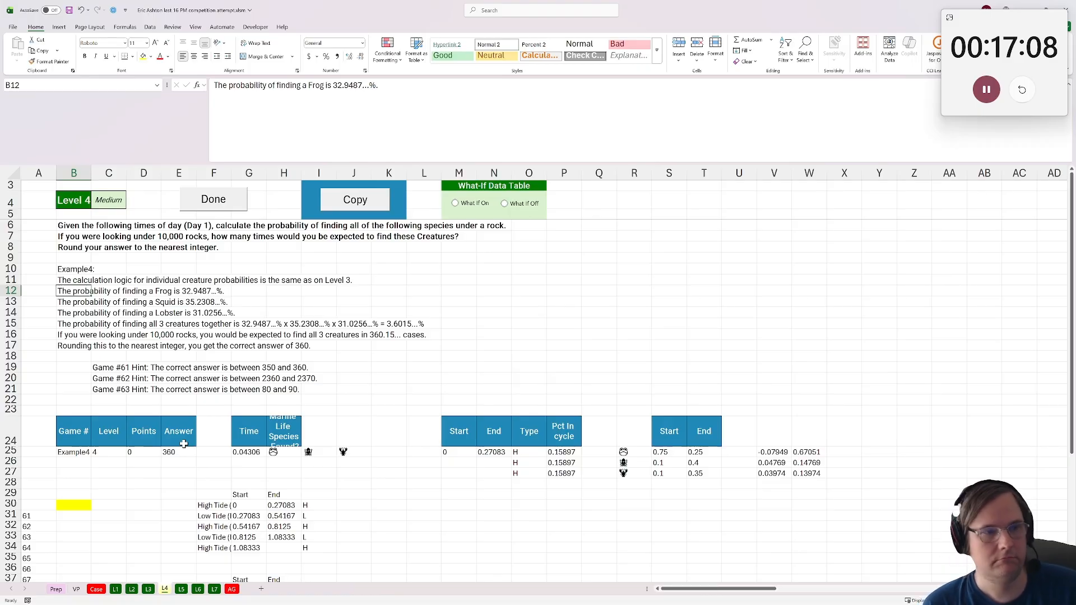
Examine the formulas in V25, G25 and S25 and the creatures' start and end probabilities in the table from row 38
left_click(776, 453)
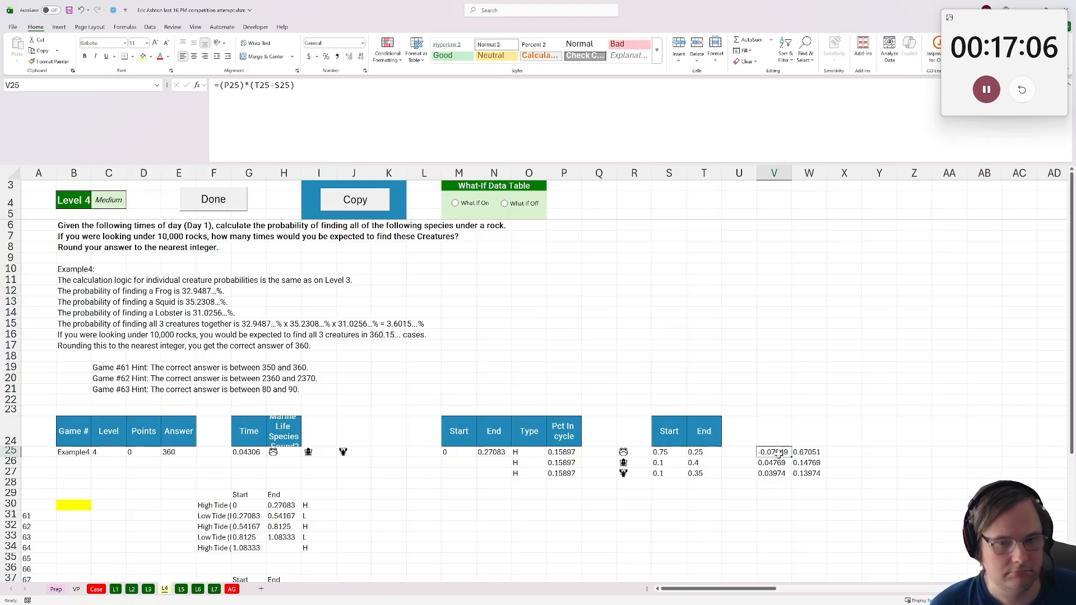
left_click(245, 452)
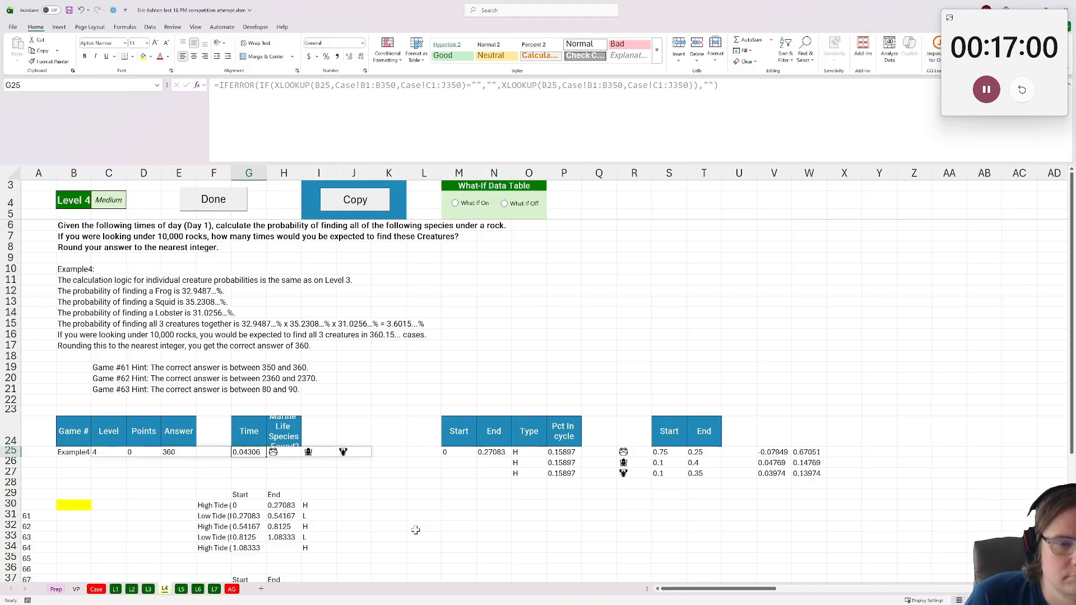
left_click(655, 453)
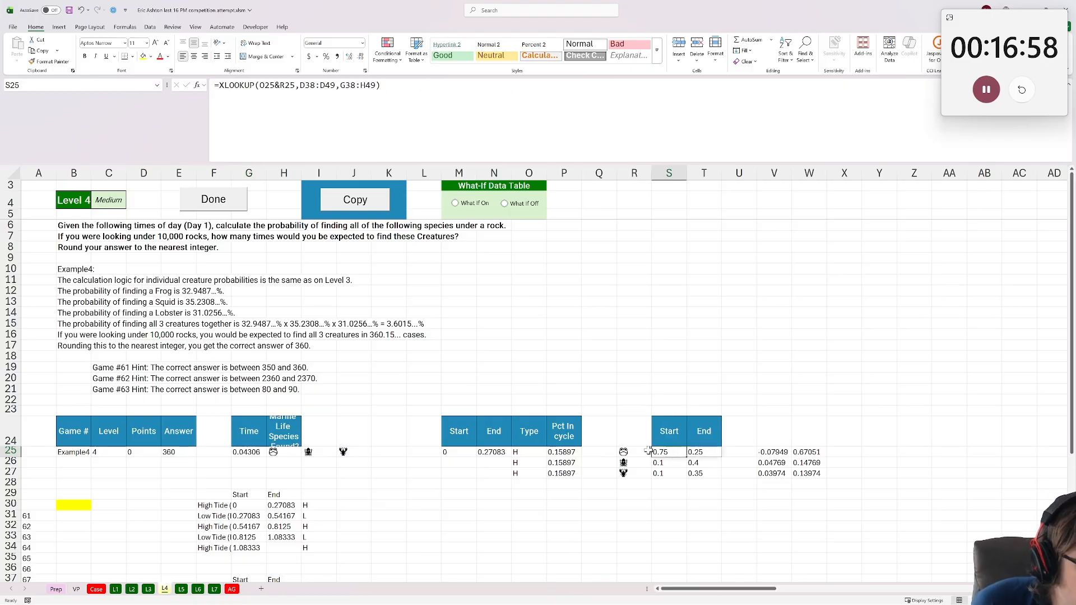
scroll(410, 425, "down", 6)
left_click_drag(233, 398, 259, 425)
left_click(247, 415)
scroll(317, 462, "up", 1)
scroll(317, 462, "up", 1)
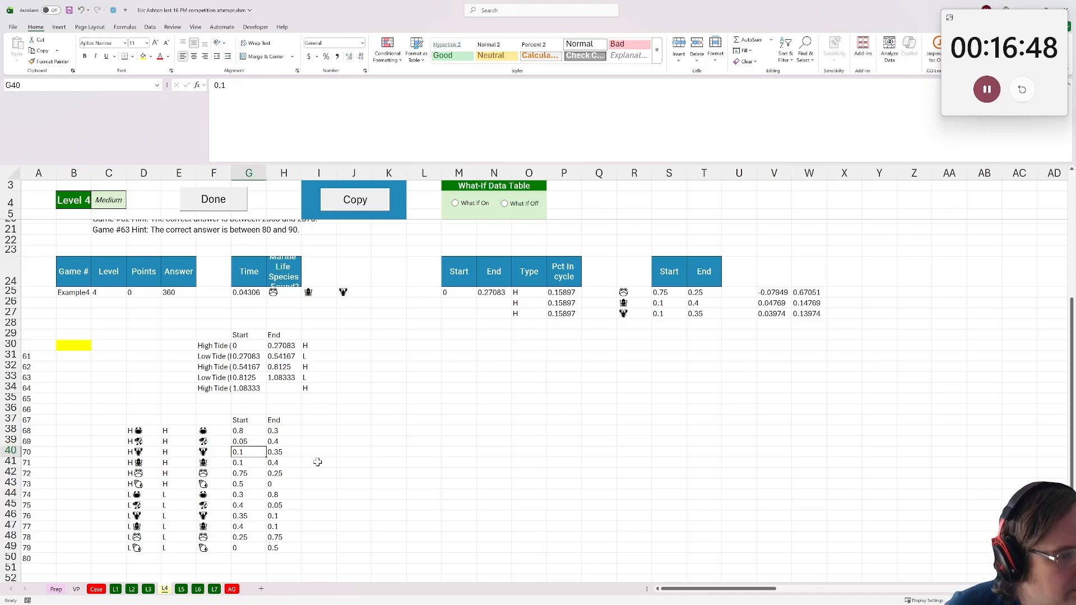
scroll(671, 334, "up", 1)
Recheck the S25:T25 lookup and the cell references in V25 against the example's combined probability explanation in B15
left_click_drag(661, 324, 705, 322)
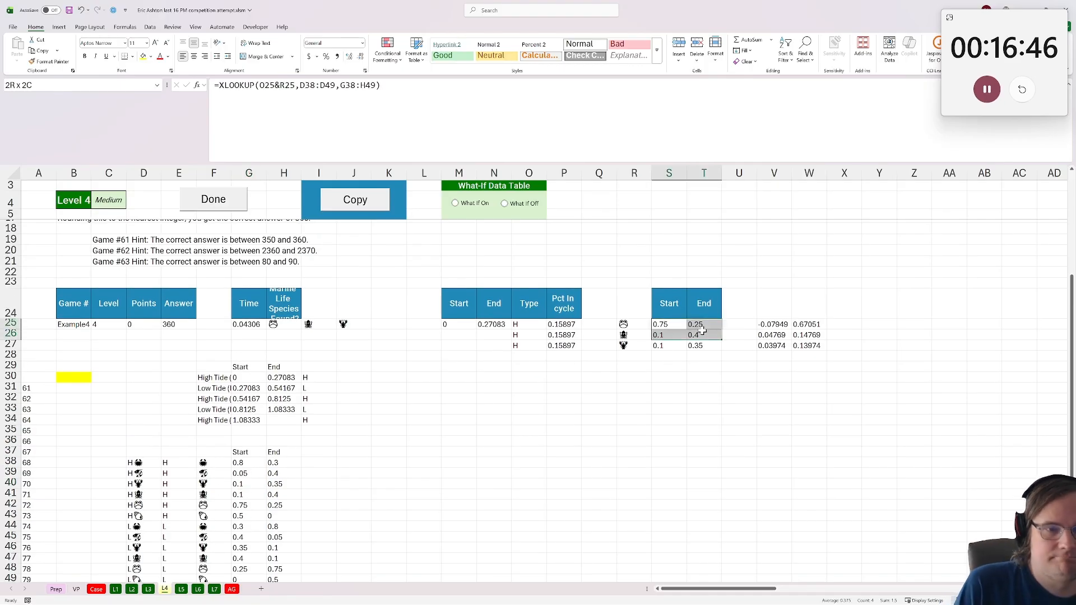
scroll(667, 393, "up", 2)
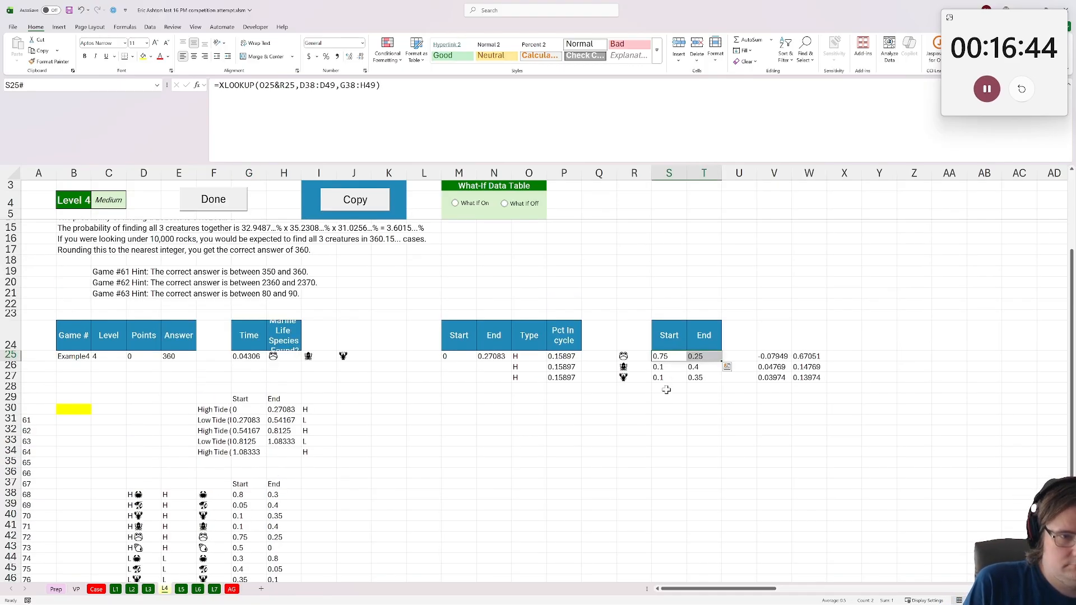
left_click(784, 391)
key("F2")
key("Return")
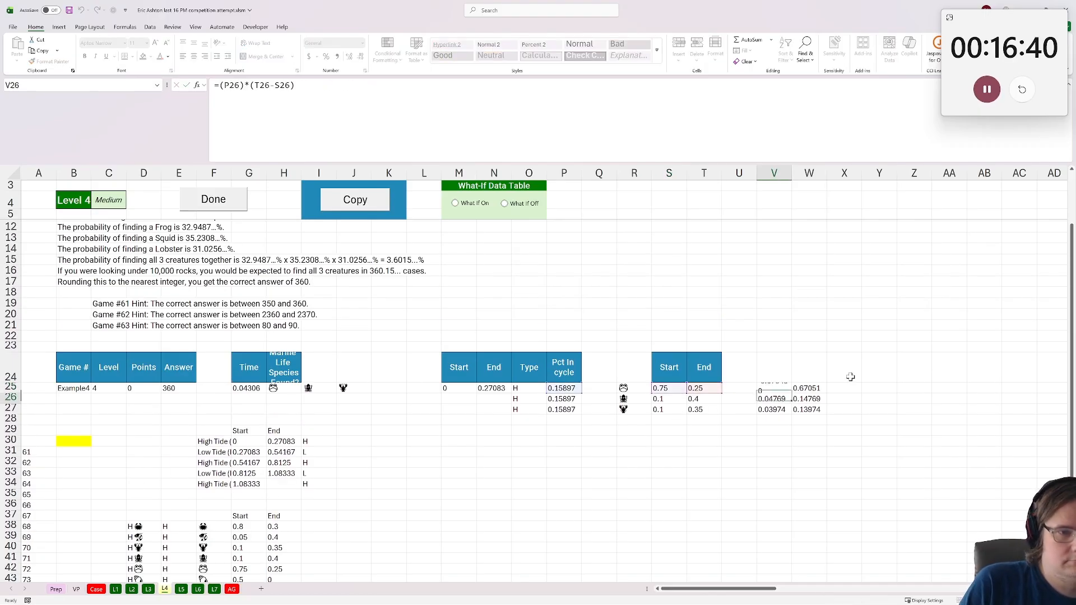
left_click(780, 389)
scroll(736, 396, "up", 2)
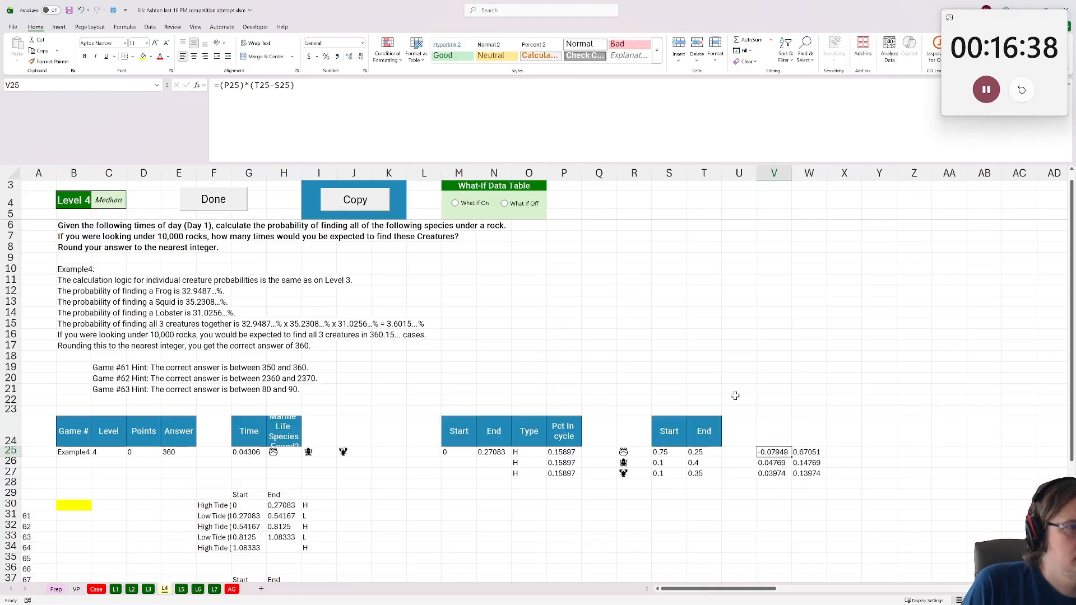
left_click(76, 322)
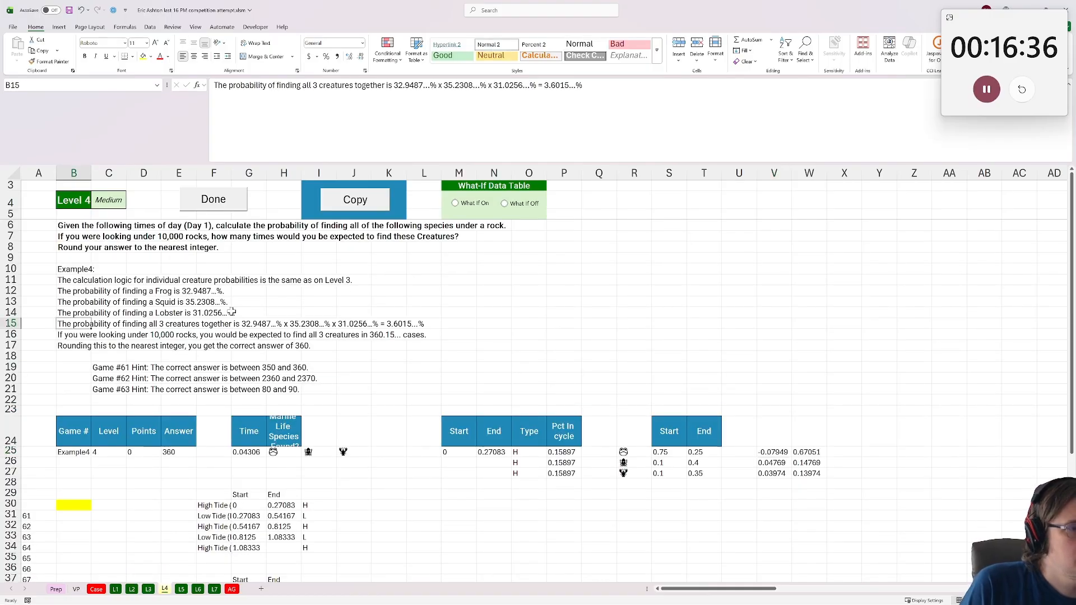
Reread the Level 4 question, worked example and game hints on the Case sheet
left_click(75, 334)
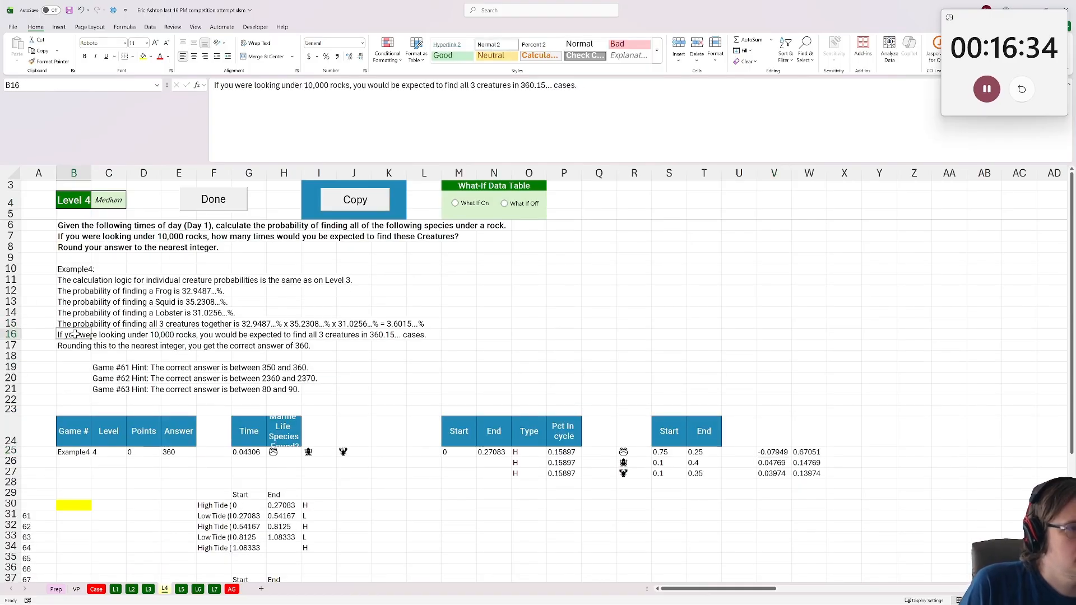
left_click(96, 590)
scroll(140, 427, "down", 20)
scroll(139, 427, "up", 20)
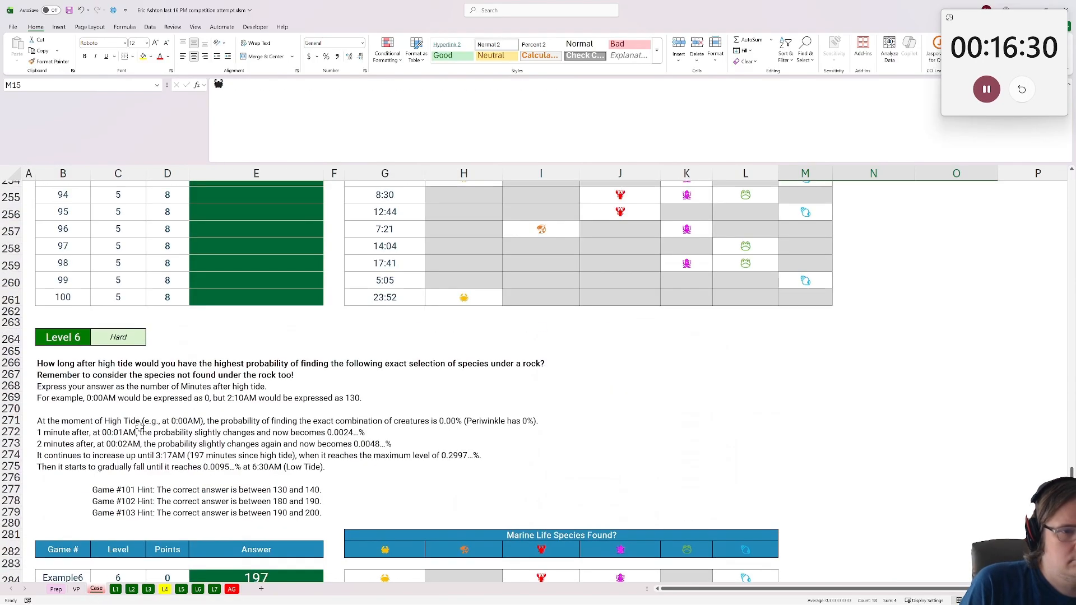
scroll(146, 441, "up", 2)
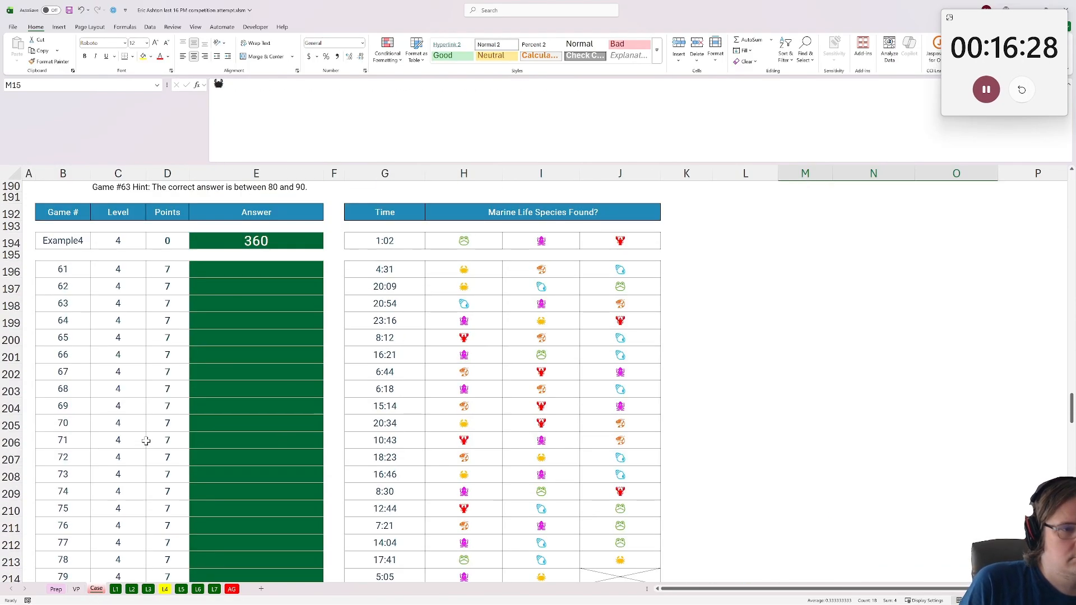
scroll(146, 442, "down", 3)
scroll(146, 441, "up", 3)
left_click(217, 360)
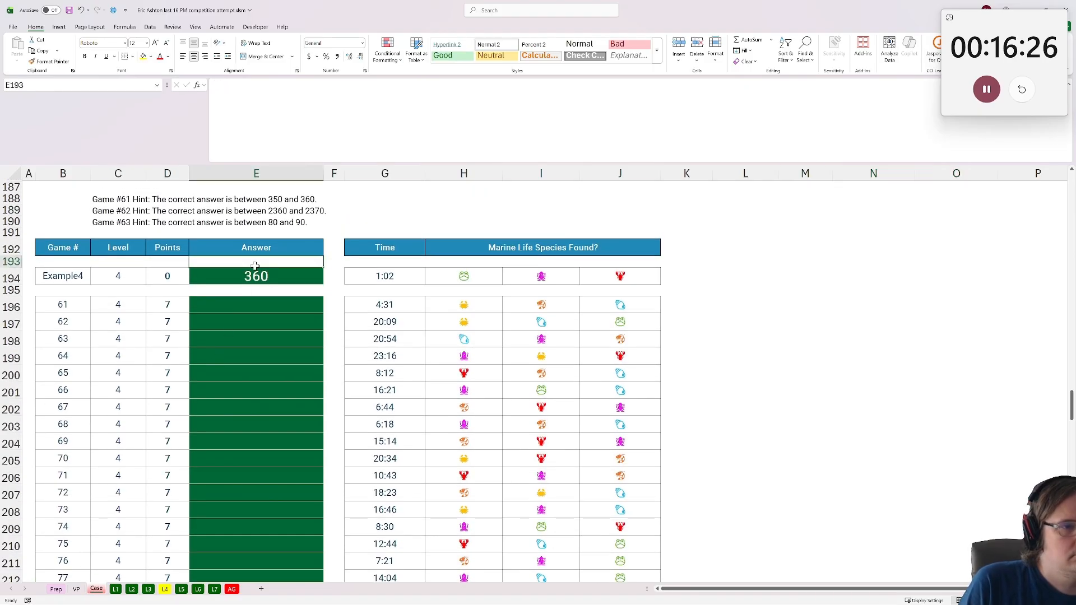
key("ctrl+Up")
scroll(265, 387, "up", 4)
scroll(265, 393, "up", 4)
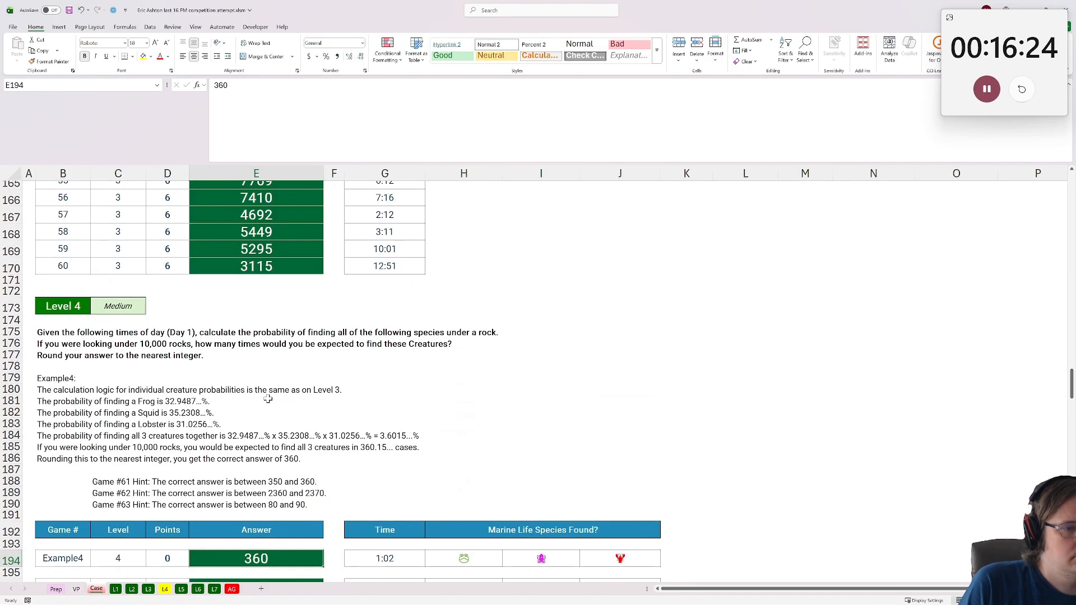
scroll(258, 395, "down", 2)
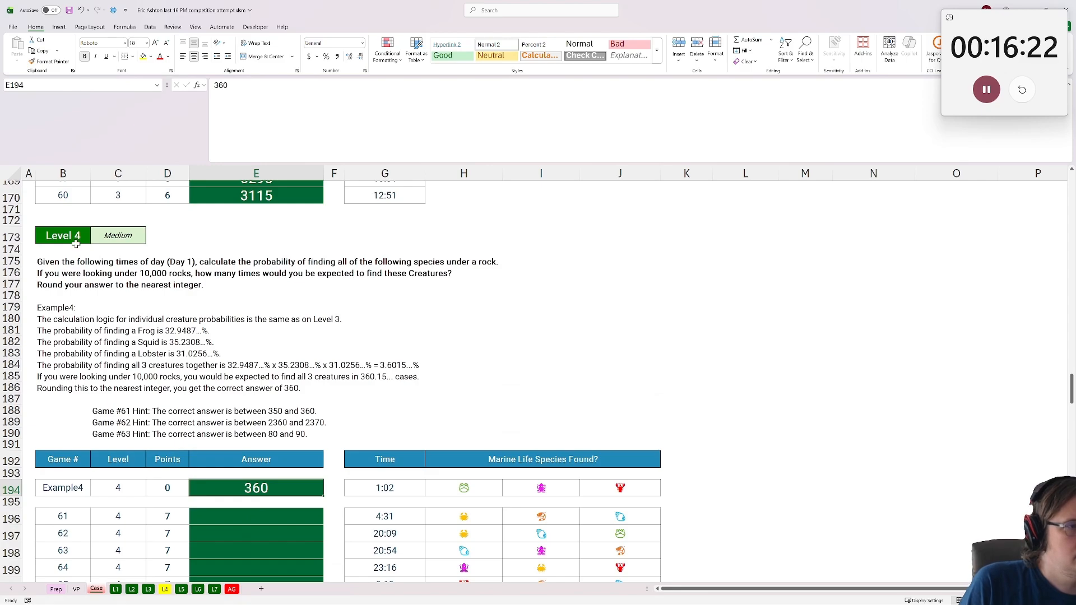
left_click(41, 273)
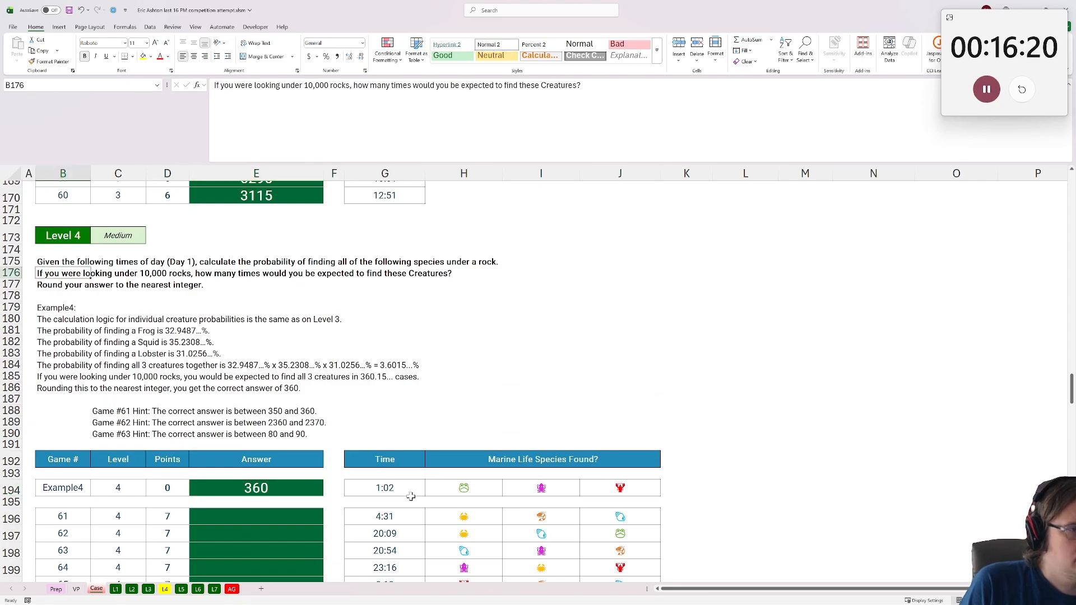
key("Down")
Review the Level 3 worked example's tide-cycle and Crab probability logic on the Case sheet against Level 4
scroll(268, 409, "up", 14)
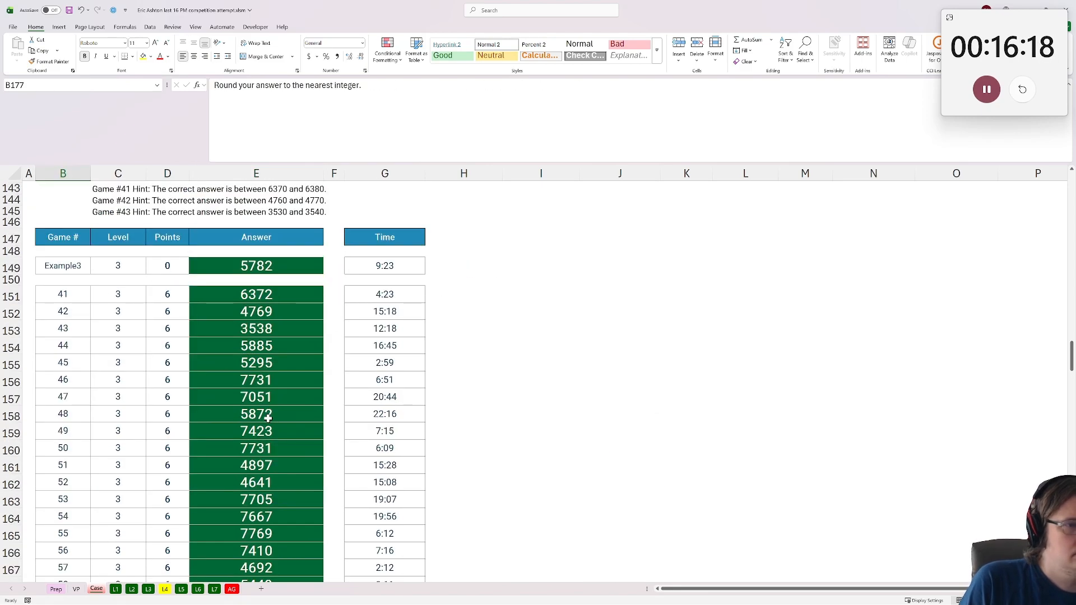
scroll(268, 417, "up", 2)
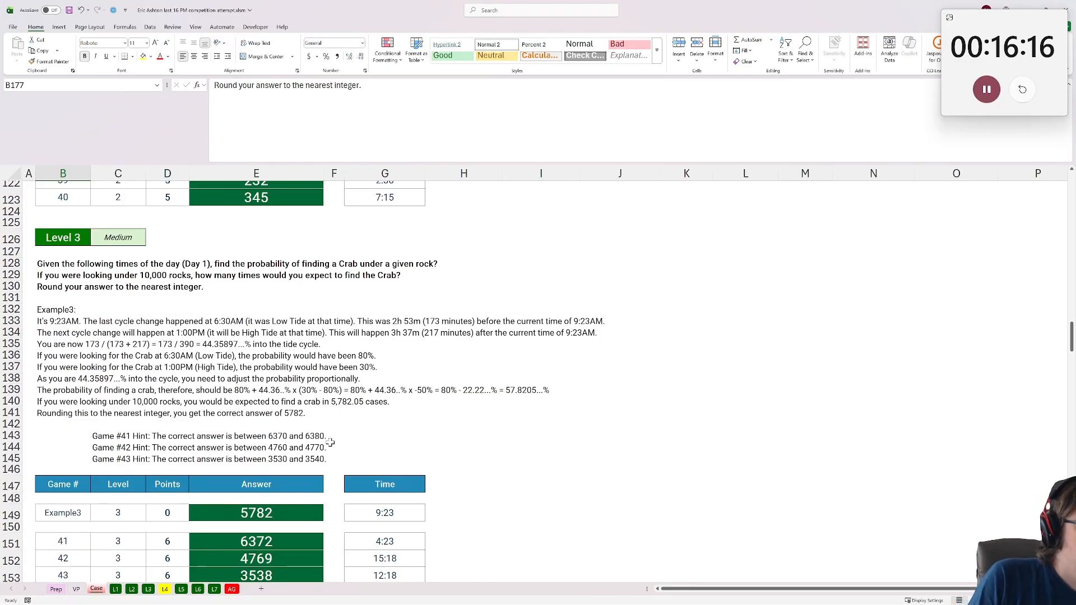
scroll(323, 443, "down", 16)
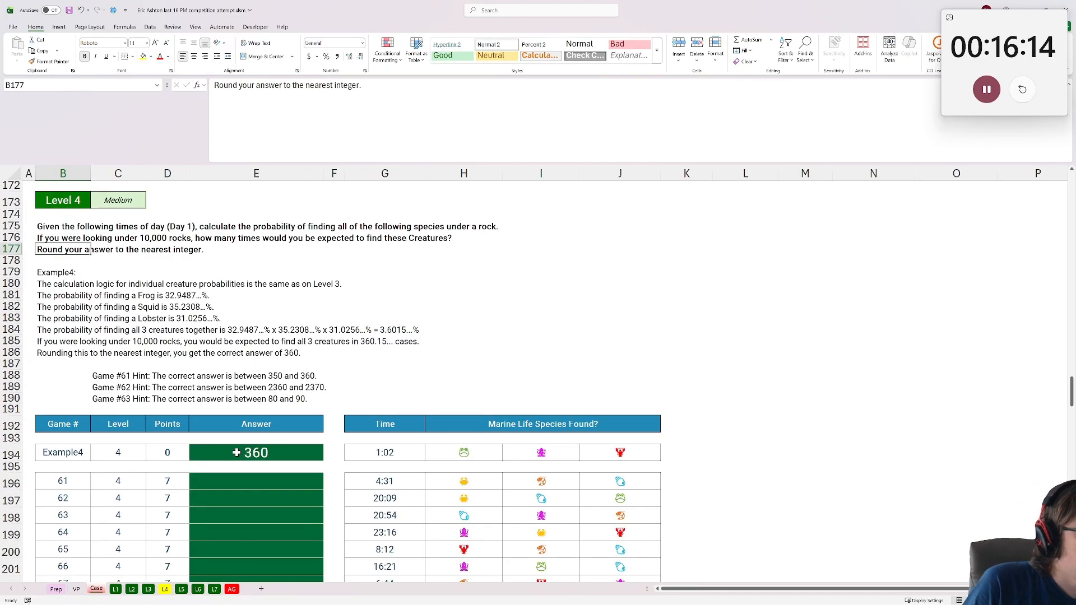
scroll(145, 472, "up", 15)
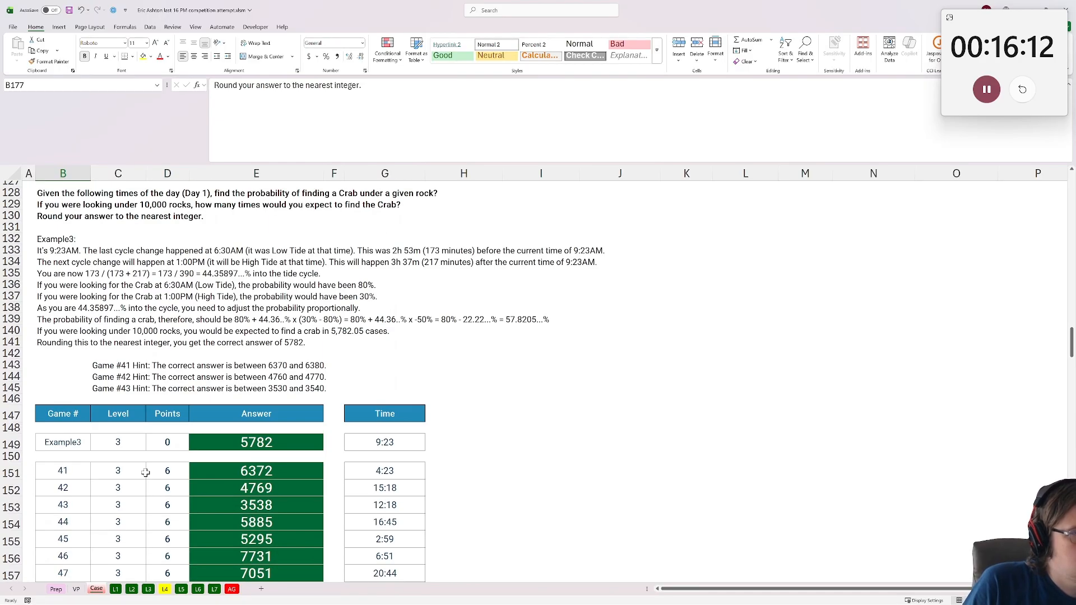
left_click(57, 251)
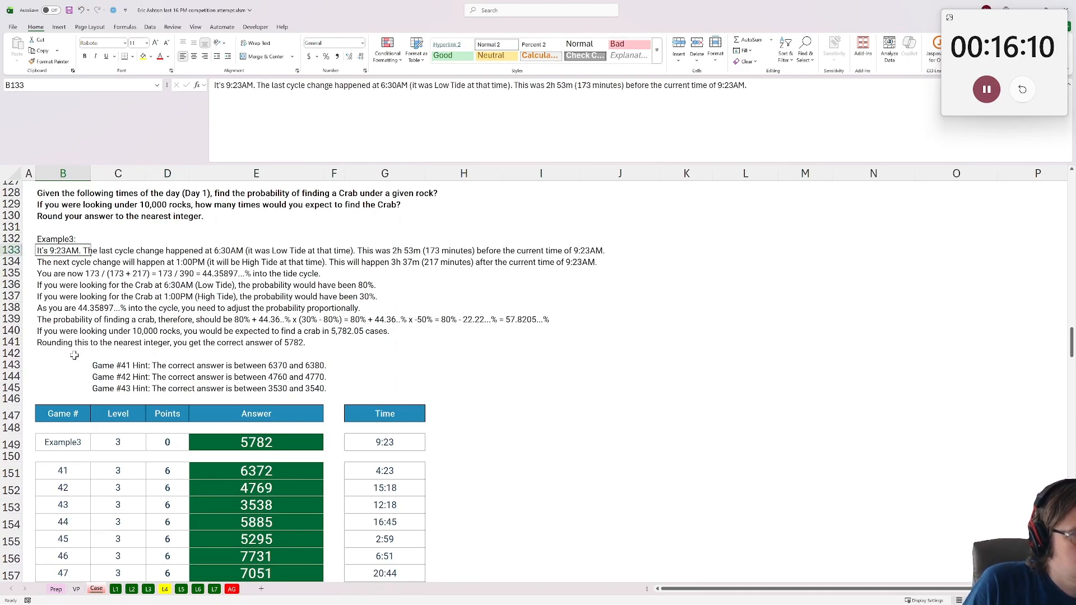
scroll(73, 368, "up", 1)
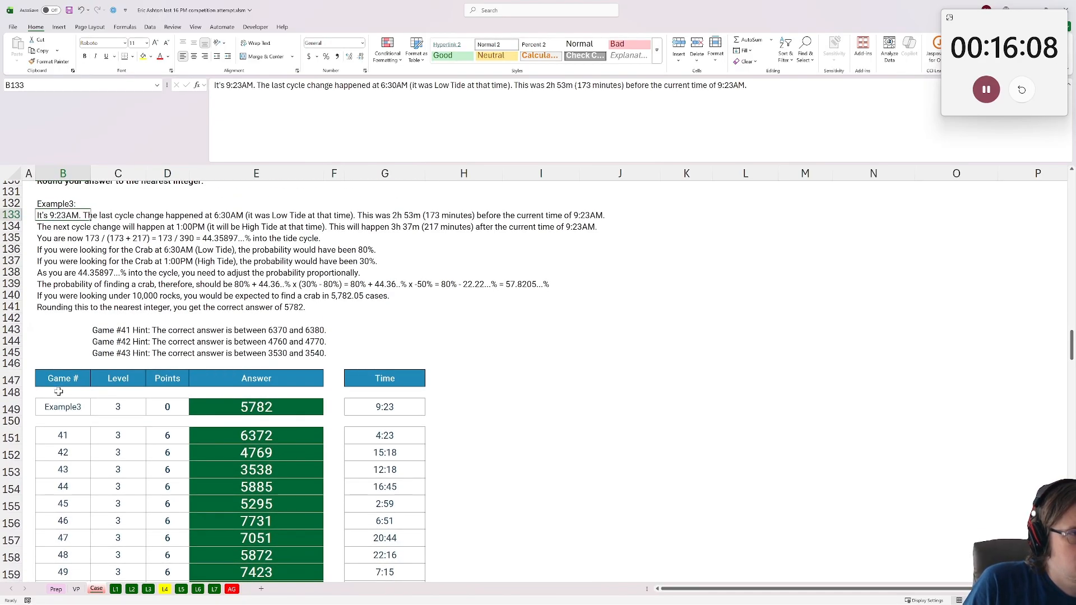
scroll(415, 325, "down", 20)
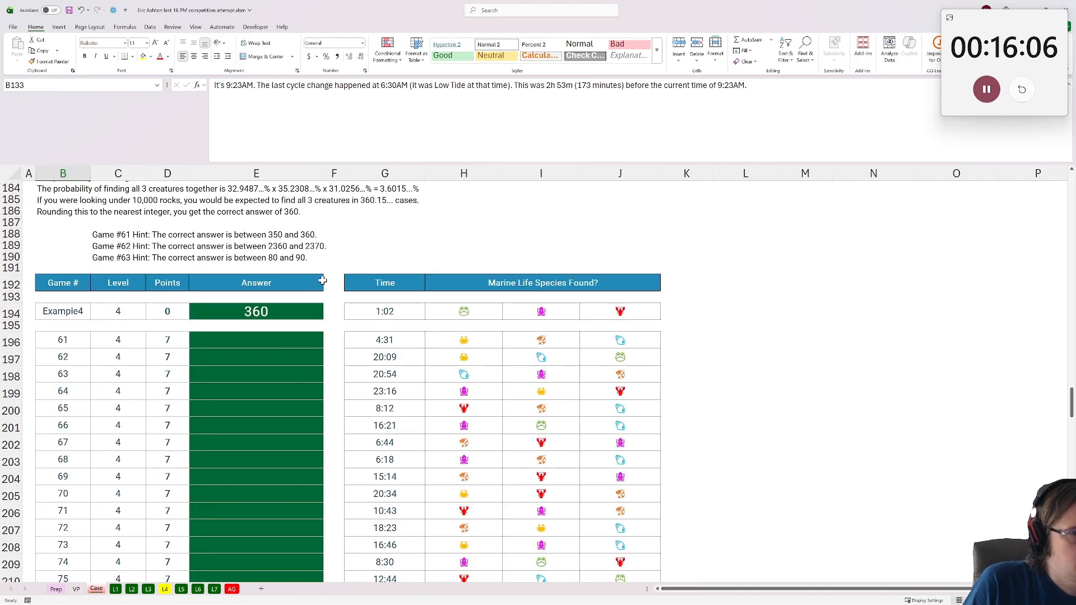
Check the Example4 time in G194 against the high and low tide times in the Tide Chart
left_click(403, 308)
scroll(504, 341, "up", 20)
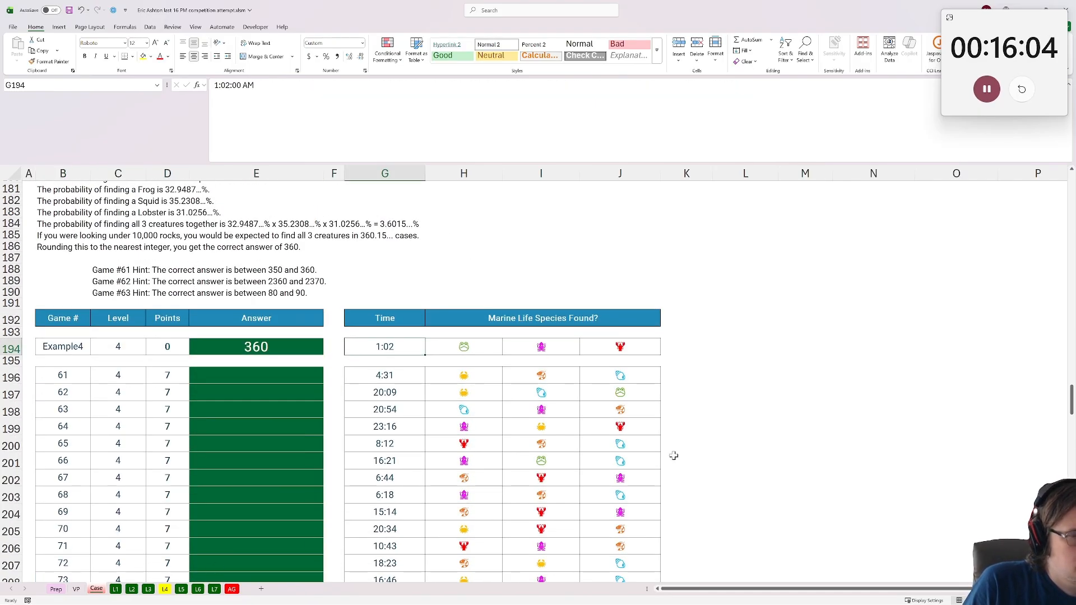
scroll(611, 441, "up", 20)
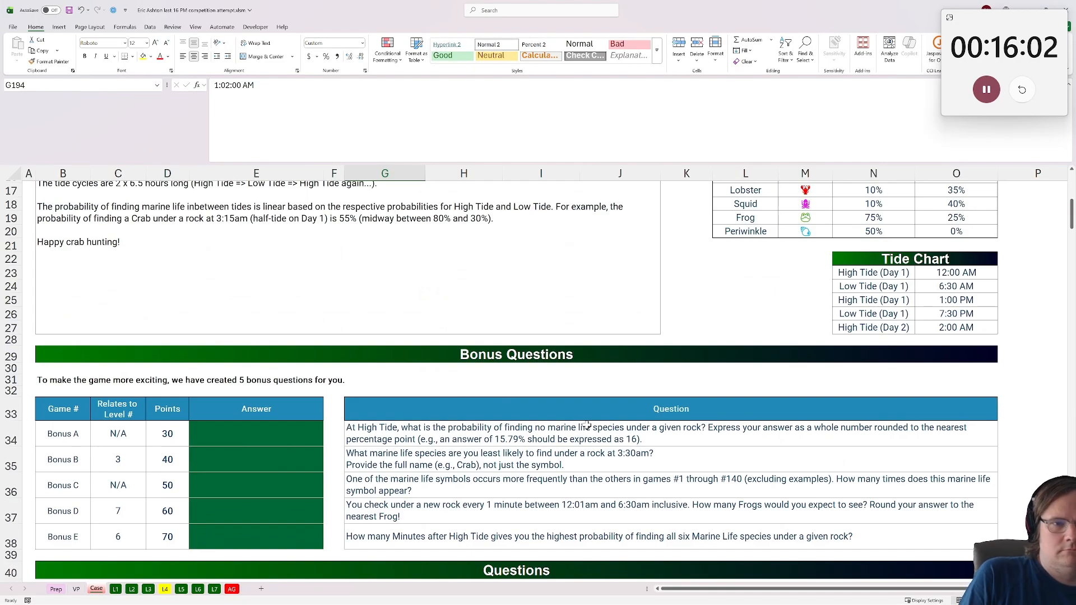
scroll(814, 343, "up", 1)
left_click(854, 309)
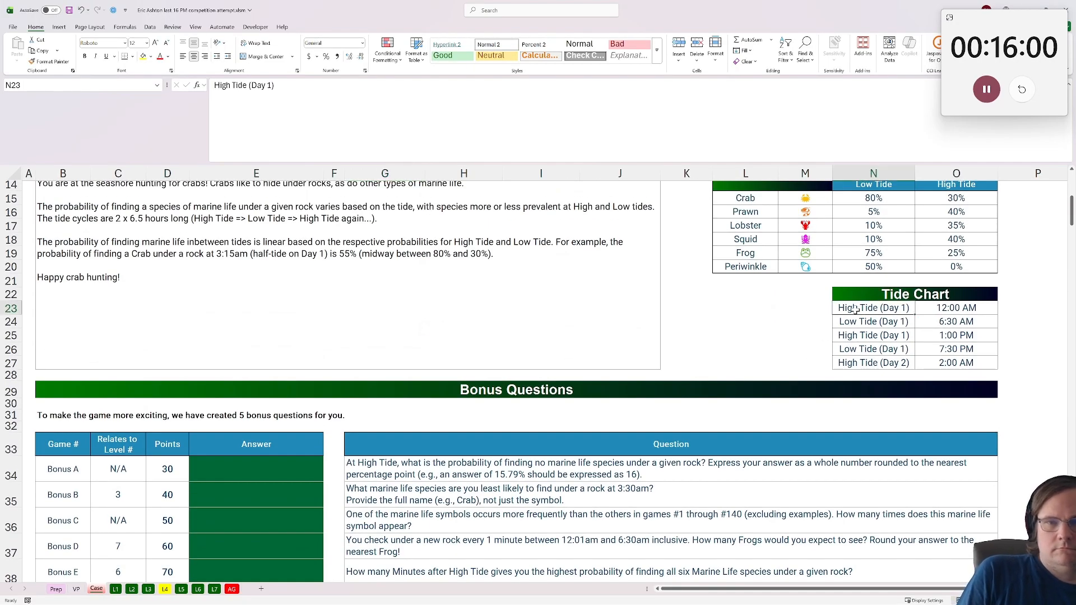
left_click(935, 313)
left_click(951, 323)
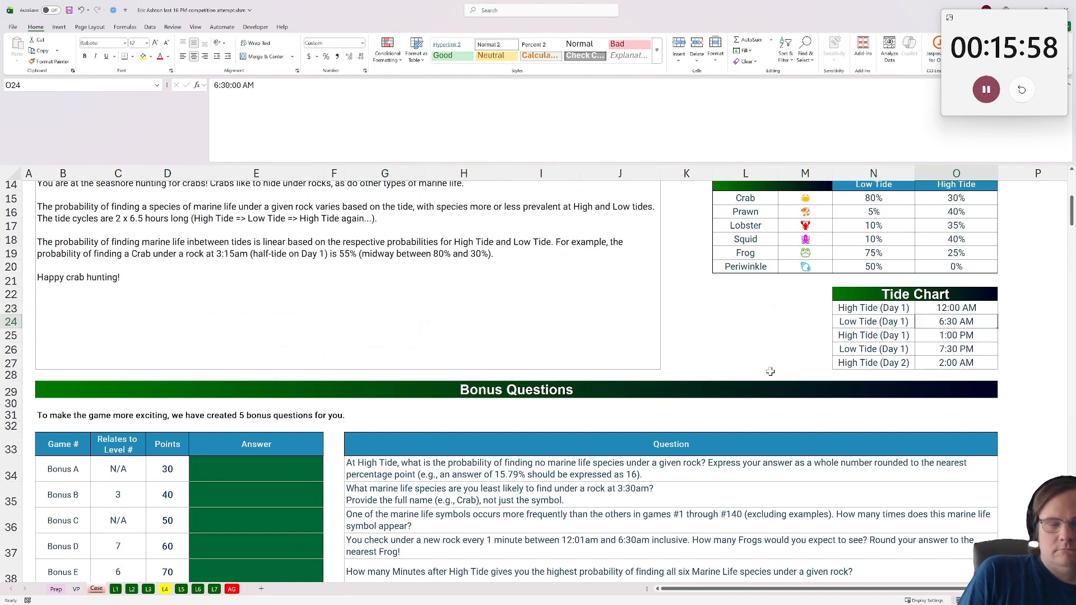
Look over the bonus questions and the Crab's low-tide and high-tide probabilities in the Marine Life table
scroll(714, 384, "down", 1)
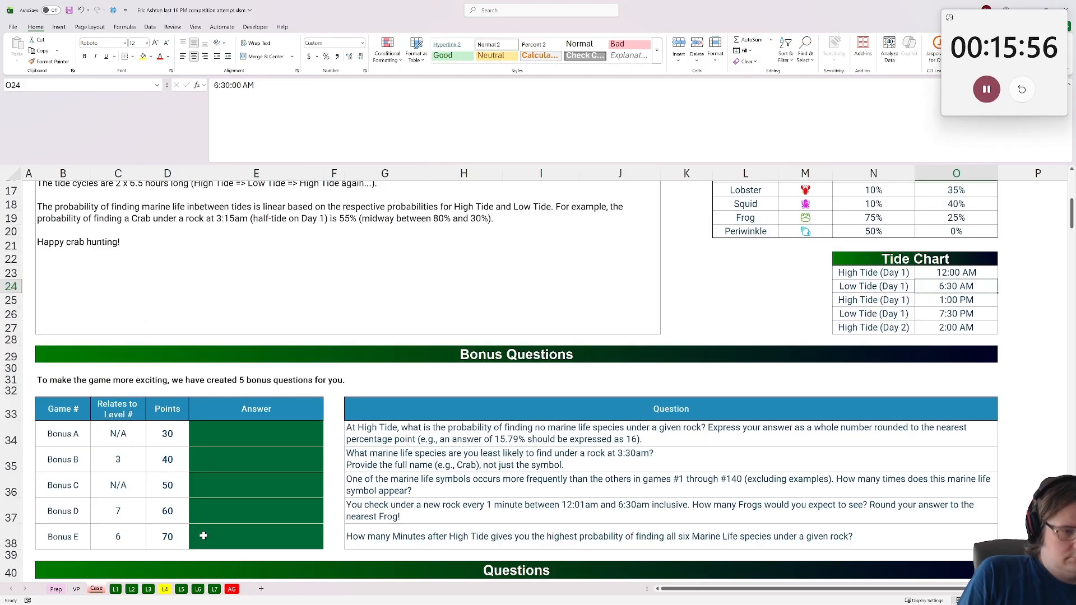
scroll(200, 533, "down", 1)
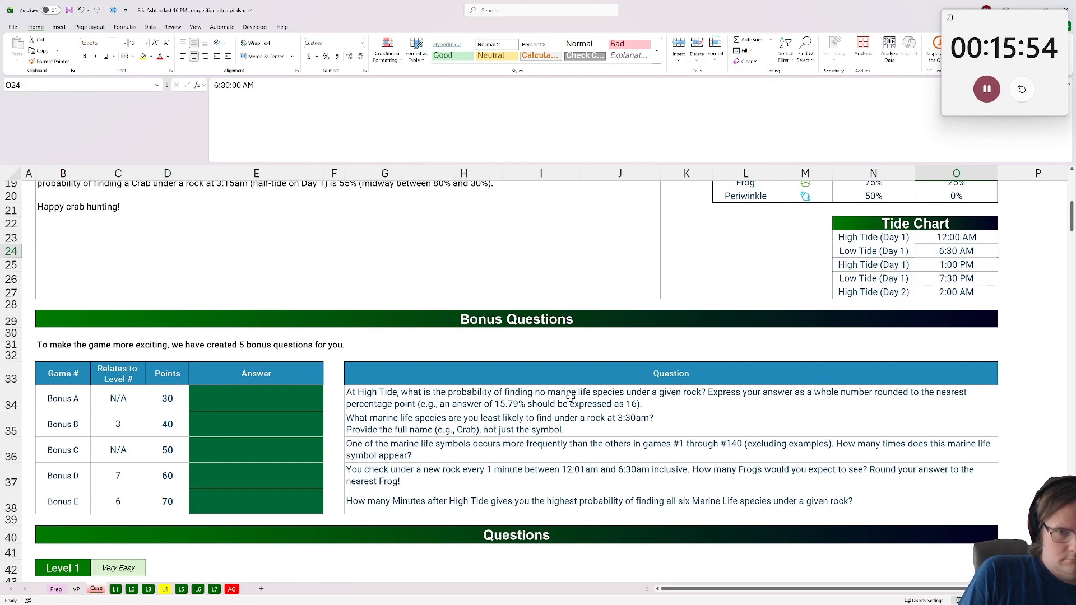
scroll(726, 380, "up", 1)
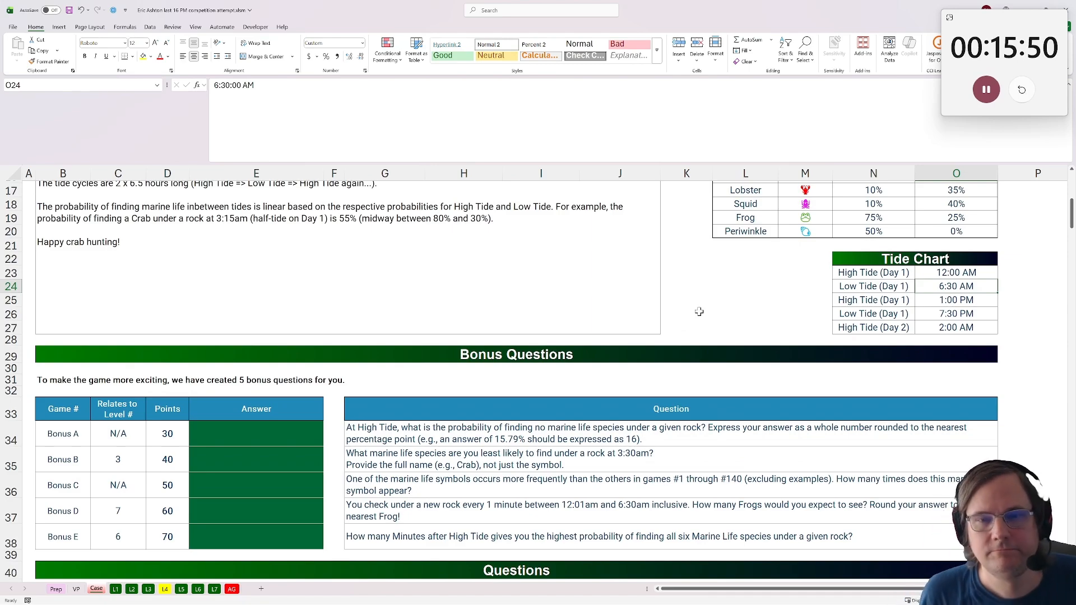
scroll(699, 312, "up", 3)
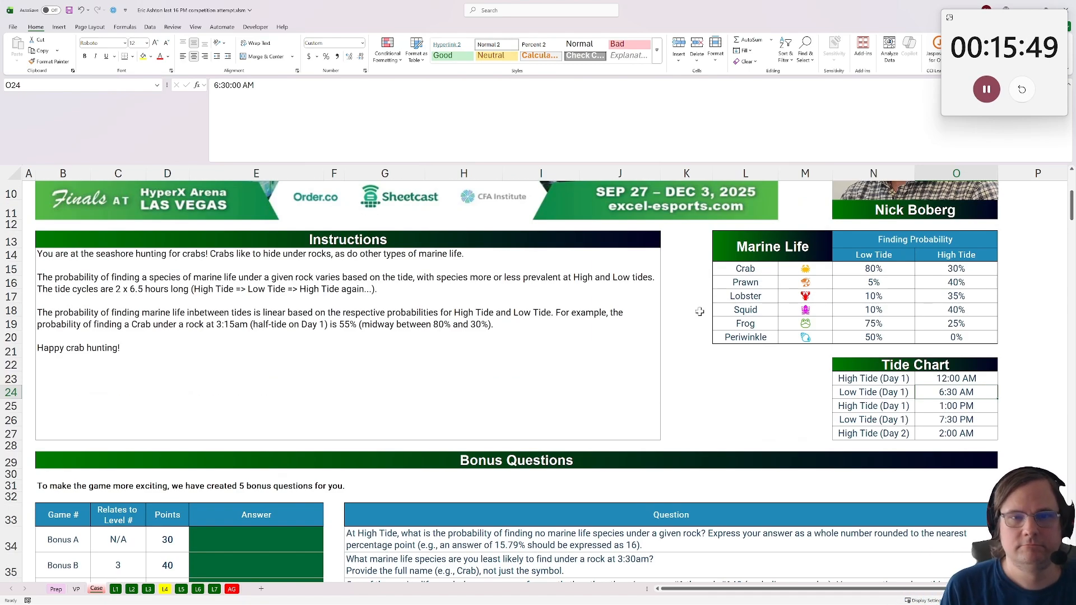
left_click(853, 269)
left_click(937, 264)
left_click(893, 271)
Compare Example4's species and stated probabilities with the Level 3 worked example's calculation once more
scroll(351, 428, "down", 20)
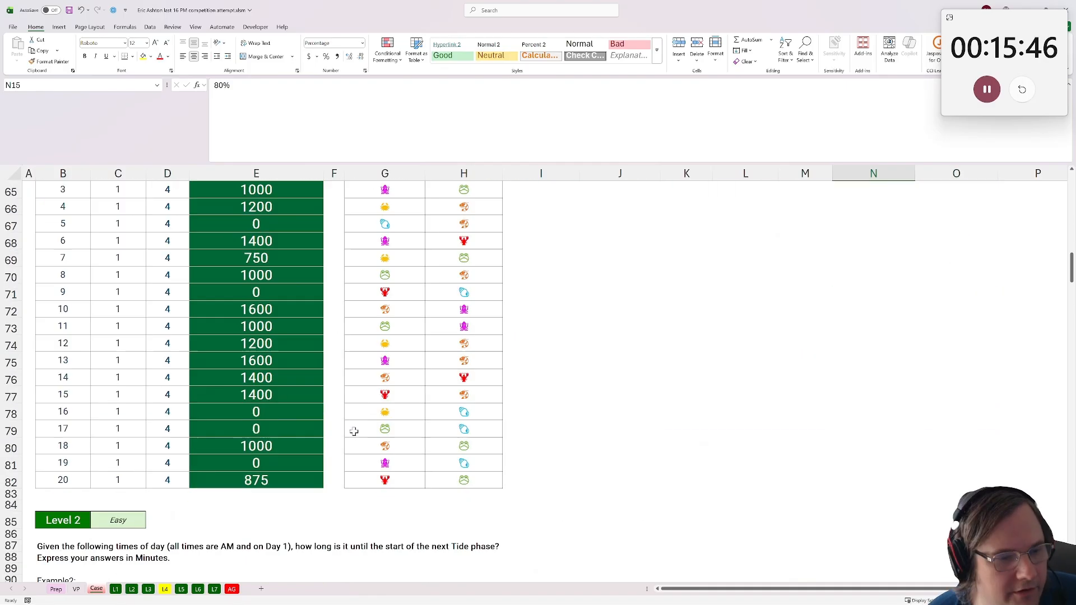
scroll(347, 420, "down", 12)
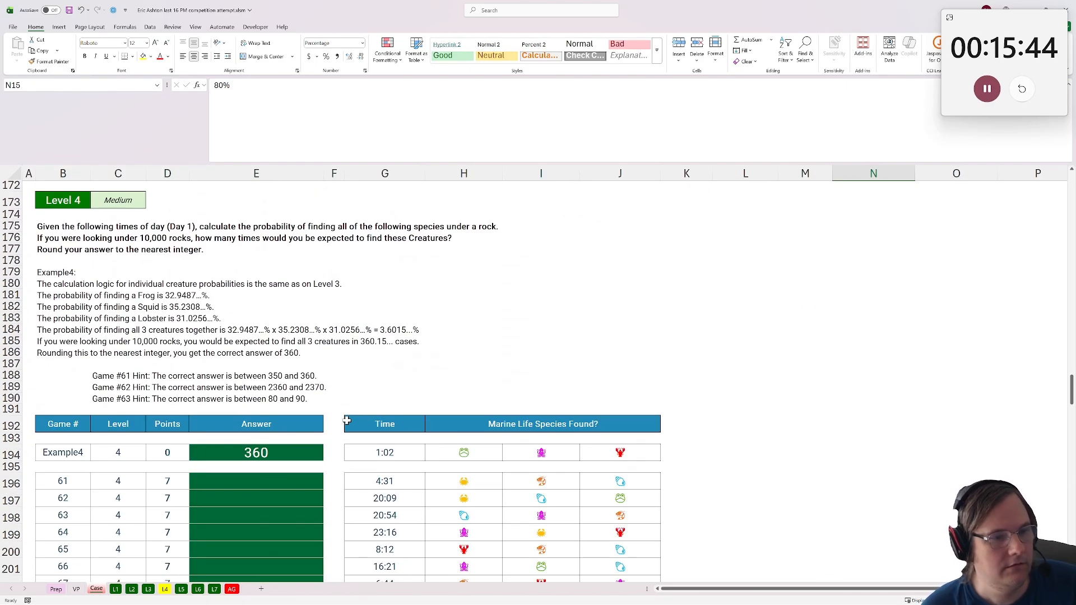
scroll(338, 409, "up", 1)
left_click(492, 376)
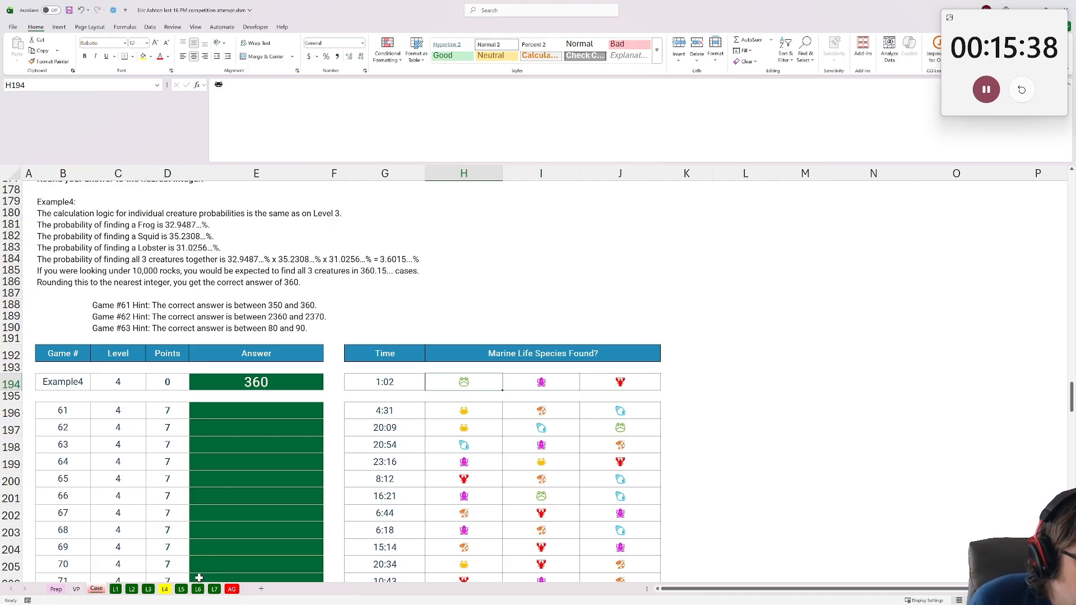
scroll(174, 468, "up", 4)
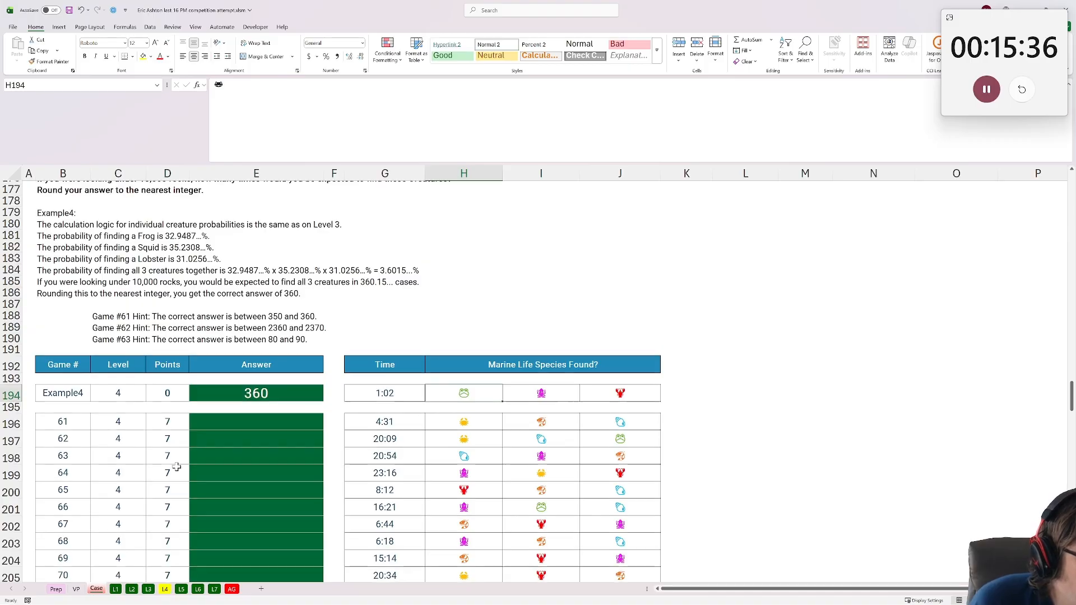
scroll(171, 369, "up", 13)
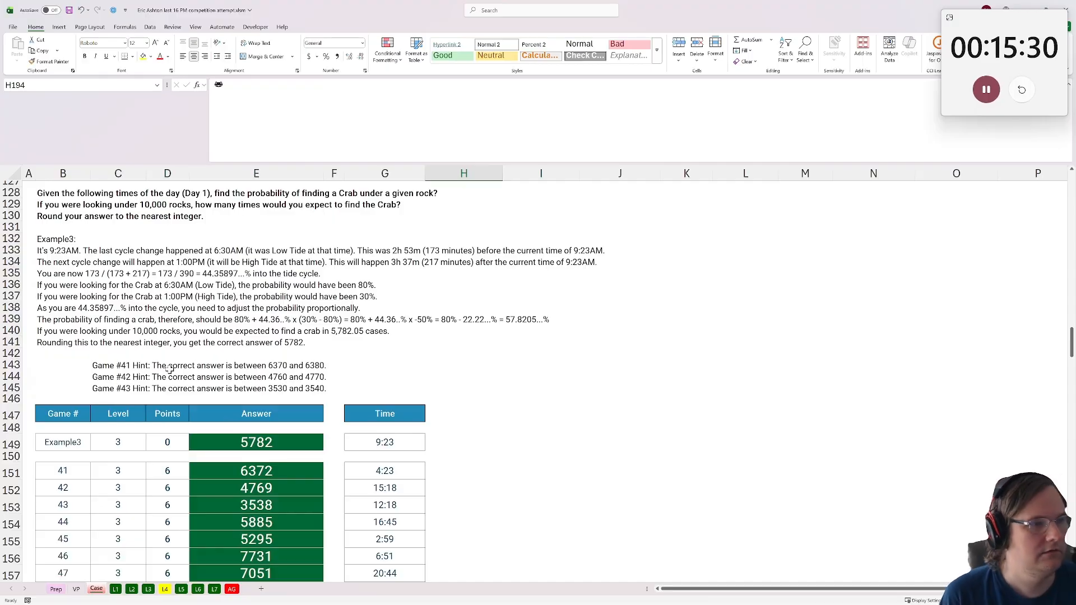
scroll(263, 400, "down", 8)
scroll(271, 394, "up", 5)
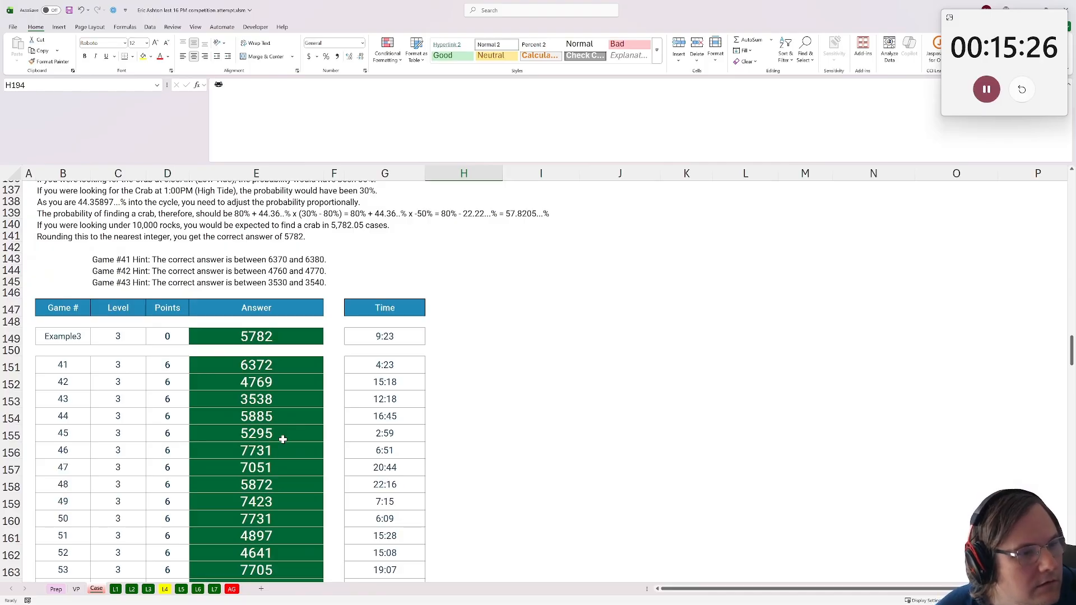
scroll(269, 443, "down", 15)
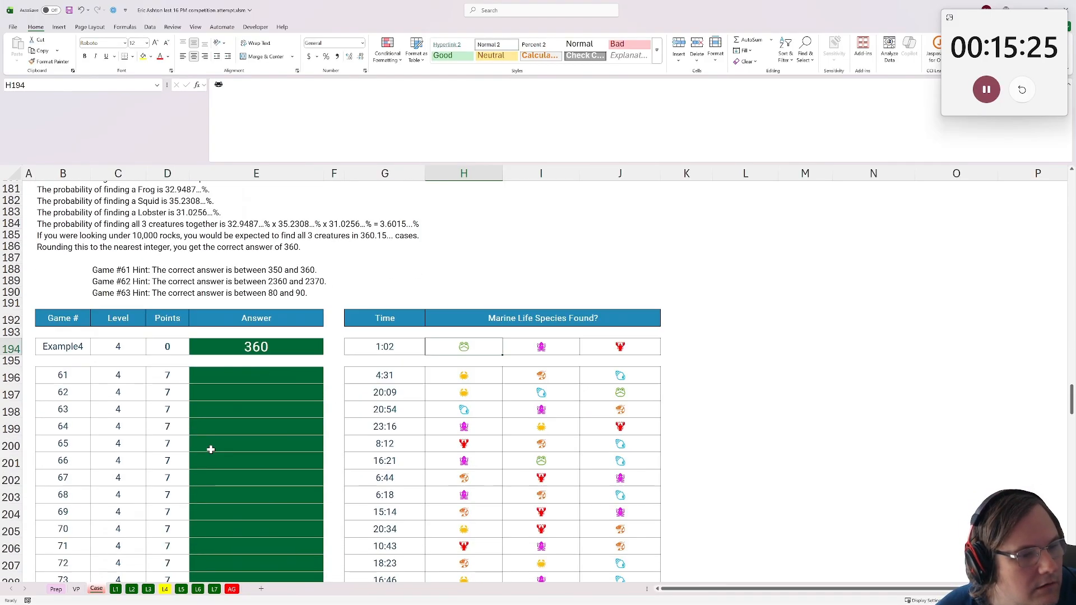
Examine the times of Game 61 and Example4 alongside the Level 4 example explanation
left_click(257, 375)
left_click(362, 373)
scroll(208, 400, "up", 2)
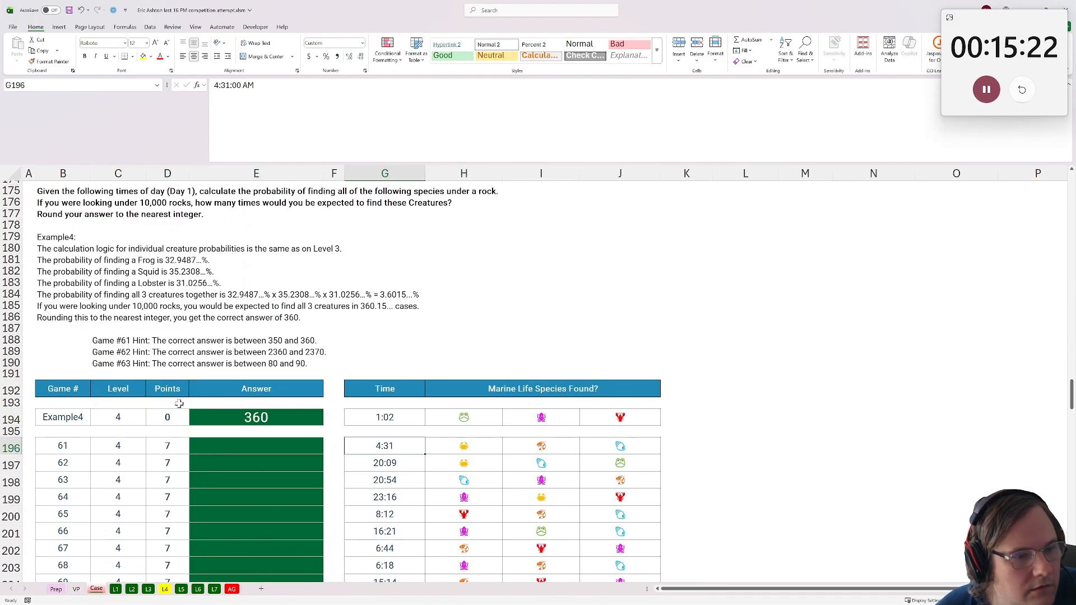
left_click(295, 420)
left_click(382, 422)
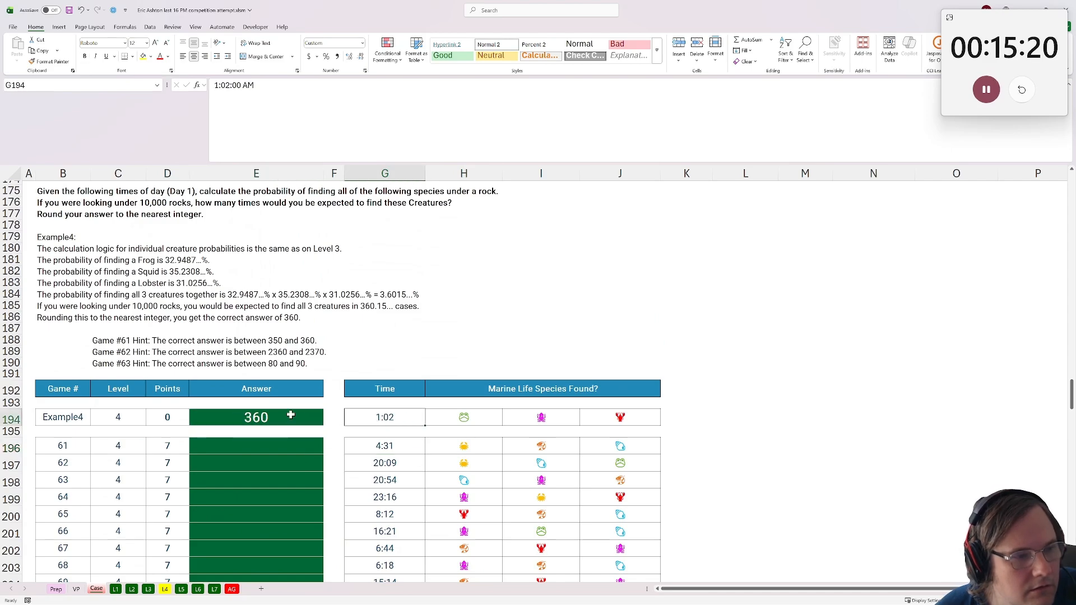
scroll(290, 414, "up", 1)
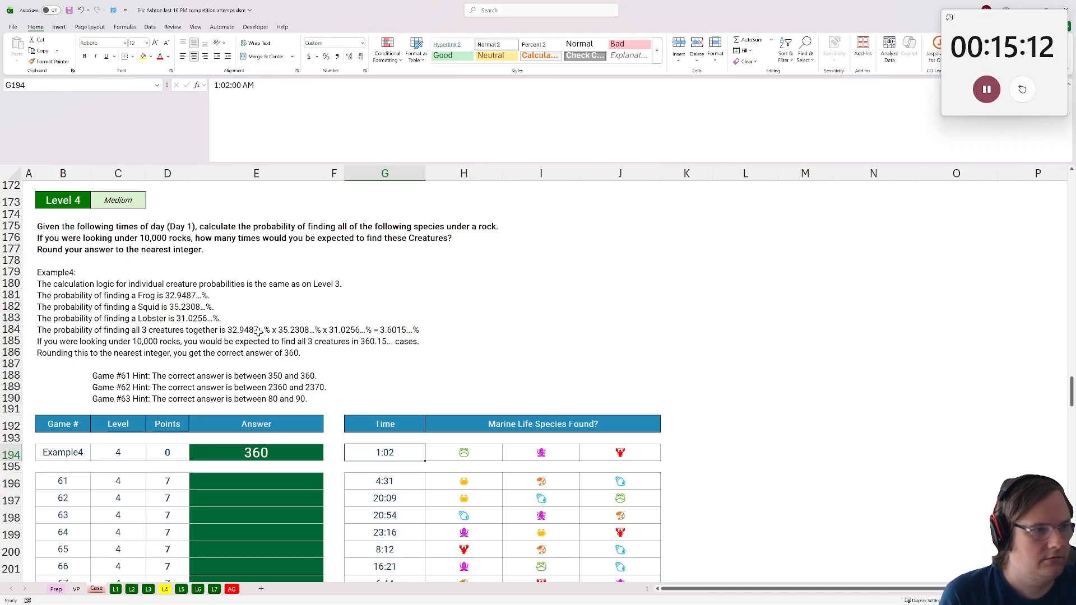
Reread the case Instructions in B14 on how finding probabilities change between High Tide and Low Tide
scroll(259, 331, "up", 20)
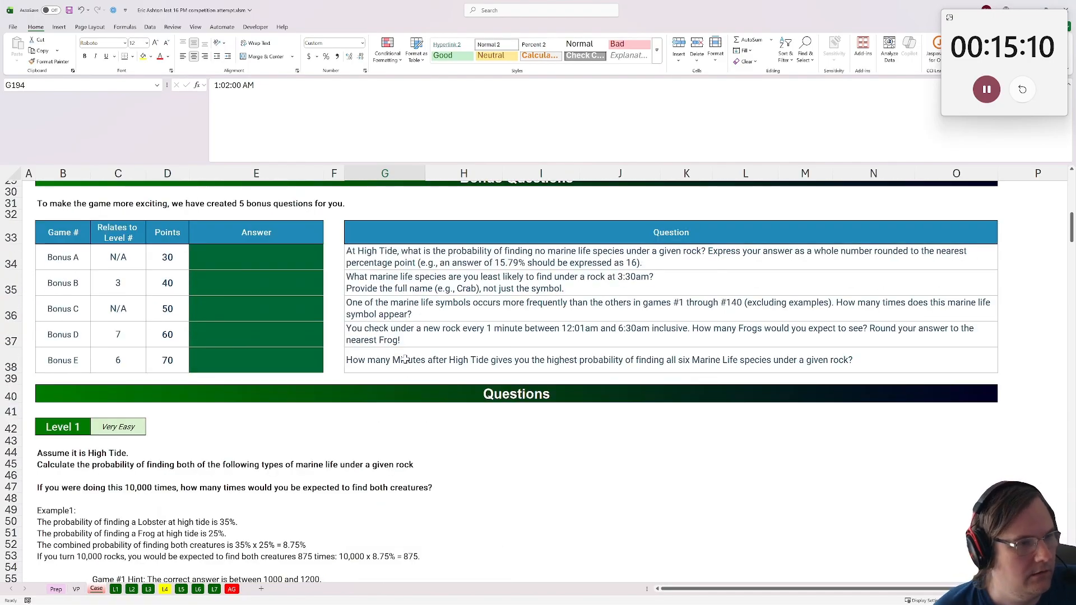
scroll(405, 362, "up", 7)
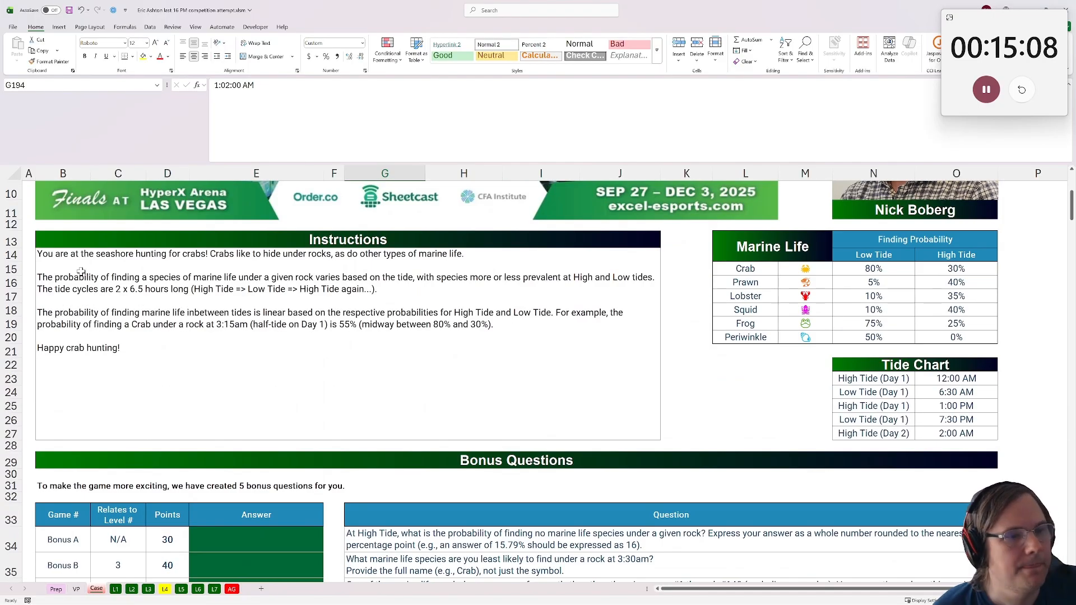
left_click(190, 350)
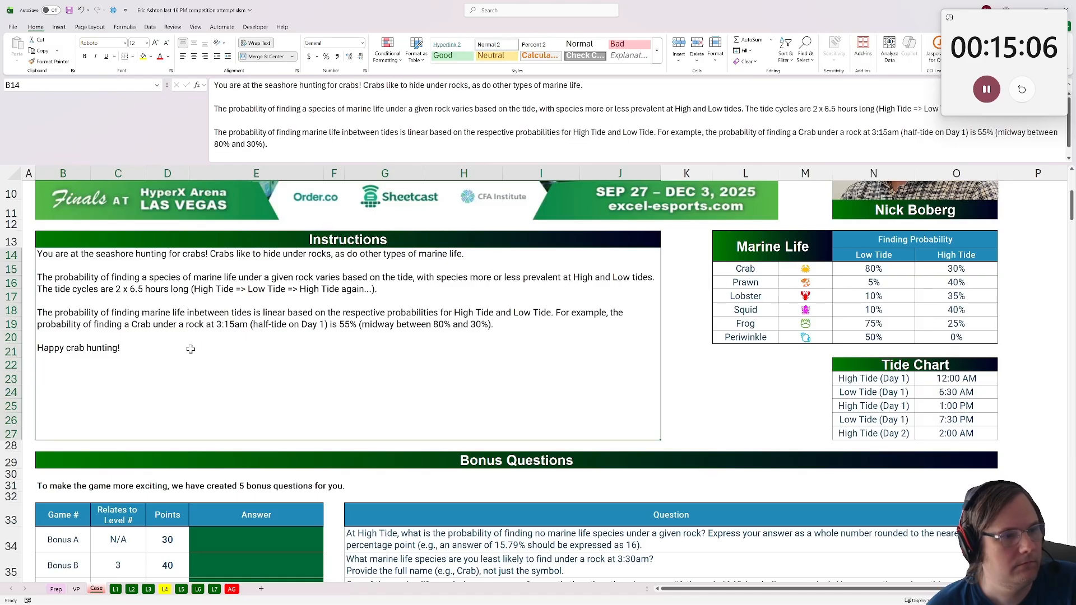
Check the creature symbols and the Frog's low-tide probability in the Marine Life table, along with the Level 3 worked example
left_click(805, 282)
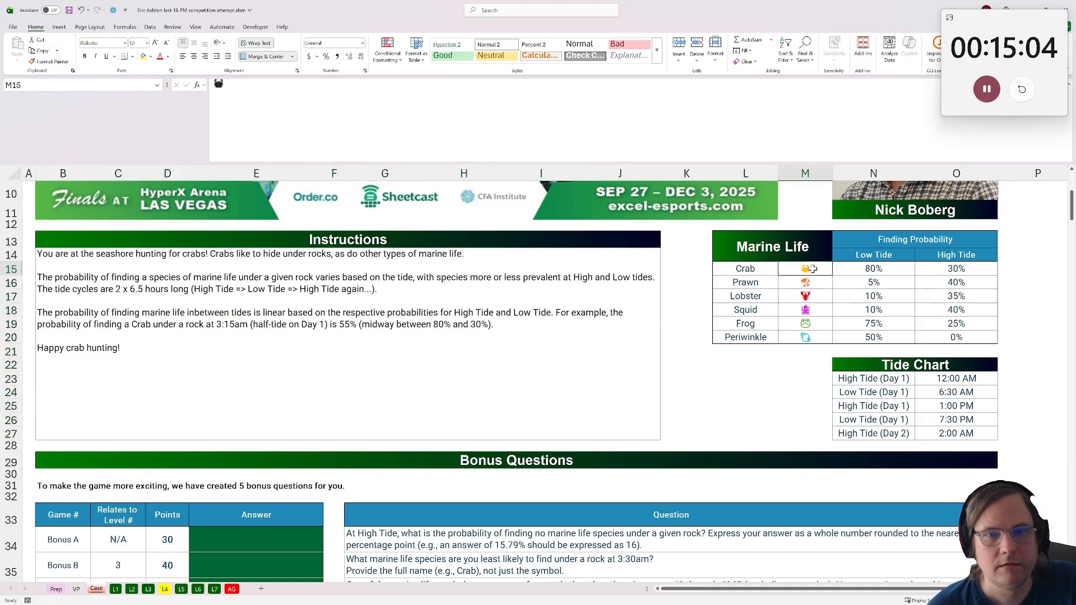
left_click(807, 314)
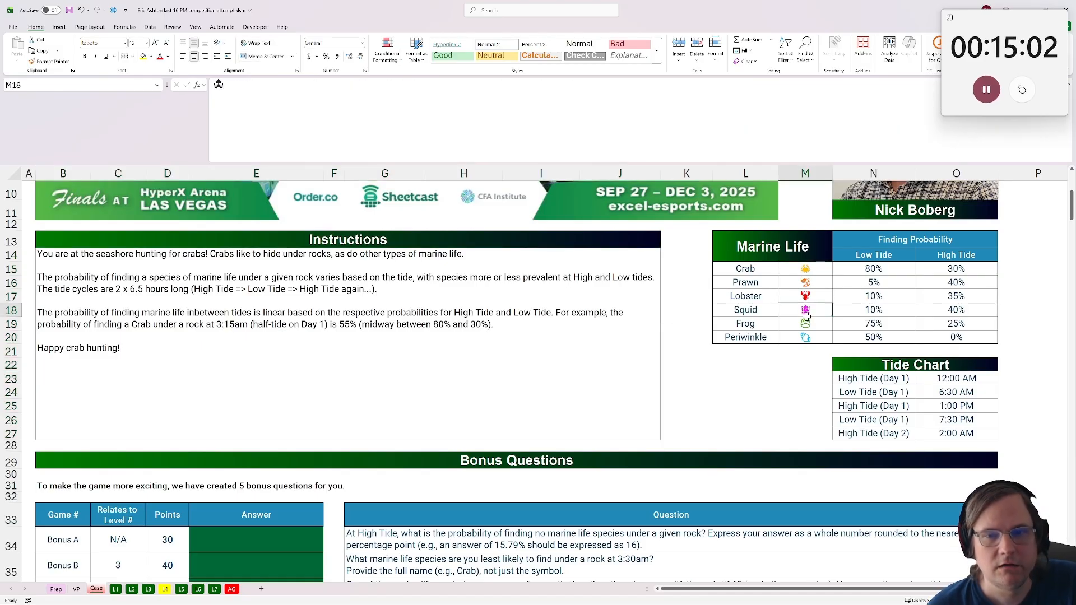
left_click(815, 326)
left_click(859, 323)
scroll(824, 344, "down", 20)
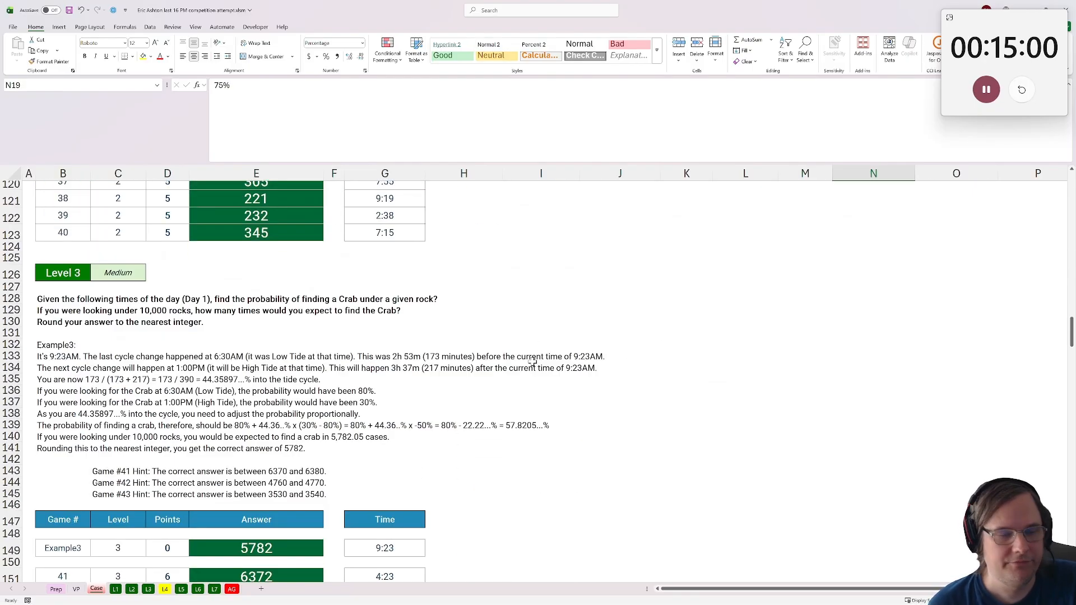
left_click(180, 590)
left_click(103, 592)
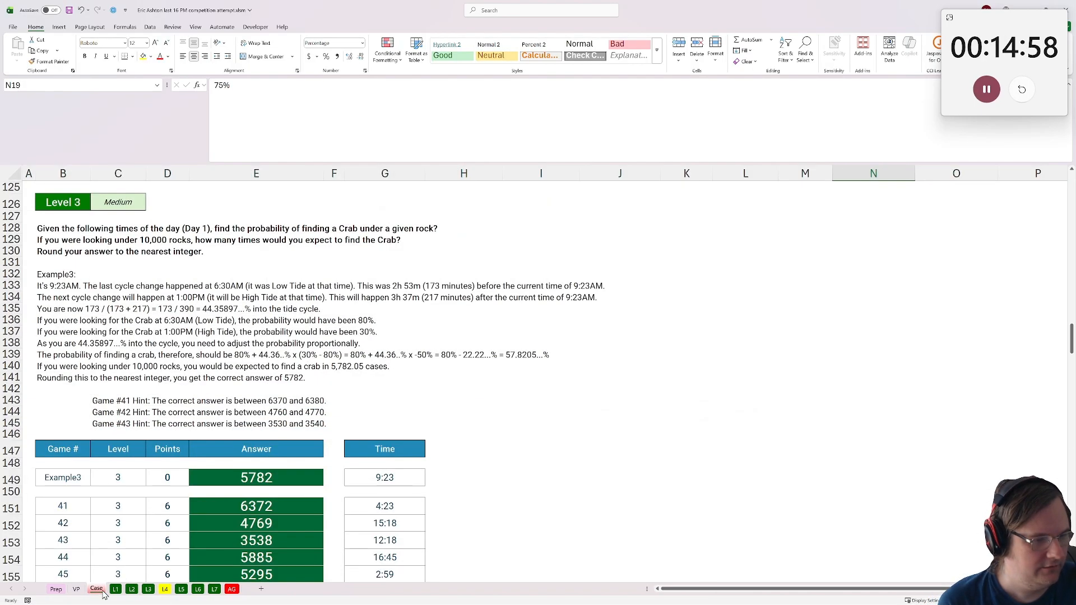
On the L4 sheet, copy the Start probabilities in G38:G49 to a spare column beginning at J38
left_click(165, 590)
scroll(148, 547, "down", 8)
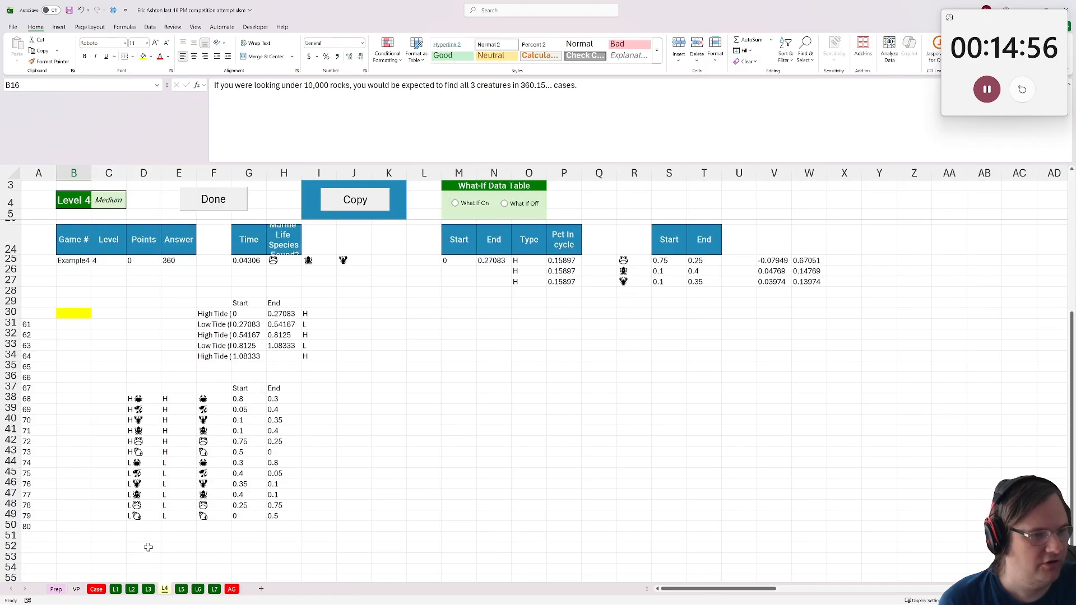
left_click_drag(242, 399, 245, 517)
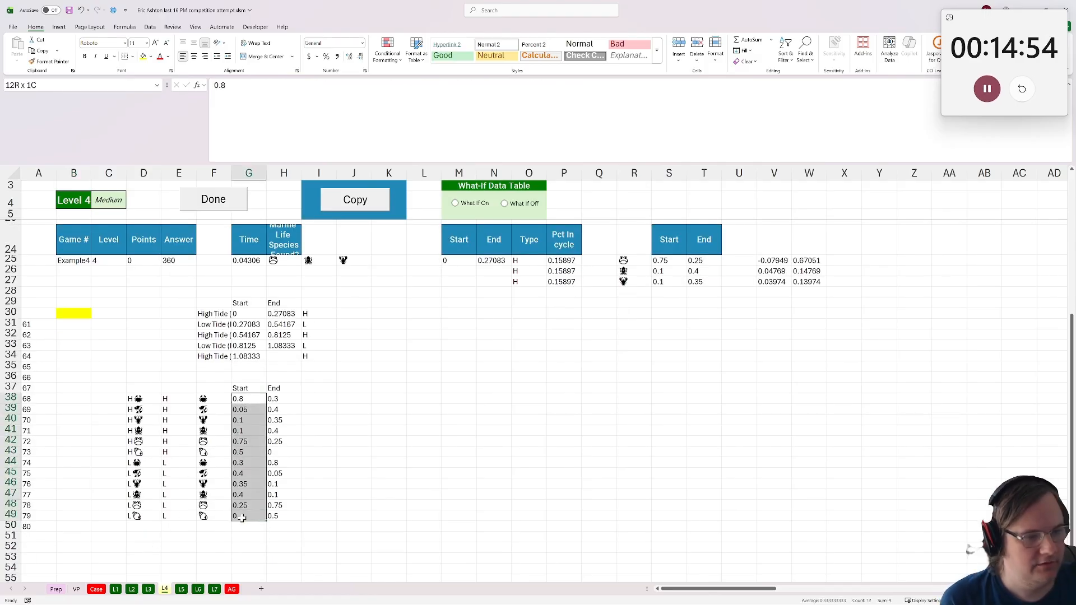
key("ctrl+c")
left_click(358, 399)
key("ctrl+v")
Swap the lookup table's probabilities by copying End values into the Start column and the spare copy into the End column
left_click_drag(280, 399, 278, 518)
key("ctrl+c")
key("Left")
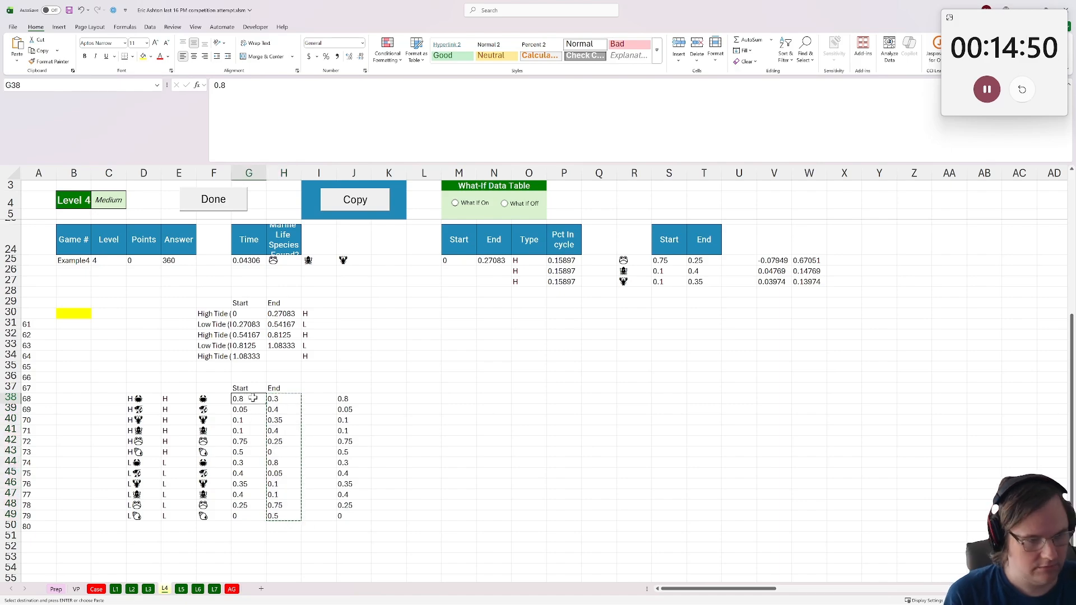
key("ctrl+v")
left_click_drag(351, 401, 358, 516)
key("ctrl+c")
left_click(284, 399)
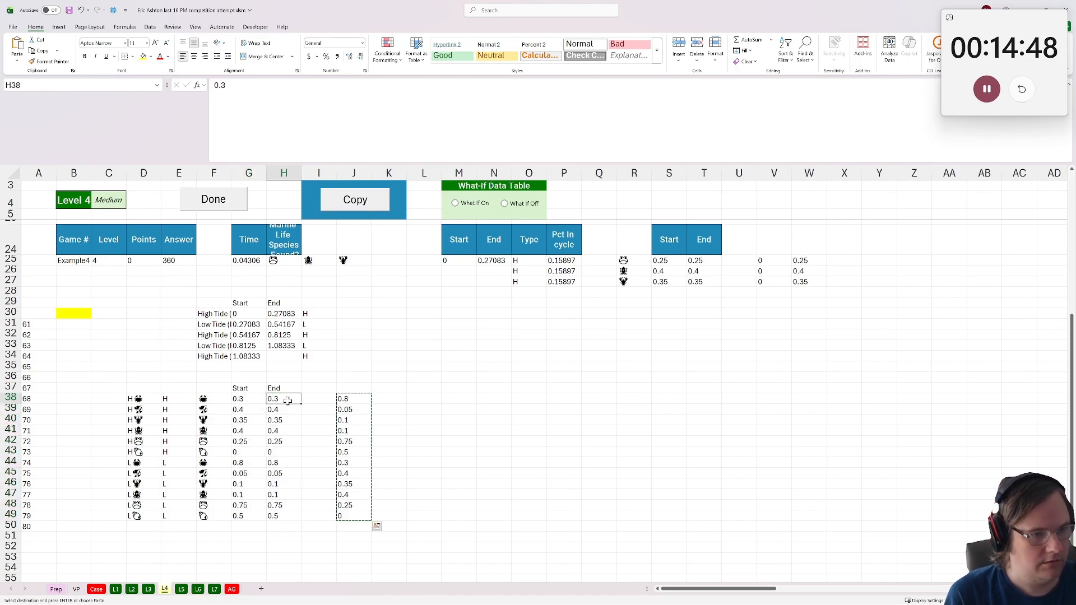
key("ctrl+v")
Enter =10000*W25*W26*W27 in B30 to compute the expected number of rocks with all three creatures
scroll(716, 507, "up", 6)
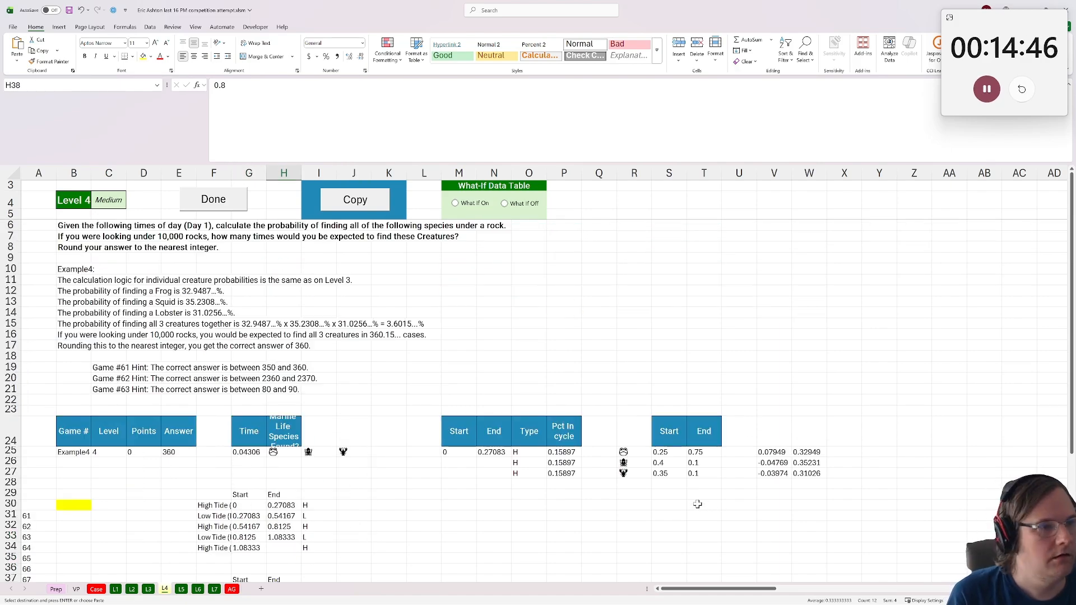
scroll(168, 437, "down", 2)
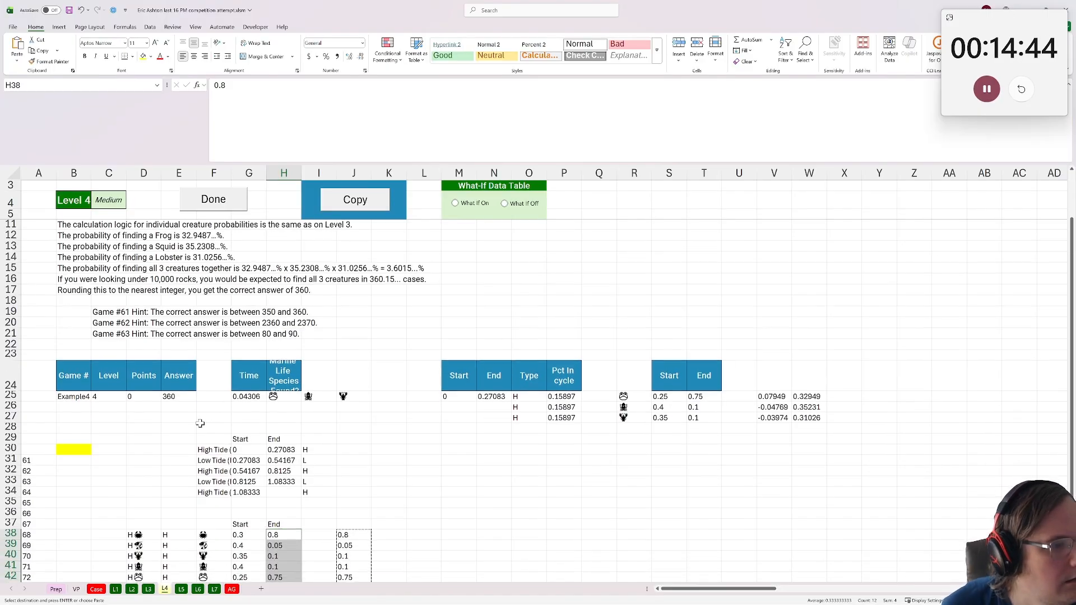
left_click(70, 441)
type("=100")
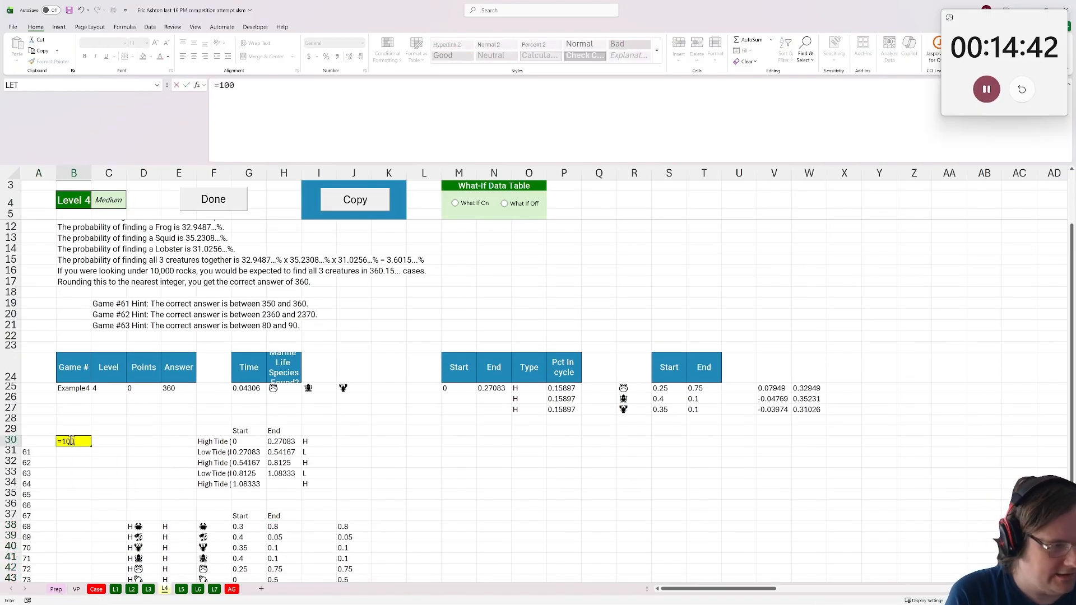
type("00-")
type("*")
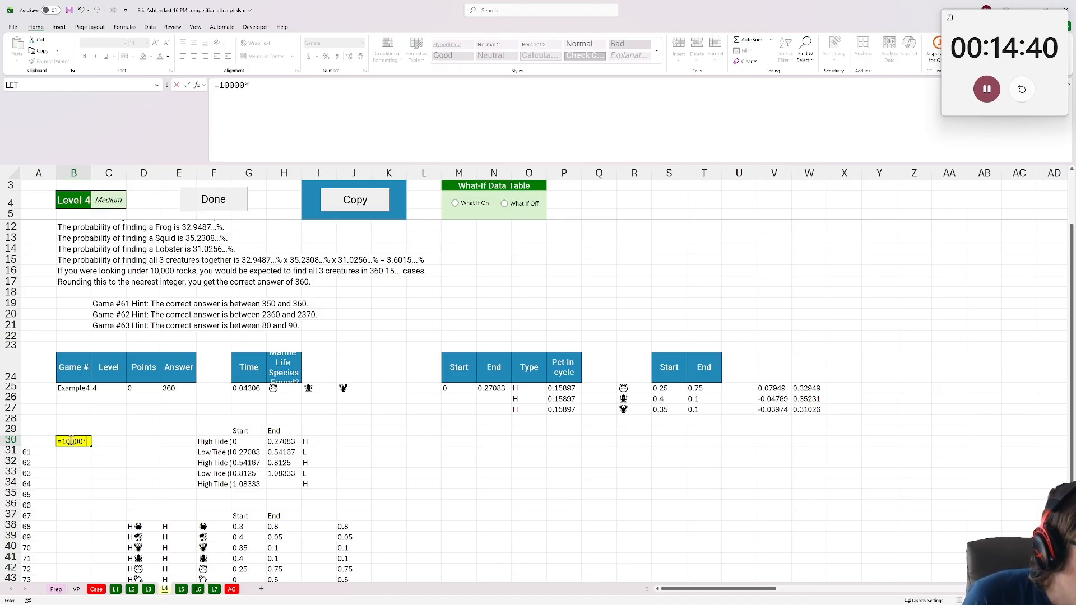
left_click(803, 378)
left_click(806, 388)
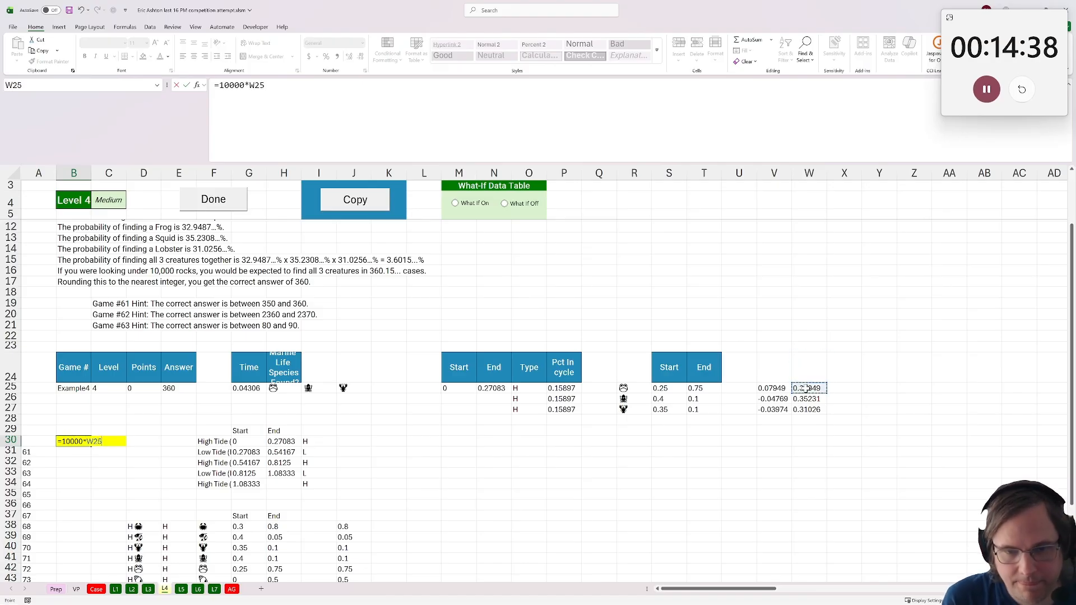
type("*")
left_click(813, 399)
type("*")
left_click(813, 410)
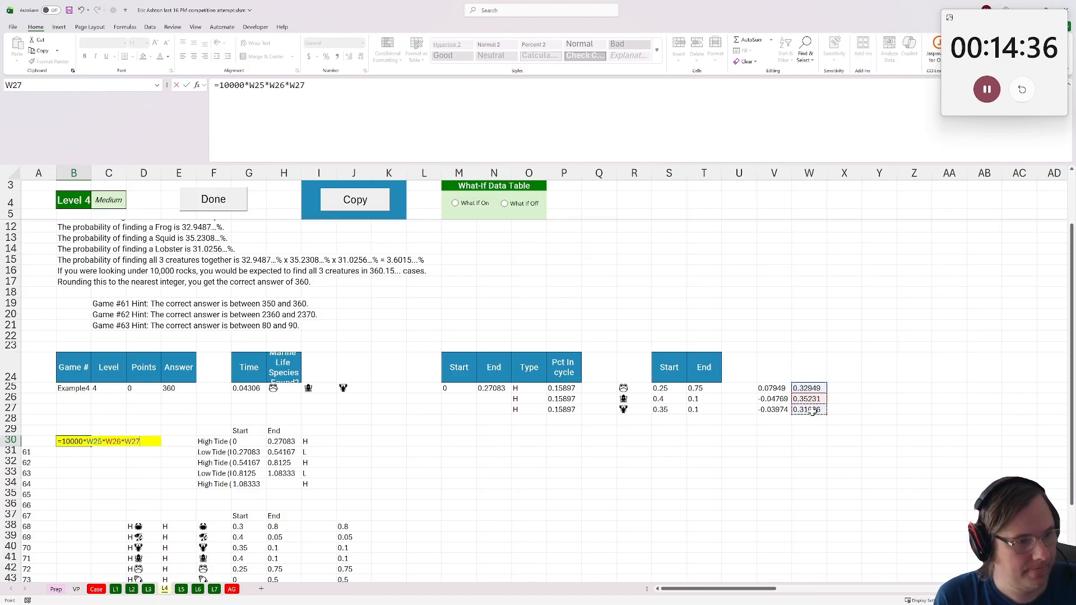
key("Return")
key("Up")
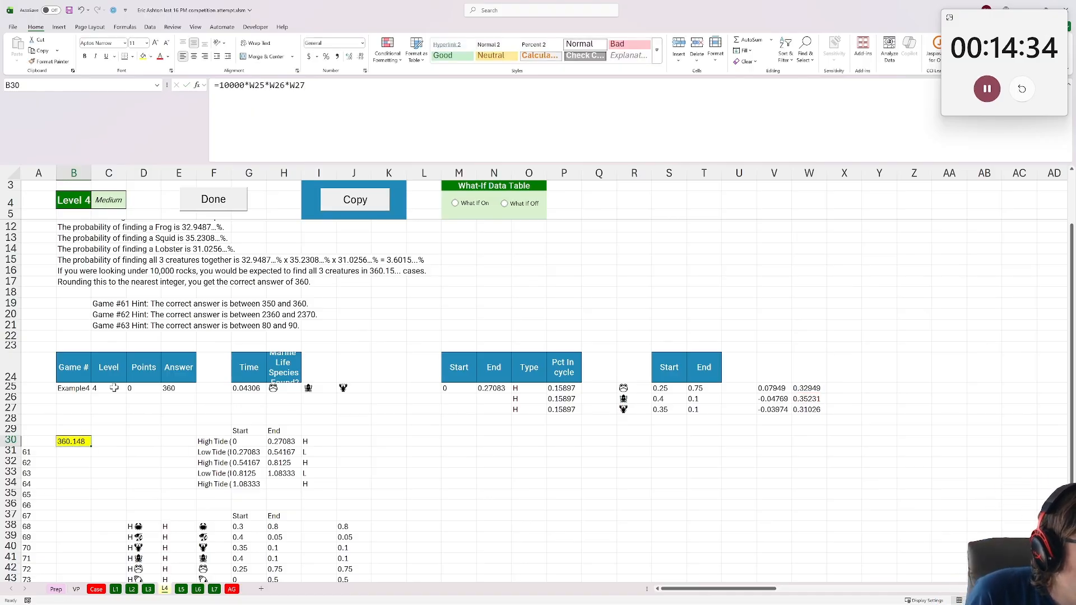
Round the expected-count formula in B30 to zero decimals, as =ROUND(10000*W25*W26*W27,0)
left_click(219, 87)
type("round(")
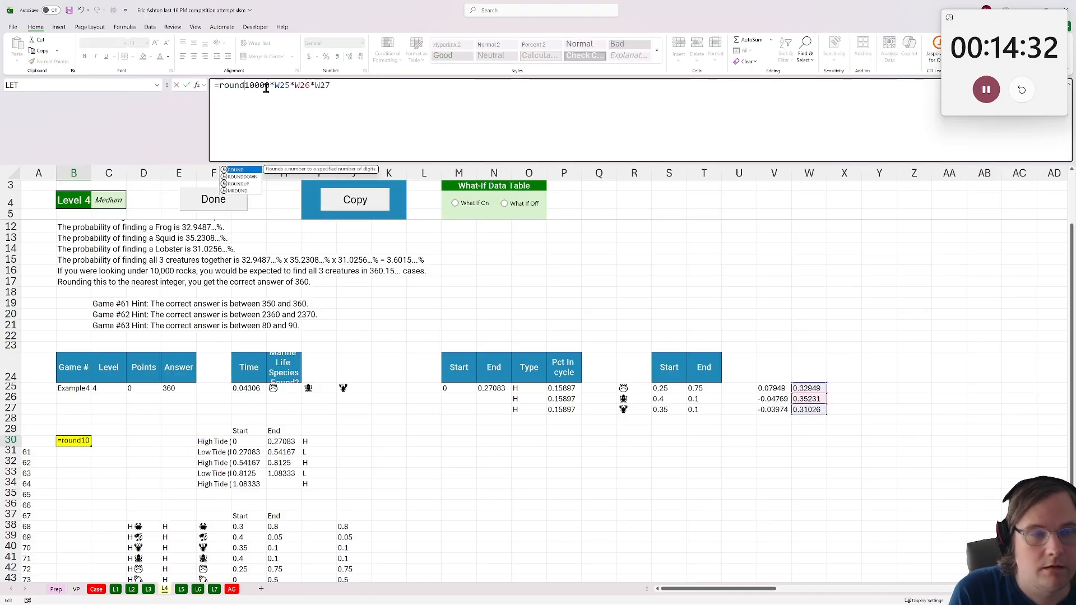
type(",0)")
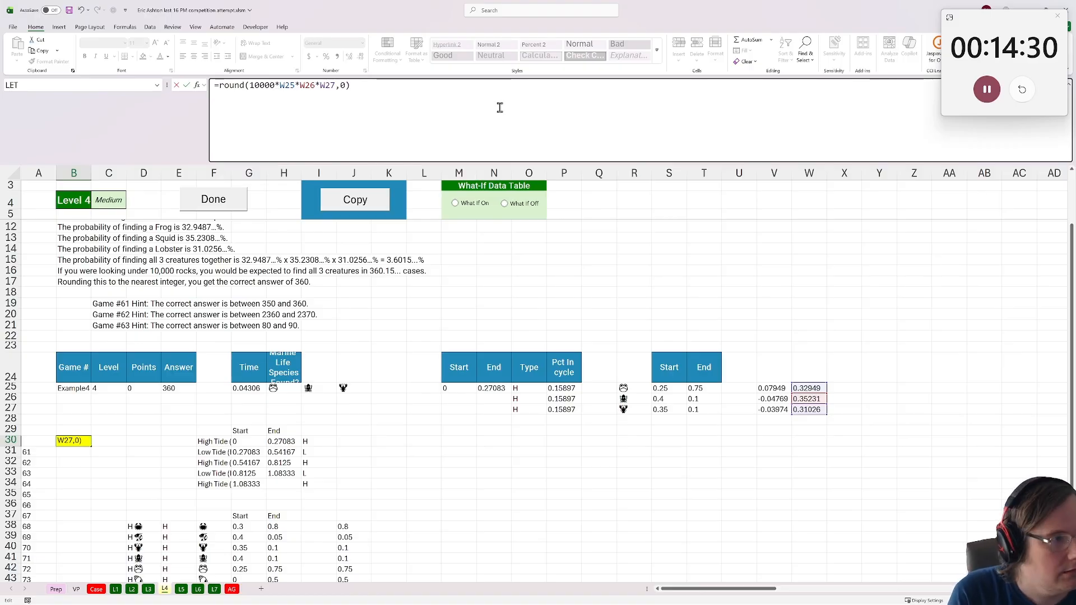
key("ctrl+Return")
Fill in the Level 4 answers for games 61 to 80 with the what-if data table
left_click(255, 191)
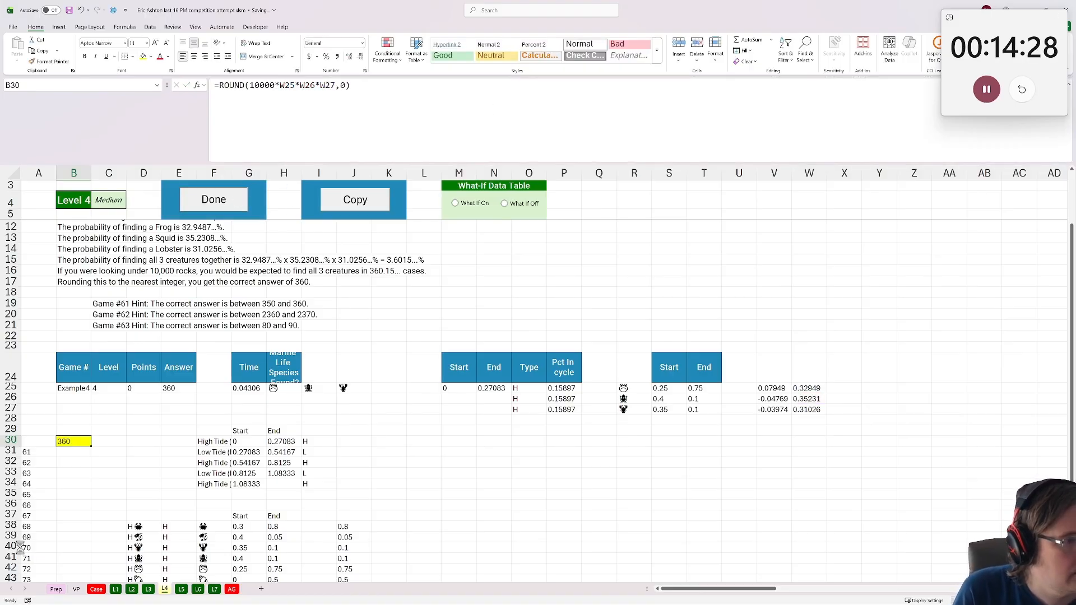
left_click(557, 331)
scroll(416, 415, "down", 3)
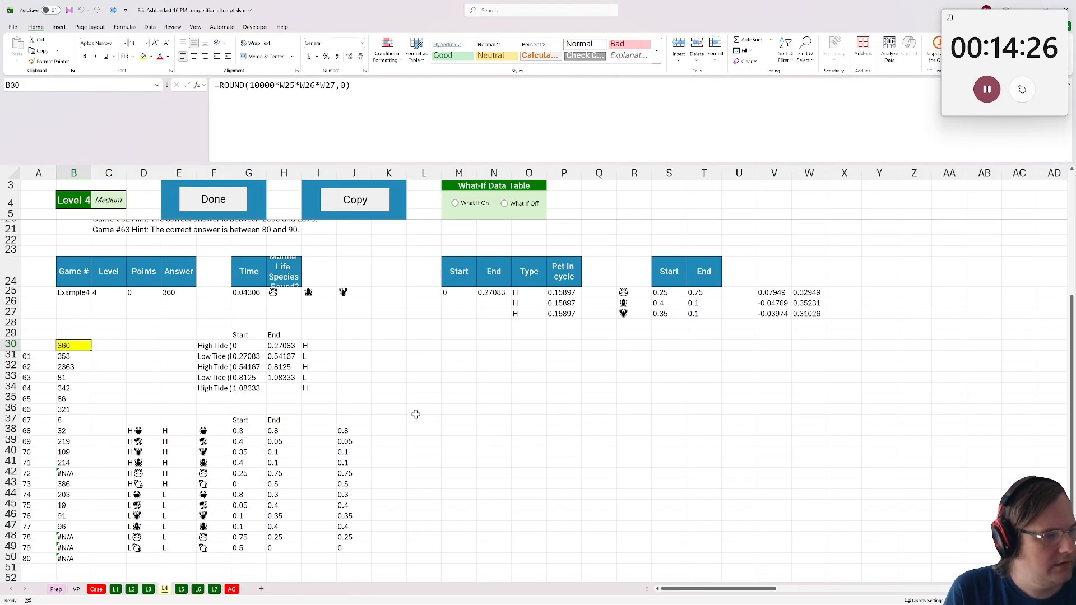
Load game 72 by setting B25 to 72 and inspect the XLOOKUP formula in S26
left_click(74, 290)
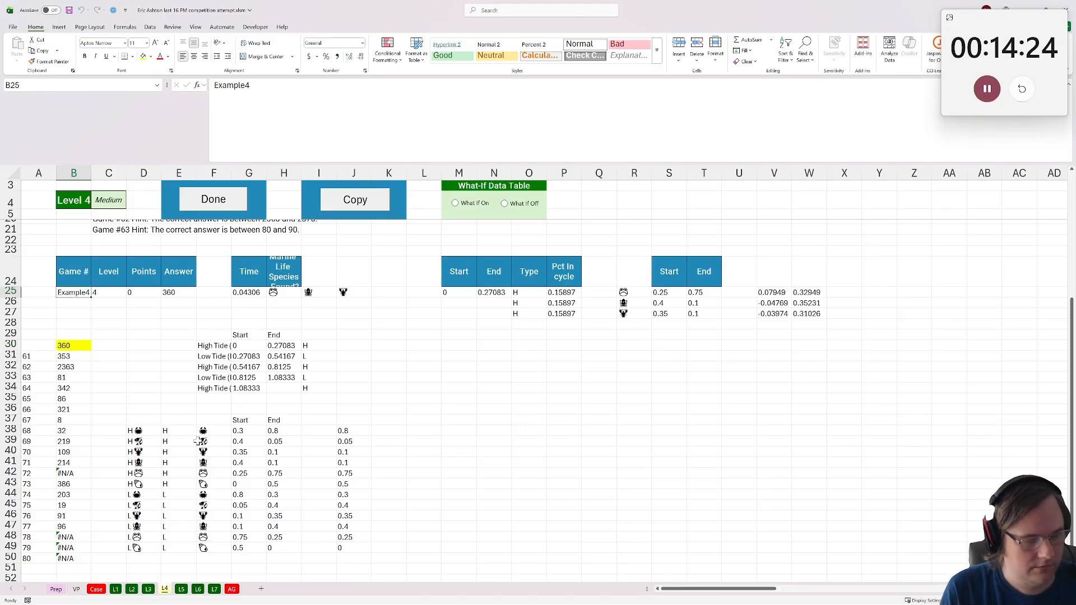
scroll(140, 418, "up", 1)
type("72")
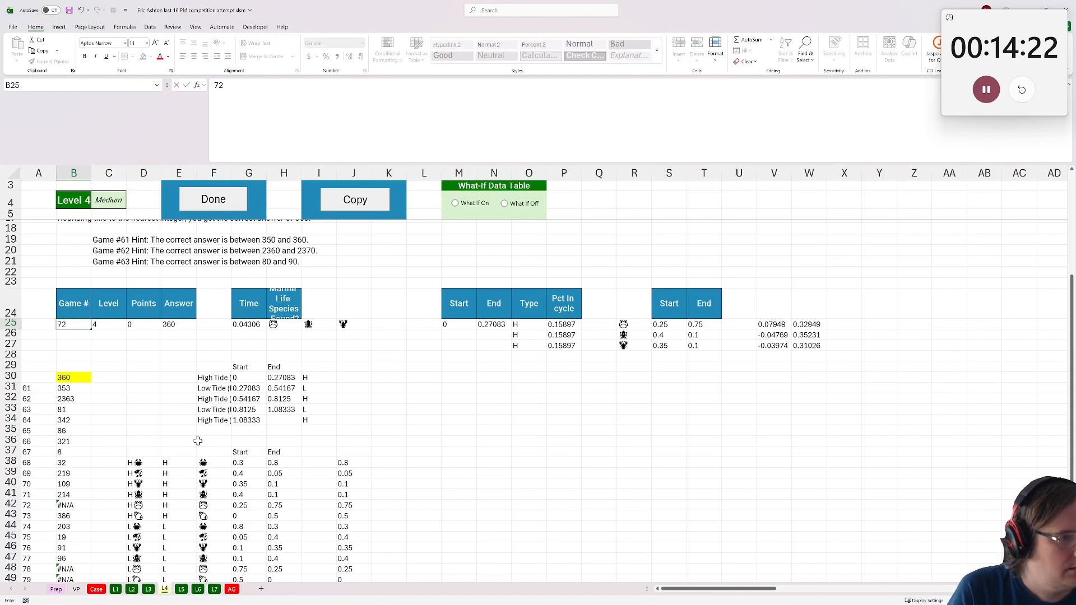
key("Return")
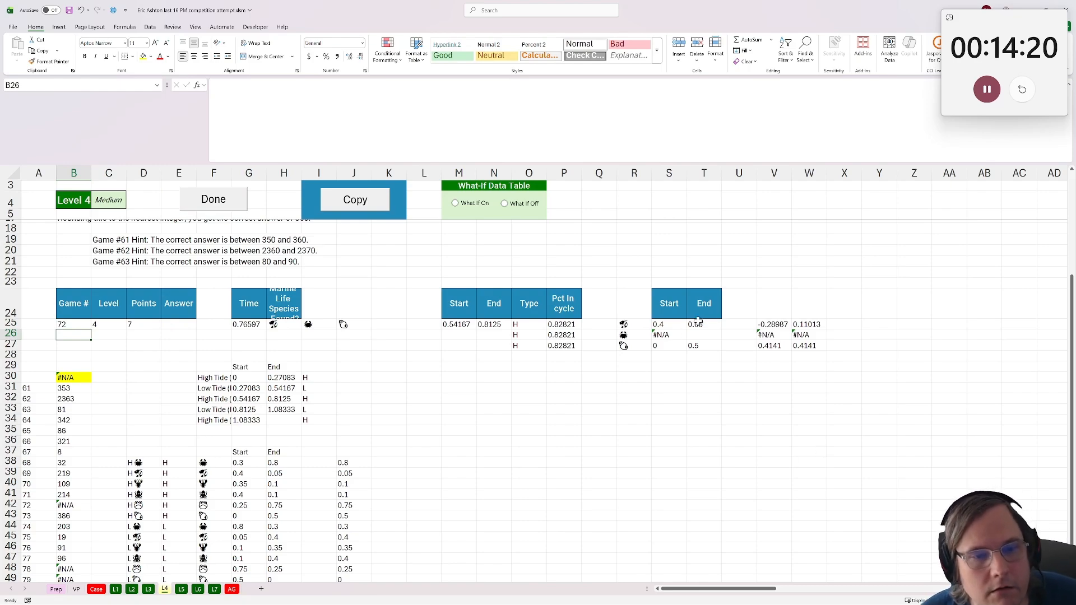
left_click(673, 336)
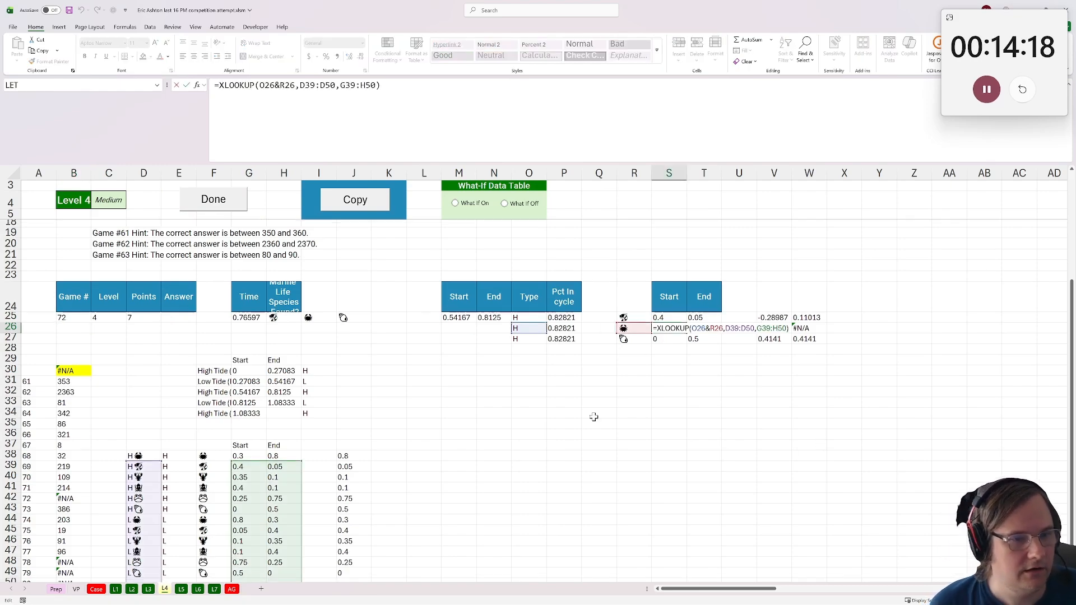
scroll(572, 437, "down", 2)
Make the XLOOKUP ranges in S25 absolute, as $D$38:$D$49 and $G$38:$H$49
left_click(680, 260)
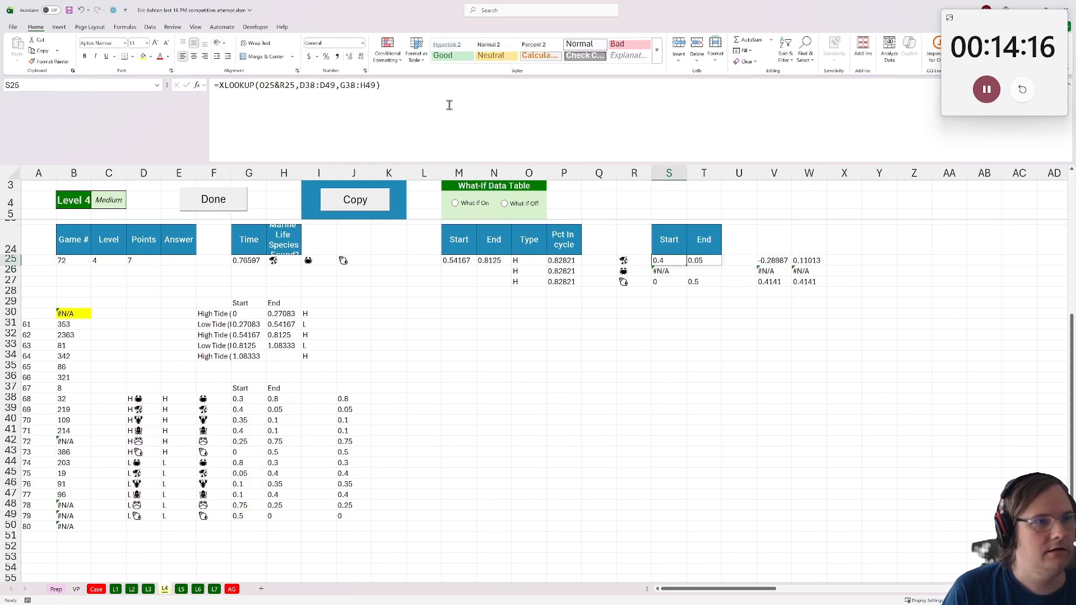
left_click_drag(377, 92, 298, 96)
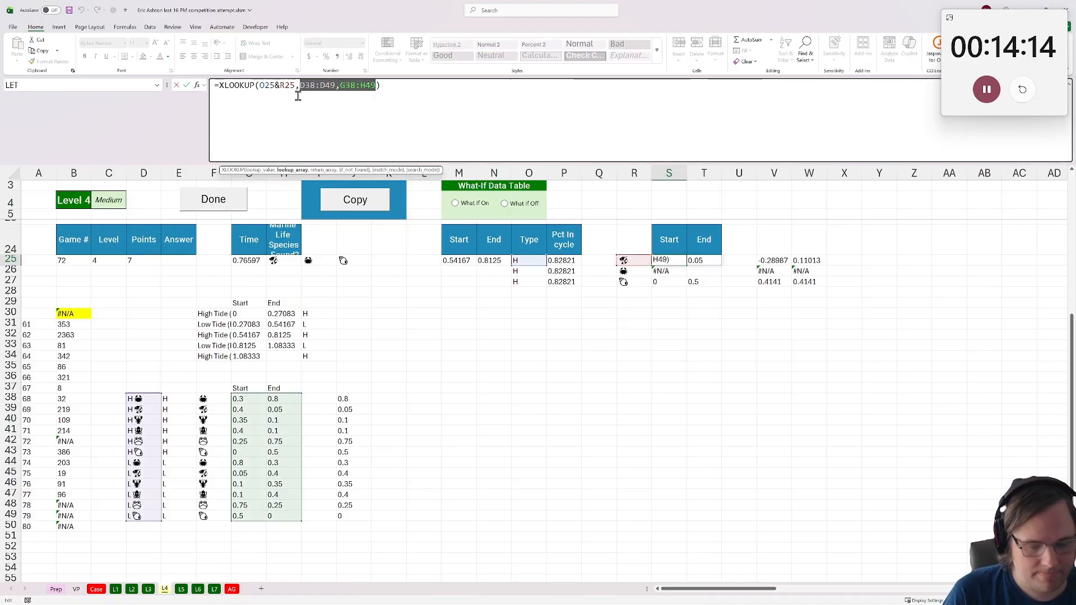
key("F4")
key("Return")
Copy the corrected XLOOKUP formula from S25 to S26 and S27 for the second and third species
left_click(666, 261)
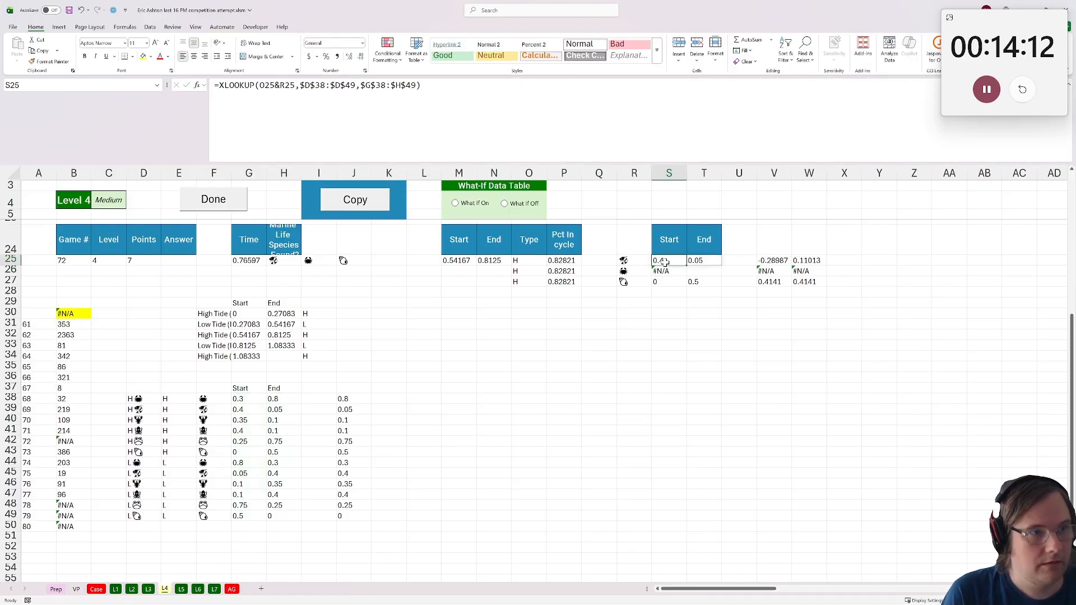
key("ctrl+c")
left_click(669, 272)
key("ctrl+v")
left_click(671, 282)
key("ctrl+v")
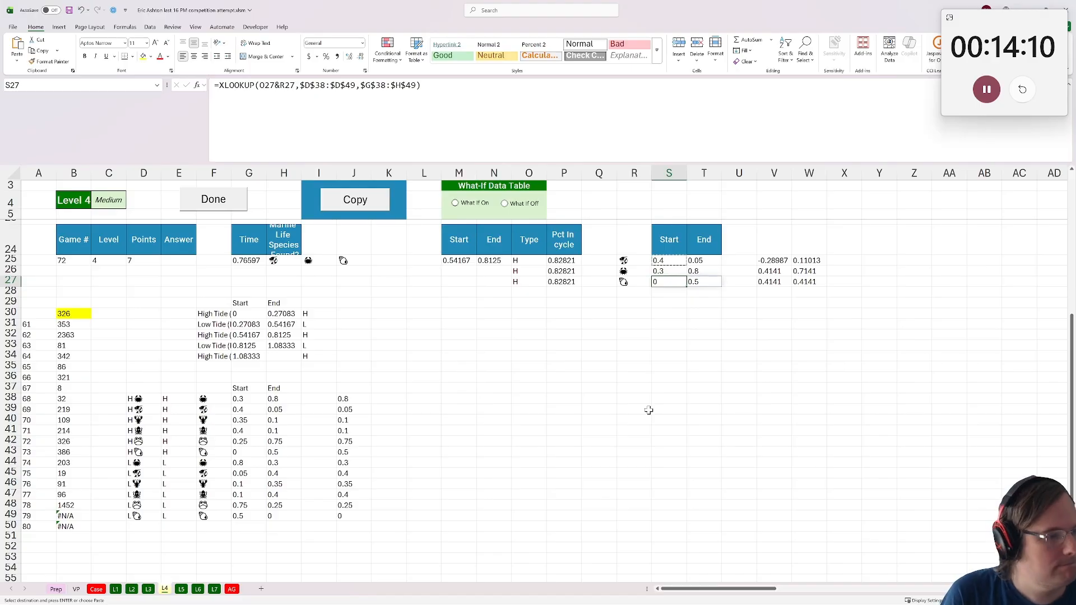
left_click(648, 408)
scroll(95, 417, "up", 1)
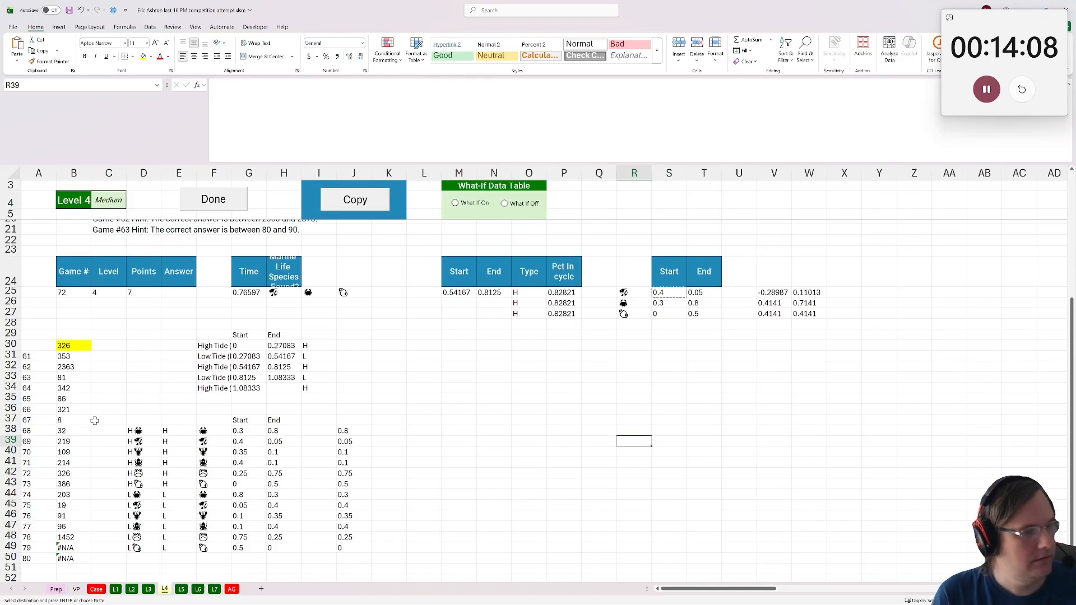
Wrap the third species' probability formula in W27 as =IFERROR(S27+V27,1) so a missing species counts as 1
left_click(79, 542)
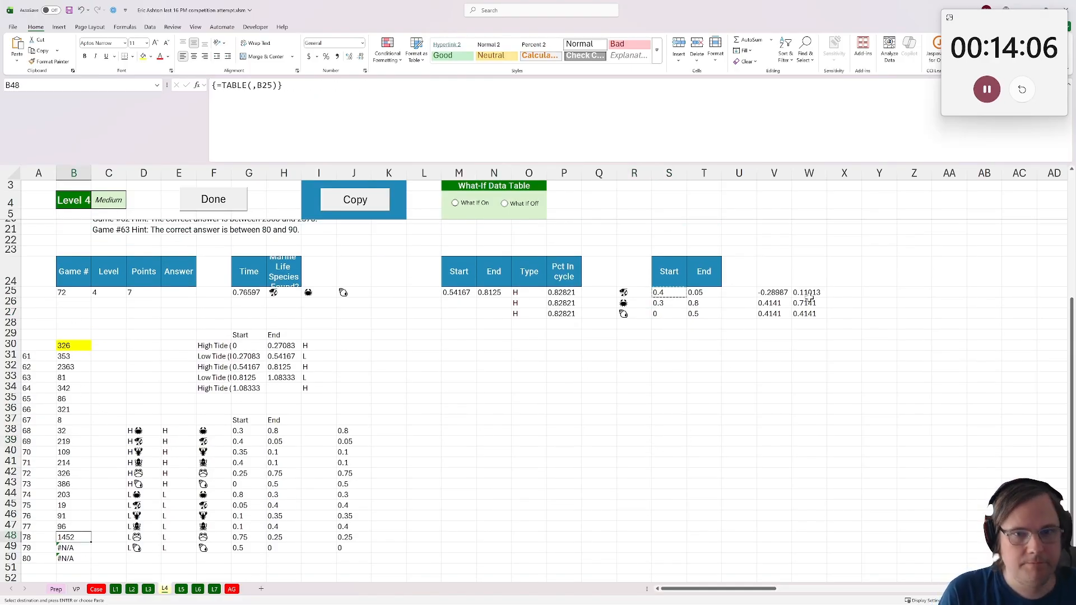
left_click(814, 316)
scroll(697, 379, "up", 3)
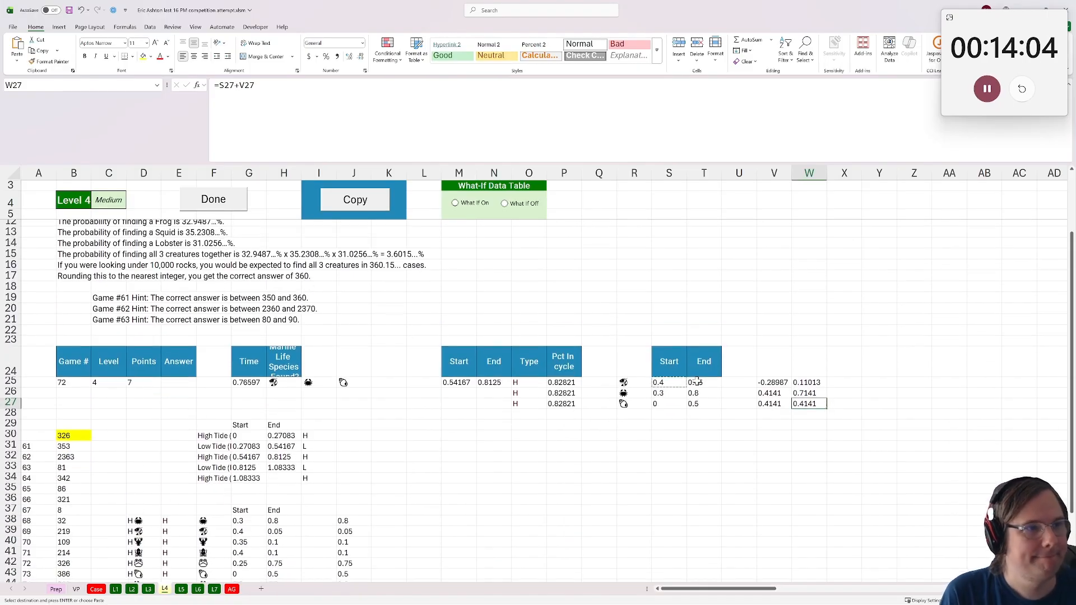
scroll(697, 381, "down", 2)
left_click(396, 147)
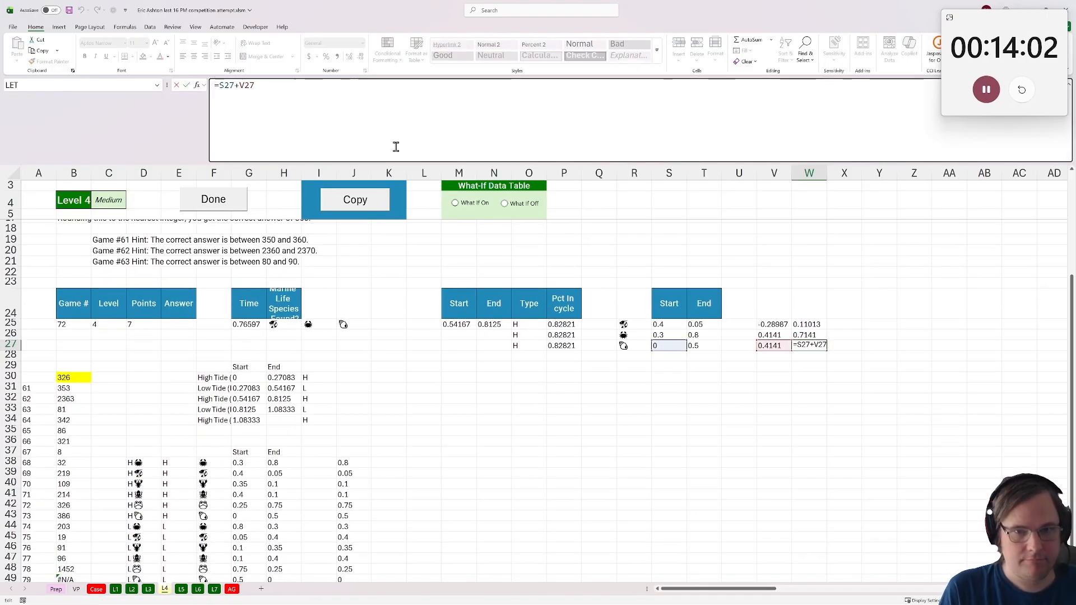
type("iferror(")
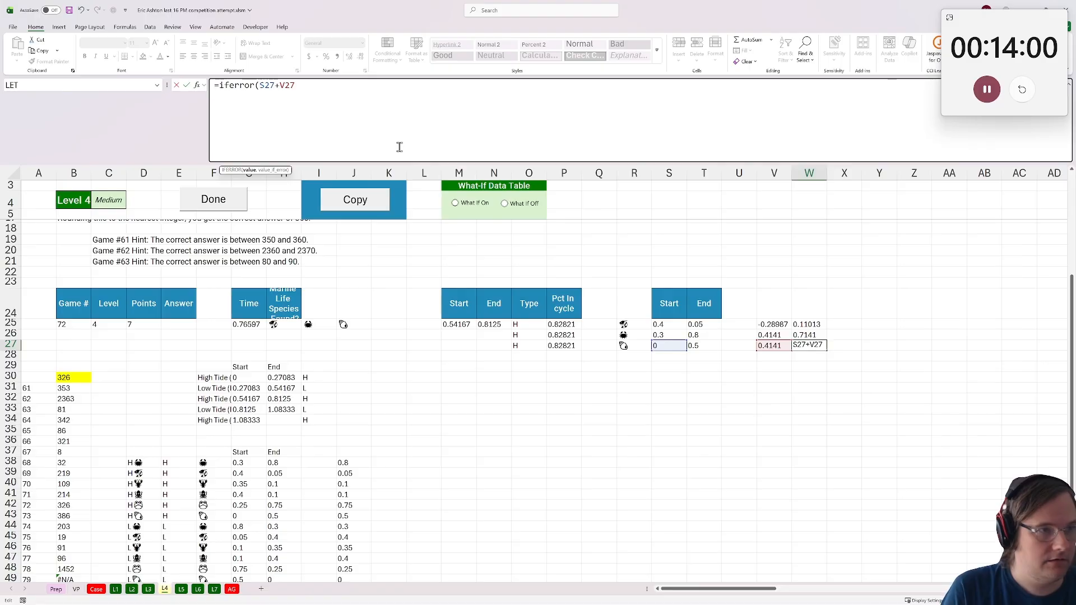
type(",1)")
key("Return")
Review the Level 4 answers for games 61 to 80 and mark Level 4 as done
scroll(284, 379, "down", 2)
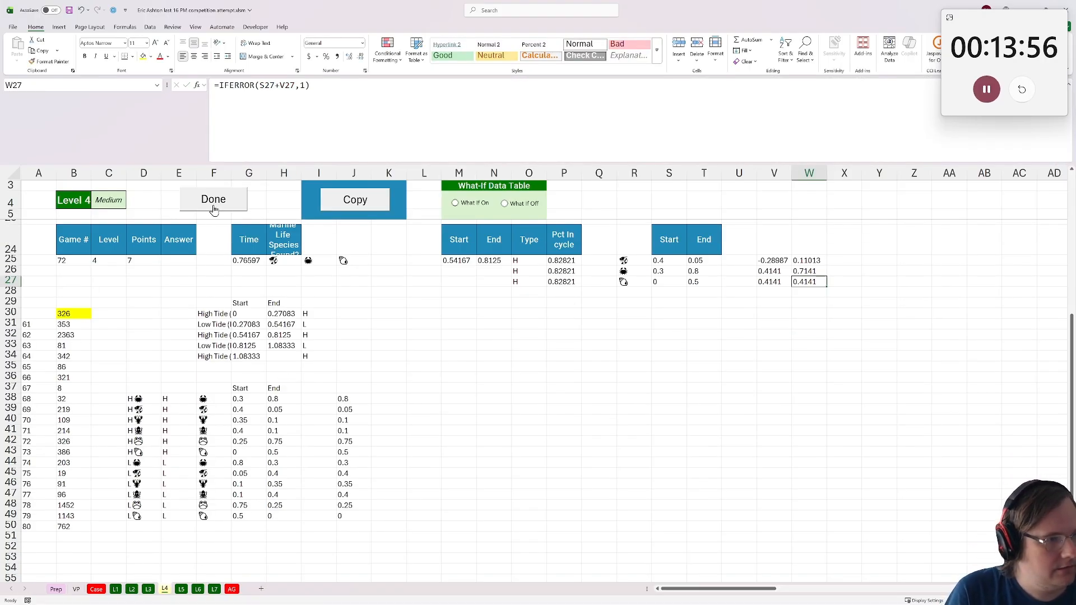
scroll(168, 361, "up", 1)
scroll(169, 362, "up", 2)
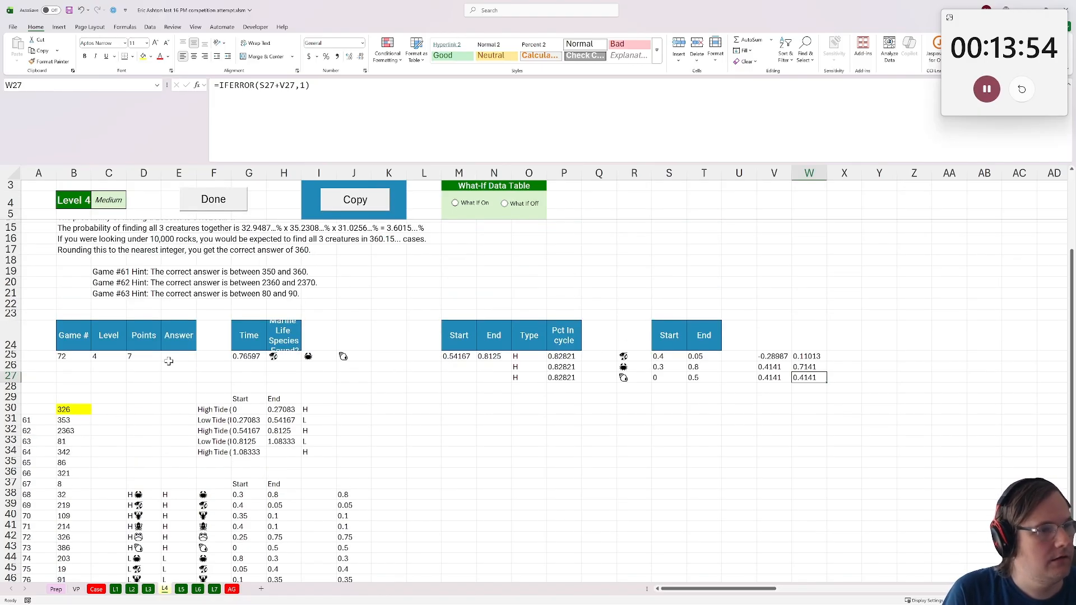
left_click(213, 200)
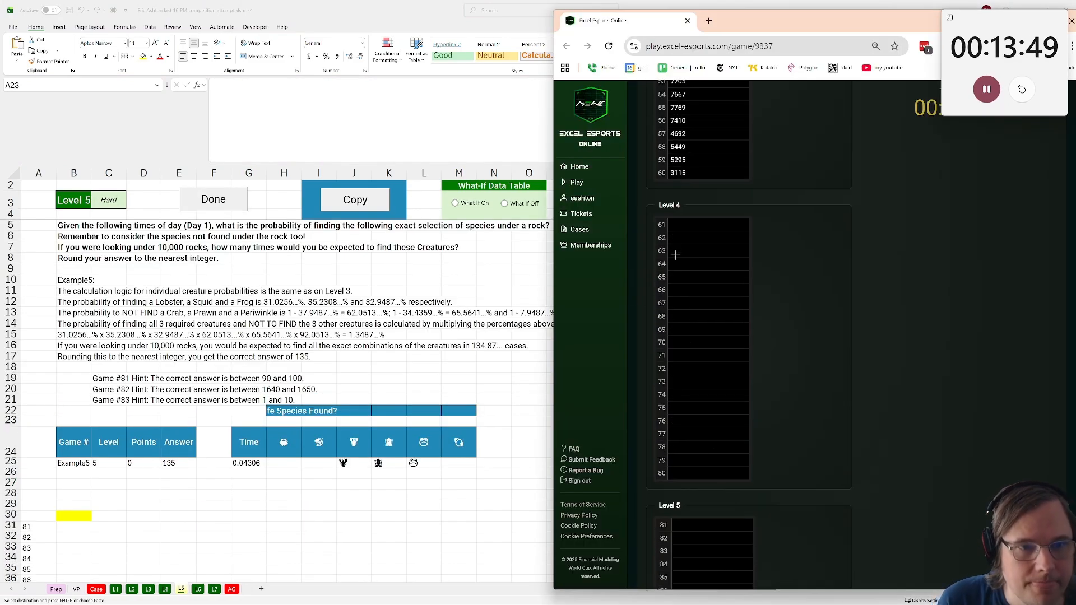
Paste the copied Level 4 answers into the Excel Esports answer form starting at game 61, and return to the Excel workbook
left_click(687, 227)
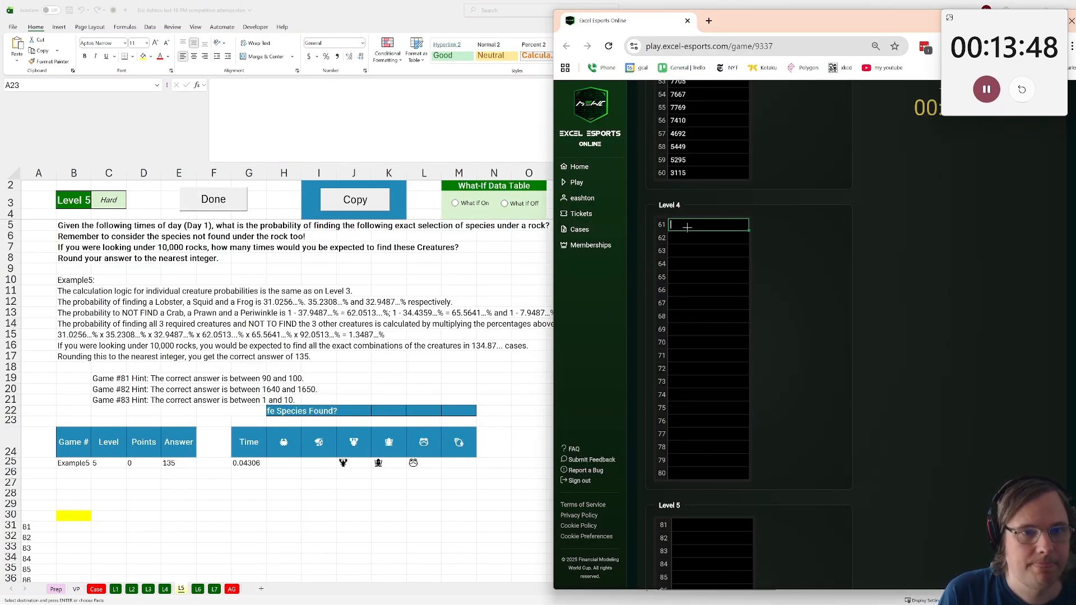
key("ctrl+v")
scroll(286, 498, "down", 4)
key("alt+Tab")
Rename the L4 sheet as prob
scroll(228, 423, "up", 2)
scroll(228, 423, "up", 2)
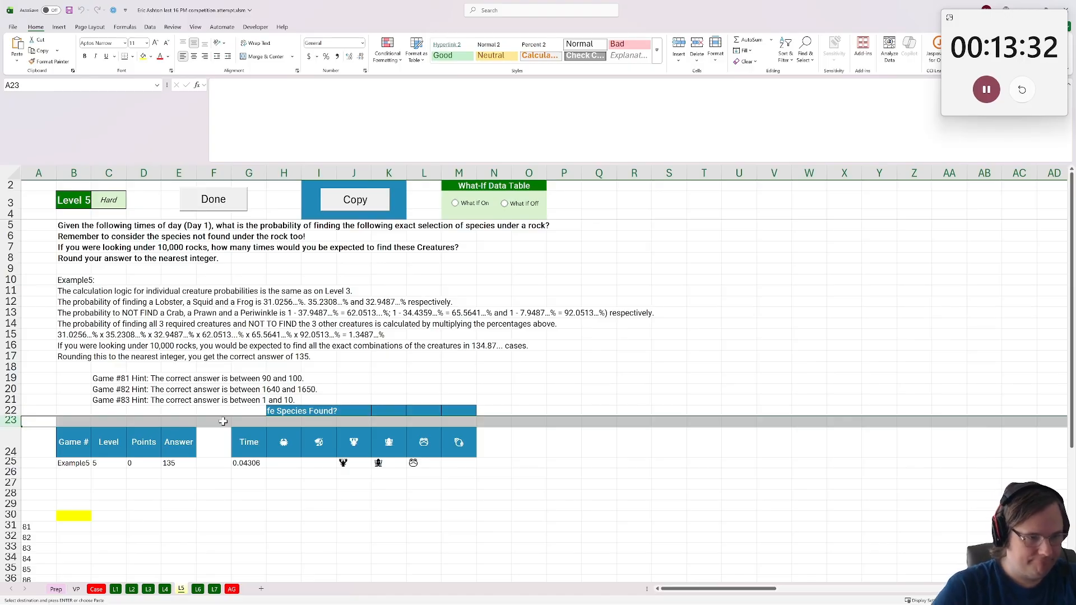
scroll(337, 447, "down", 4)
scroll(336, 447, "up", 1)
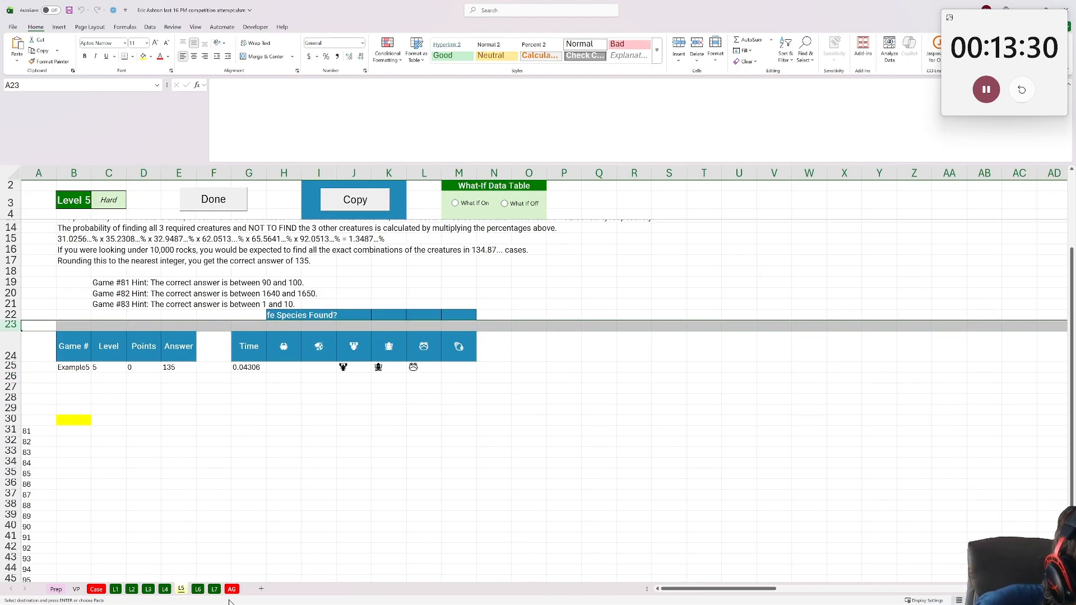
left_click(165, 590)
left_click(179, 533)
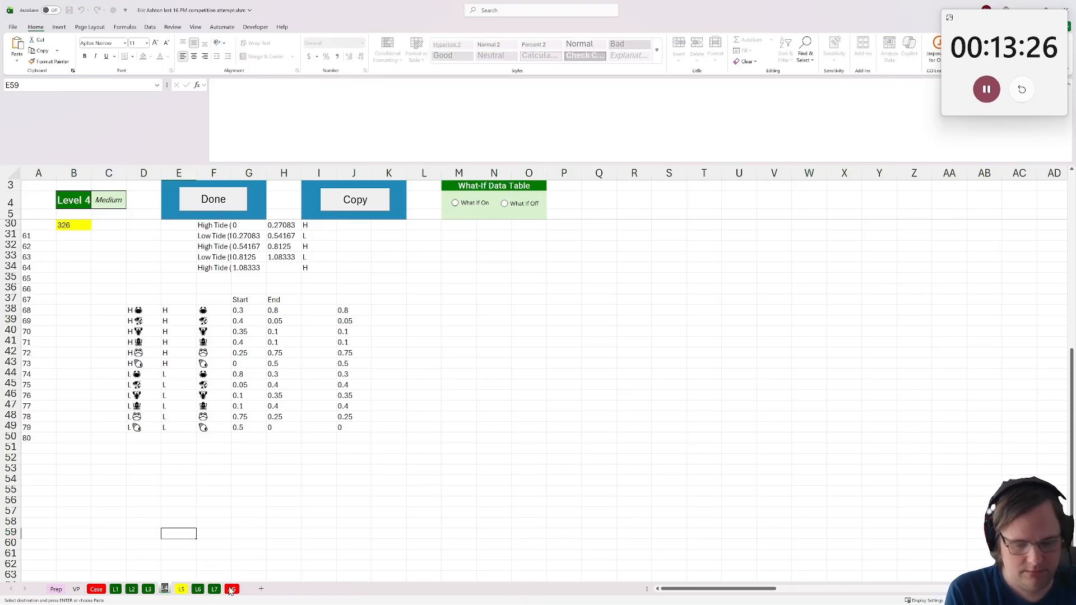
type("prob")
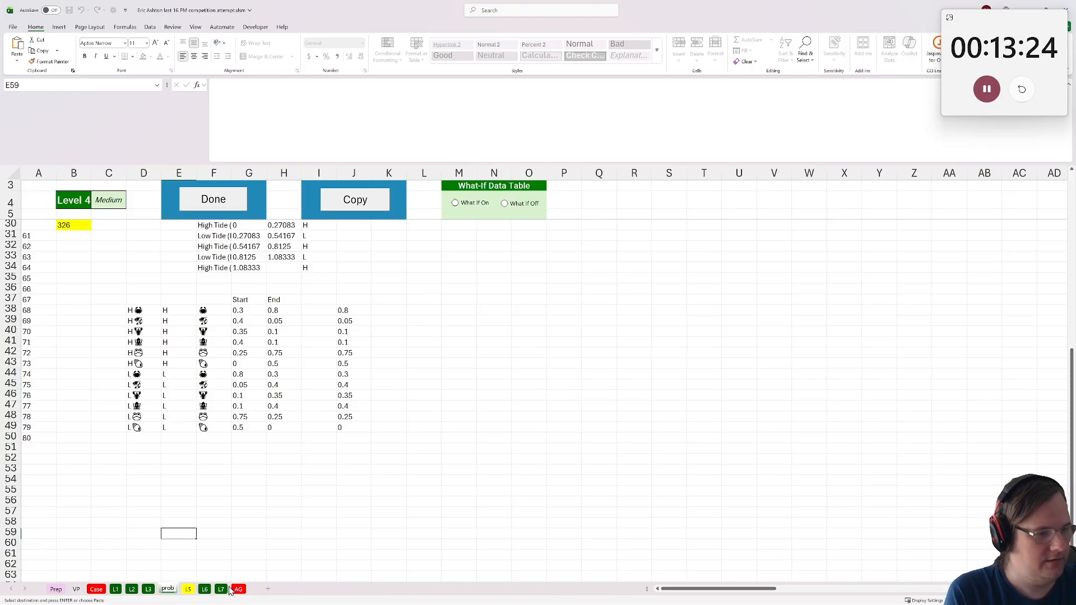
key("Return")
Examine the probability tables on the prob sheet and the Level 5 games and species grid on the Case sheet
scroll(168, 420, "up", 5)
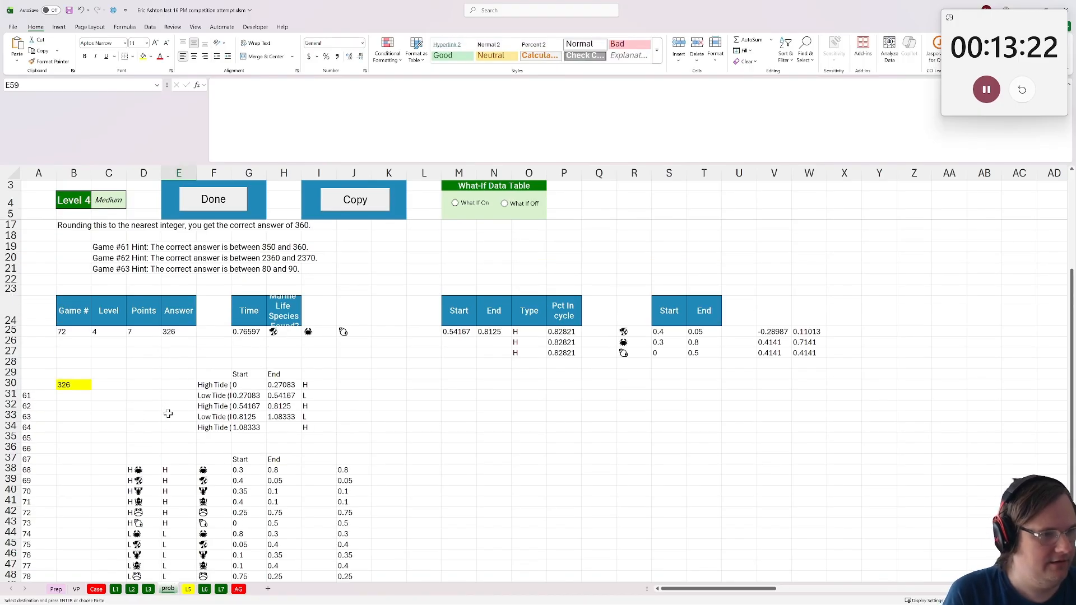
scroll(169, 414, "down", 1)
scroll(168, 413, "down", 1)
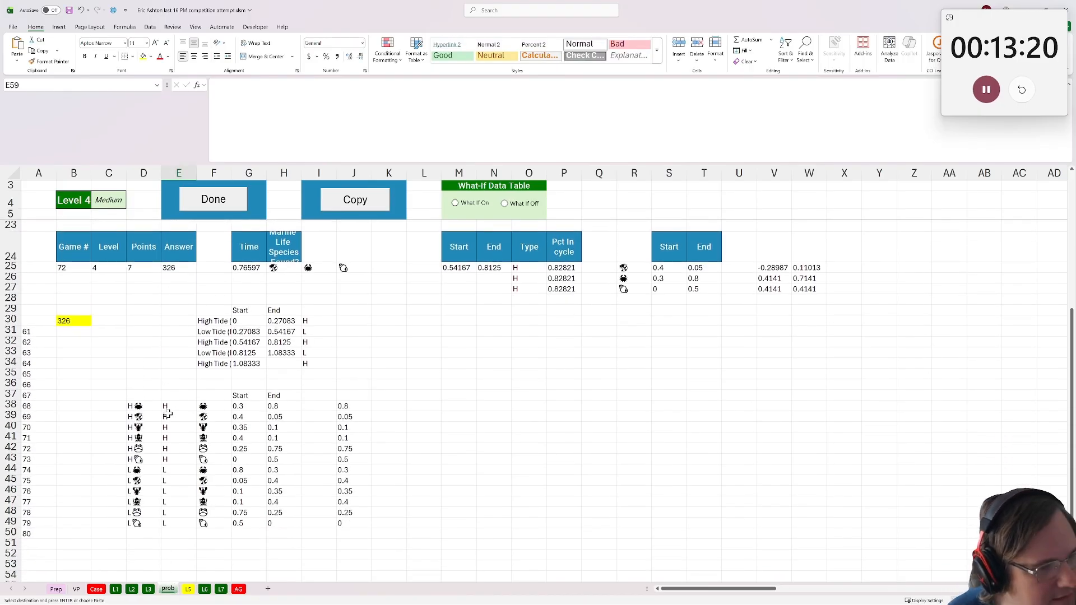
left_click(44, 333)
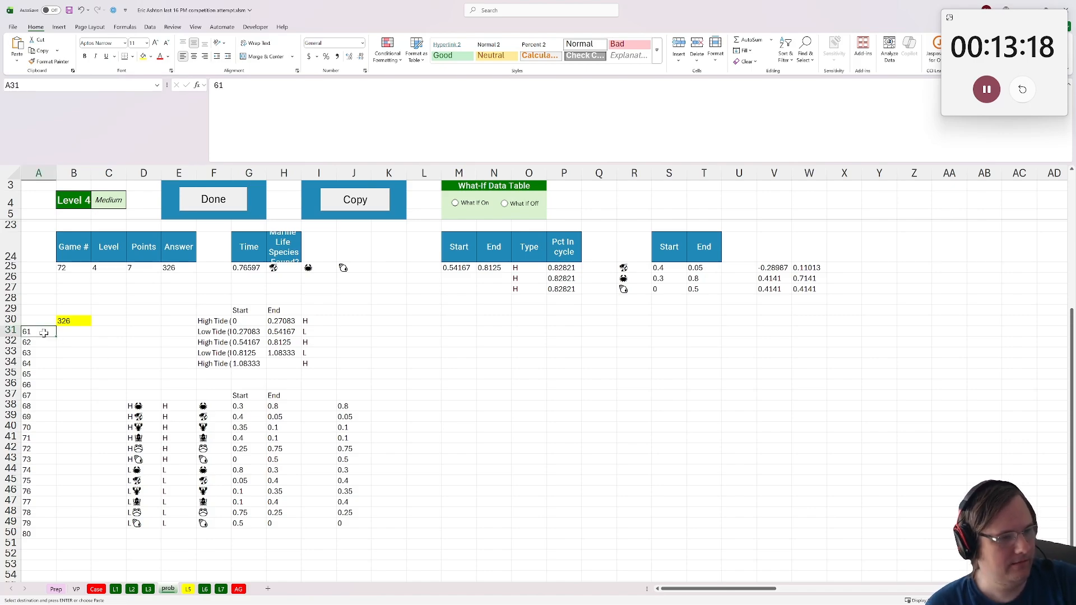
left_click(96, 590)
scroll(243, 466, "up", 20)
scroll(244, 465, "down", 10)
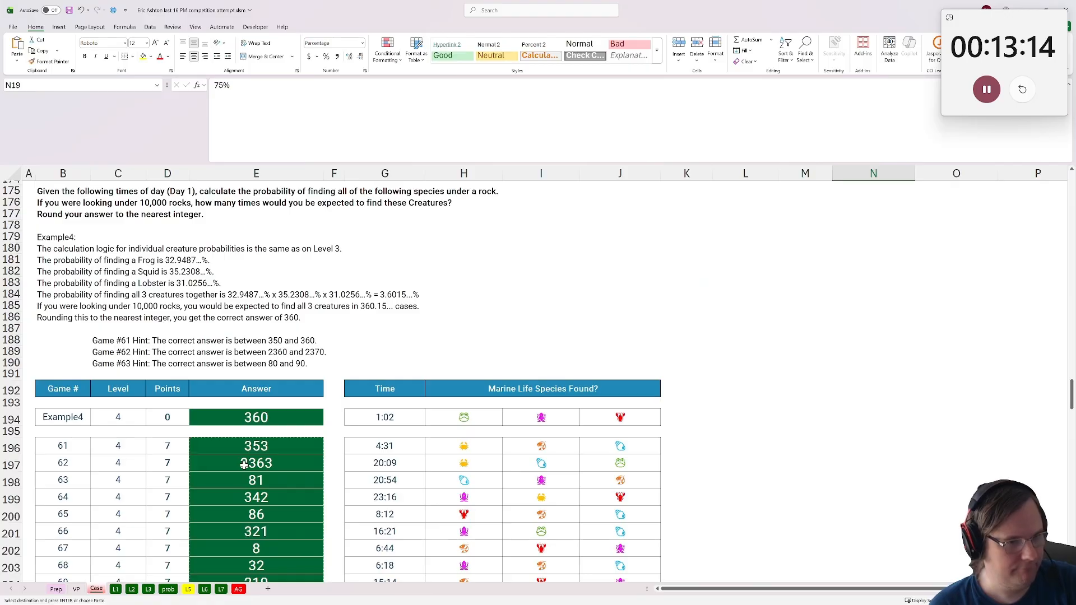
scroll(243, 466, "down", 15)
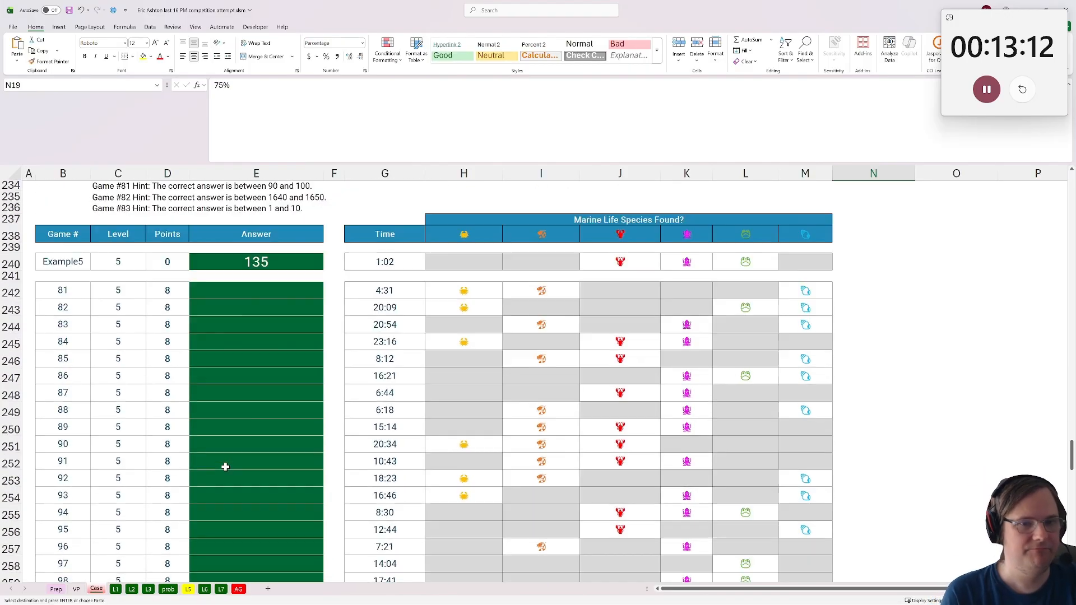
Copy the Time and marine life species table, G238:M261 on the Case sheet, including its headings and the Example5 row
scroll(224, 467, "up", 2)
left_click(365, 299)
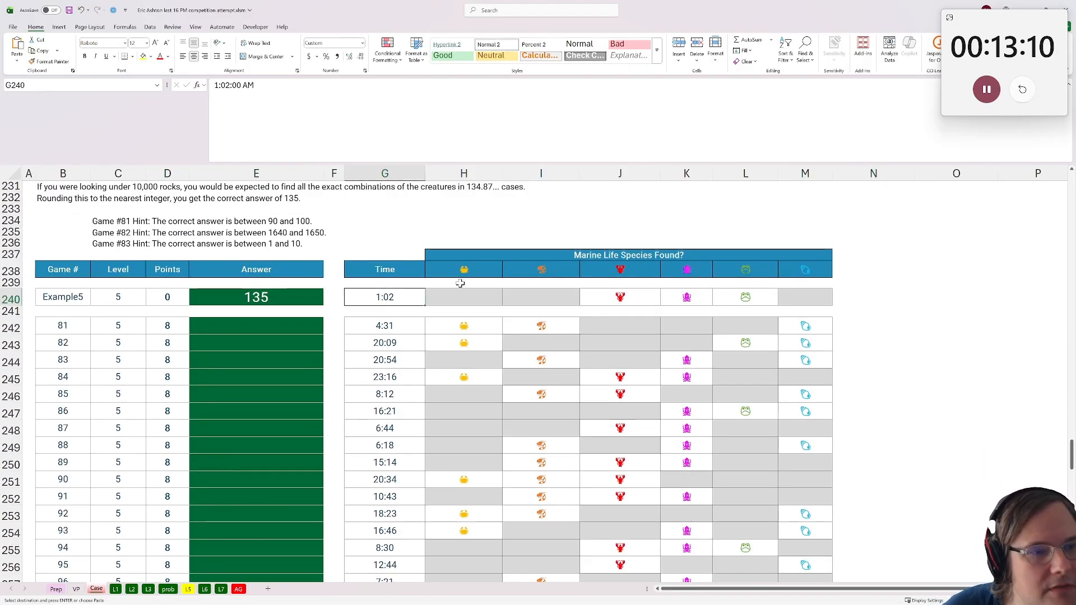
left_click_drag(464, 270, 802, 265)
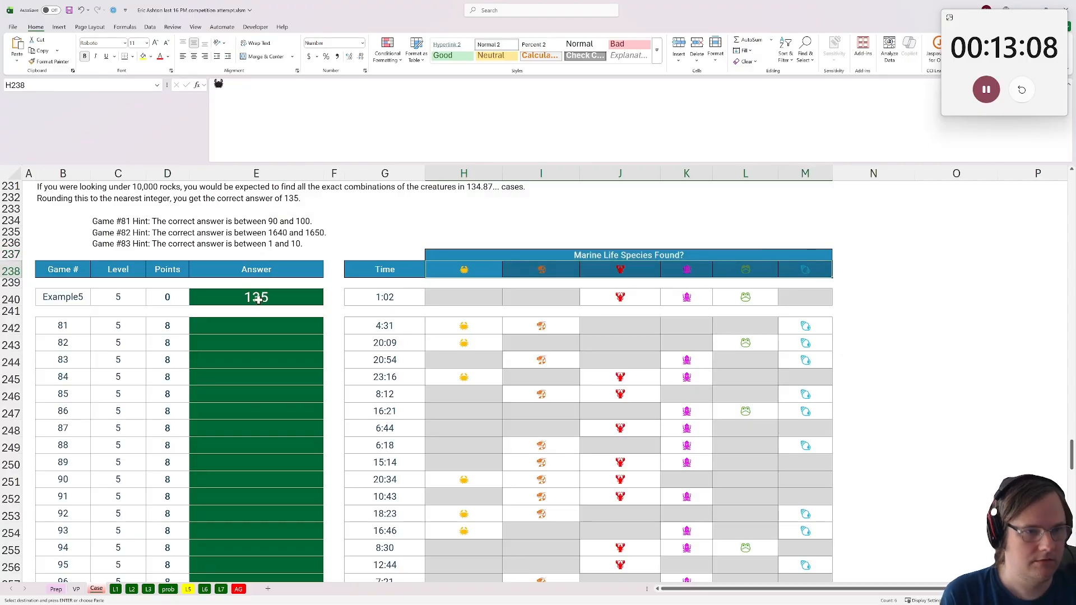
left_click_drag(388, 271, 820, 363)
key("ctrl+c")
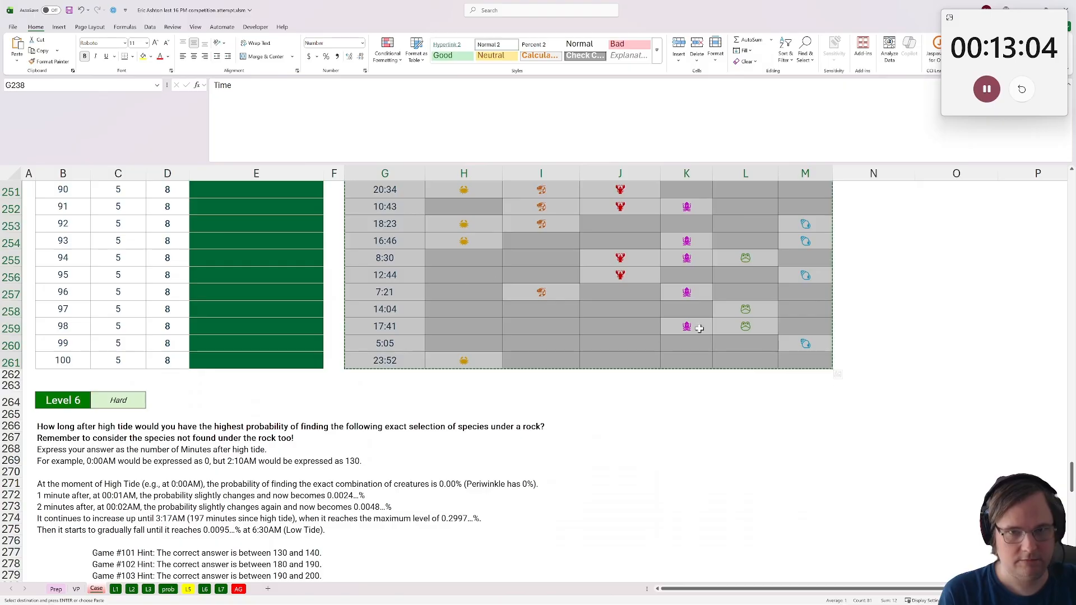
Create a copy of the prob sheet within the same workbook
left_click(188, 589)
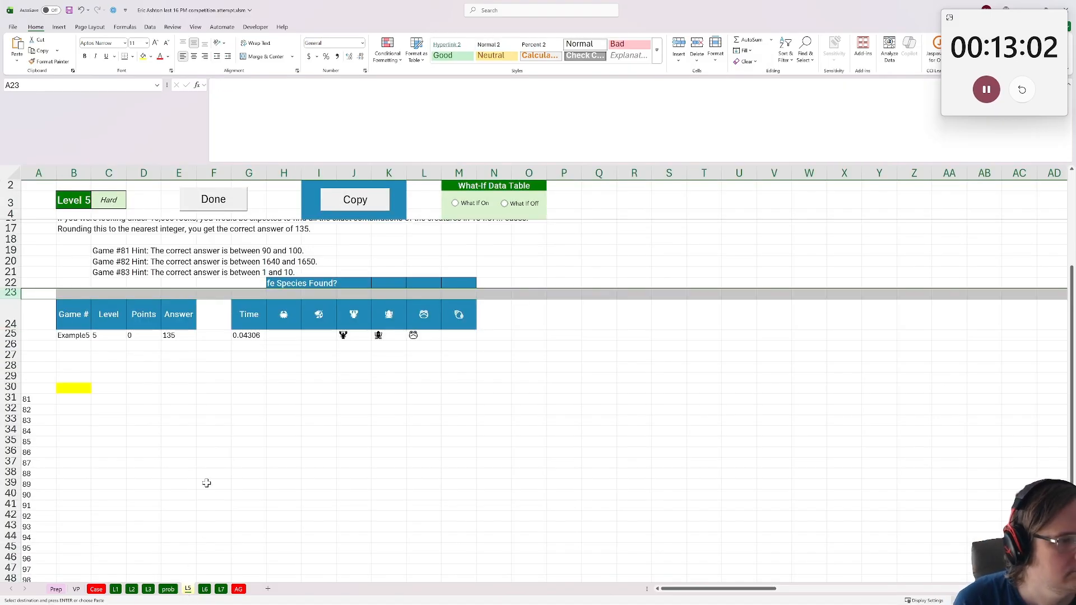
left_click(228, 387)
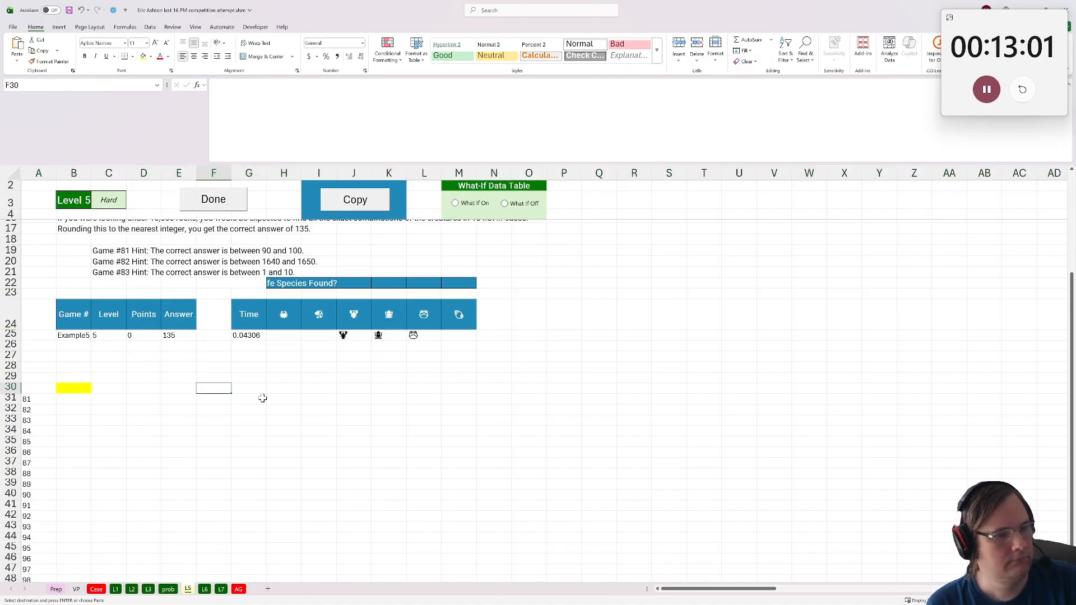
left_click(168, 589)
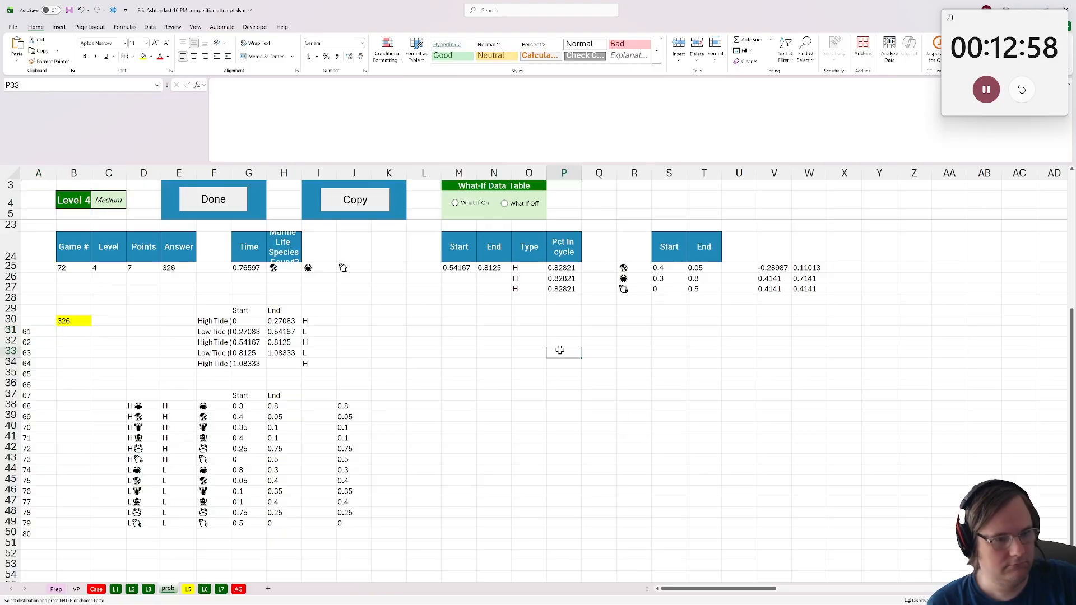
right_click(168, 590)
left_click(187, 488)
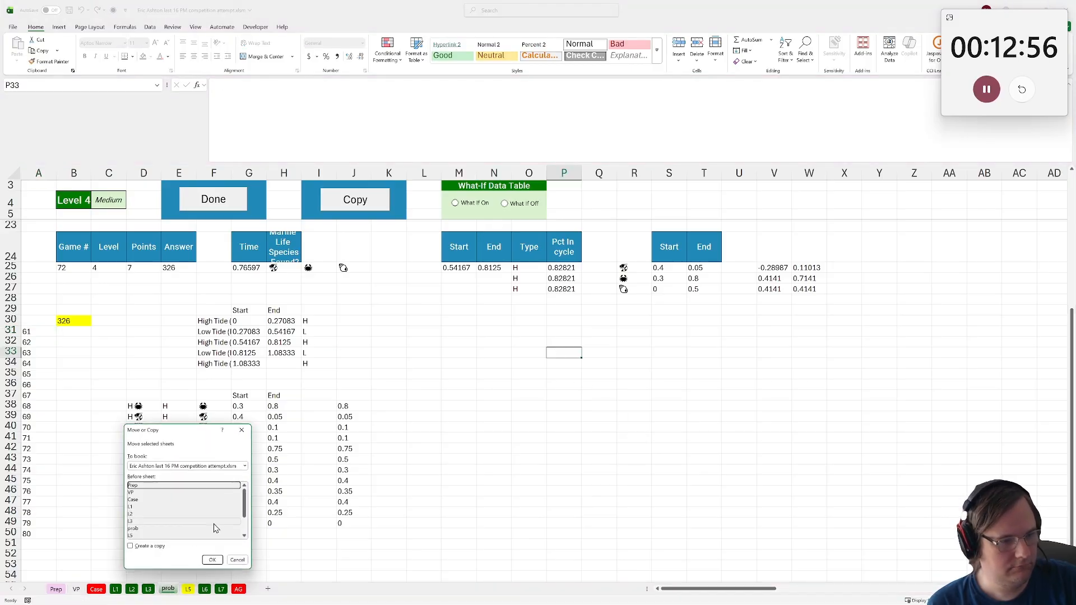
left_click(151, 547)
left_click(213, 561)
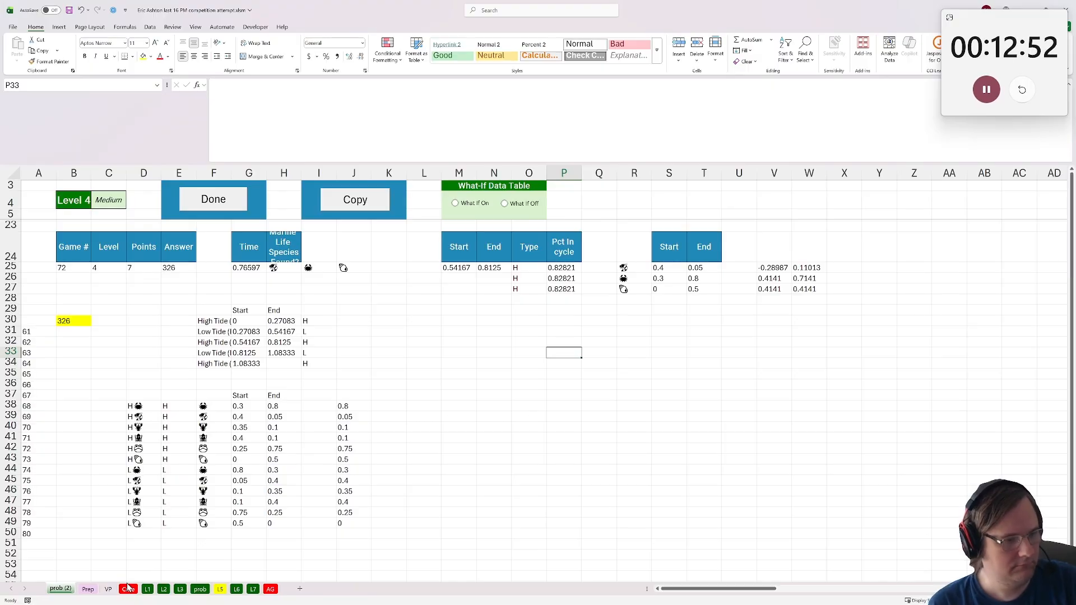
Paste the copied table as values at P33 on the original prob sheet and clear the species marks beneath its headings
left_click(203, 590)
left_click(205, 590)
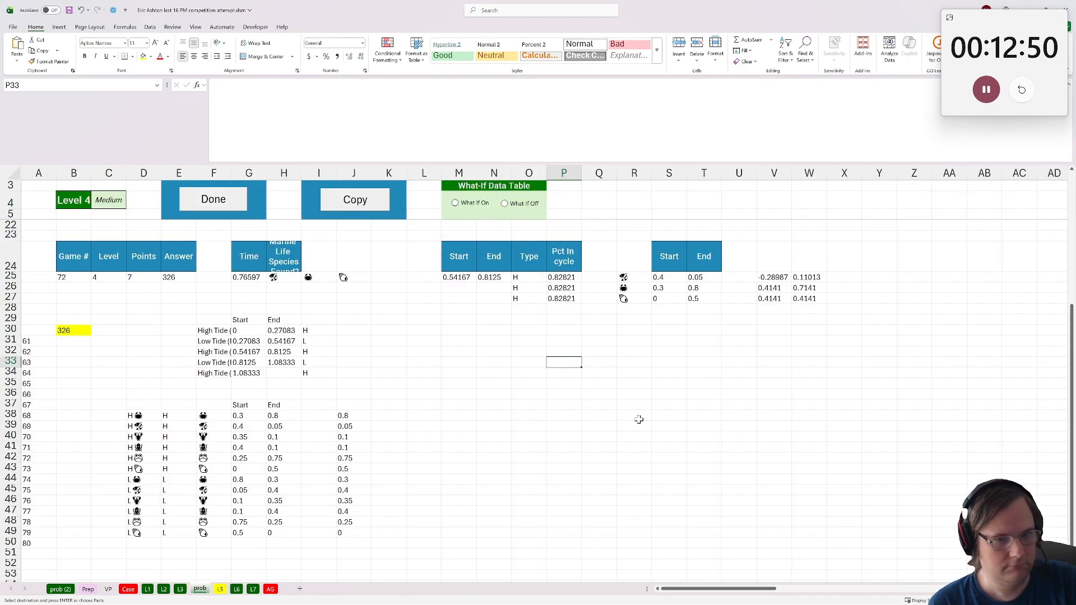
key("ctrl+shift+v")
left_click(602, 382)
left_click_drag(602, 381, 776, 566)
key("Delete")
scroll(399, 347, "up", 2)
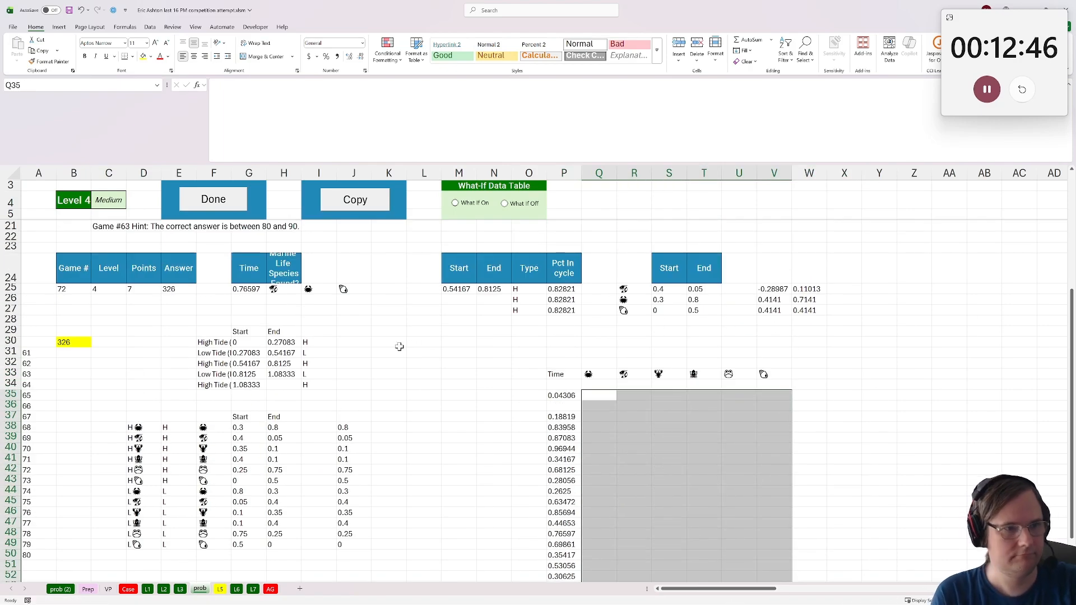
Replace the first species lookup in H25 with the crab symbol copied from the table heading in Q33
left_click_drag(285, 288, 343, 289)
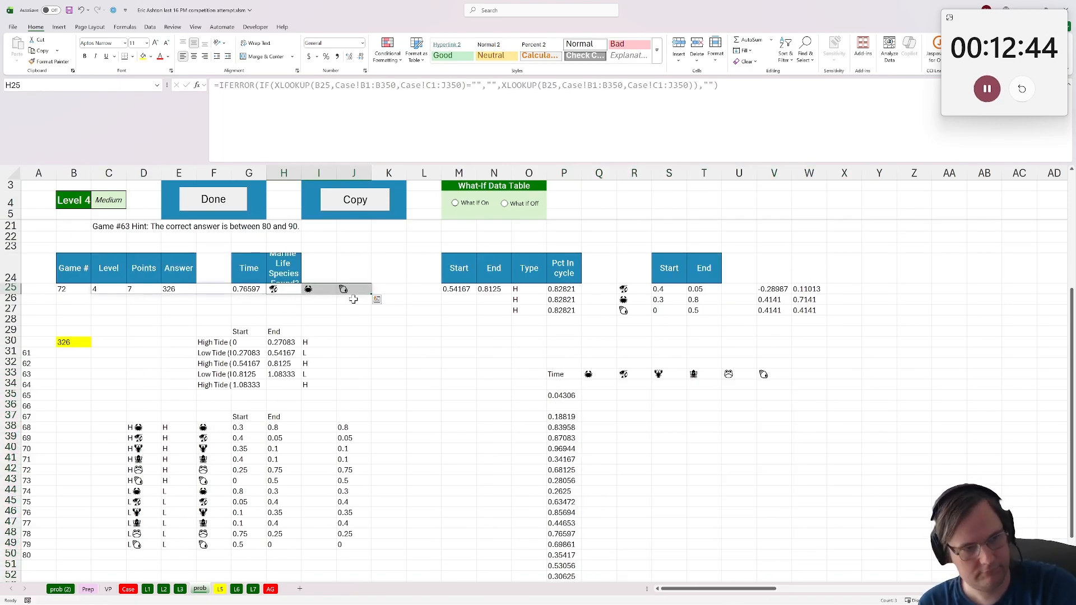
left_click(112, 291)
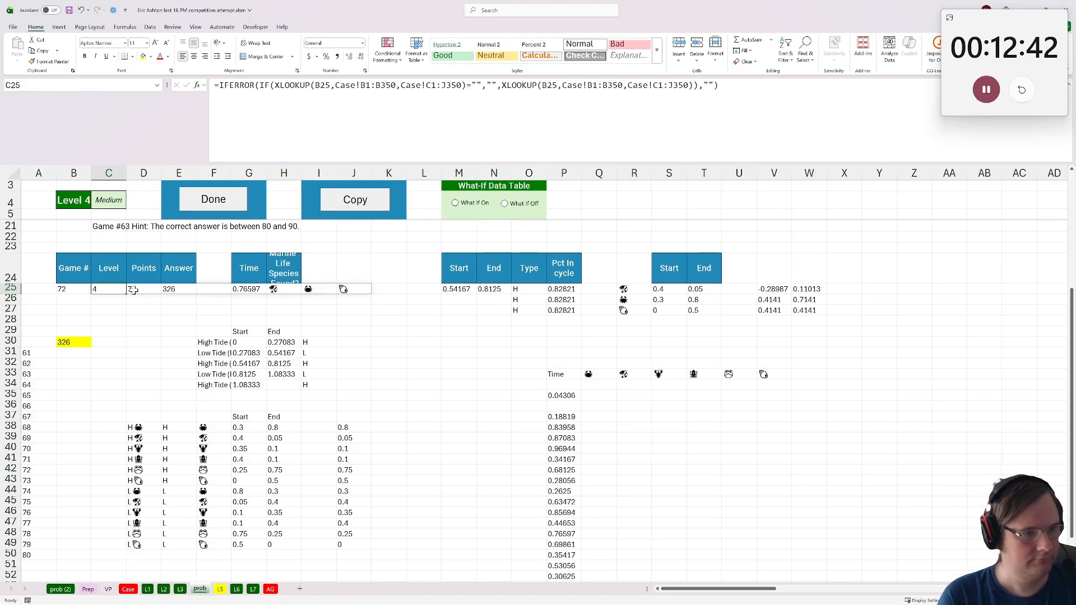
left_click(595, 379)
key("ctrl+c")
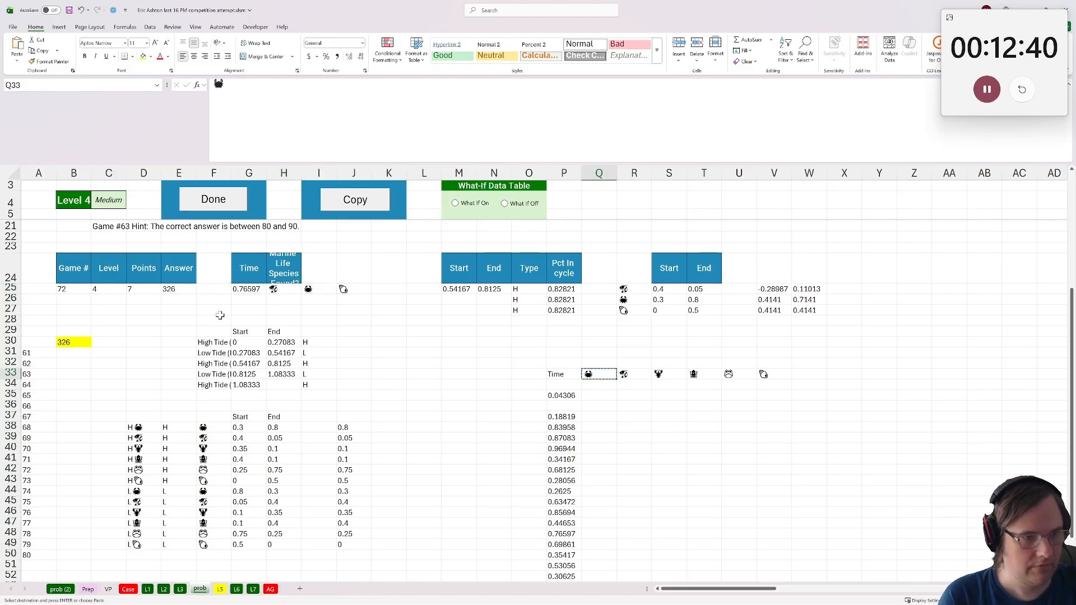
left_click(280, 289)
key("ctrl+v")
Copy the first game's time from P37 into the Time input cell G25
left_click(560, 407)
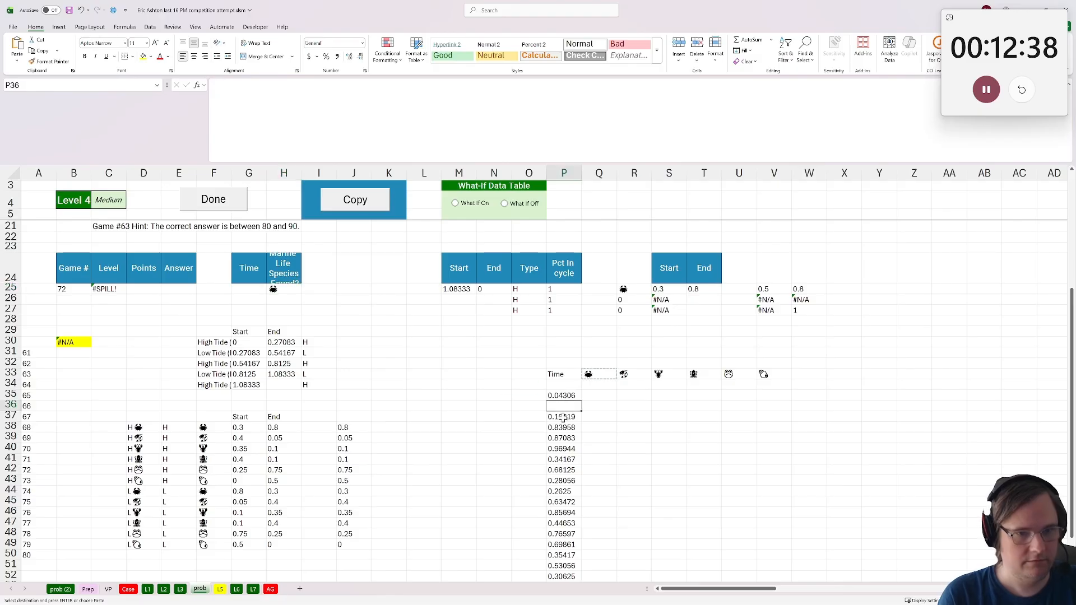
left_click(563, 418)
key("ctrl+c")
left_click(254, 288)
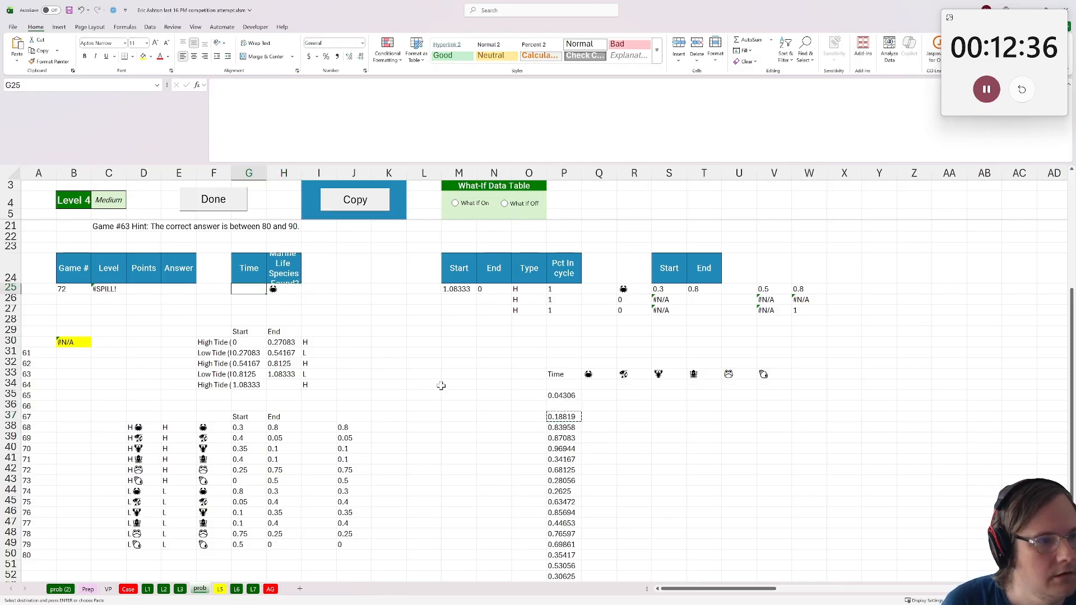
key("ctrl+v")
Replace the Time heading in P33 with a formula linking to the probability result, =W25
left_click(808, 289)
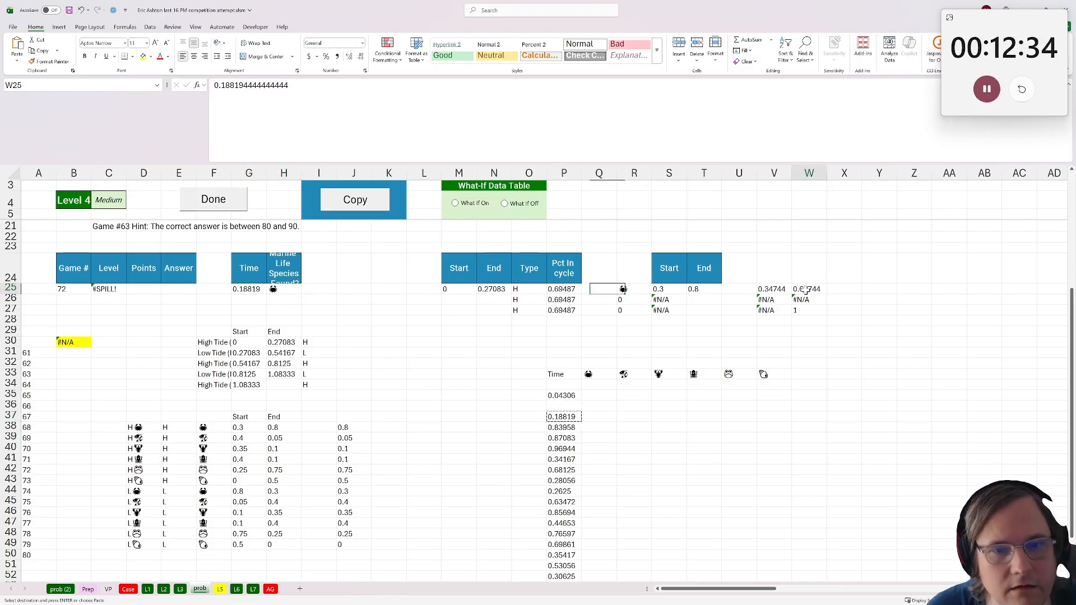
left_click(562, 375)
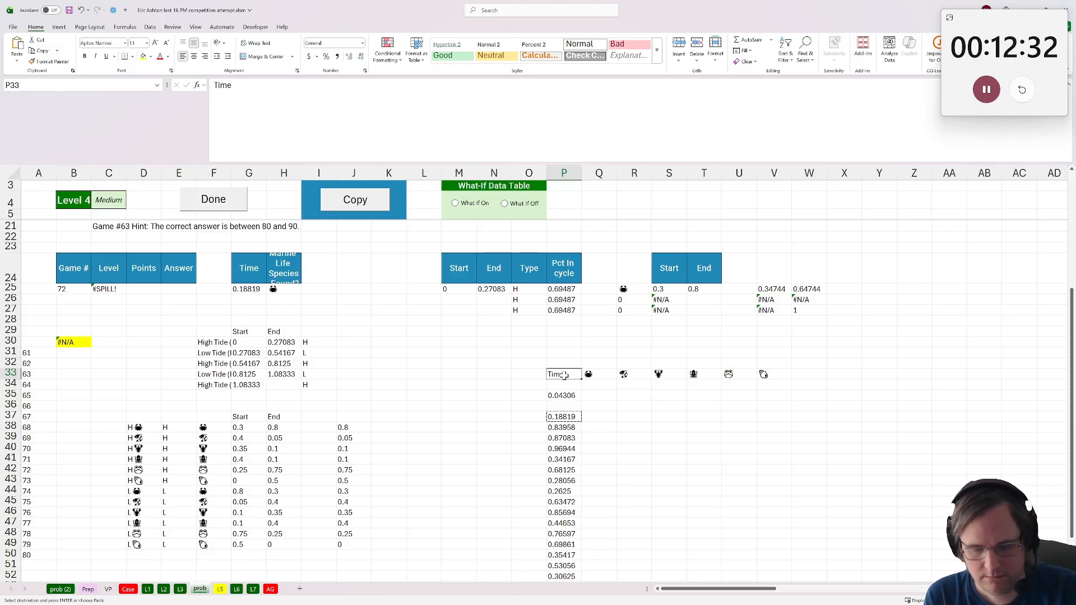
type("=")
left_click(808, 289)
key("Return")
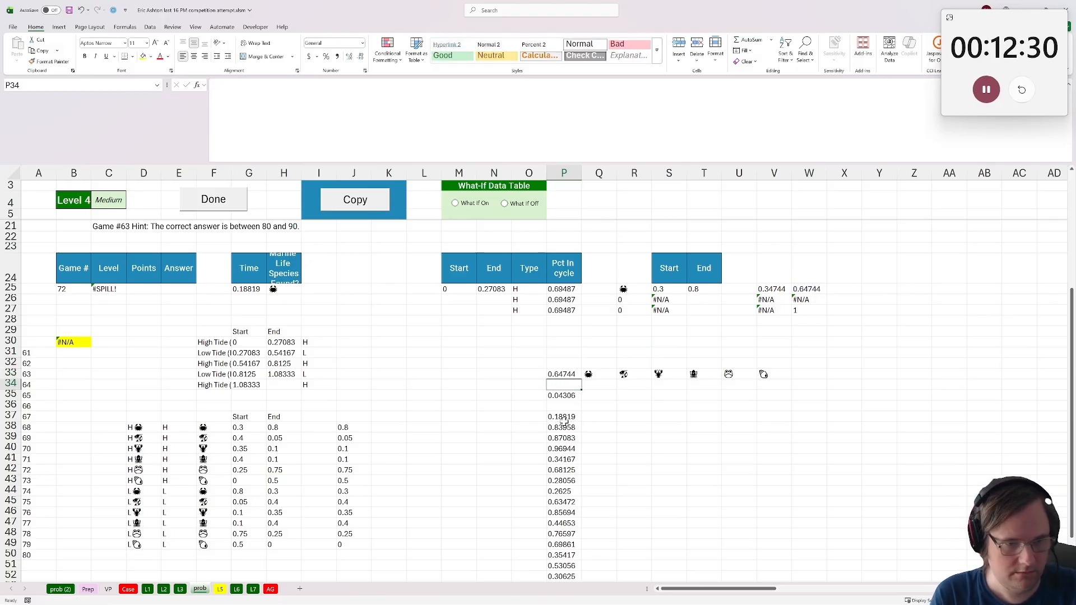
Move the times in column P up to remove the blank rows, so the list runs from P34 to P54
left_click_drag(562, 416, 553, 557)
key("ctrl+x")
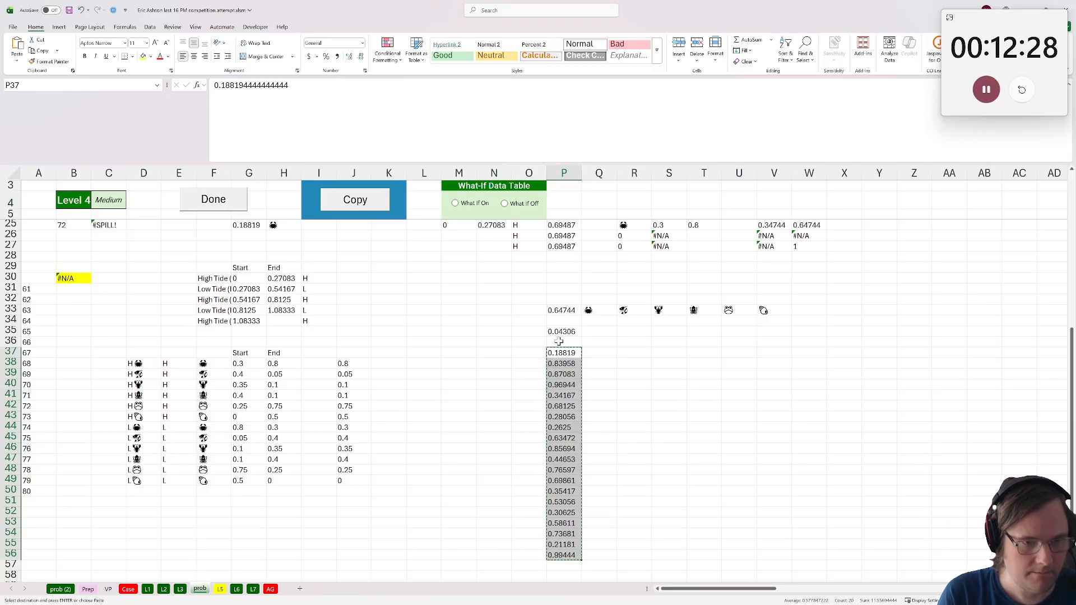
left_click(558, 343)
key("ctrl+v")
scroll(634, 439, "up", 2)
left_click_drag(561, 395, 562, 547)
key("ctrl+x")
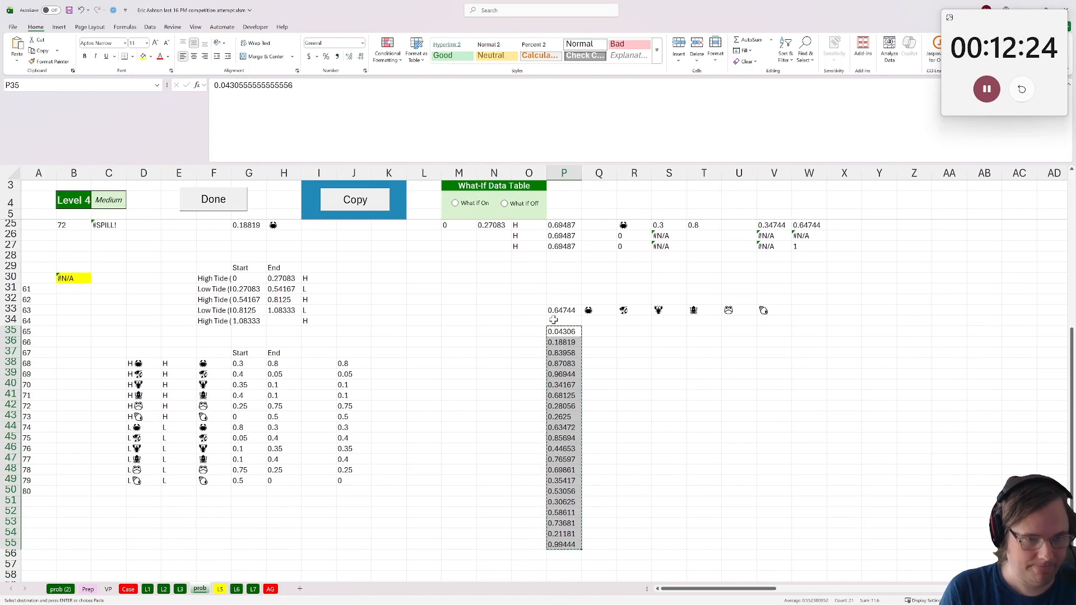
left_click(563, 320)
key("ctrl+v")
Build a What-If data table over P33:V54 with row input cell H25 and column input cell G25
left_click_drag(562, 310, 765, 531)
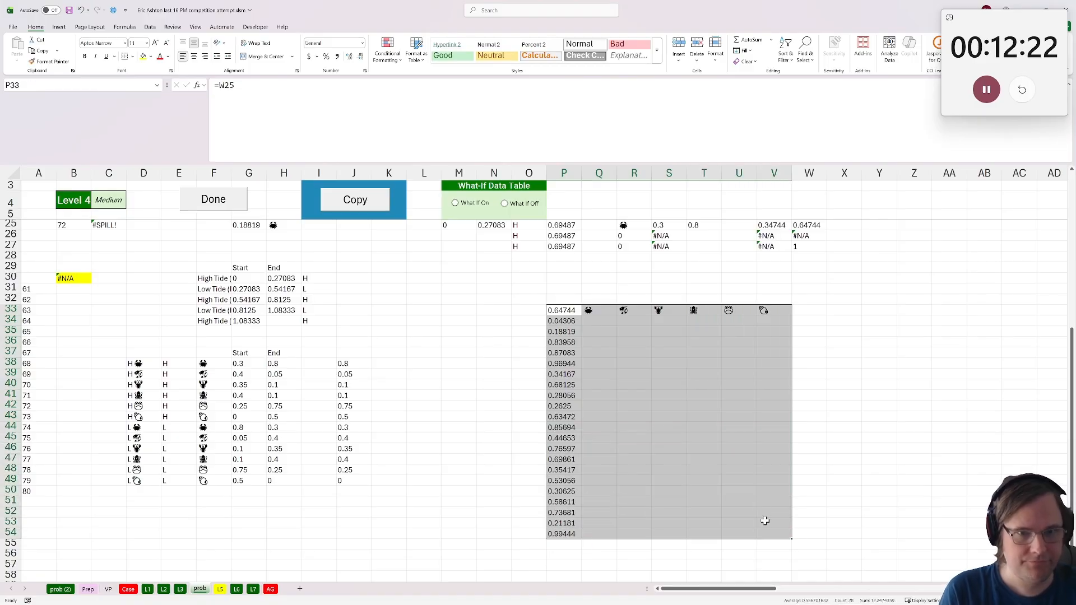
left_click(256, 27)
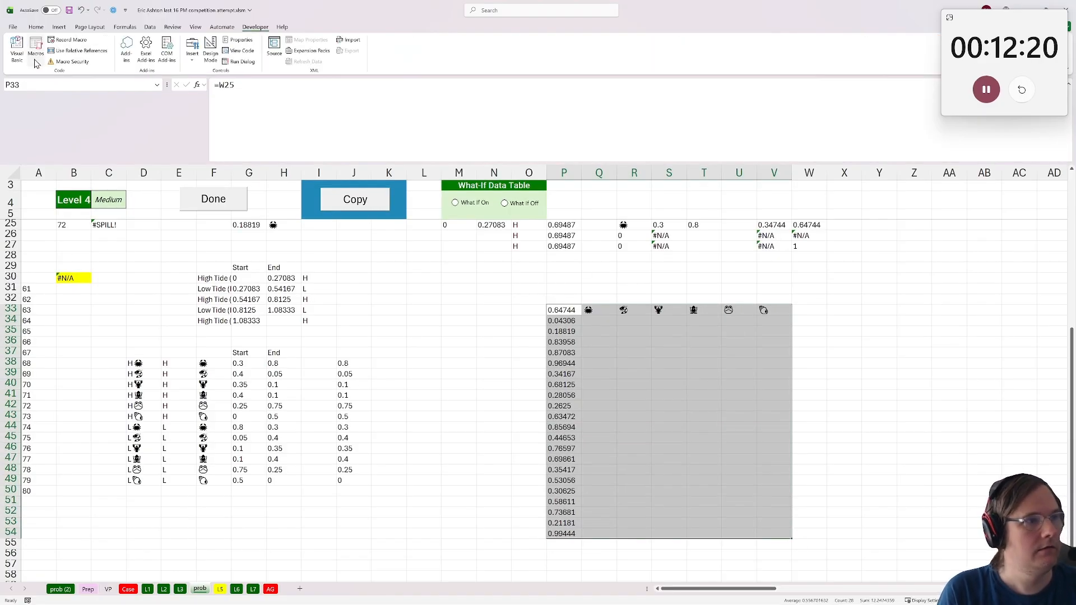
left_click(114, 11)
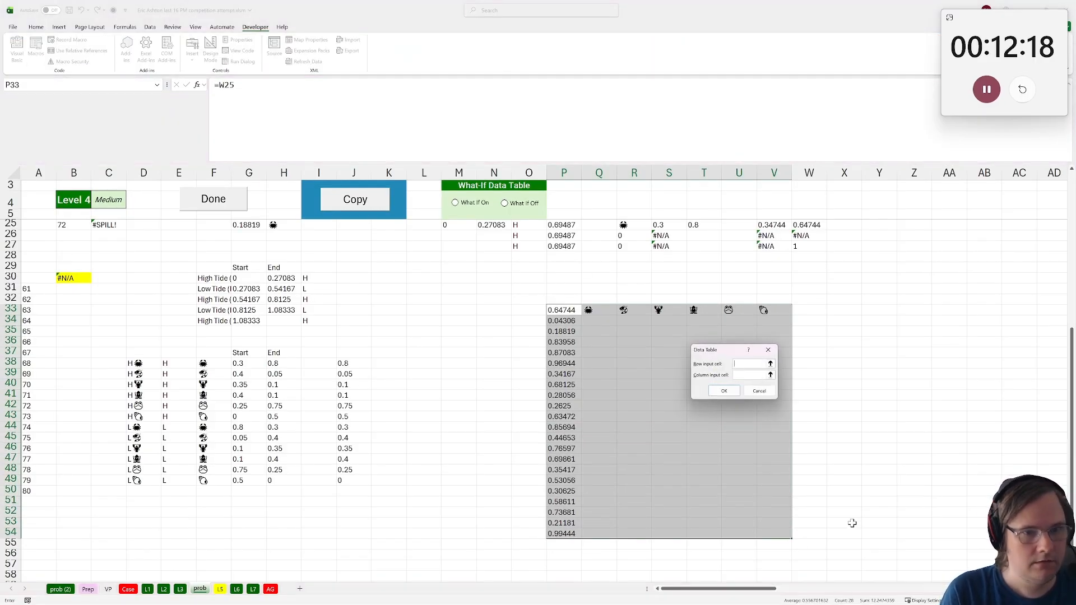
left_click(734, 377)
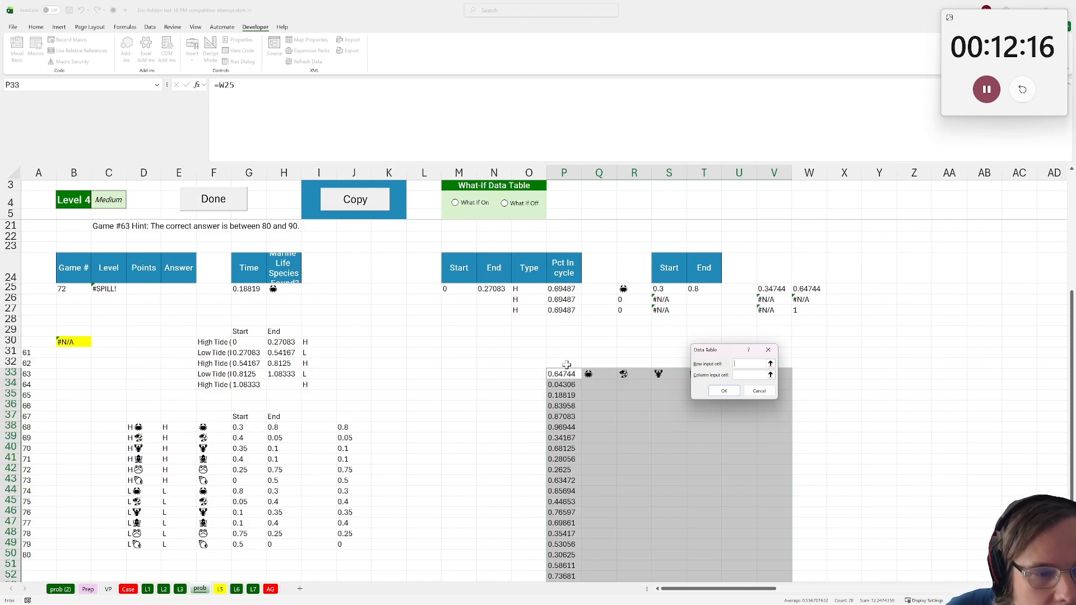
left_click(244, 289)
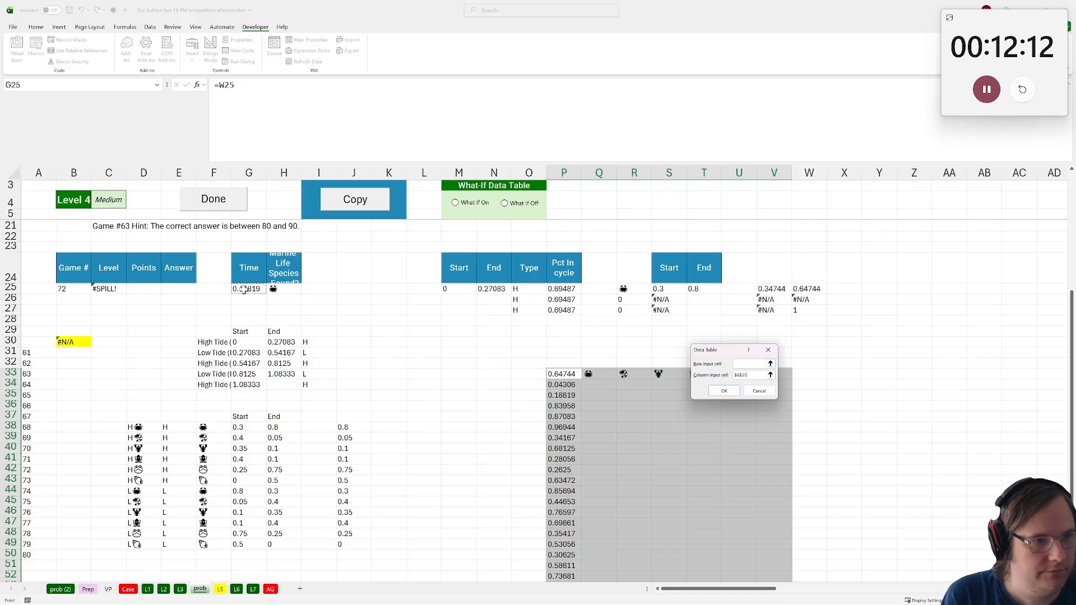
left_click(736, 367)
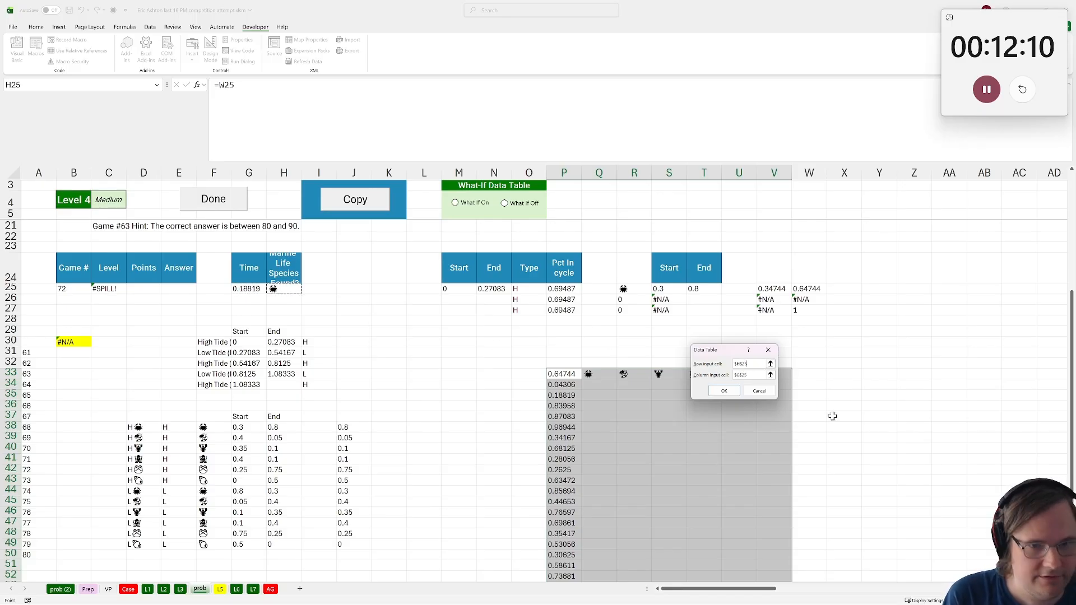
left_click(724, 392)
scroll(695, 418, "down", 2)
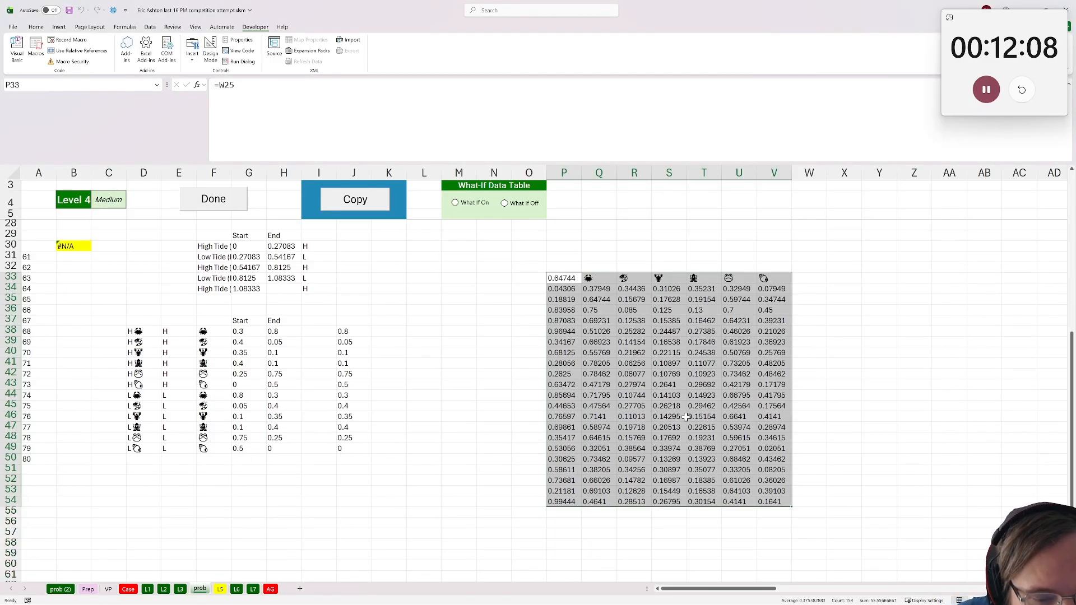
scroll(696, 419, "up", 1)
left_click(596, 318)
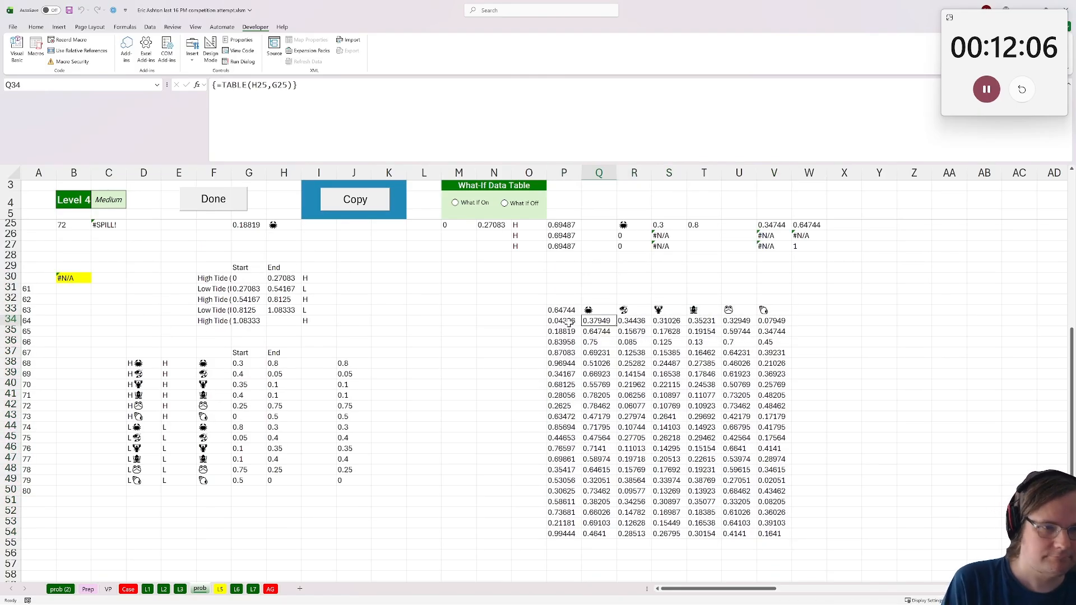
Copy game numbers 81 to 100 from sheet L5 into O35:O54 beside the data table, and enter Example5 in O34
left_click(220, 589)
left_click_drag(35, 399, 35, 556)
key("ctrl+c")
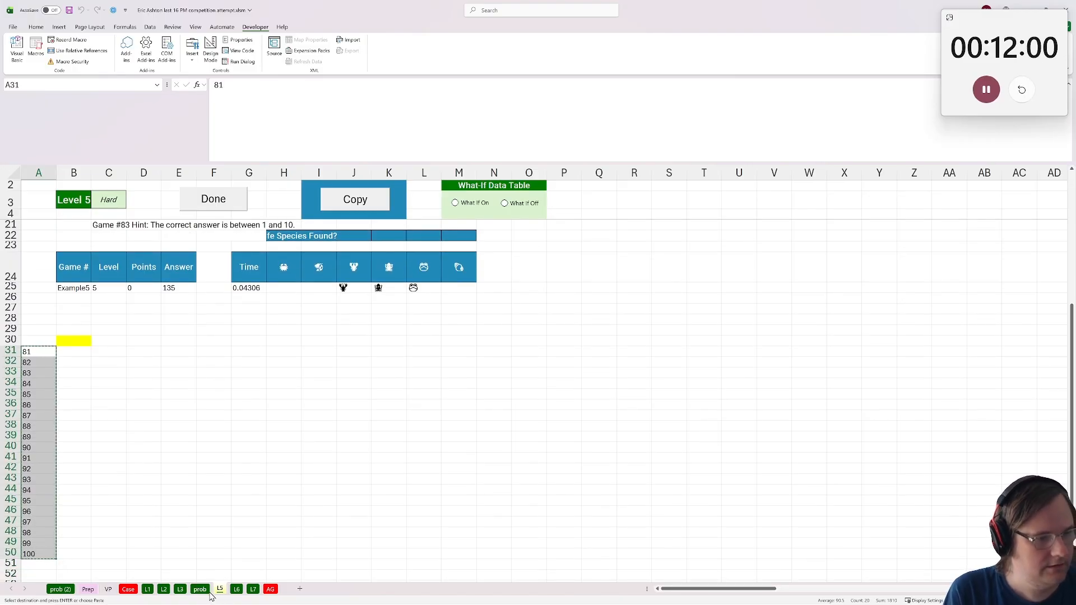
left_click(200, 589)
left_click(530, 321)
key("ctrl+v")
left_click_drag(544, 341, 528, 318)
left_click(532, 318)
type("E")
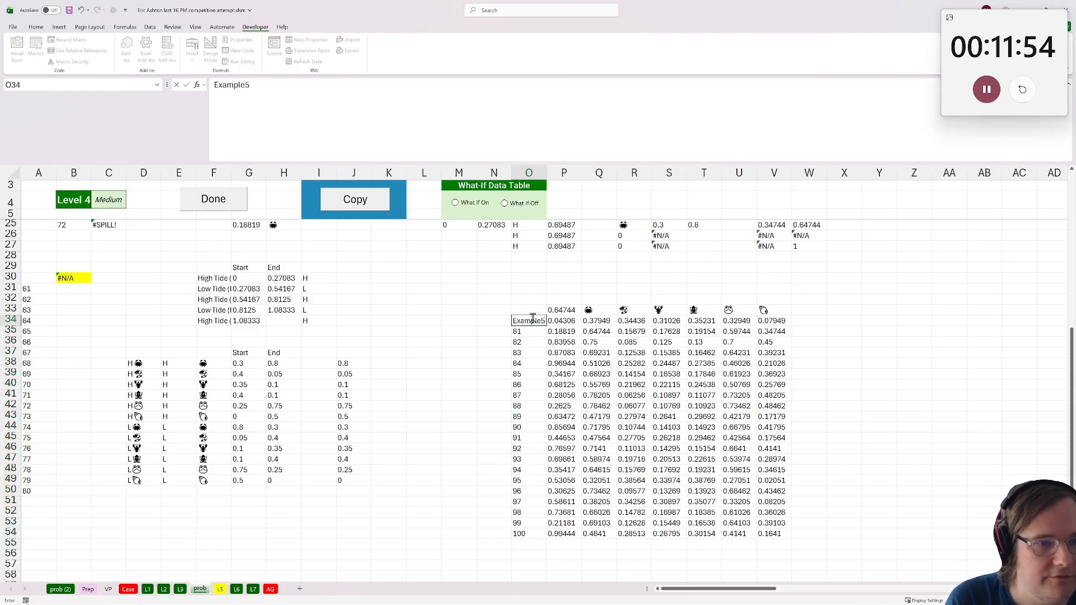
key("Return")
On sheet L5, enter a lookup of the game's species probabilities in G27: =XLOOKUP(B25,prob!O34:O54,prob!Q34:V54)
left_click(220, 590)
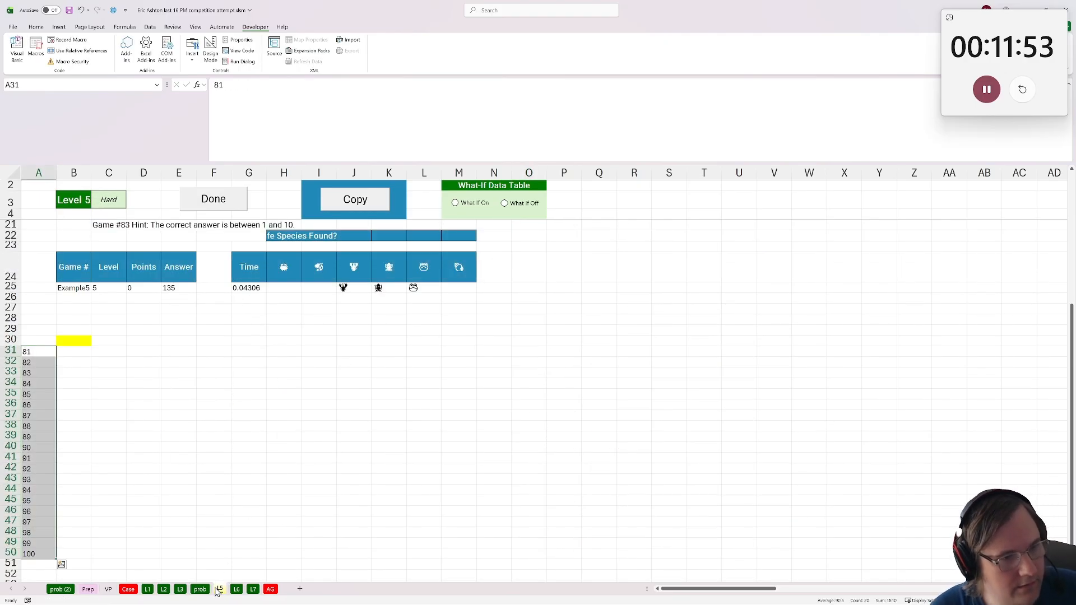
left_click(251, 307)
type("=xlook")
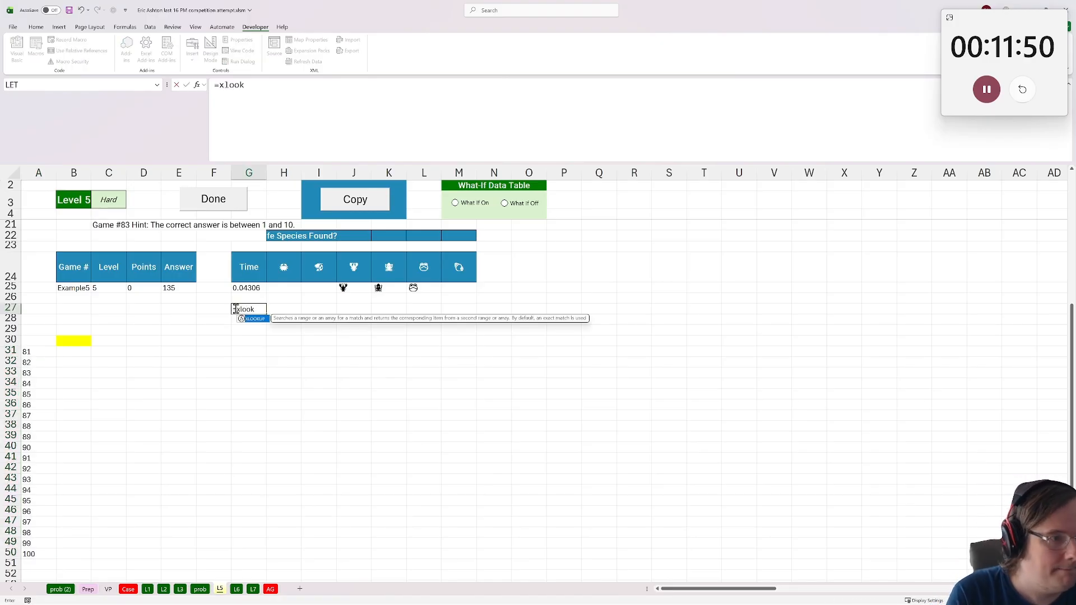
type("uP(")
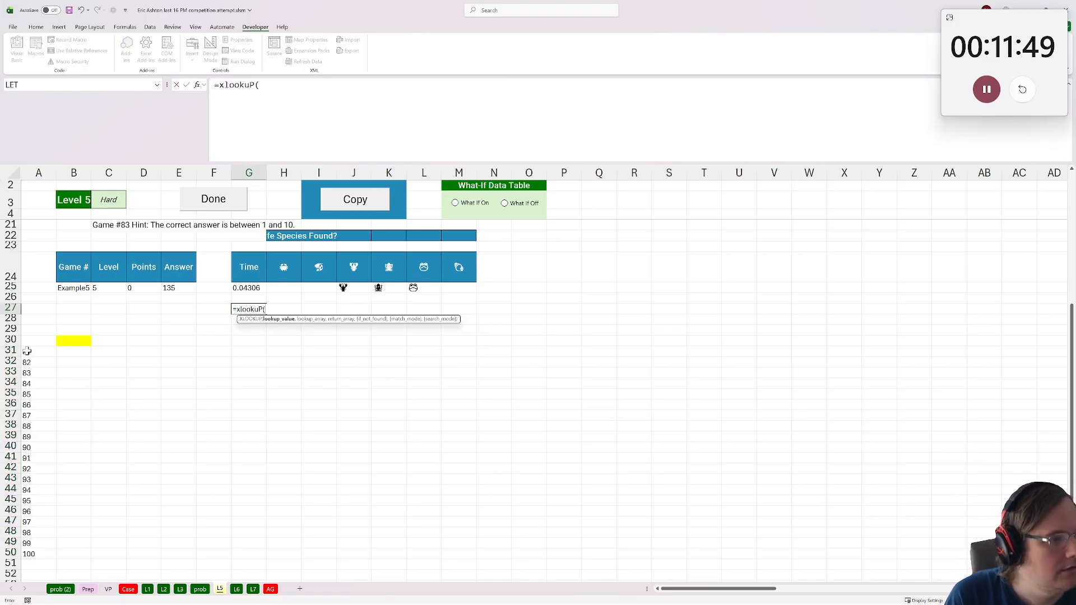
left_click(73, 288)
type(",")
left_click(200, 590)
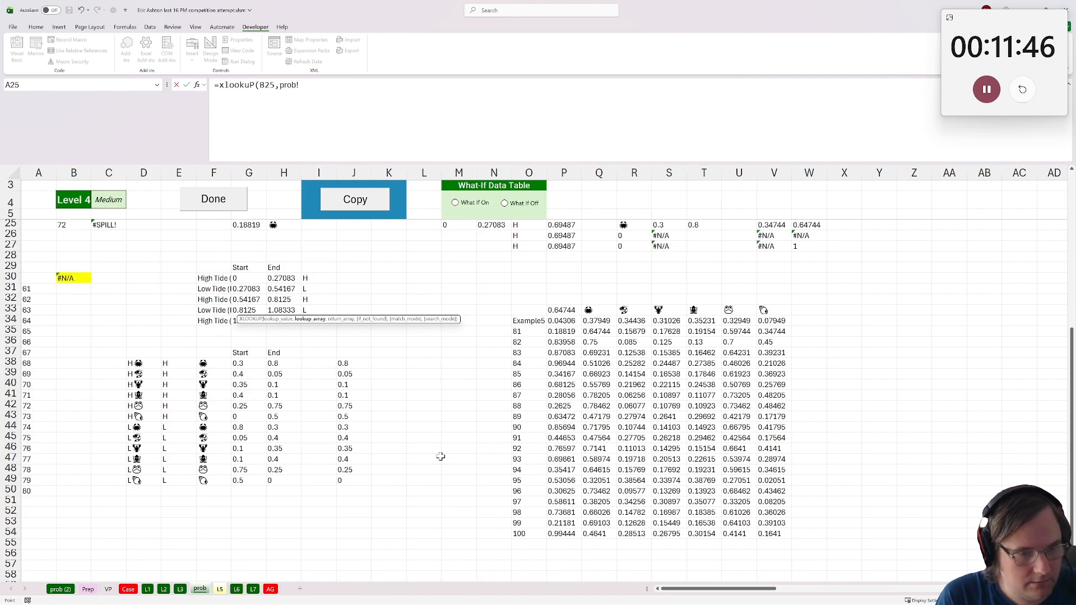
left_click_drag(538, 324, 526, 534)
type(",")
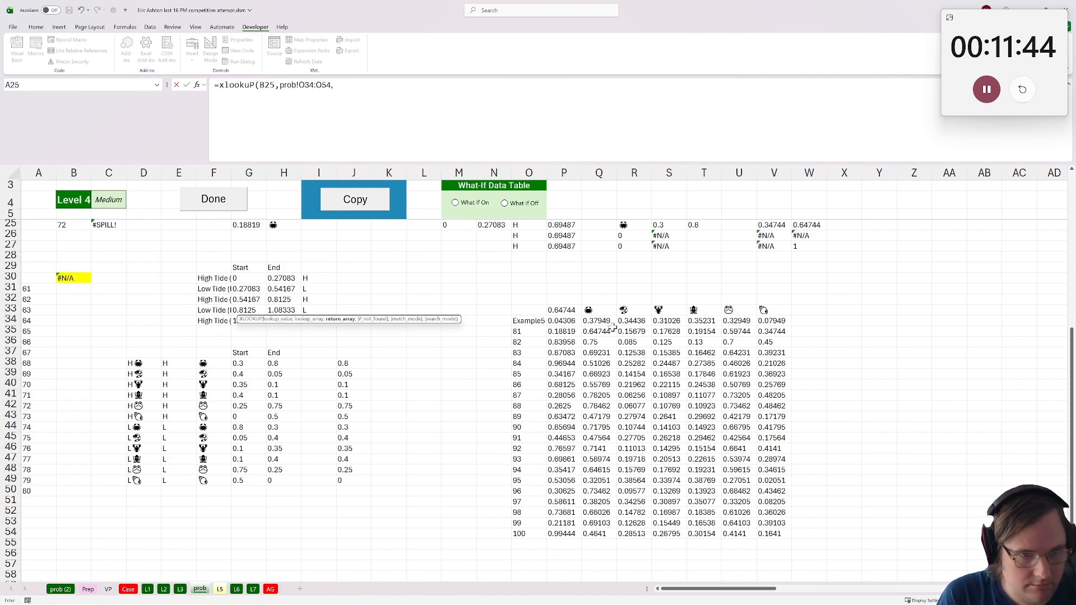
left_click_drag(595, 323, 787, 533)
key("Return")
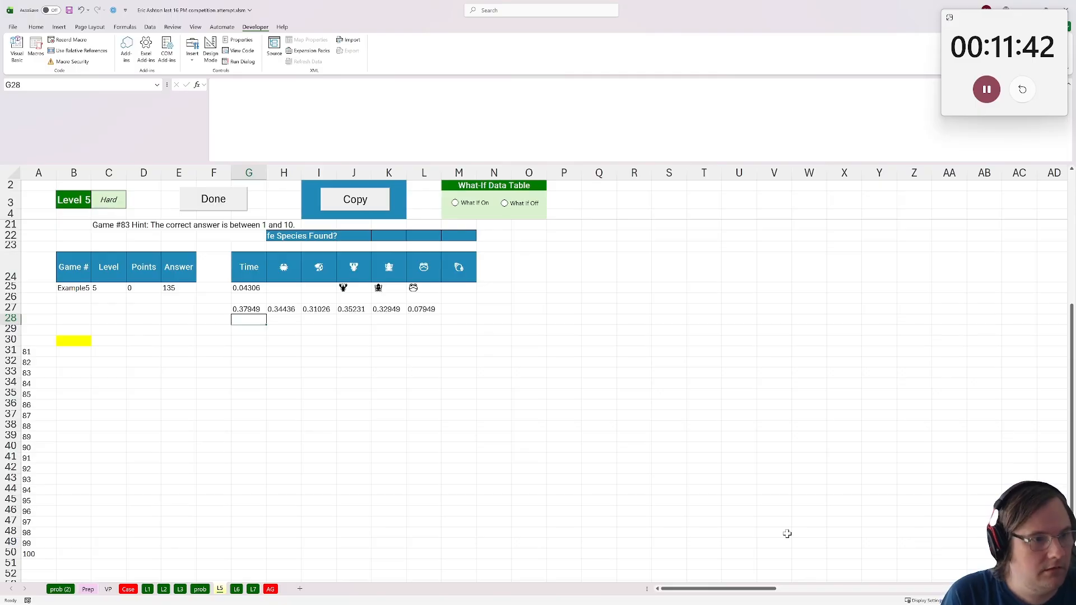
Move the XLOOKUP formula from G27 to H27 so the probabilities line up under their species headings
left_click(254, 310)
key("ctrl+x")
left_click(283, 309)
key("ctrl+v")
Consult the Example5 logic and enter the found-or-not-found probability formula =IF(H25="",1-H27,H27) in H29
scroll(273, 538, "up", 6)
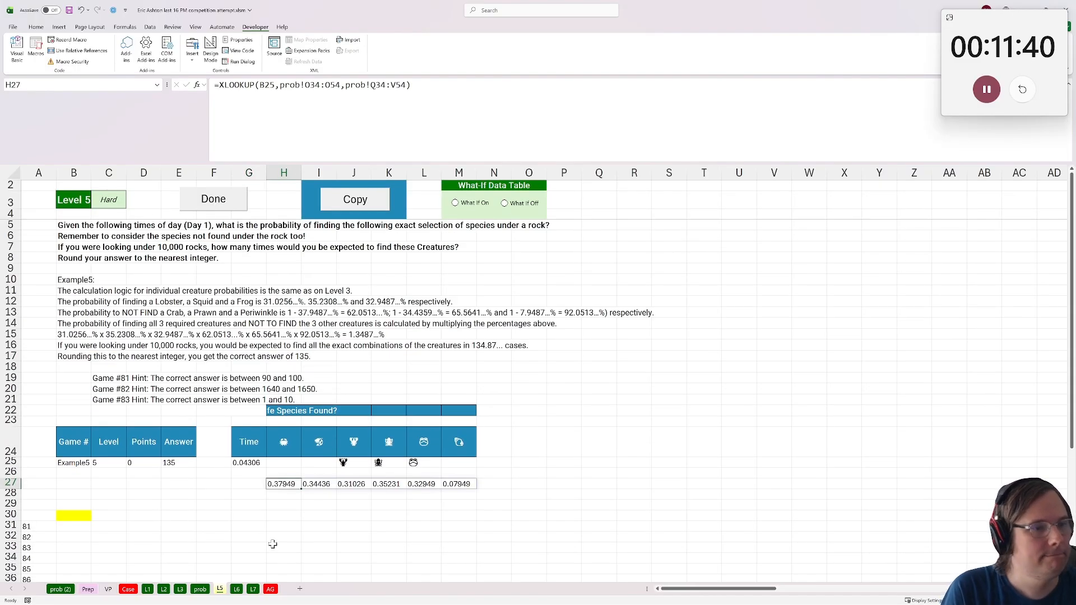
scroll(273, 545, "down", 1)
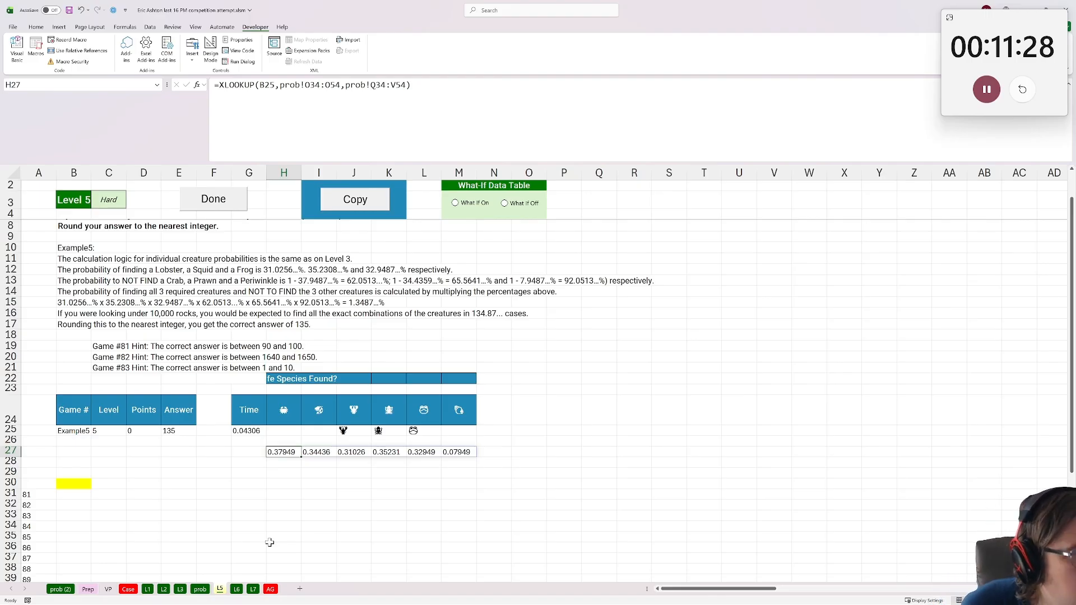
left_click(295, 475)
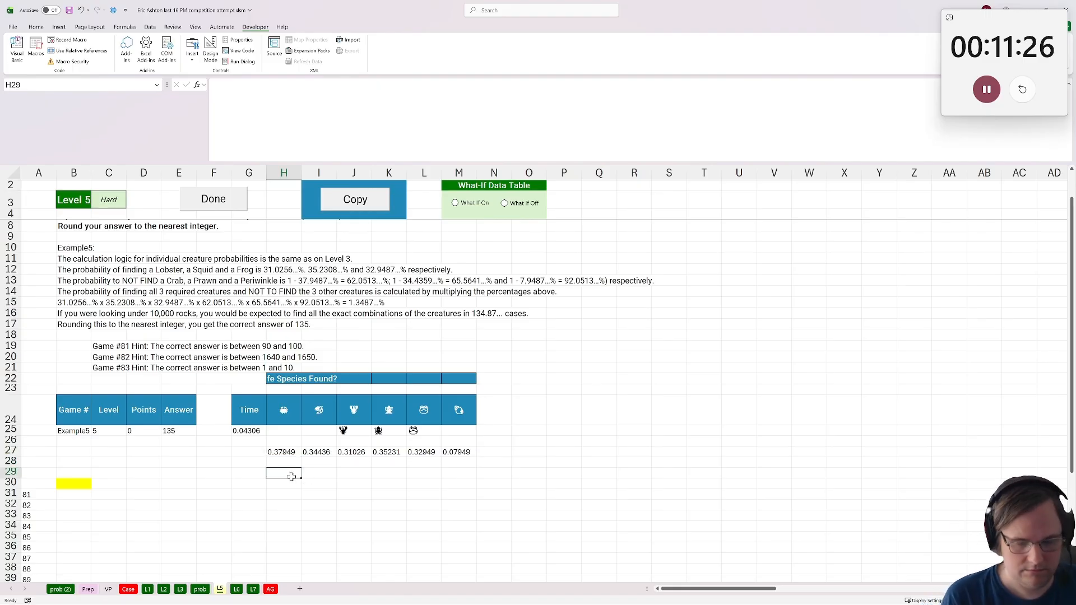
type("=if(")
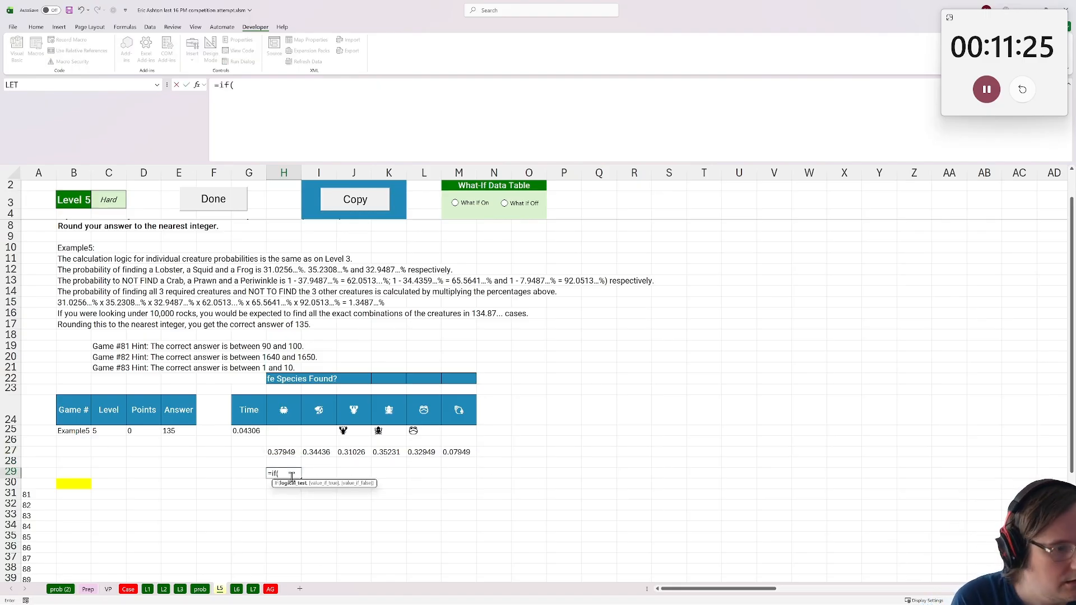
left_click(289, 434)
type("=\"\",")
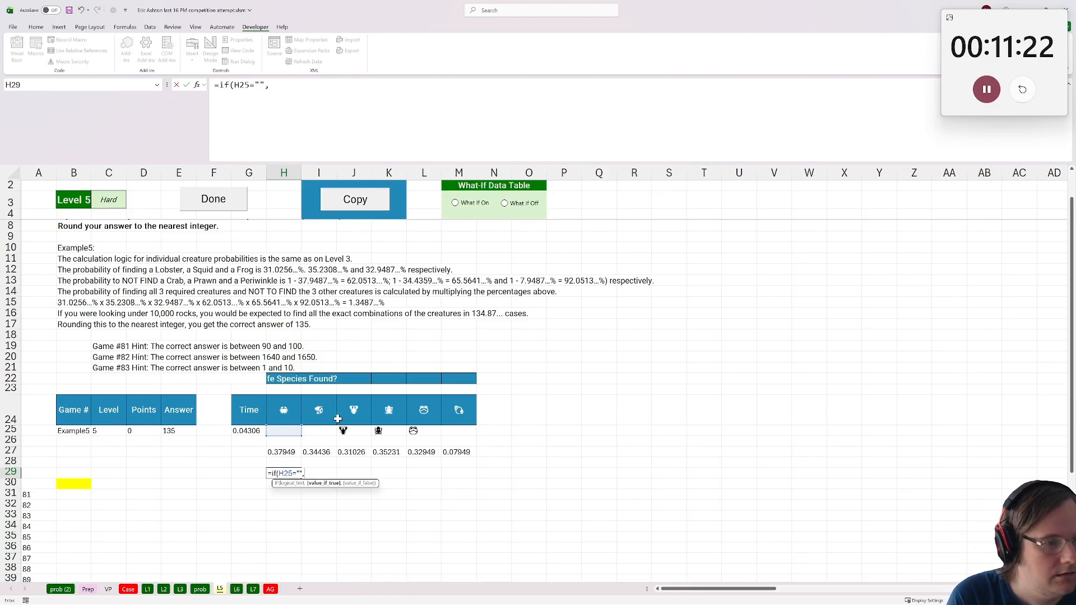
type("1-")
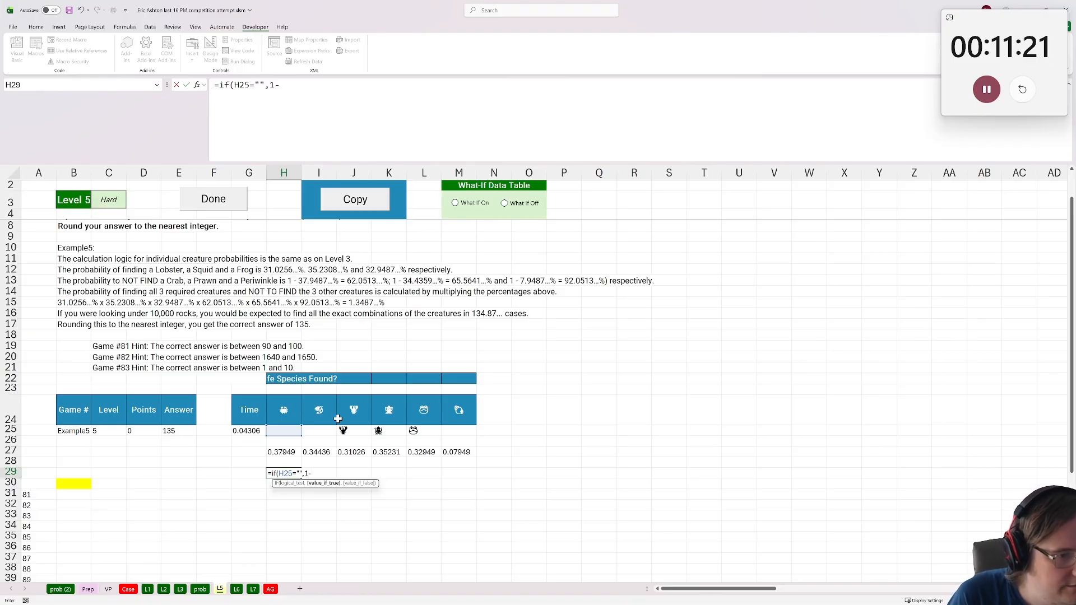
left_click(290, 455)
type(",")
key("Return")
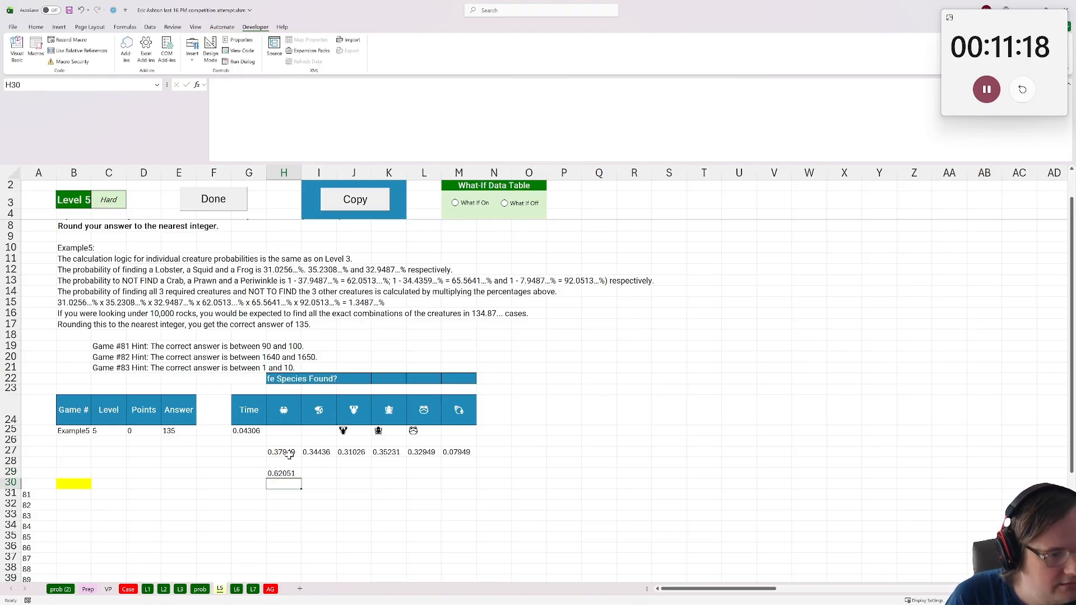
Copy the IF formula from H29 across H29:M29 for all six species
left_click(272, 474)
key("ctrl+c")
left_click(462, 476, "shift")
key("ctrl+v")
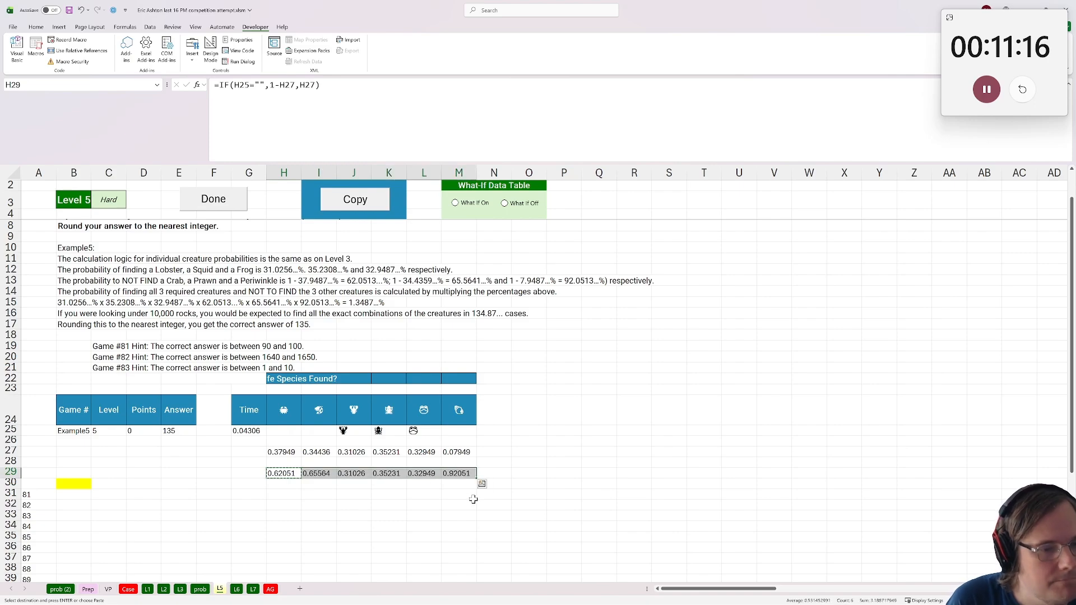
Enter the expected number of finds in the yellow answer cell B30 as =10000*PRODUCT(H29:M29)
left_click(88, 484)
type("=1")
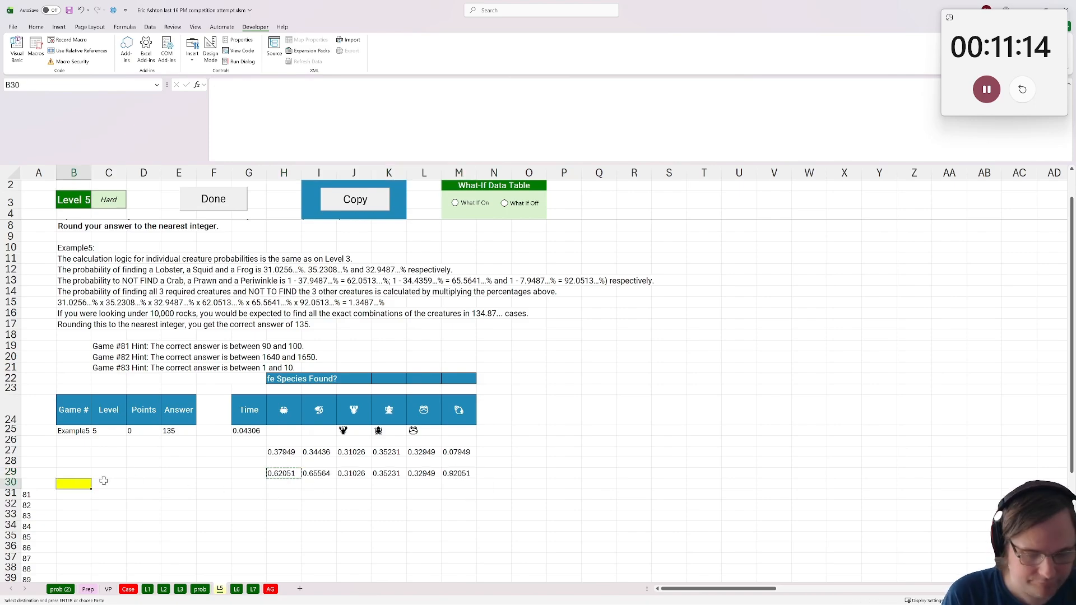
type("0000*")
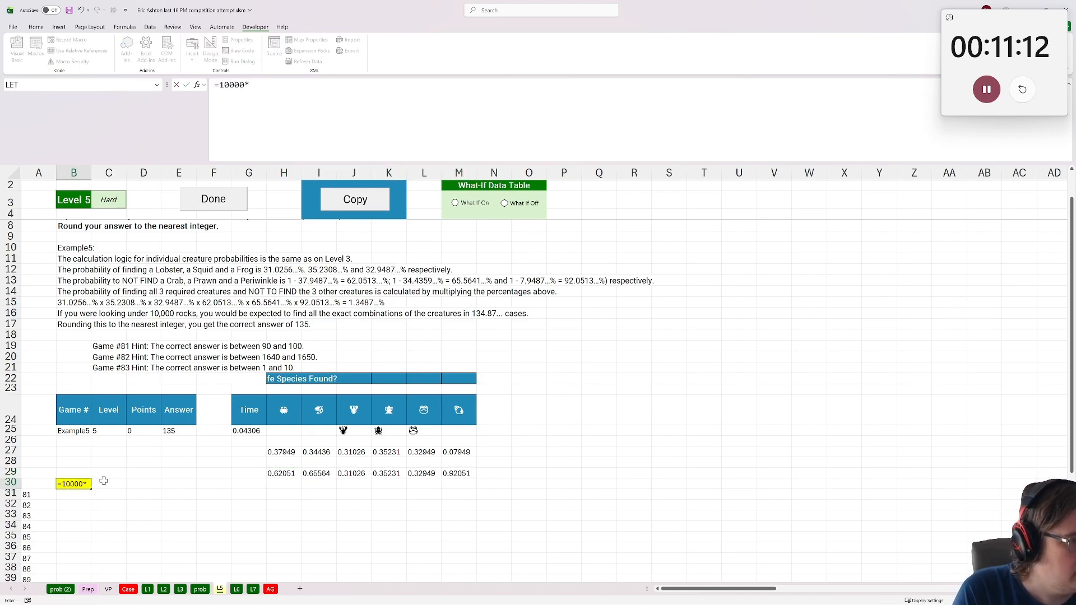
type("PRODUCT(")
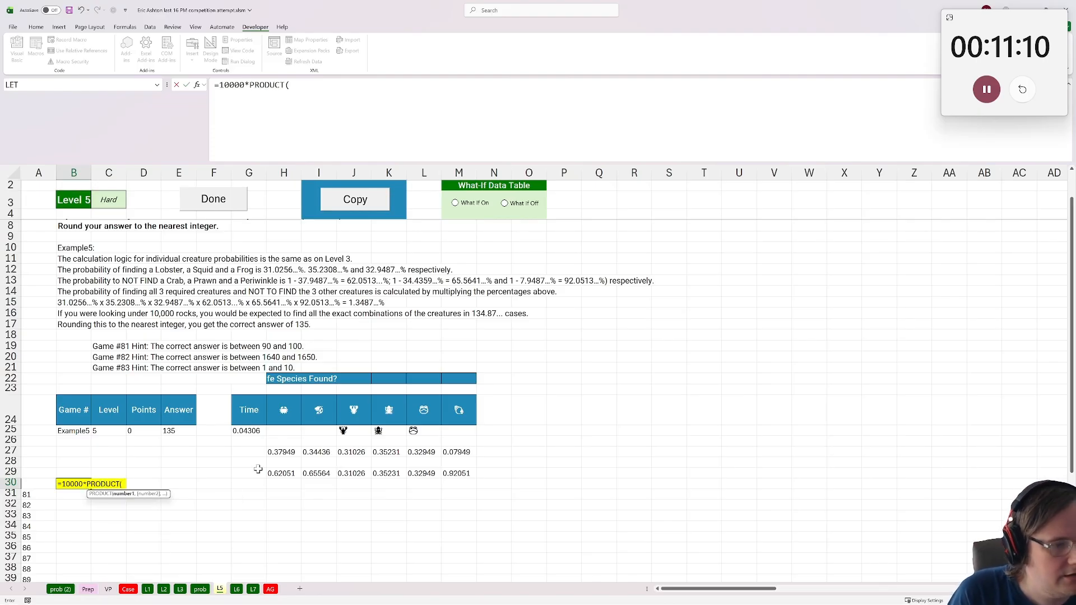
left_click_drag(258, 469, 456, 474)
key("ctrl+Return")
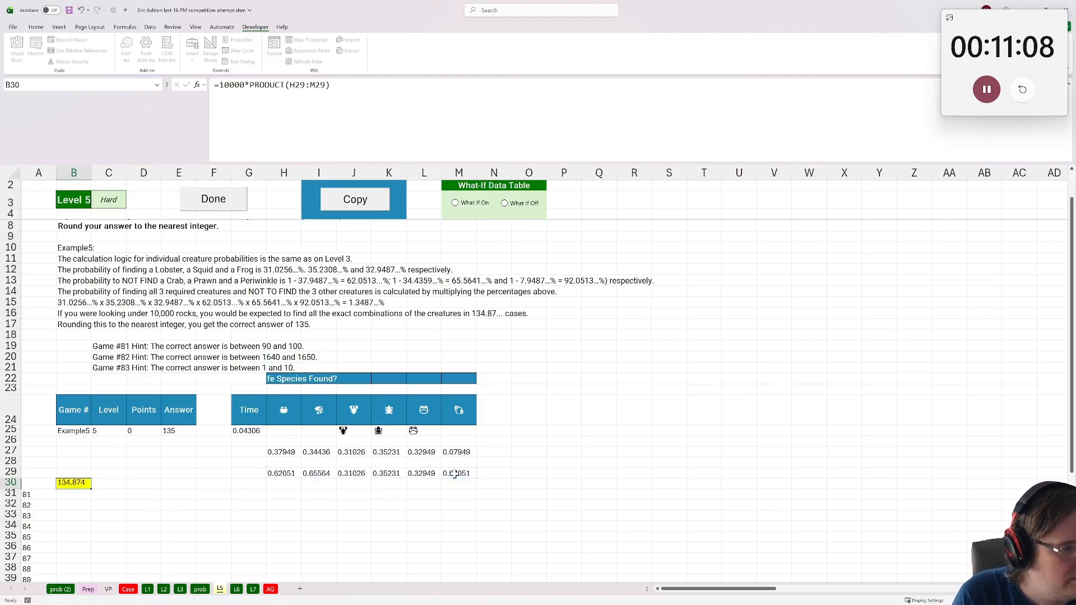
Wrap the B30 formula in ROUND with 0 decimals: =ROUND(10000*PRODUCT(H29:M29),0)
left_click(221, 86)
type("round(")
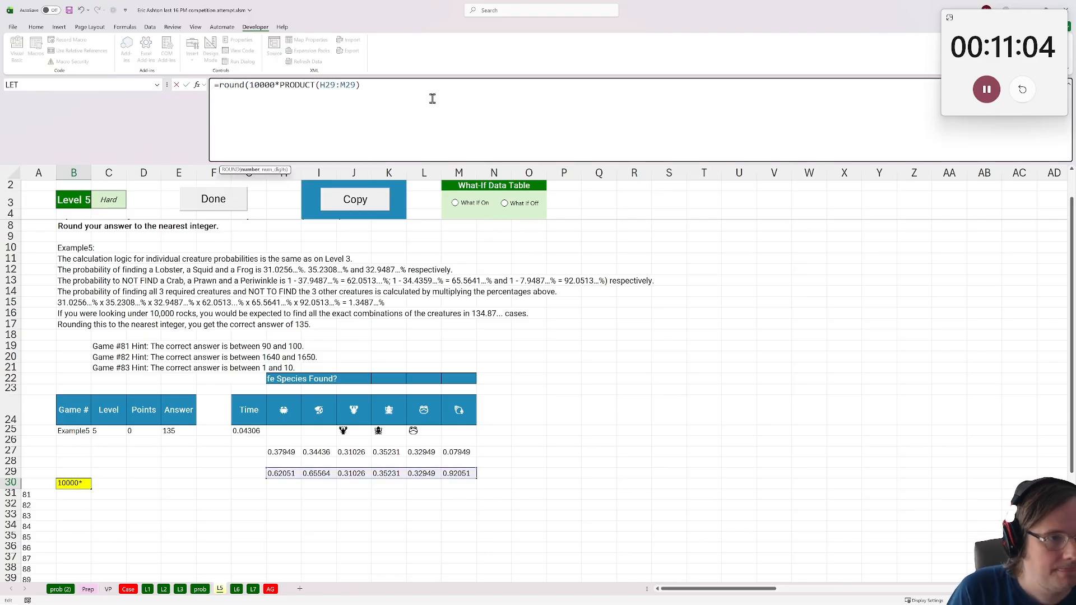
type(",0)")
key("Return")
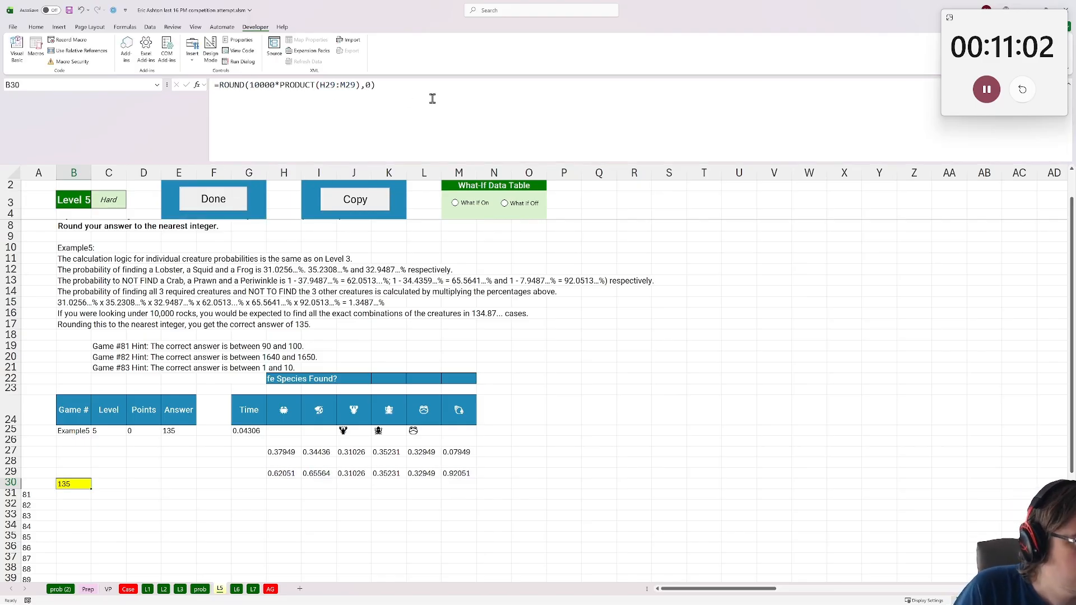
Mark Level 5 as done, switch to the Excel Esports page and paste the answers into Level 5 starting at game 81
left_click(213, 200)
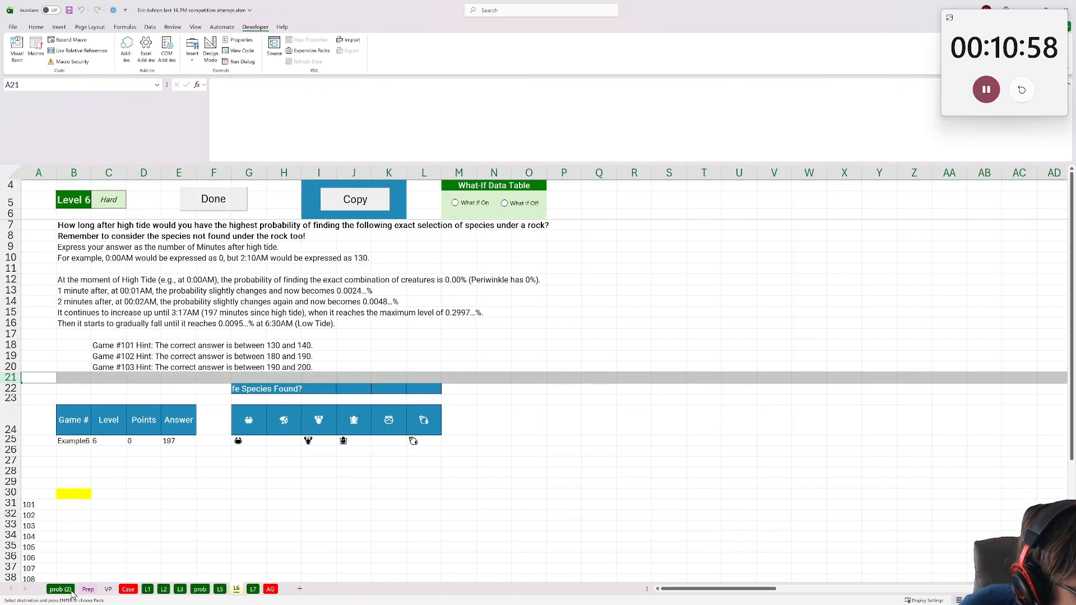
key("alt+Tab")
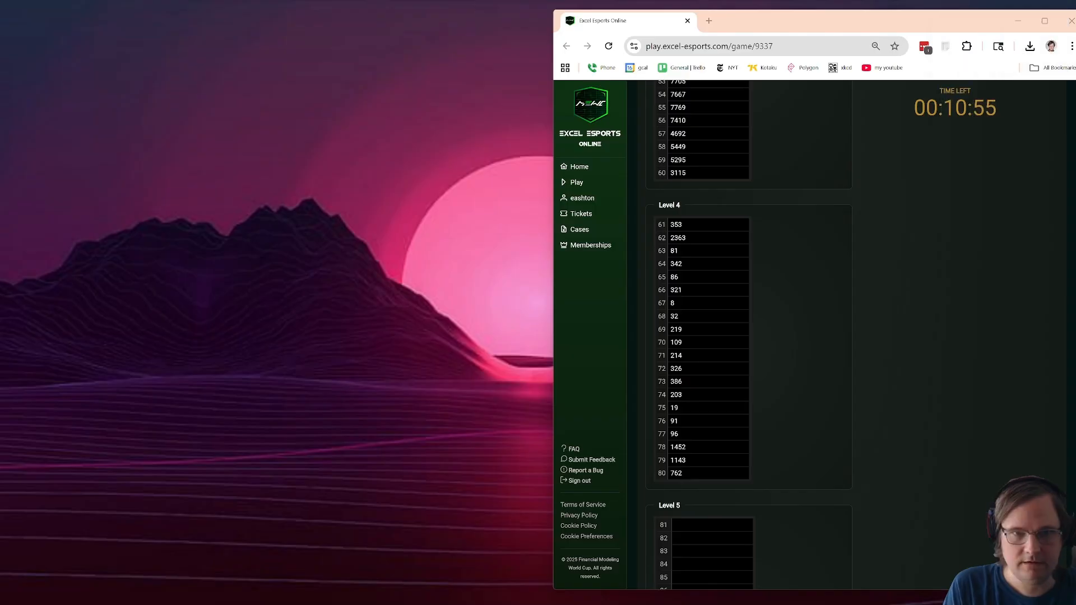
key("alt+Tab")
scroll(695, 443, "down", 2)
left_click(702, 406)
key("ctrl+v")
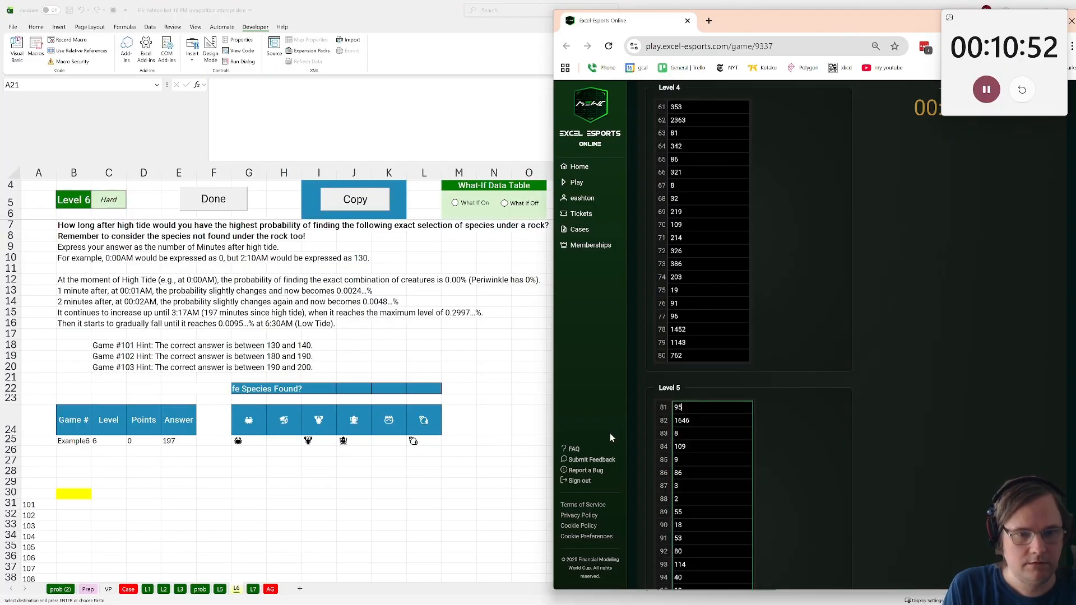
scroll(347, 454, "down", 4)
Return to Excel and read through the Level 6 question, worked example and game hints on sheet L6
key("alt+Tab")
scroll(291, 454, "up", 3)
scroll(221, 538, "up", 1)
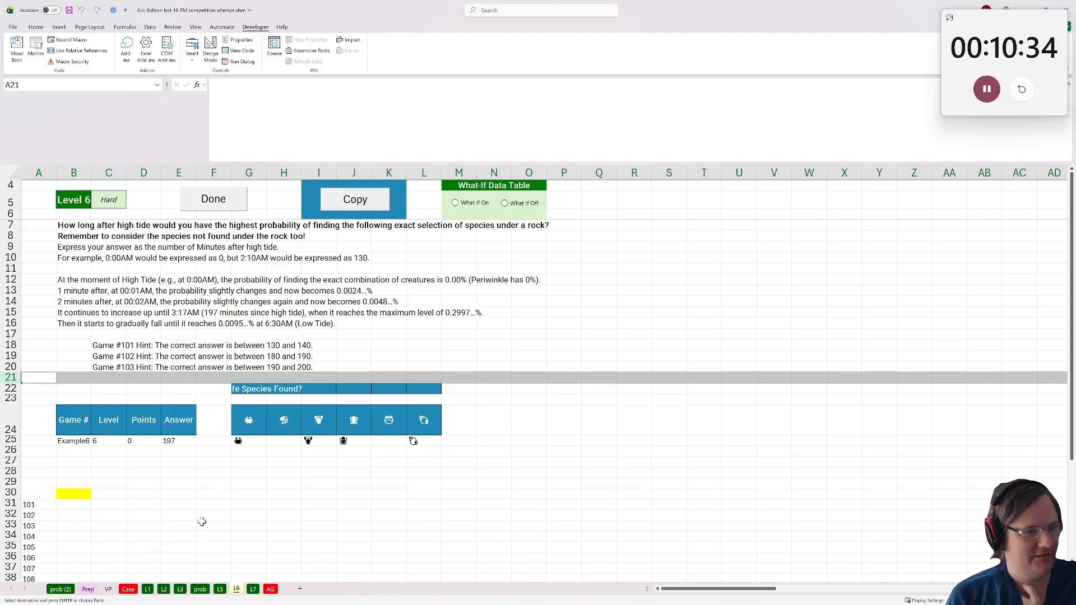
scroll(202, 522, "down", 4)
scroll(202, 522, "up", 3)
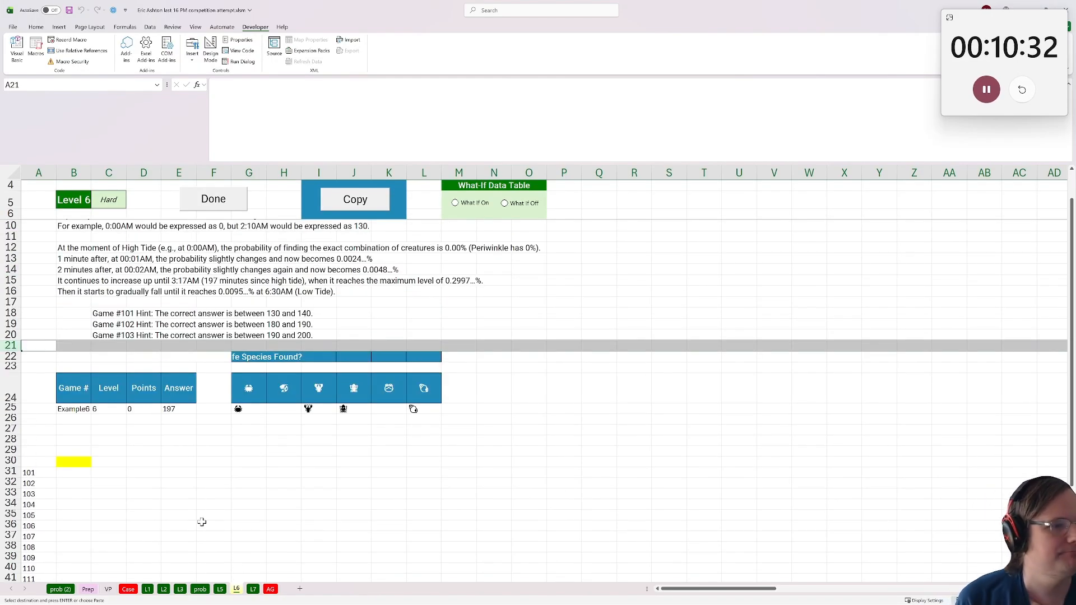
scroll(202, 522, "down", 2)
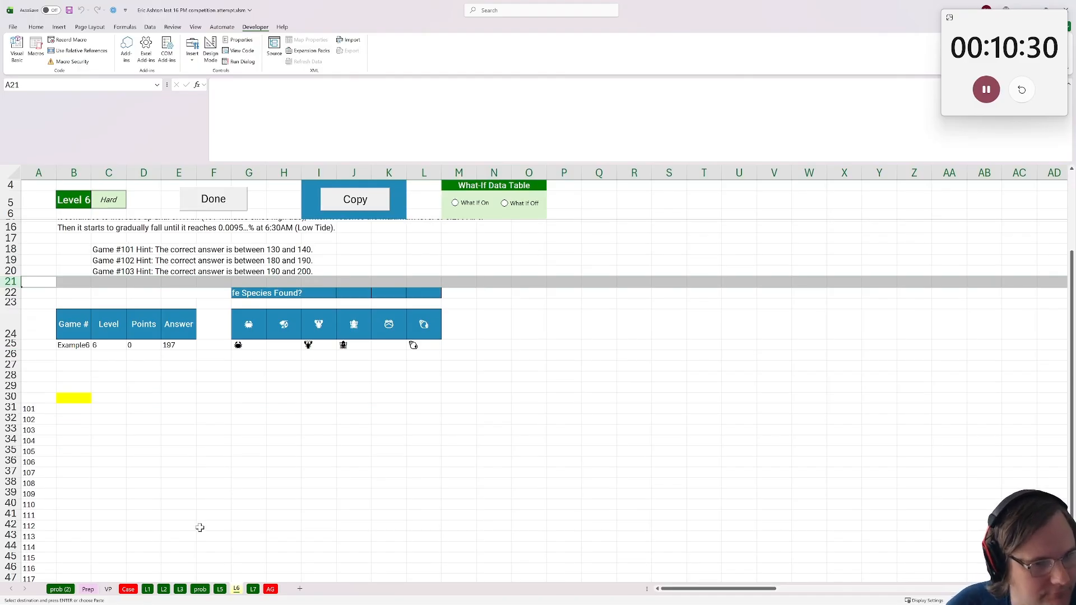
scroll(202, 522, "up", 1)
left_click(661, 419)
left_click(714, 420)
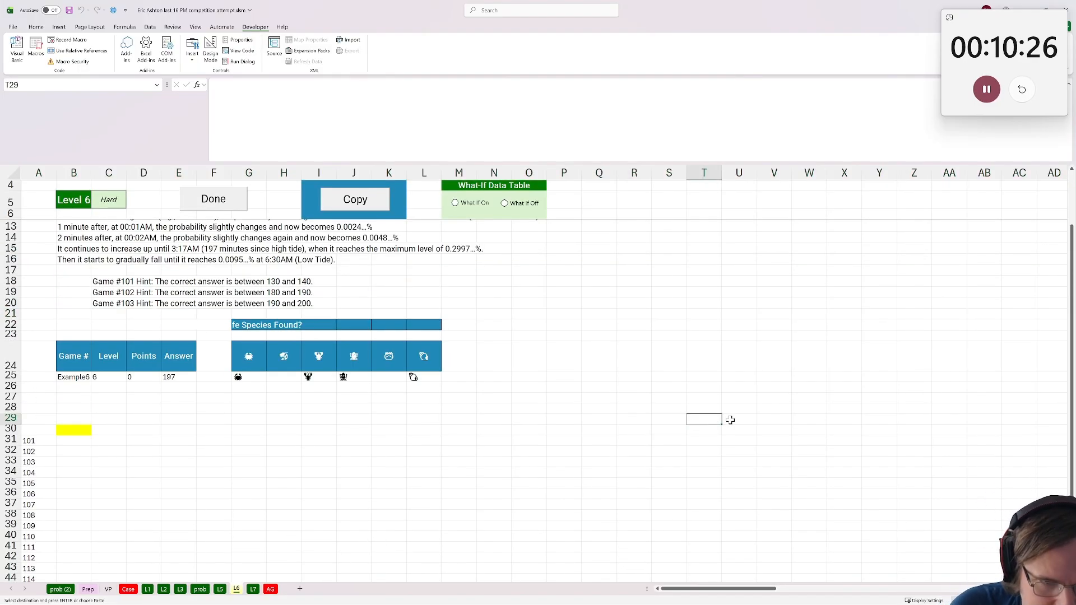
type("=")
key("BackSpace")
left_click(731, 419)
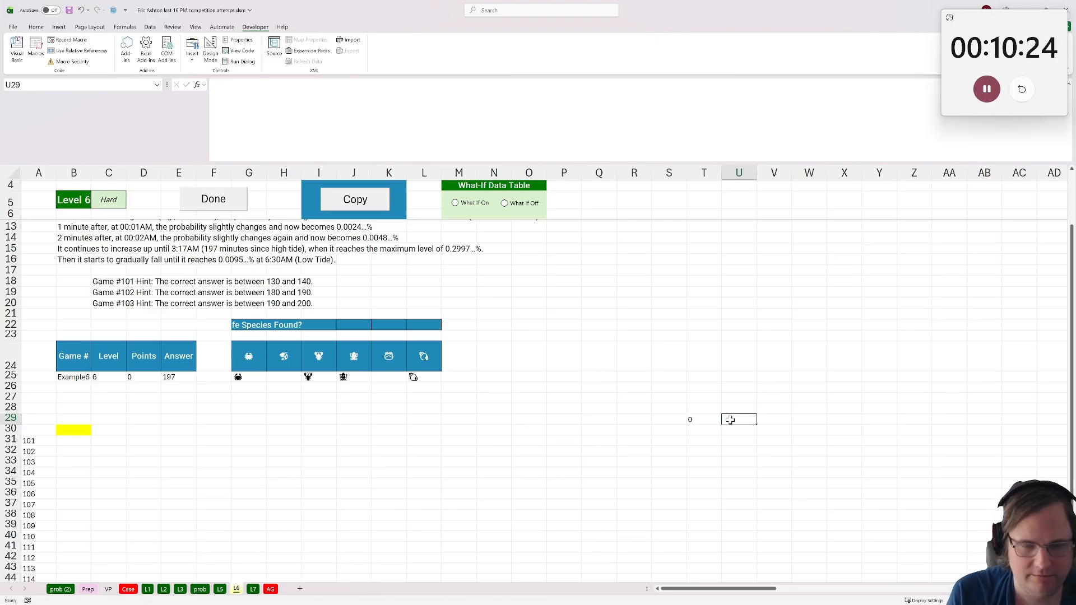
type("=")
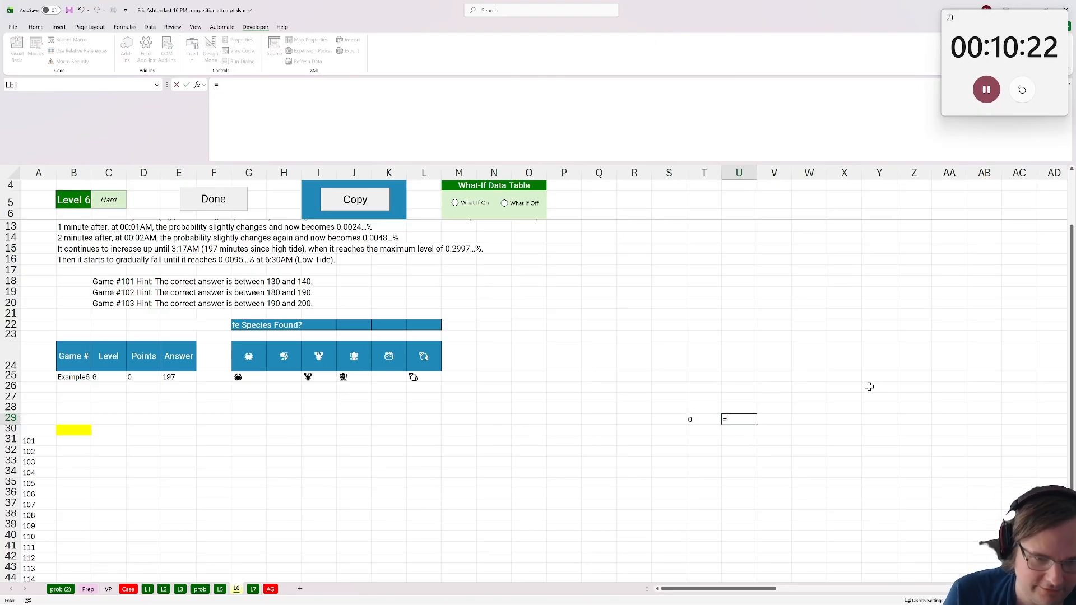
scroll(701, 403, "down", 1)
left_click(697, 388)
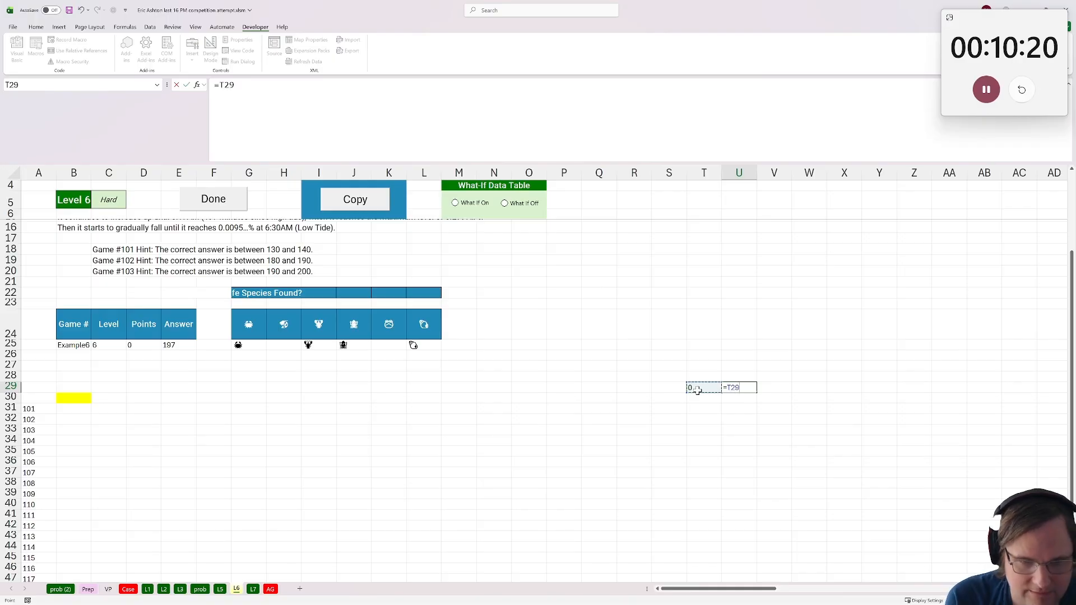
type("+1")
key("BackSpace")
key("BackSpace")
key("BackSpace")
key("BackSpace")
key("BackSpace")
key("BackSpace")
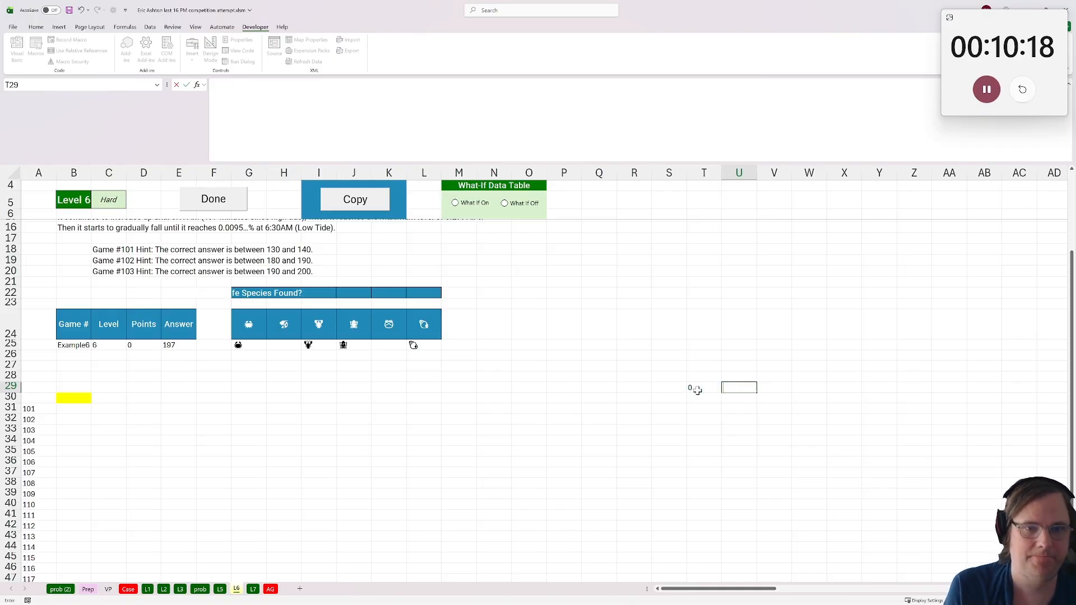
Calculate the minutes from high tide to low tide in T29 with =6.5*60
key("Left")
type("=")
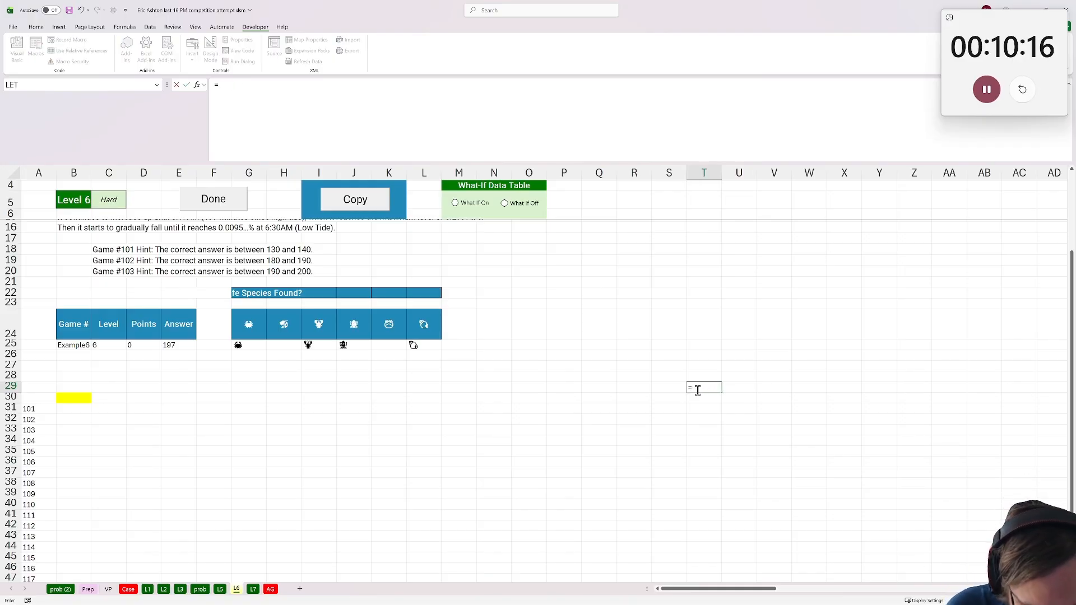
type("6.5*60")
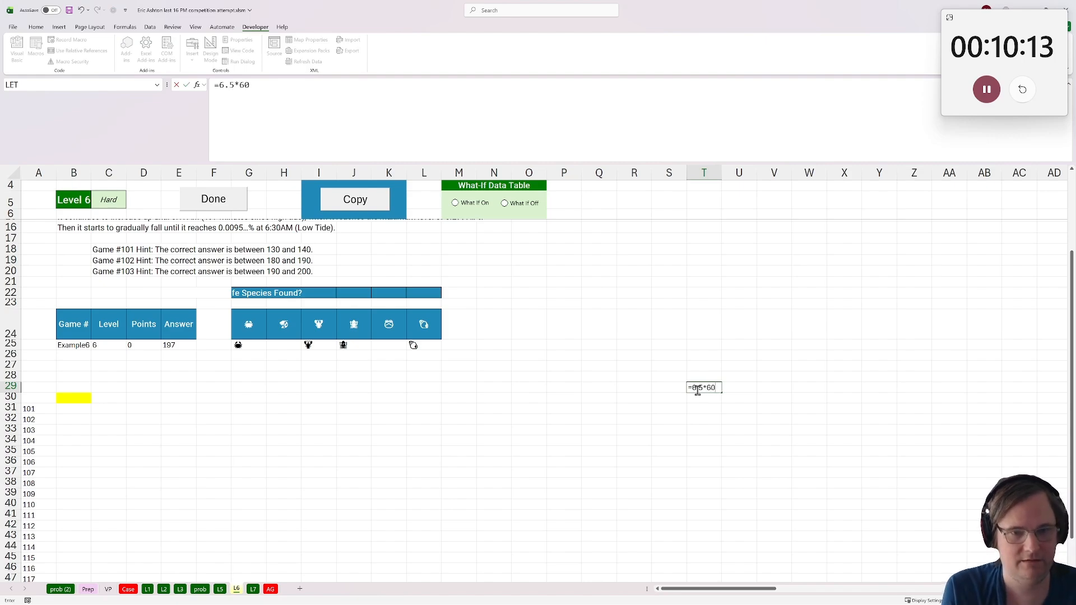
key("Return")
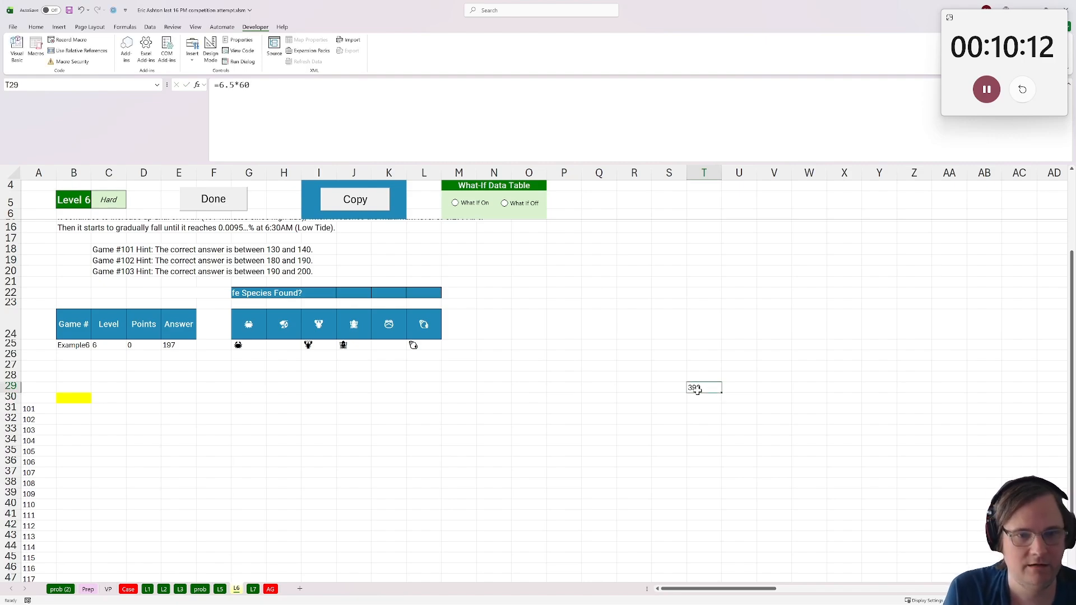
Replace the T29 formula with =SEQUENCE(,390) to list every minute from high to low tide across row 29
type("=sequen")
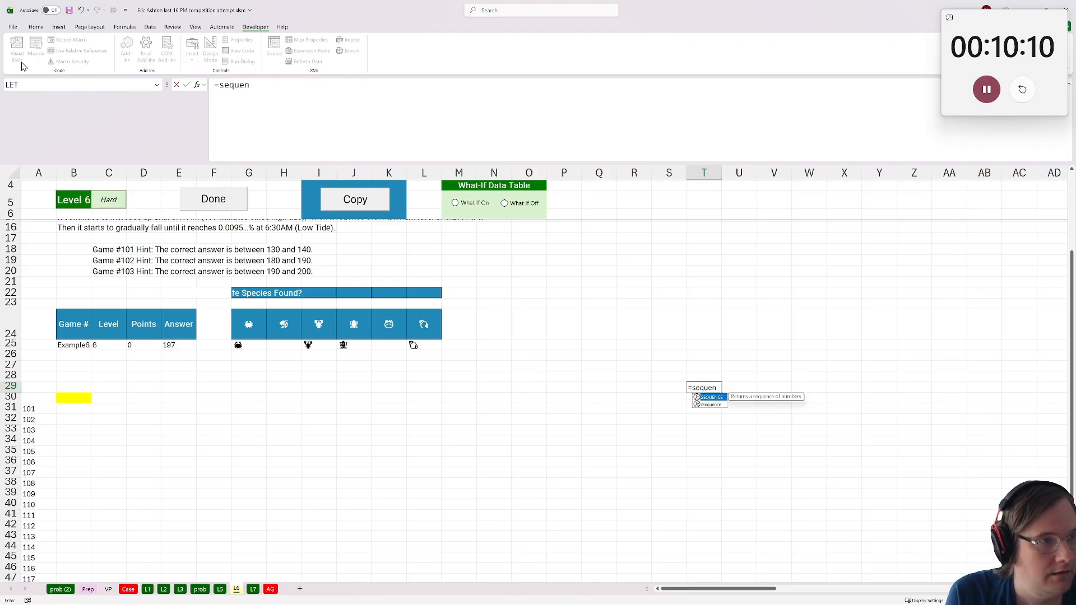
type("ce(390)")
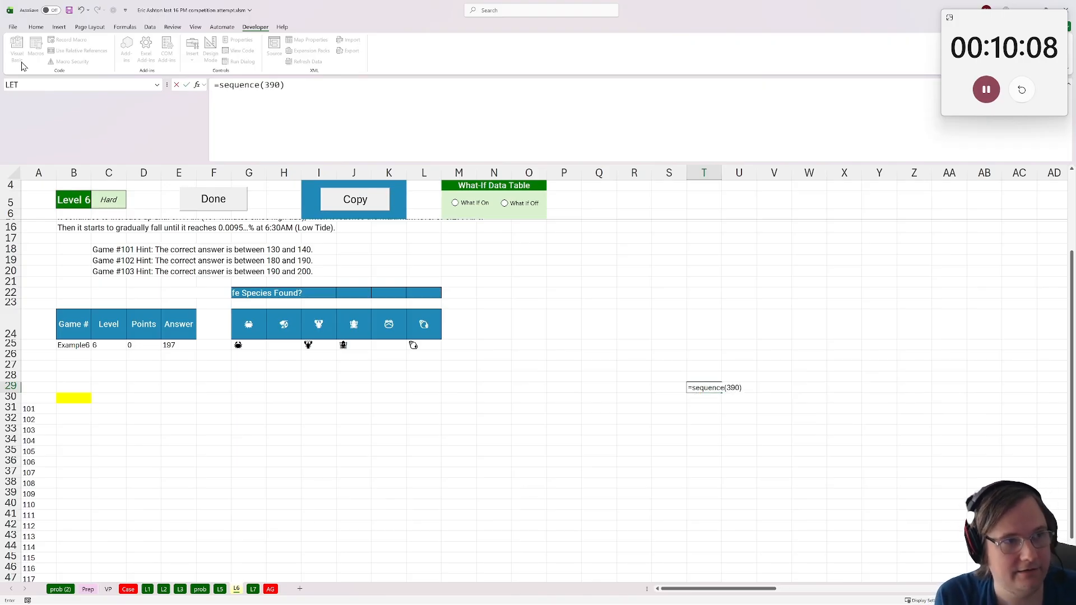
key("Return")
left_click(291, 115)
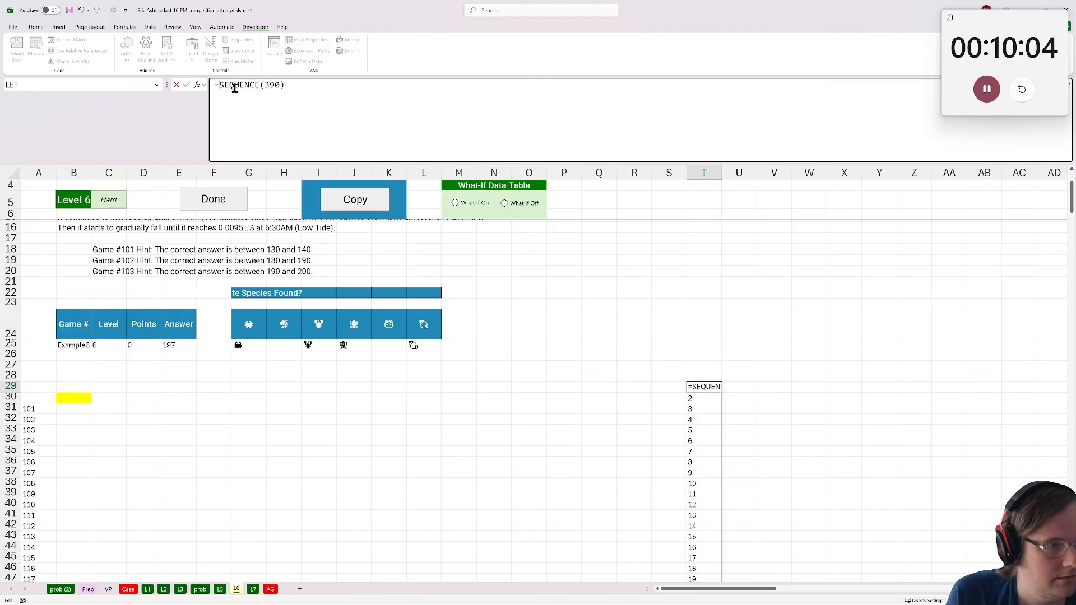
left_click(264, 84)
type(",")
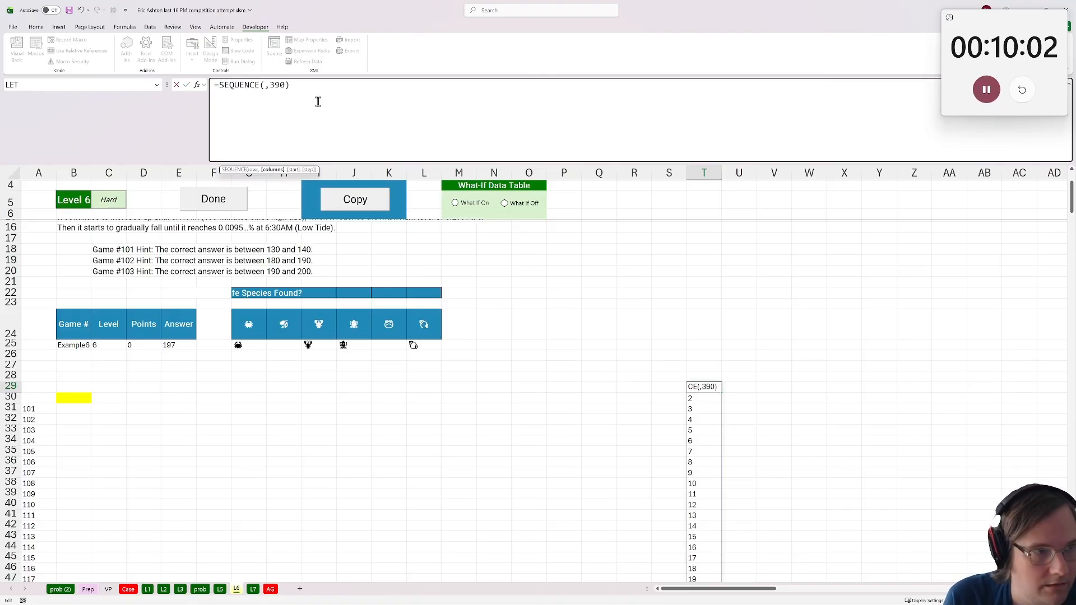
key("ctrl+Return")
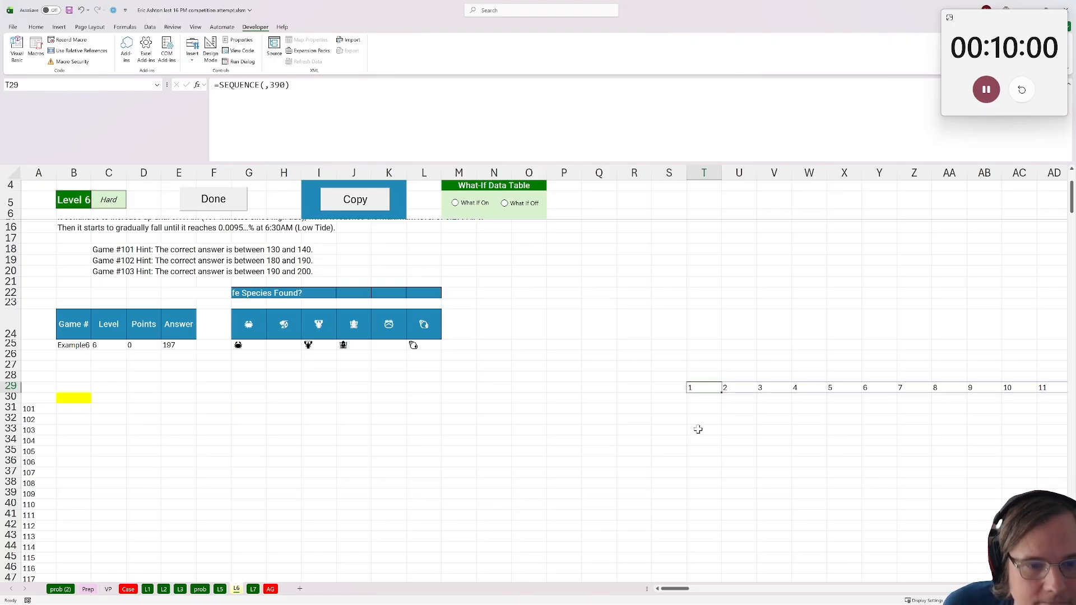
Copy the Example6 label into S30 and game numbers 101 to 120 into the cells from S31 down
left_click(668, 400)
left_click(76, 345)
key("ctrl+c")
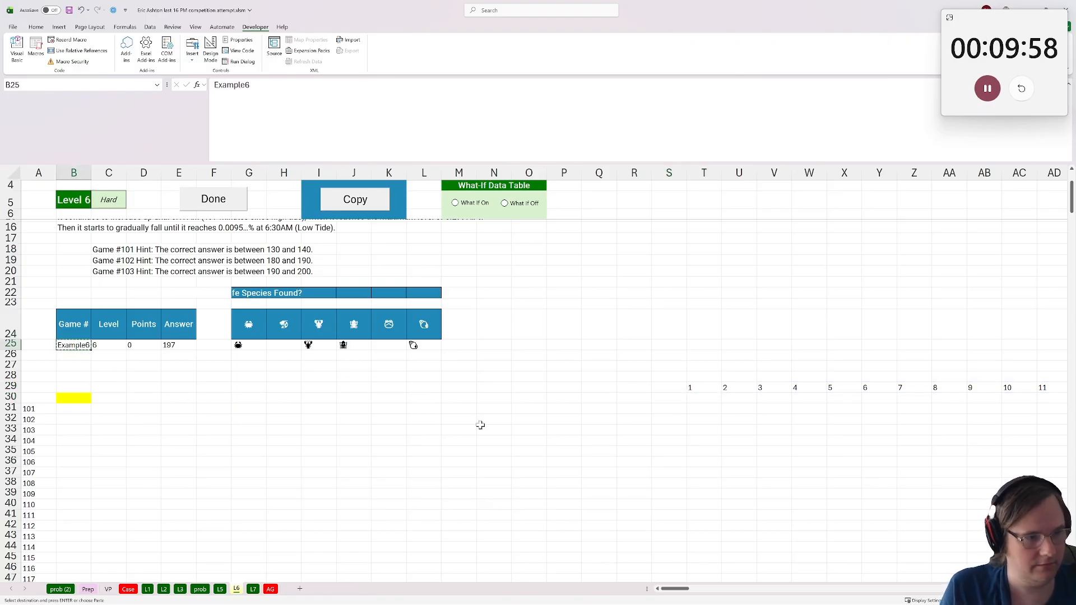
left_click(667, 398)
key("ctrl+v")
left_click_drag(32, 414, 34, 566)
key("ctrl+c")
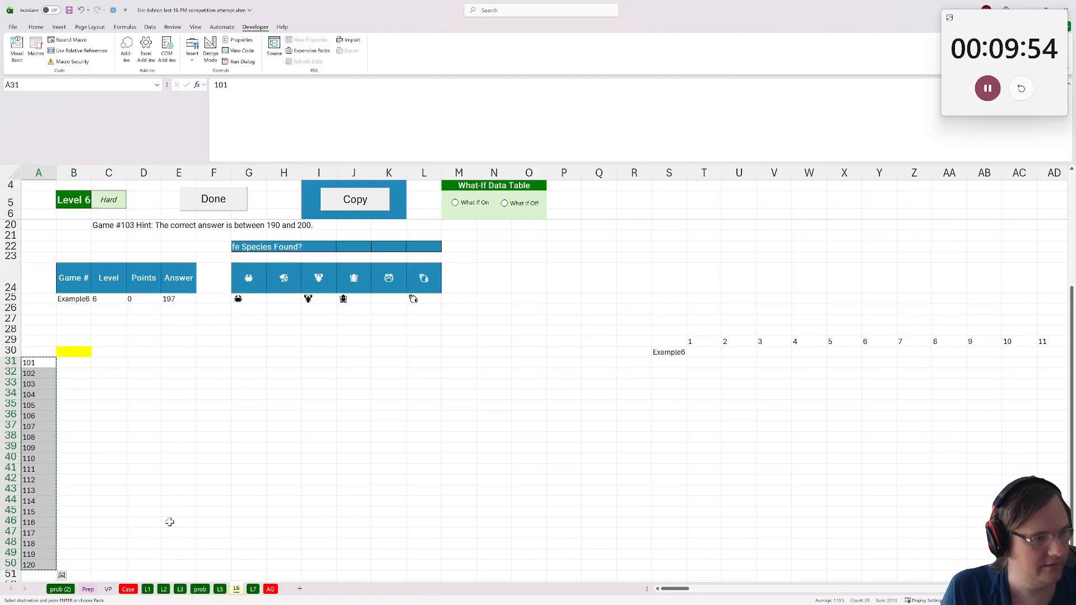
left_click(667, 363)
key("ctrl+v")
left_click(598, 362)
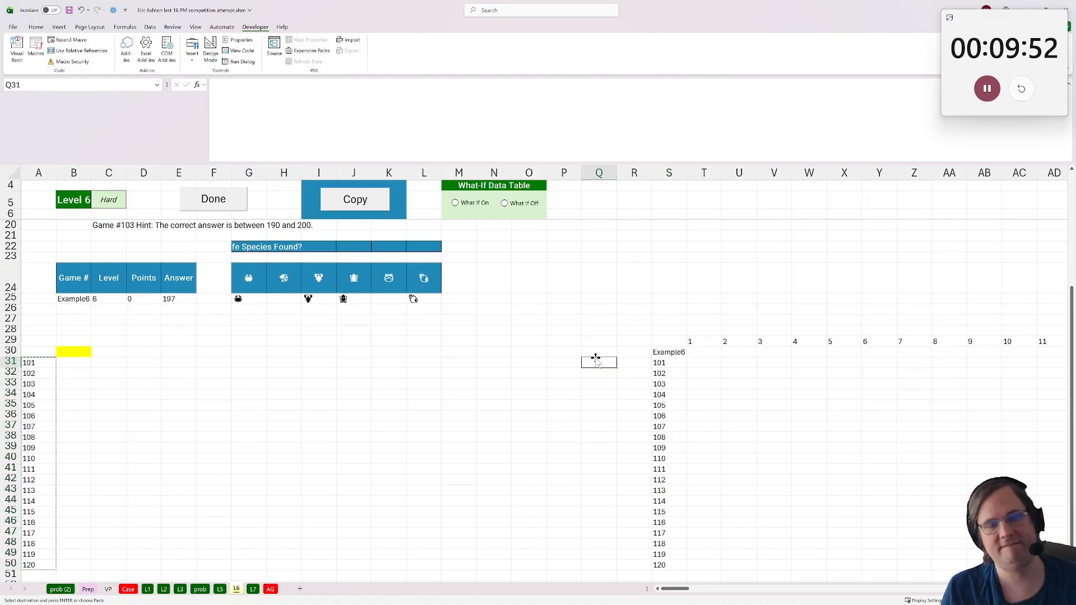
Clear the example label and game numbers from S30:S50
scroll(596, 361, "down", 1)
scroll(596, 361, "up", 2)
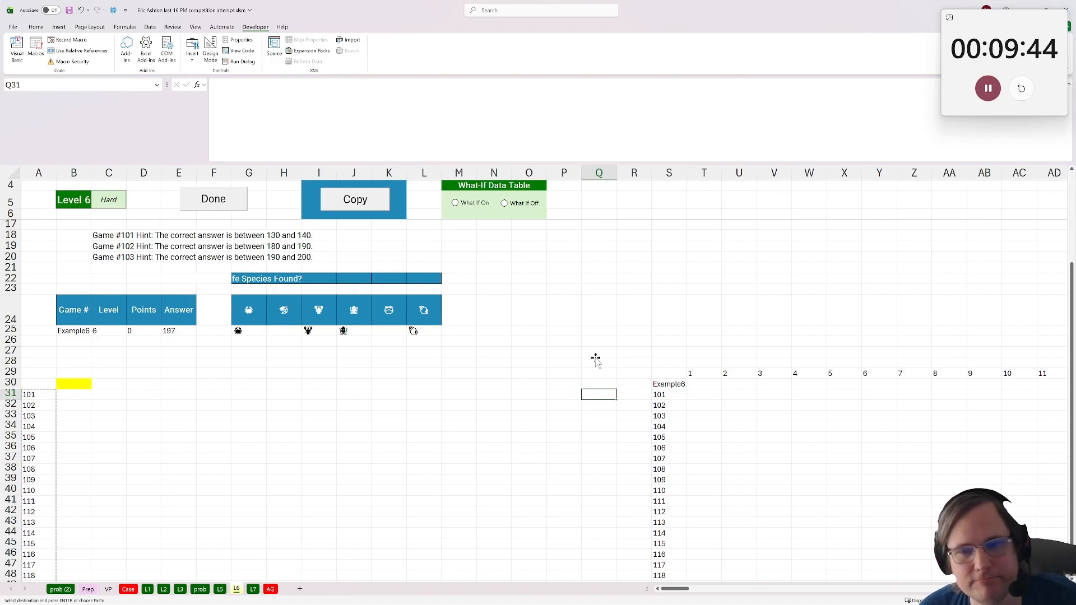
scroll(596, 359, "down", 1)
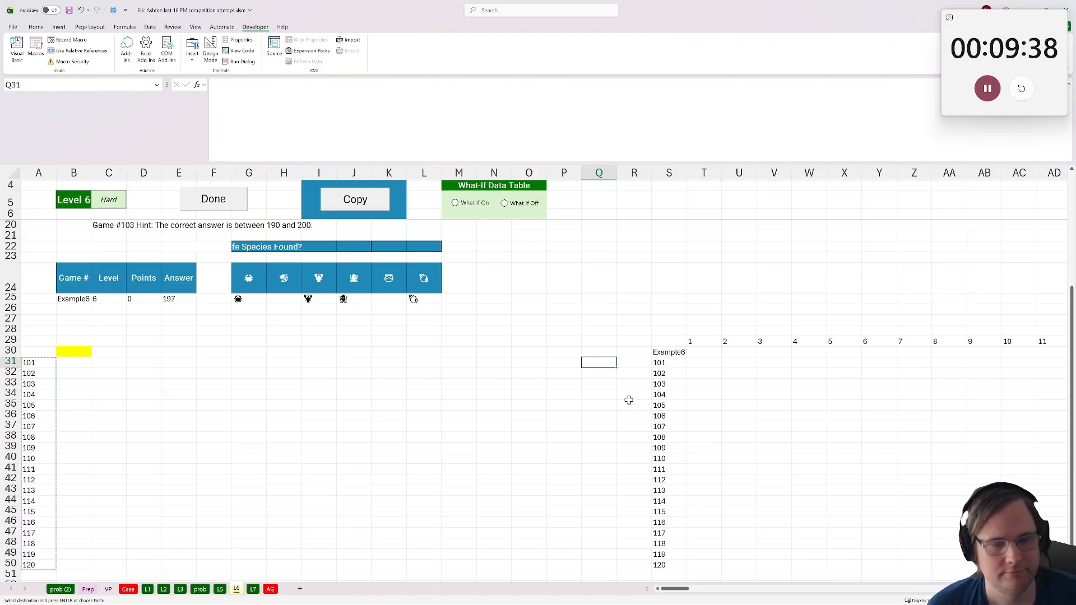
left_click_drag(670, 352, 662, 566)
key("Delete")
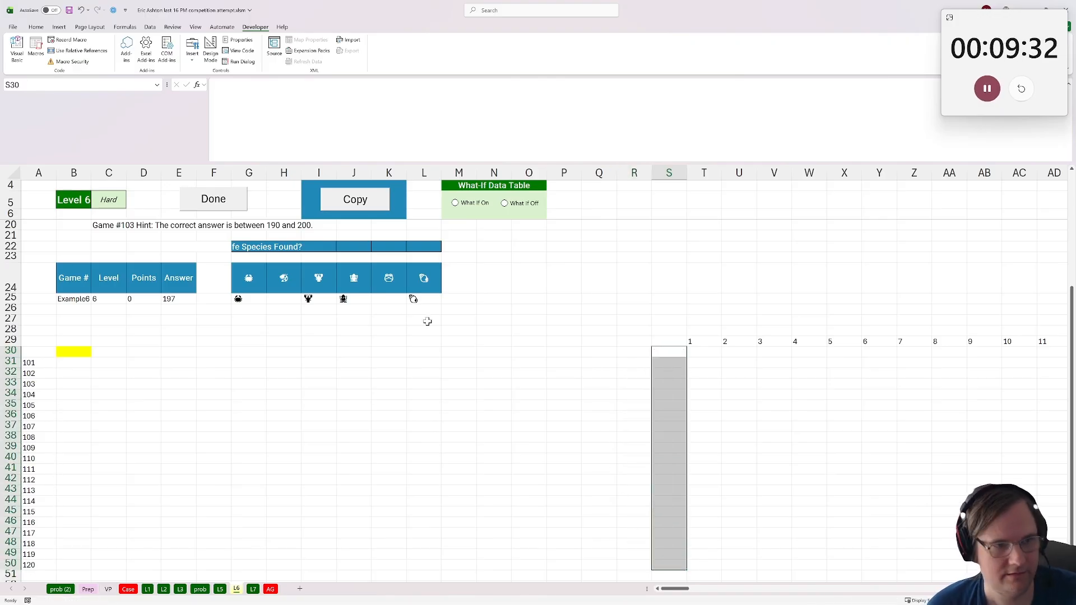
List the six species vertically with =TOCOL(G24:L24) in S31, and move the list up to start in S30
left_click(681, 363)
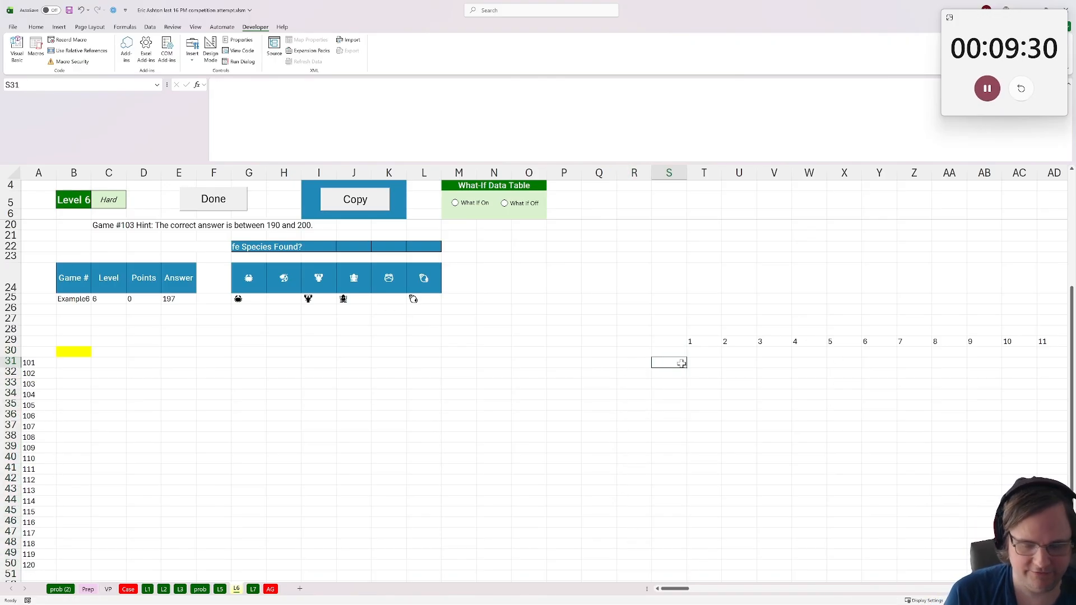
type("=t")
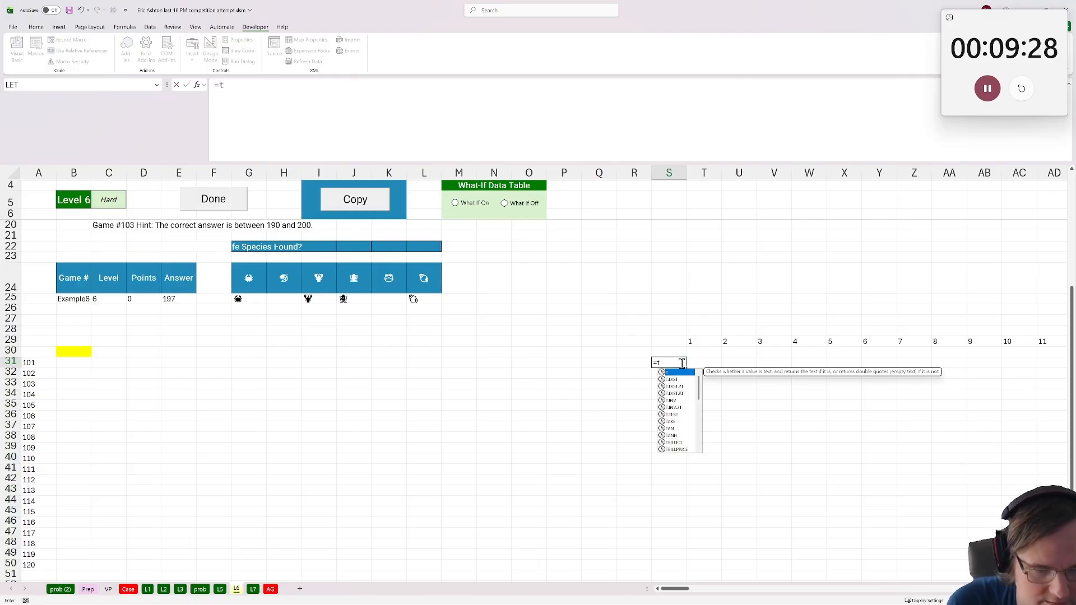
type("oc")
key("BackSpace")
key("BackSpace")
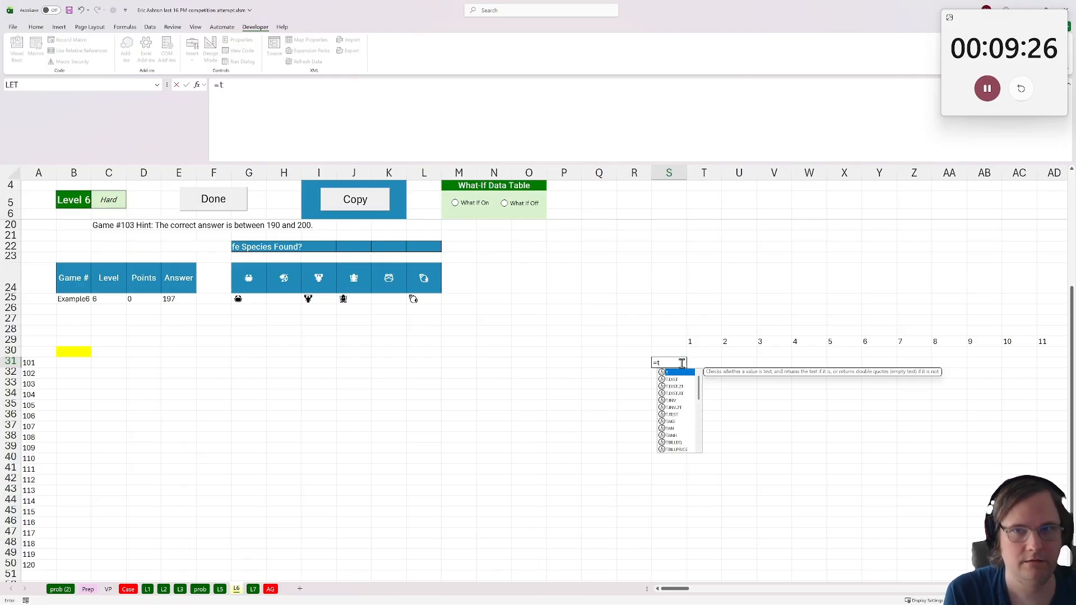
type("ocol(")
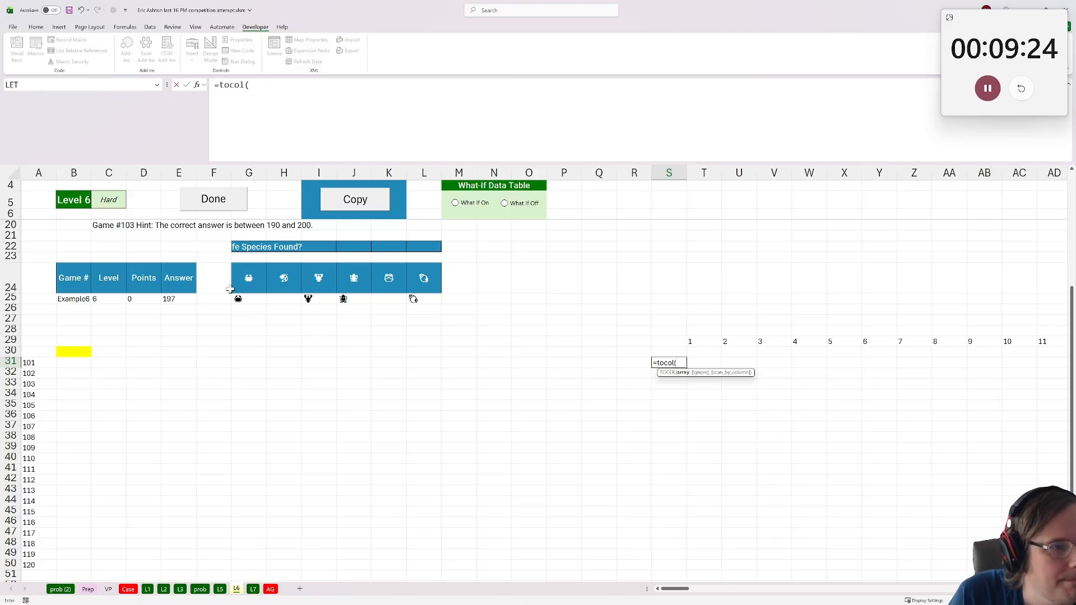
left_click_drag(246, 279, 424, 278)
key("Return")
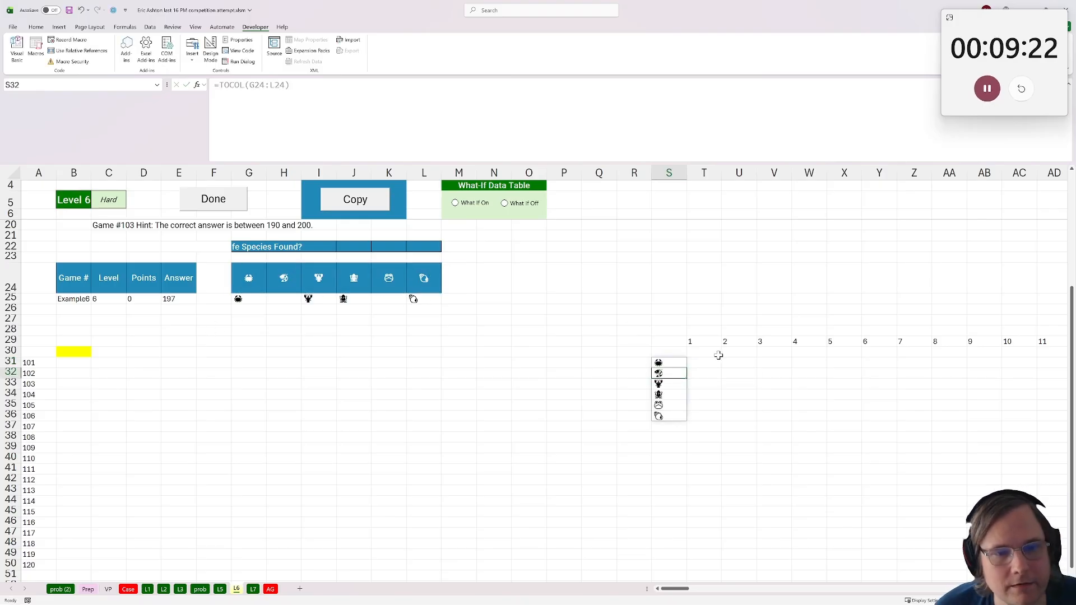
left_click(680, 364)
left_click_drag(679, 368, 662, 354)
Convert the row 29 minutes to hours by changing T29 to =0+SEQUENCE(,390)/60
left_click(703, 341)
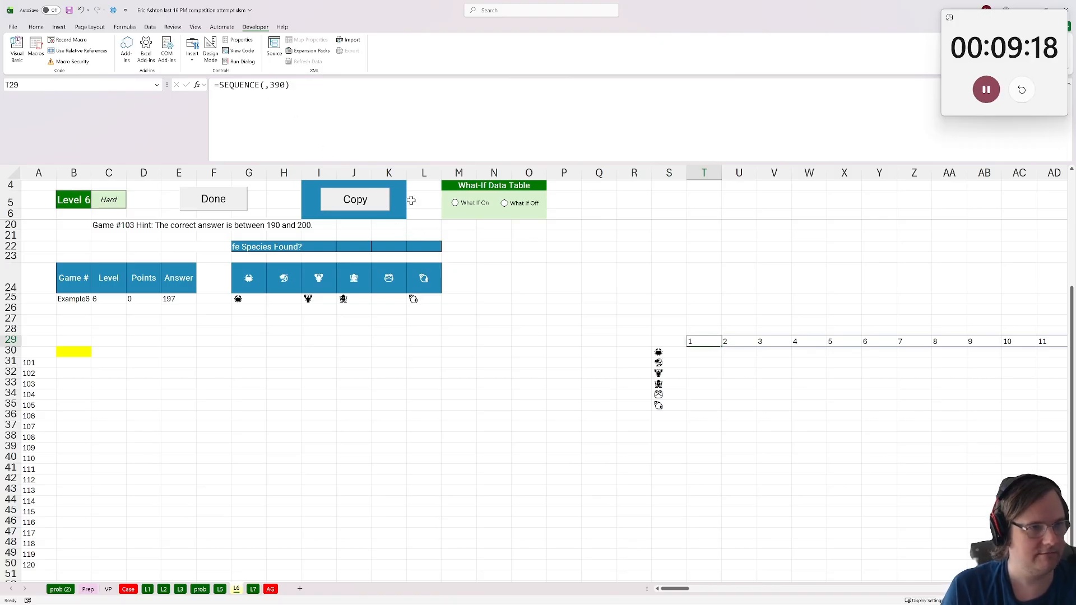
left_click(218, 96)
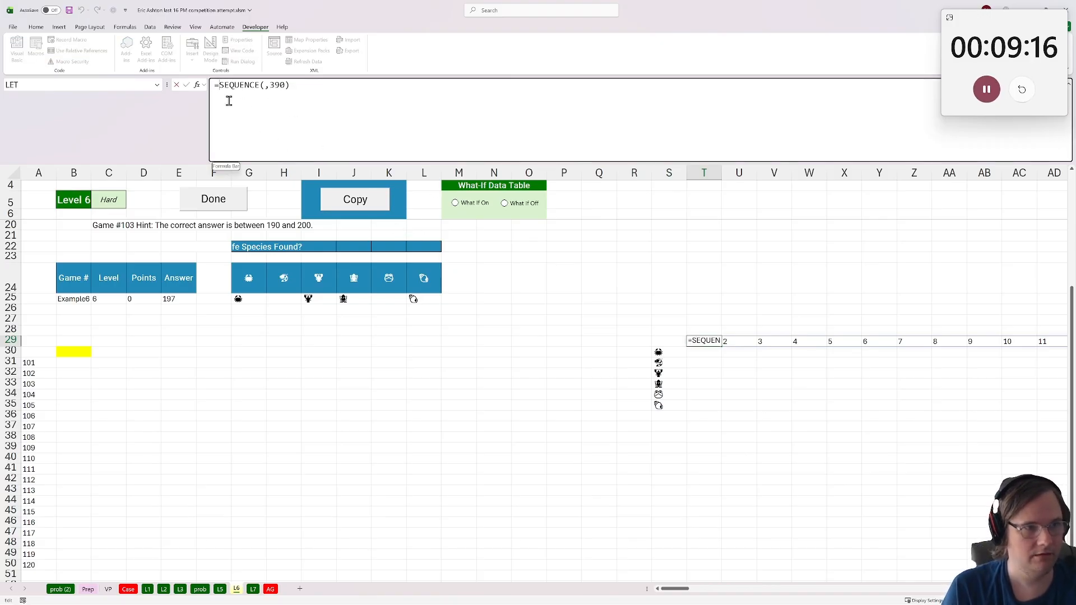
type("0+")
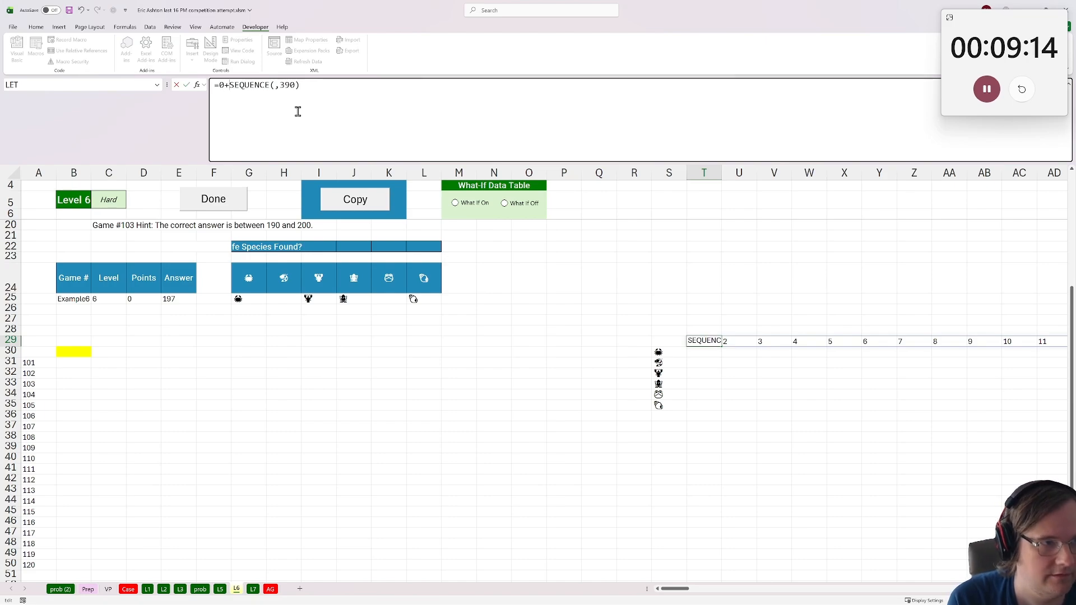
left_click(329, 115)
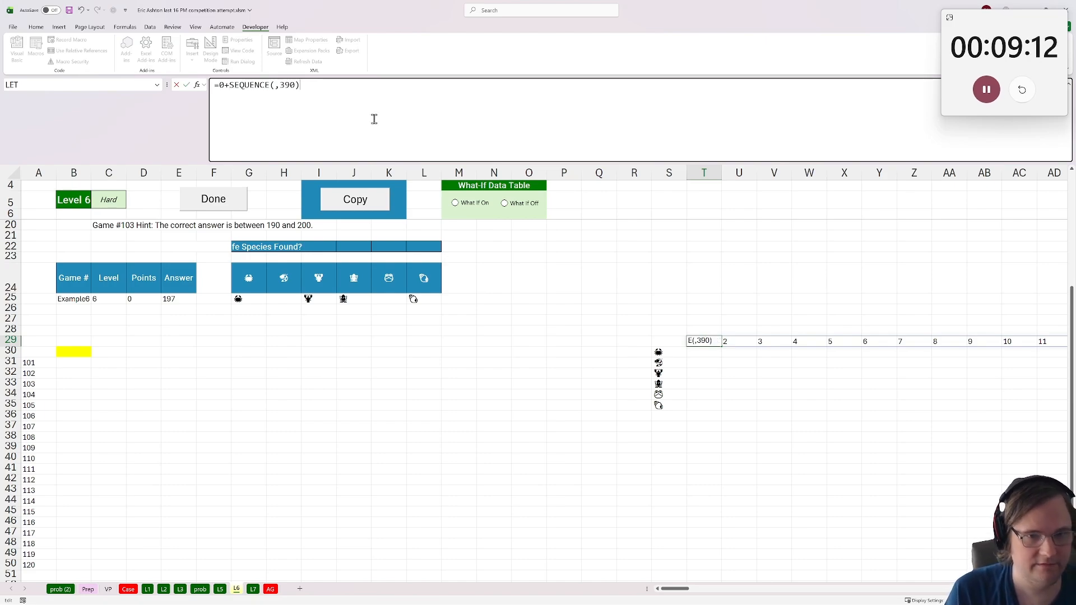
type("/")
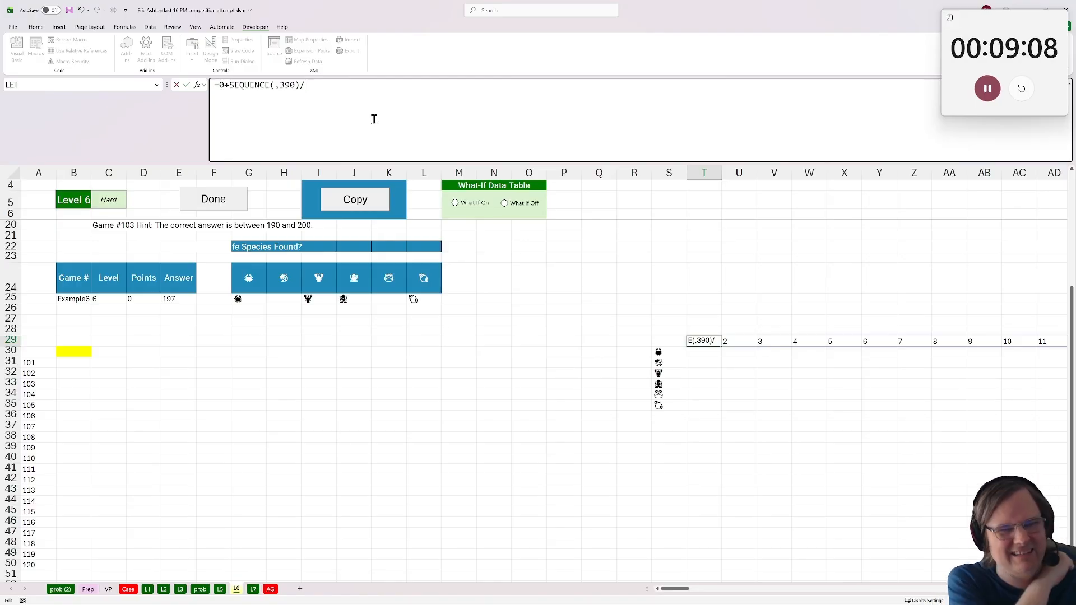
type("60")
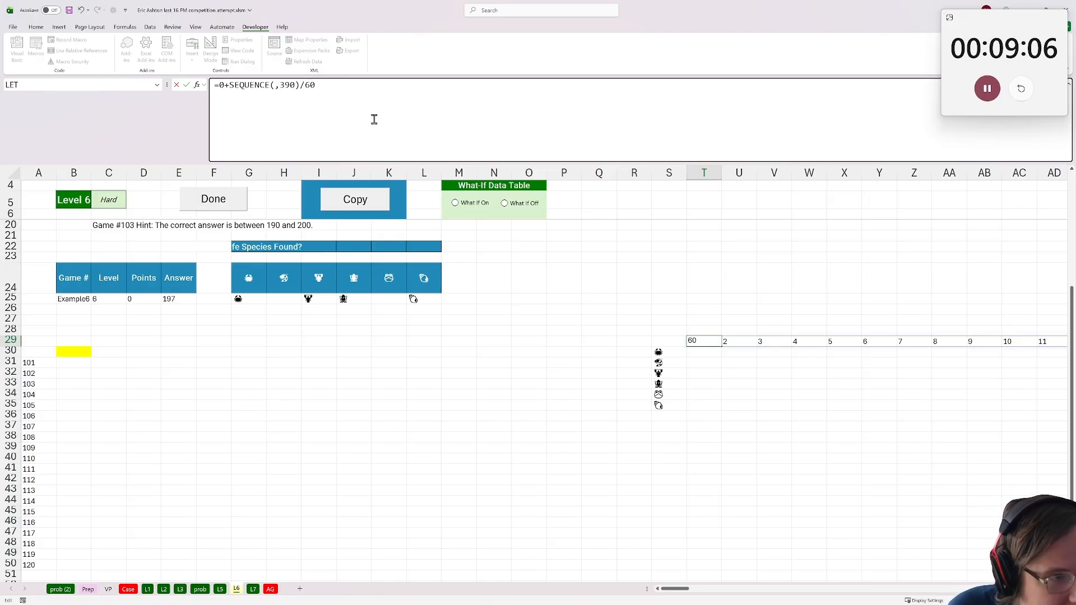
key("Return")
left_click_drag(676, 589, 675, 588)
Copy the grid S29:OS35 from sheet L6 and paste it as values on sheet prob starting at K69
key("Left")
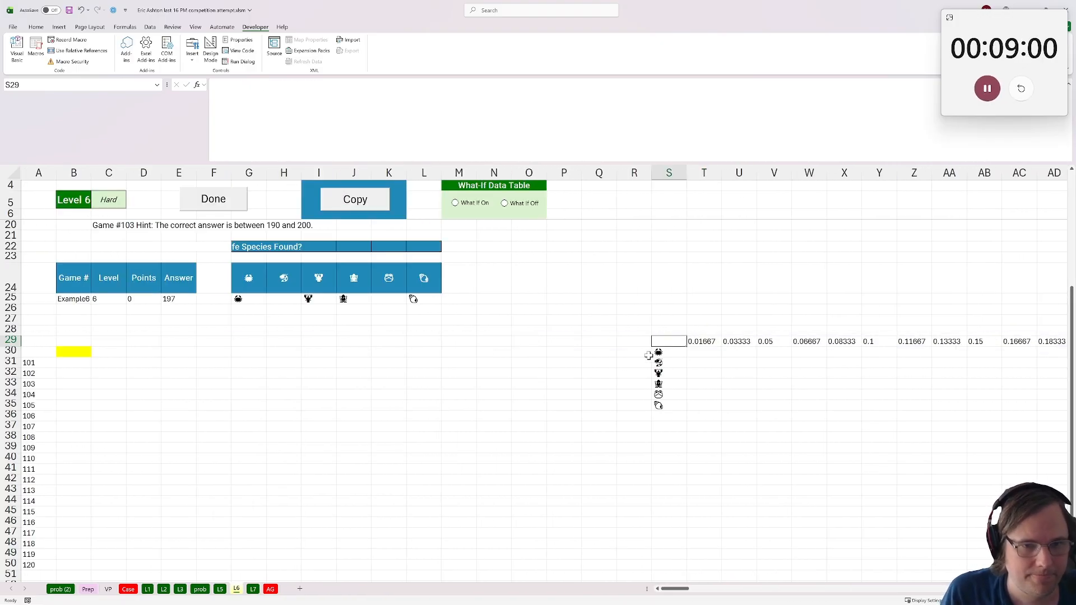
left_click_drag(672, 339, 685, 404)
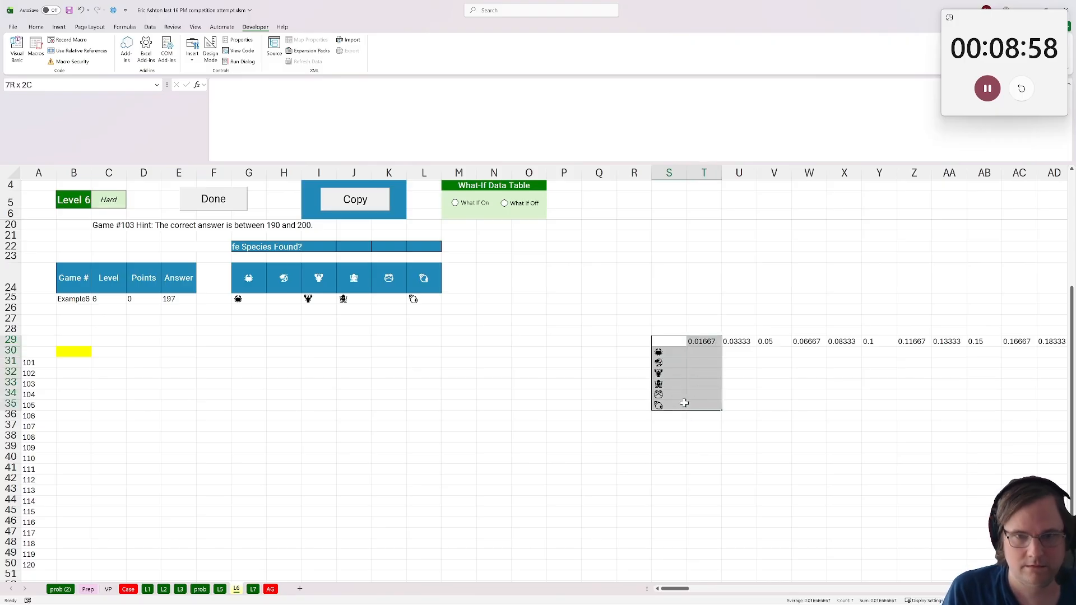
key("ctrl+shift+Right")
key("ctrl+c")
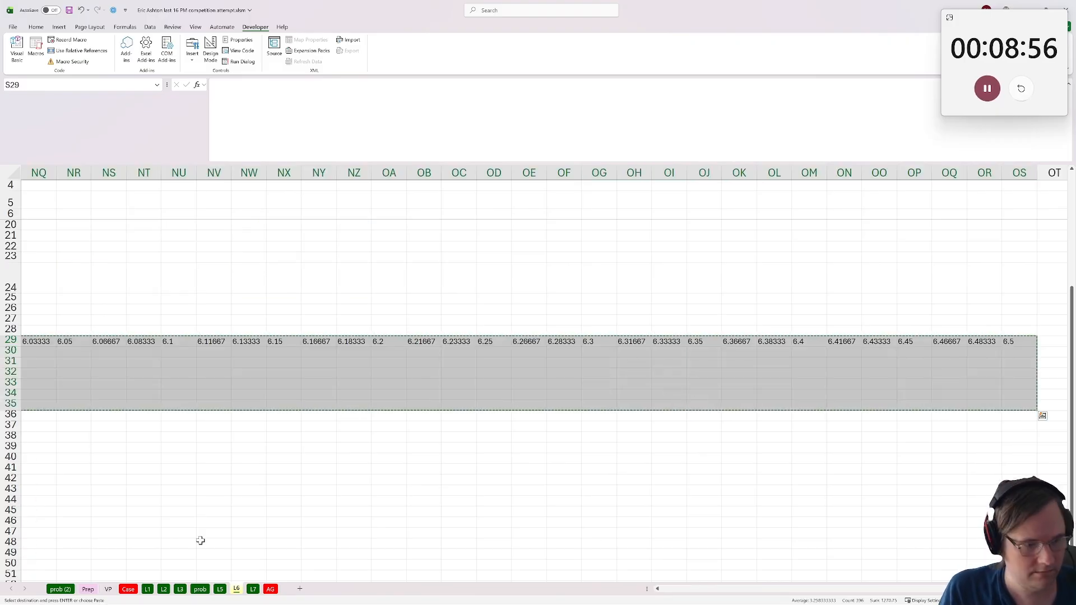
left_click(200, 589)
scroll(473, 420, "down", 8)
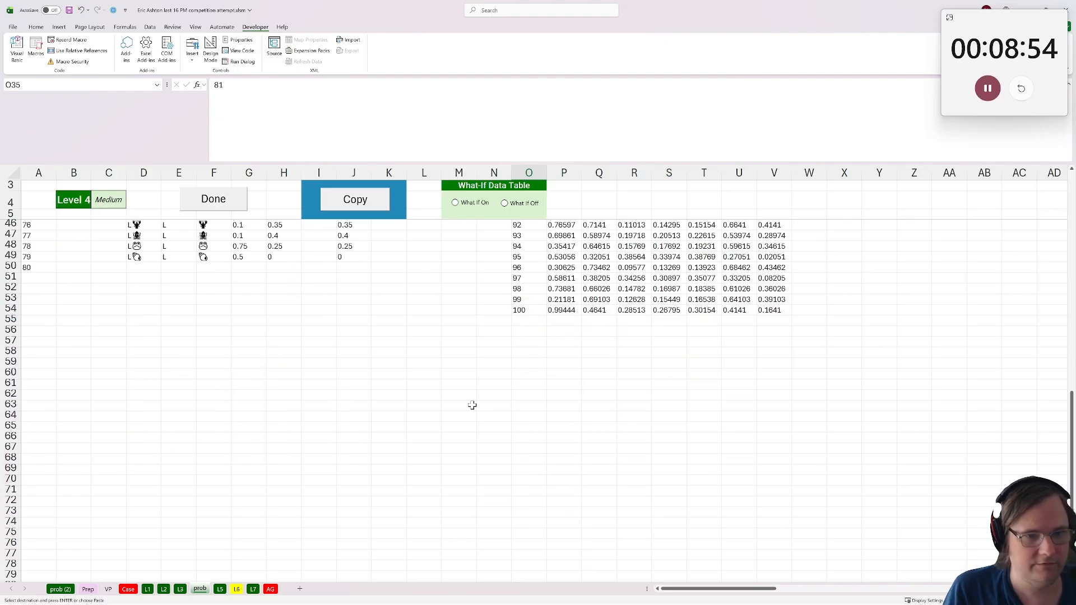
left_click(379, 437)
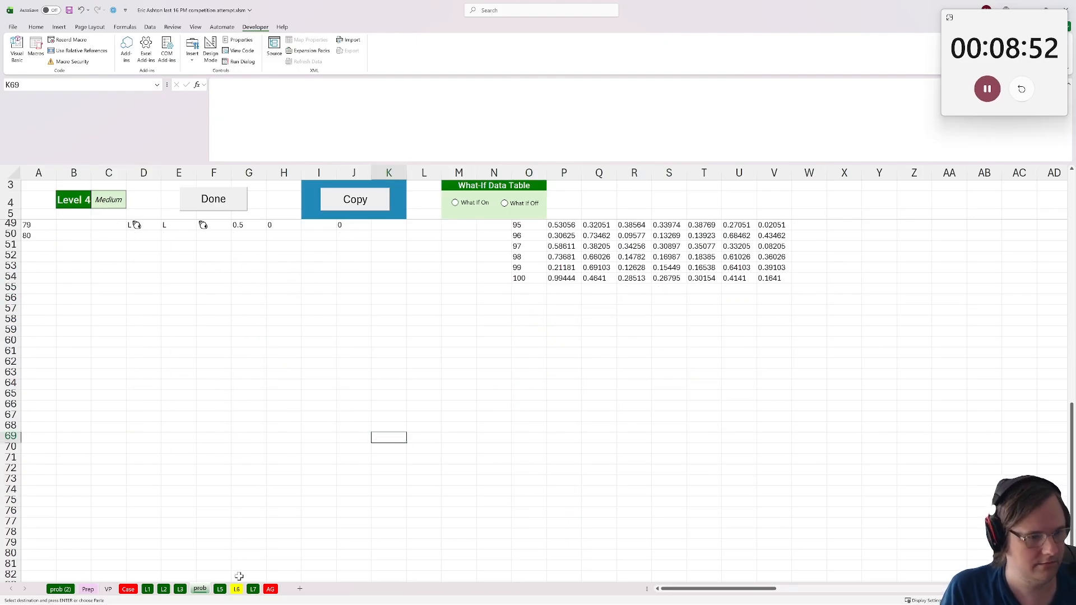
left_click(238, 589)
left_click(201, 589)
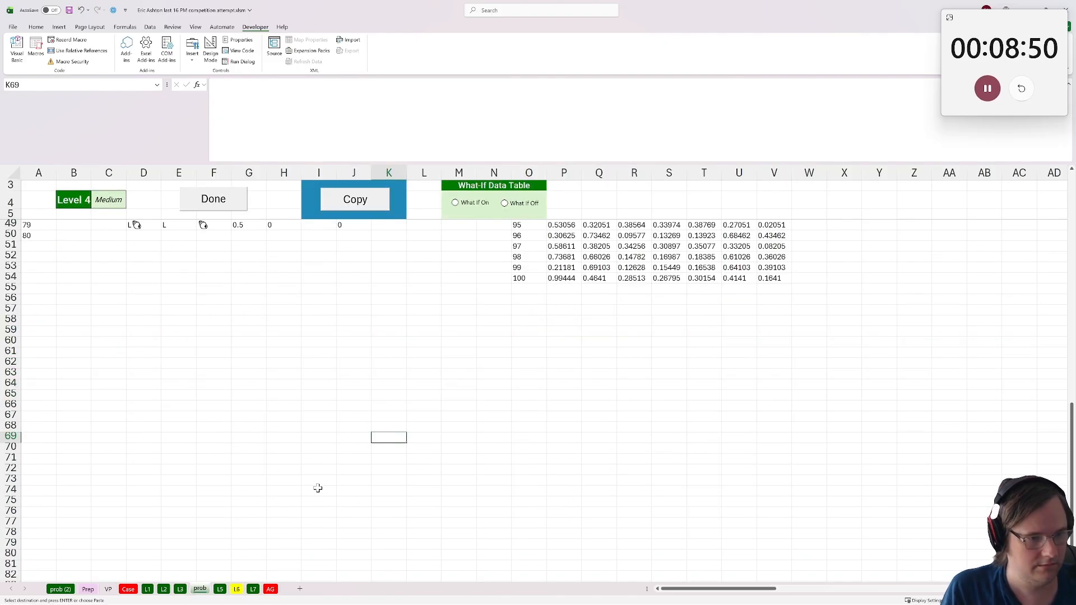
scroll(336, 480, "up", 7)
left_click(530, 288)
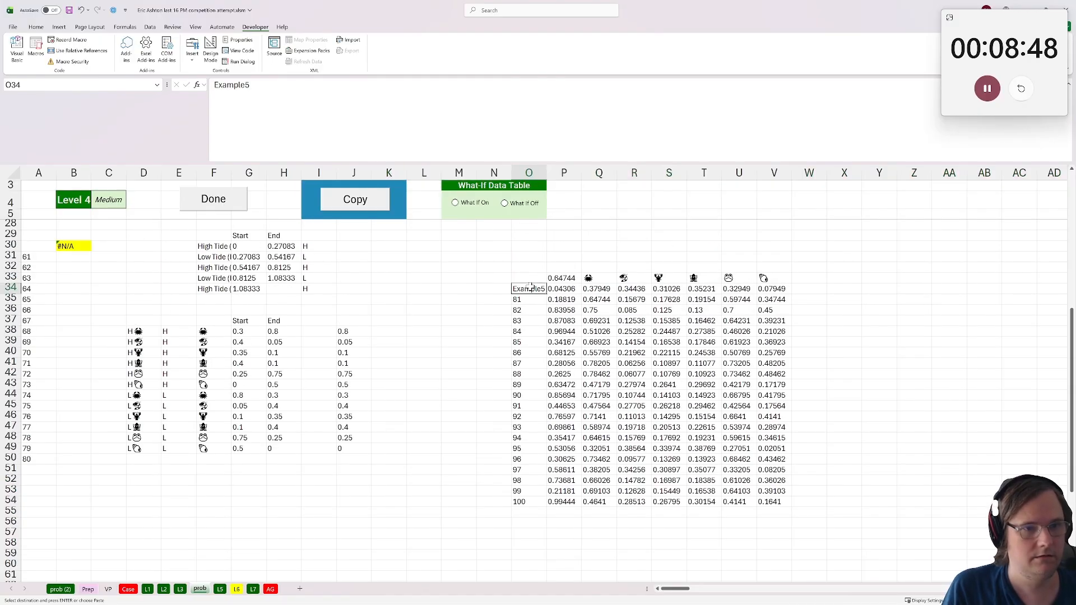
left_click(528, 279)
scroll(364, 355, "down", 9)
Copy the first time from L69 into the Time input G25 and the crab from K70 into the species input H25
left_click(421, 374)
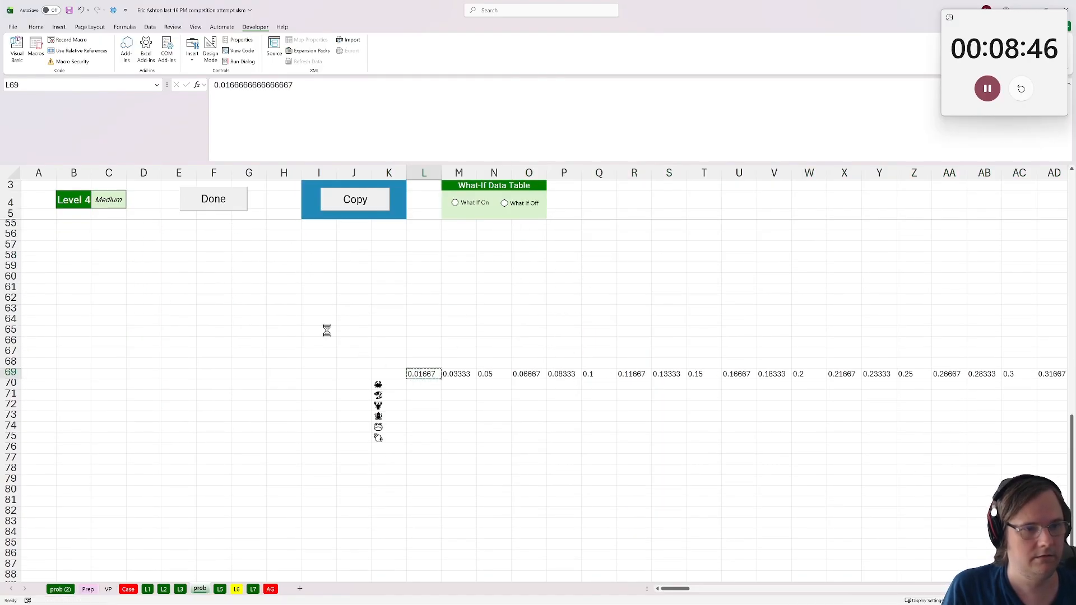
scroll(209, 376, "up", 15)
left_click(249, 416)
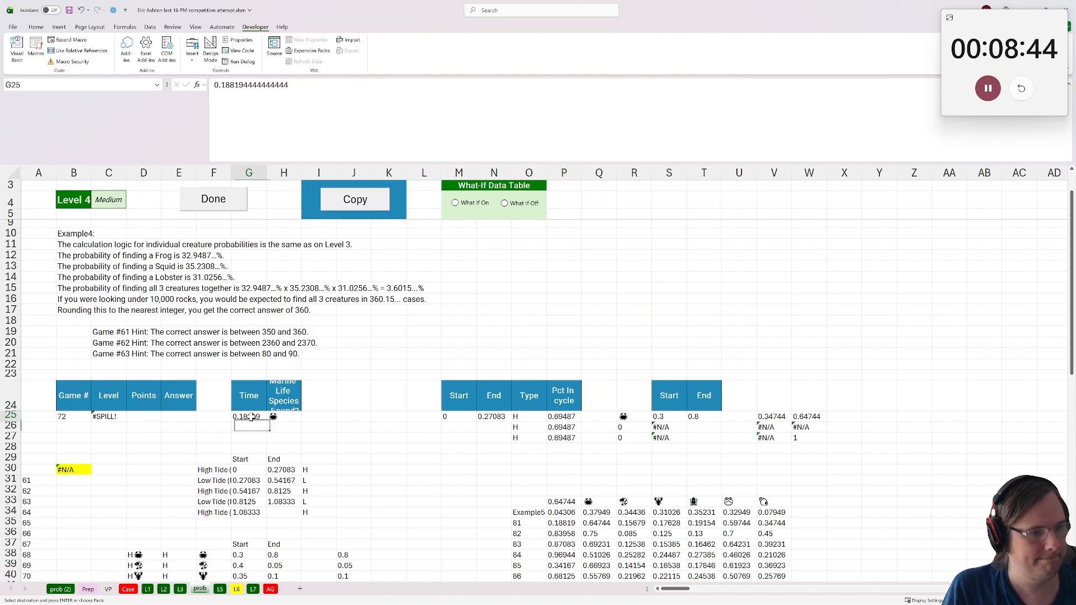
key("ctrl+v")
scroll(361, 448, "down", 13)
left_click(373, 440)
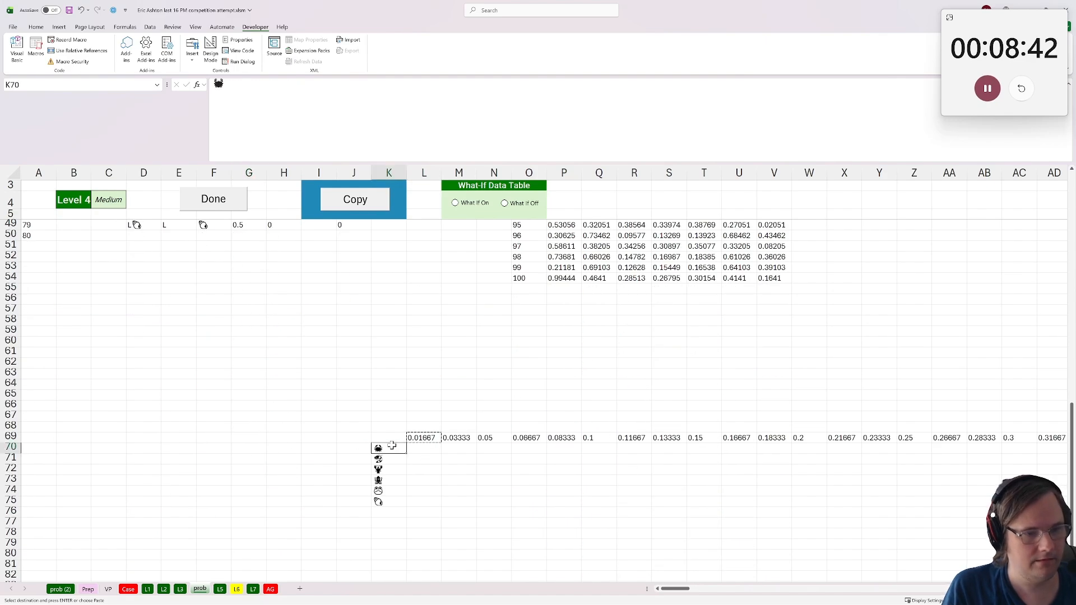
scroll(315, 360, "up", 8)
left_click(284, 247)
left_click(284, 257)
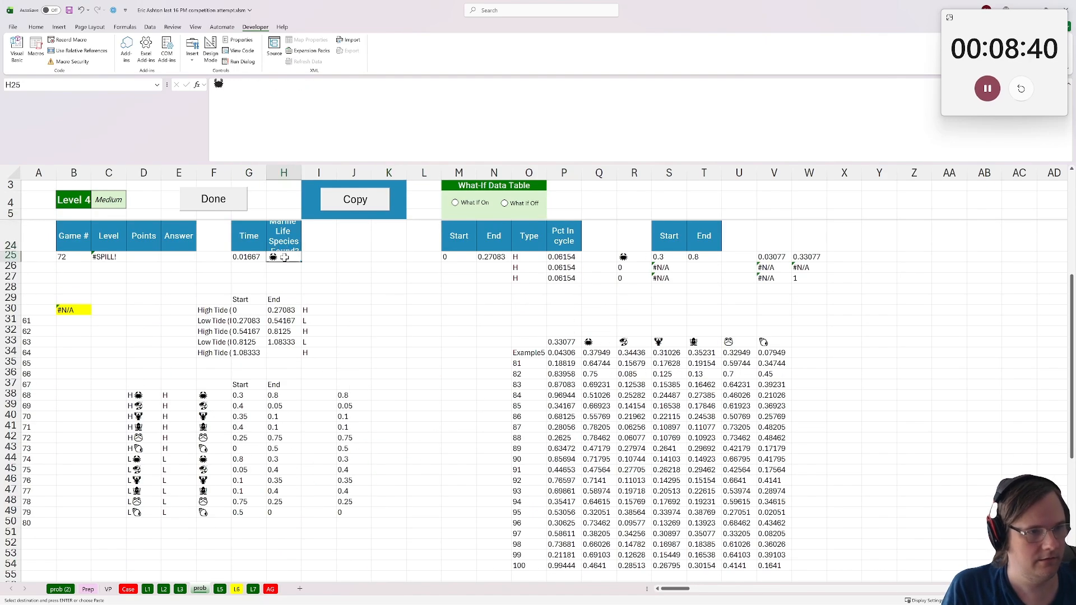
Link the grid's corner cell K69 to the combined probability result with =W25
scroll(348, 337, "down", 8)
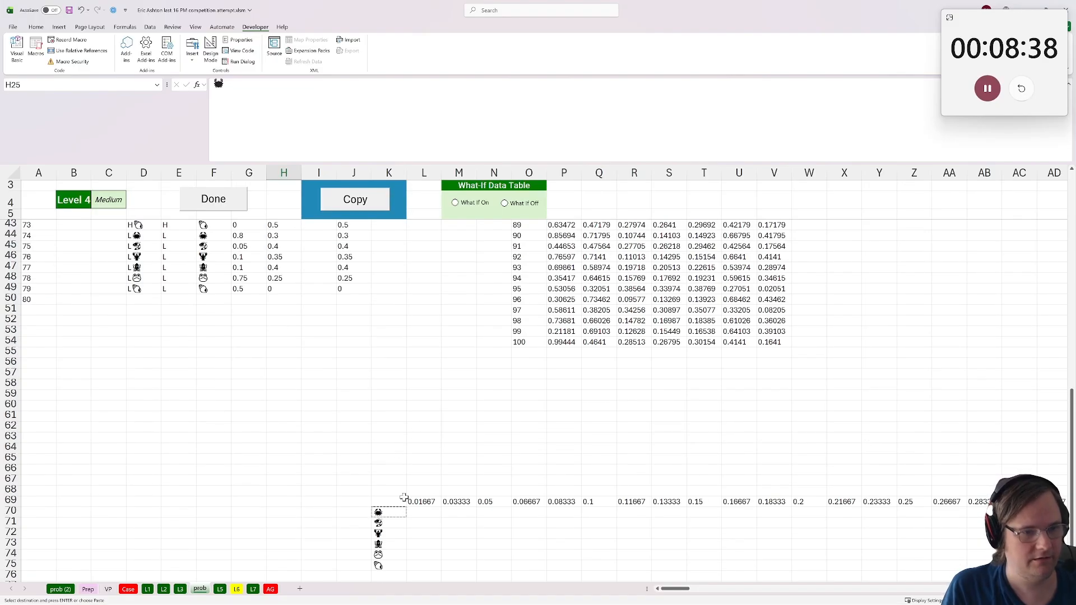
left_click(389, 452)
scroll(426, 449, "up", 9)
type("=")
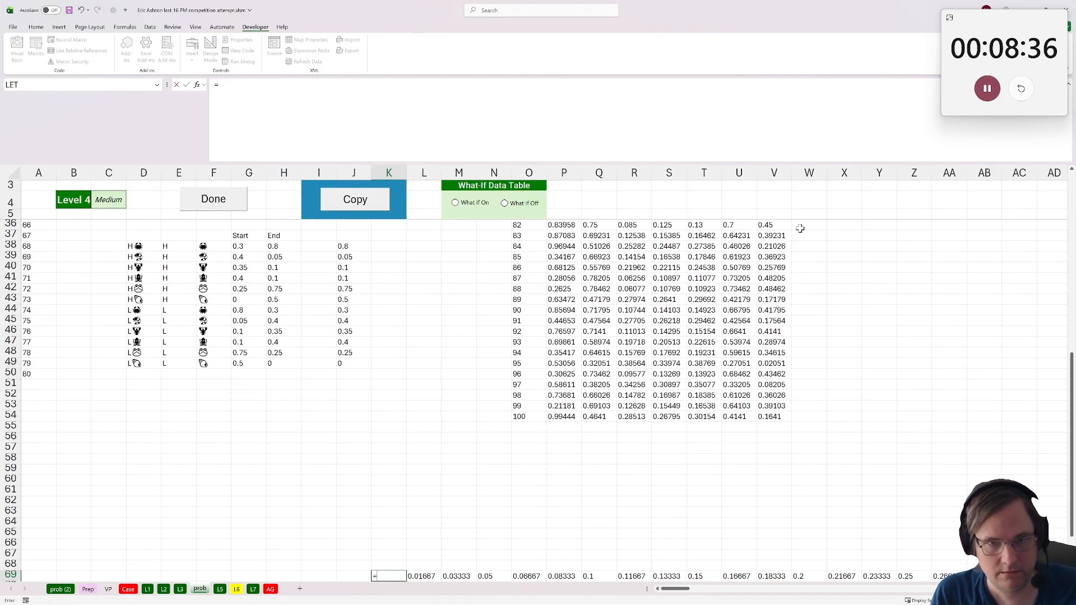
scroll(800, 229, "up", 7)
left_click(813, 363)
key("Return")
scroll(378, 466, "down", 5)
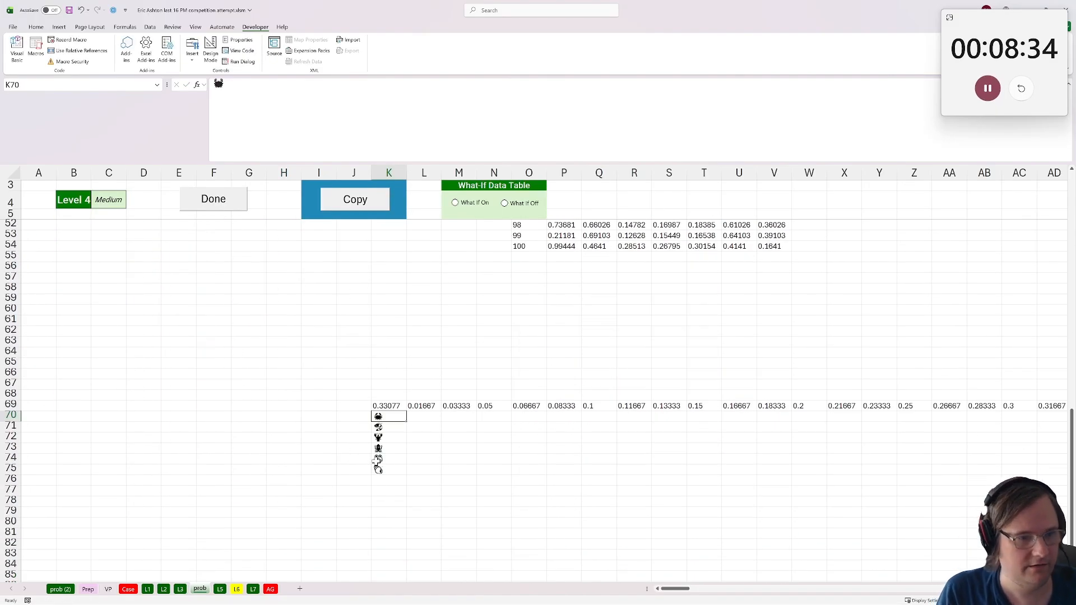
Create a two-way data table over the K69:OK75 grid with row input cell H25 and column input cell G25
left_click(386, 405)
scroll(594, 449, "down", 3)
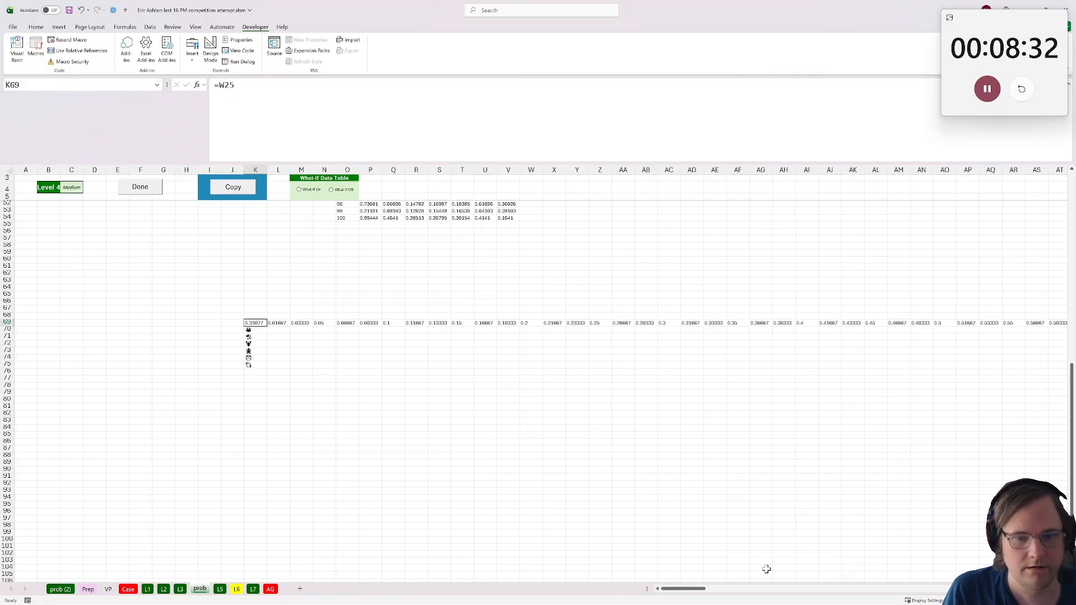
mouse_move(689, 591)
left_mouse_down()
mouse_move(1047, 589)
mouse_move(684, 589)
left_mouse_up()
left_click(1027, 366, "shift")
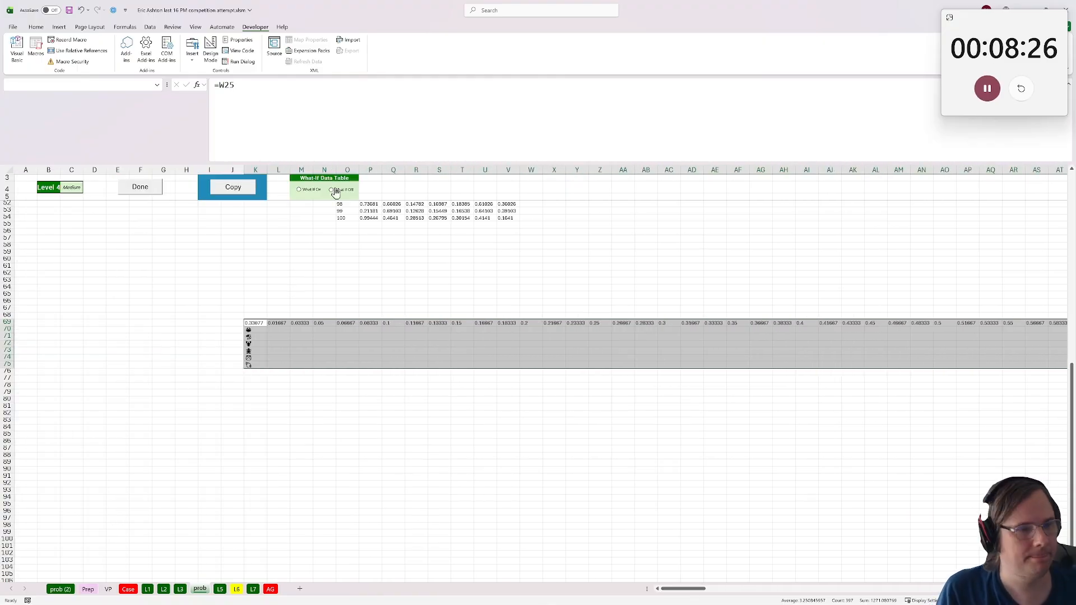
scroll(241, 357, "up", 6)
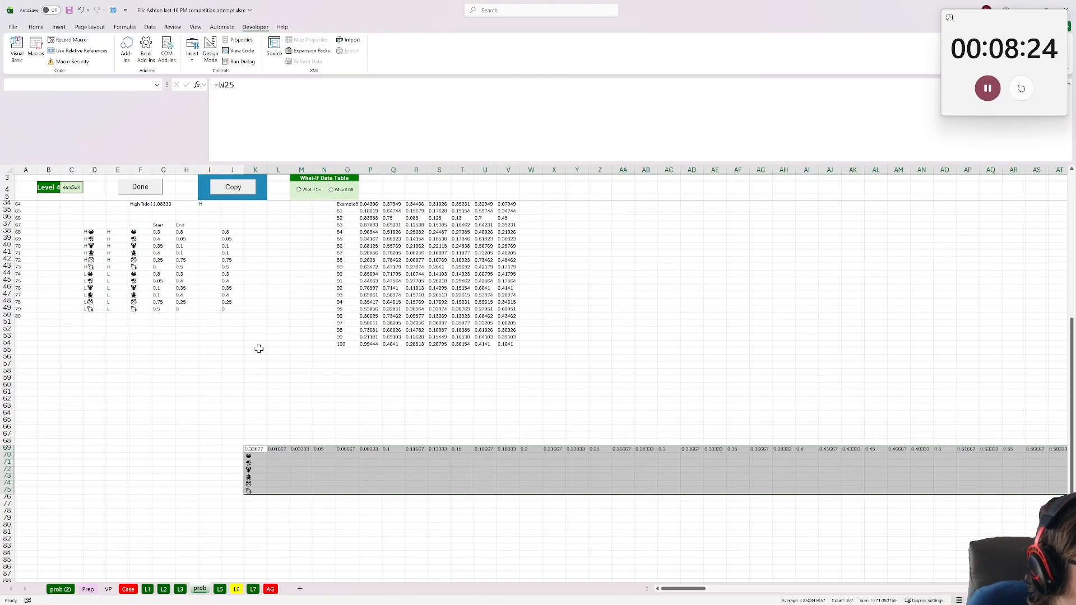
left_click(113, 10)
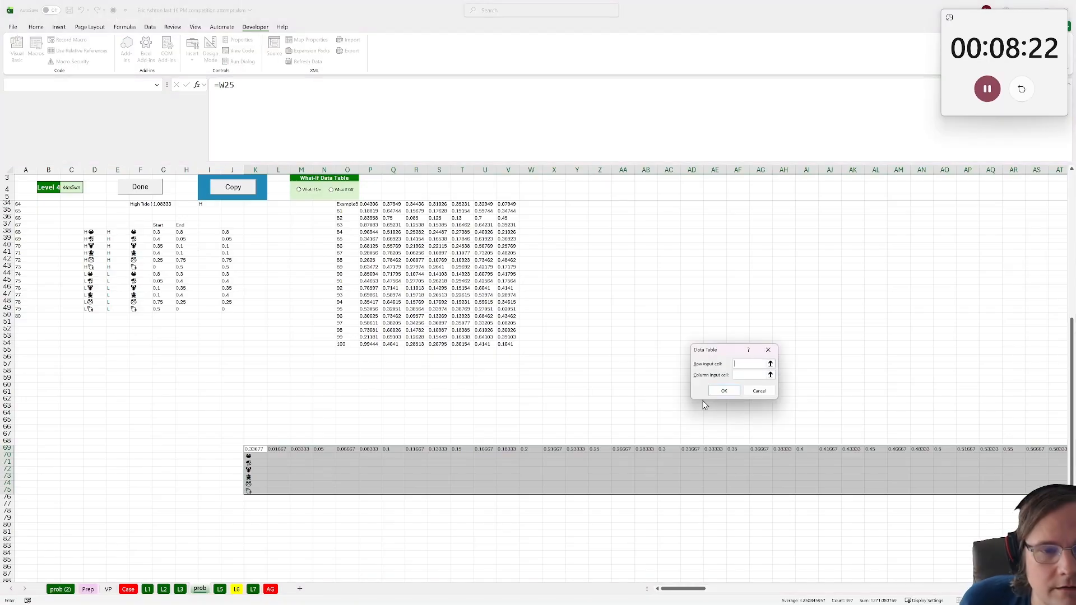
scroll(303, 309, "up", 3)
scroll(252, 426, "up", 2)
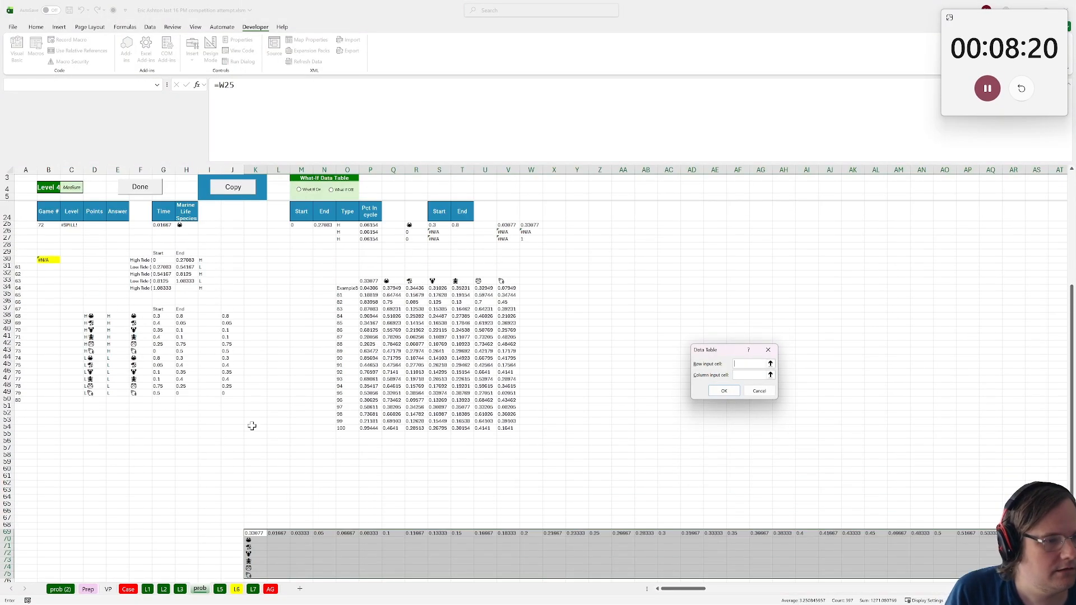
left_click(183, 262)
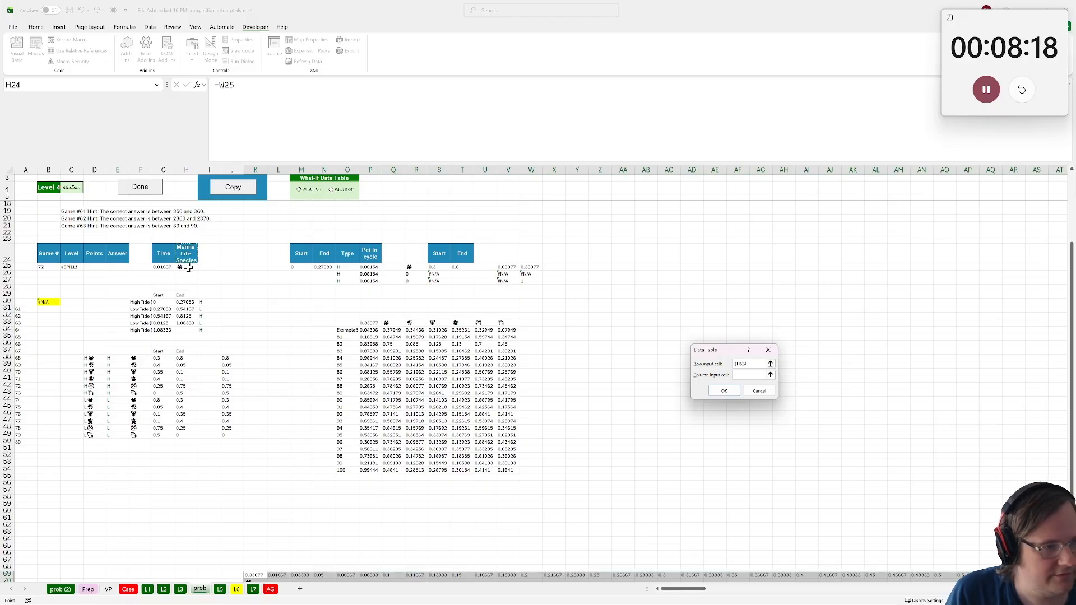
left_click(741, 376)
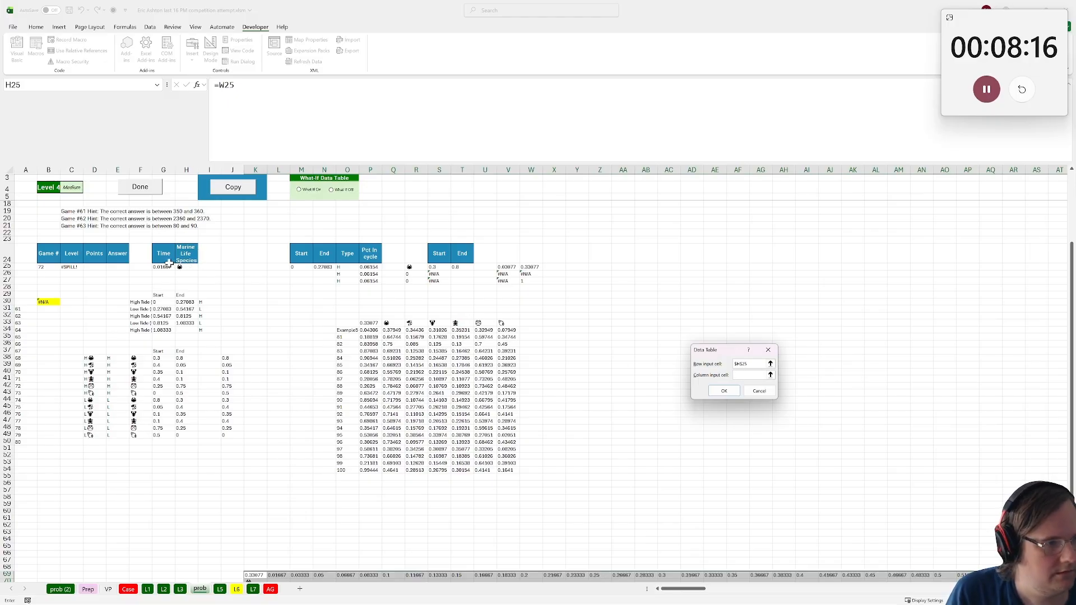
scroll(422, 431, "down", 3)
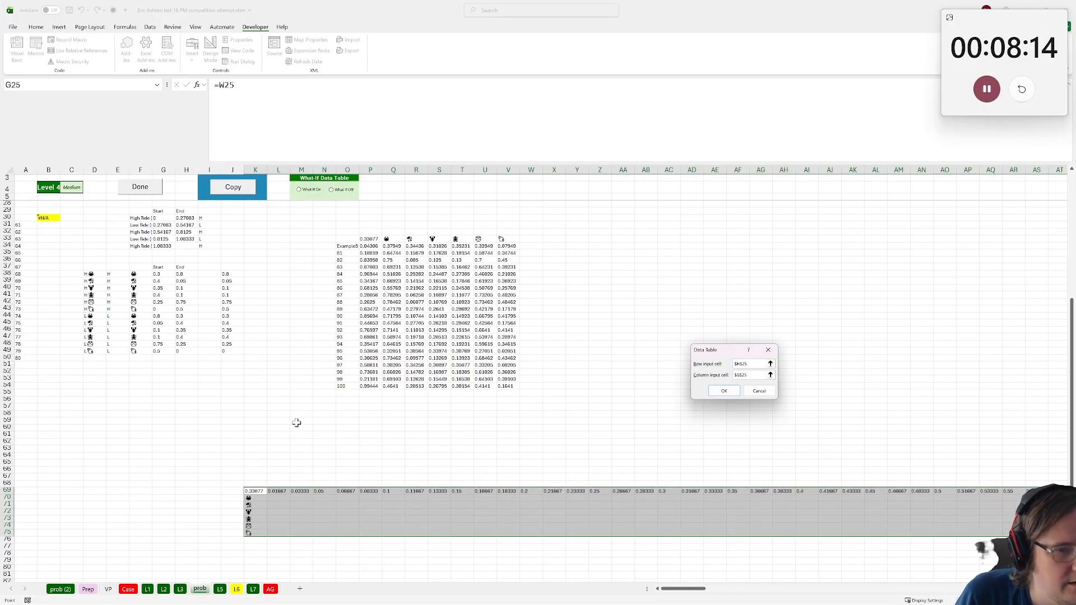
left_click(724, 391)
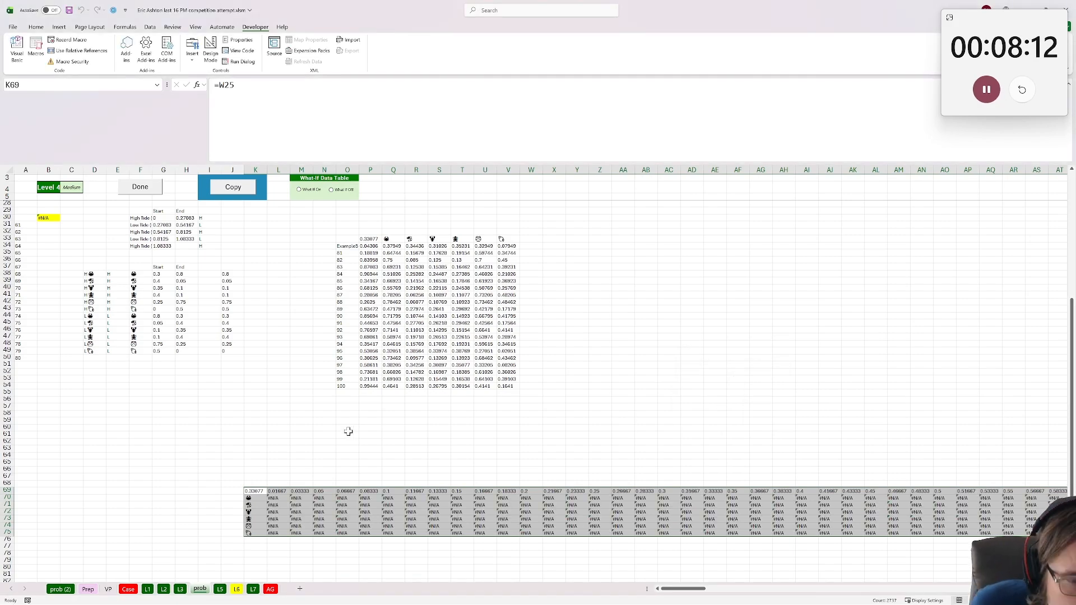
Check the corner formula in K69 and test the model by copying the time from M69 into the Time input G25
left_click(252, 505)
scroll(249, 504, "up", 3)
scroll(249, 503, "down", 1)
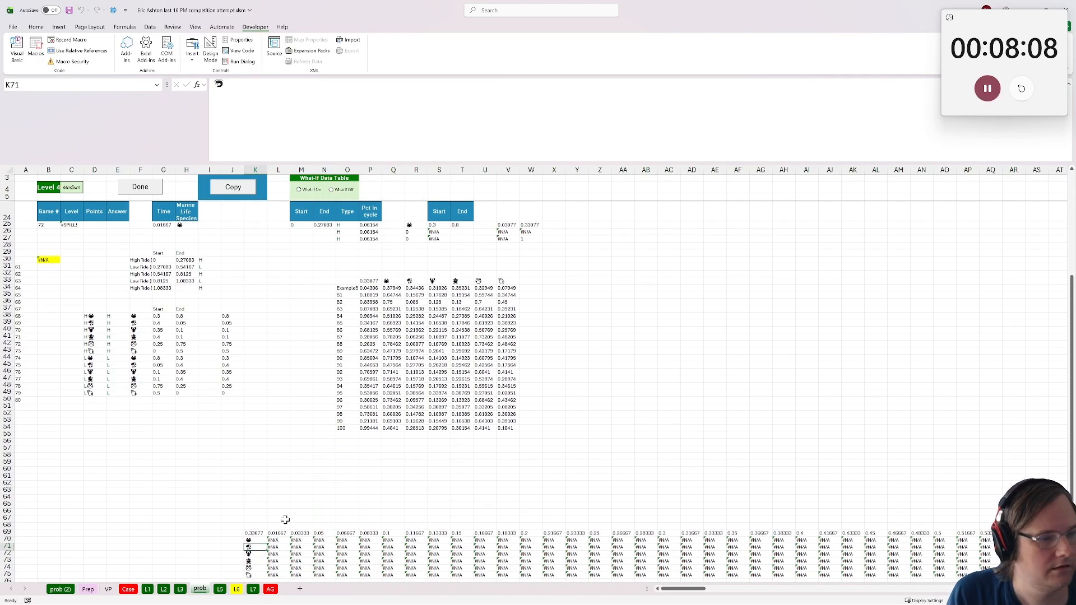
left_click(256, 532)
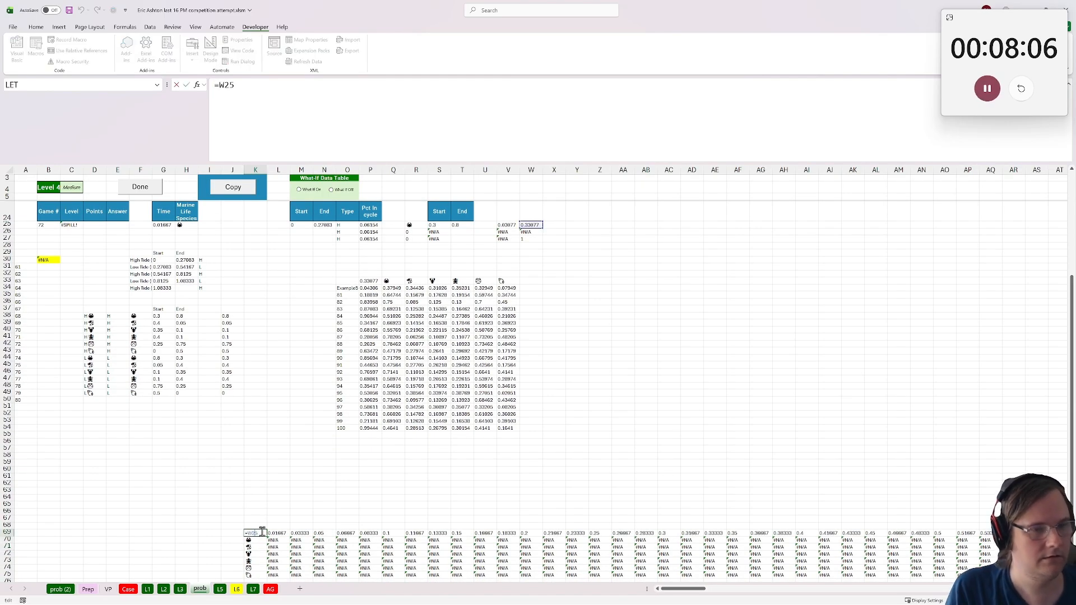
key("Down")
left_click(277, 535)
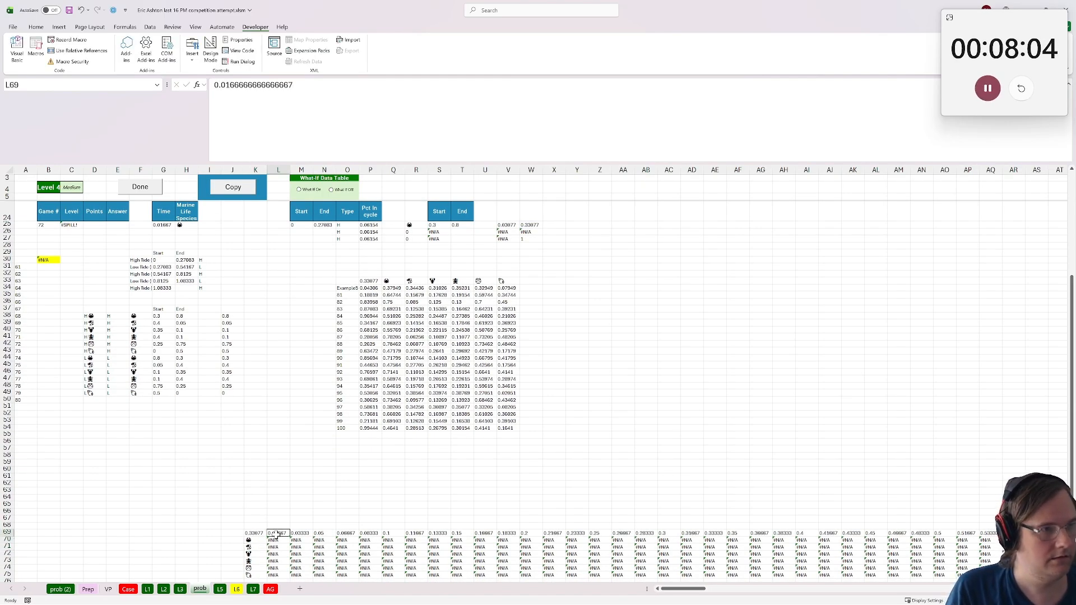
left_click(301, 534)
key("ctrl+c")
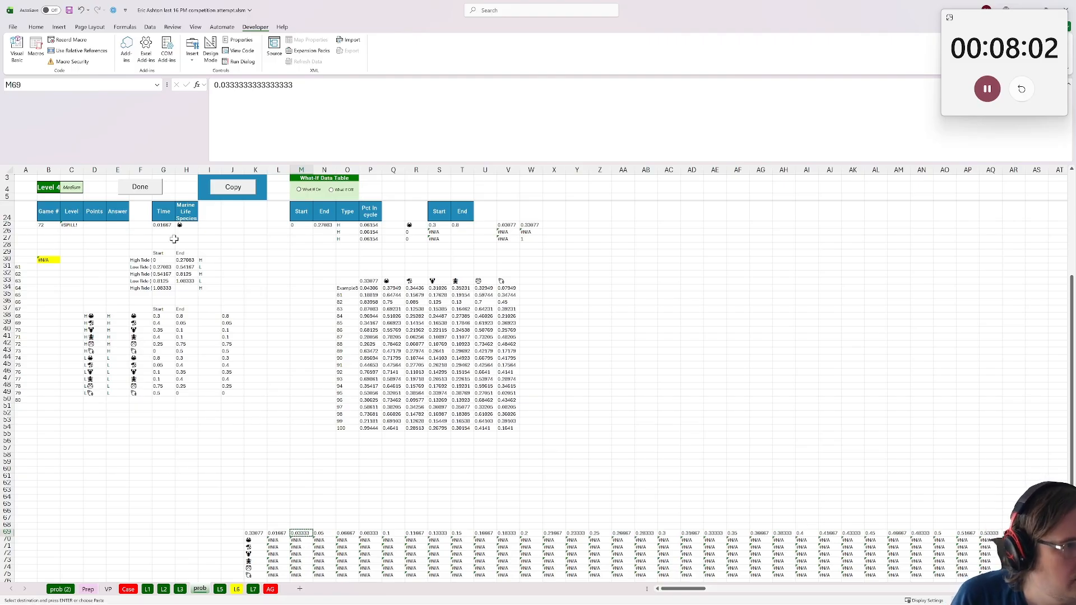
left_click(164, 225)
key("ctrl+v")
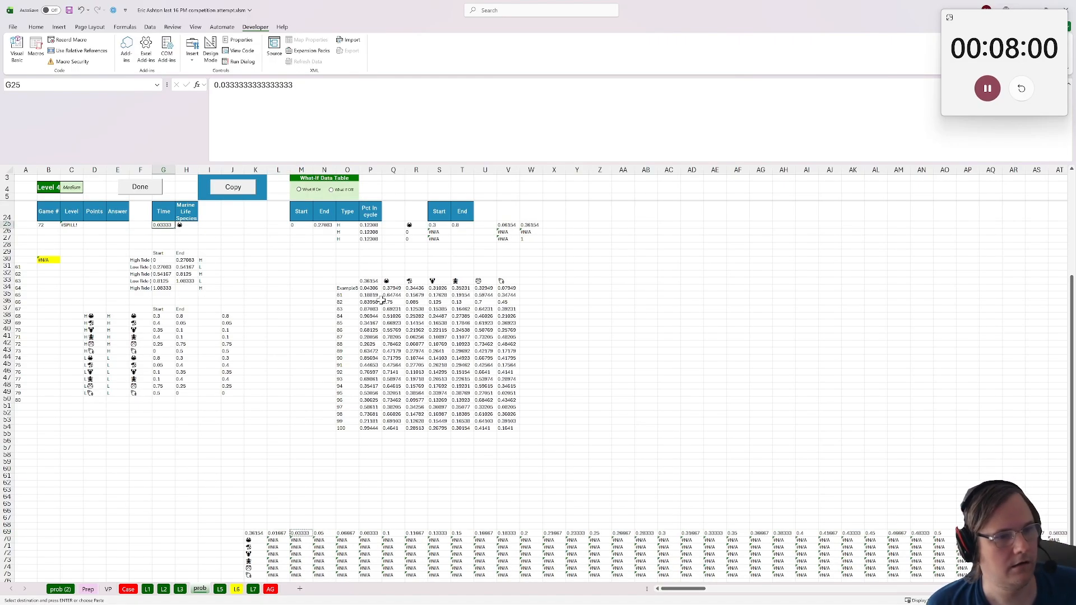
Clear the old data table results in P34:V54
mouse_move(369, 295)
left_mouse_down()
mouse_move(494, 422)
mouse_move(372, 288)
left_mouse_up()
left_click(515, 424)
key("Escape")
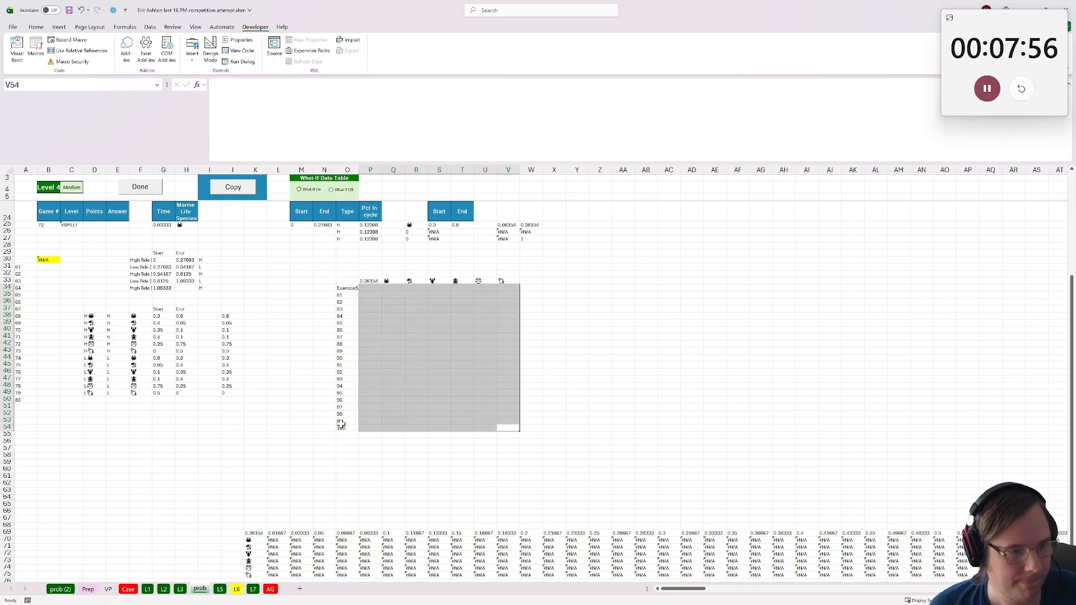
key("Delete")
Rebuild the K69:OK75 data table with the Time cell G25 as row input and the species cell H25 as column input
left_click(268, 543)
left_click(253, 535)
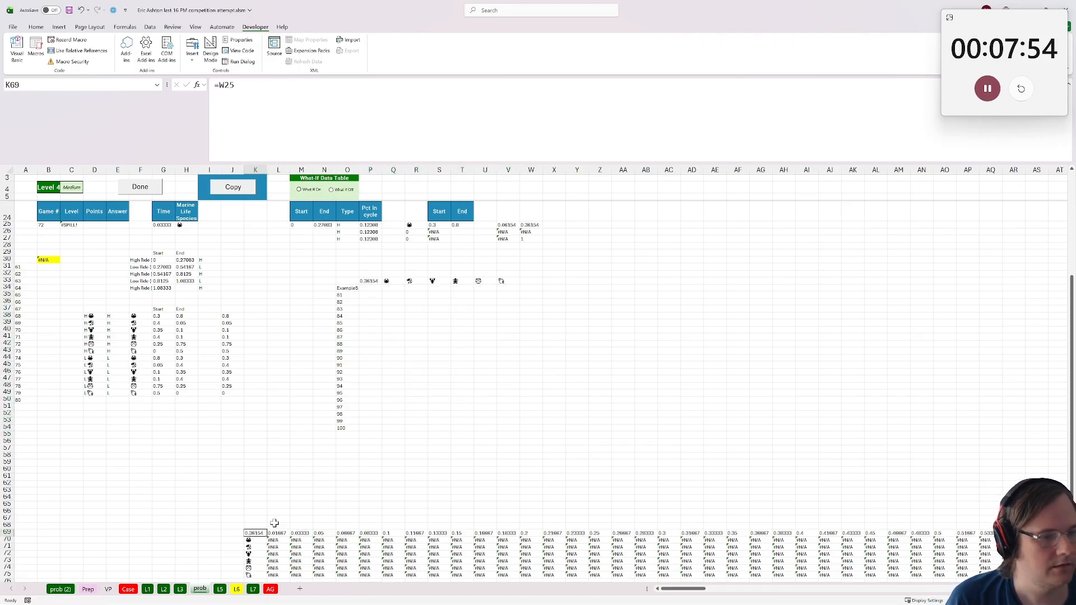
left_click(302, 533)
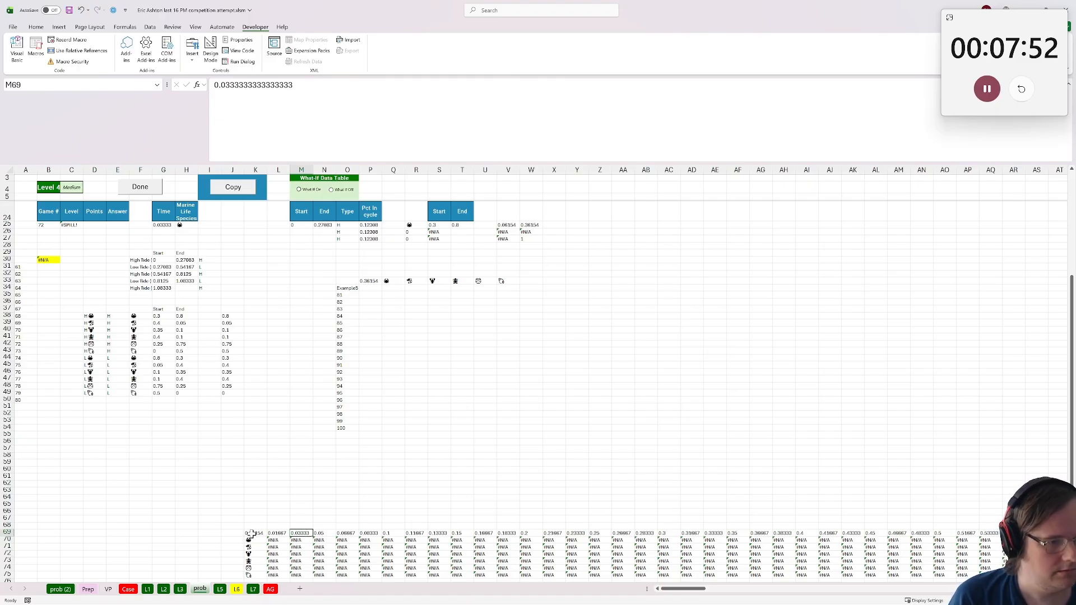
left_click_drag(253, 534, 304, 571)
key("ctrl+shift+Right")
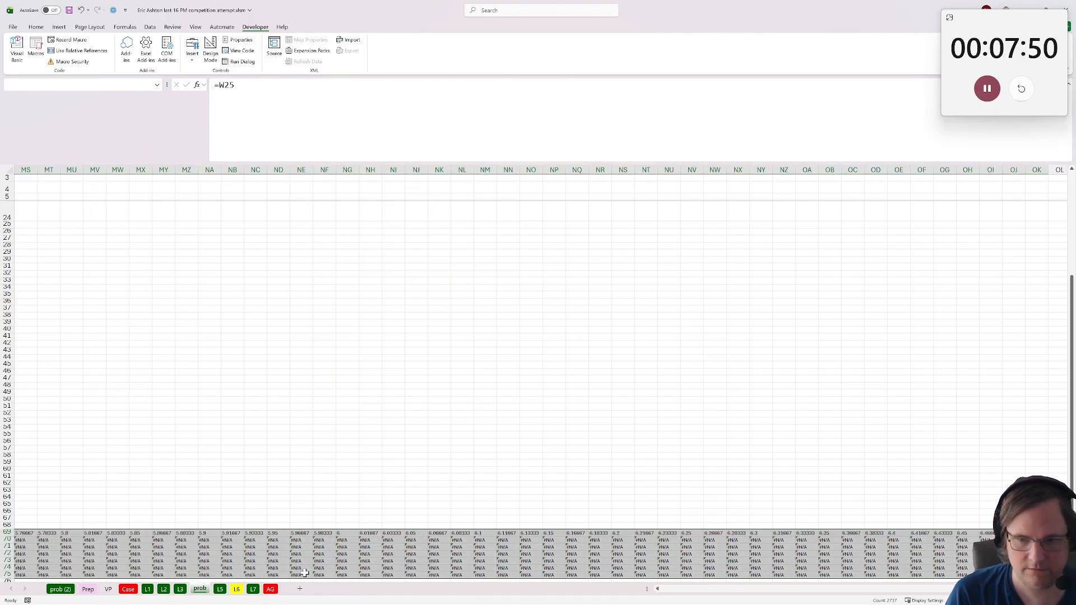
left_click_drag(1036, 589, 266, 576)
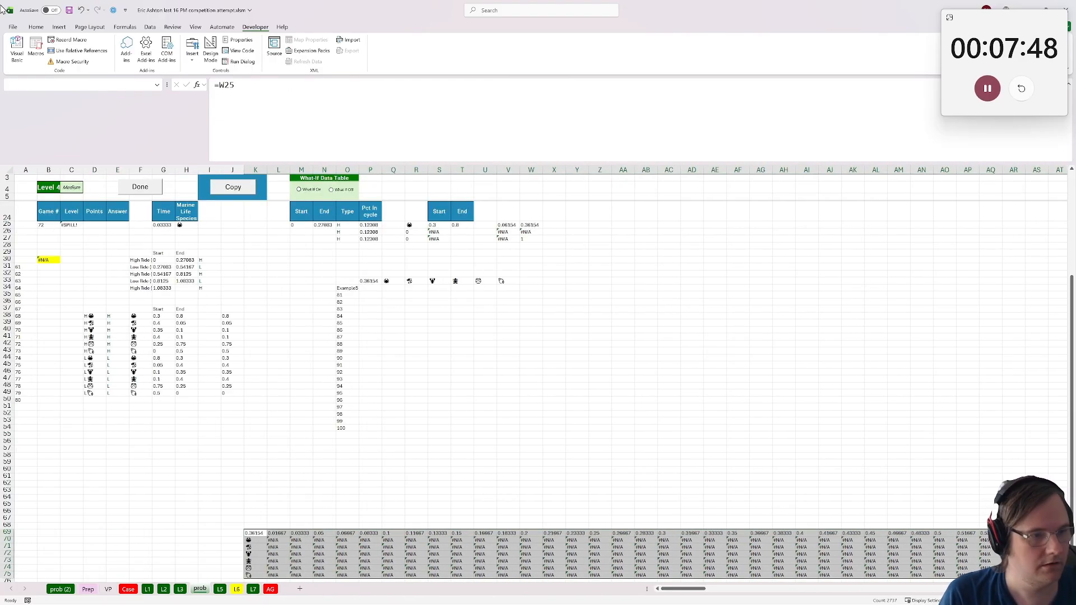
key("alt+d")
key("t")
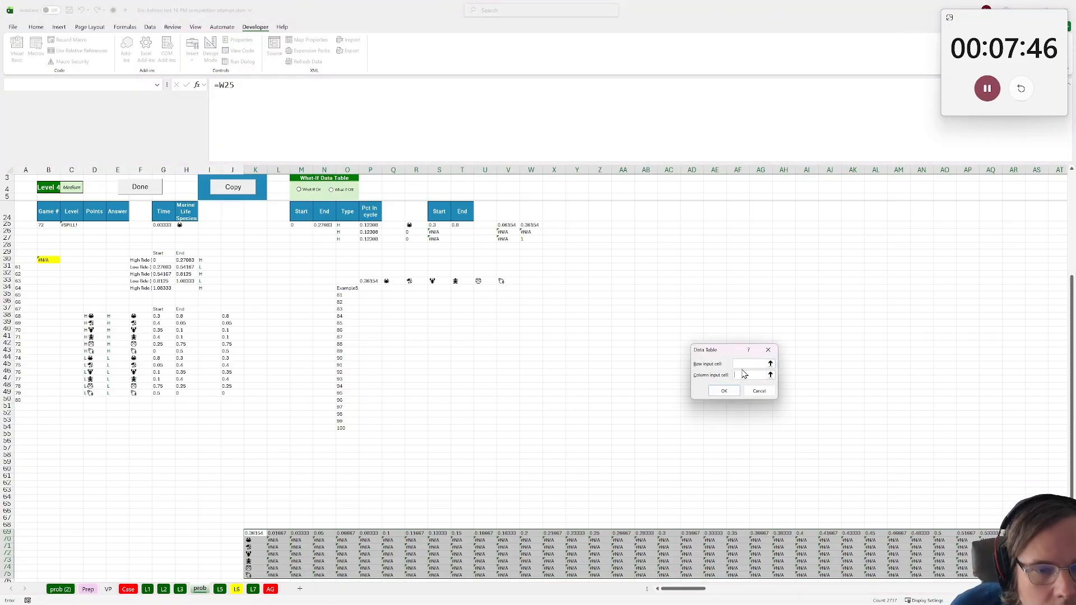
left_click(186, 225)
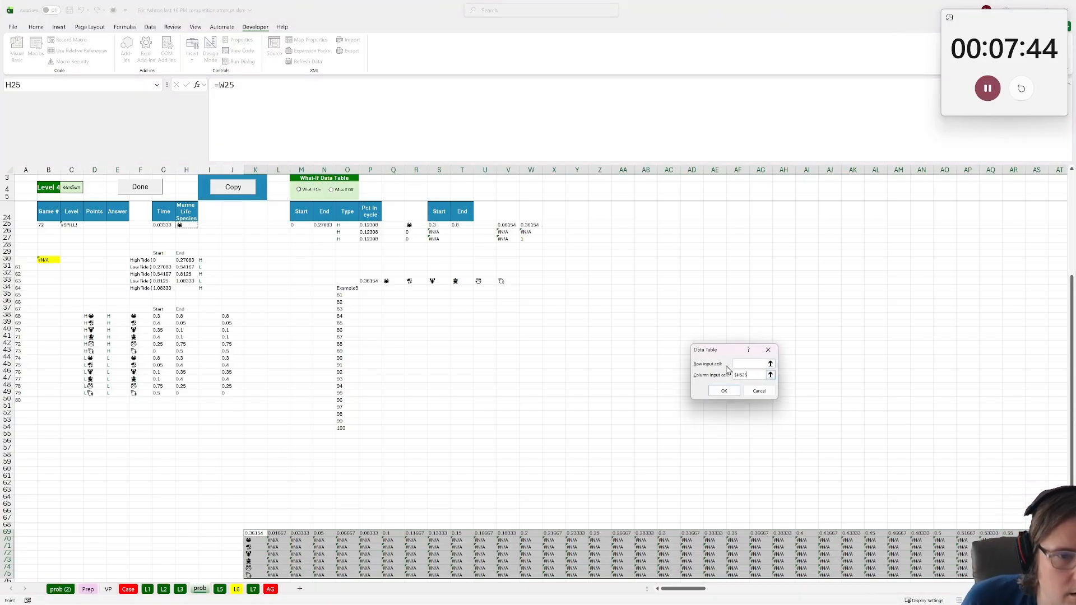
left_click(745, 364)
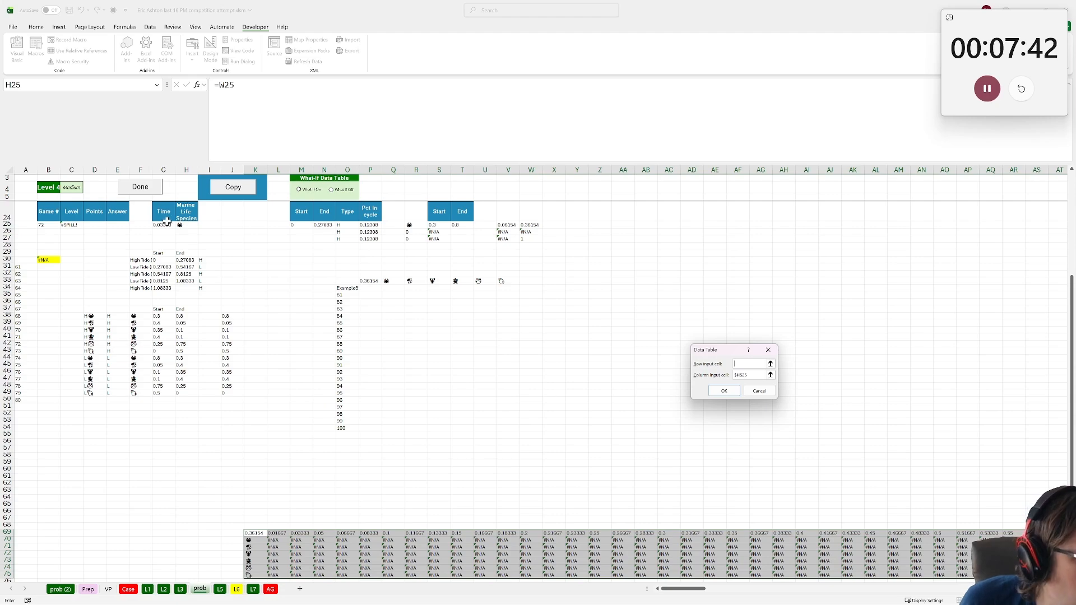
left_click(724, 391)
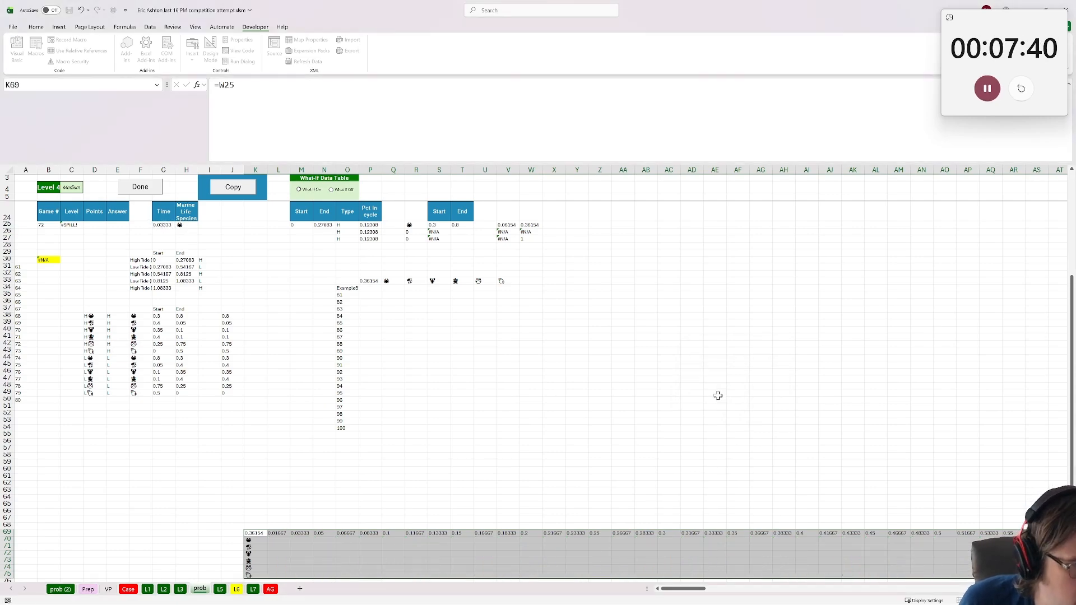
Copy the late time value from OI69 at the far end of the data table into the Time input G25
scroll(513, 464, "down", 3)
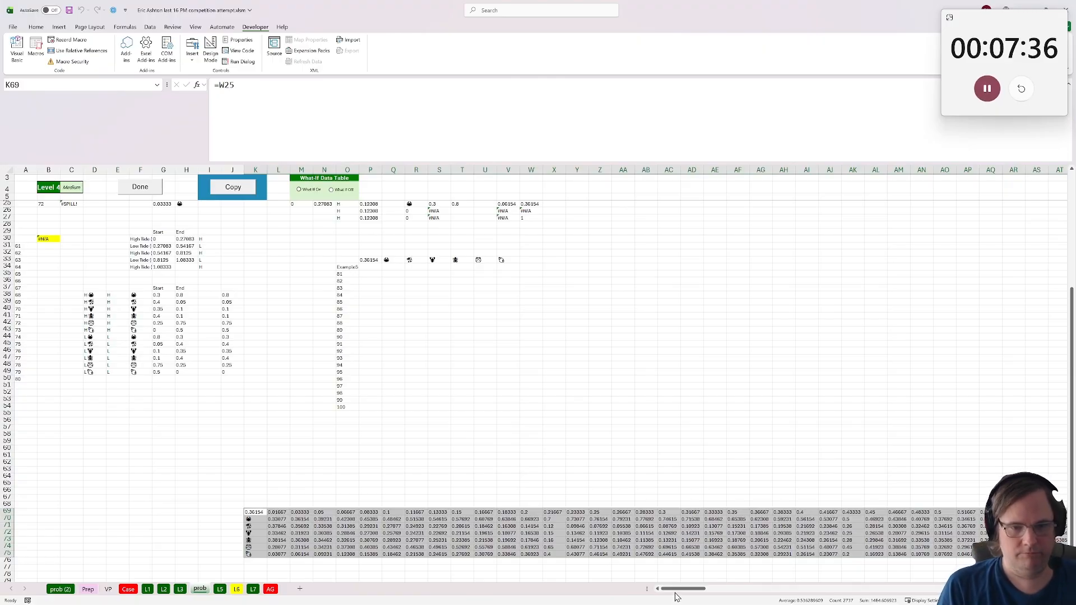
left_click_drag(677, 599, 884, 589)
left_click_drag(956, 601, 1004, 599)
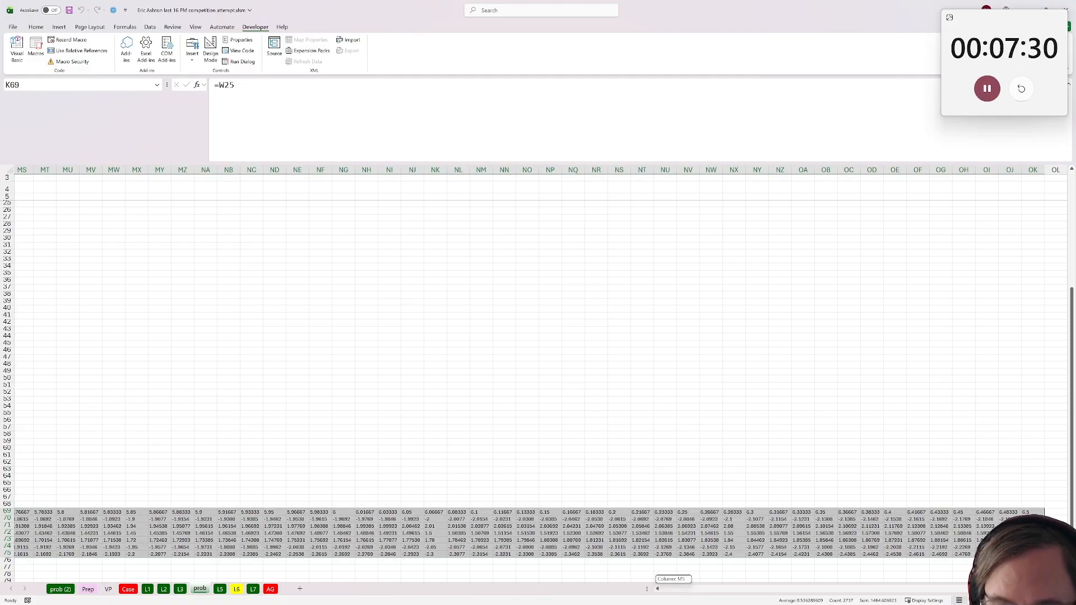
left_click_drag(1003, 599, 662, 588)
left_click(987, 519)
key("ctrl+c")
scroll(169, 241, "up", 4)
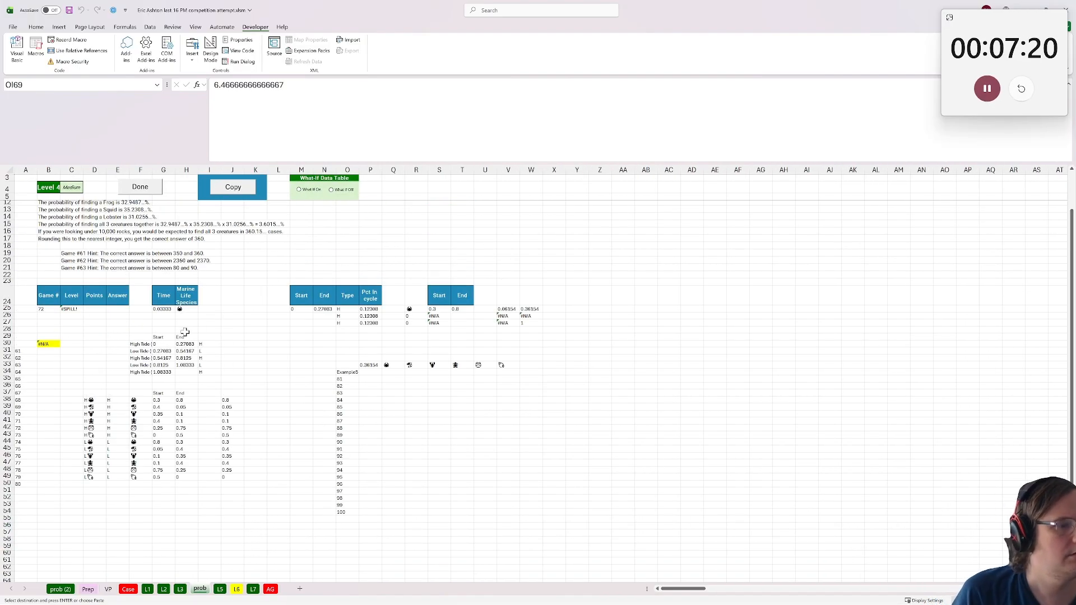
left_click(166, 309)
key("ctrl+v")
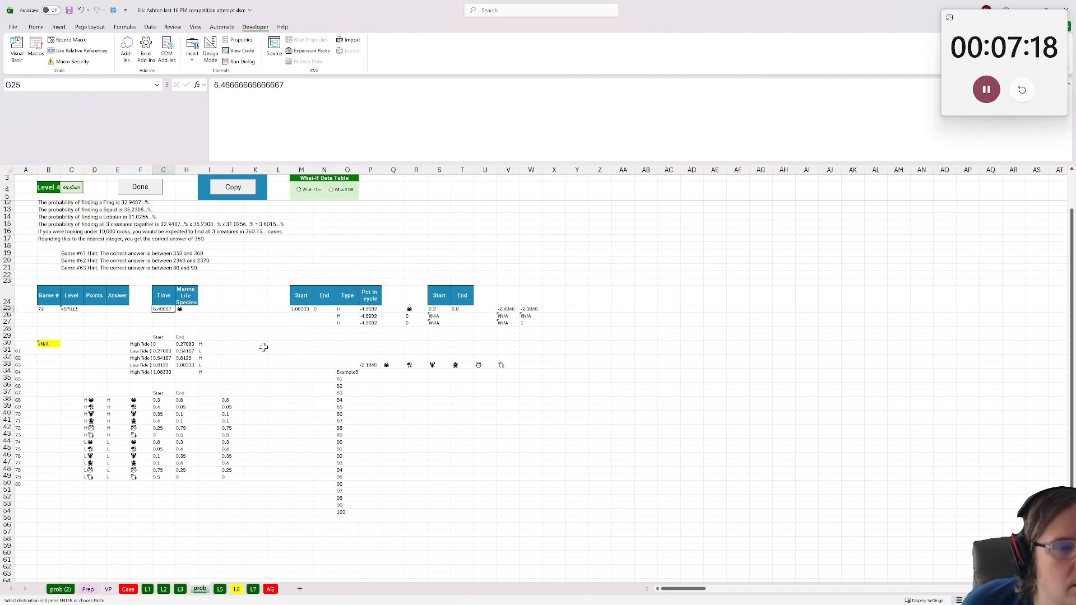
Examine the row 25 formulas for the tide start, type, percent in cycle and species lookup against the Time input
left_click(445, 308)
left_click(454, 308)
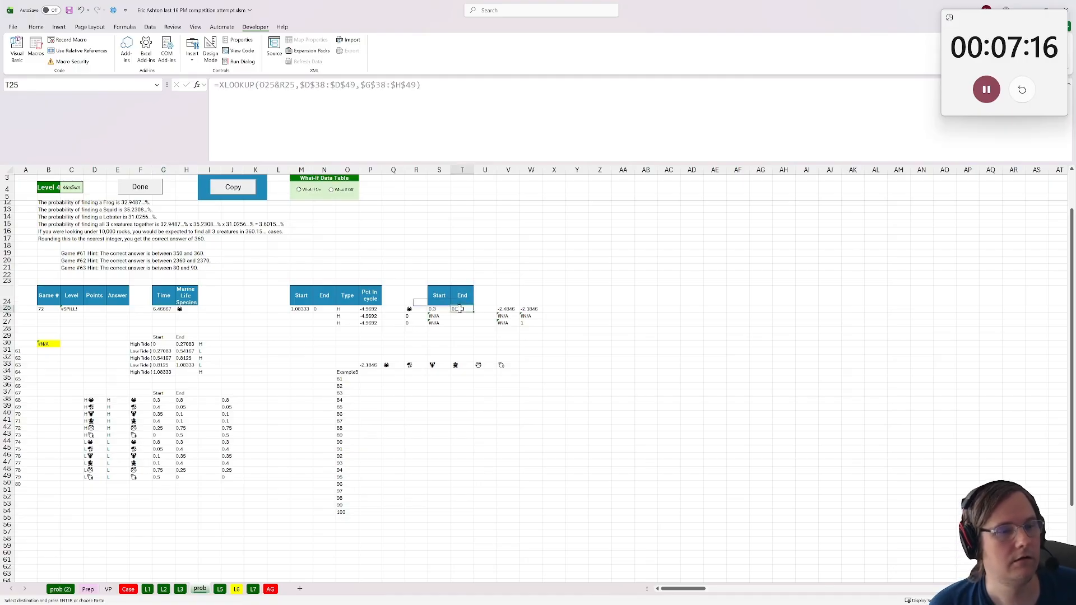
left_click(362, 311)
key("F2")
key("Return")
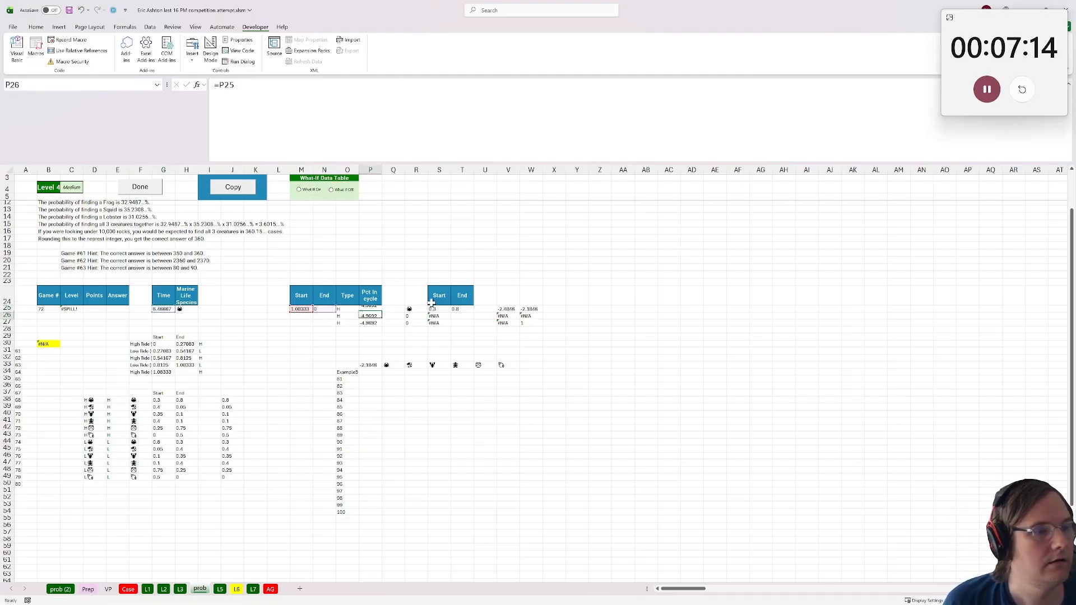
left_click(301, 310)
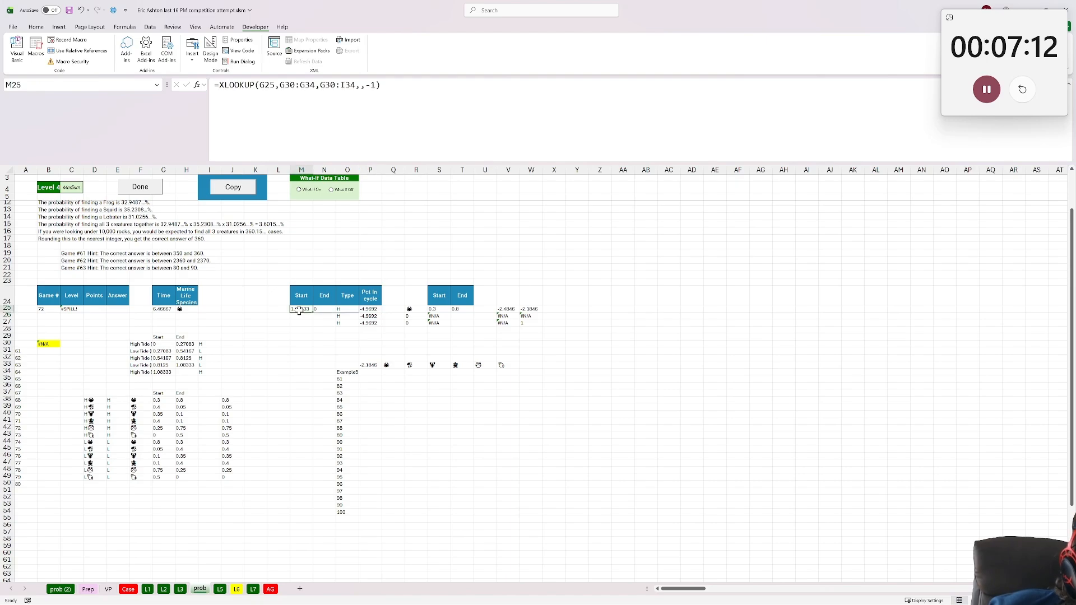
left_click(351, 307)
left_click(306, 309)
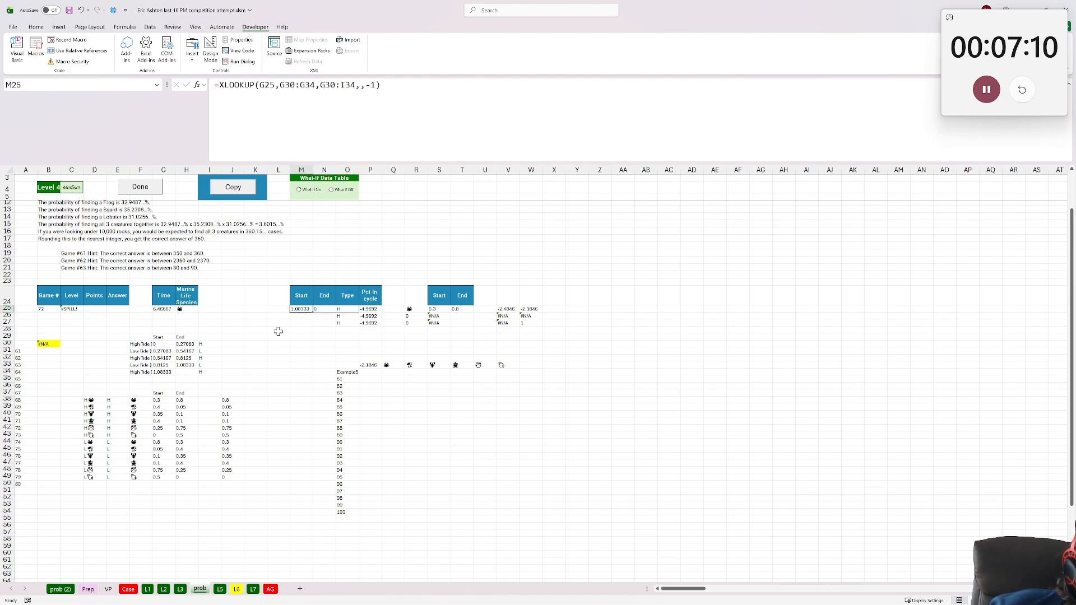
left_click(166, 309)
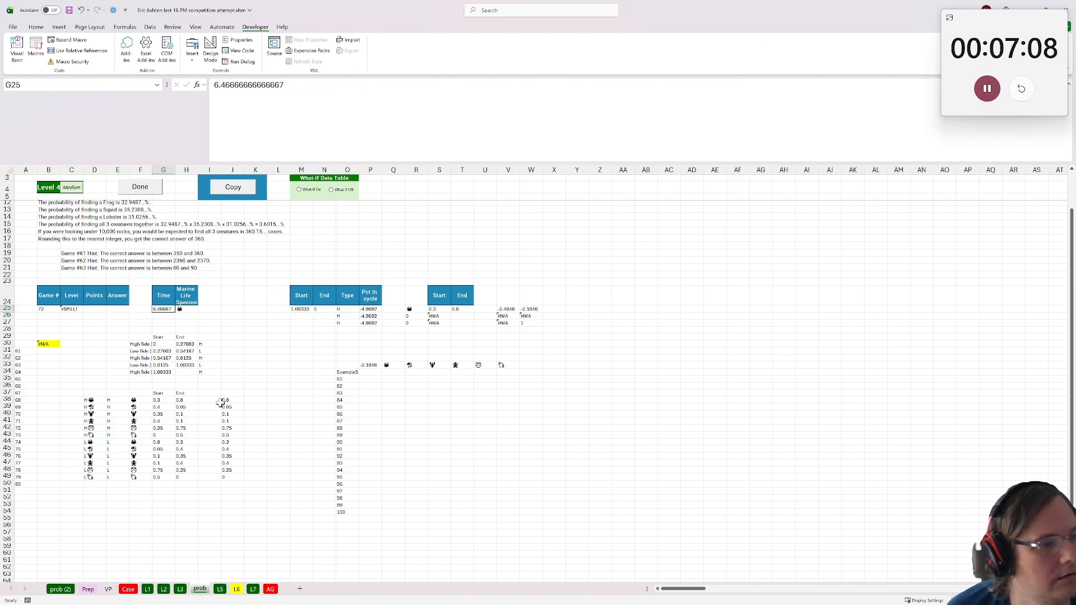
On the prob sheet, enter the formula =L69/24 in L68, directly above the data table's first time value
scroll(221, 404, "down", 8)
scroll(258, 441, "up", 3)
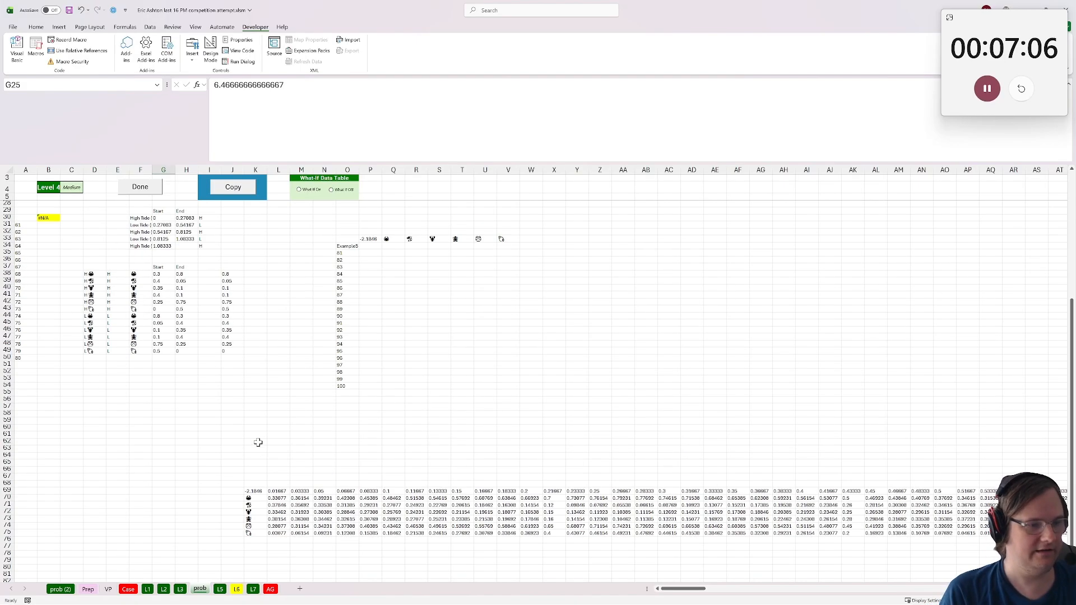
scroll(202, 380, "up", 2)
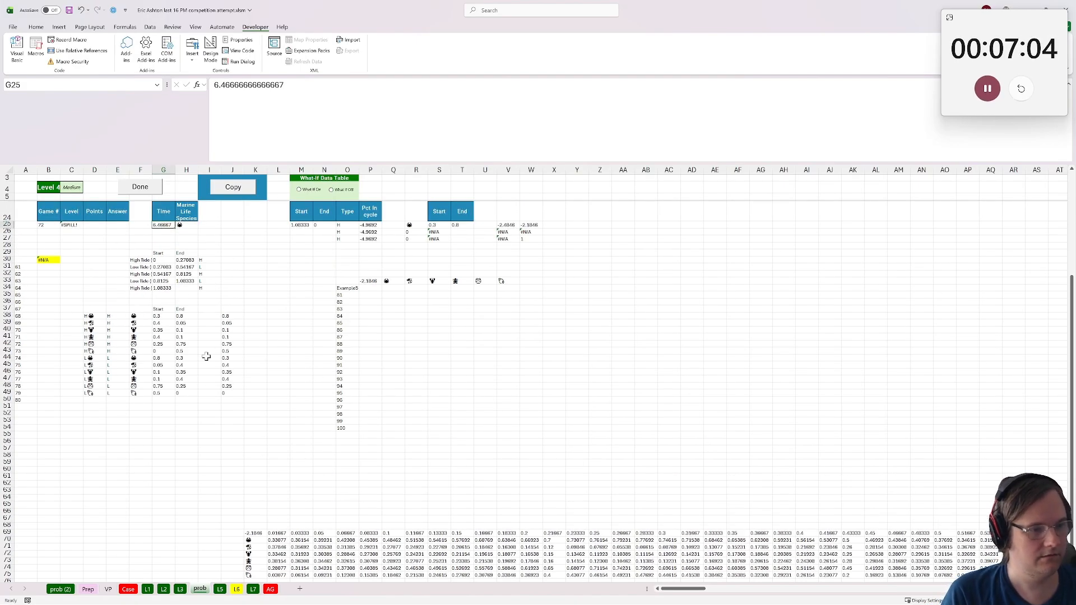
key("ctrl+z")
left_click(159, 225)
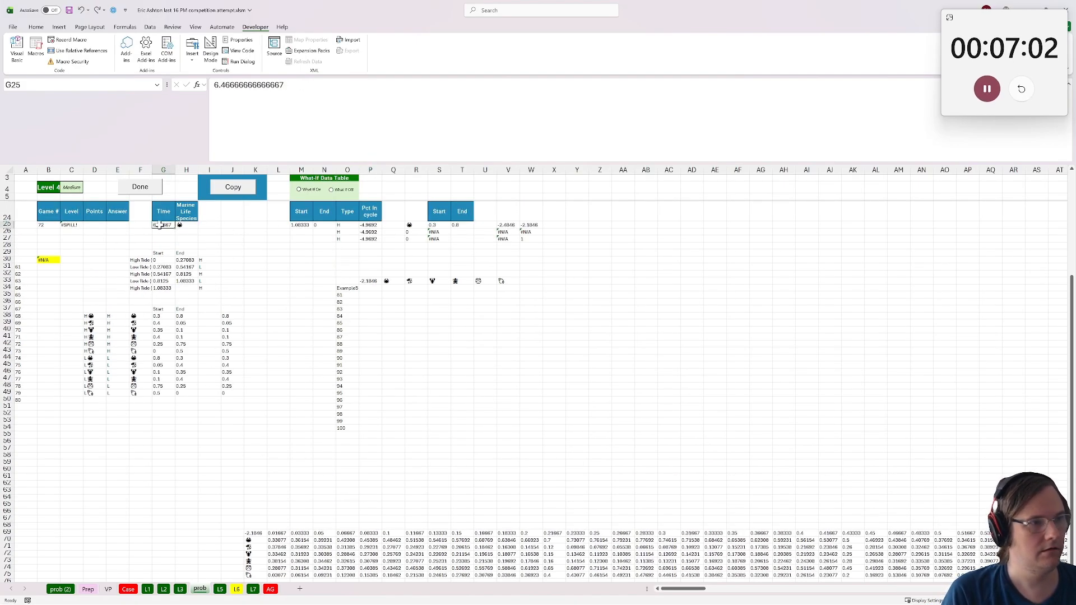
left_click(279, 533)
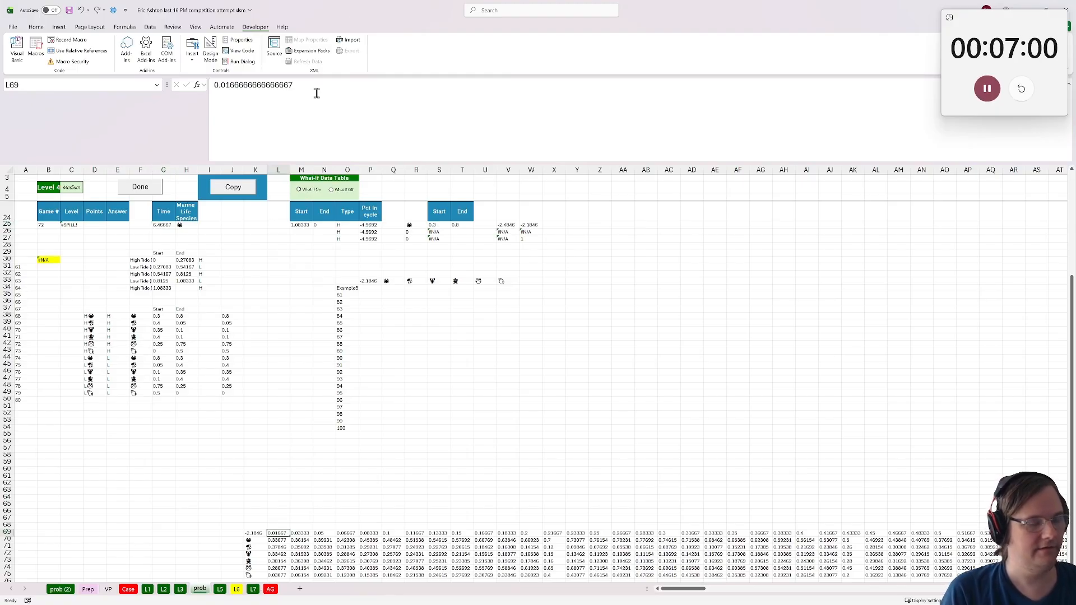
left_click(285, 525)
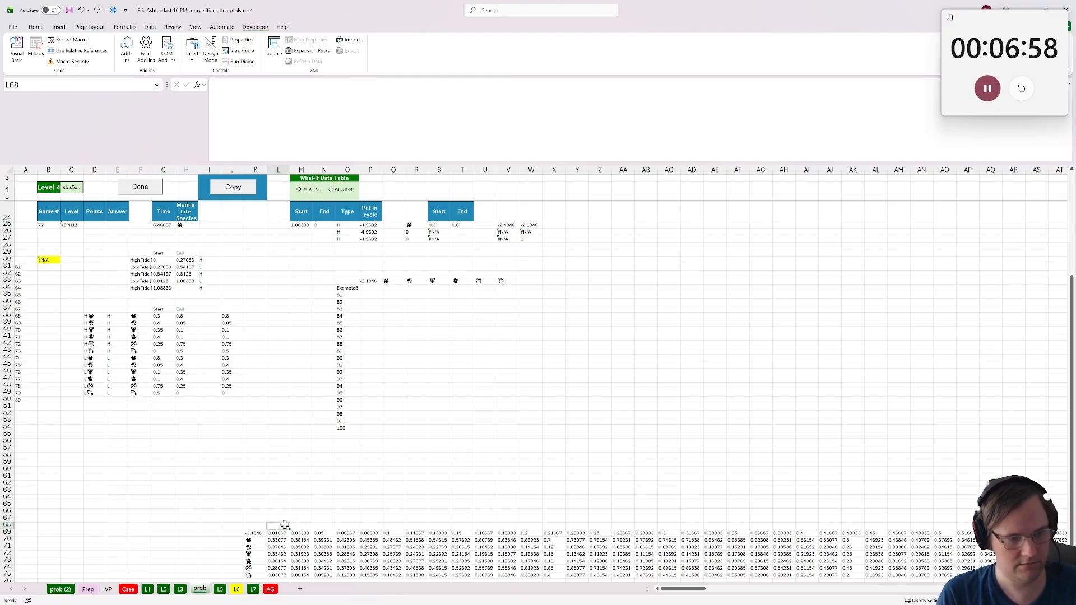
type("=")
type("*")
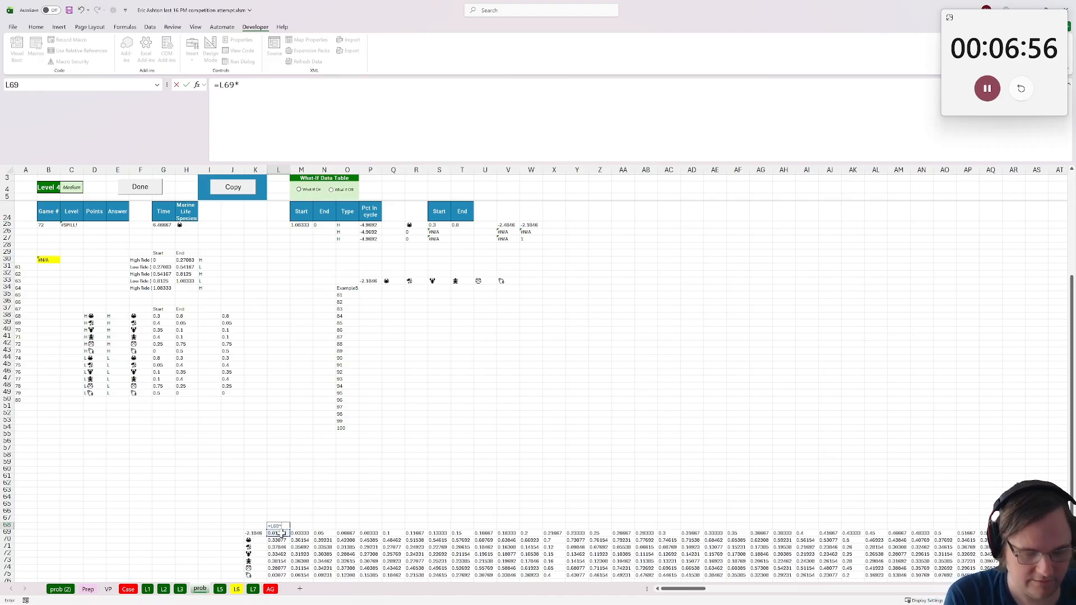
type("/24")
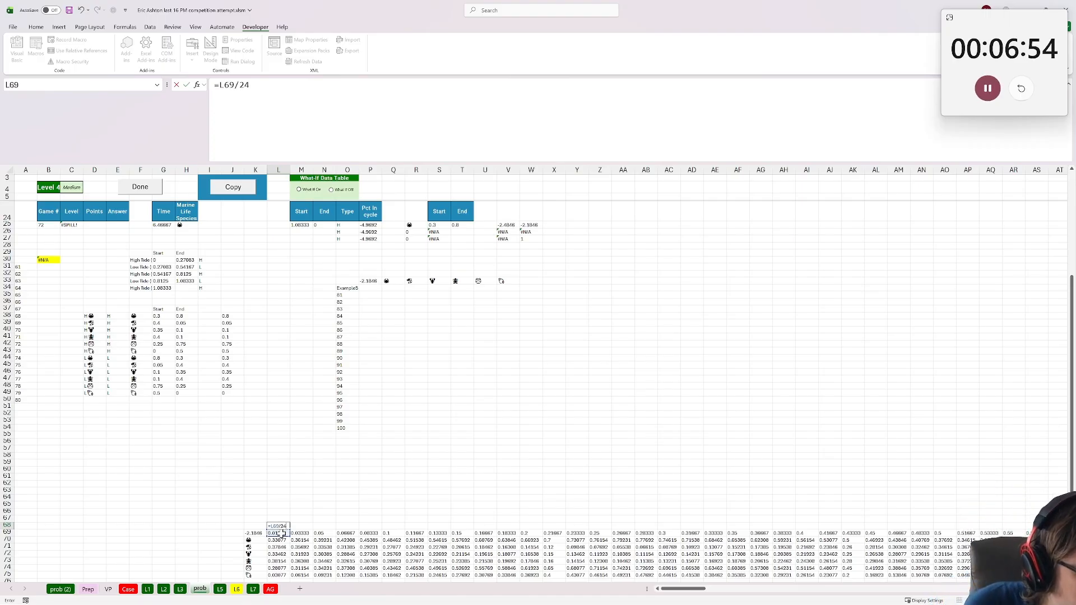
key("Return")
key("Up")
Fill the L68 formula across row 68 to OK68, the last time column of the data table
key("ctrl+c")
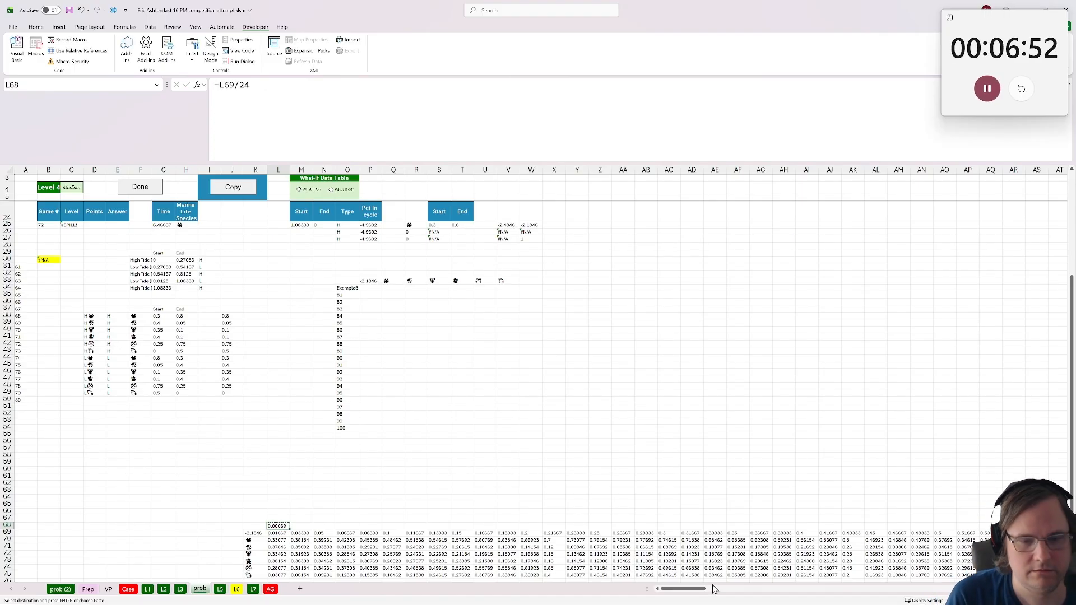
left_click_drag(697, 589, 1055, 589)
left_click(1033, 525, "shift")
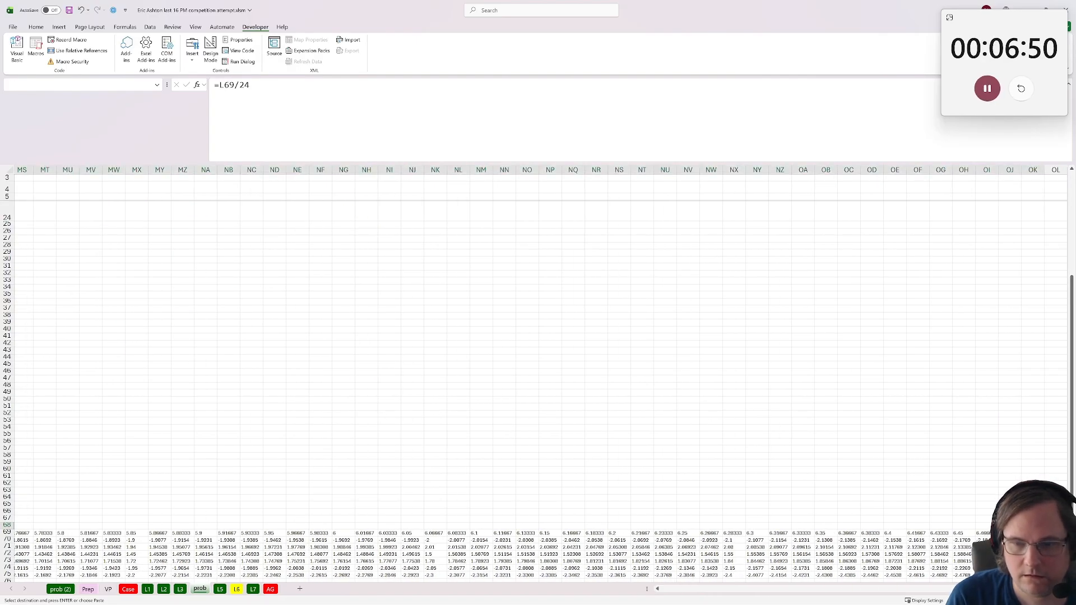
key("ctrl+v")
Copy the converted times in L68:OK68 and paste them as values over the data table's time header in L69:OK69
key("ctrl+c")
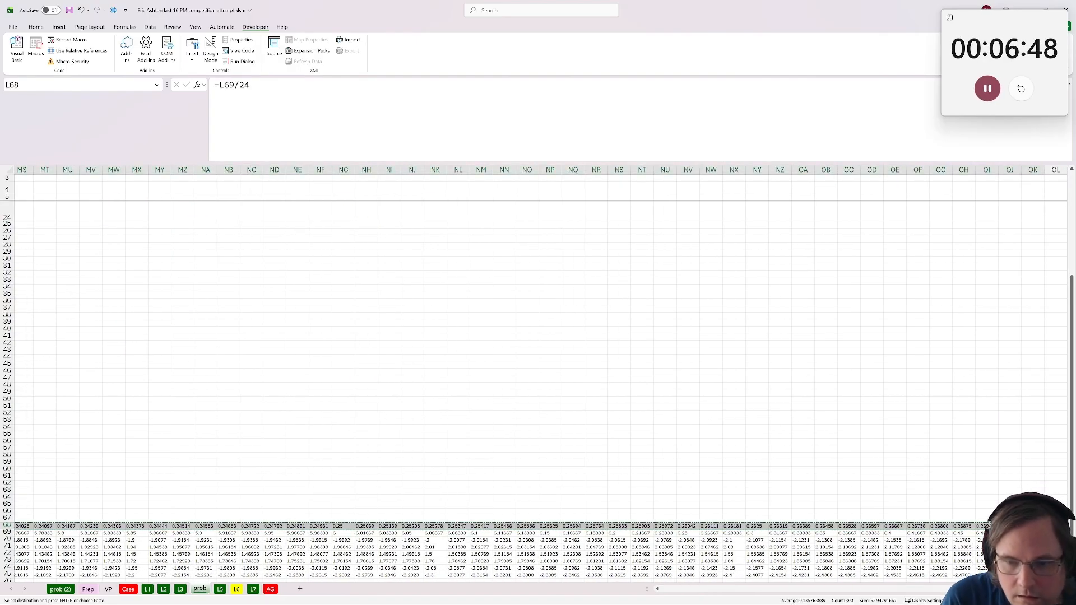
scroll(538, 337, "left", 2)
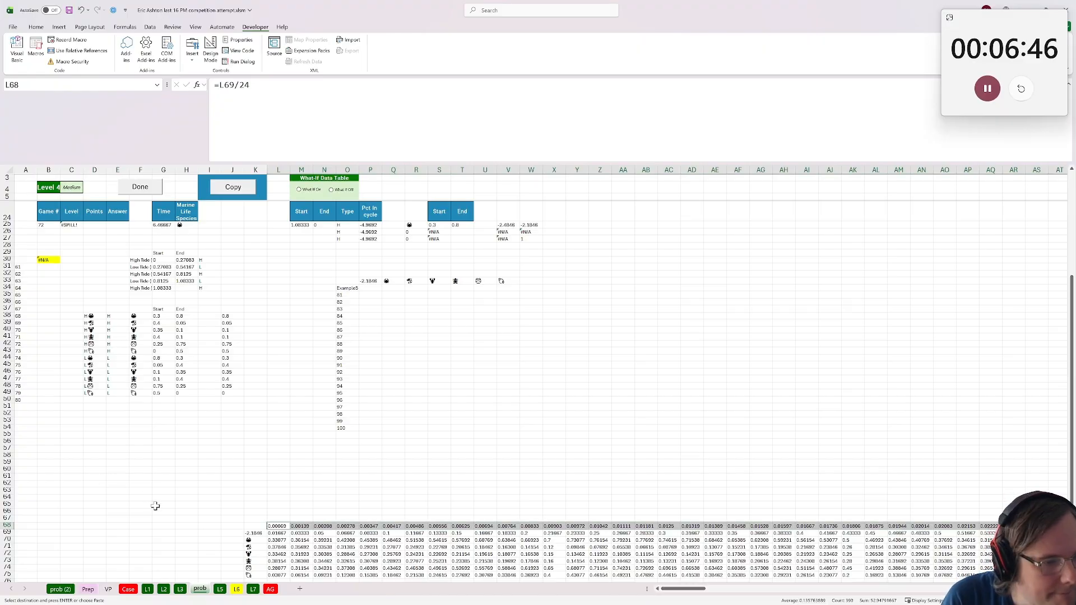
left_click_drag(279, 529, 280, 537)
left_click(599, 323)
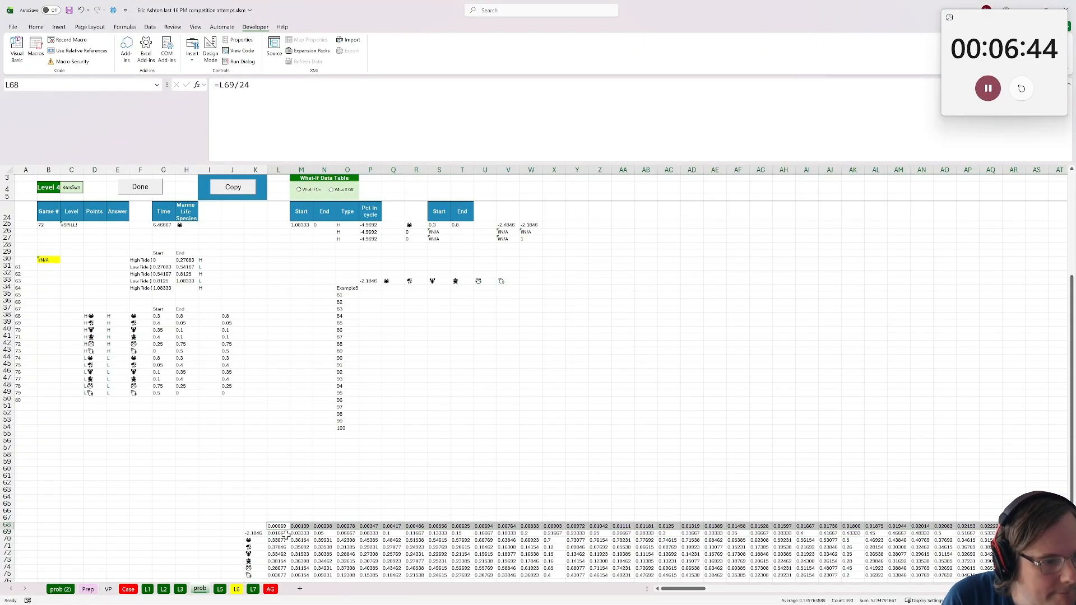
left_click(279, 526)
key("ctrl+c")
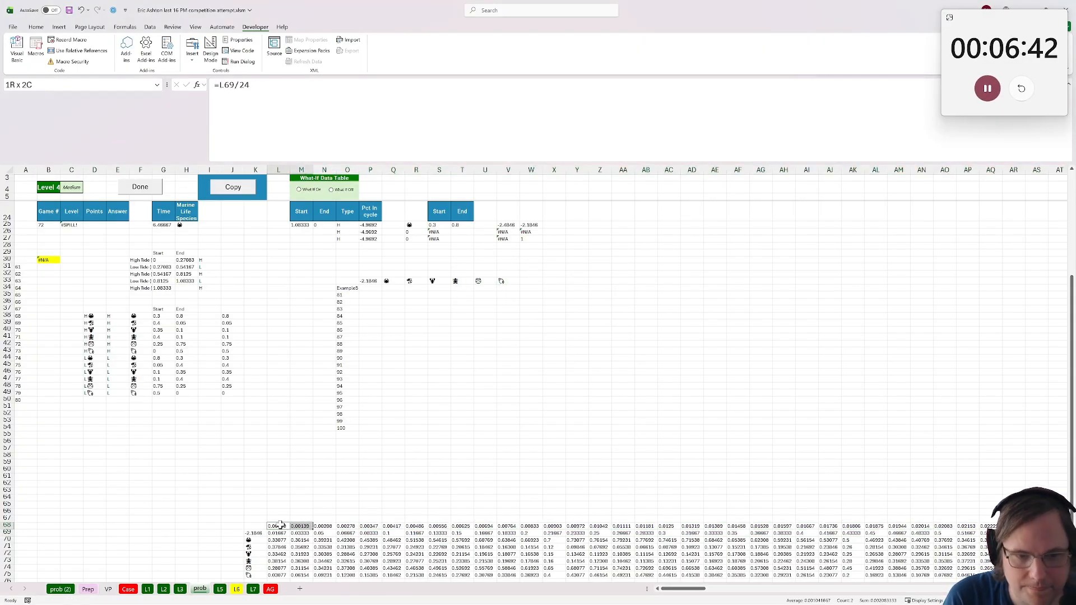
key("ctrl+shift+Right")
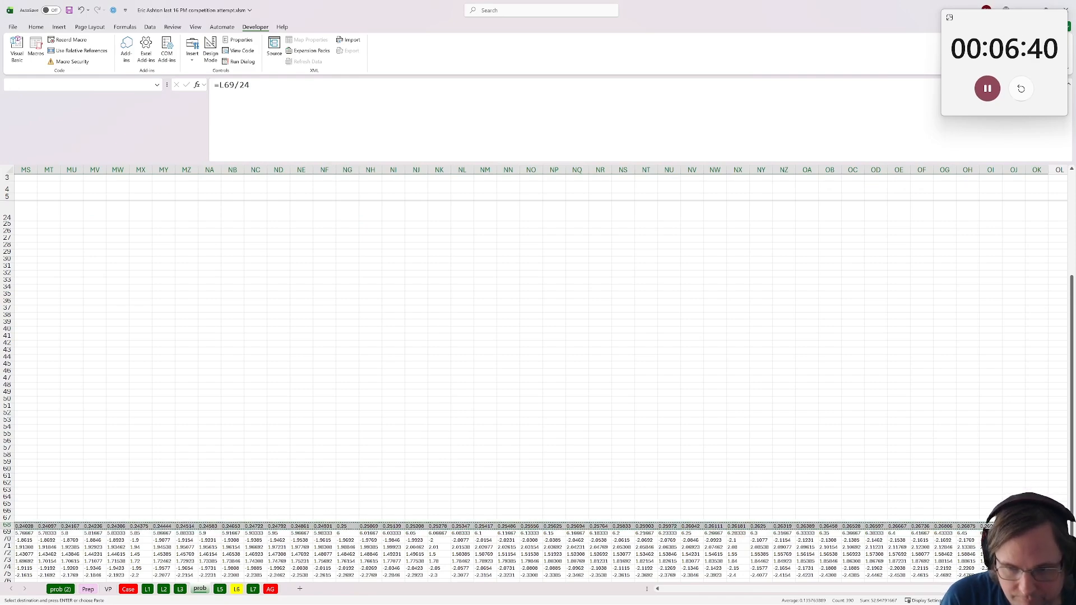
left_click_drag(1020, 589, 127, 527)
left_click(277, 535)
key("ctrl+shift+v")
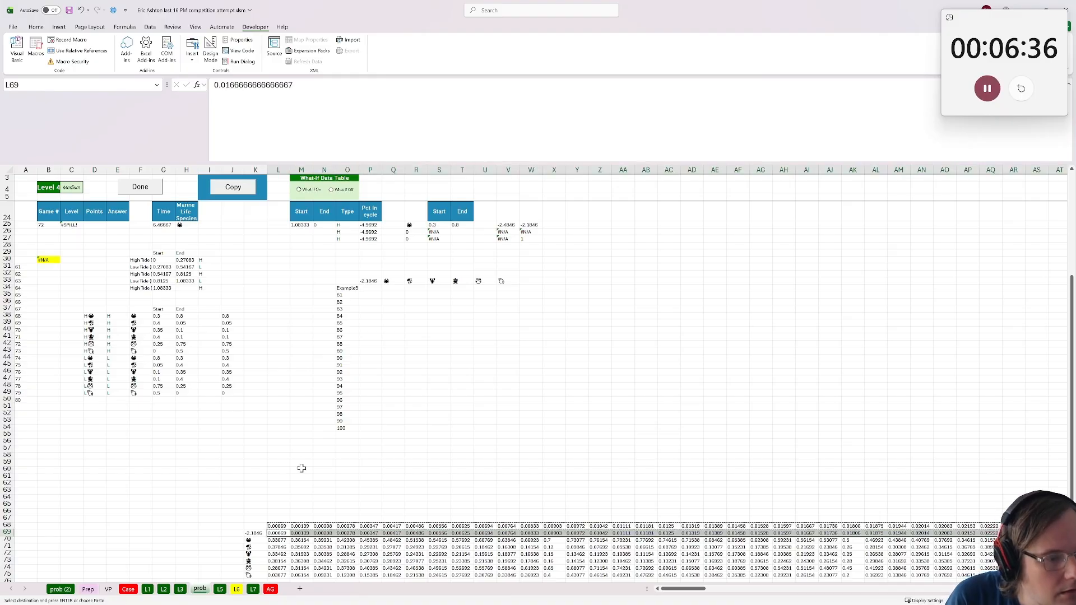
Check the recalculated species probabilities across the full width of the data table
scroll(302, 468, "down", 1)
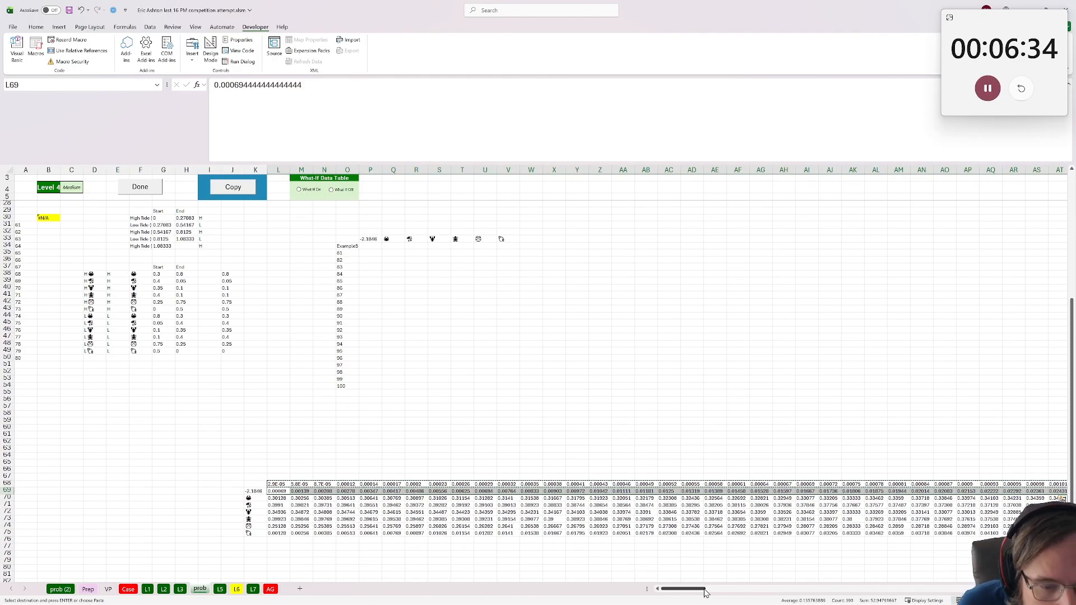
left_click_drag(684, 588, 704, 589)
left_click_drag(956, 588, 1000, 588)
left_click_drag(704, 589, 684, 589)
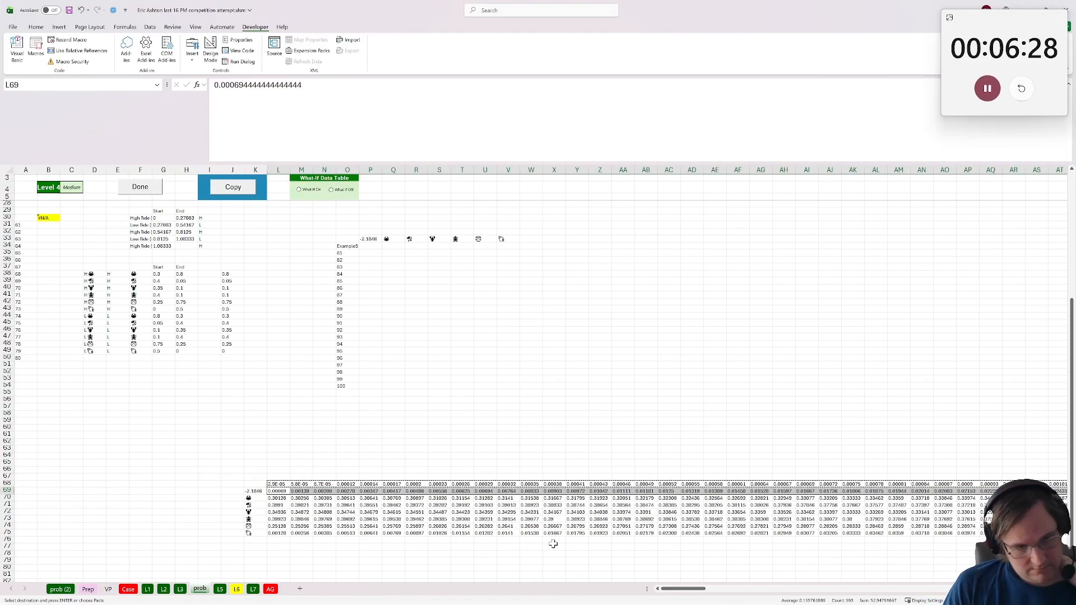
Return to the L6 sheet, review the Level 6 question and select F27 below the Example6 row
left_click(237, 589)
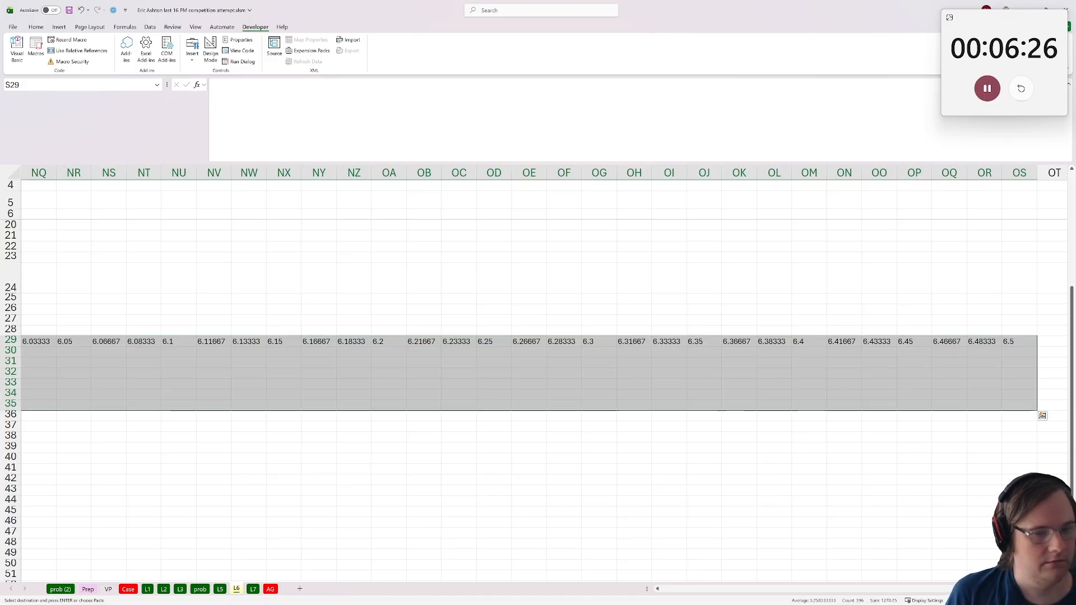
left_click_drag(1037, 588, 675, 588)
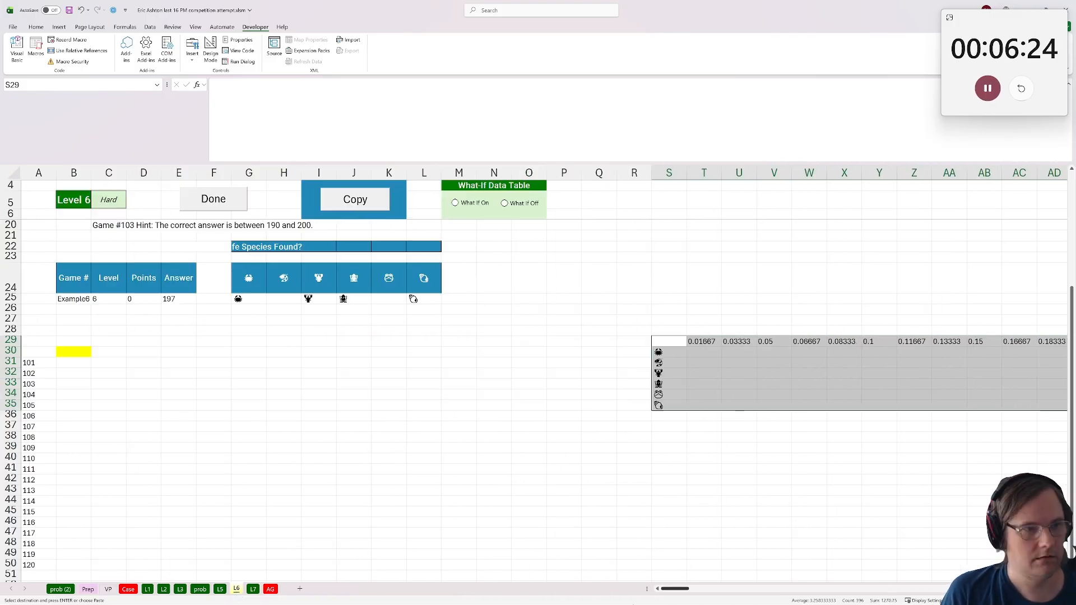
scroll(195, 463, "up", 4)
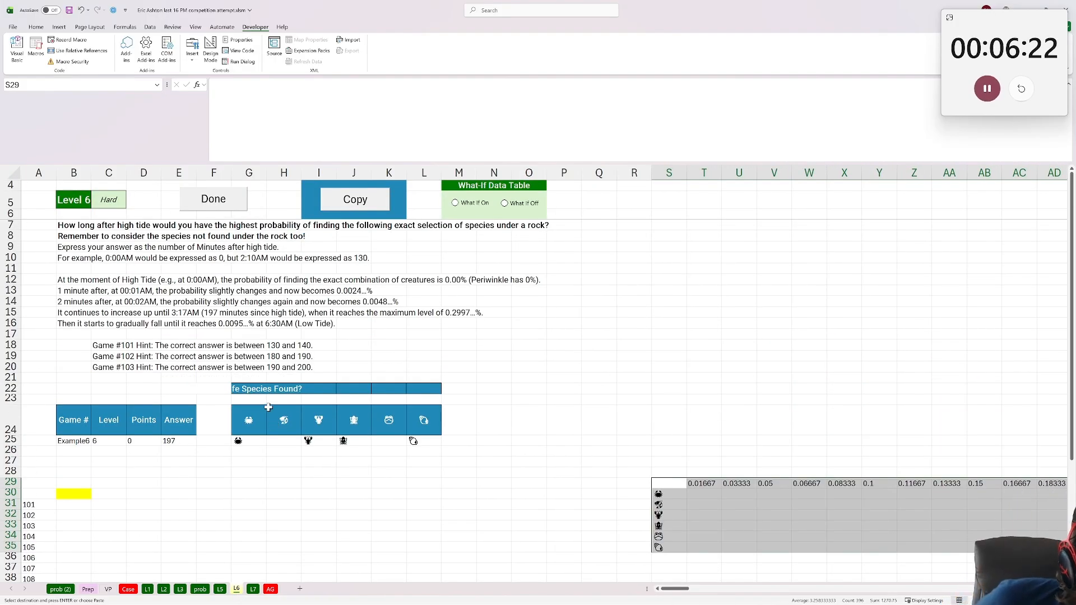
scroll(223, 396, "down", 3)
left_click(214, 367)
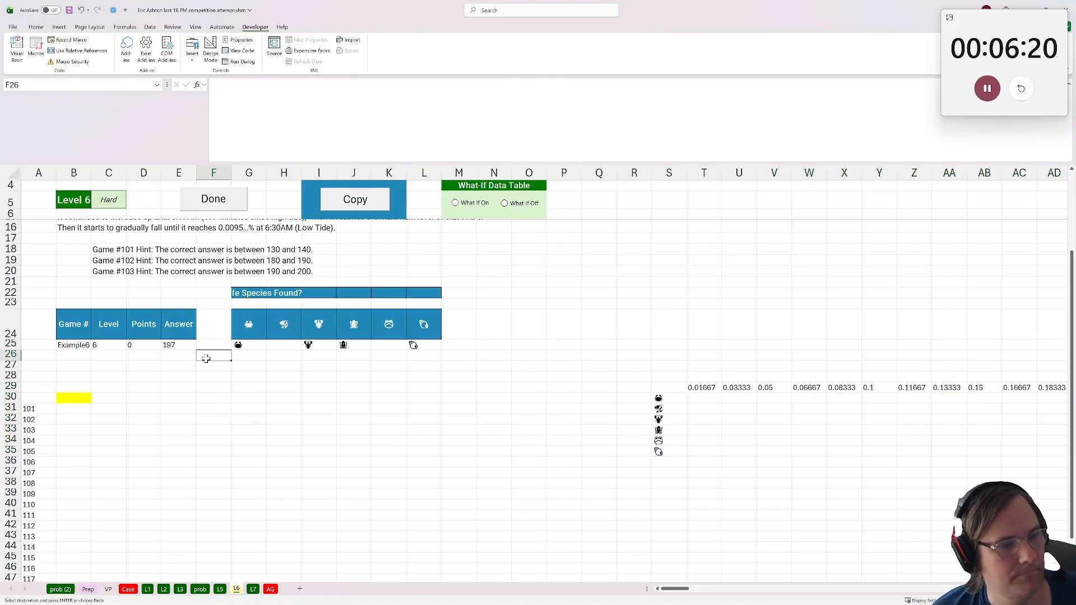
type("=tocol(")
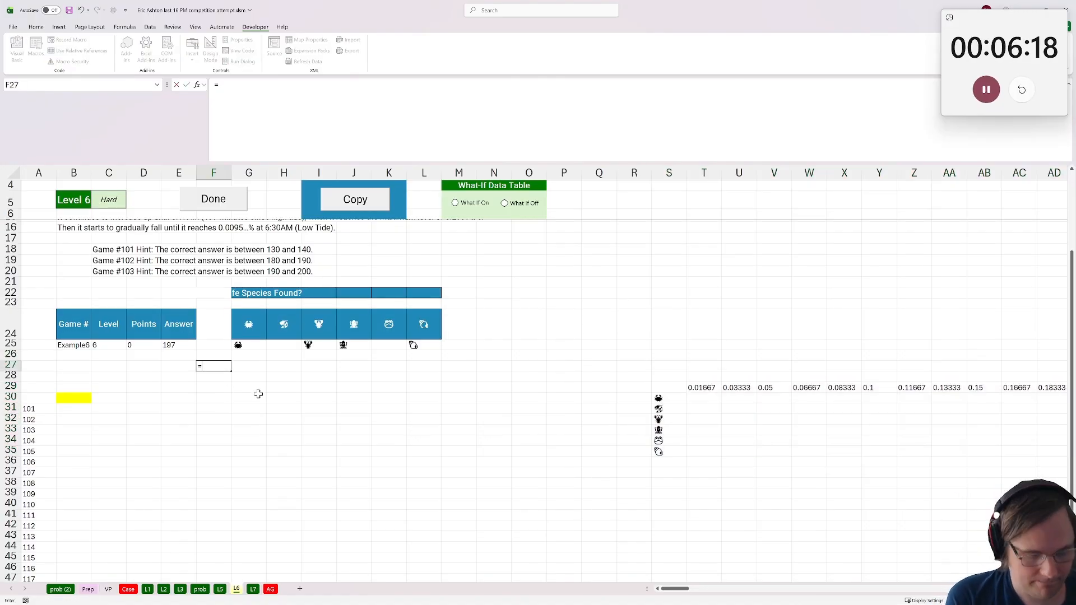
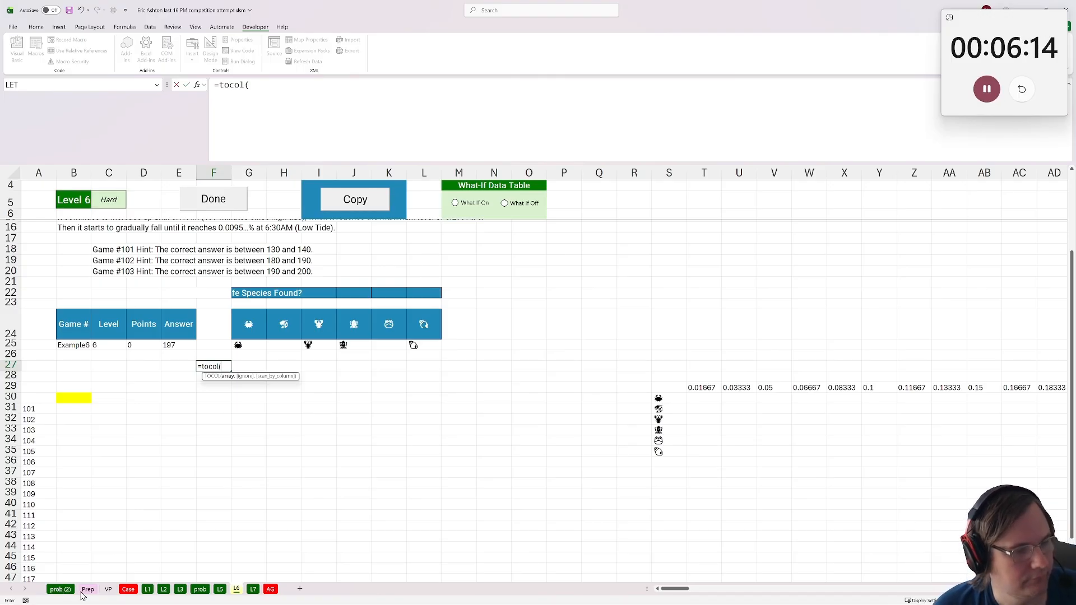
key("BackSpace")
key("BackSpace")
key("BackSpace")
key("BackSpace")
key("BackSpace")
key("BackSpace")
key("BackSpace")
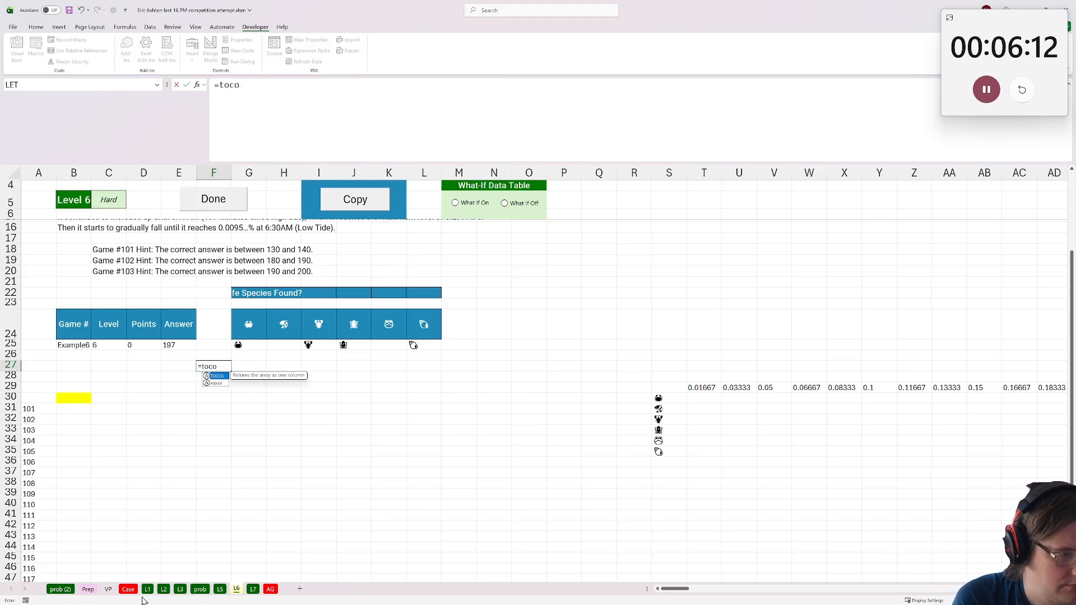
type("[-")
key("BackSpace")
key("BackSpace")
key("BackSpace")
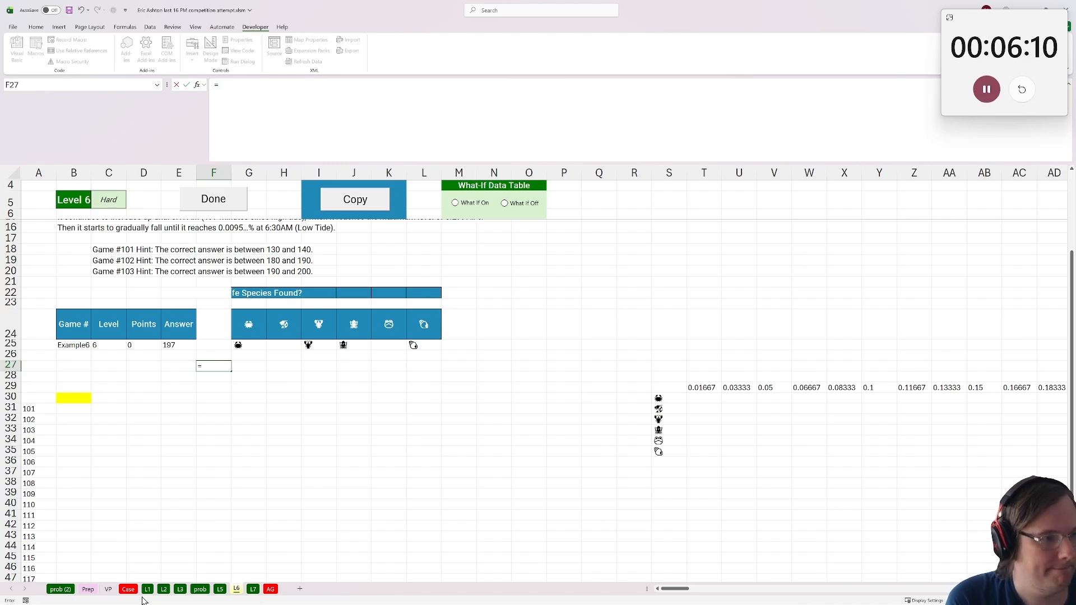
Enter =TRANSPOSE(prob!L69:OK75) in F27 to bring the times and species probabilities onto the L6 sheet vertically
type("=tramnspo")
key("BackSpace")
key("BackSpace")
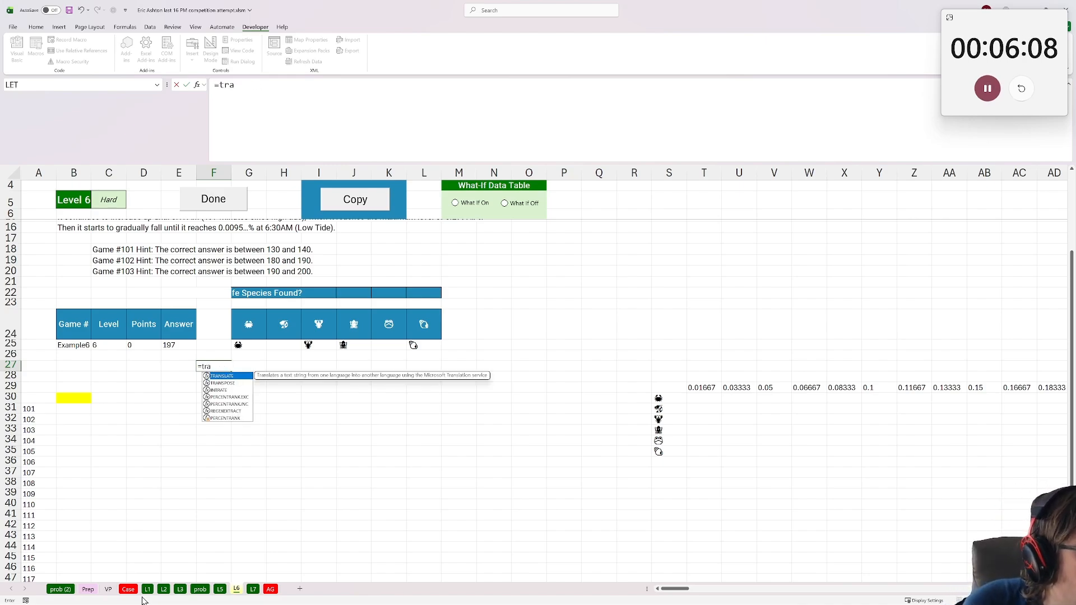
type("nse[p")
key("BackSpace")
type("pose)")
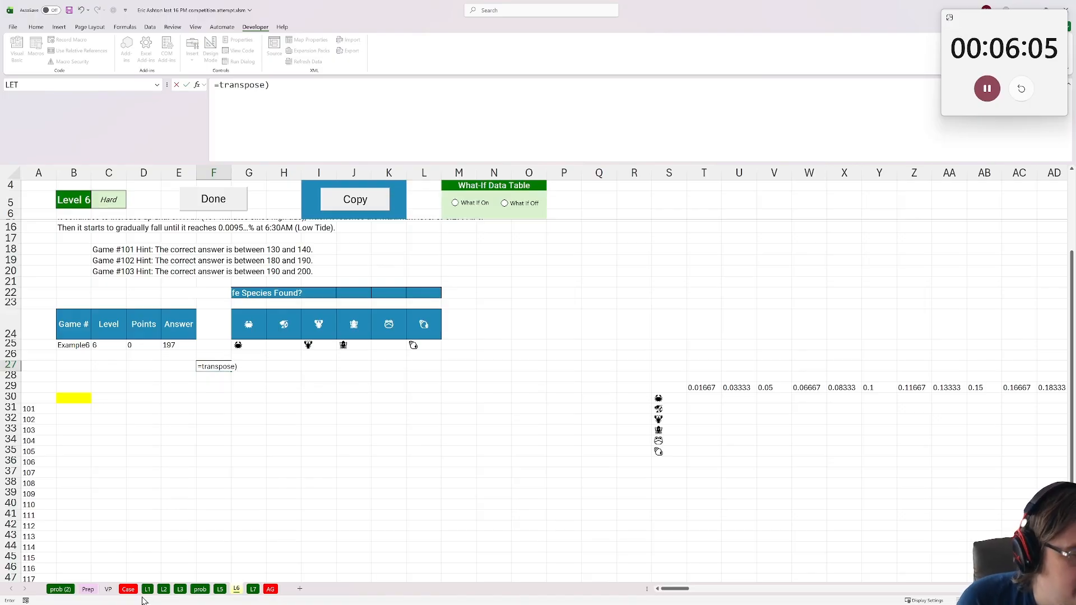
key("BackSpace")
type("(")
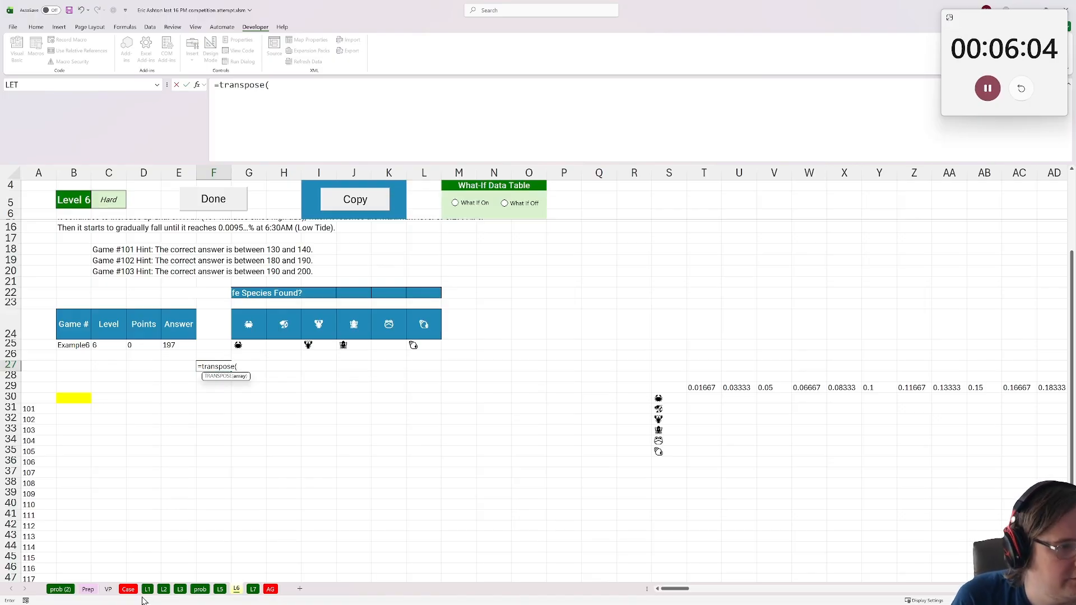
left_click(253, 589)
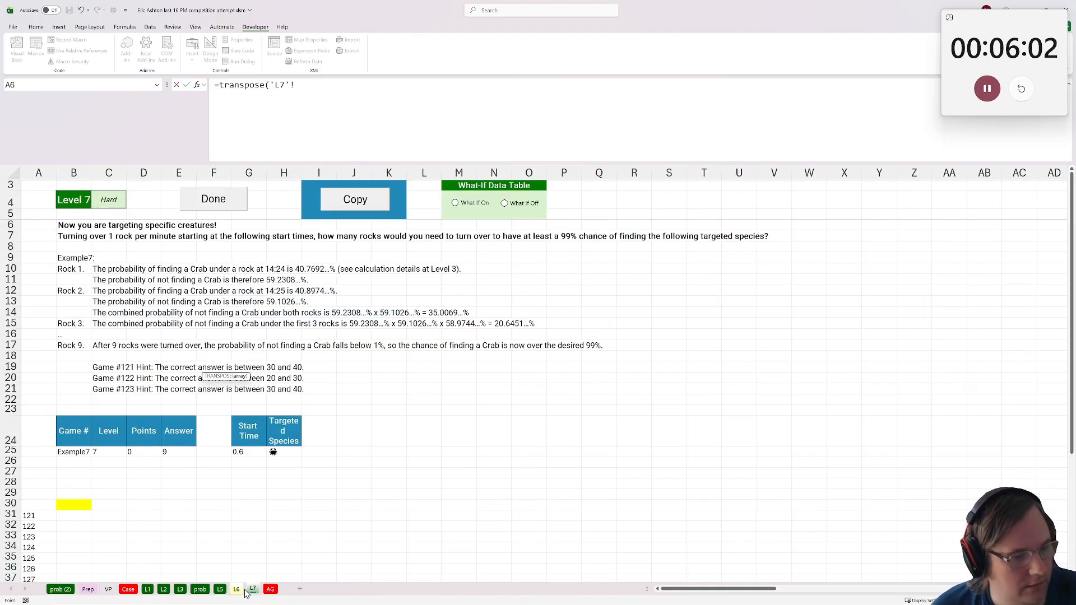
left_click(236, 589)
left_click(222, 590)
left_click(199, 590)
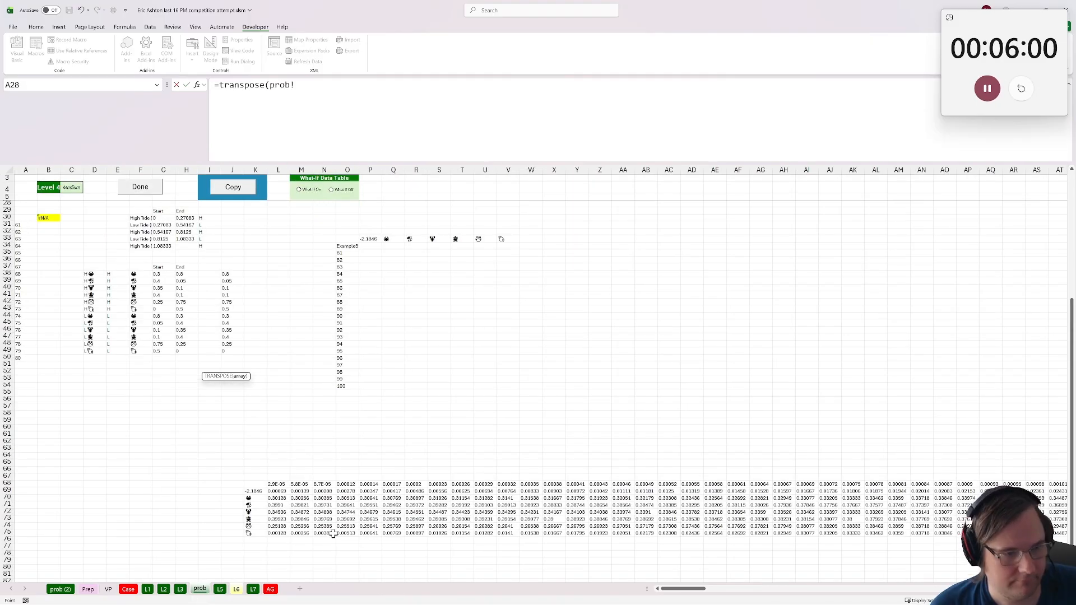
left_click(282, 485)
left_click_drag(282, 494, 288, 532)
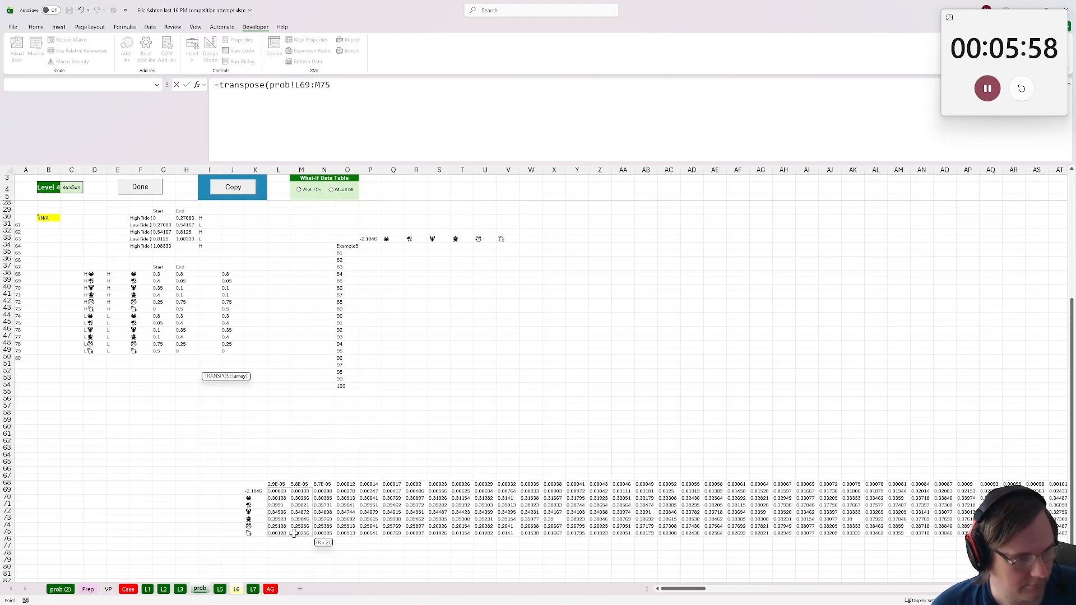
key("ctrl+shift+Right")
key("Return")
key("Left")
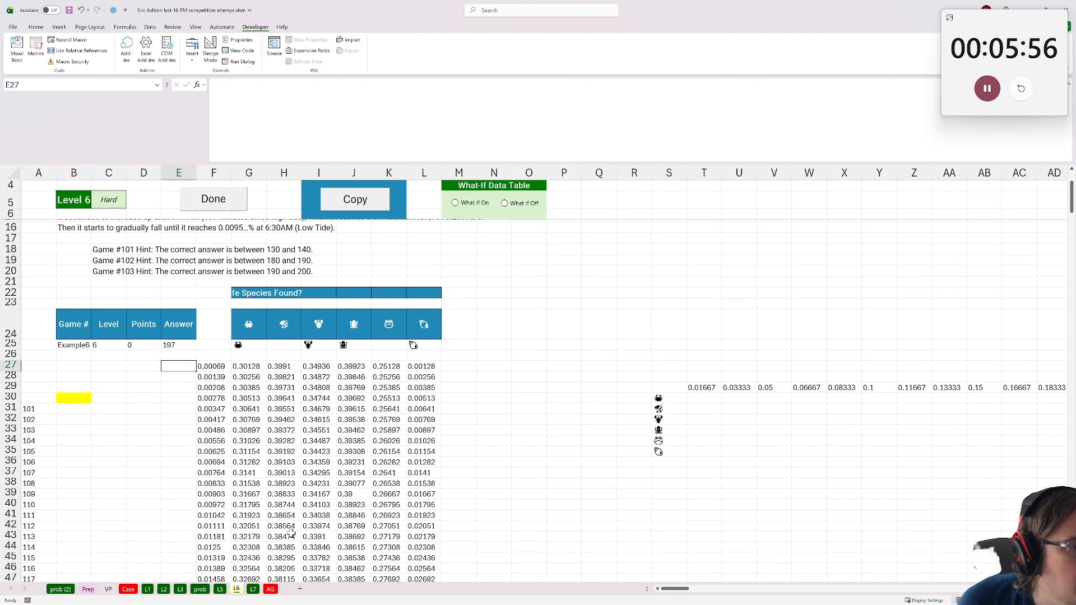
Enter =F27*24*60 in E27 to convert the times into minutes, fill it down the full table and check the column's length
left_click(213, 371)
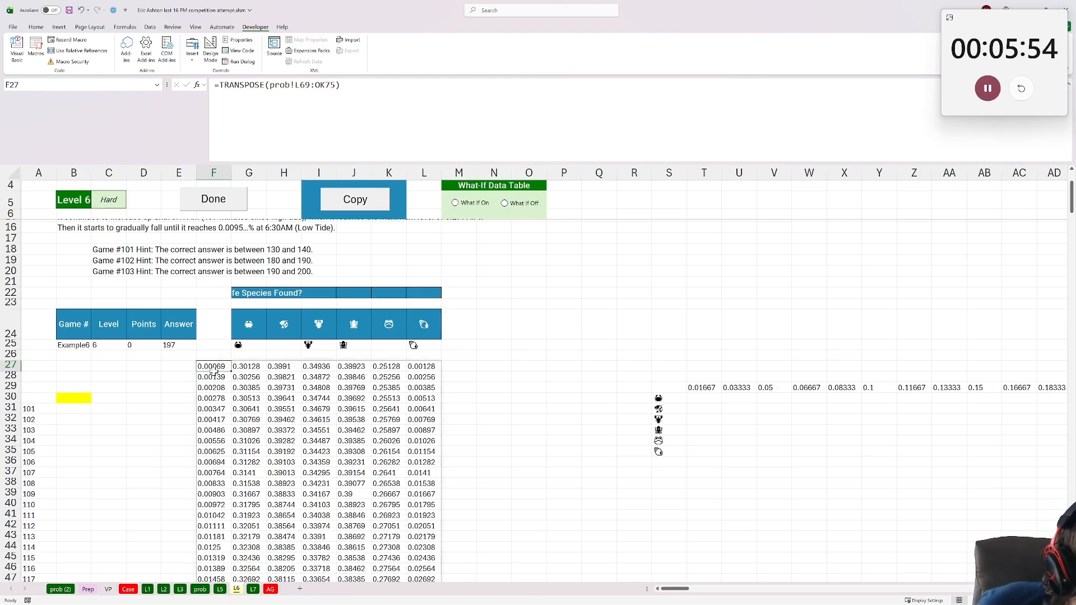
left_click(454, 367)
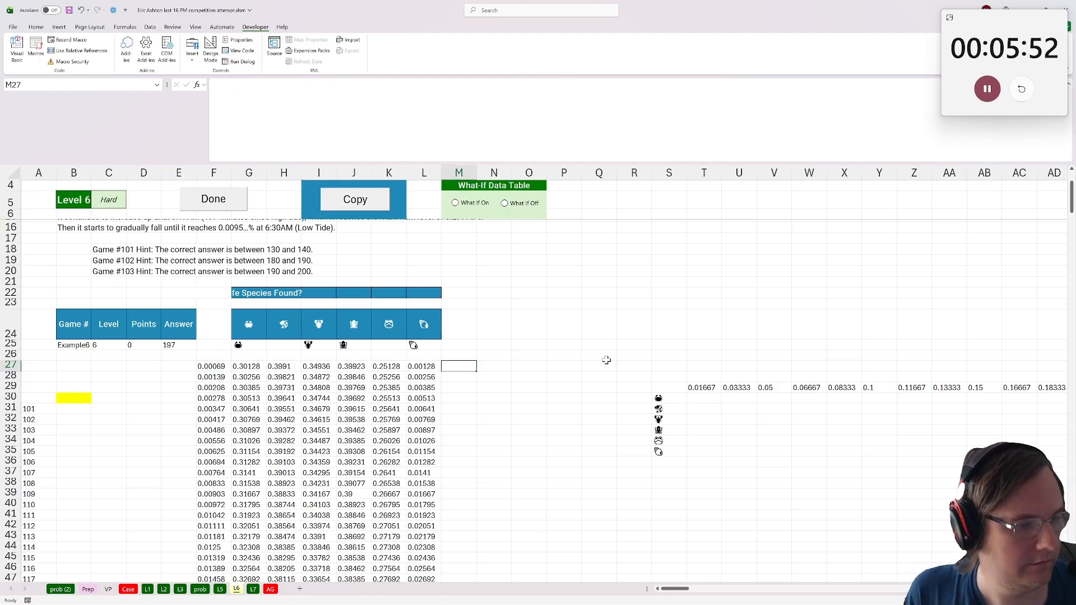
left_click(173, 371)
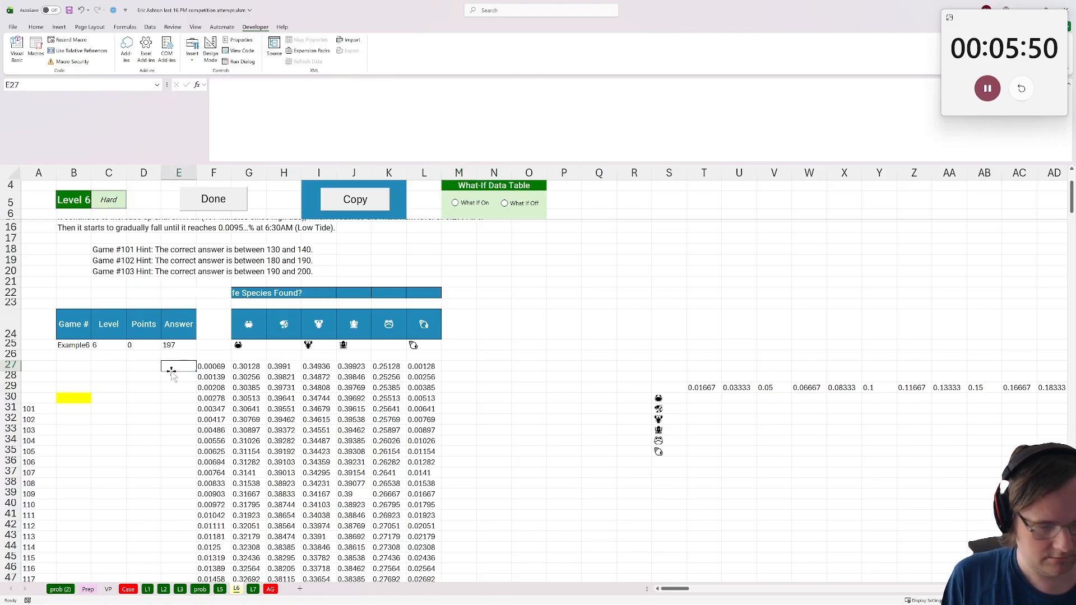
type("=")
left_click(223, 366)
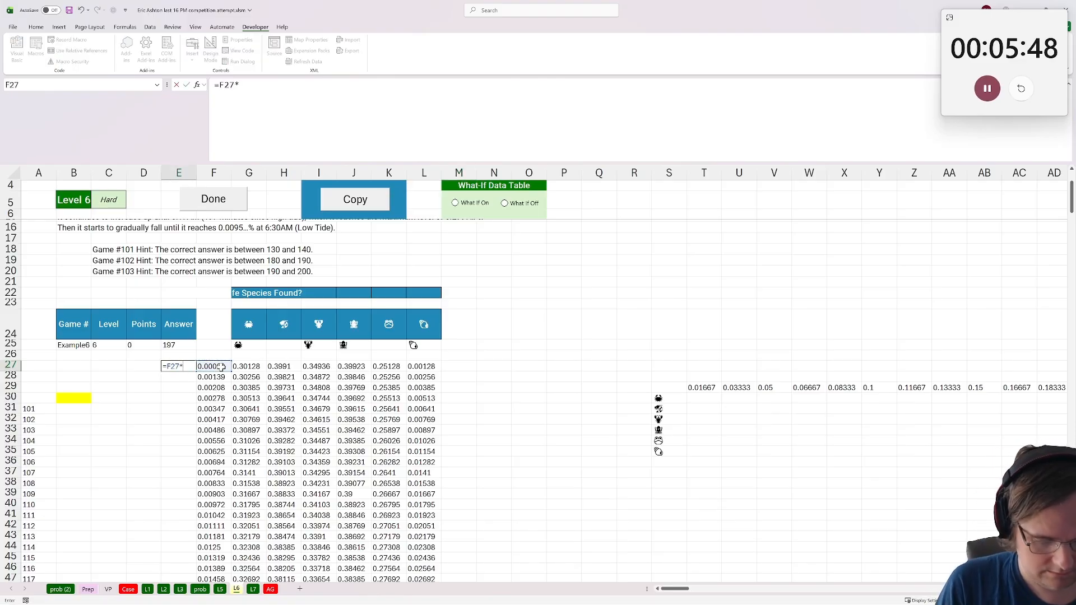
type("*24*60")
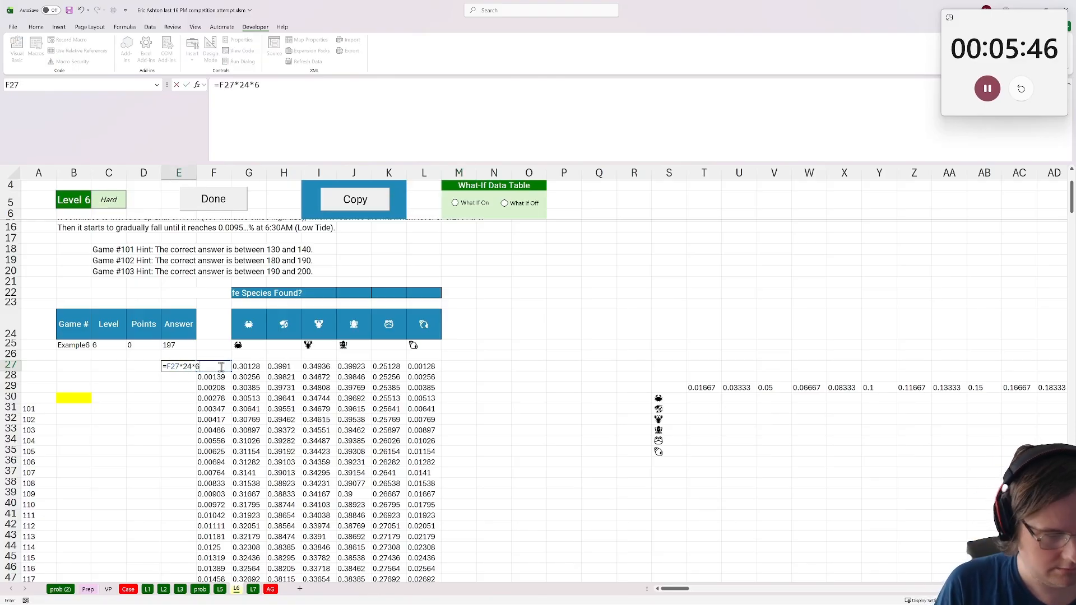
key("Return")
left_click(183, 370)
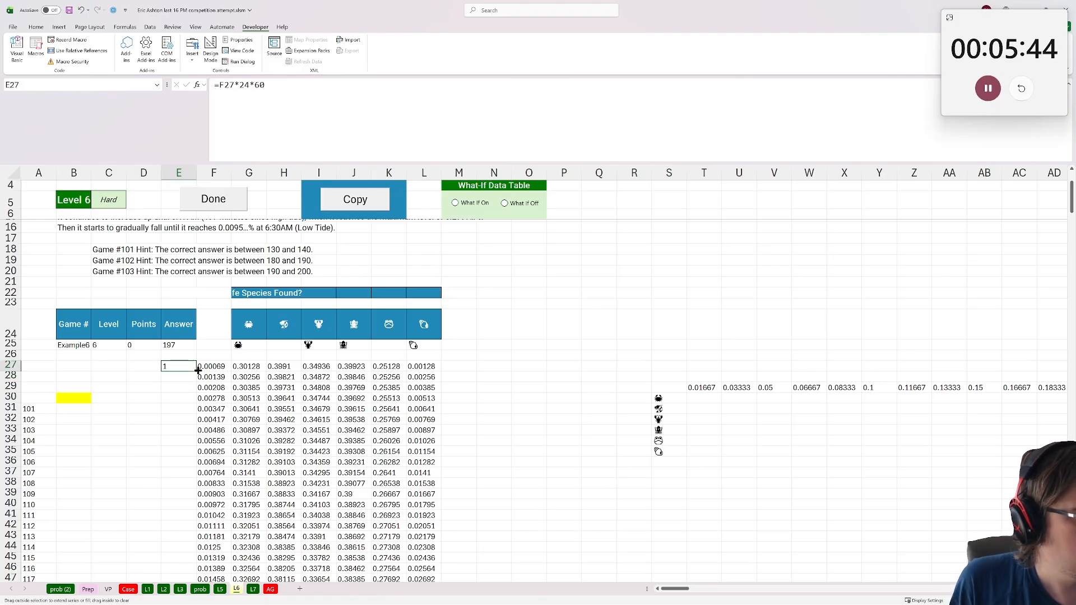
double_click(196, 372)
scroll(203, 363, "down", 18)
scroll(205, 363, "down", 20)
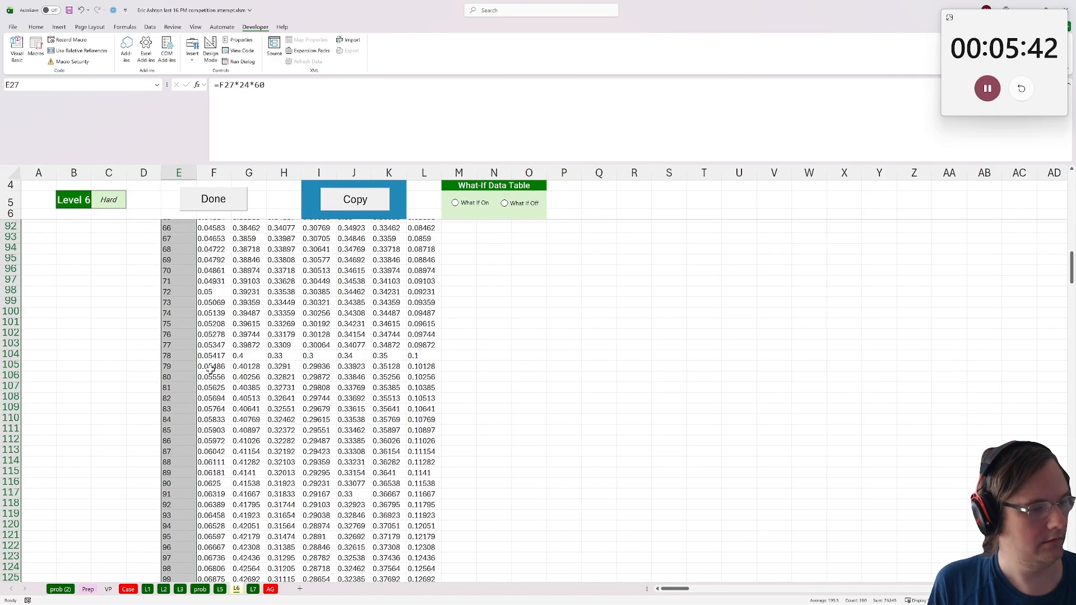
scroll(213, 372, "down", 20)
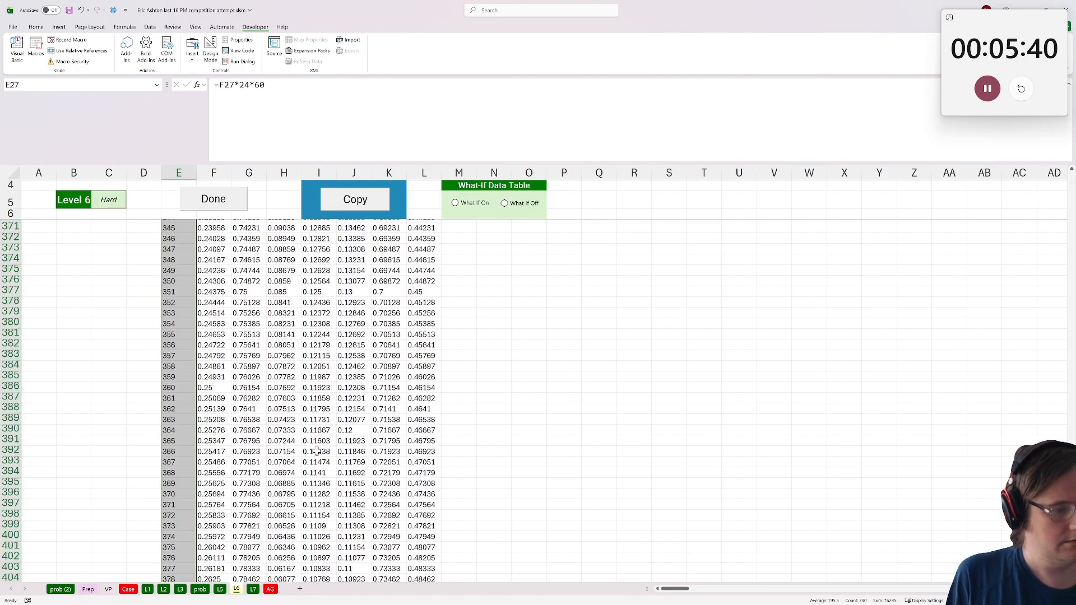
left_click_drag(1072, 519, 1054, 201)
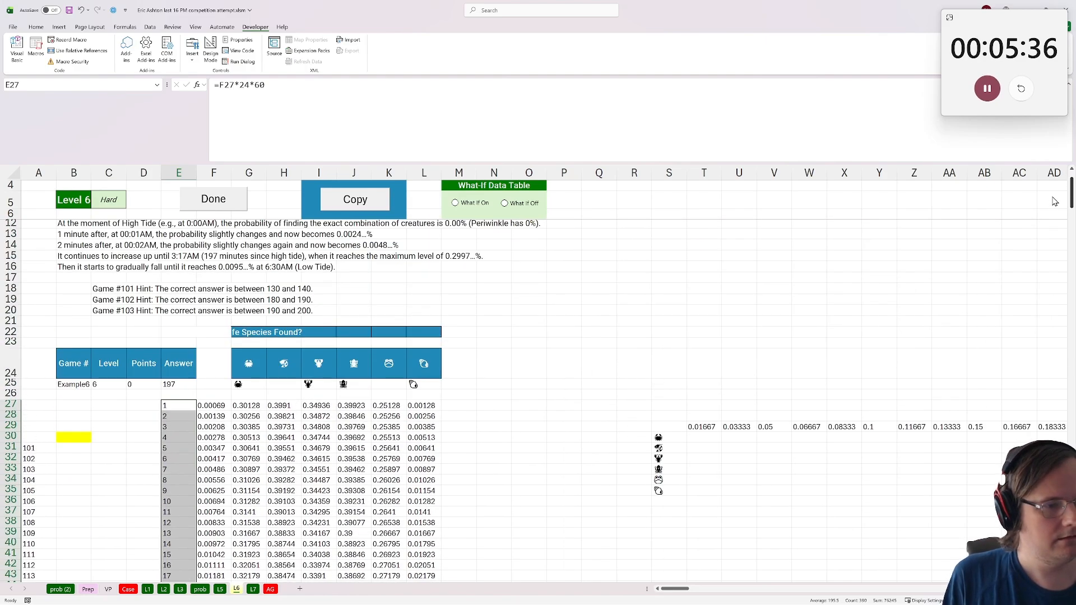
left_click(462, 406)
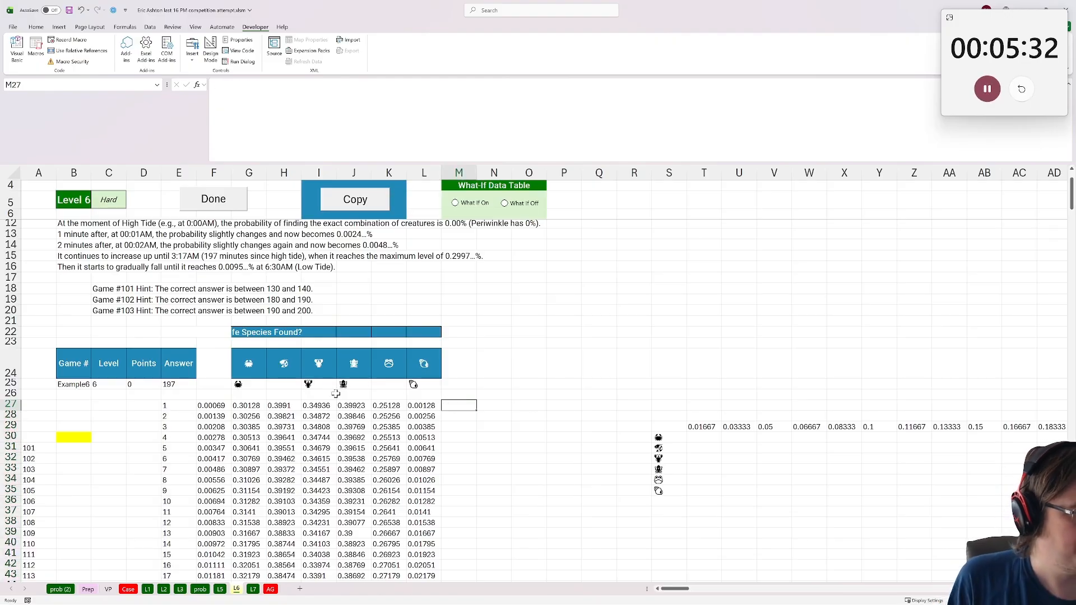
left_click(255, 392)
type("=if(")
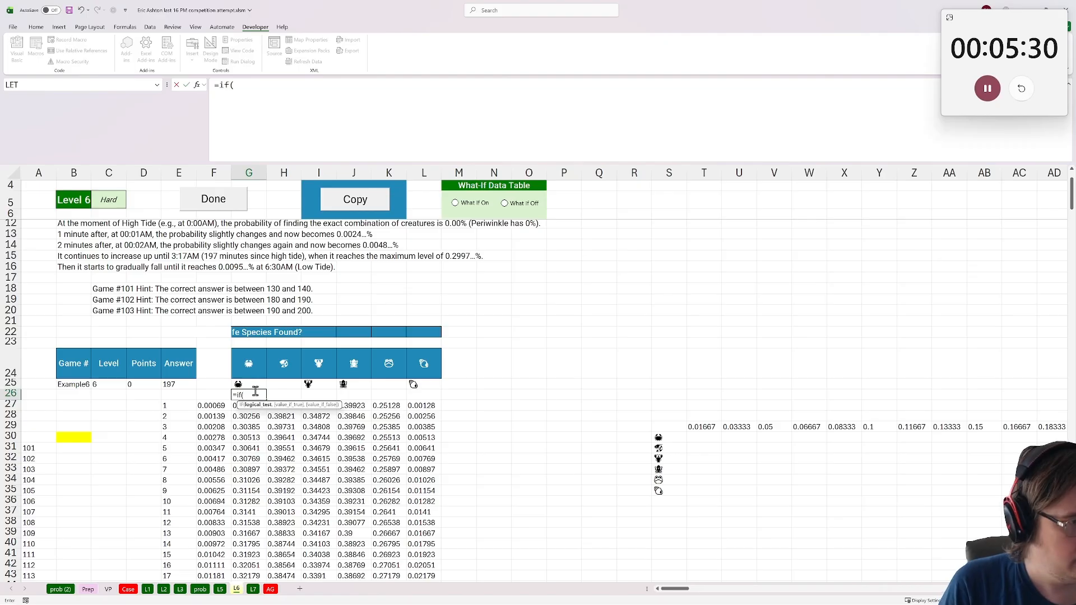
left_click(247, 383)
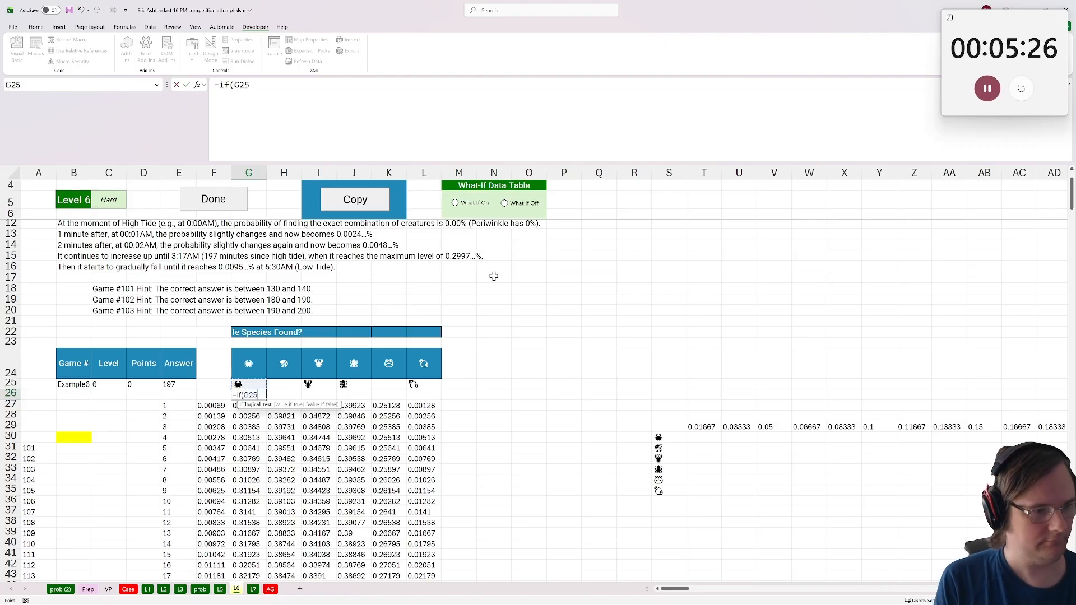
type("=")
key("Escape")
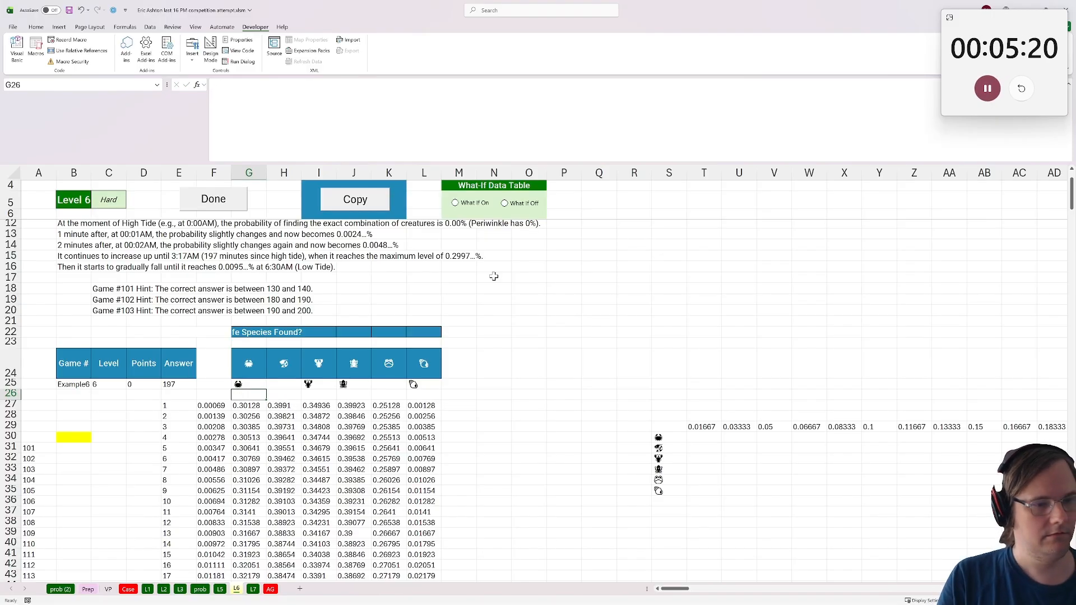
type("=")
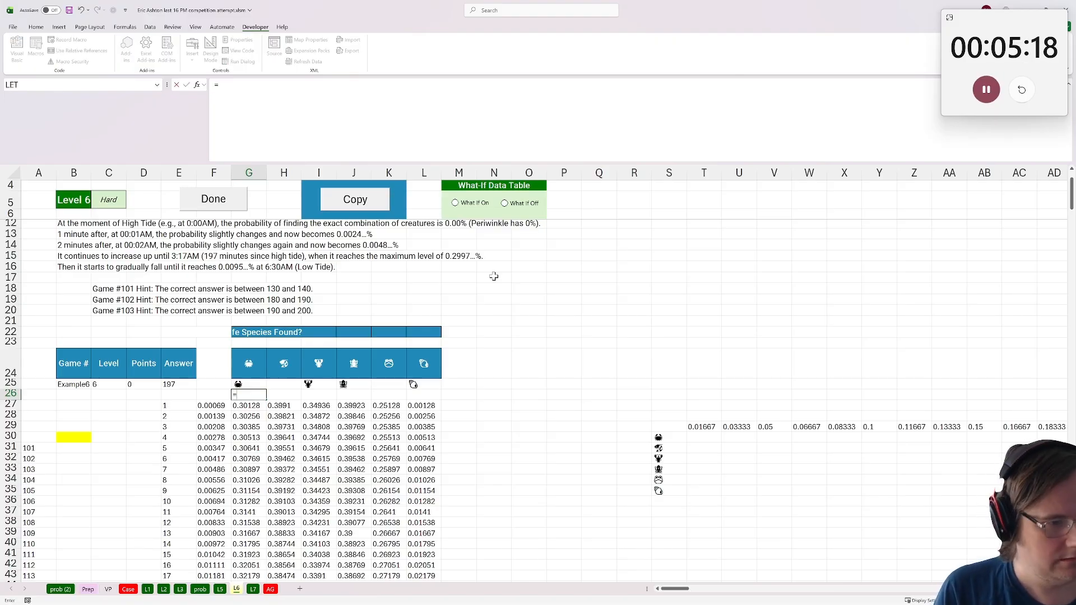
key("BackSpace")
key("Right")
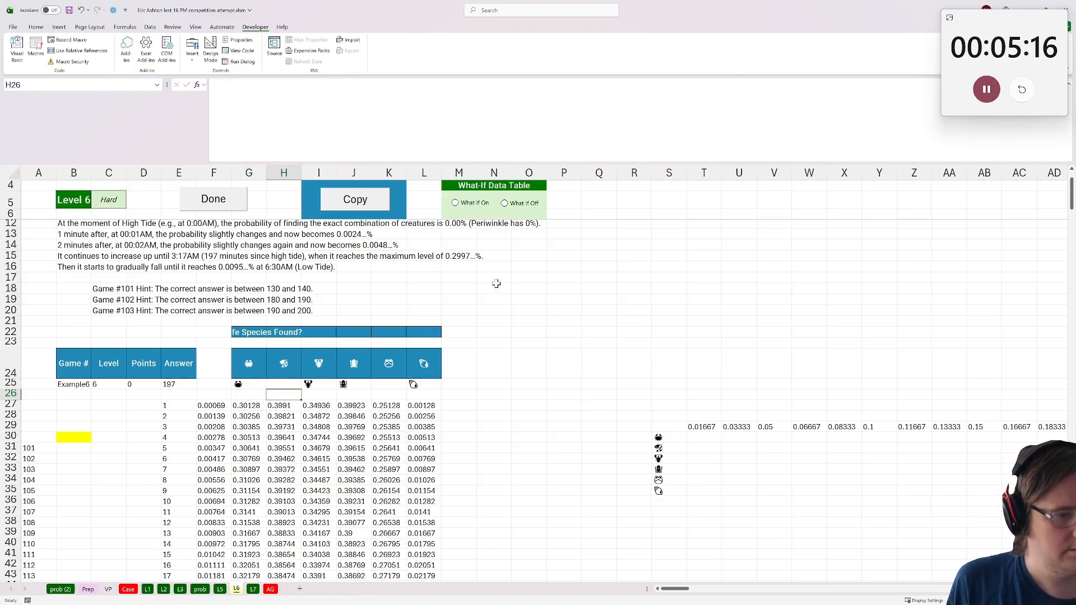
Enter =G25="" in G26 to test whether the first species is missing from the Example6 row
left_click(243, 396)
type("=")
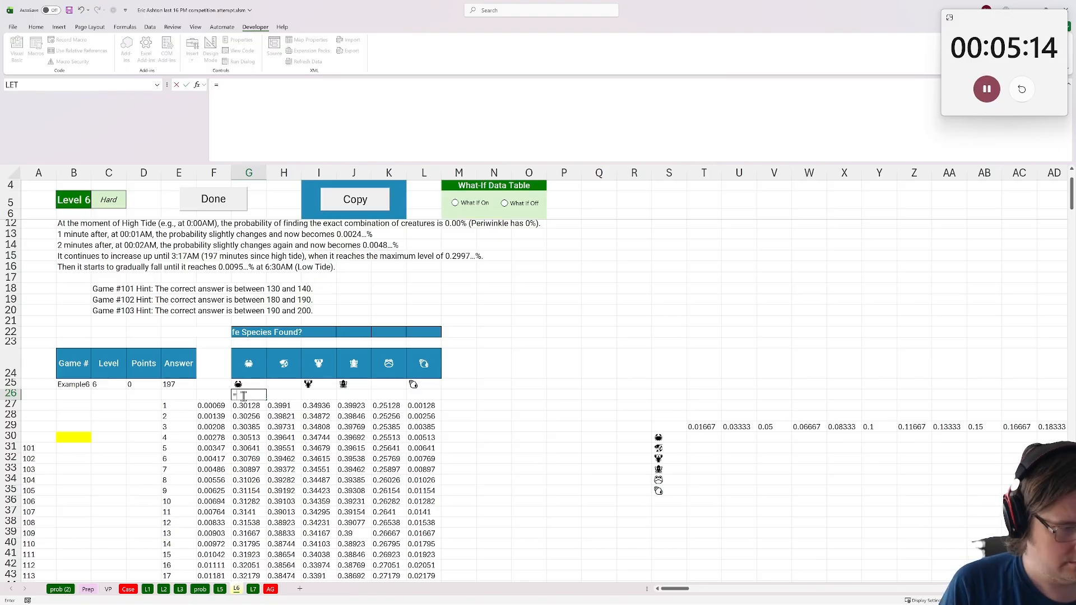
type("H25=")
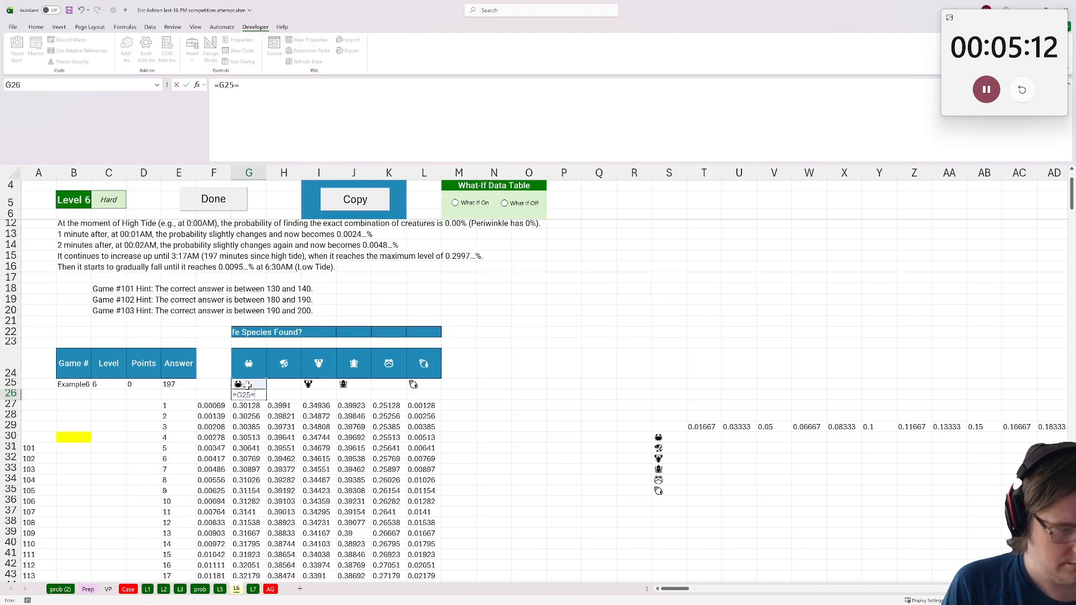
type("\"\"")
key("Return")
Copy the blank test from G26 across H26:L26 for the remaining species
key("Up")
key("ctrl+c")
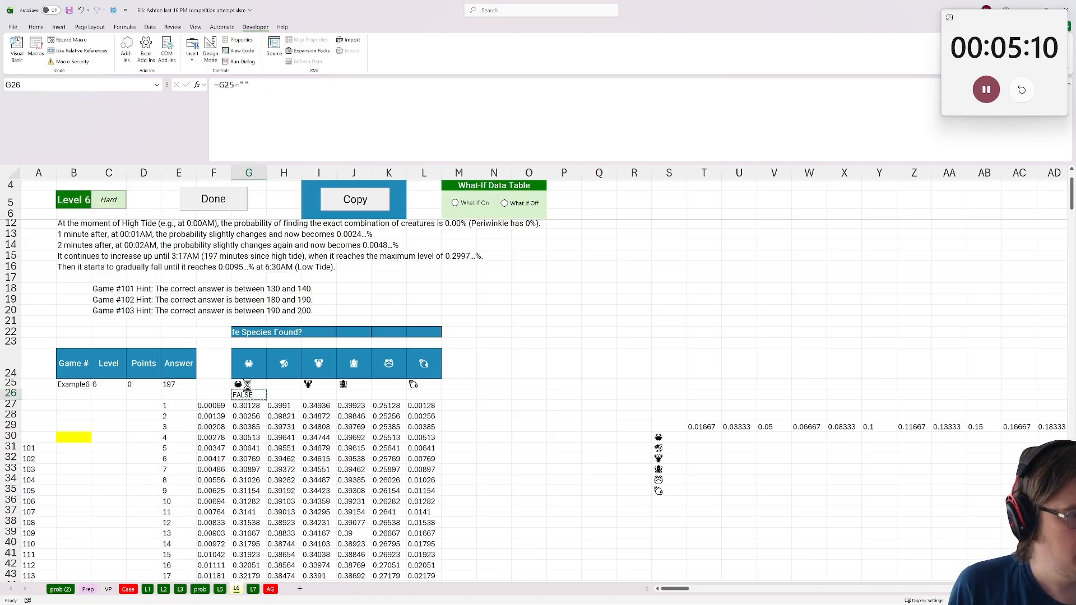
key("Right")
key("ctrl+v")
key("Right")
key("ctrl+v")
key("Right")
key("ctrl+v")
key("Right")
key("ctrl+v")
key("Right")
key("Return")
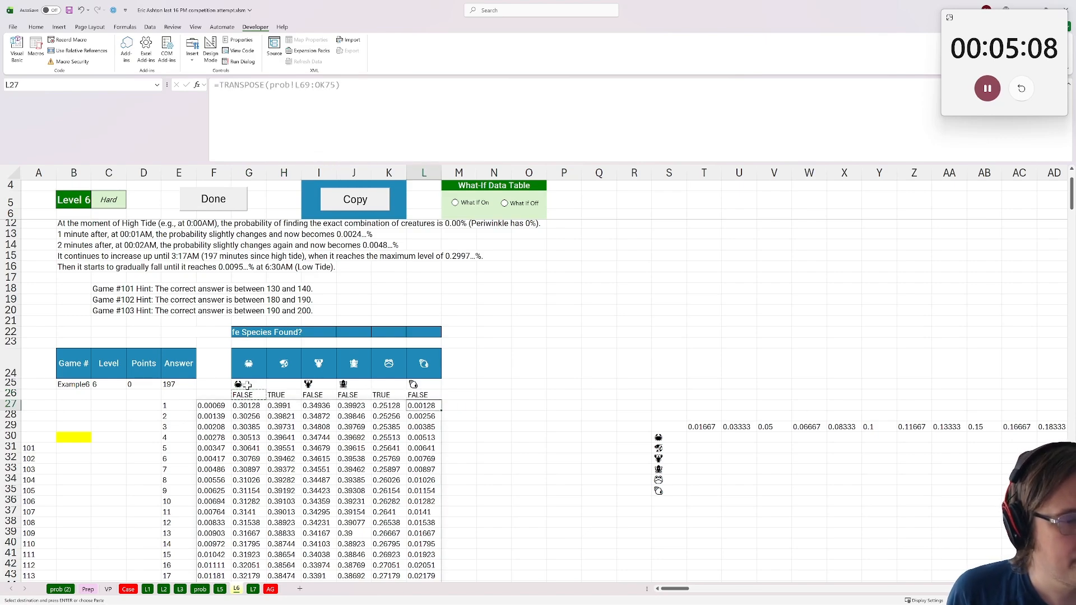
Build =IF(G26,1-G27,G27 in M27 to use the complement probability when the species is missing and its probability otherwise
key("Right")
type("=if(")
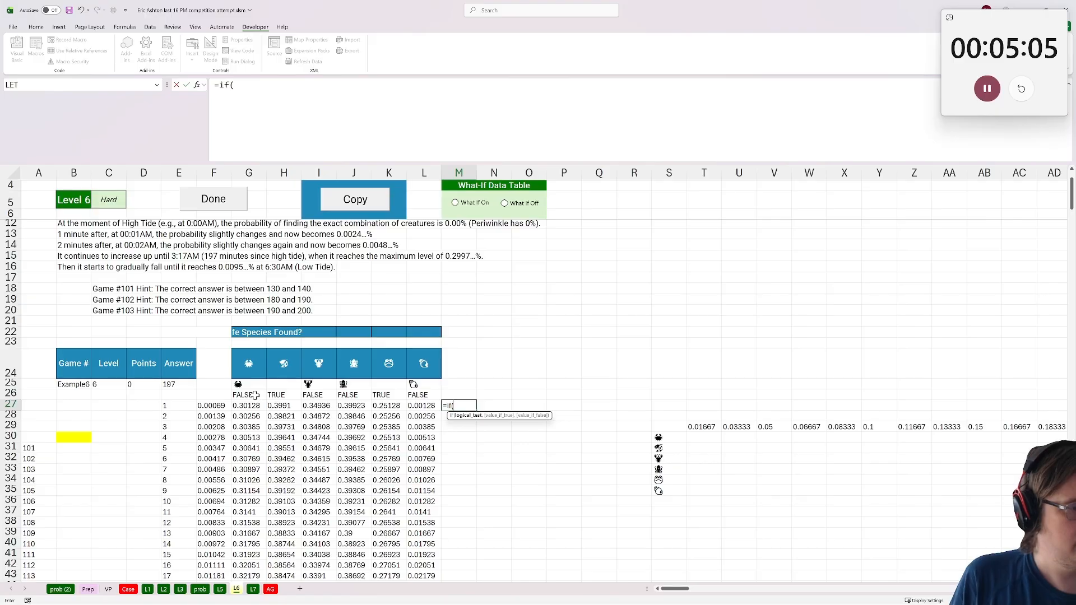
left_click(255, 395)
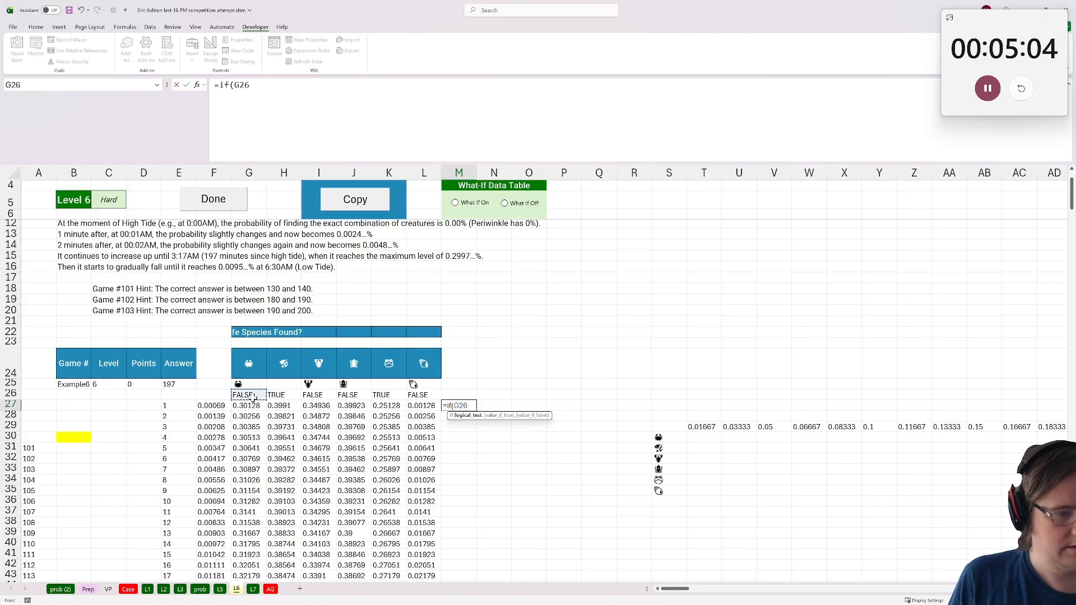
type(",")
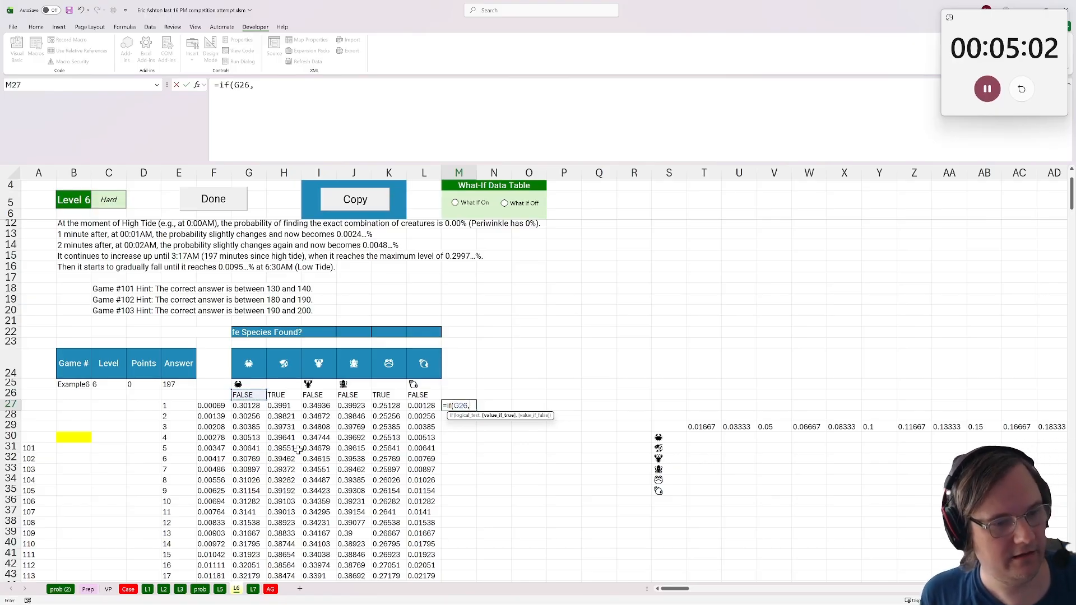
left_click(250, 406)
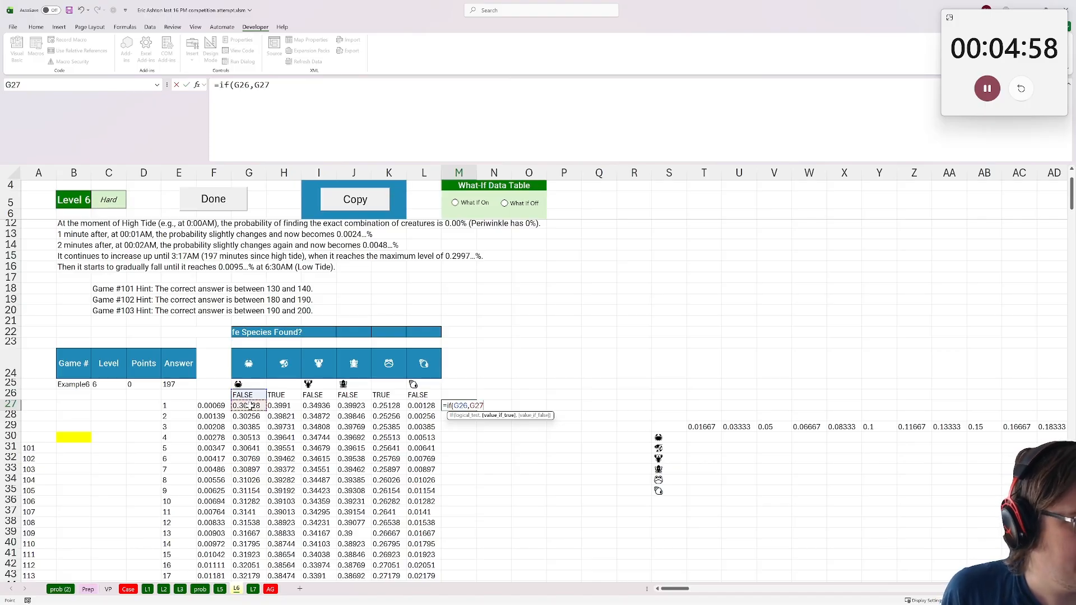
left_click(242, 85)
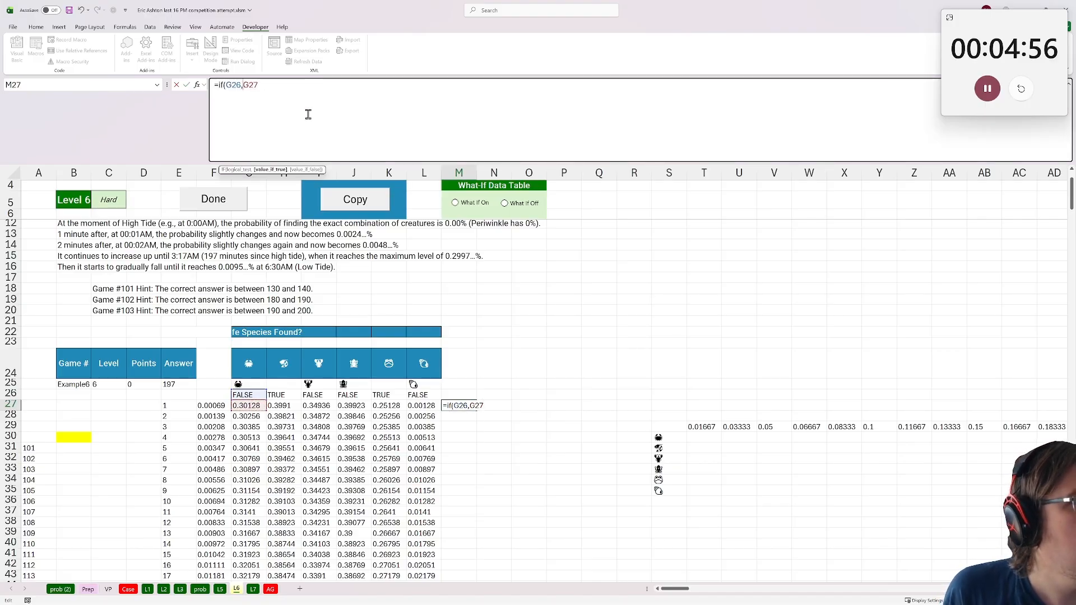
type("1-")
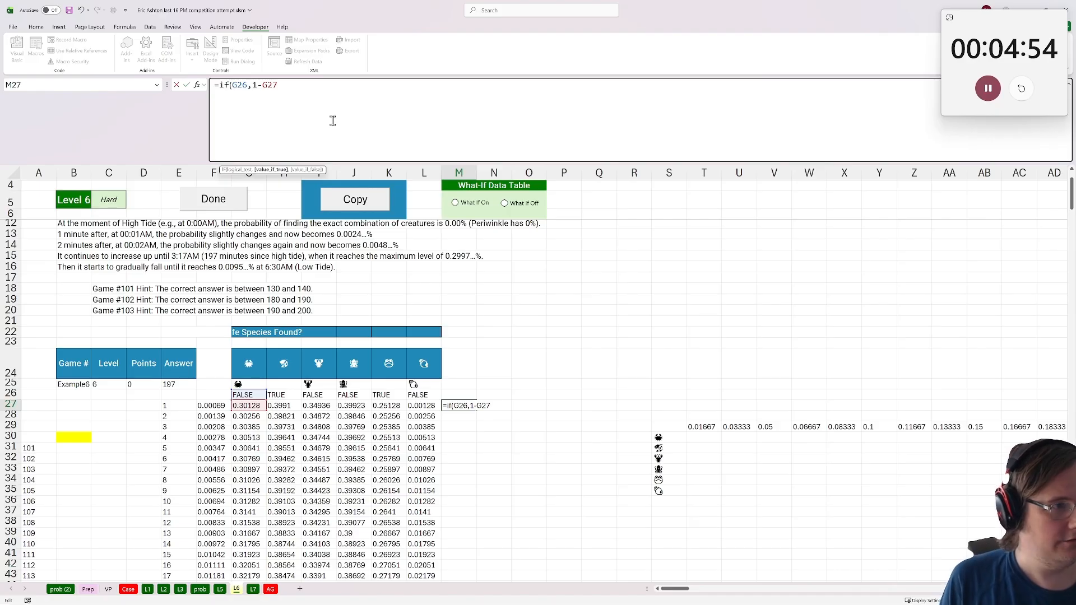
left_click(330, 113)
type(",")
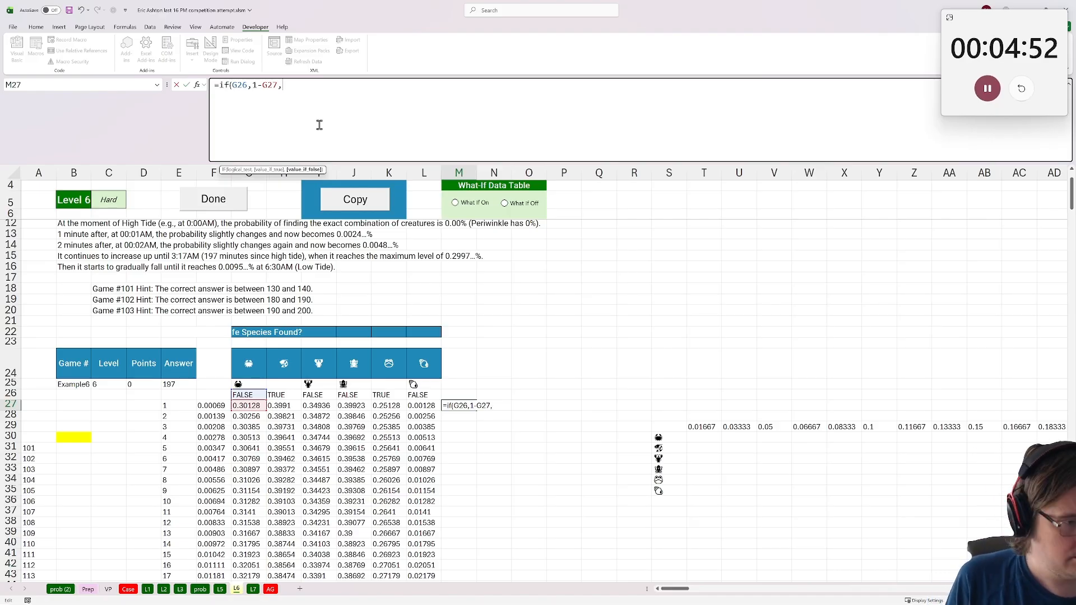
left_click(249, 406)
Lock the row of the test reference as G$26 and commit M27 as =IF(G$26,1-G27,G27)
double_click(240, 85)
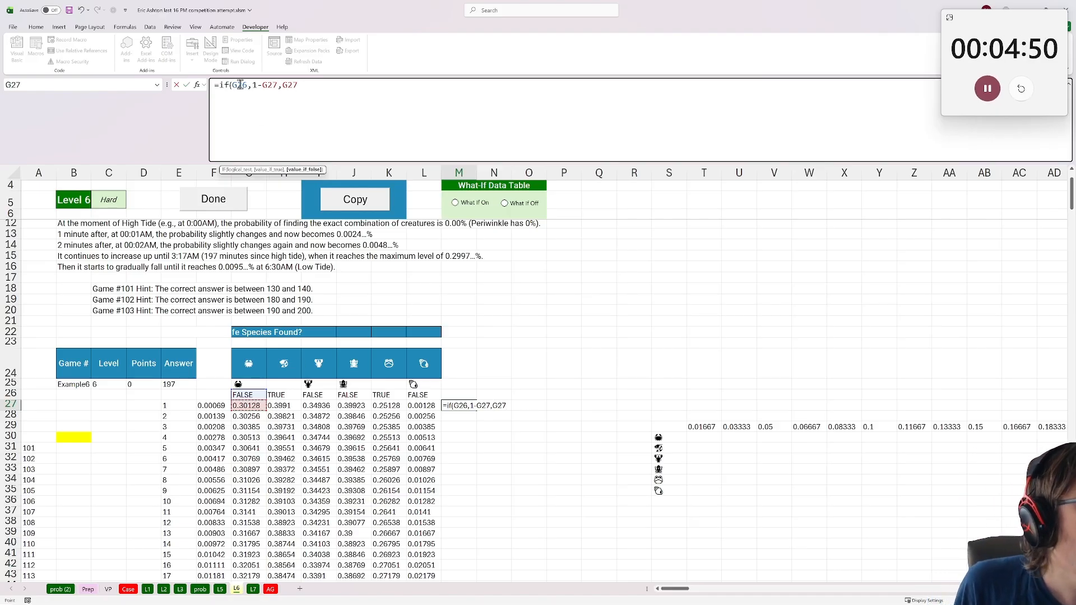
key("F4")
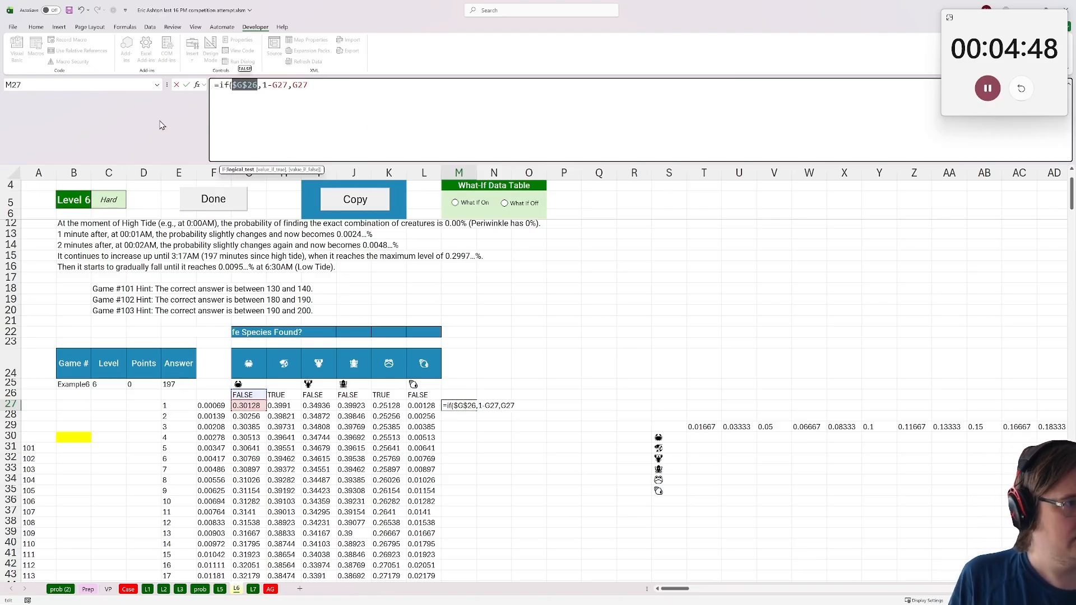
left_click(235, 90)
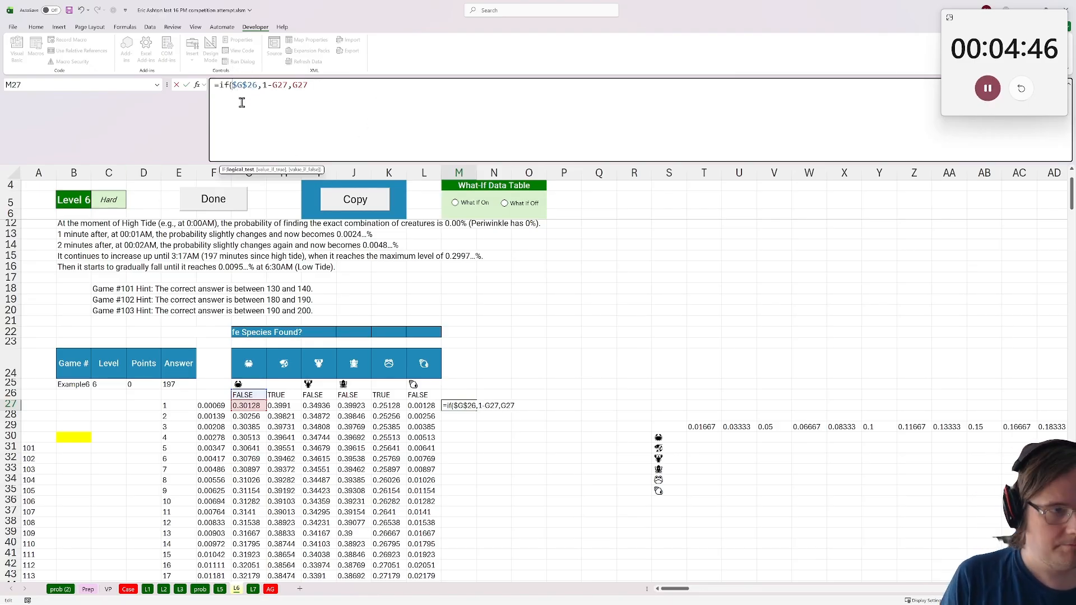
key("Delete")
key("ctrl+Return")
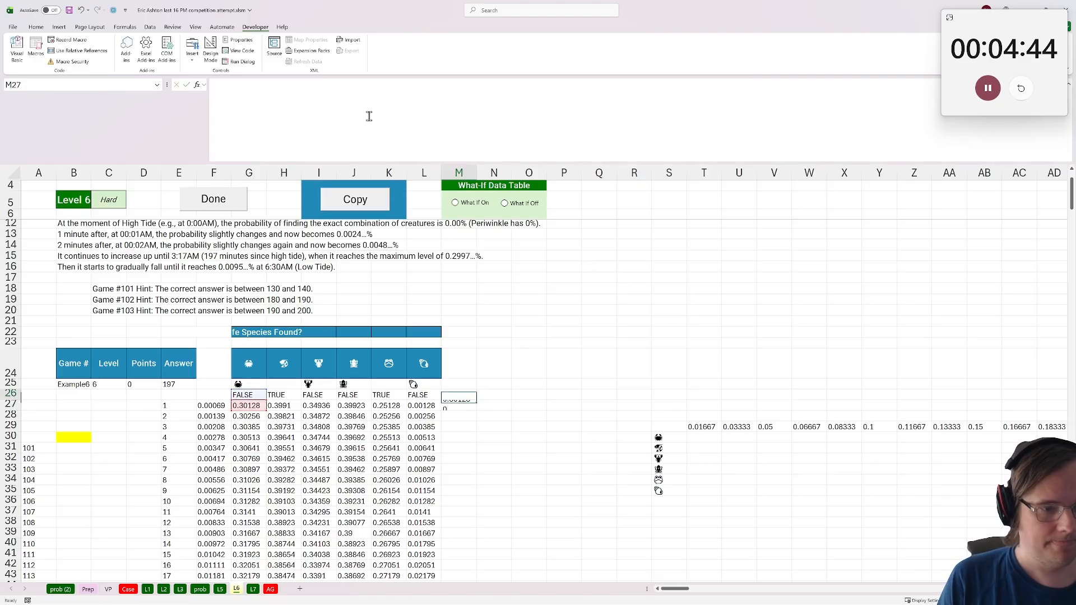
Copy the M27 formula across N27:R27 so that all six species have an adjusted probability
key("ctrl+c")
left_click_drag(482, 407, 604, 408)
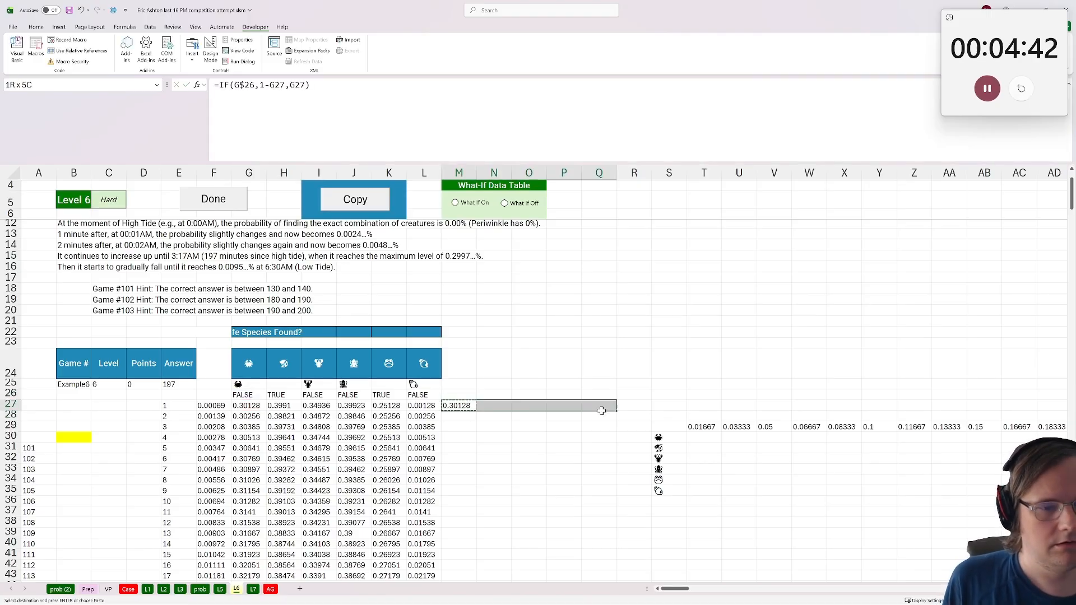
key("ctrl+v")
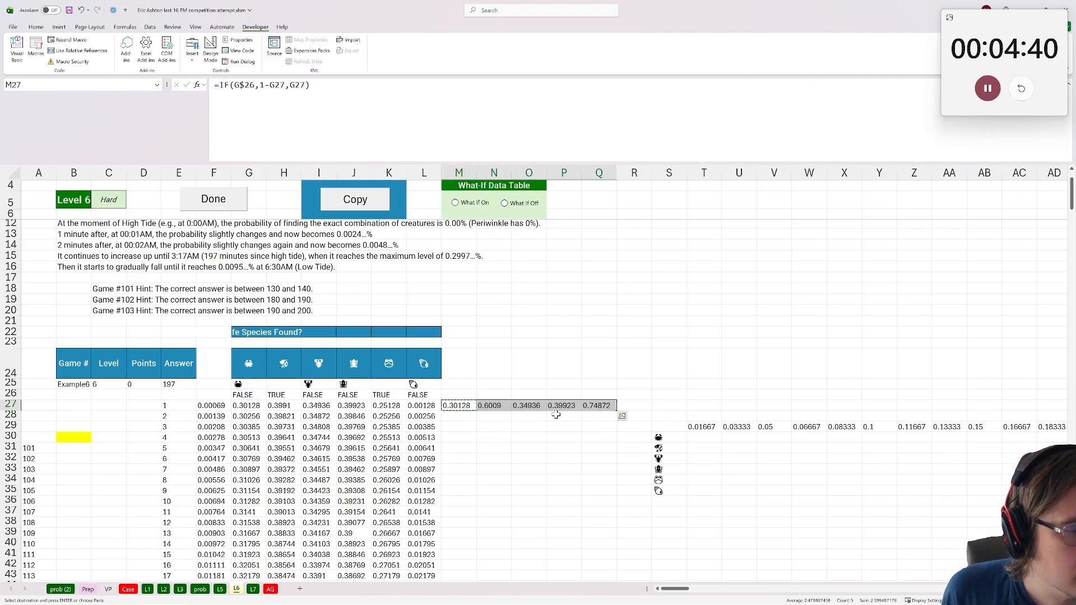
double_click(601, 406)
key("Escape")
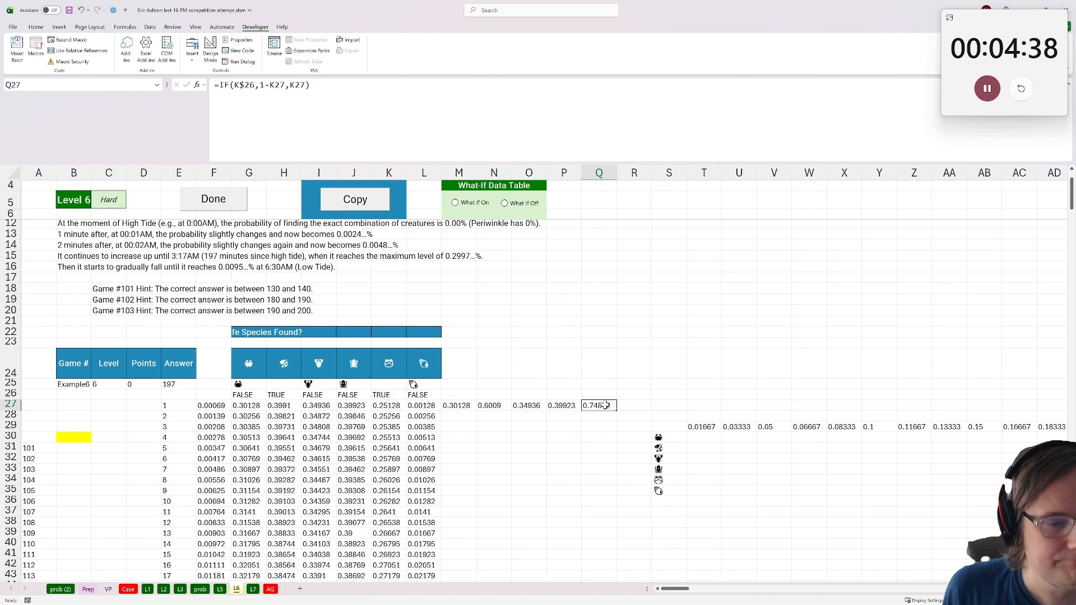
key("ctrl+c")
left_click(631, 407)
key("ctrl+v")
Fill the M27:R27 formulas down into row 28 and inspect the cell references in N28
left_click_drag(631, 407, 458, 411)
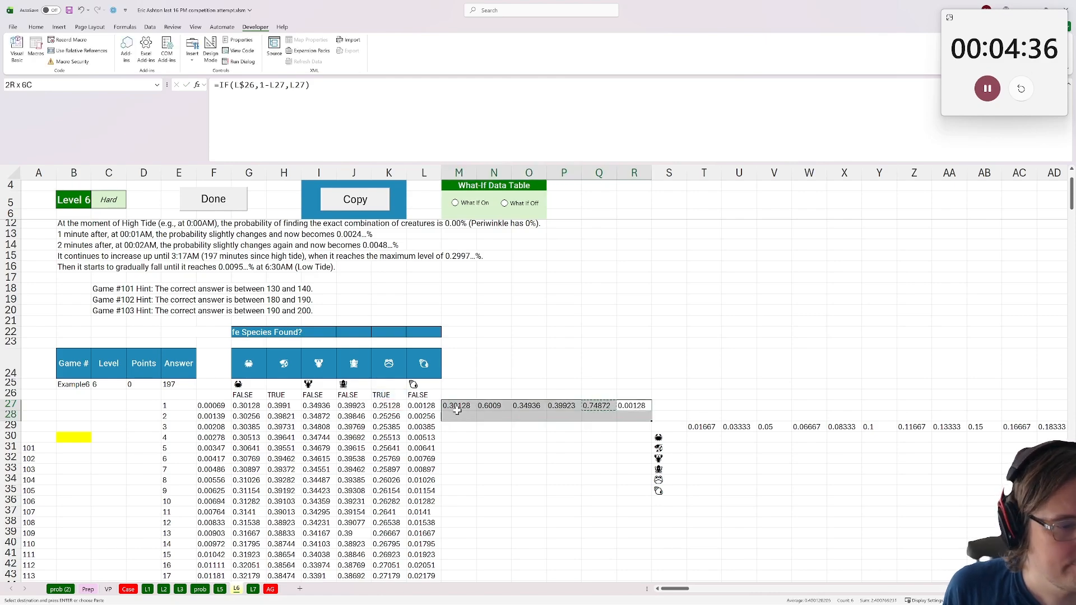
key("ctrl+d")
double_click(483, 416)
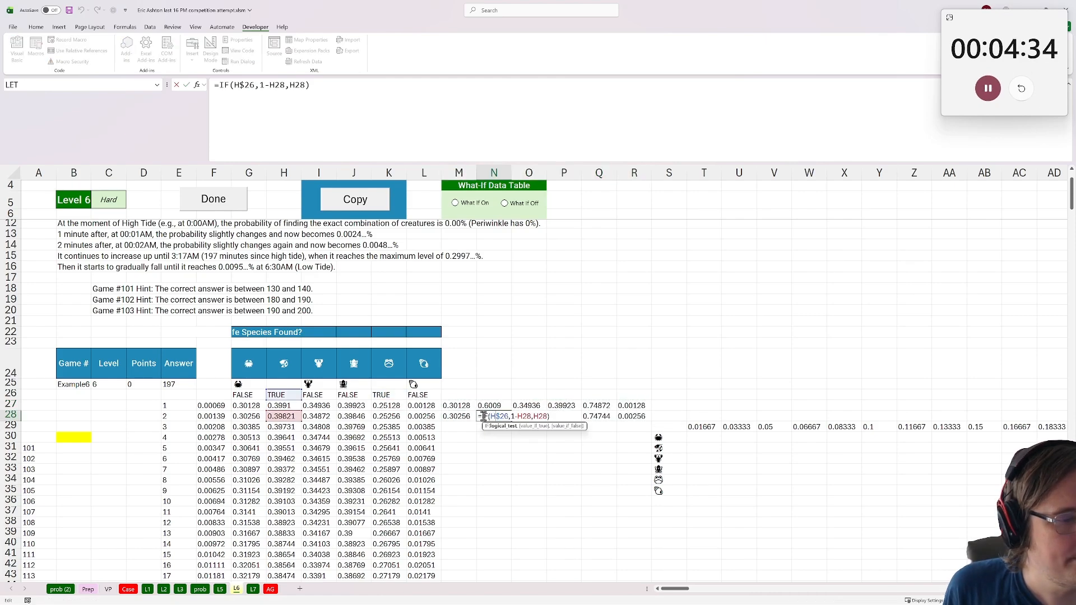
Fill the adjusted-probability formulas down columns M:R for all minutes and clear the old time and species block starting in S29
key("Escape")
left_click_drag(459, 416, 831, 498)
double_click(644, 415)
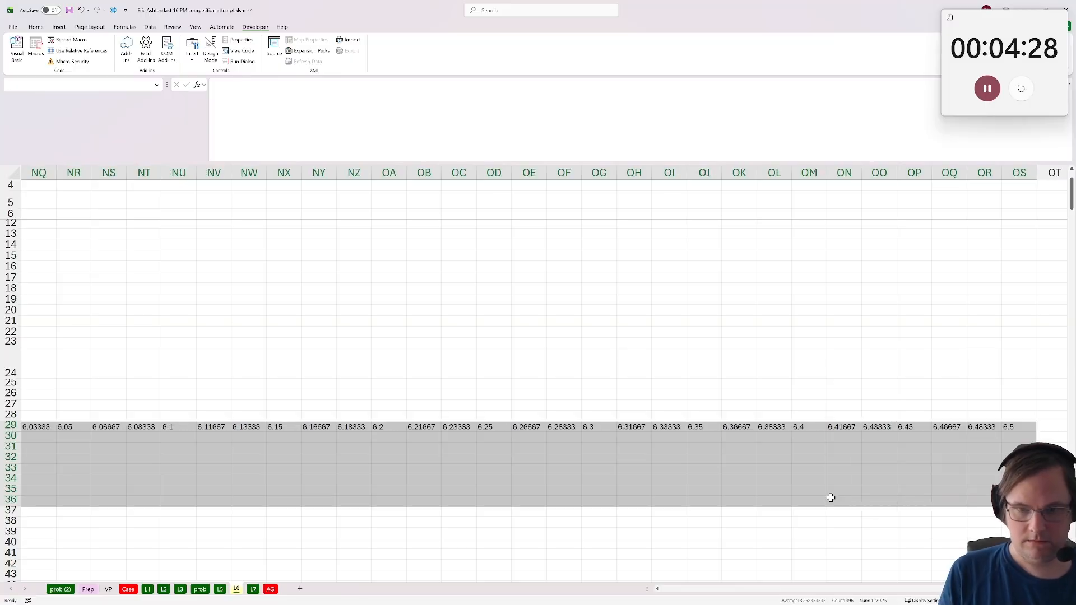
key("Delete")
key("Left")
key("Left")
key("Left")
key("Left")
key("Left")
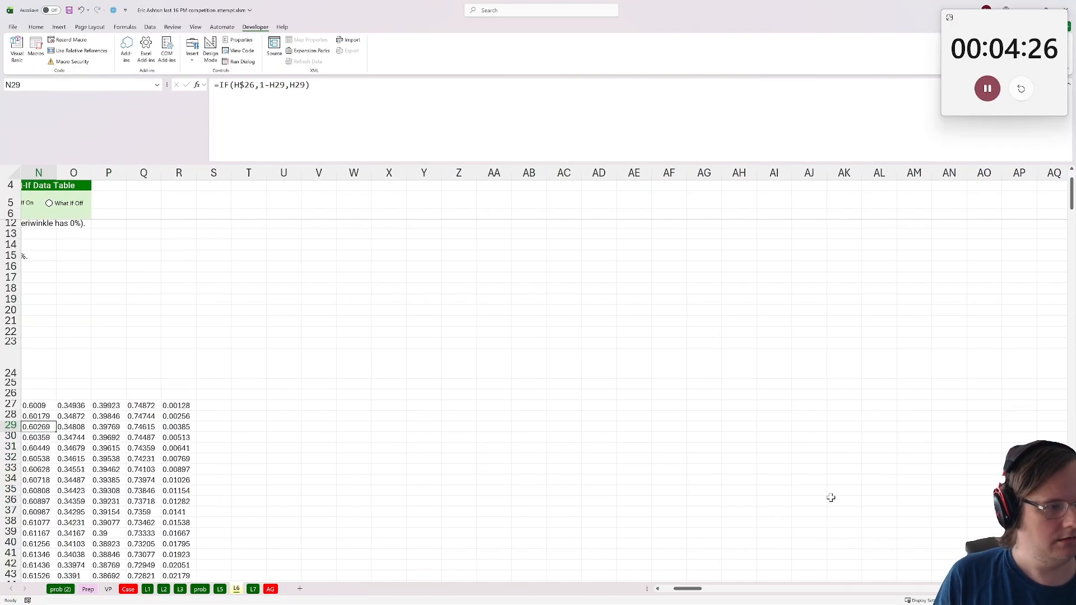
key("Left")
key("Left")
key("Left")
key("Left")
key("Left")
key("Left")
key("Left")
key("Left")
key("Left")
key("Left")
key("Left")
key("Left")
Enter =PRODUCT(M27:R27)*10000 in S27 to get the scaled combined probability for the first minute
left_click(666, 404)
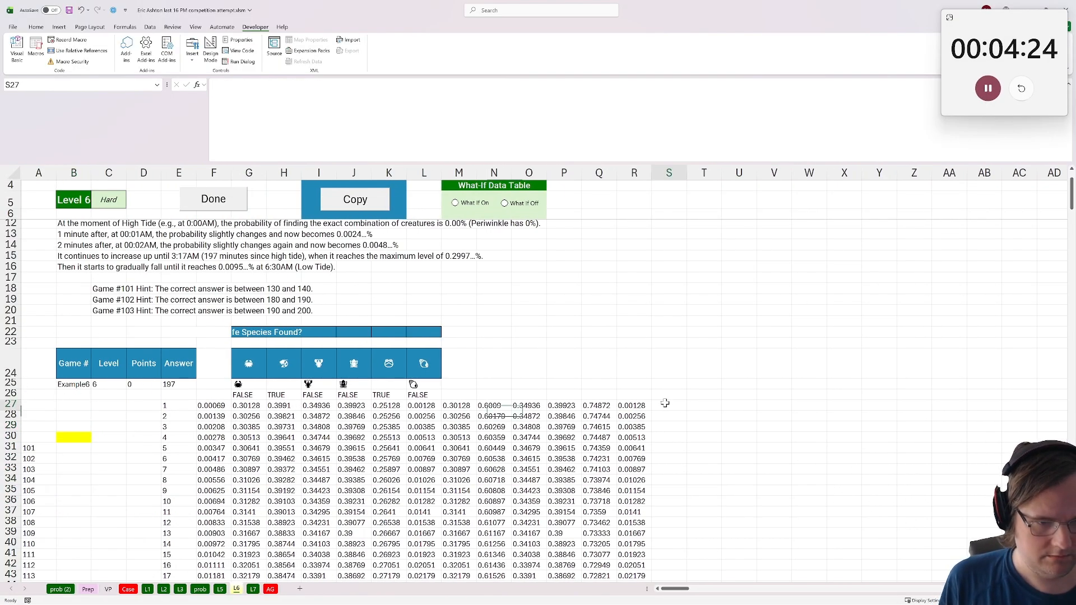
type("=pr")
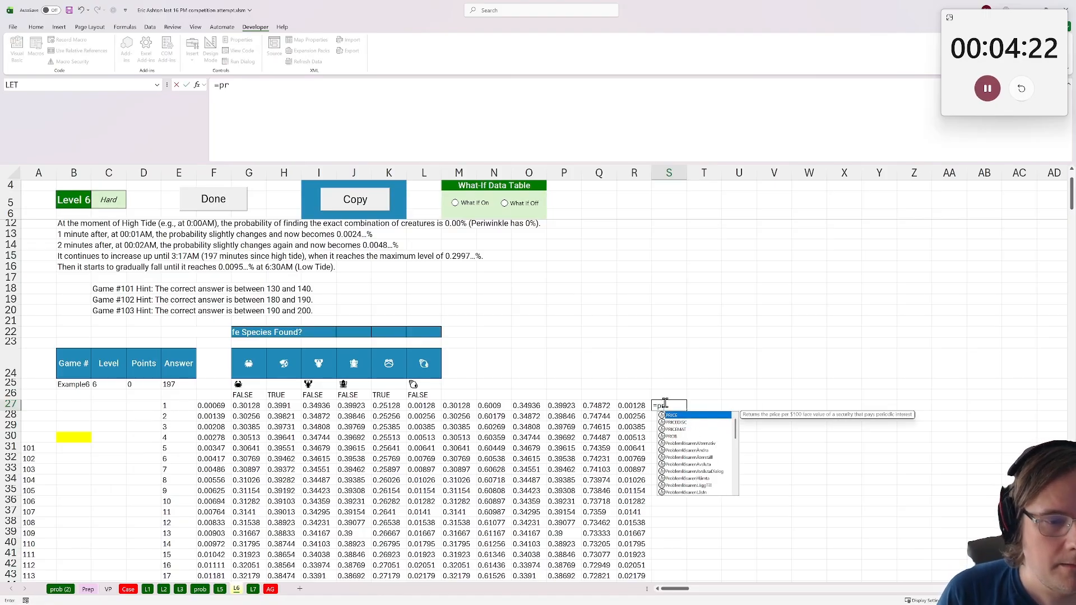
type("oduct(")
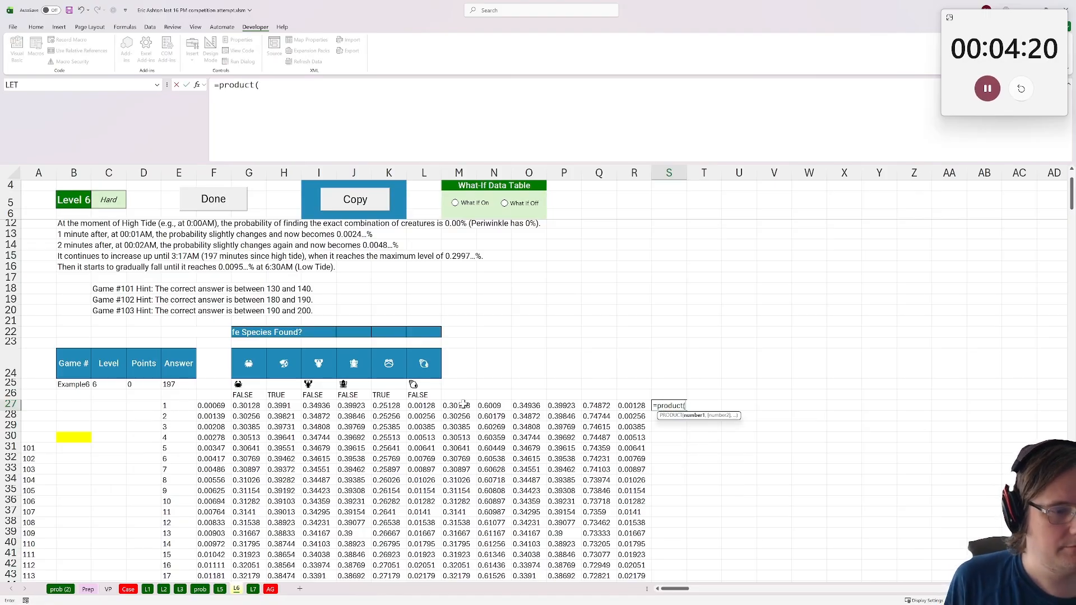
left_click_drag(459, 405, 628, 406)
type(")(*")
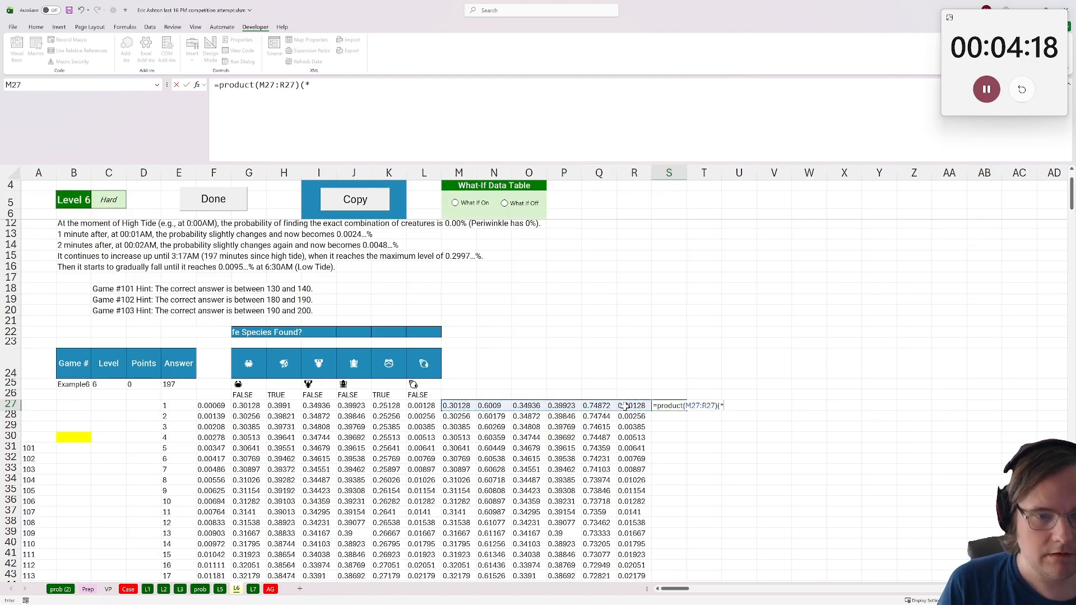
type("*10000")
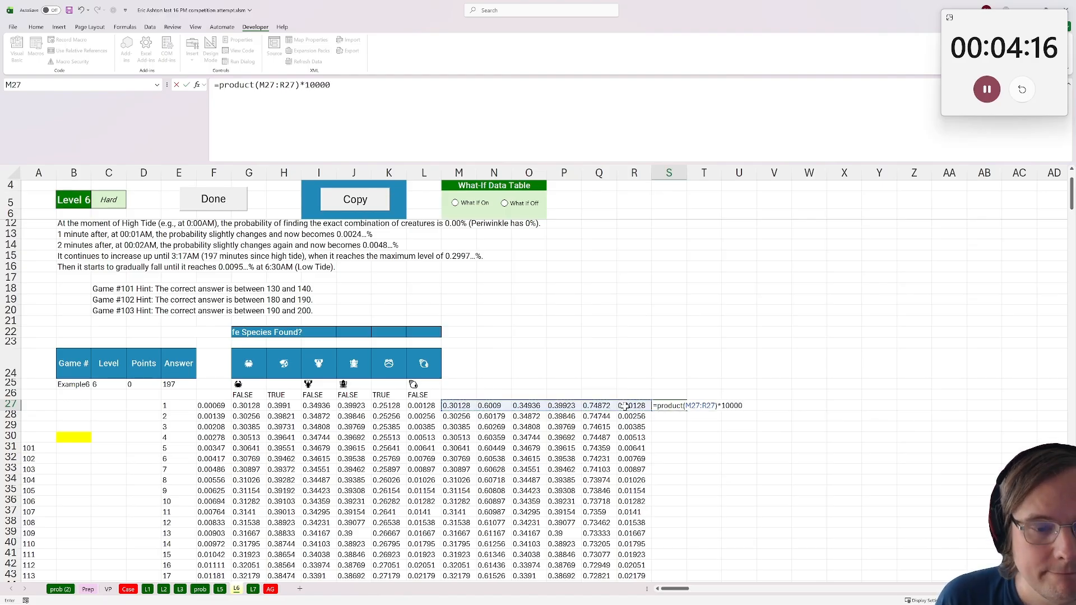
key("Return")
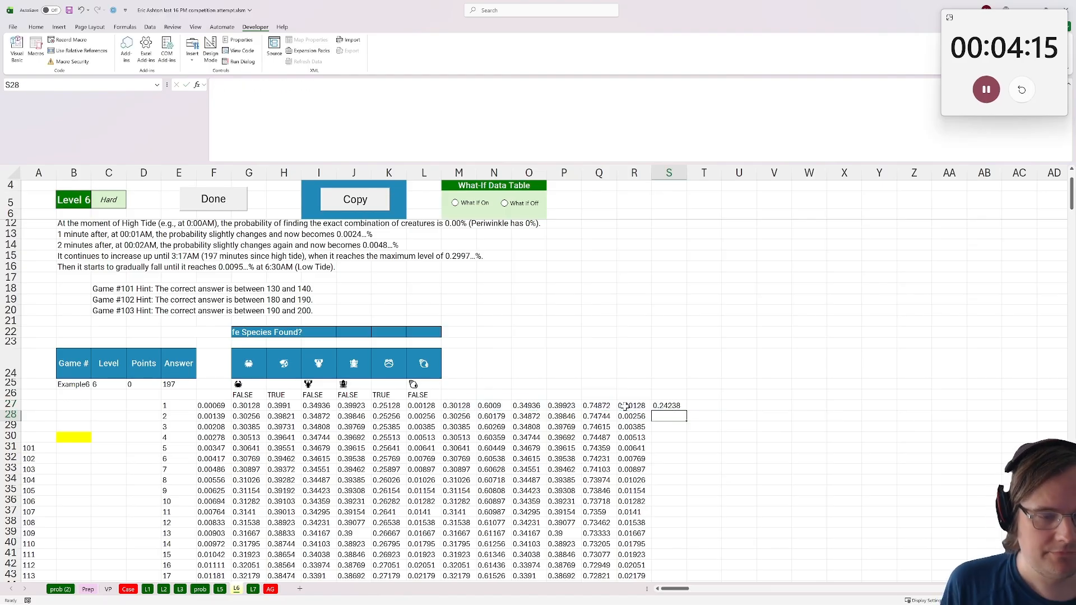
Fill the S27 product formula down column S for every minute
left_click(679, 403)
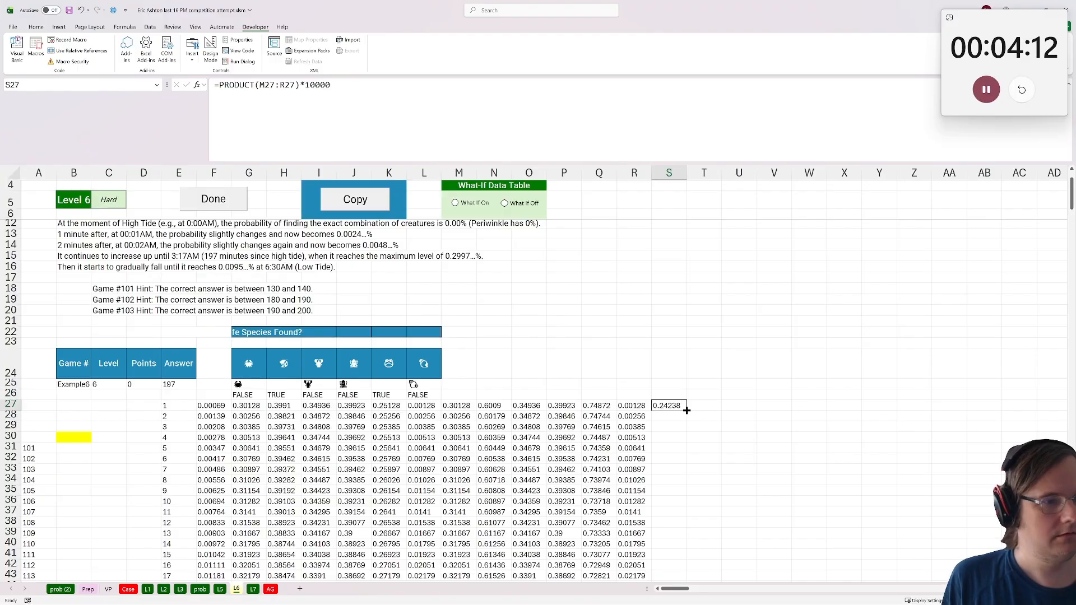
double_click(686, 410)
scroll(687, 411, "down", 6)
scroll(687, 410, "up", 5)
Enter =biggest(S27:S416,E27:E416) in U27 to return the minute with the highest combined probability
left_click(734, 374)
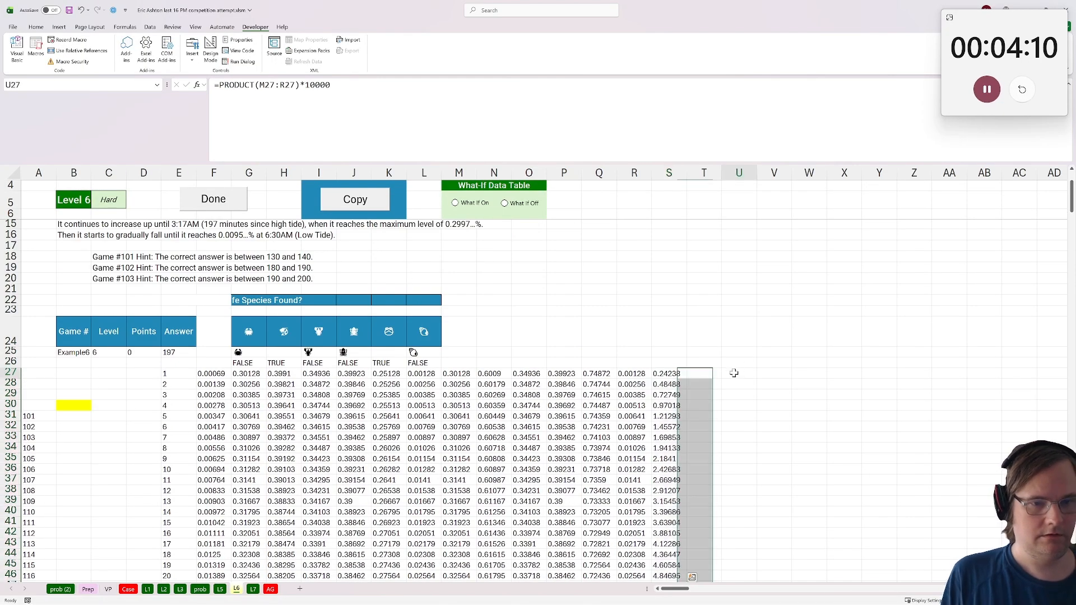
type("=biggest(")
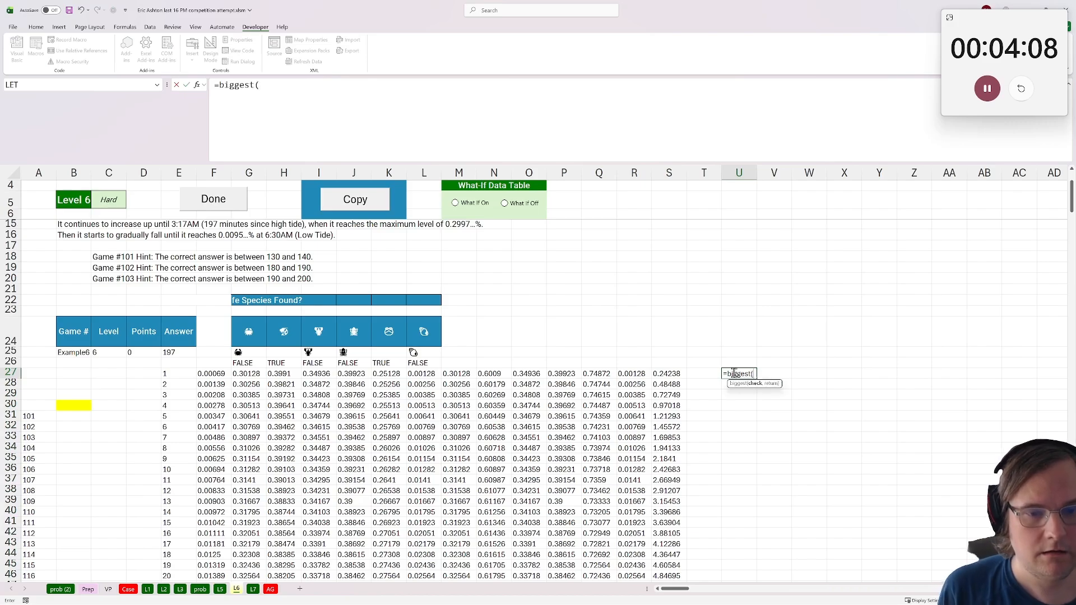
left_click(676, 373)
key("ctrl+shift+Down")
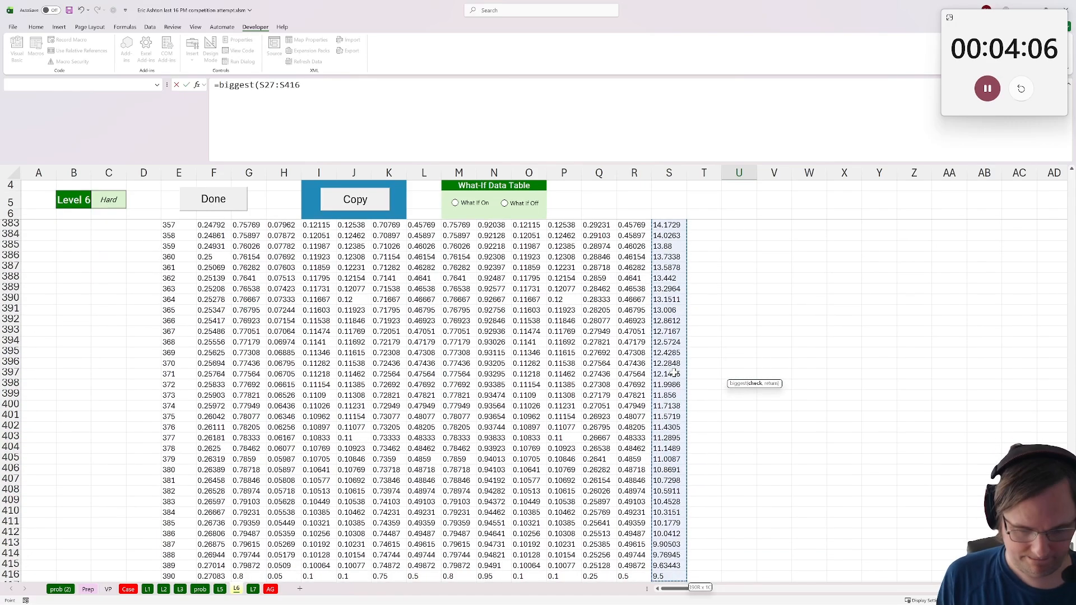
type(",")
left_click(187, 578)
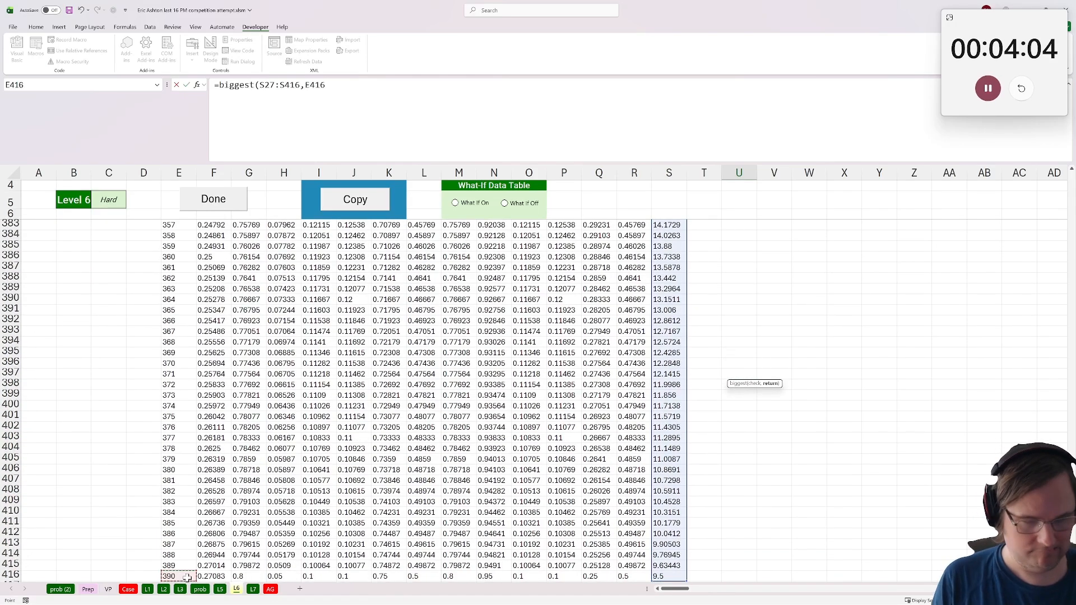
key("ctrl+shift+Up")
key("Return")
scroll(186, 577, "up", 3)
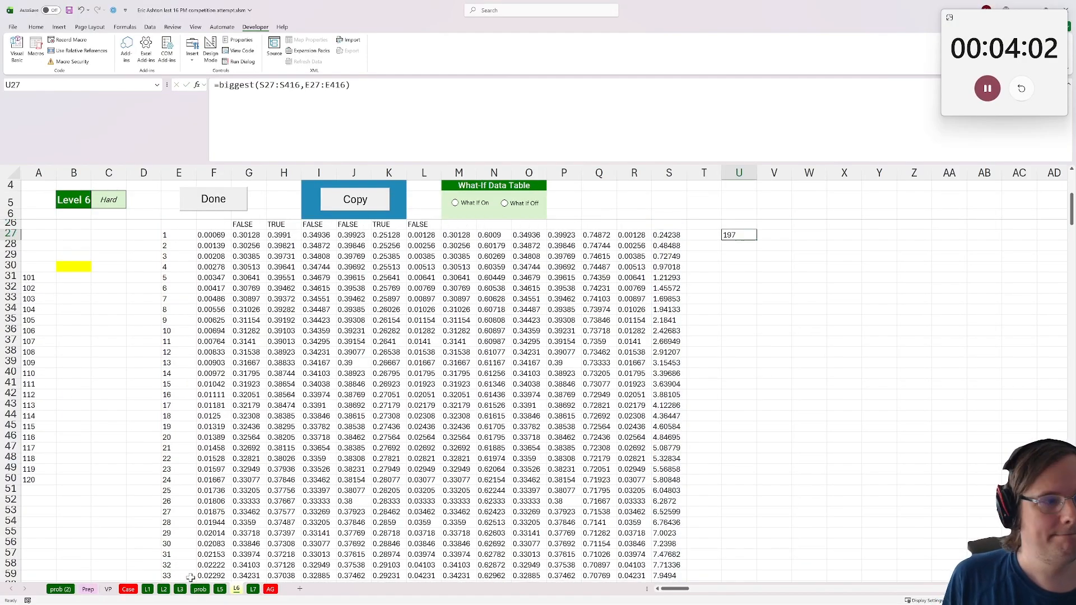
Link the yellow cell B30 to the best-minute result in U27
left_click(74, 352)
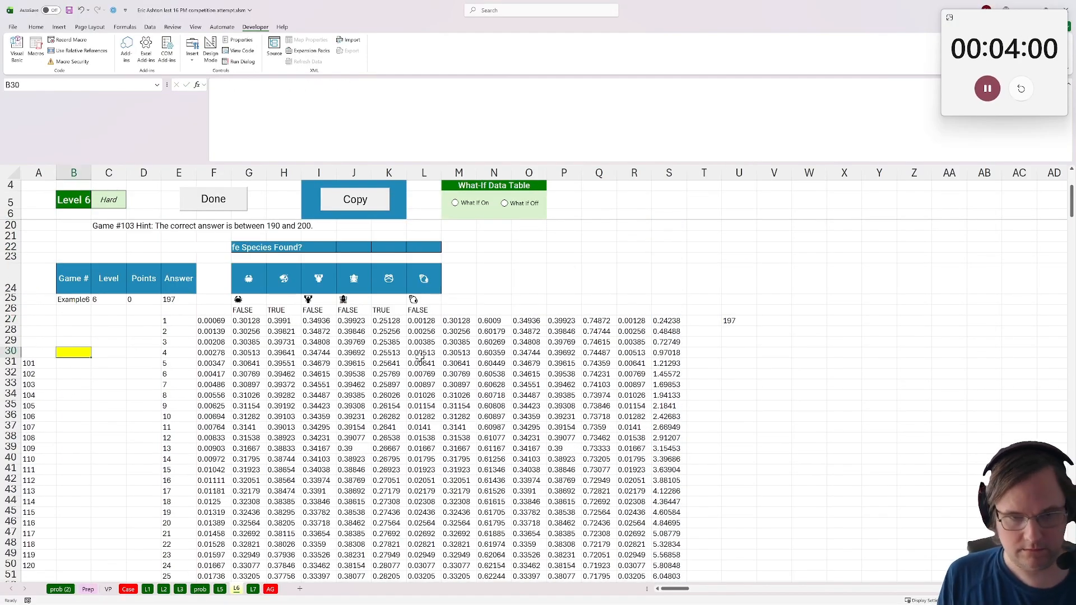
type("=")
left_click(734, 321)
key("Return")
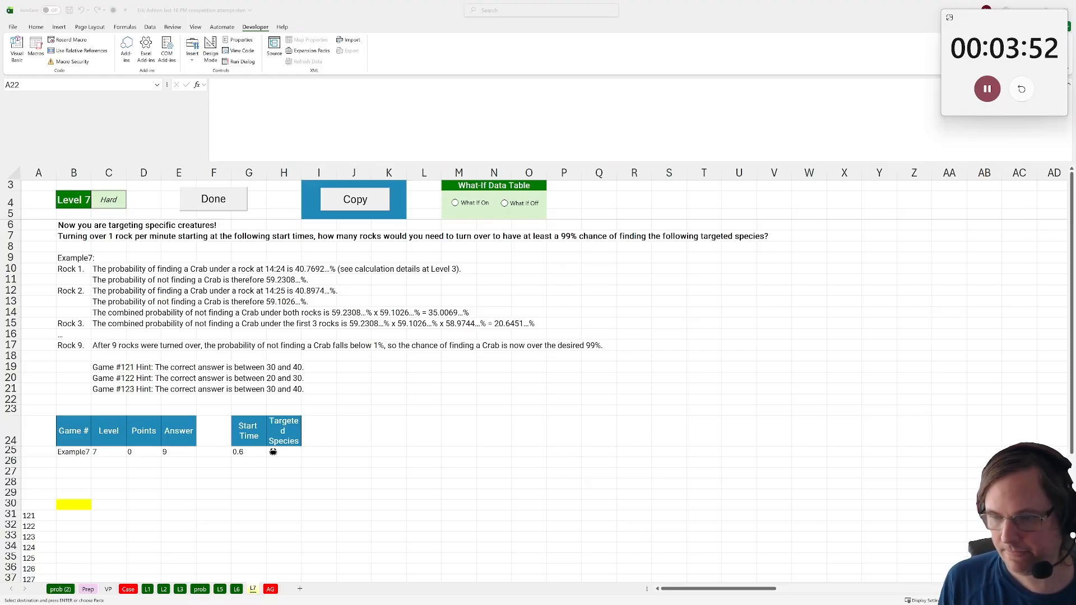
Switch to the Excel Esports page in the browser and paste the copied answers into Level 6, starting at game 101
key("alt+Tab")
scroll(740, 429, "down", 6)
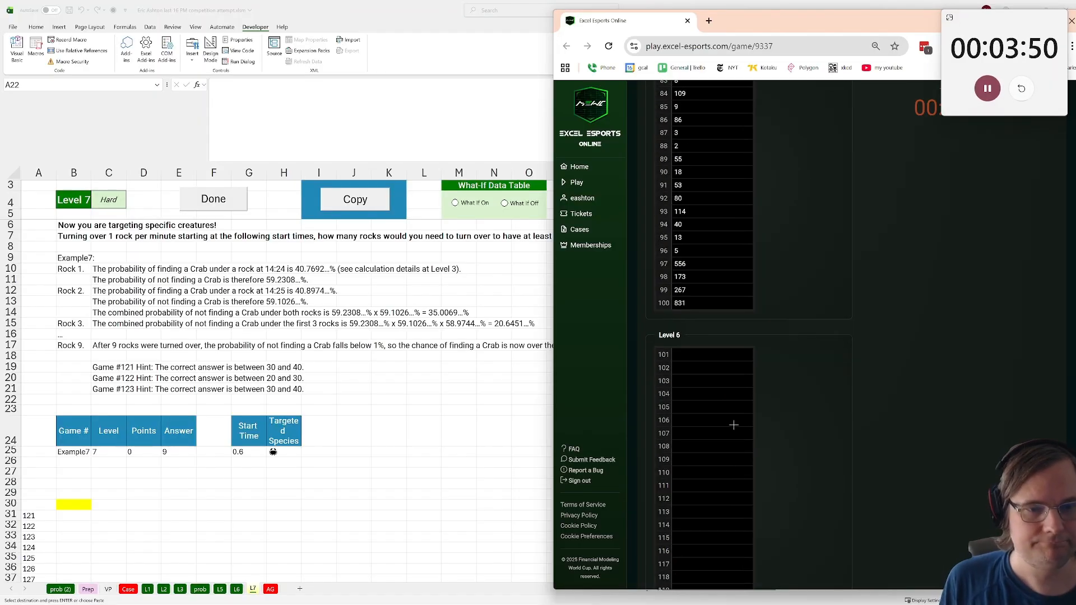
left_click(703, 361)
key("ctrl+v")
scroll(703, 361, "down", 5)
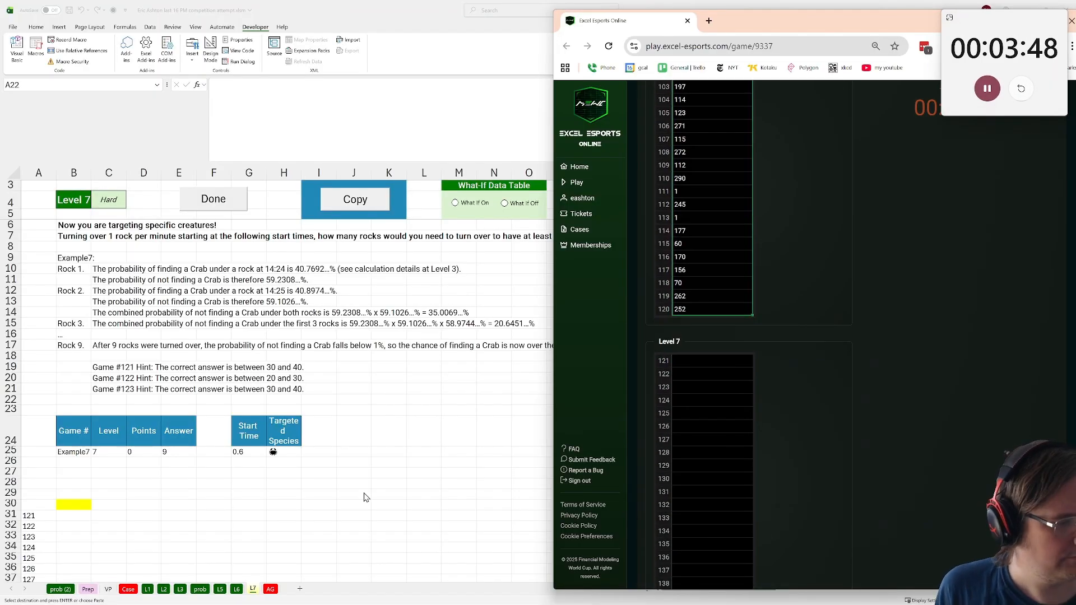
Return to Excel and enter =RANDBETWEEN(20,40) as the game 121 answer in E331 of the Case sheet
key("alt+Tab")
left_click(121, 591)
scroll(156, 473, "down", 20)
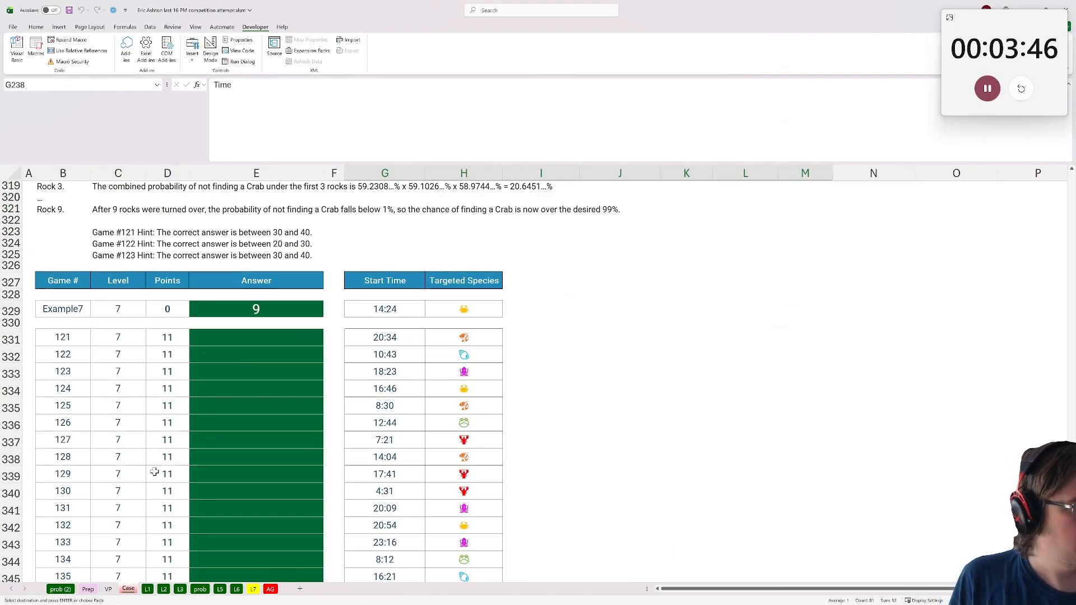
scroll(157, 460, "up", 7)
scroll(163, 460, "down", 3)
left_click(236, 440)
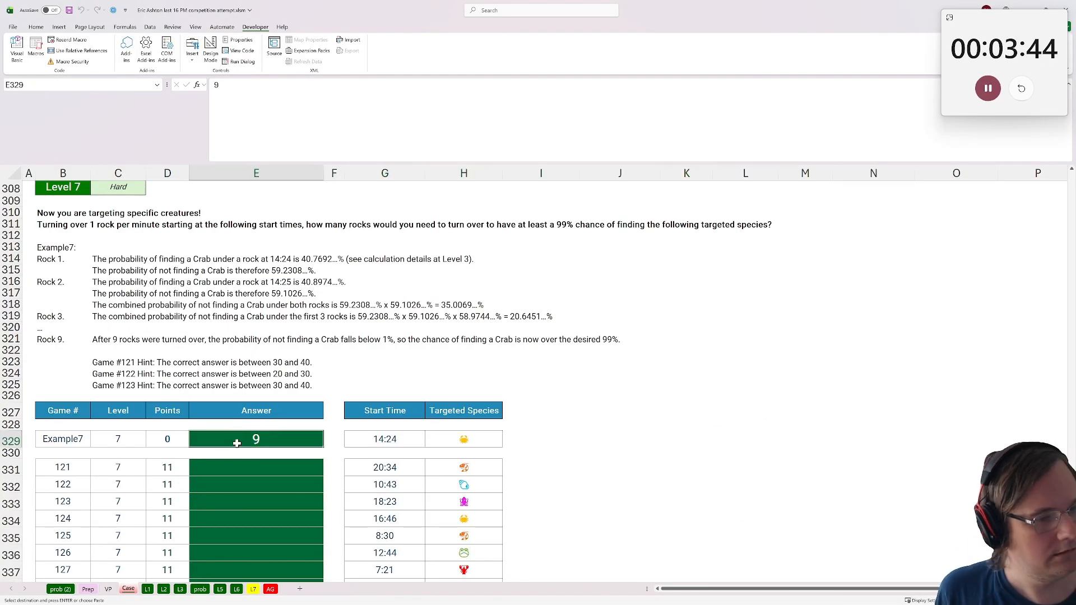
left_click(218, 469)
type("=rand")
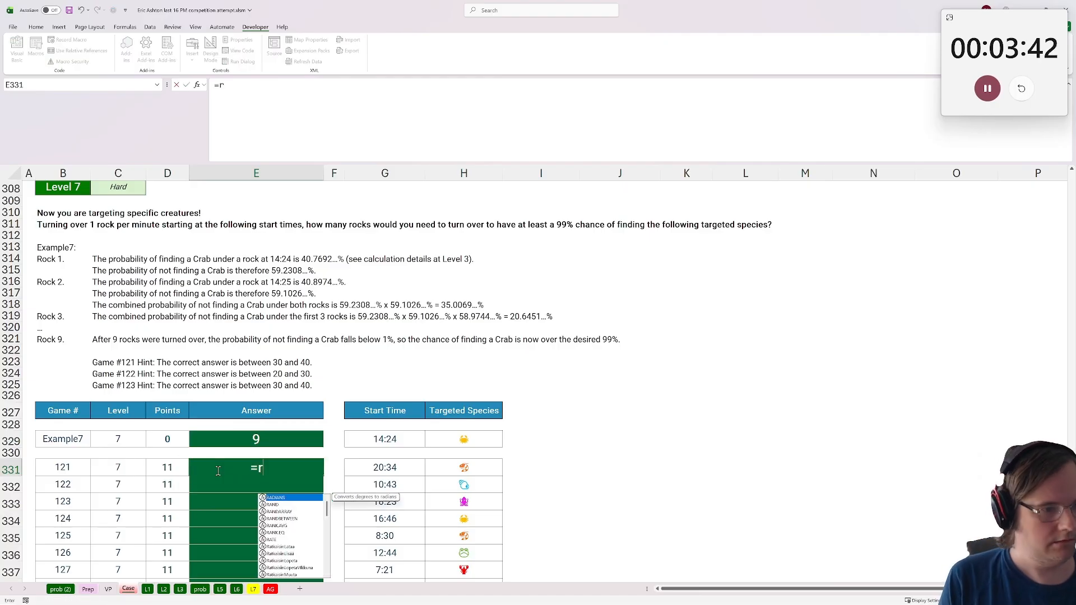
key("Down")
key("Down")
key("Tab")
type("2")
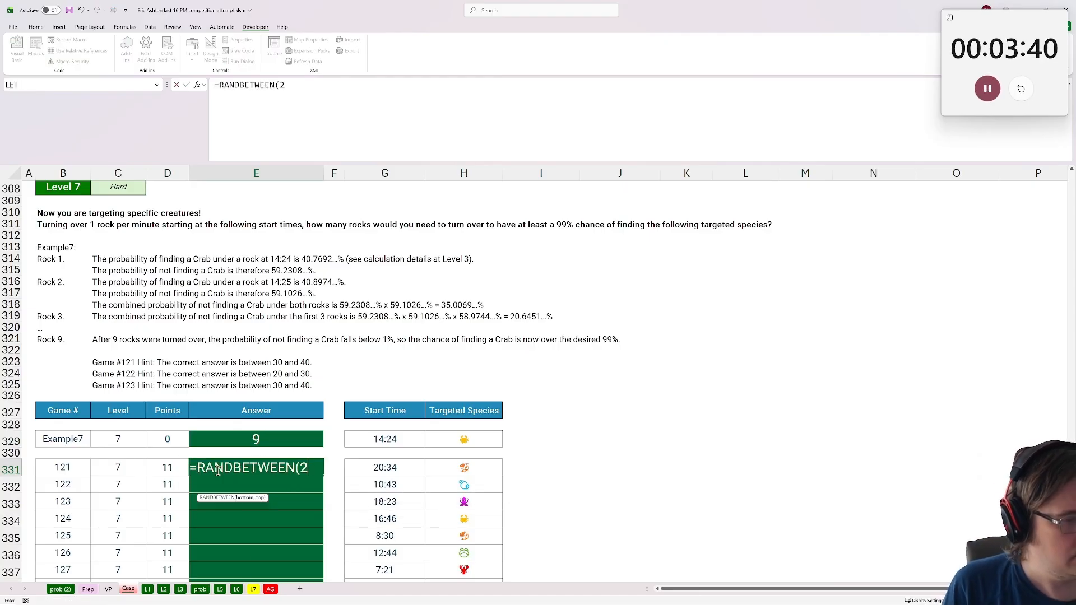
type("0,40")
key("shift+Return")
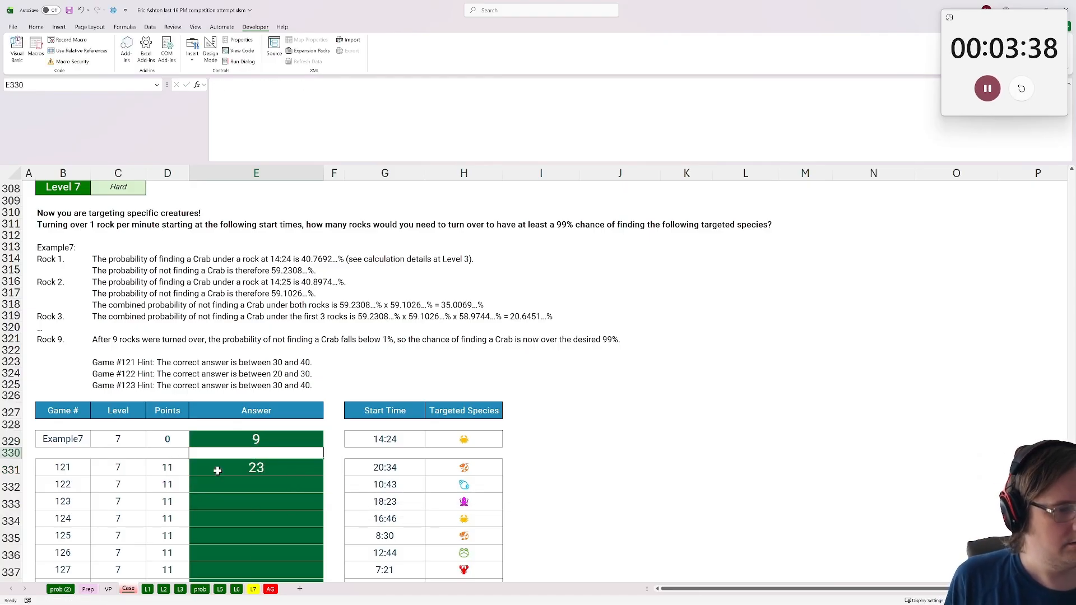
Fill the random-guess formula down the Level 7 answer cells from E331 and copy the filled range
left_click(217, 470)
scroll(231, 459, "down", 8)
left_click(277, 469, "shift")
key("ctrl+d")
scroll(288, 466, "up", 6)
key("ctrl+c")
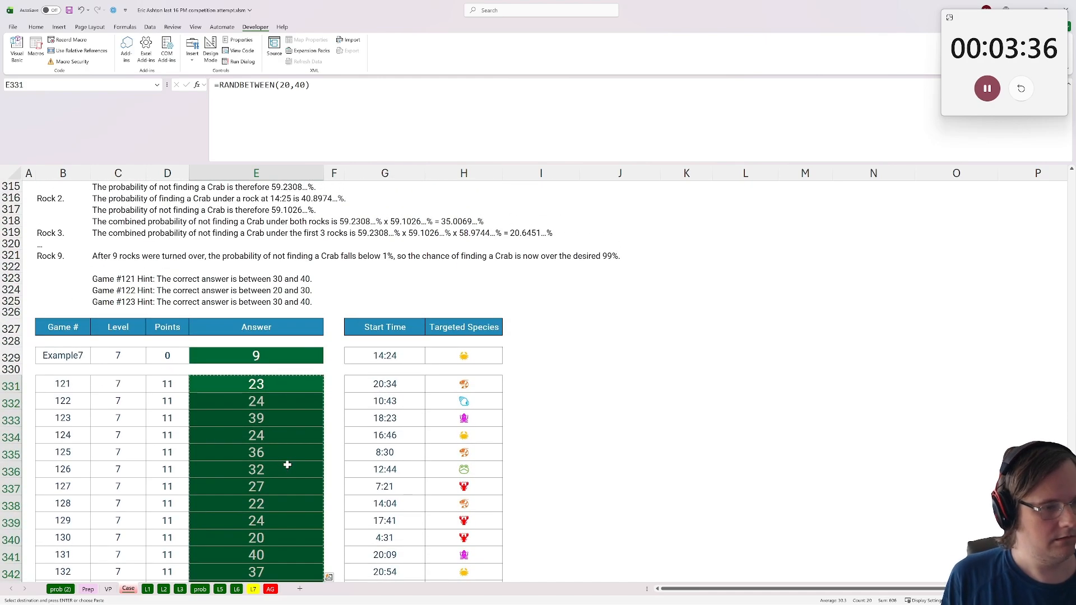
Switch to the Excel Esports page and paste the guesses into the Level 7 answers, starting at game 121
key("alt+Tab")
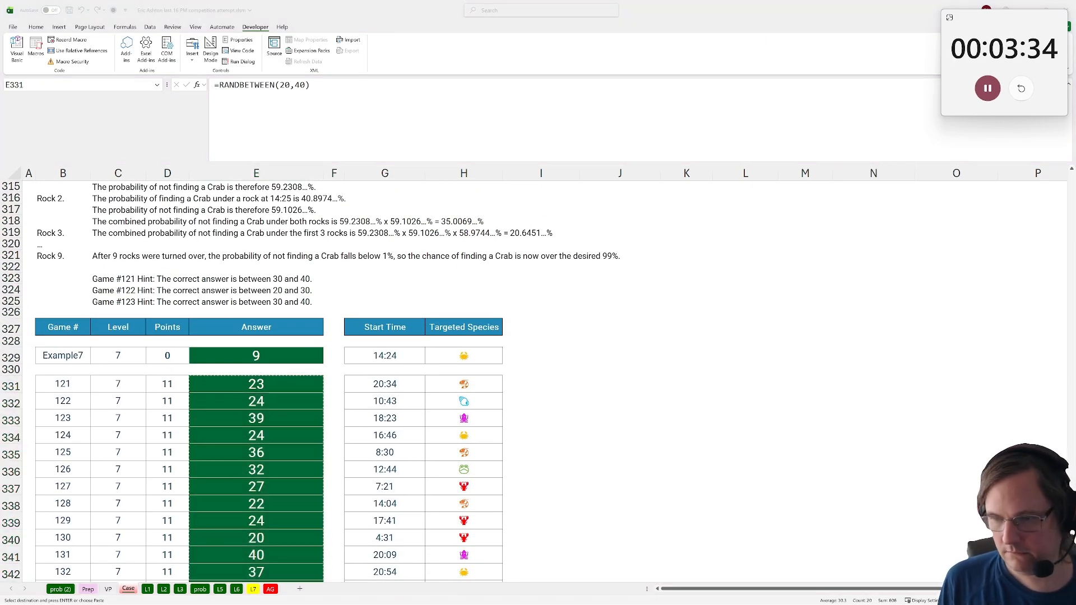
scroll(510, 319, "down", 2)
key("ctrl+v")
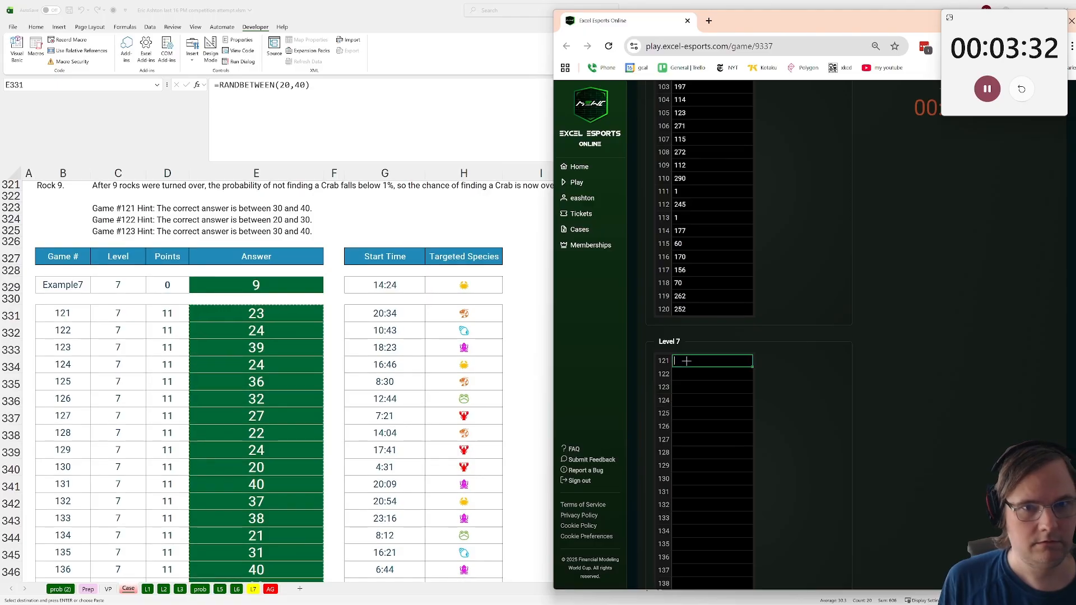
Look over the bonus questions on the submission page and review the Level 6 instructions and answers on the Case sheet in Excel
scroll(740, 343, "up", 20)
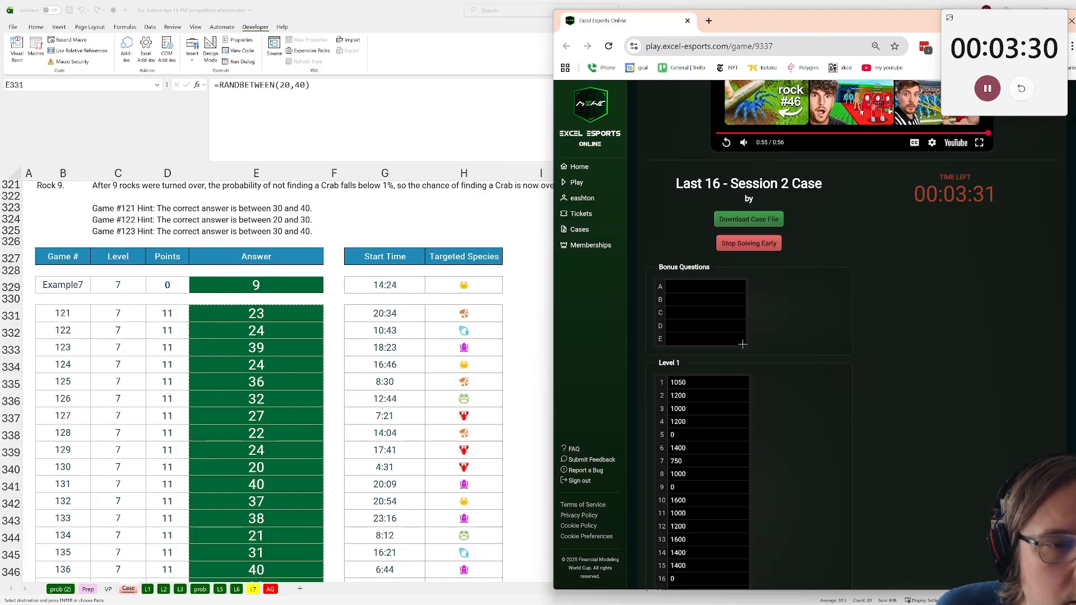
scroll(740, 343, "down", 3)
key("alt+Tab")
scroll(466, 387, "up", 10)
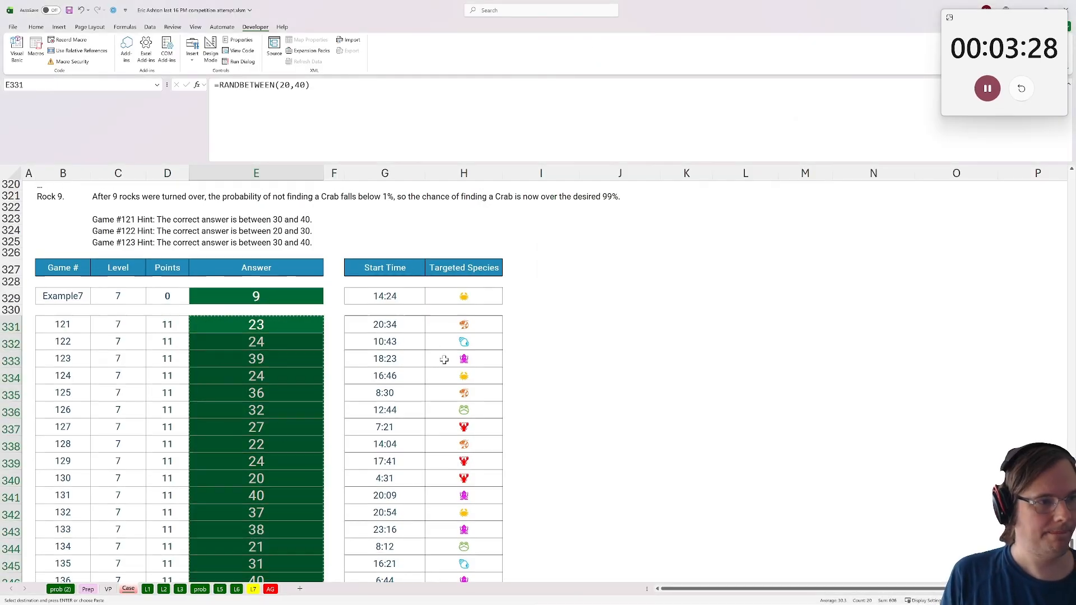
scroll(465, 387, "up", 5)
scroll(465, 386, "down", 1)
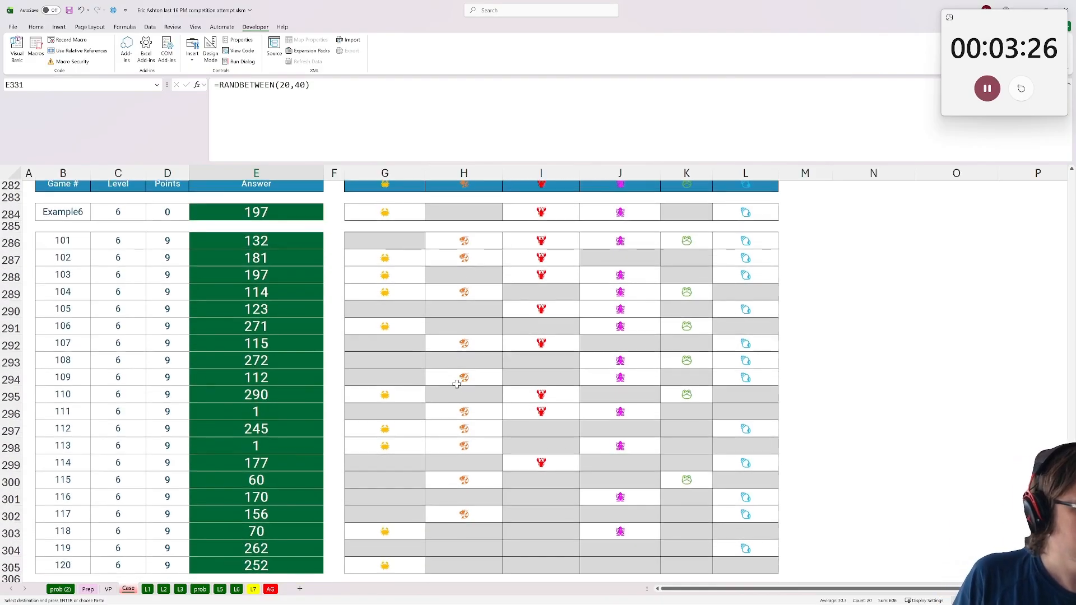
scroll(457, 384, "up", 5)
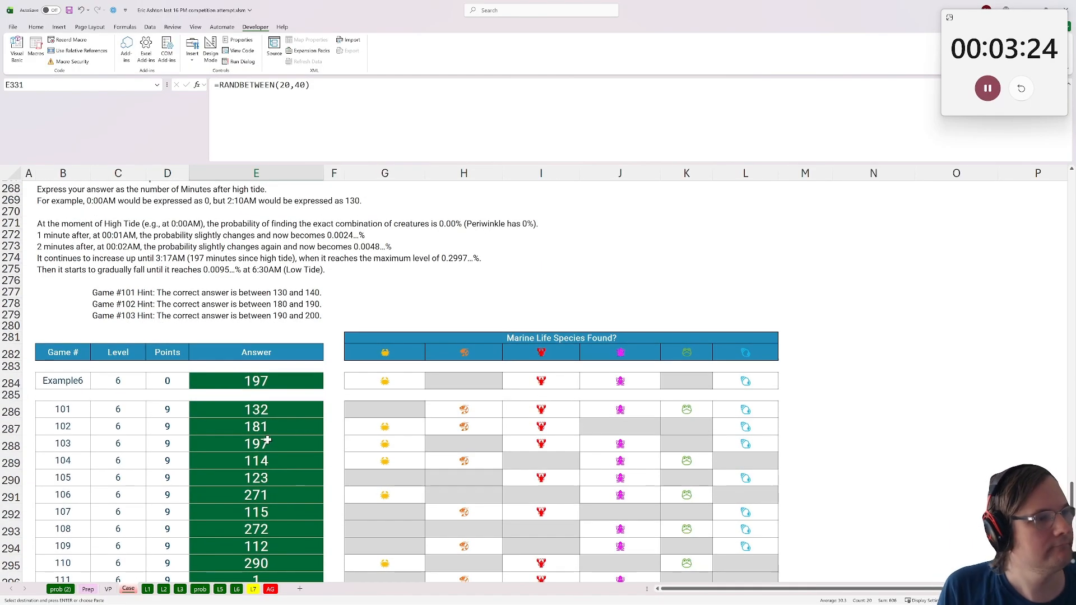
scroll(278, 435, "up", 1)
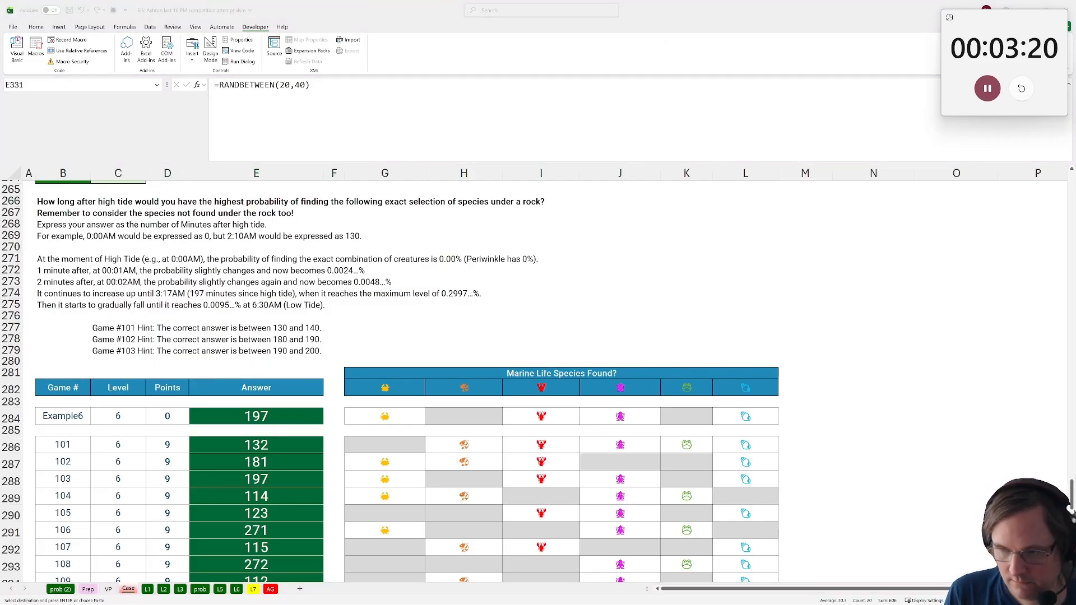
Switch to the Excel Esports page and set the Level 6 answers for games 111 and 113 to 0
key("alt+Tab")
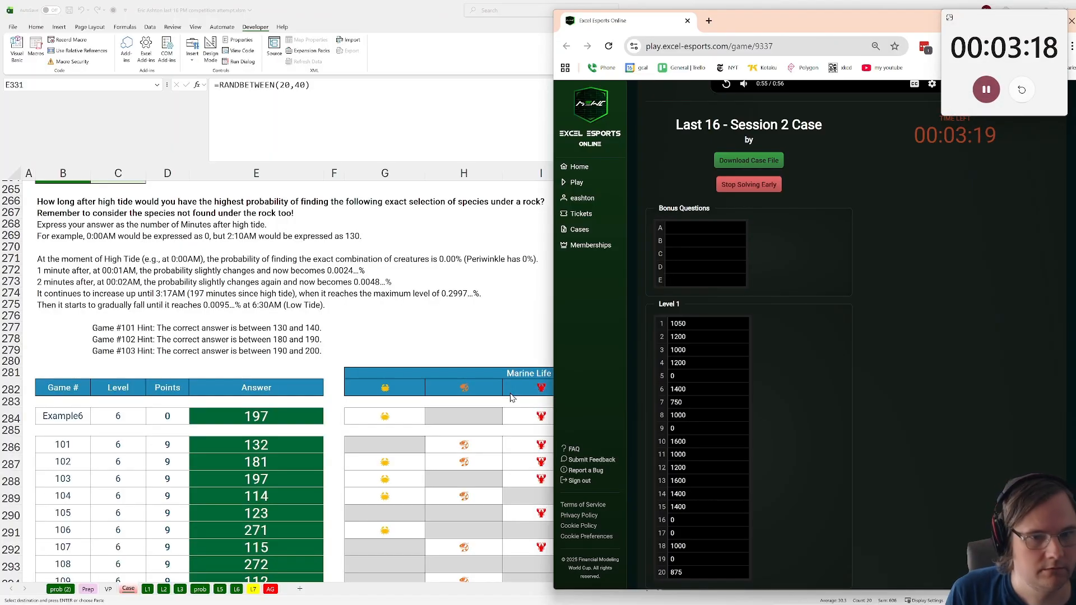
scroll(510, 397, "up", 1)
scroll(510, 397, "up", 1)
scroll(589, 400, "down", 20)
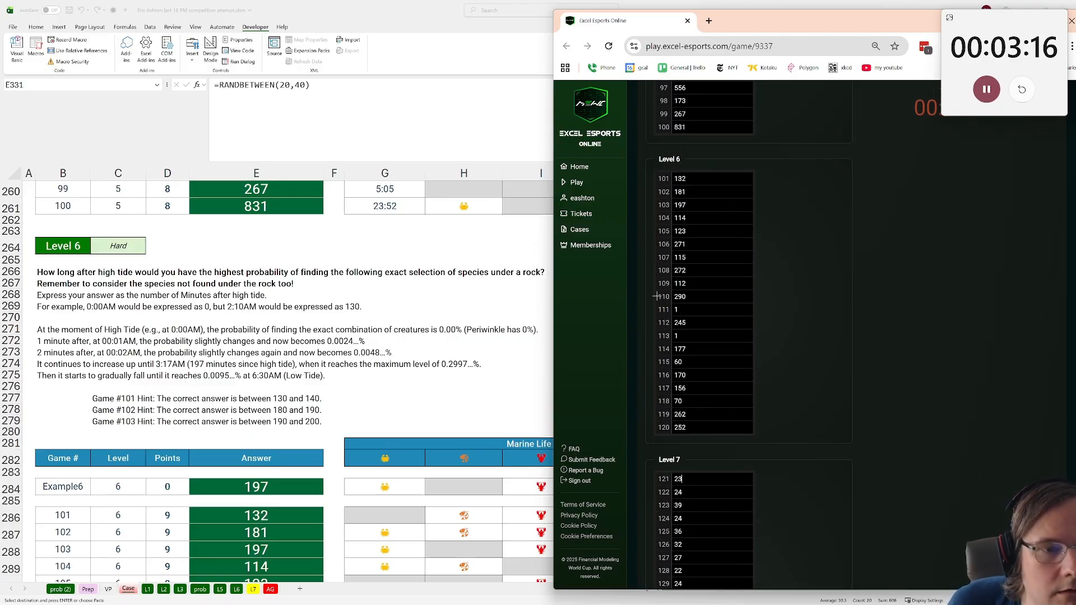
left_click(693, 312)
type("1")
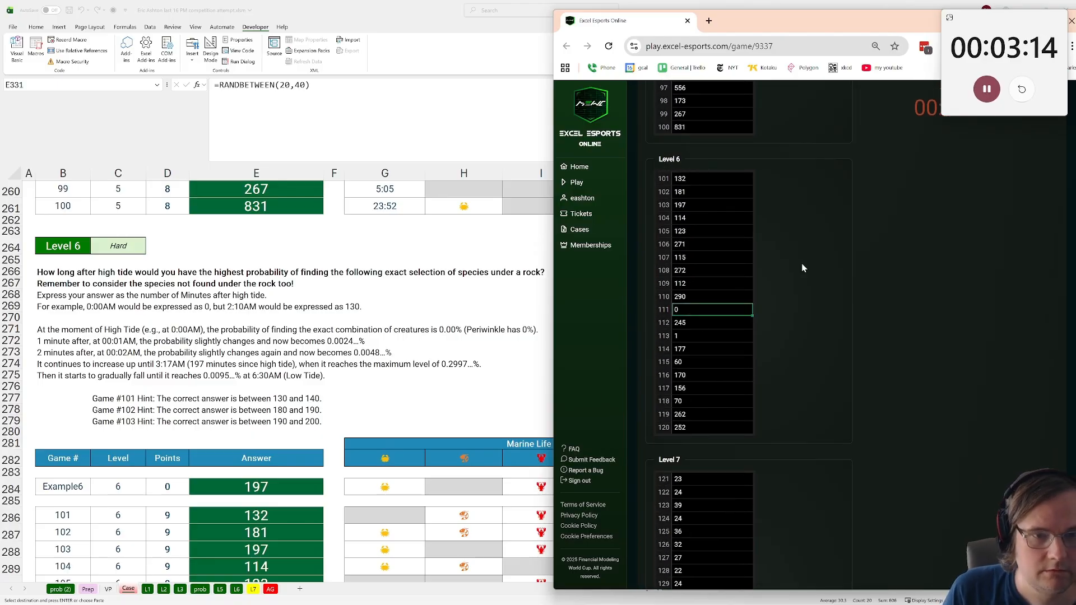
left_click(709, 339)
key("BackSpace")
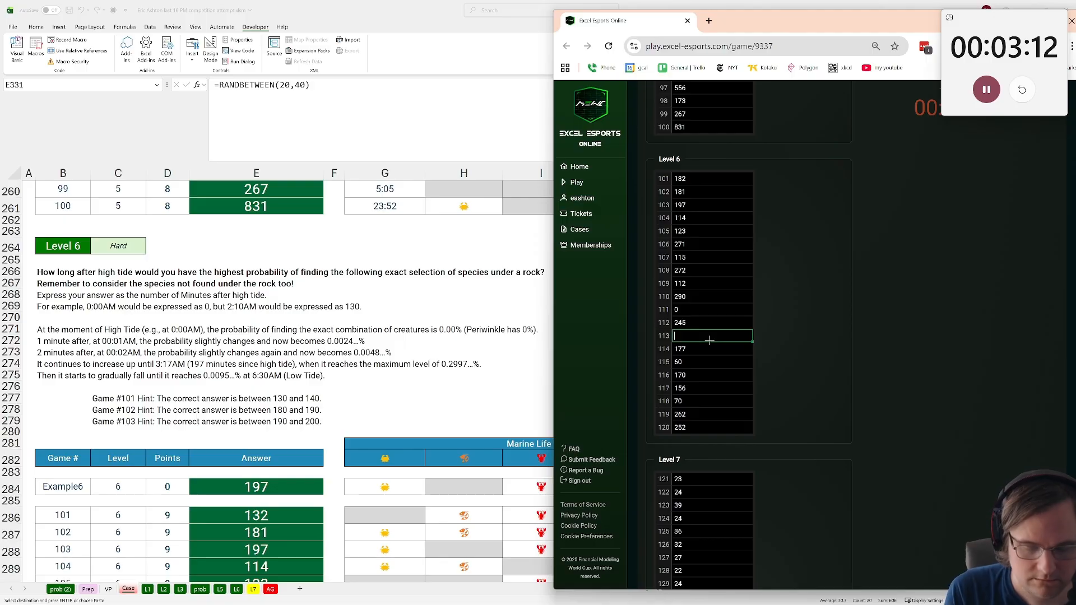
Look over the submitted Level 7 guesses, return to Excel, and review the bonus questions and Marine Life table on the Case sheet
scroll(710, 311, "up", 10)
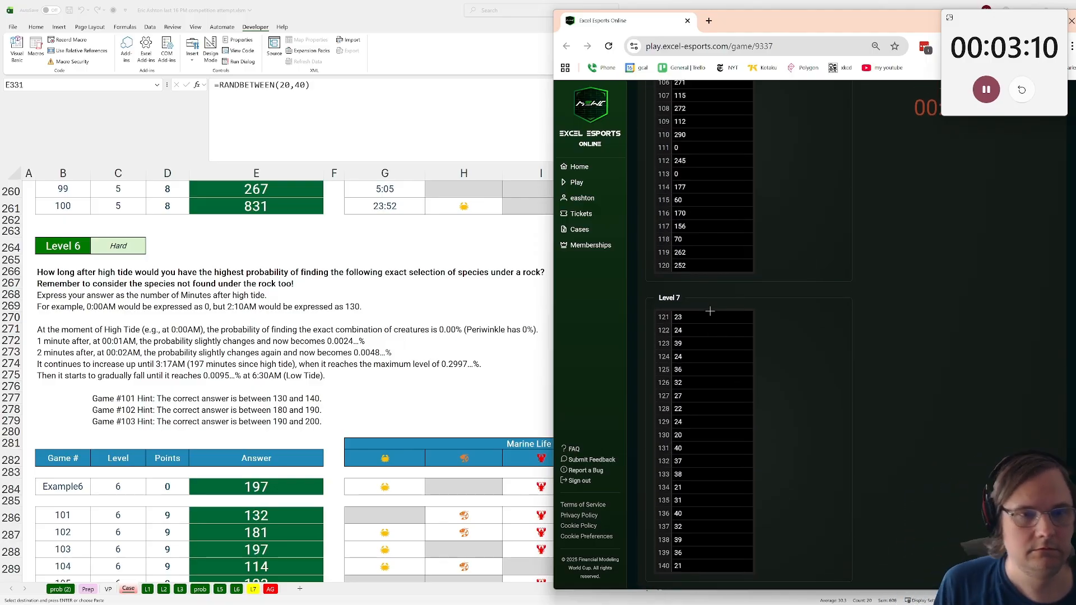
scroll(707, 317, "up", 15)
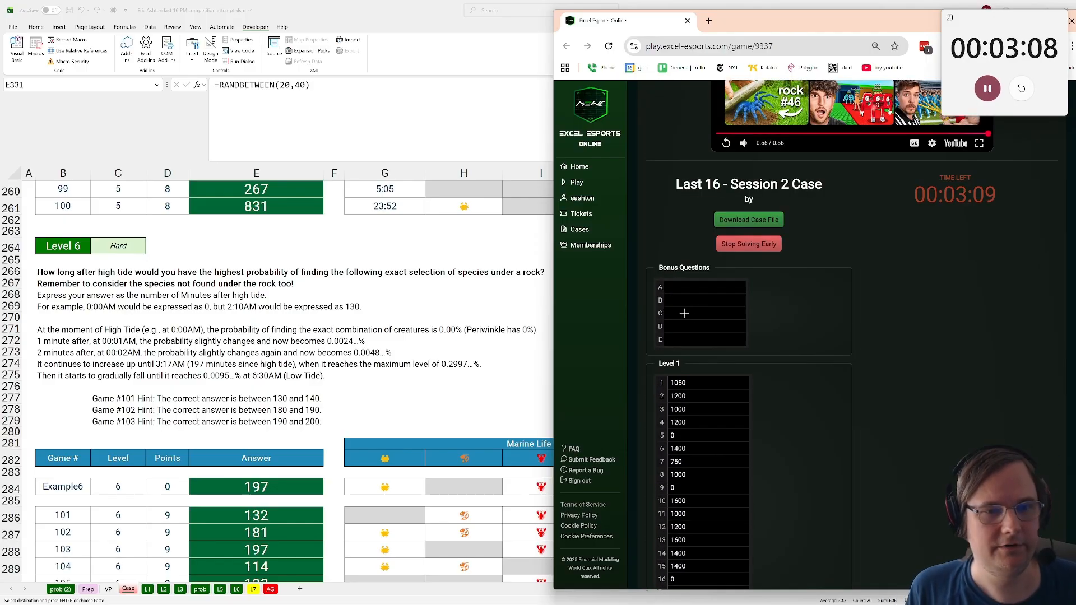
left_click(509, 331)
scroll(509, 335, "up", 1)
scroll(509, 334, "up", 20)
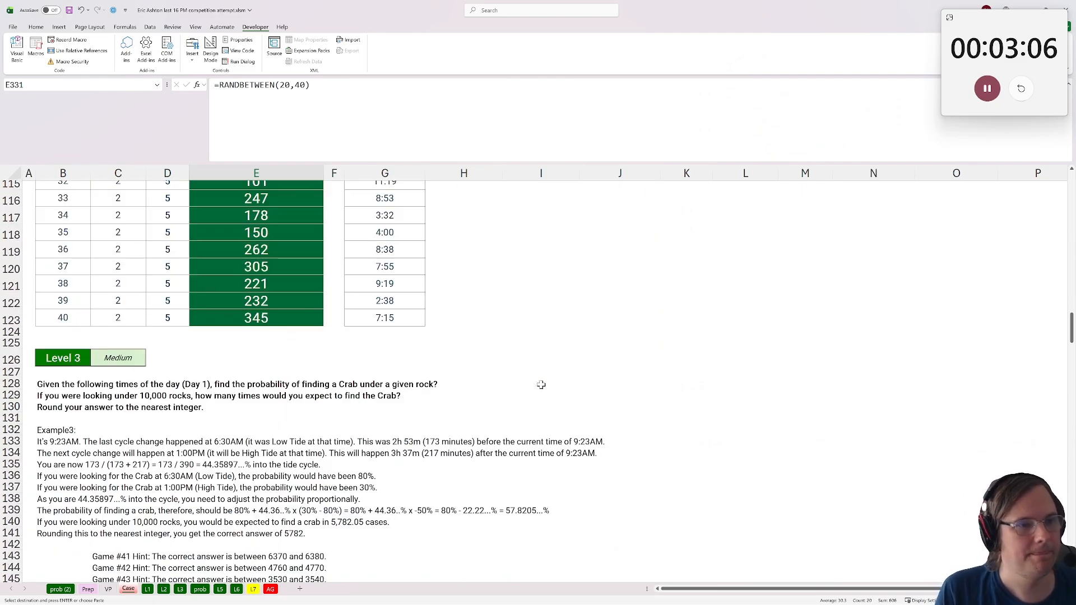
scroll(541, 390, "up", 15)
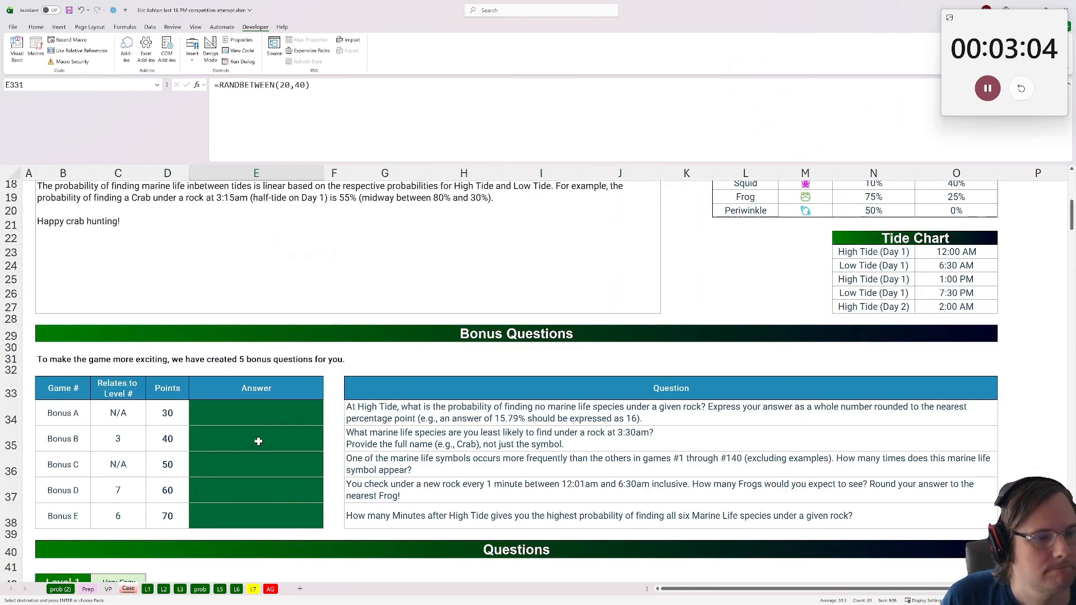
left_click(256, 412)
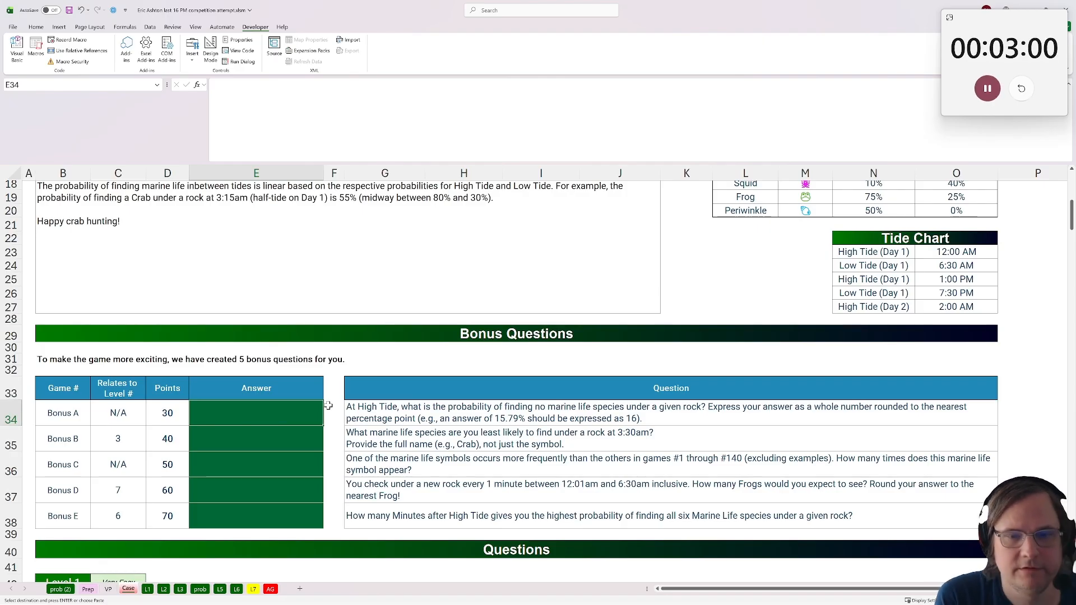
scroll(314, 401, "up", 3)
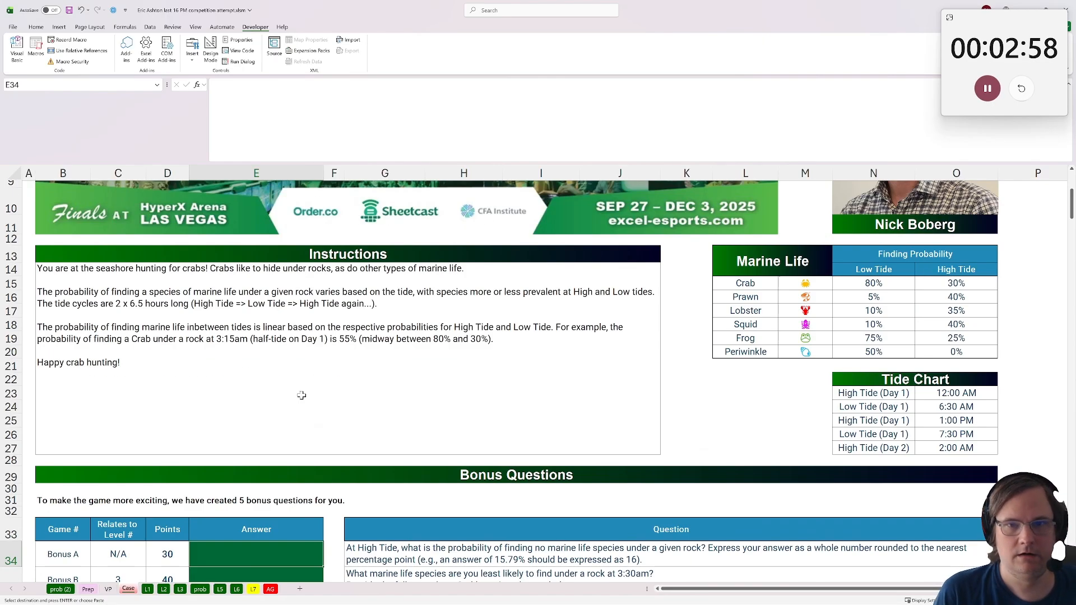
Enter =1-O15 in P15, beside the Crab's High Tide probability, to get the chance of not finding it
left_click(1021, 284)
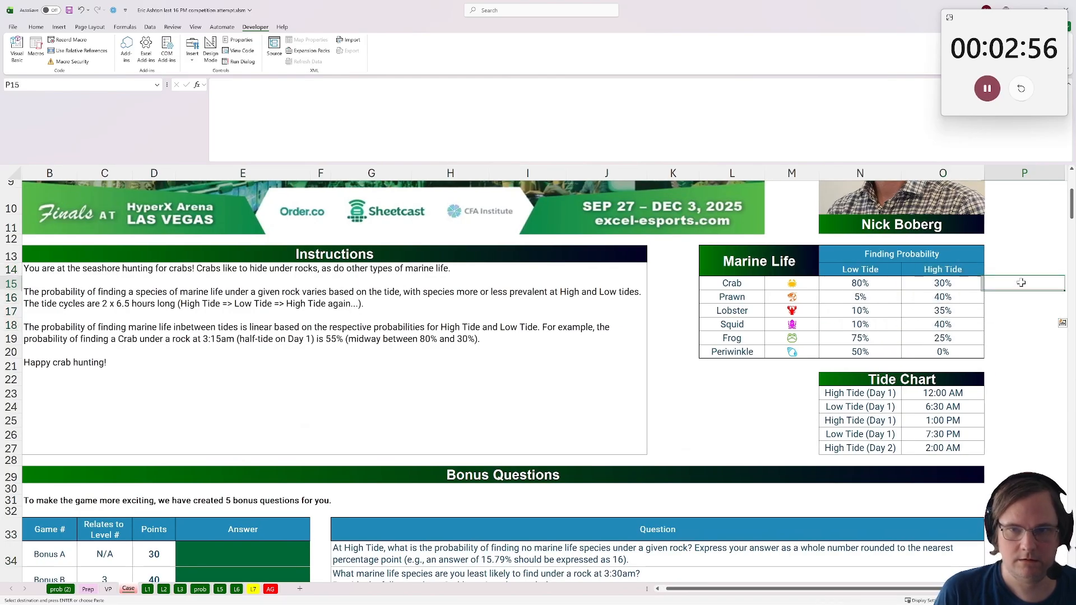
type("=10")
key("BackSpace")
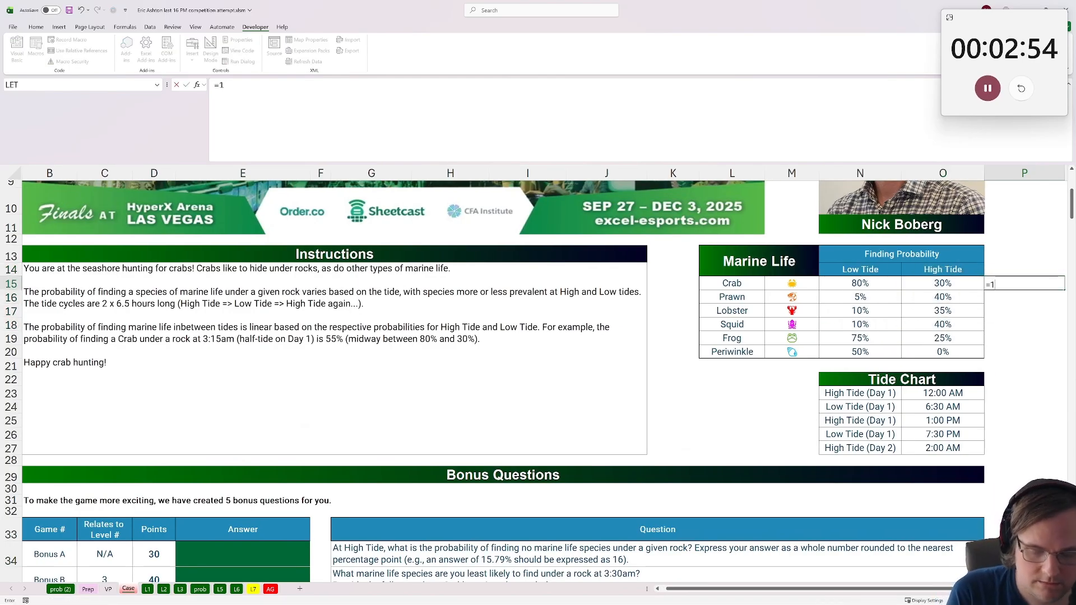
type("-")
left_click(941, 283)
key("Return")
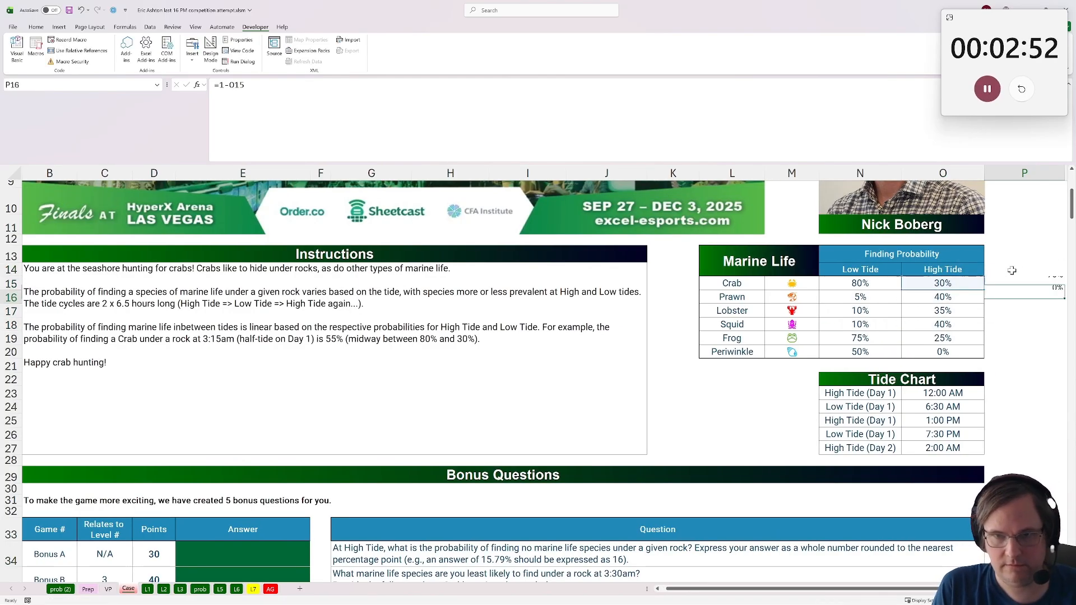
Copy the not-found formula from P15 down through P20 to cover all six marine life species
left_click(1023, 278)
key("ctrl+c")
key("shift+Down")
key("shift+Down")
key("shift+Down")
key("shift+Down")
key("shift+Down")
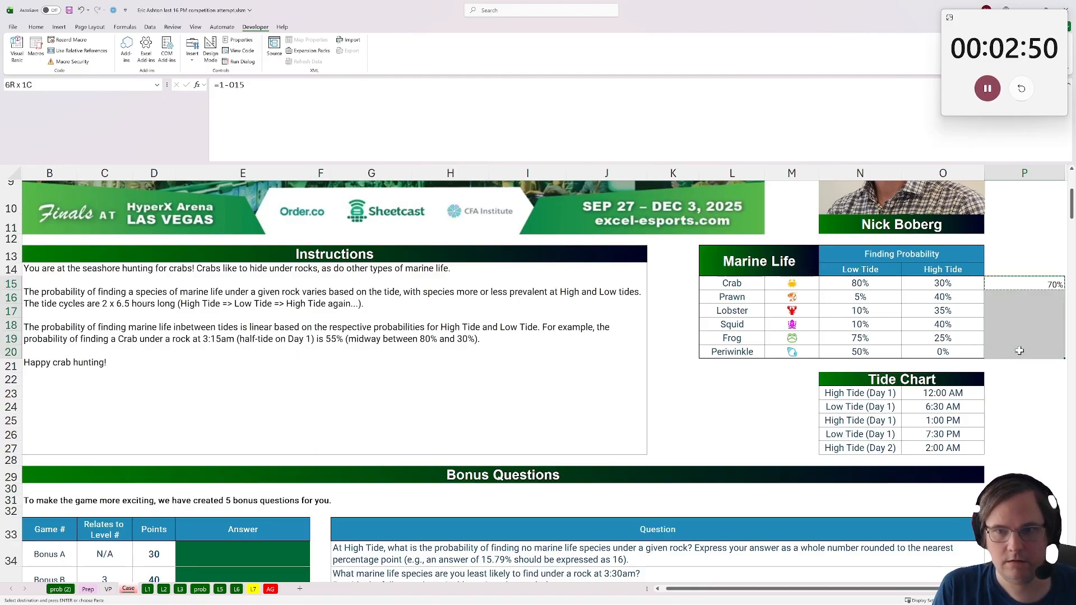
key("ctrl+v")
Enter =PRODUCT(P15:P20) as the Bonus A answer in E34
left_click(263, 554)
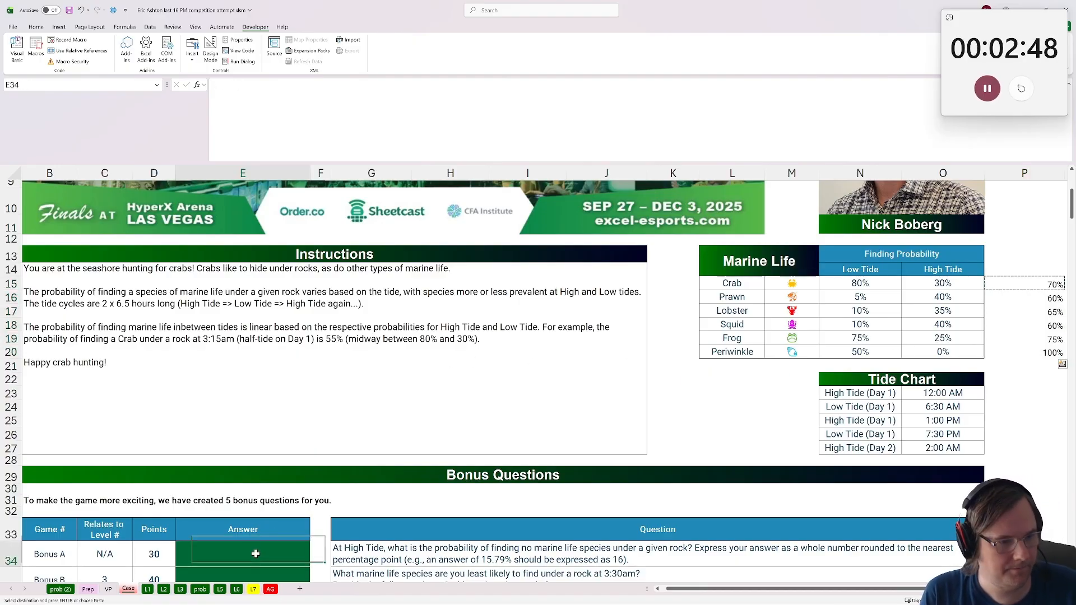
type("=product(")
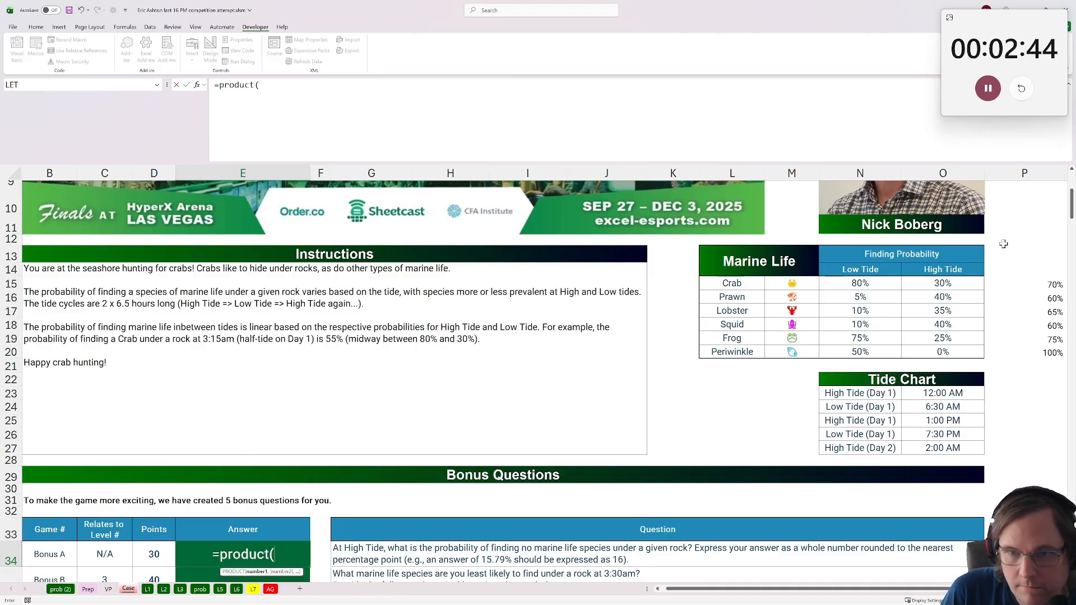
left_click_drag(1029, 284, 1028, 350)
key("ctrl+Return")
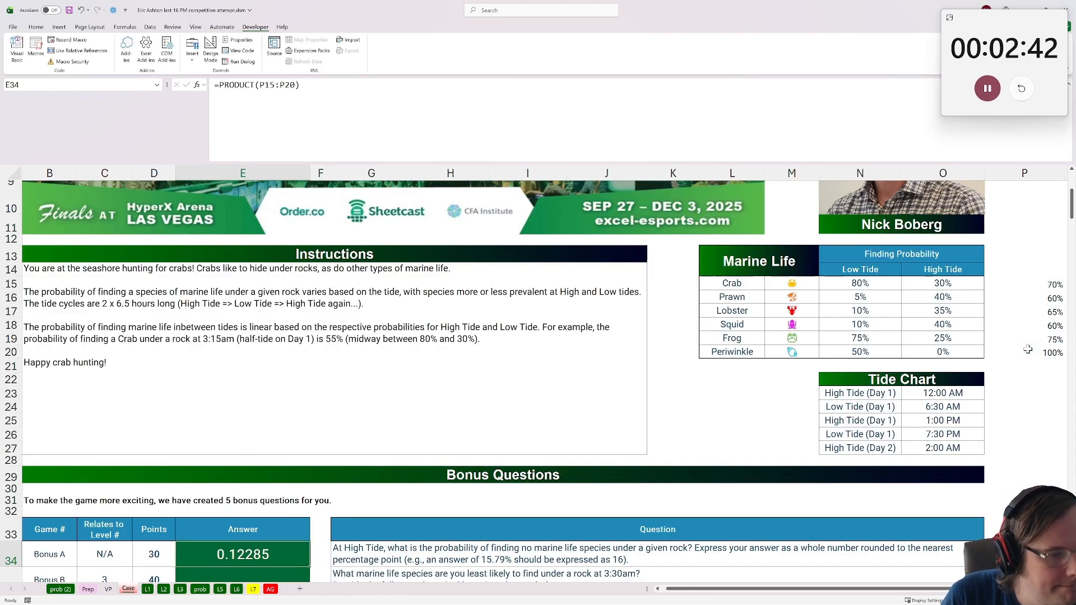
Switch to the Excel Esports page, select the Bonus A answer field, and return to the Case sheet in Excel
scroll(765, 341, "down", 2)
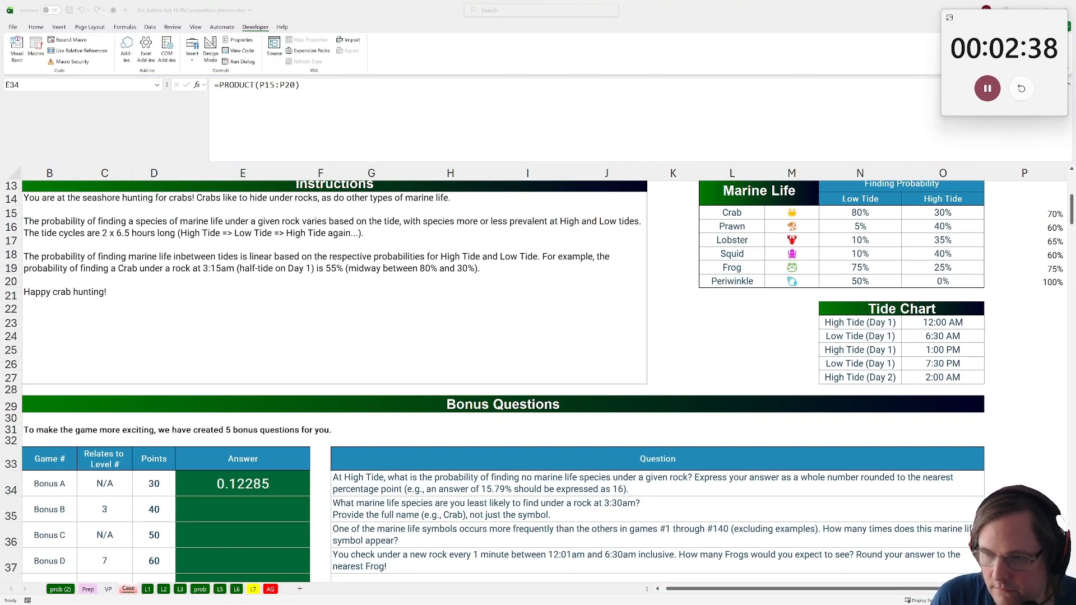
key("alt+Tab")
left_click(688, 286)
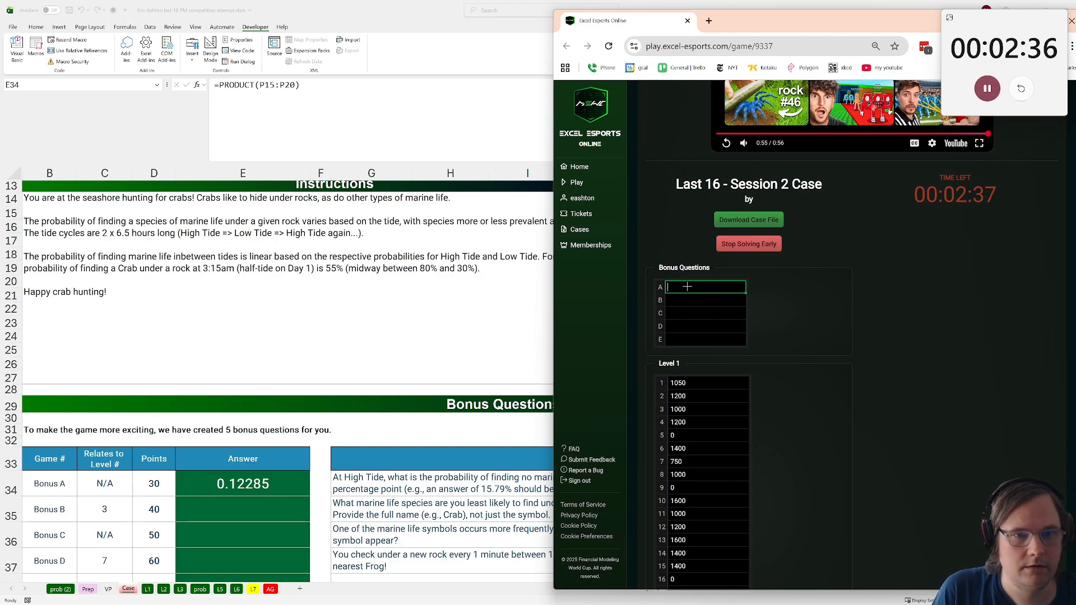
key("alt+Tab")
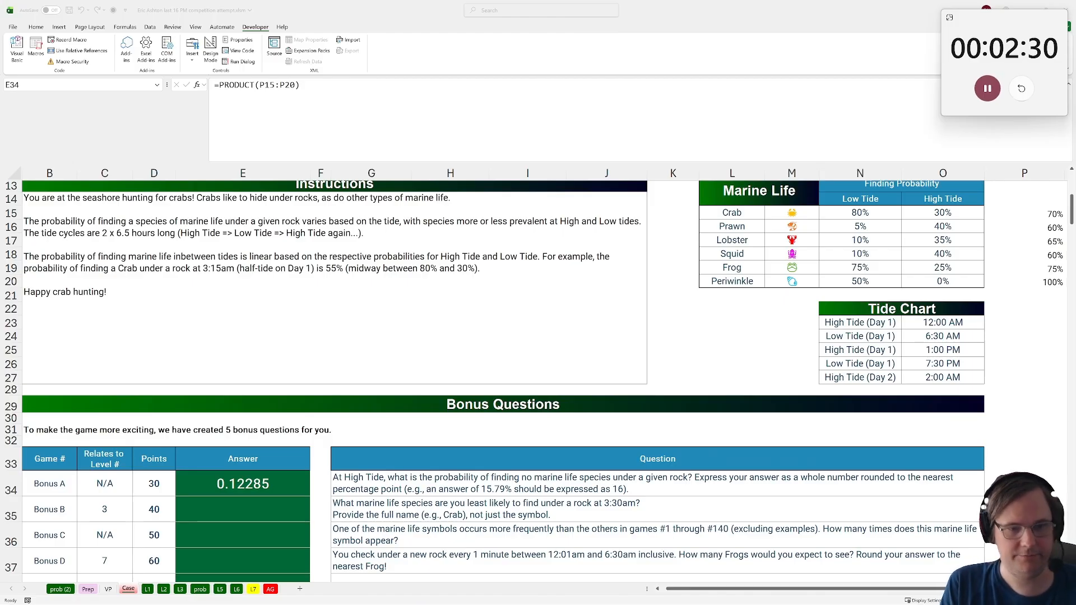
Examine the Bonus B question about the least likely species at 3:30am alongside the Marine Life and Tide Chart tables
left_click(269, 486)
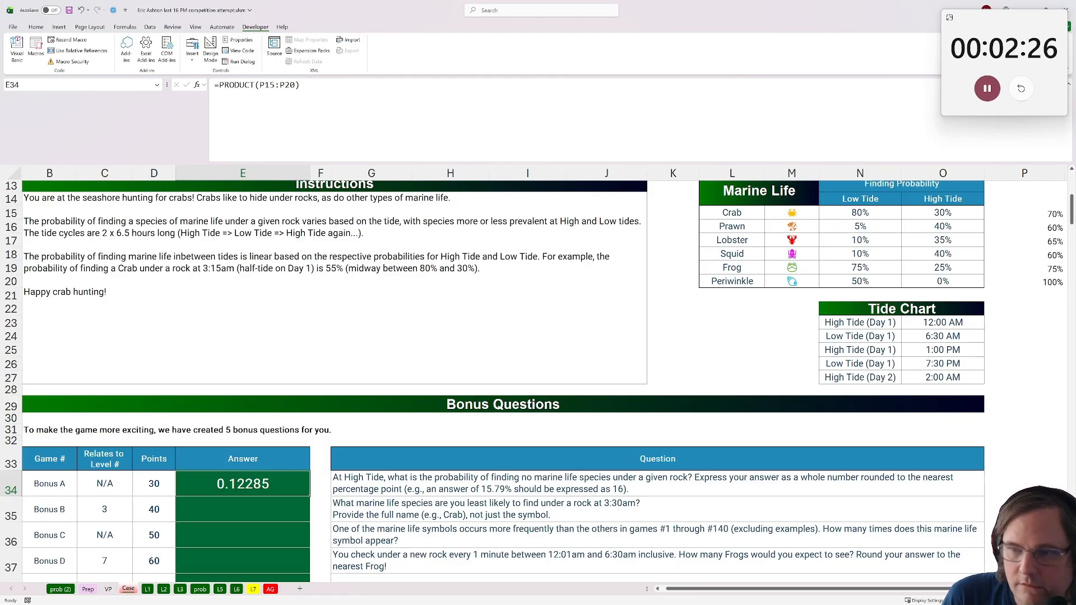
left_click(381, 513)
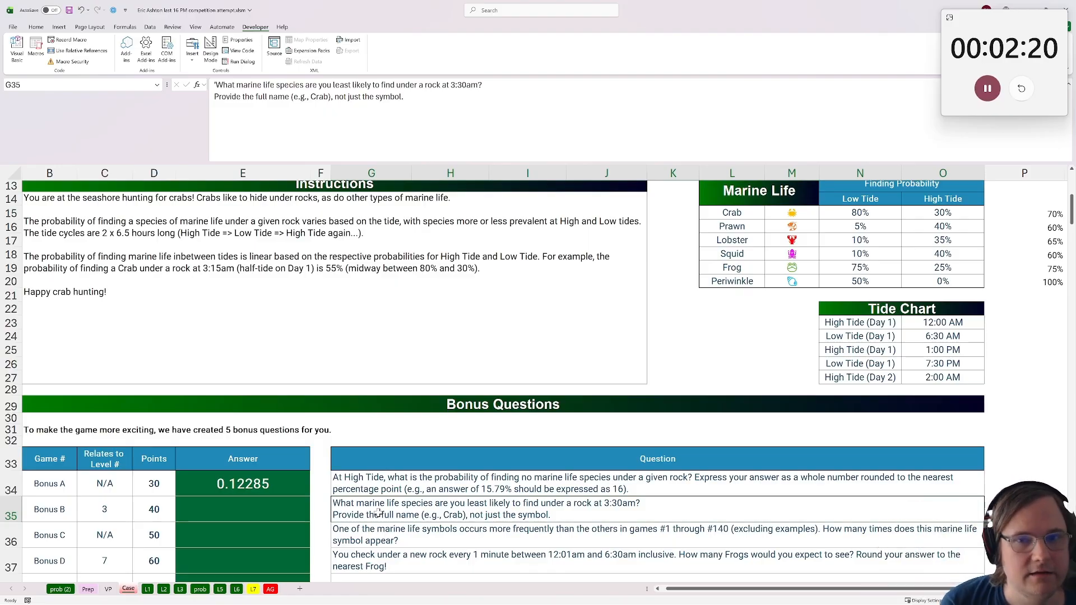
scroll(380, 512, "down", 2)
scroll(448, 477, "up", 3)
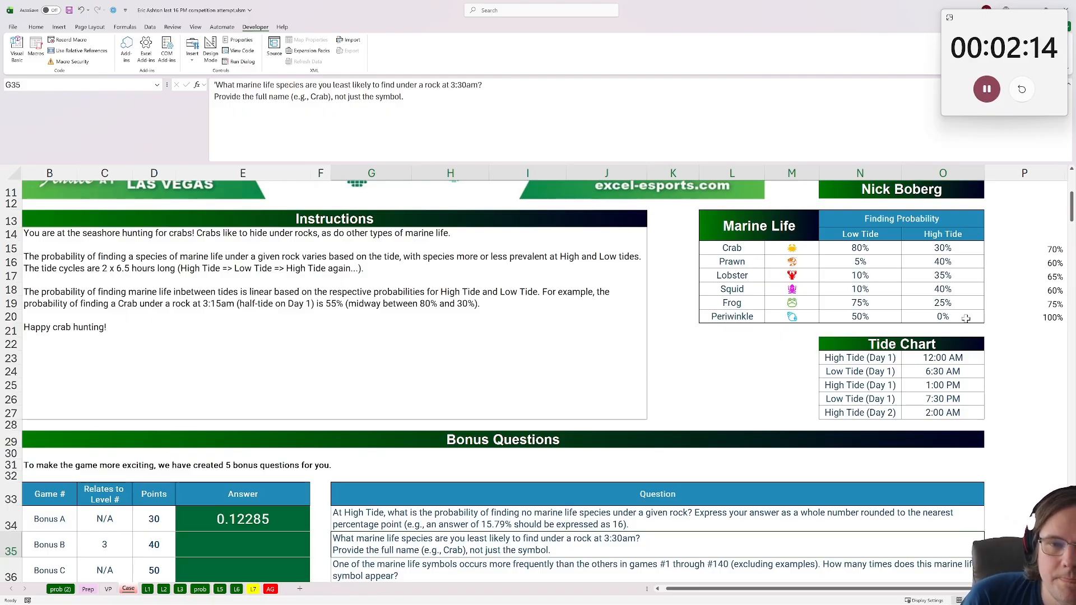
left_click_drag(1015, 371, 931, 394)
left_click(924, 347)
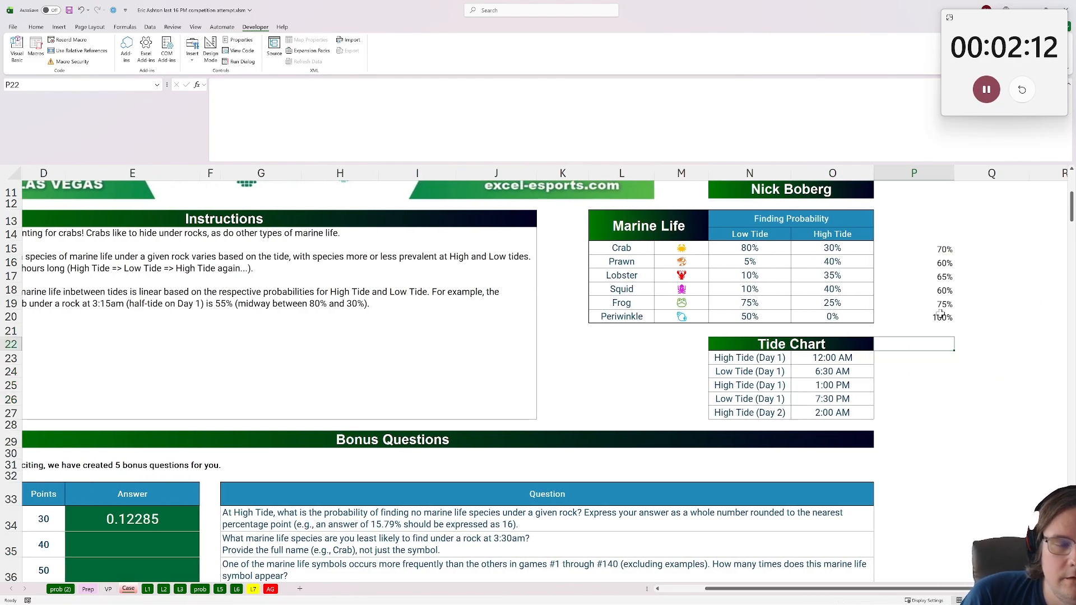
left_click_drag(402, 537, 512, 546)
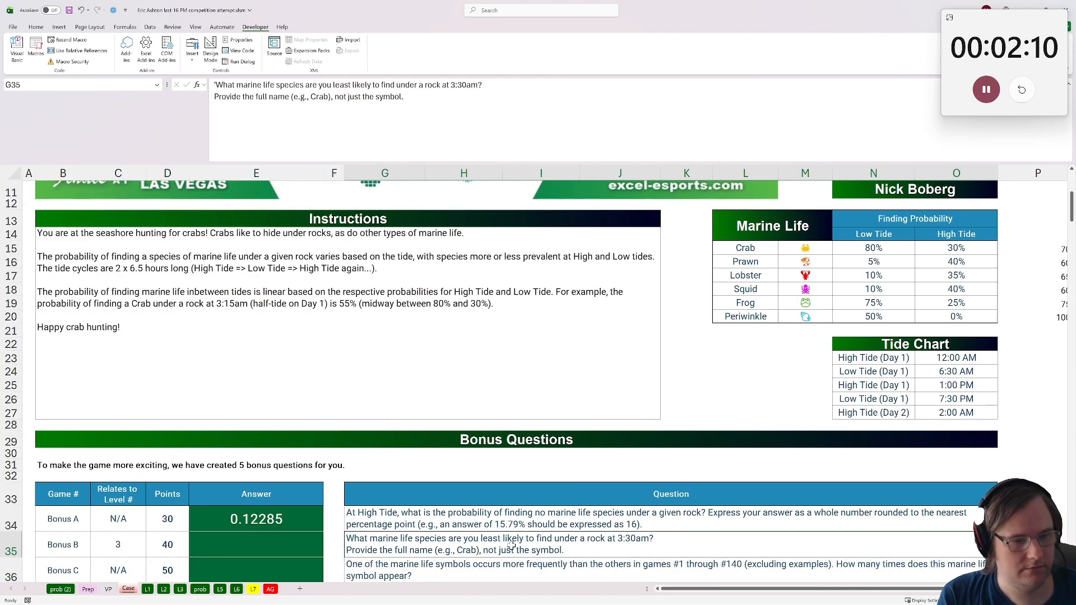
Open the prob sheet and go to the first columns of its minute-by-minute species probability table
left_click(251, 590)
left_click(200, 590)
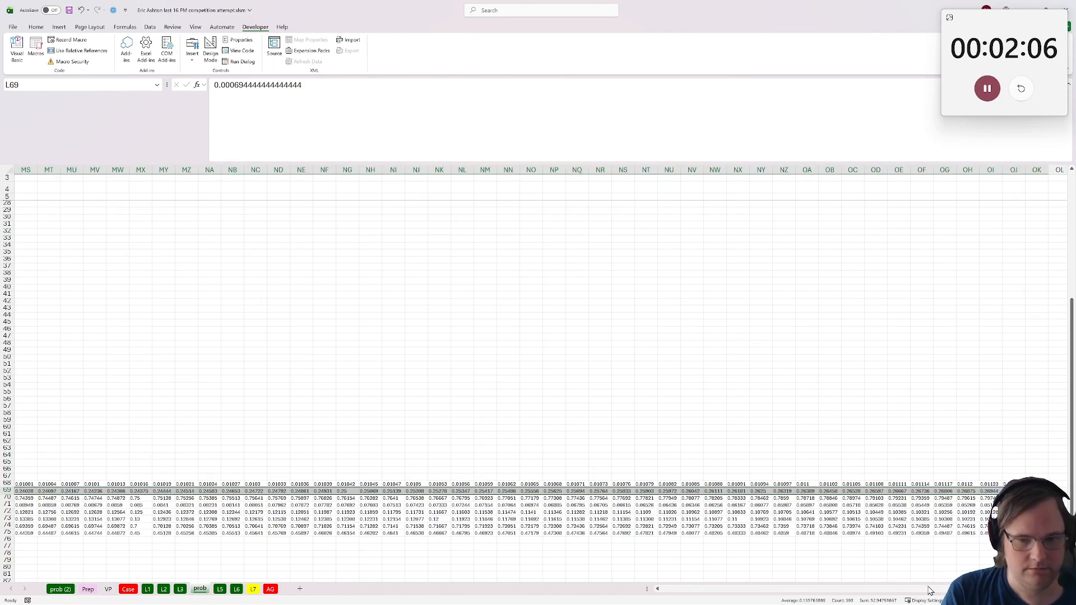
left_click_drag(1036, 589, 681, 589)
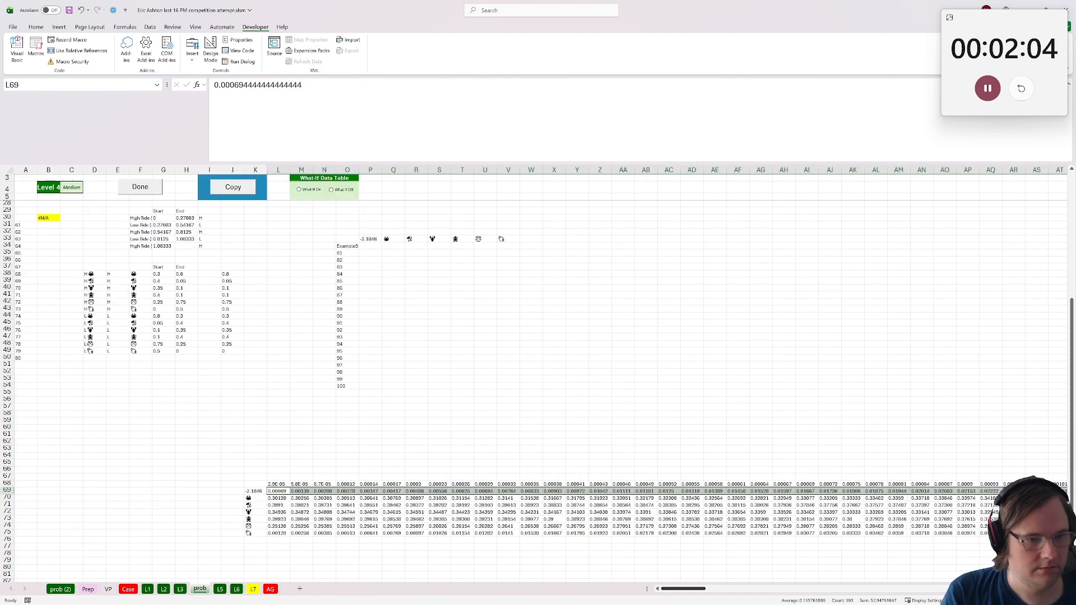
left_click(486, 451)
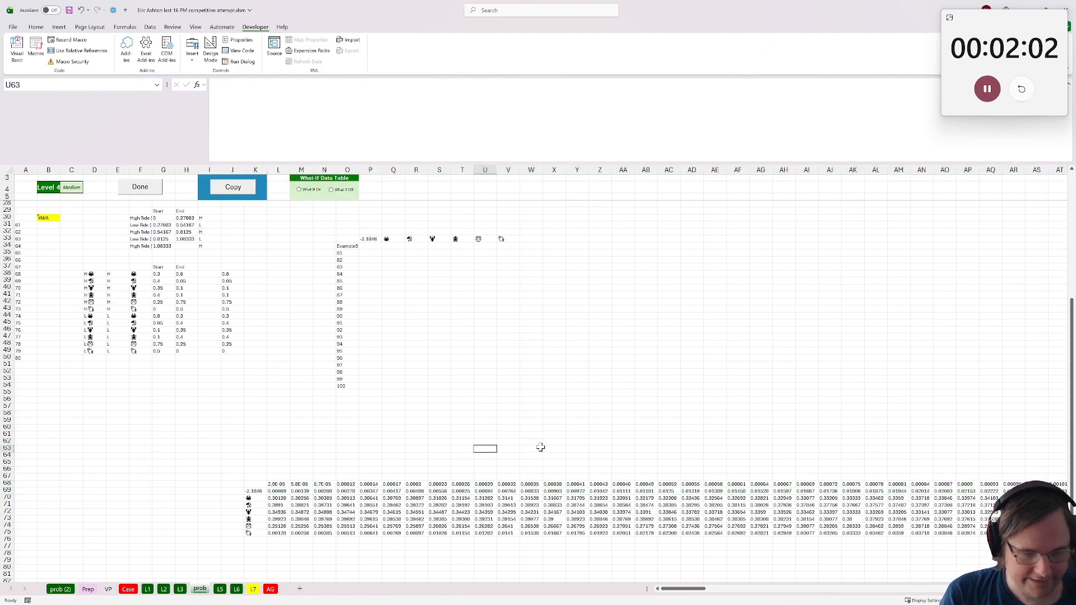
type("=")
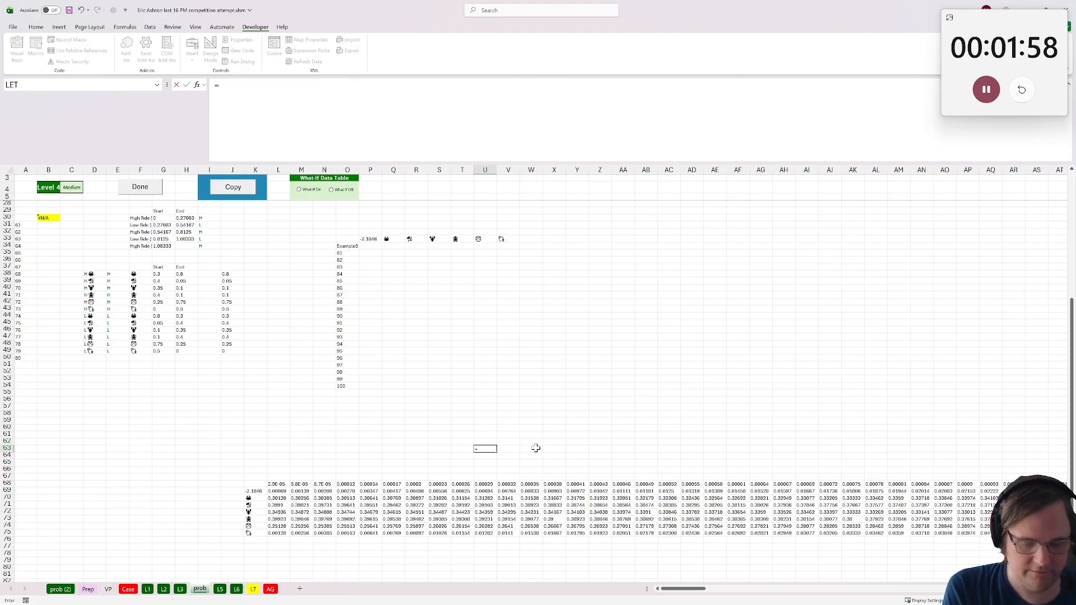
type("3*&")
key("BackSpace")
key("BackSpace")
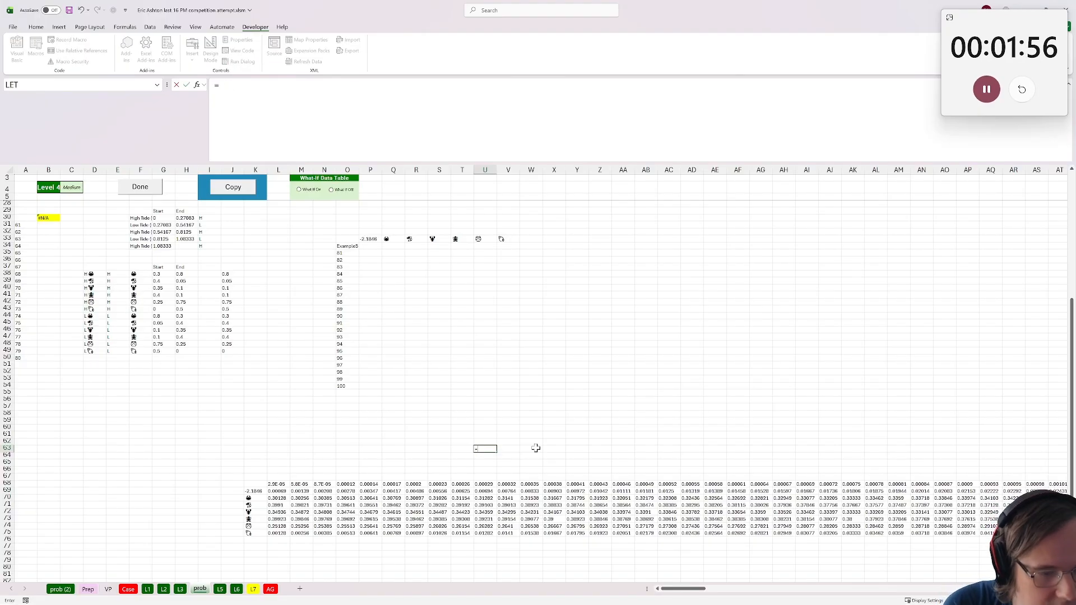
key("BackSpace")
key("Return")
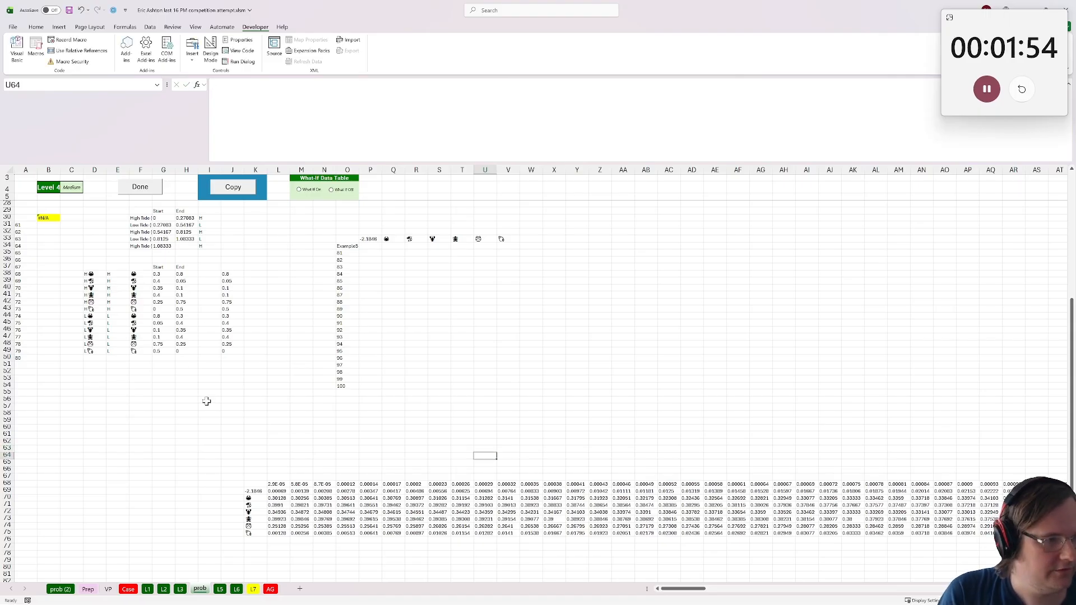
Enter 3:30AM in U64 above the probability table and rewrite the entry as 03:30AM
type("3:30AM")
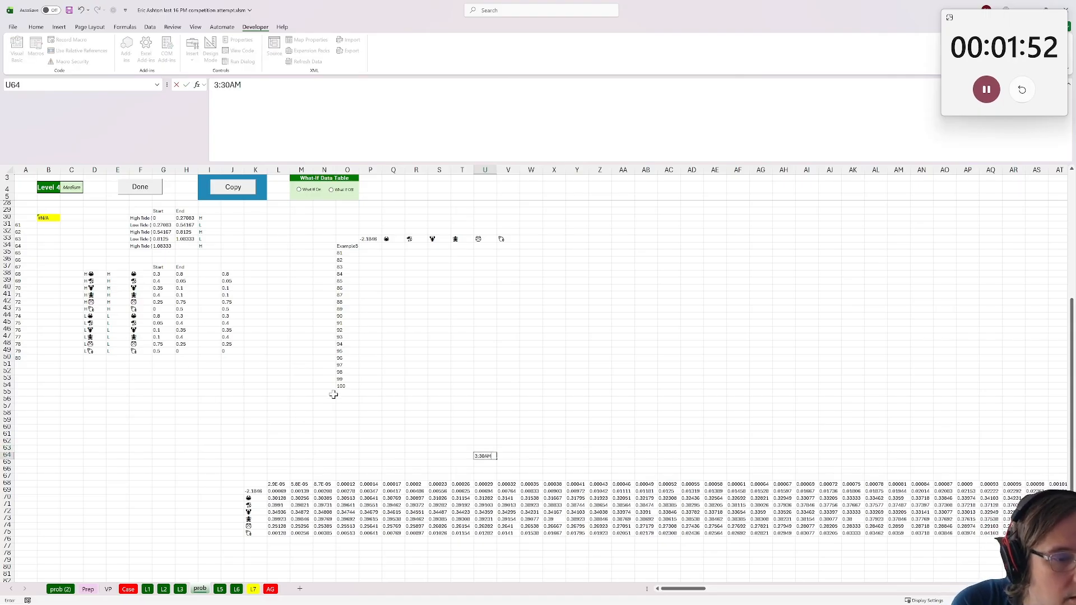
key("ctrl+Return")
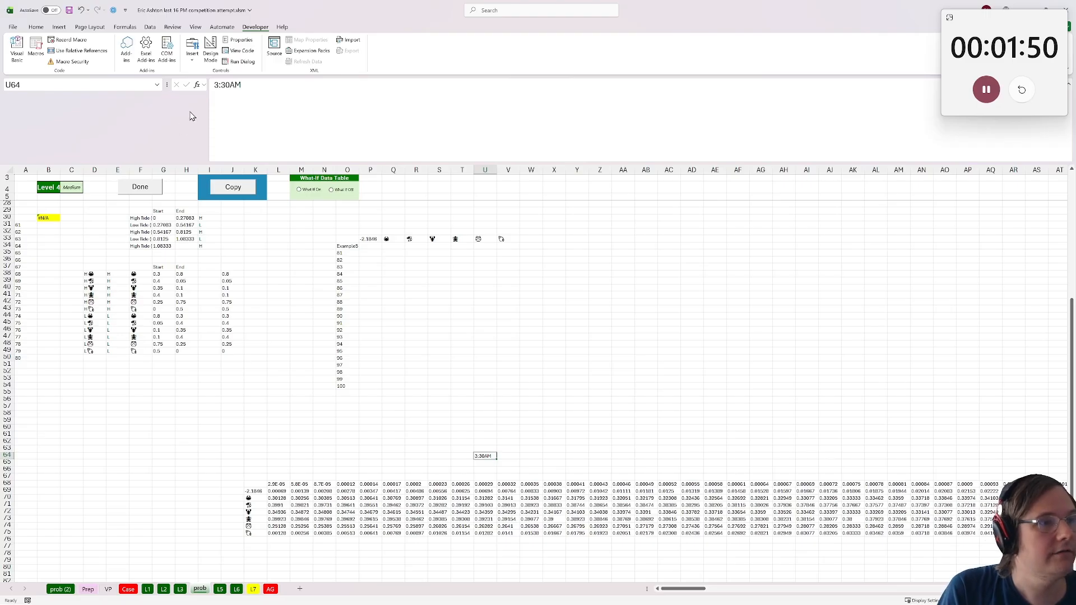
left_click(222, 89)
key("Return")
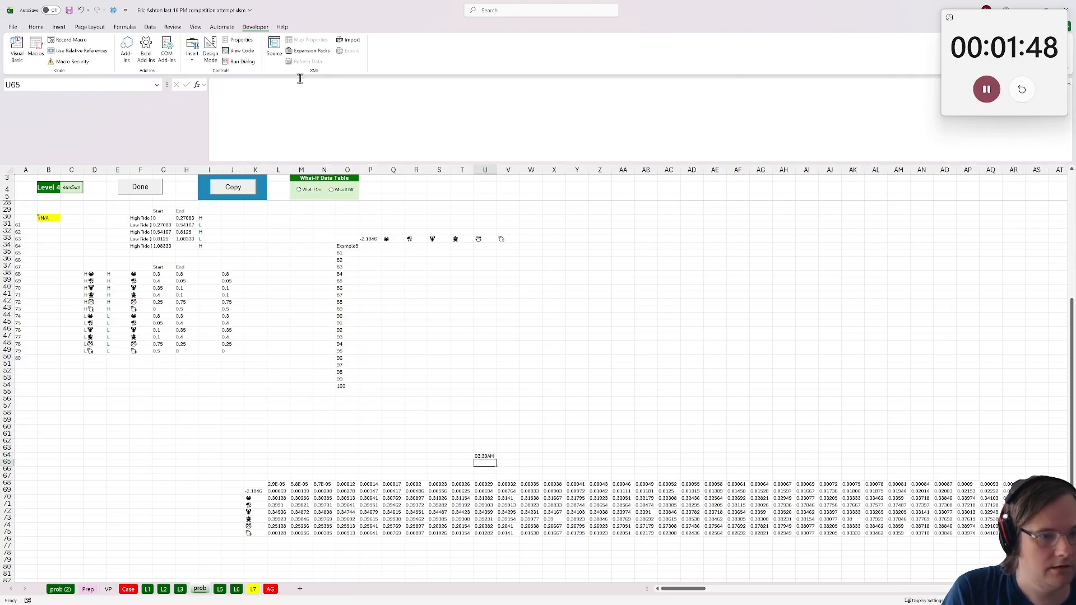
left_click(483, 457)
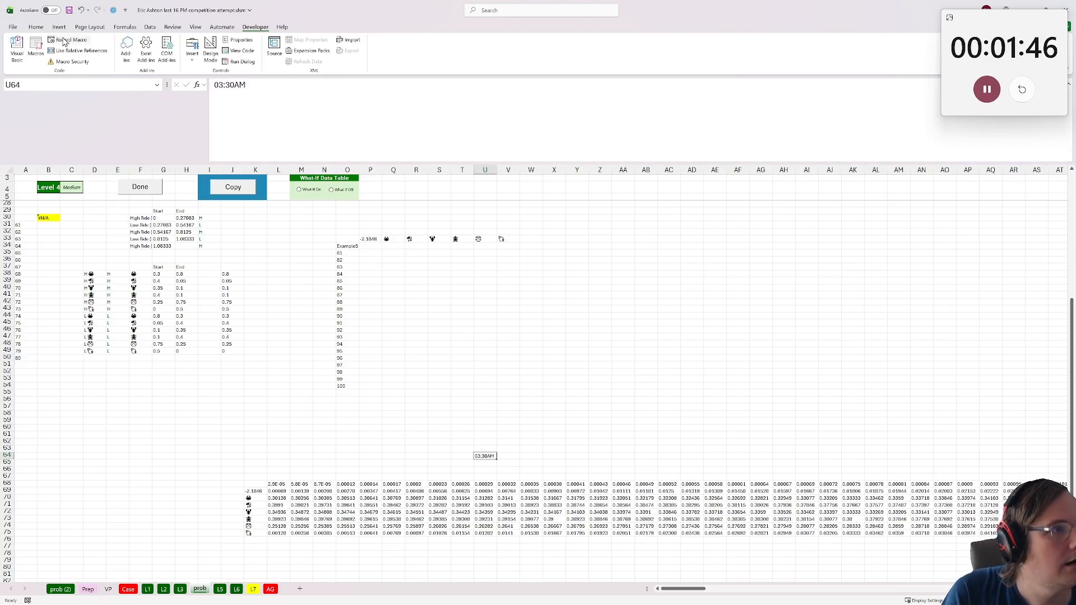
Try the Time number format on the 03:30AM entry in U64 and return the cell to General
left_click(50, 27)
left_click(37, 27)
left_click(362, 43)
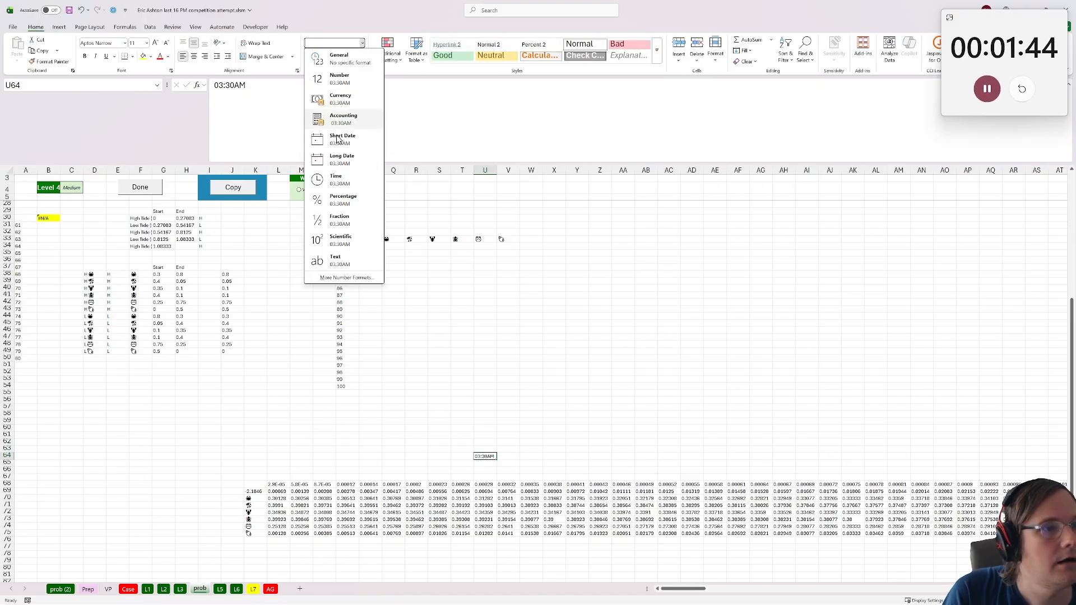
left_click(353, 184)
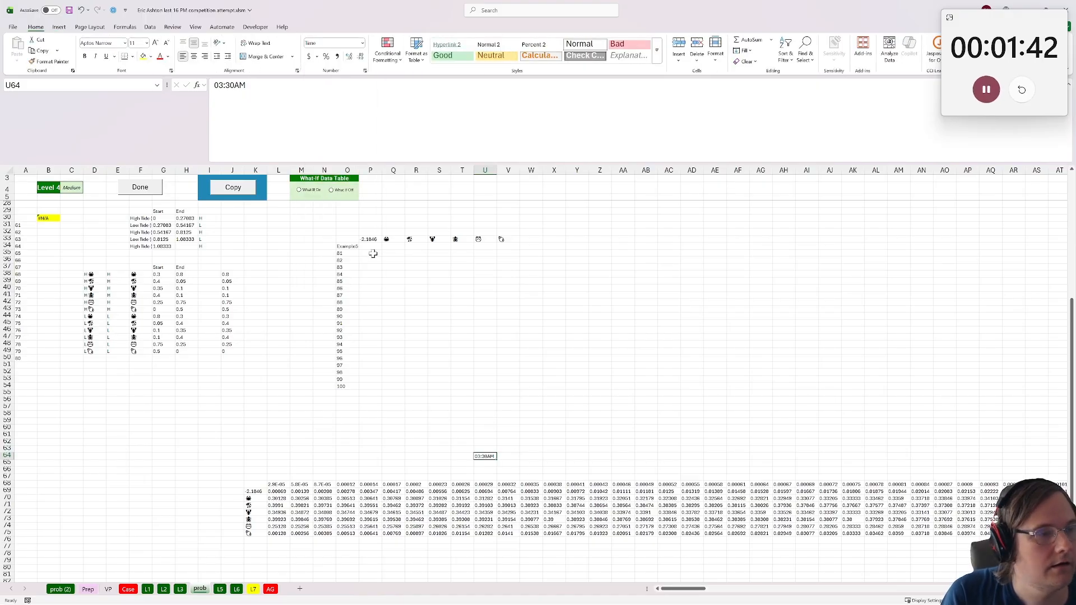
left_click(363, 44)
left_click(349, 60)
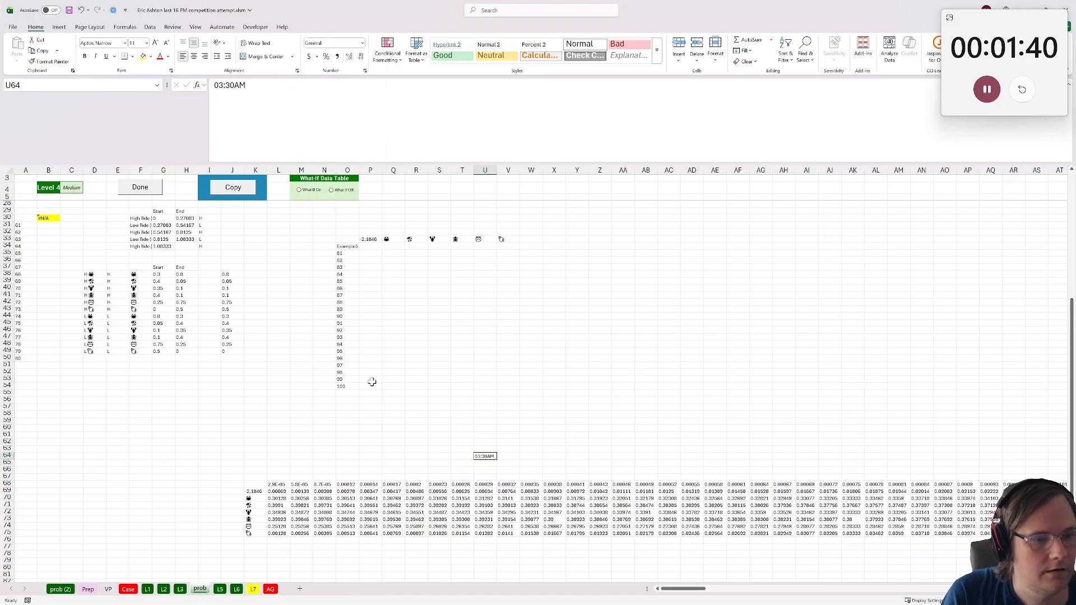
left_click_drag(241, 420, 48, 435)
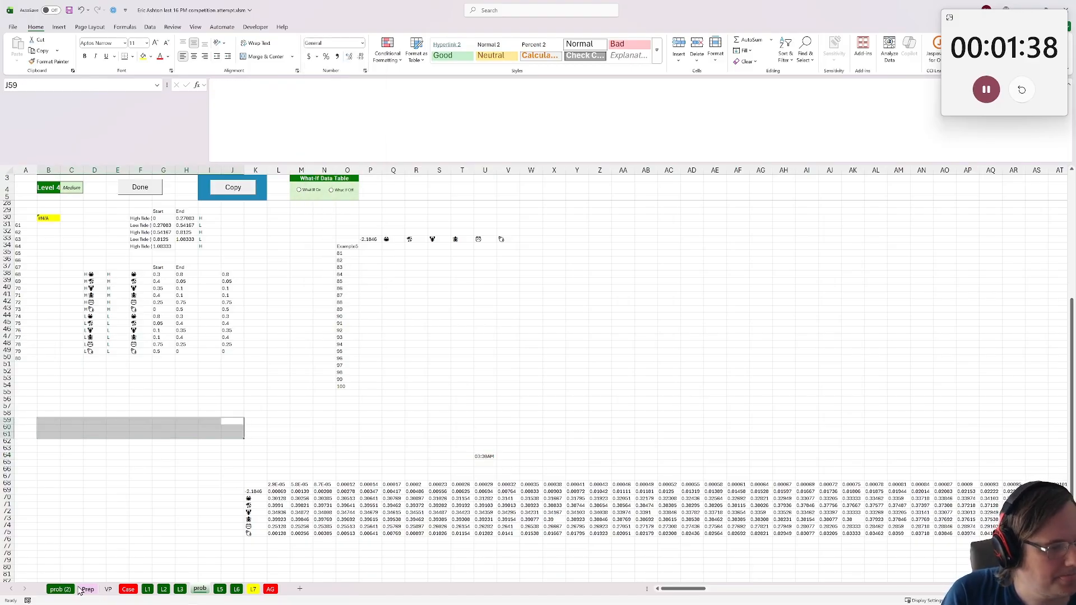
Copy game 30's Level 2 time, 9:38, from the Case sheet and paste its value into T53 of the prob sheet
left_click(128, 590)
scroll(345, 458, "down", 15)
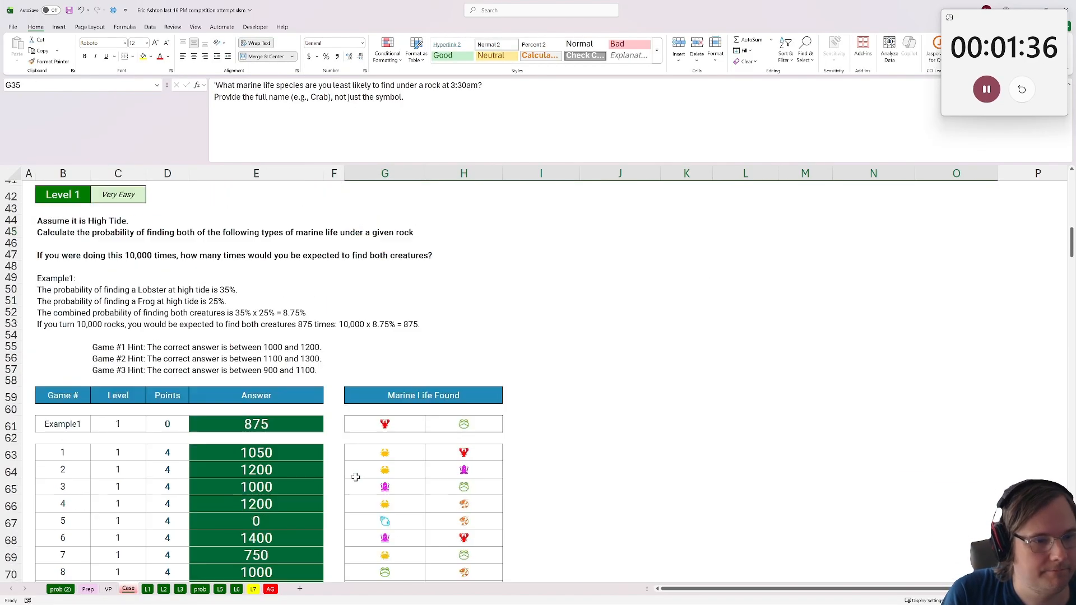
scroll(345, 458, "down", 15)
scroll(426, 284, "up", 5)
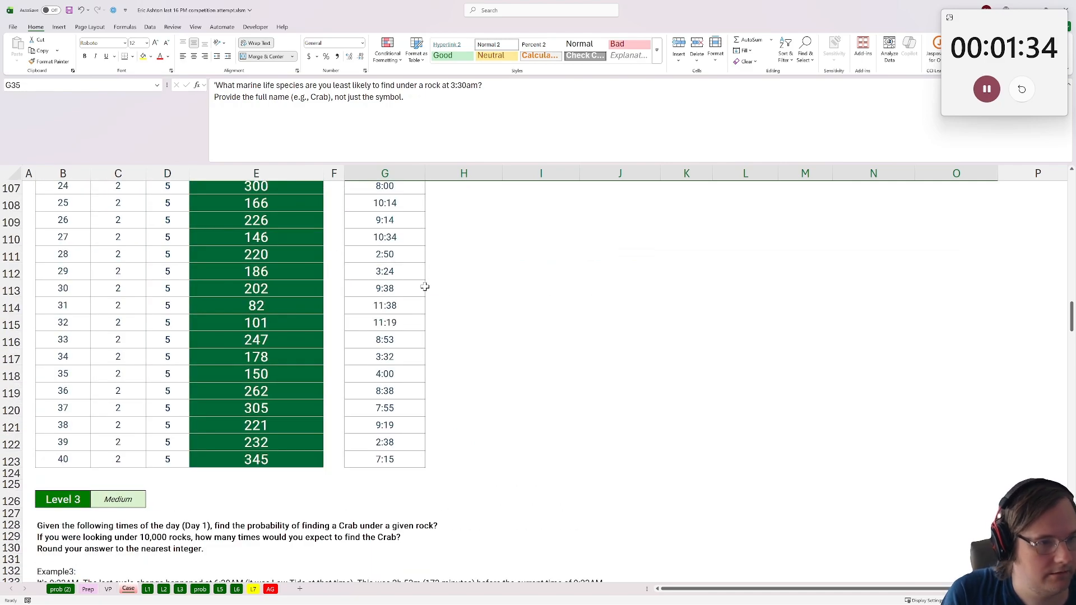
left_click(379, 292)
key("ctrl+c")
left_click(202, 590)
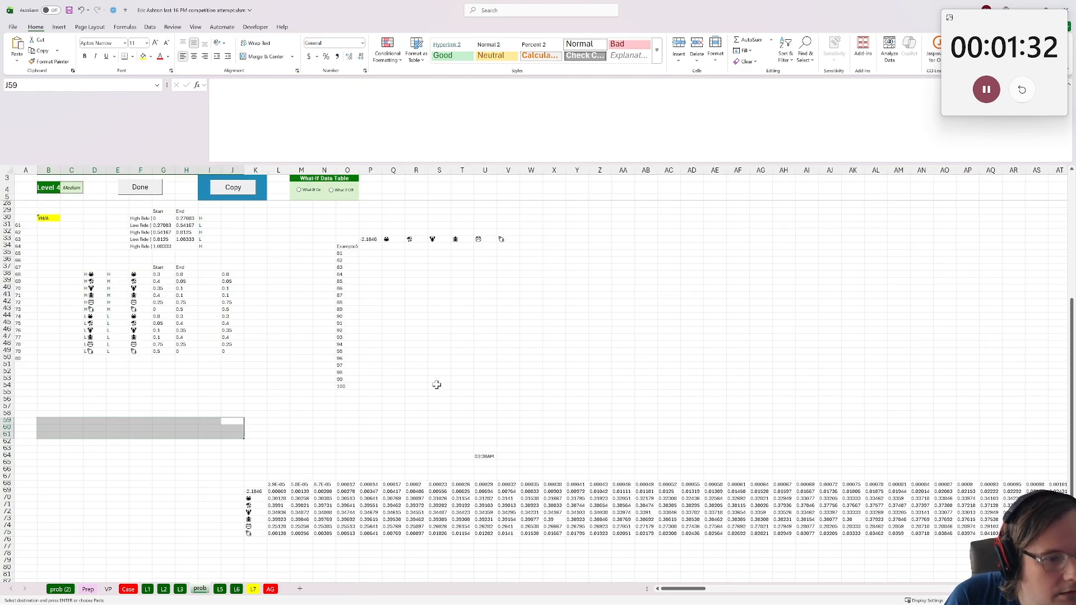
key("ctrl+shift+v")
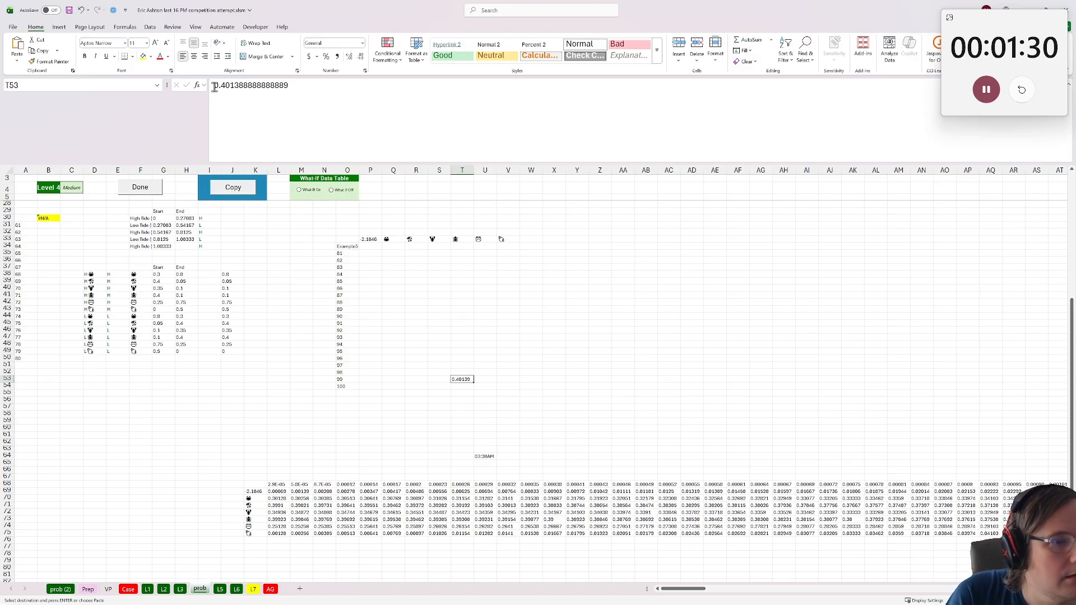
Format T53 as Time and change its value to 3:30:00 AM
left_click(363, 44)
left_click(353, 193)
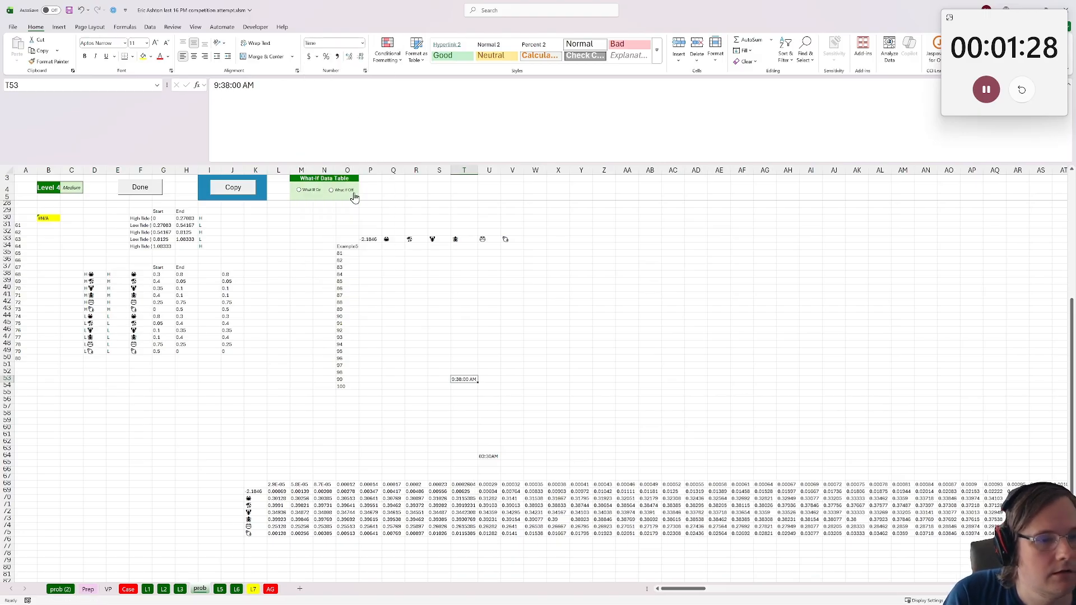
left_click(220, 87)
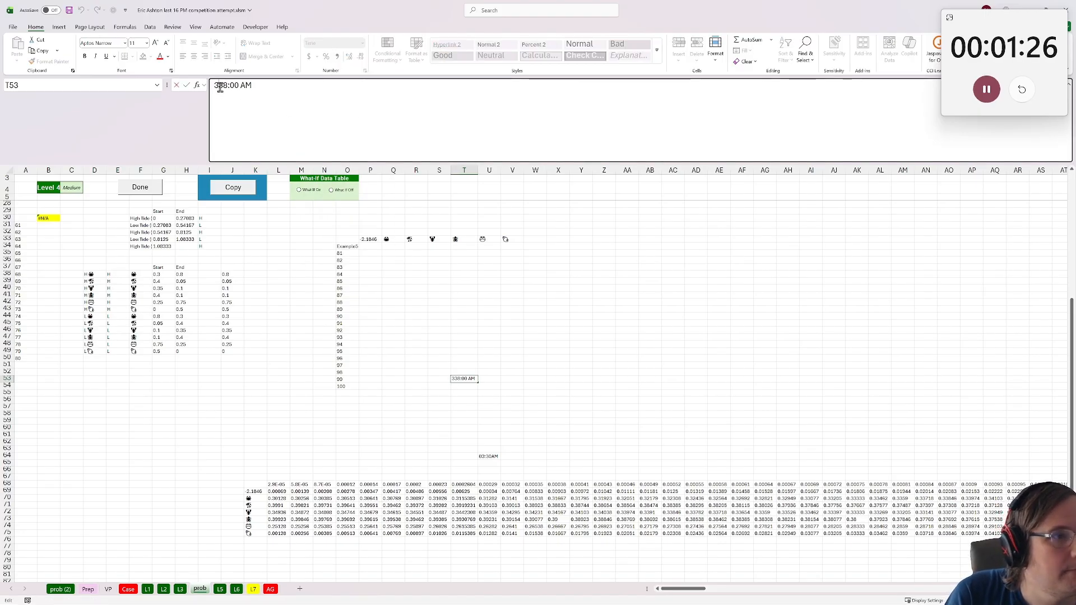
type("3:3")
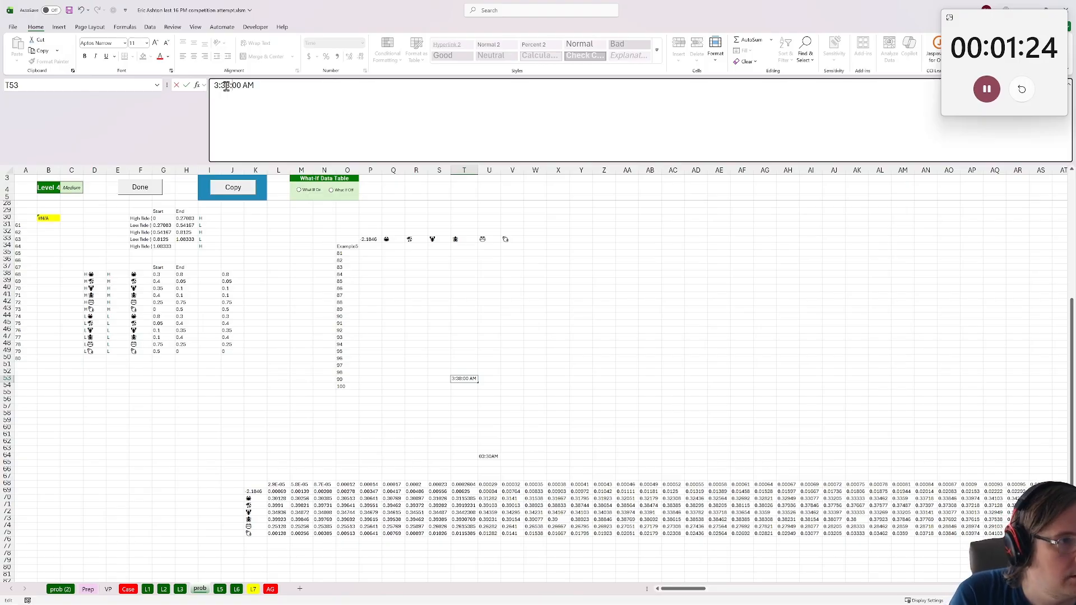
type("0:")
key("Return")
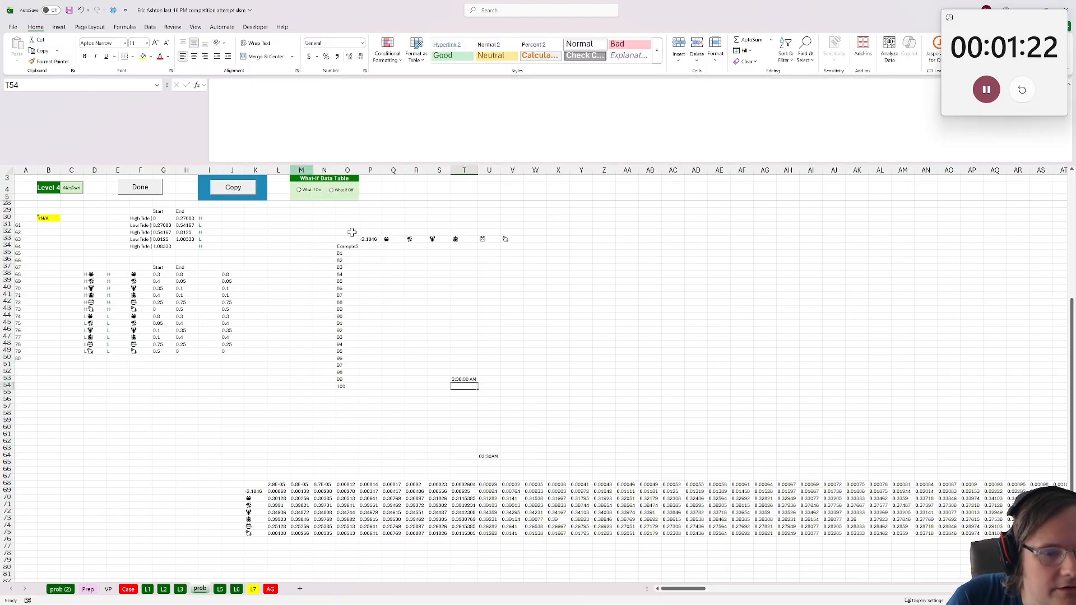
Apply the General number format to T53 to convert the time into its decimal value
left_click(456, 378)
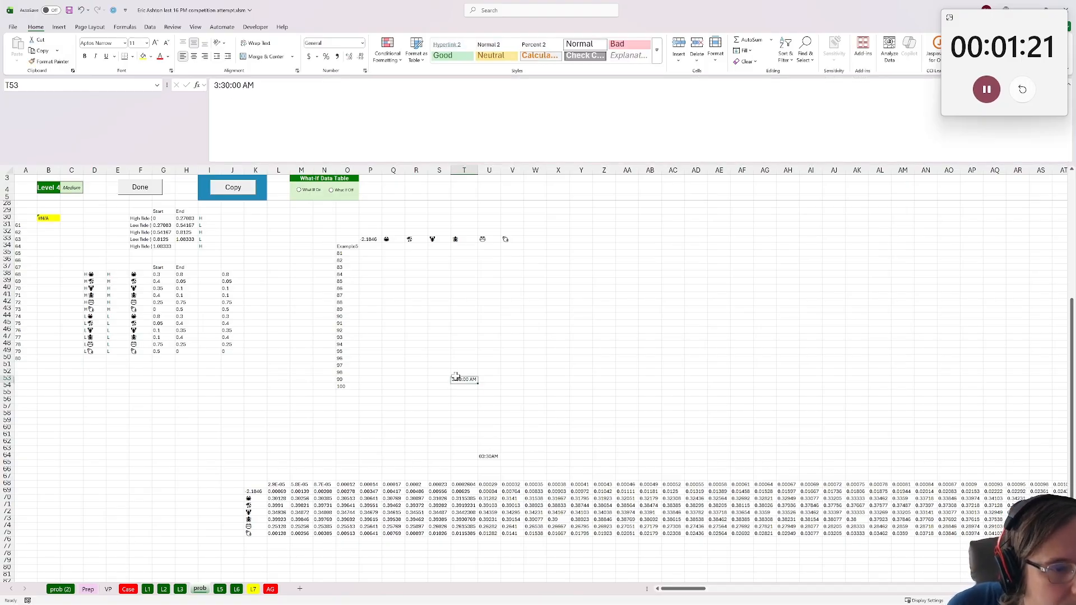
left_click(362, 44)
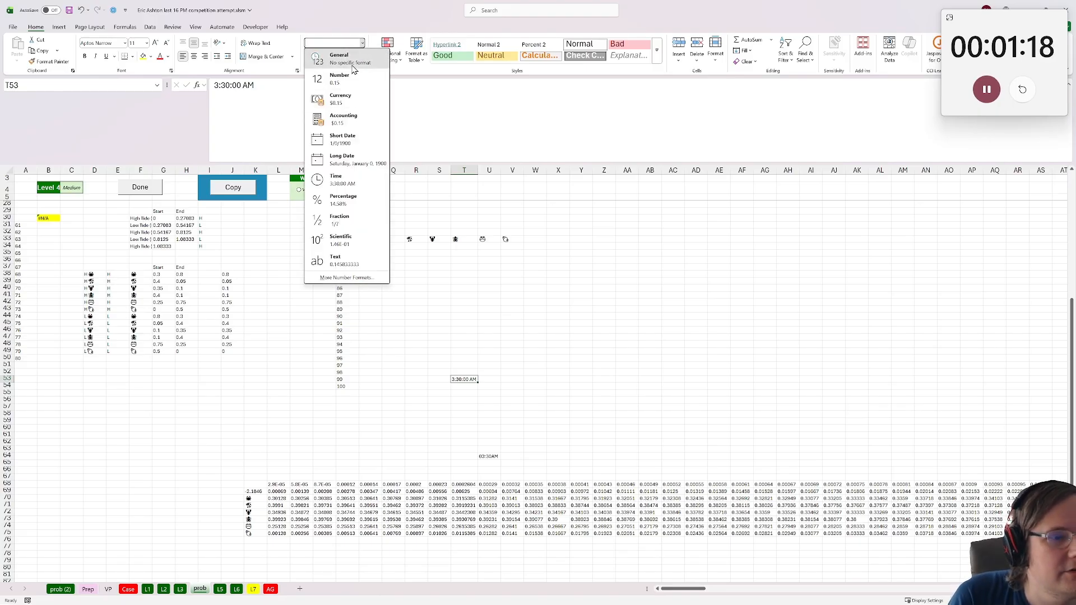
left_click(337, 58)
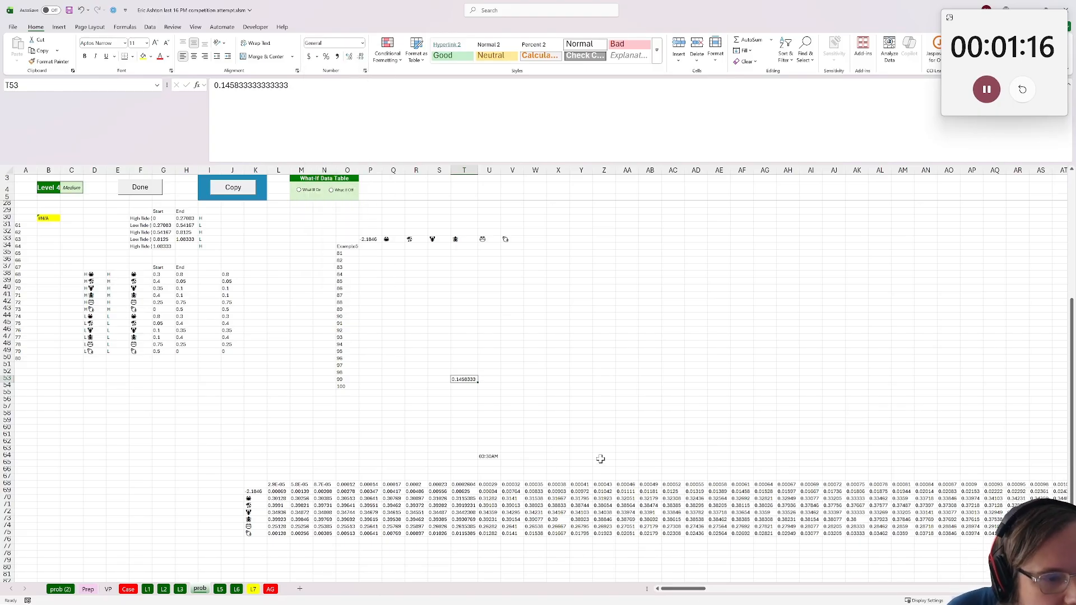
left_click_drag(695, 589, 176, 539)
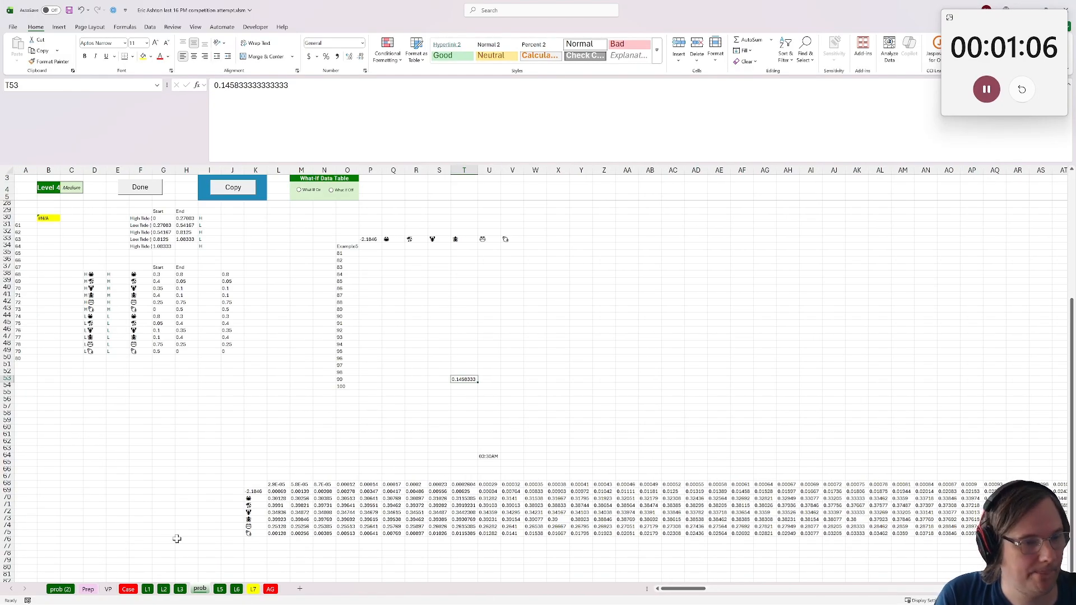
left_click(128, 589)
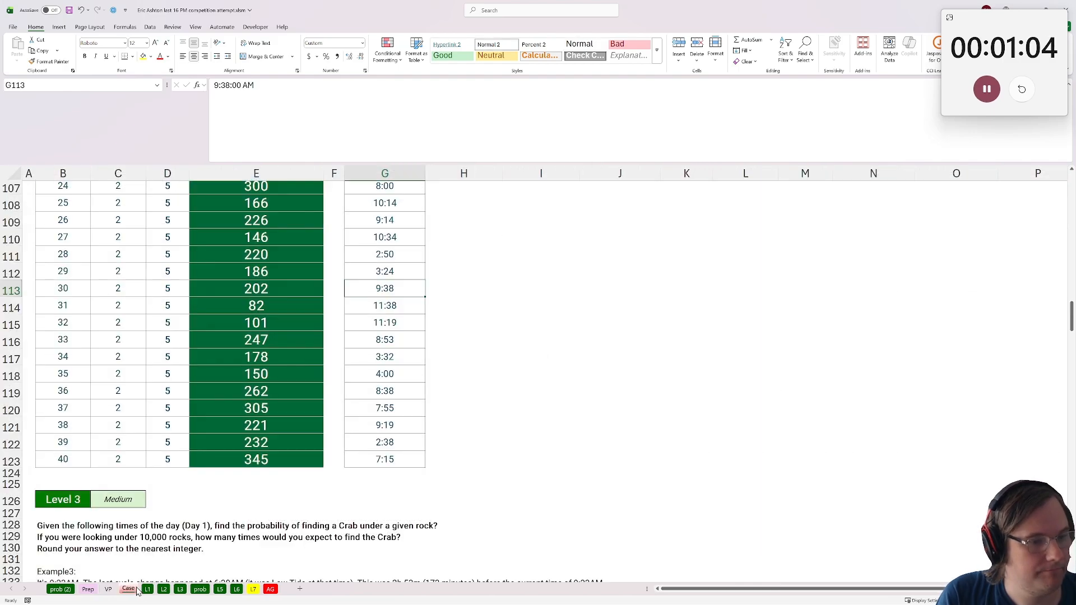
left_click(236, 591)
key("ctrl+Page_Down")
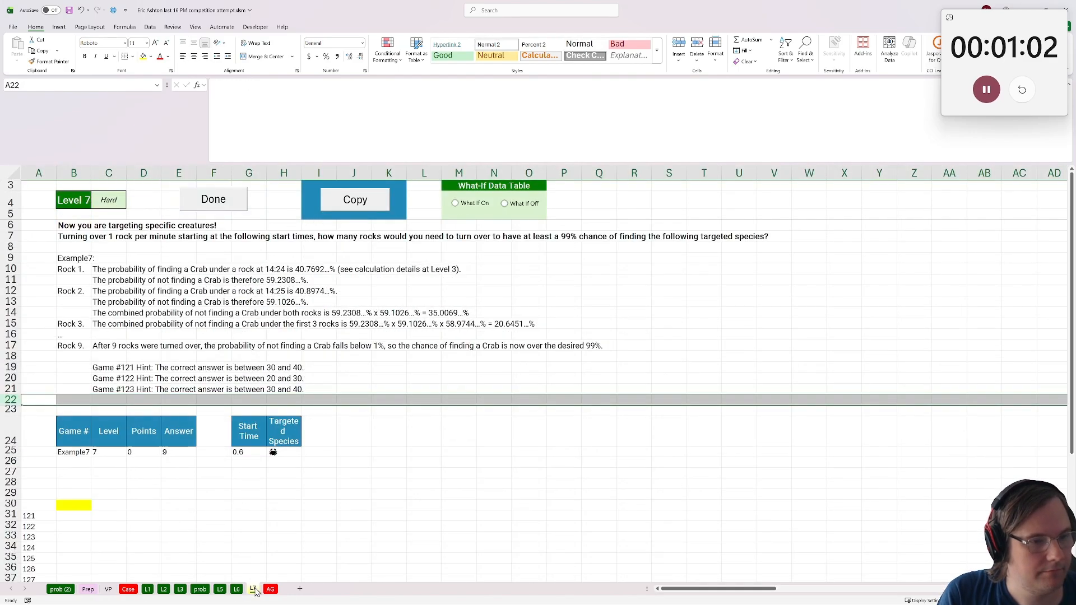
left_click(201, 593)
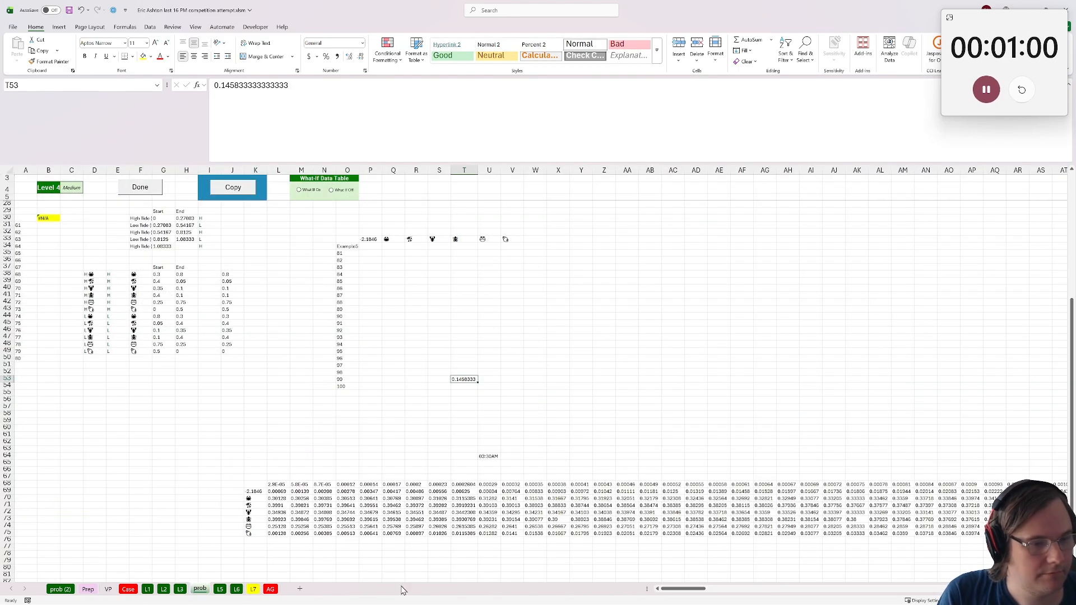
Locate the 3:30 AM column in the minute-by-minute table and copy its species probabilities, HM70:HM75, into J70:J75 beside the species symbols
left_click(498, 492)
left_click_drag(683, 594, 689, 593)
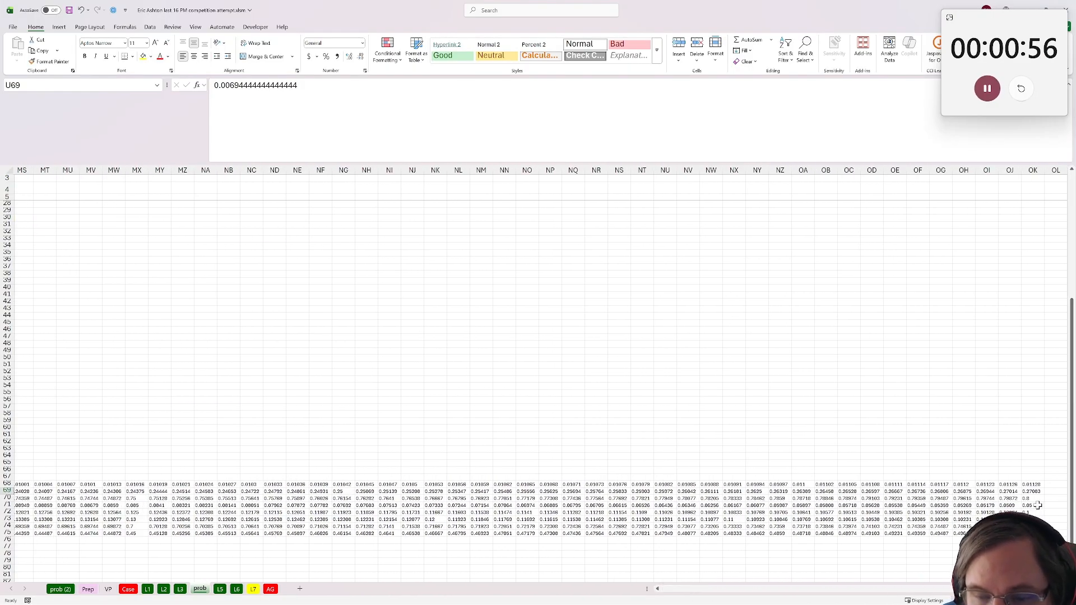
left_click_drag(1032, 492, 926, 498)
left_click_drag(1037, 589, 862, 589)
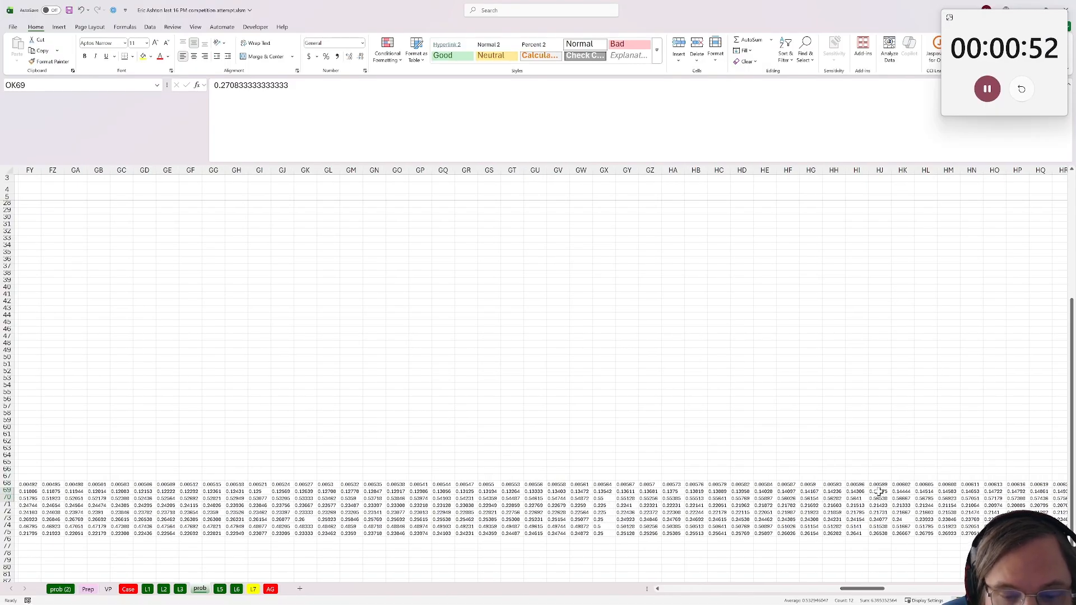
left_click(927, 492)
left_click(943, 492)
left_click_drag(947, 498, 943, 529)
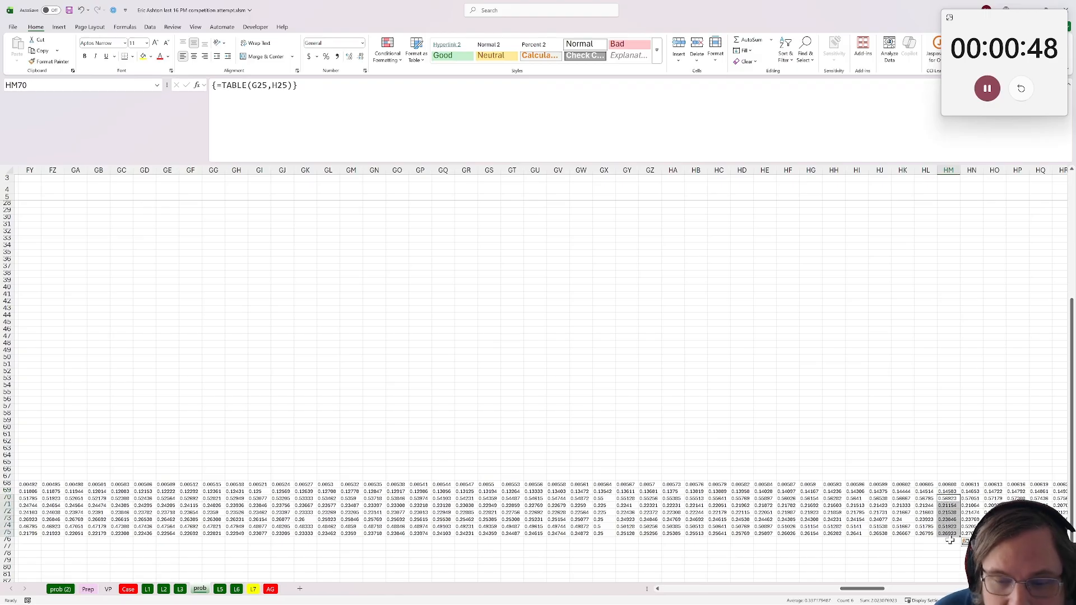
key("ctrl+c")
left_click_drag(863, 589, 345, 590)
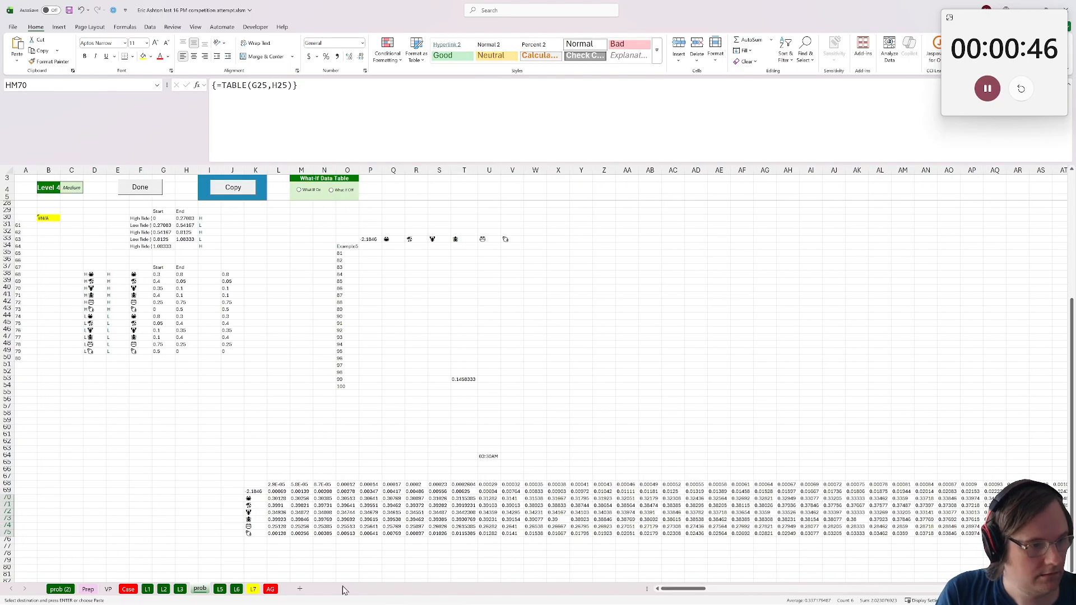
left_click(232, 498)
key("ctrl+v")
Enter =smallest(J70:J75,K70:K75) in G71 to return the species with the lowest probability
left_click(157, 503)
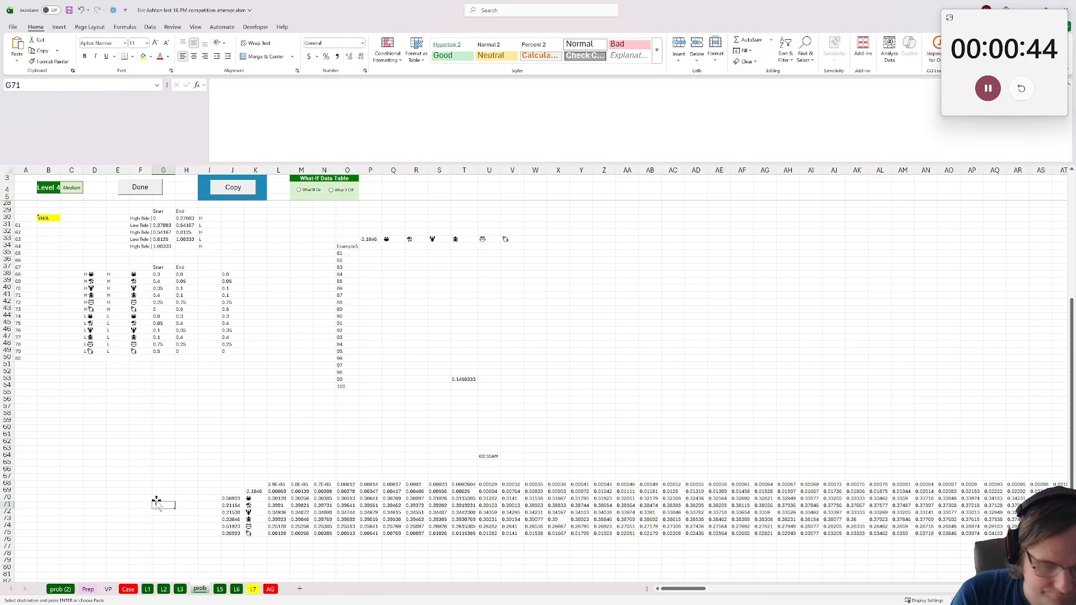
type("=smallest(")
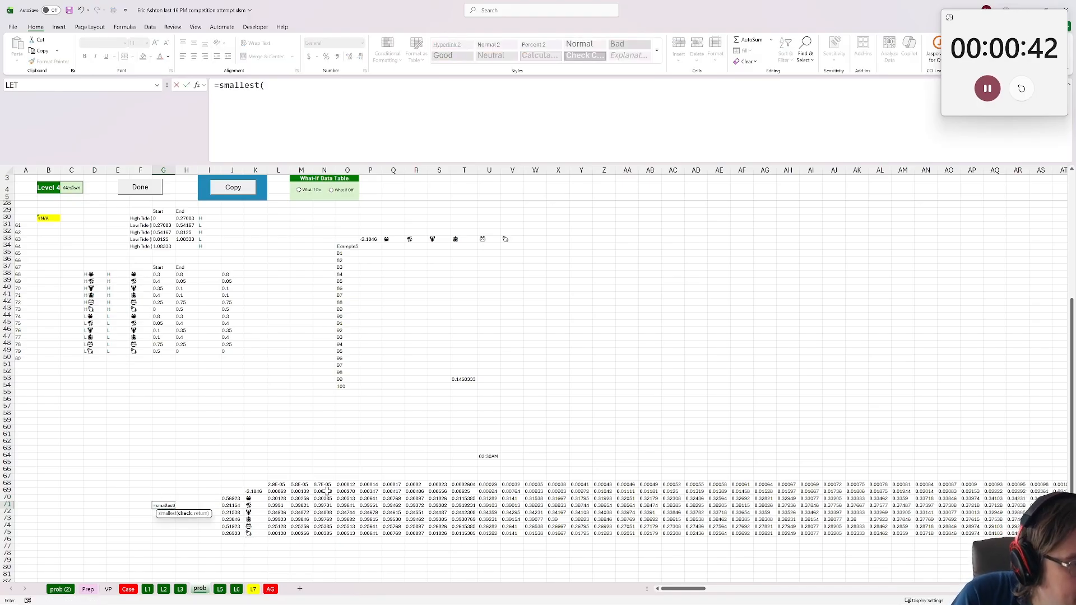
left_click_drag(233, 499, 236, 536)
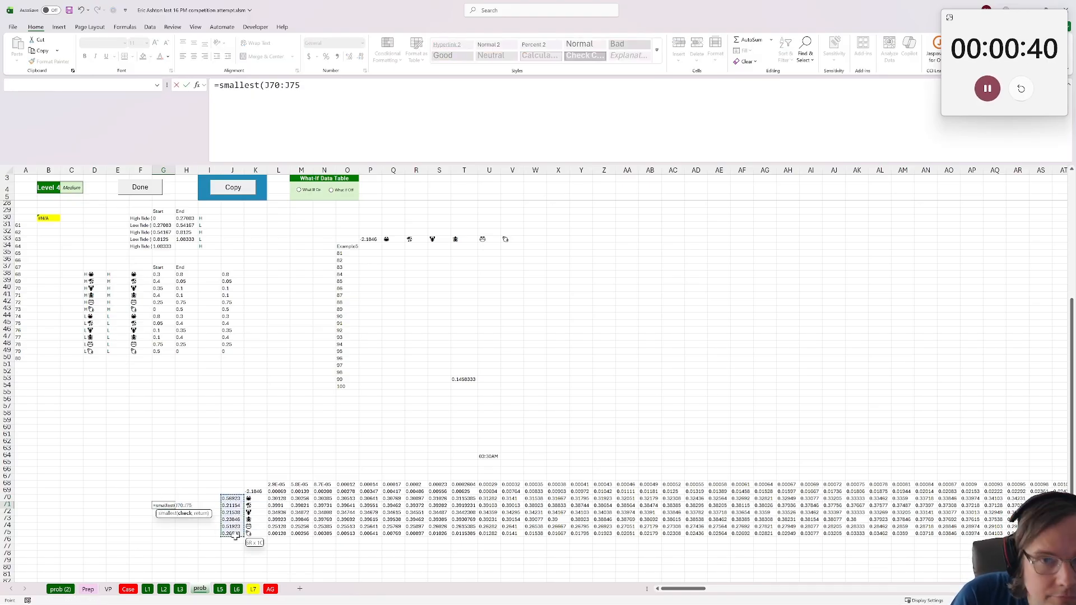
type(",")
left_click_drag(249, 498, 262, 536)
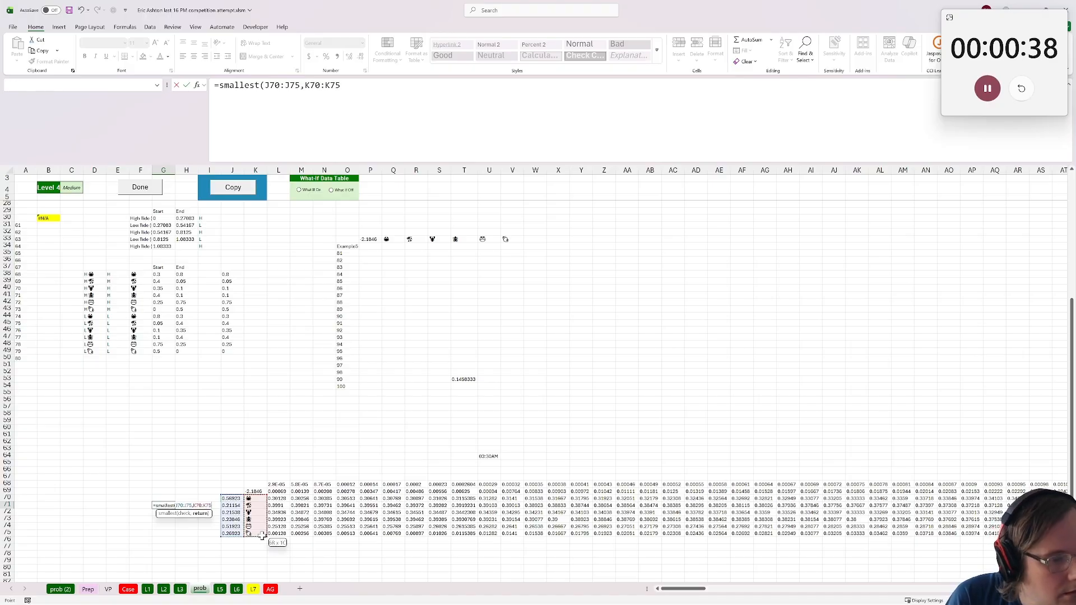
key("Return")
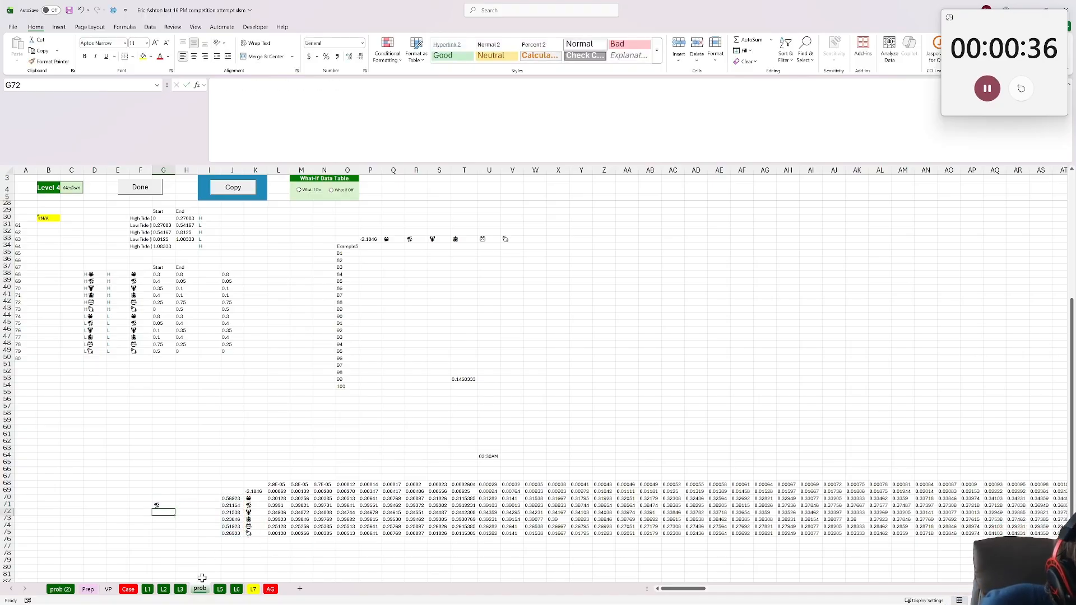
Copy the name Prawn from the Marine Life table on the Case sheet
left_click(128, 589)
scroll(413, 439, "up", 9)
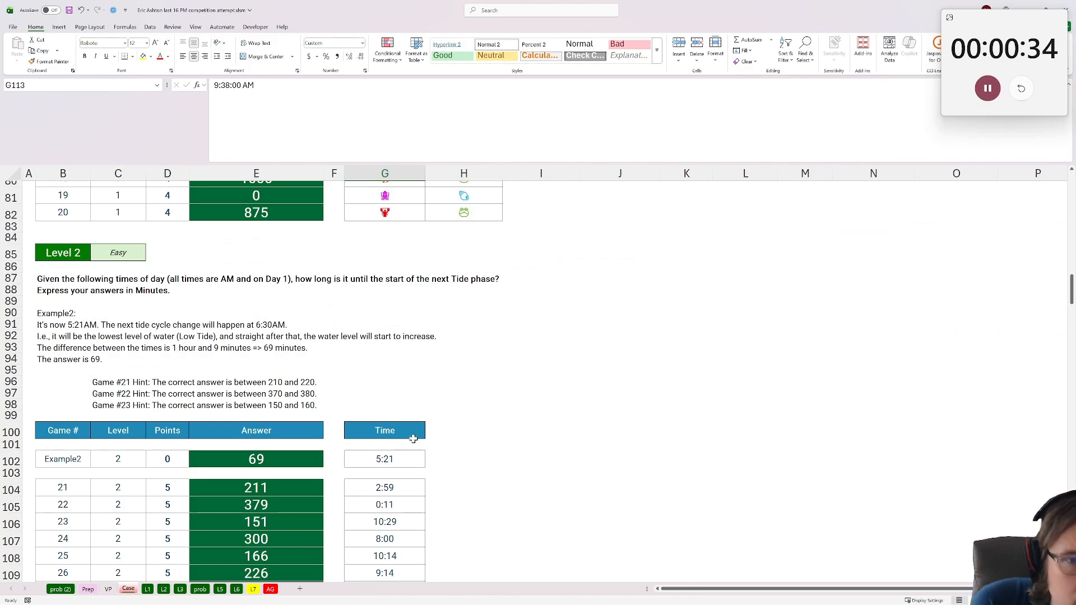
scroll(1025, 361, "up", 20)
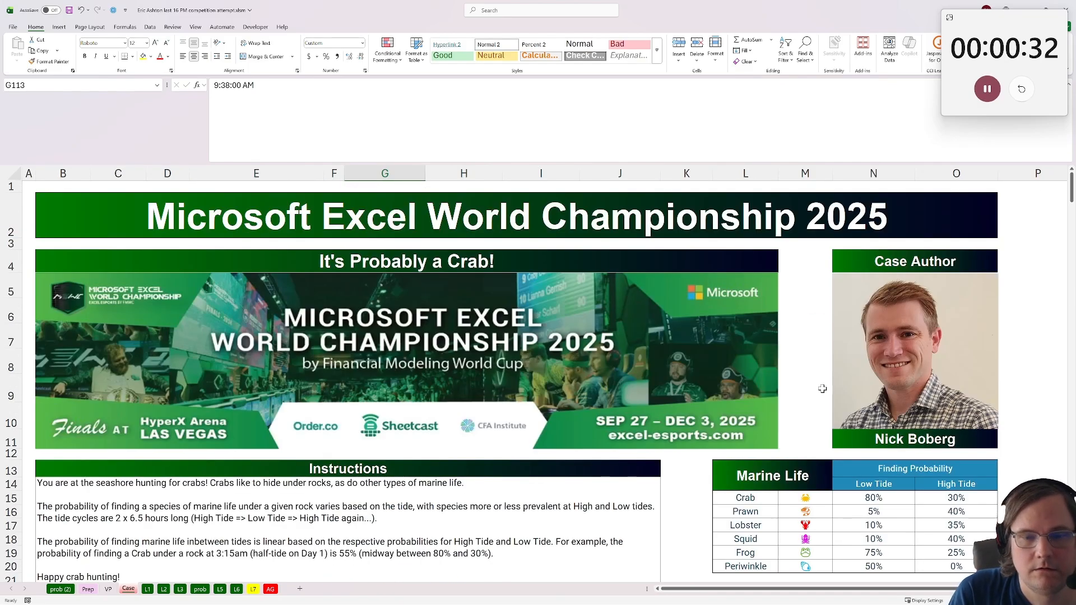
scroll(757, 457, "down", 1)
left_click(753, 442)
key("ctrl+c")
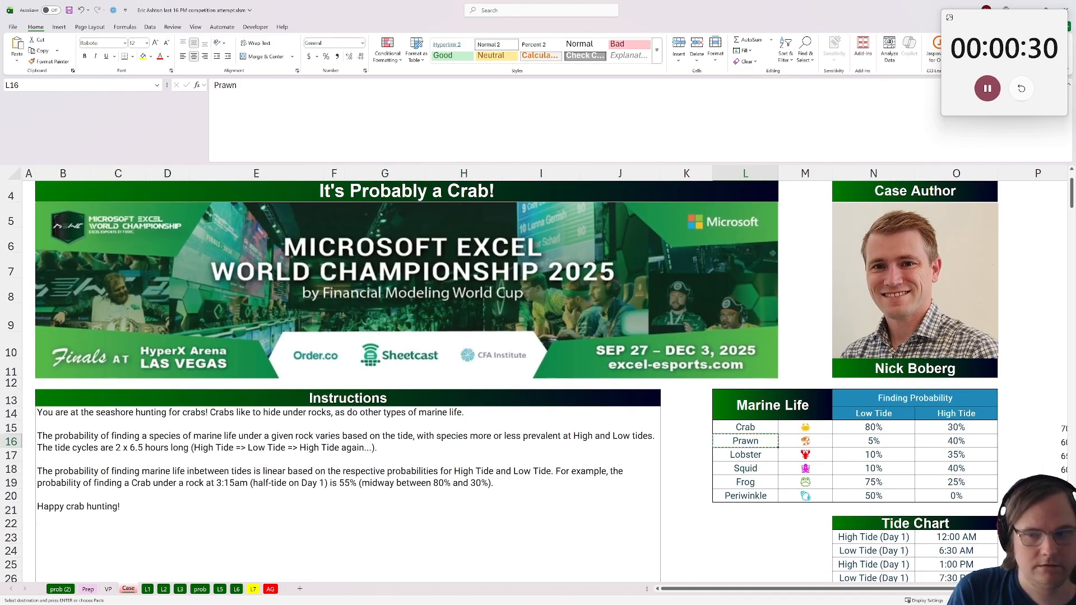
Review the Bonus C question about the most frequent marine life symbol and open the AG sheet listing all games
scroll(516, 482, "down", 4)
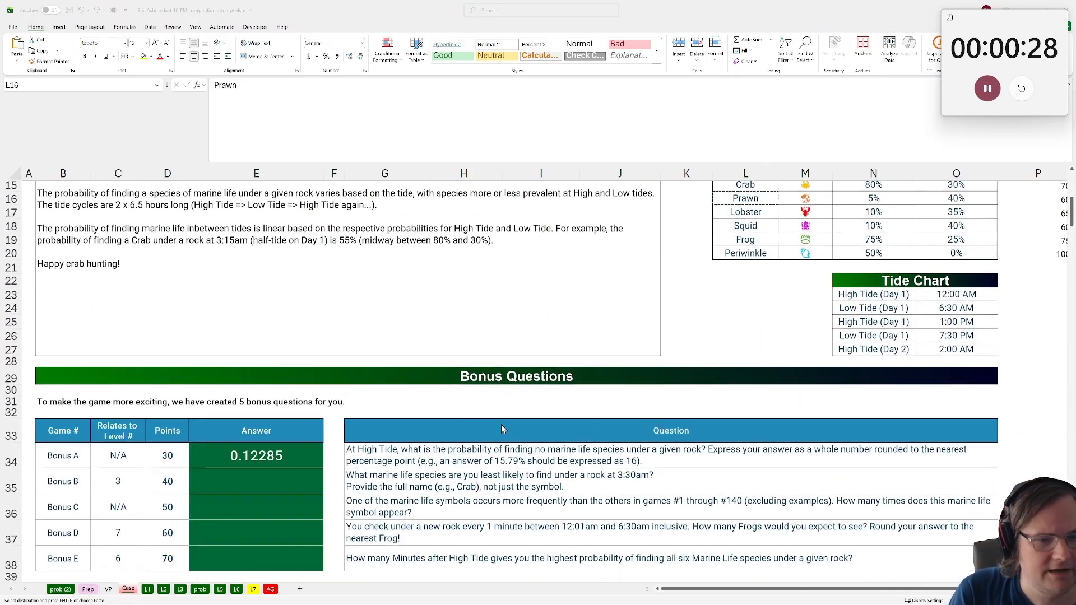
scroll(477, 465, "down", 2)
left_click(441, 442)
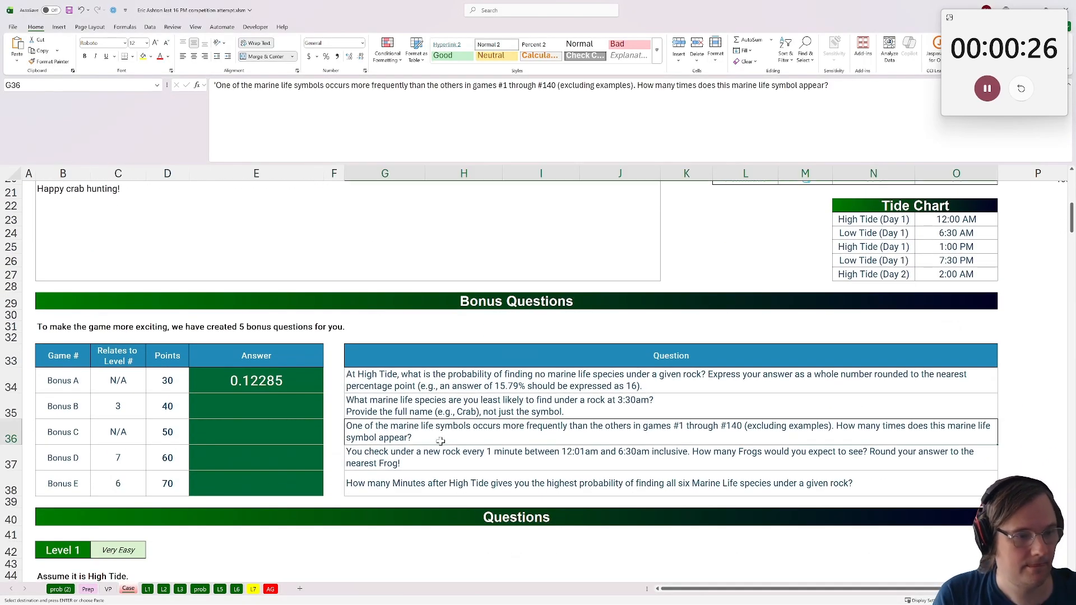
left_click(891, 247)
scroll(901, 270, "up", 3)
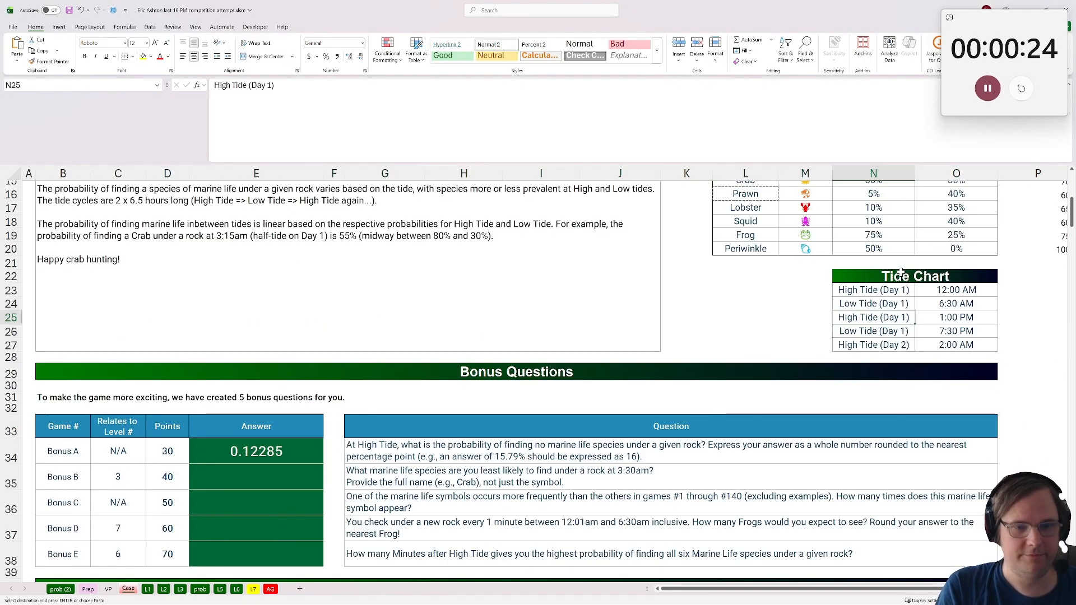
left_click(269, 588)
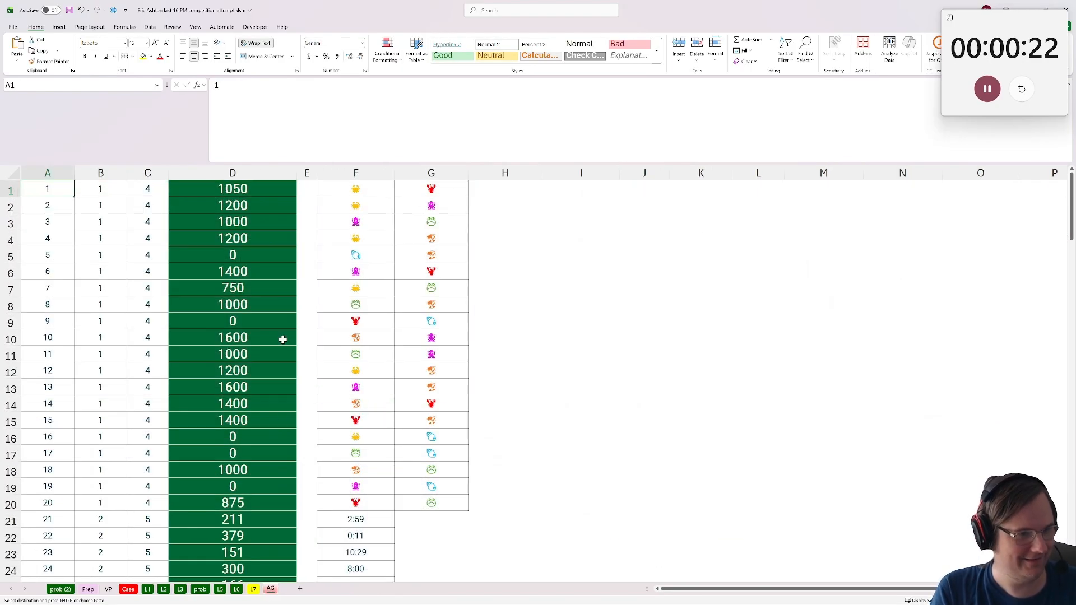
Run the frequency_table macro on the AG game data from F1 through the last used cell to count each marine life symbol
left_click(354, 191)
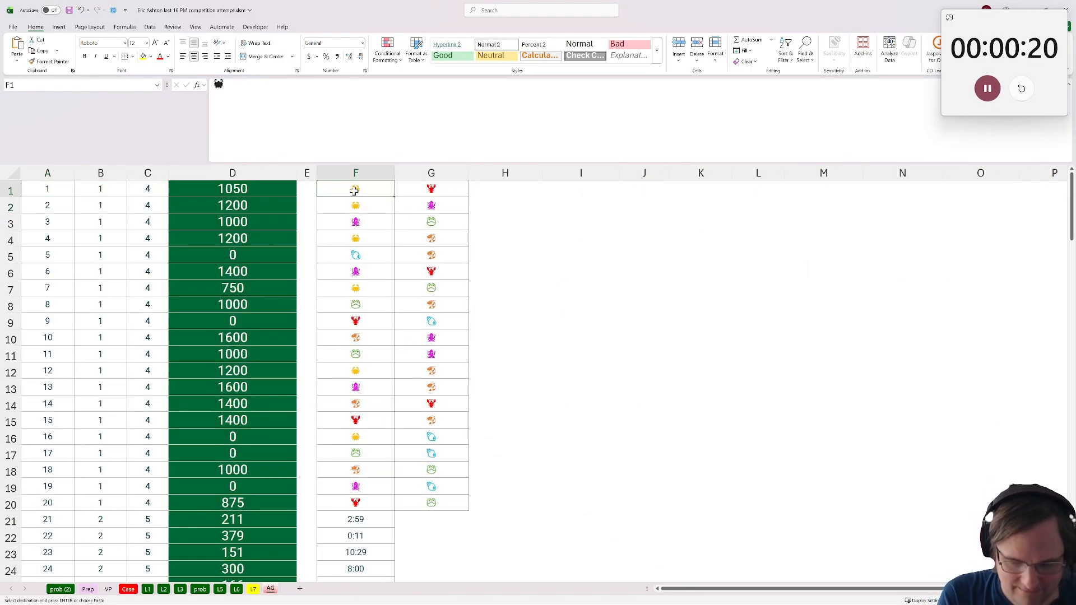
key("ctrl+shift+End")
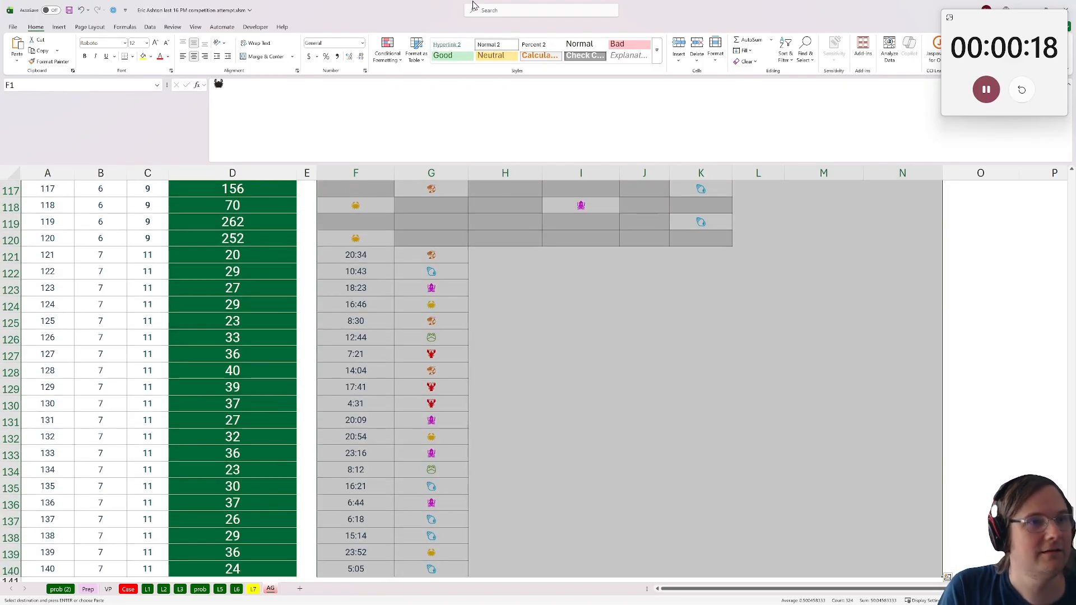
left_click(255, 27)
left_click(35, 49)
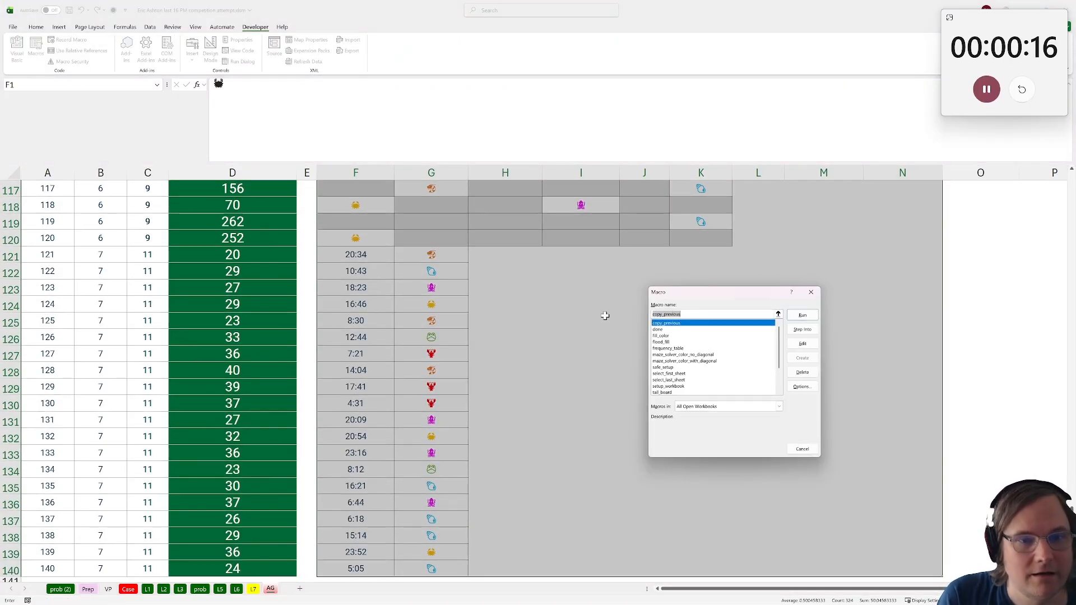
double_click(733, 346)
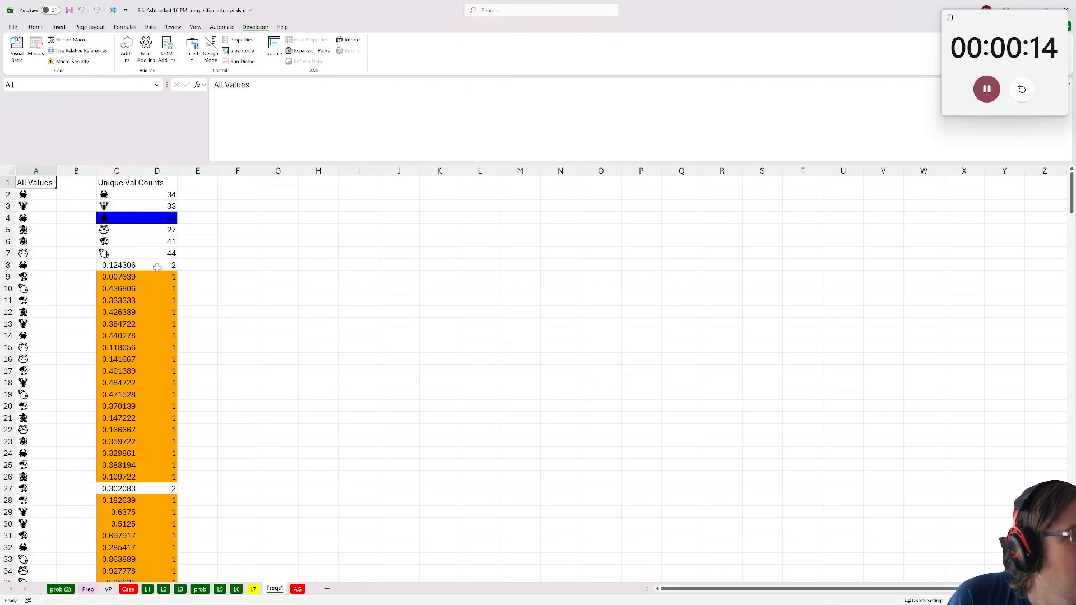
Inspect the blue-highlighted symbol in C4 of the unique value counts and return to the Bonus C question on the Case sheet
left_click(104, 218)
double_click(104, 218)
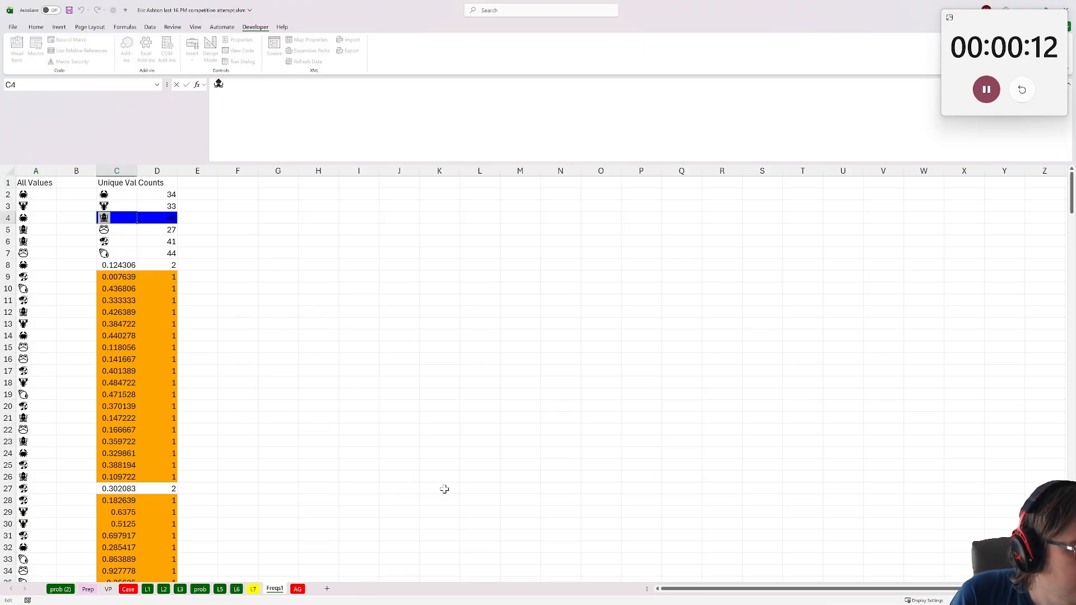
left_click_drag(445, 490, 437, 500)
left_click(128, 590)
scroll(522, 453, "down", 1)
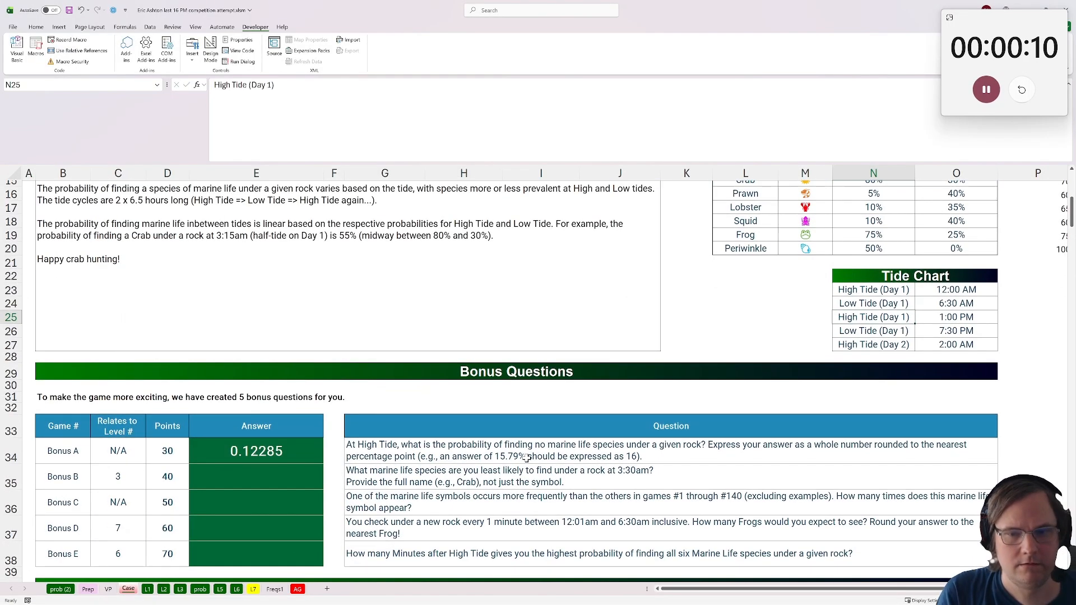
Recheck the symbol counts on Freqs1, review the bonus questions on the Case sheet, and switch to the Excel Esports game page in the browser
left_click(274, 590)
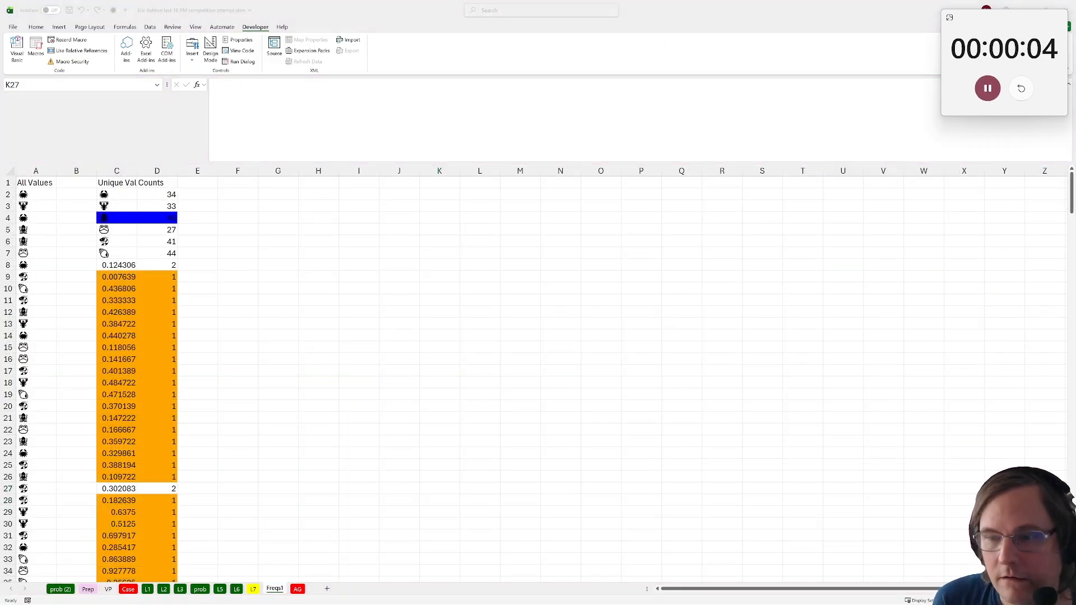
left_click(138, 589)
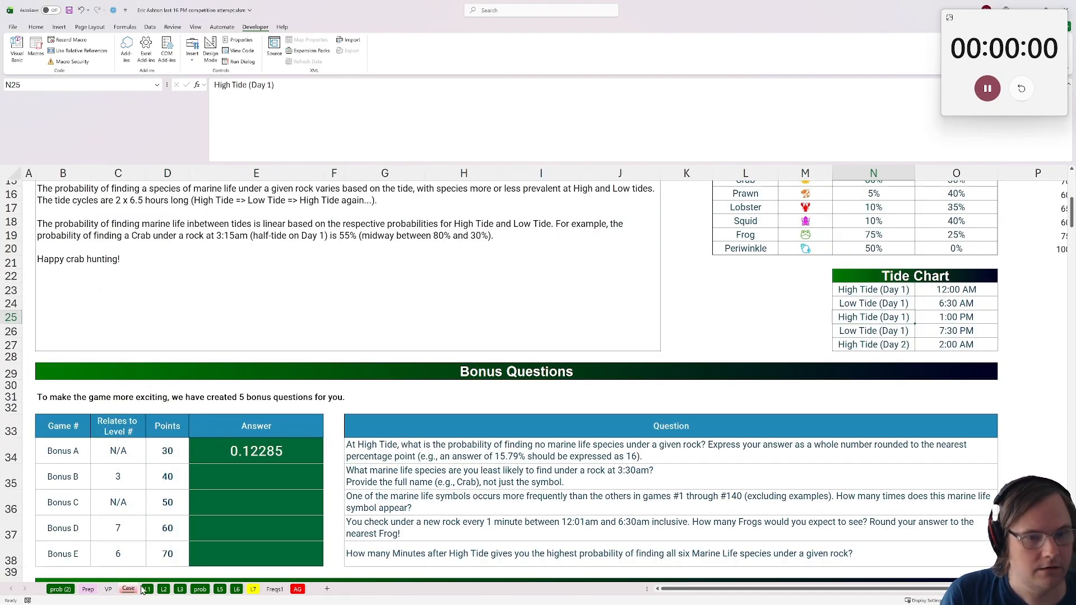
scroll(466, 419, "down", 3)
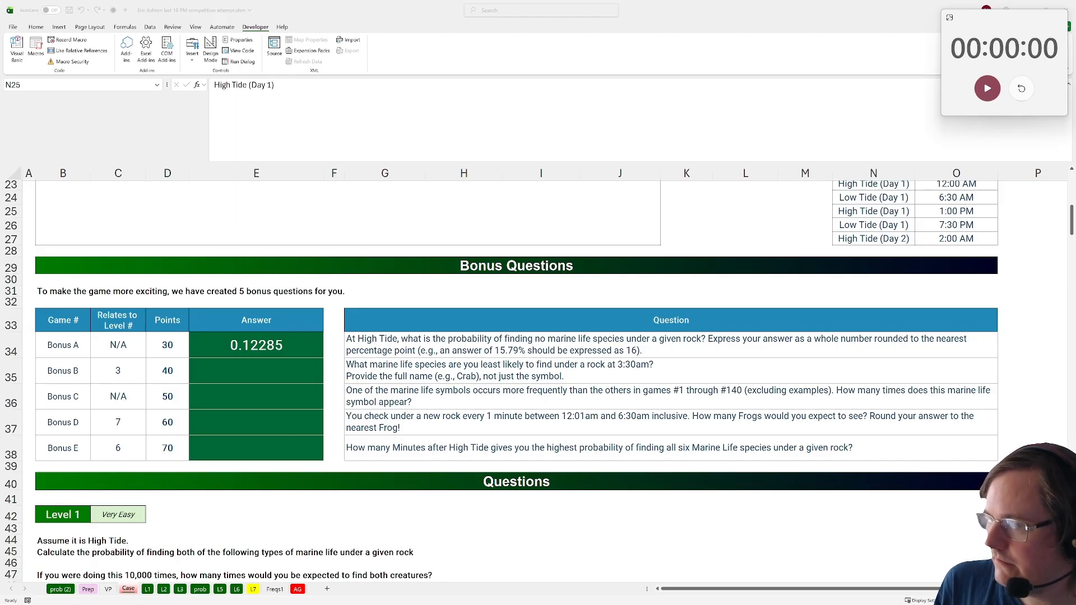
left_click_drag(723, 604, 674, 143)
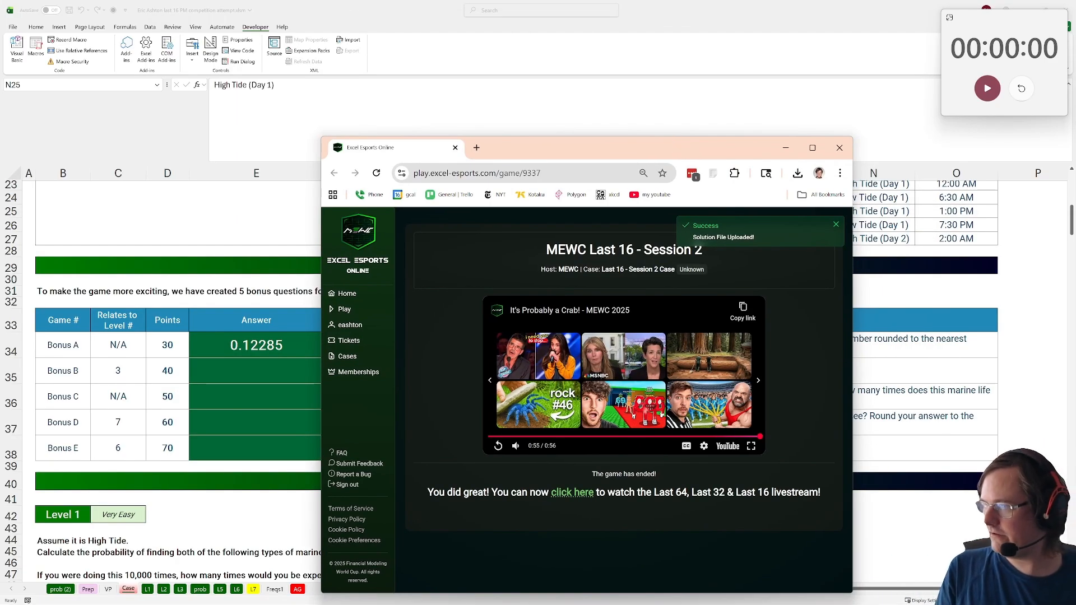